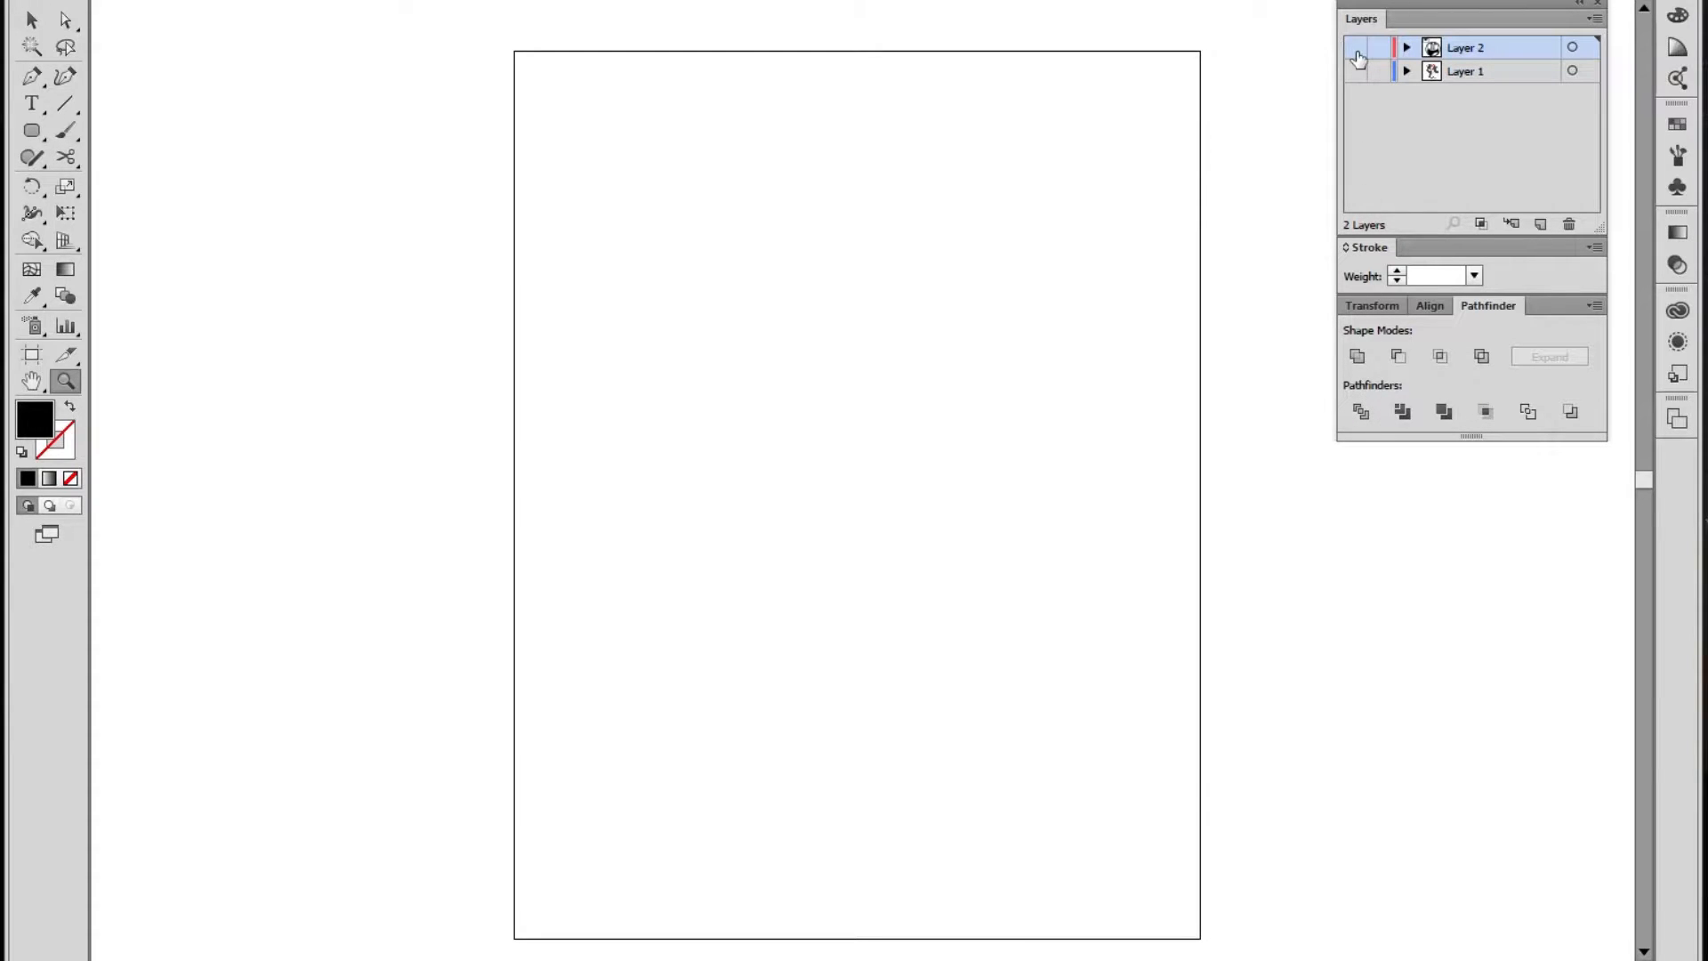
Show Layer 2, select all of its smiley and speech bubble artwork to examine the paths, and hide the layer again
click(1355, 49)
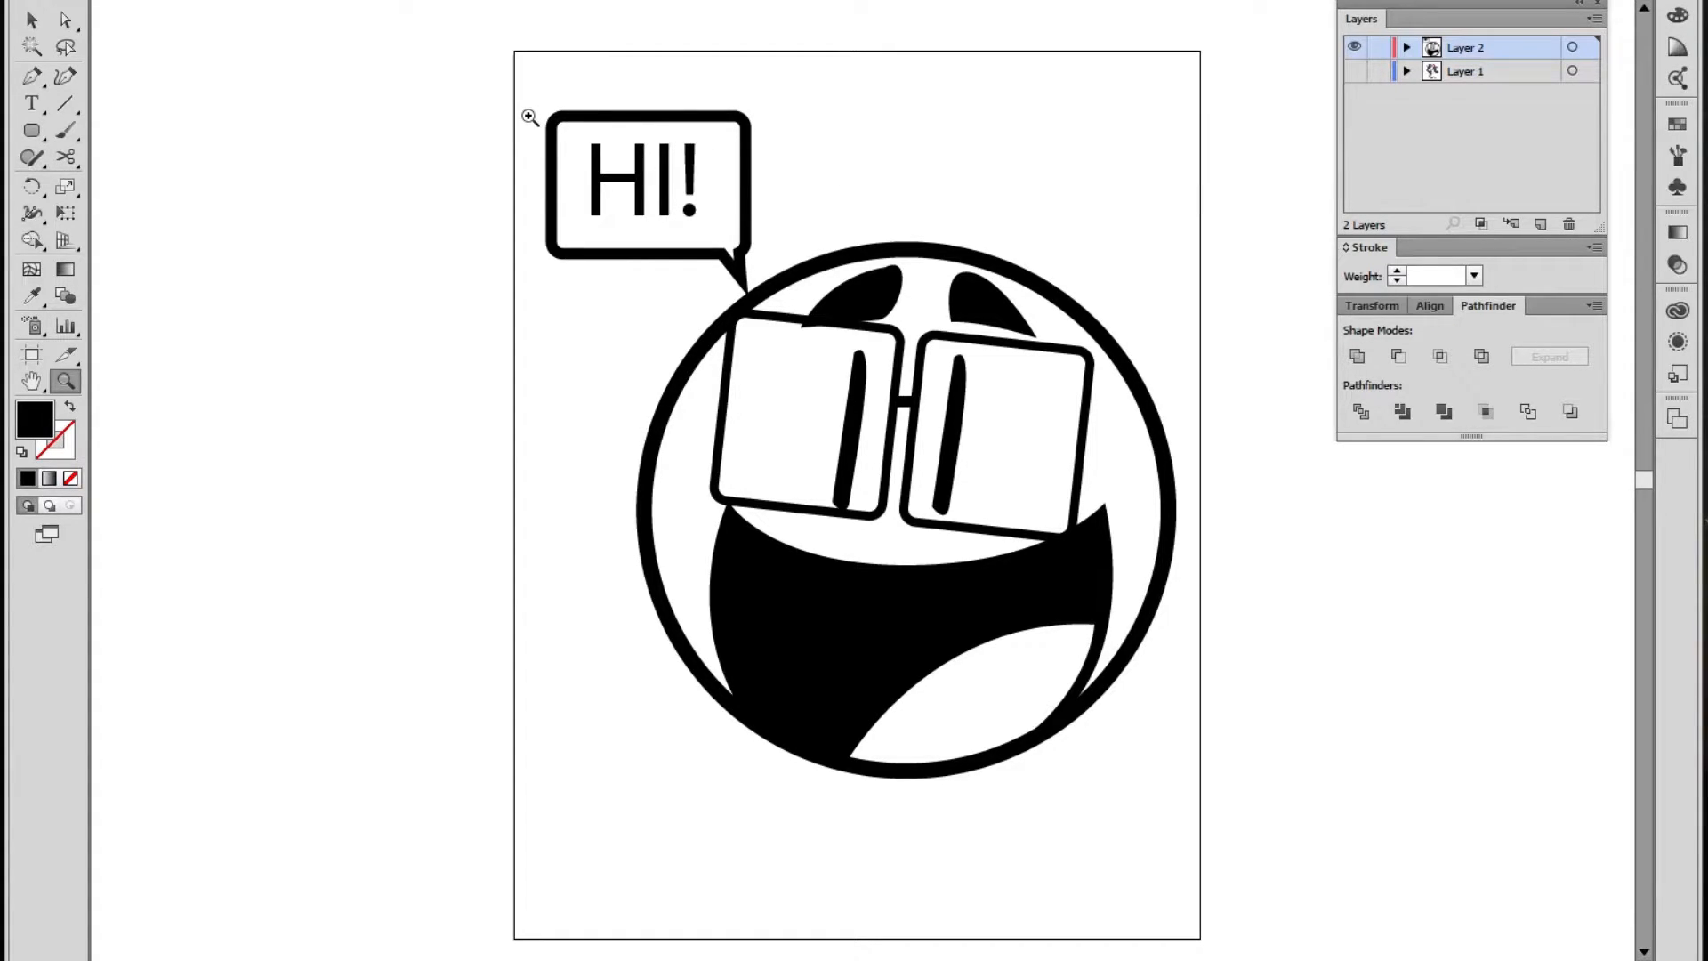
key(v)
drag(531, 94, 1210, 841)
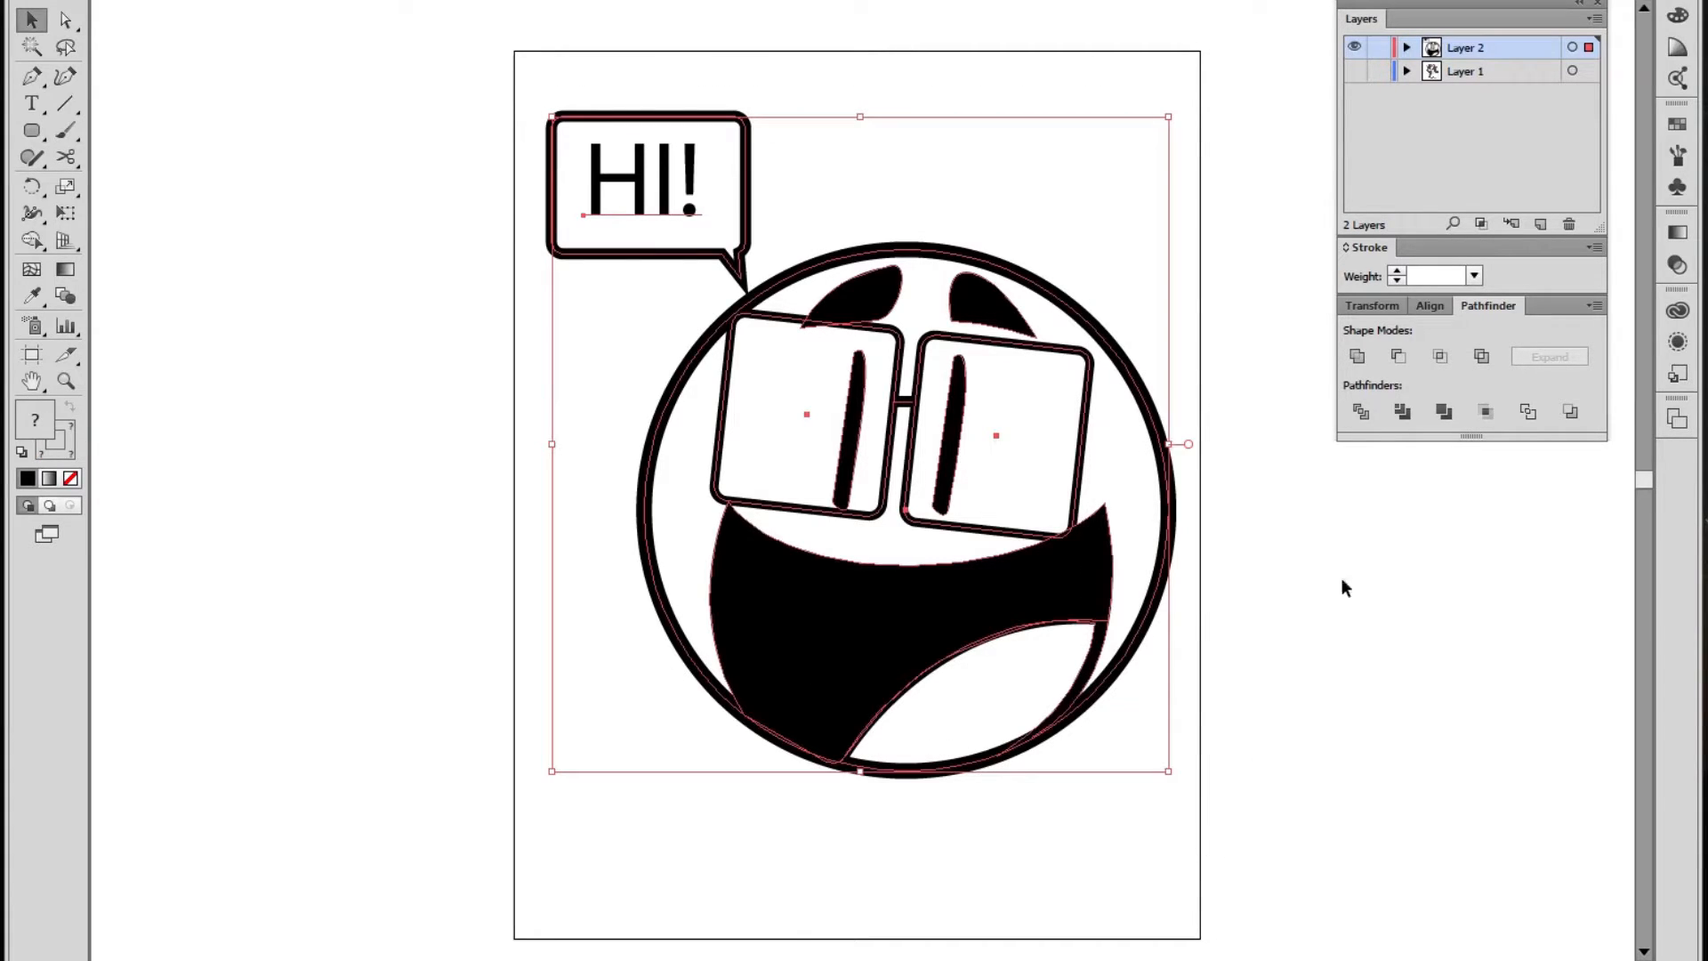
click(1354, 47)
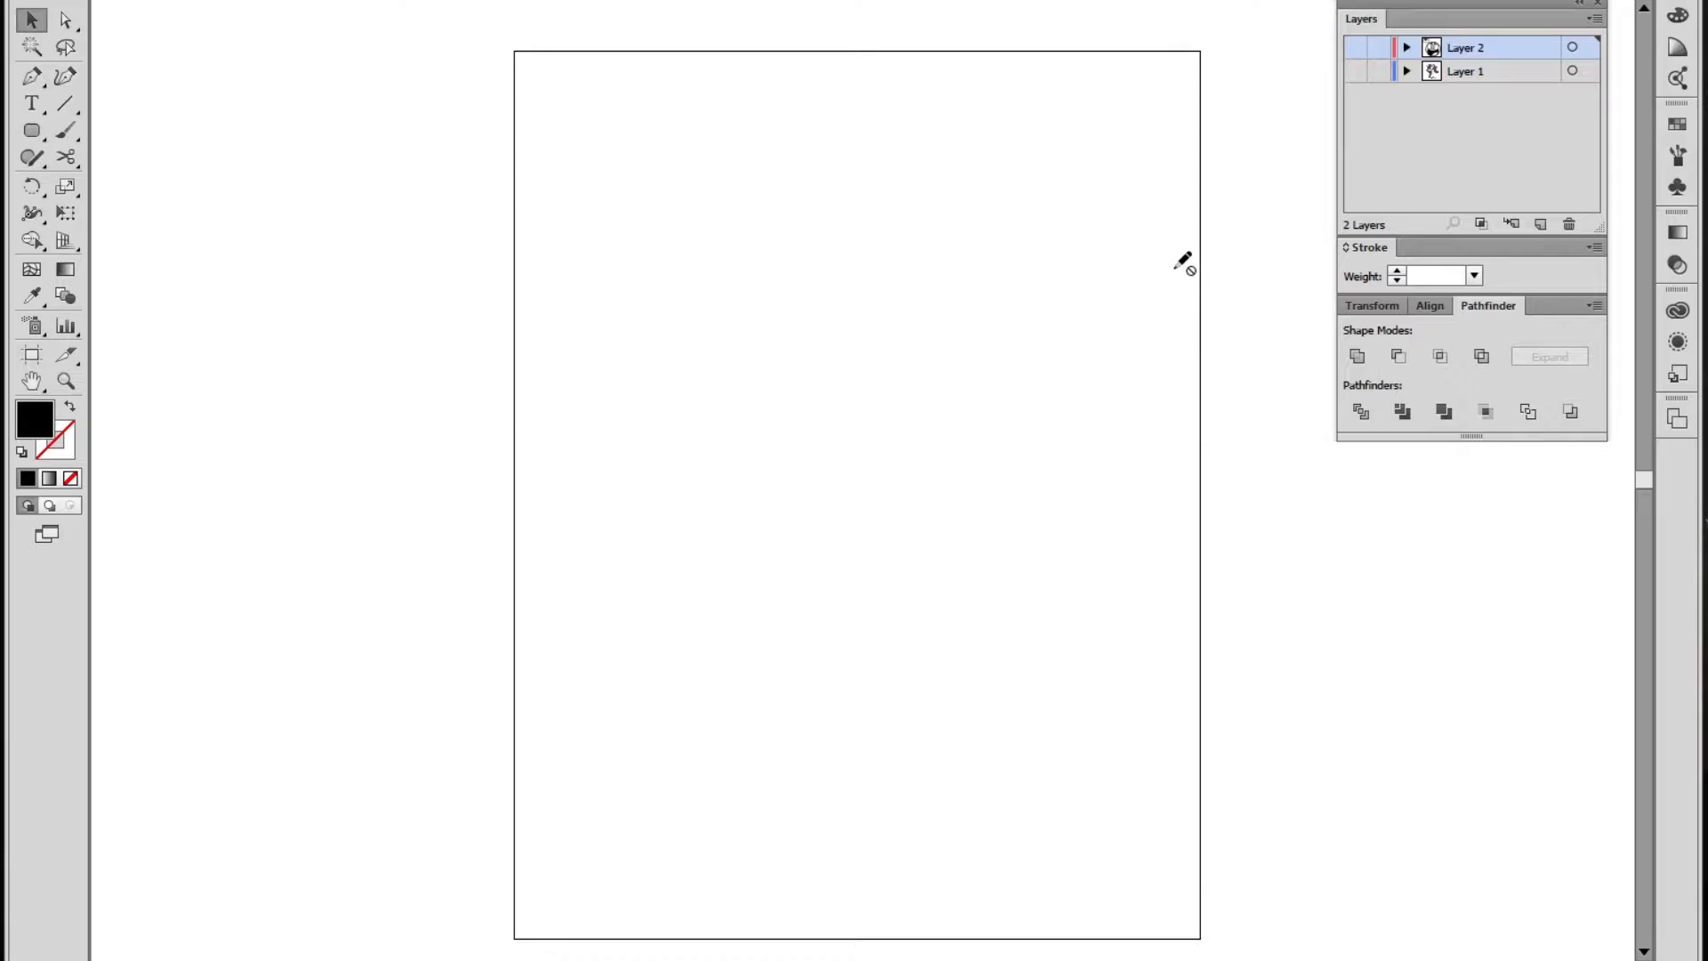
Add a new layer above Layer 2
click(32, 77)
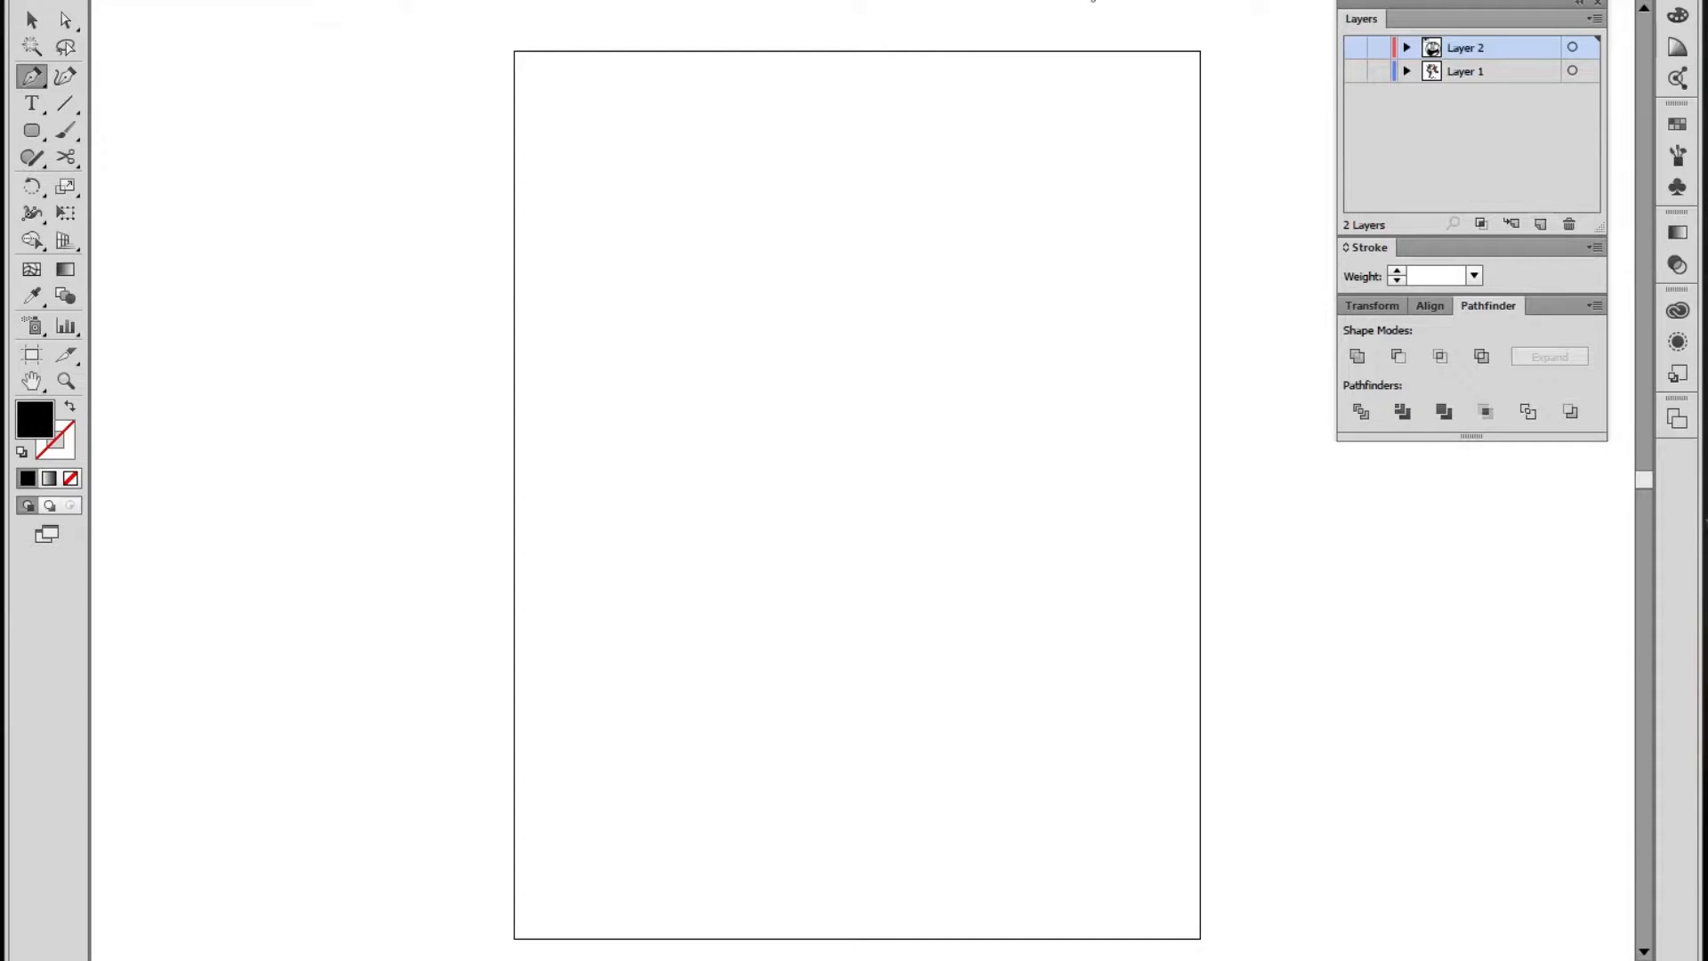
click(32, 130)
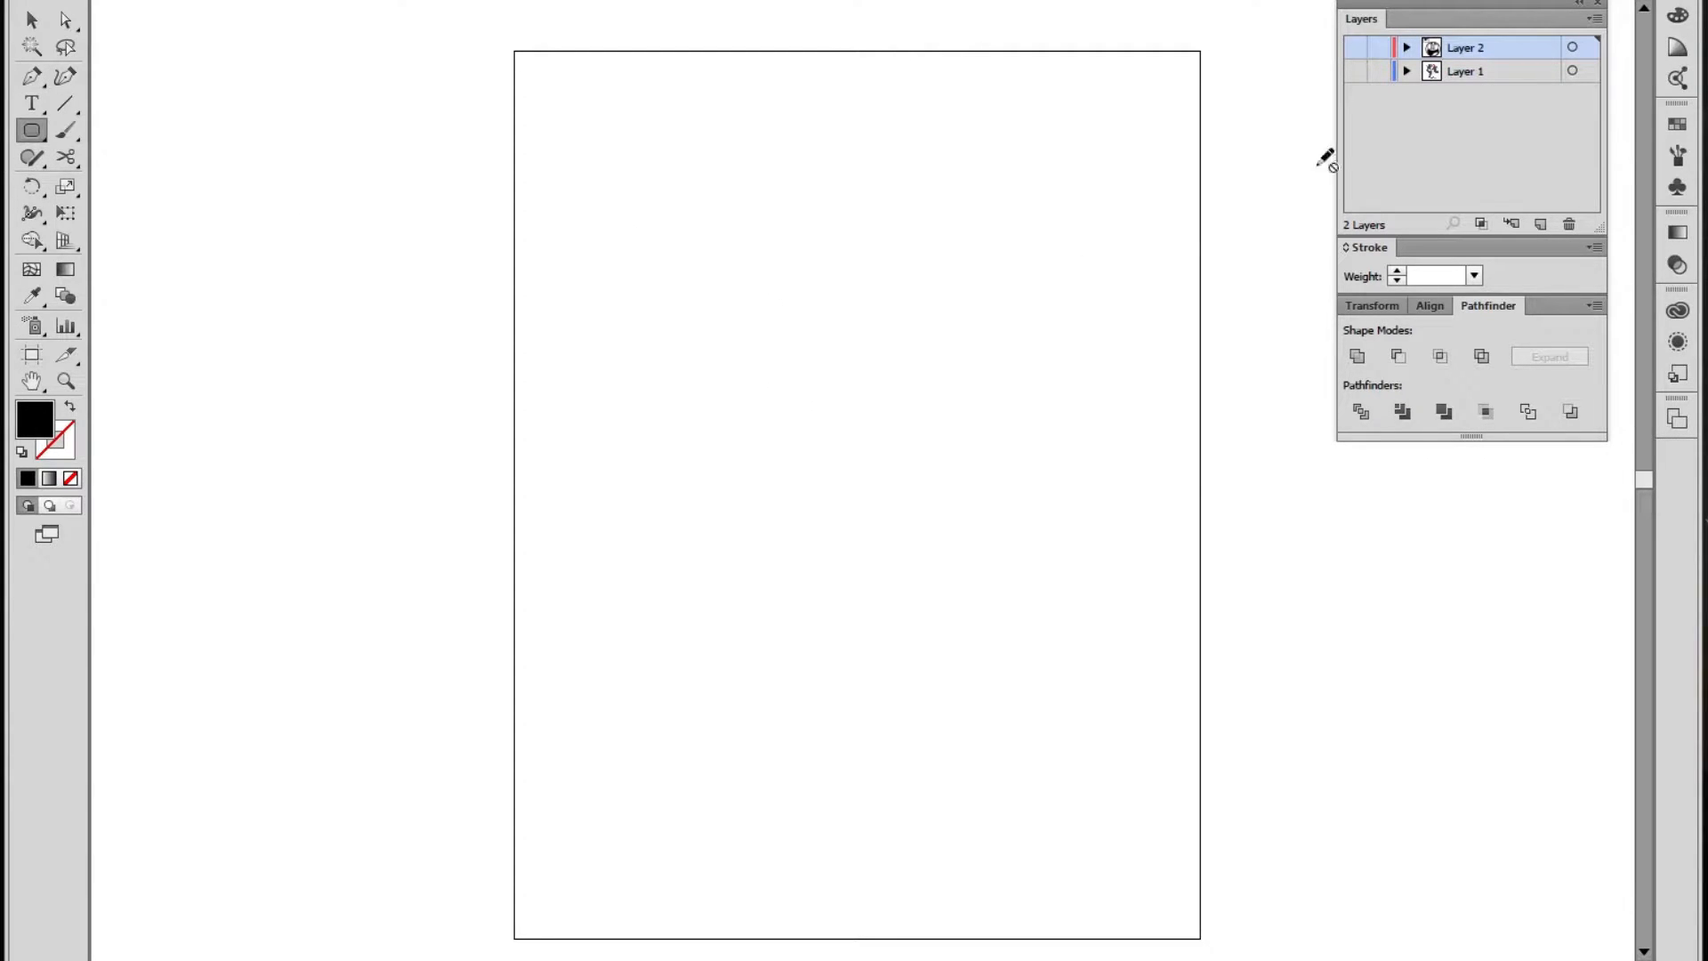
click(1540, 224)
Draw a large black-filled rounded square extending past the artboard's right edge and select it
drag(680, 230, 1348, 881)
key(v)
click(945, 515)
click(919, 389)
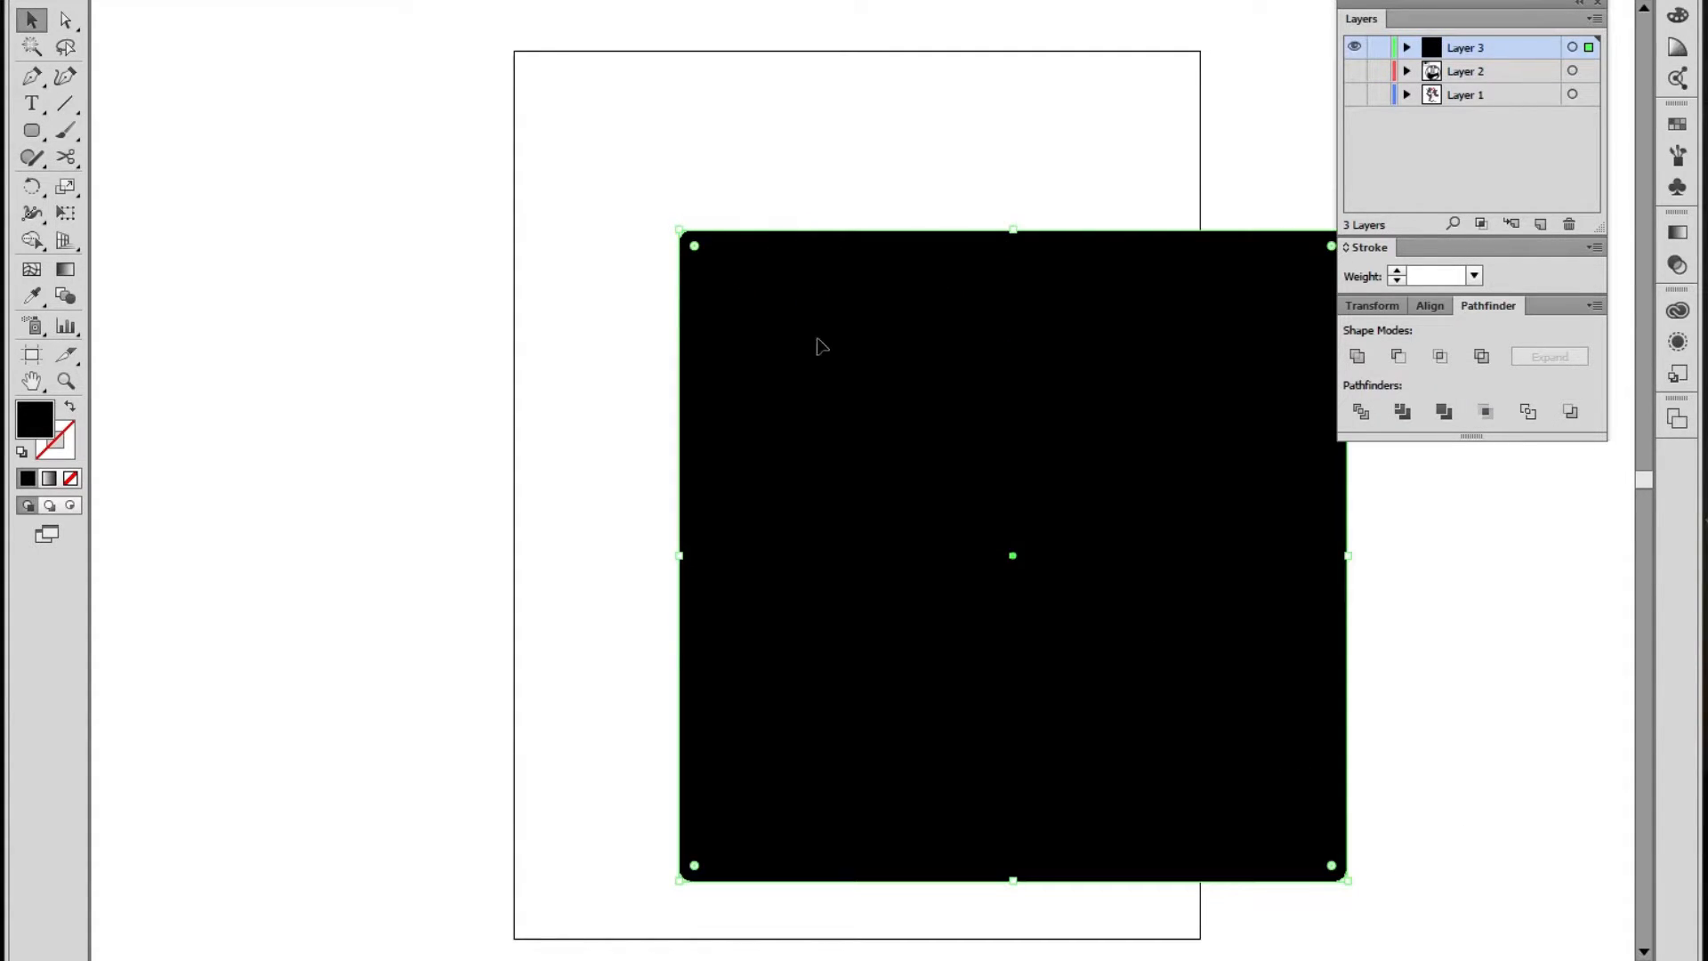
Scale the black rounded square down to a tiny shape near its upper-left corner
key(z)
double_click(876, 432)
alt+click(867, 509)
drag(1165, 681, 957, 538)
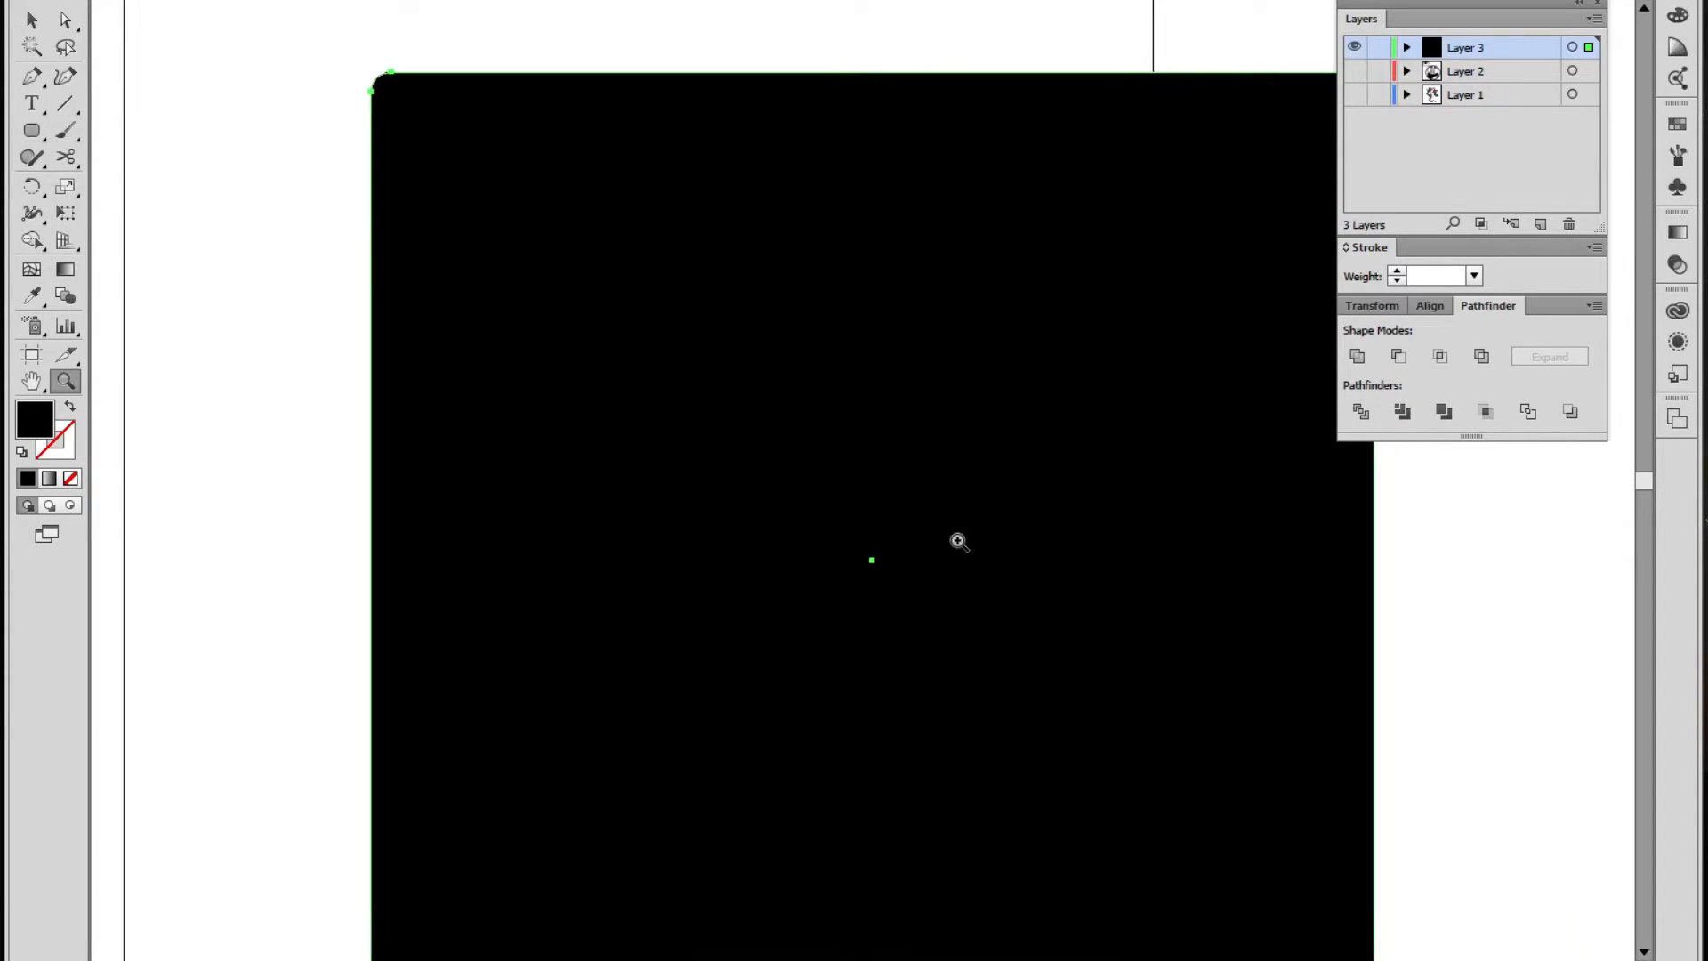
alt+click(1017, 628)
key(v)
drag(1103, 762, 469, 146)
Examine the edges of the scaled-down rounded square at high magnification and return to the full artboard
key(z)
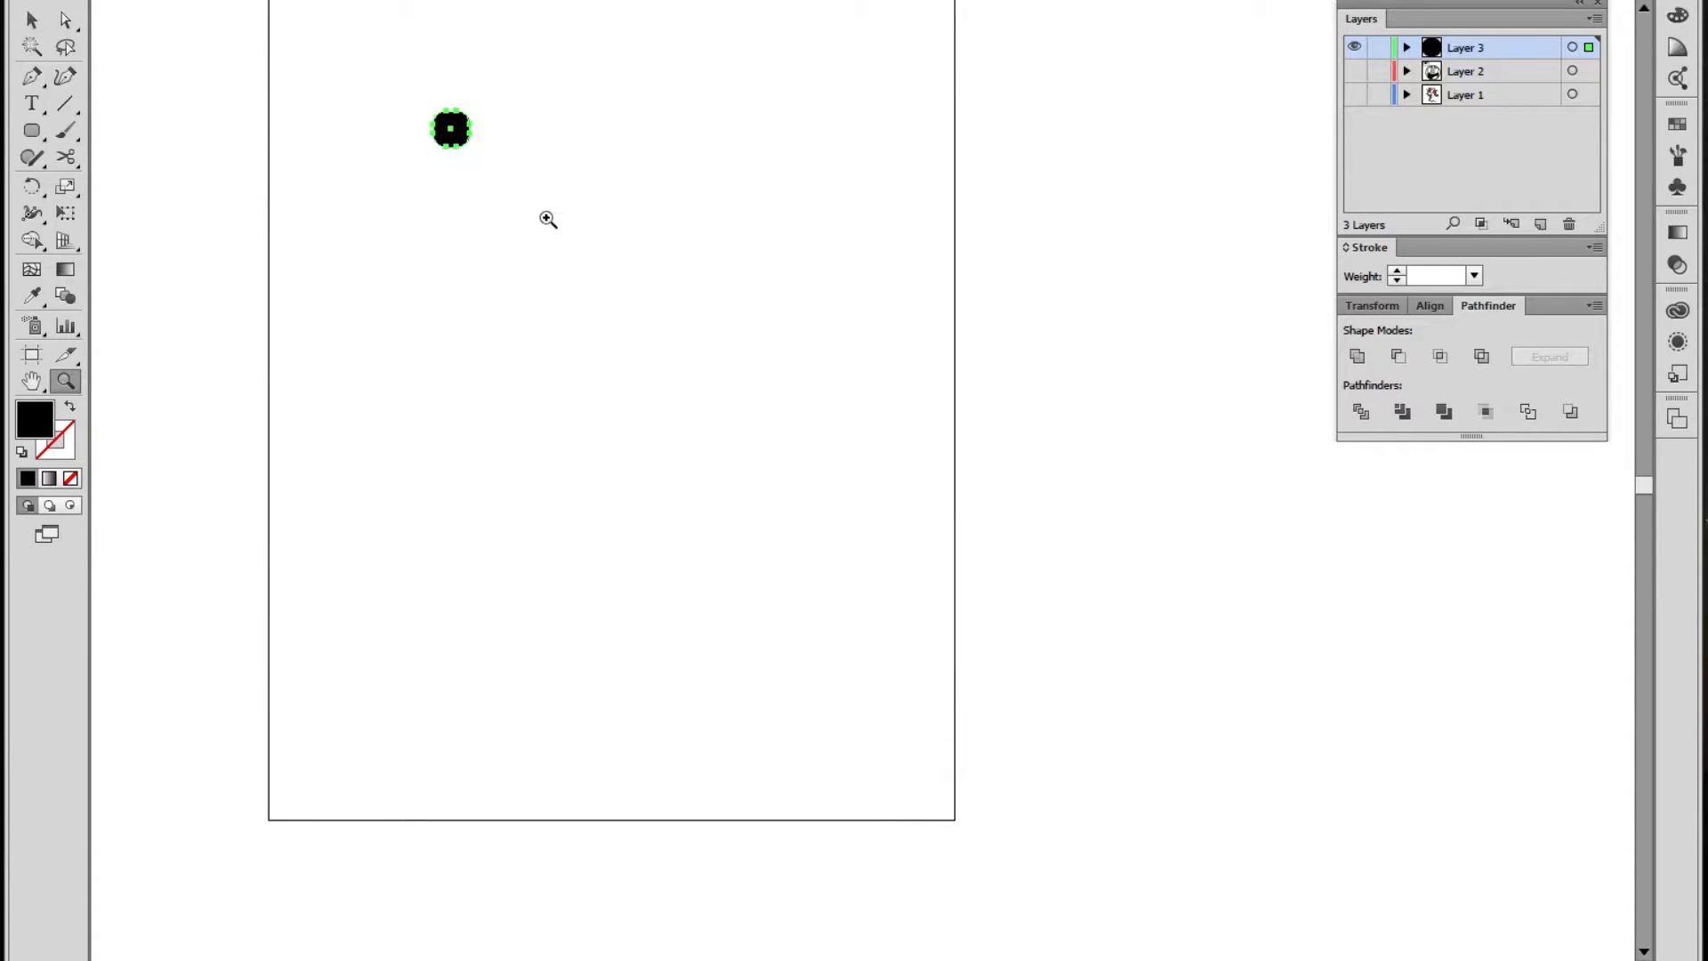
click(545, 199)
click(546, 199)
click(1094, 637)
click(1091, 636)
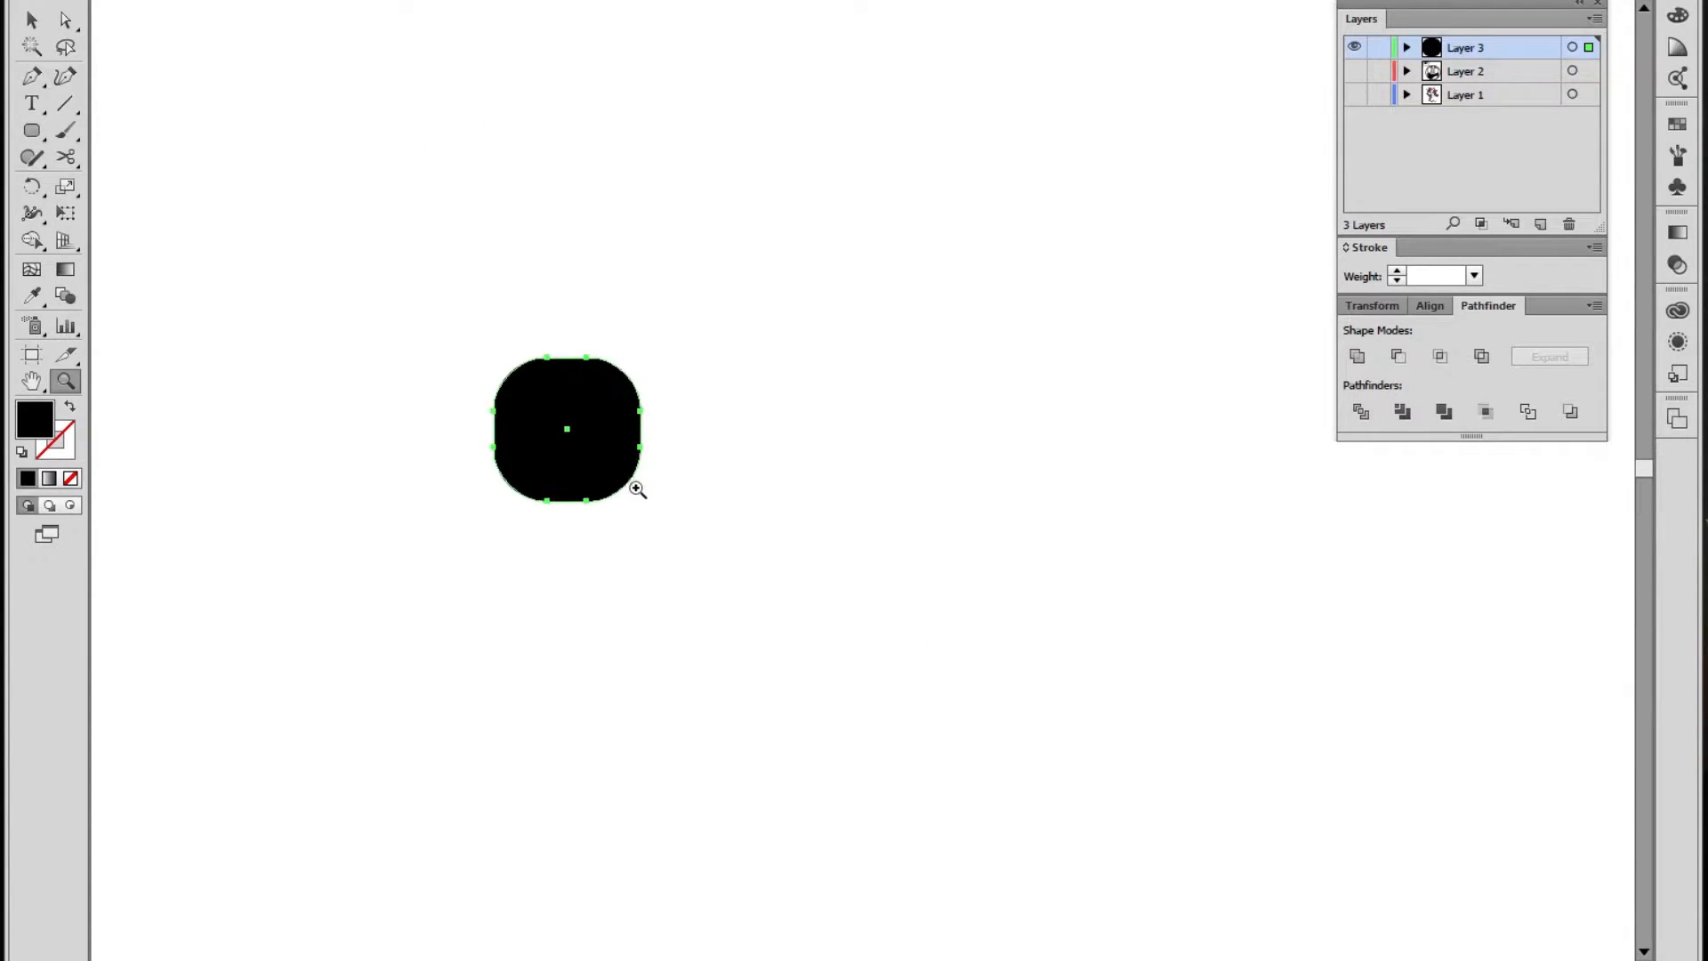
click(634, 489)
key(v)
click(720, 538)
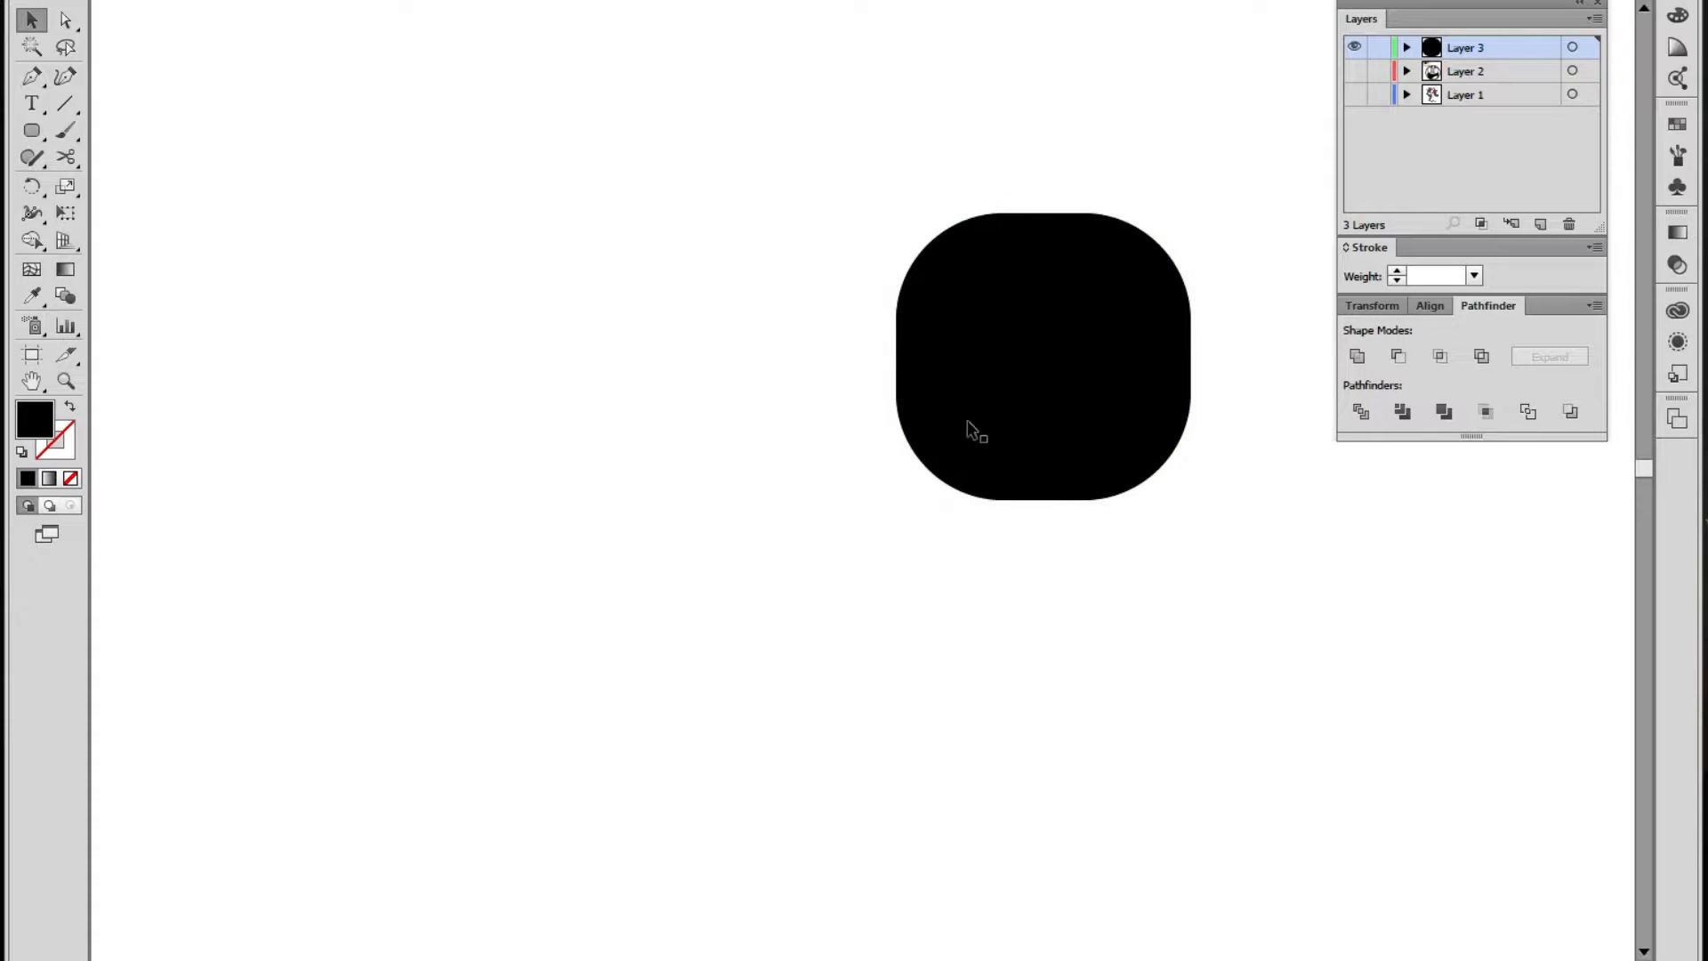
key(z)
alt+click(915, 494)
alt+click(820, 499)
alt+click(819, 499)
alt+click(819, 499)
alt+click(1082, 575)
drag(1134, 577, 994, 458)
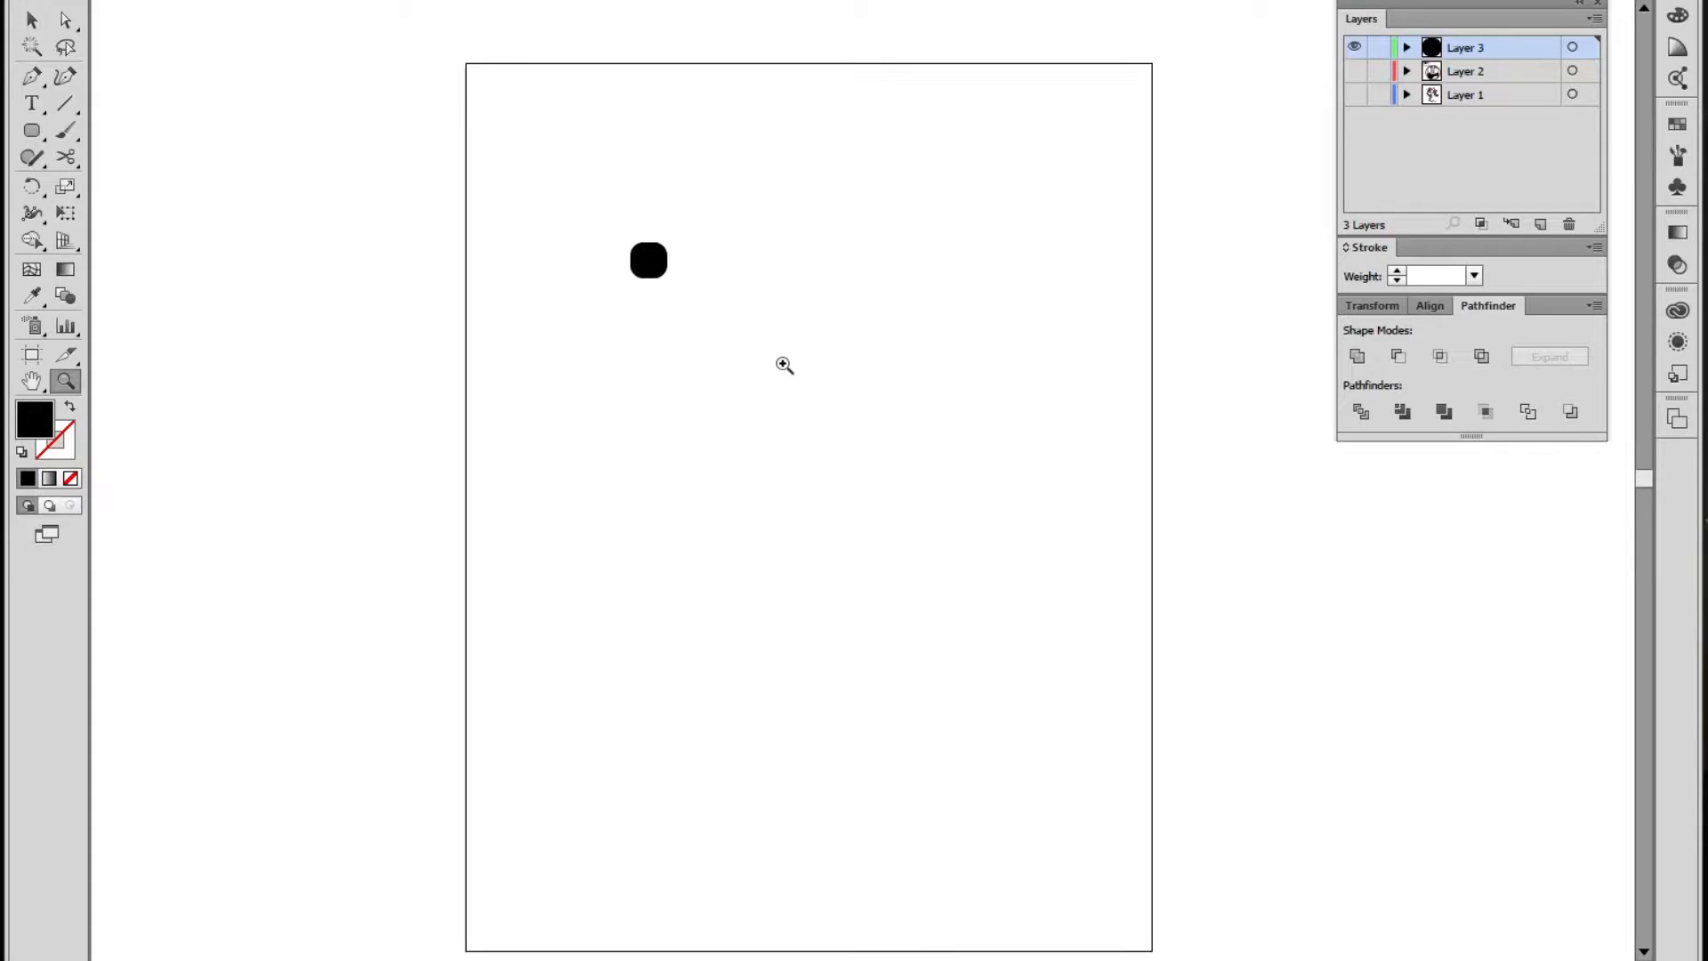
Delete the small black rounded square from the artboard
key(v)
drag(699, 199, 599, 409)
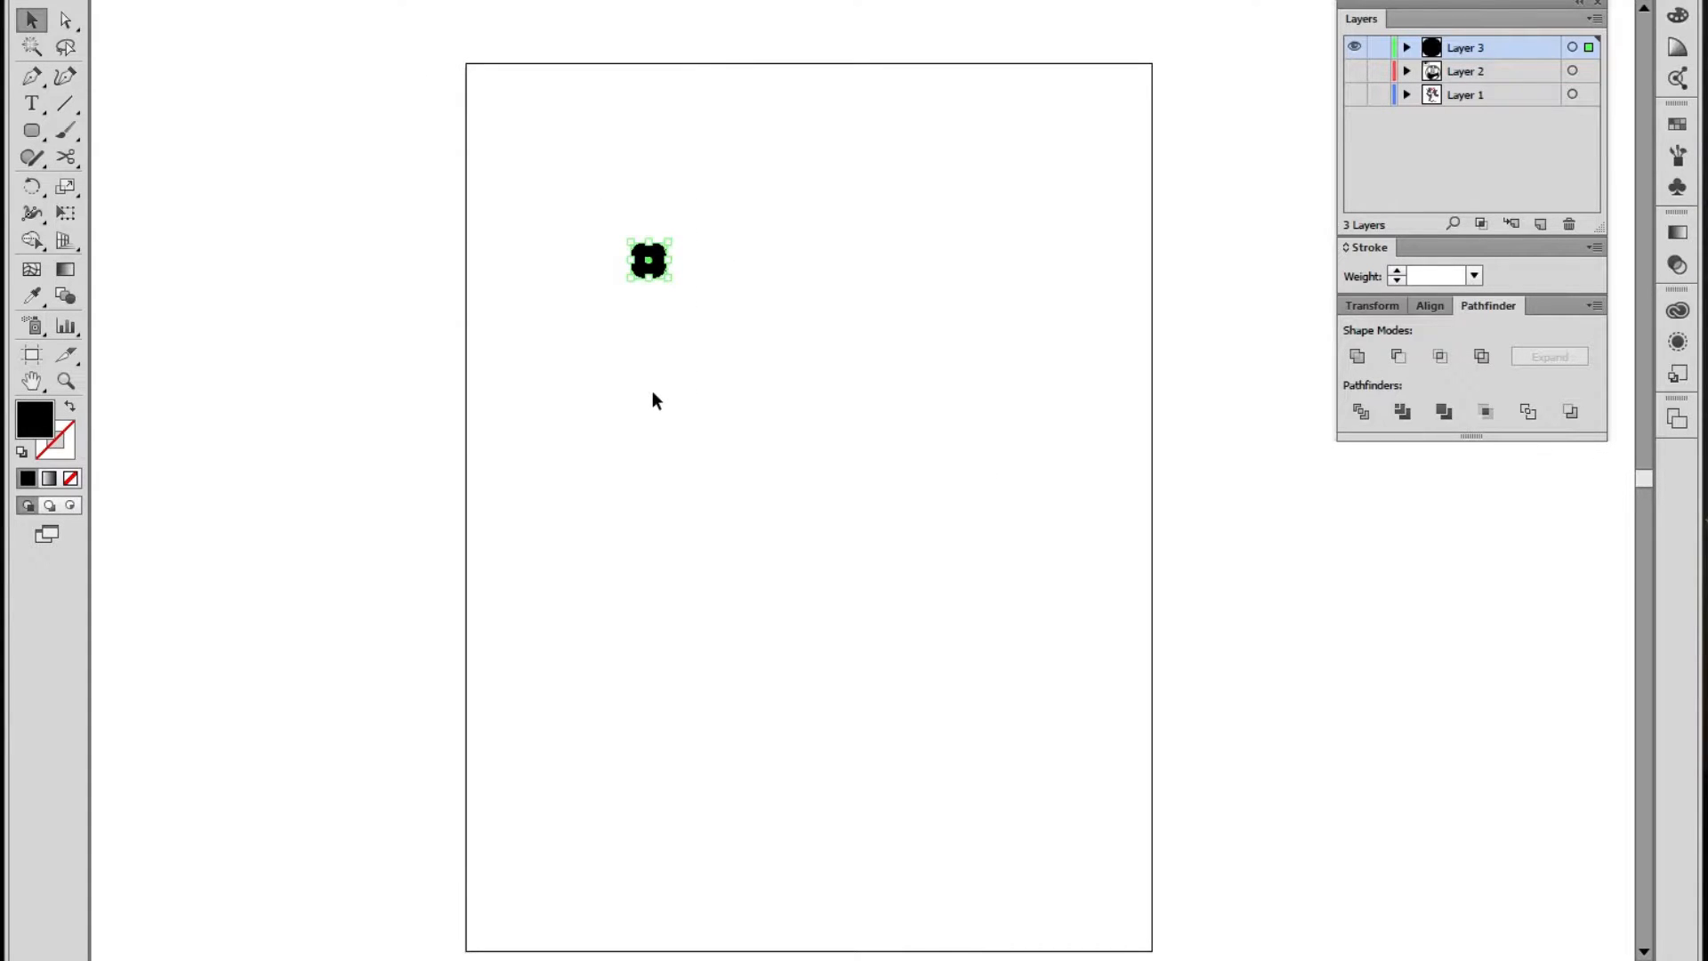
key(Delete)
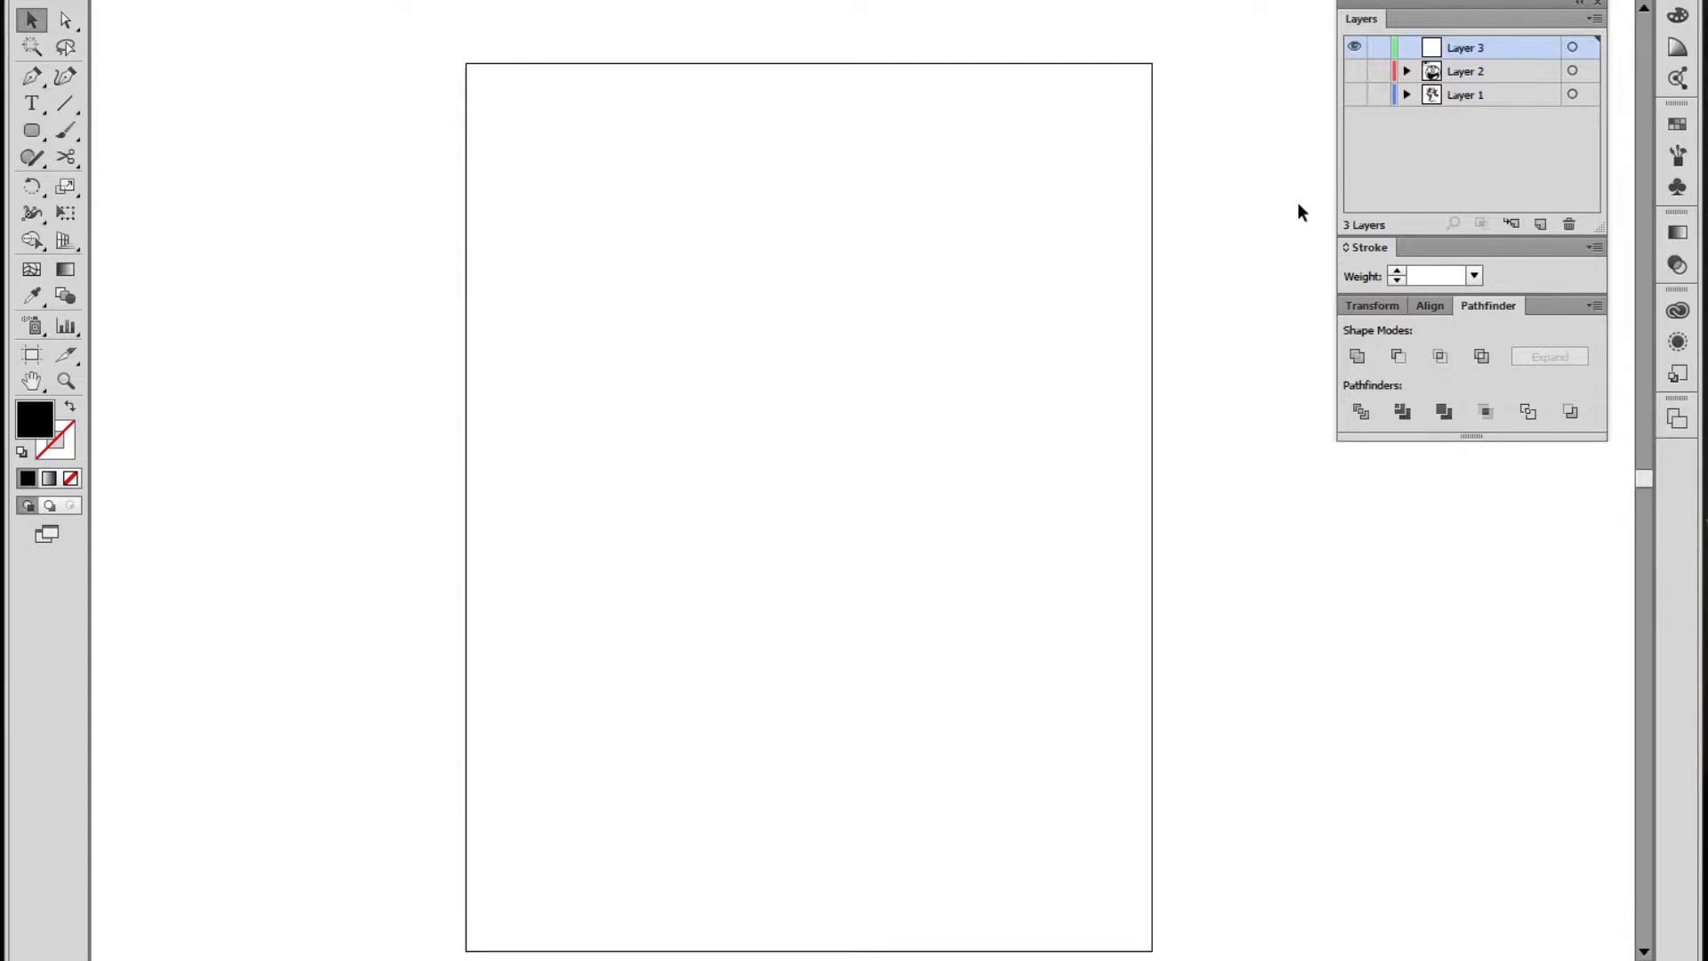
Show Layer 1, examine the scanned character drawing and its signature close up, and hide the layer again
click(1354, 95)
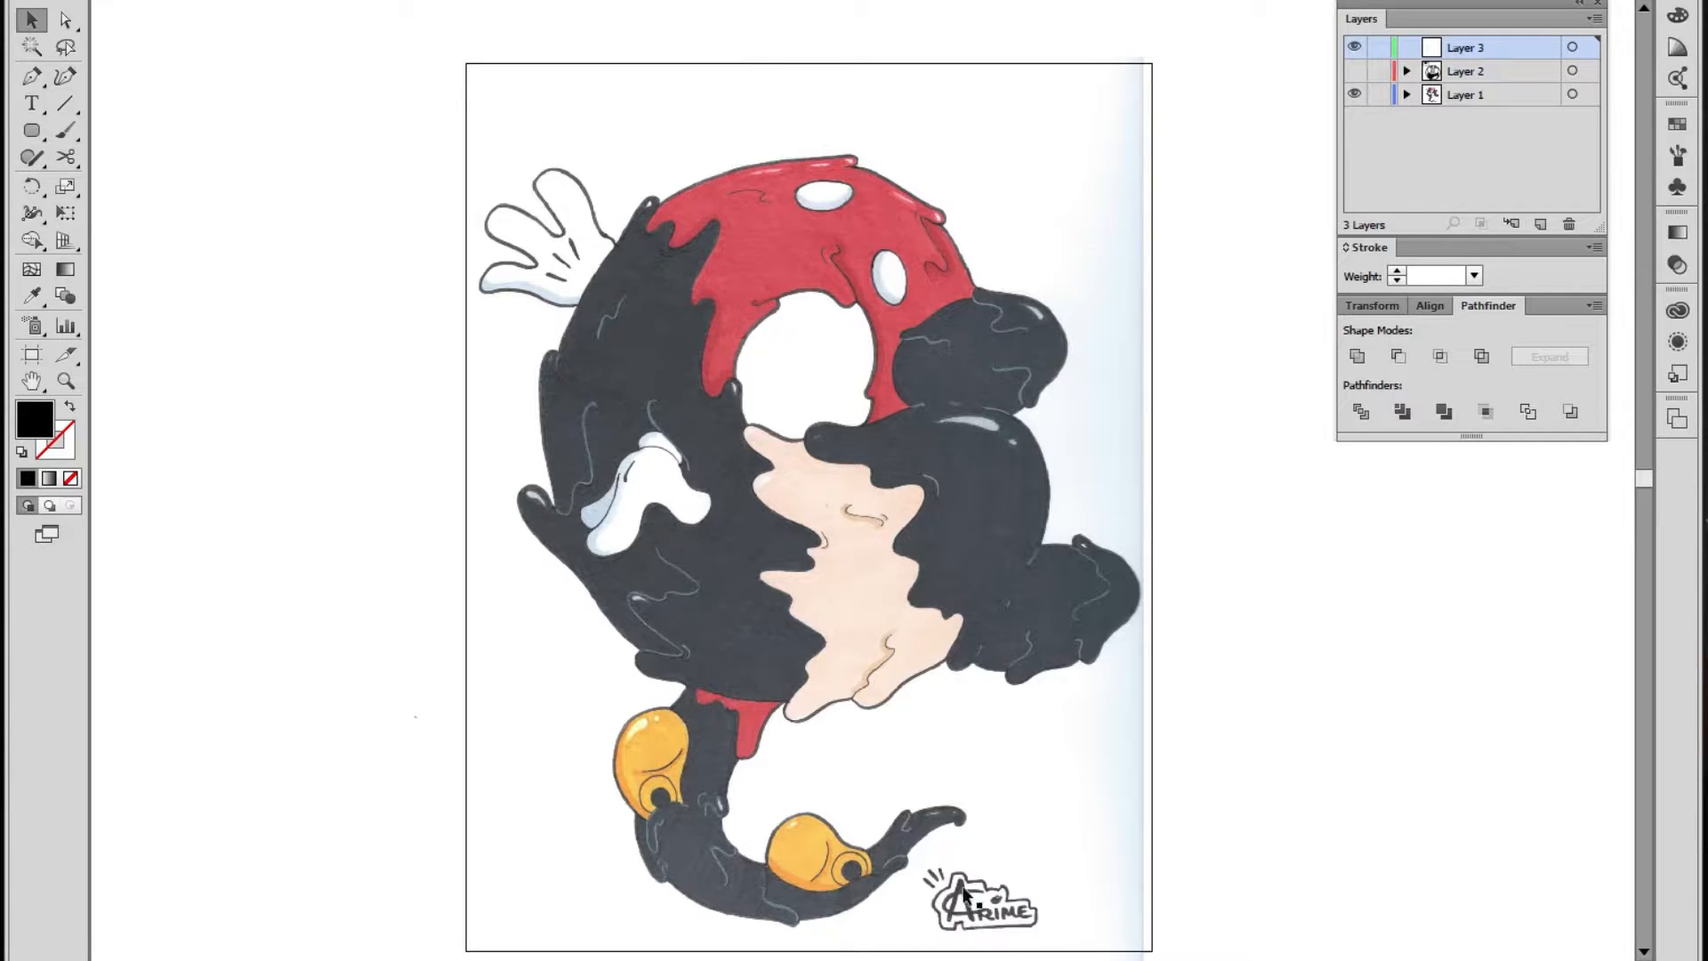
key(z)
double_click(1022, 888)
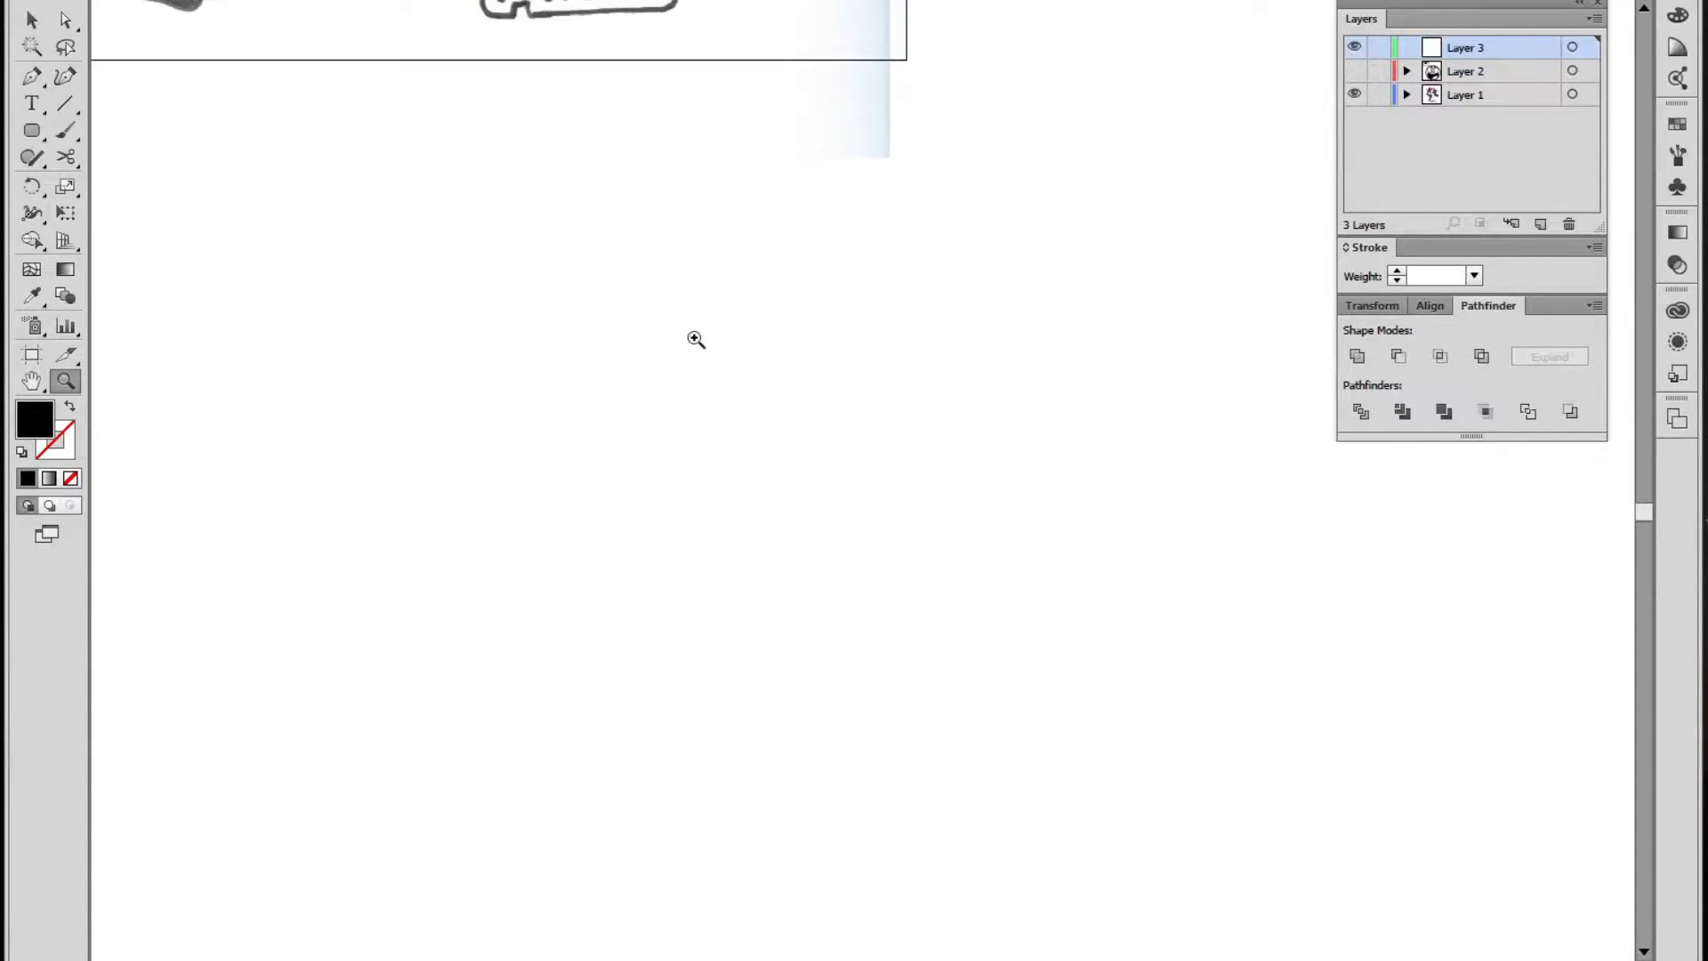
click(689, 192)
drag(712, 225, 950, 631)
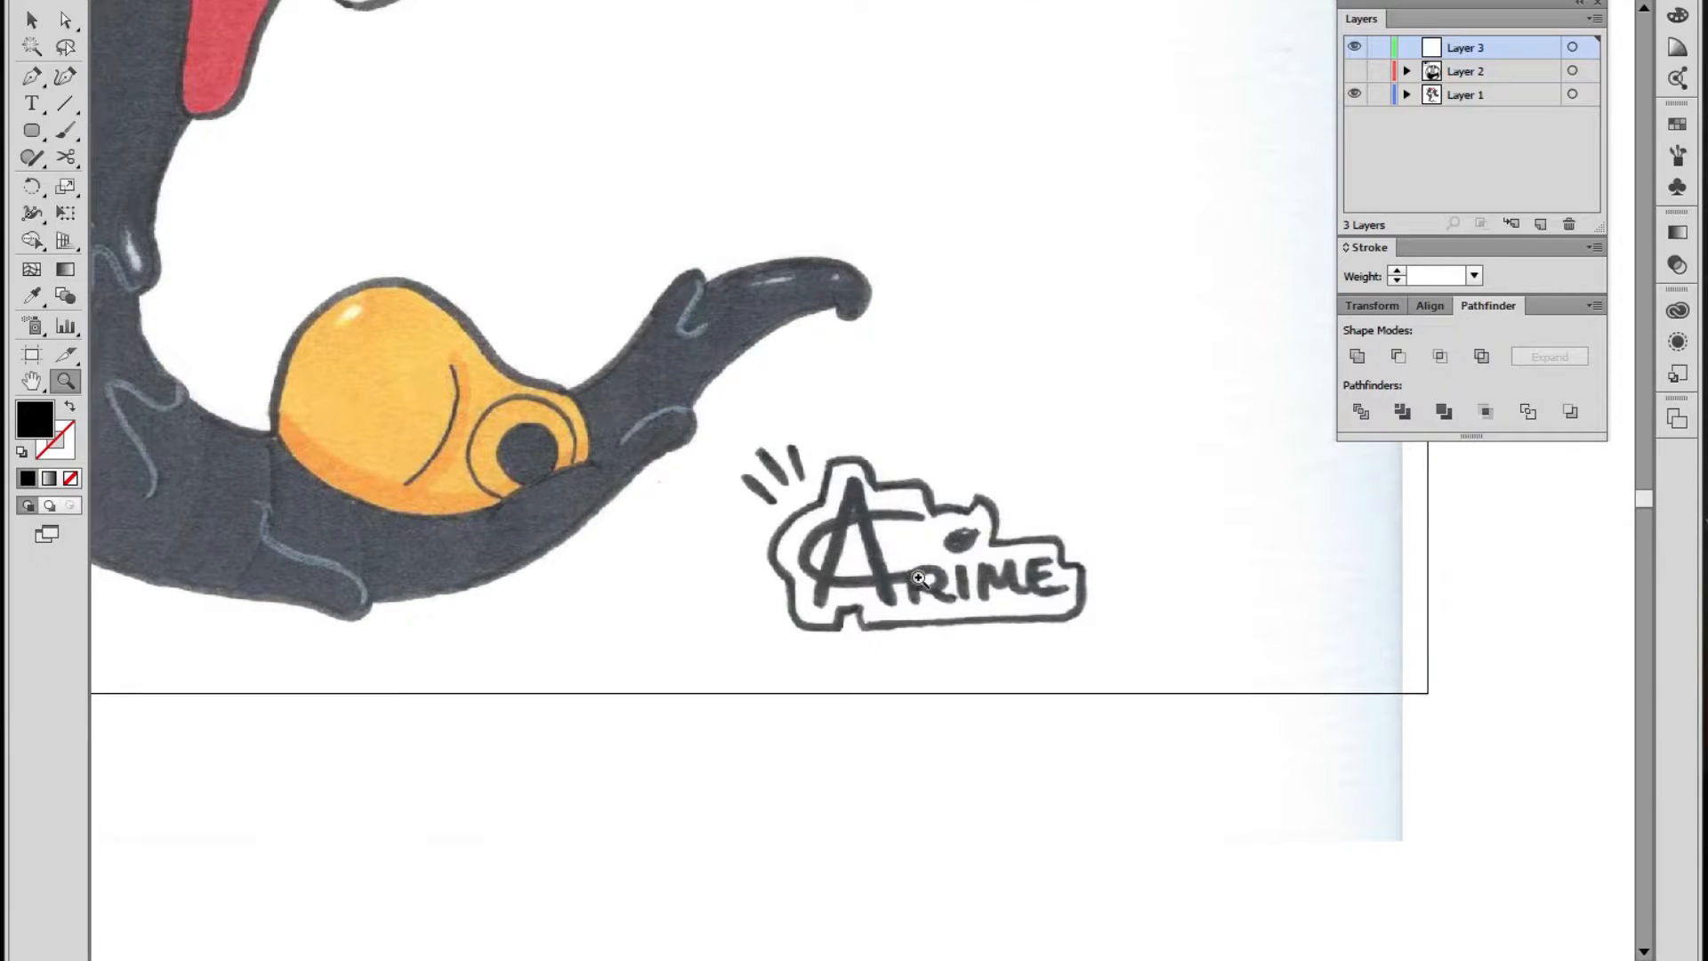
alt+click(867, 521)
alt+click(848, 508)
alt+click(768, 438)
mouse_move(807, 321)
mouse_down()
mouse_move(840, 658)
mouse_move(820, 637)
mouse_up()
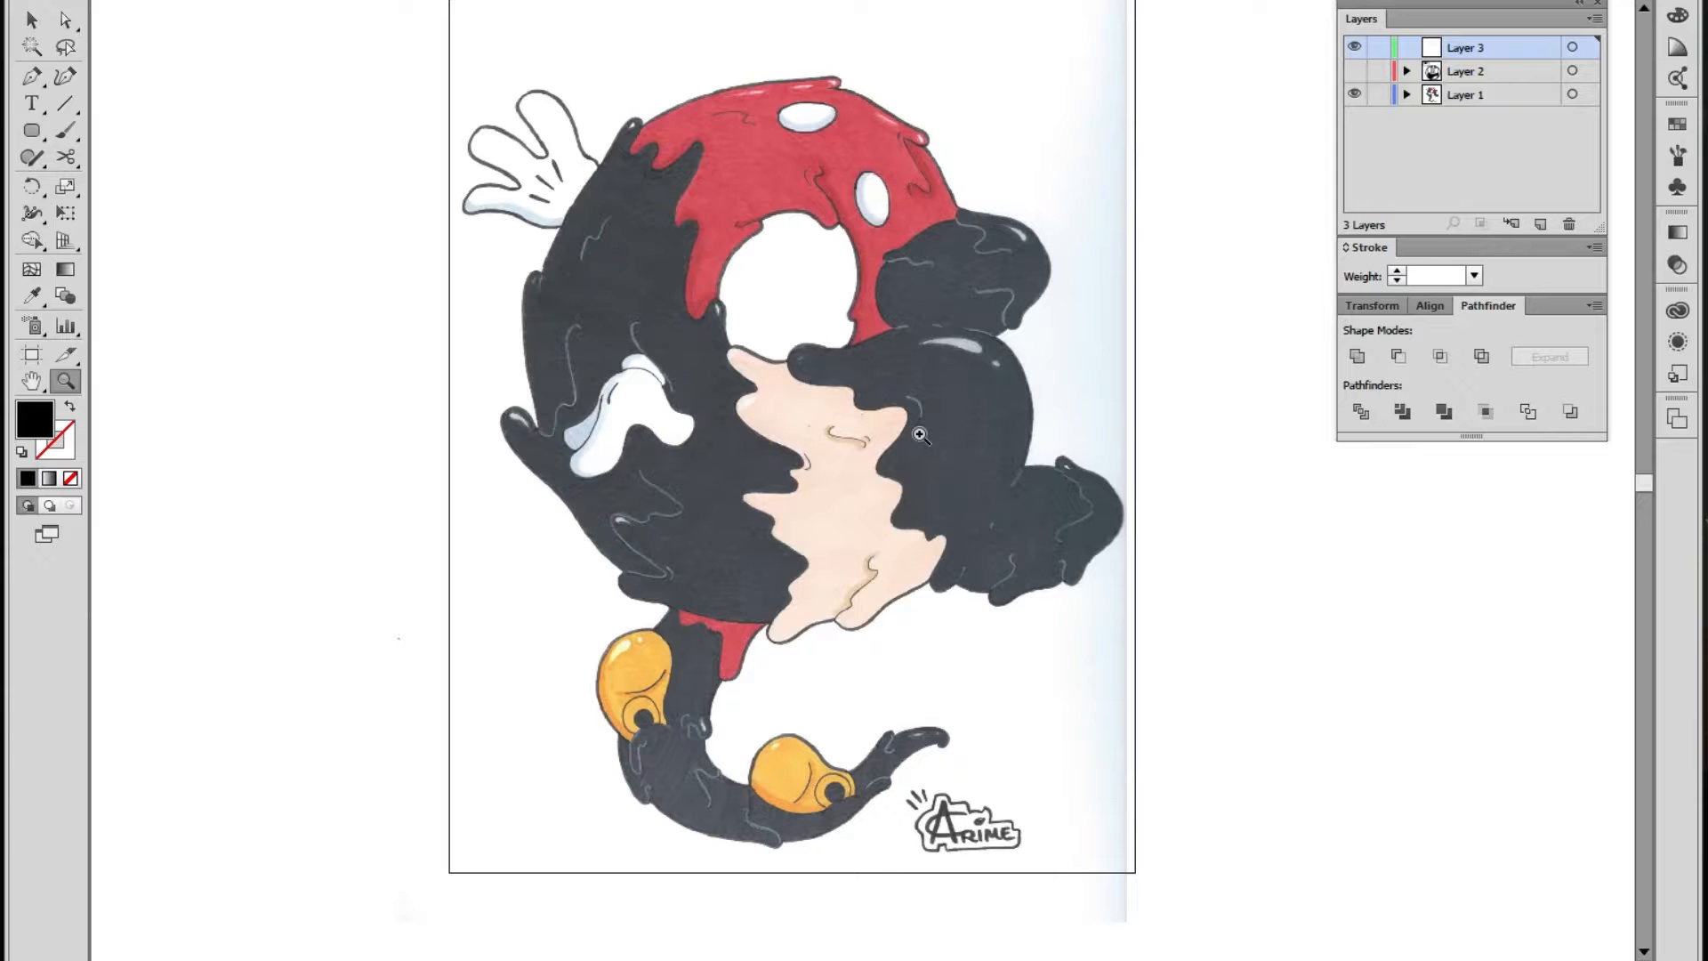
drag(914, 388, 928, 443)
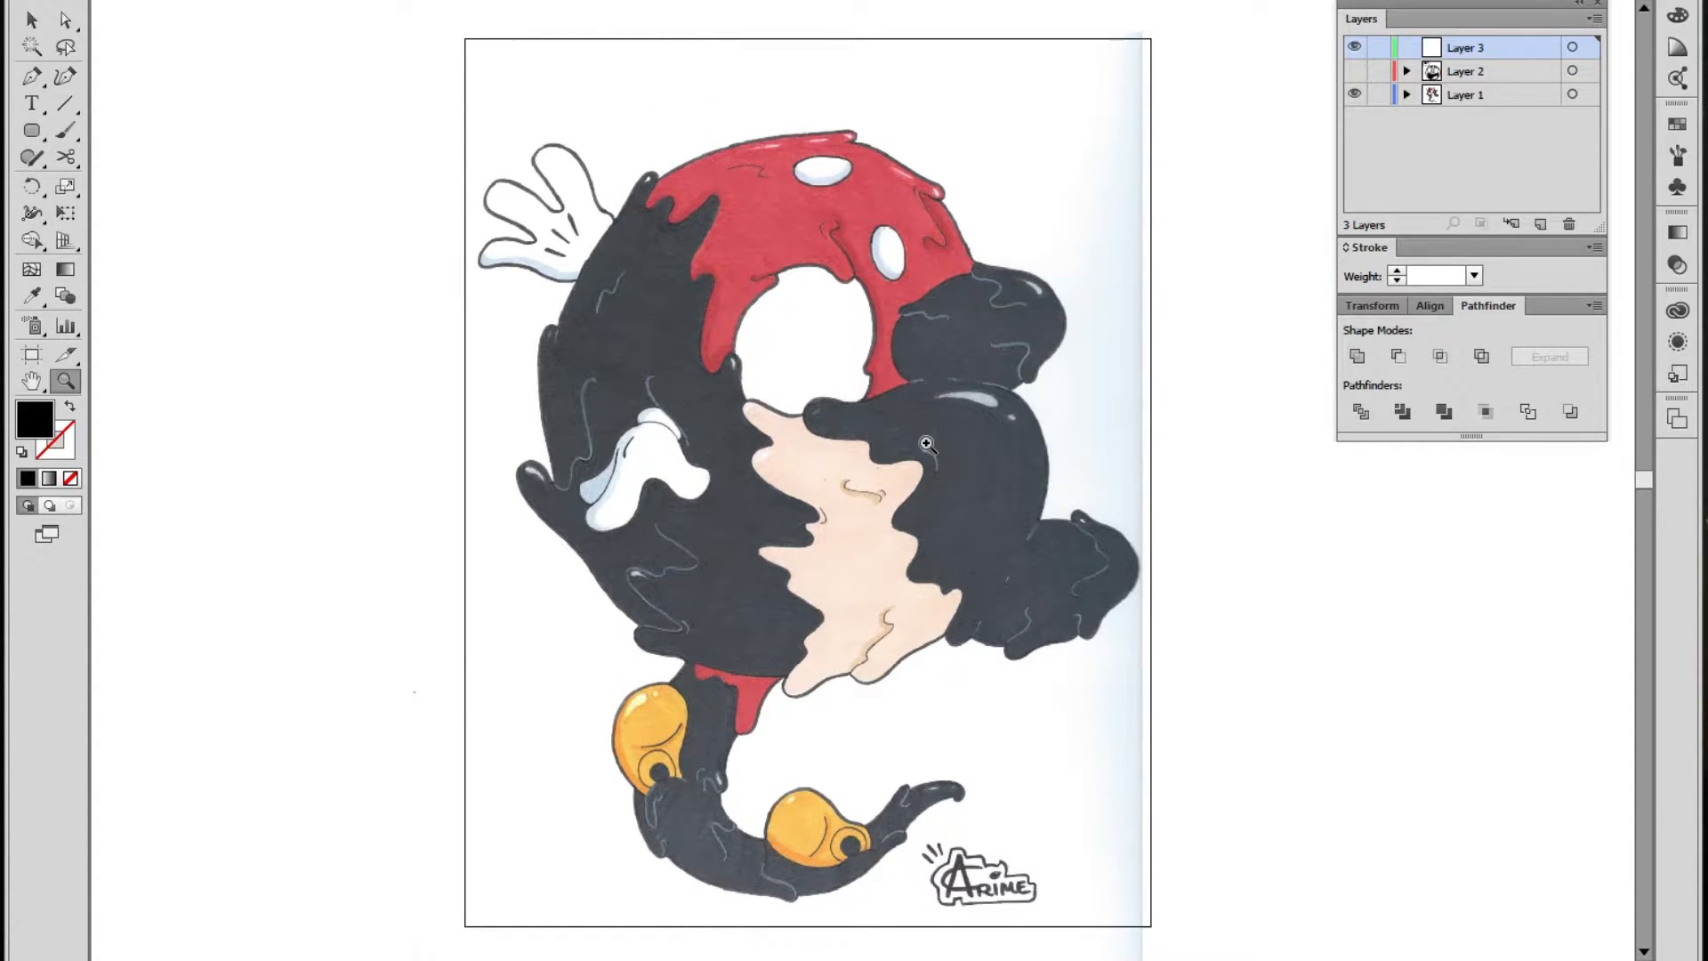
click(1354, 94)
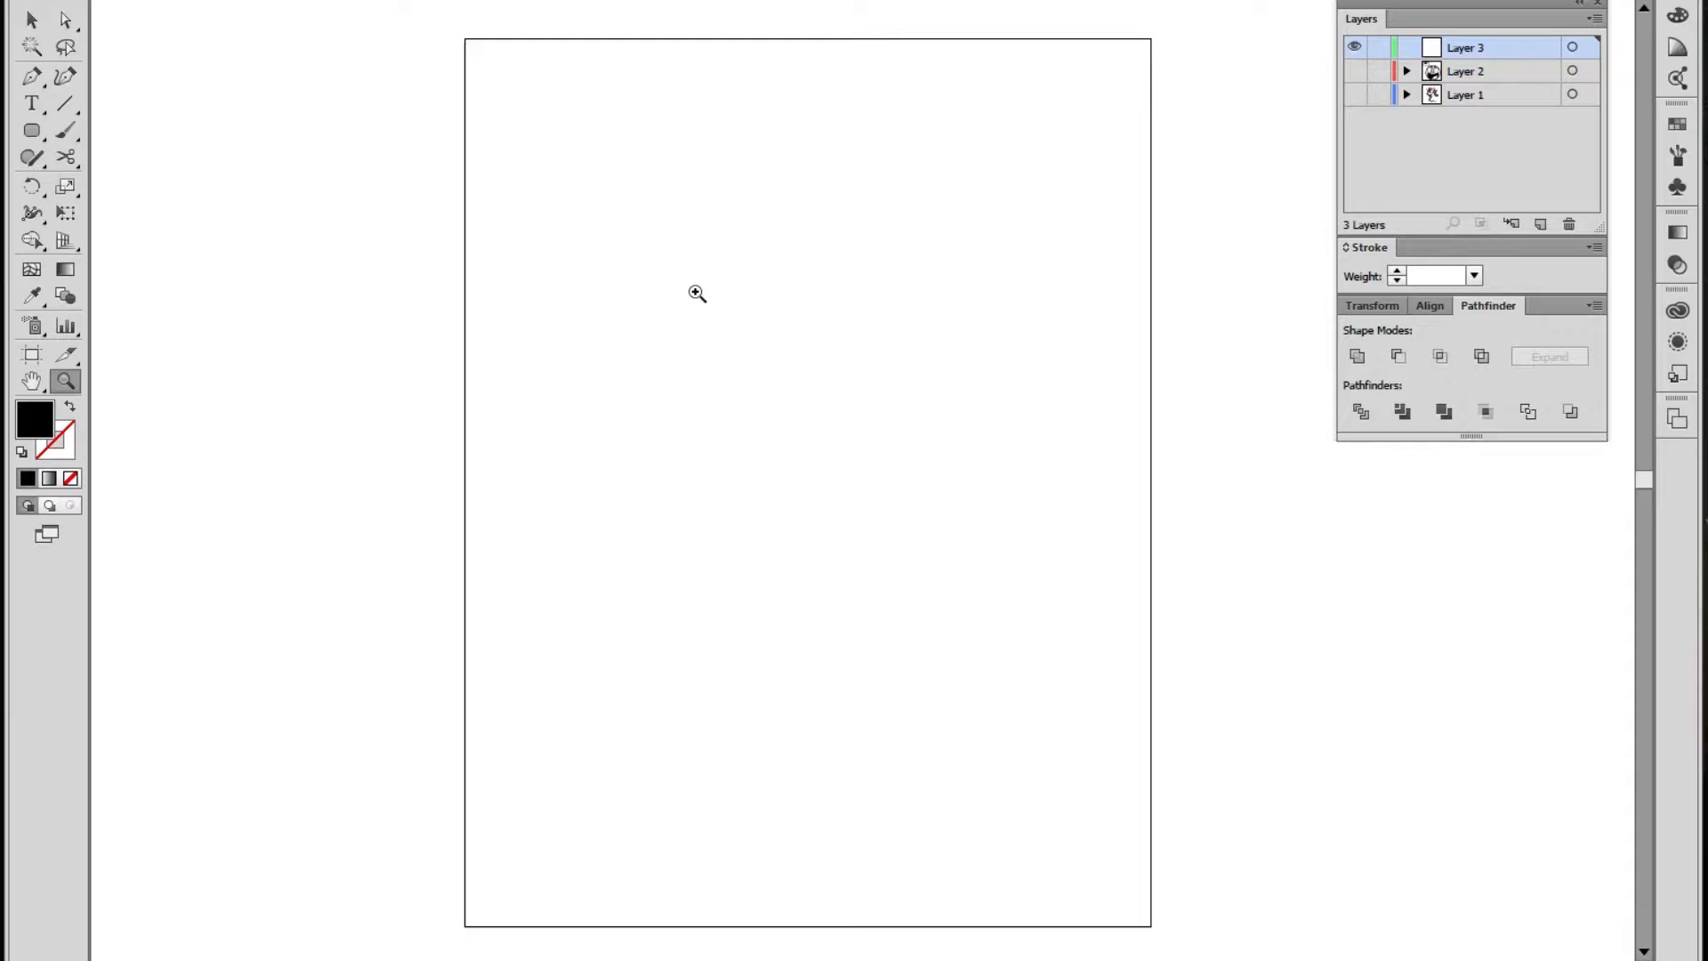
Draw a tall ellipse in the upper middle of the artboard and swap fill and stroke to leave only a black outline
key(v)
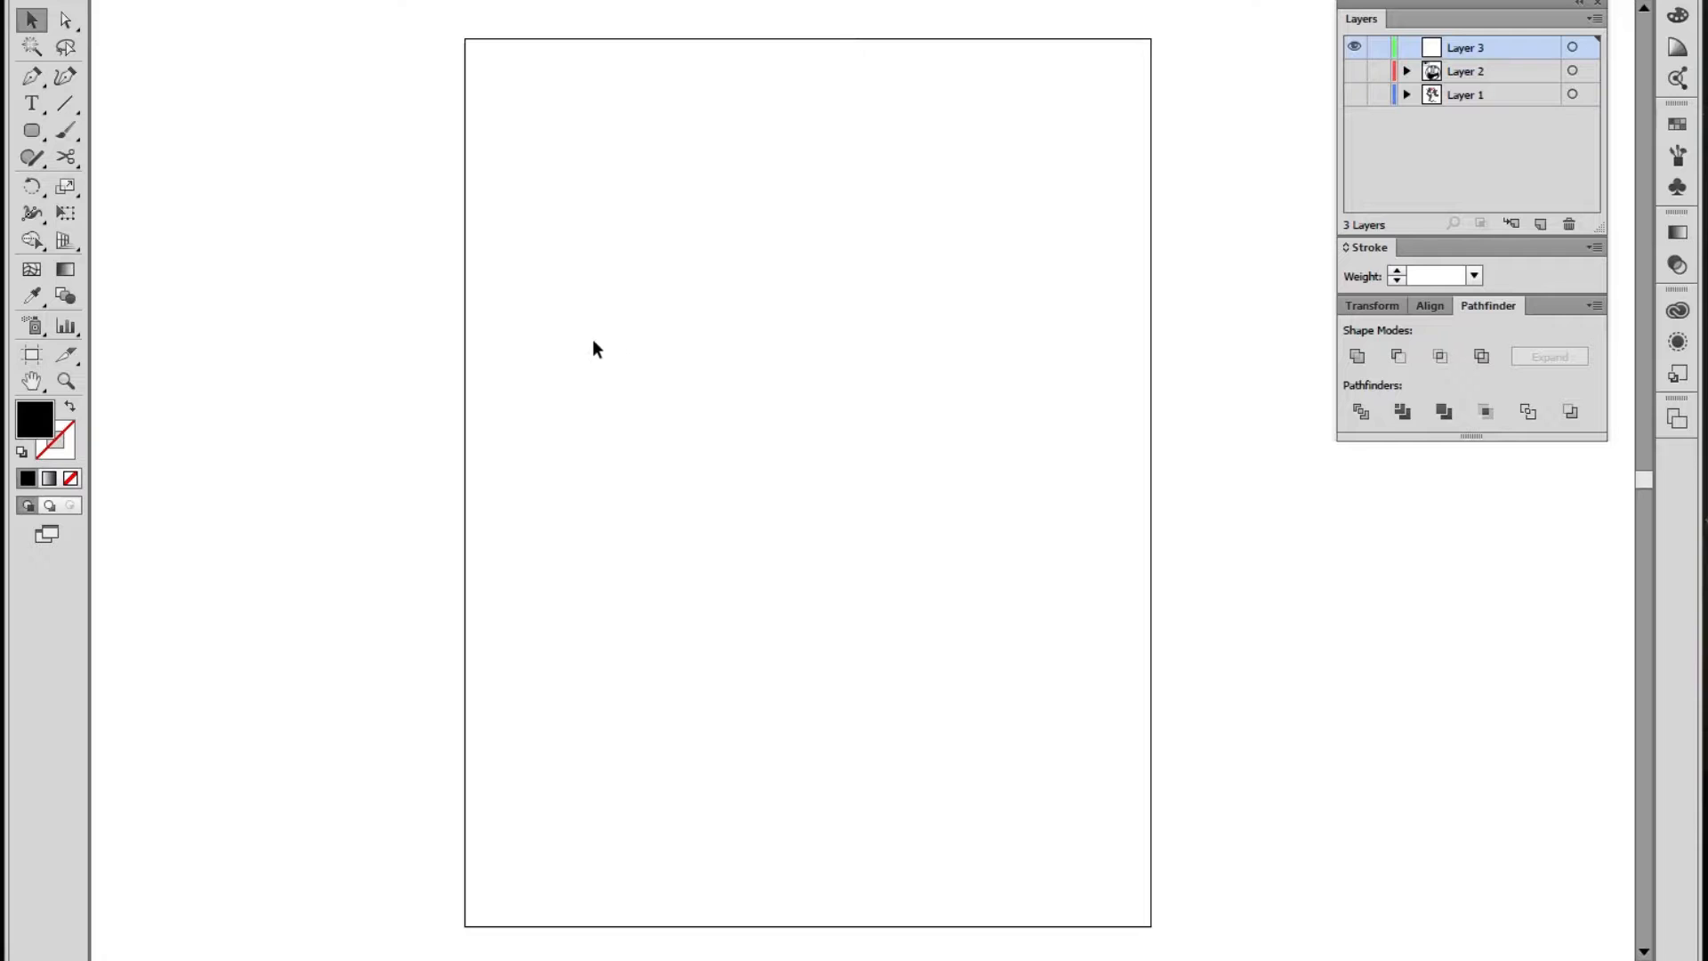
click(40, 136)
drag(45, 135, 124, 185)
drag(597, 240, 902, 664)
key(shift+x)
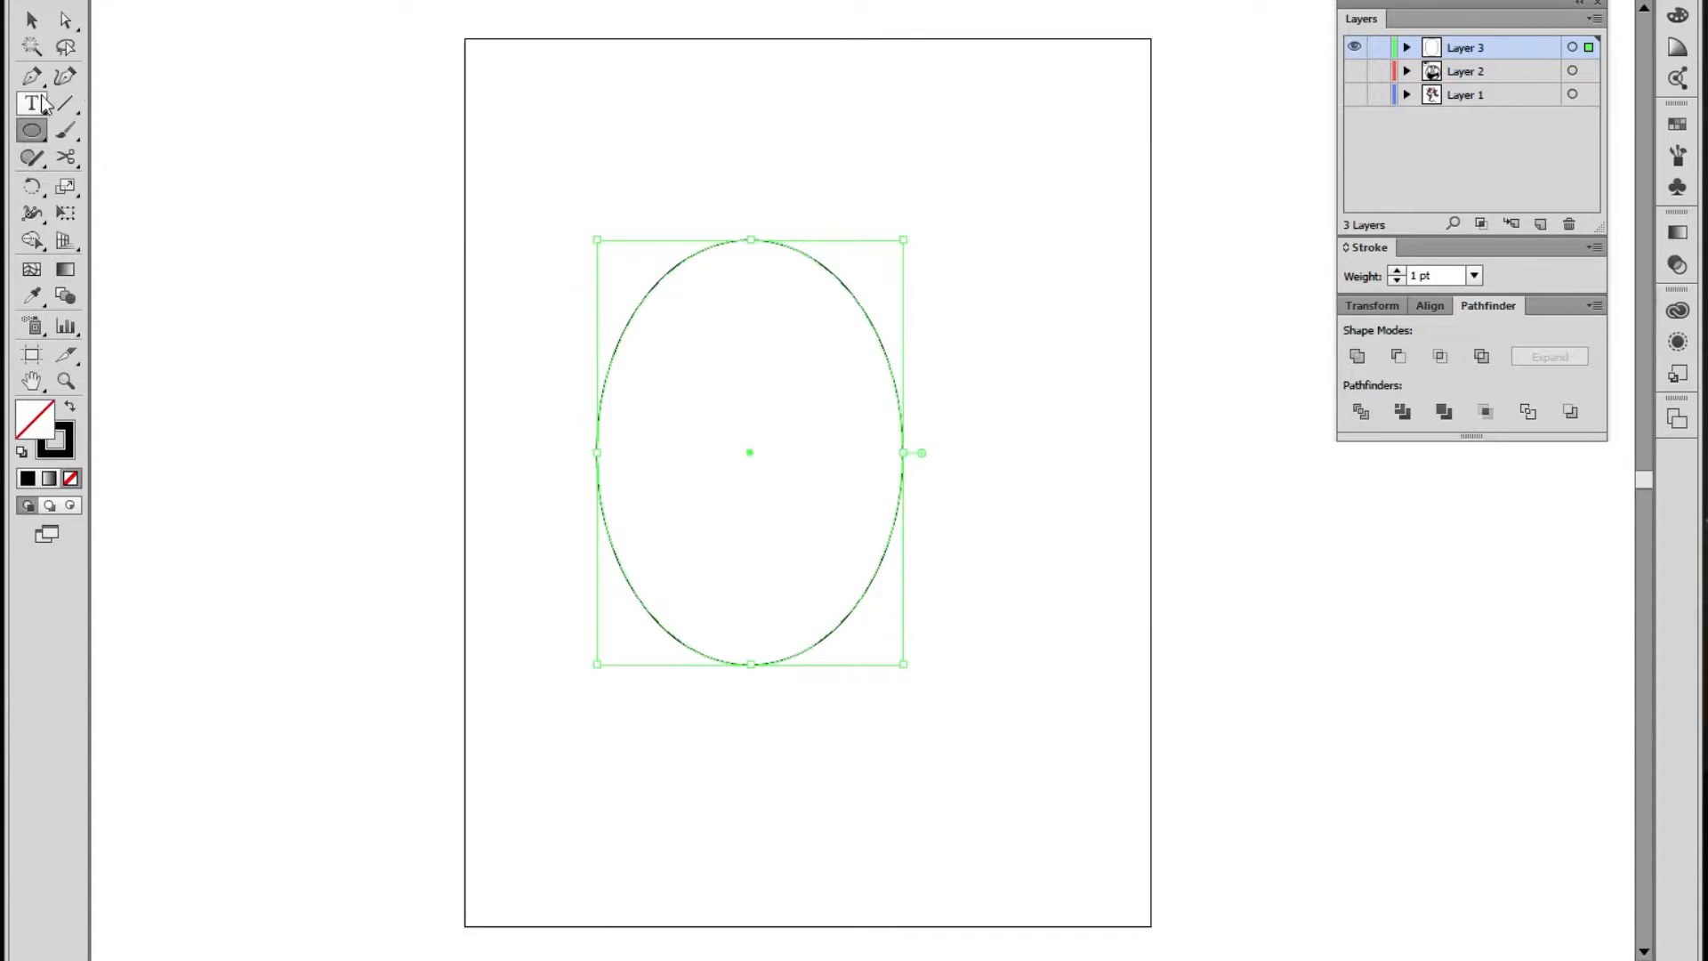
Draw a horizontal and a vertical straight line crossing inside the ellipse with the Pen tool
key(p)
click(563, 393)
click(964, 399)
ctrl+click(850, 360)
click(749, 217)
click(761, 435)
ctrl+click(780, 259)
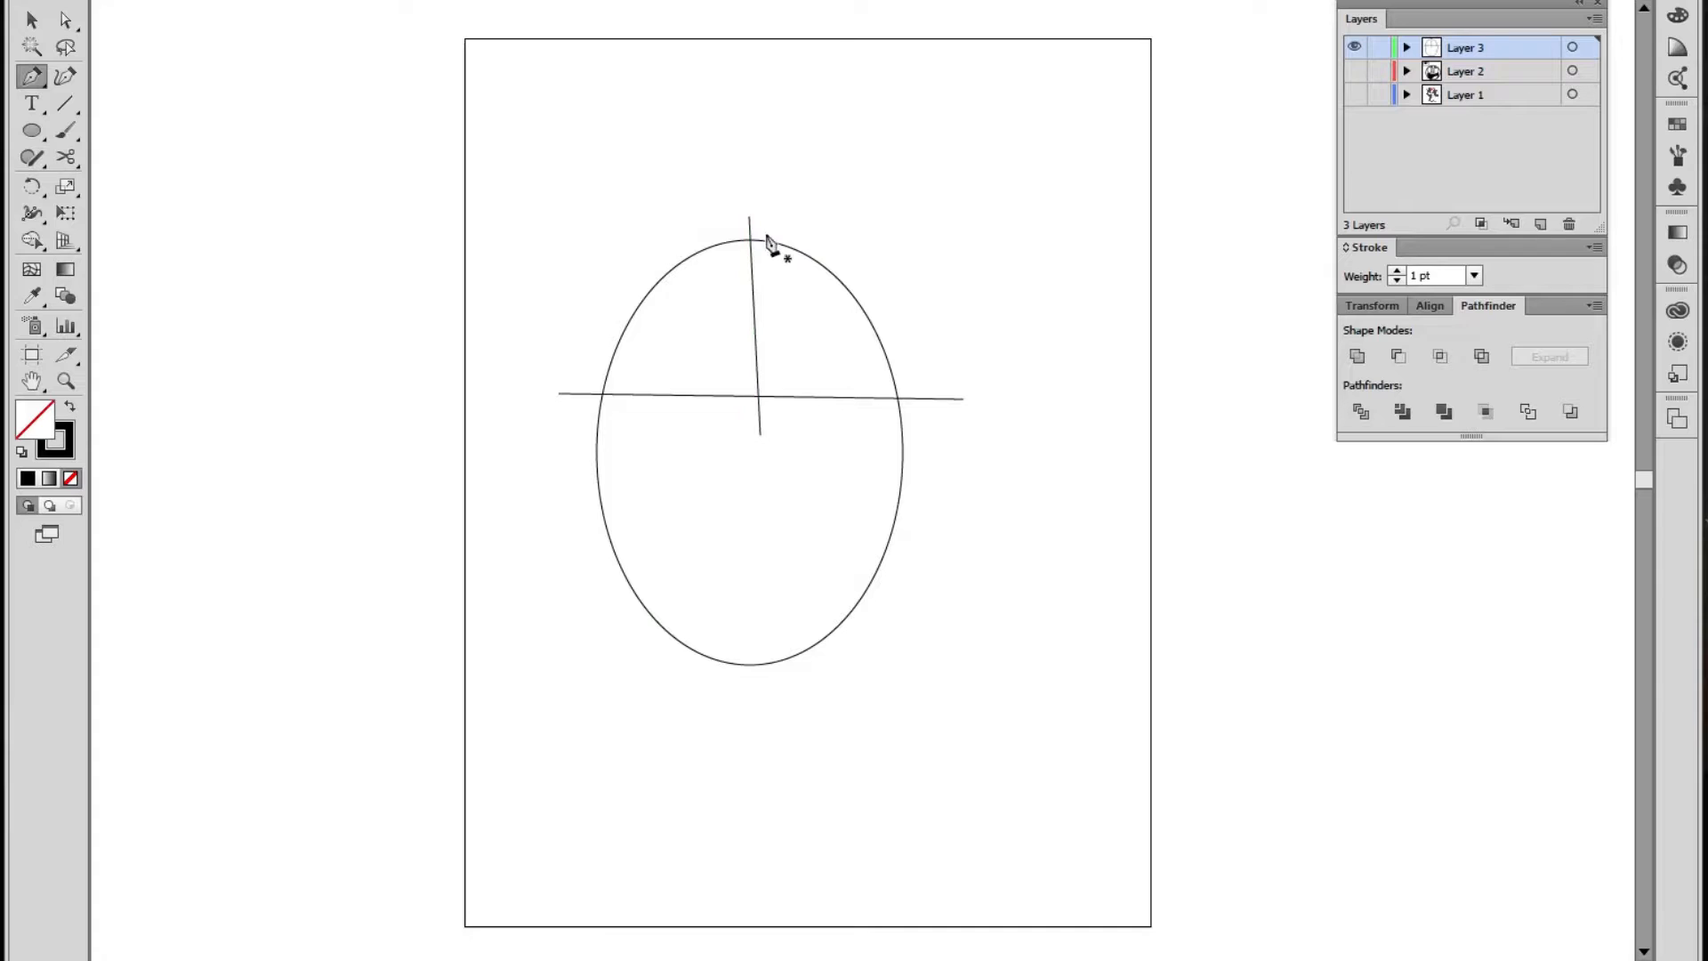
Draw an open wavy curve with the Pen tool from the ellipse's top, looping past the artboard's right edge
click(754, 238)
drag(799, 159, 908, 172)
drag(996, 272, 1020, 329)
drag(1085, 367, 1152, 282)
drag(1182, 195, 1091, 99)
click(955, 54)
key(v)
click(1178, 575)
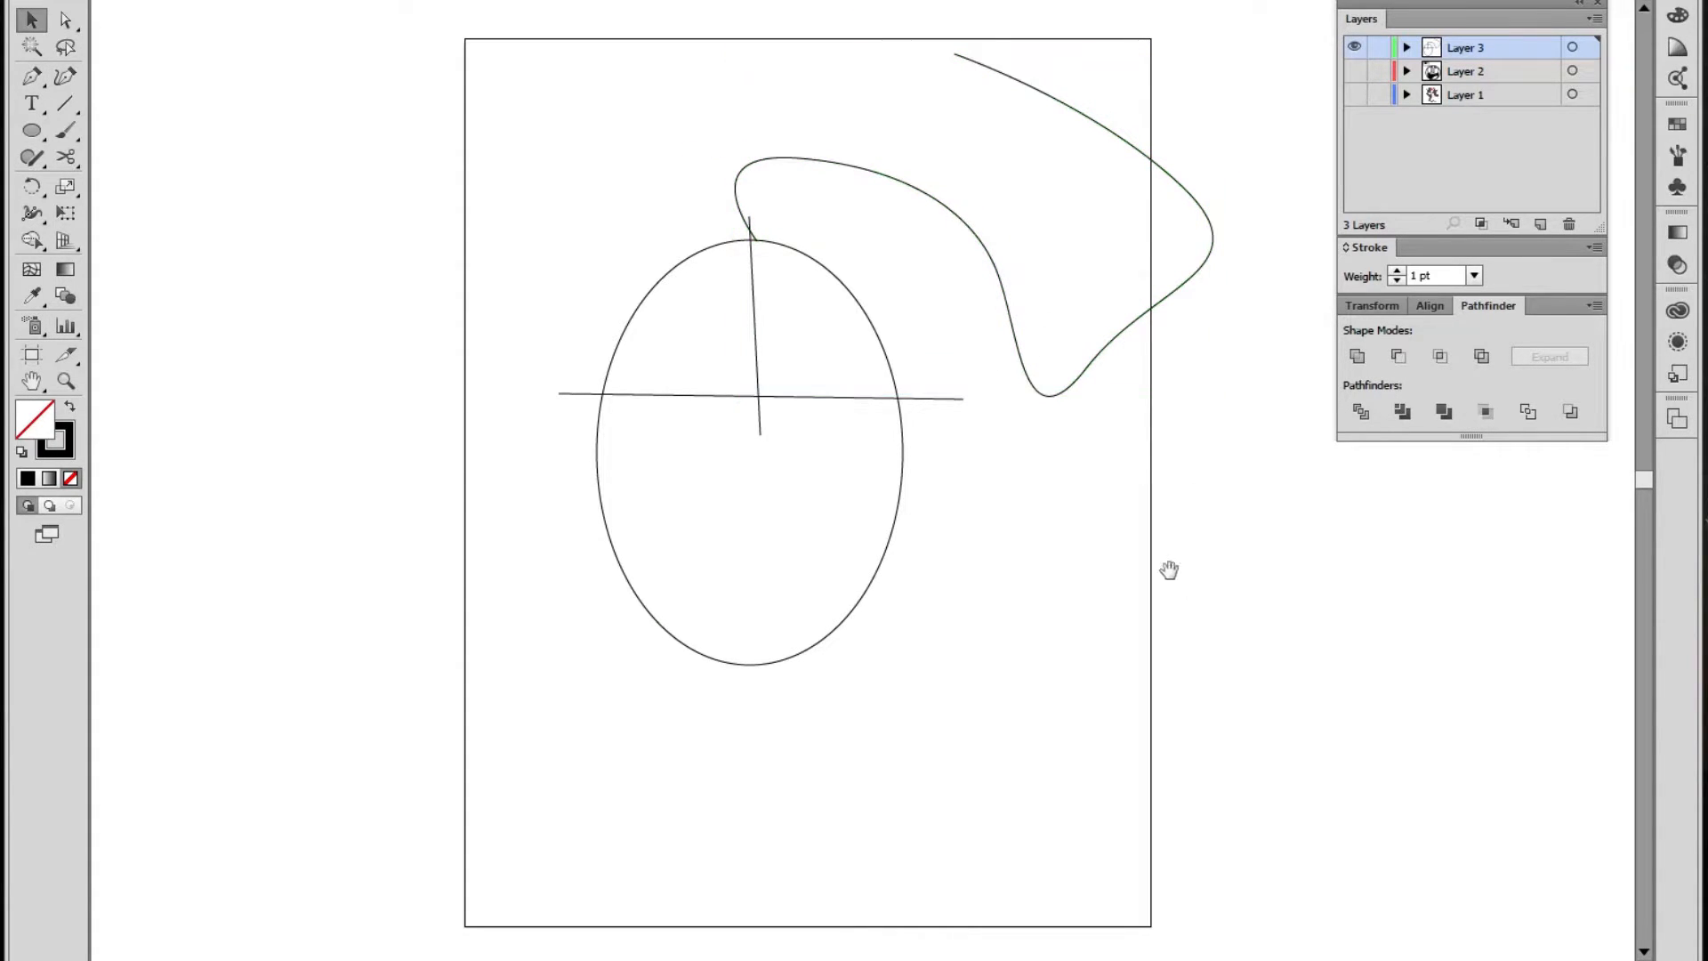
Delete the ellipse, the crossing lines and the wavy curve
drag(1190, 586, 1171, 640)
drag(1254, 762, 475, 133)
key(Delete)
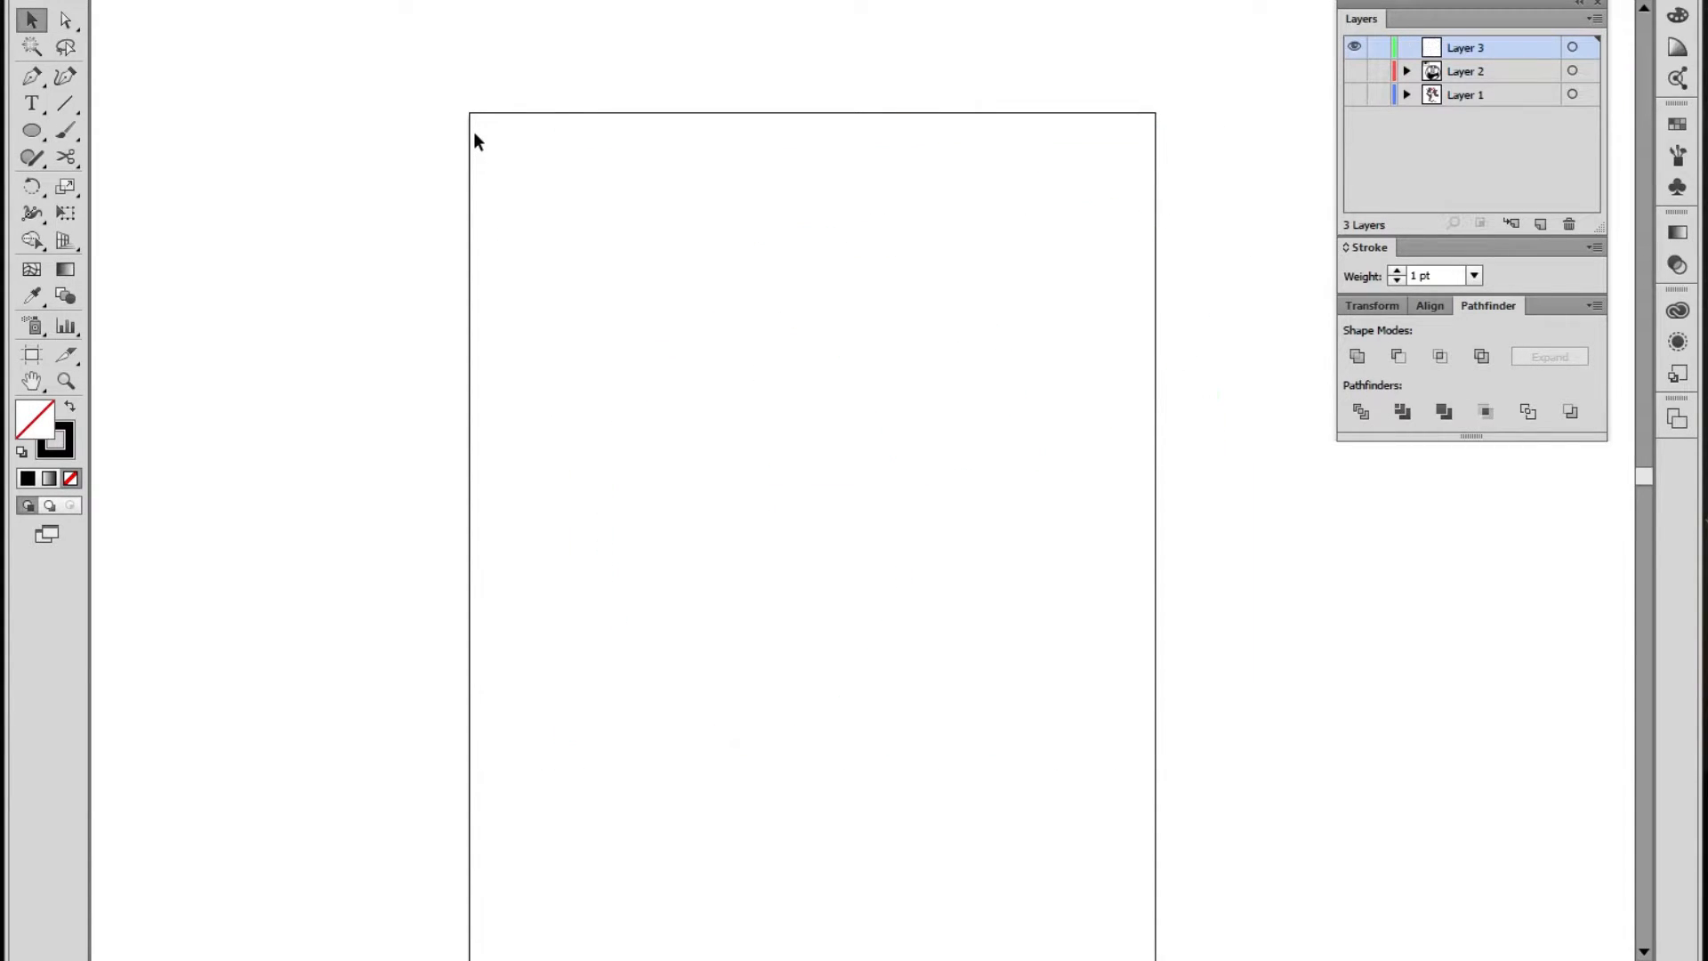
key(space)
drag(728, 347, 699, 315)
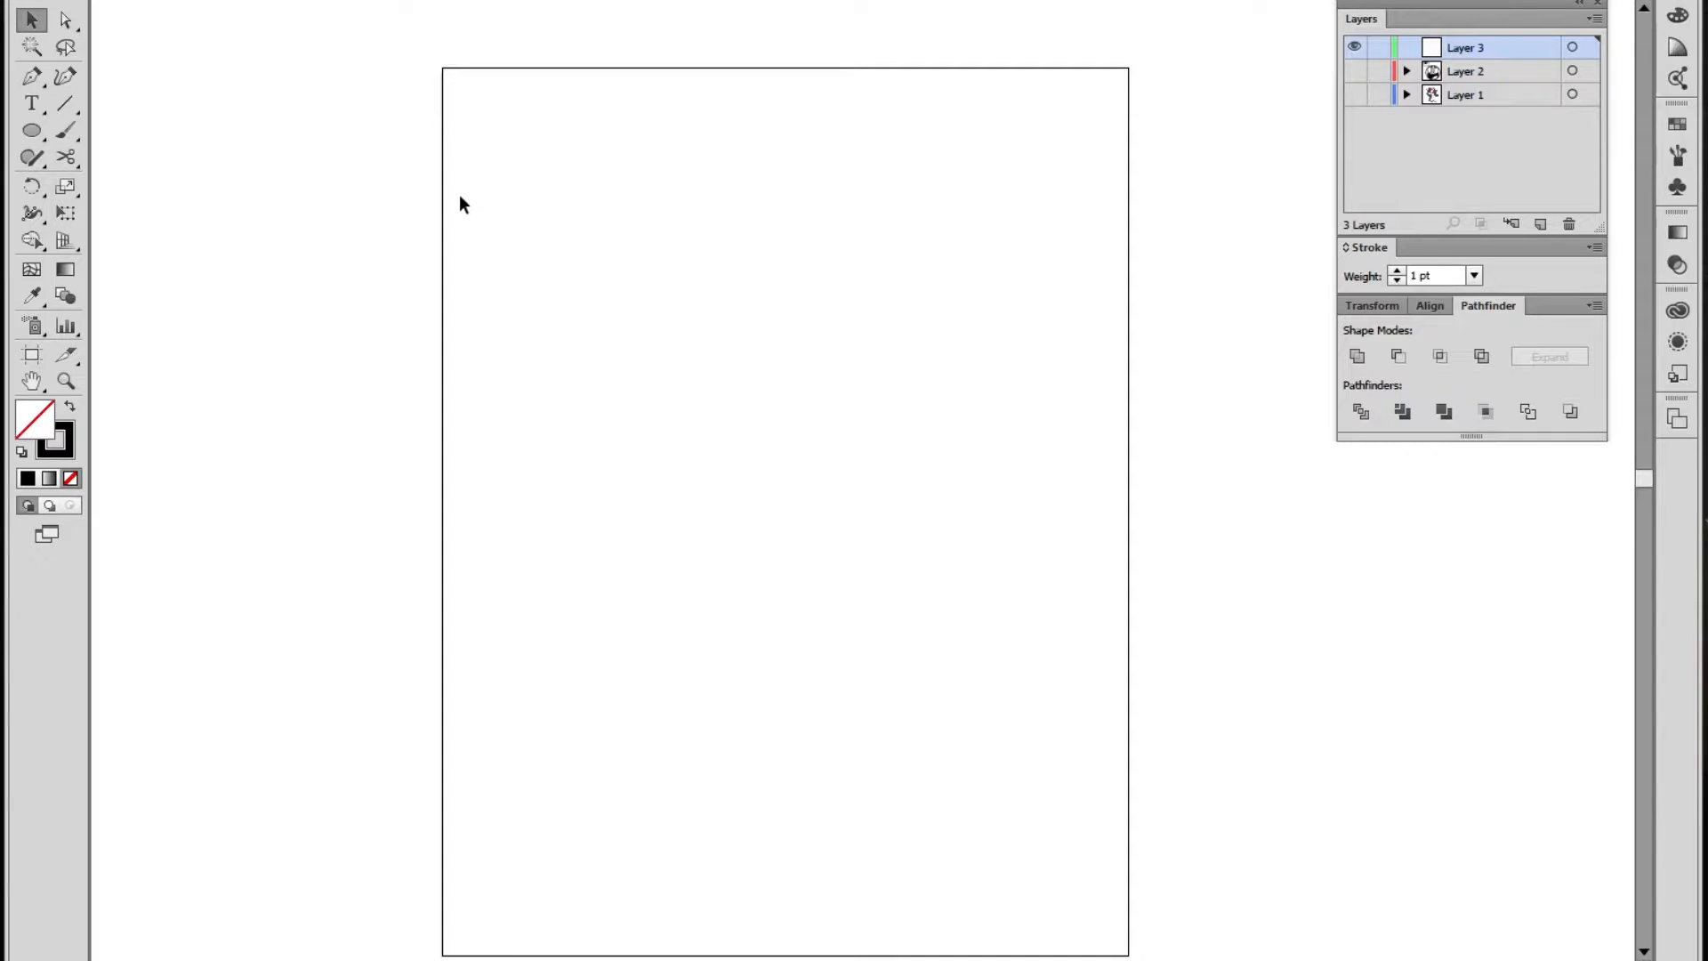
Draw an open zigzag path of straight segments down the artboard with the Pen tool, ending in a horizontal line
click(32, 76)
click(33, 78)
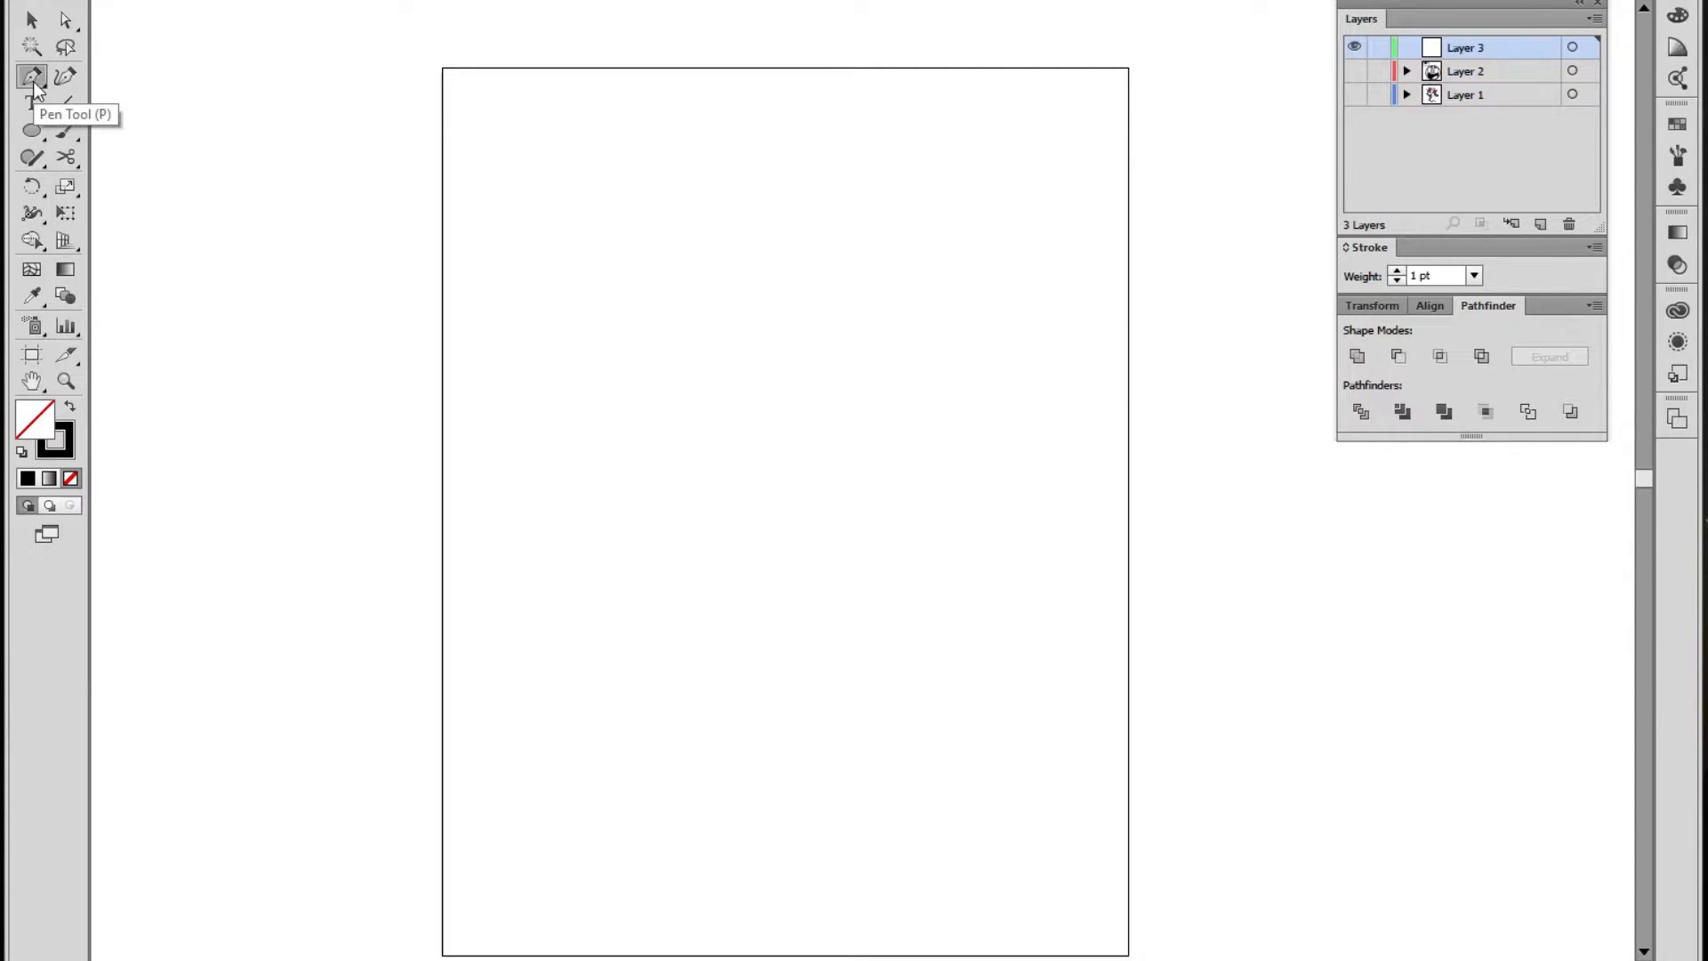
click(737, 161)
click(618, 339)
click(839, 389)
click(529, 457)
click(971, 513)
click(571, 573)
click(942, 616)
click(594, 665)
click(900, 709)
click(534, 788)
click(898, 817)
click(492, 891)
shift+click(1042, 836)
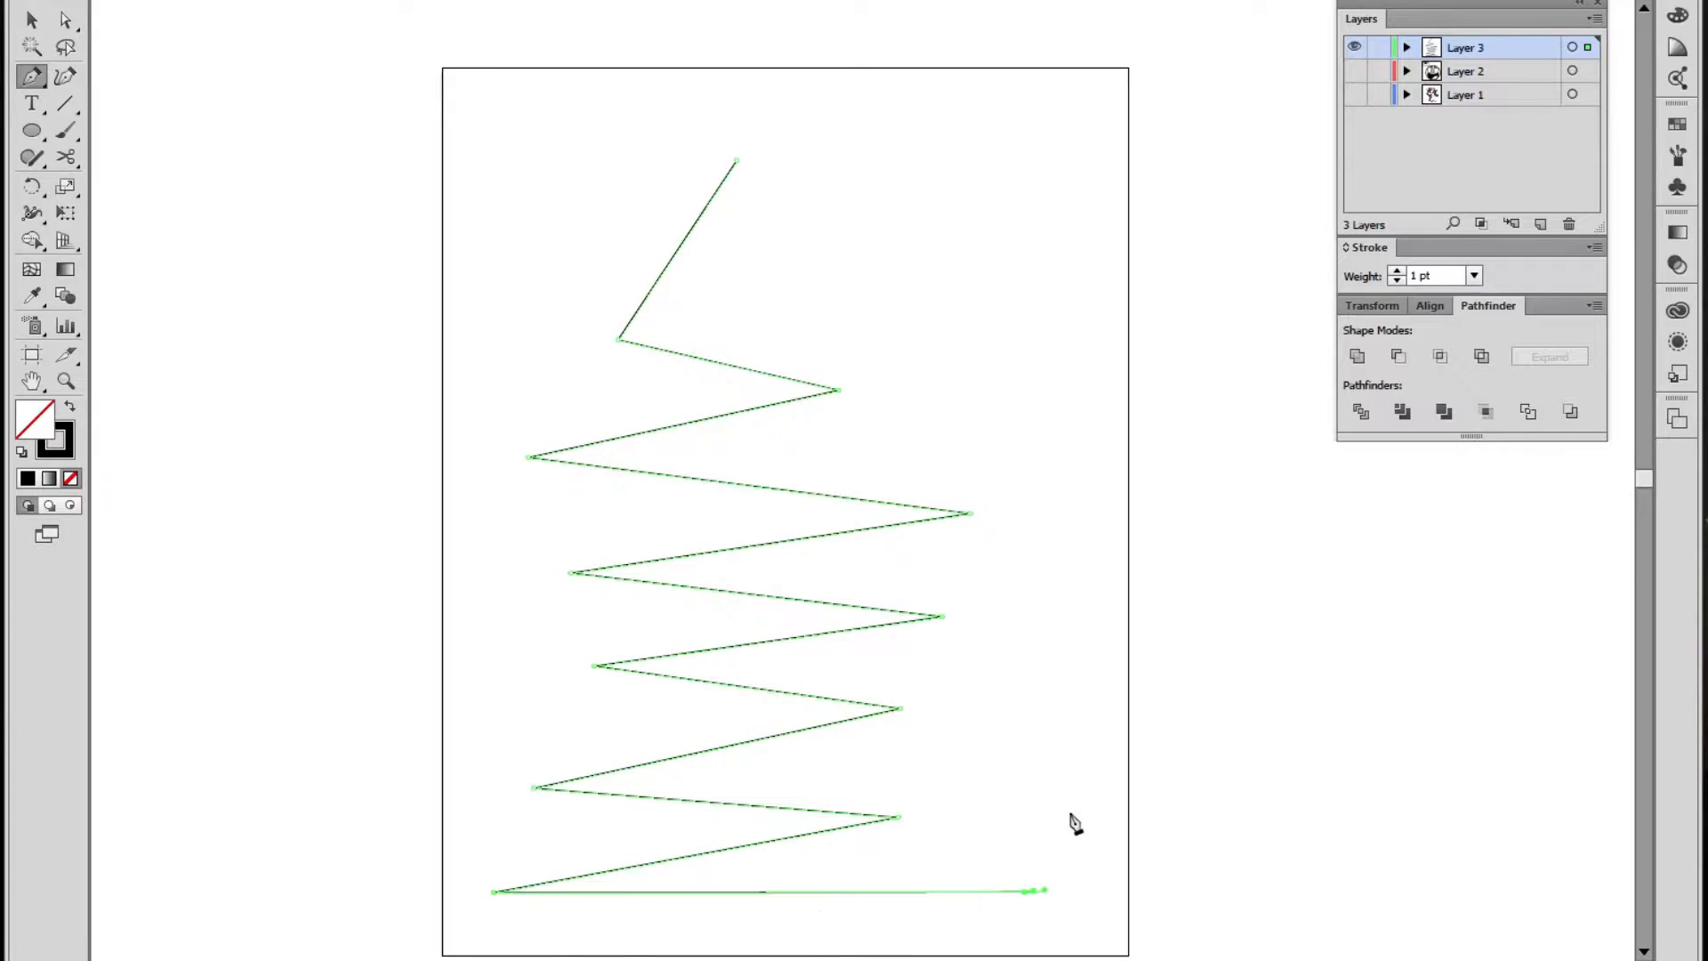
key(v)
click(1158, 829)
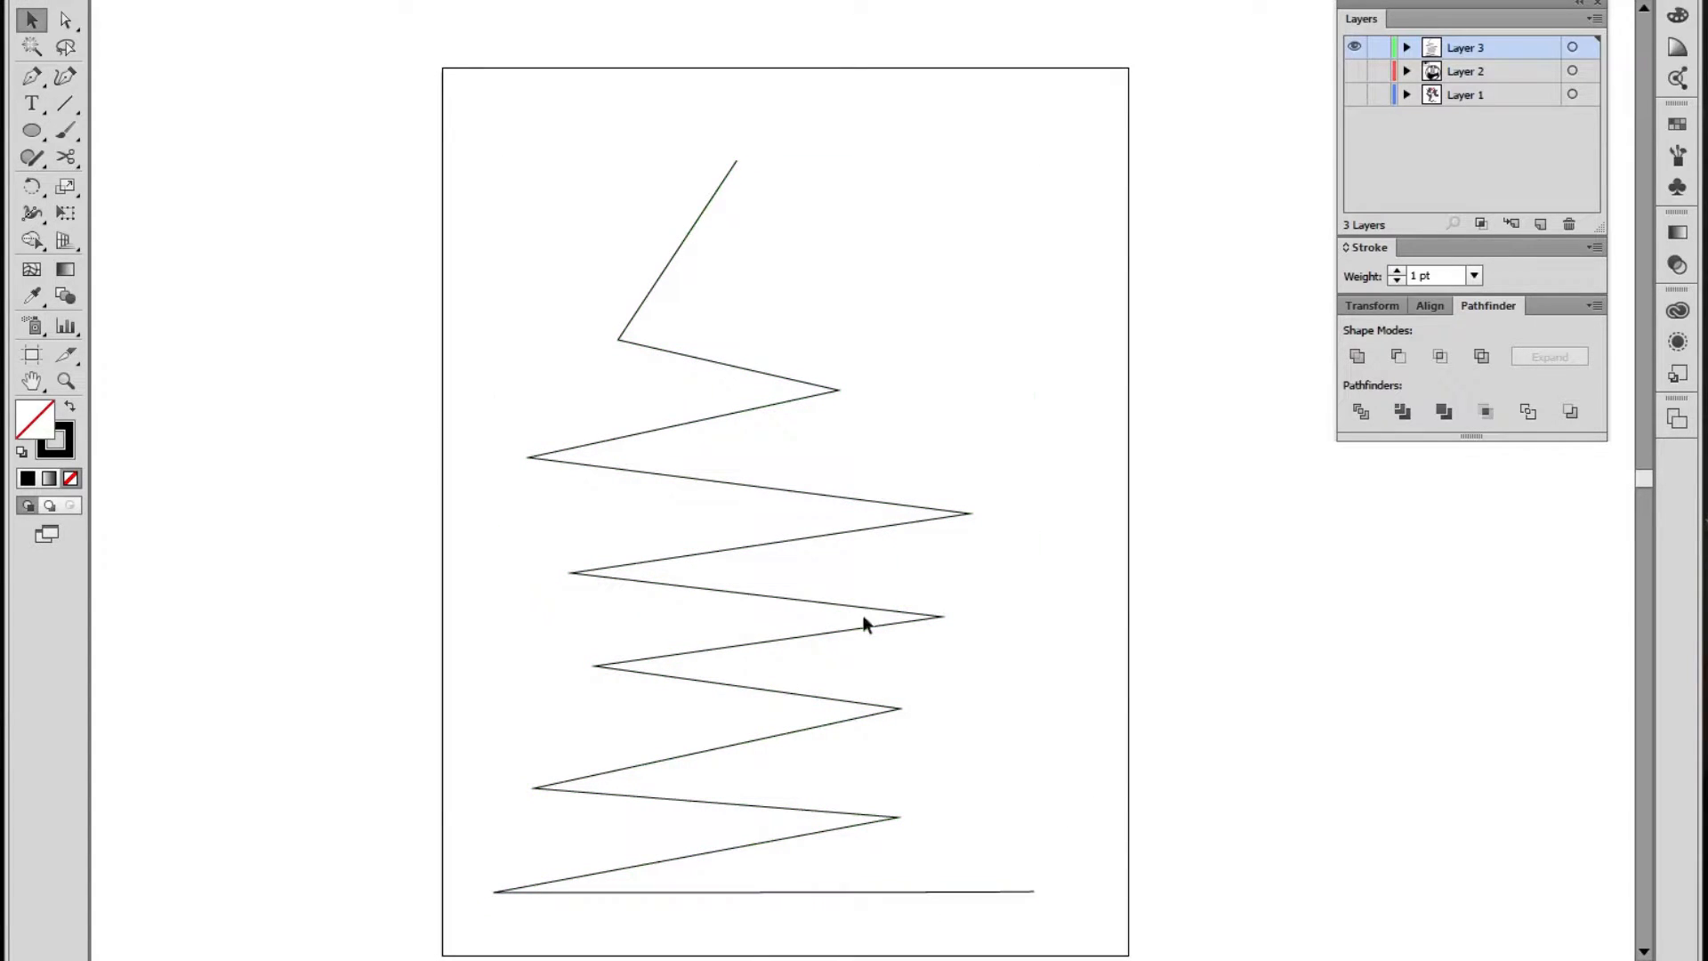
Move the zigzag path slightly up and to the left, and deselect it
click(798, 402)
drag(799, 402, 761, 326)
key(ctrl+shift+a)
Draw a closed four-sided shape with the Pen tool near the artboard's upper-right corner and move it fully inside the artboard
key(p)
click(1067, 108)
click(926, 218)
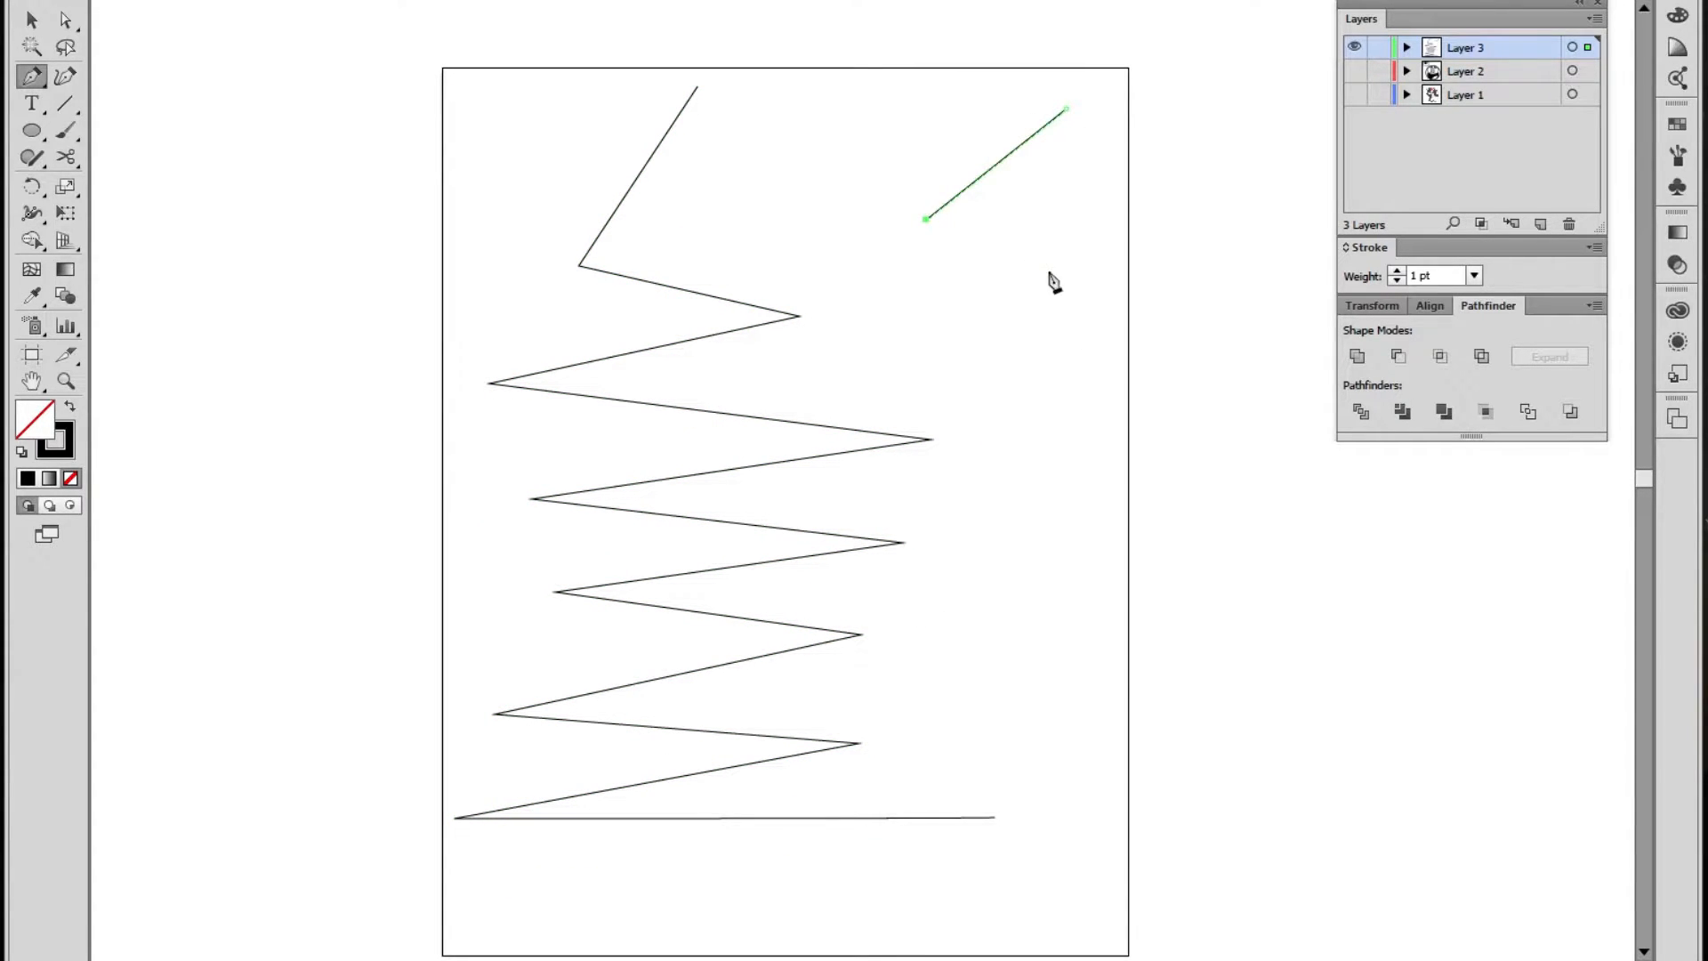
click(1082, 292)
click(1183, 173)
click(1068, 110)
key(v)
click(1208, 227)
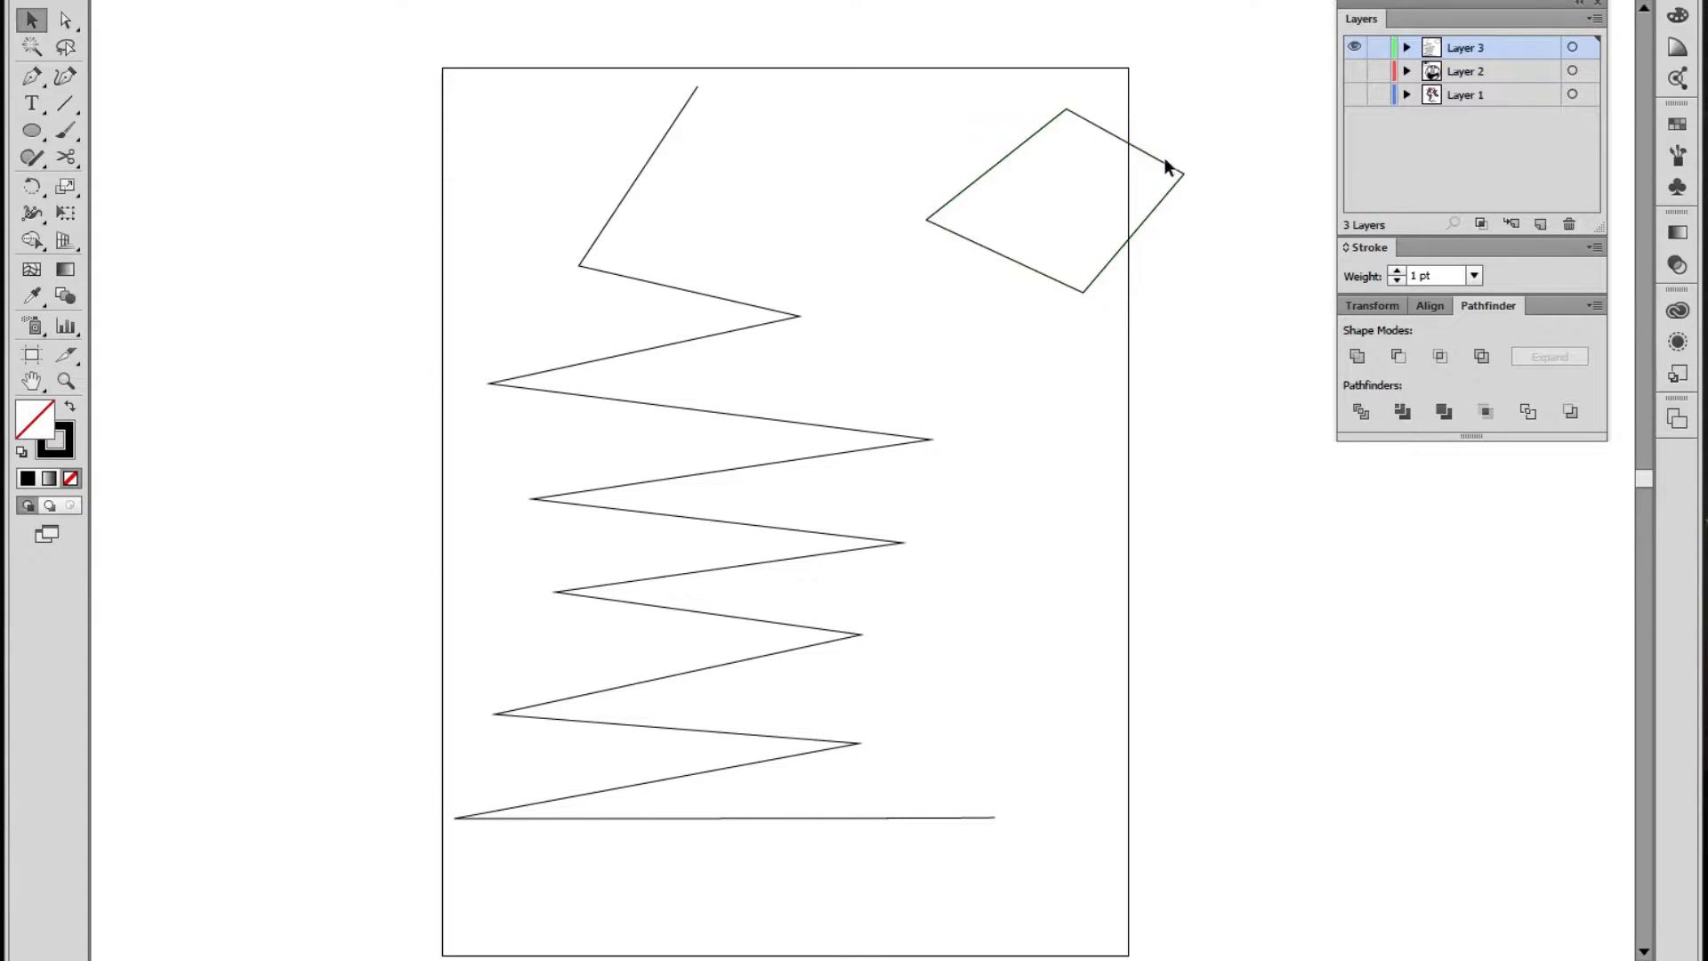
drag(1166, 162, 1051, 140)
Draw a closed, curved oval-like shape with the Pen tool below the four-sided shape and move it slightly up
click(33, 77)
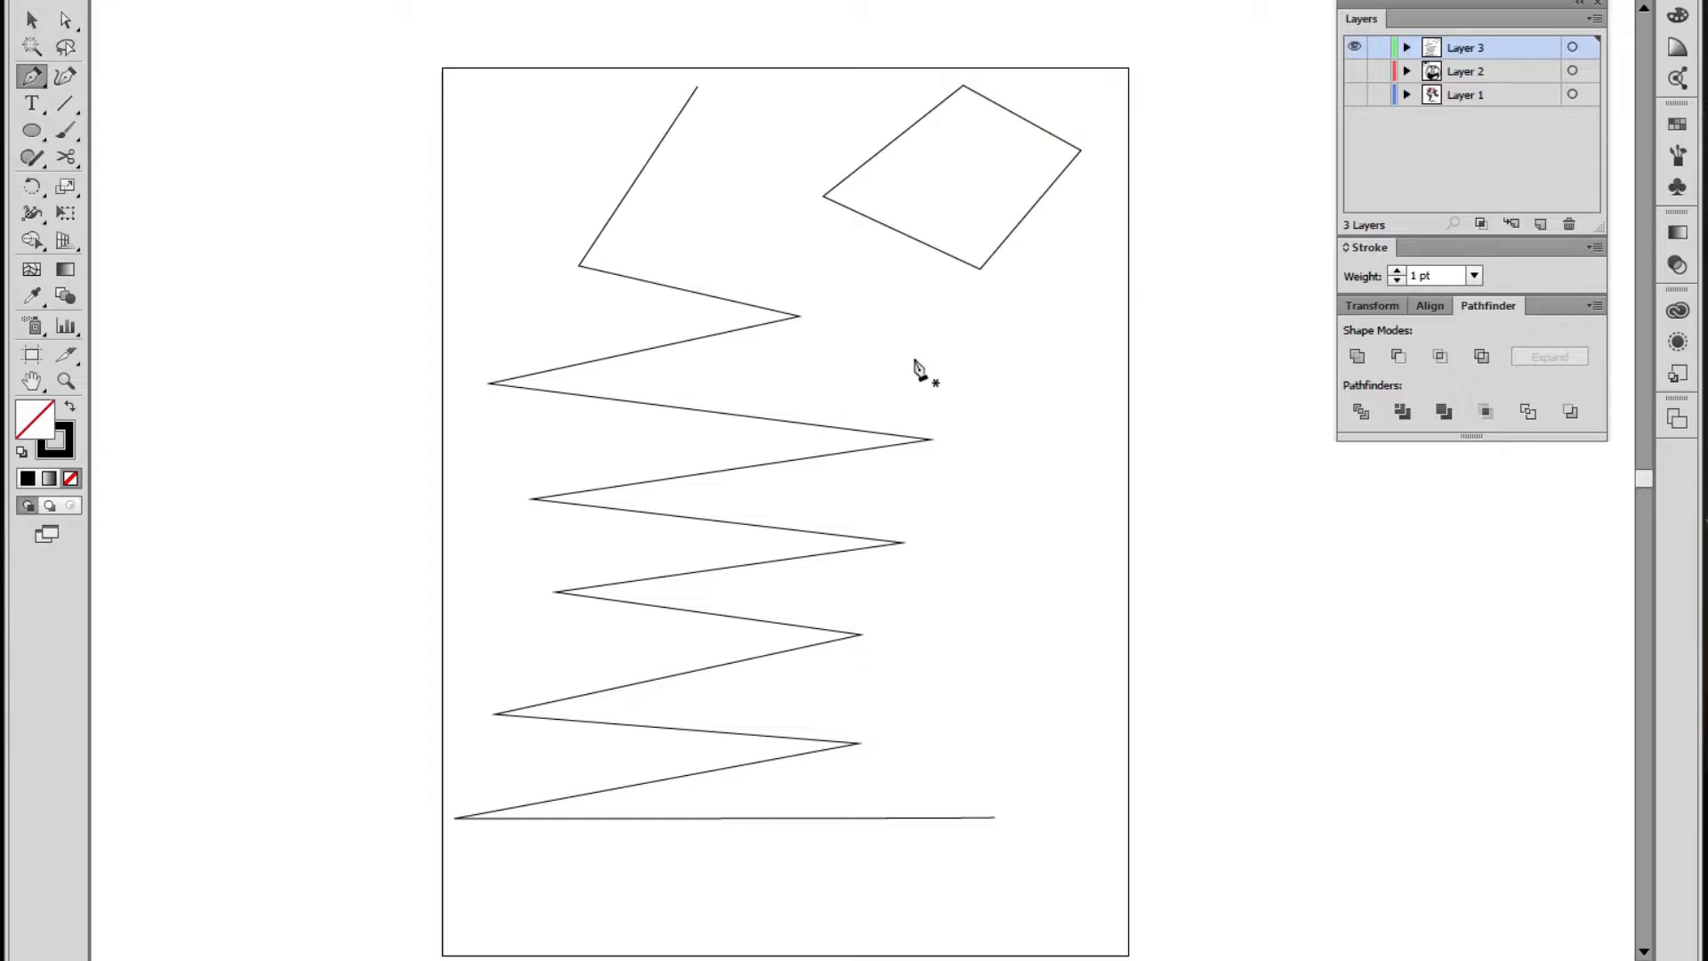
click(1025, 330)
mouse_move(960, 330)
mouse_down()
mouse_move(983, 332)
mouse_move(957, 337)
mouse_up()
click(971, 430)
drag(978, 442, 1067, 470)
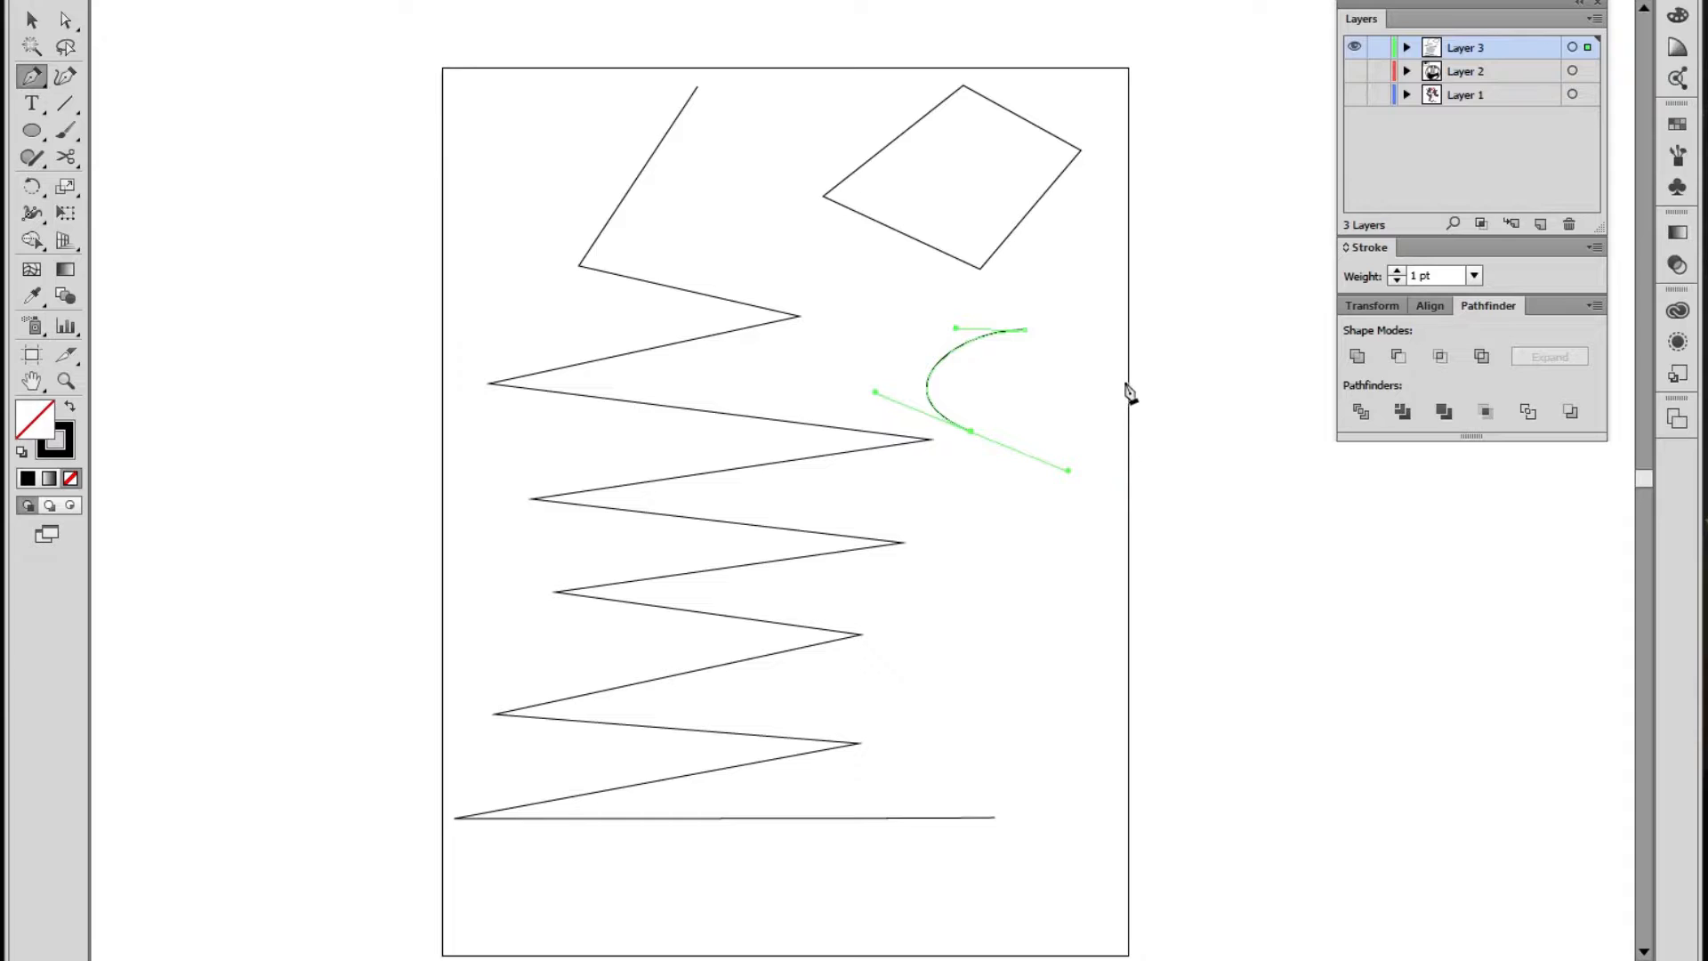
drag(1105, 362, 1080, 304)
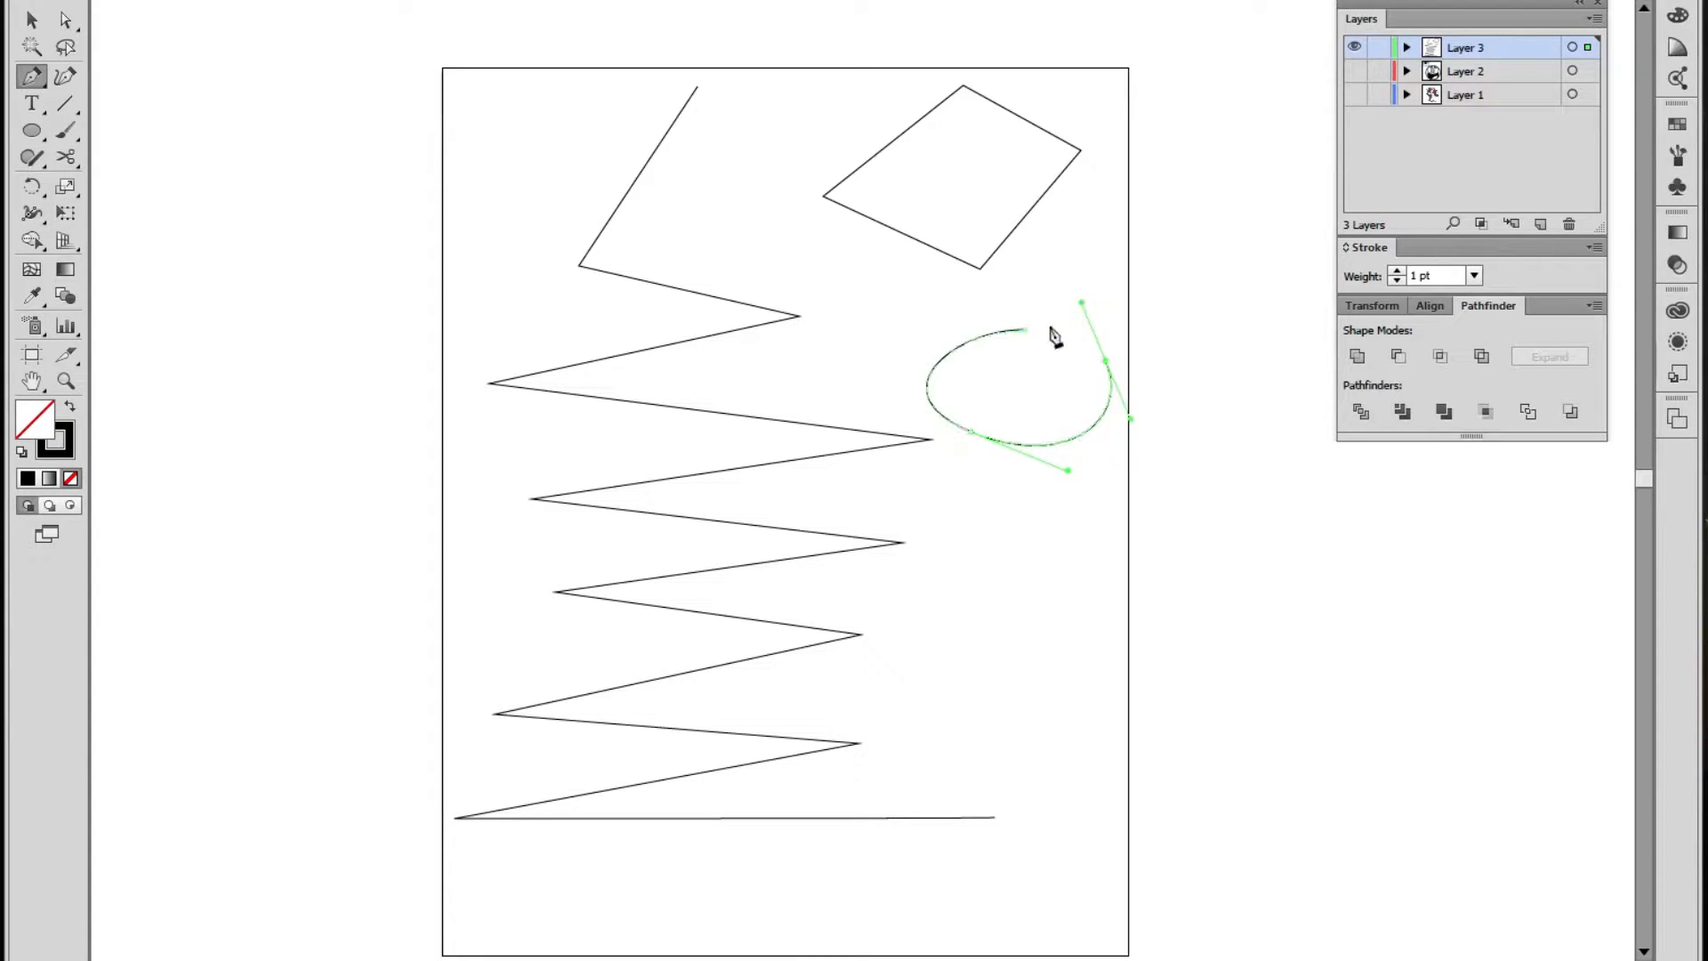
click(1025, 329)
key(v)
click(1077, 509)
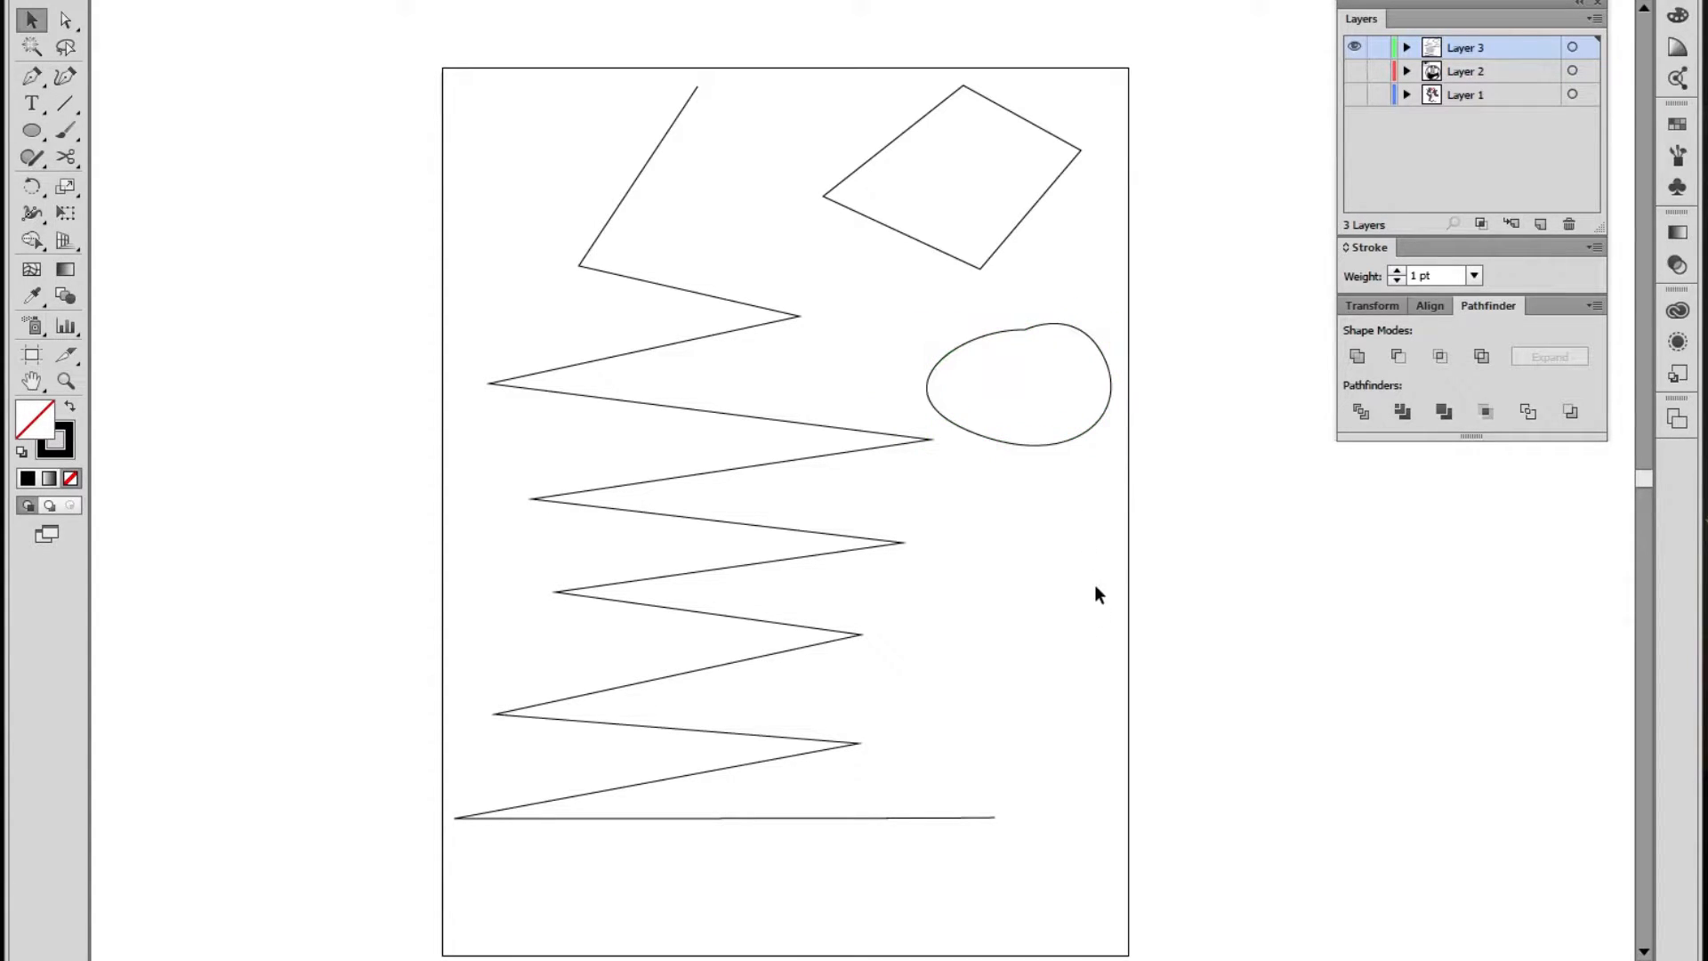
drag(1091, 338, 1092, 324)
click(1092, 496)
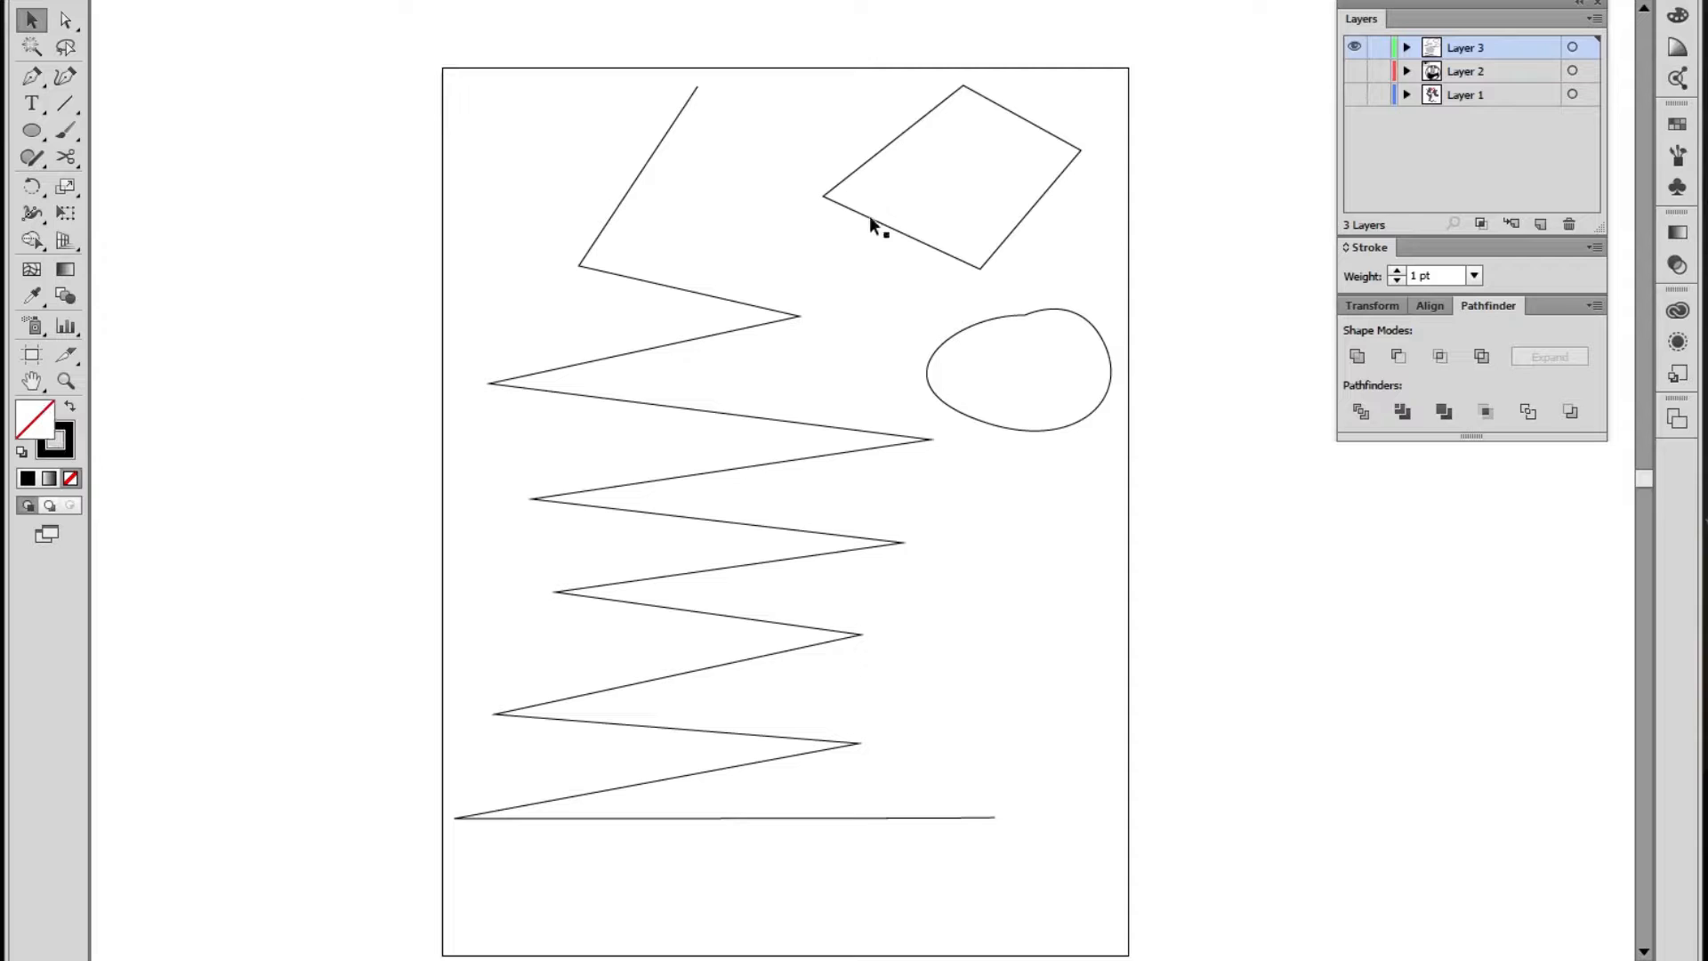
Swap the fill and stroke of the four-sided shape so it is filled black, move it slightly up, and deselect it
click(900, 223)
key(shift+x)
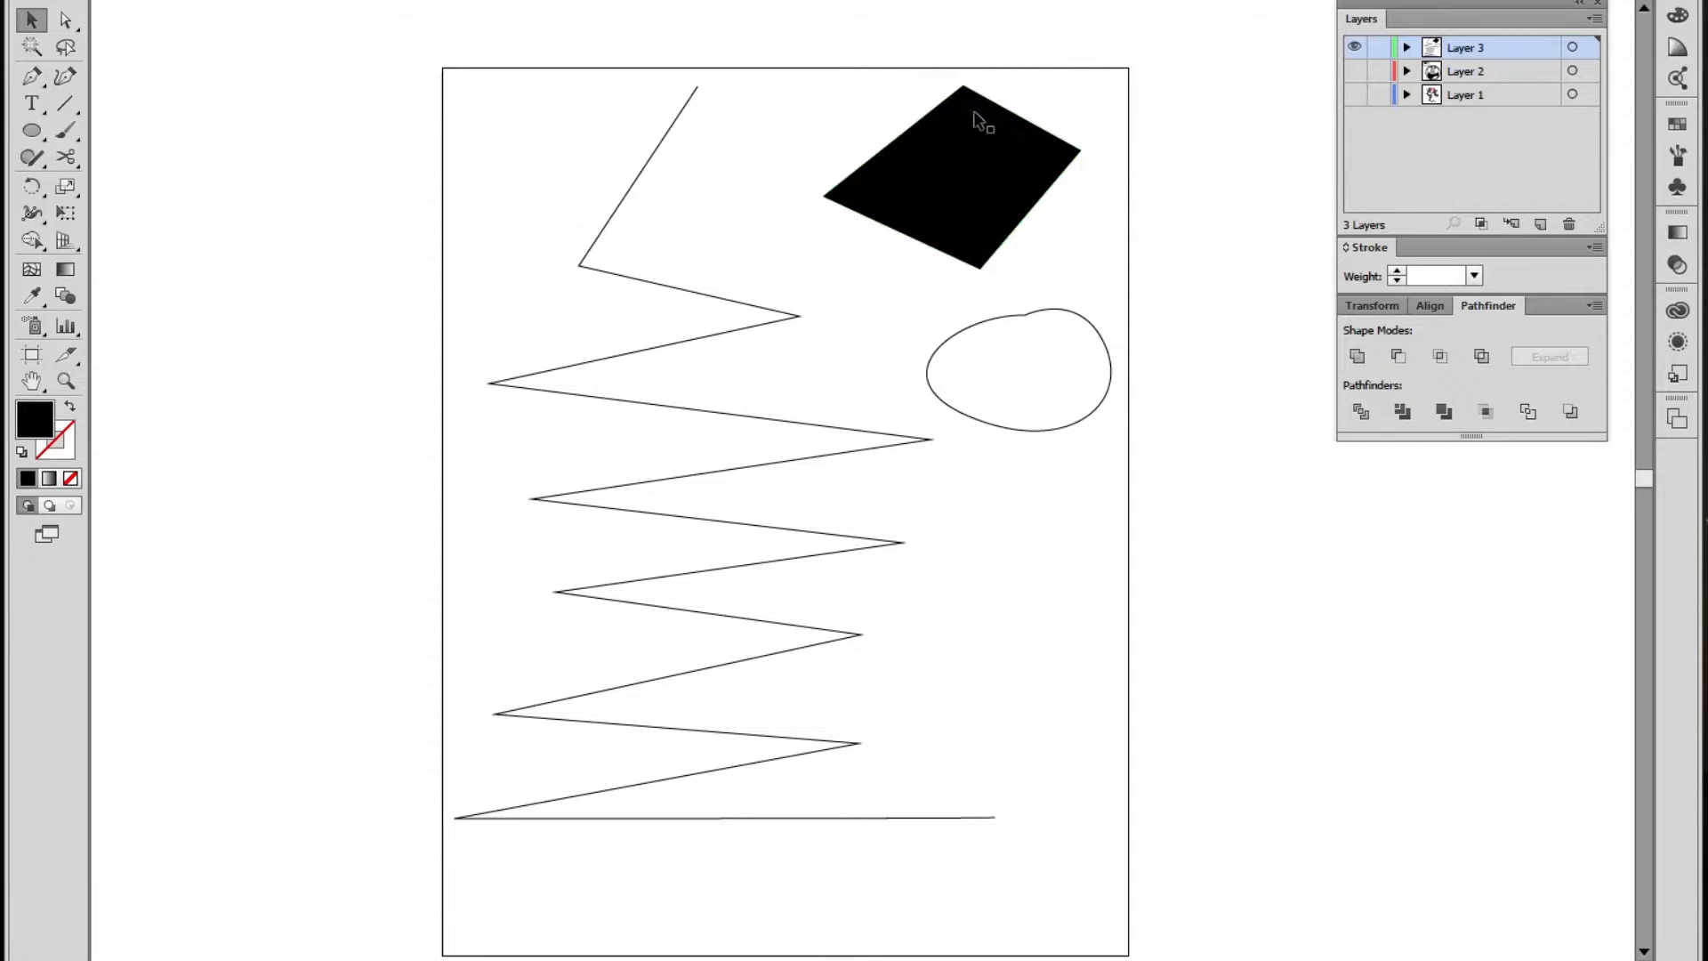
drag(980, 152, 1065, 190)
click(205, 125)
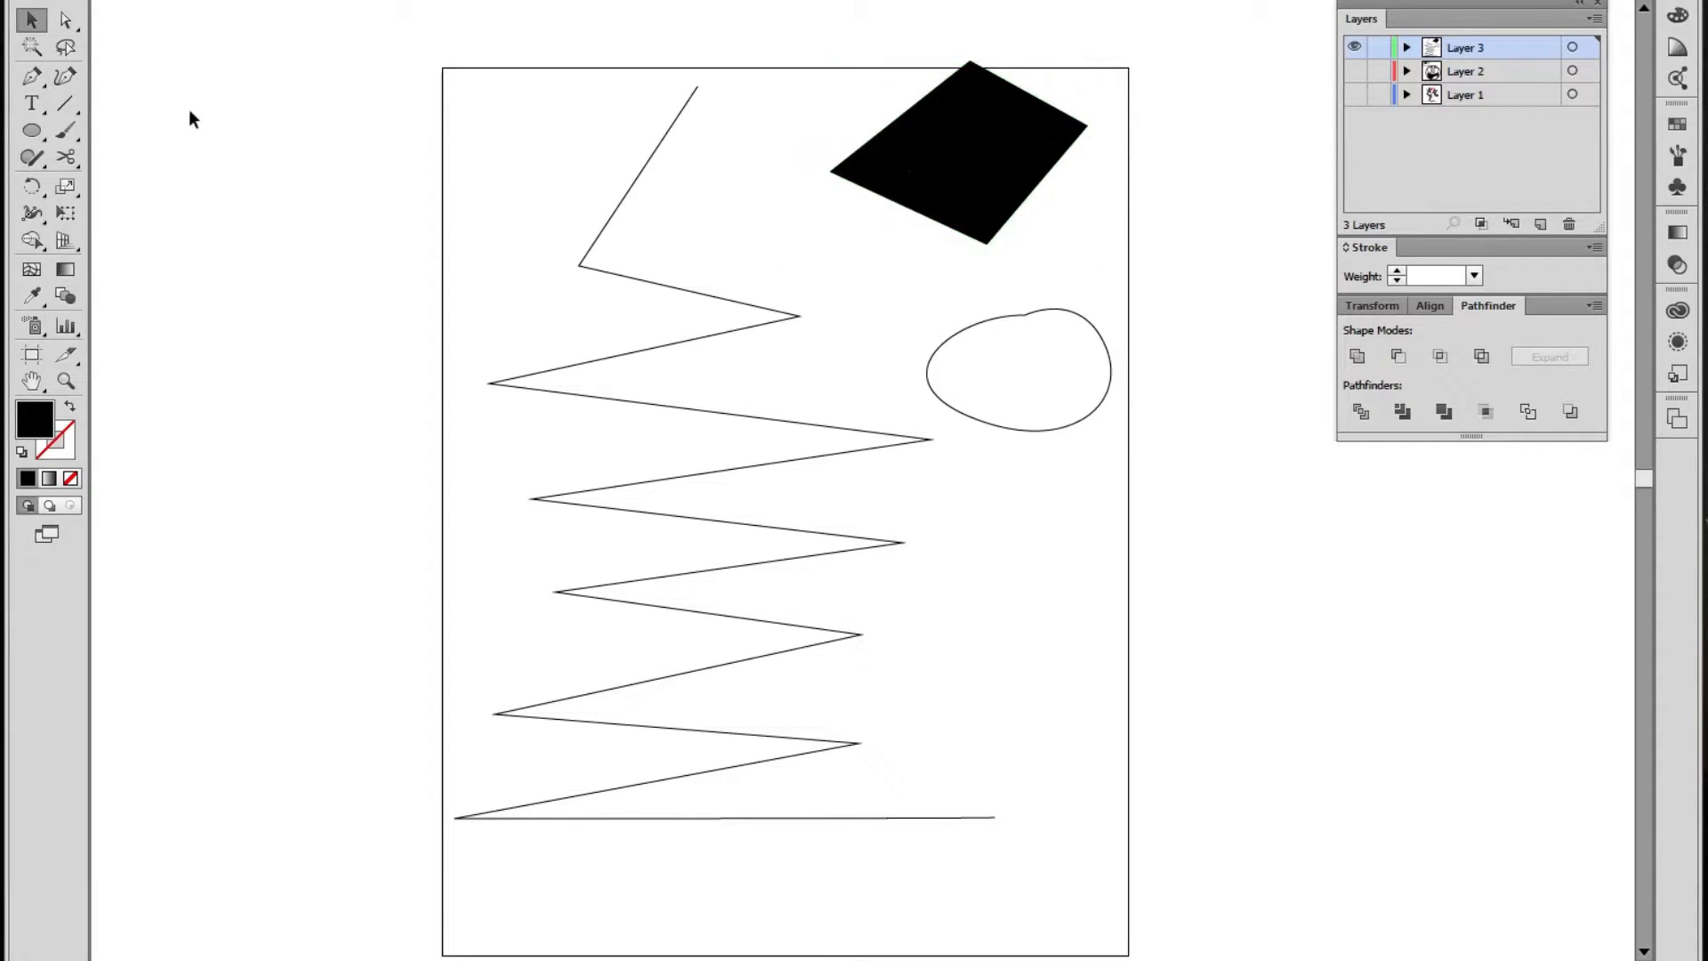
Draw a closed, straight-edged hook-like shape with the Pen tool across the artboard's upper-left corner
click(32, 76)
click(540, 125)
click(472, 182)
click(521, 211)
click(626, 113)
click(510, 69)
click(421, 124)
click(425, 167)
click(481, 130)
click(540, 125)
Draw a closed shape with curved sides with the Pen tool beside the artboard's left edge, and deselect it
drag(300, 287, 233, 313)
drag(244, 408, 353, 447)
drag(373, 537, 412, 508)
drag(449, 442, 464, 391)
drag(439, 325, 318, 330)
key(v)
click(299, 567)
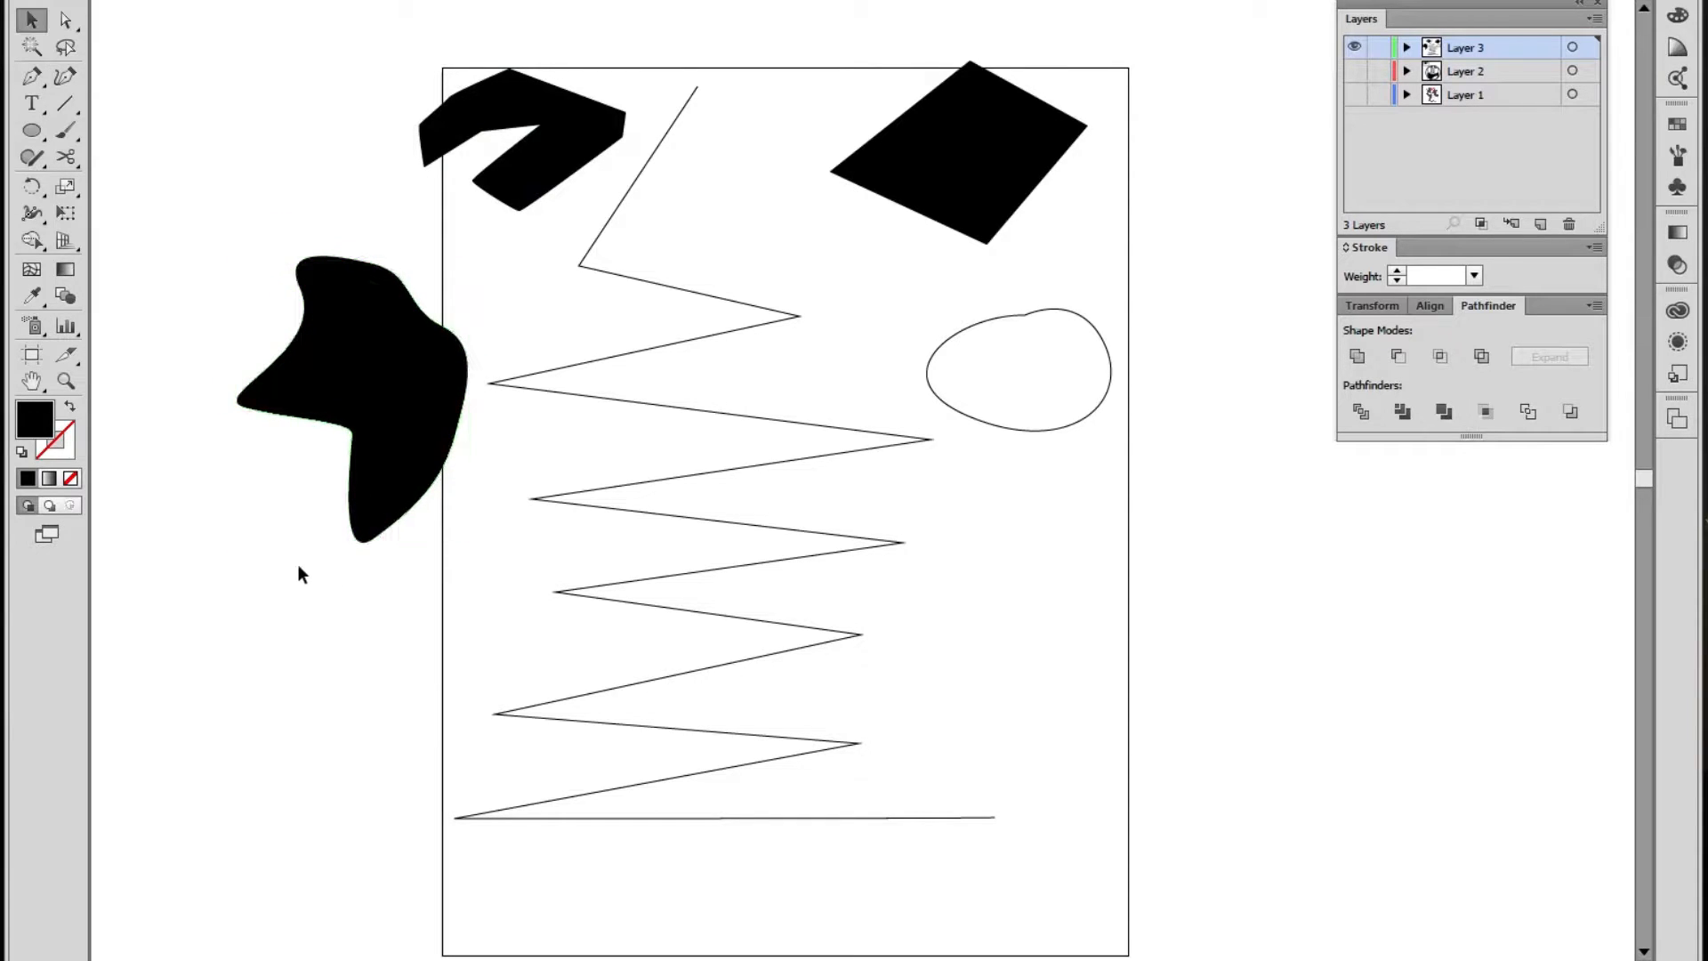
Swap the fill and stroke of the curved shape beside the artboard so it has a black outline and no fill
click(313, 438)
click(72, 410)
click(312, 579)
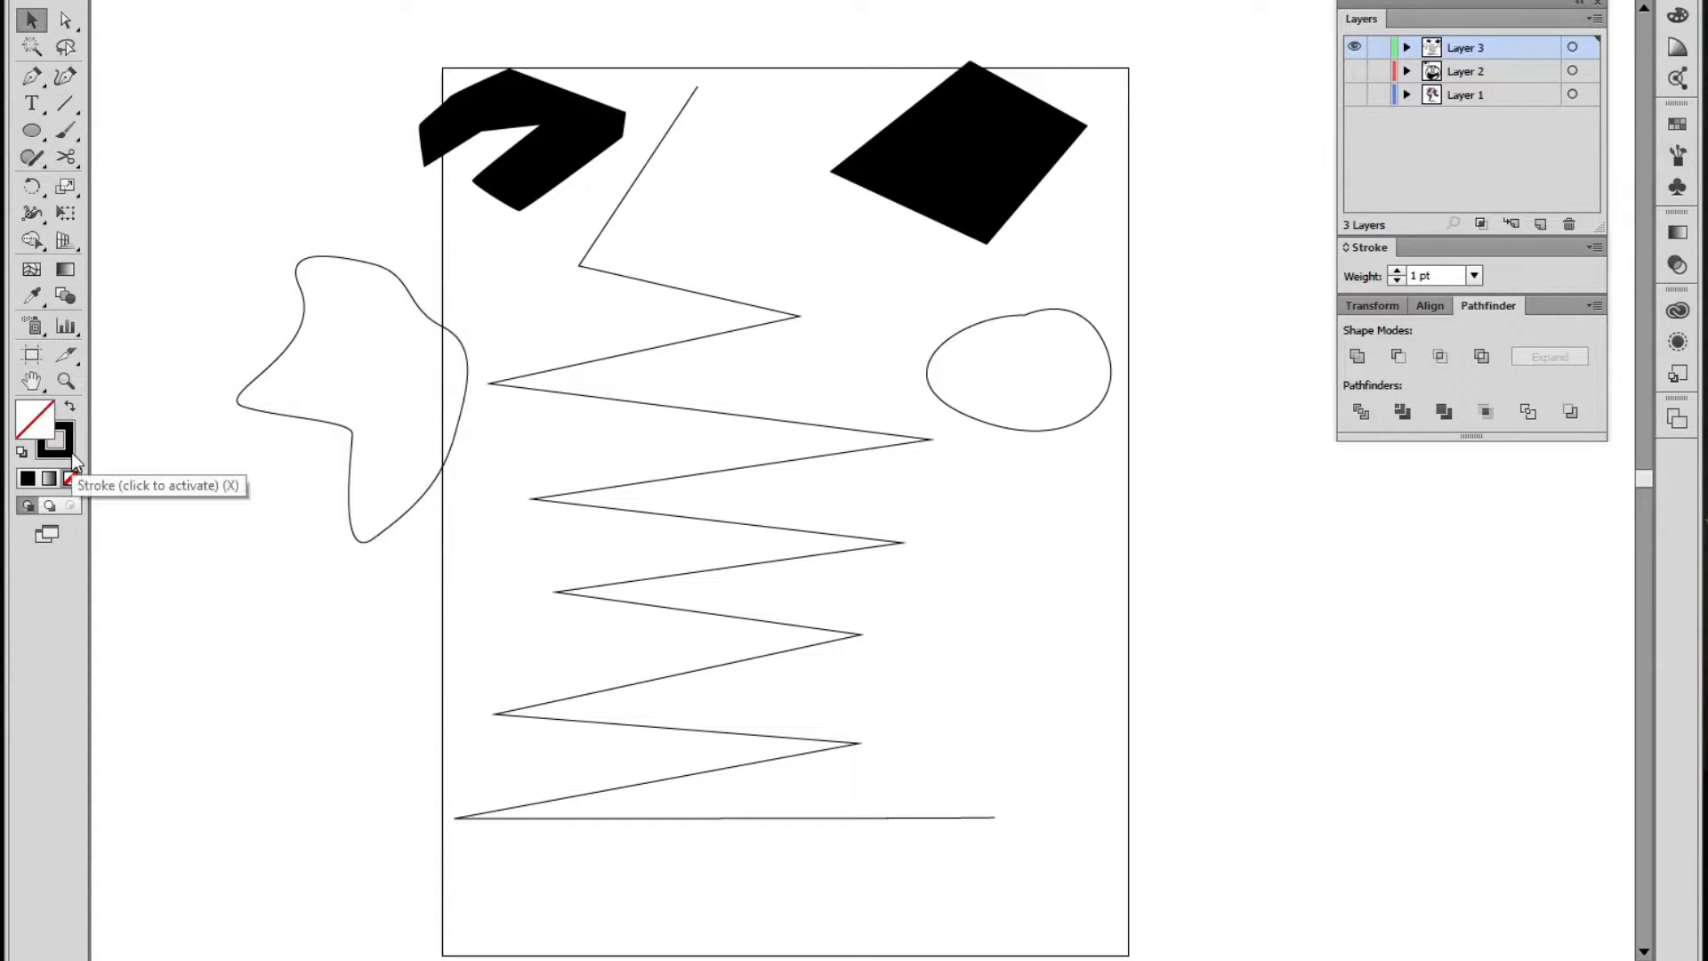
Move the curved outline's leftmost anchor point inward and down, and its upper-left anchor point slightly left, with the Direct Selection tool
drag(347, 553, 403, 481)
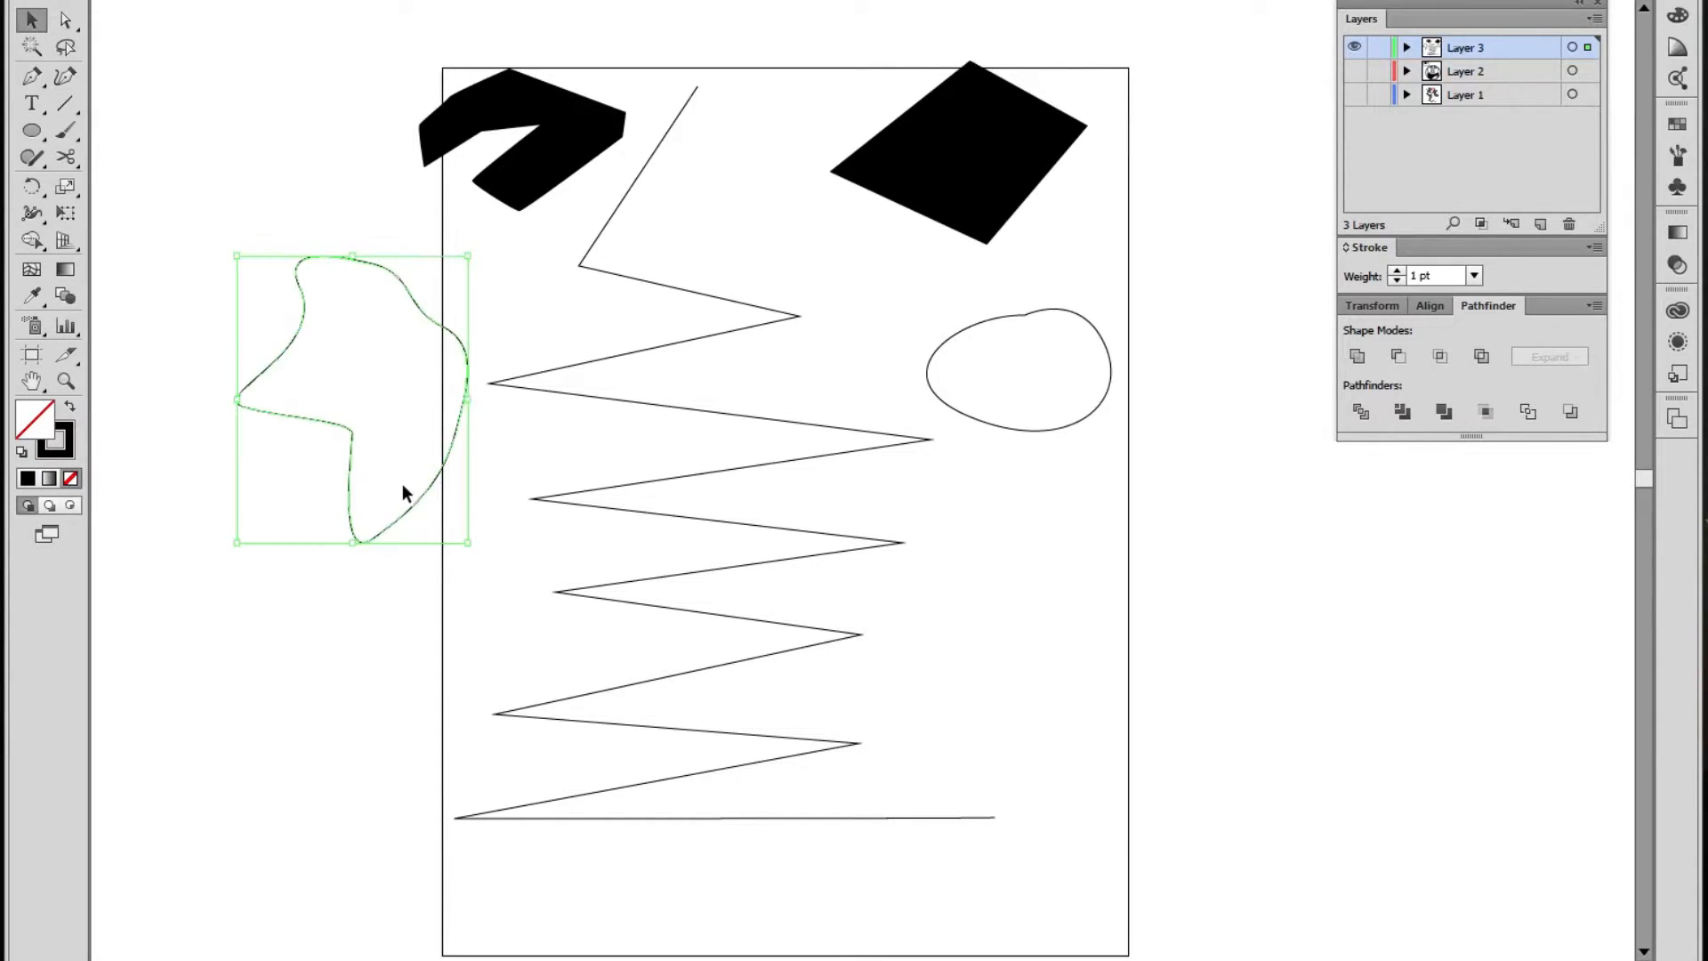
key(a)
mouse_move(238, 404)
mouse_down()
mouse_move(241, 433)
mouse_move(254, 389)
mouse_up()
key(ctrl+z)
click(250, 437)
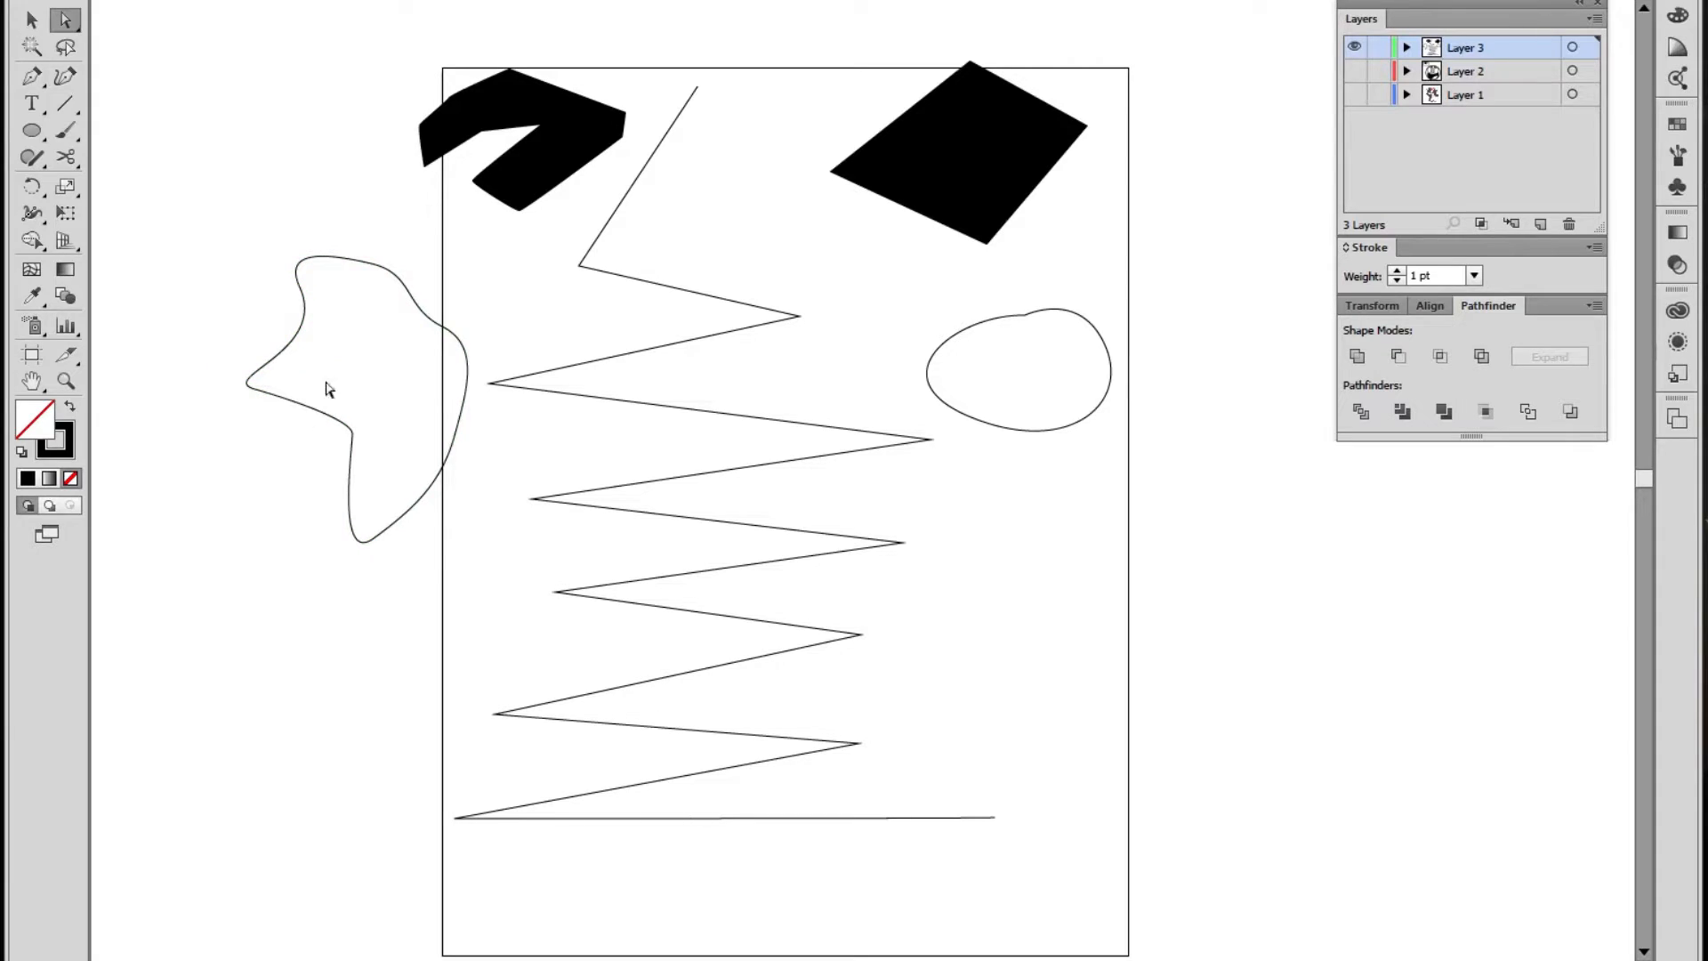
click(252, 389)
drag(257, 395, 259, 430)
click(300, 289)
drag(302, 293, 284, 294)
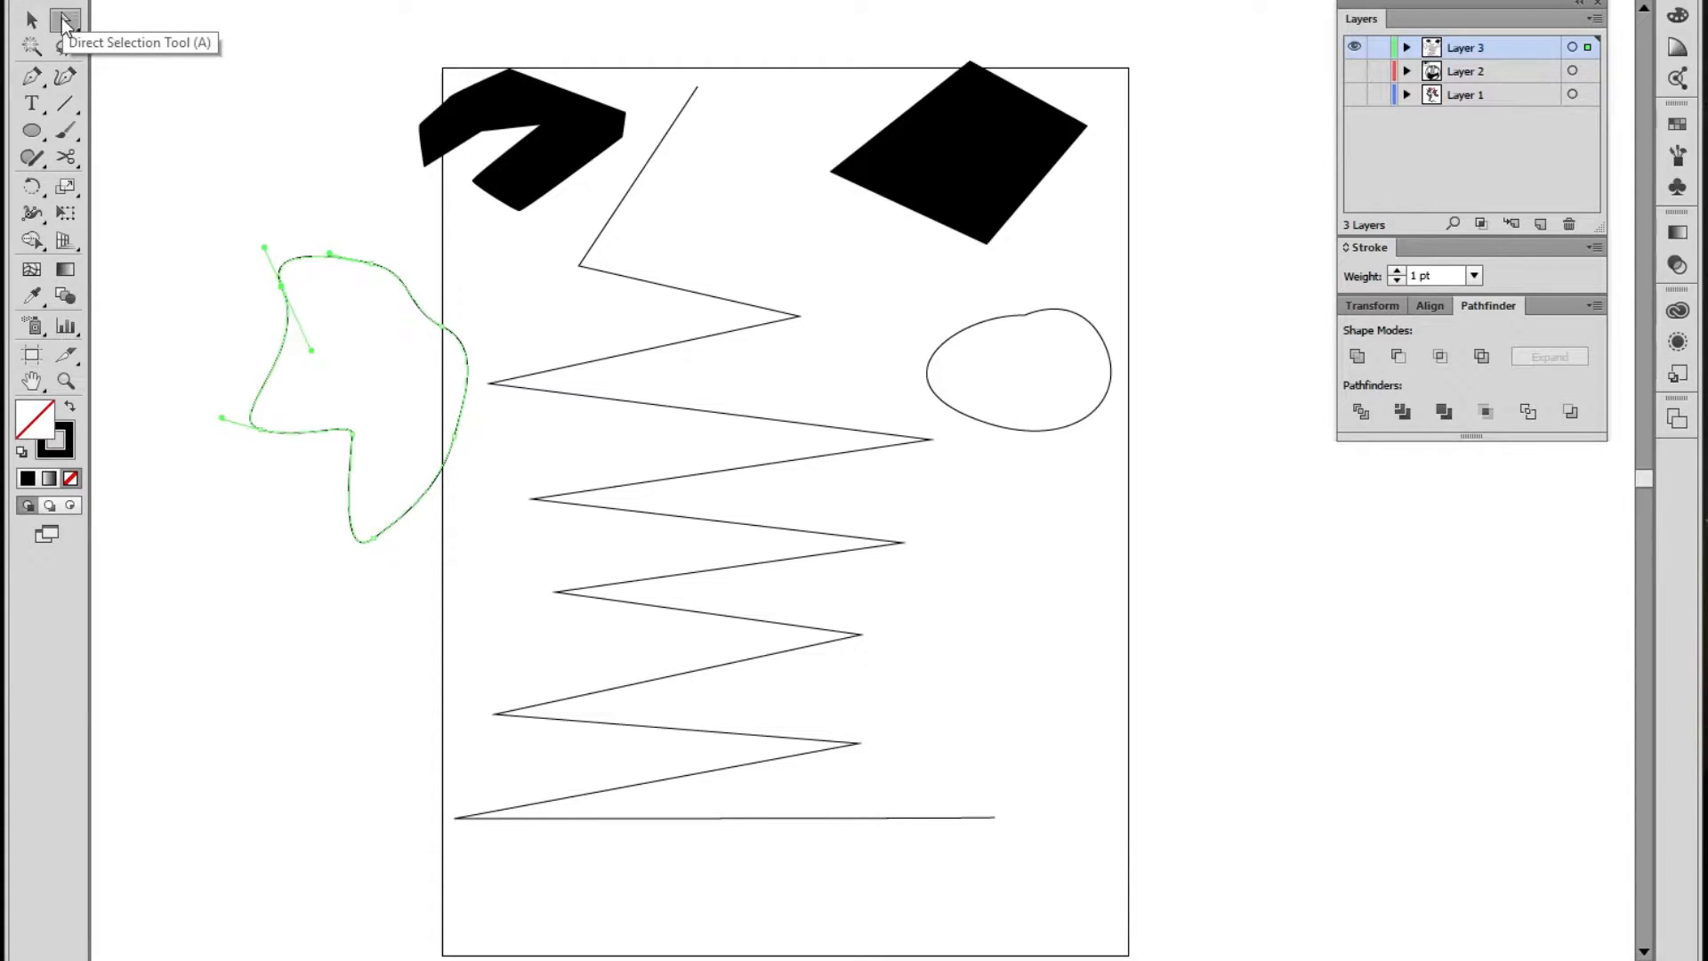
Adjust the curve at the outline's upper-left anchor point to form a rounded lobe bulging to the left
click(271, 224)
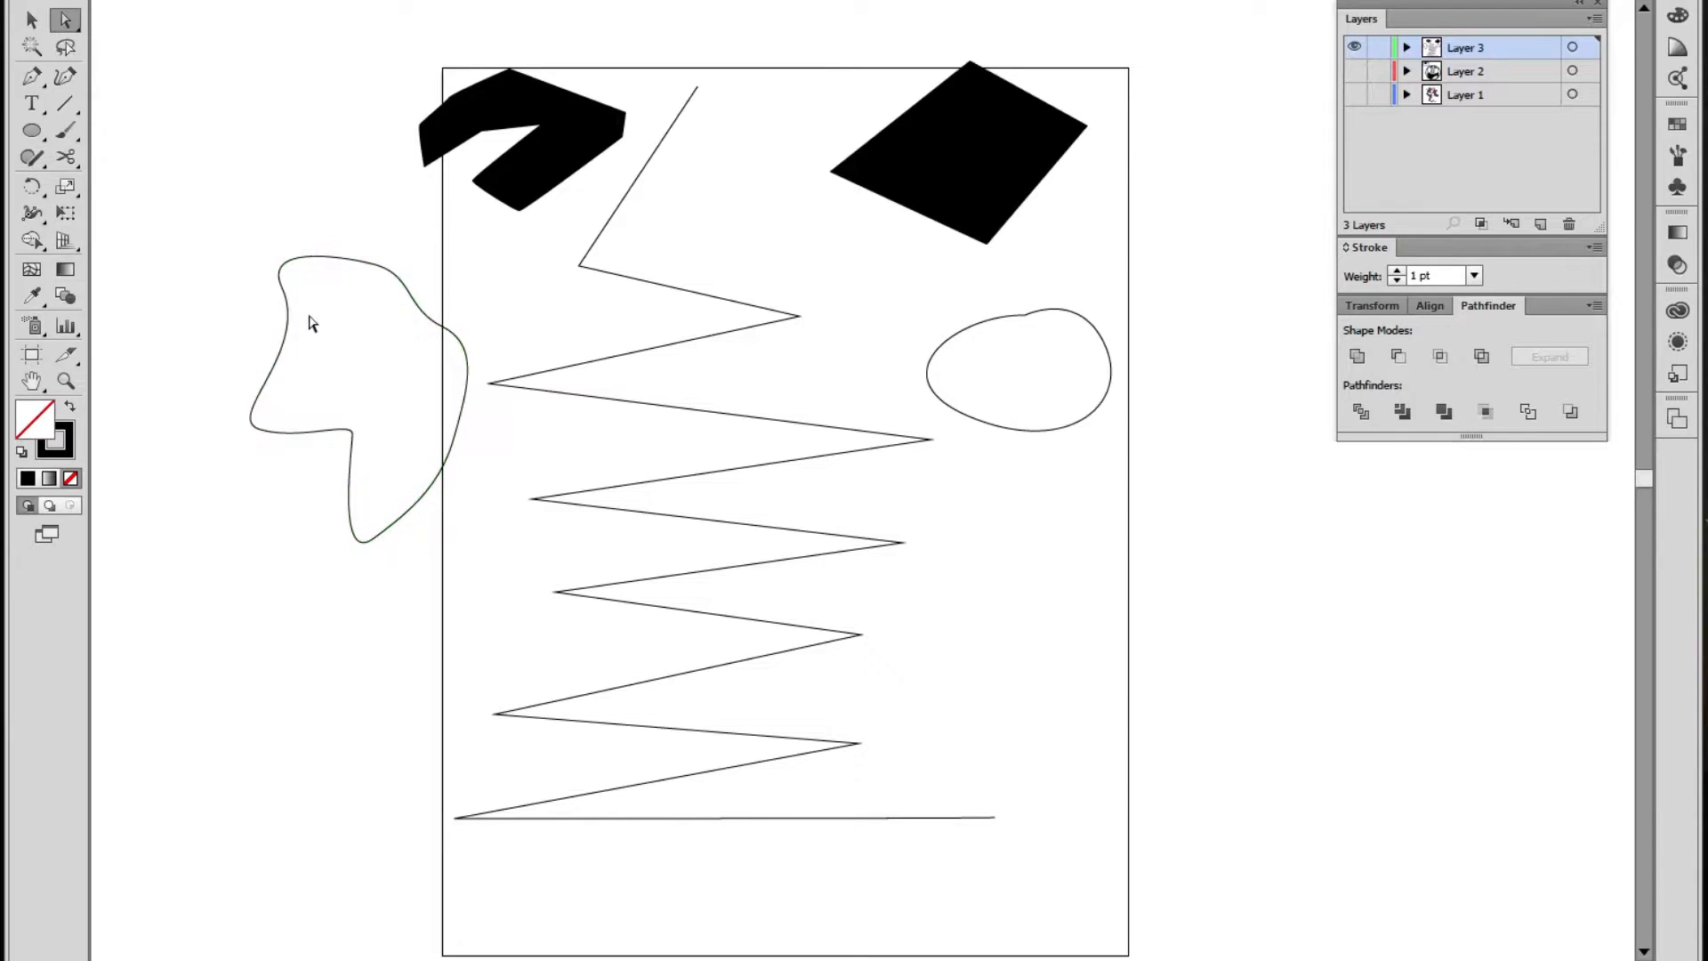
click(286, 329)
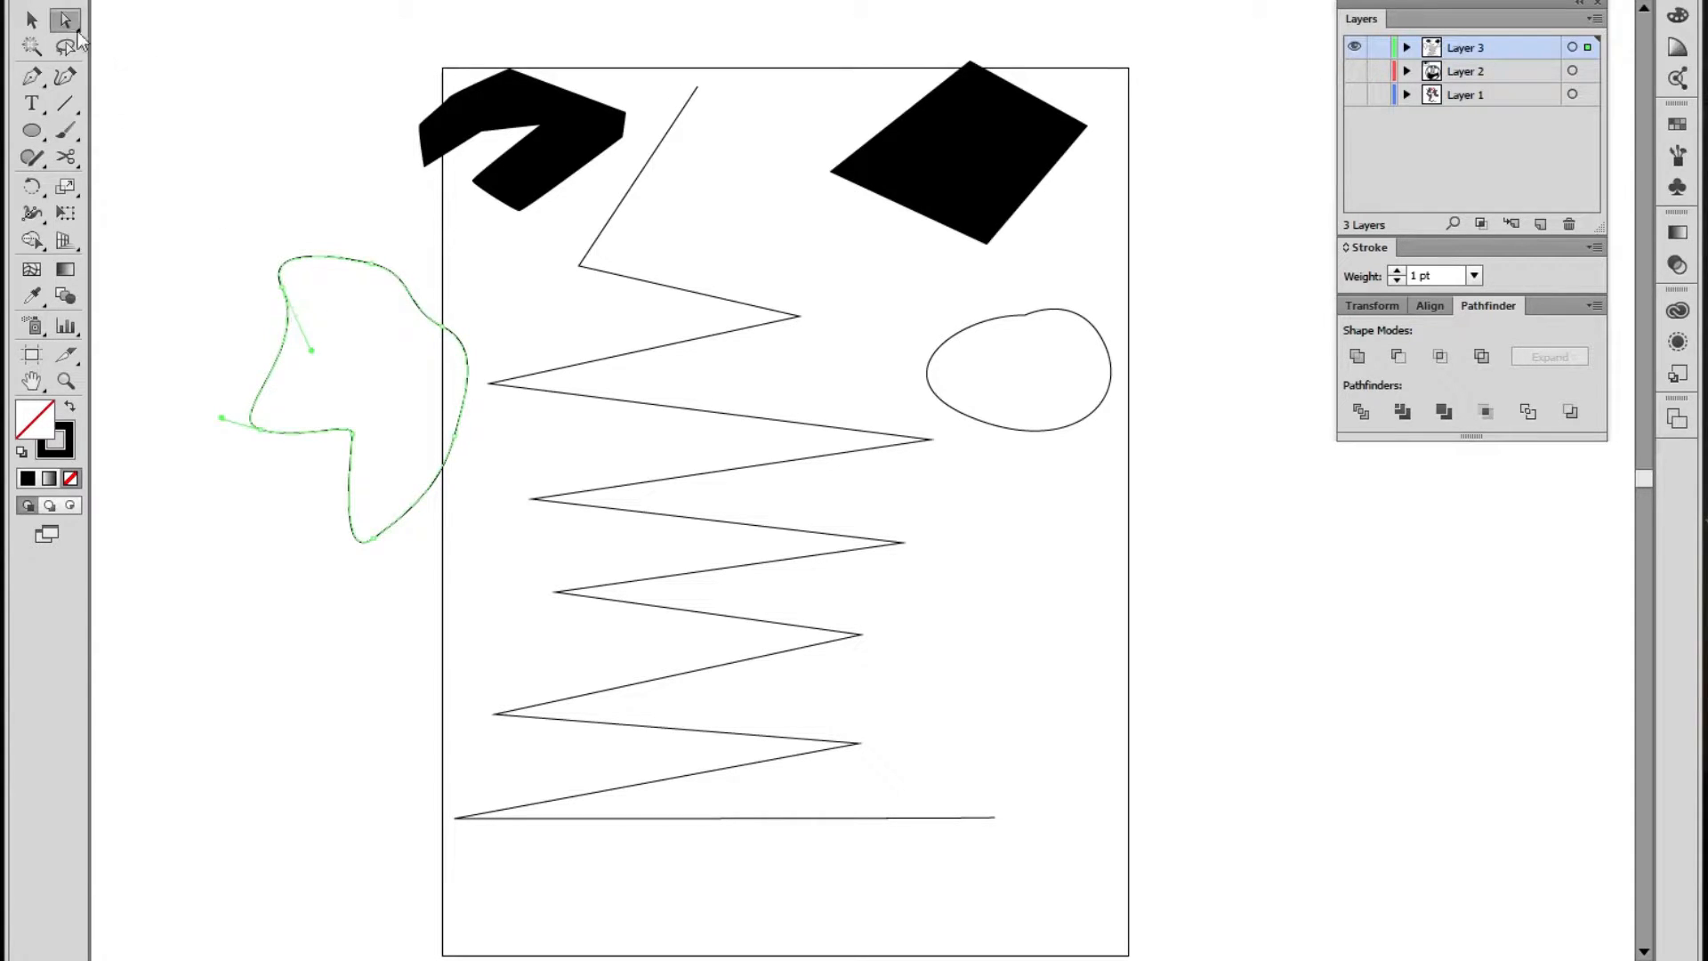
click(283, 288)
drag(281, 288, 260, 218)
click(414, 463)
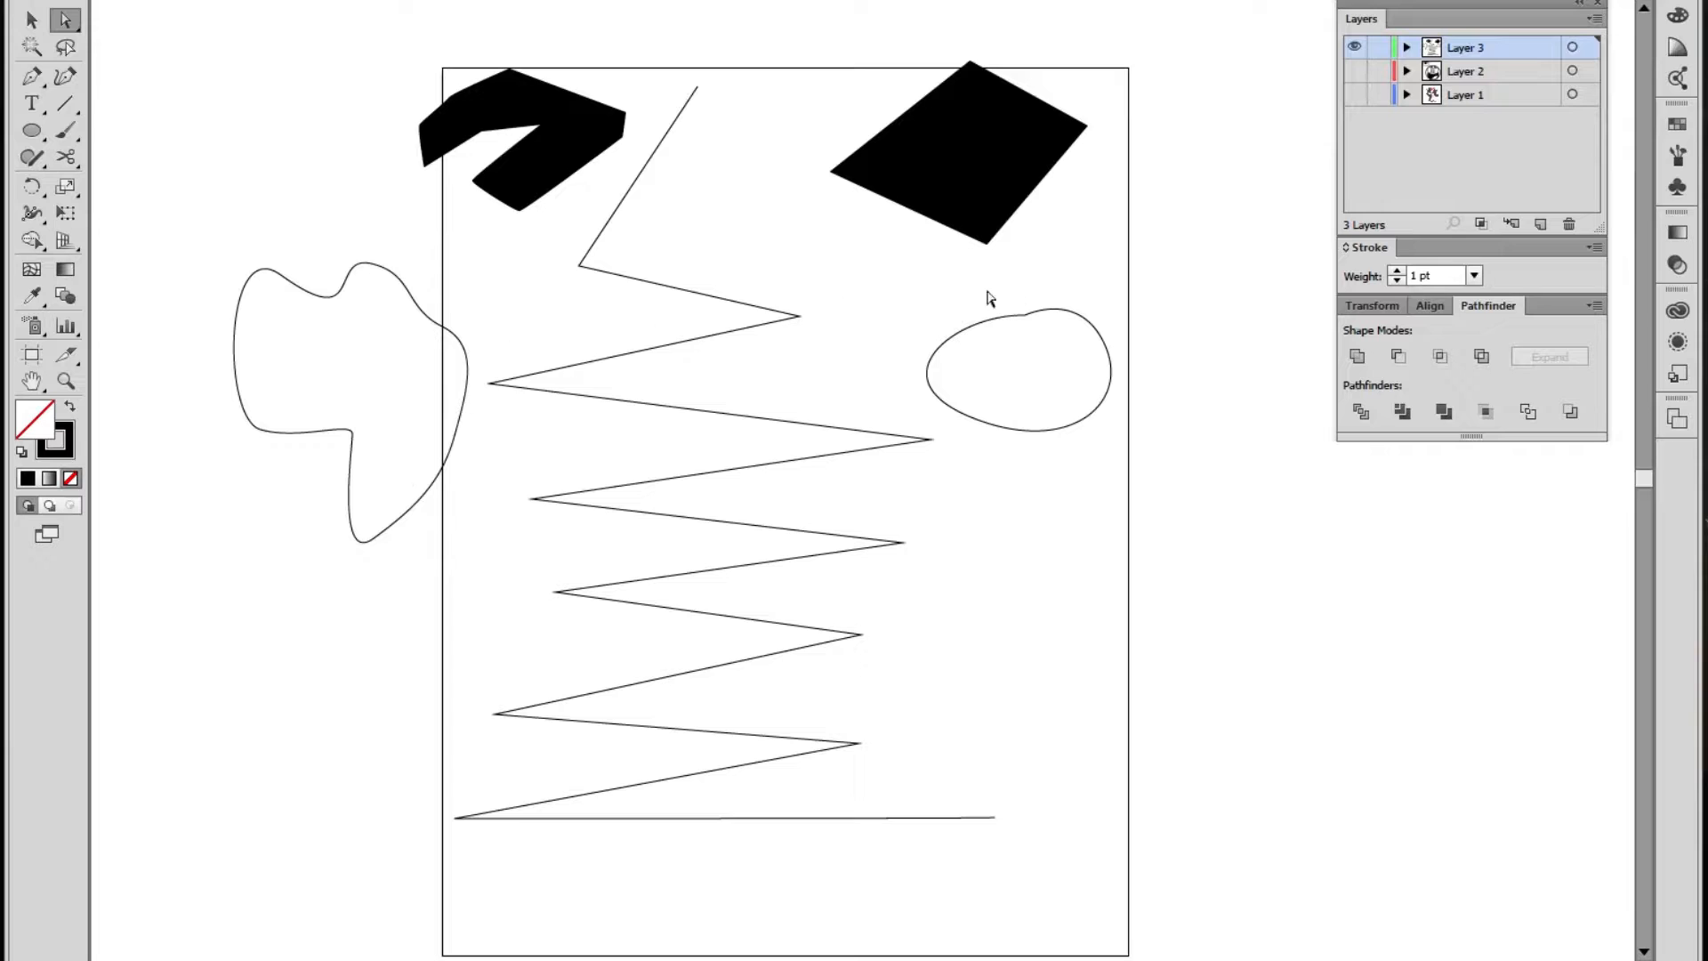
Set the fill colour to red and draw an ellipse below the curved outline, beside the artboard's left edge
key(v)
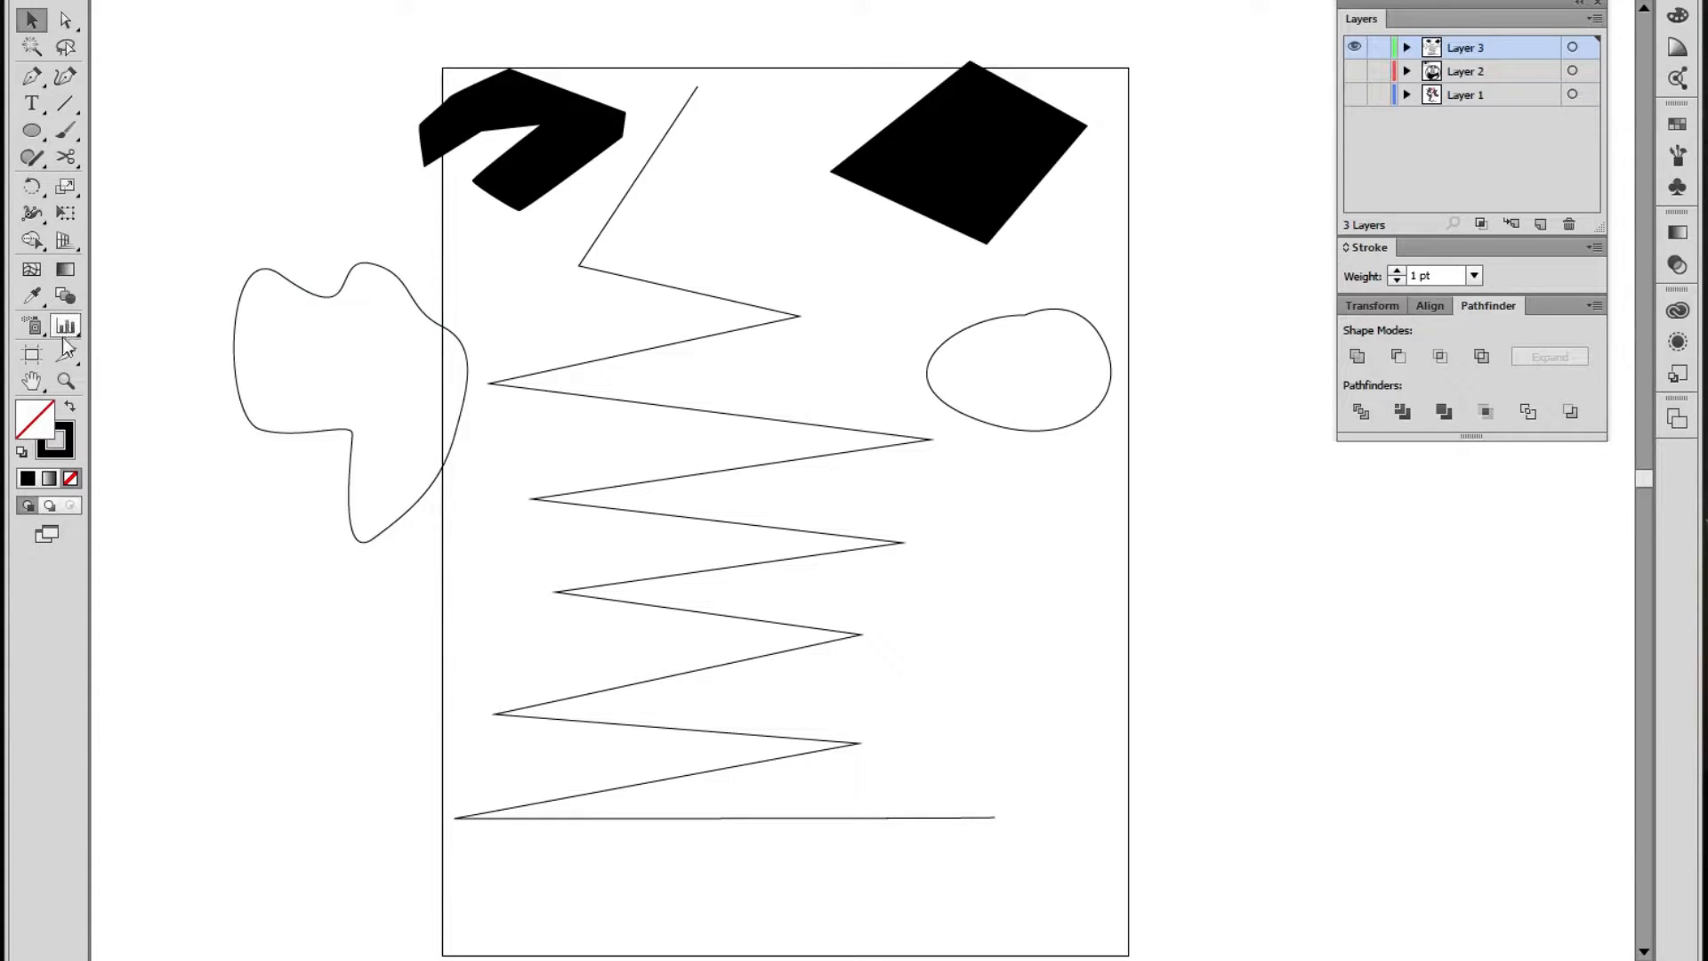
double_click(45, 427)
drag(1237, 402, 1299, 311)
click(1601, 294)
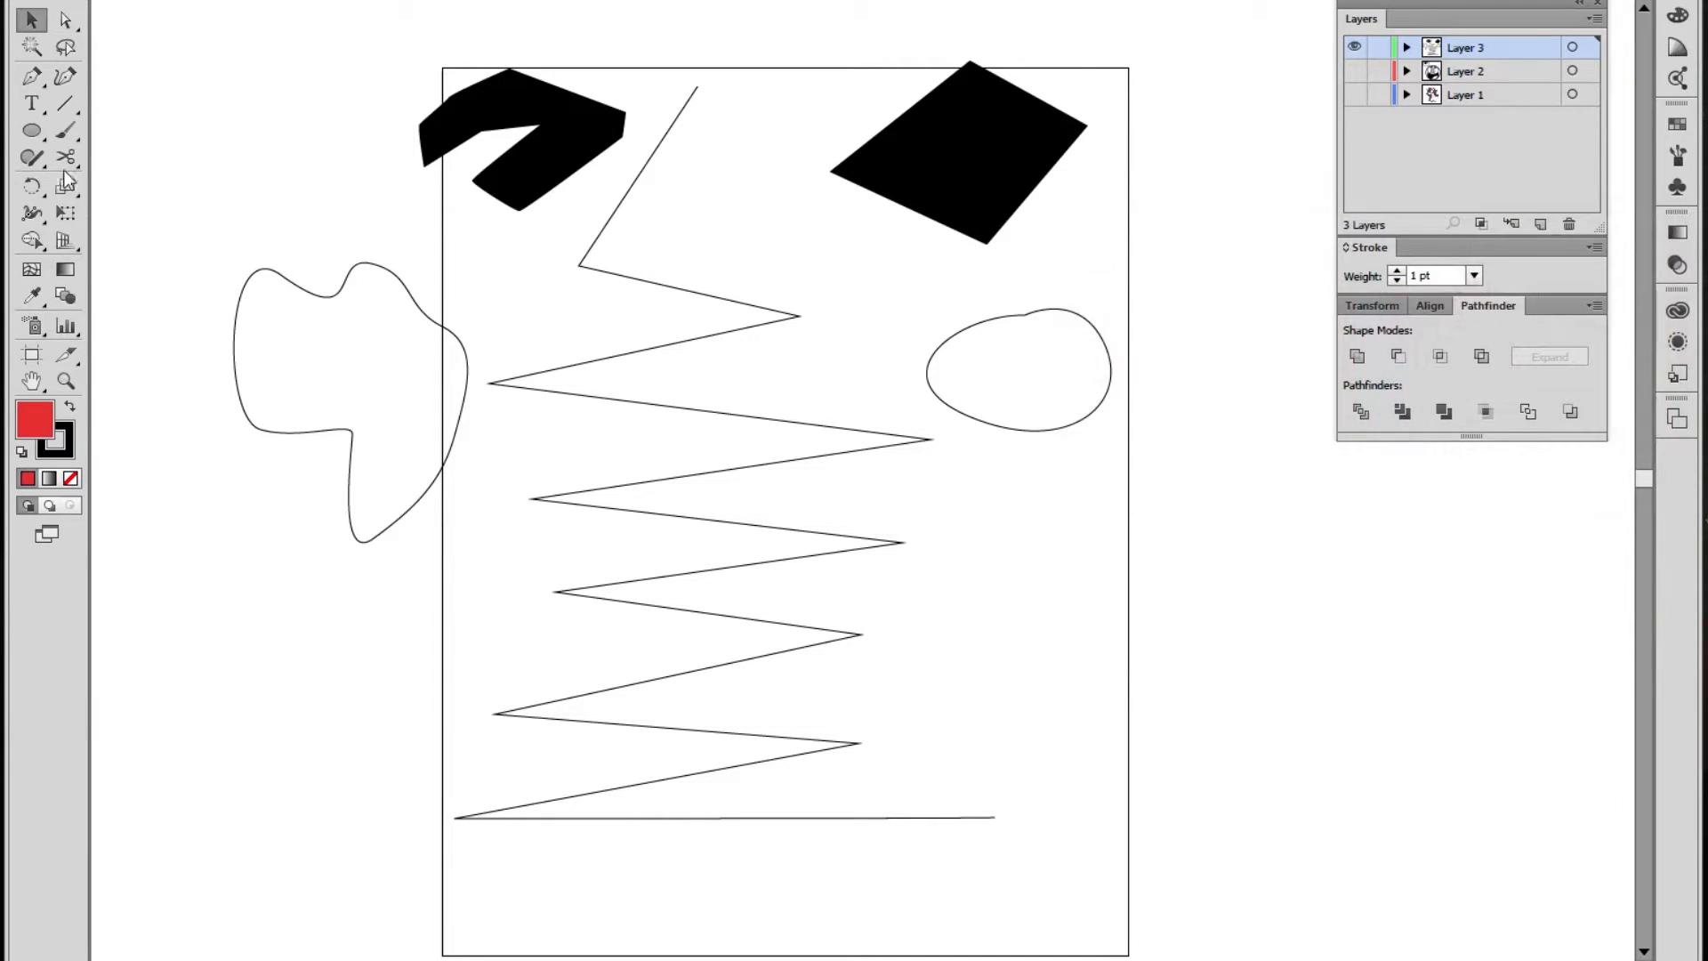
click(31, 130)
drag(220, 585, 442, 778)
Set the red ellipse's stroke weight to 5 pt and deselect it
click(1395, 270)
click(1396, 271)
click(1396, 271)
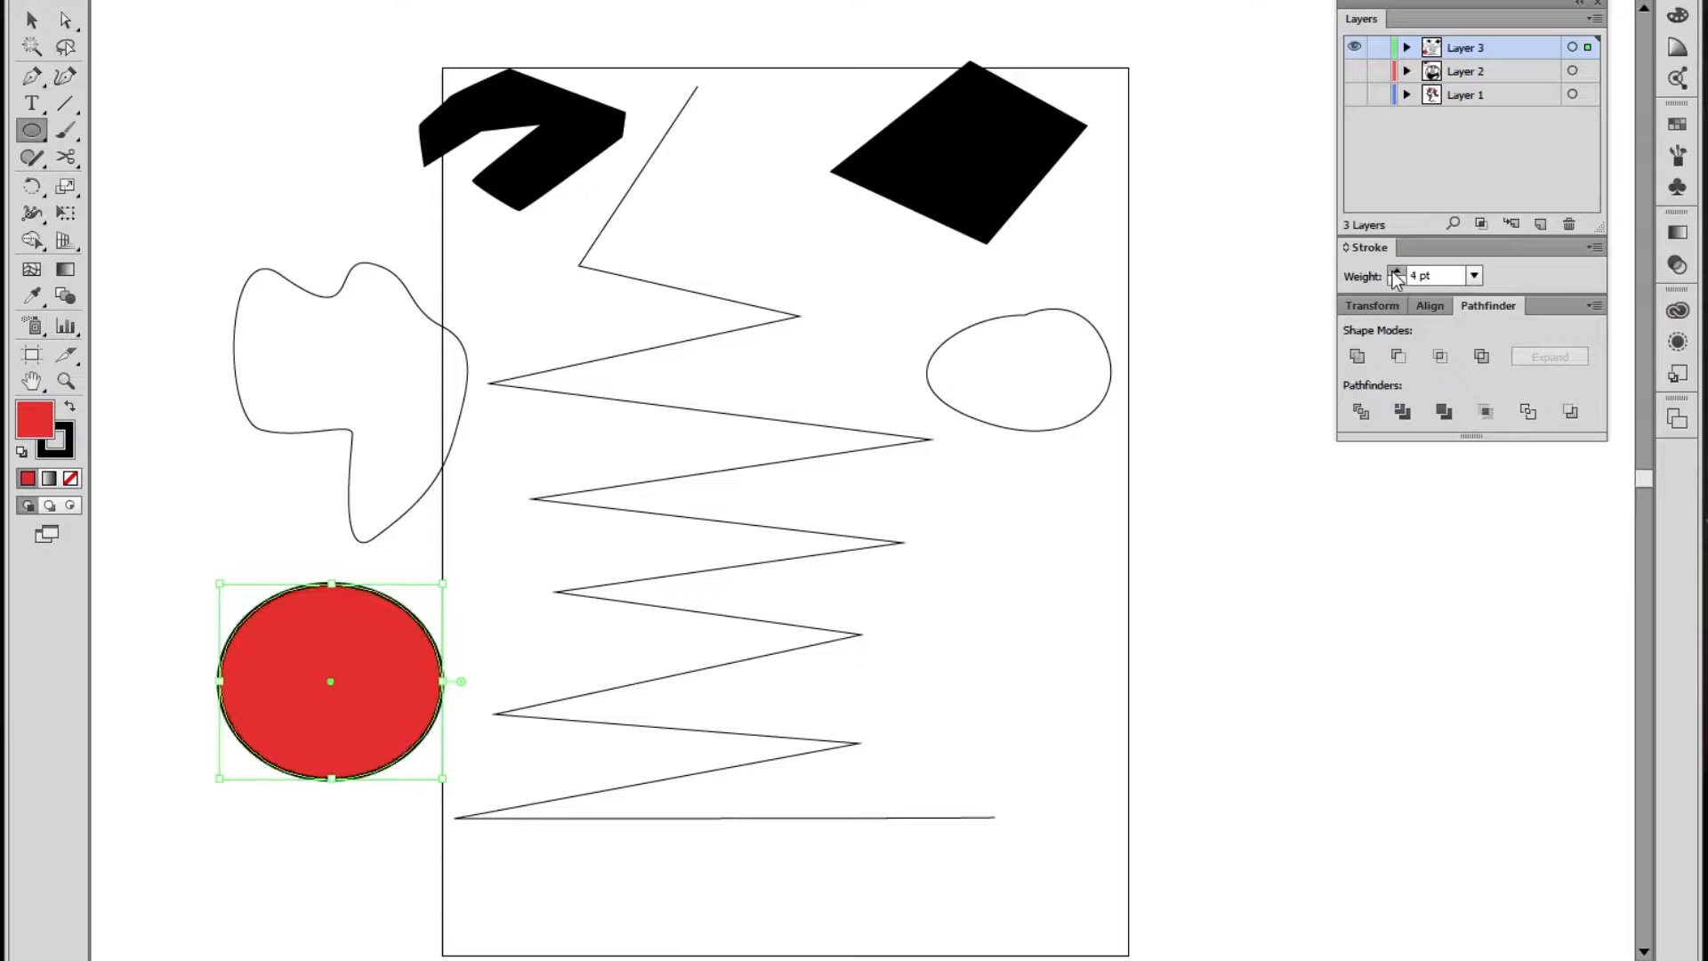
click(1395, 270)
key(v)
click(515, 619)
Move the red ellipse slightly up and to the left, away from the artboard, and deselect it
drag(365, 653, 309, 607)
click(505, 656)
drag(323, 681, 330, 687)
click(469, 610)
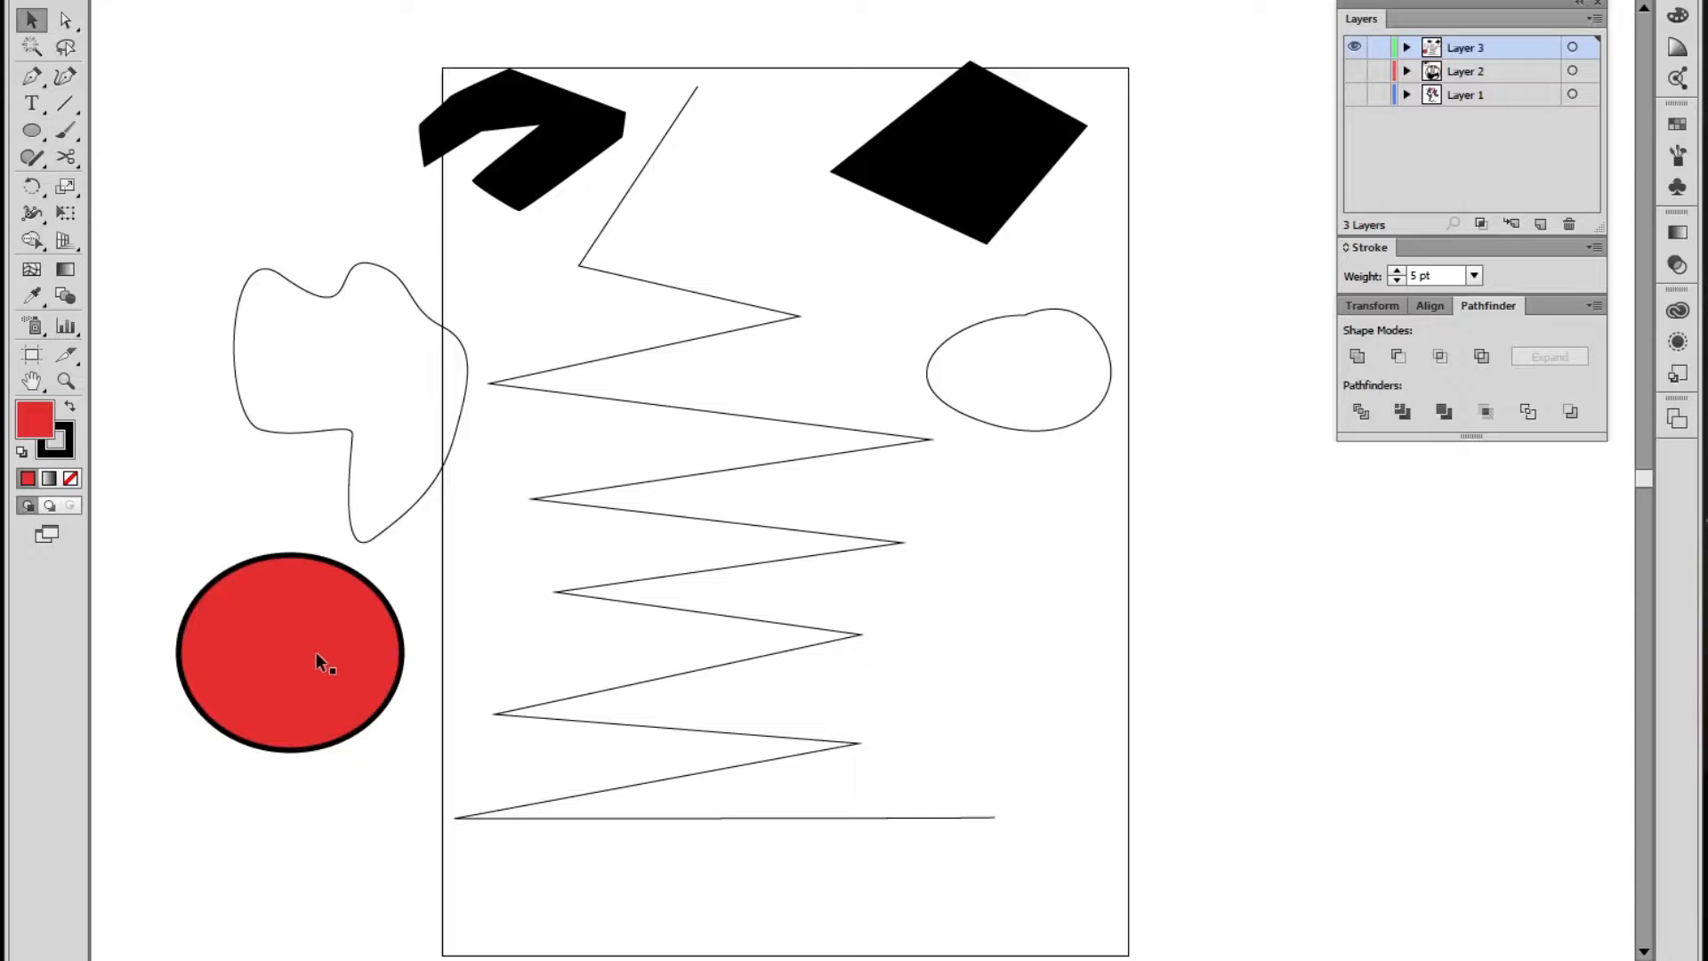
Delete the red ellipse, the curved outline beside the artboard, and the zigzag path
click(317, 744)
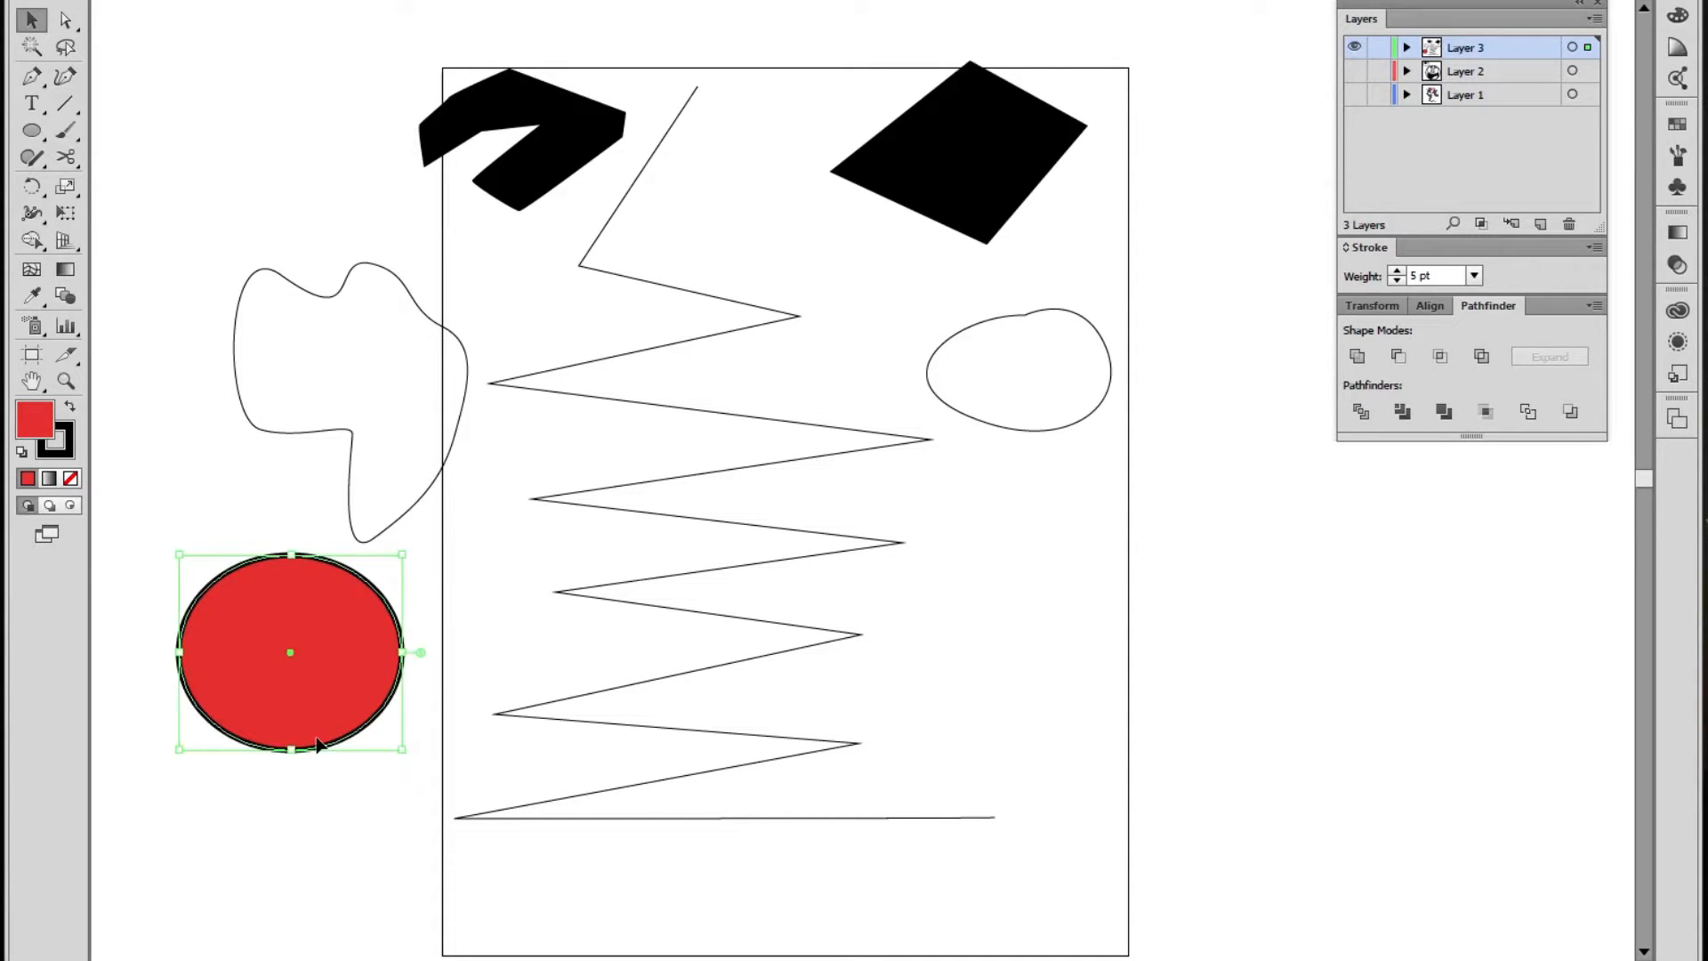
key(Delete)
drag(267, 347, 771, 354)
key(Delete)
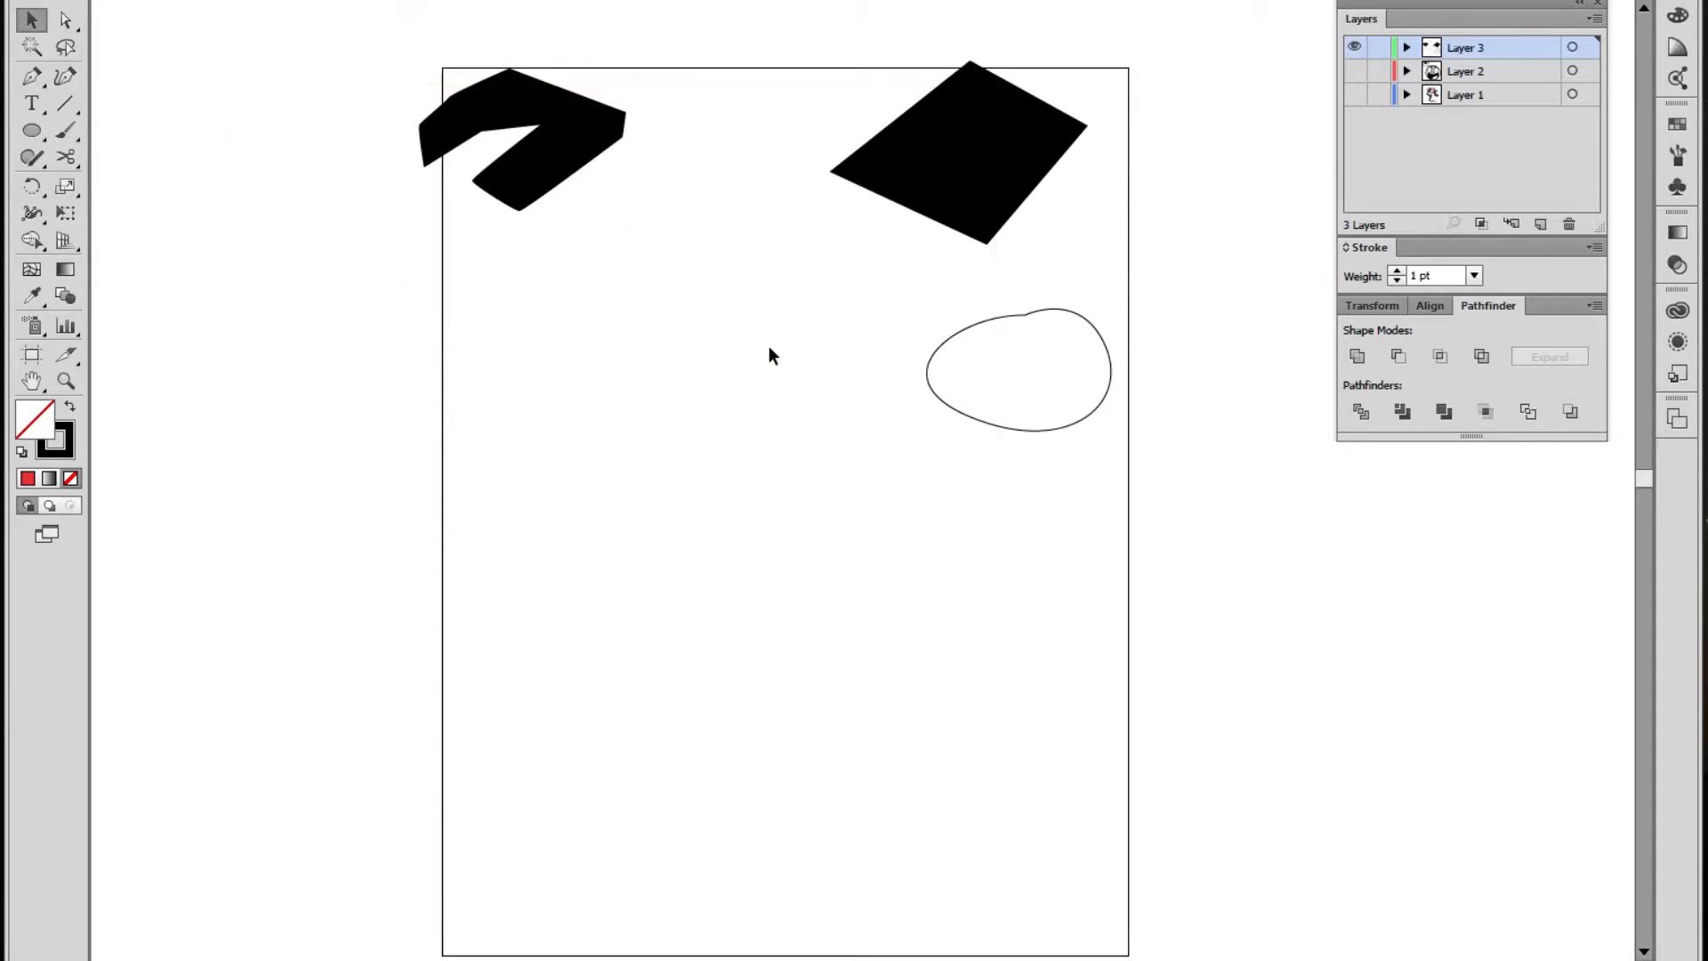
Move the black hook-like shape fully inside the artboard and place the oval outline below it
click(549, 129)
drag(594, 159, 690, 255)
click(725, 440)
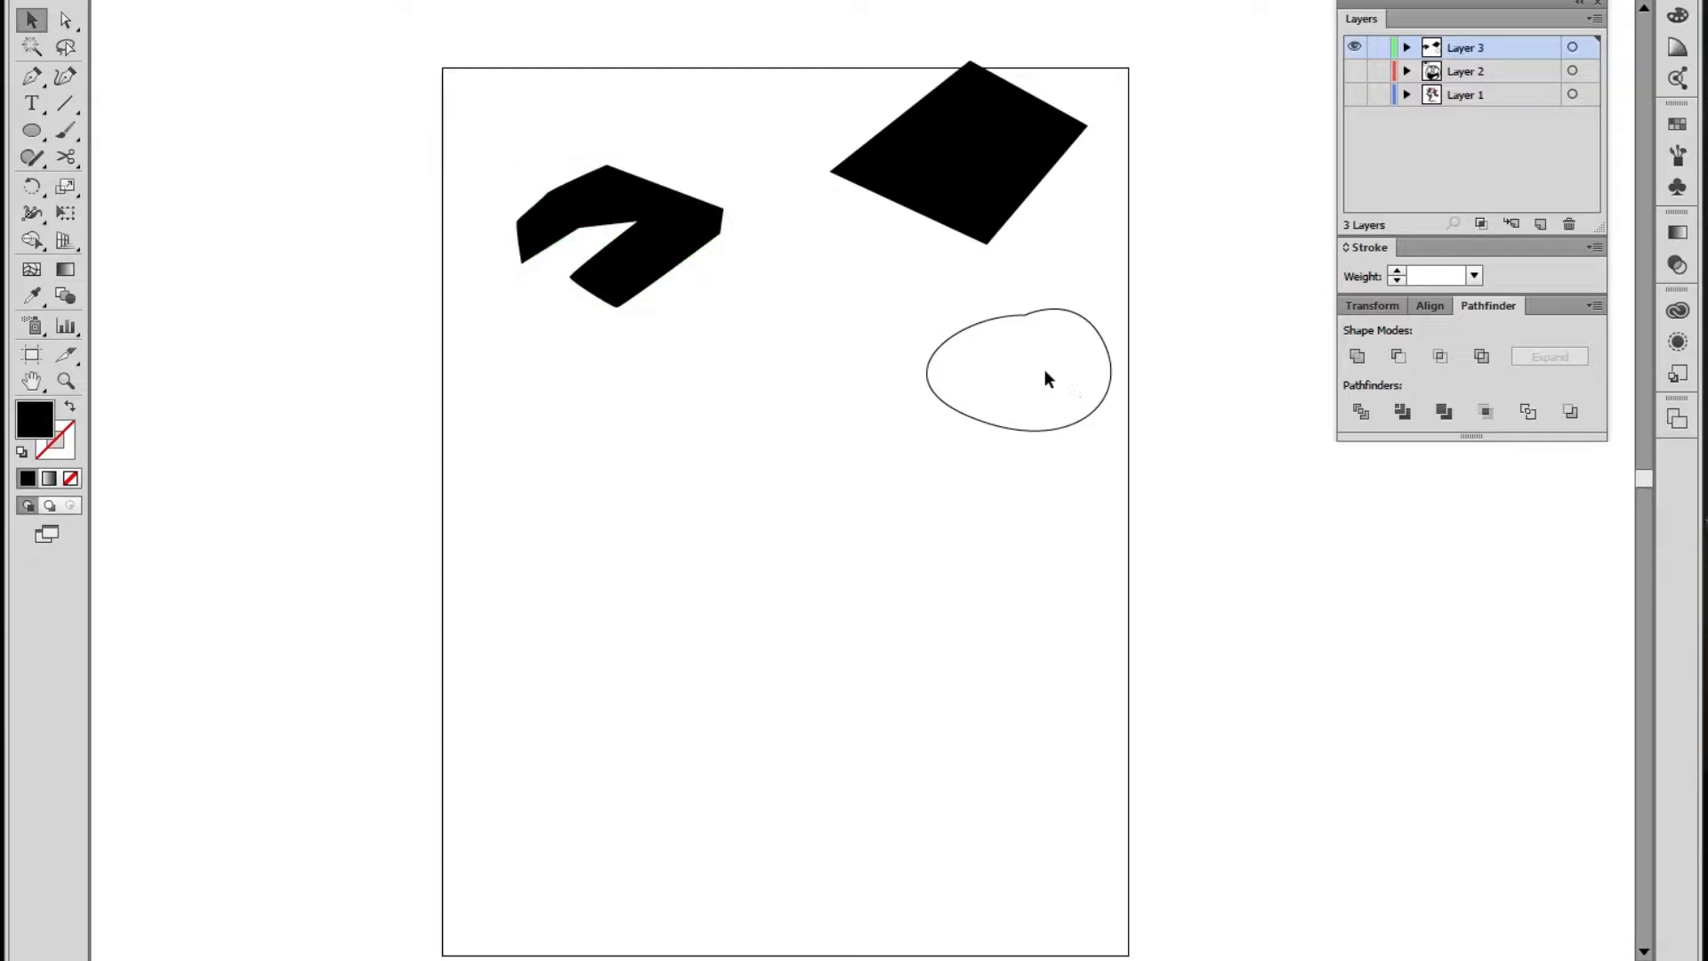
click(1000, 422)
drag(990, 430, 688, 435)
click(782, 659)
drag(872, 427, 521, 181)
drag(719, 515, 606, 227)
click(884, 510)
drag(563, 481, 777, 229)
click(880, 587)
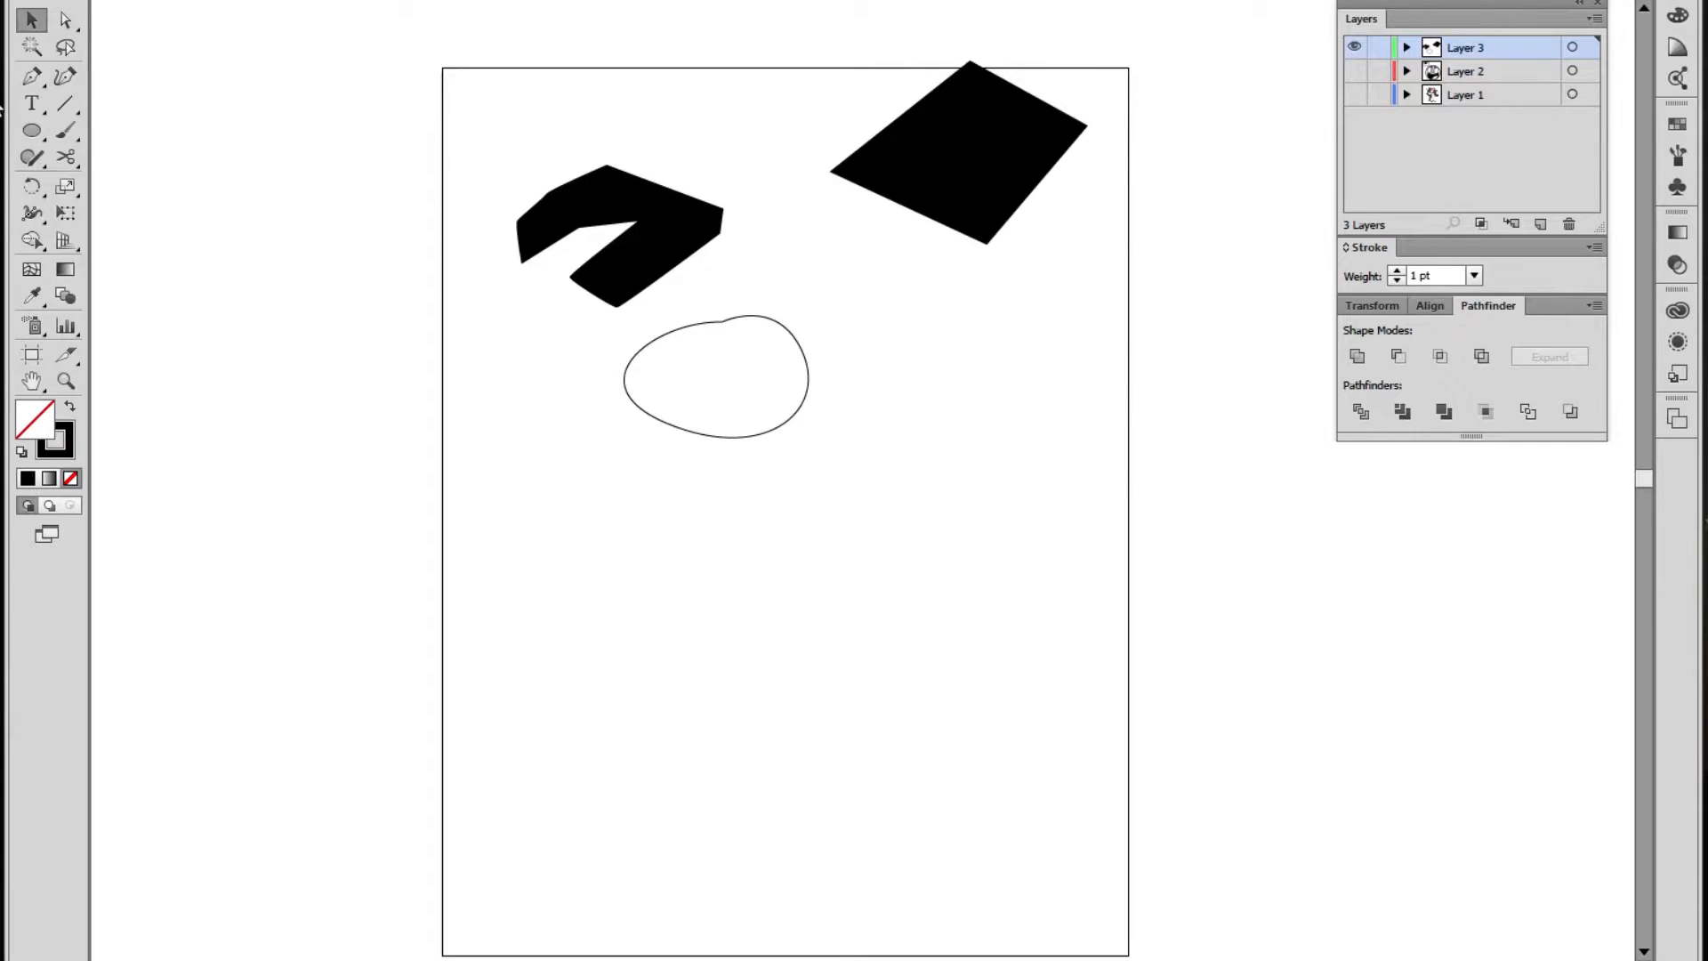
Draw three separate, straight horizontal lines with the Pen tool below the oval, one under another
click(33, 78)
shift+click(947, 576)
ctrl+click(448, 624)
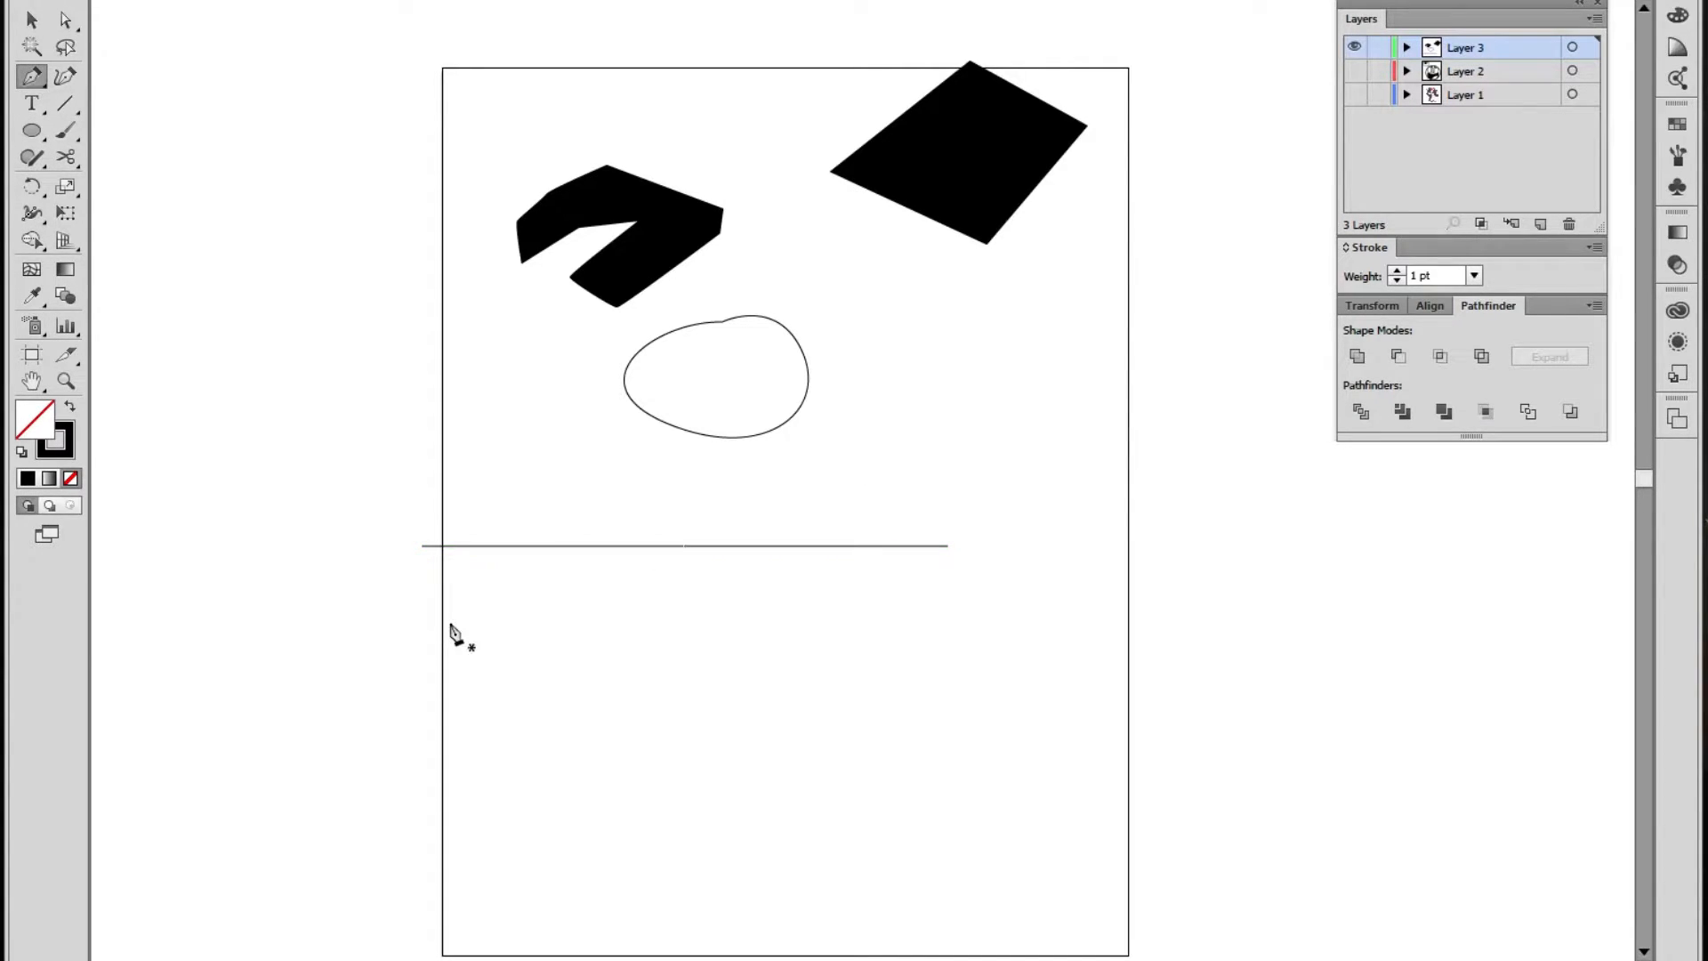
click(421, 622)
shift+click(965, 649)
ctrl+click(798, 681)
click(430, 676)
shift+click(1035, 702)
key(ctrl)
ctrl+click(998, 738)
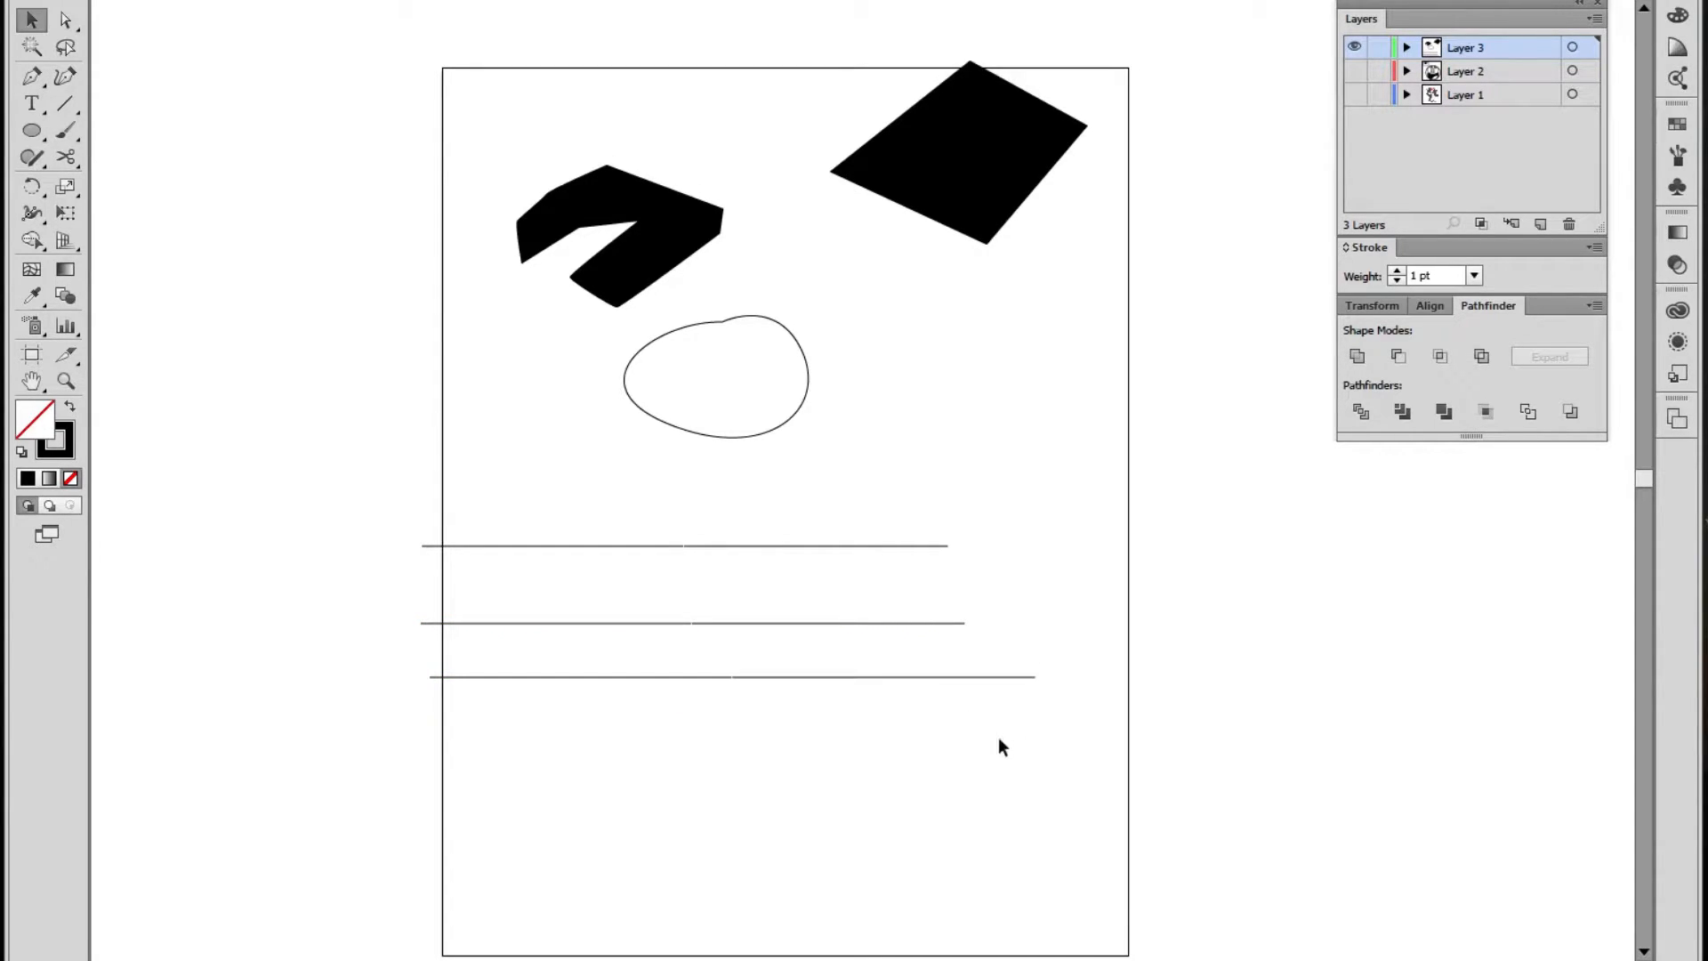
Widen the first line's right end into a taper and shape the second line with alternating thick and thin sections using the Width tool
click(39, 216)
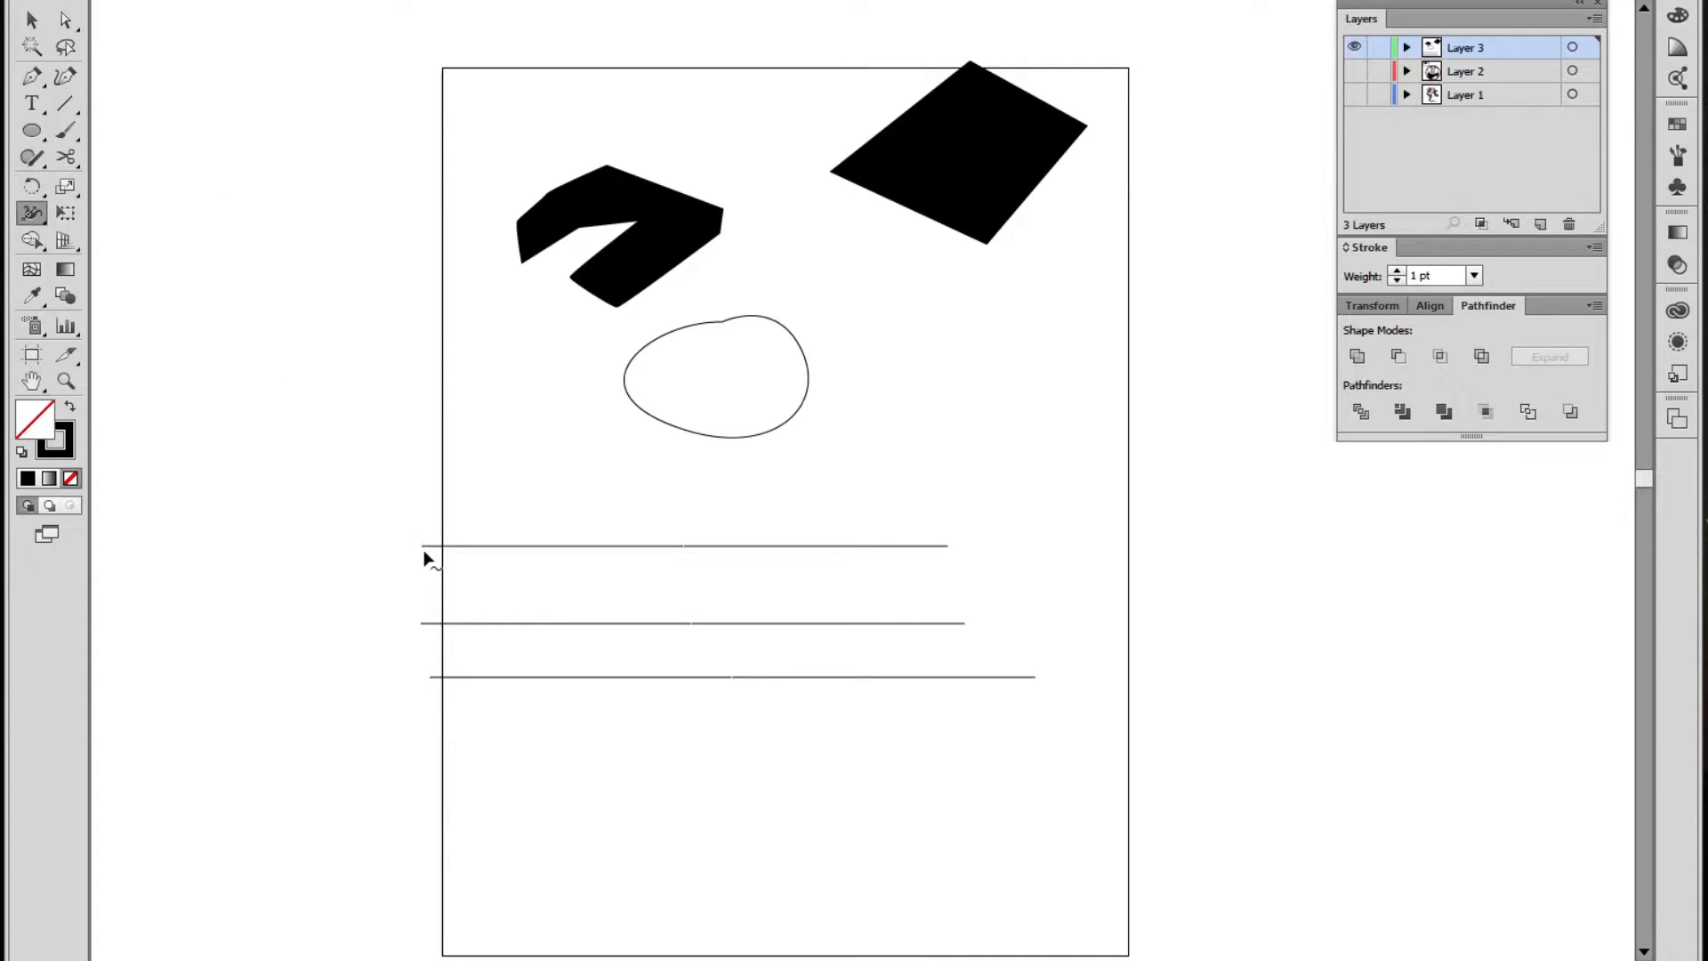
drag(949, 557, 966, 642)
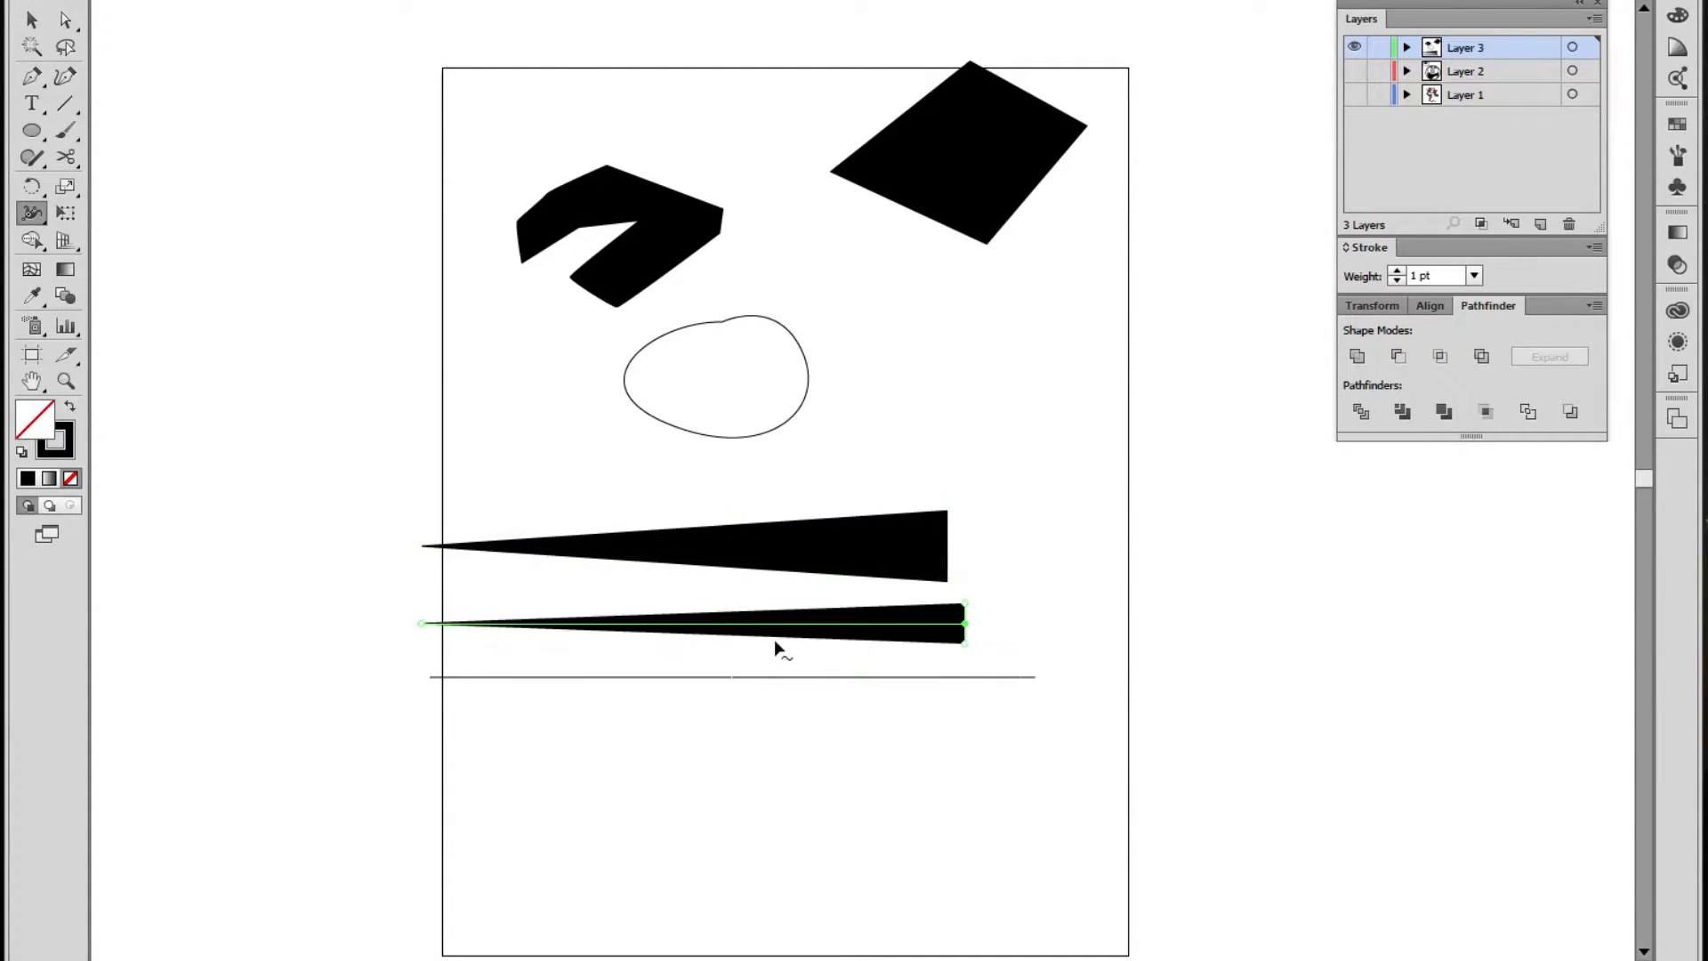
mouse_move(775, 636)
mouse_down()
mouse_move(848, 624)
mouse_move(921, 640)
mouse_up()
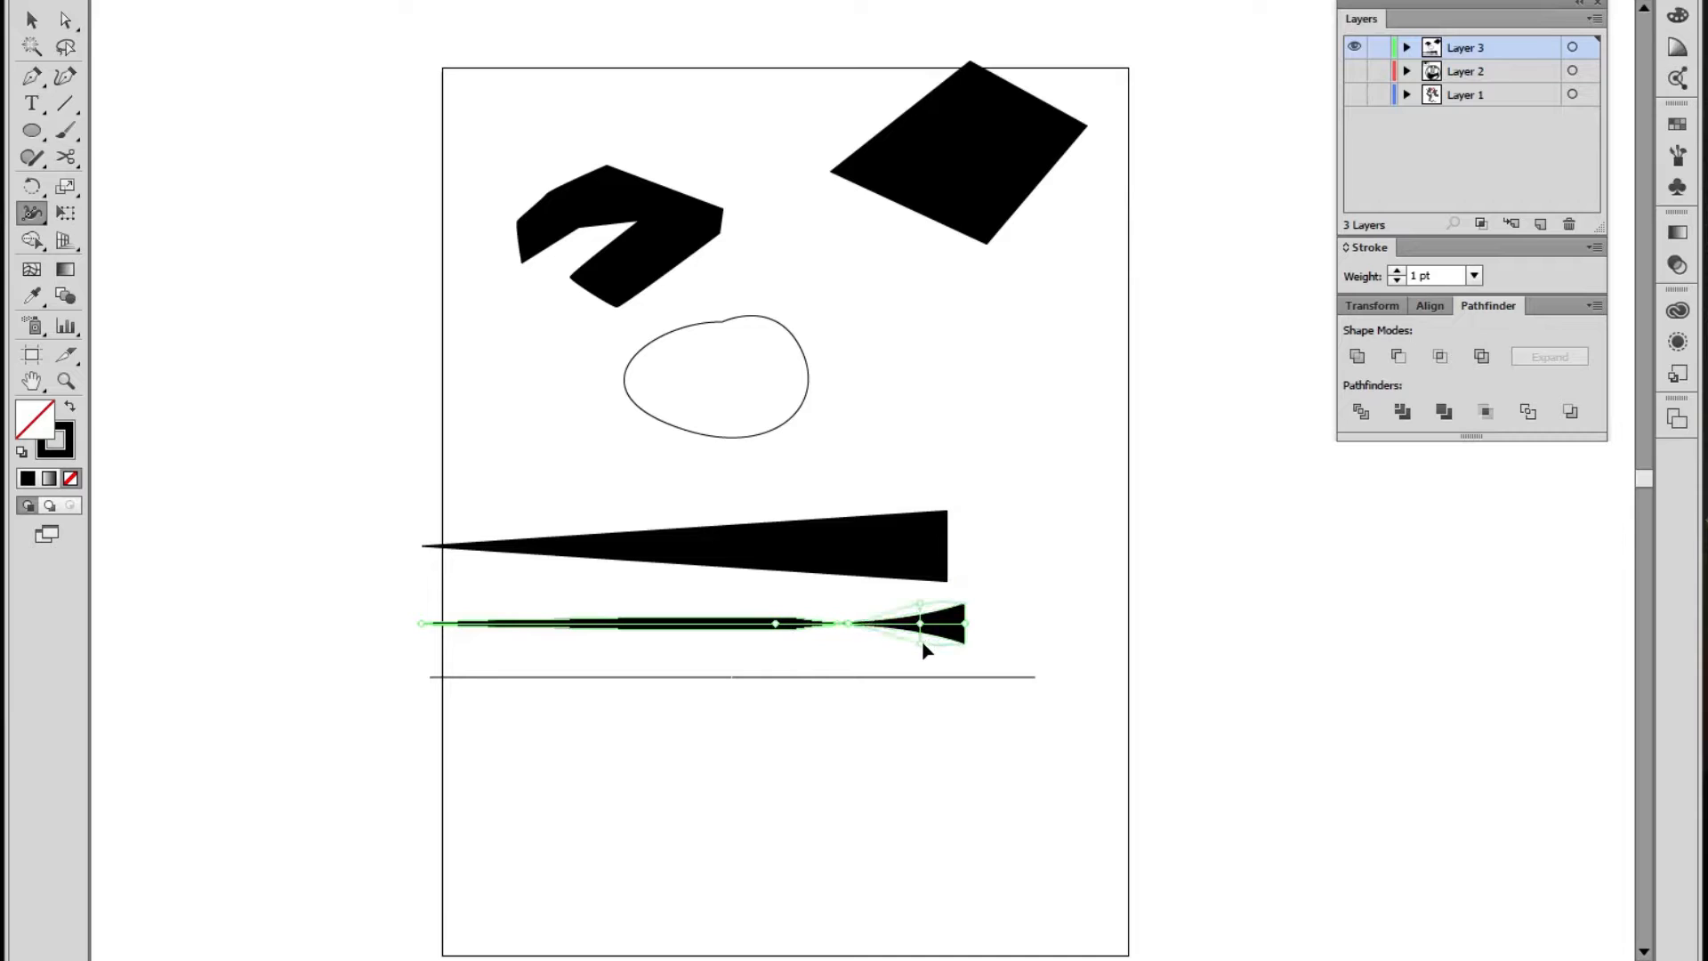
drag(669, 625, 675, 605)
key(v)
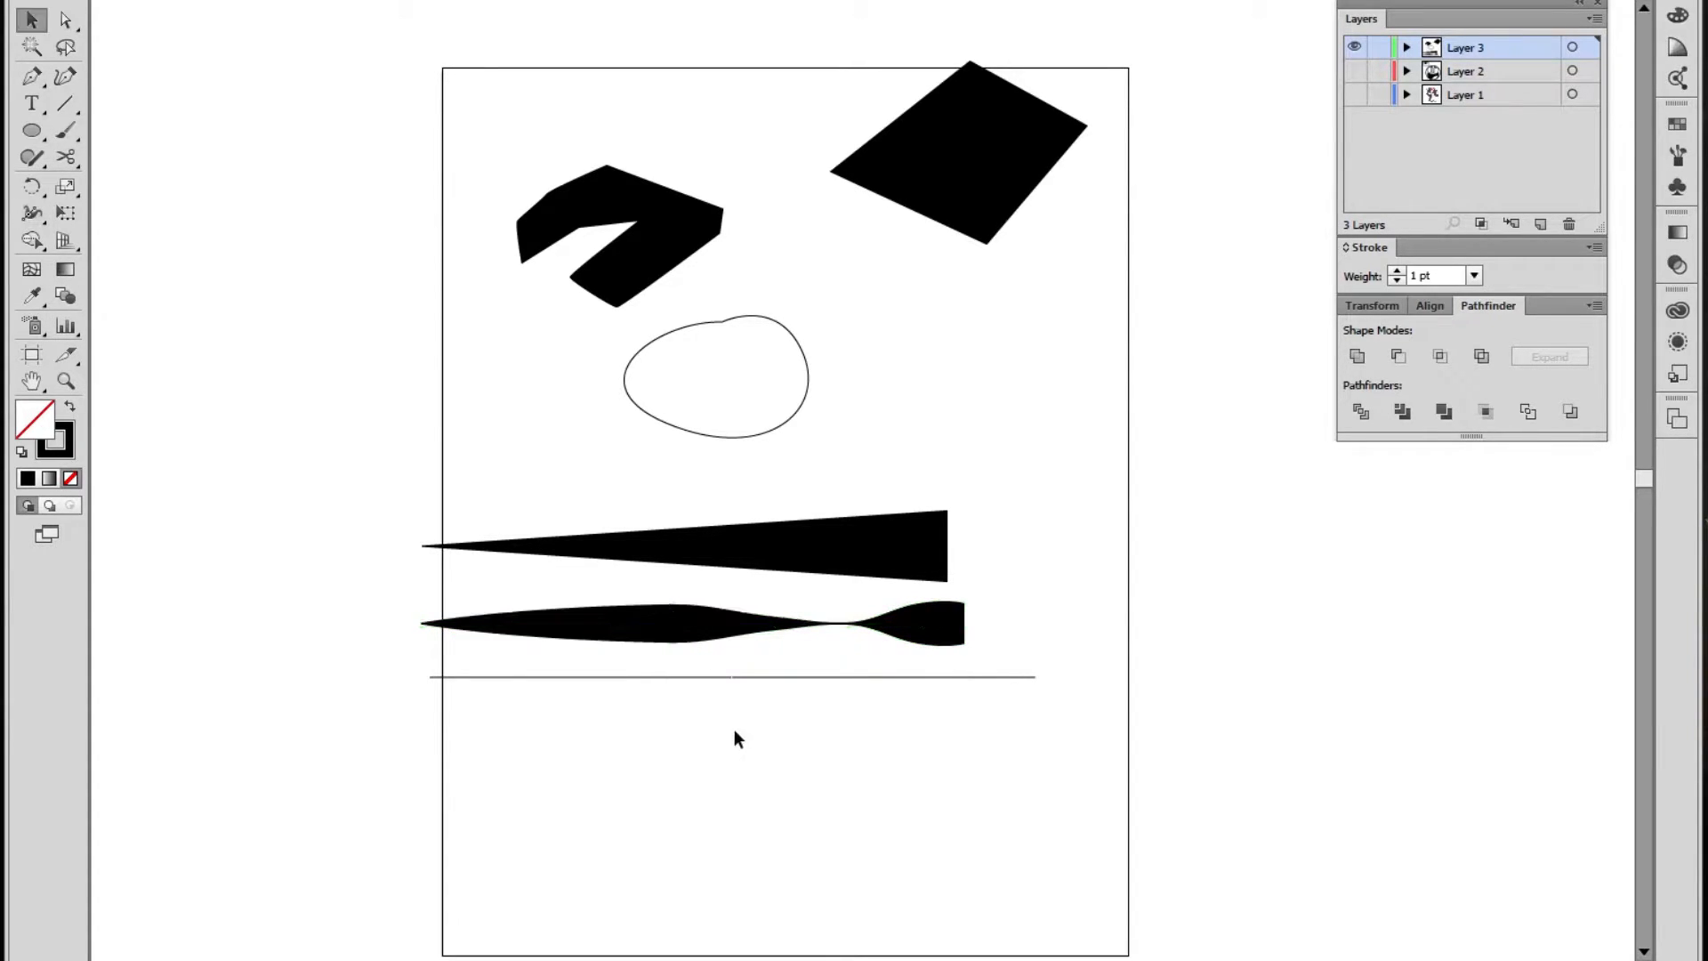
Vary the third line's stroke with the Width tool: thick at the left end, thin in the middle, and thick before the right tip
click(418, 622)
click(489, 713)
drag(1058, 677, 992, 691)
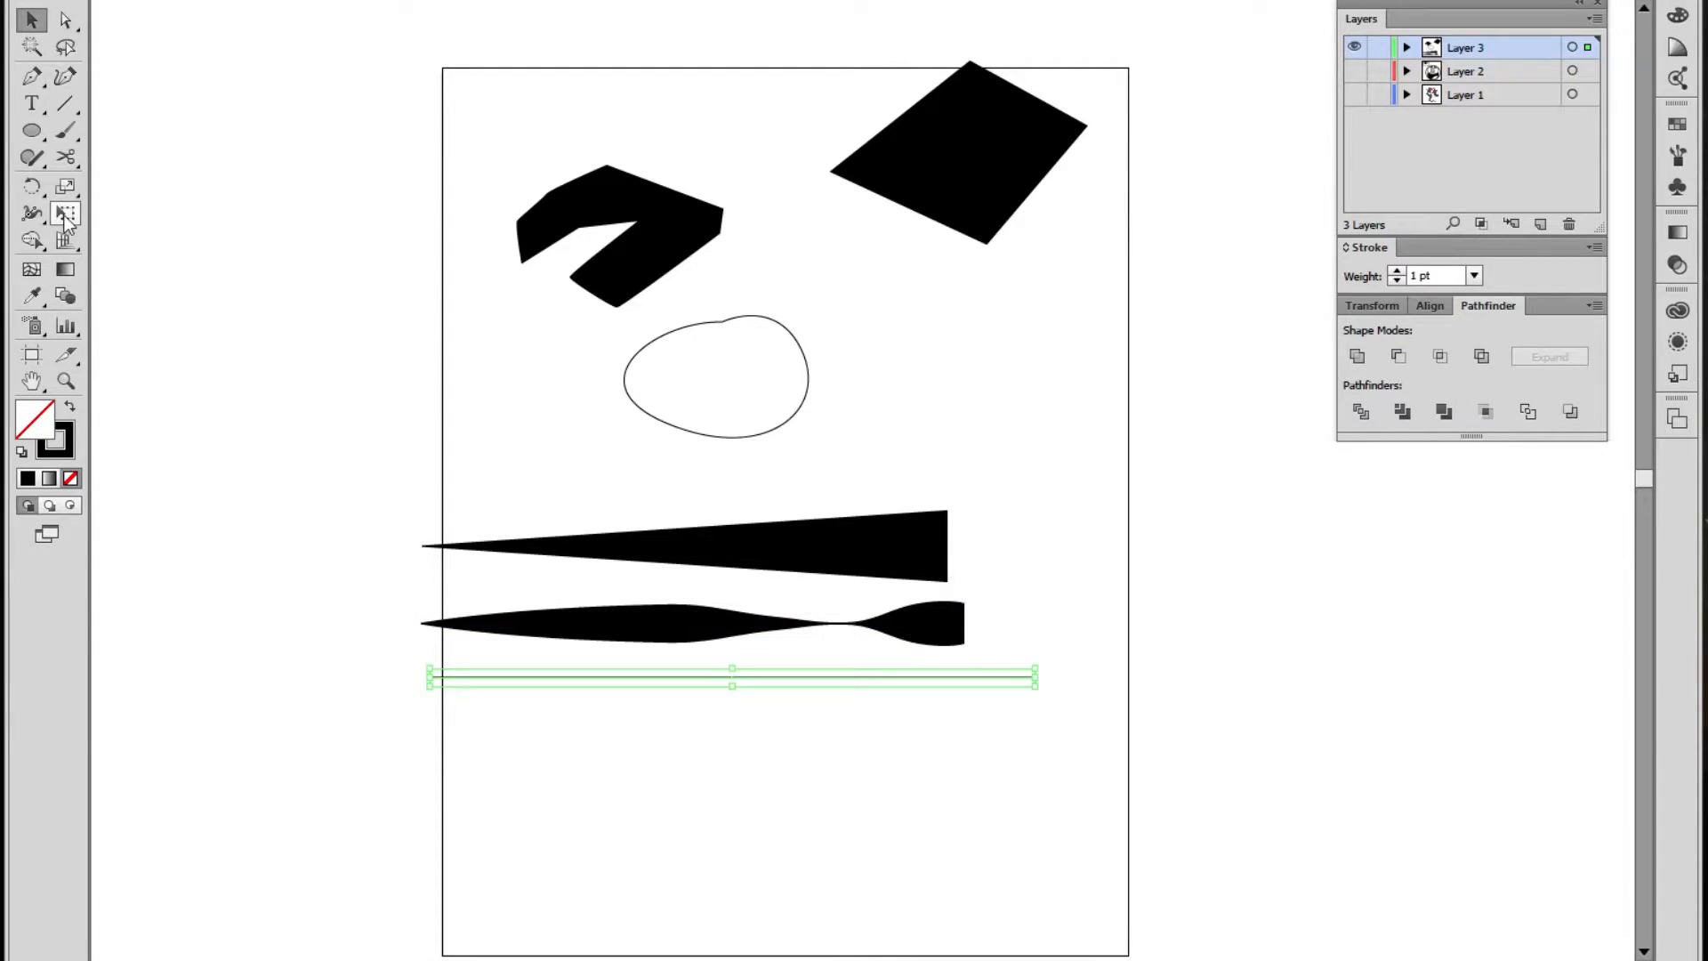
click(33, 220)
drag(429, 676, 430, 694)
drag(560, 686, 562, 687)
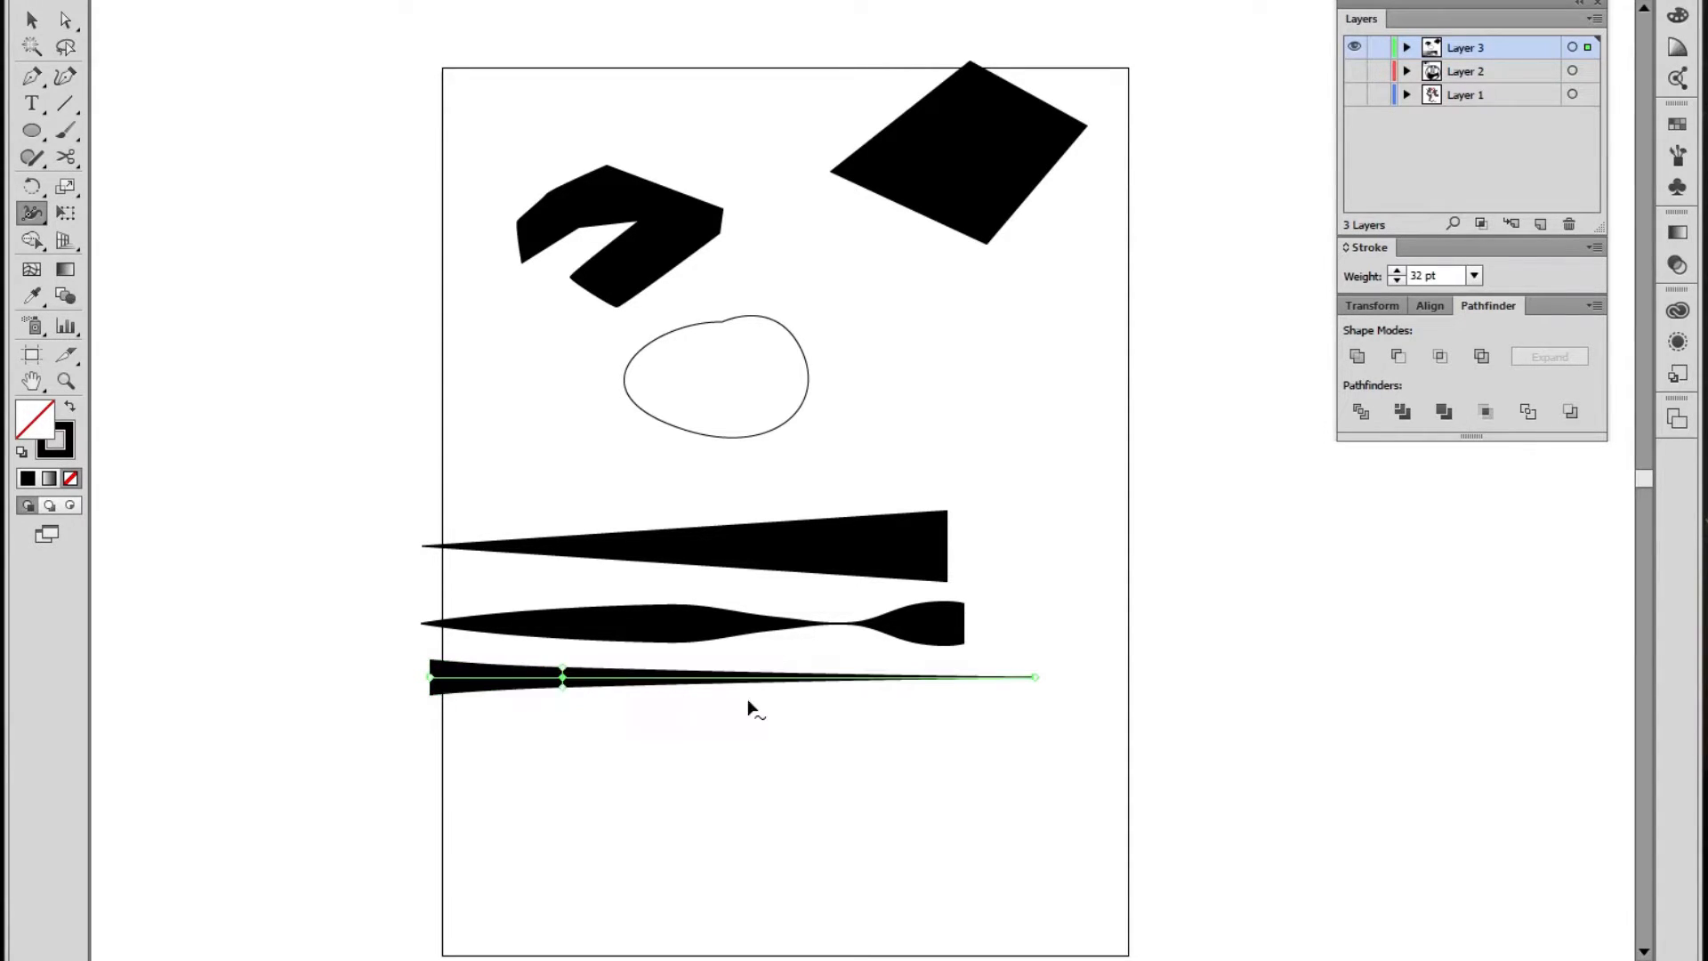
drag(766, 687, 766, 692)
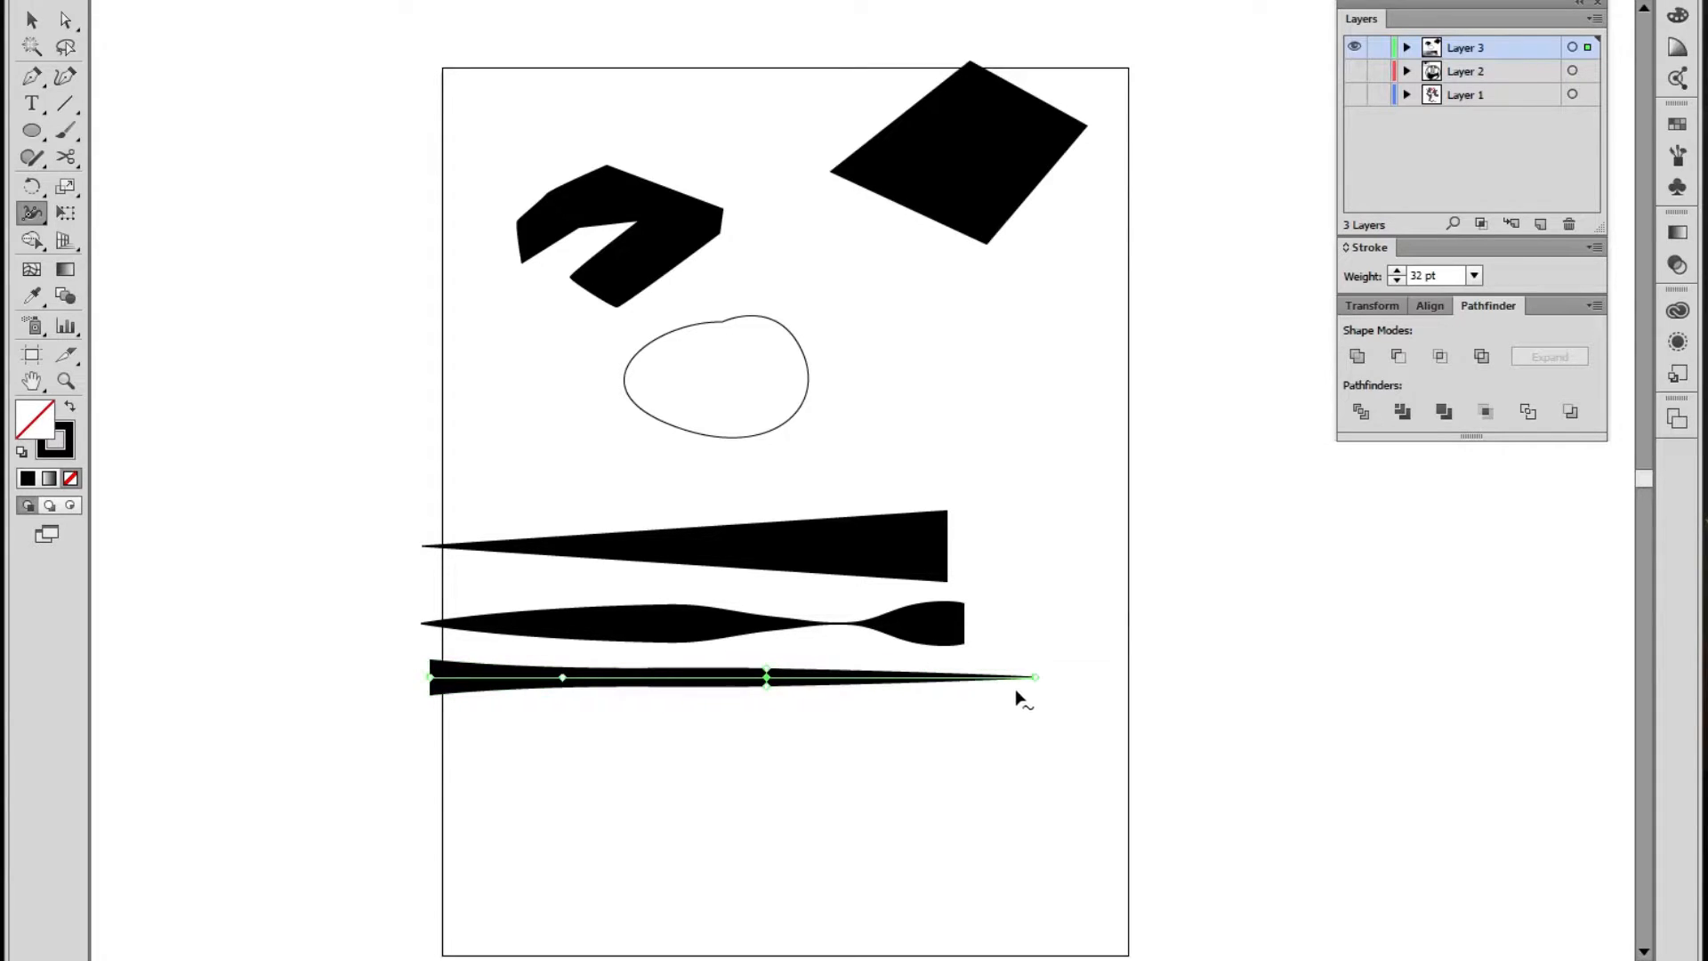
drag(943, 687, 942, 695)
Move the third variable-width line slightly down and to the right, and deselect it
key(v)
drag(898, 695, 914, 723)
drag(1073, 503, 705, 809)
click(1040, 538)
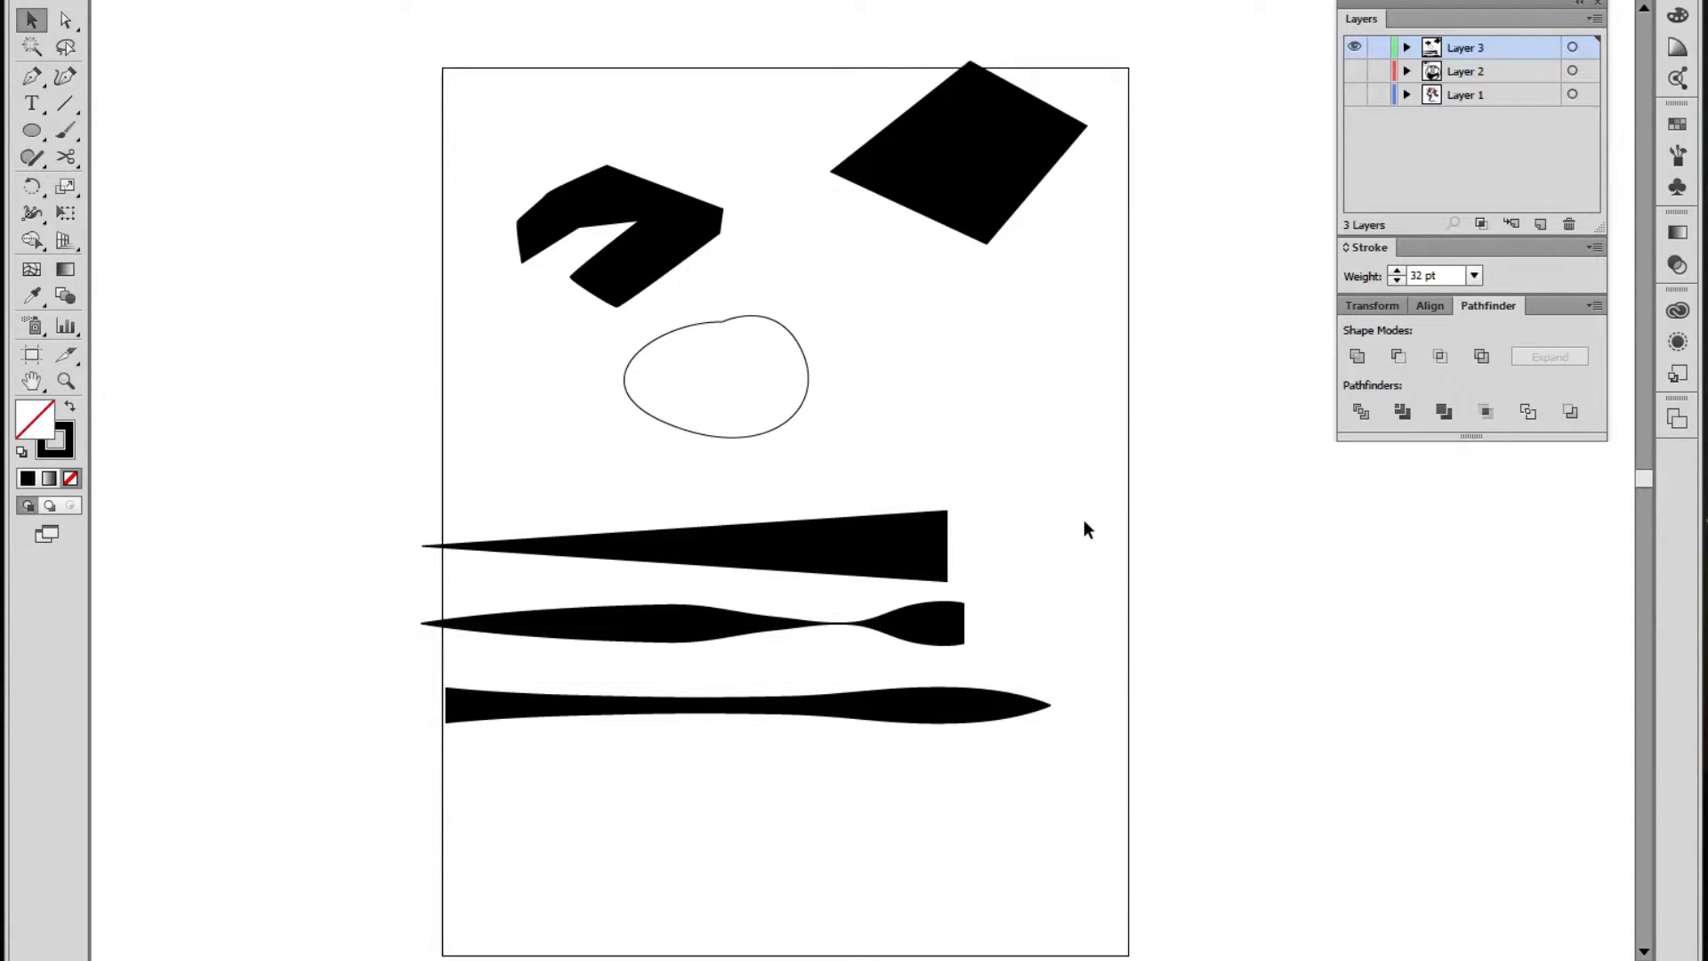
Move the hook-like shape up, the four-sided shape left beside it, and the oval up and left beneath them
drag(700, 234, 681, 160)
drag(979, 188, 831, 203)
click(825, 380)
drag(808, 361, 679, 300)
Try thicker and thinner stroke weights on the oval outline, leave it at 3 pt, and deselect it
drag(786, 287, 534, 381)
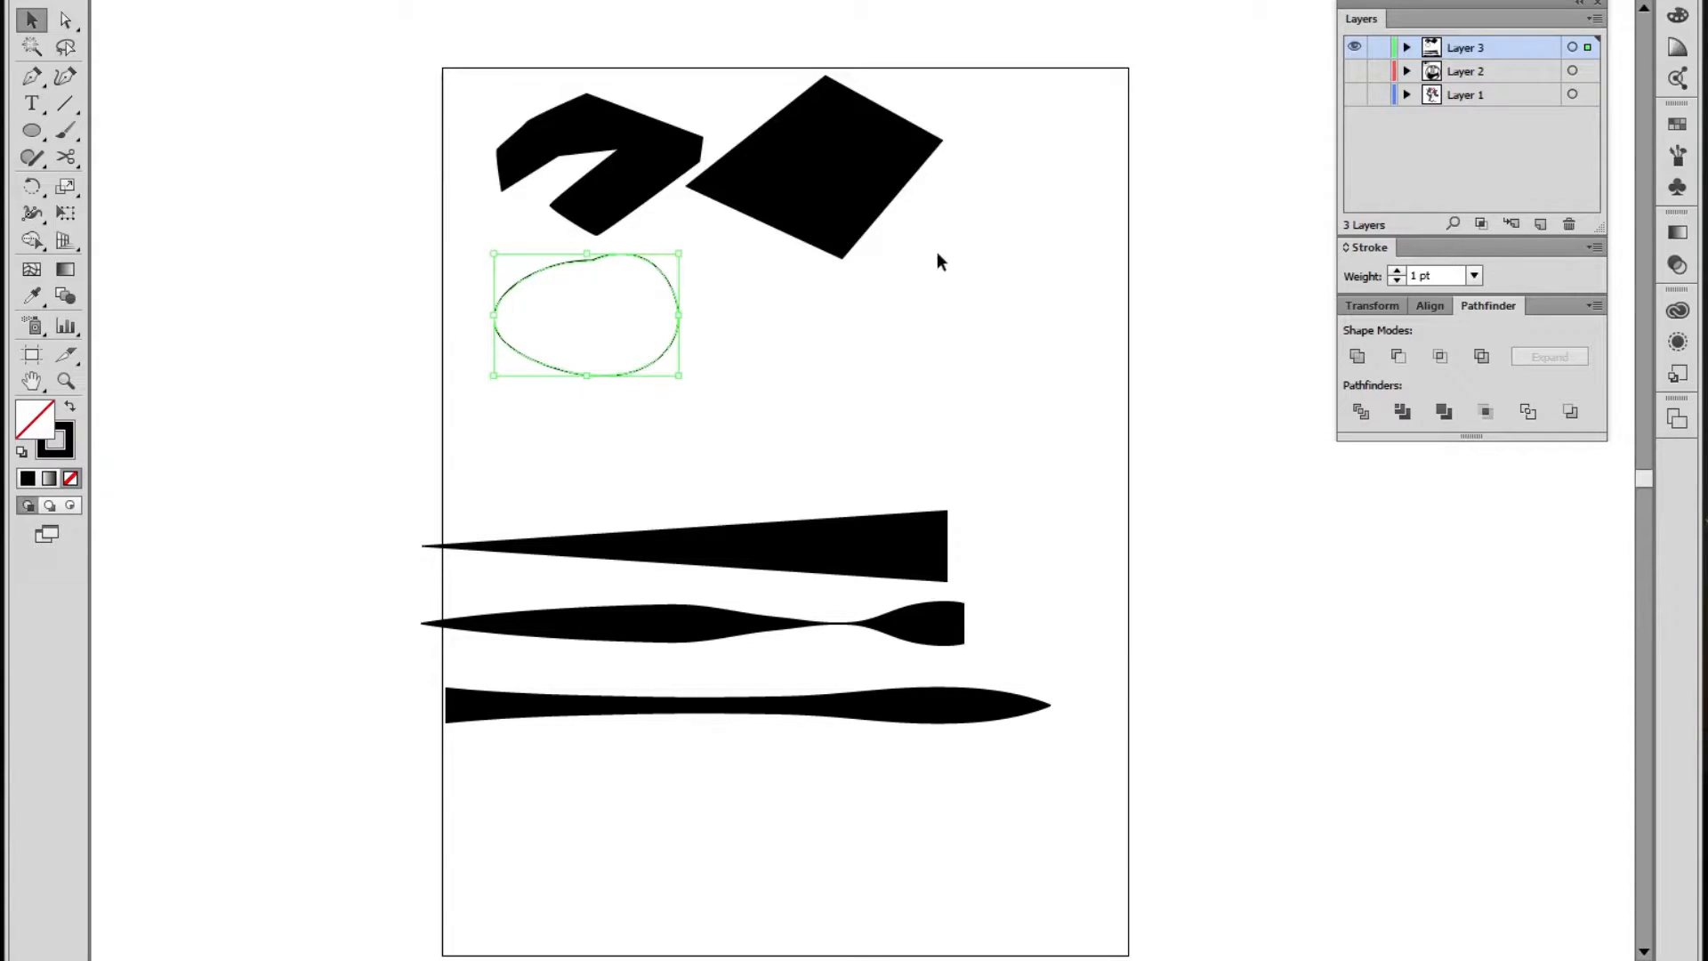
drag(791, 301, 421, 359)
click(1396, 270)
click(1396, 271)
click(1397, 271)
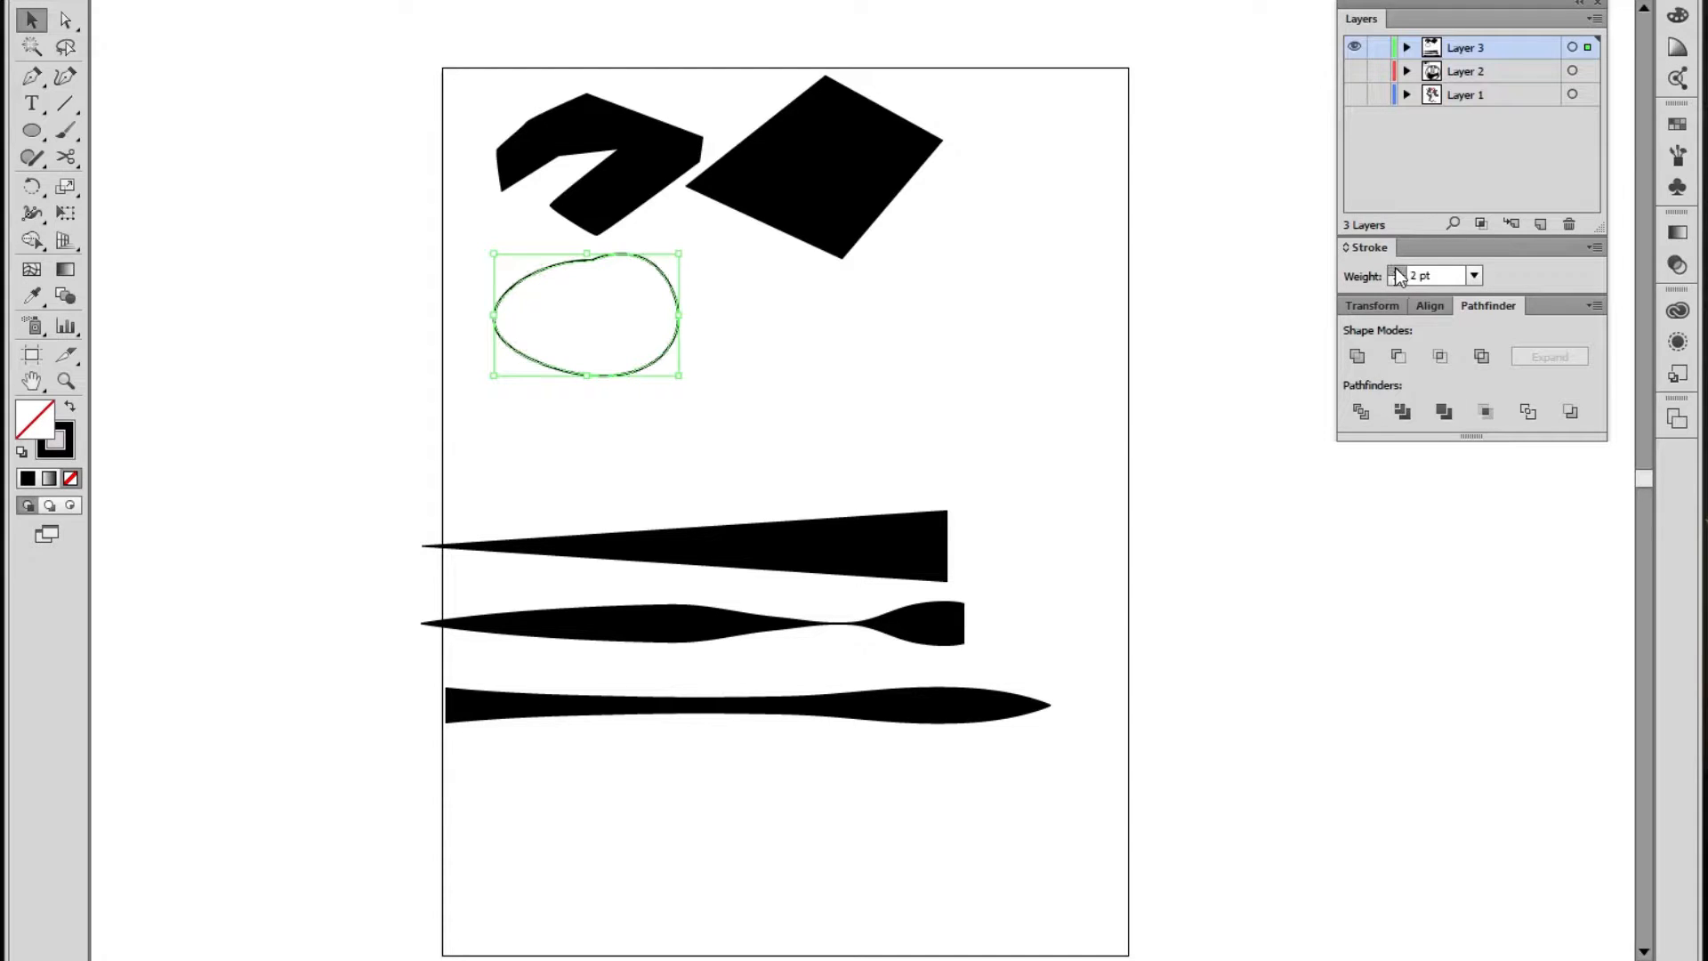
click(1396, 270)
click(1396, 271)
click(1396, 271)
click(1397, 271)
click(1396, 271)
click(1397, 270)
click(1396, 271)
click(1396, 281)
click(1396, 281)
click(1396, 281)
click(1401, 281)
click(1401, 281)
click(1401, 281)
click(1401, 281)
click(1401, 281)
click(1401, 281)
click(1396, 270)
click(1103, 327)
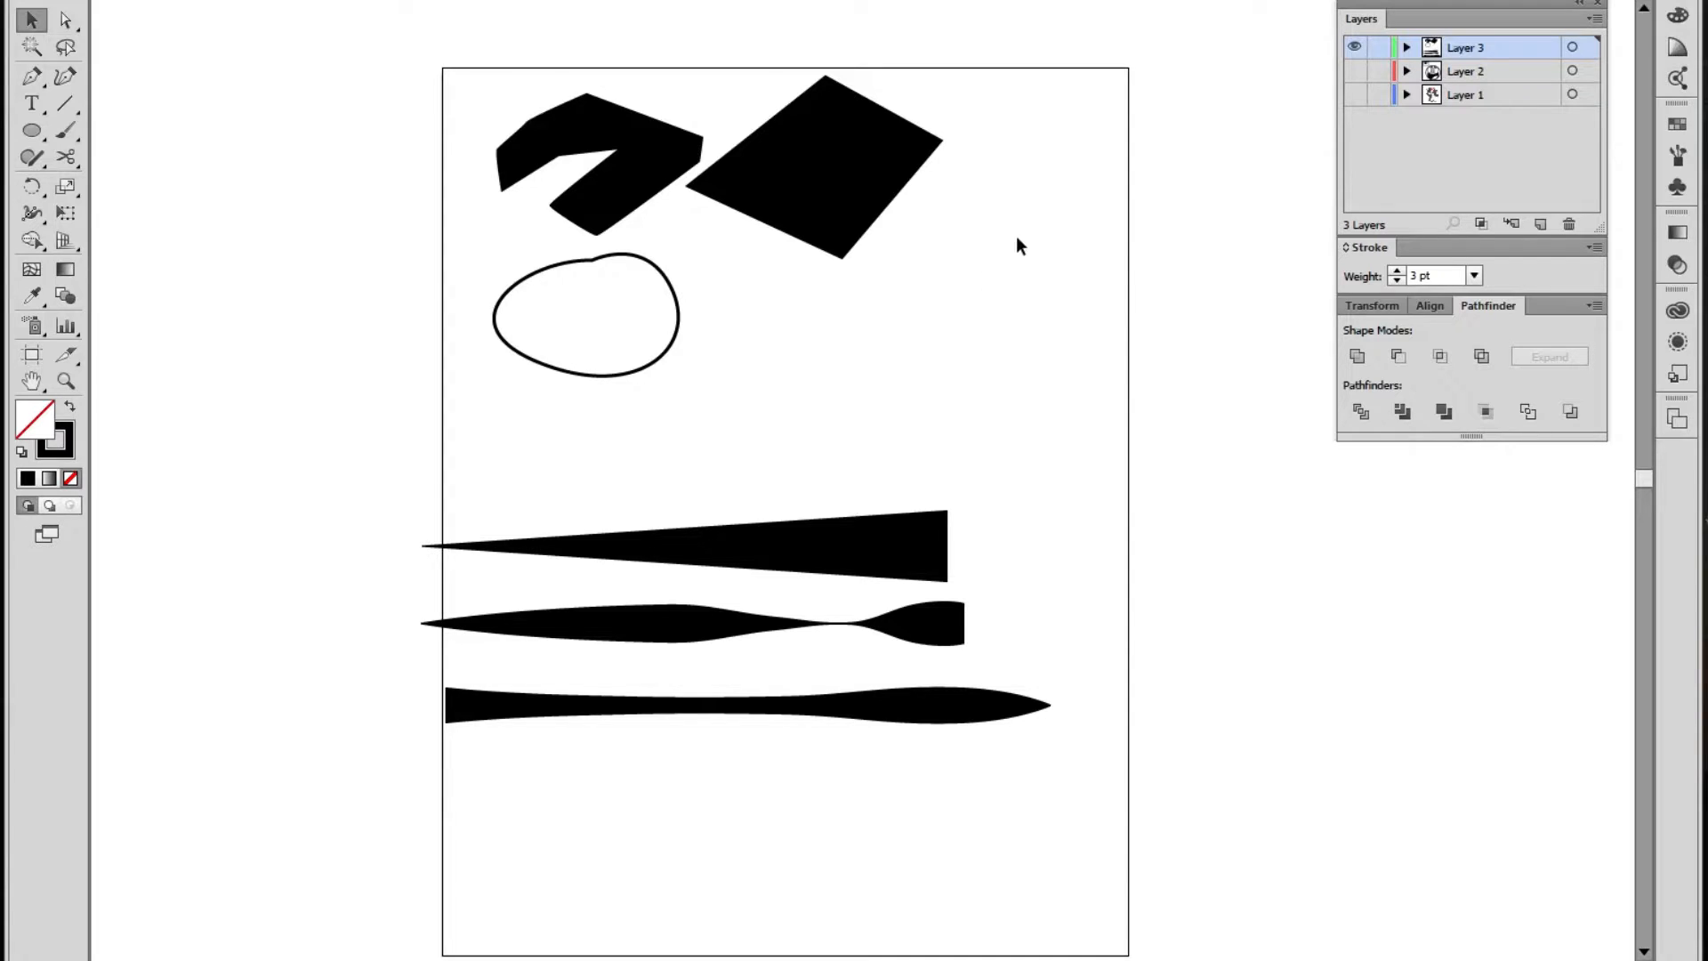
Delete all practice shapes and lines from Layer 3, and make Layer 1 visible
drag(1072, 132, 382, 720)
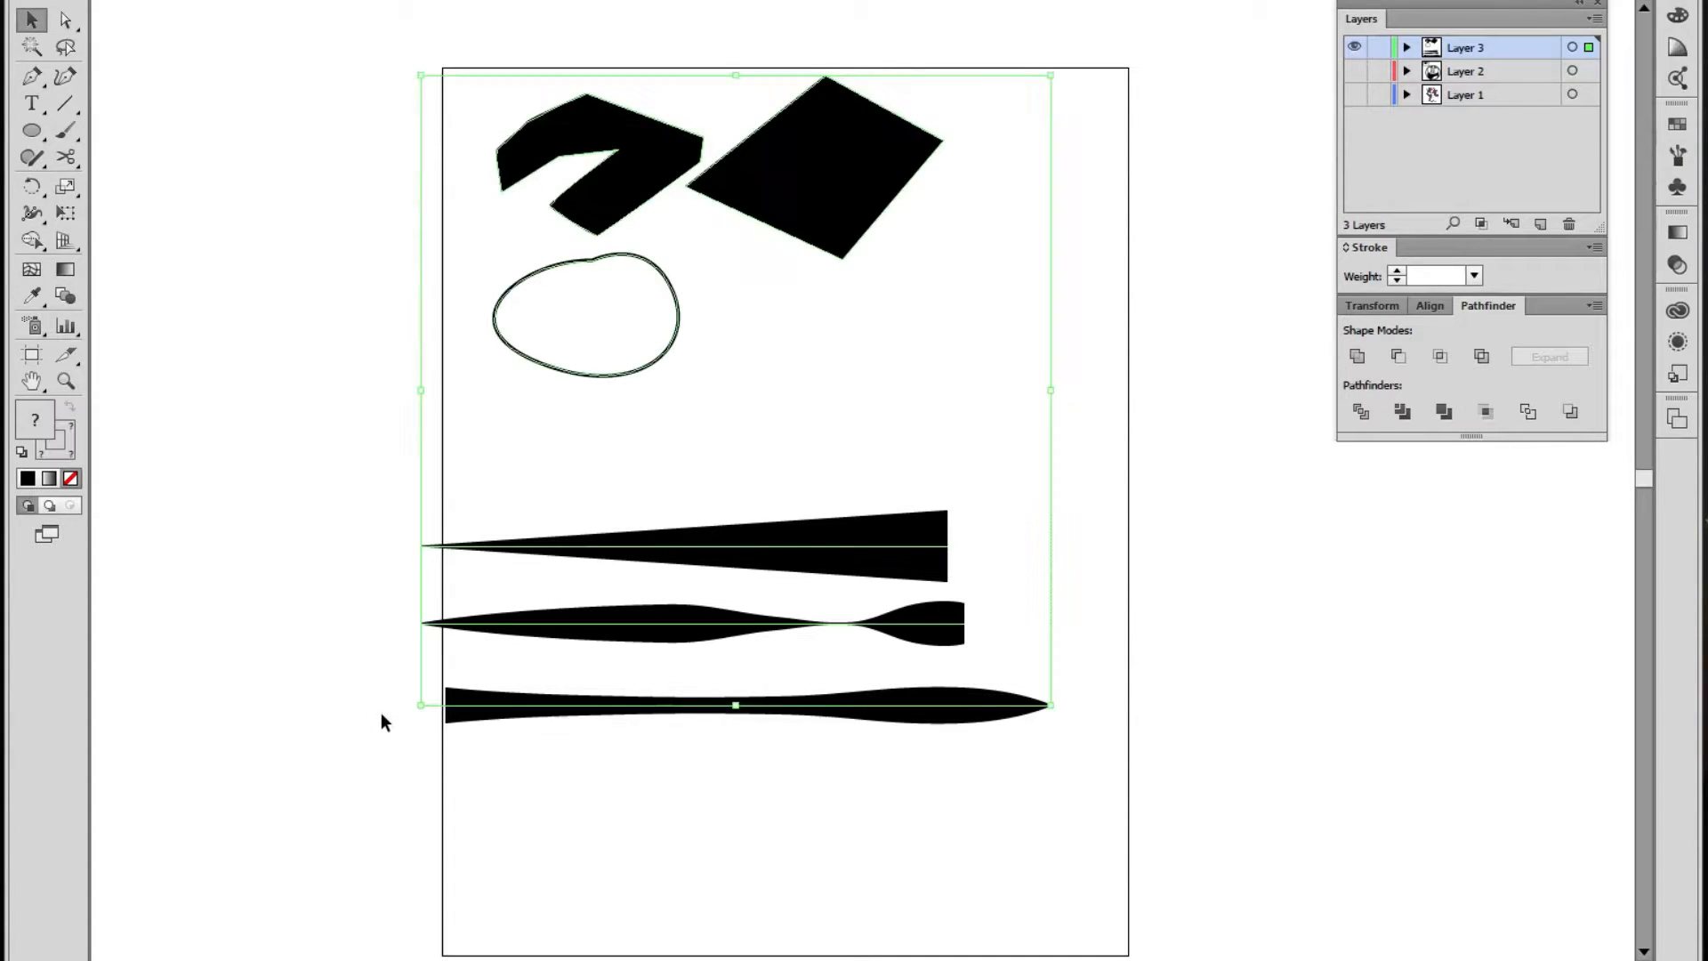
key(Delete)
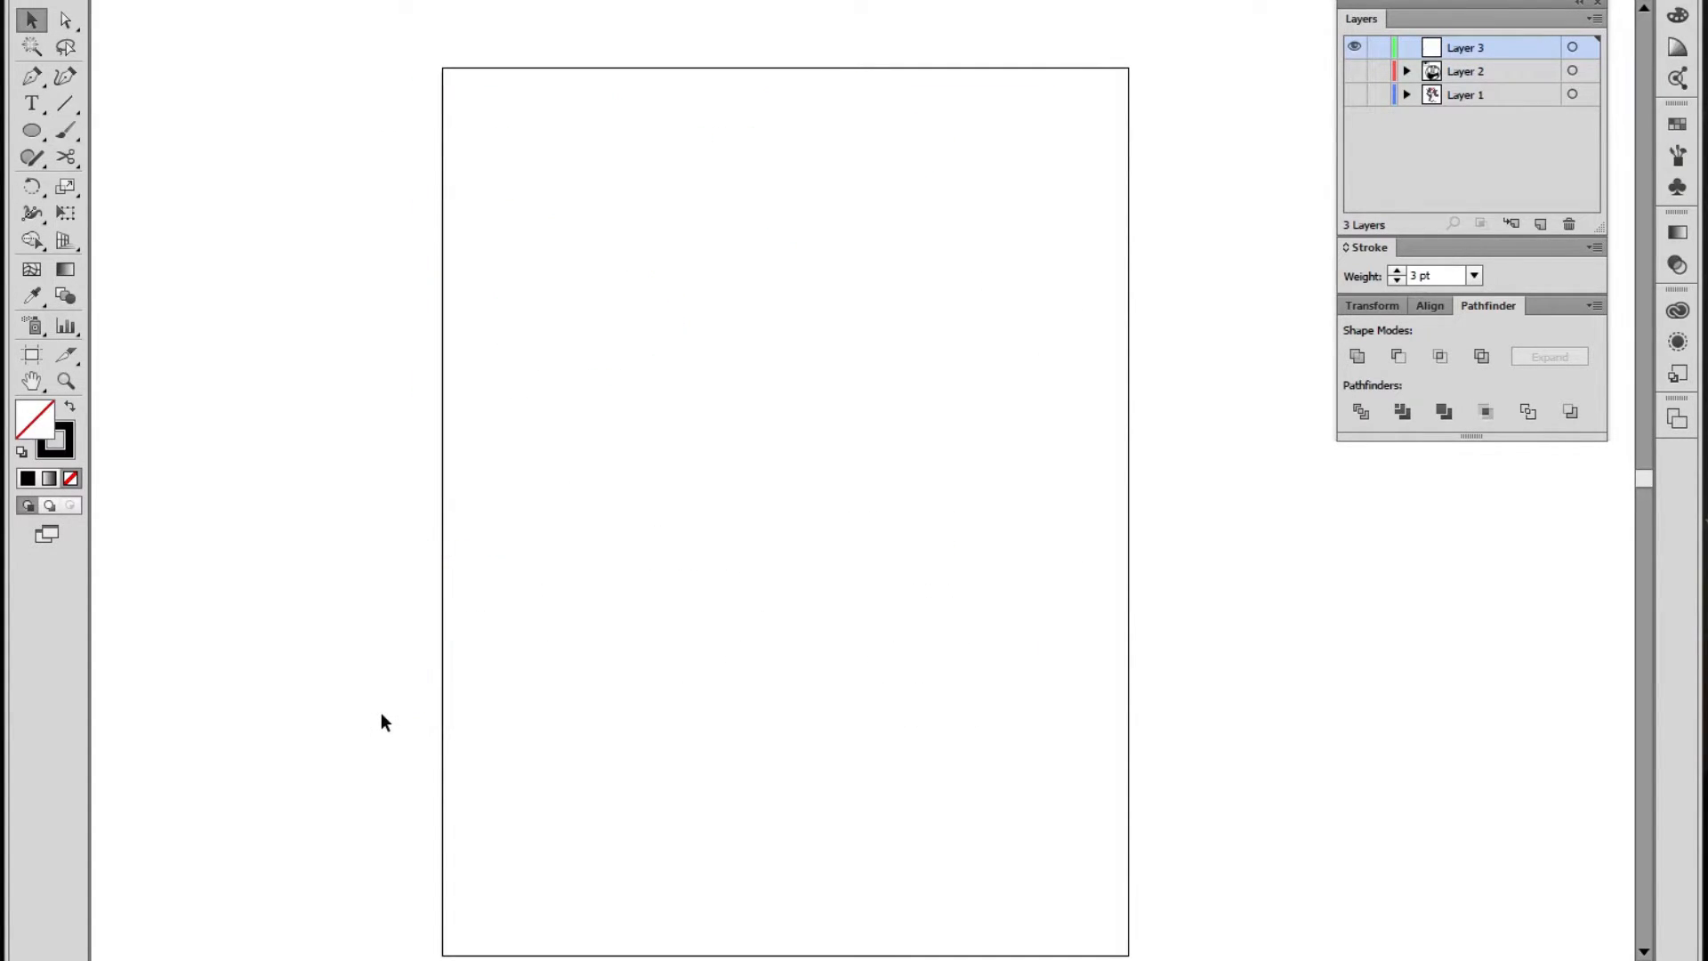
click(1353, 94)
click(1354, 48)
Delete Layer 2 together with its artwork
click(1517, 77)
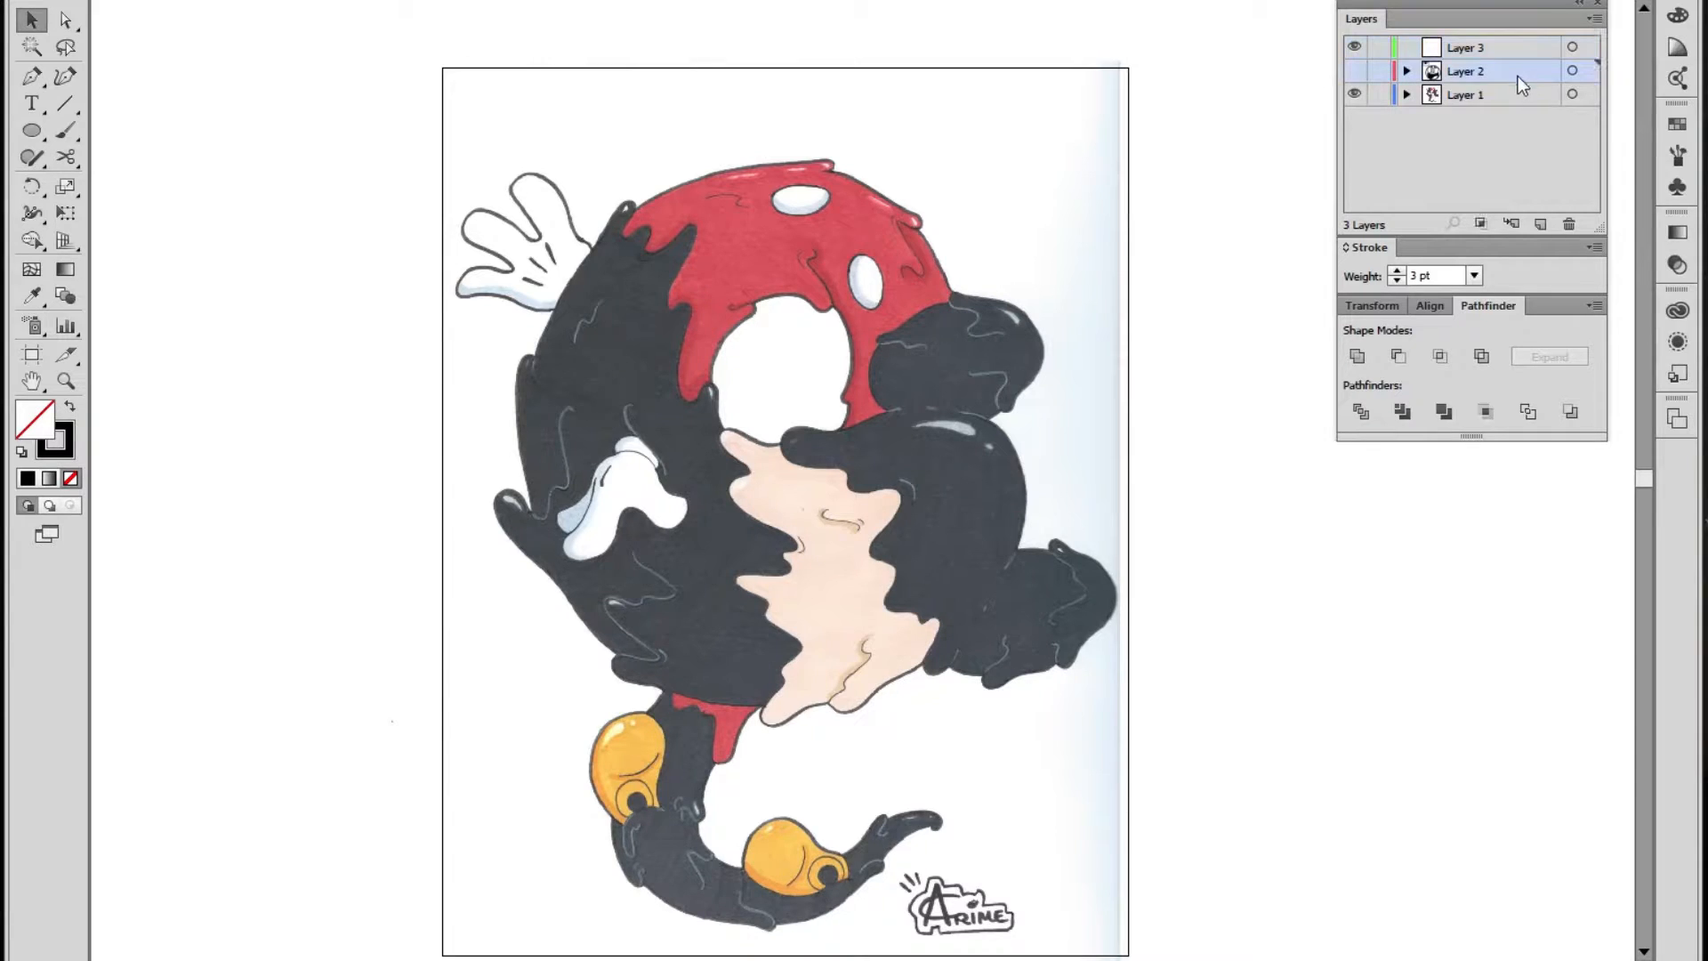
click(1564, 226)
click(952, 482)
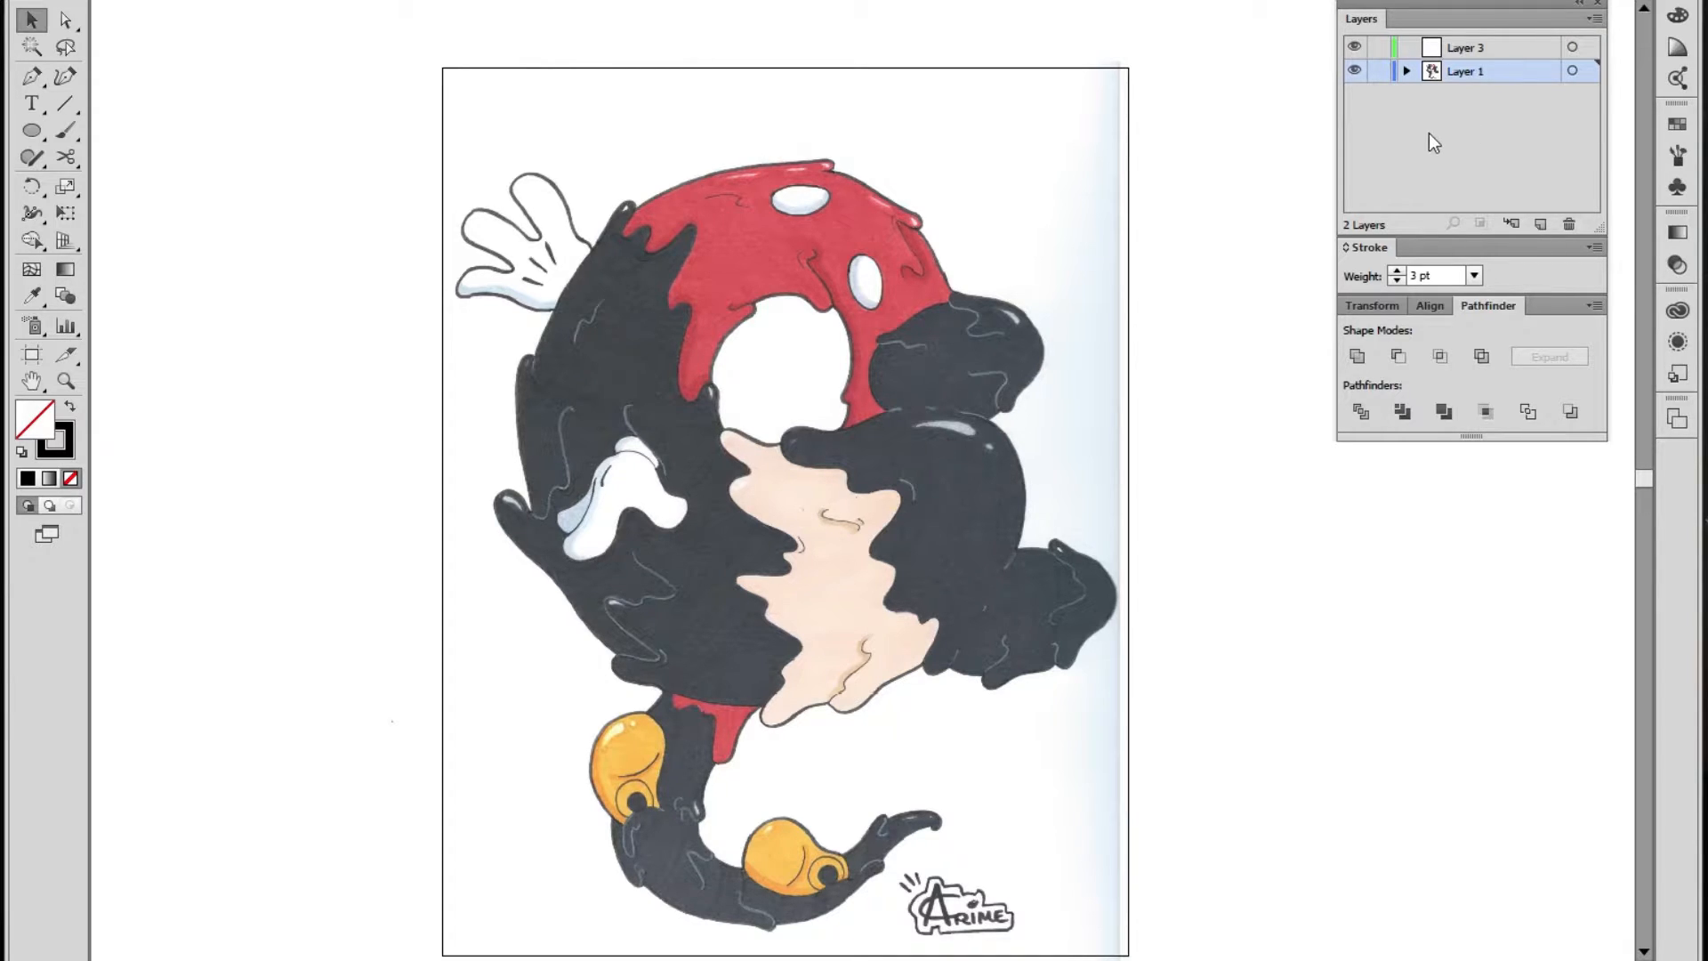
Turn Layer 1 into a template layer with its images dimmed to 35%
double_click(1503, 71)
click(1540, 662)
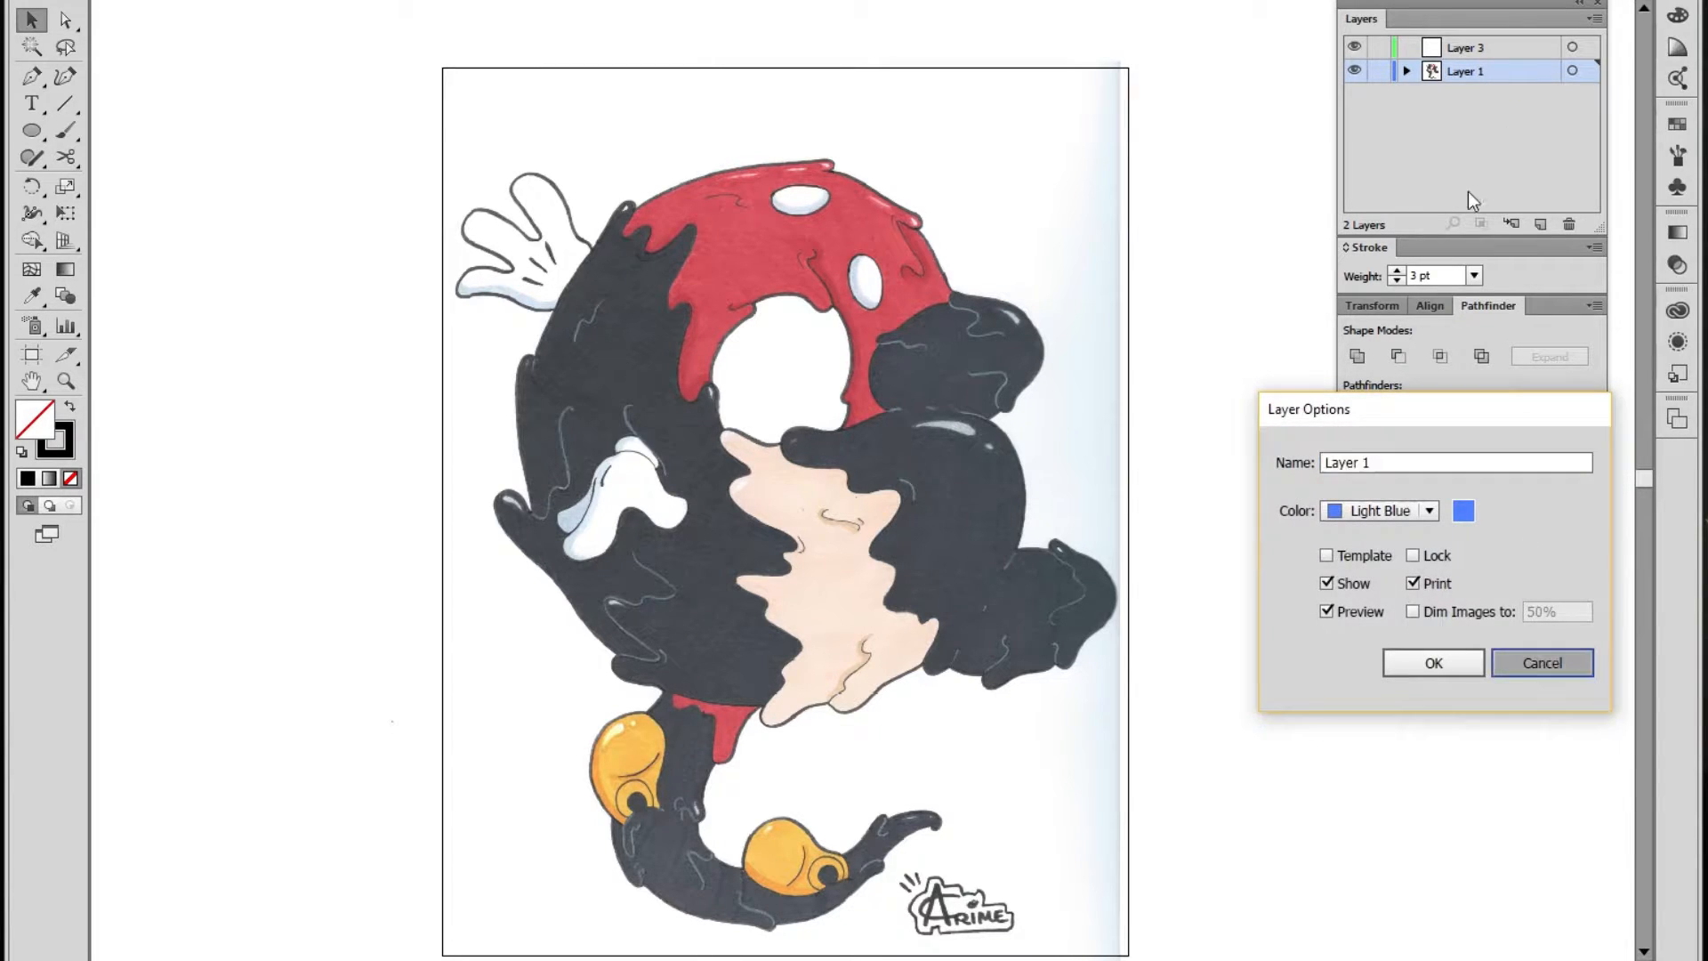
double_click(1497, 72)
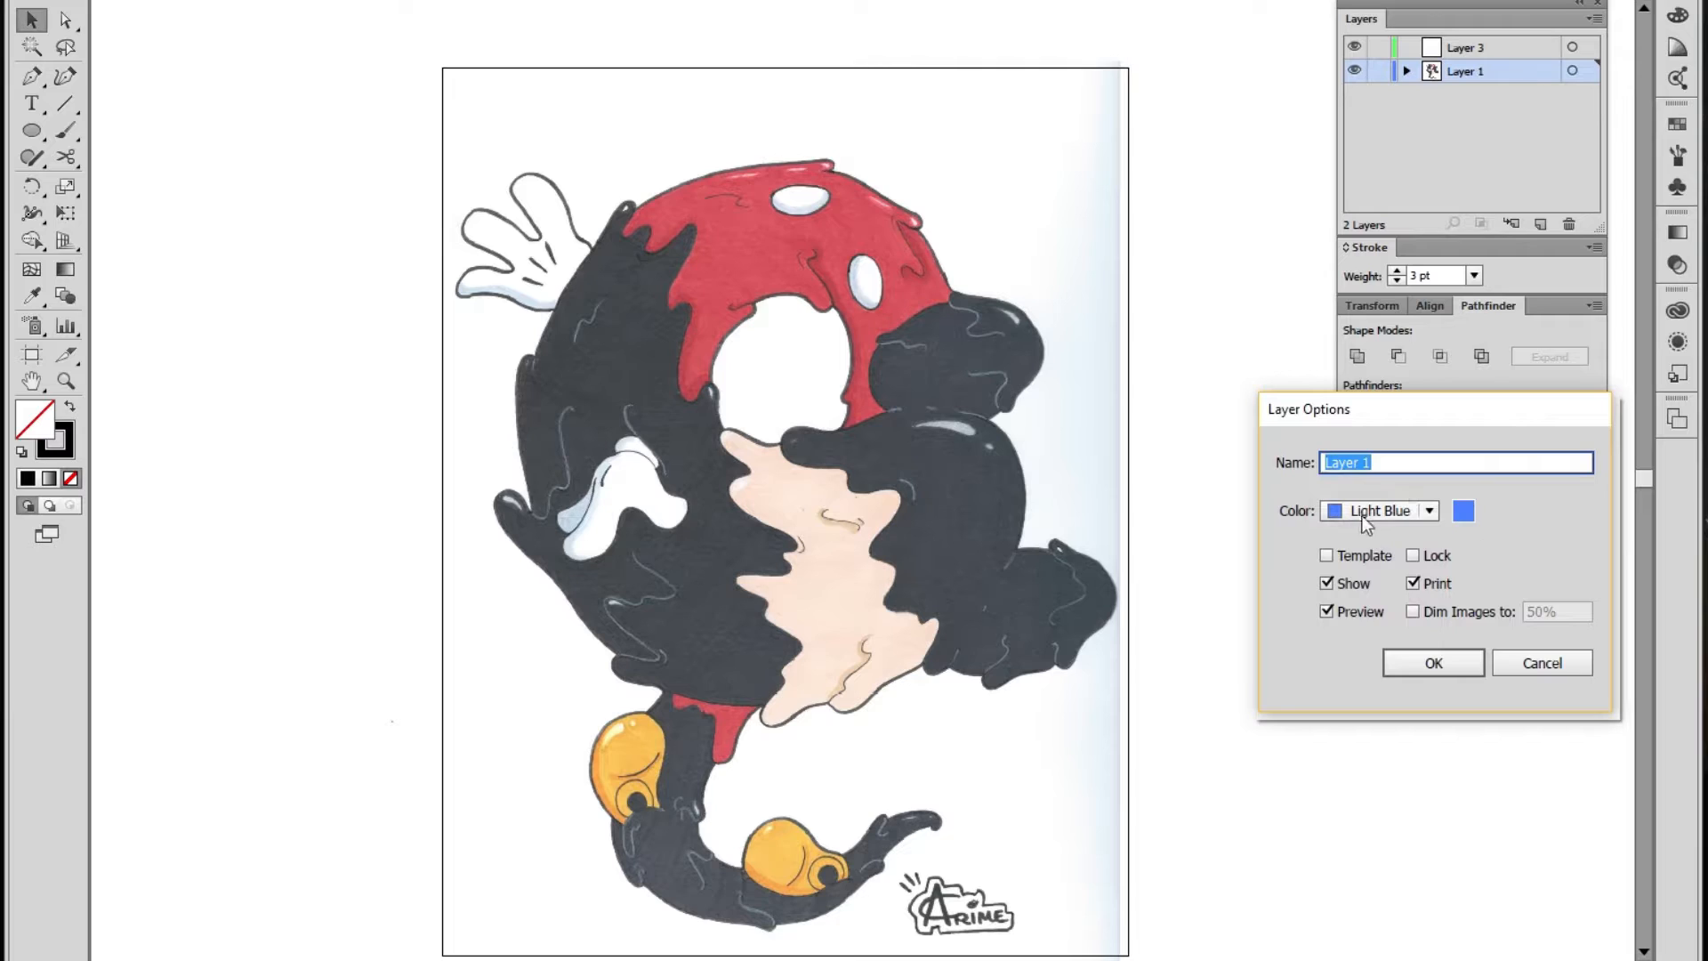
click(1327, 555)
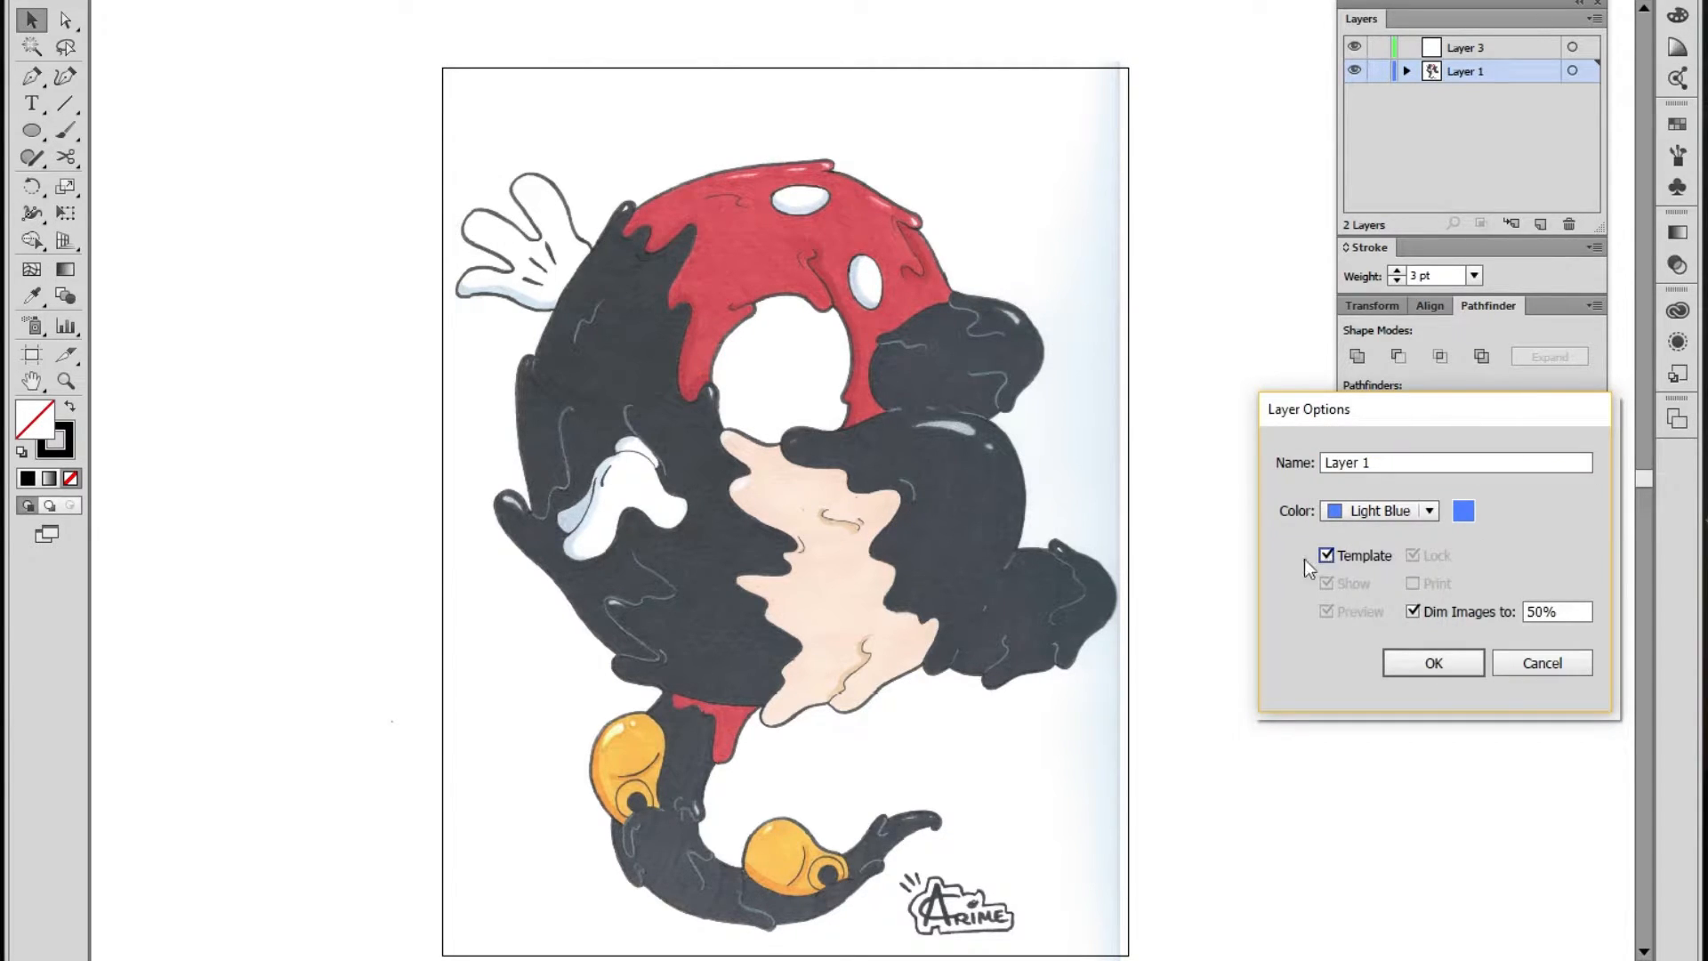
click(1570, 612)
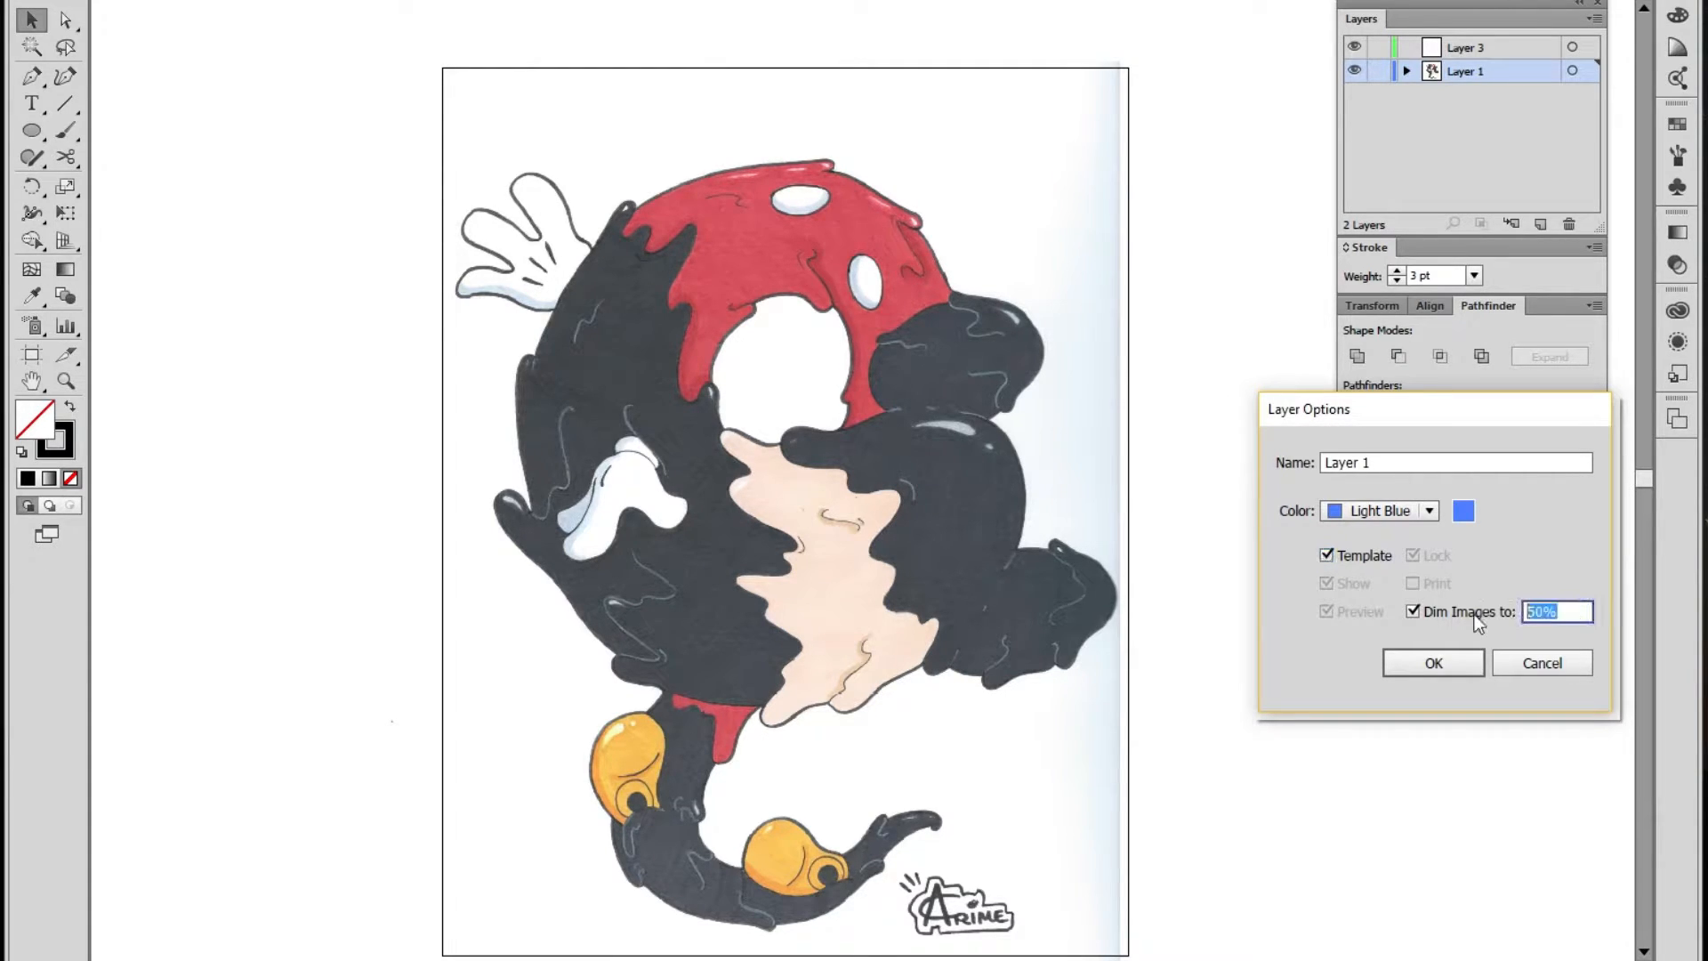
text(35)
click(1453, 669)
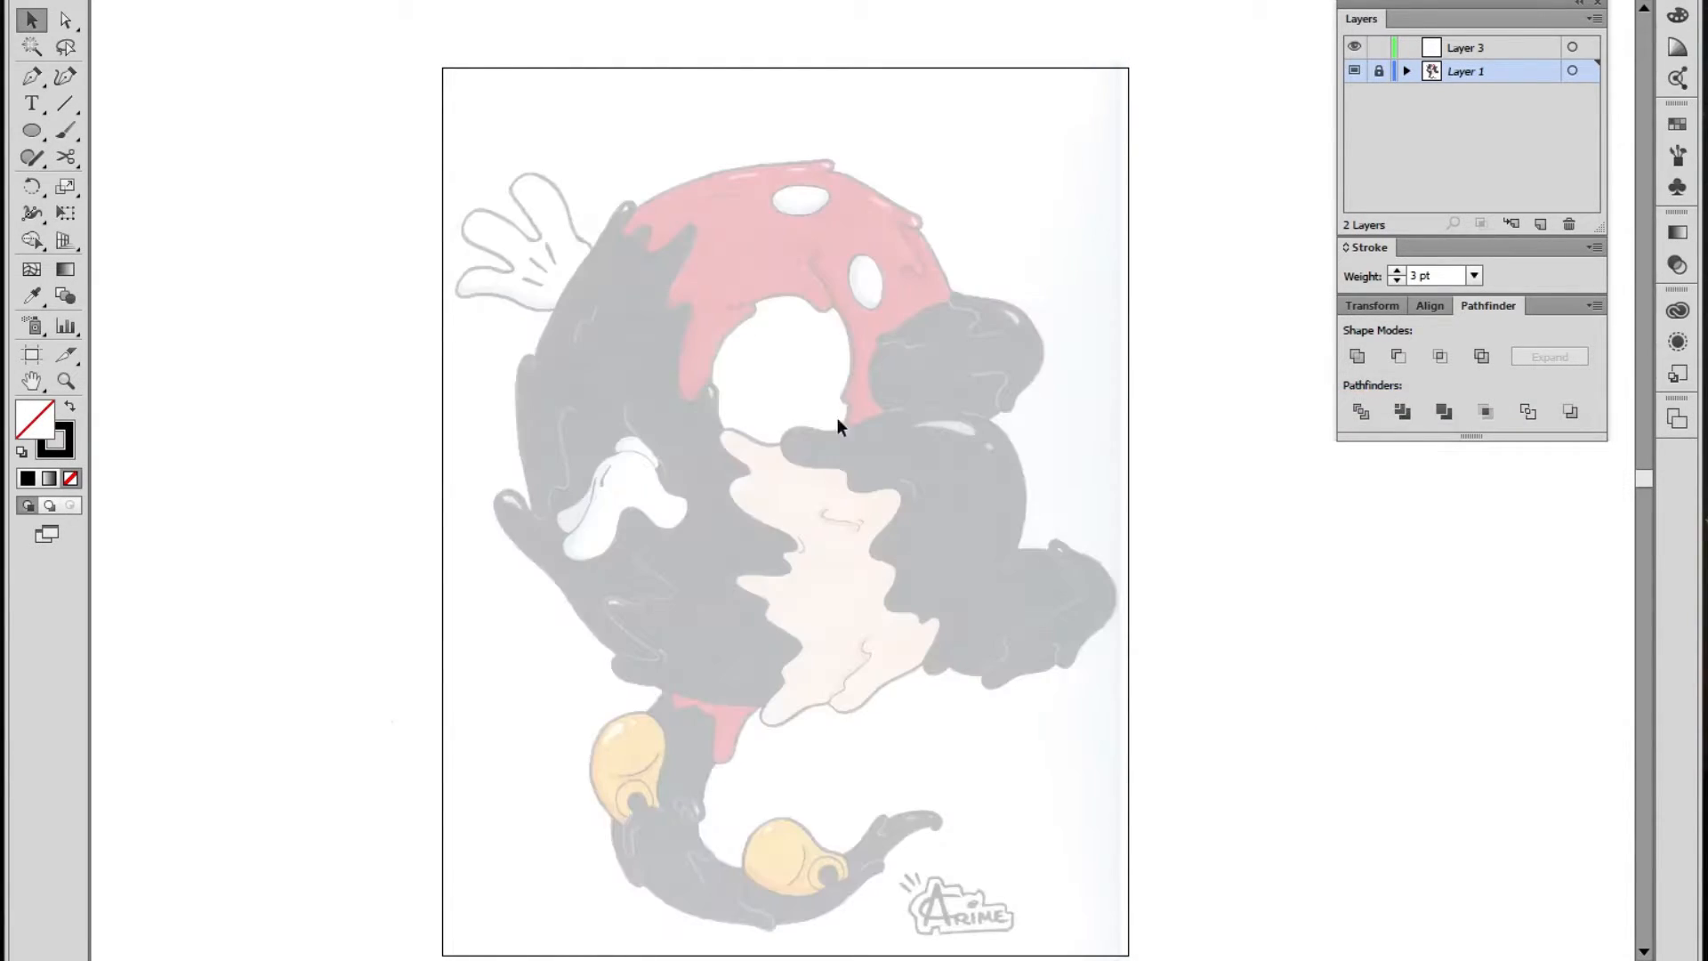
Change Layer 1's image dimming to 45% after checking the drawing up close
key(z)
click(870, 503)
click(869, 495)
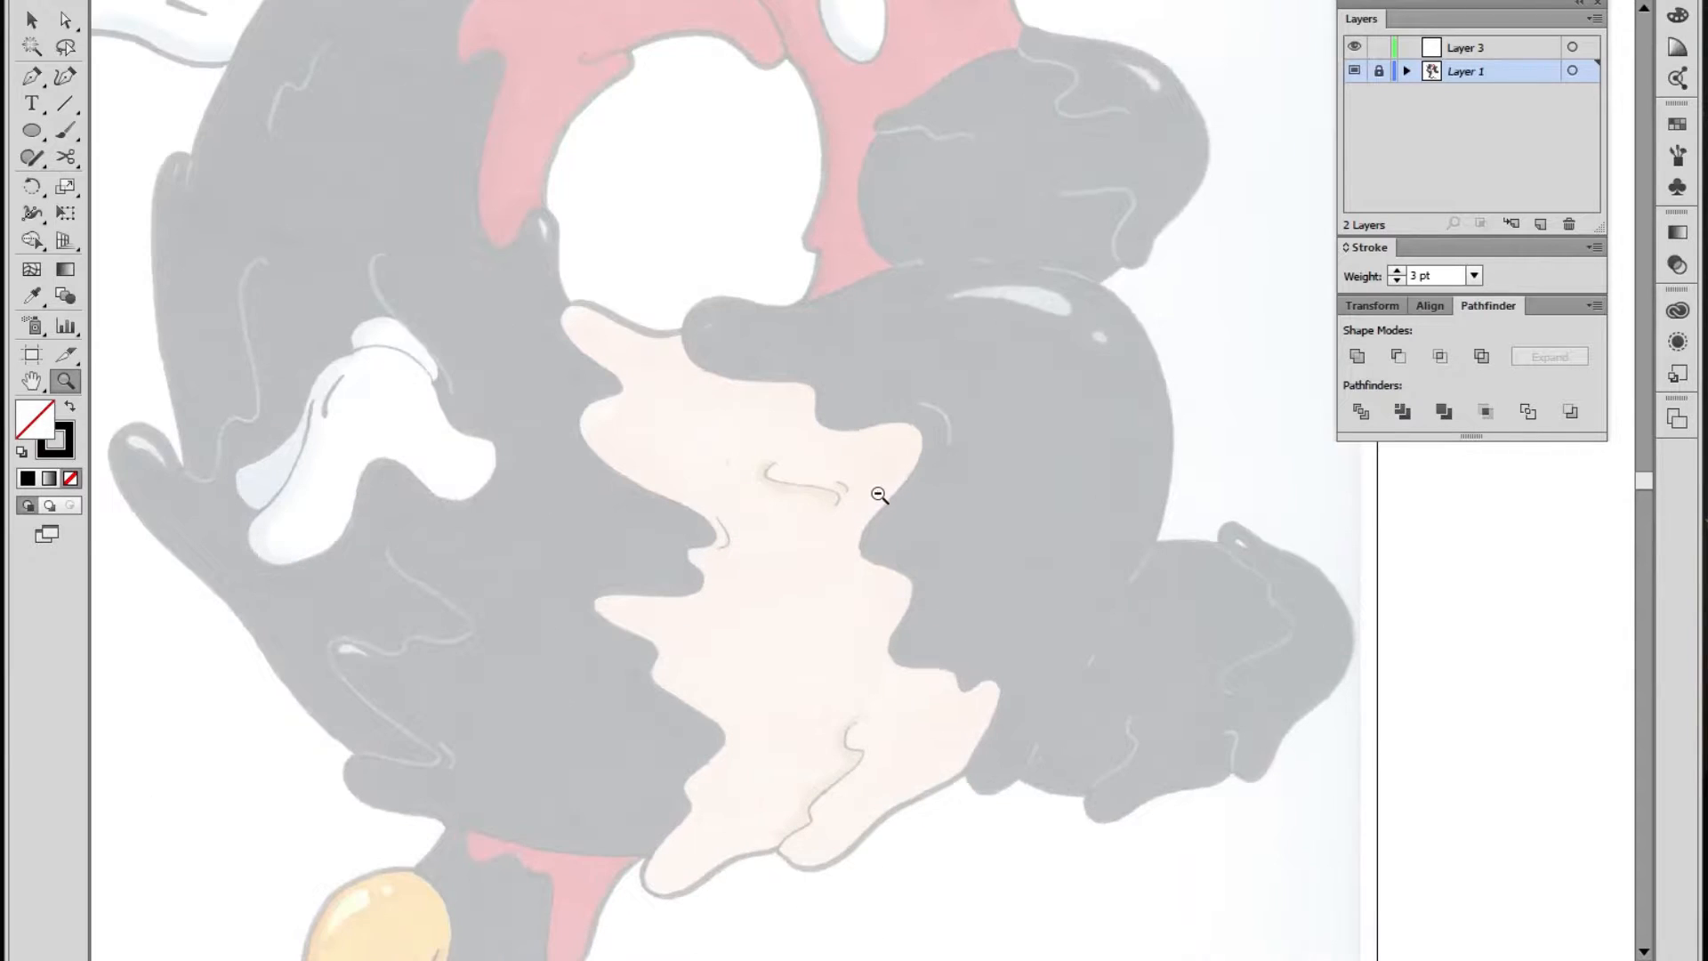
alt+click(877, 495)
double_click(1519, 78)
drag(1563, 612, 1382, 622)
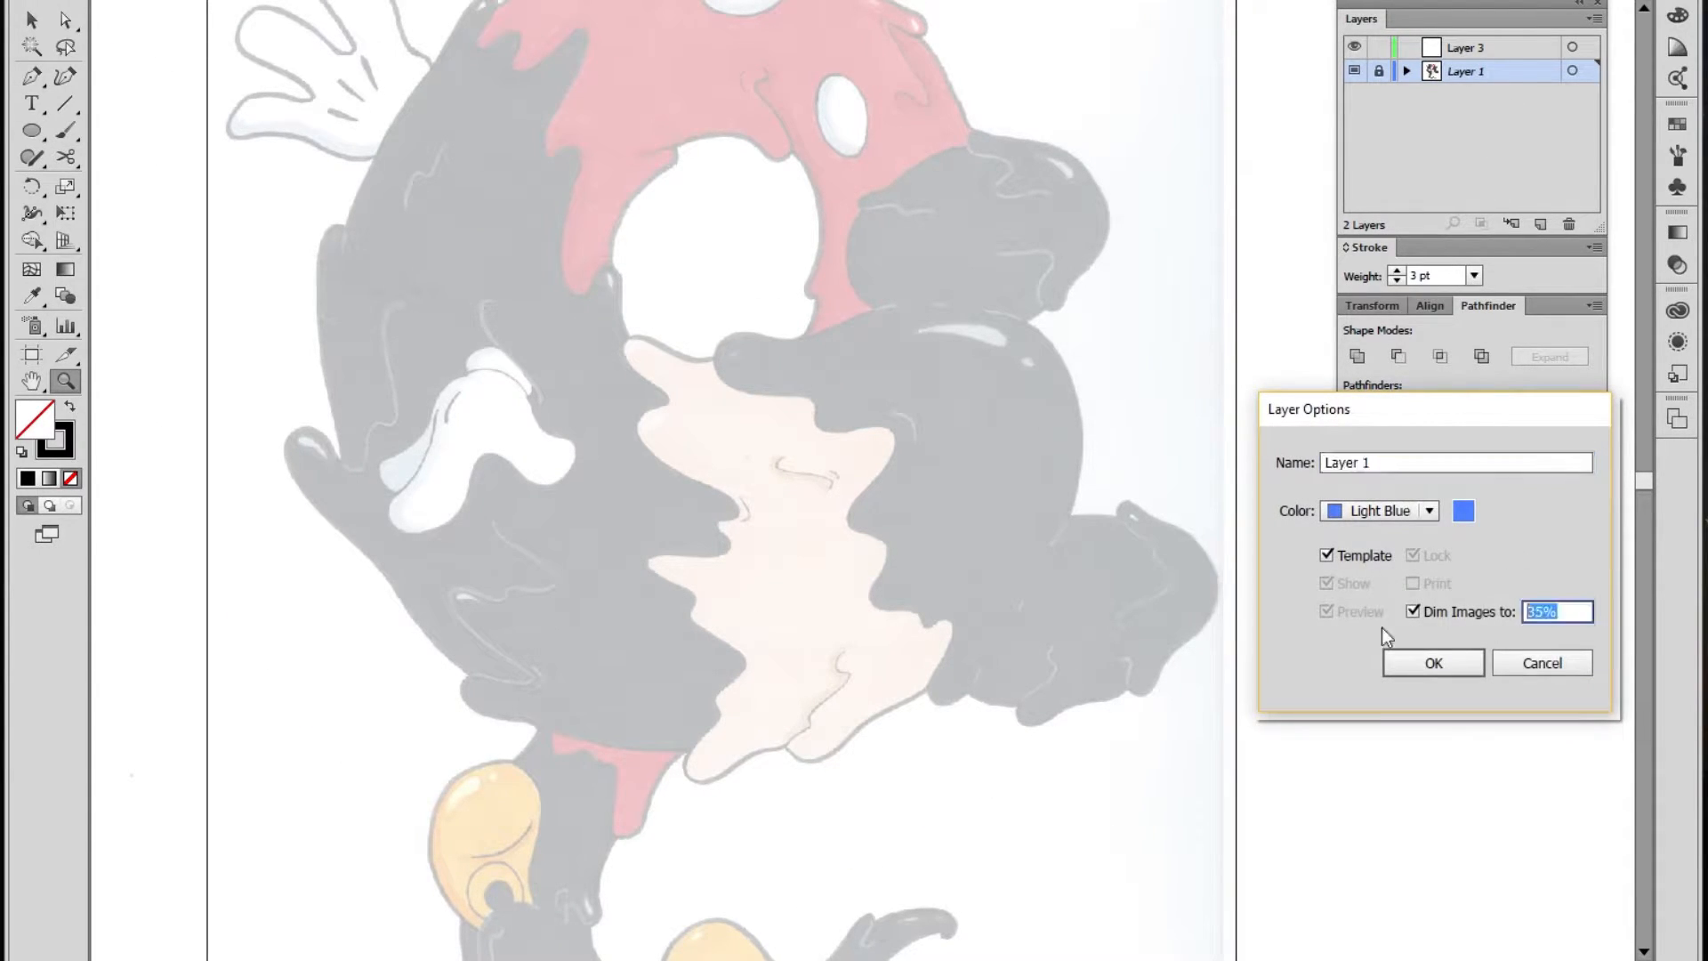
text(45)
key(Return)
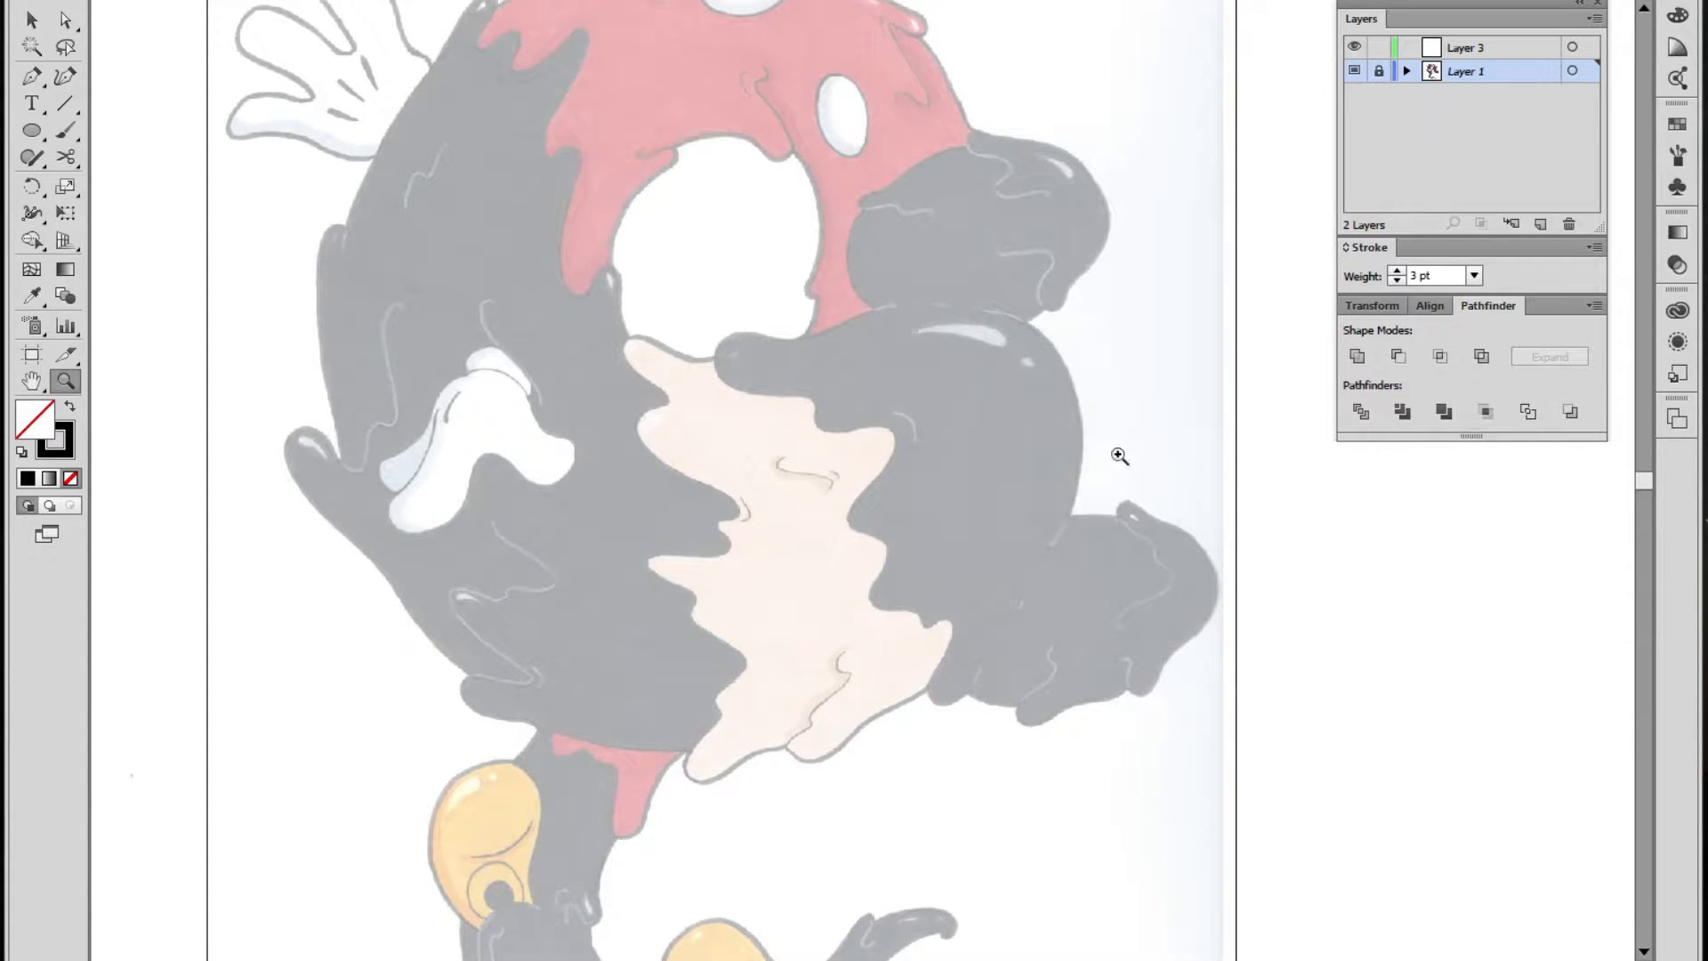
Look over the dimmed template drawing from the red upper part down to the feet and signature
drag(939, 477, 977, 528)
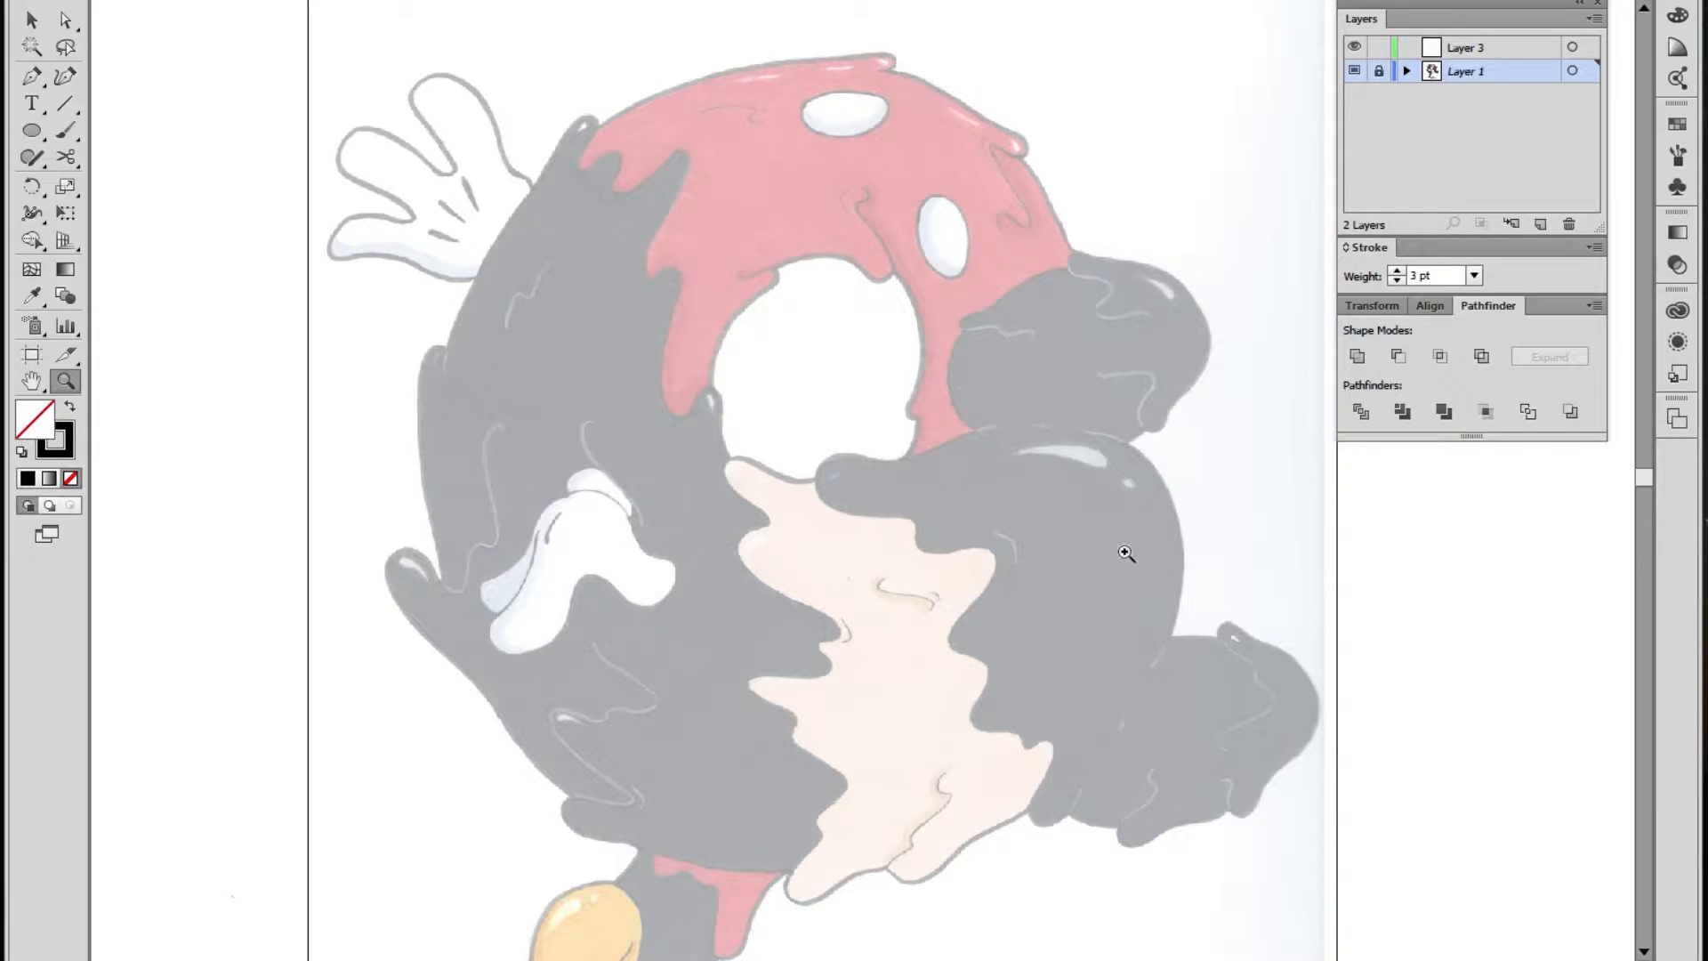
drag(1133, 598, 1085, 384)
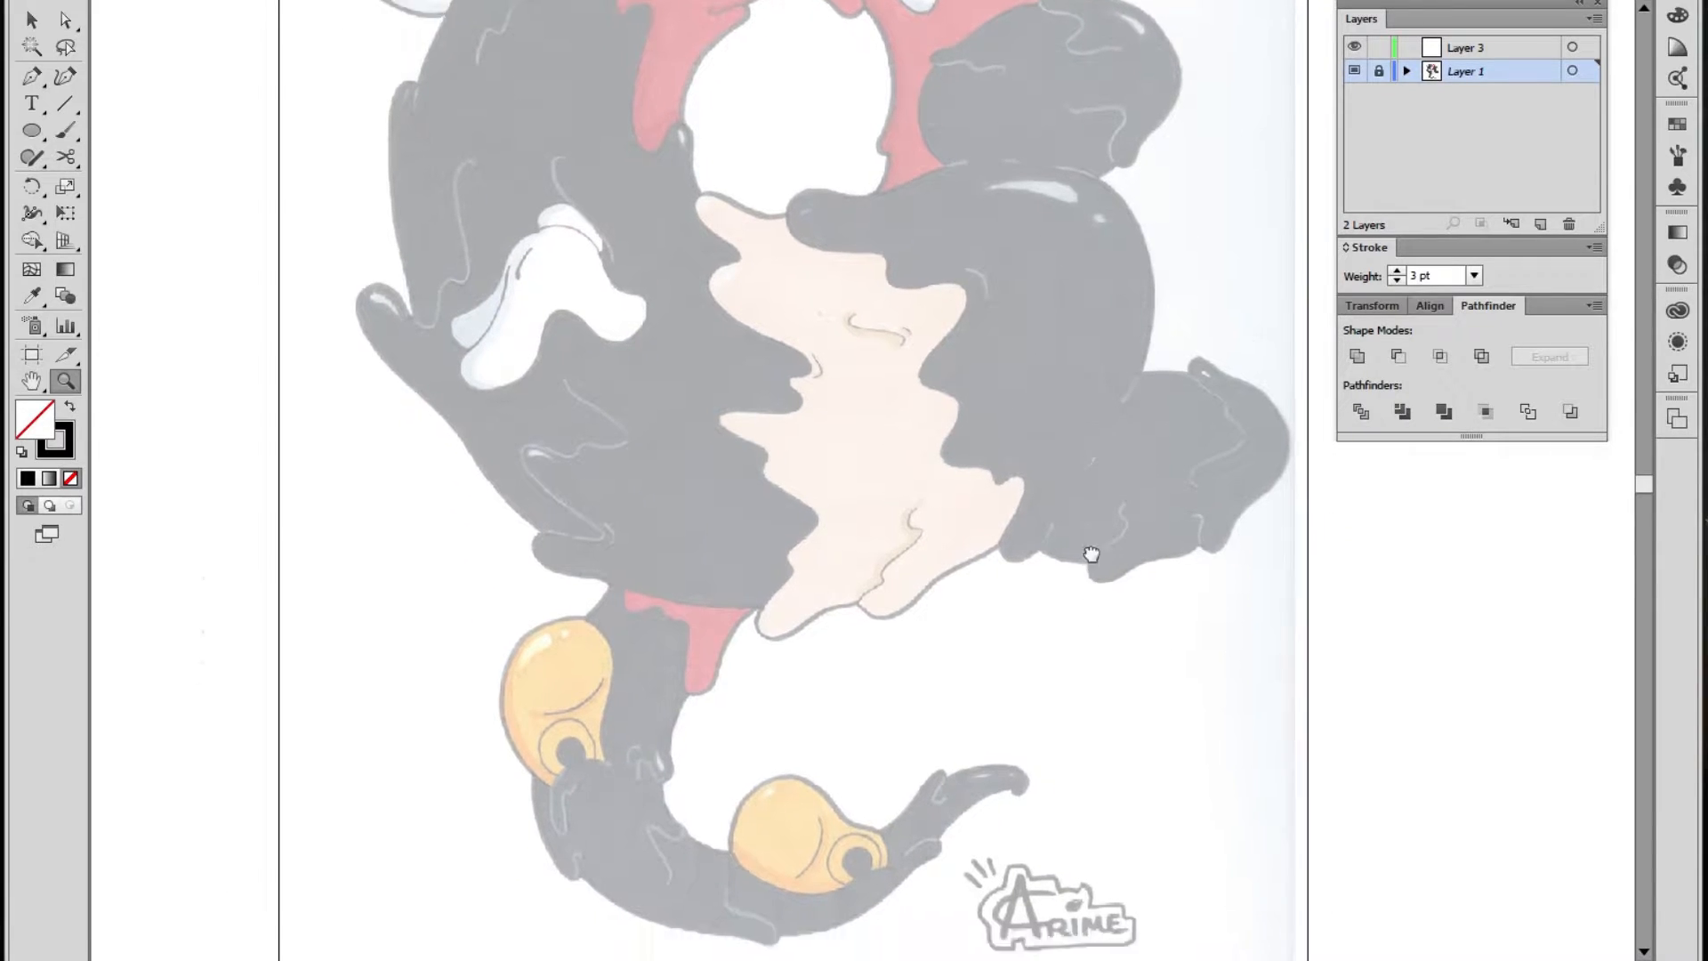
drag(1067, 444, 1059, 622)
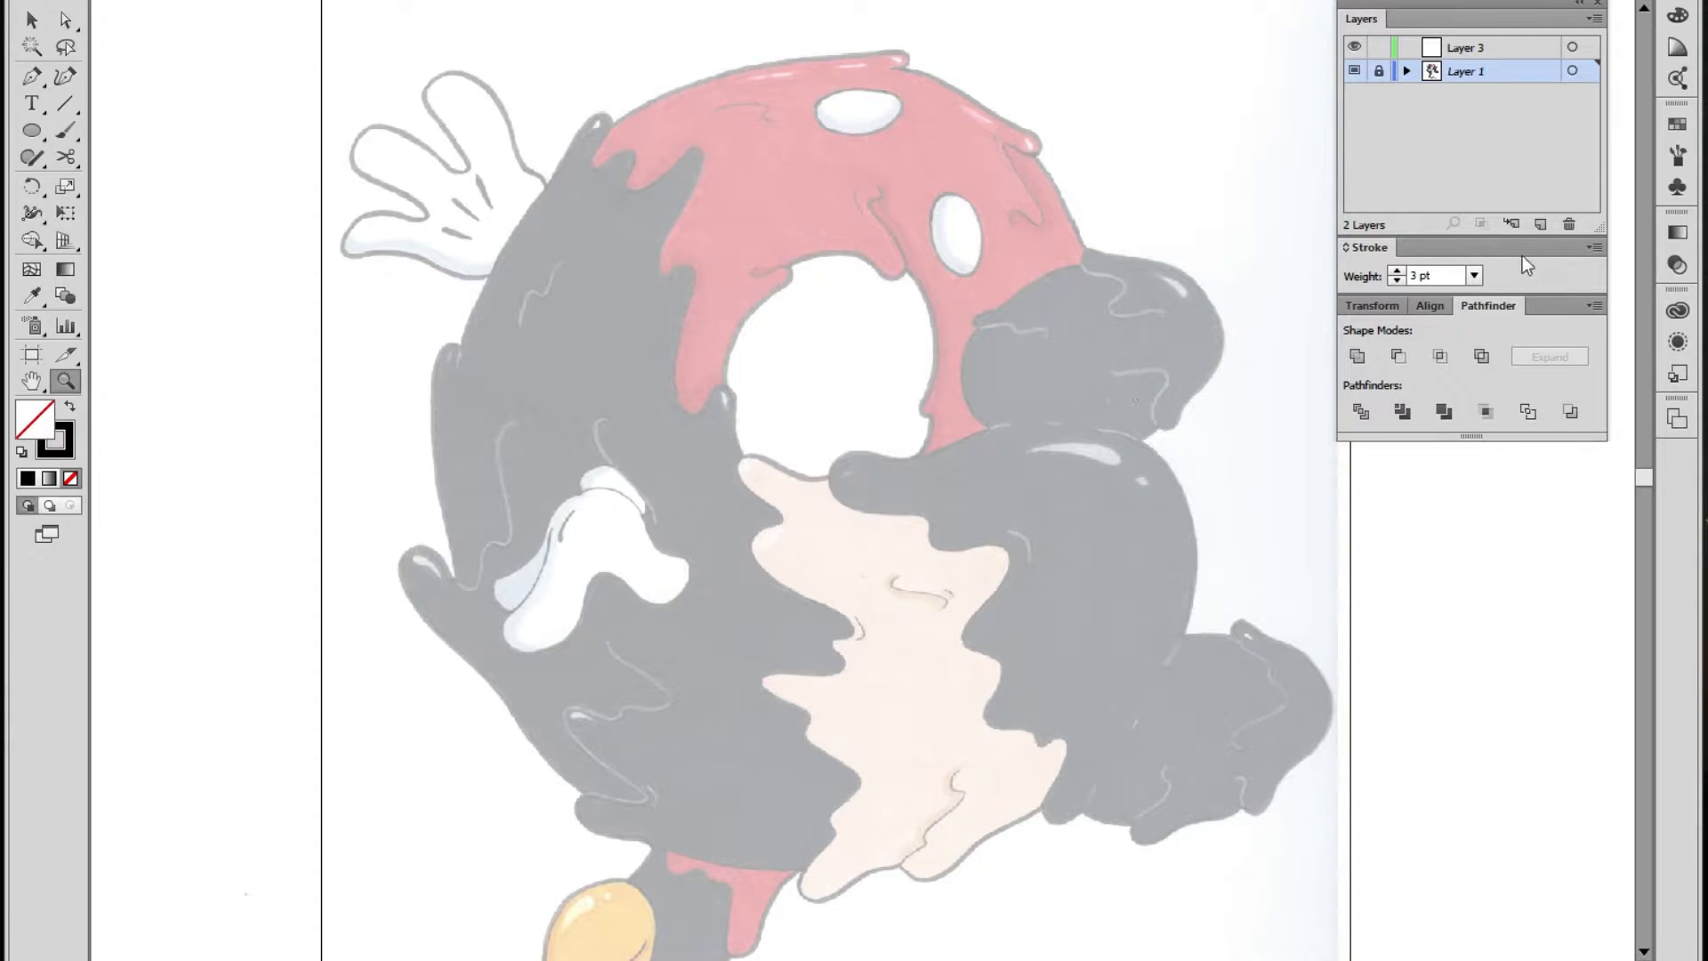
alt+click(816, 509)
alt+click(815, 509)
click(870, 495)
click(872, 492)
drag(996, 409, 879, 559)
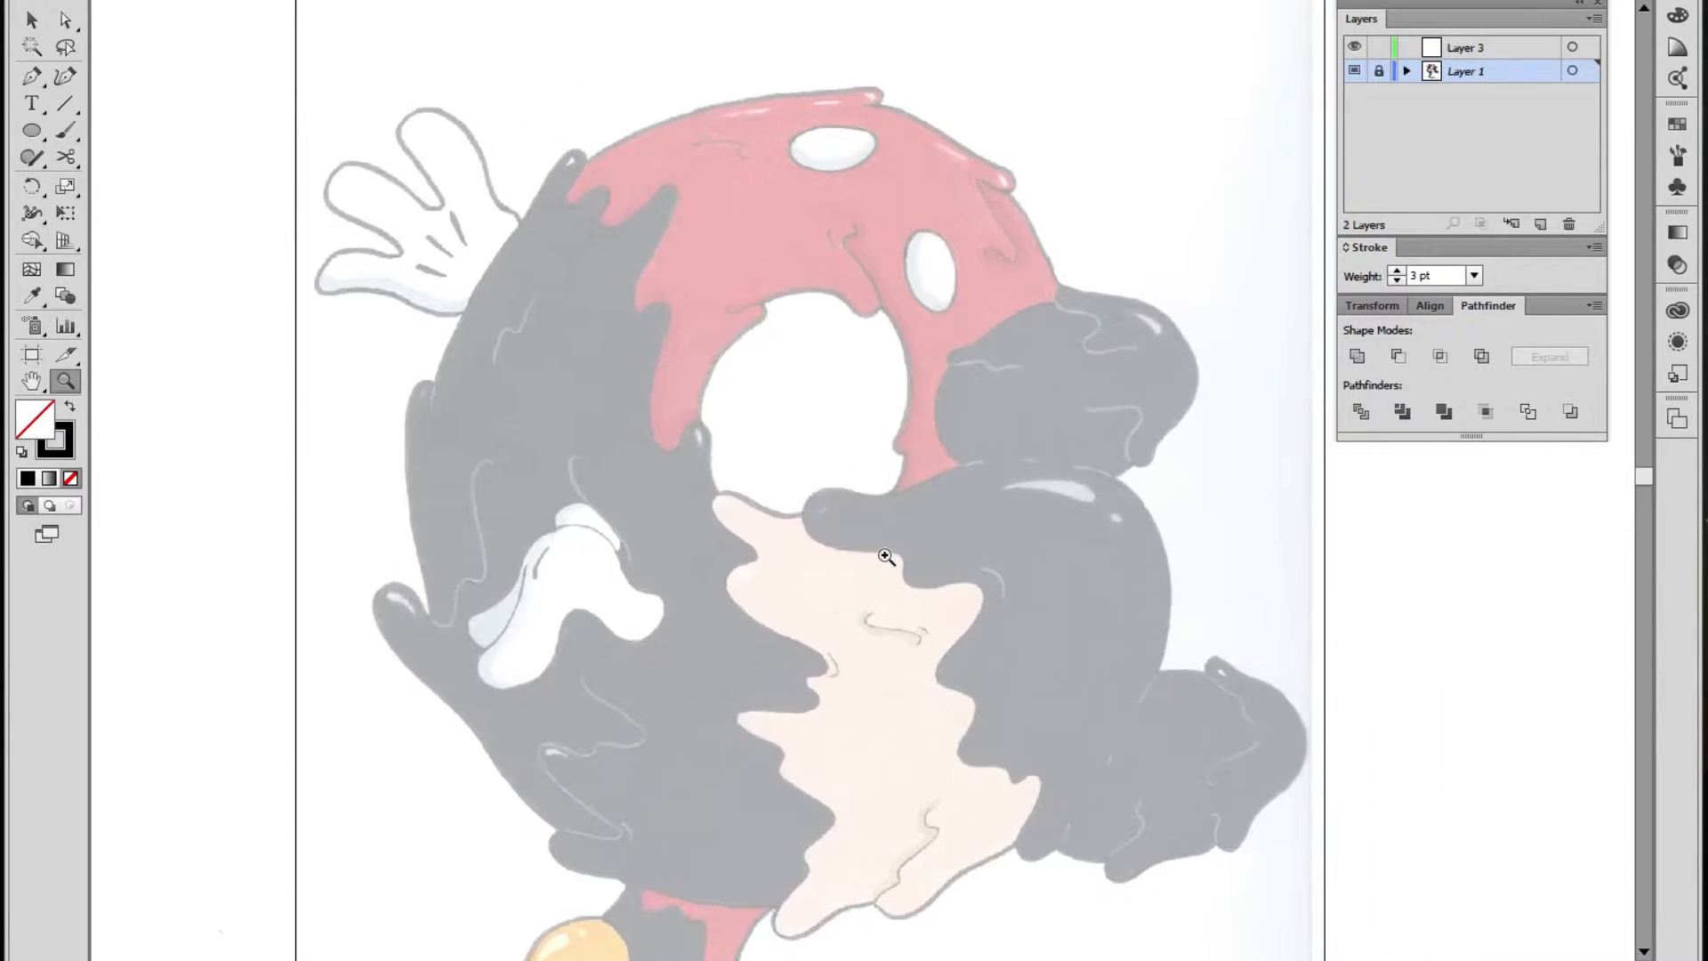
On Layer 3, trace the red area's right outer edge down to the black blob with the Pen tool, and set its stroke to 2 pt
click(882, 415)
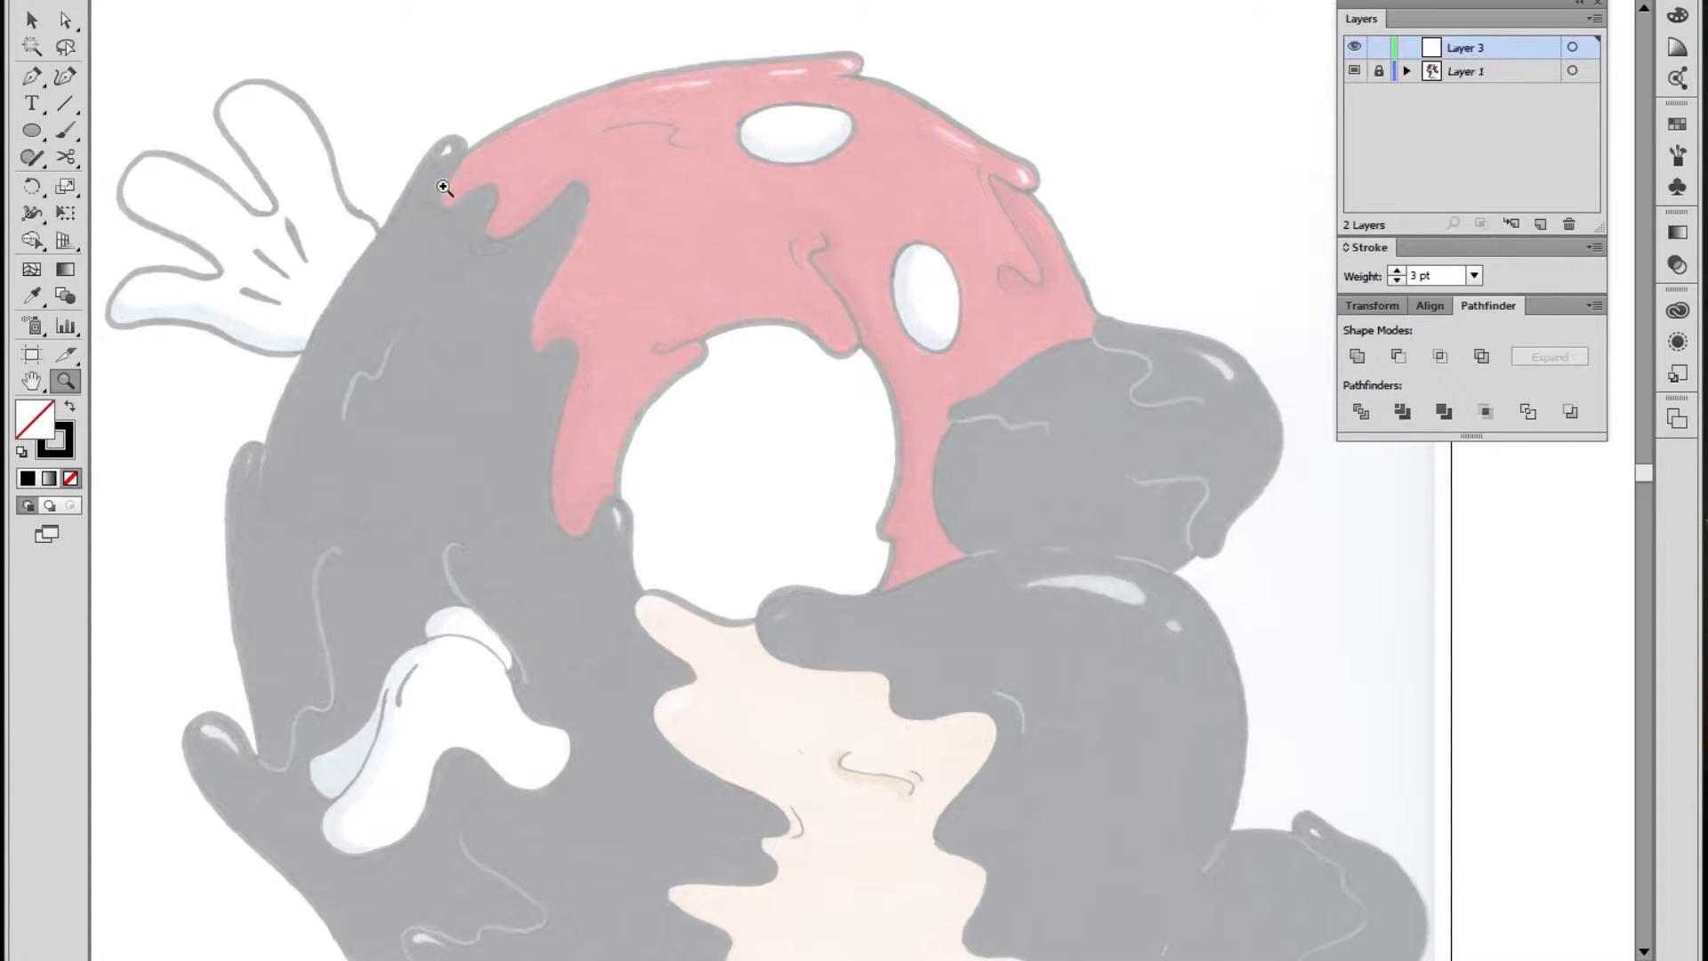
click(41, 80)
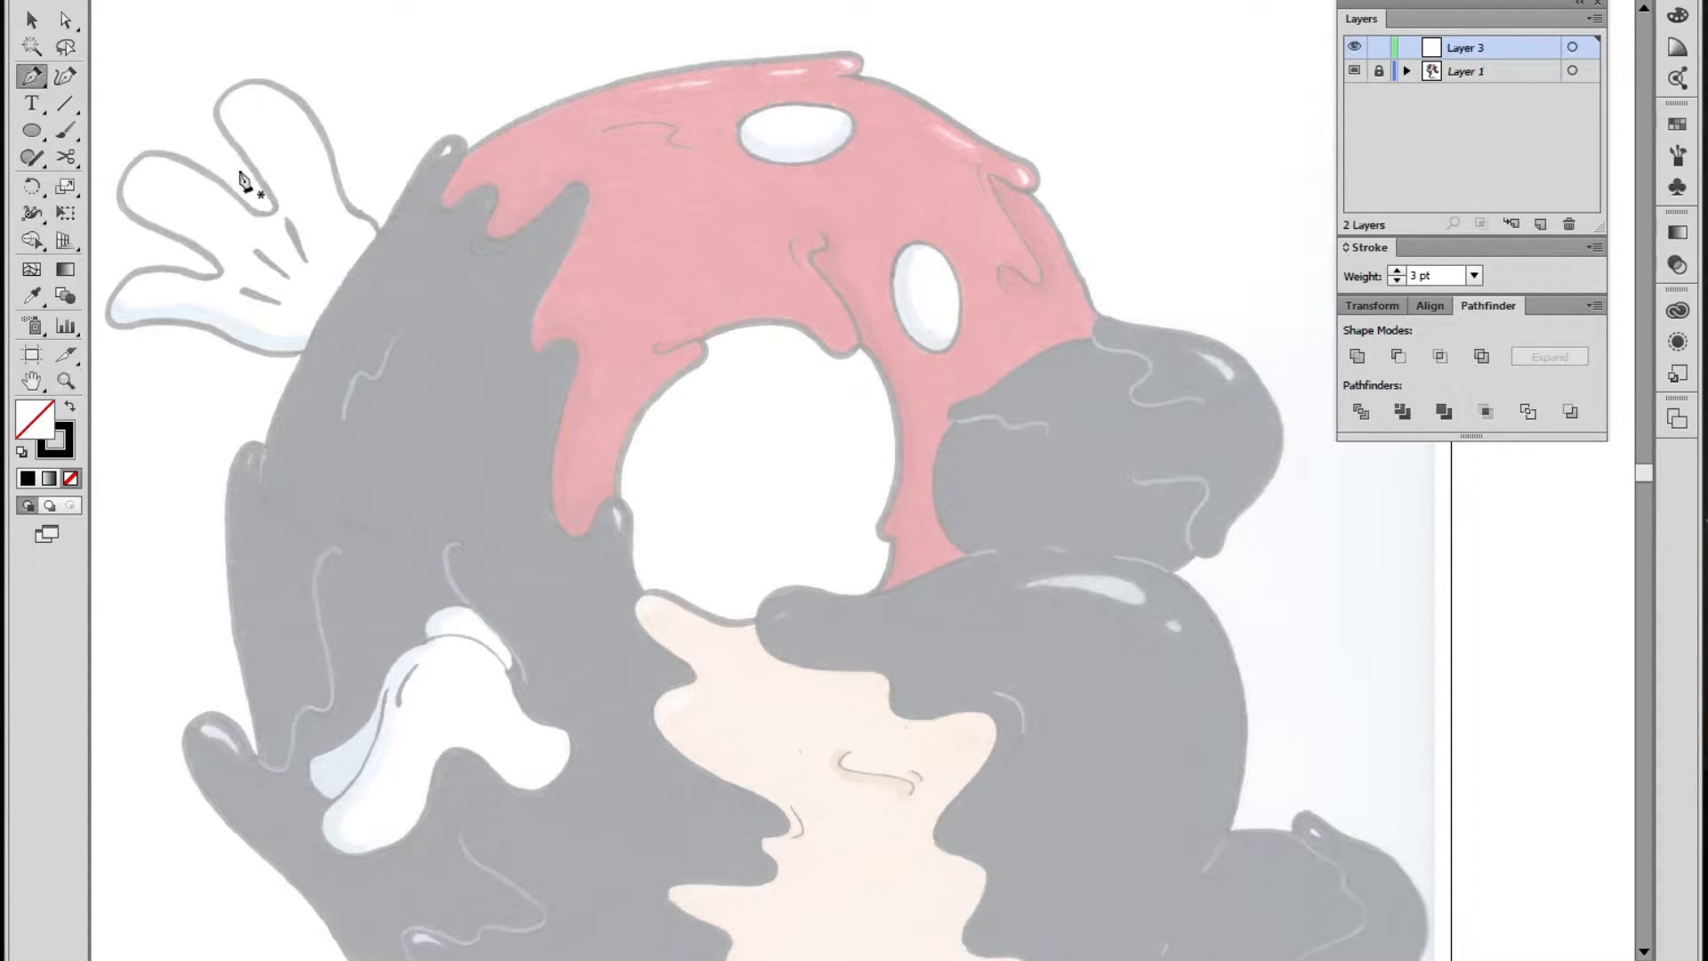
scroll(633, 467, down, 3)
drag(873, 514, 587, 556)
drag(748, 552, 920, 779)
drag(818, 424, 724, 370)
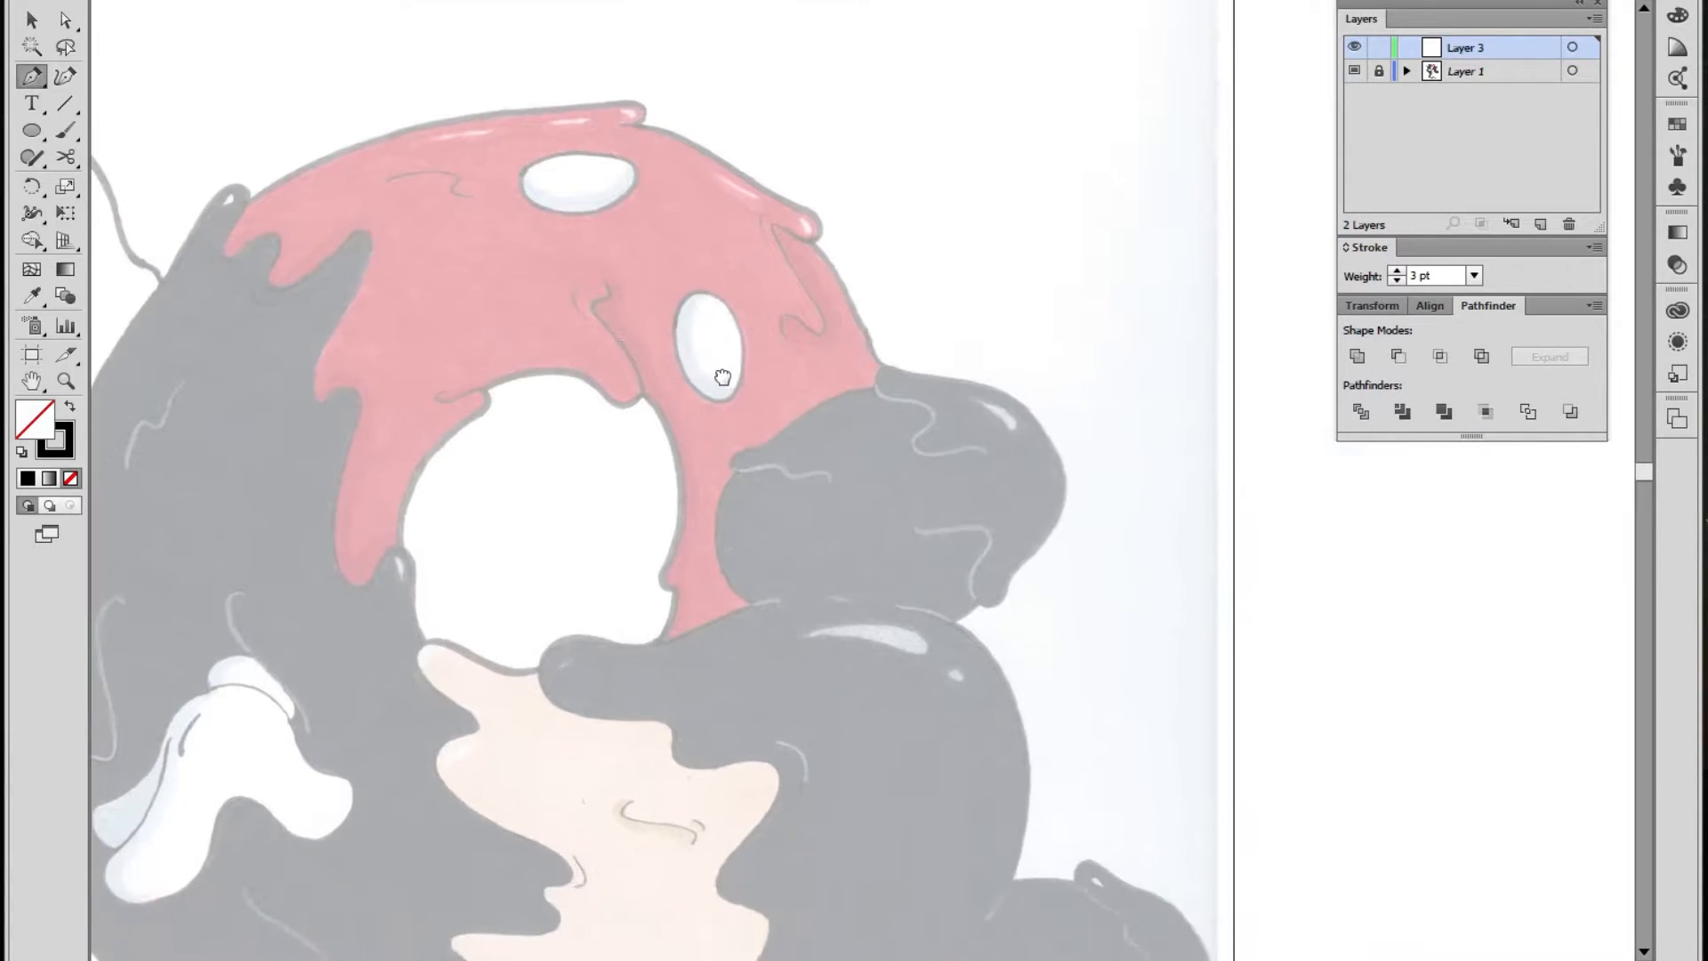
key(z)
click(861, 374)
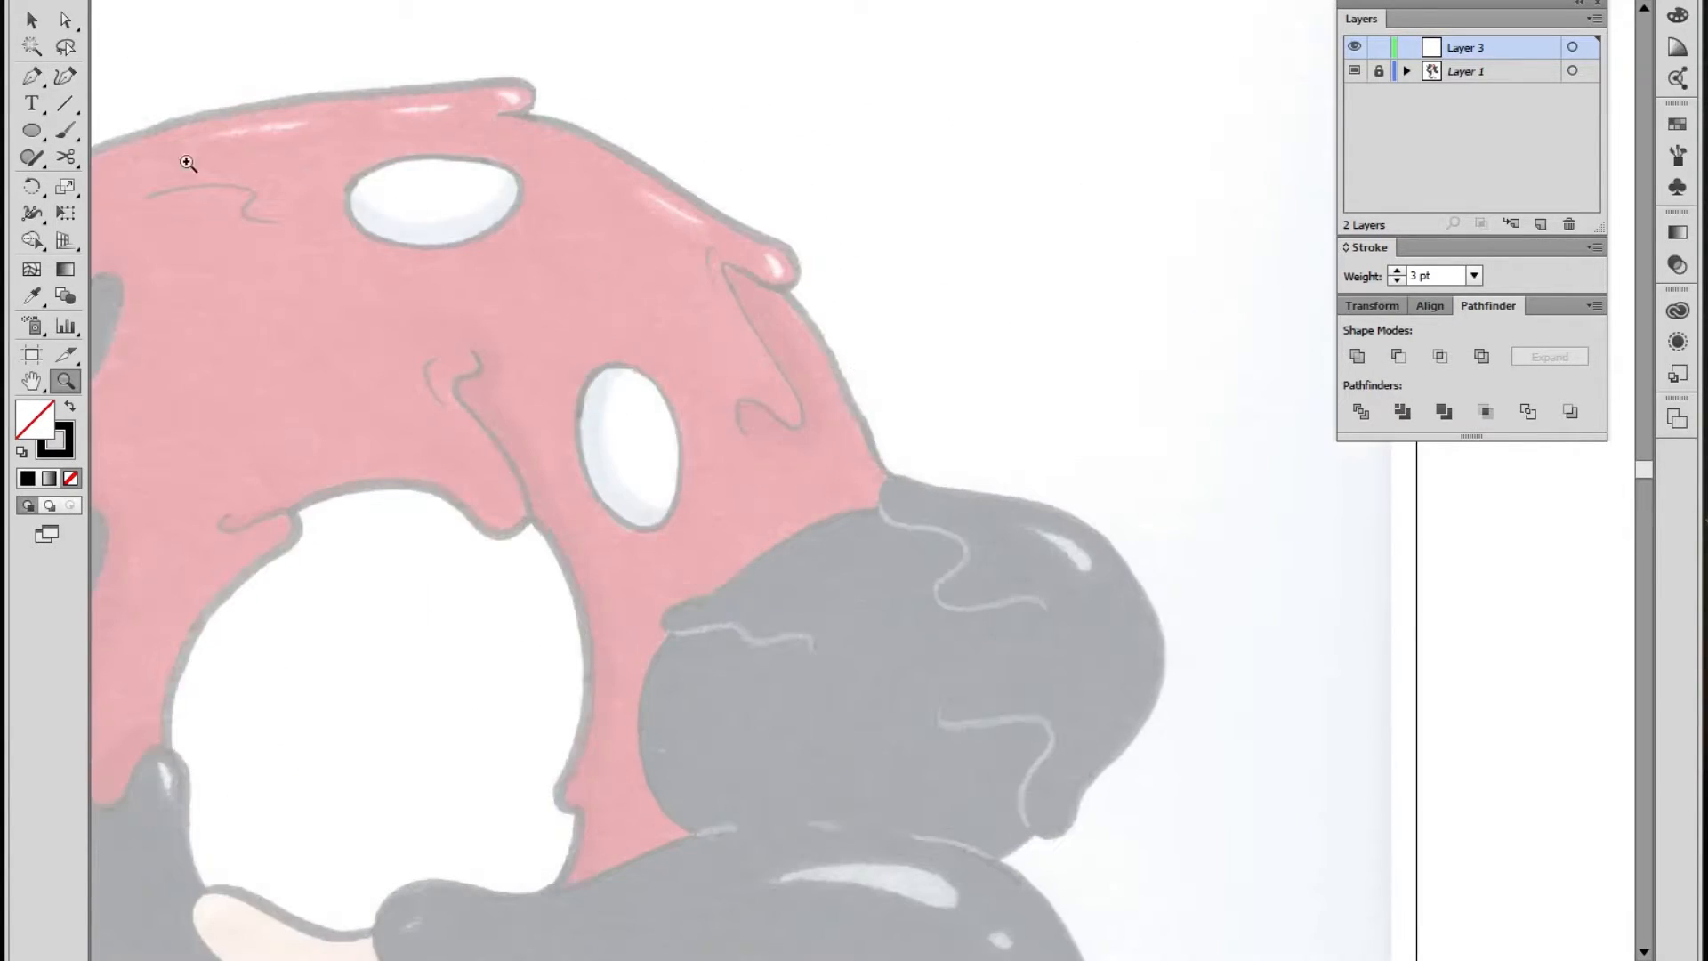
click(32, 76)
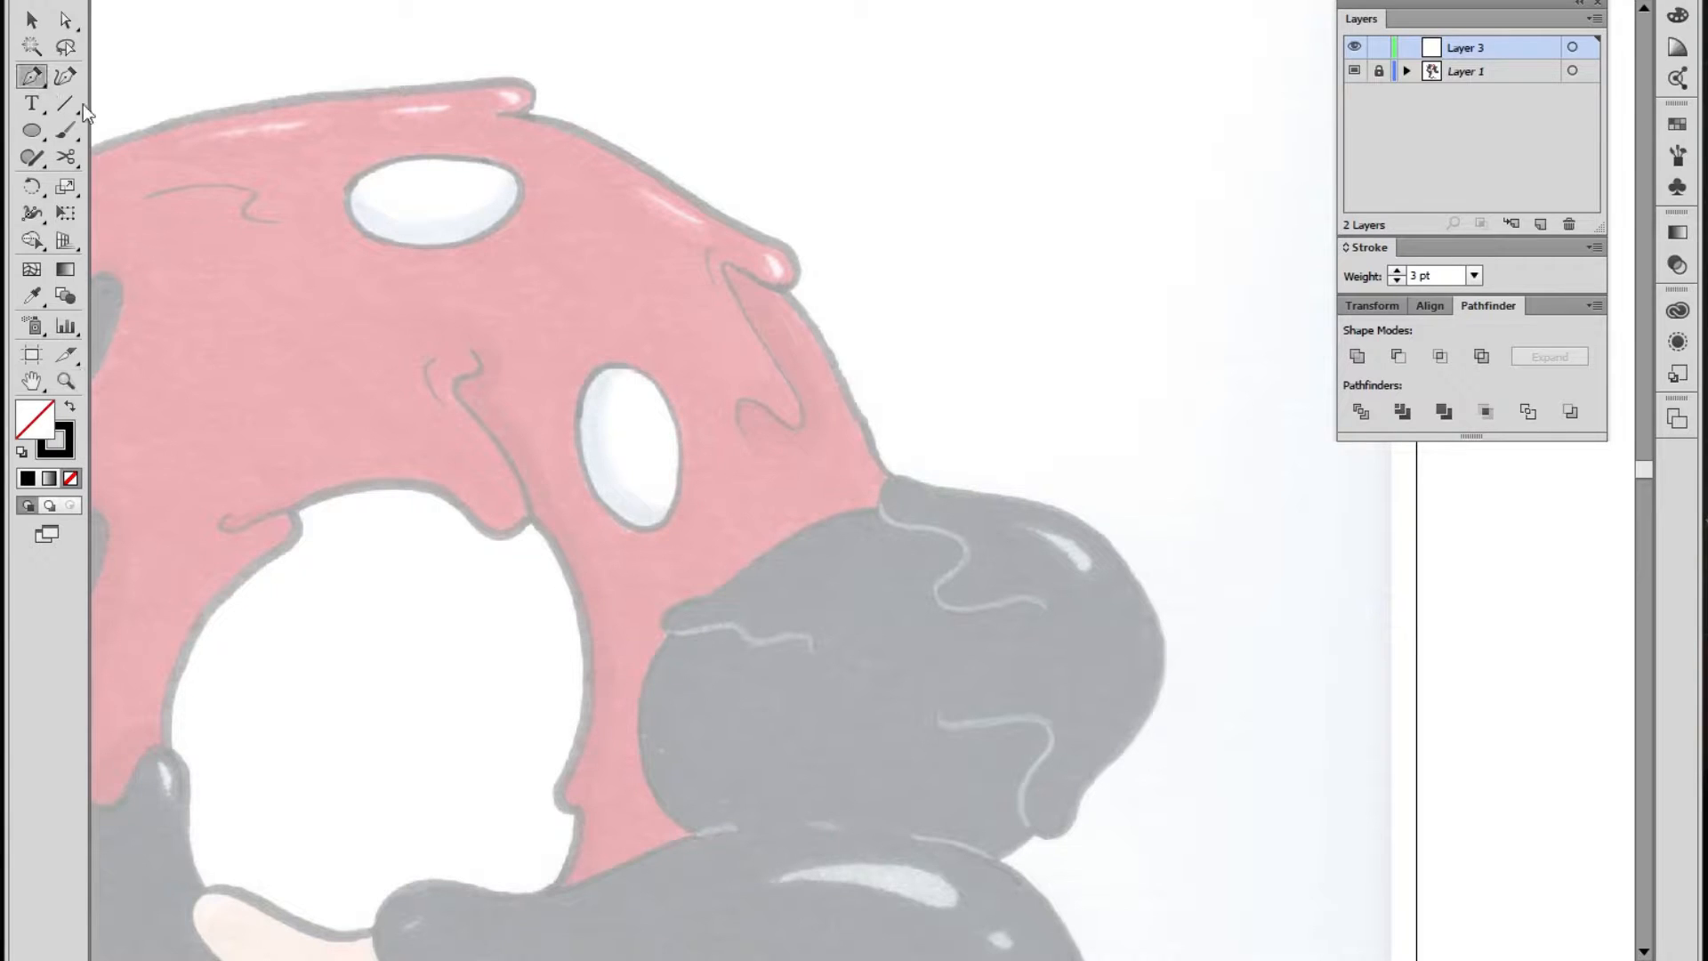
click(784, 292)
click(872, 441)
click(891, 478)
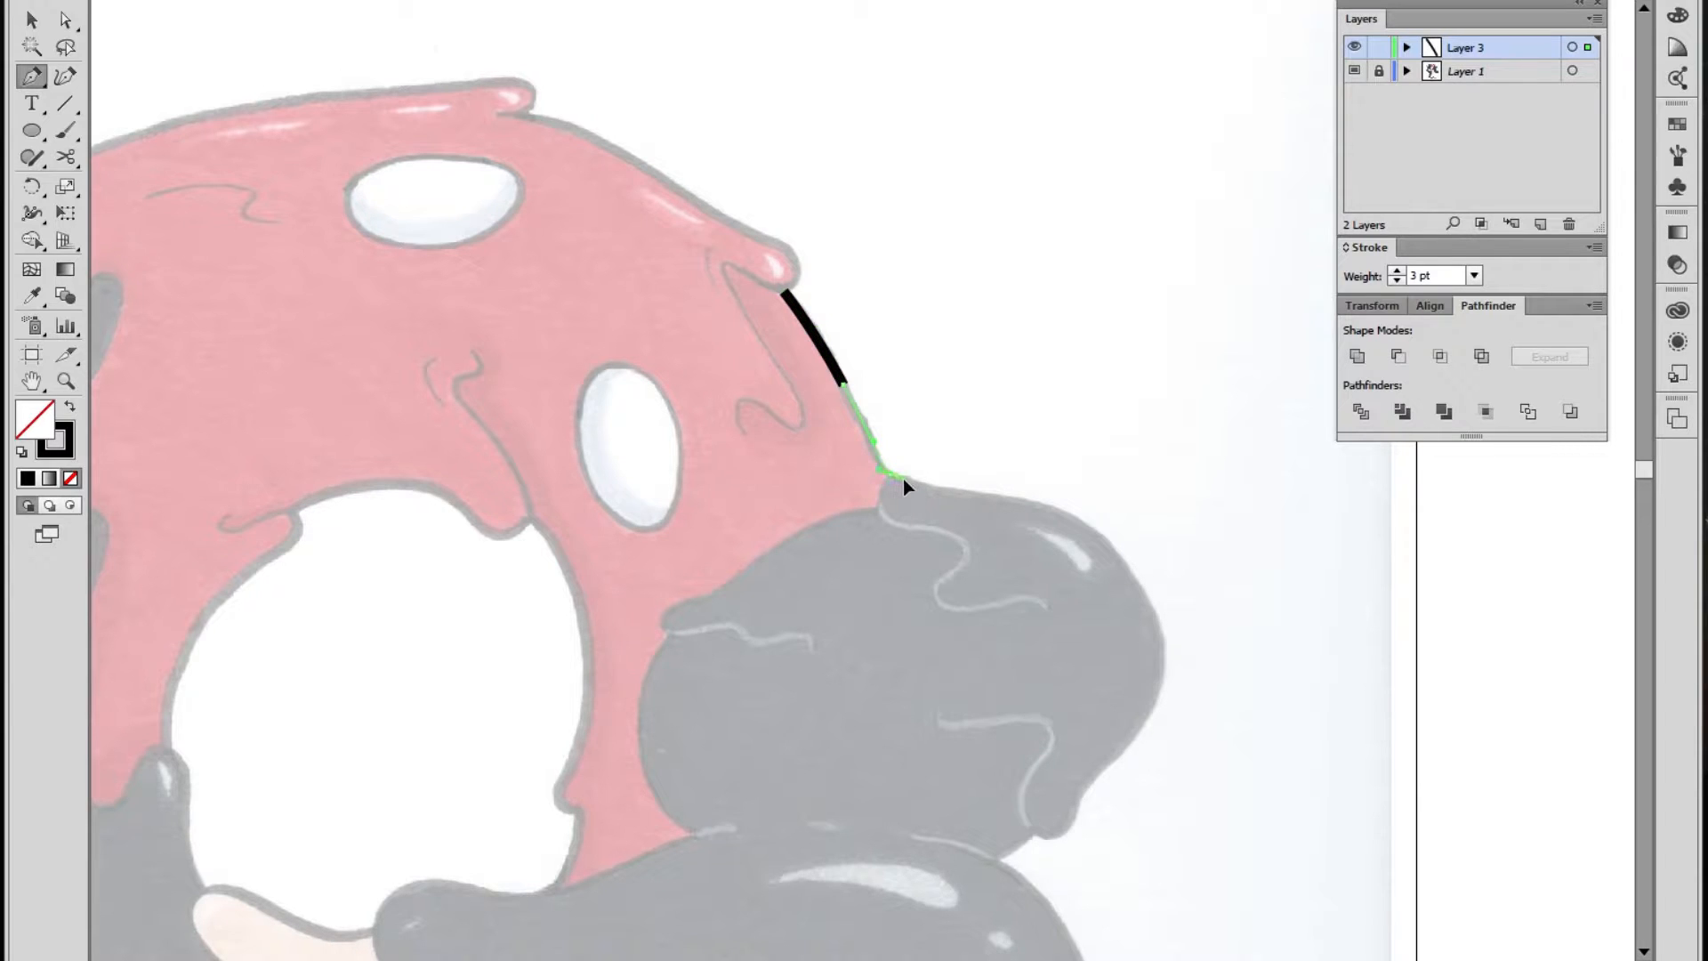
click(903, 479)
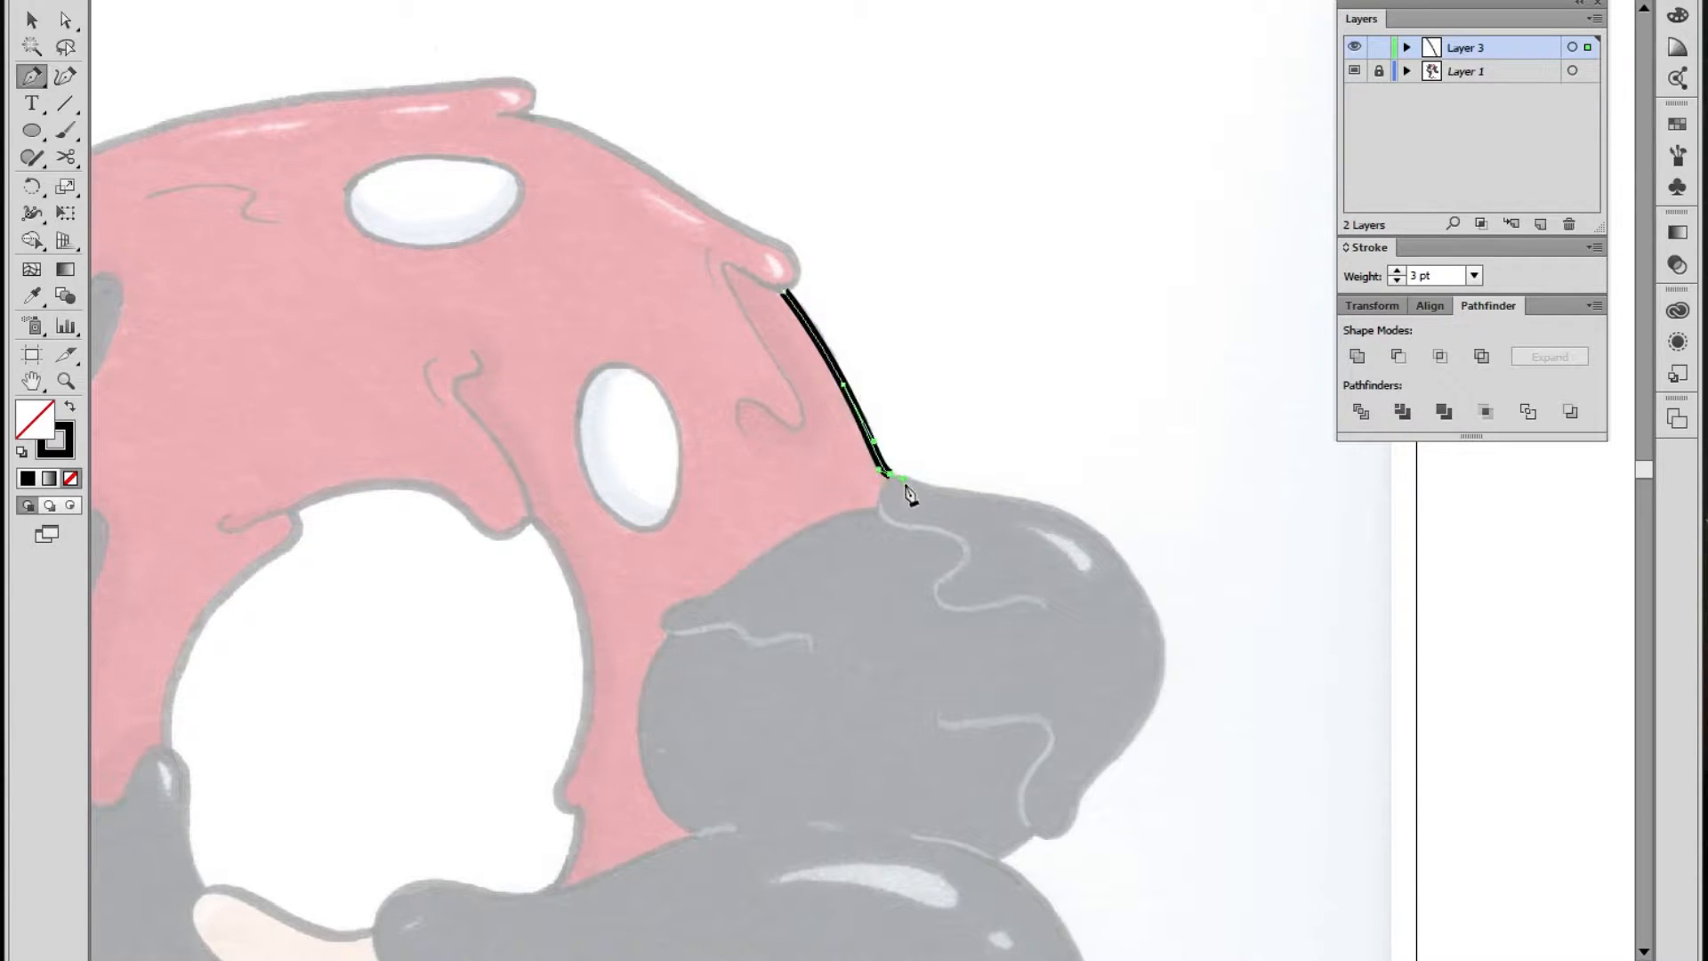
click(1397, 280)
key(ctrl+shift+a)
Trace the zigzag crease inside the red area, around the right drip's tip and along the outer edge to the upper drip
drag(903, 443, 1051, 518)
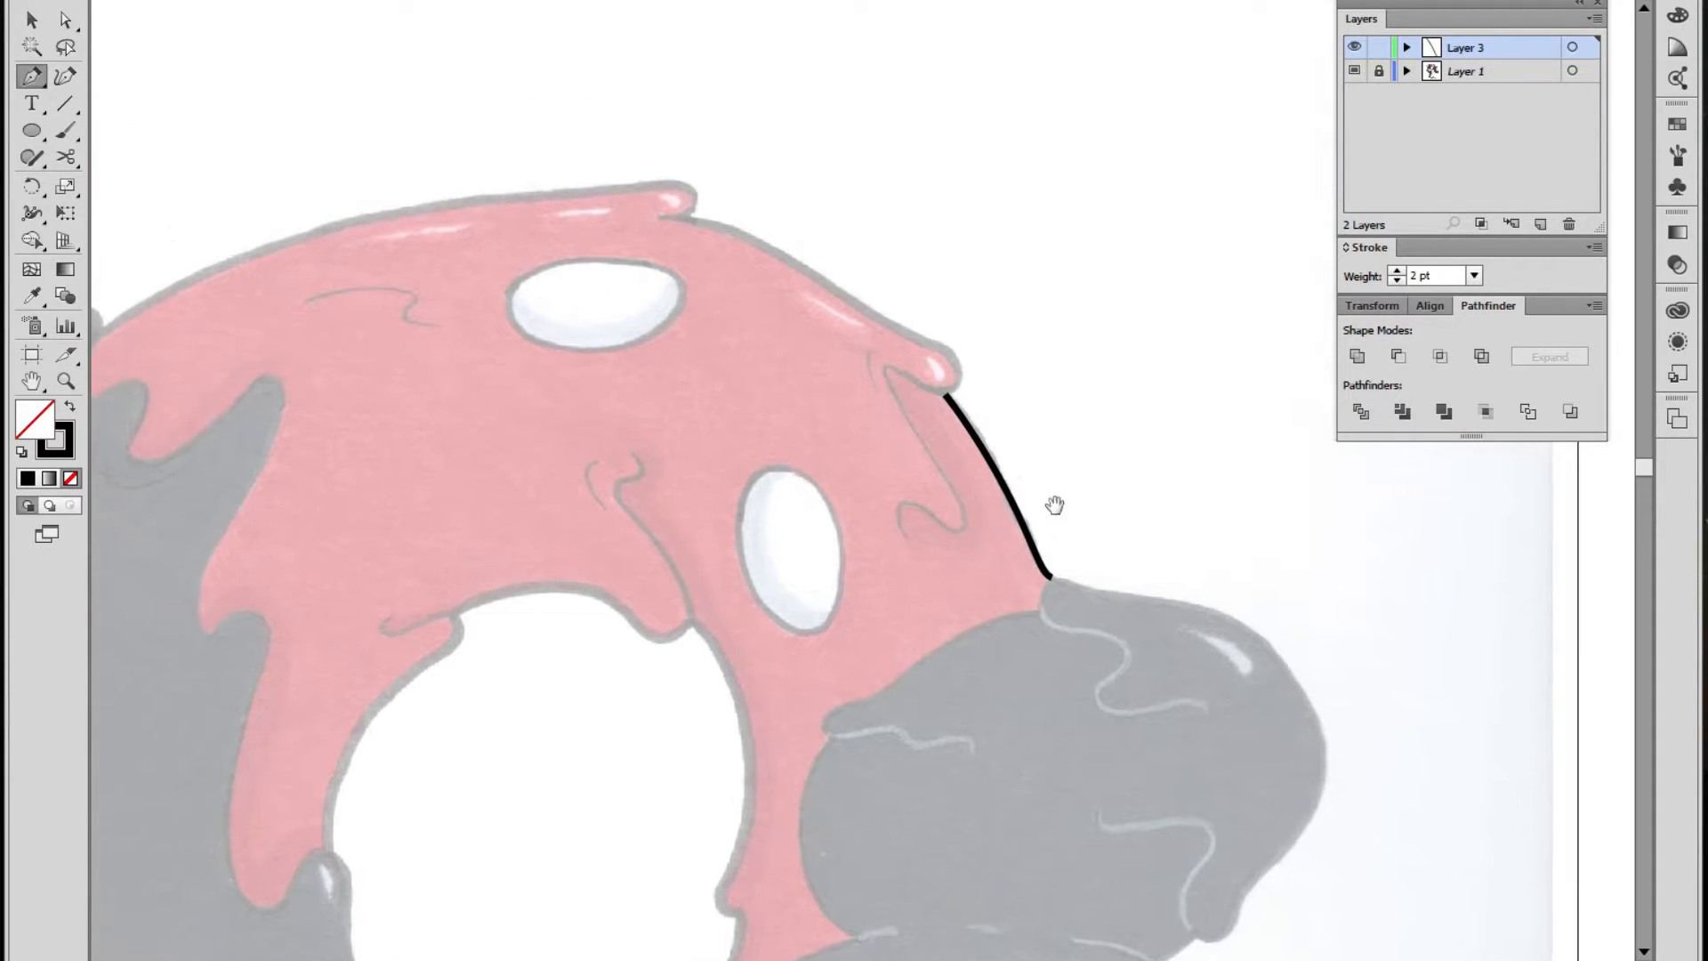
click(905, 537)
mouse_move(908, 505)
mouse_down()
mouse_move(962, 536)
mouse_move(983, 518)
mouse_up()
mouse_move(885, 365)
mouse_down()
mouse_move(899, 352)
mouse_move(962, 381)
mouse_move(968, 354)
mouse_up()
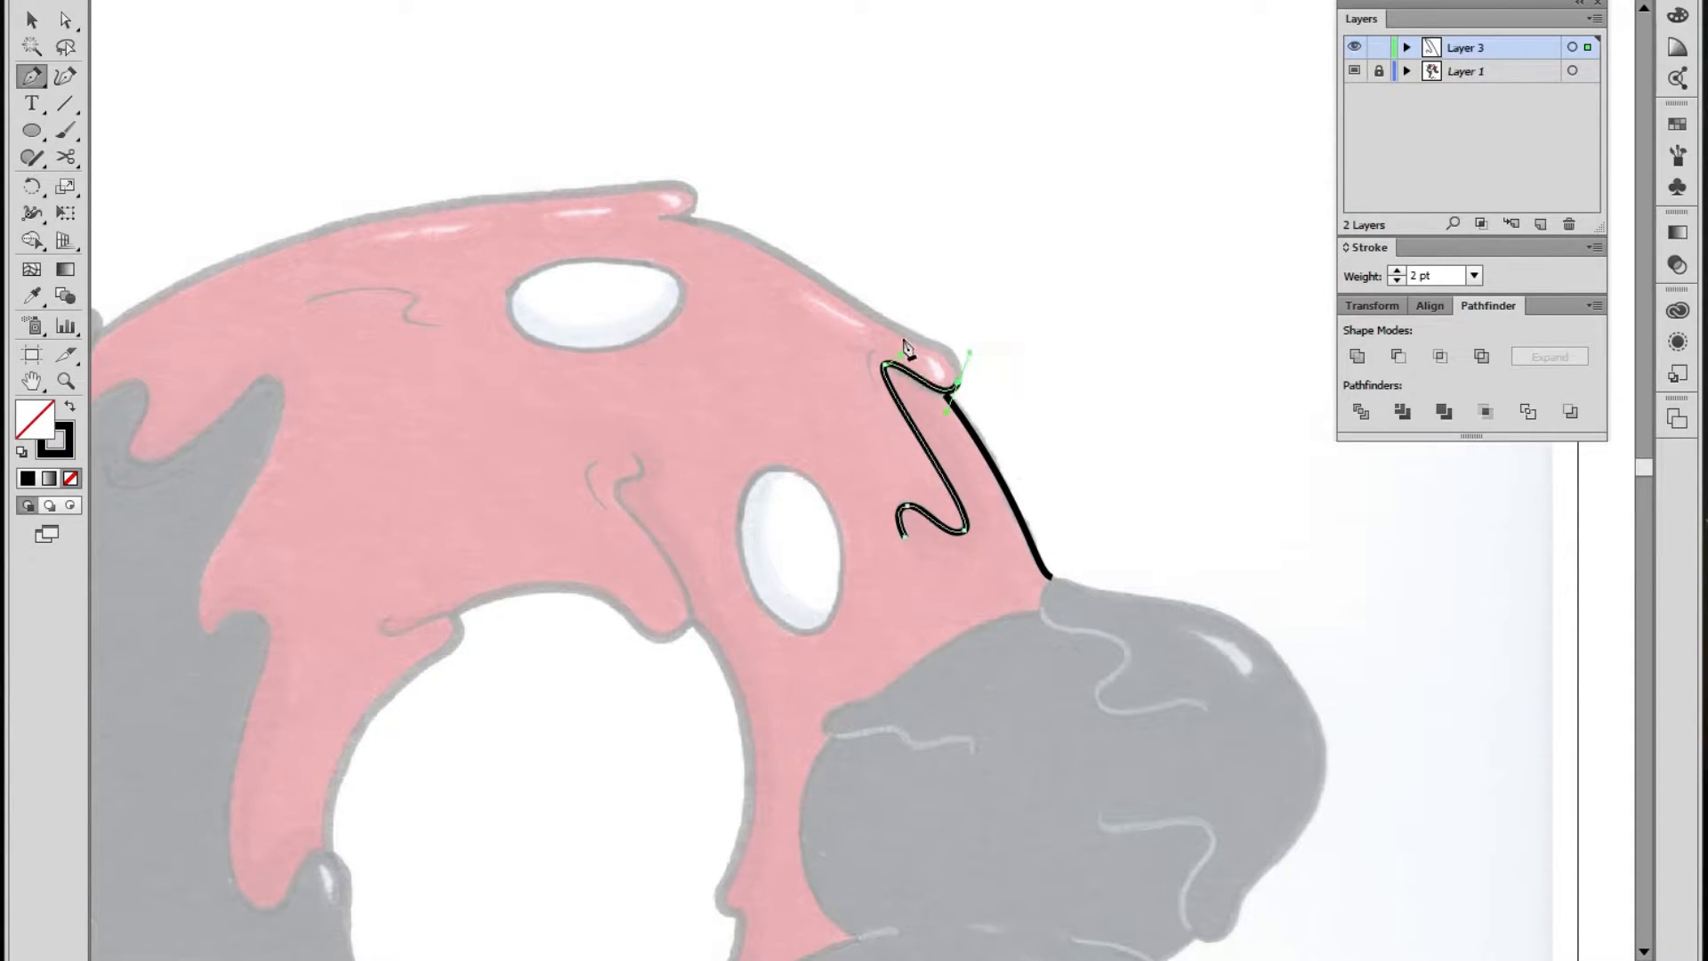
drag(868, 312, 900, 368)
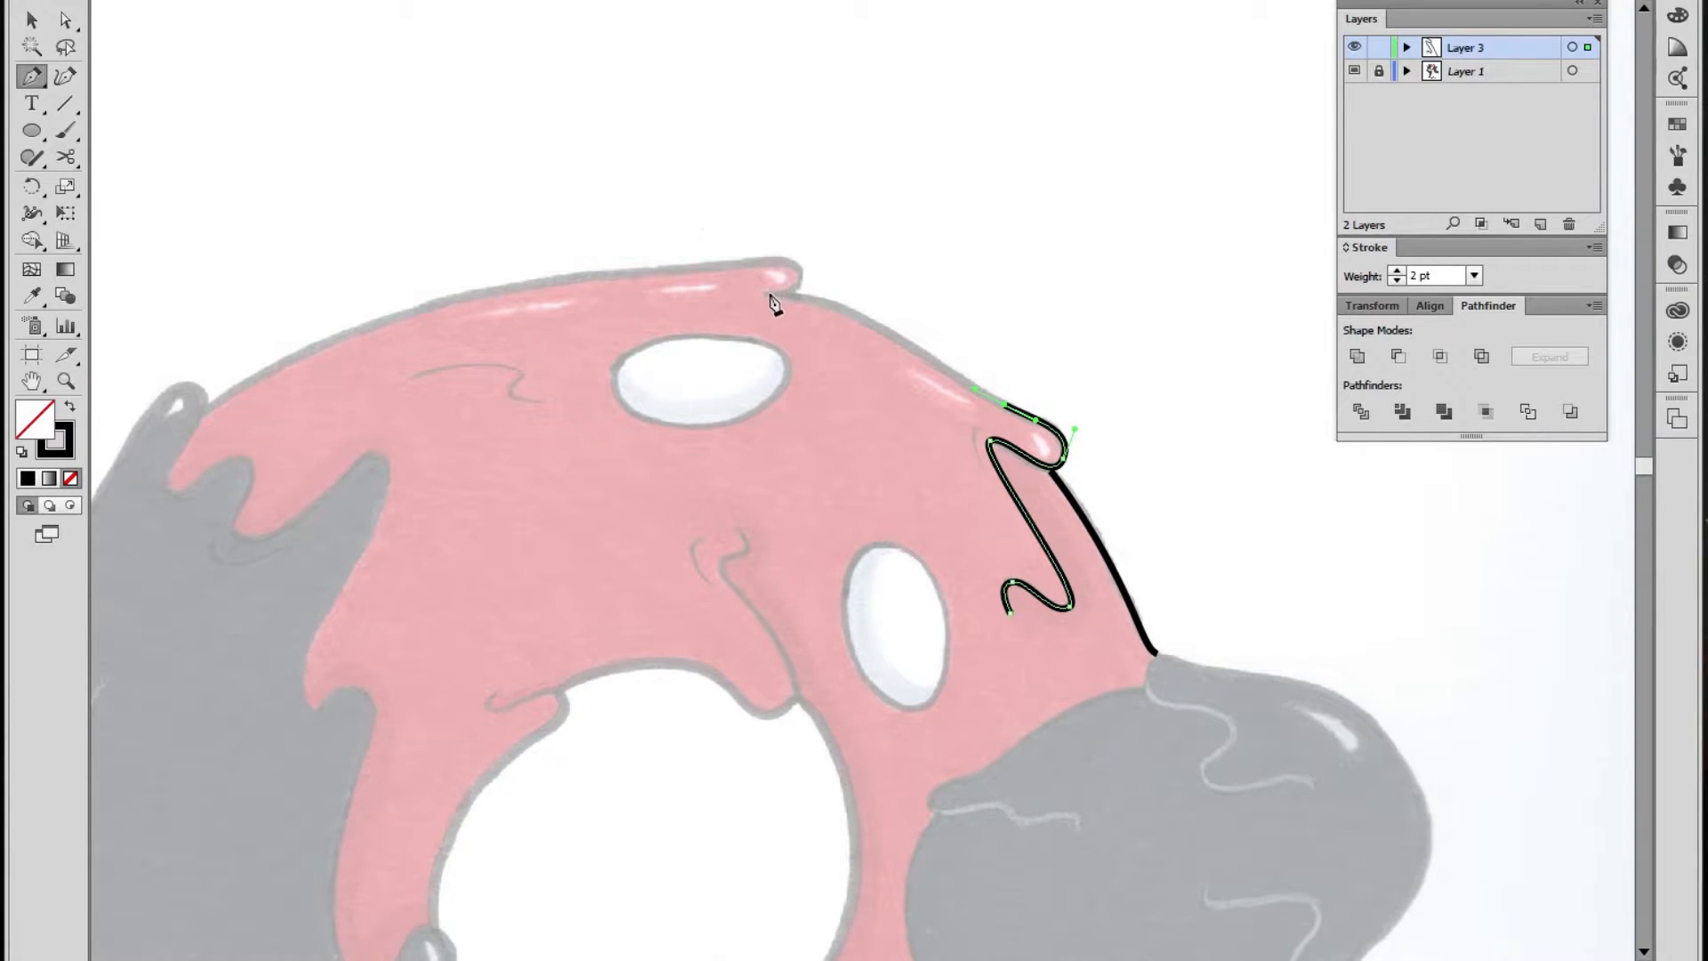
drag(765, 293, 673, 360)
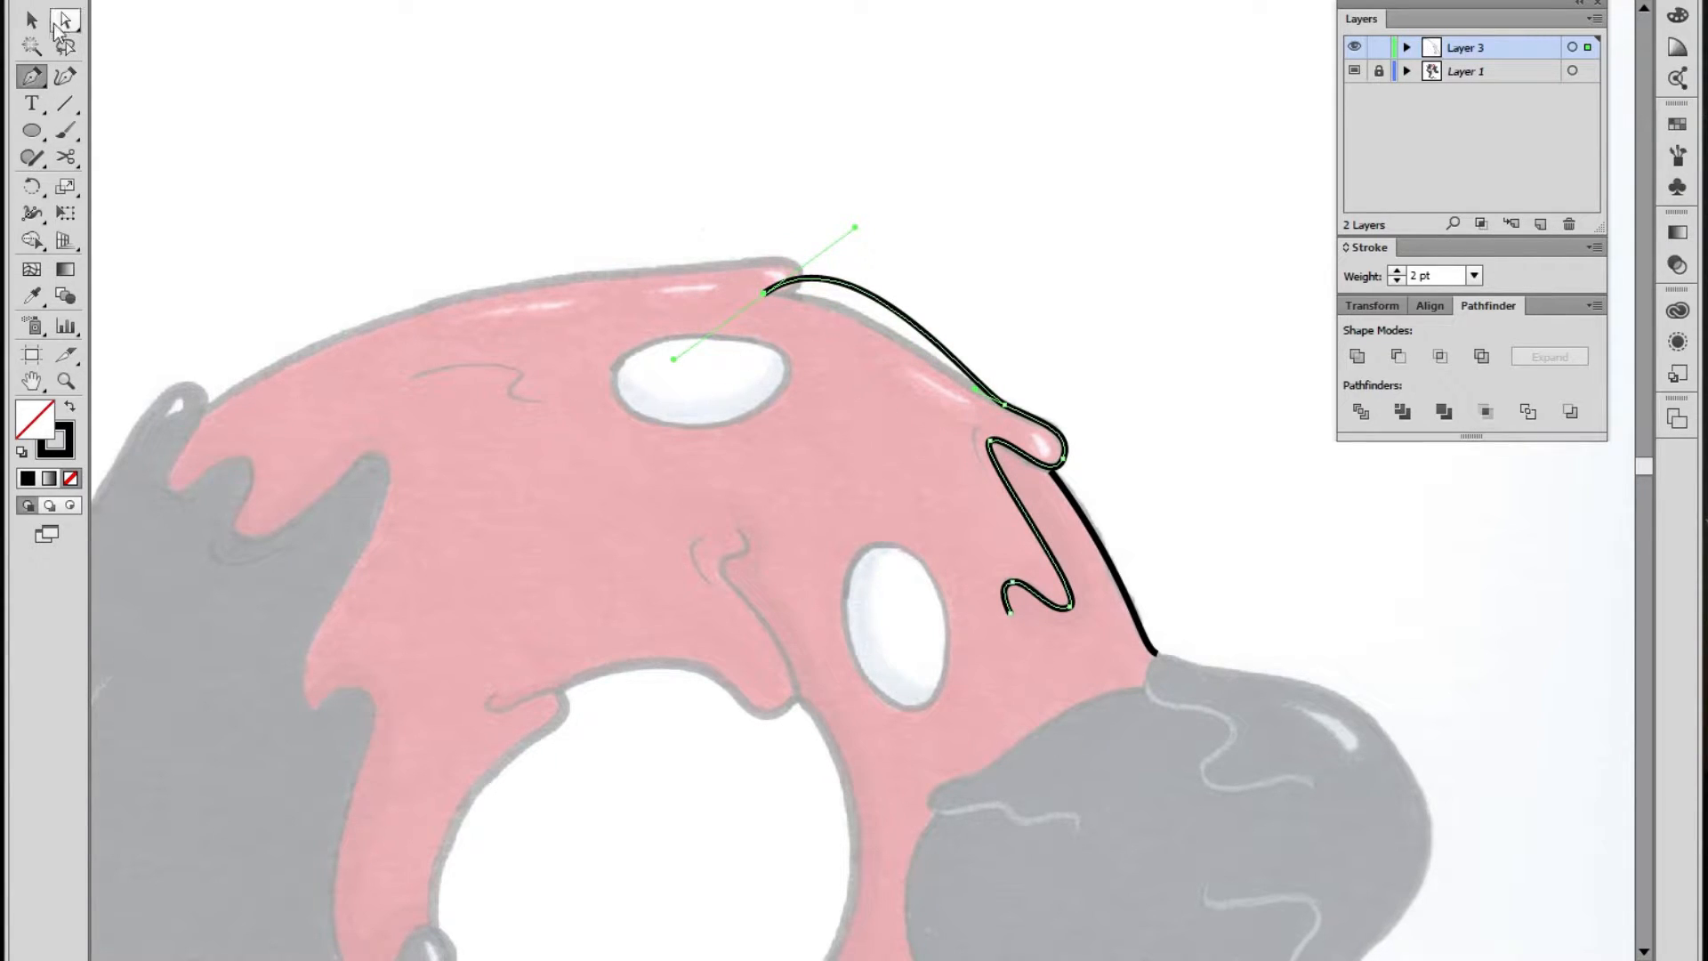
Adjust the new outer-edge curve's handles to match the template, and nudge the upper end of the right edge line into place
click(64, 21)
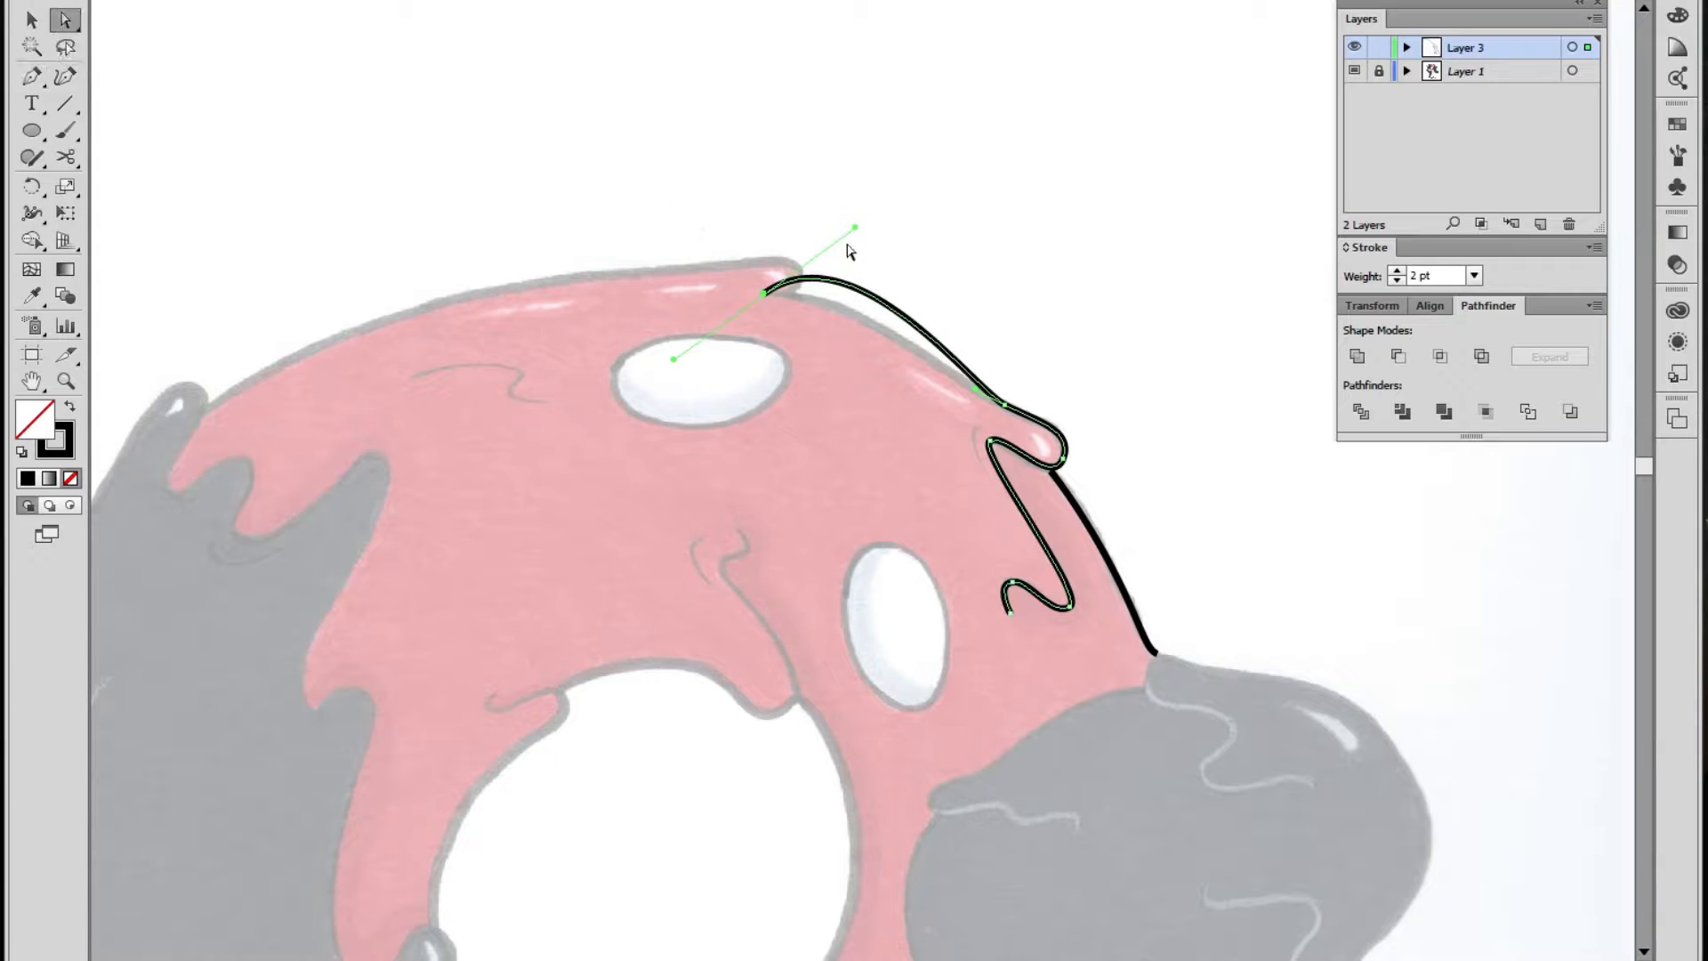
drag(854, 227, 854, 285)
drag(969, 384, 957, 376)
click(1097, 424)
click(1051, 472)
drag(1052, 472, 1045, 465)
click(1155, 498)
Trace around the upper drip's tip and along the red area's top edge to the black tip, and end the path
drag(1092, 579, 1072, 531)
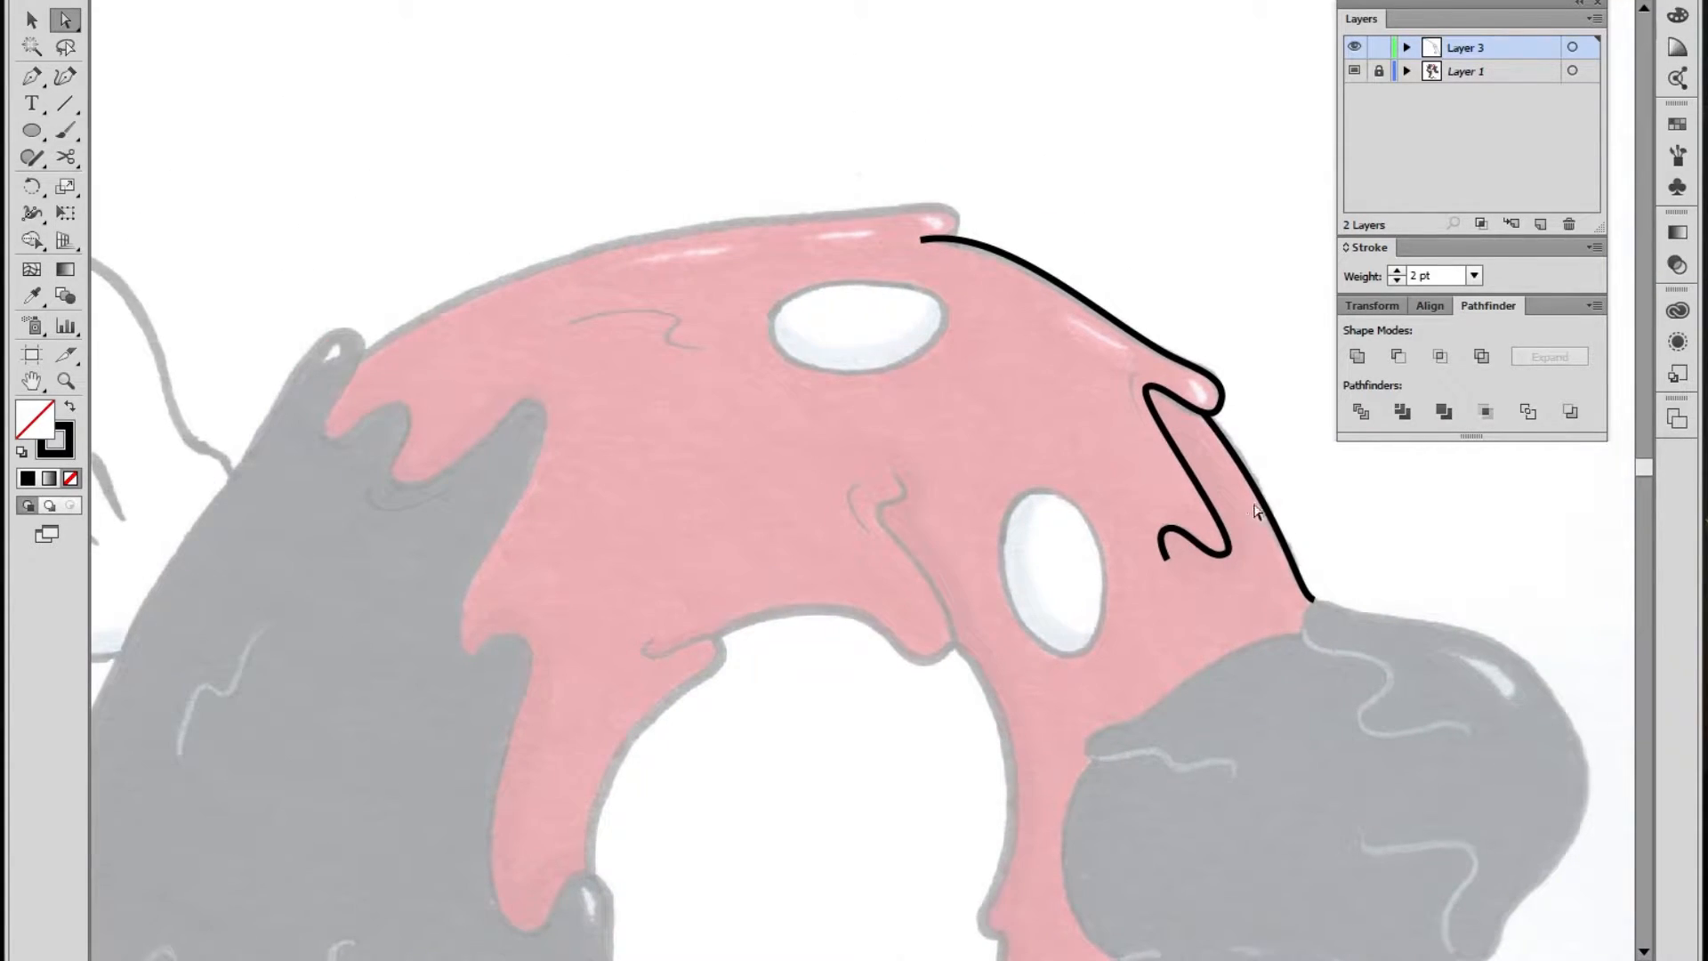
drag(873, 411, 884, 472)
click(34, 78)
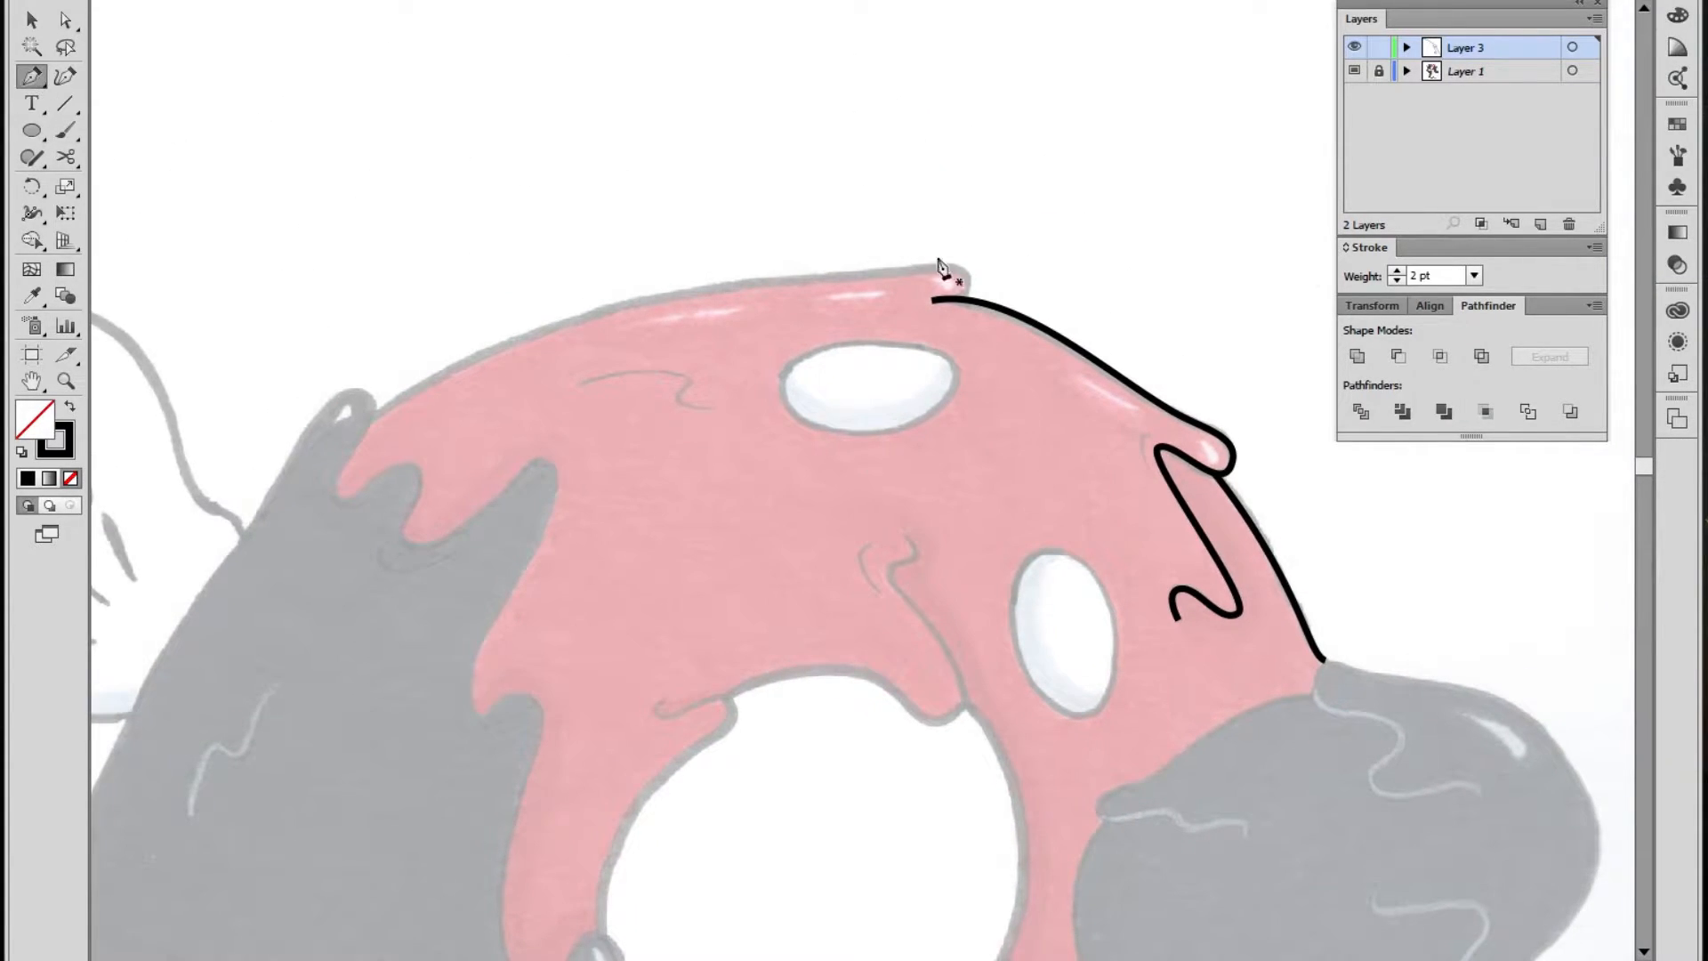
click(957, 300)
click(950, 256)
drag(779, 278, 758, 278)
drag(612, 325, 792, 236)
drag(551, 337, 382, 470)
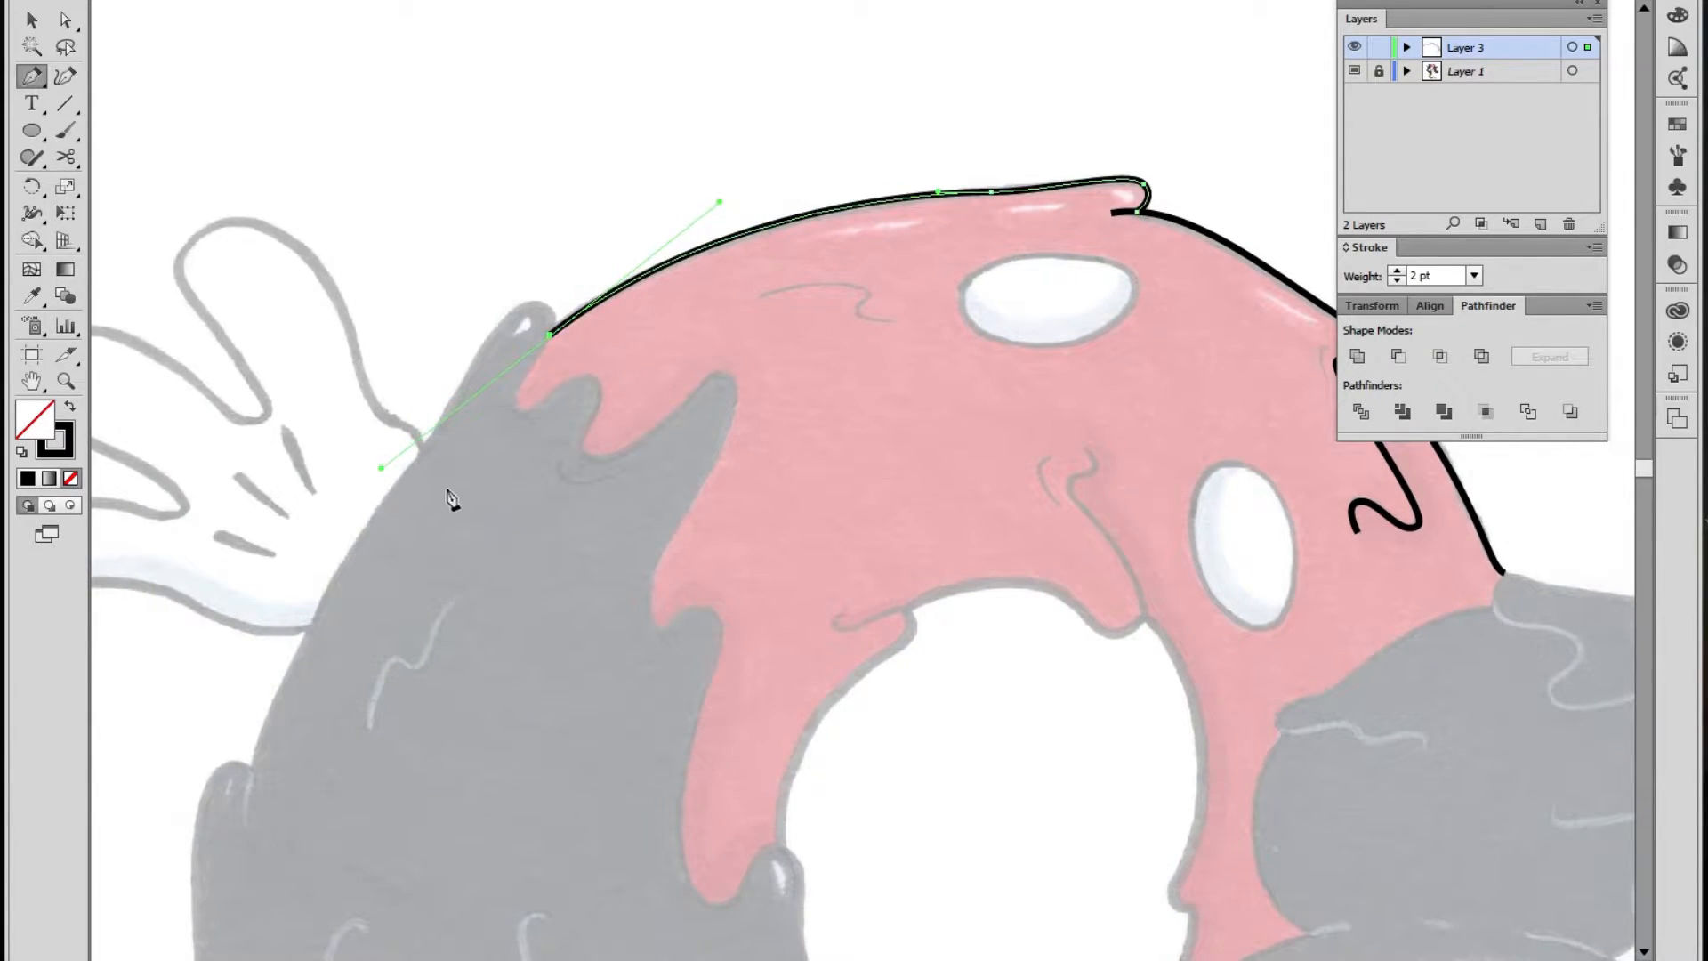
ctrl+click(480, 489)
Begin outlining the white opening's right edge from its lower end to the notch, and undo the last misplaced anchor
drag(703, 552, 851, 321)
drag(754, 409, 618, 328)
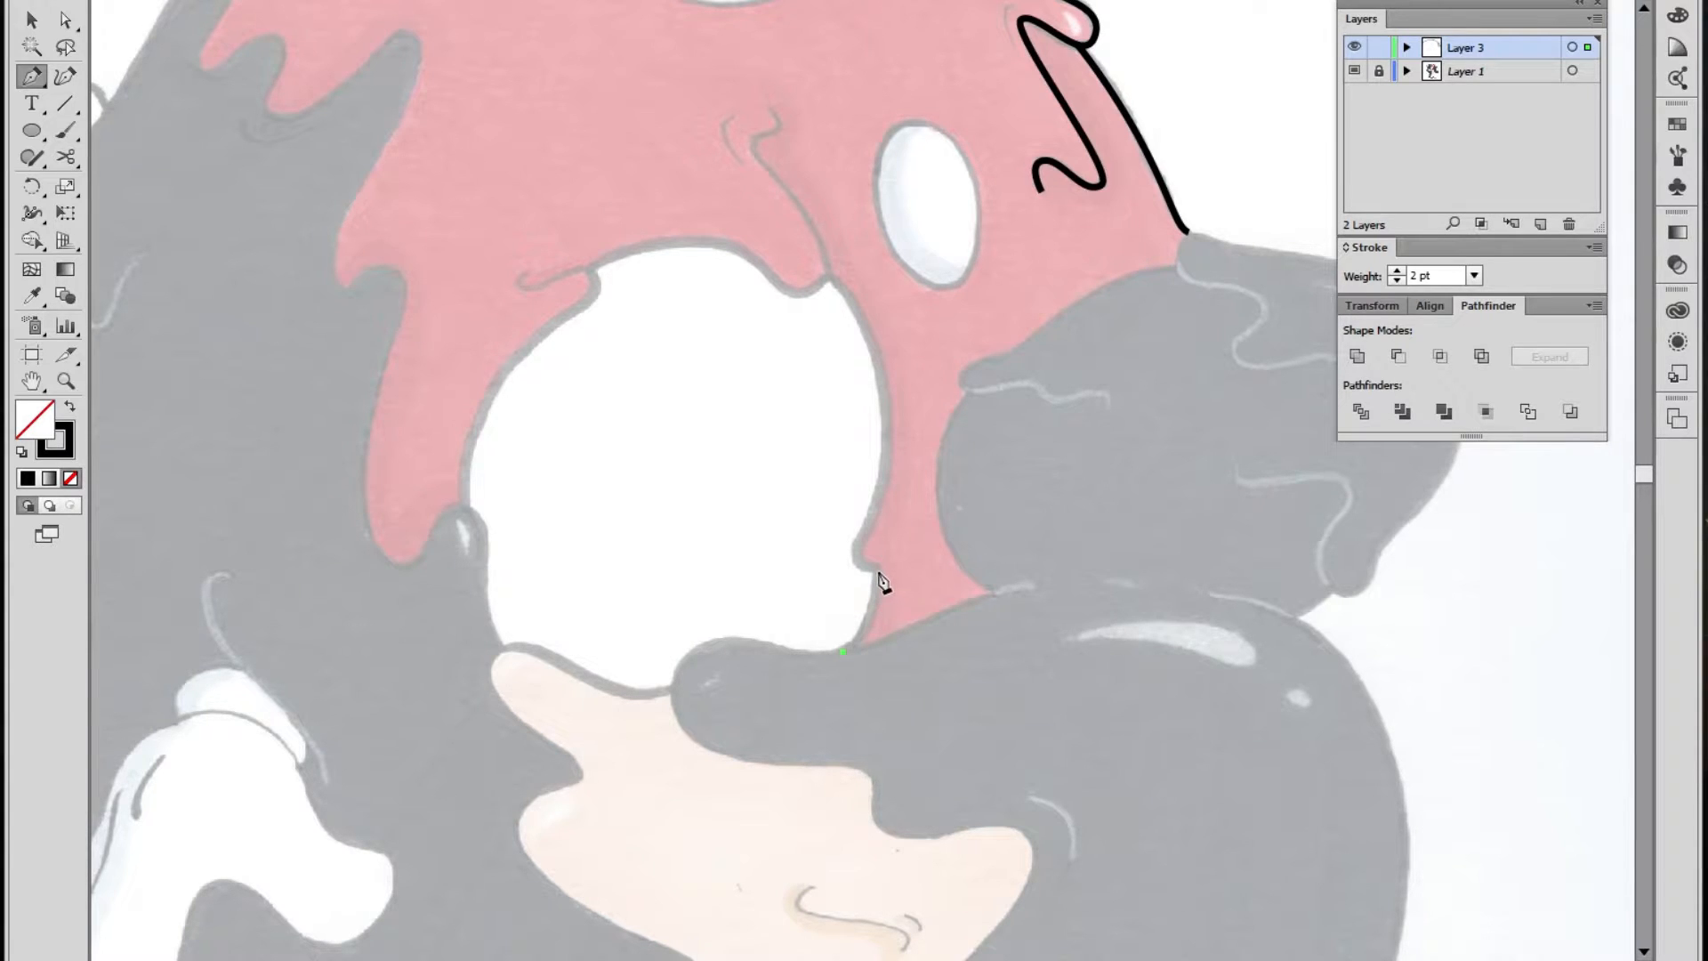
drag(873, 515, 871, 511)
drag(869, 504, 868, 503)
drag(830, 575, 821, 559)
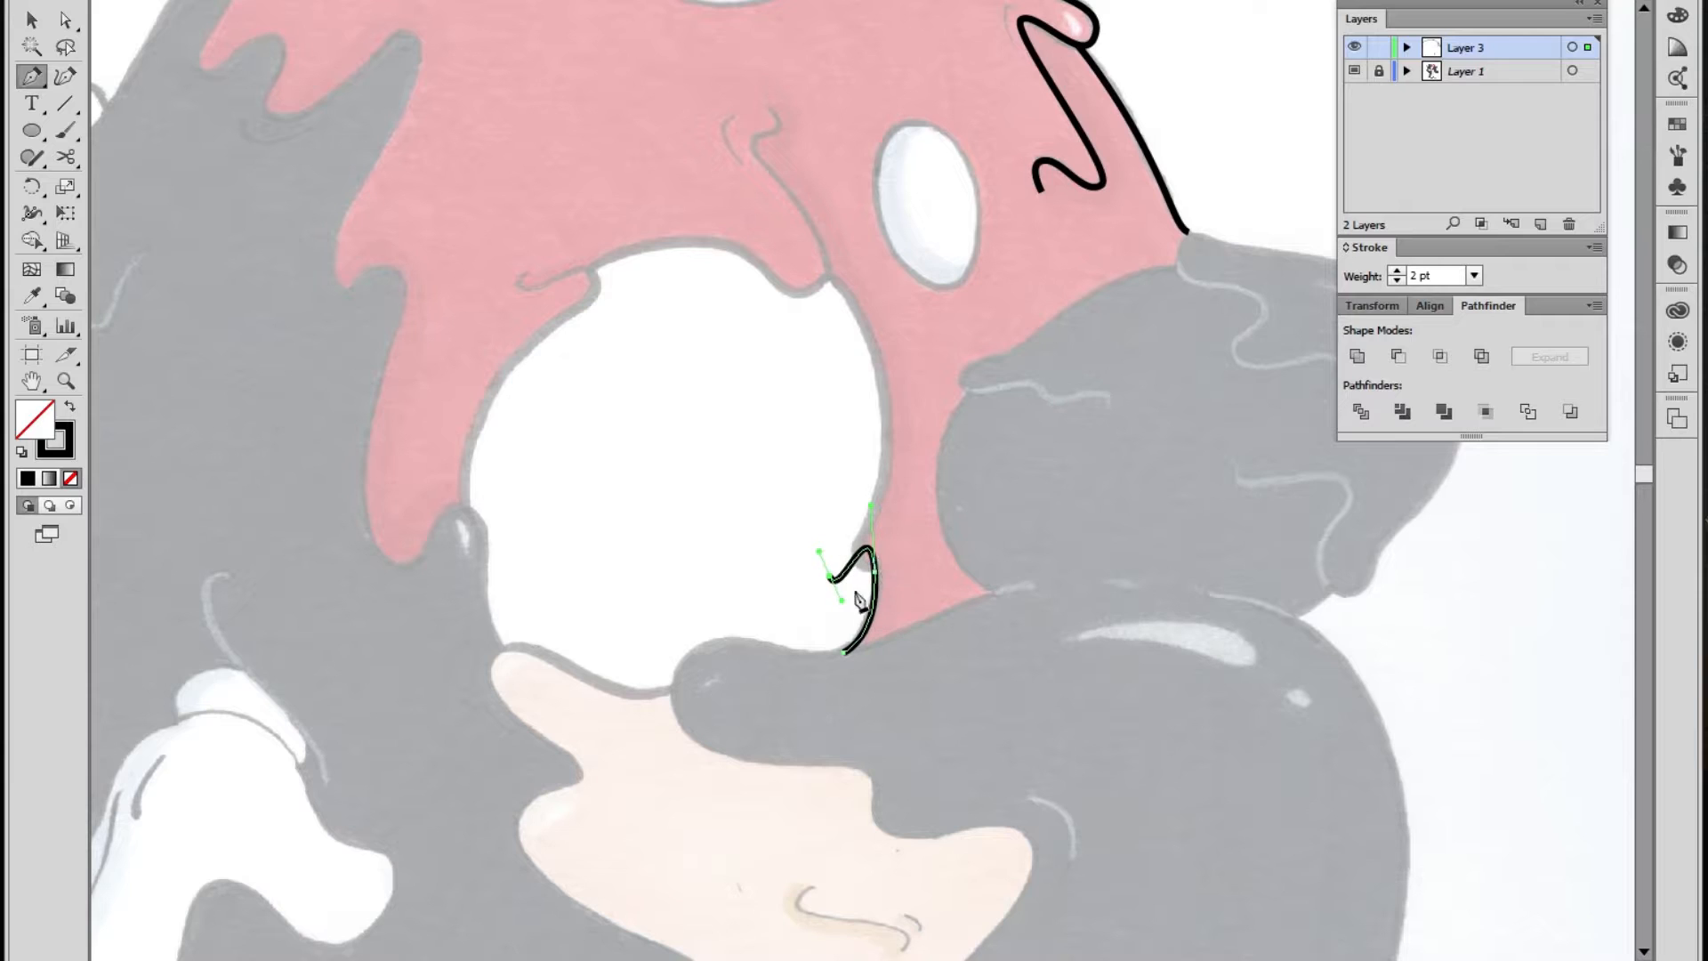
key(ctrl+z)
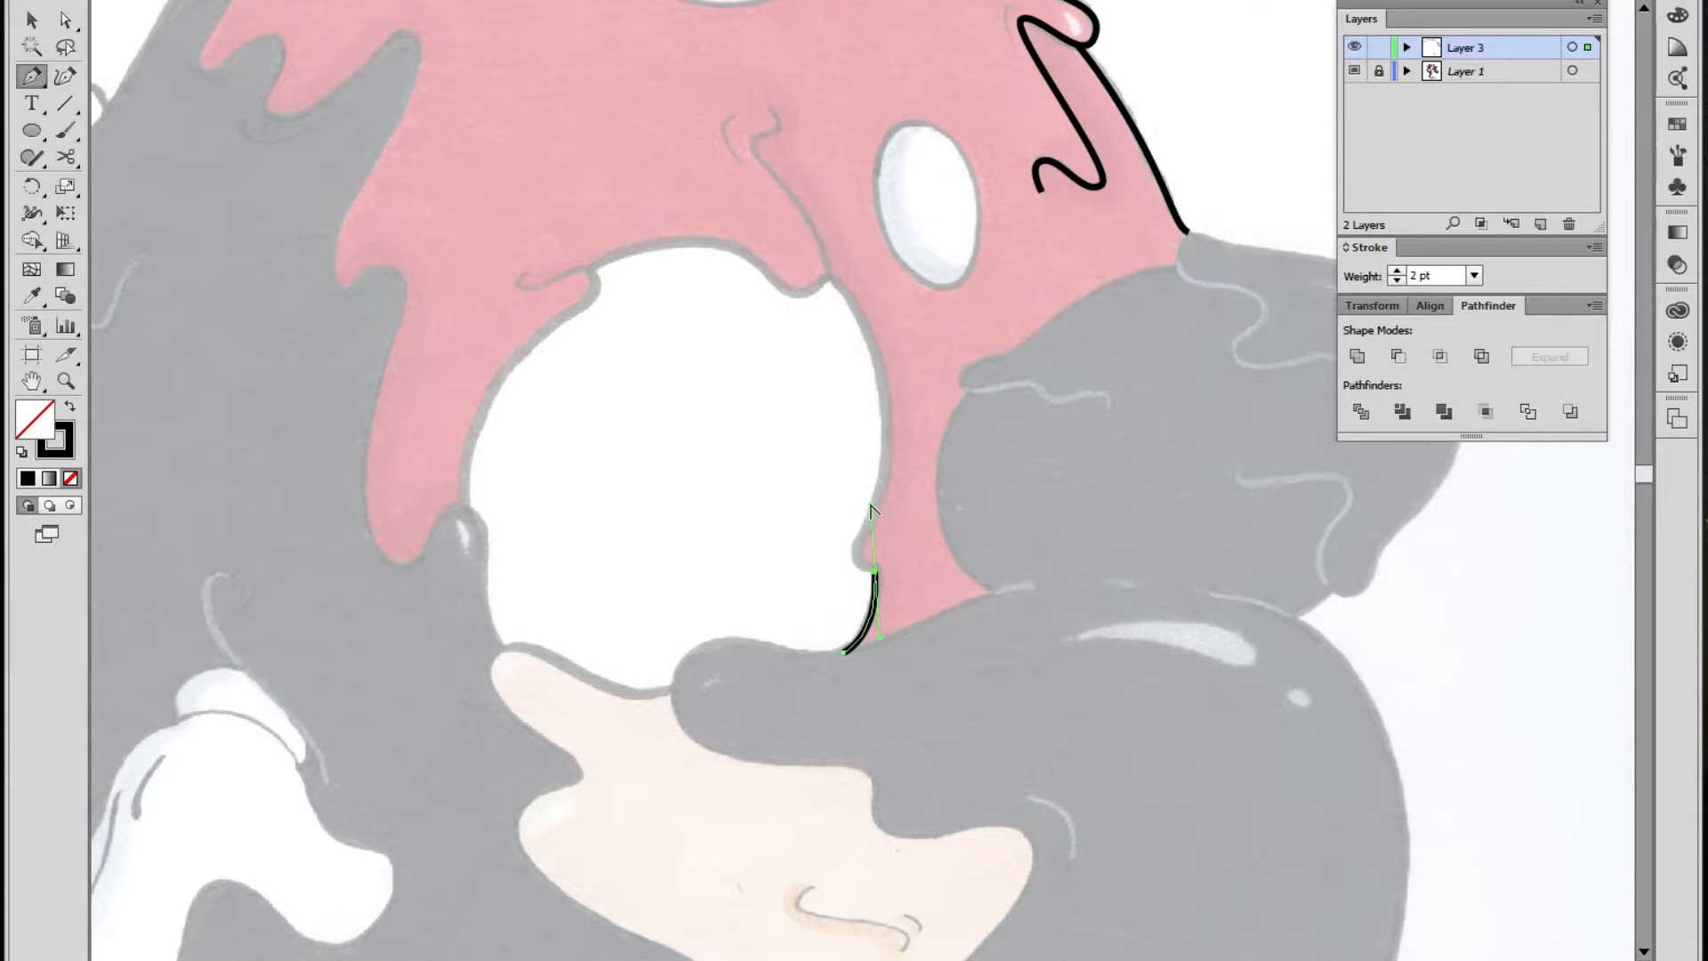
Continue the white opening's right edge around the notch and up to the hanging red drip, and end the path
click(874, 569)
drag(864, 498, 869, 569)
mouse_move(871, 539)
mouse_down()
mouse_move(864, 578)
mouse_move(863, 532)
mouse_move(880, 582)
mouse_move(870, 521)
mouse_up()
mouse_move(889, 411)
mouse_down()
mouse_move(928, 503)
mouse_move(917, 427)
mouse_up()
drag(870, 366, 846, 338)
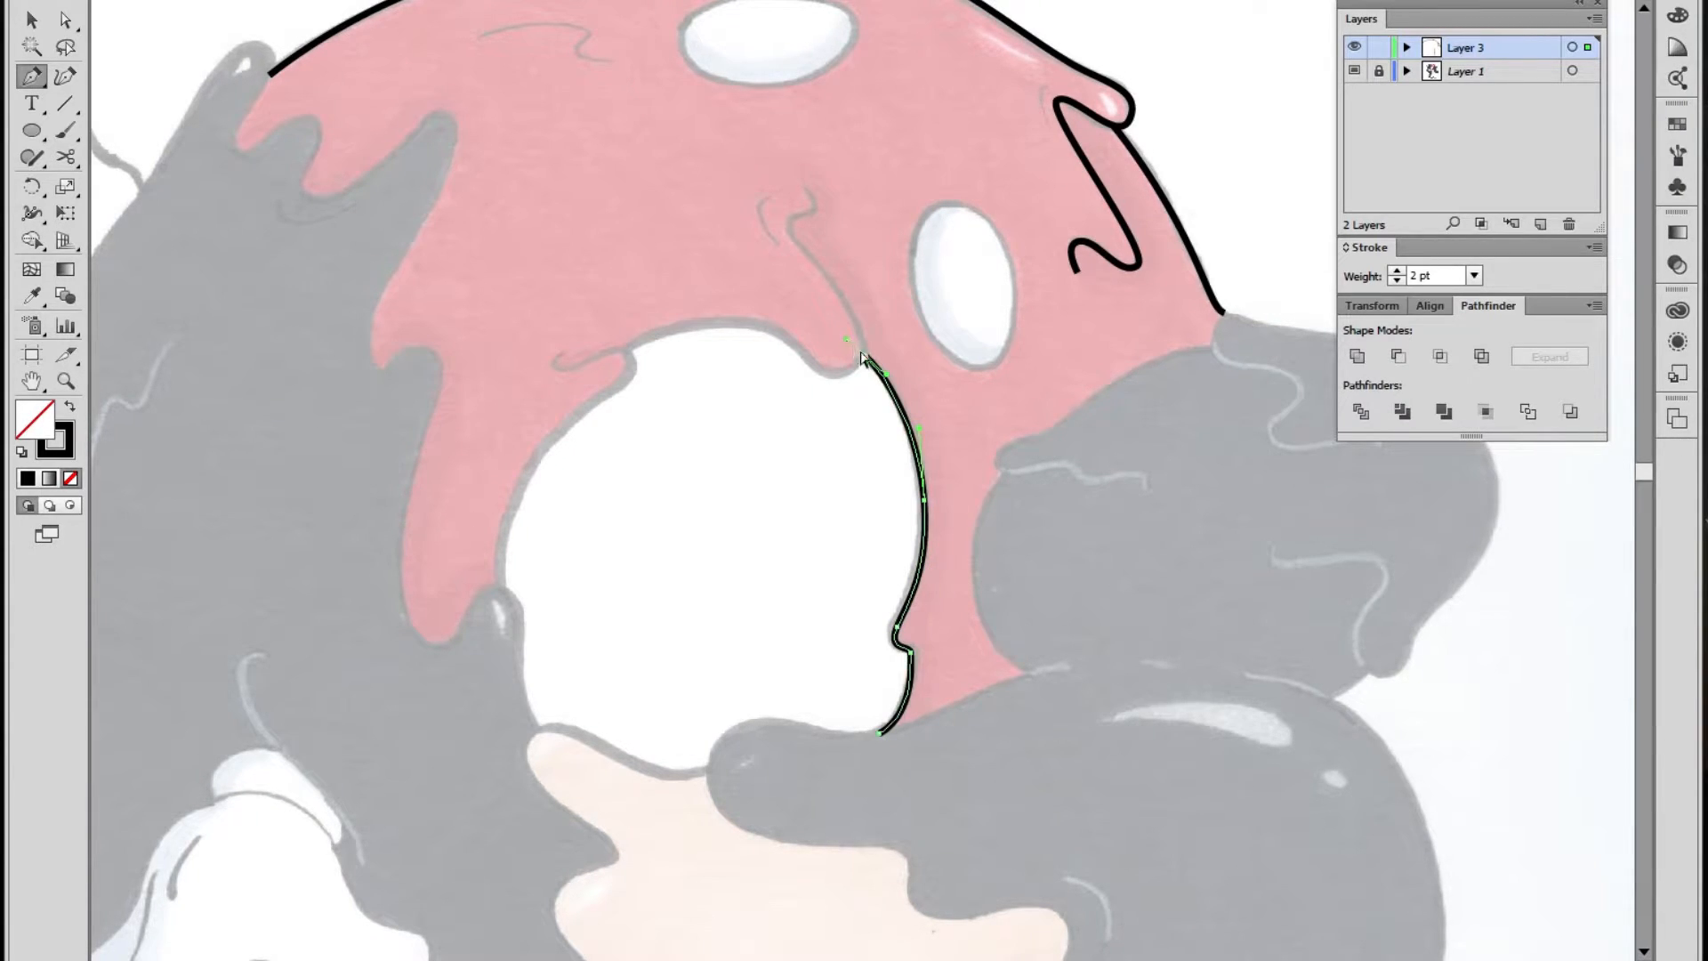
ctrl+click(908, 343)
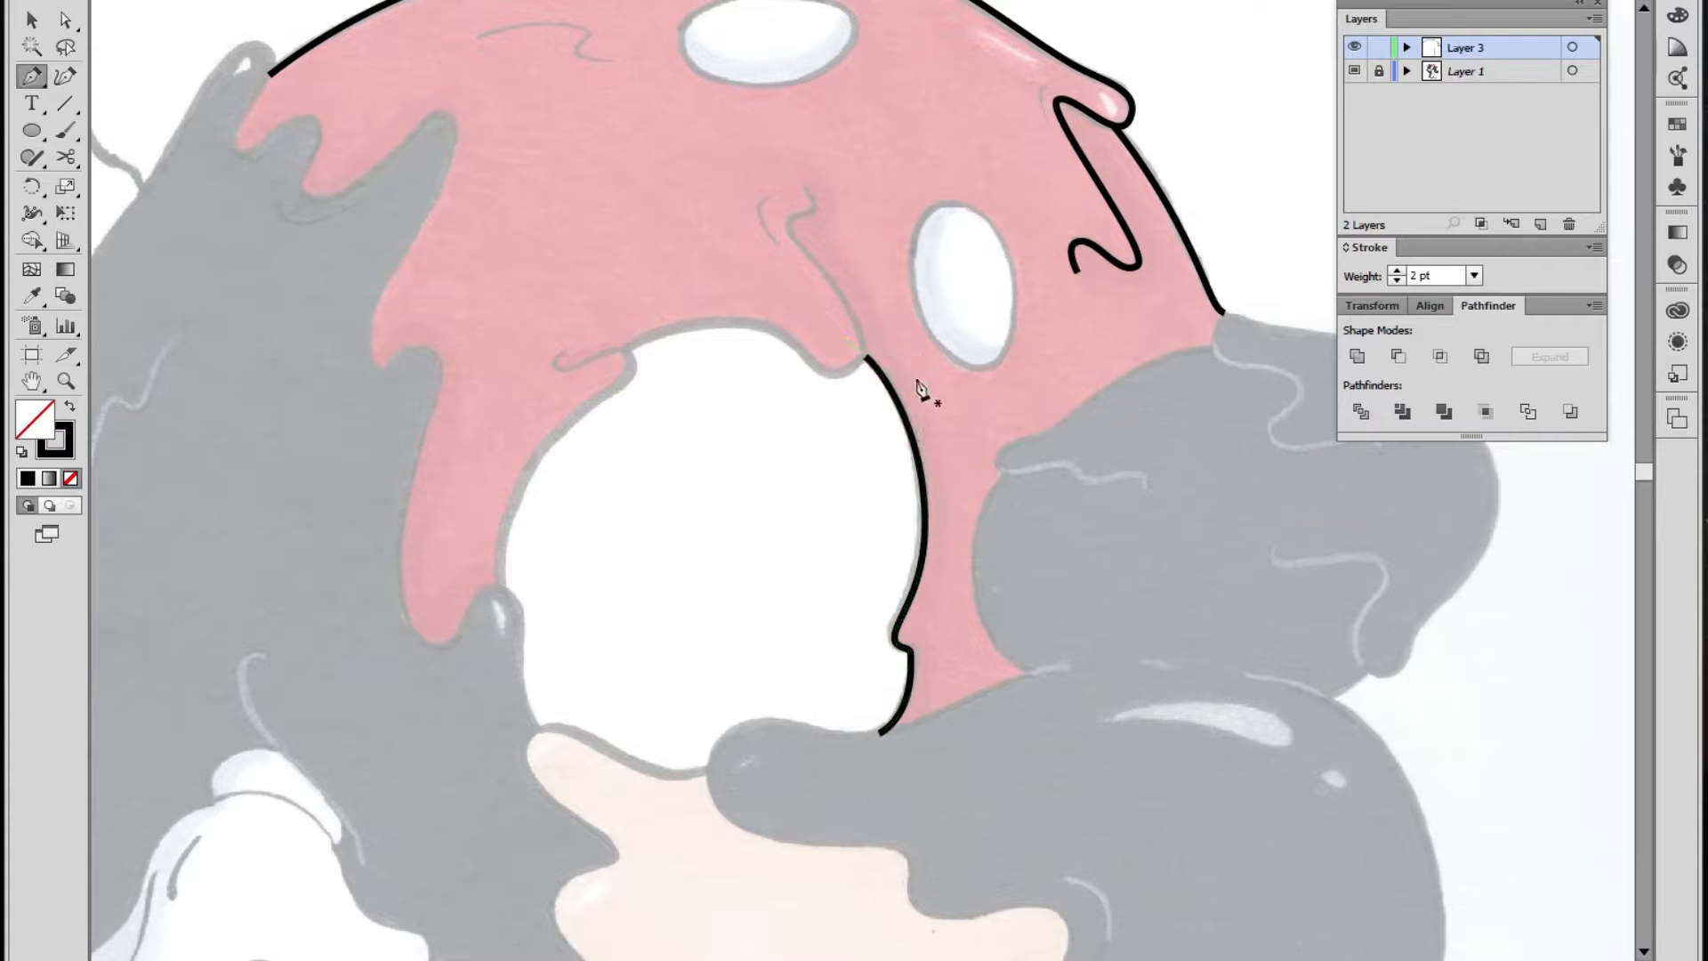
Trace the white opening's upper edge, around the hanging drip and up along its crease to the small hook
drag(876, 381, 958, 499)
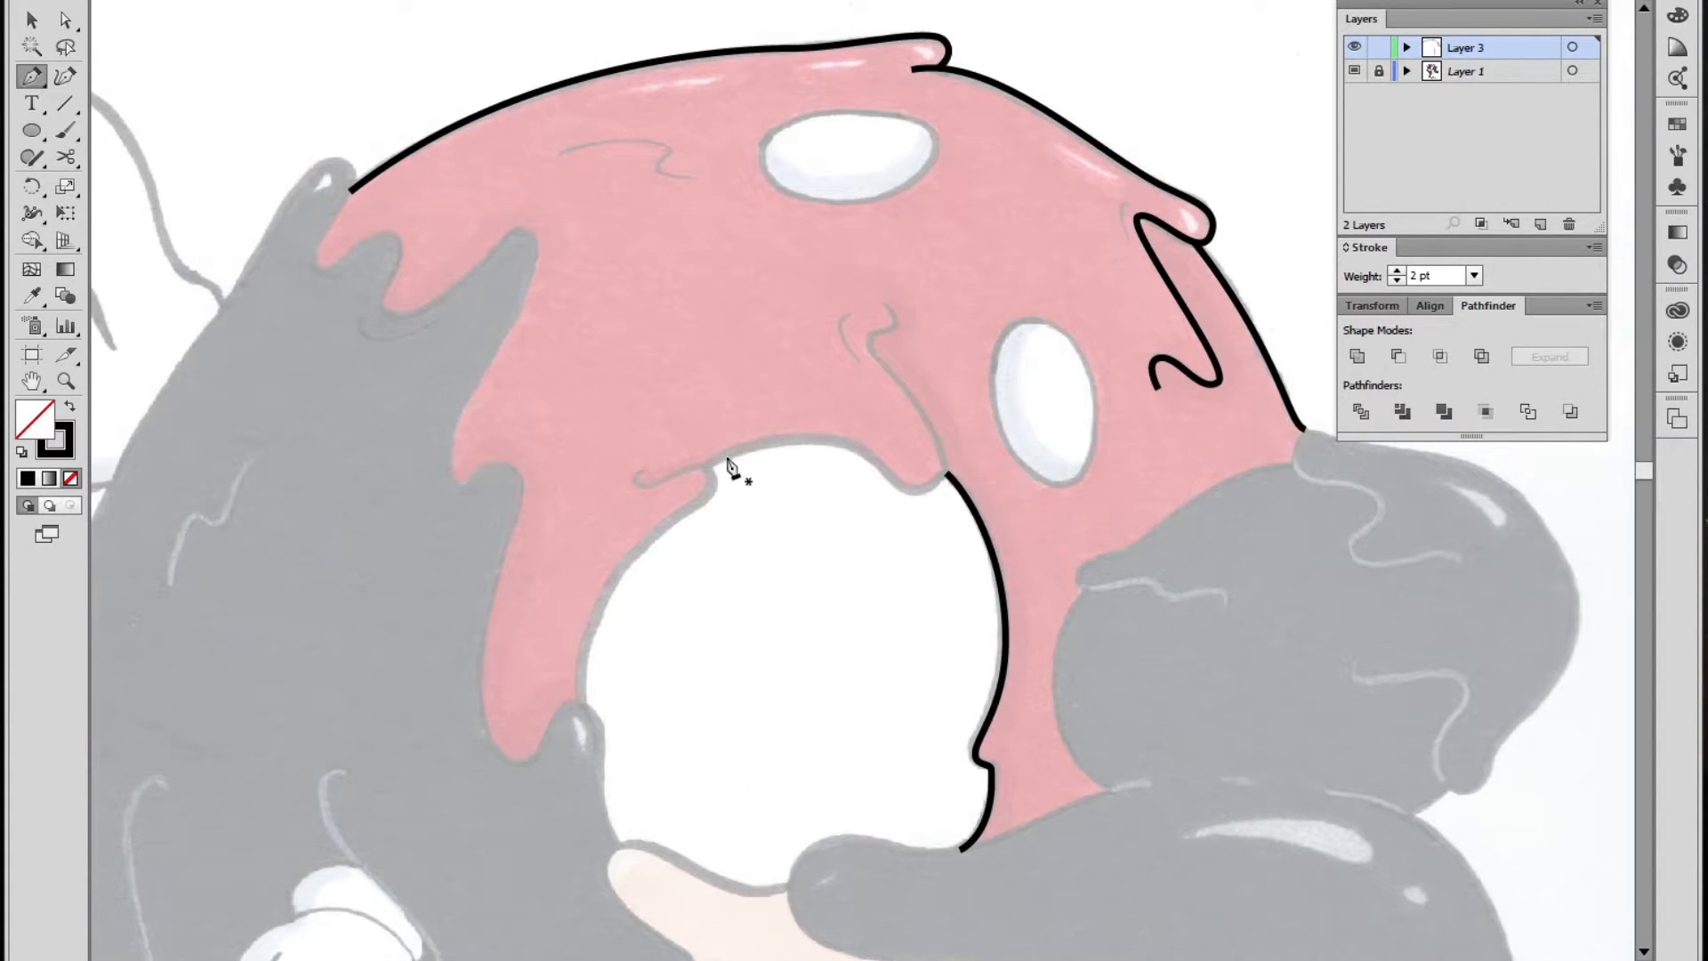
click(705, 466)
drag(811, 440, 844, 439)
drag(900, 488, 934, 427)
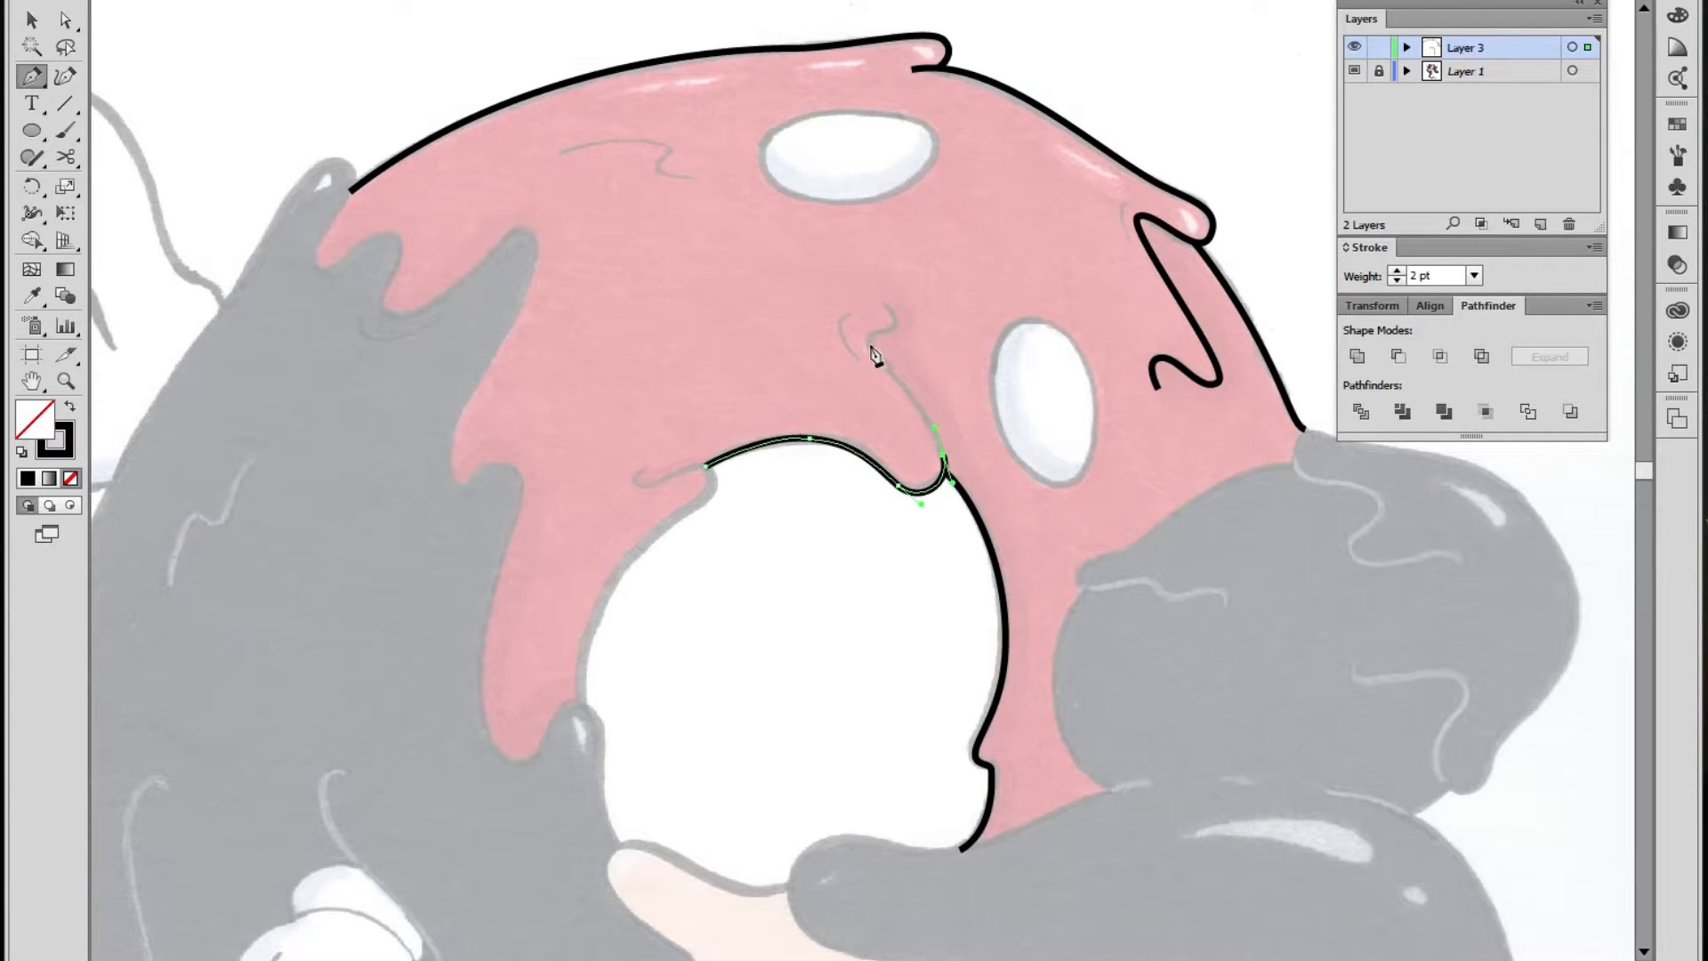
mouse_move(871, 336)
mouse_down()
mouse_move(903, 322)
mouse_move(859, 283)
mouse_move(872, 321)
mouse_up()
Adjust the curve handle where the hanging drip turns up into its crease, and deselect the path
key(a)
click(942, 456)
drag(935, 430, 941, 420)
click(972, 431)
drag(892, 486, 1035, 468)
drag(657, 656, 511, 622)
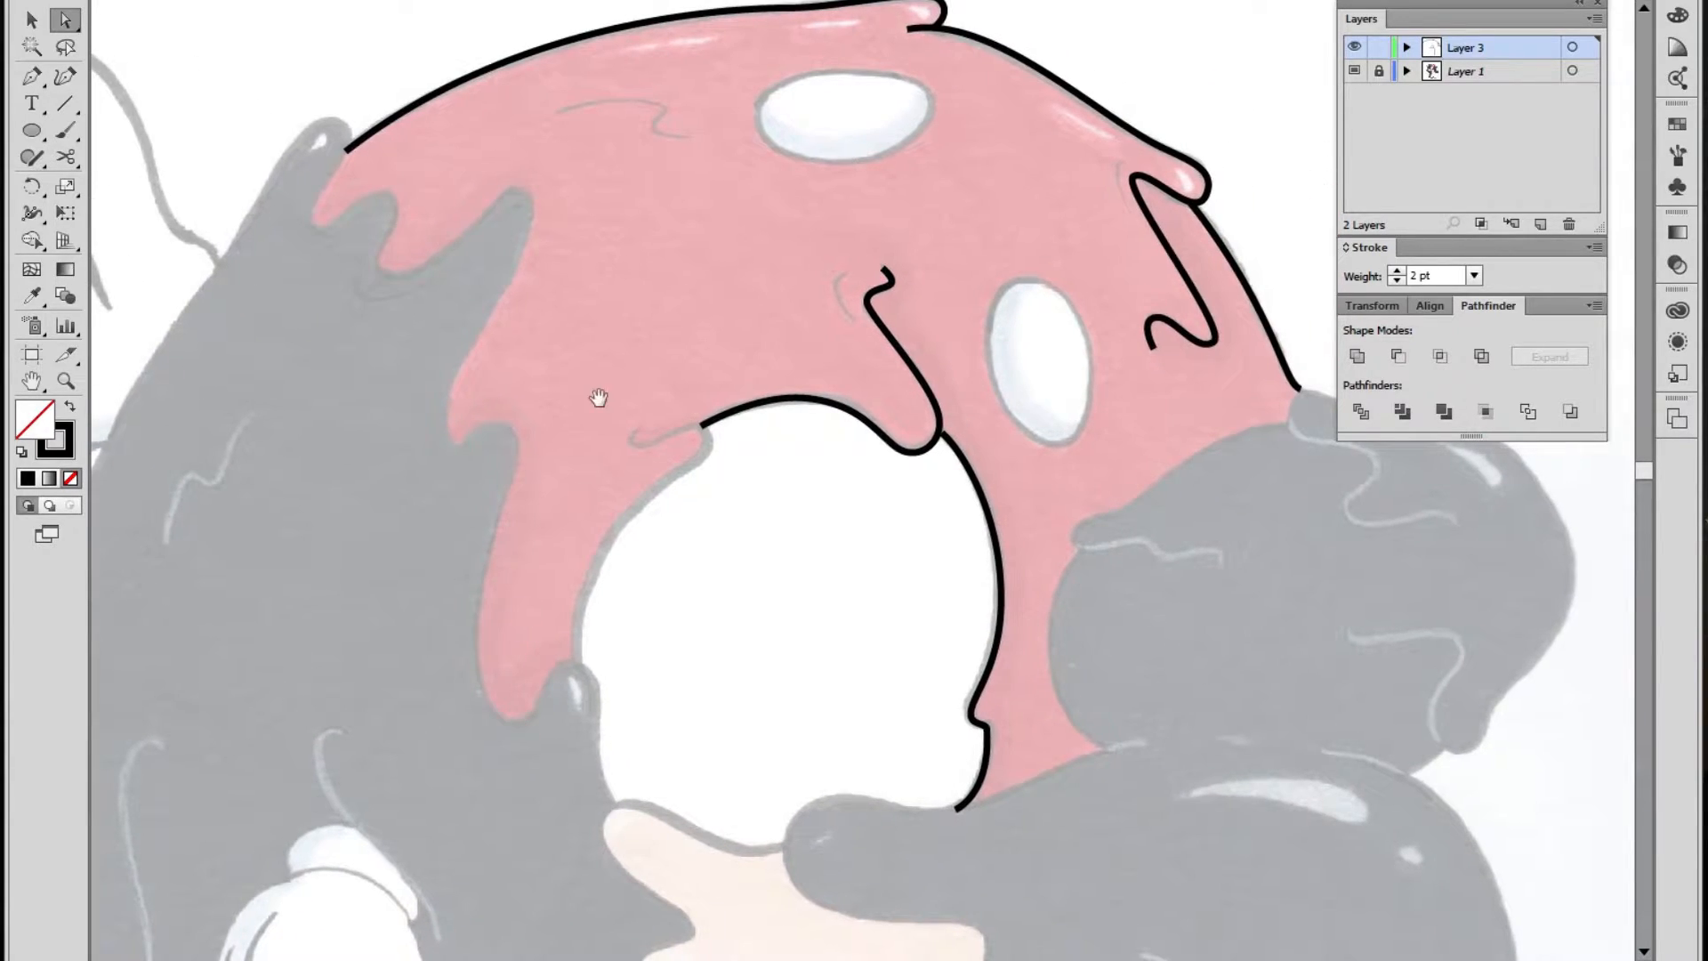
Trace the short wavy crease in the upper red area and the small curved mark beside the central hook as separate open paths
drag(678, 271, 761, 402)
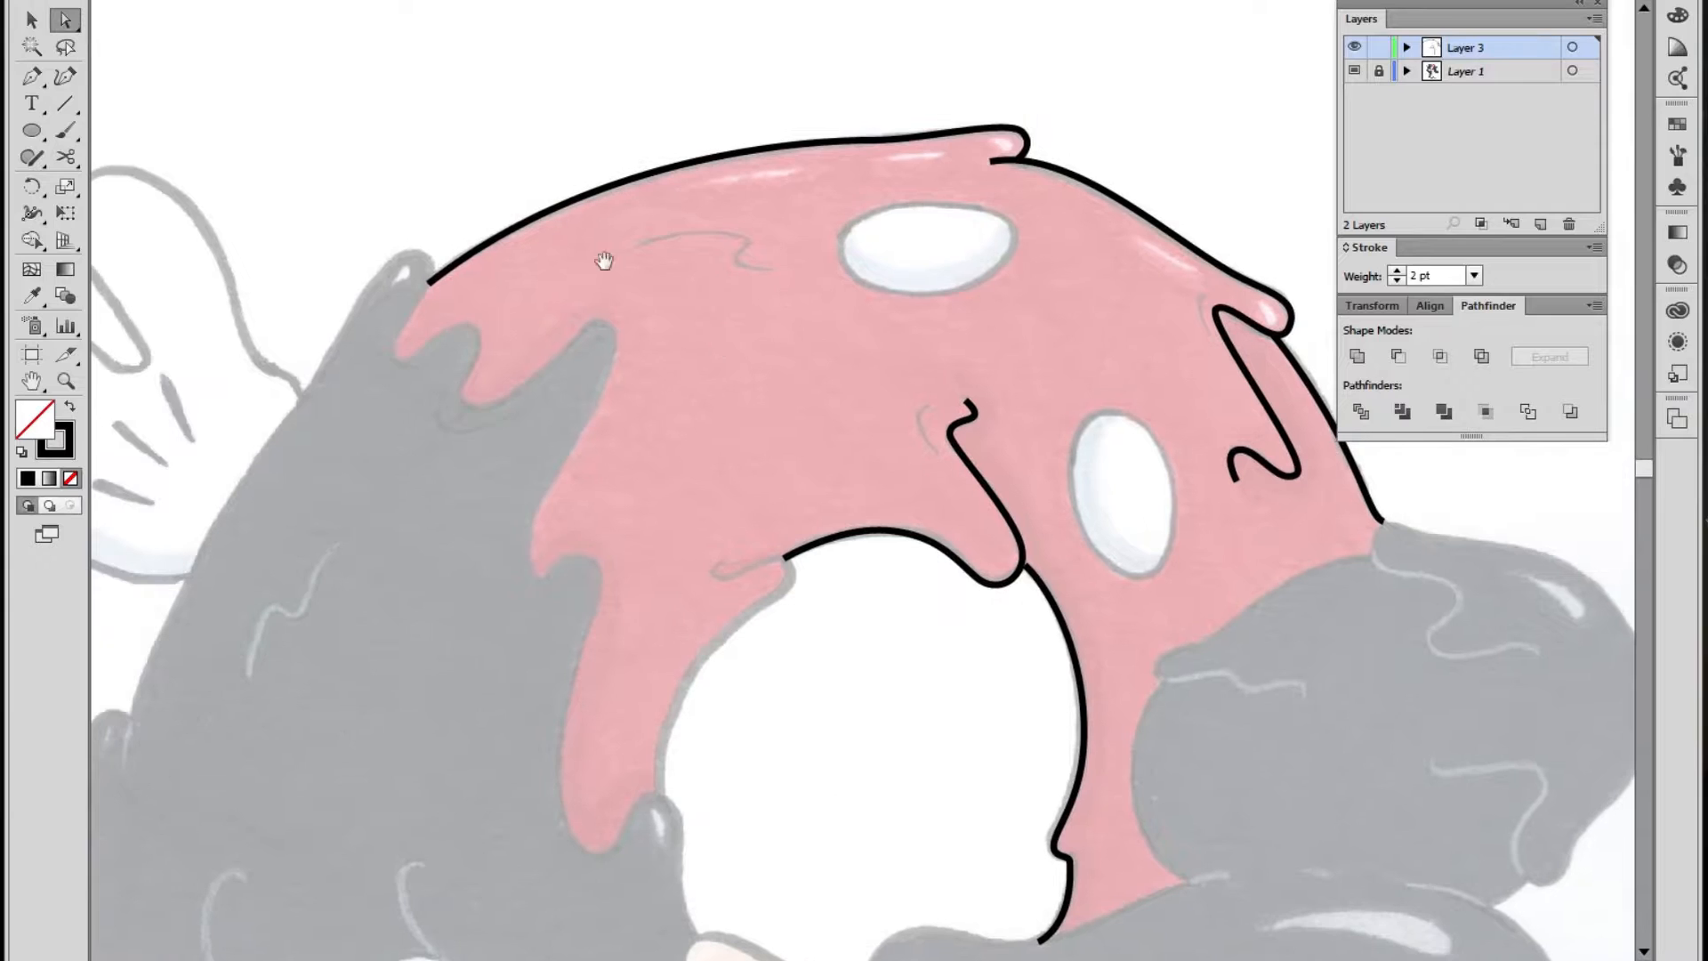
click(31, 77)
click(640, 243)
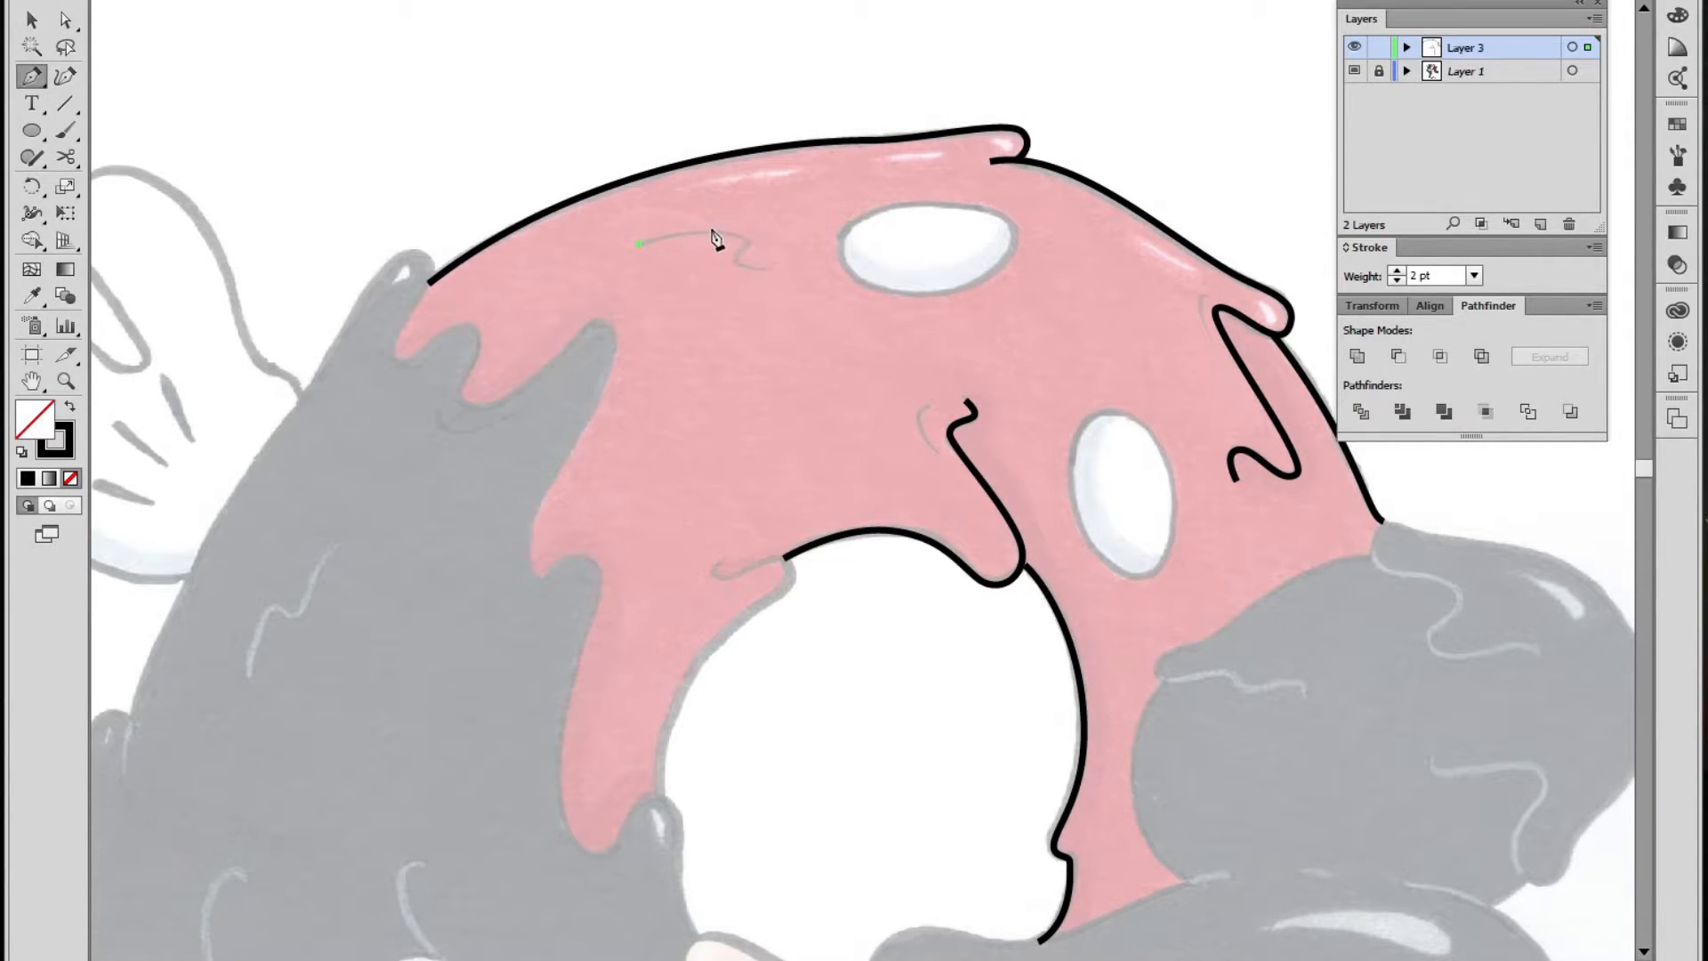
drag(712, 232, 747, 239)
click(731, 256)
ctrl+click(810, 268)
click(930, 449)
drag(928, 406, 956, 398)
ctrl+click(994, 534)
Outline the upper white oval with a closed path, adjust the curve handle along its upper edge, and deselect it
mouse_move(895, 606)
mouse_down()
mouse_move(861, 435)
mouse_move(754, 367)
mouse_move(824, 564)
mouse_move(984, 397)
mouse_move(831, 591)
mouse_up()
drag(861, 190, 930, 194)
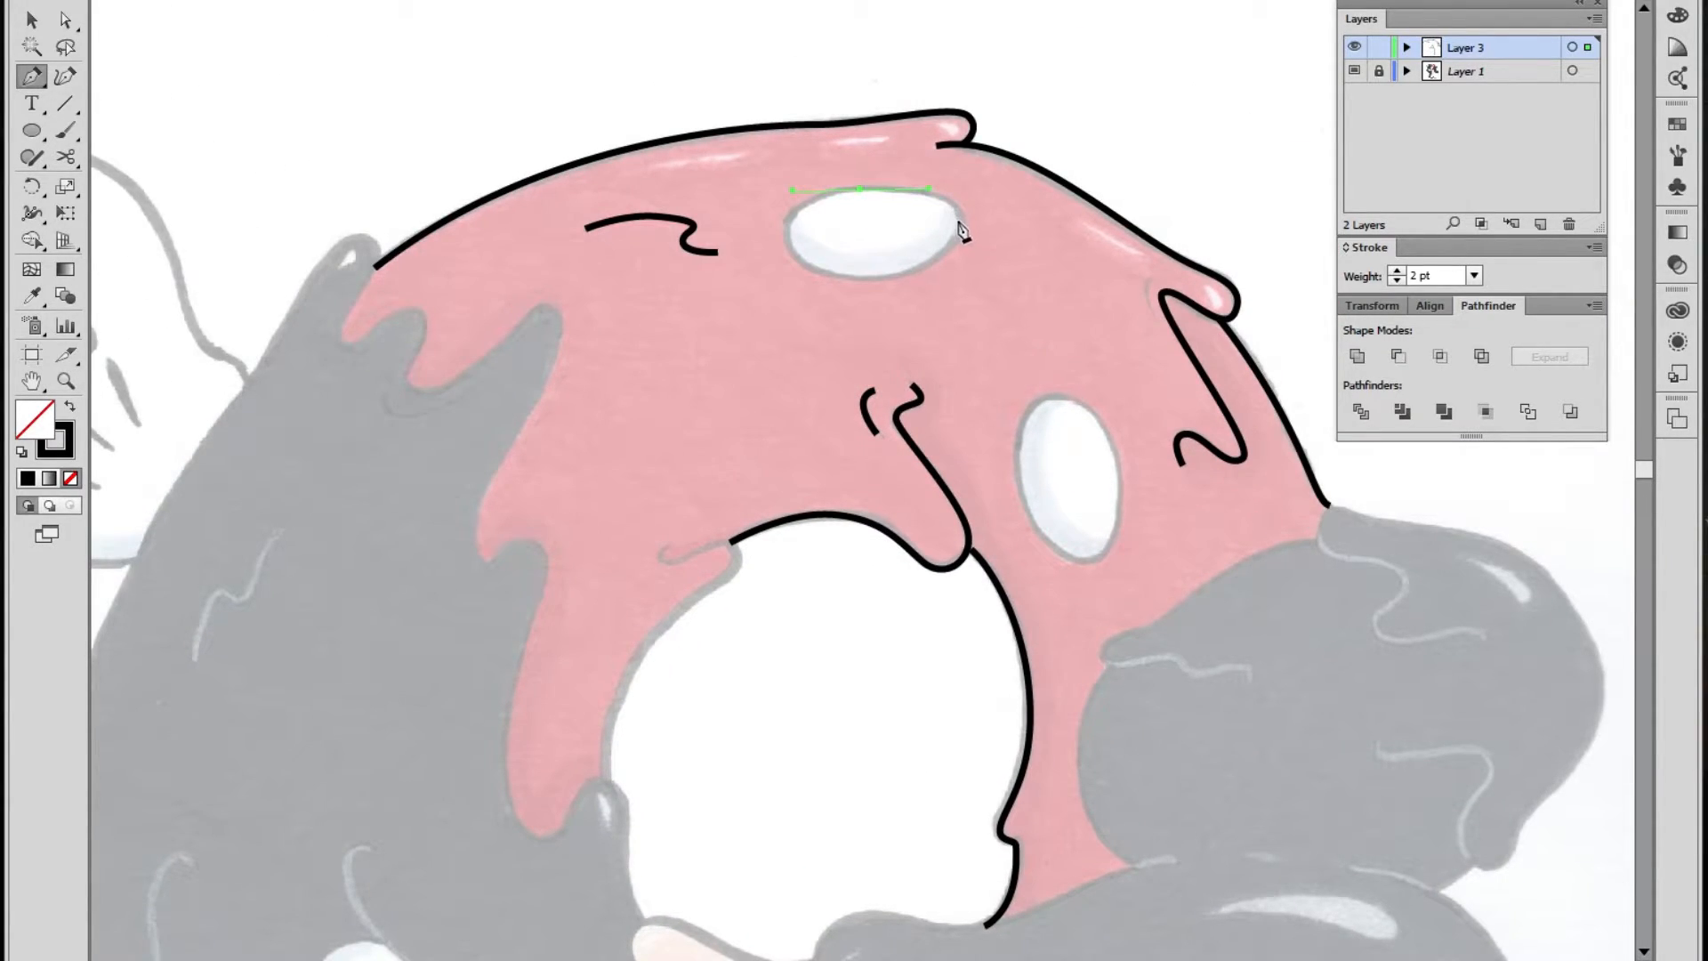
click(963, 248)
drag(863, 277, 804, 274)
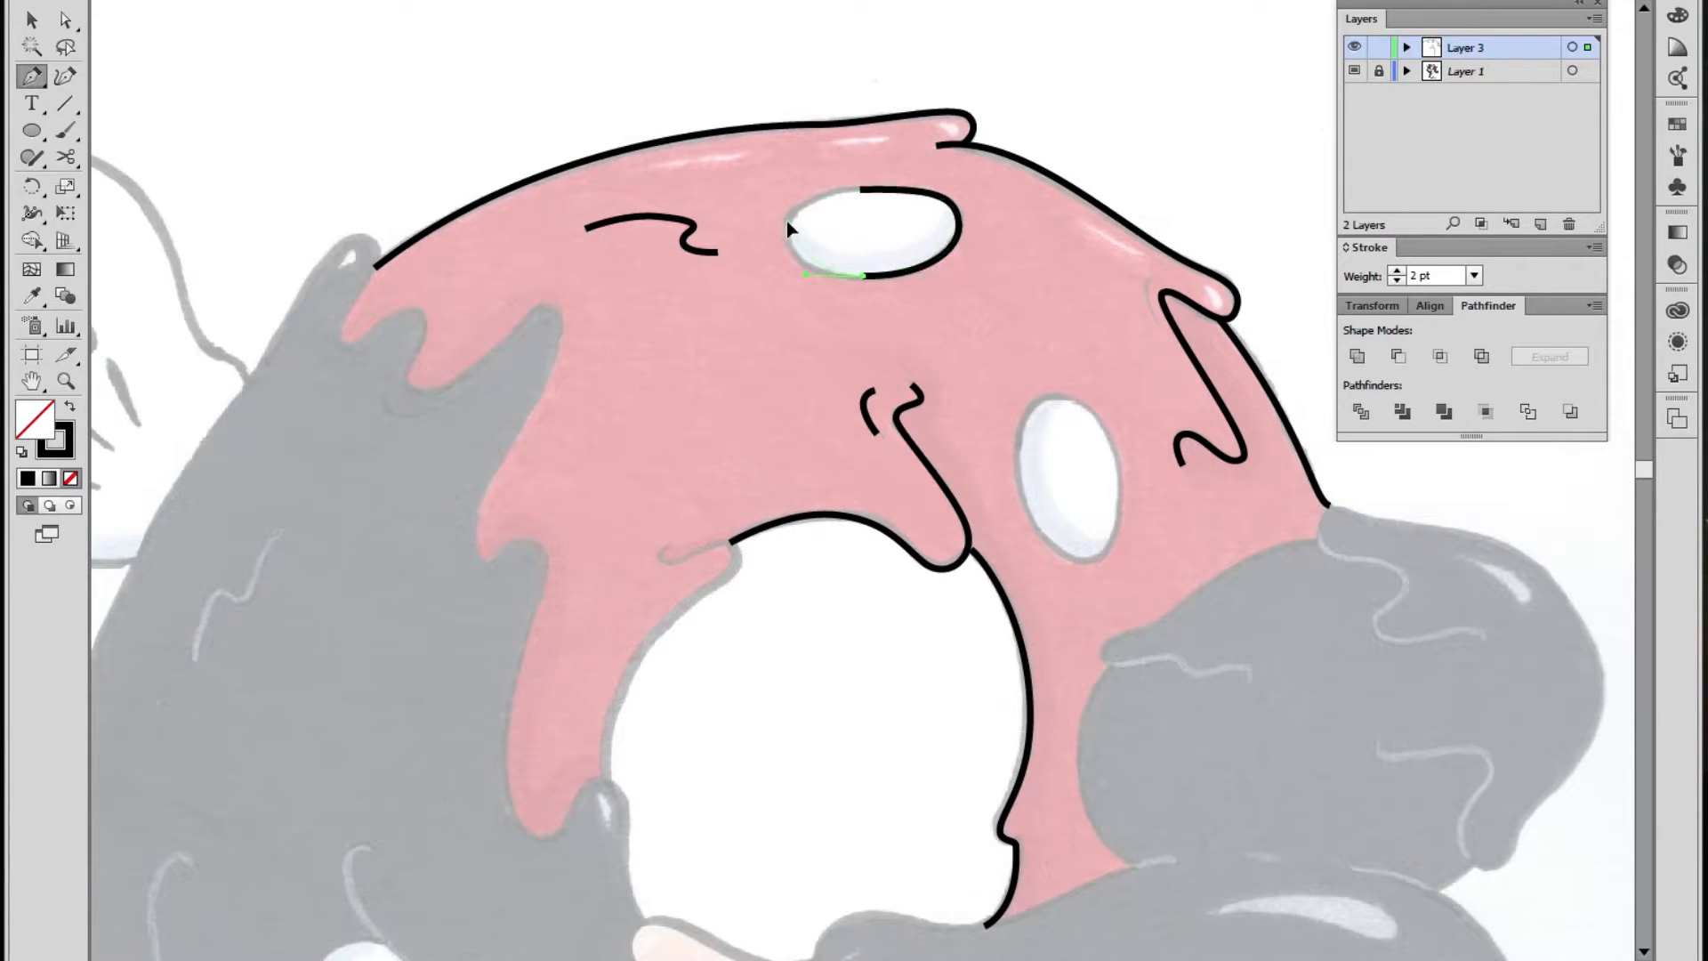
drag(786, 200, 899, 191)
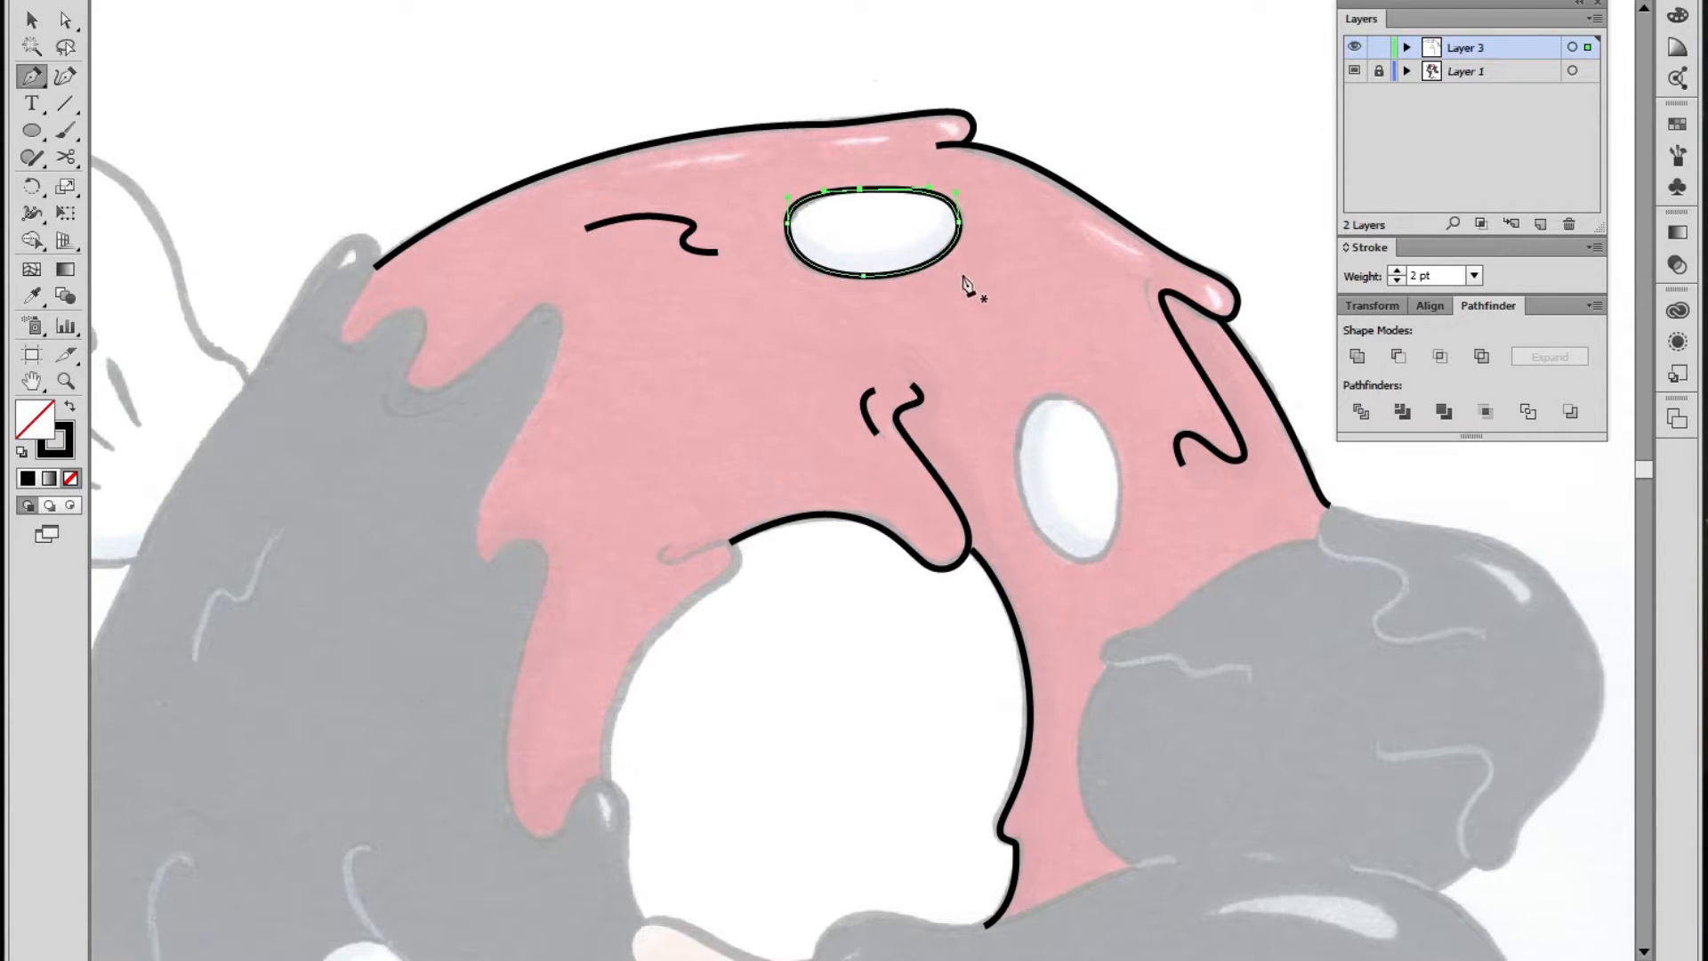
key(a)
drag(787, 196, 837, 192)
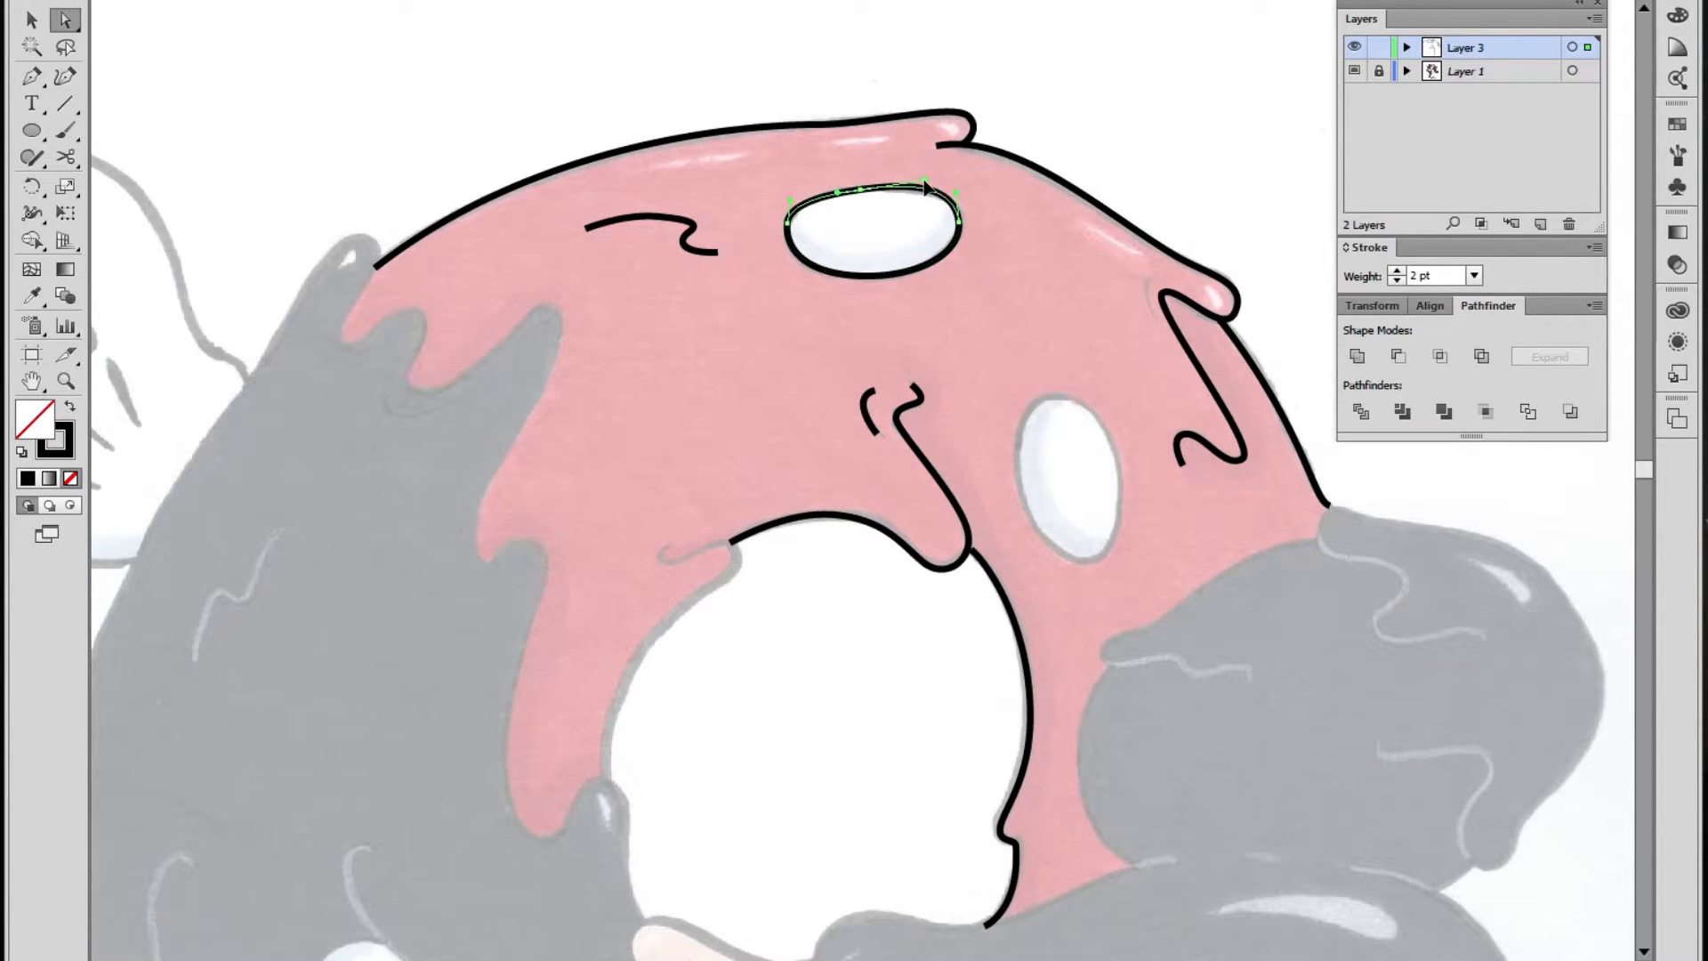
click(1025, 284)
Outline the second, upright white oval beside the hanging drip with a closed path
drag(1028, 372, 846, 278)
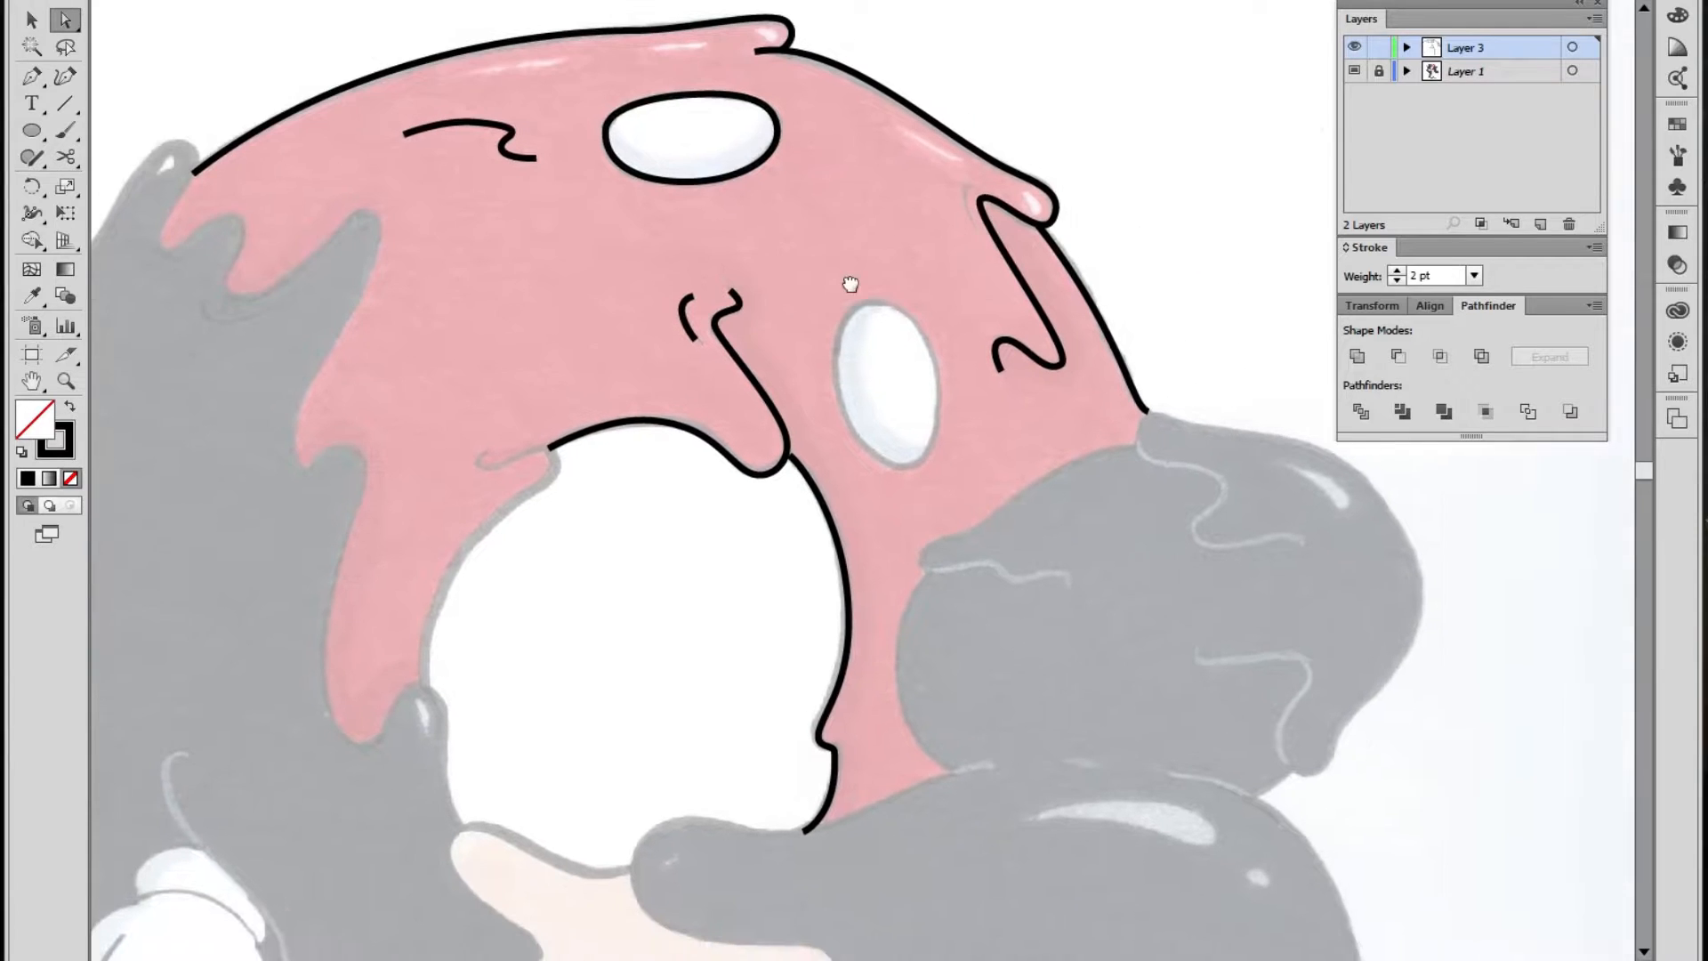
key(p)
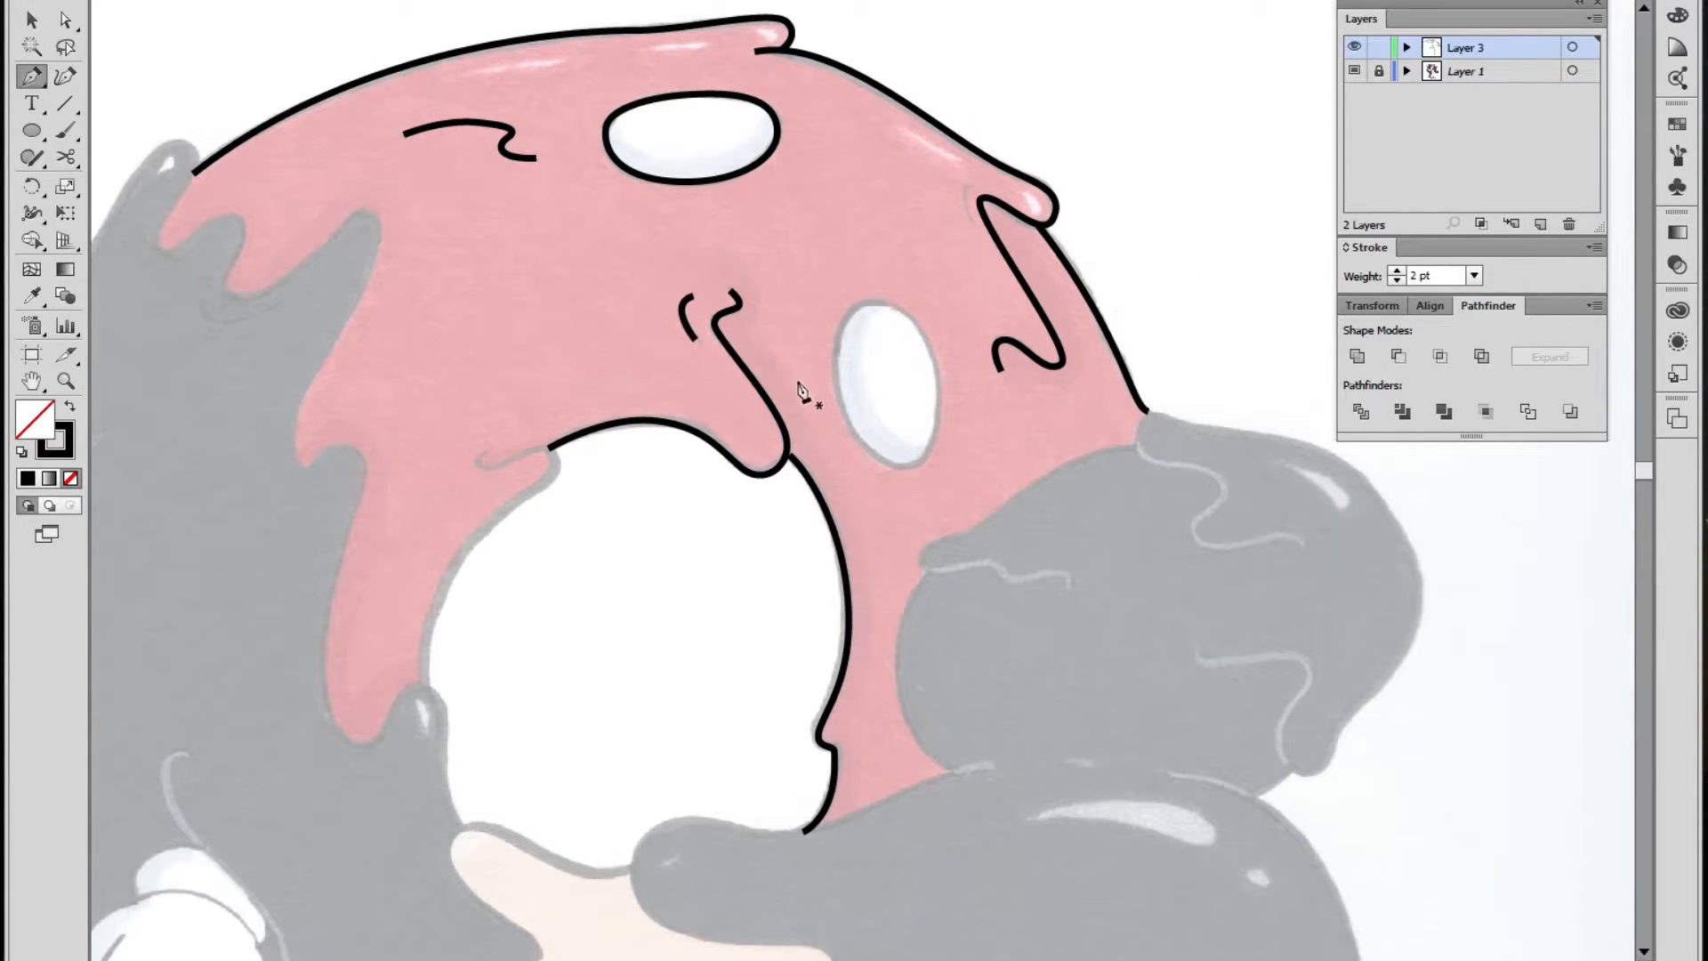
drag(866, 301, 898, 295)
click(942, 415)
drag(906, 465, 872, 467)
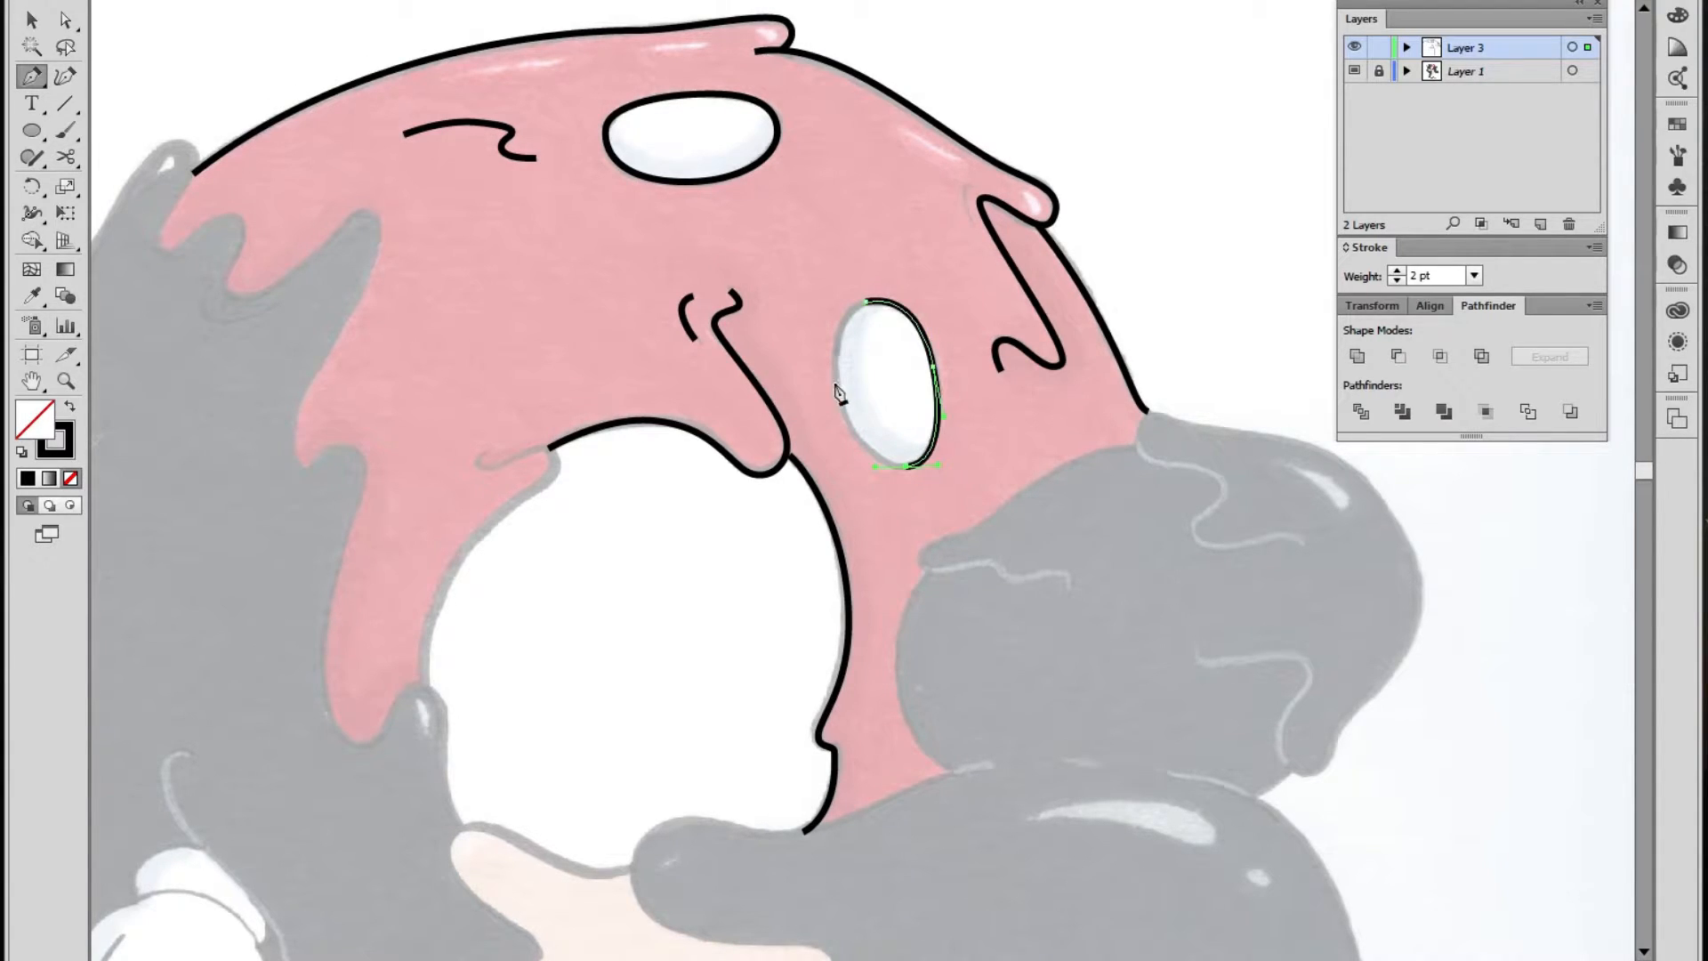
click(868, 302)
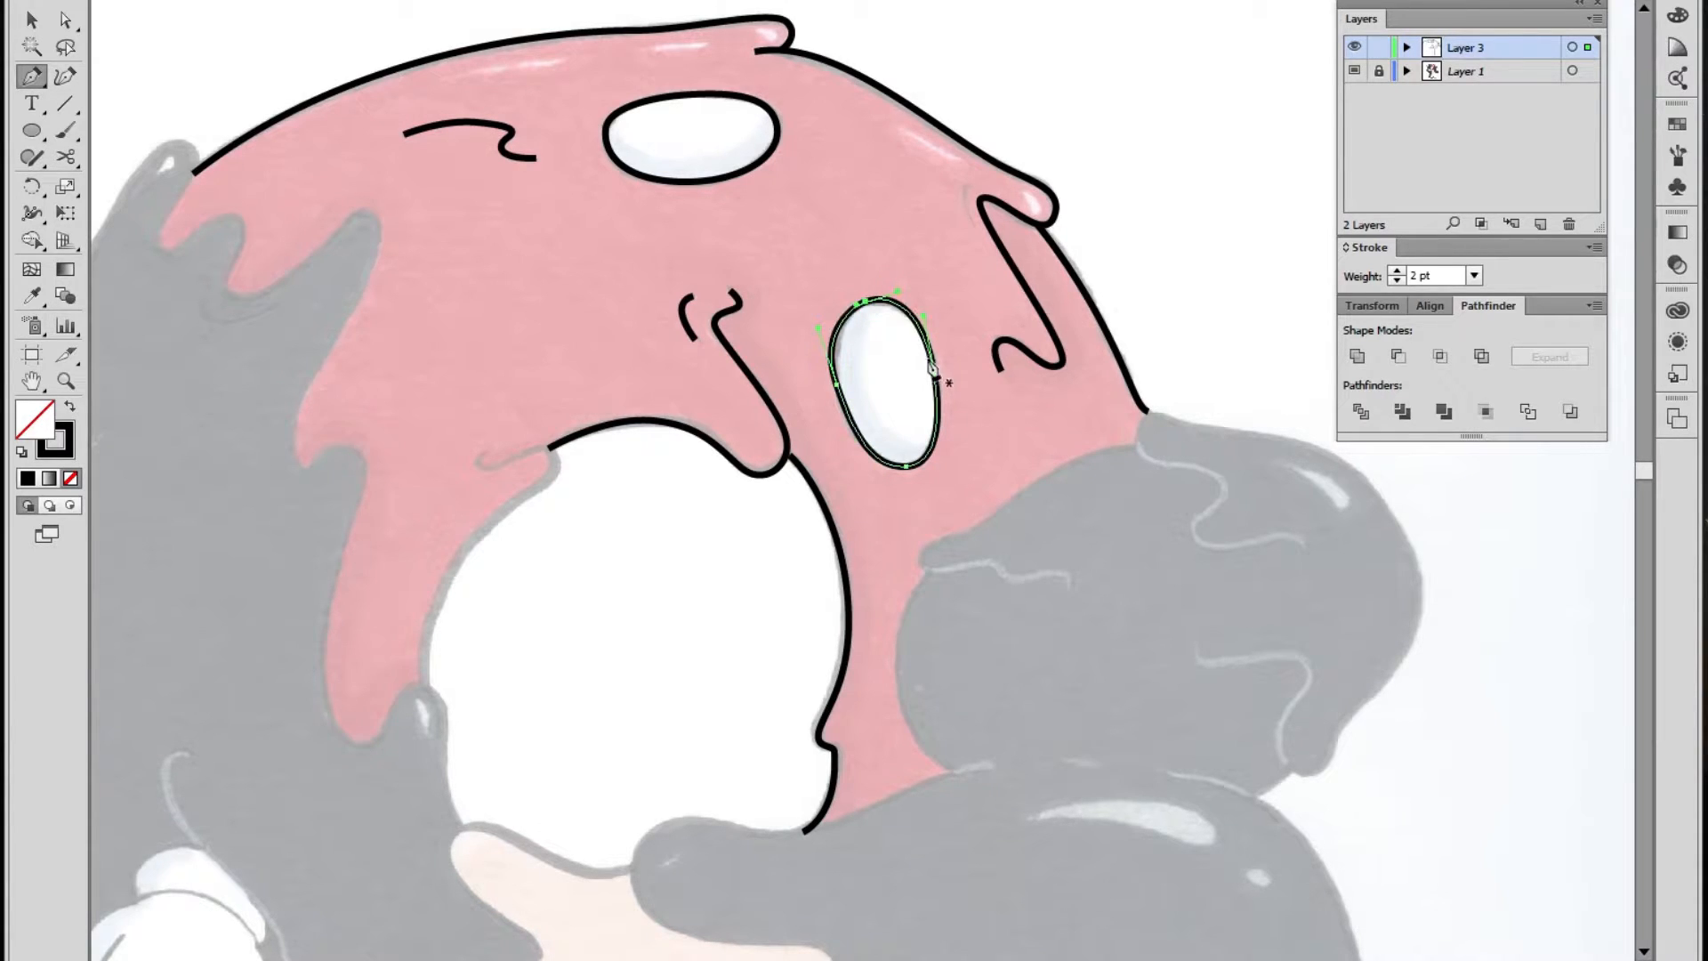
Refine the upright oval's left curve and nudge its top anchor onto the template, and deselect the path
key(a)
click(838, 391)
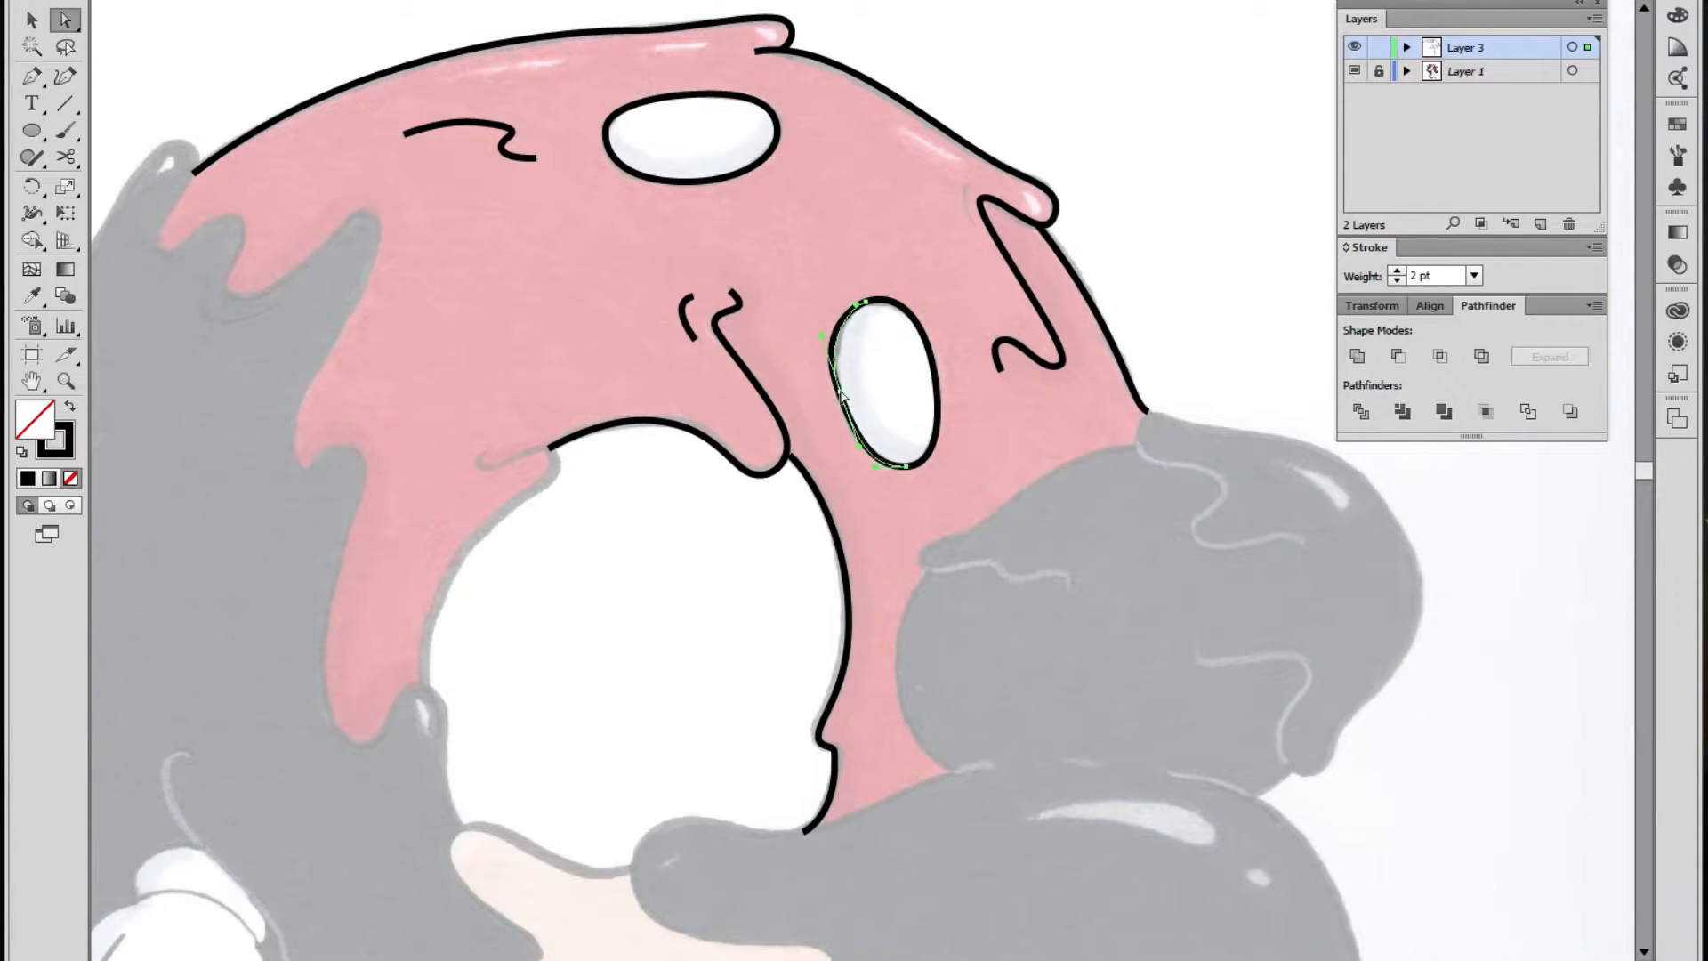
click(863, 303)
drag(863, 303, 867, 307)
click(973, 441)
Trace the white opening's left edge from the small black drip up to the rounded tip beneath the red crease
key(z)
alt+click(852, 495)
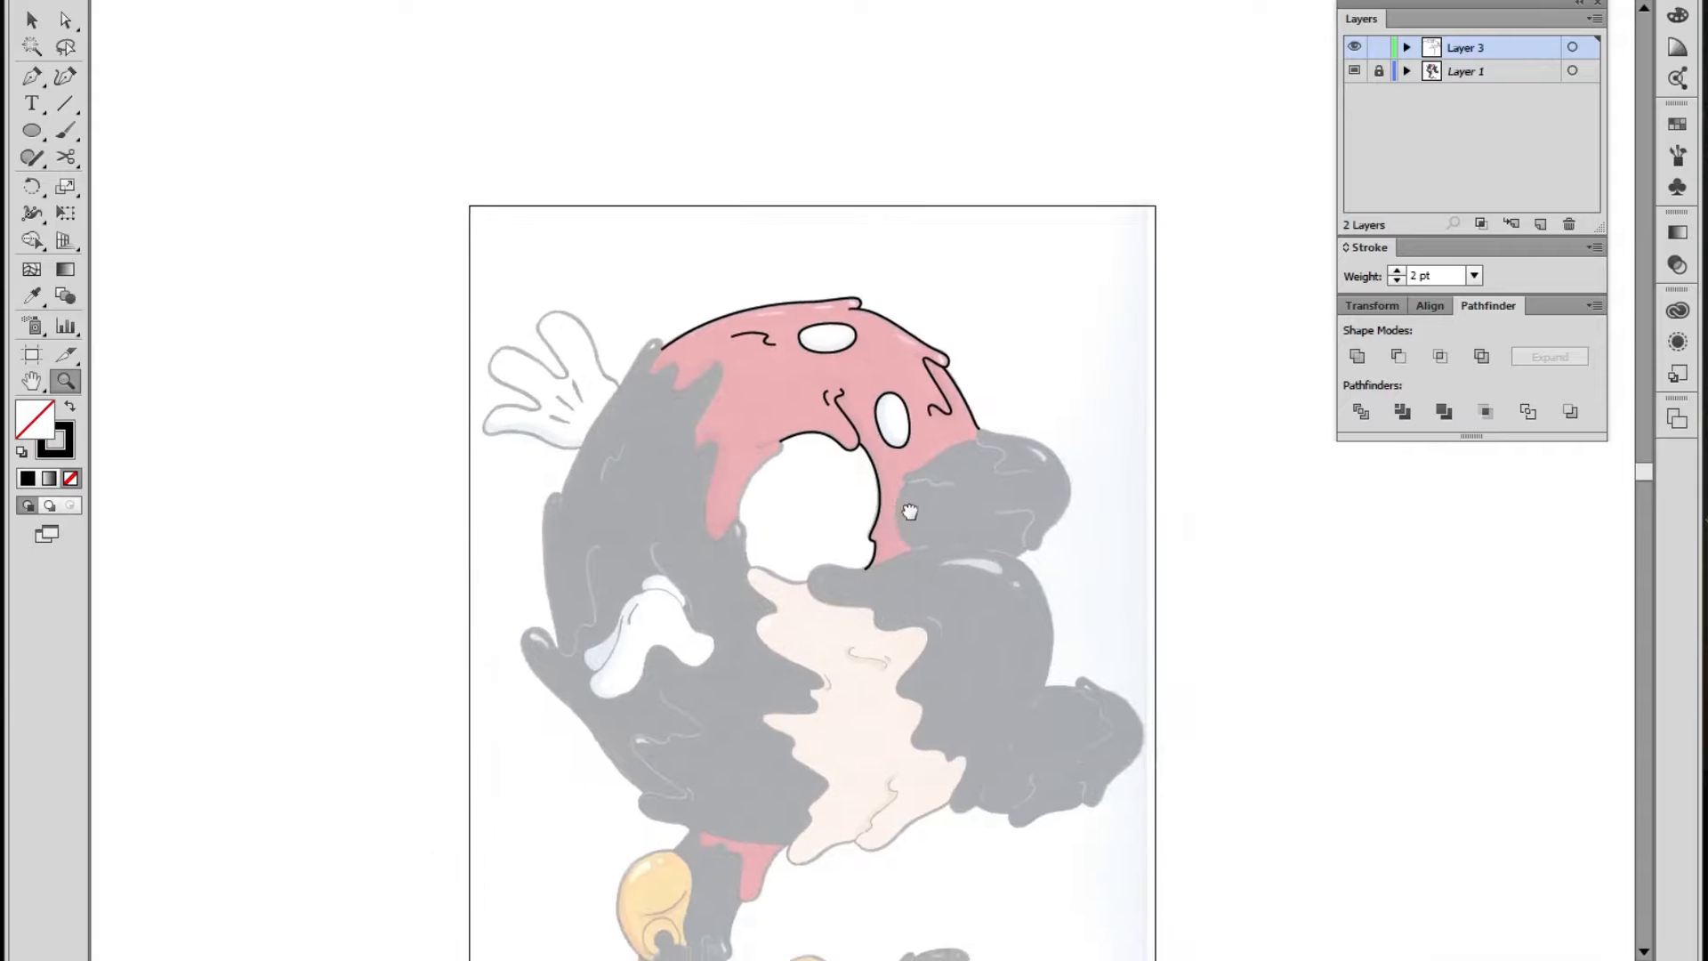
alt+click(875, 351)
click(875, 351)
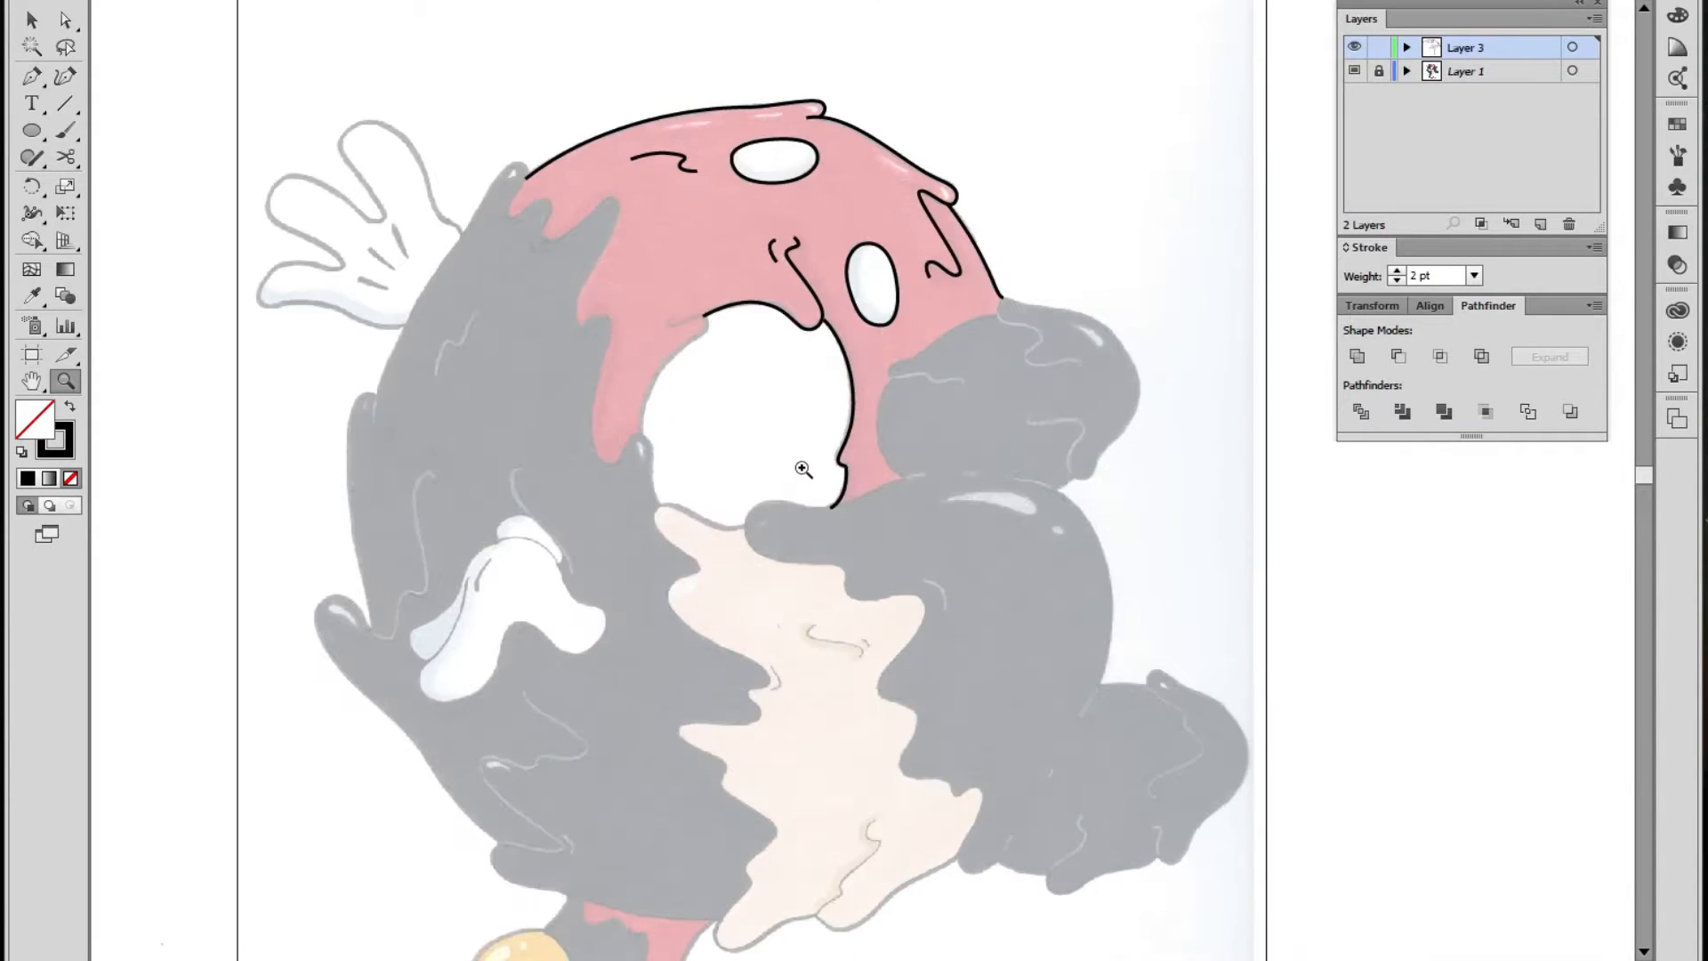
click(765, 414)
click(765, 414)
key(p)
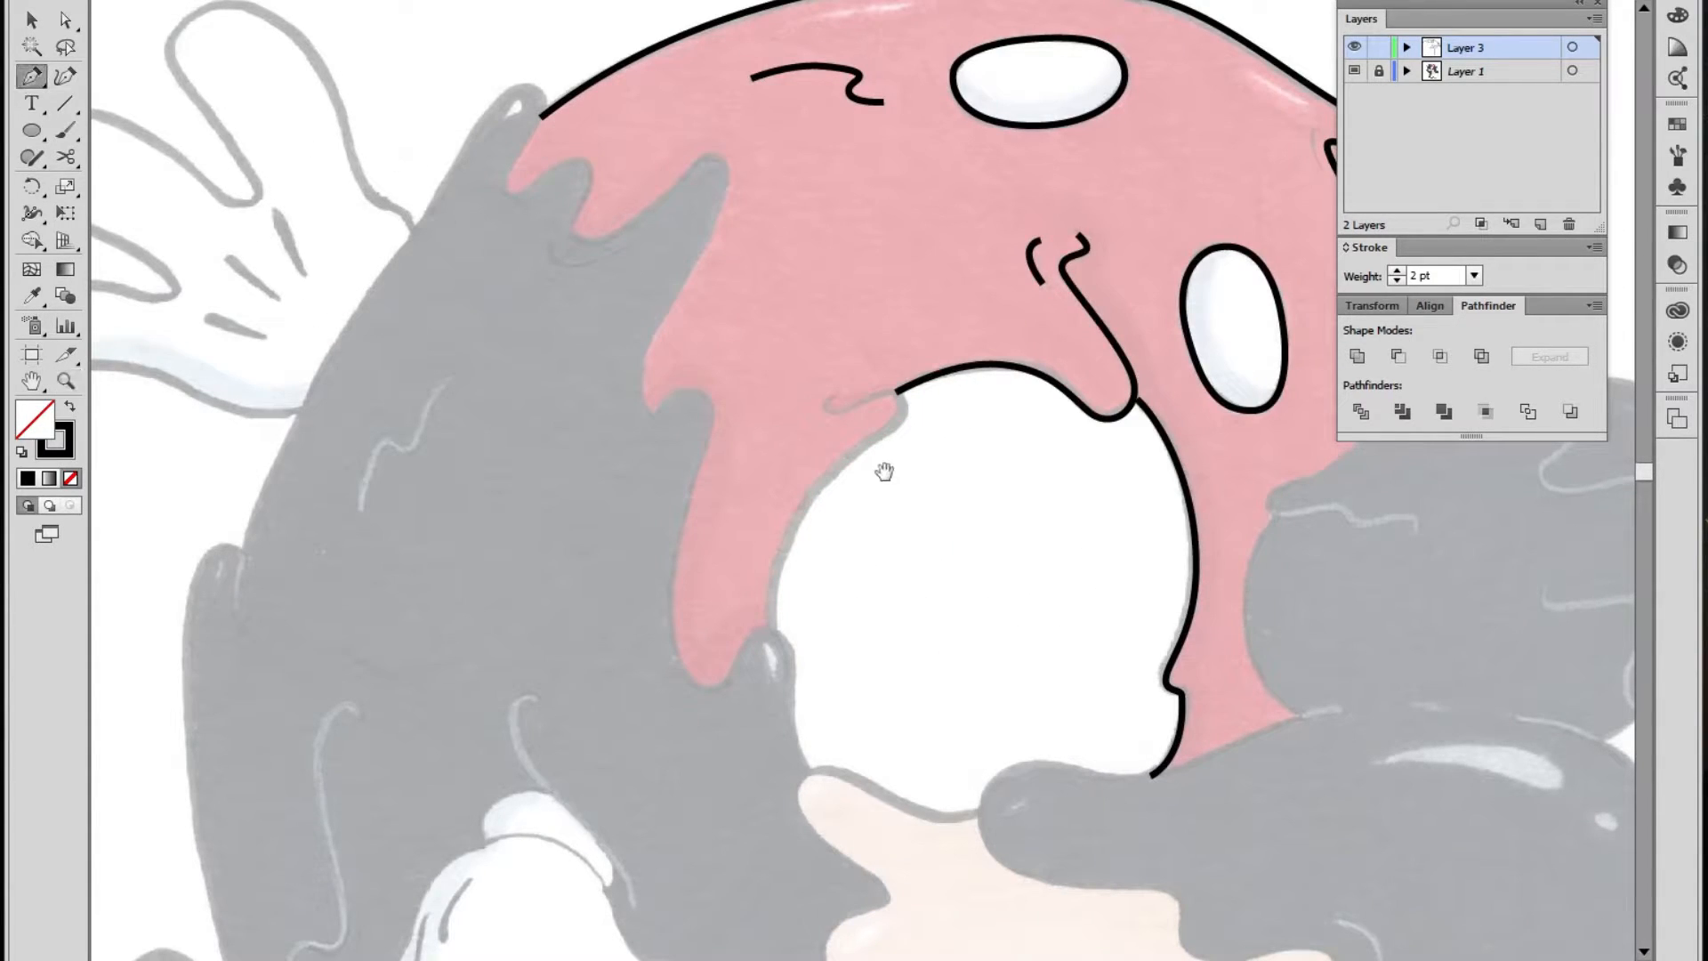
drag(880, 469, 633, 365)
click(534, 517)
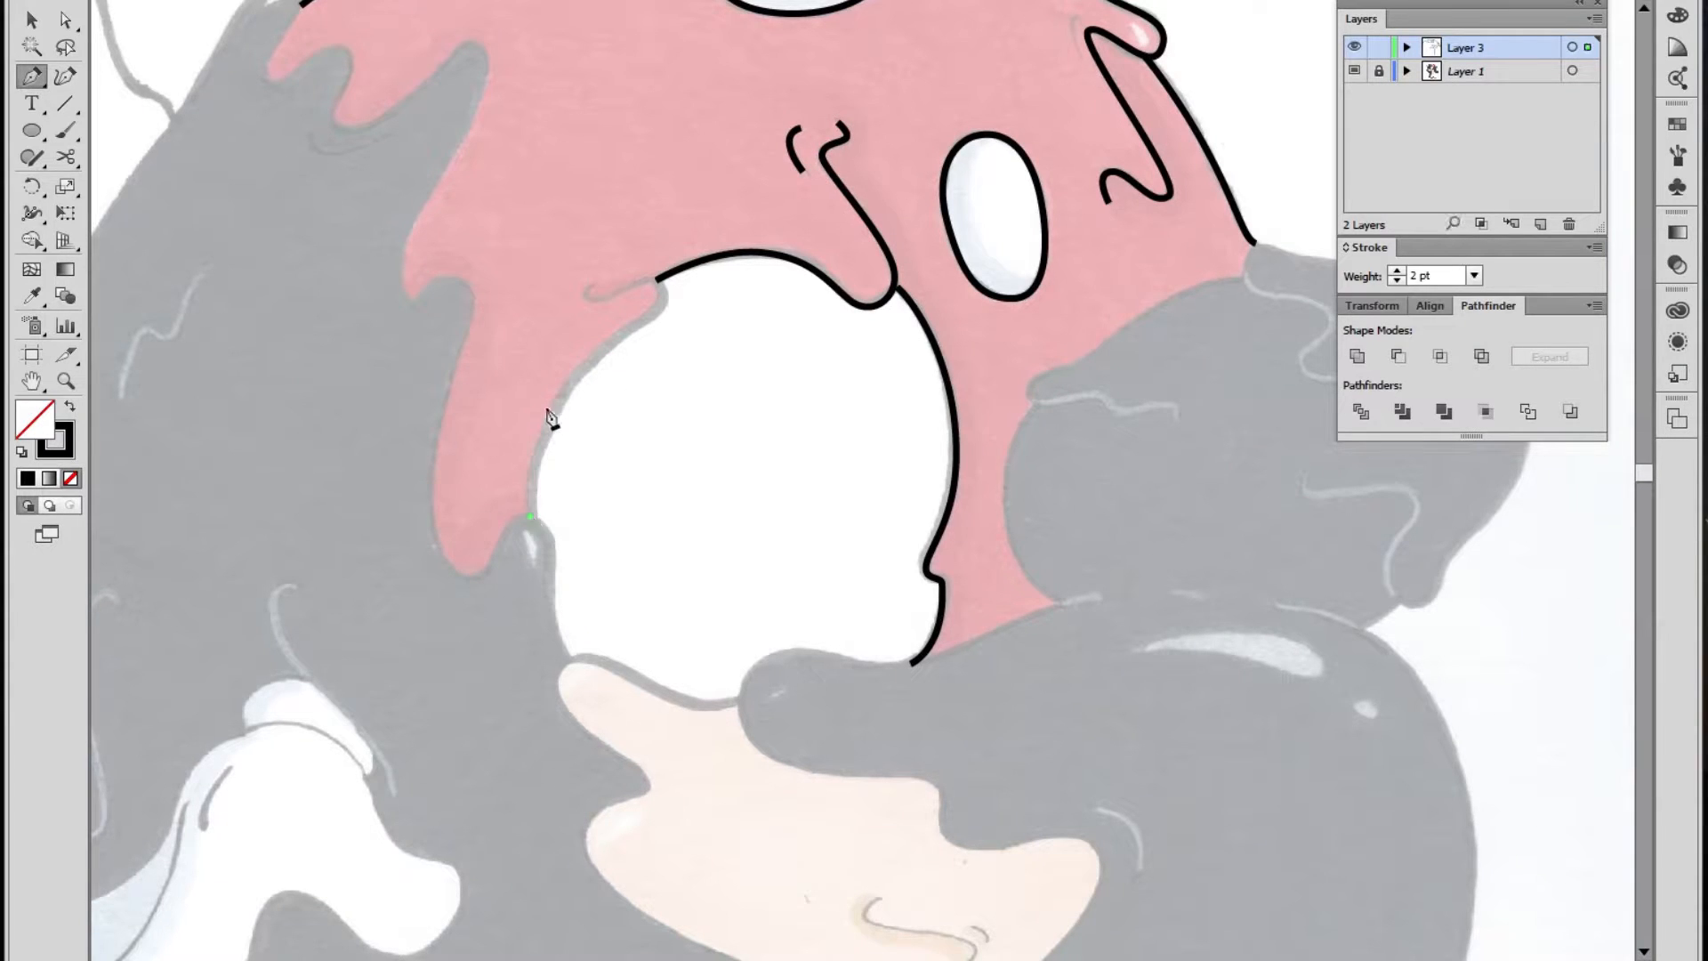
click(625, 327)
click(662, 290)
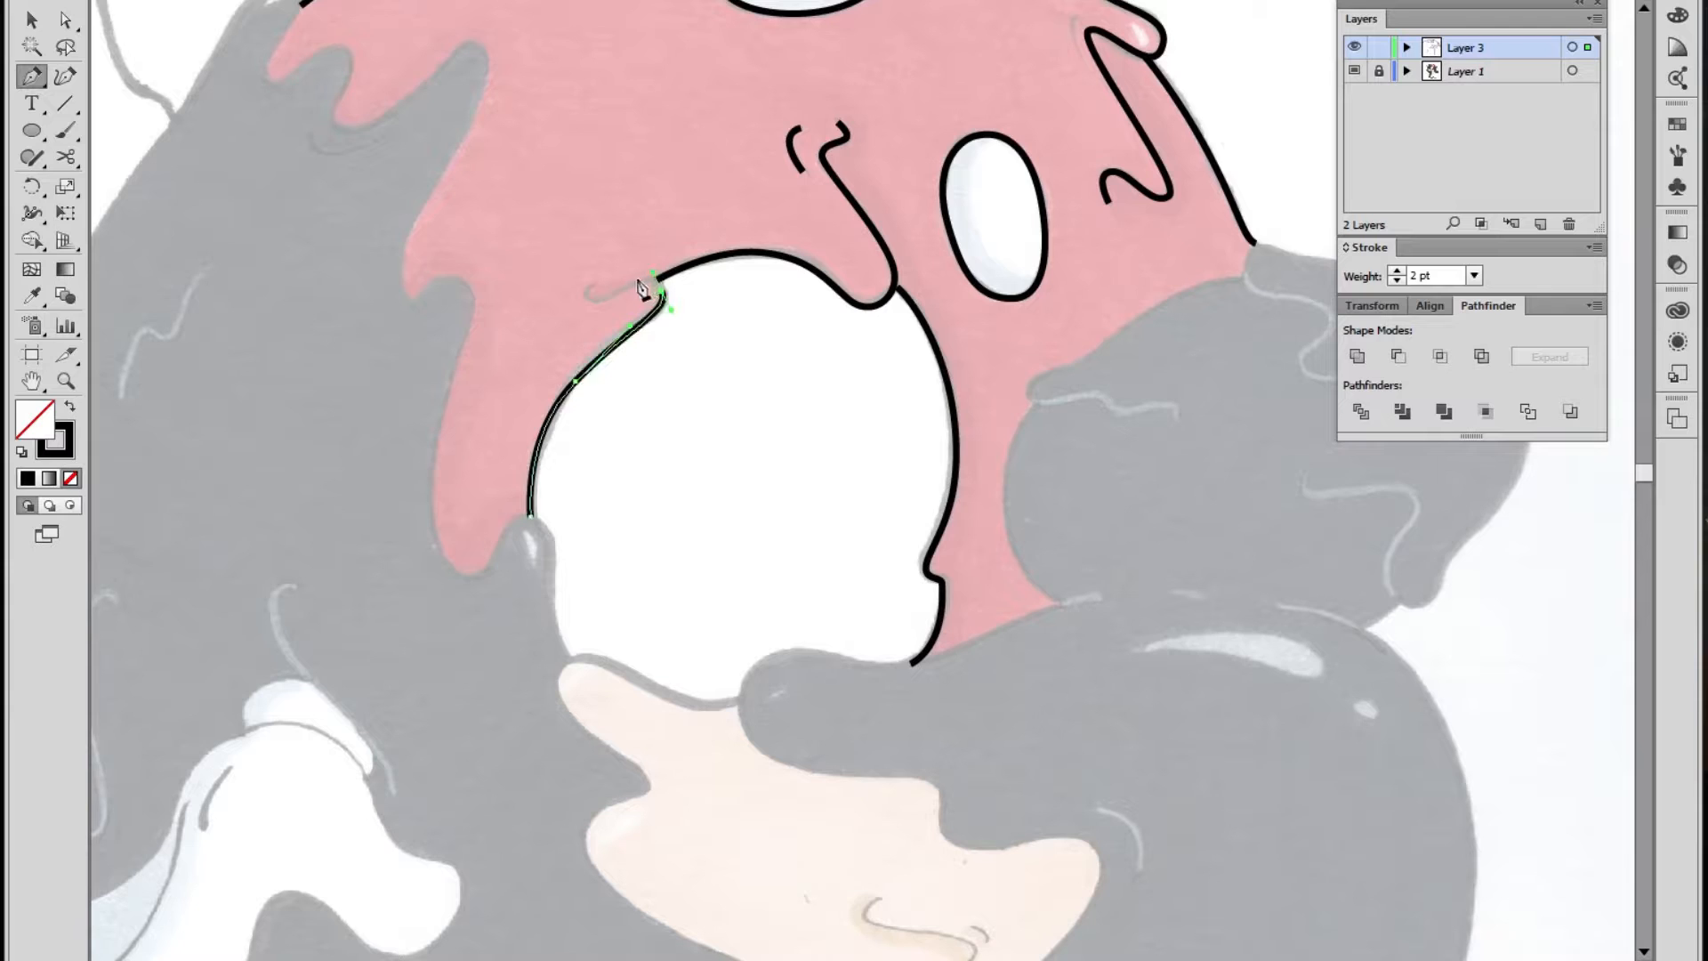
Extend the opening's left path along the short crease to its small hook, adjust the curve there, and deselect
mouse_move(619, 290)
mouse_down()
mouse_move(601, 295)
mouse_move(623, 262)
mouse_move(614, 292)
mouse_move(636, 283)
mouse_up()
key(a)
click(635, 285)
click(705, 325)
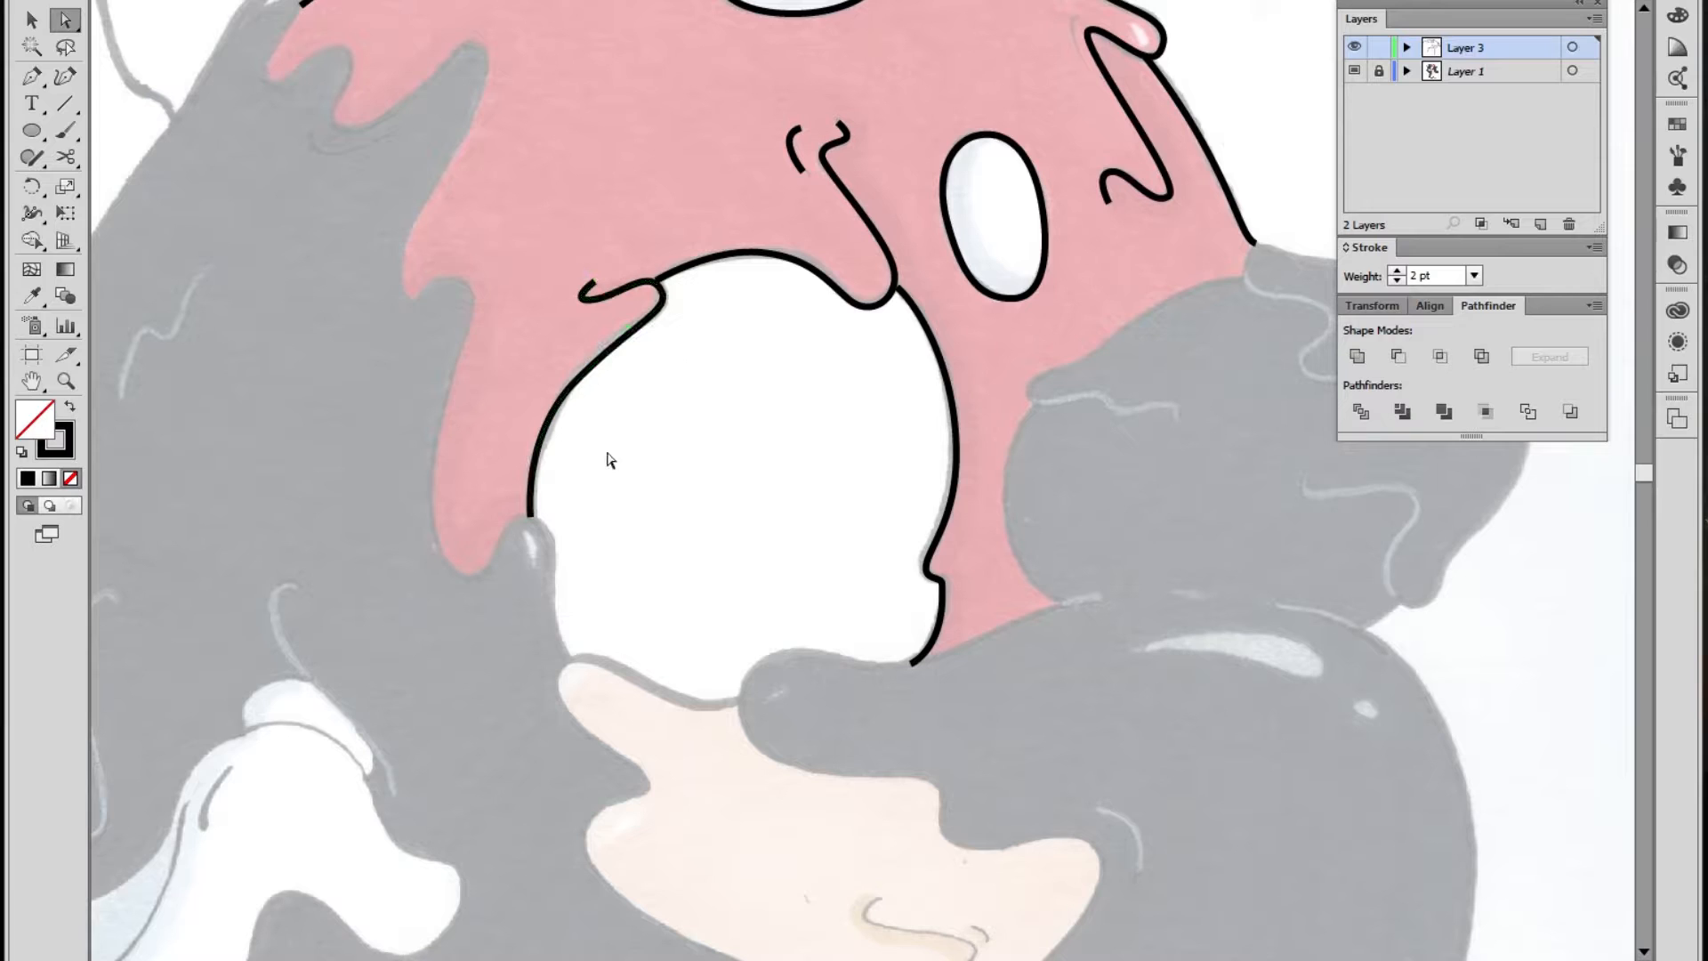
Examine the traced red shape and white opening in the context of the surrounding drawing
scroll(610, 397, down, 3)
scroll(578, 480, up, 4)
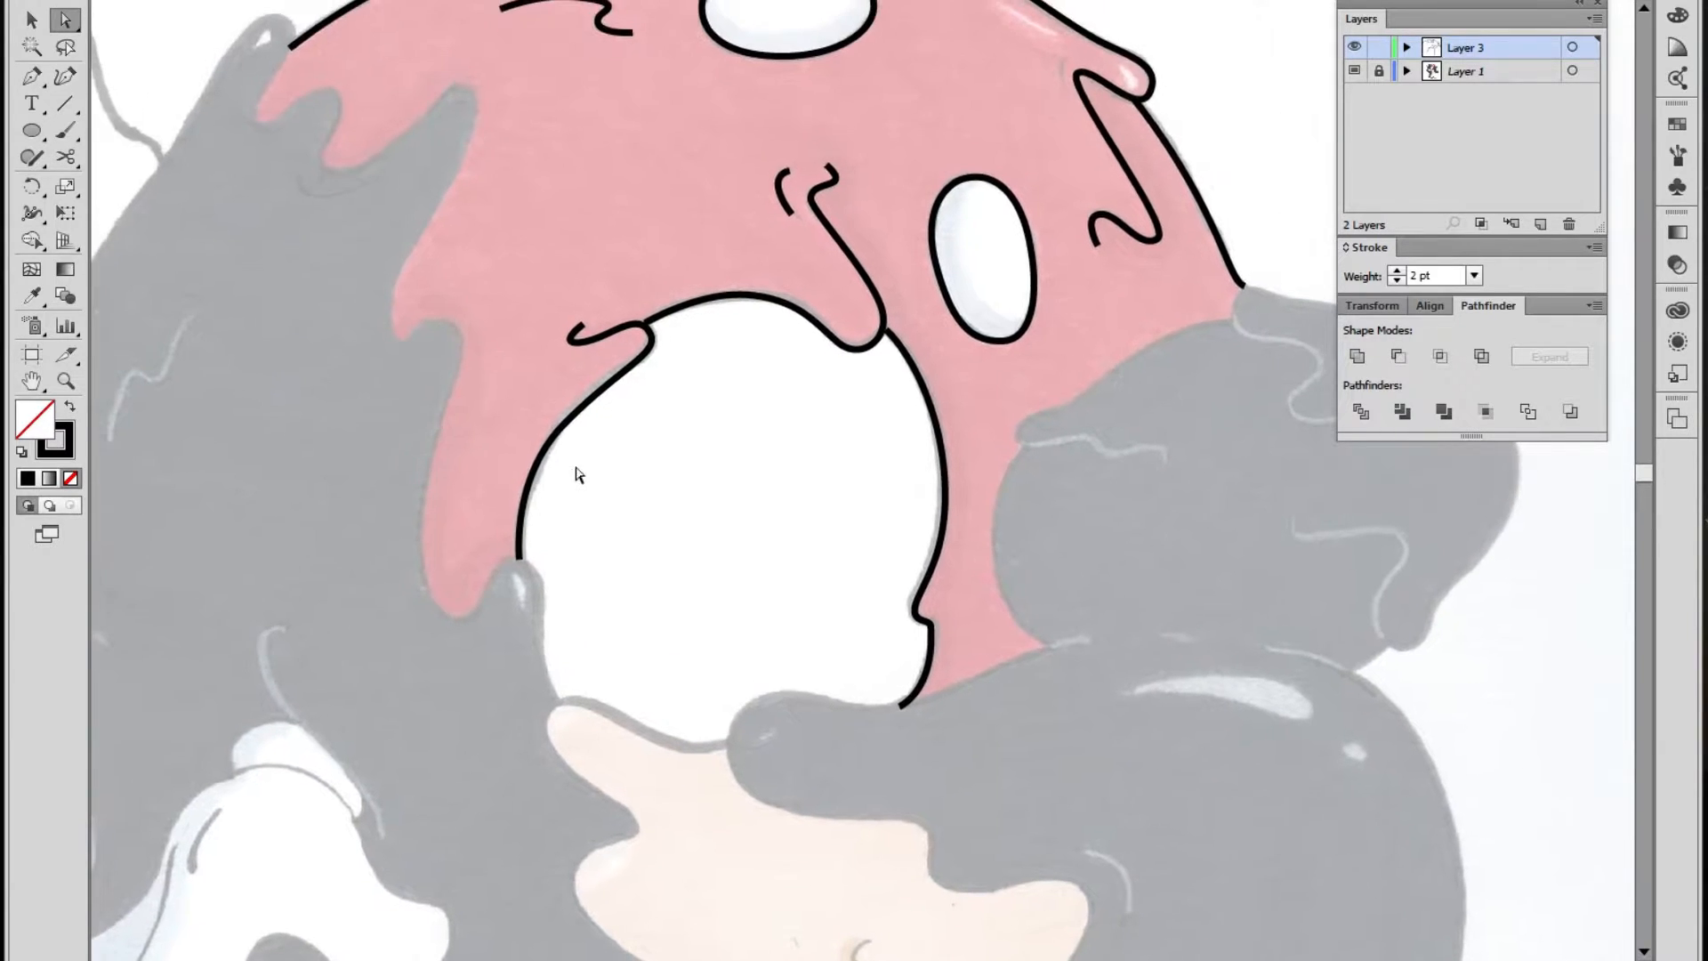
key(z)
alt+click(752, 402)
alt+click(758, 411)
drag(938, 542, 736, 317)
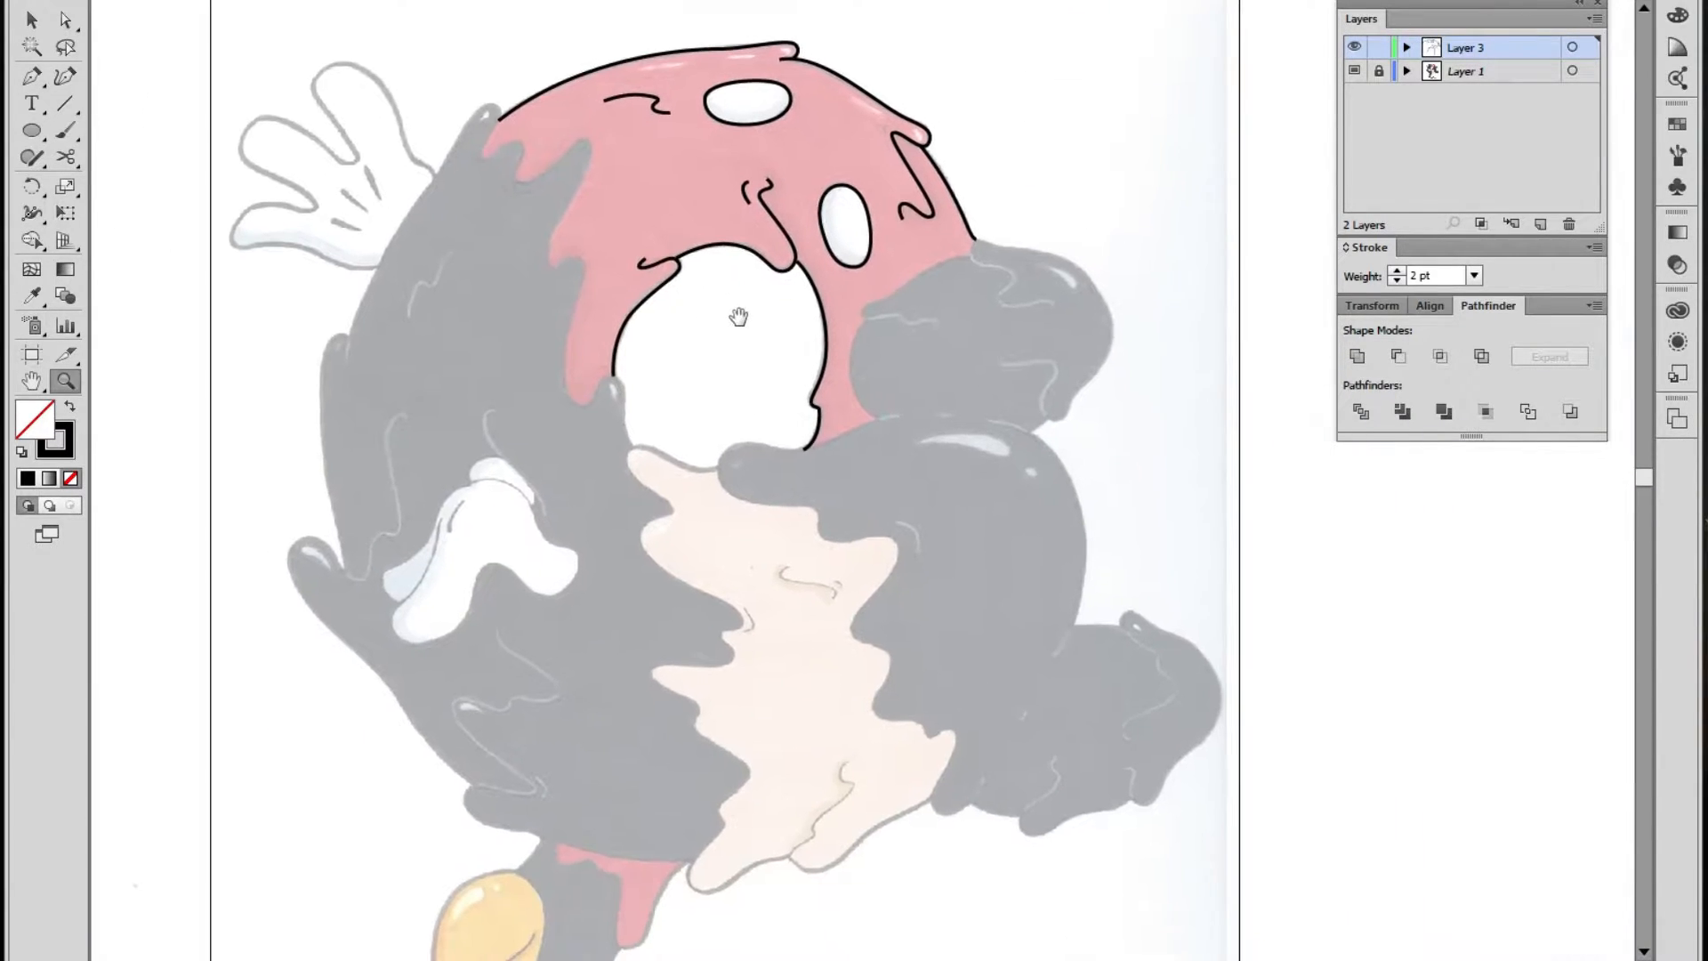
drag(842, 407, 874, 453)
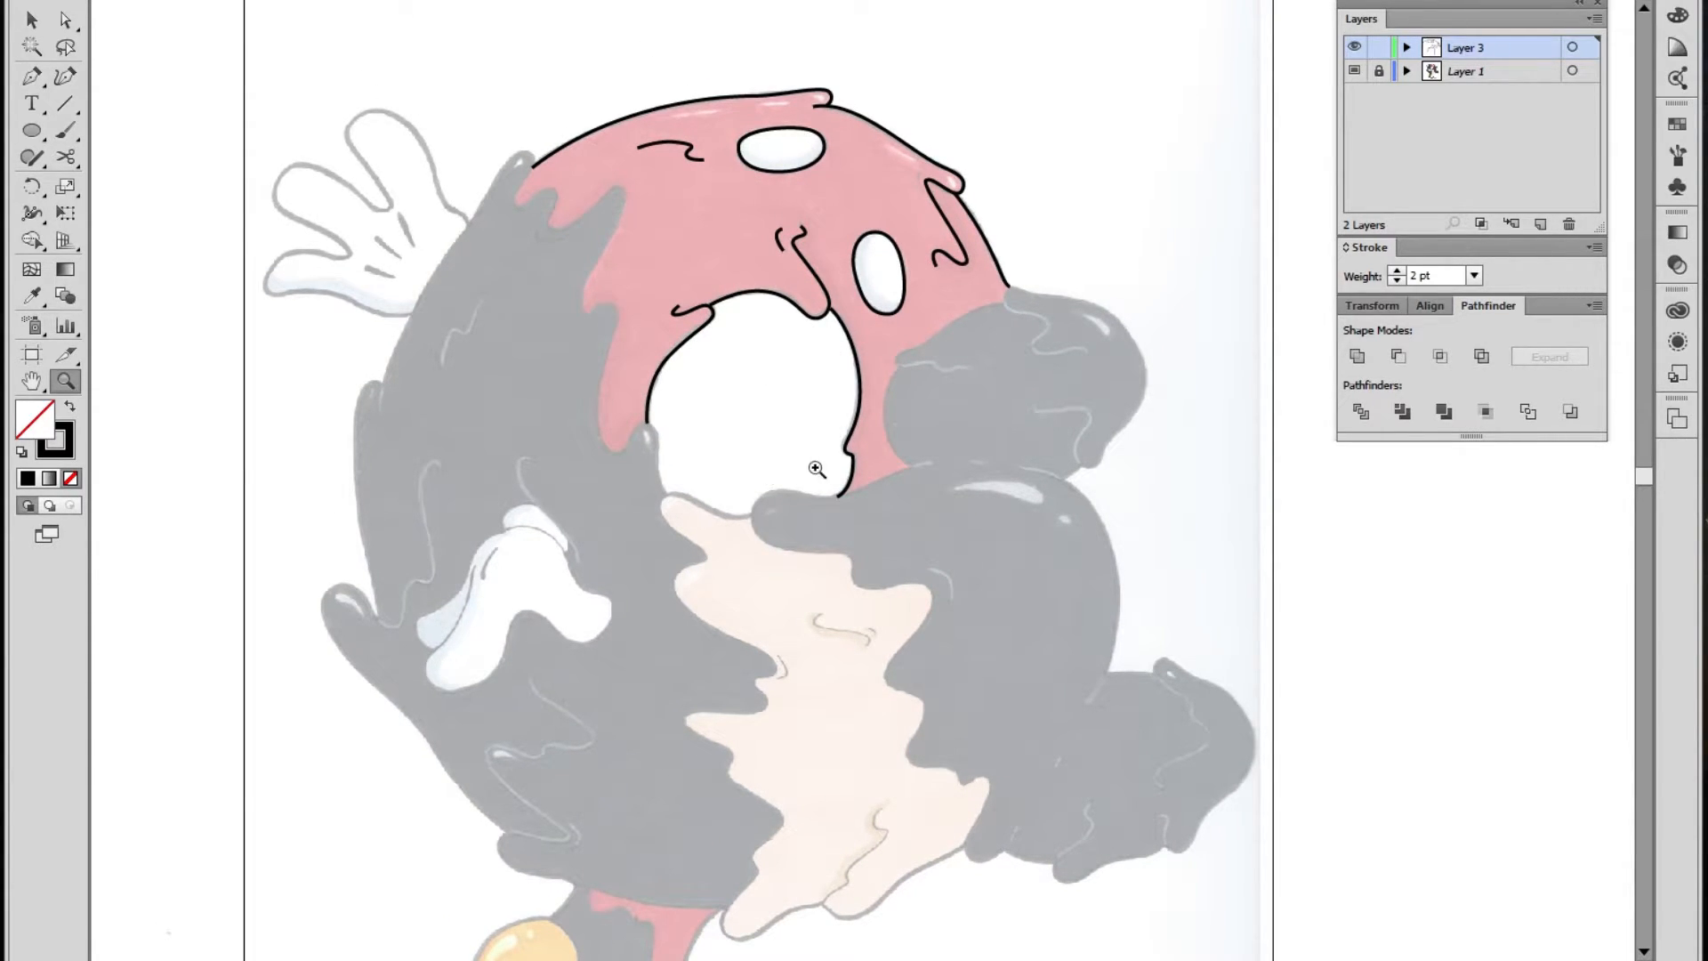
Trace the dark shape below the white opening, around its rounded tip and along the peach area's edge to the first peach bulge
click(773, 495)
drag(945, 533, 840, 506)
click(825, 475)
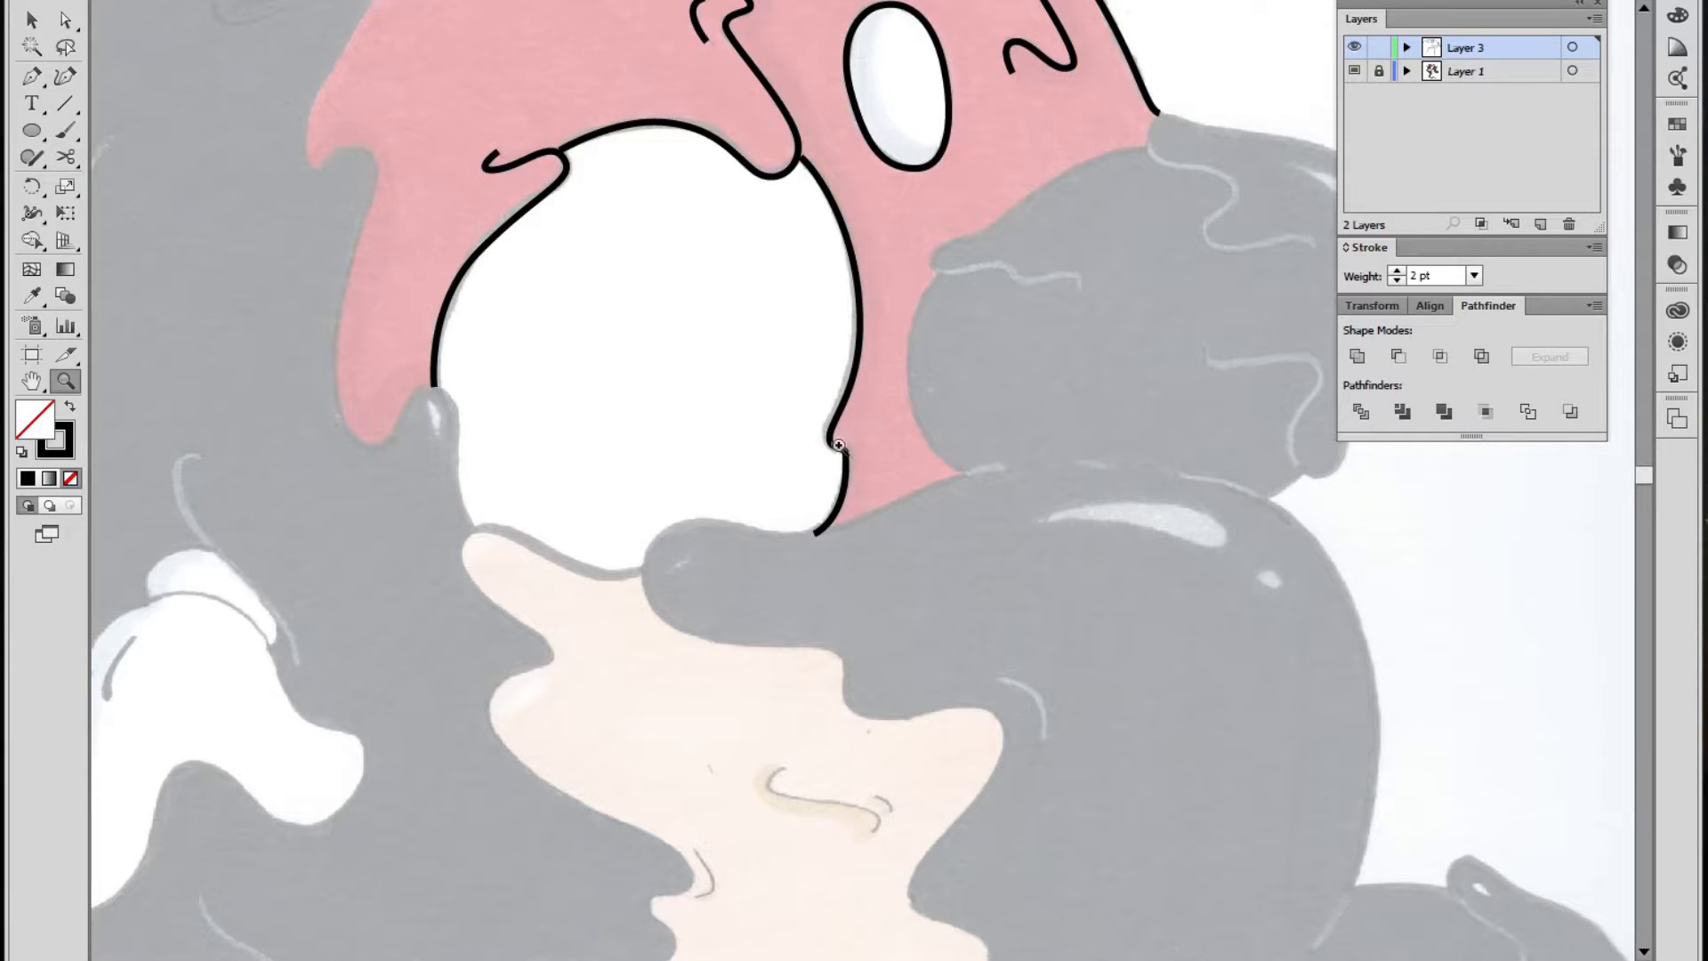
click(32, 77)
drag(772, 395, 703, 272)
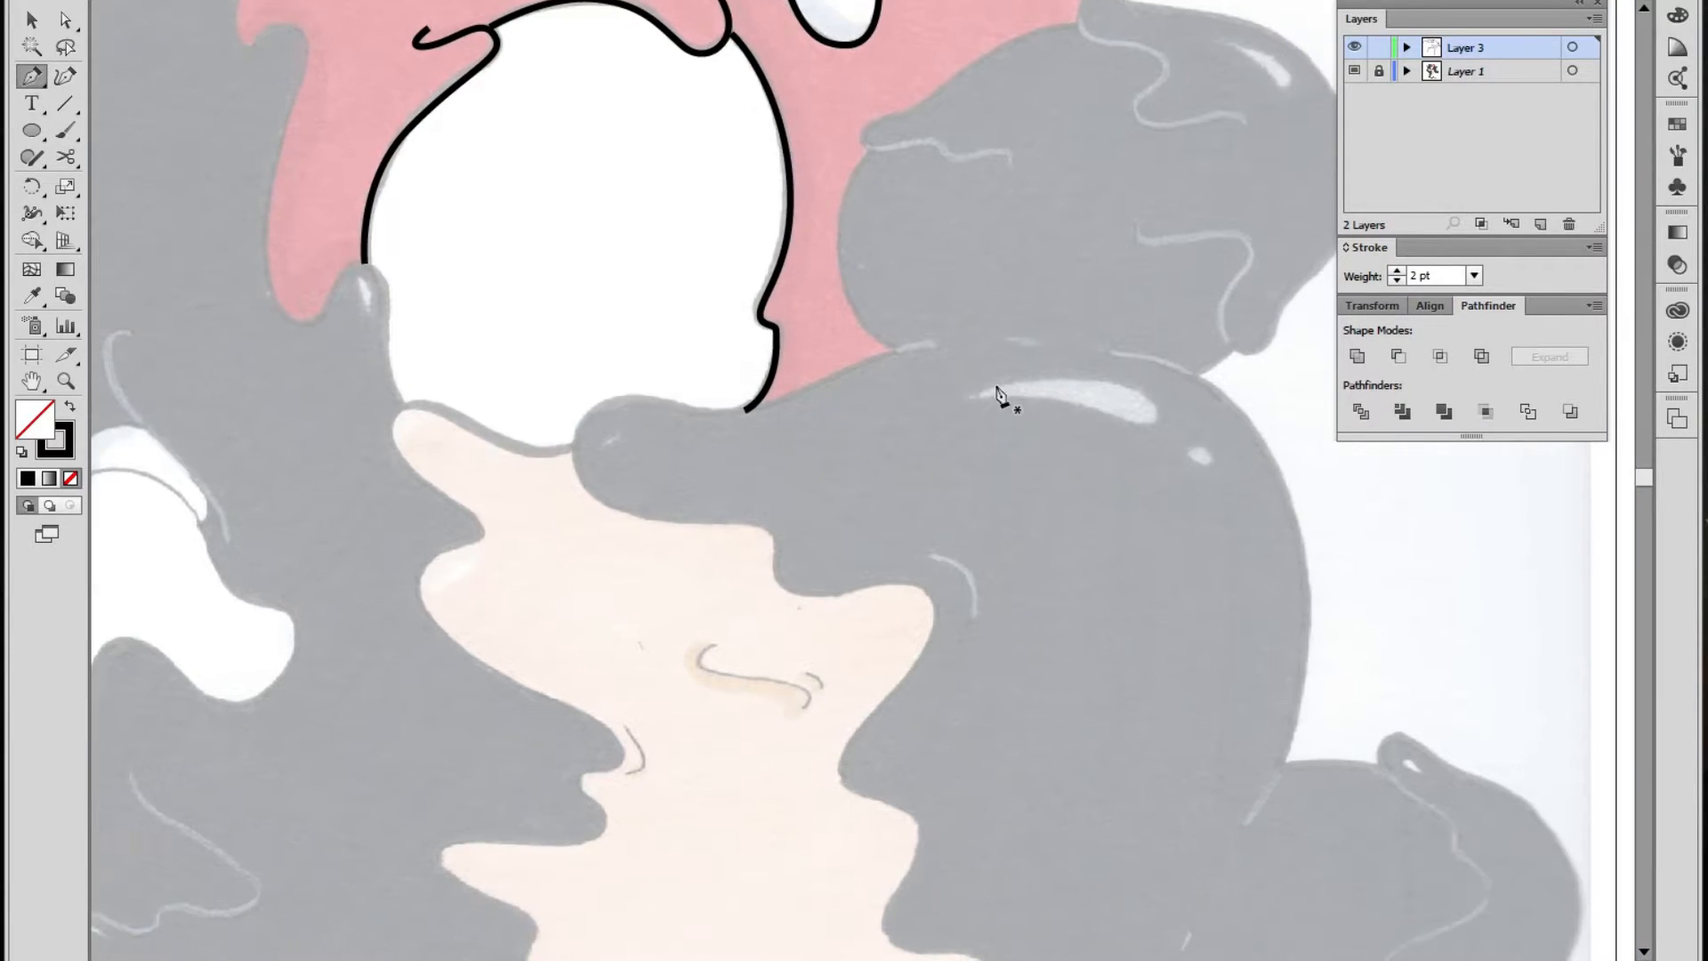
drag(882, 357, 820, 376)
drag(752, 410, 676, 413)
mouse_move(574, 436)
mouse_down()
mouse_move(580, 495)
mouse_move(542, 517)
mouse_up()
click(685, 520)
drag(715, 516, 718, 520)
drag(791, 591, 846, 450)
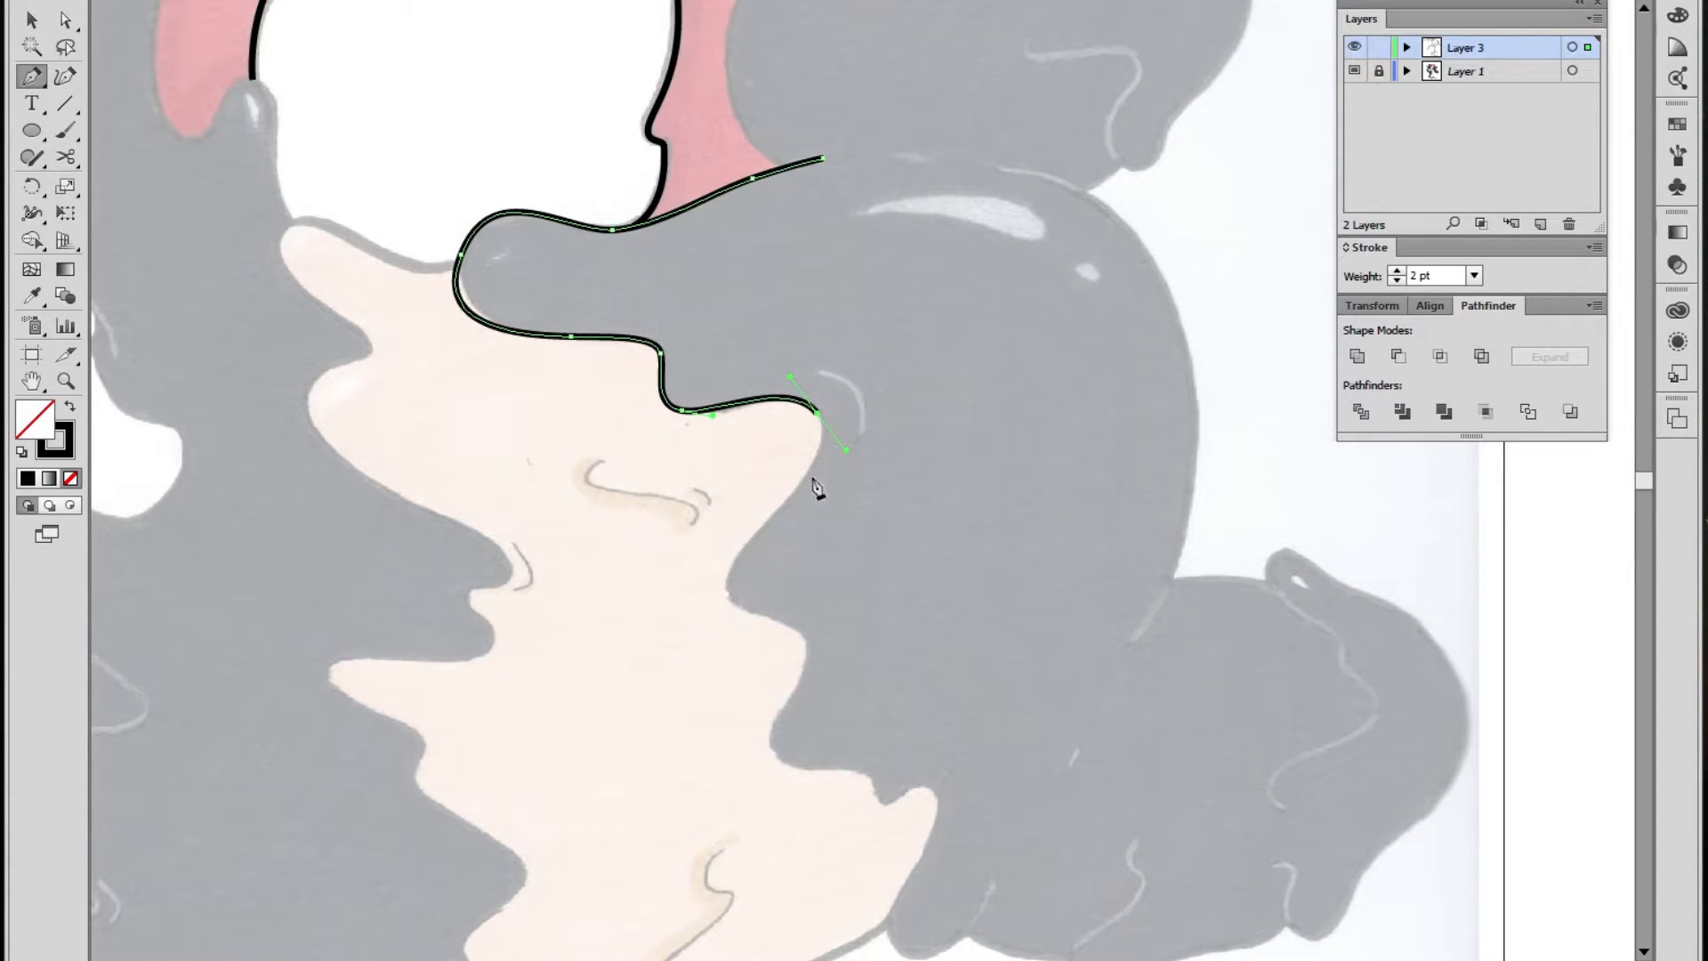
Continue the path down the wavy edge between the peach and dark areas, around the lowest dark drip, and end it
mouse_move(776, 514)
mouse_down()
mouse_move(736, 620)
mouse_move(763, 496)
mouse_move(787, 519)
mouse_up()
drag(745, 588, 923, 643)
scroll(925, 643, down, 5)
drag(856, 504, 857, 508)
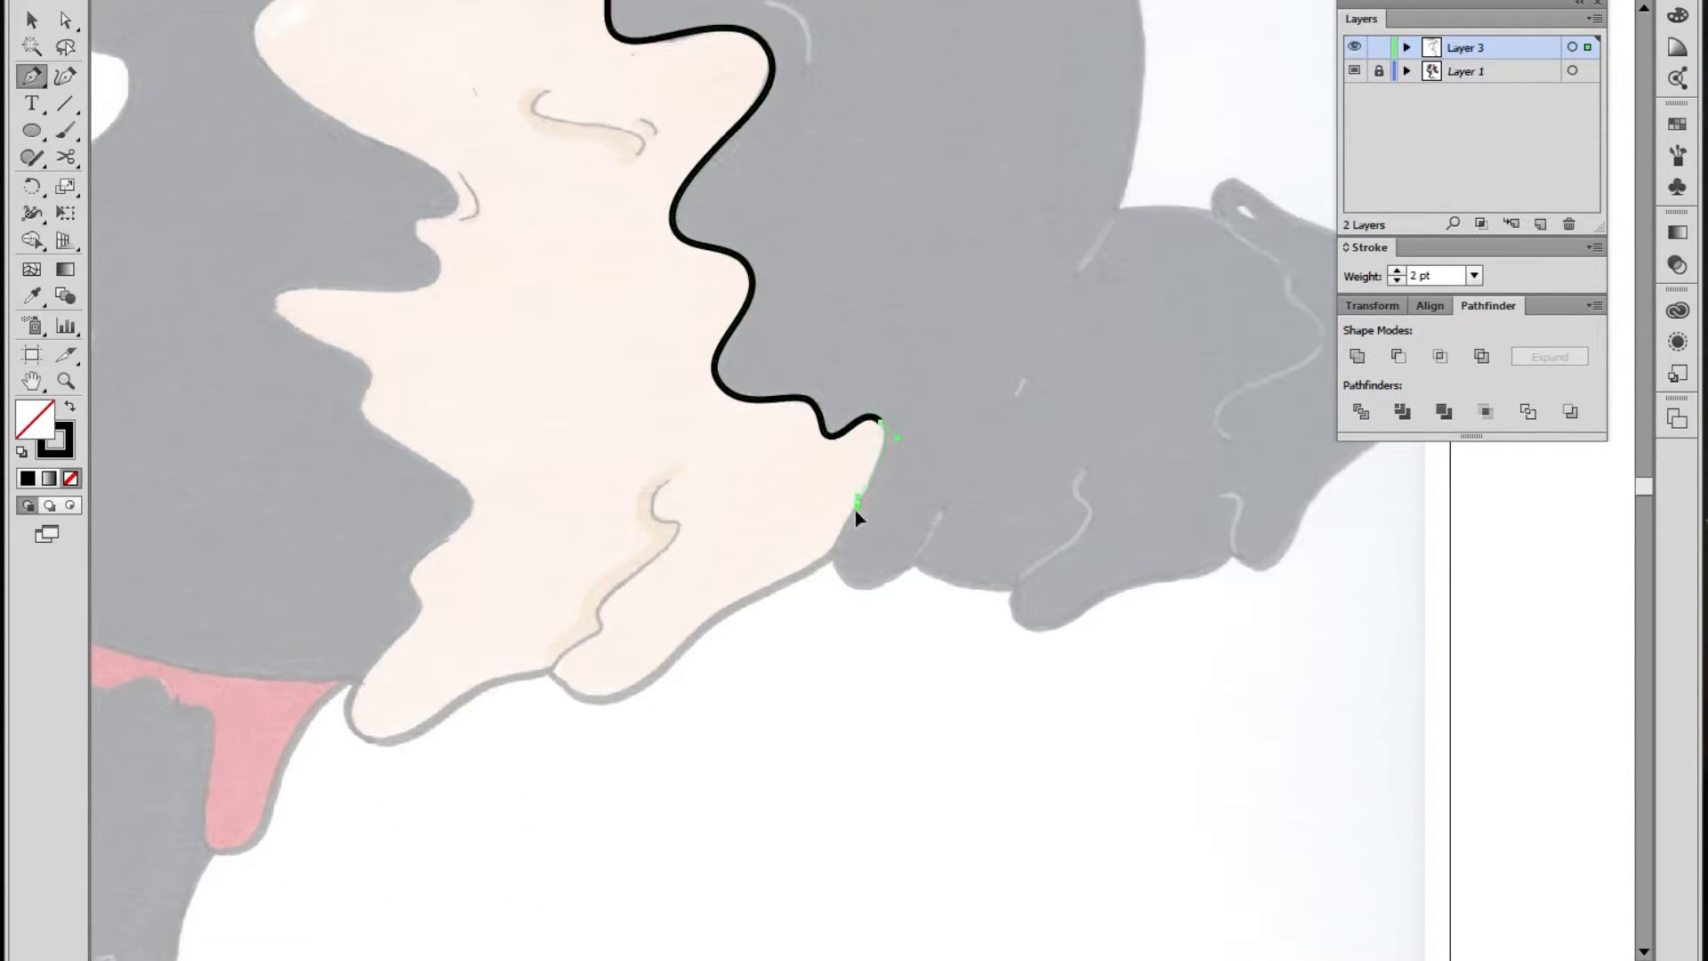
drag(854, 589, 901, 602)
drag(941, 509, 940, 487)
drag(1008, 438, 985, 667)
drag(808, 233, 872, 483)
ctrl+click(857, 452)
Adjust the curve handles at the dark shape's rounded tip and at the first notch of the peach edge, and deselect
key(a)
click(495, 444)
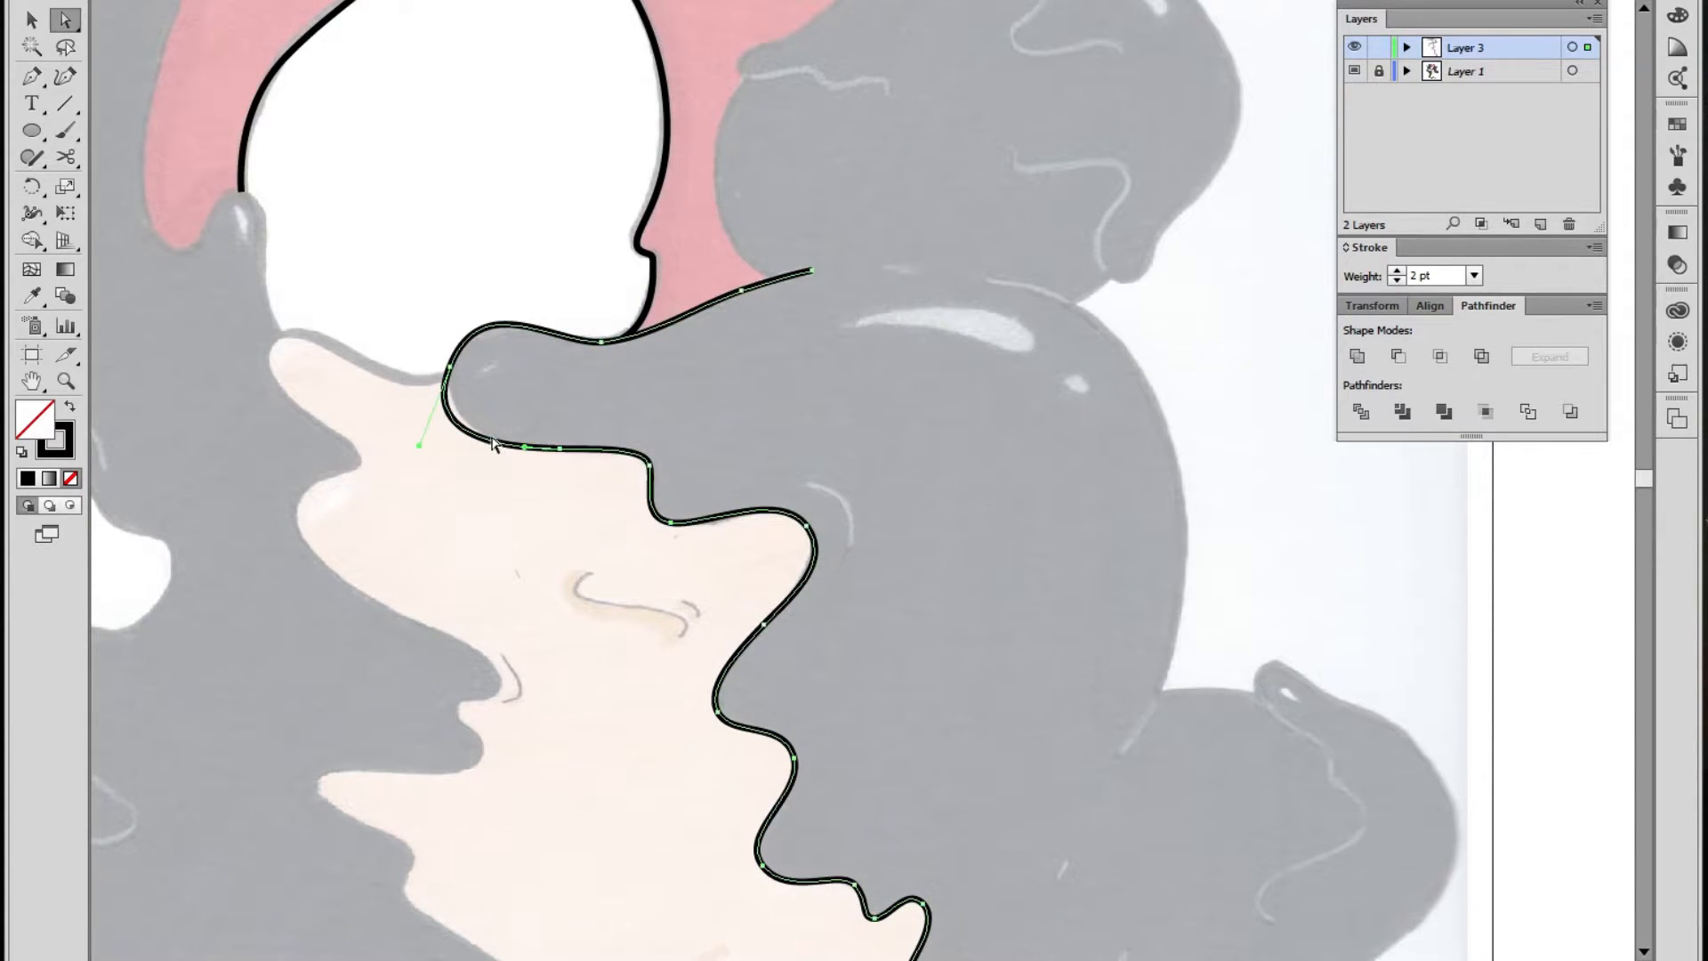
drag(420, 446, 324, 126)
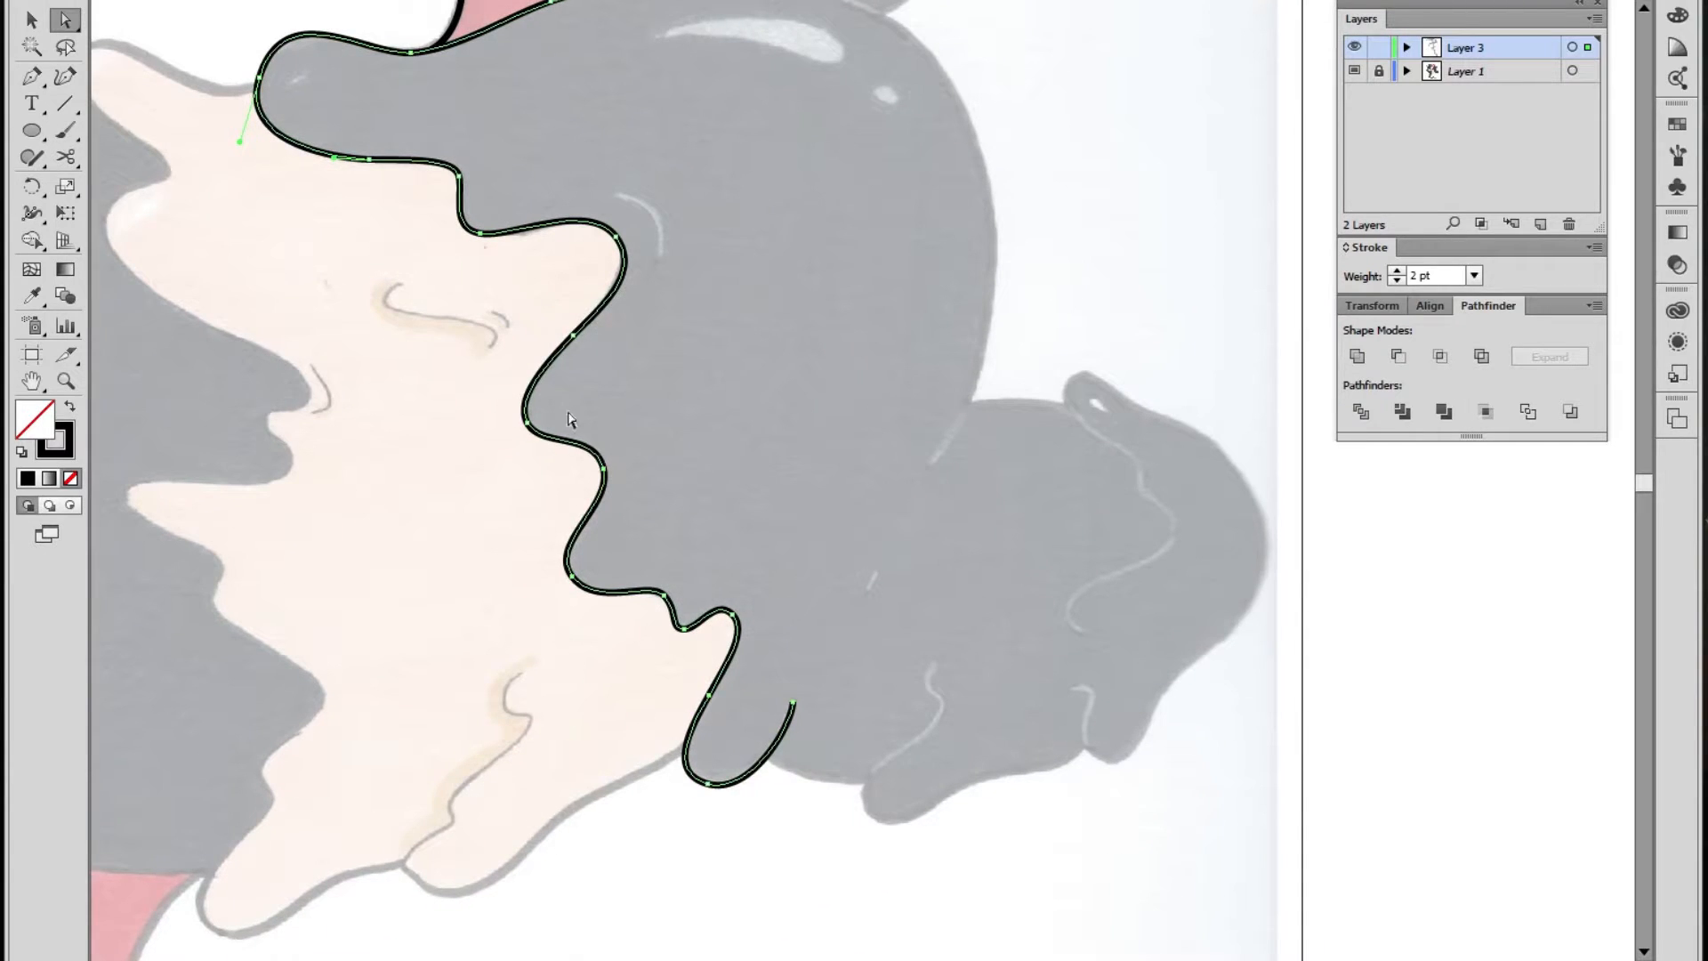
click(482, 234)
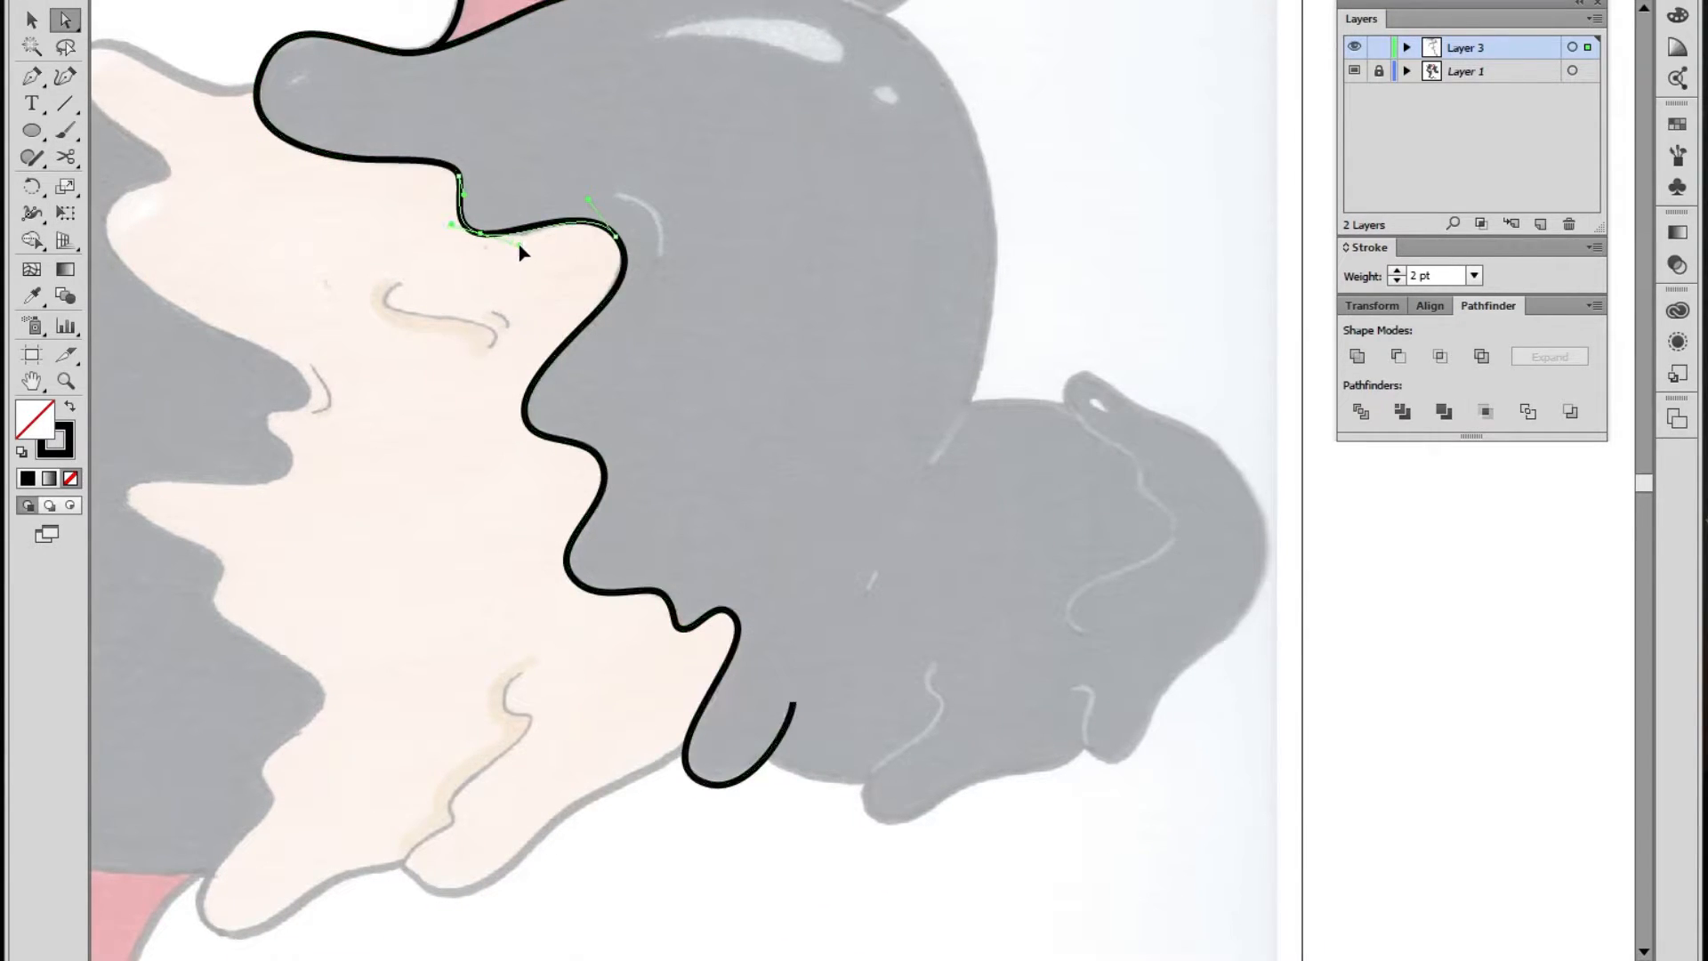
drag(712, 313, 764, 542)
click(1147, 363)
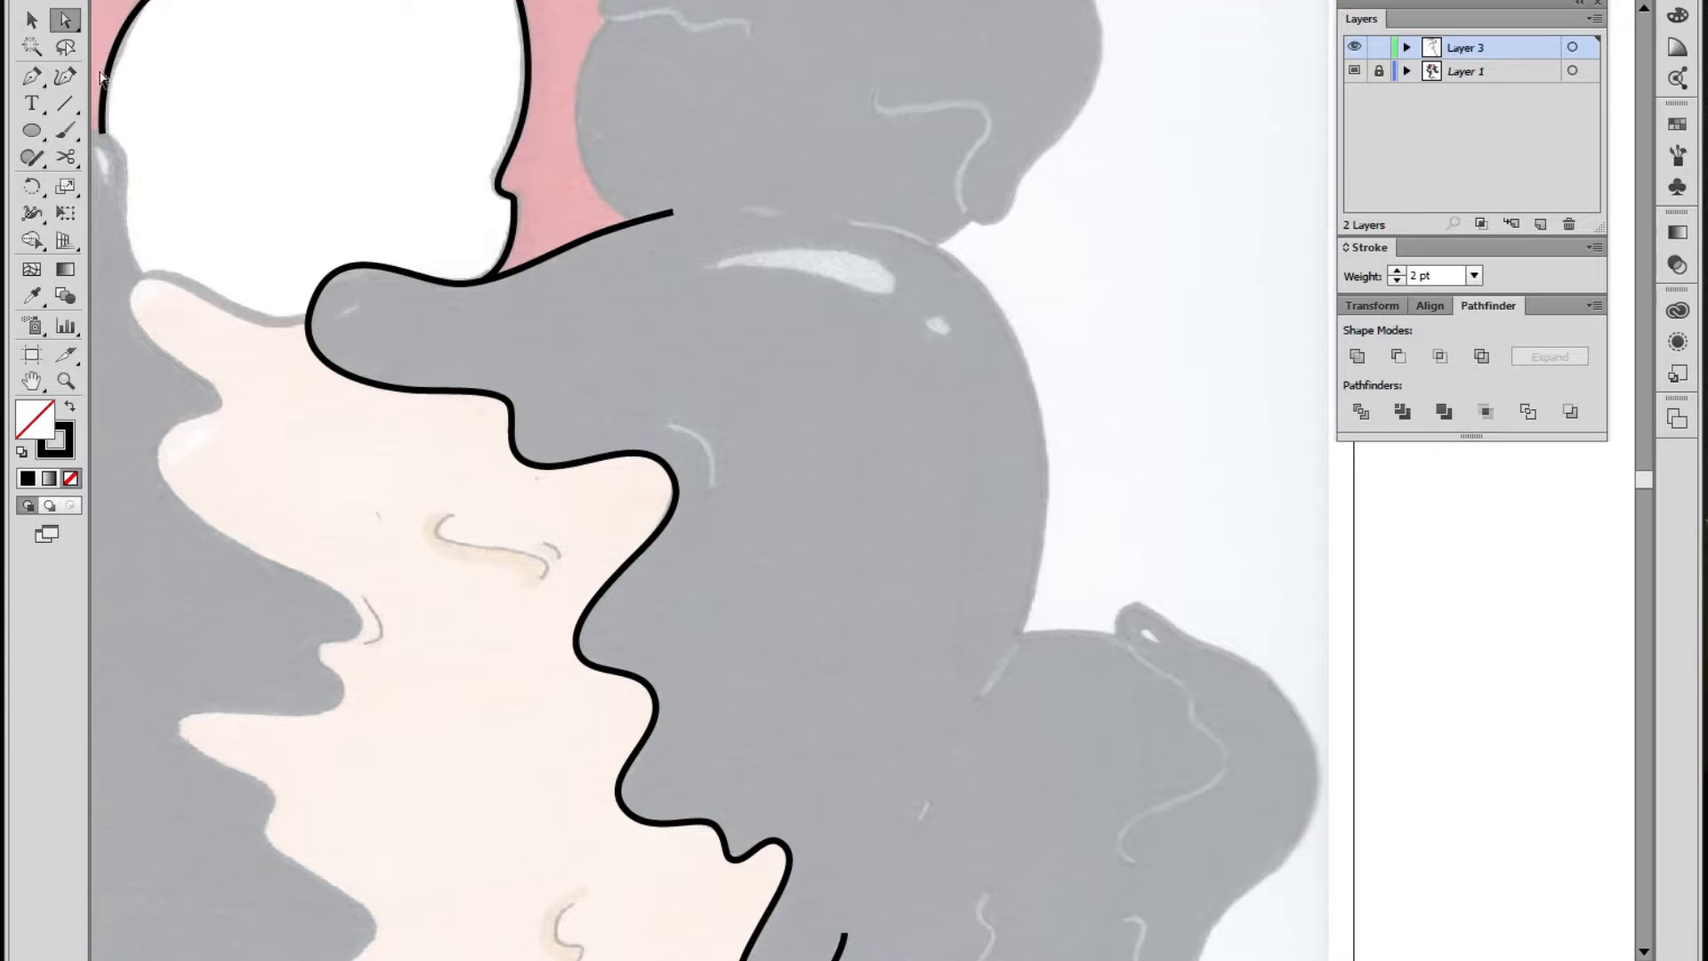
Trace the upper dark lobe's left edge from the arm outline up to its small pointed drip, and end the path
click(31, 77)
drag(942, 289, 1002, 581)
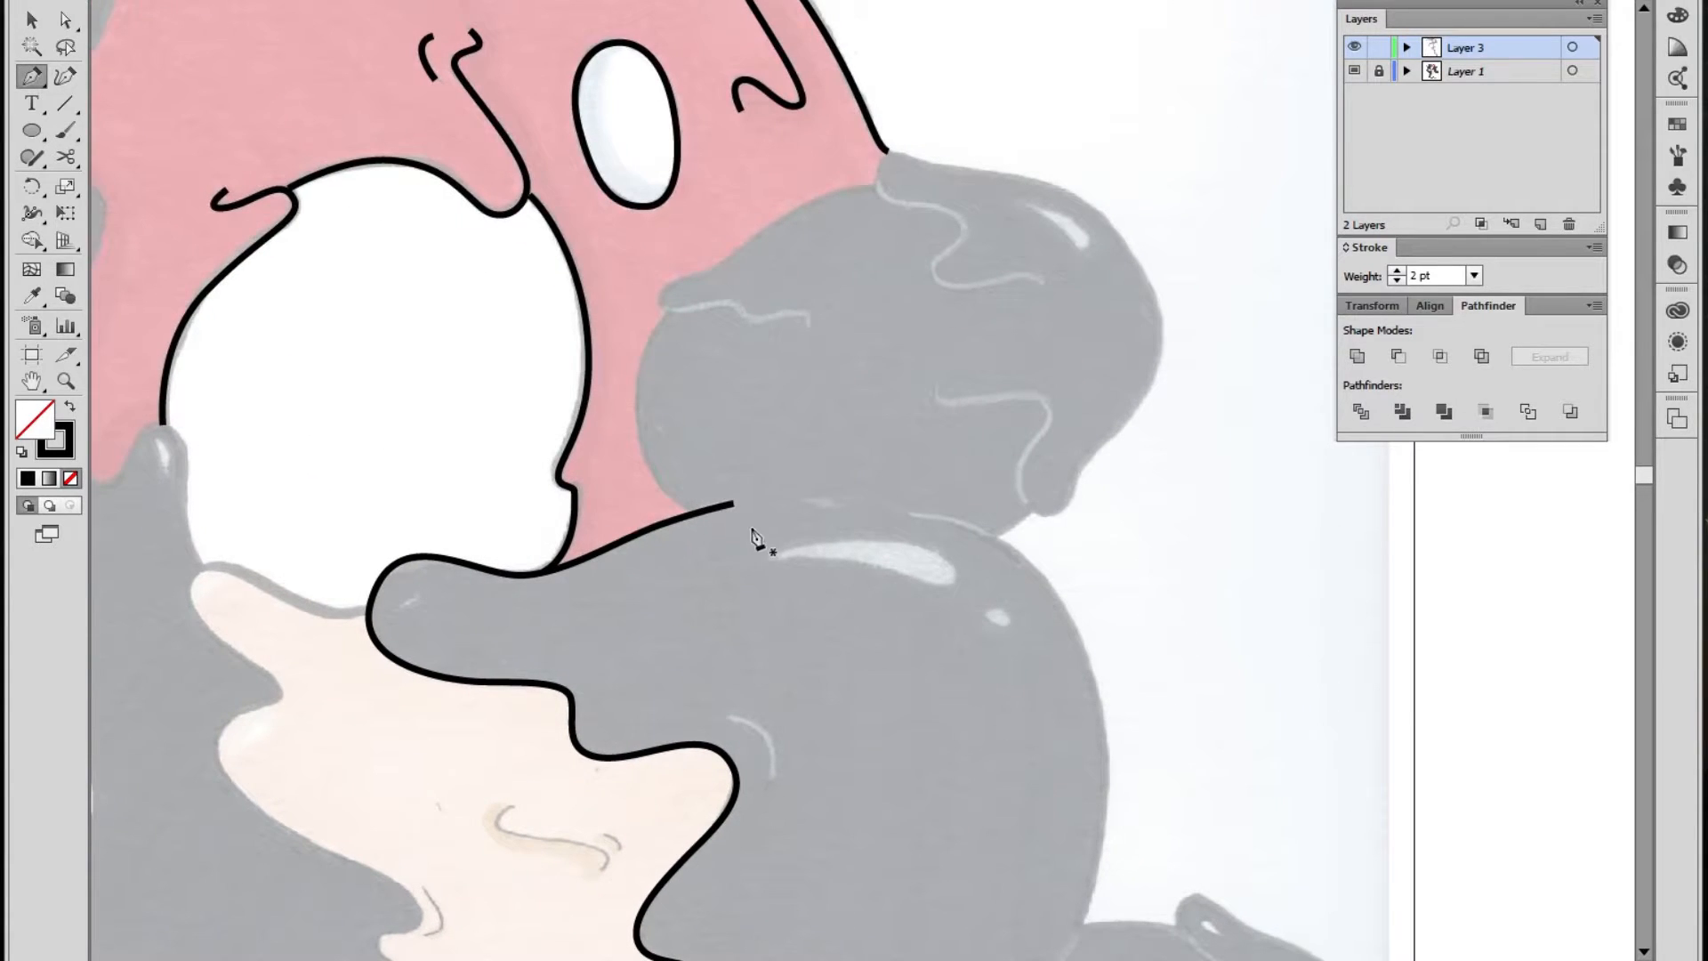
click(693, 514)
drag(756, 179, 757, 181)
ctrl+click(824, 435)
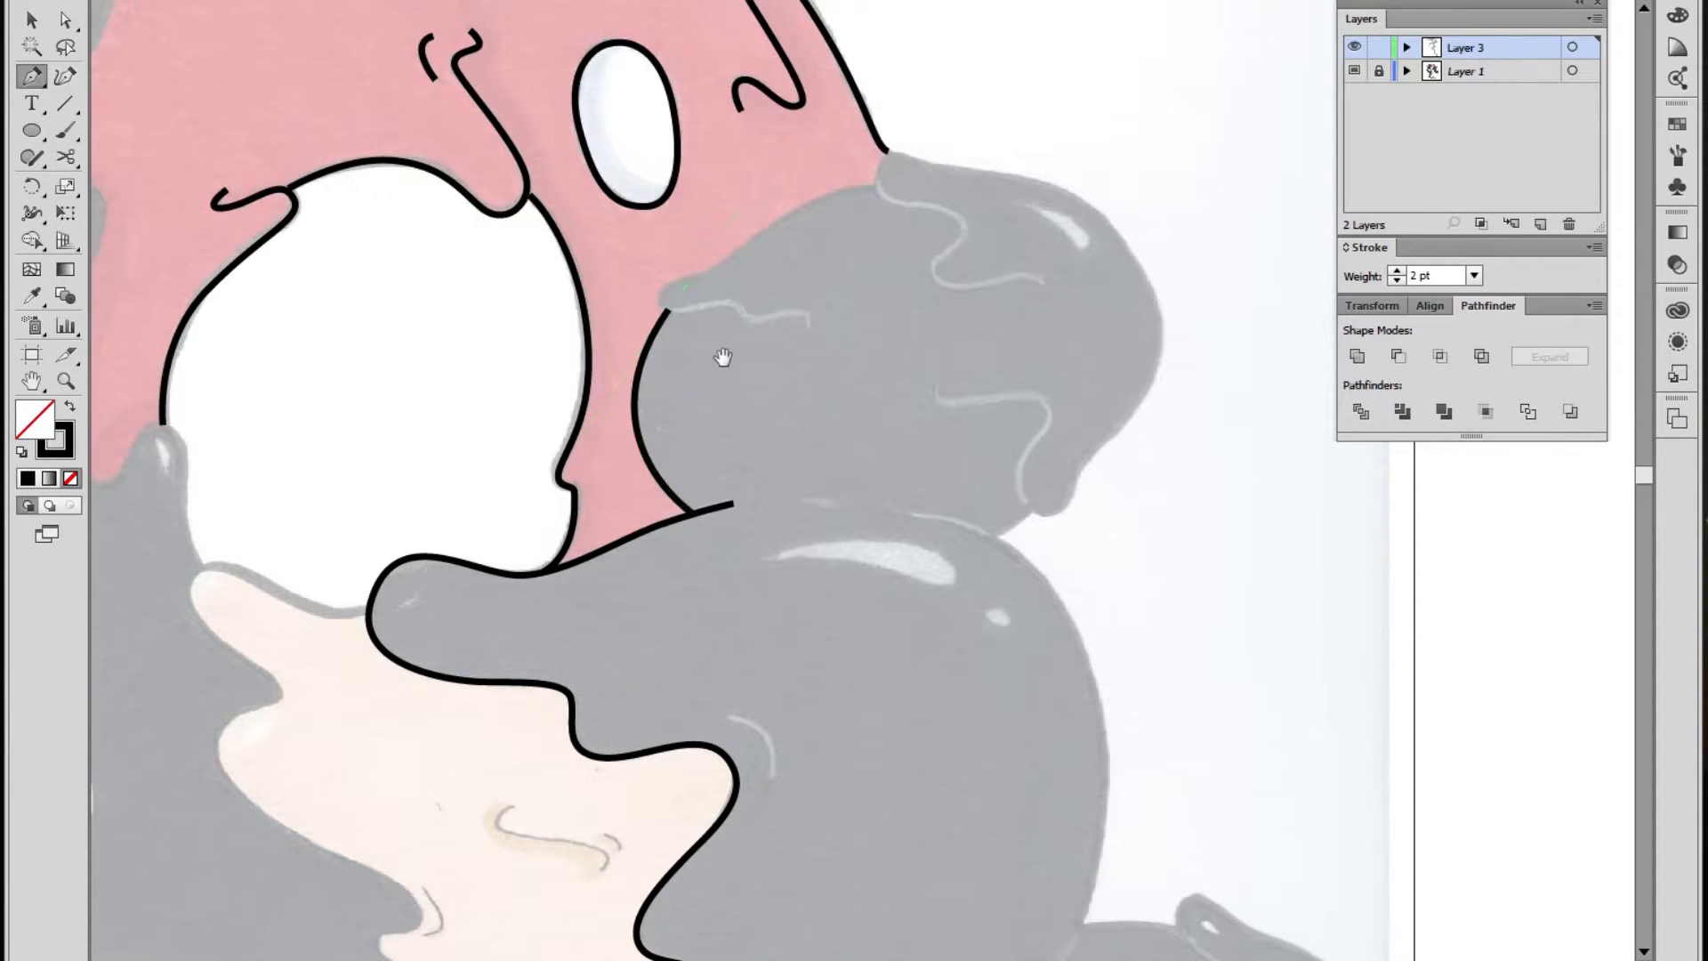
Trace the upper dark lobe's left crease, around its pointed drip and along the red area's edge, then refine the drip's tip and deselect
drag(722, 356, 735, 433)
click(818, 395)
drag(808, 387, 748, 328)
drag(888, 263, 959, 260)
key(a)
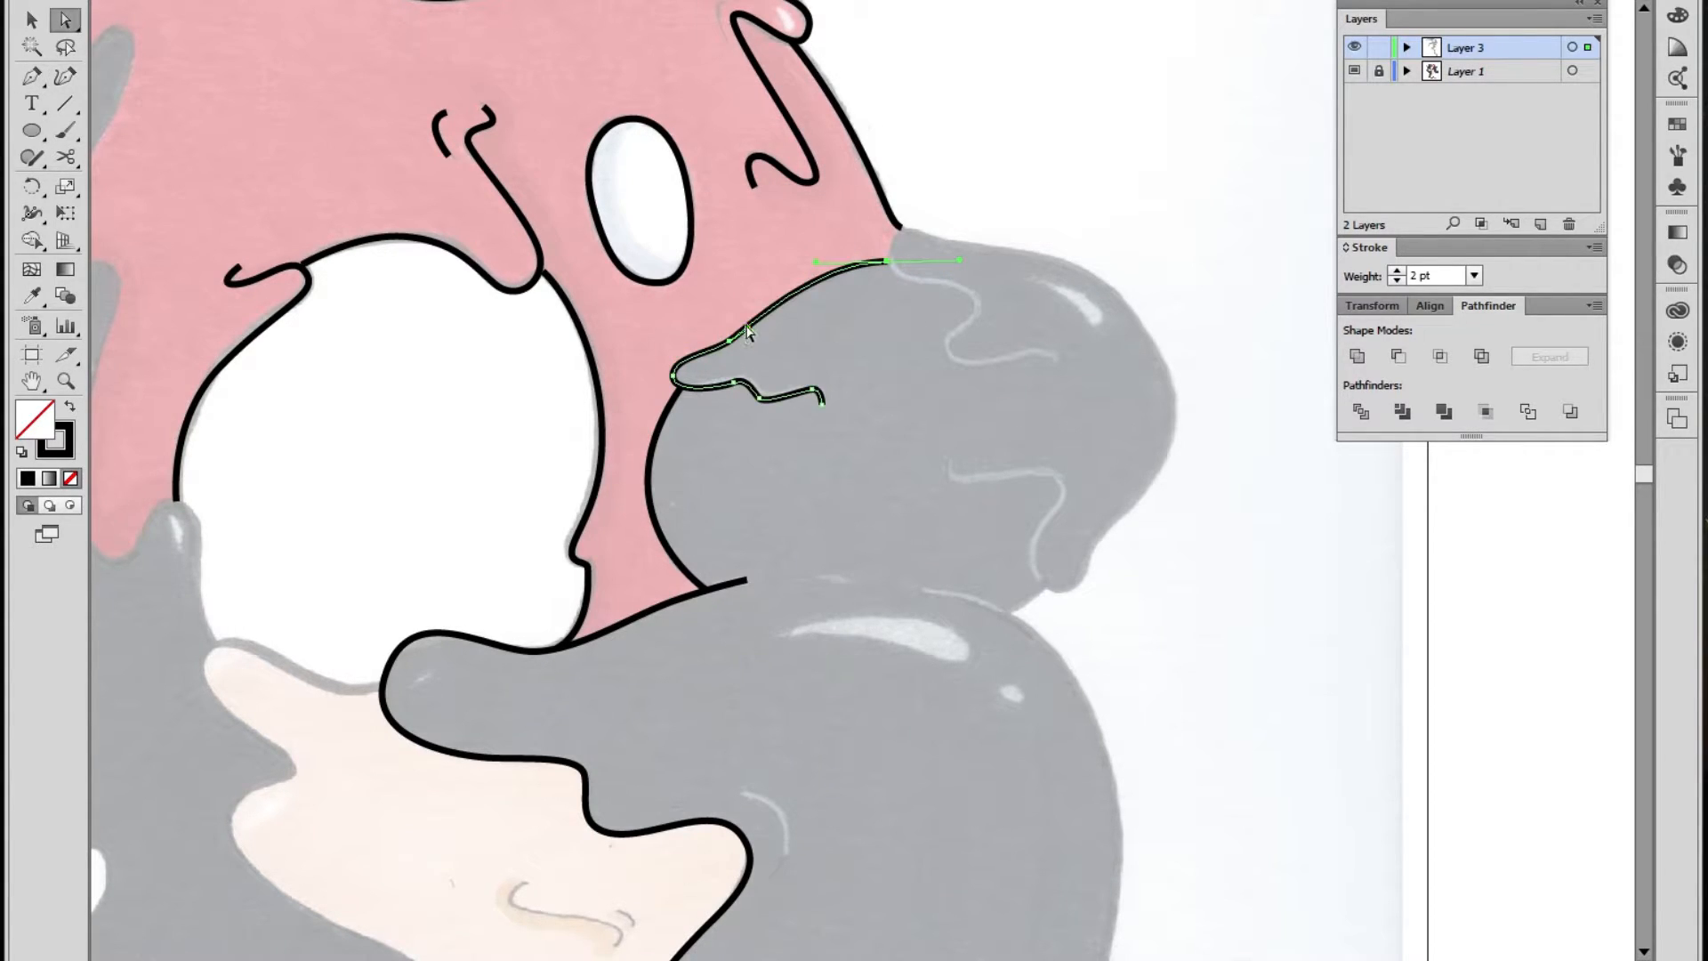
click(674, 380)
drag(1021, 414, 965, 460)
click(1102, 303)
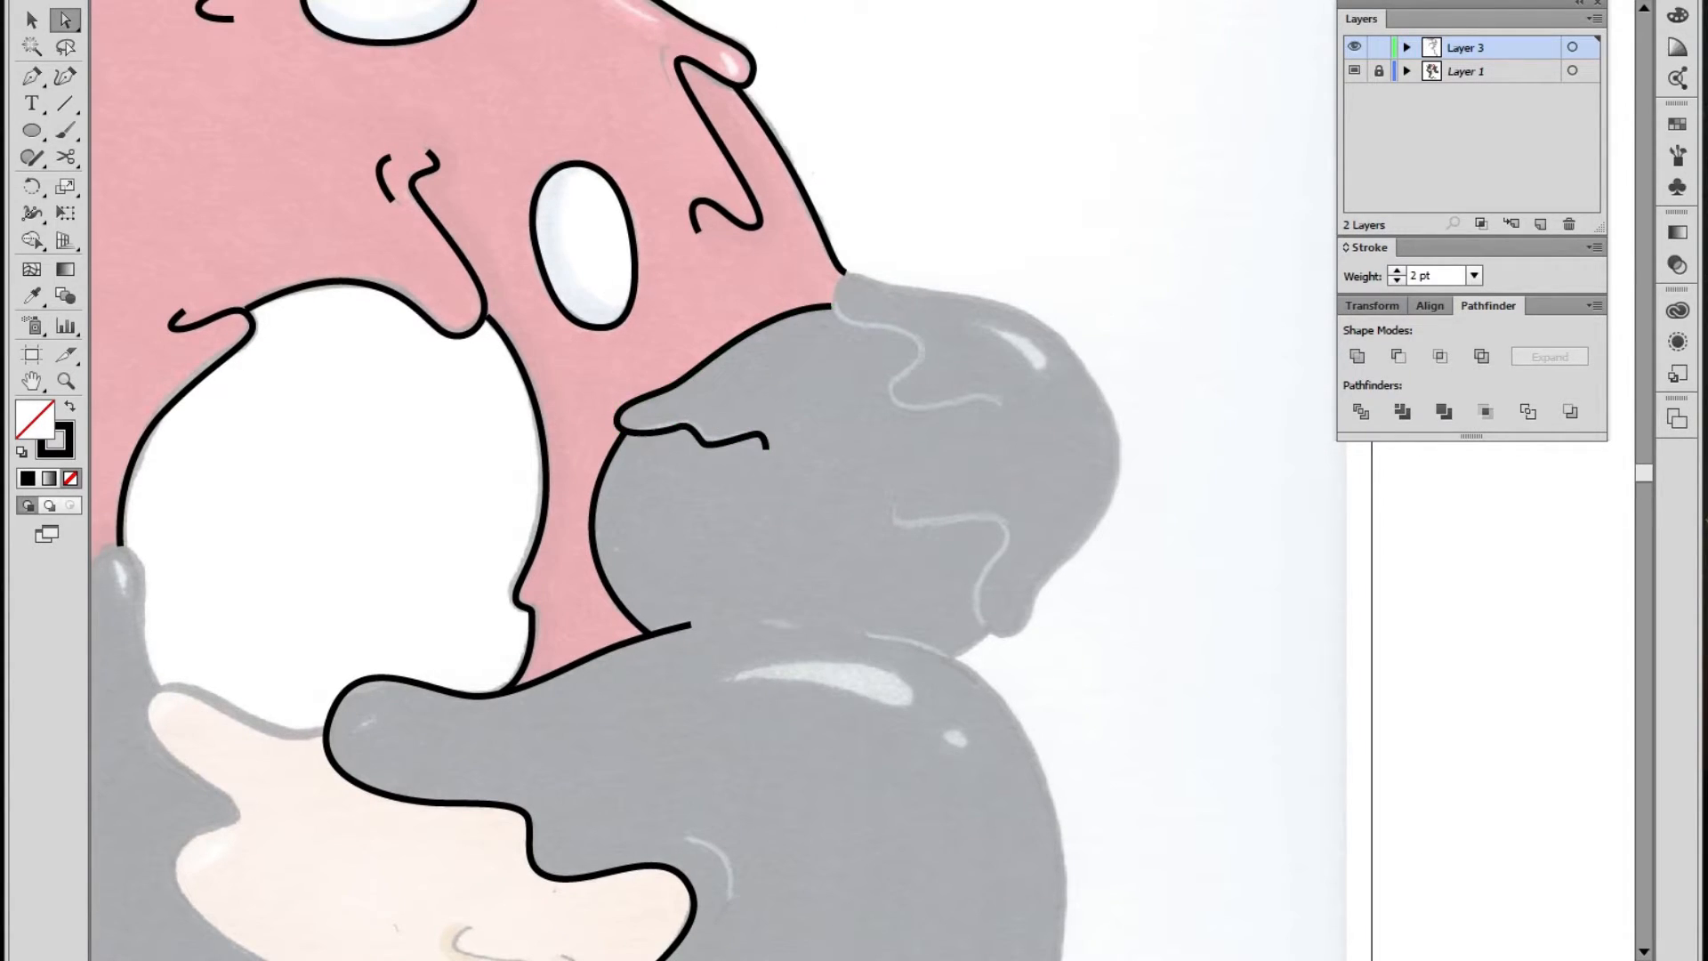
Trace the wavy crease inside the dark lobe up around its upper corner, and undo the last misplaced anchor
click(31, 76)
drag(980, 379, 800, 332)
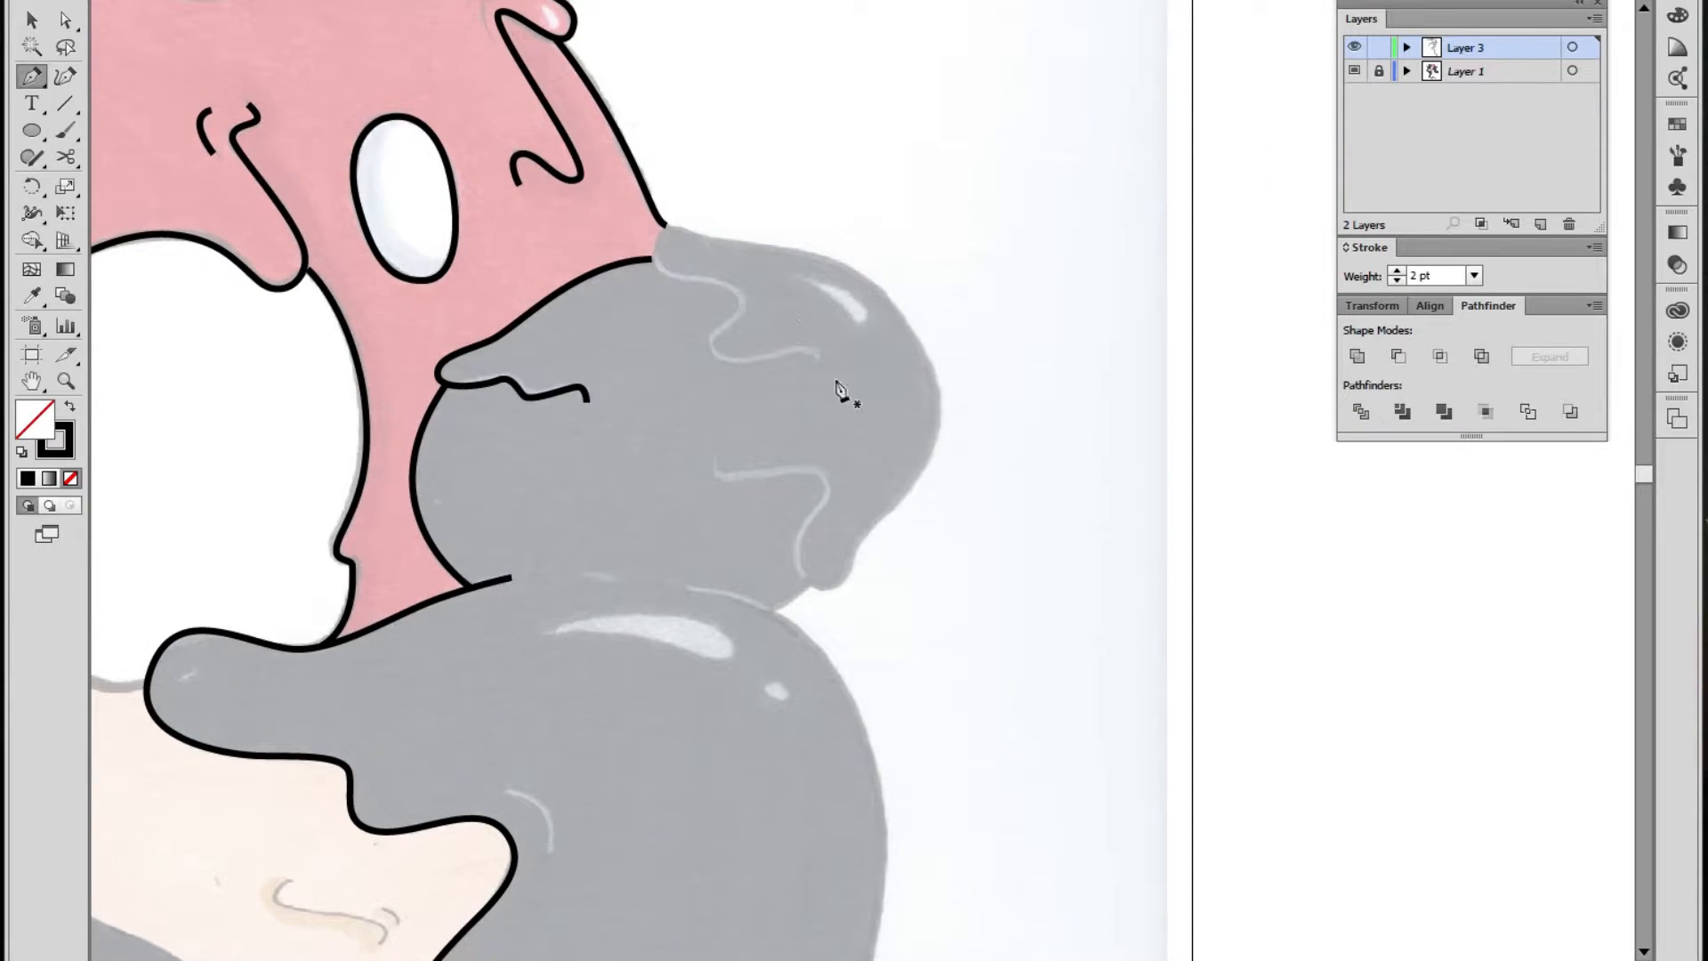
click(818, 356)
drag(763, 356, 718, 238)
drag(835, 260, 858, 264)
key(ctrl+z)
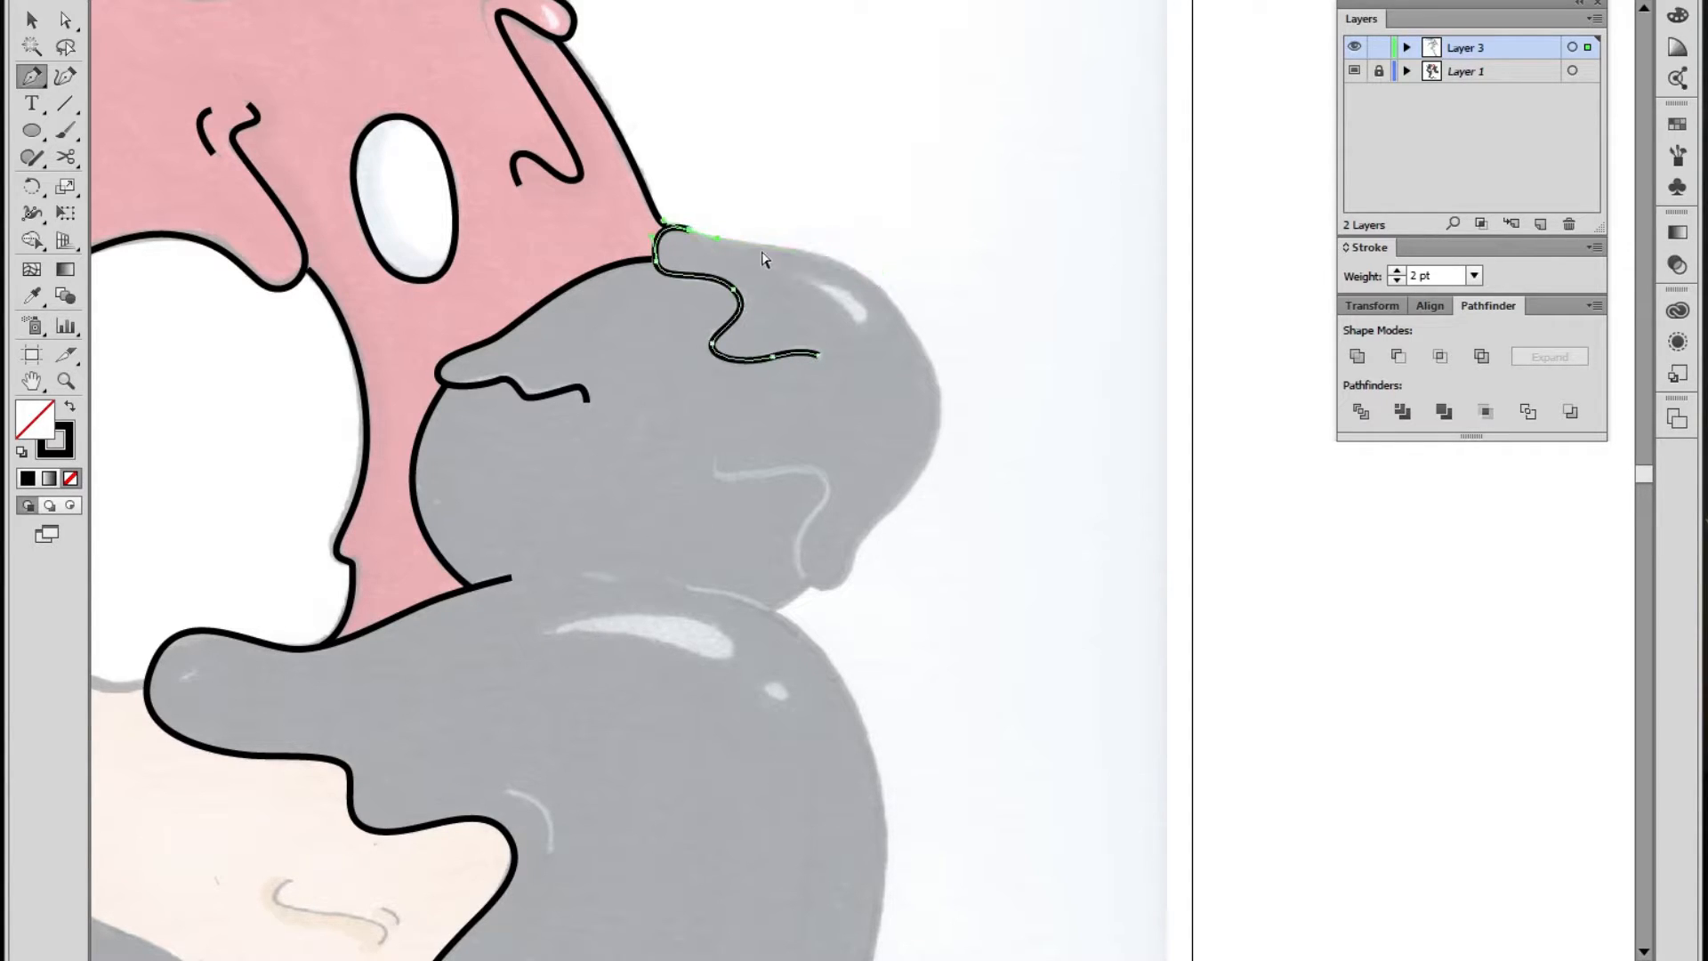
ctrl+click(762, 249)
Outline the dark lobe's upper and right edges, around the hanging drip and up its inner crease, and deselect the path
drag(795, 245, 796, 244)
drag(898, 311, 937, 364)
drag(919, 469, 787, 571)
mouse_move(816, 515)
mouse_down()
mouse_move(827, 499)
mouse_move(786, 461)
mouse_move(713, 435)
mouse_move(781, 459)
mouse_move(714, 493)
mouse_up()
key(a)
click(1071, 606)
key(z)
alt+click(774, 499)
alt+click(785, 495)
alt+click(795, 490)
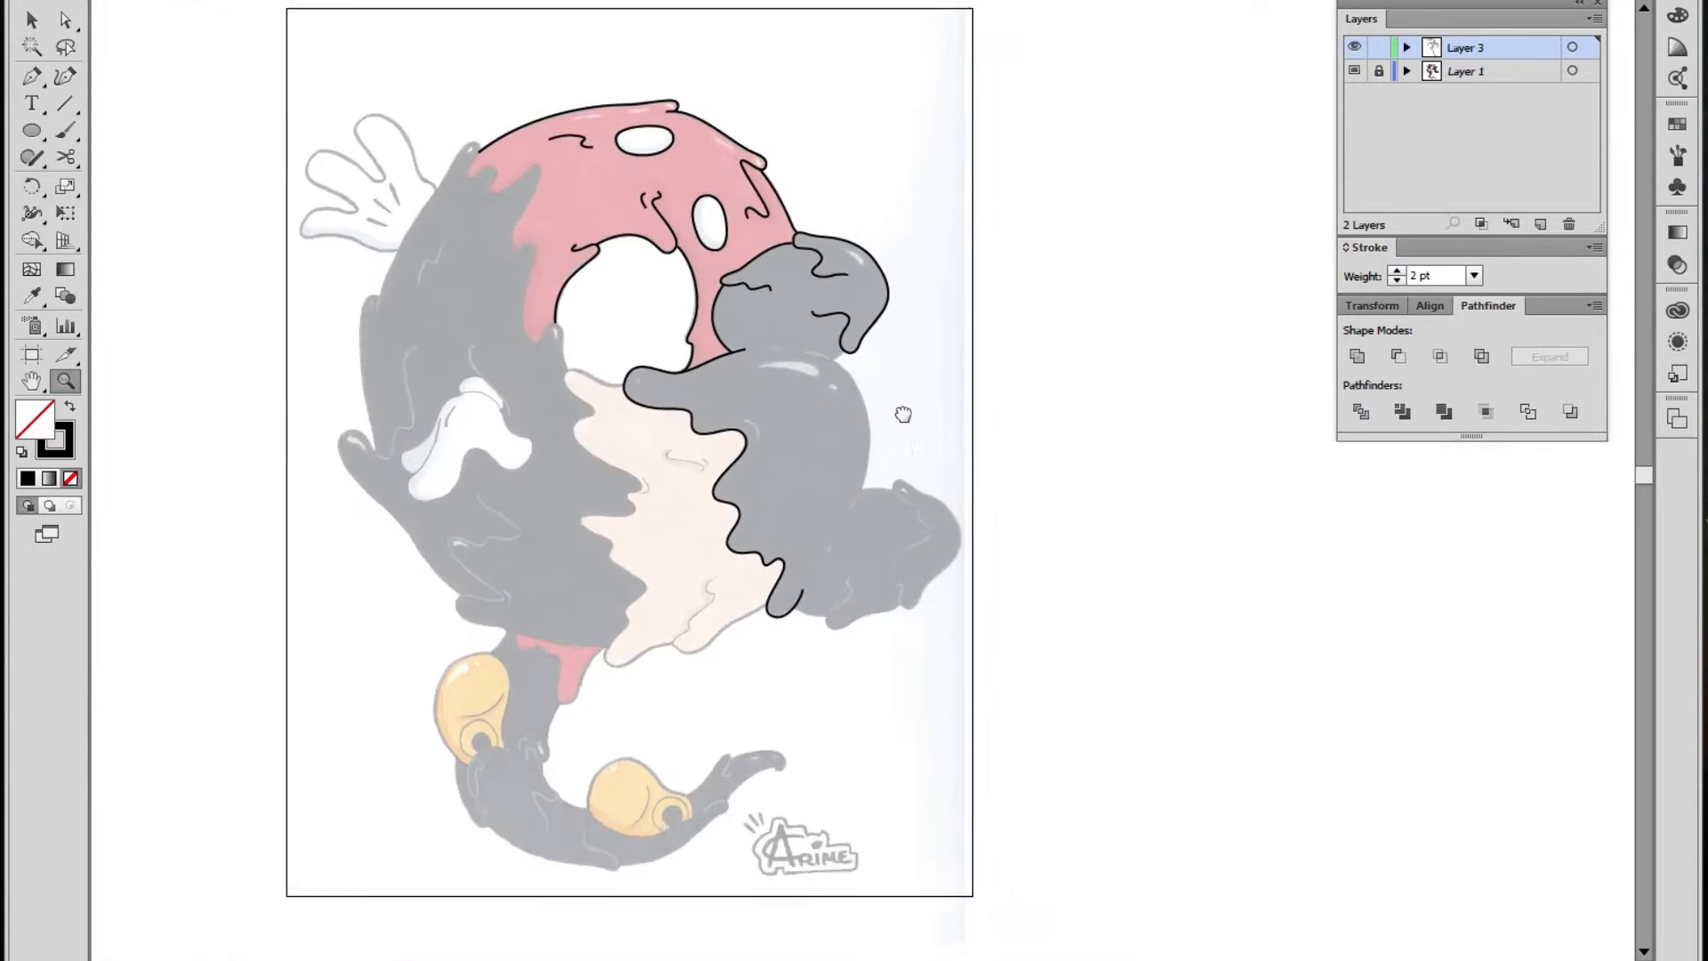
Trace the large dark body's right edge down to the lower lobe, and add a short line joining it to the upper lobe's drip
click(851, 439)
click(850, 419)
click(894, 457)
drag(844, 434, 547, 204)
click(32, 76)
click(500, 136)
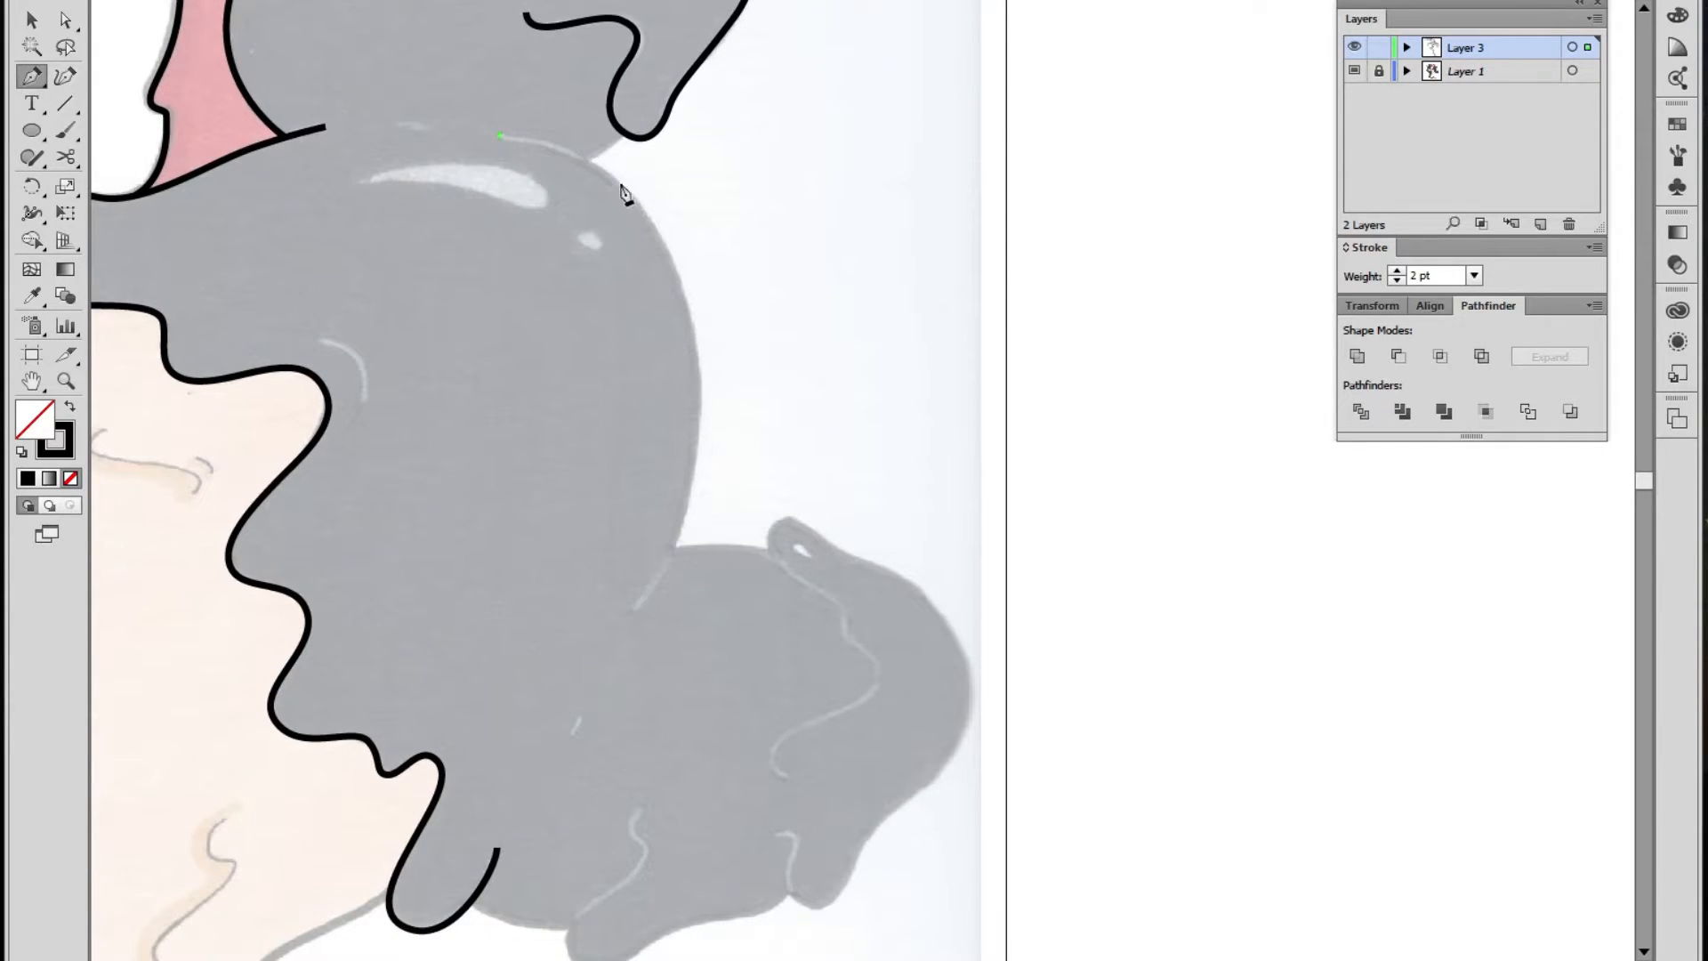
drag(659, 238, 705, 303)
mouse_move(637, 610)
mouse_down()
mouse_move(622, 667)
mouse_move(562, 703)
mouse_up()
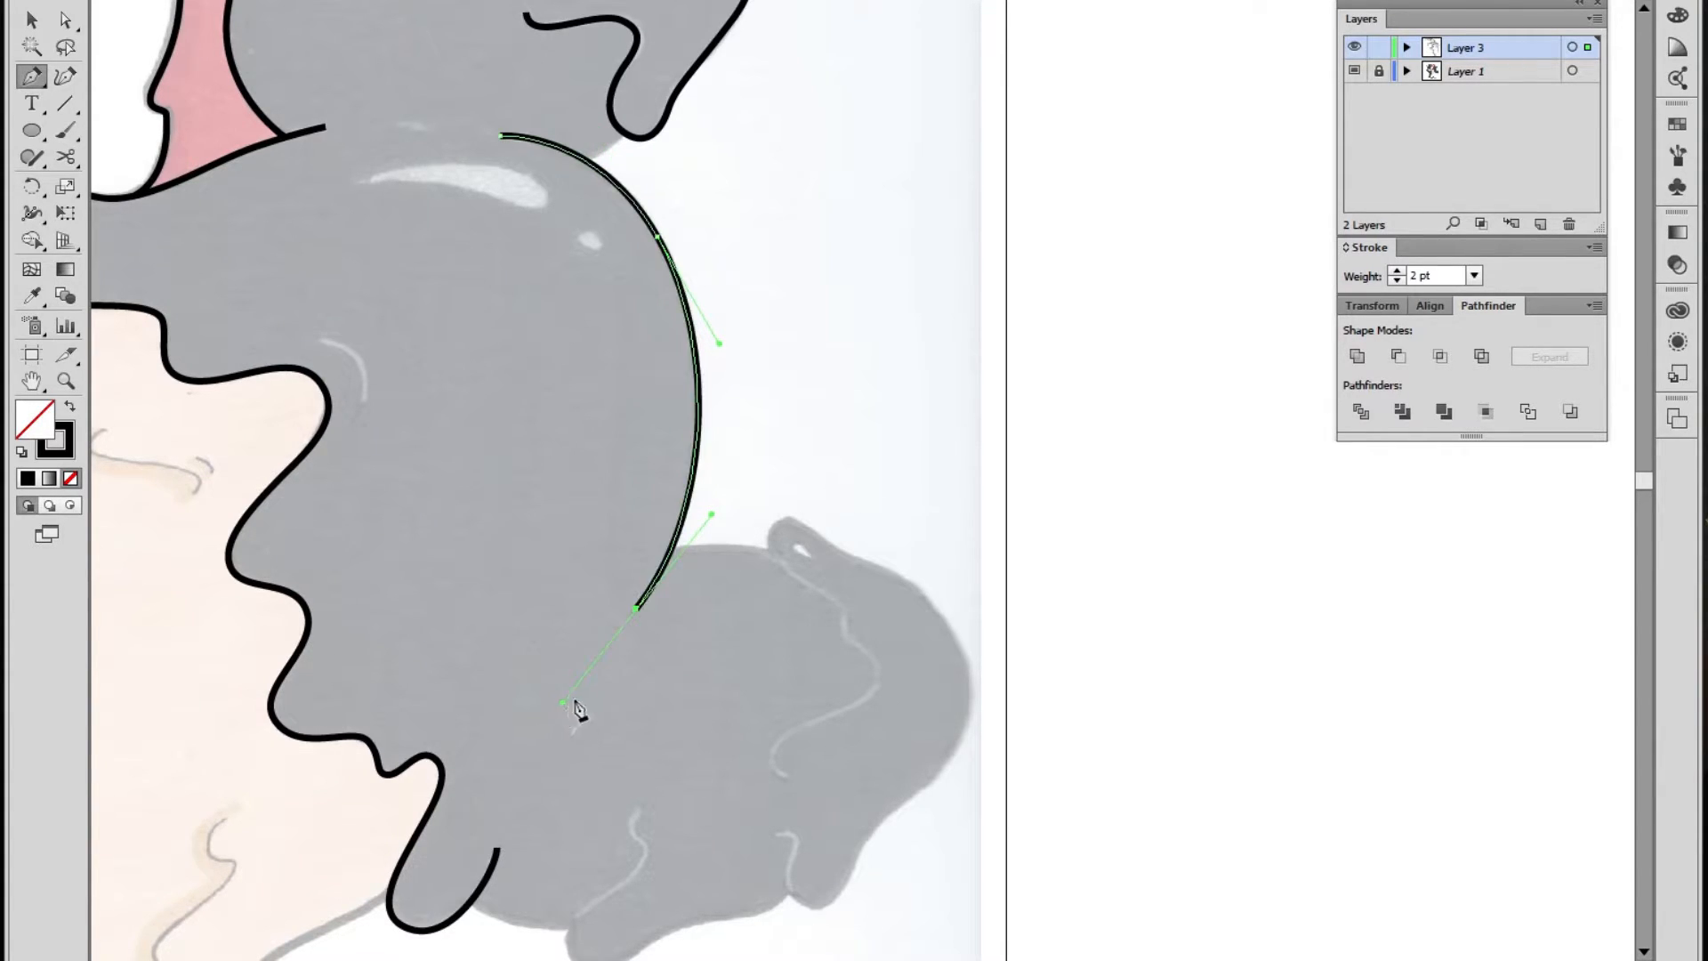
ctrl+click(607, 697)
drag(587, 161, 629, 132)
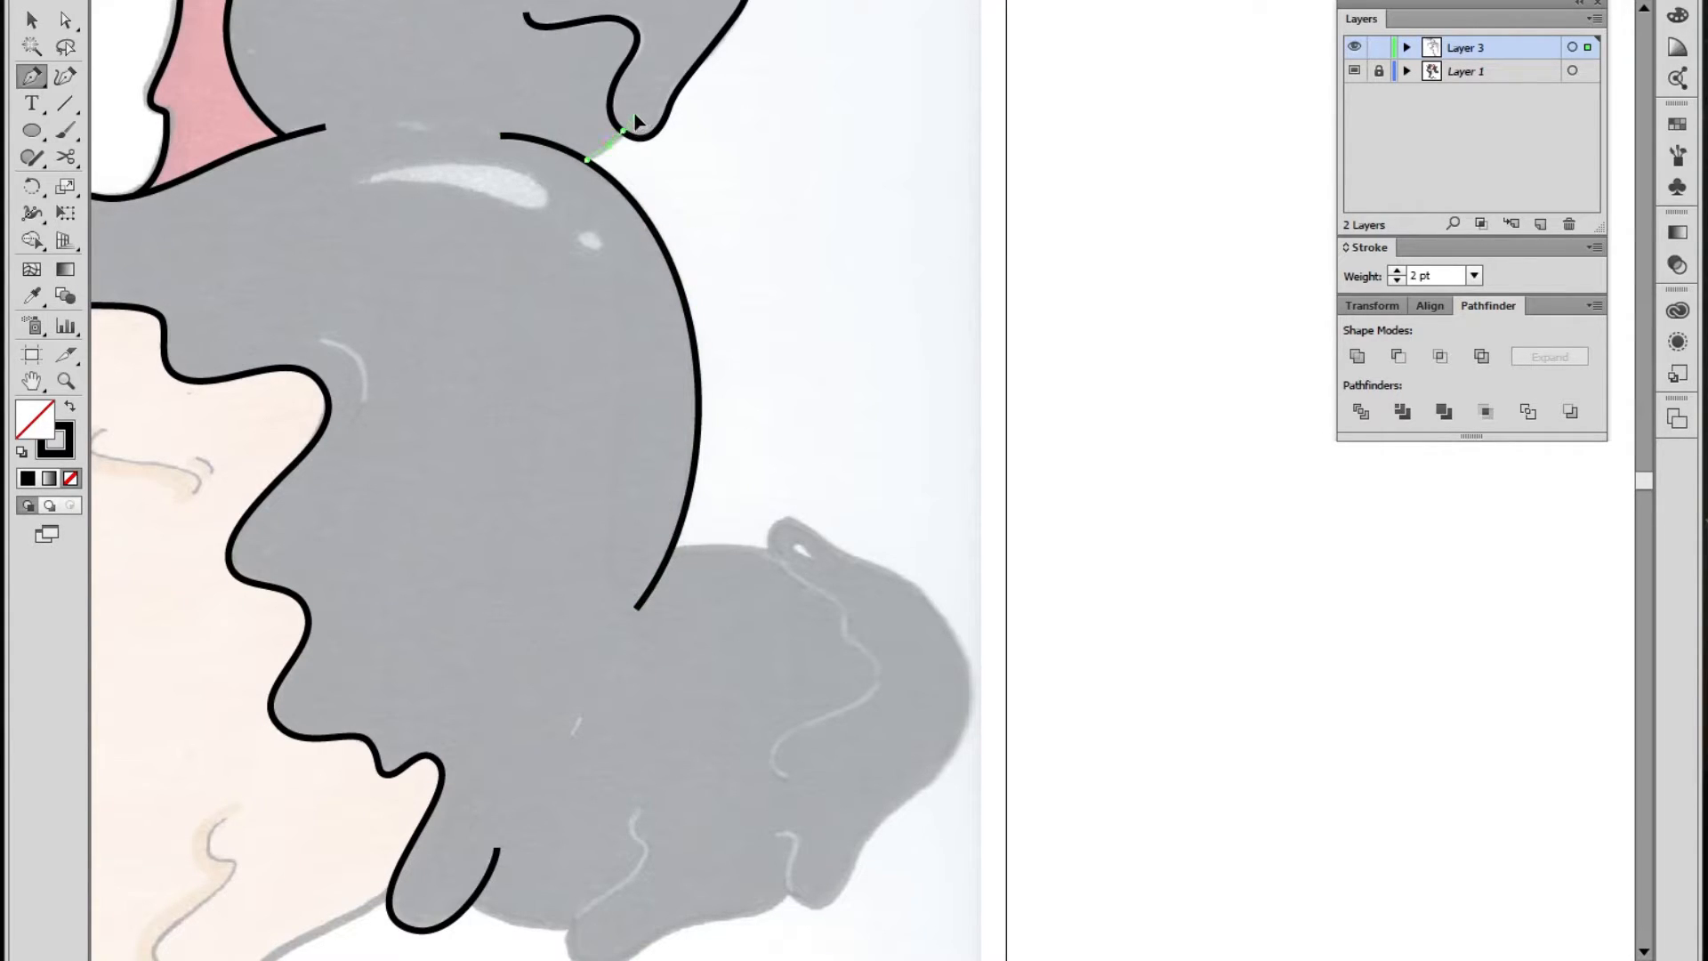
ctrl+click(688, 157)
Trace the lower lobe's short top edge from the body outline to its raised tip, and deselect
drag(733, 481, 673, 371)
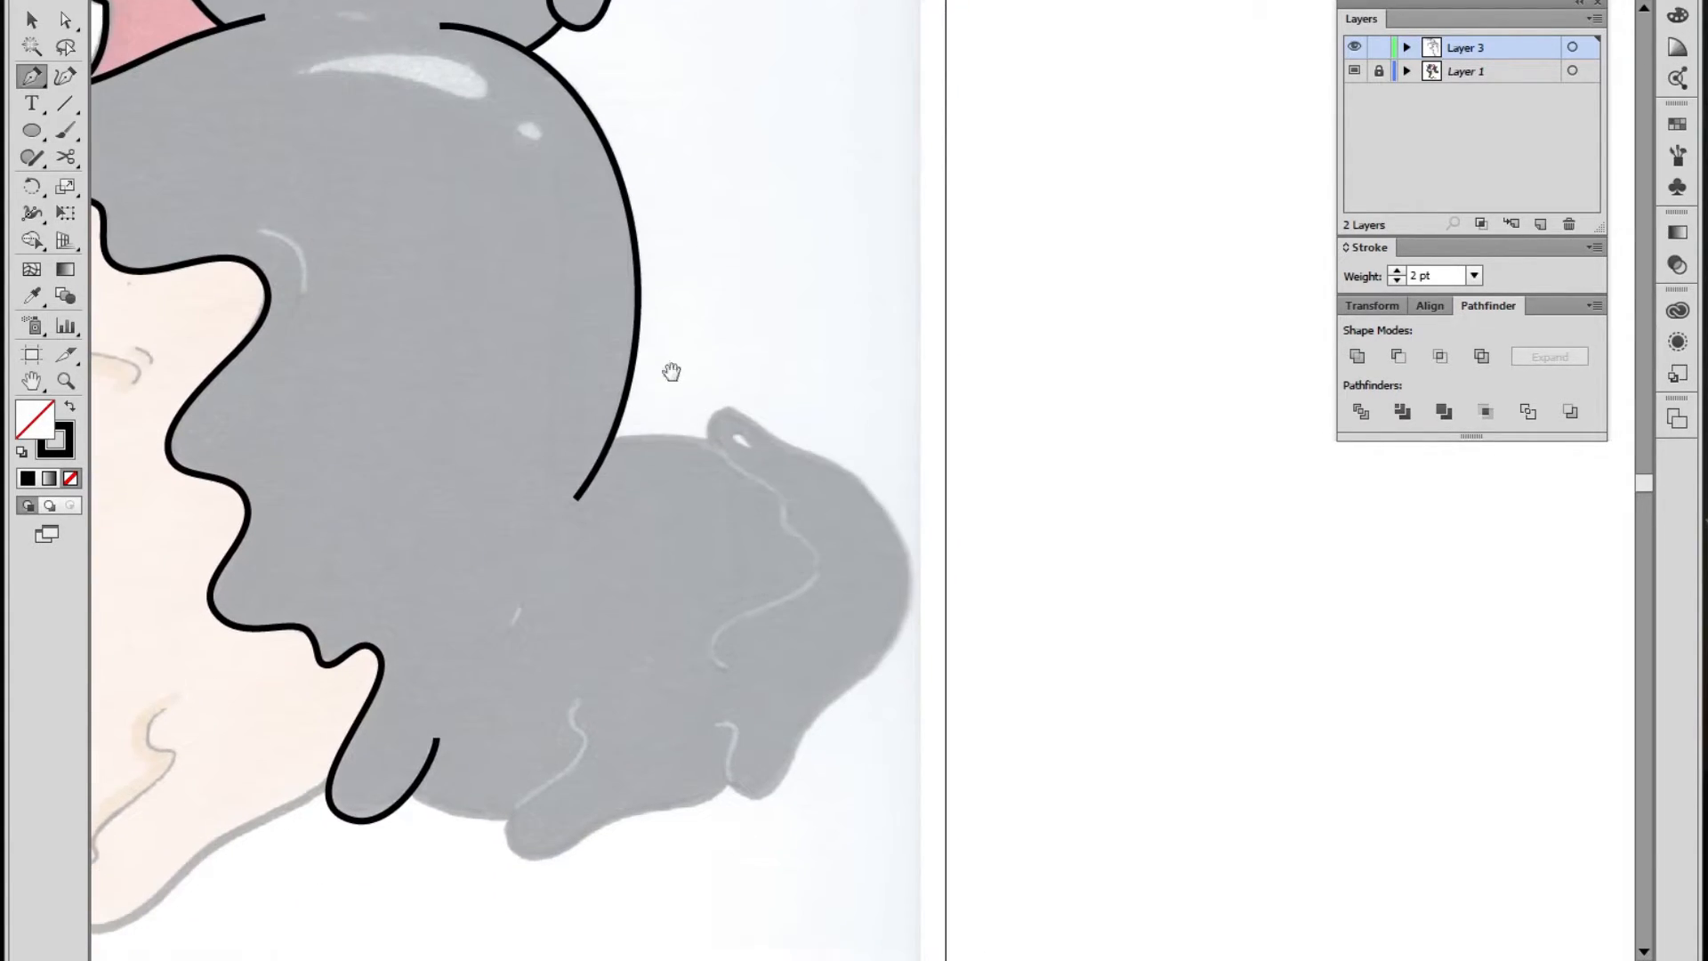
click(608, 439)
drag(744, 445, 748, 388)
ctrl+click(776, 472)
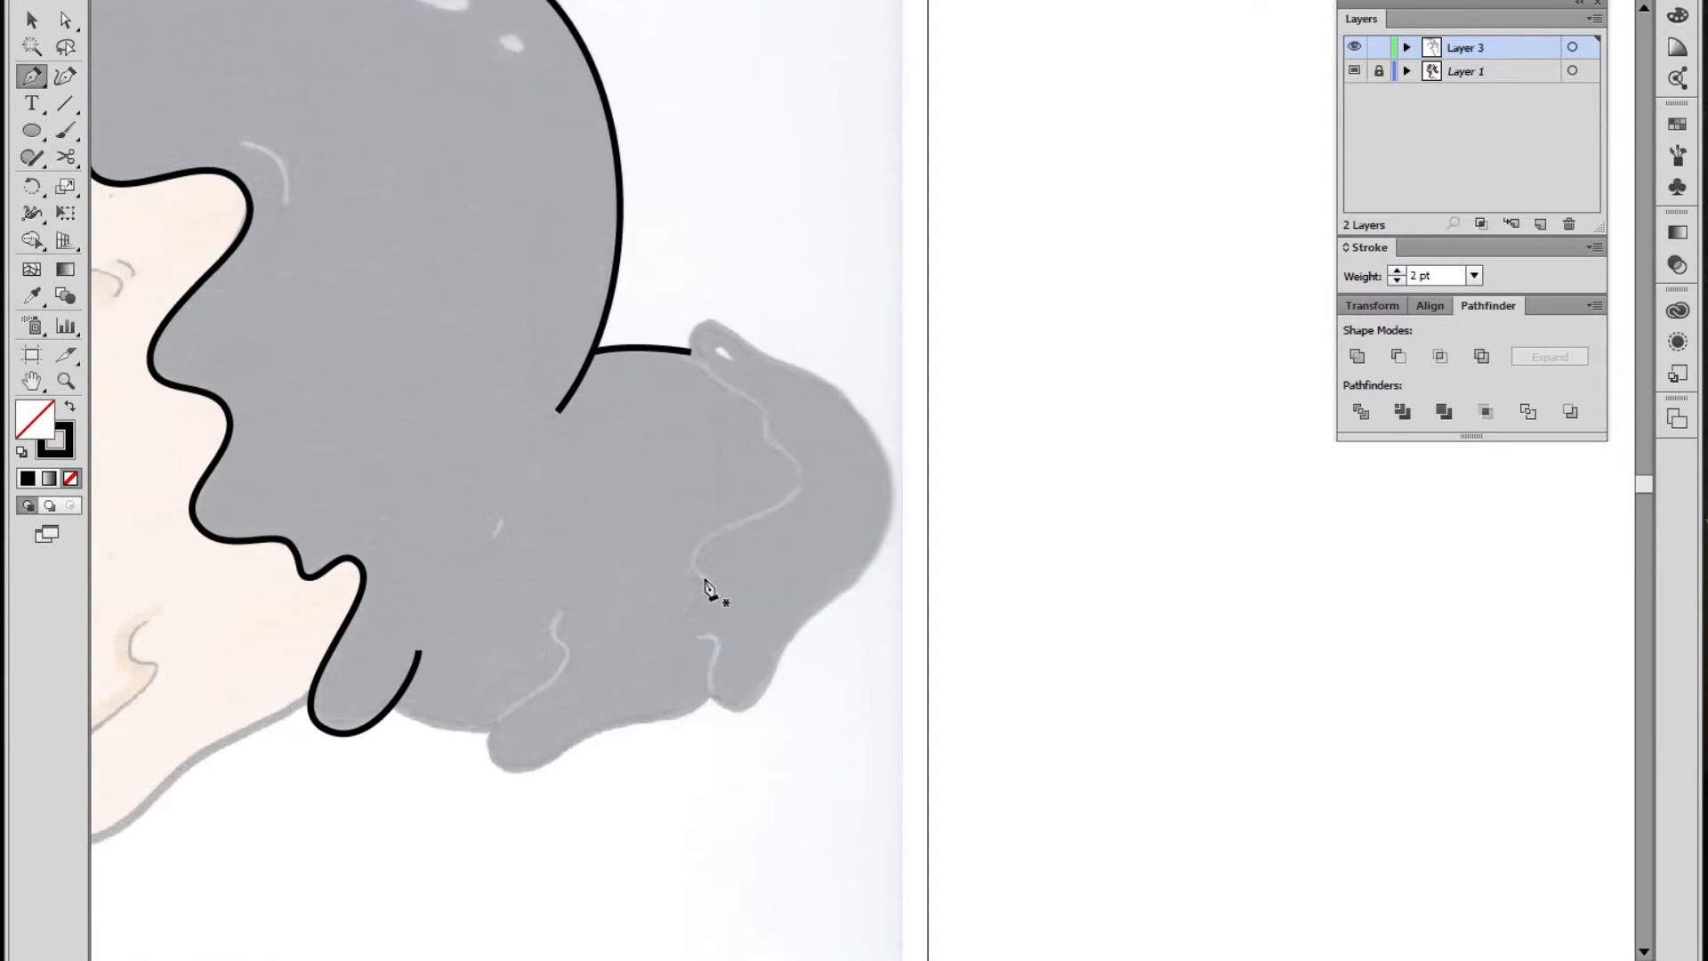
Trace the lower lobe's wavy inner crease, around its raised tip and down the outer edge to the hanging drip, and deselect
click(705, 577)
drag(722, 527, 737, 521)
drag(794, 452, 718, 377)
drag(697, 314, 781, 369)
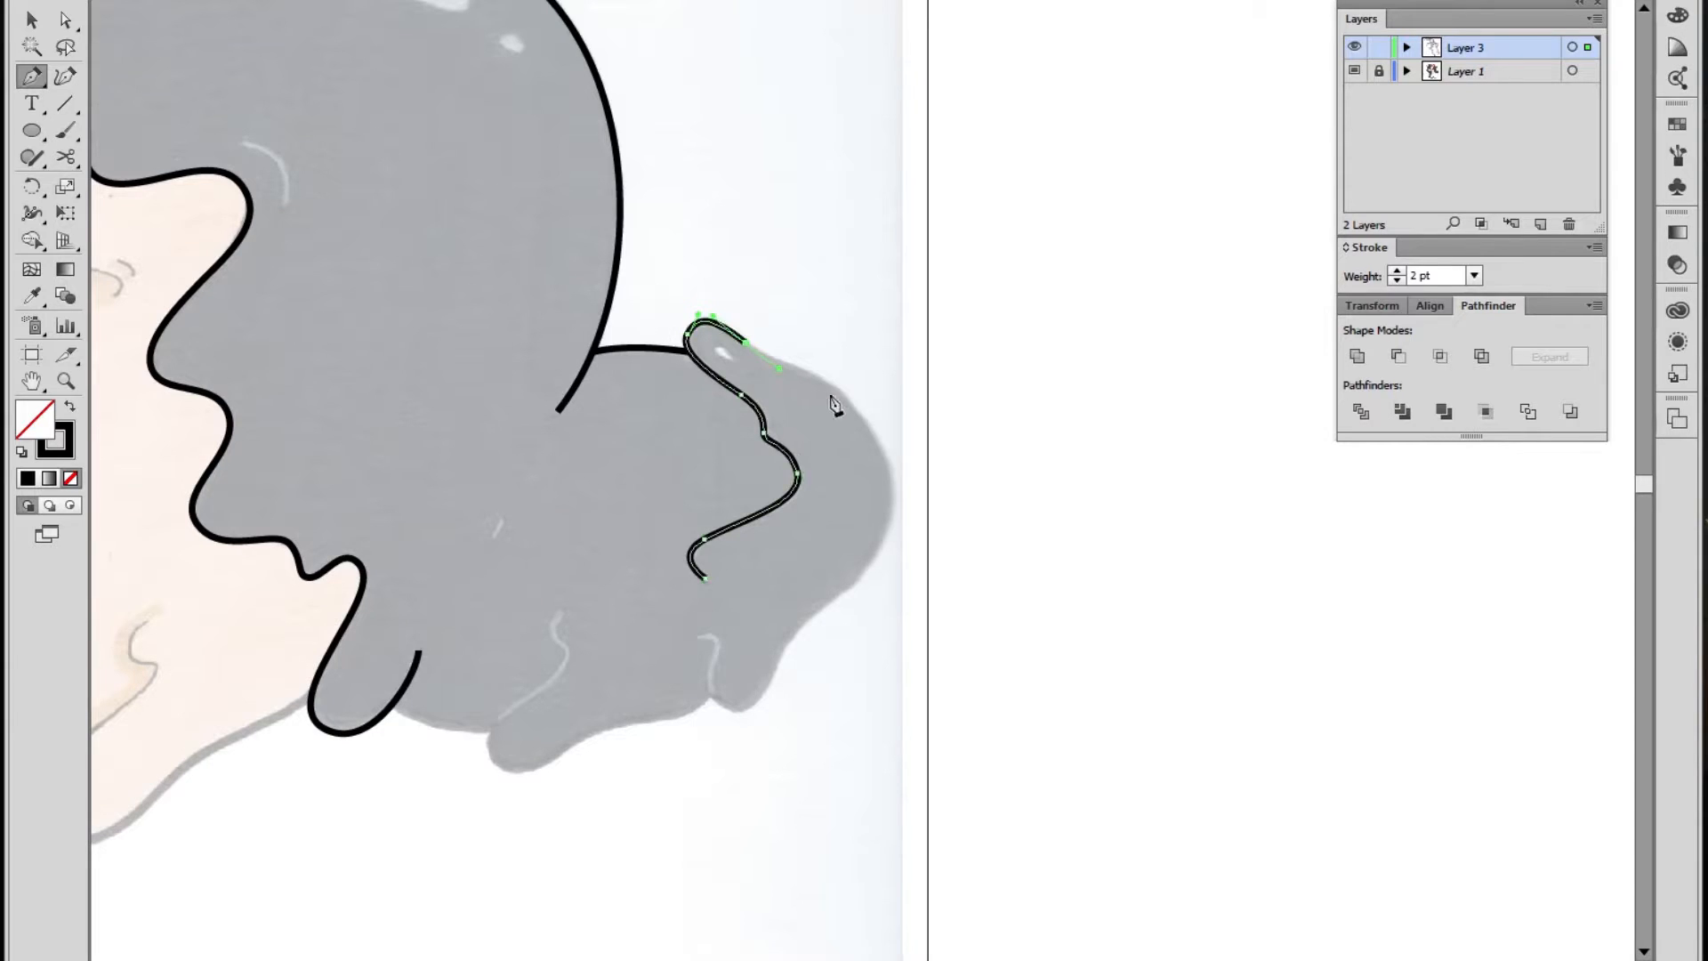
drag(861, 417, 898, 481)
drag(849, 586, 669, 641)
ctrl+click(839, 701)
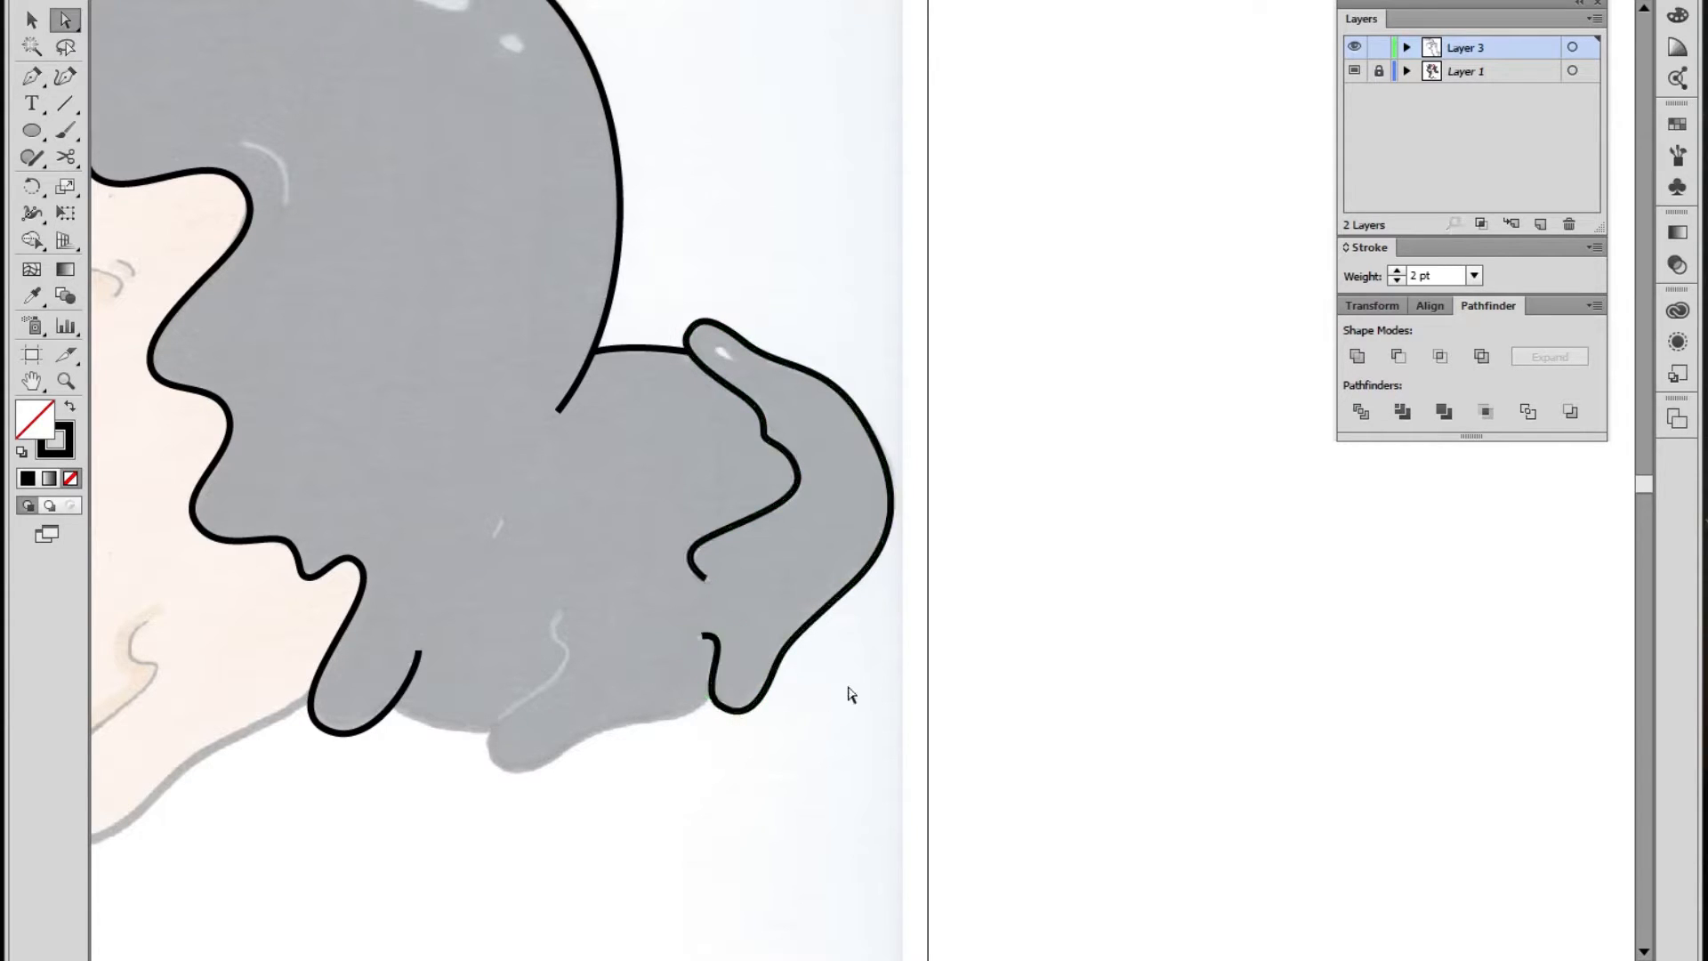
Refine the upper bend of the lower lobe's outer edge with Direct Selection, and deselect the path
key(ctrl+alt+space)
ctrl+alt+click(787, 532)
ctrl+alt+click(788, 533)
ctrl+alt+click(805, 524)
ctrl+click(884, 510)
ctrl+click(888, 505)
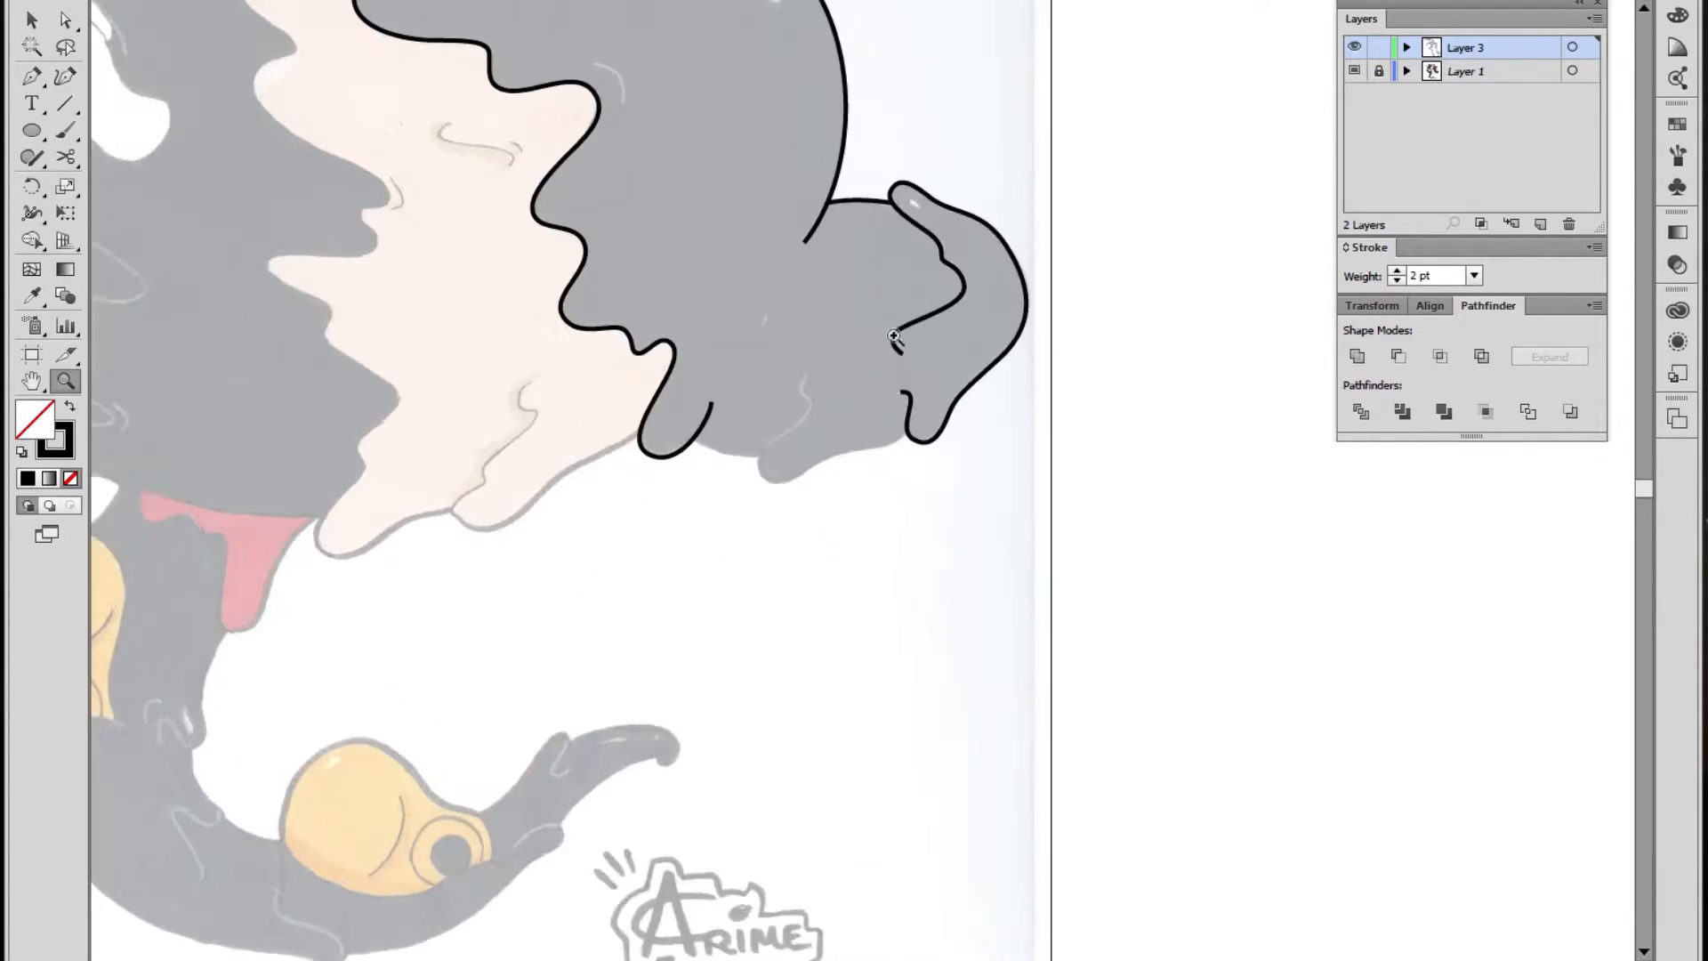
ctrl+click(894, 347)
click(1030, 379)
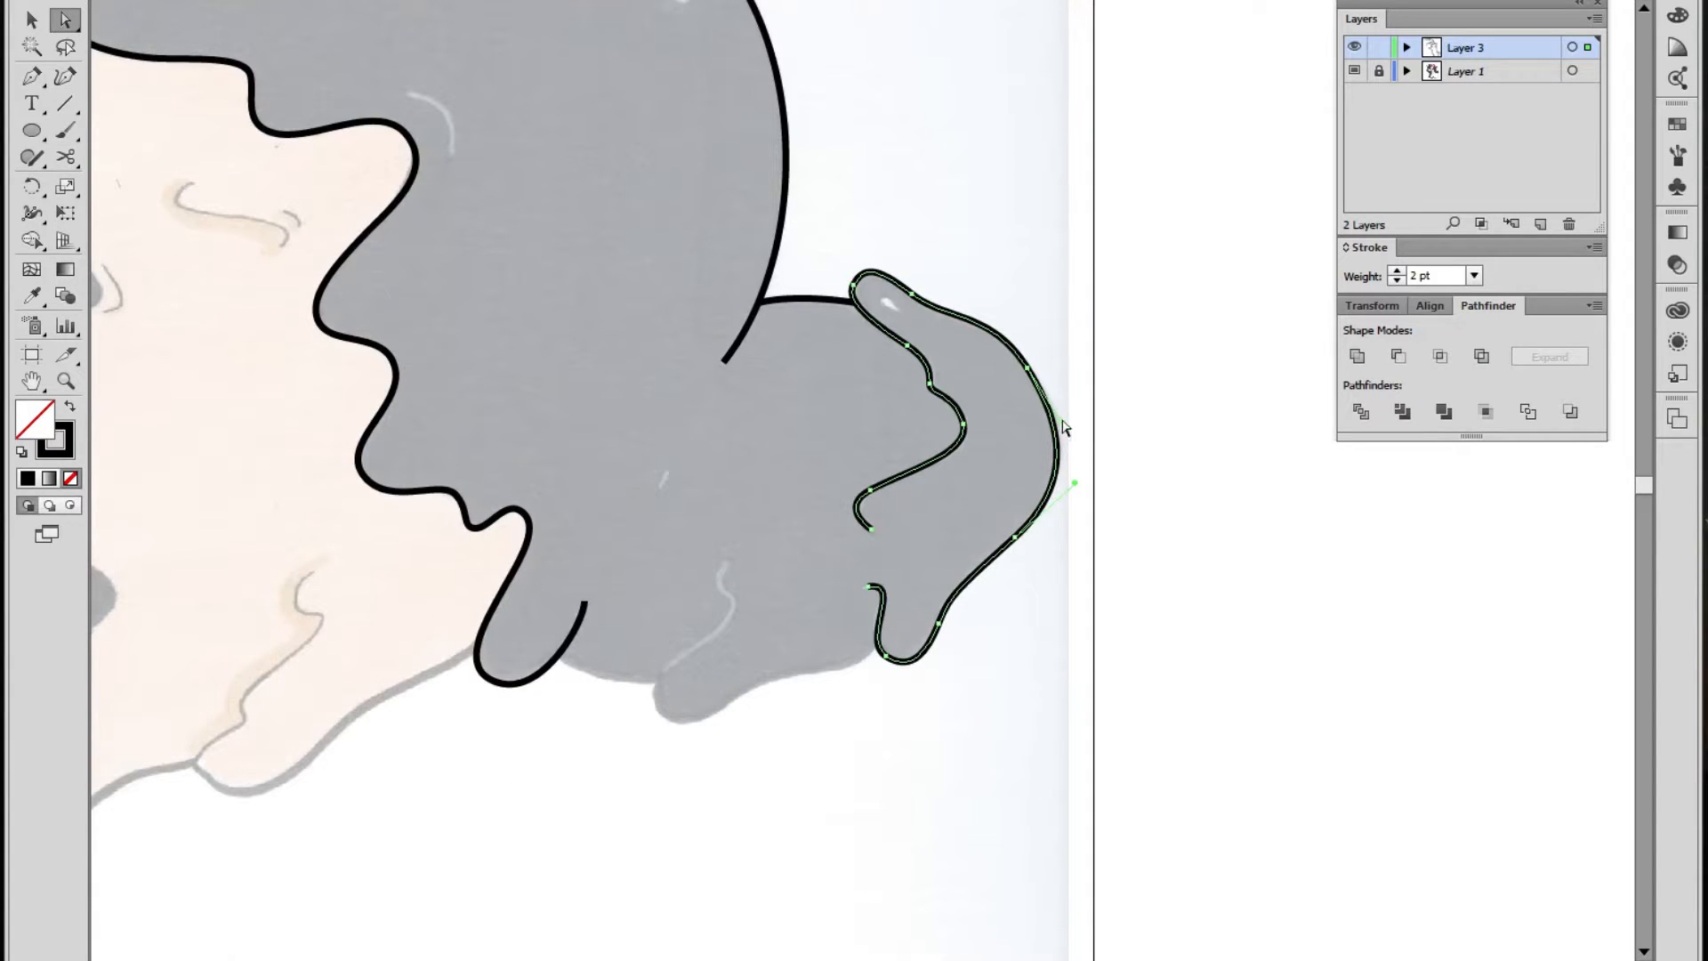
click(1028, 368)
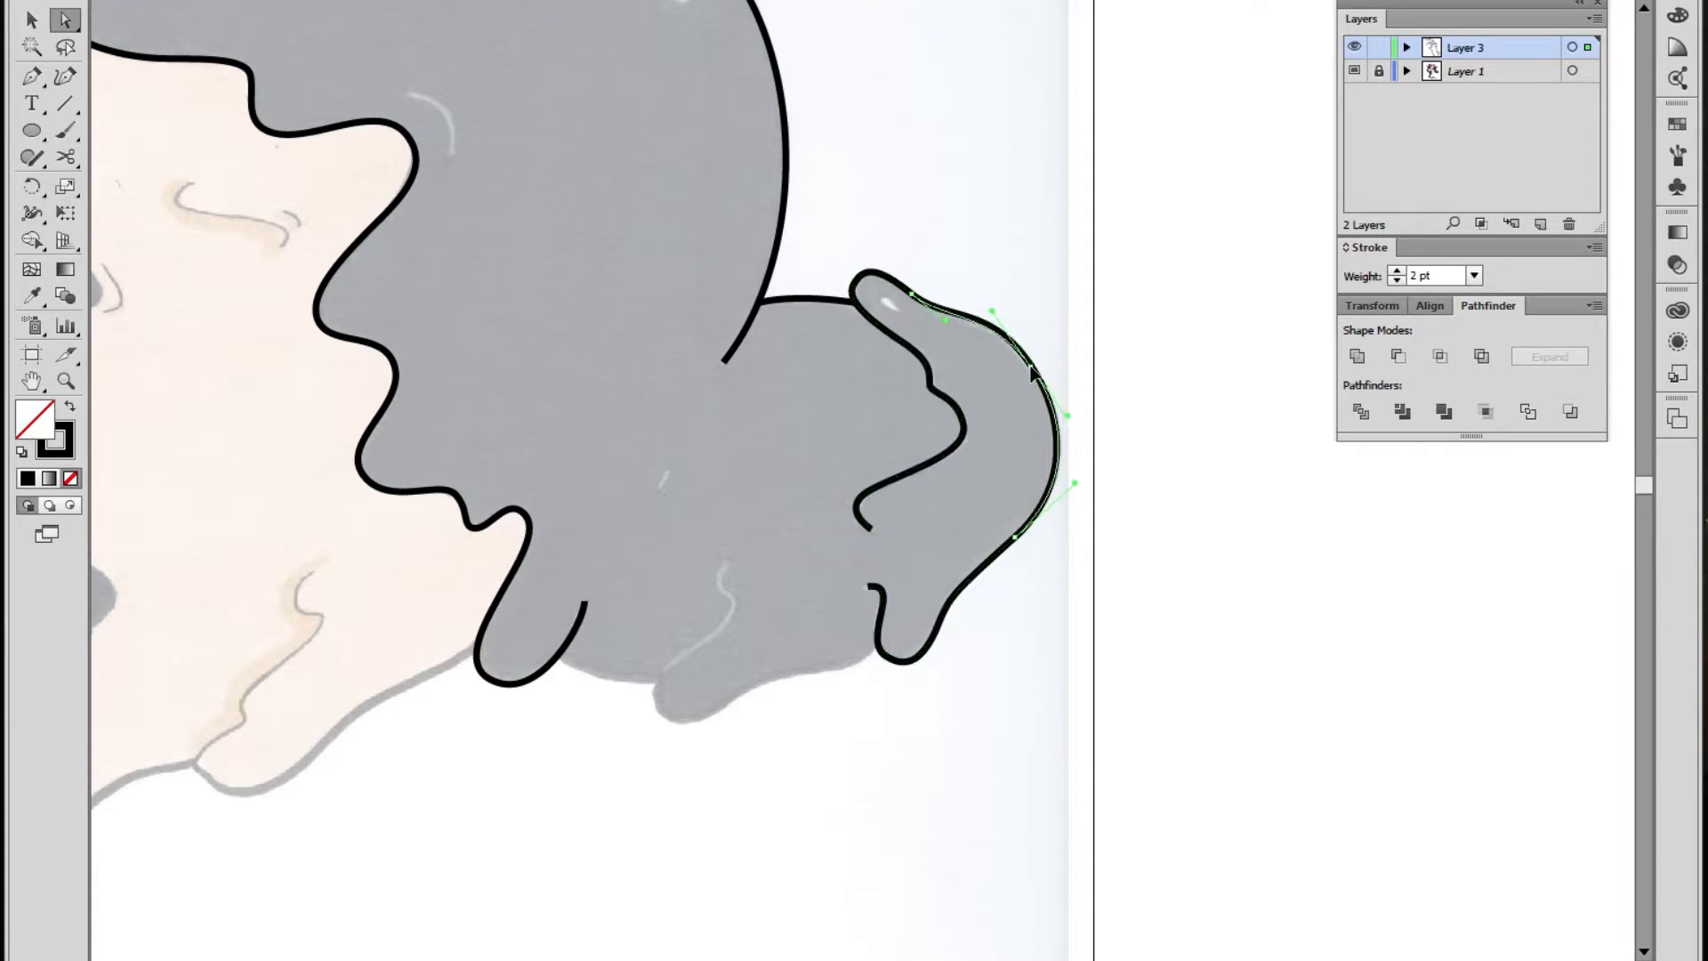
click(1120, 396)
Trace the lower lobe's underside from its outer drip to the middle drip and up that drip's inner crease, and deselect
key(z)
alt+click(823, 522)
alt+click(824, 521)
alt+click(824, 521)
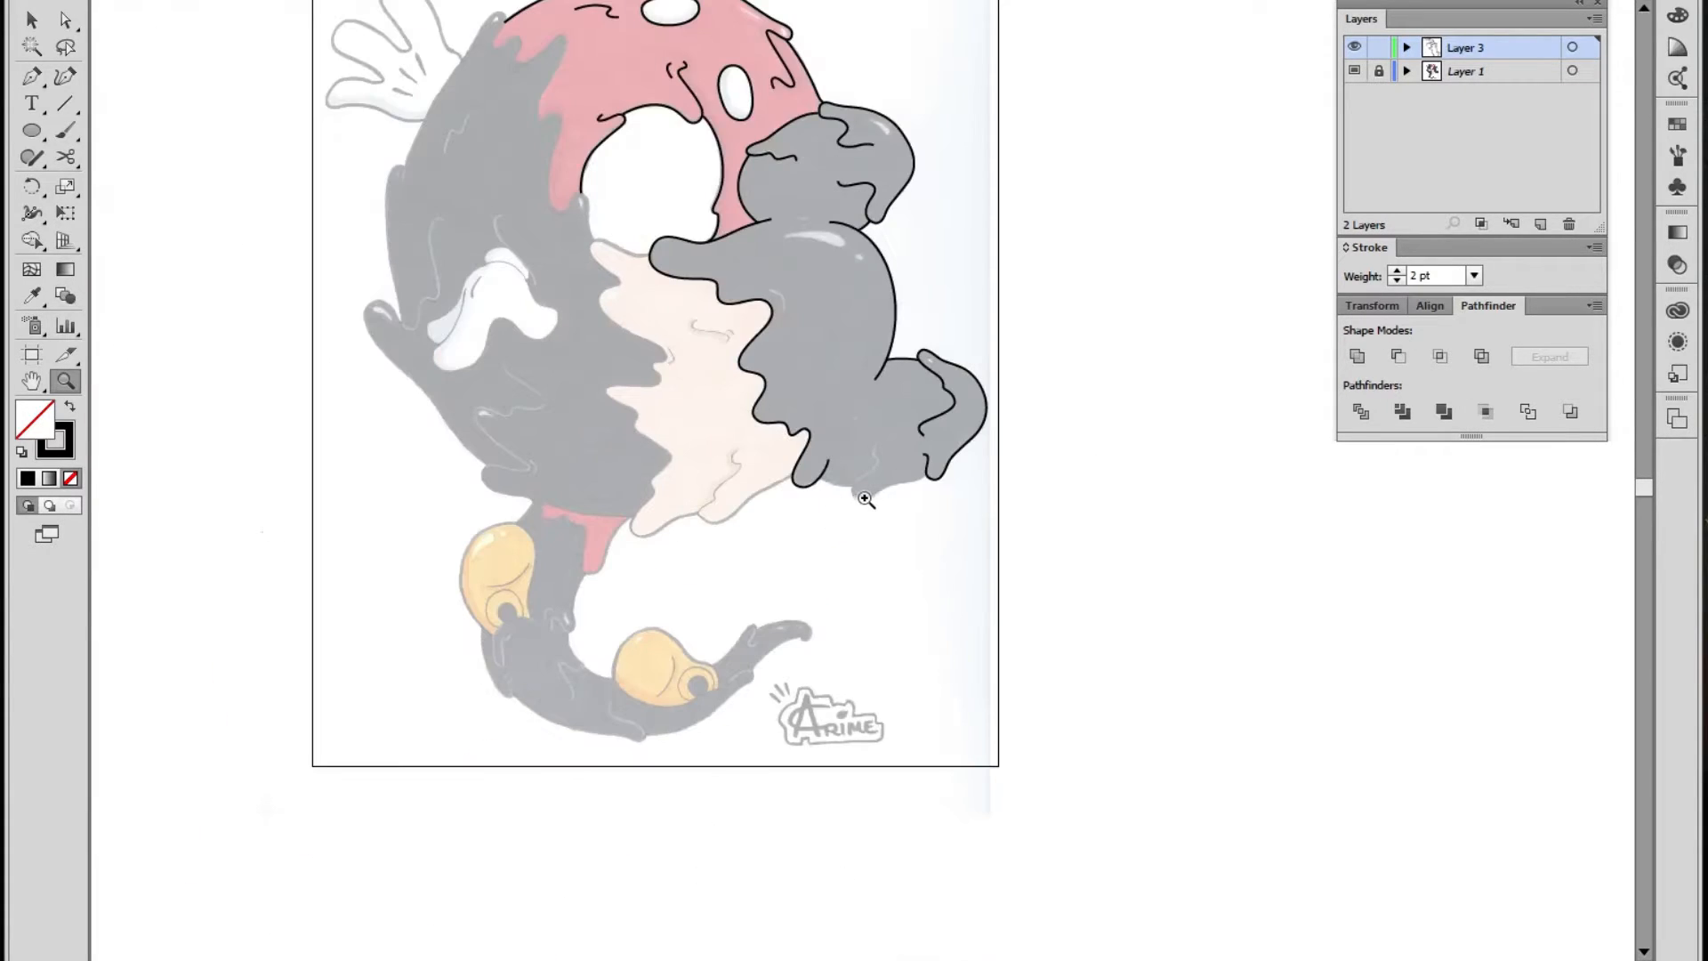
click(868, 475)
click(868, 475)
click(868, 474)
drag(890, 474, 700, 488)
click(33, 78)
click(825, 510)
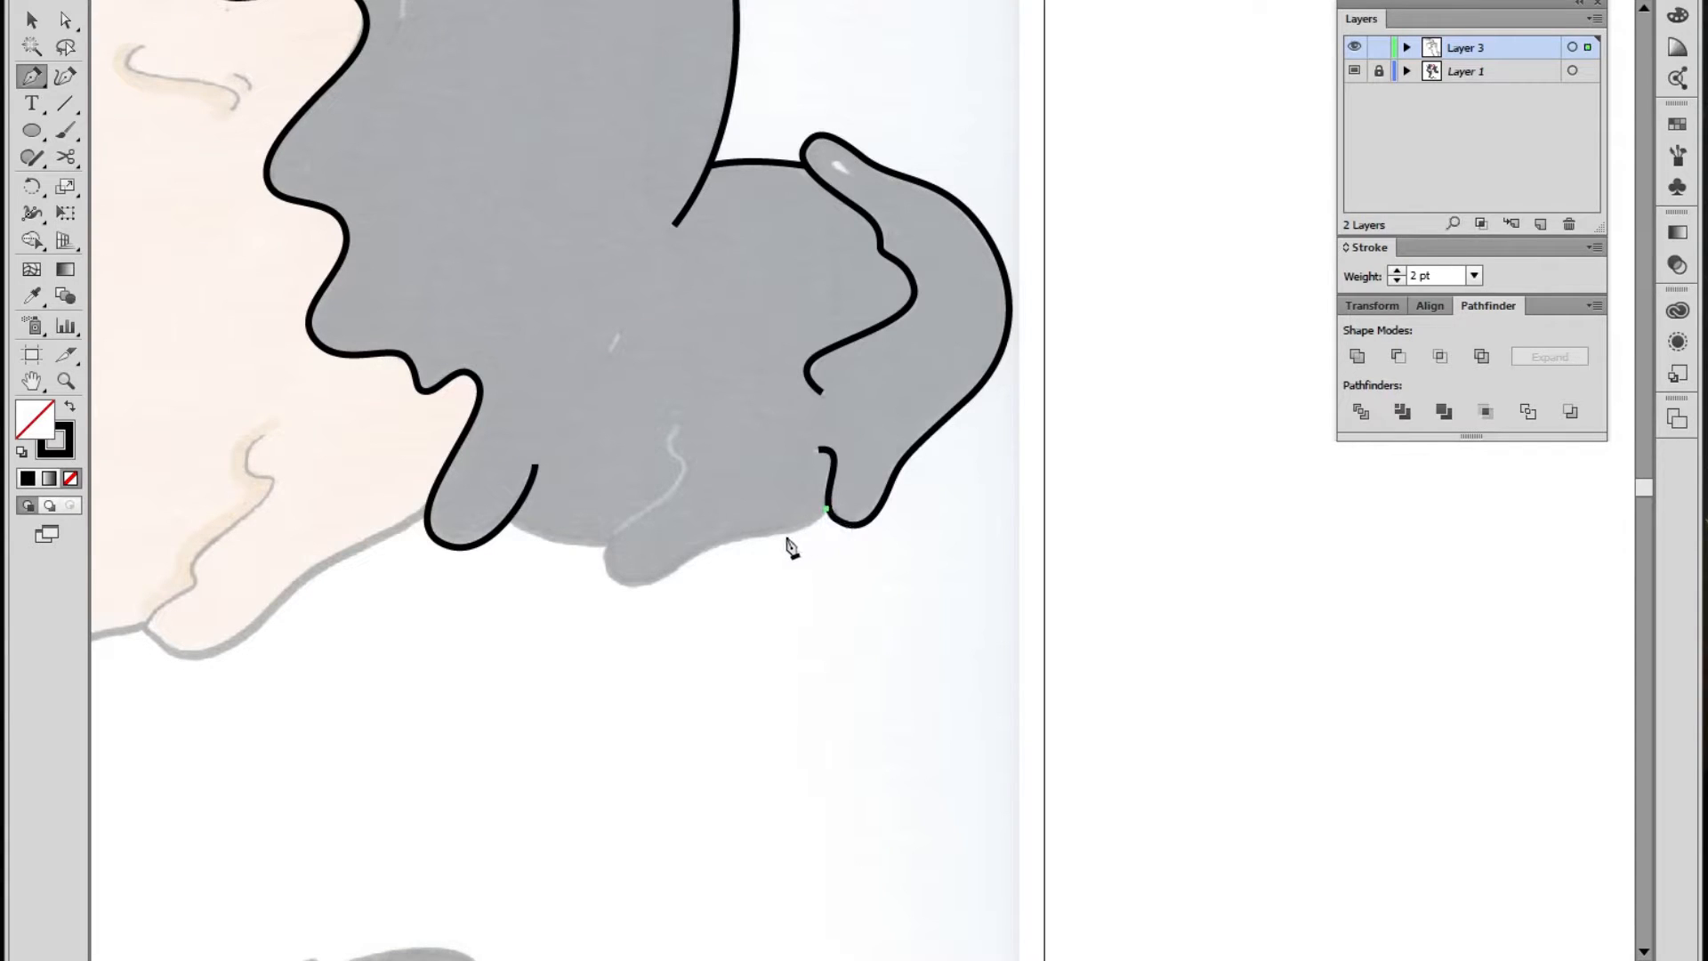
click(749, 538)
drag(678, 572, 654, 587)
click(605, 566)
drag(649, 504, 698, 408)
ctrl+click(725, 442)
Close the gap in the dark body's underside with a short line between the inner and middle drips
drag(560, 533, 818, 521)
click(676, 503)
ctrl+click(829, 535)
Trace the short curved fold line inside the dark body beside the light area's upper bulge, and deselect
key(z)
alt+click(744, 476)
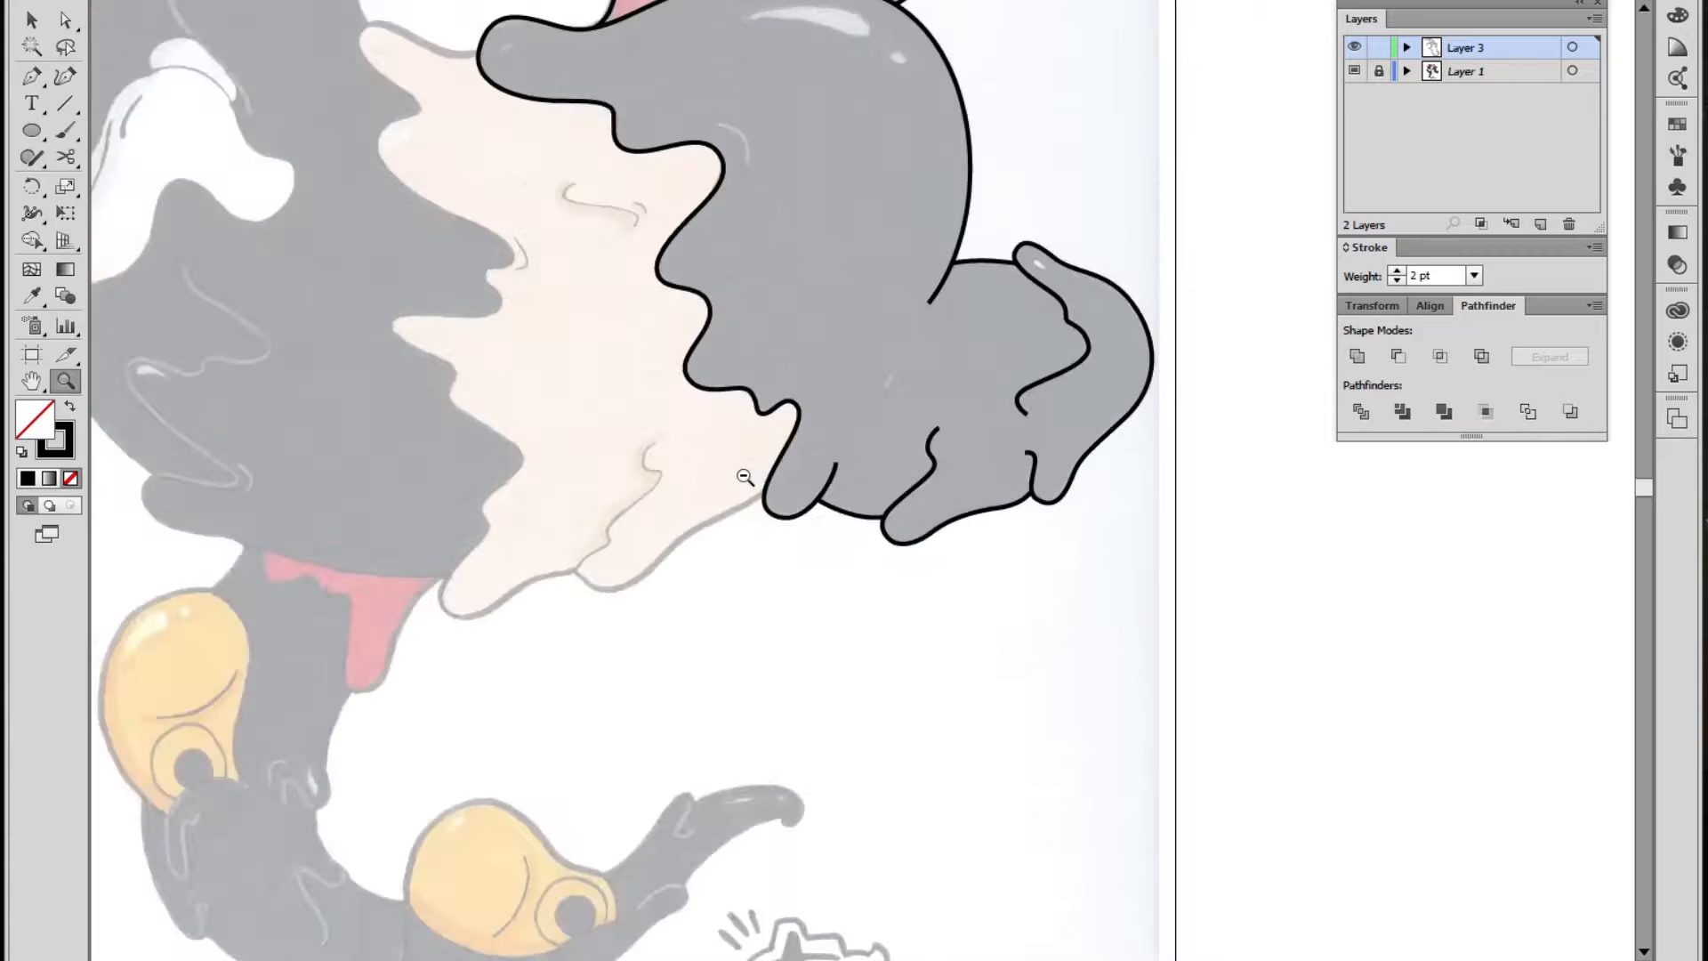
alt+click(745, 476)
alt+click(868, 423)
drag(934, 427, 1012, 425)
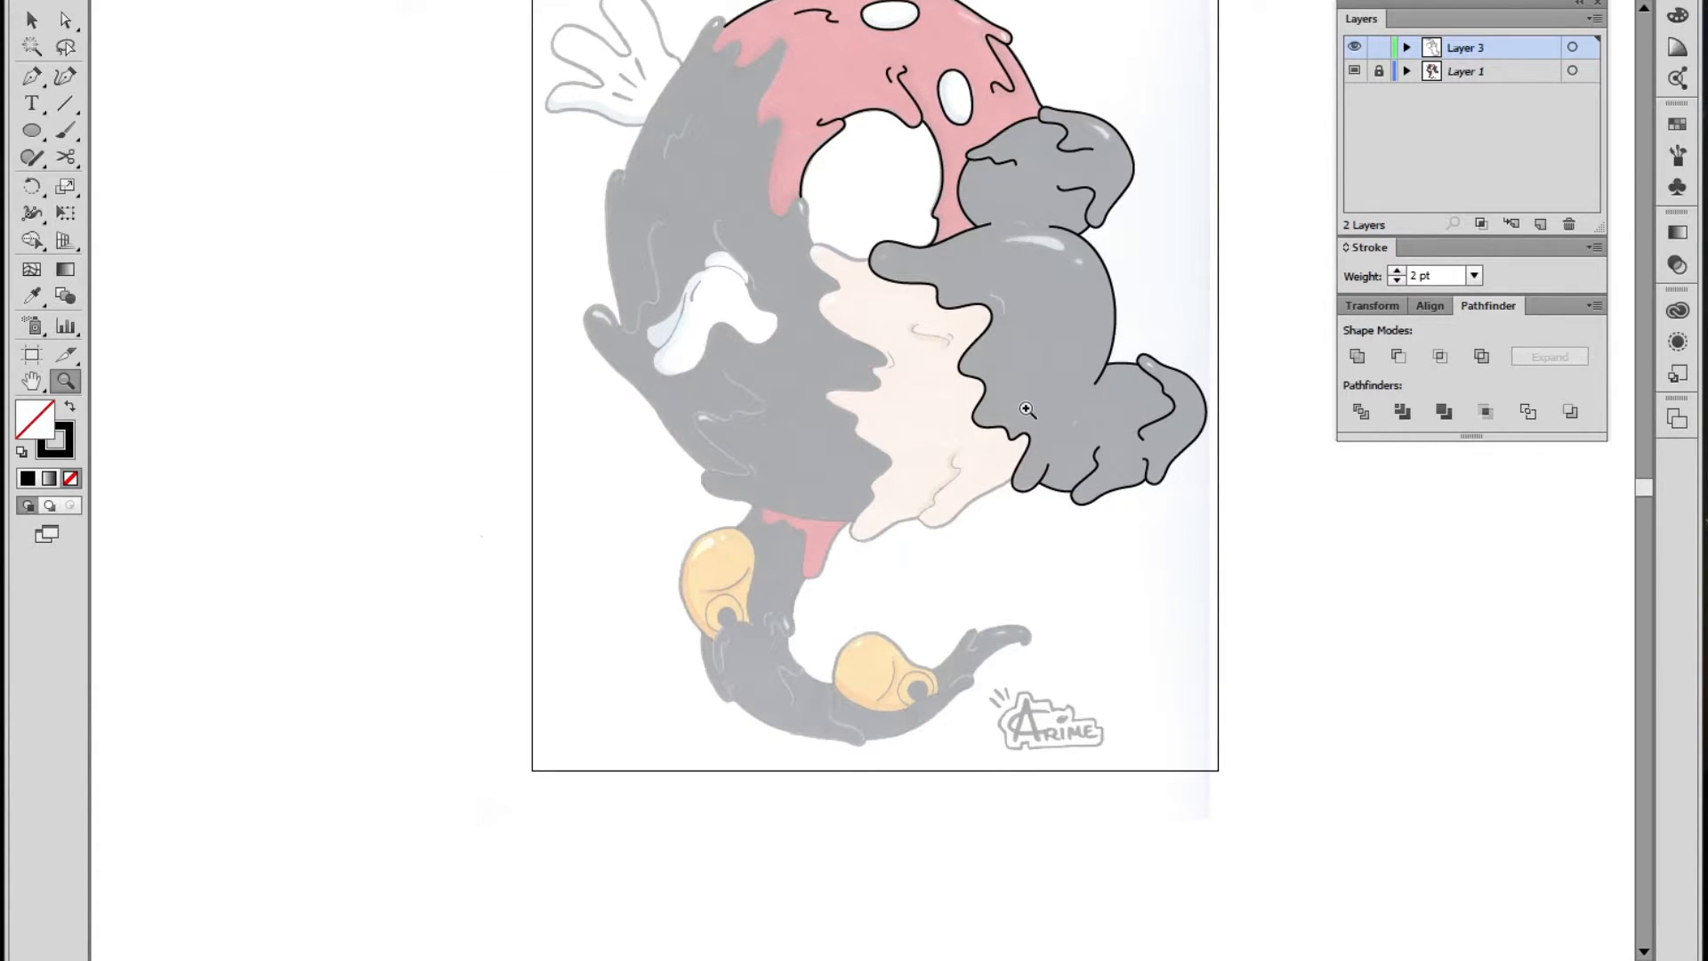
click(990, 390)
click(988, 386)
click(781, 469)
click(31, 78)
click(738, 406)
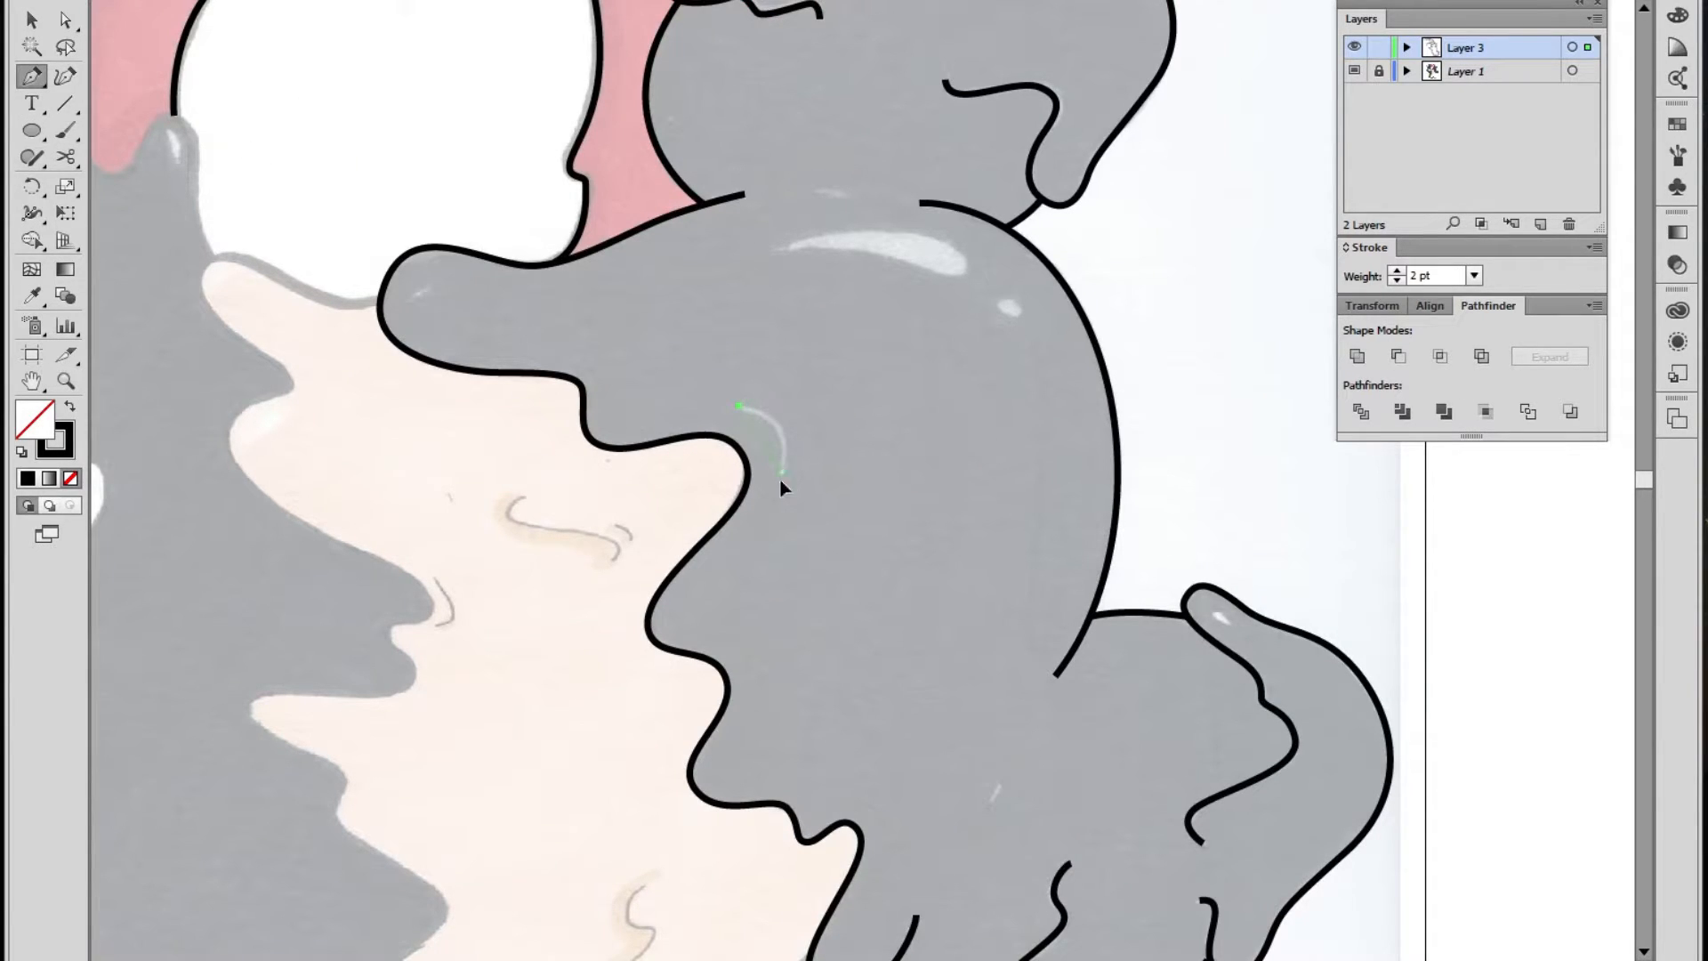
drag(759, 518, 772, 521)
ctrl+click(813, 455)
Outline the long, tapered highlight on the dark body's shoulder as a closed shape, and deselect it
drag(881, 369, 863, 473)
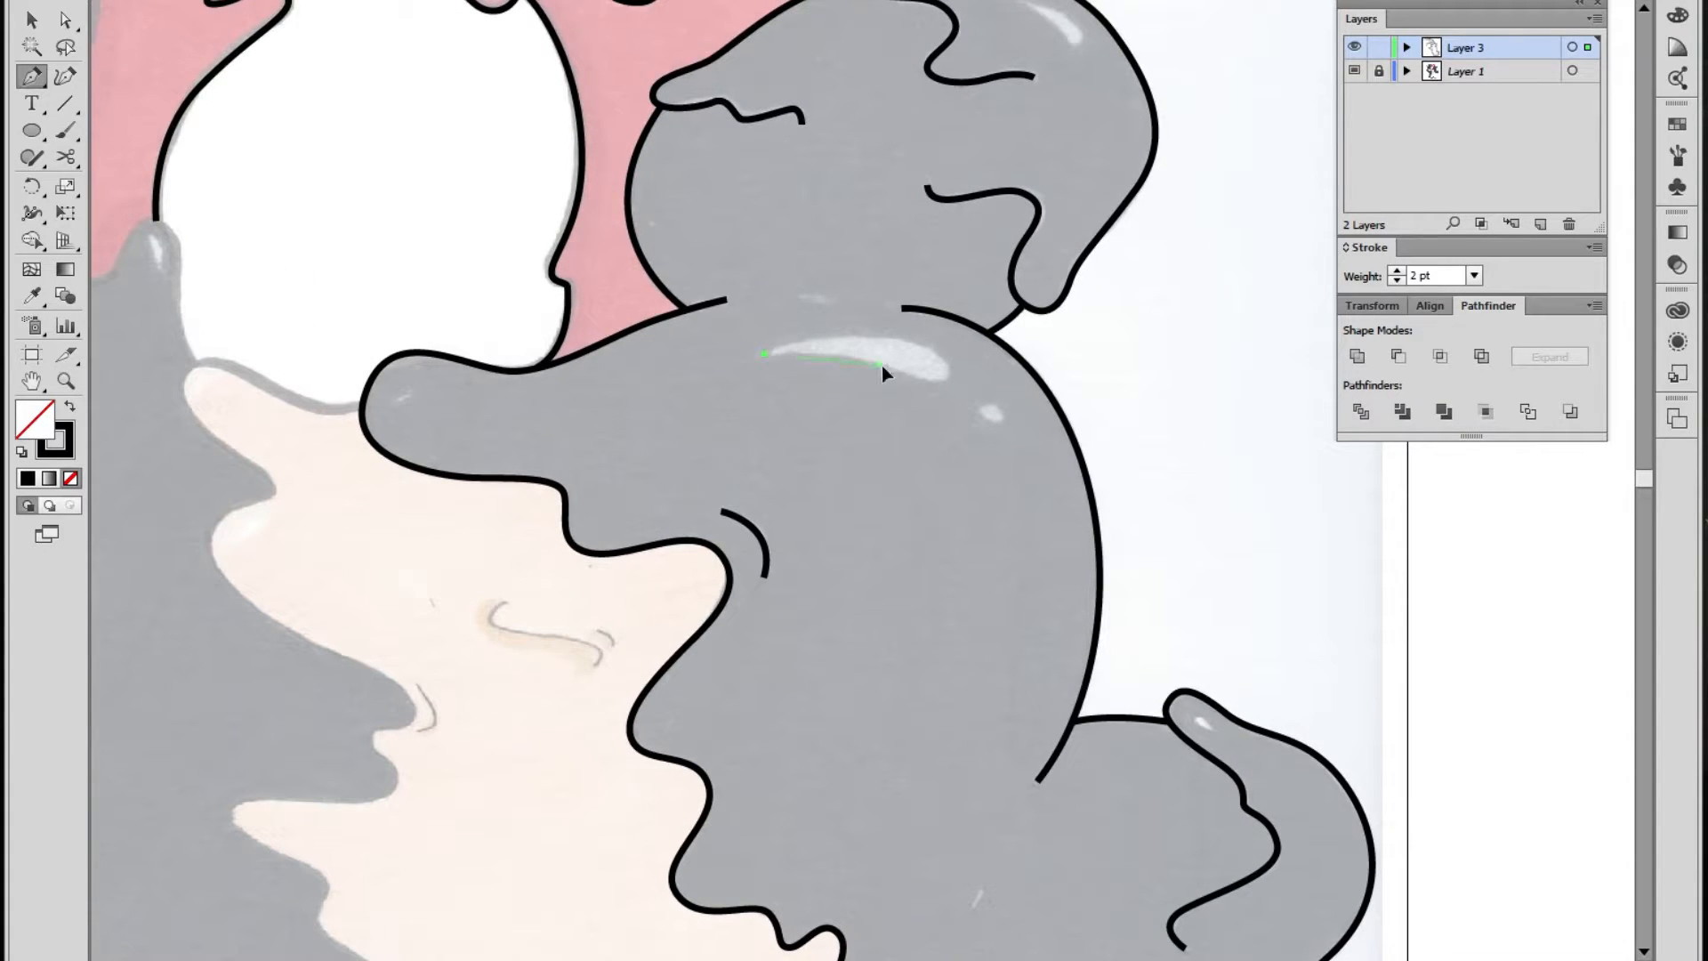
drag(949, 367, 947, 345)
drag(765, 354, 674, 394)
ctrl+click(934, 439)
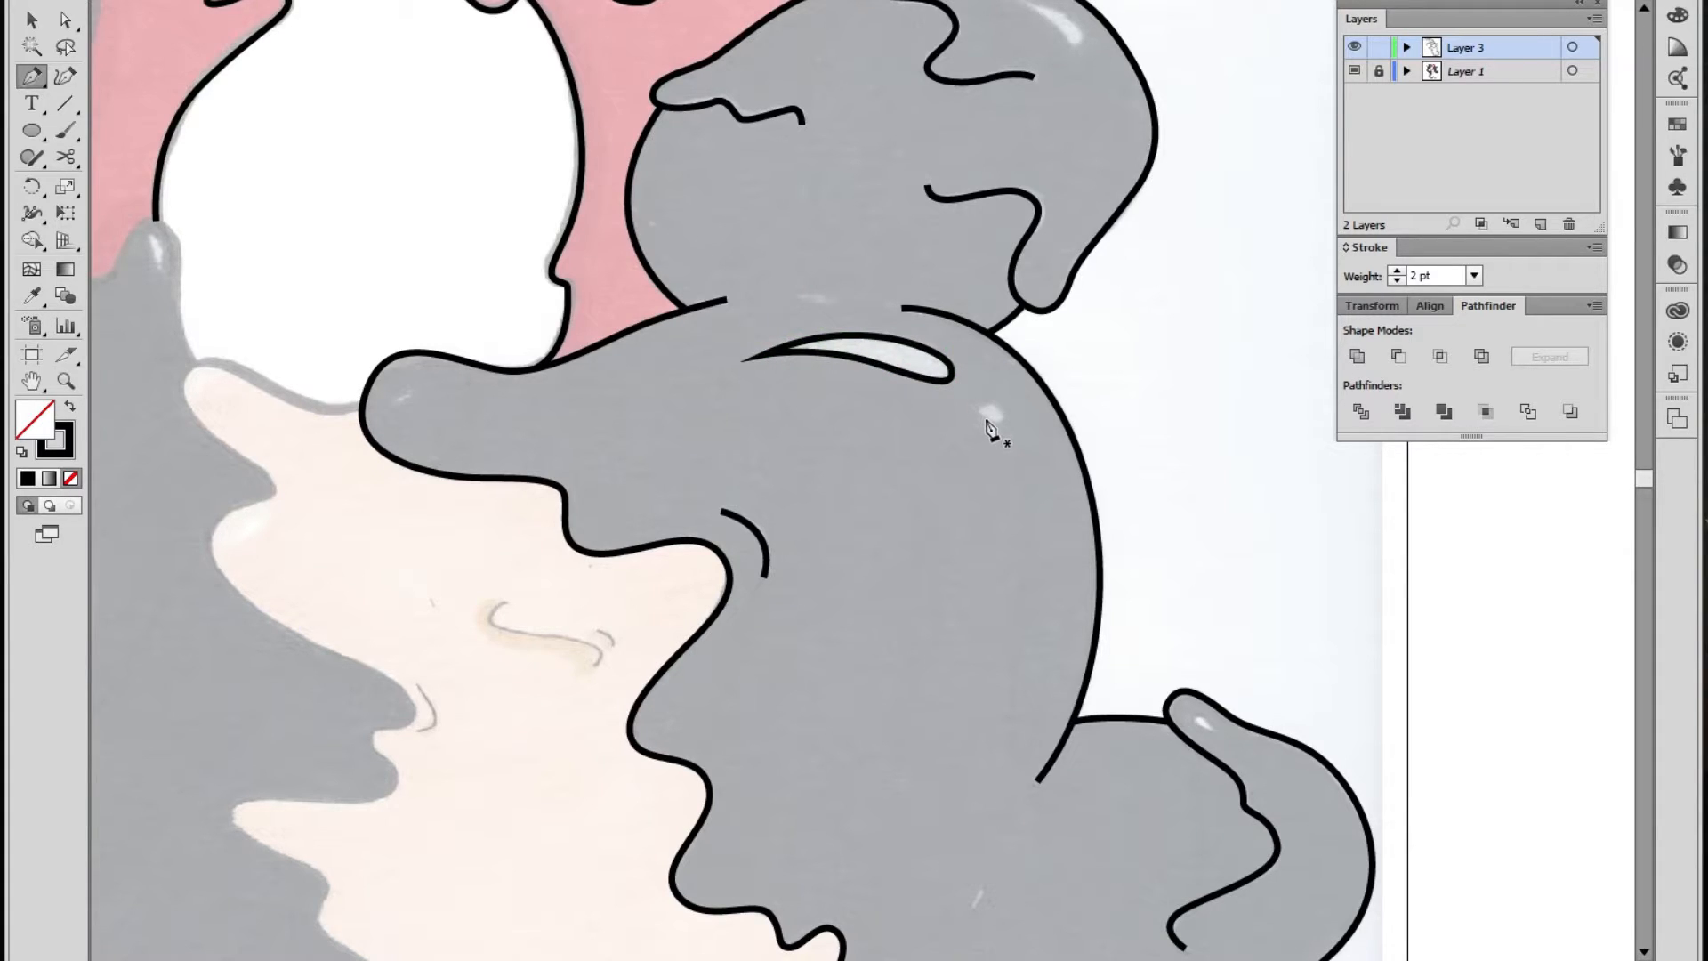
Draw a small ellipse over the highlight dot beside the long shoulder highlight, and deselect it
click(32, 130)
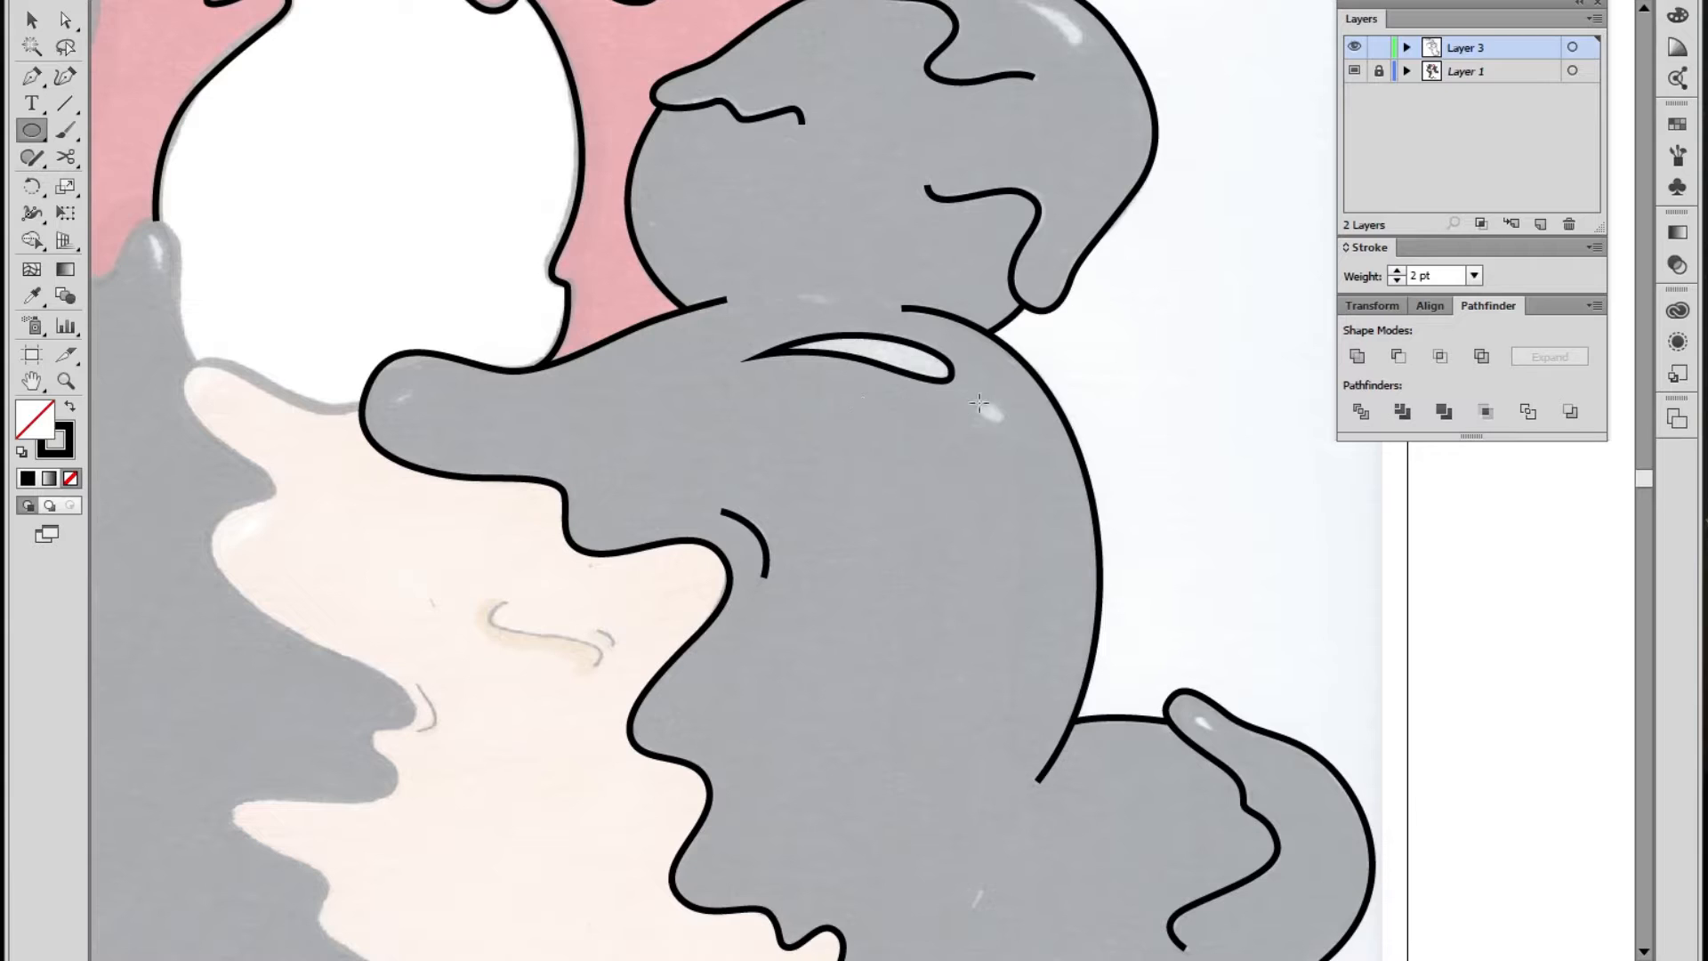
click(29, 129)
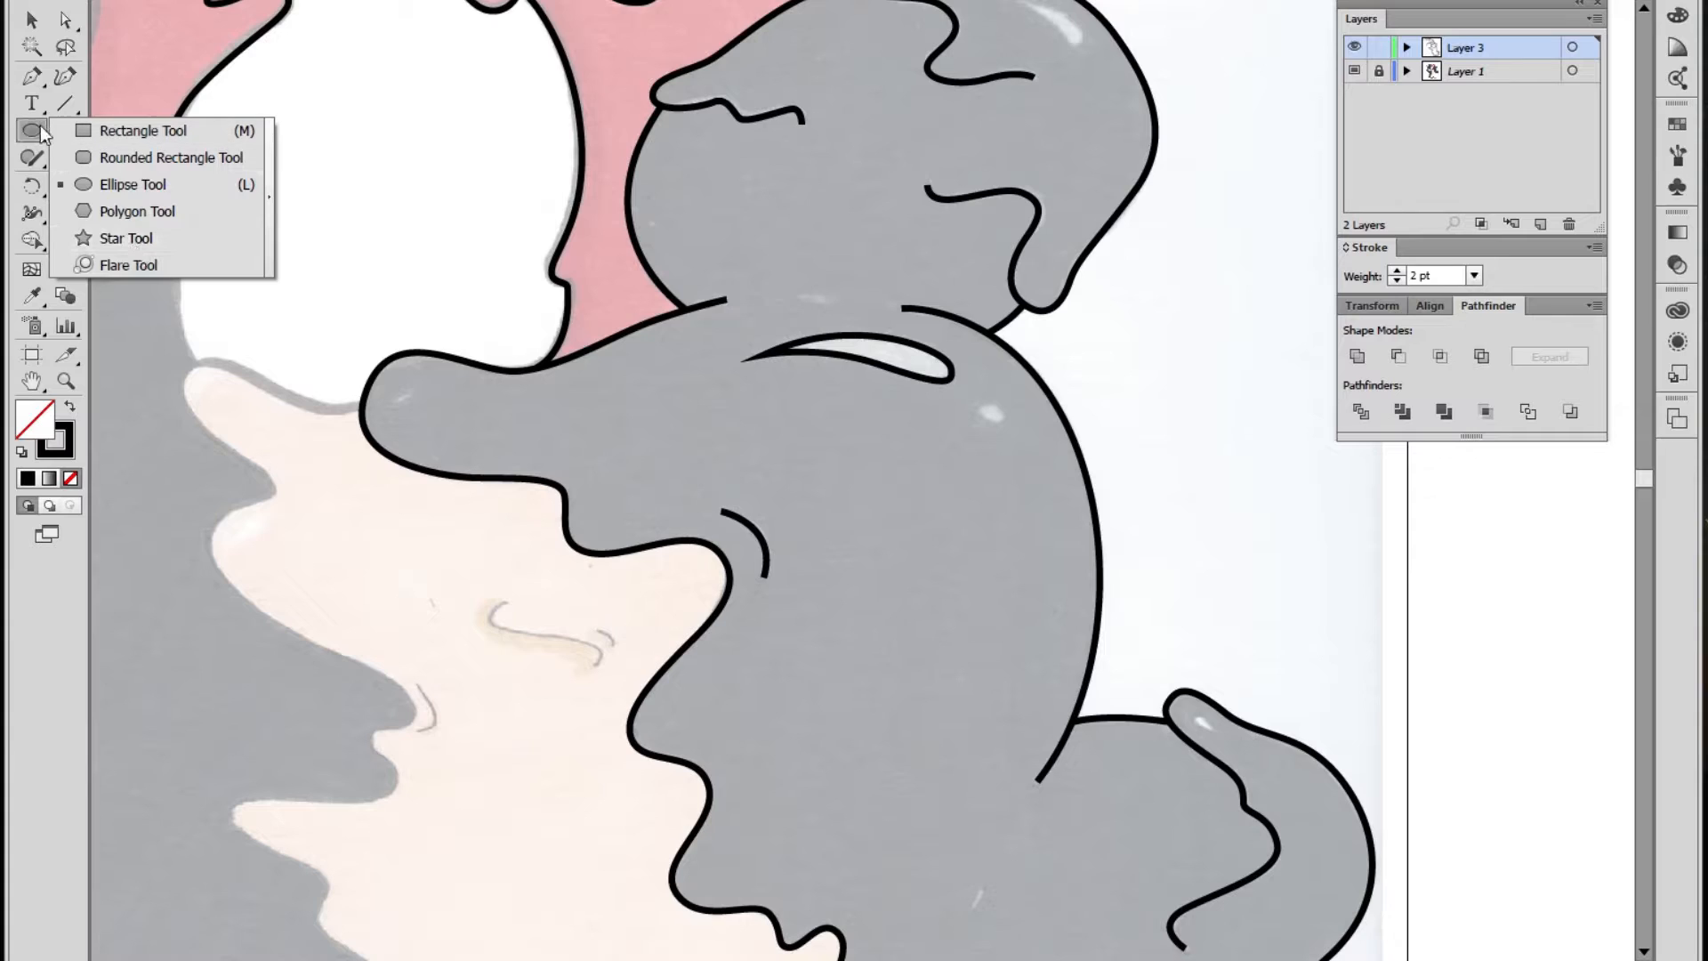
drag(970, 405, 1016, 420)
key(v)
click(1169, 418)
Set the small oval highlight's stroke weight to 1 pt, and deselect it
key(z)
alt+click(845, 532)
alt+click(870, 520)
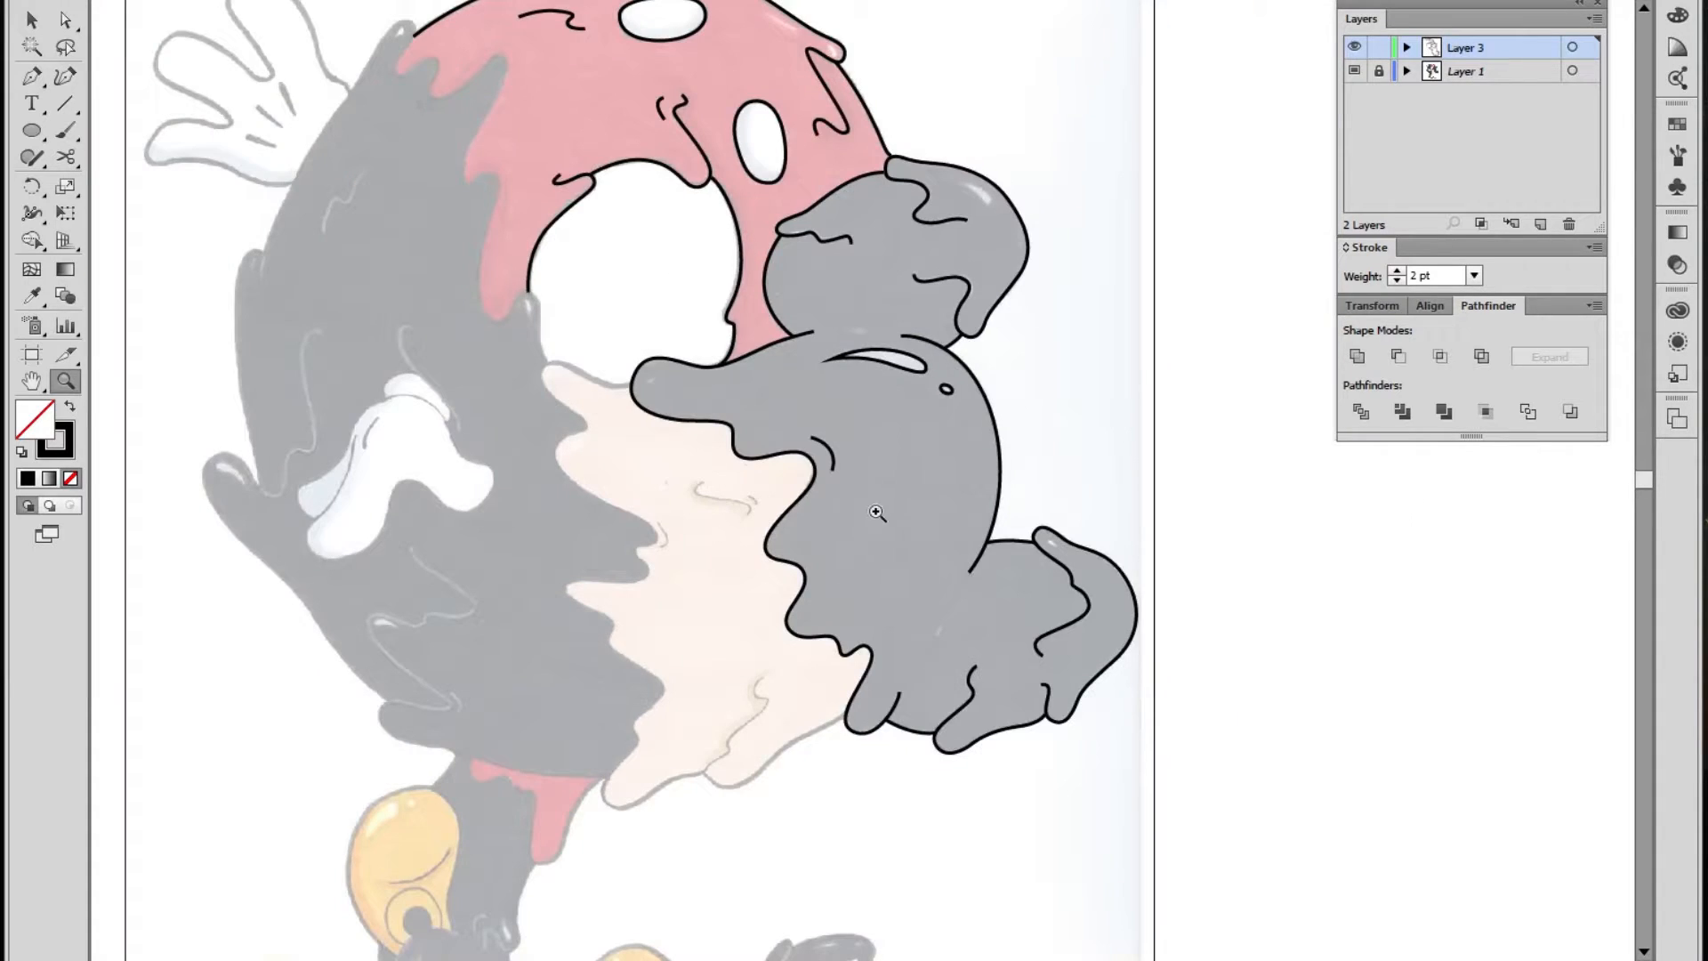
click(906, 459)
key(v)
click(876, 365)
key(shift+x)
key(x)
click(1049, 407)
Set the stroke weight for new paths back to 2 pt
key(z)
alt+click(859, 509)
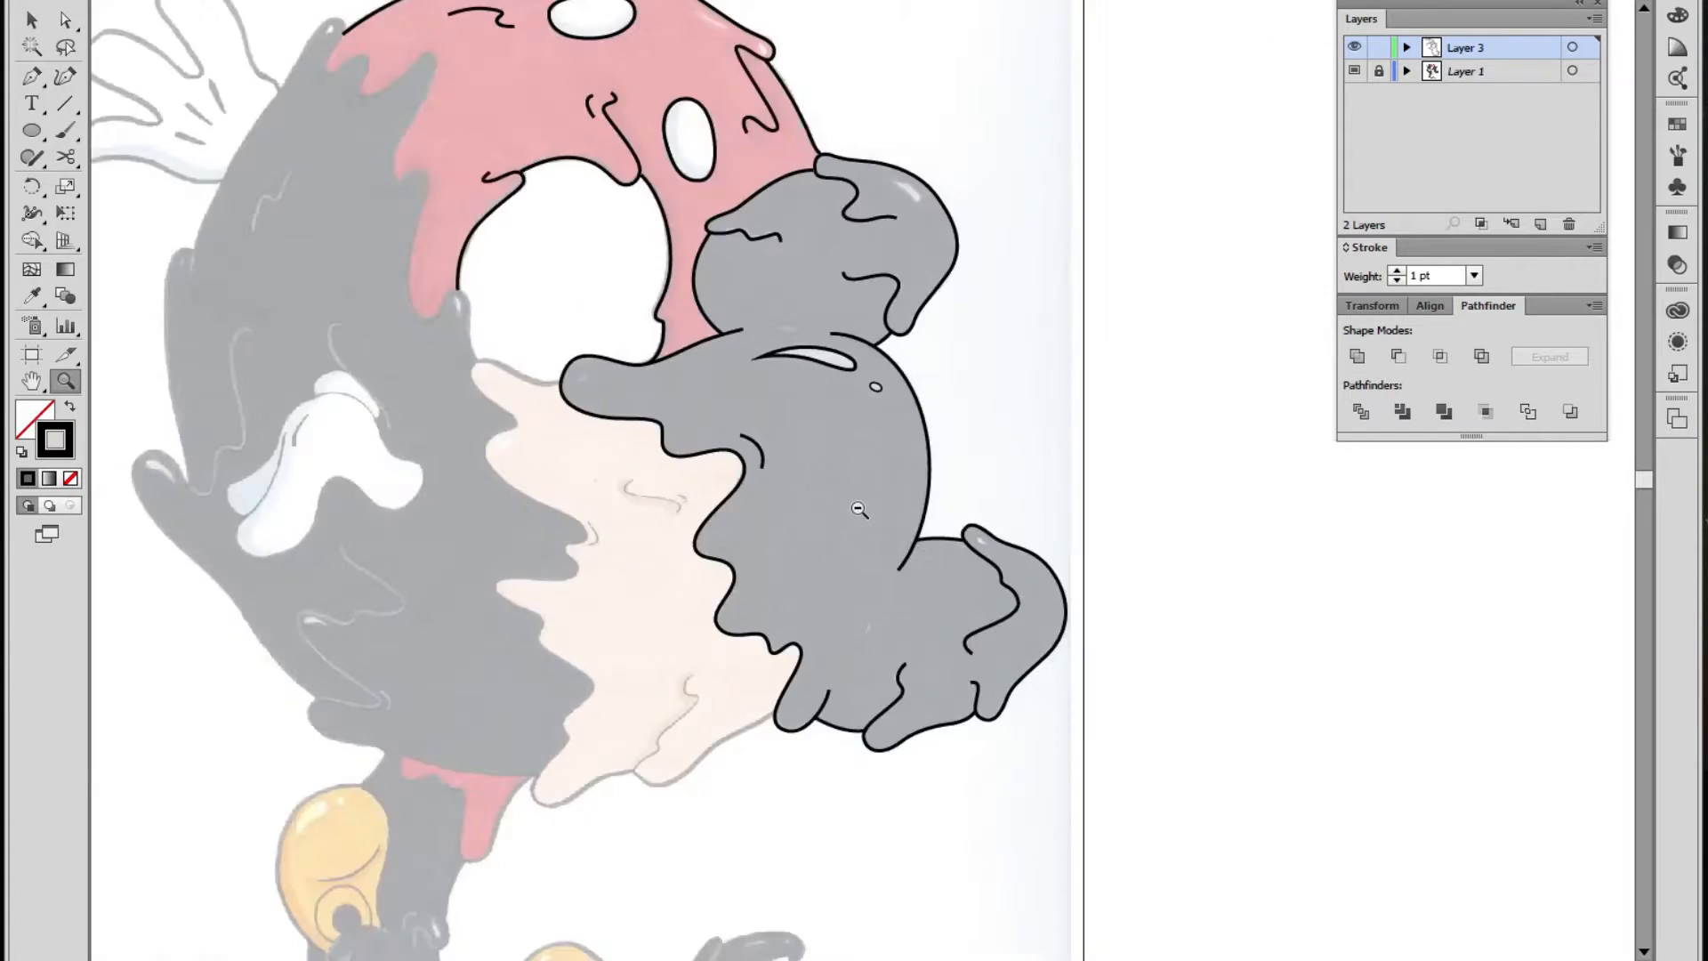
alt+click(859, 509)
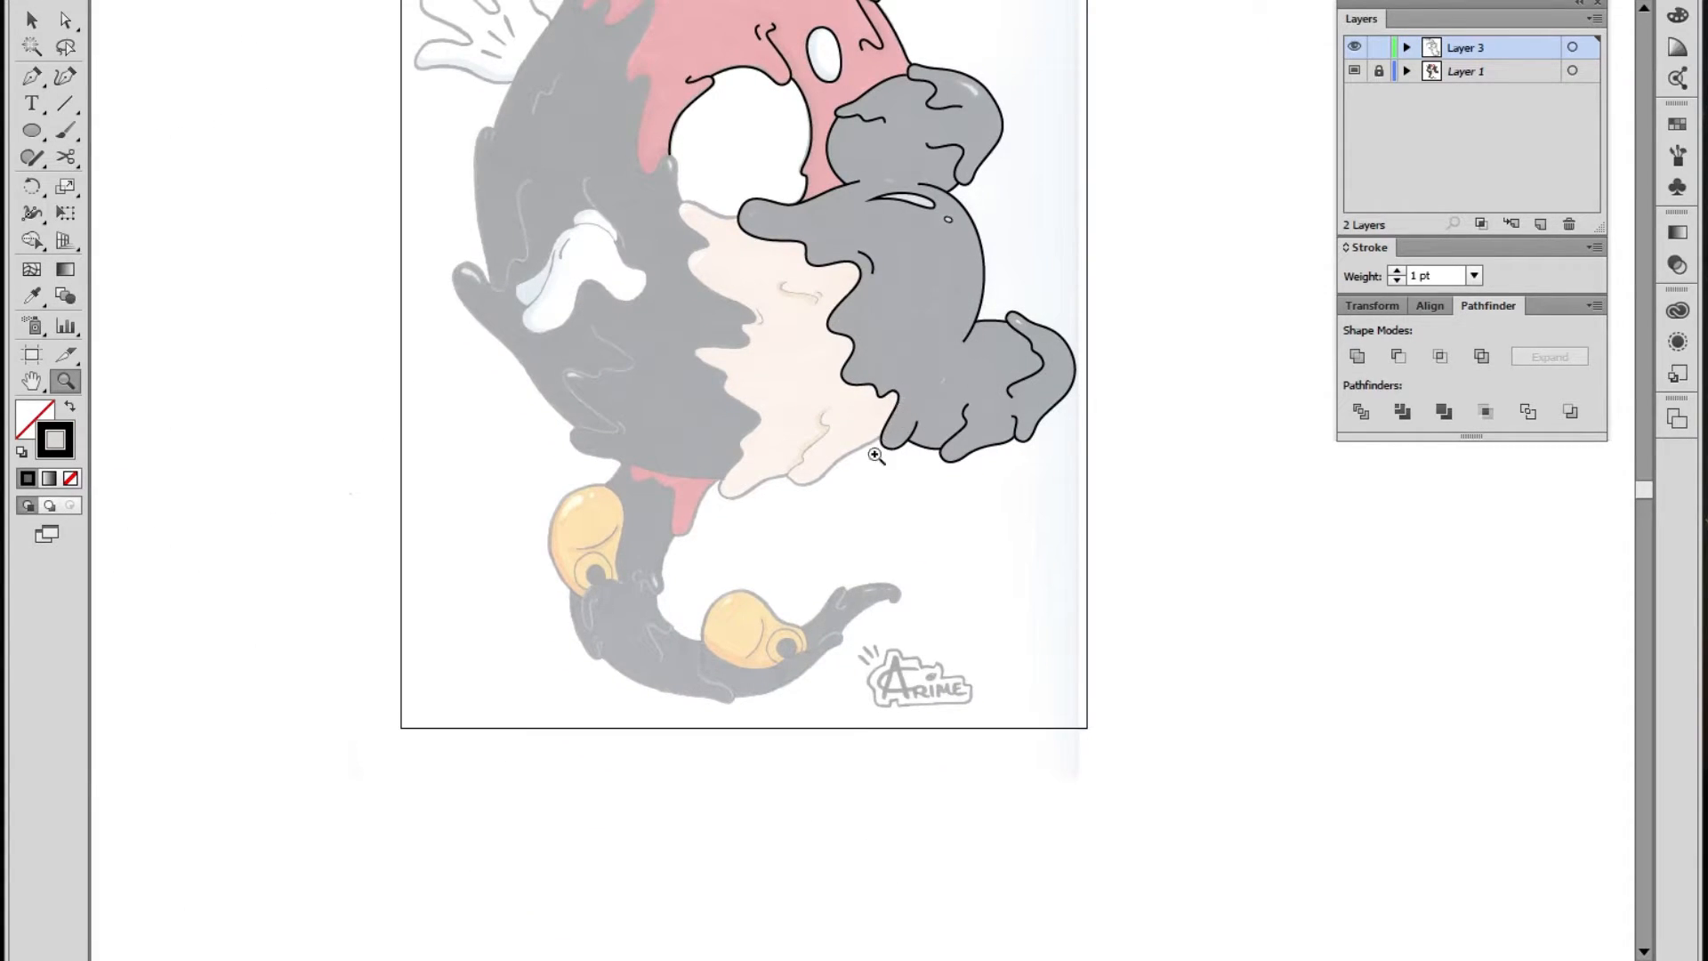
click(849, 445)
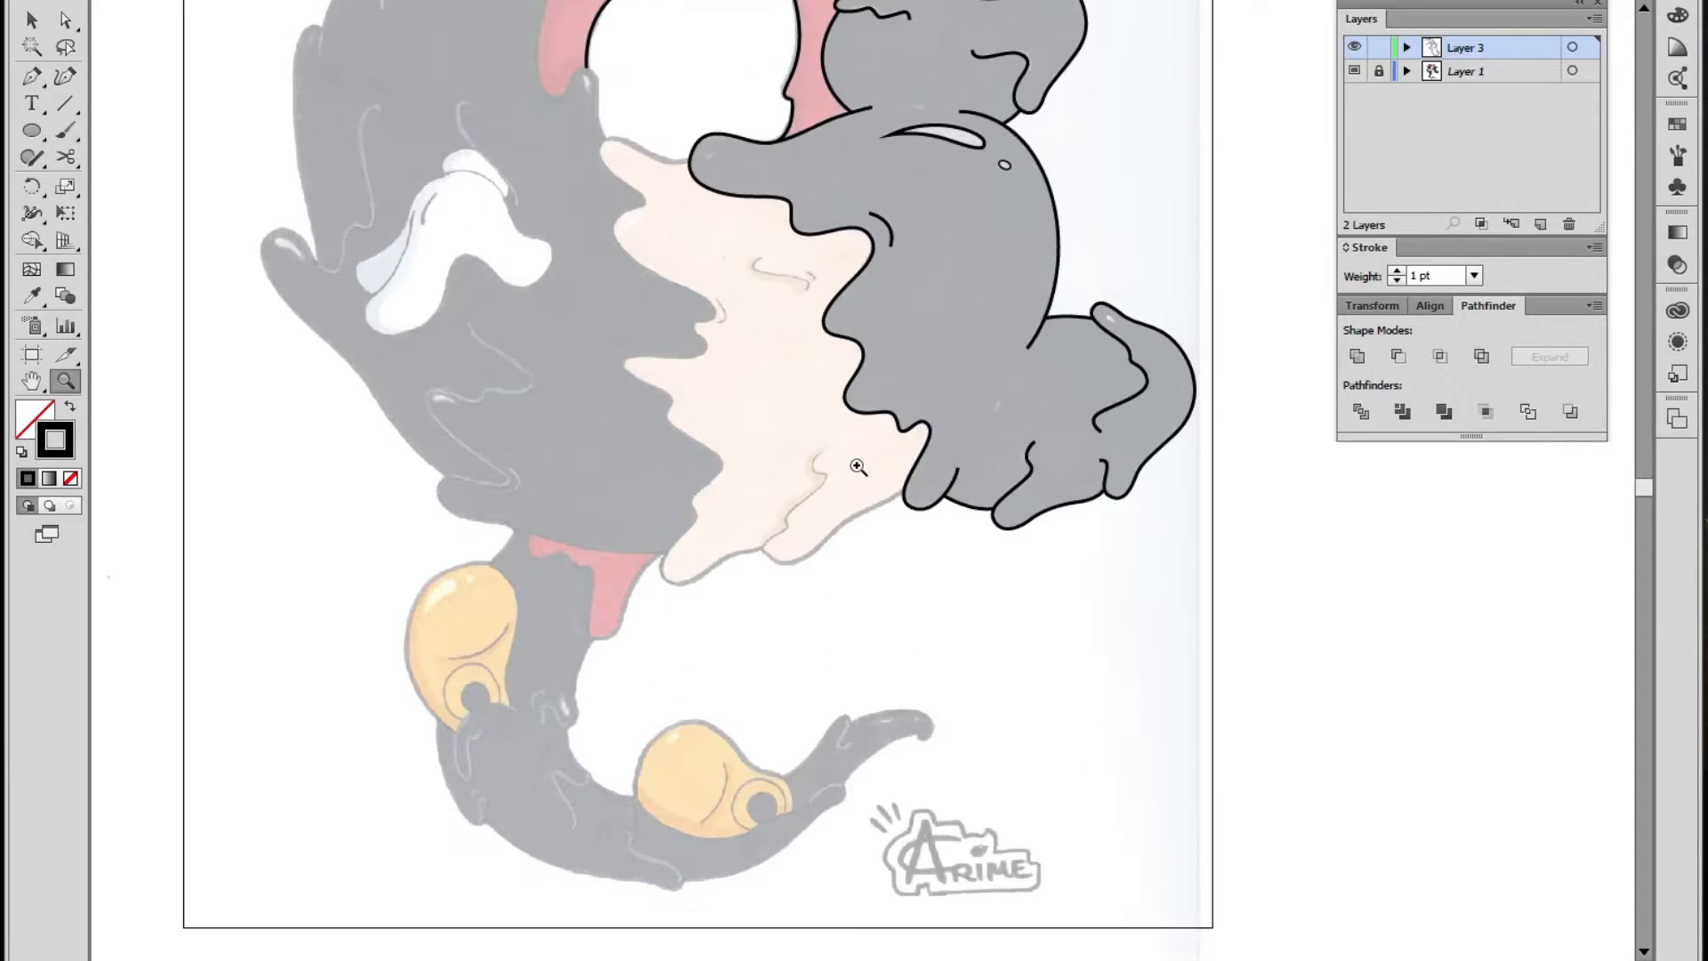
click(854, 461)
key(a)
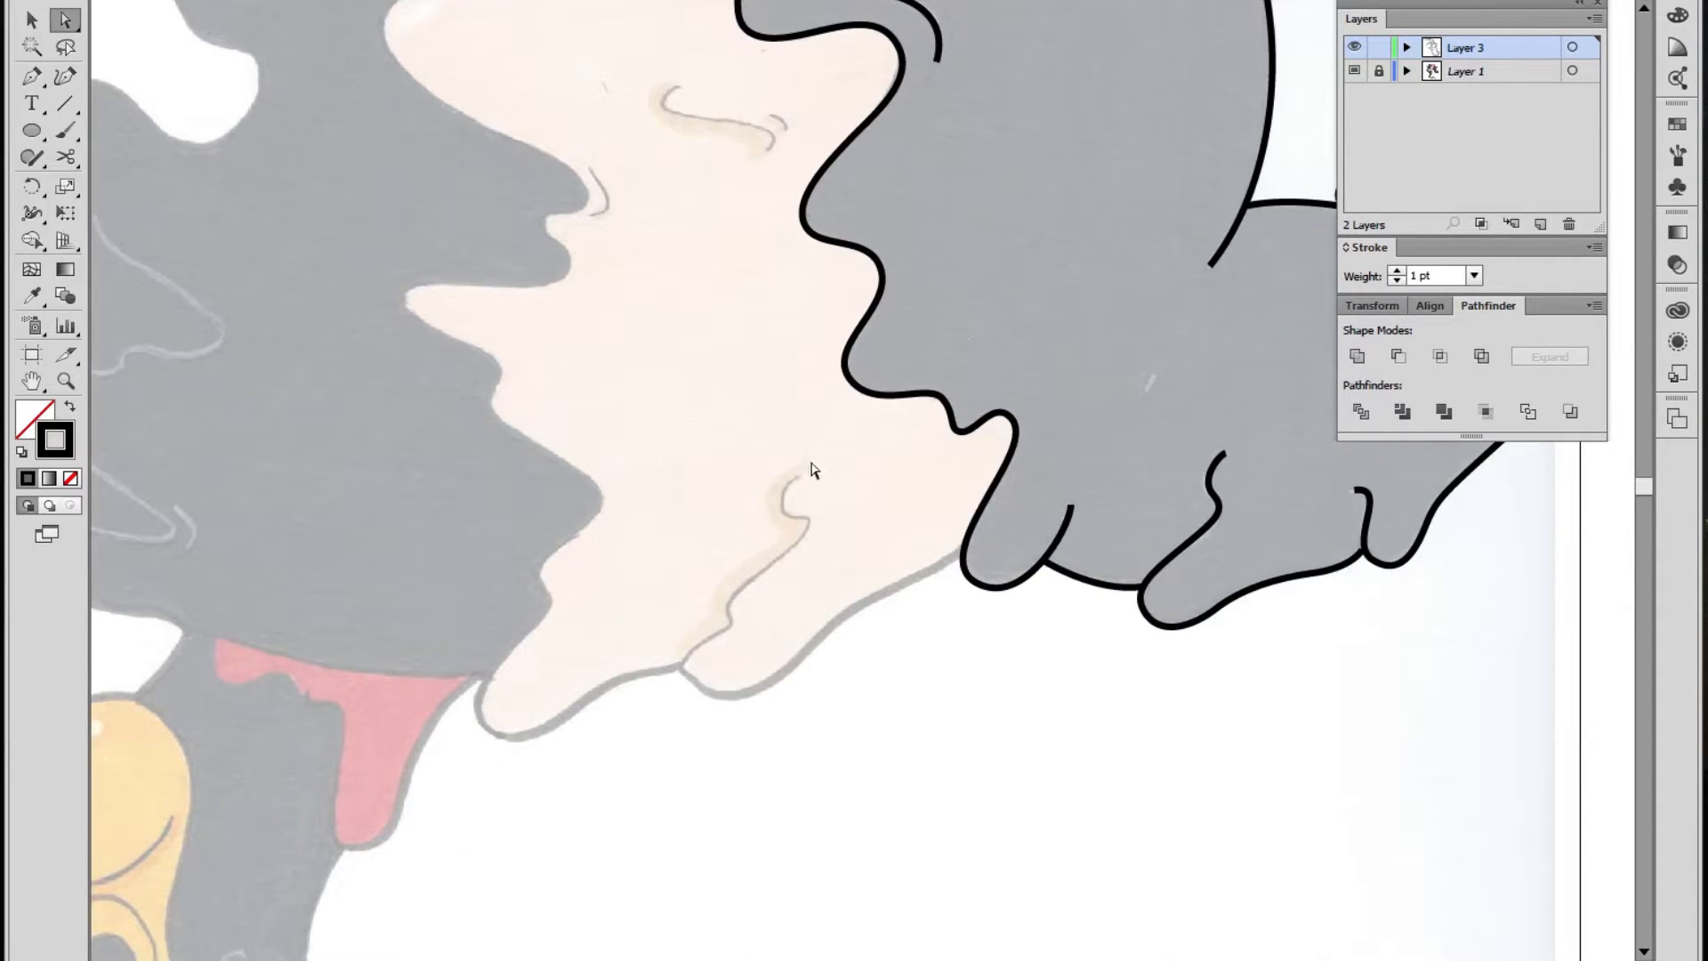
drag(824, 387, 717, 450)
click(717, 450)
drag(1124, 315, 1009, 274)
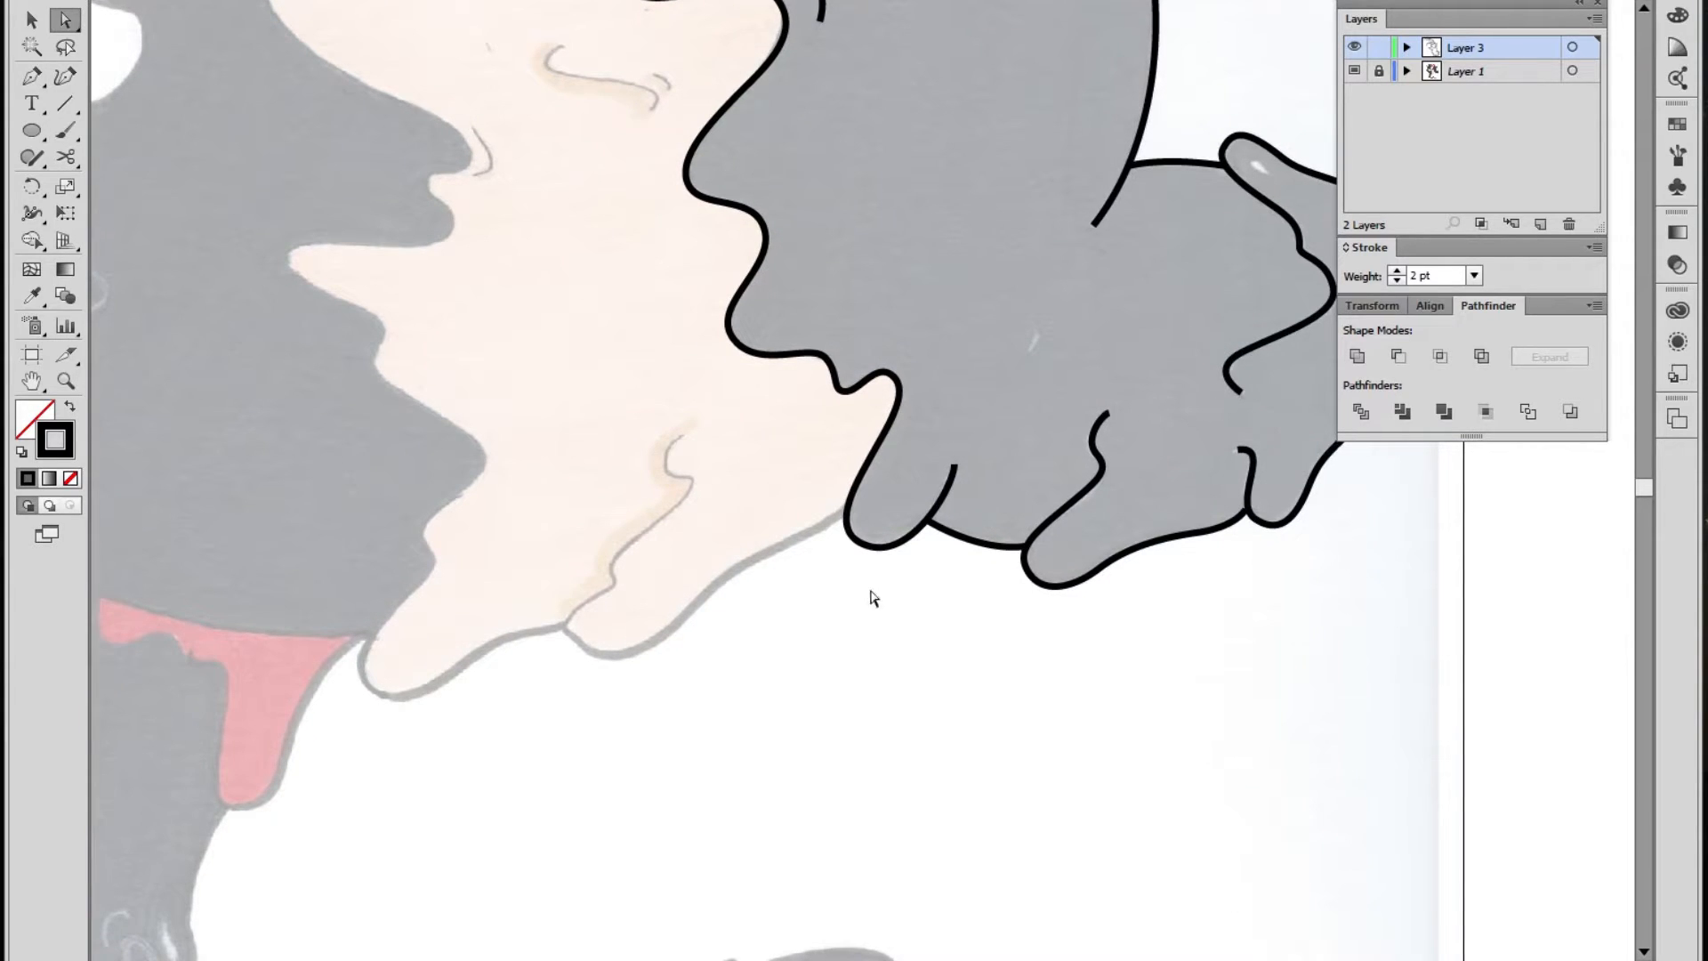
Draw a freeform 2 pt sample curve with the Pen tool across the light area's crease, and deselect it
click(32, 76)
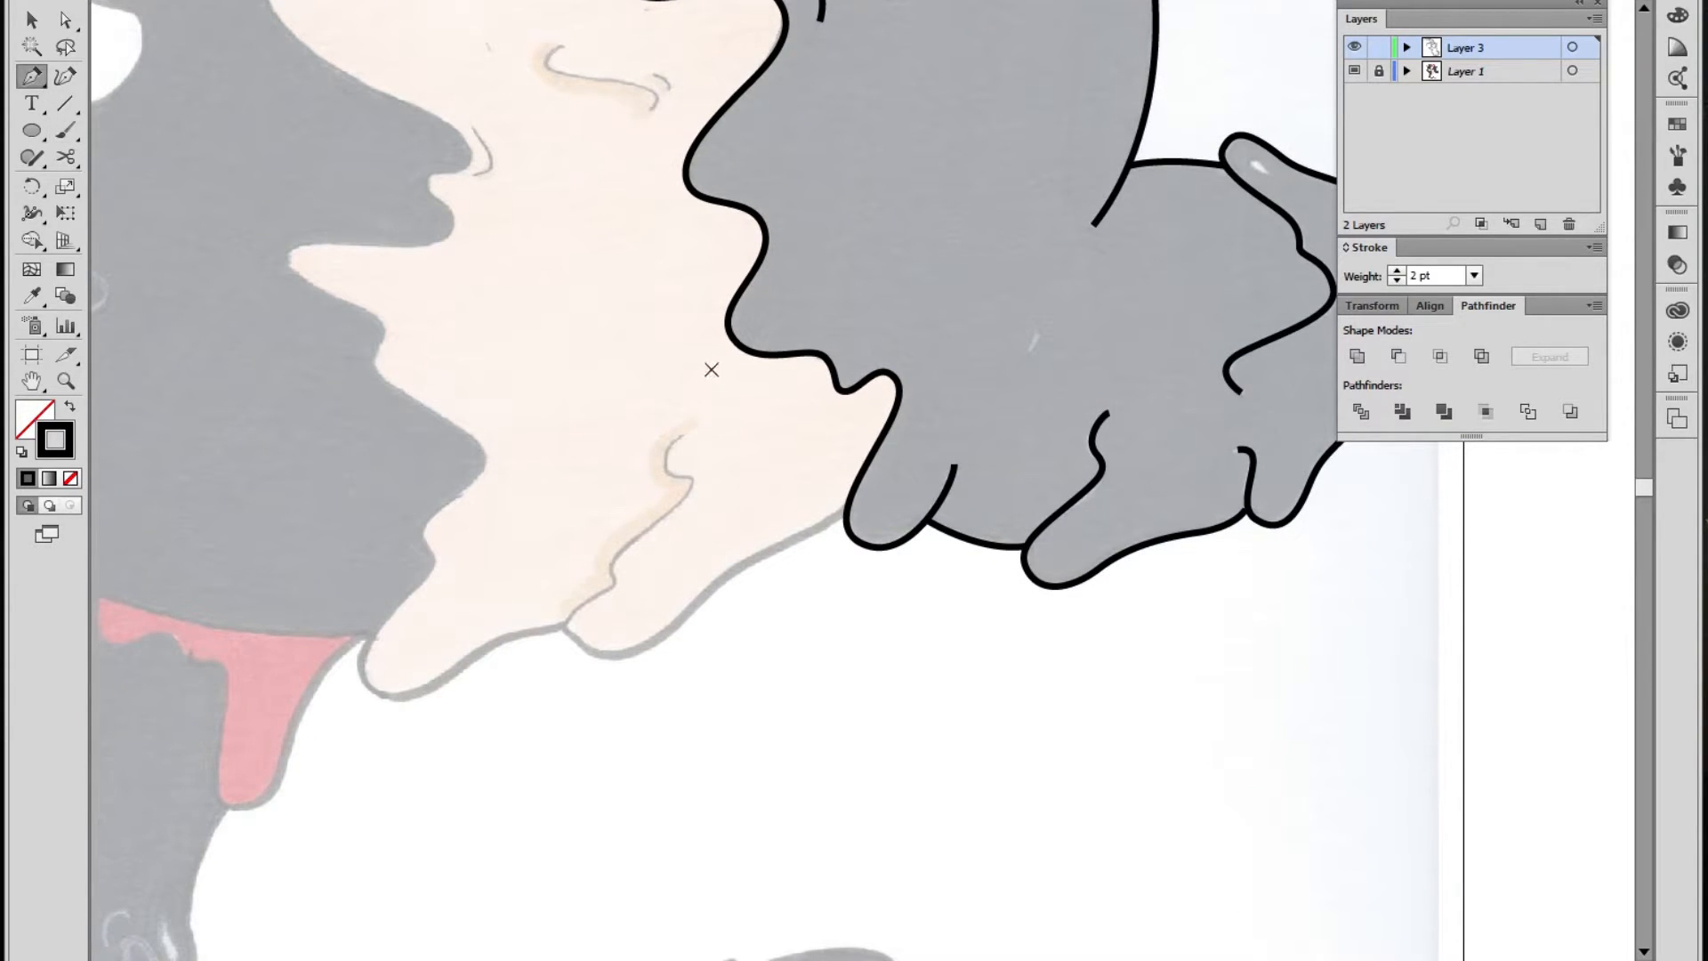
key(a)
key(p)
click(712, 371)
drag(636, 443, 676, 567)
click(638, 623)
ctrl+click(733, 533)
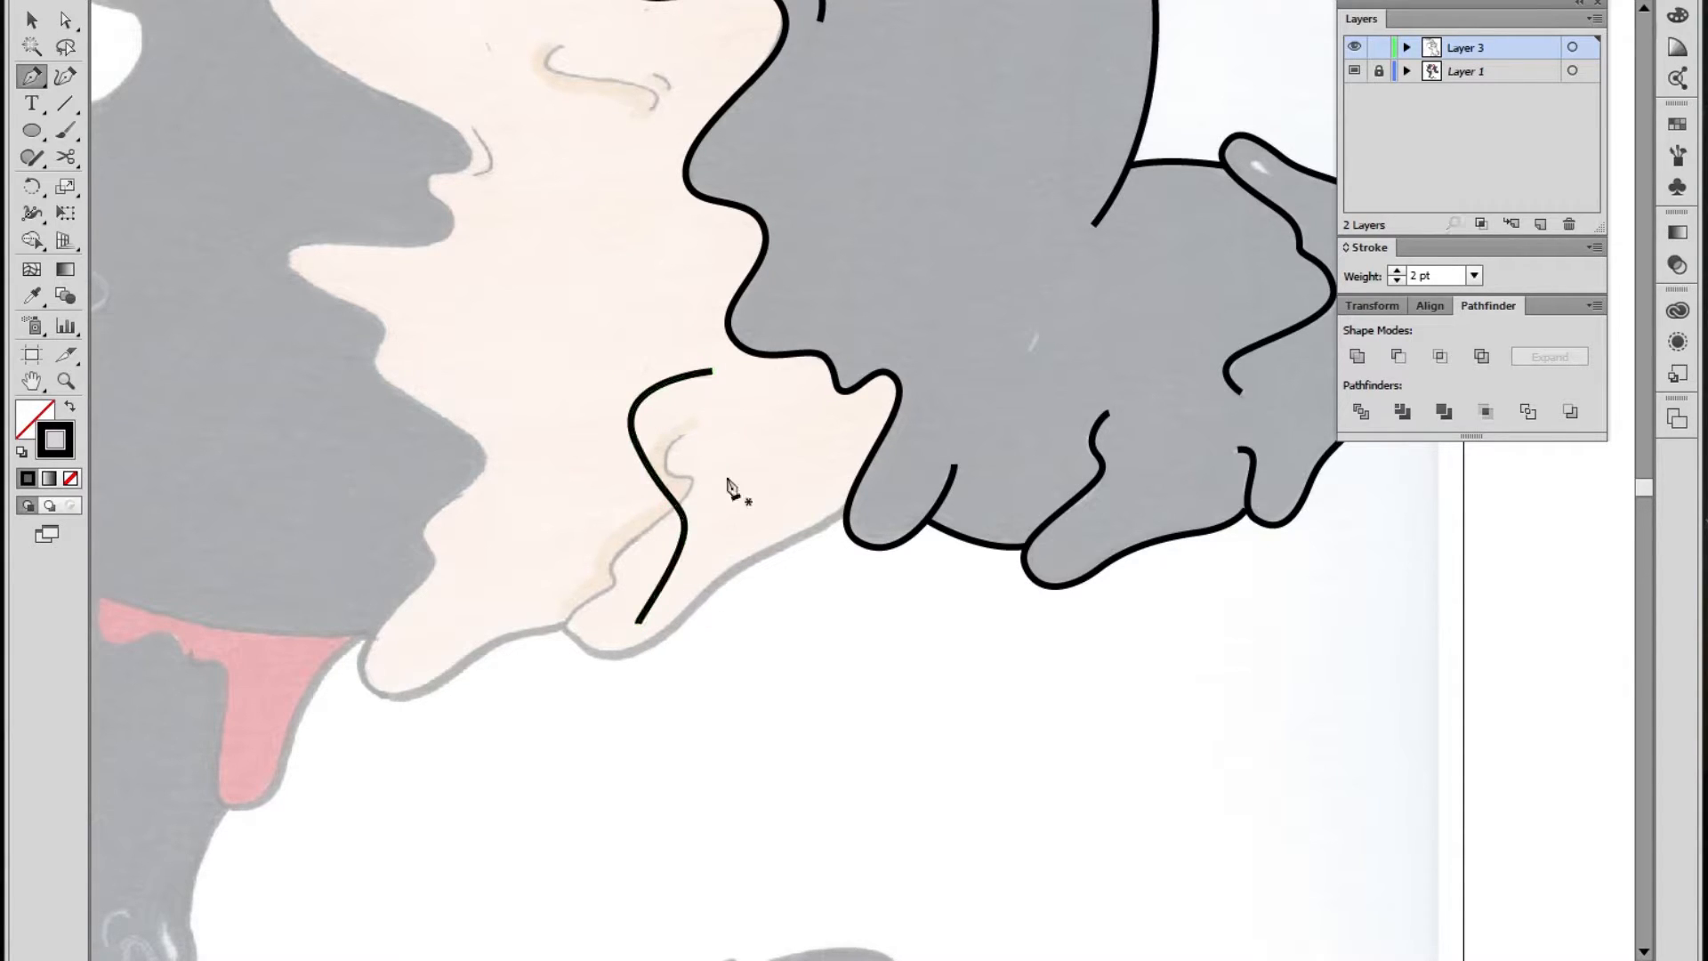
Draw a second sample curve over the dark and light boundary, set its stroke weight to 5 pt, and deselect it
drag(355, 351, 396, 427)
drag(356, 518, 391, 558)
drag(449, 562, 542, 517)
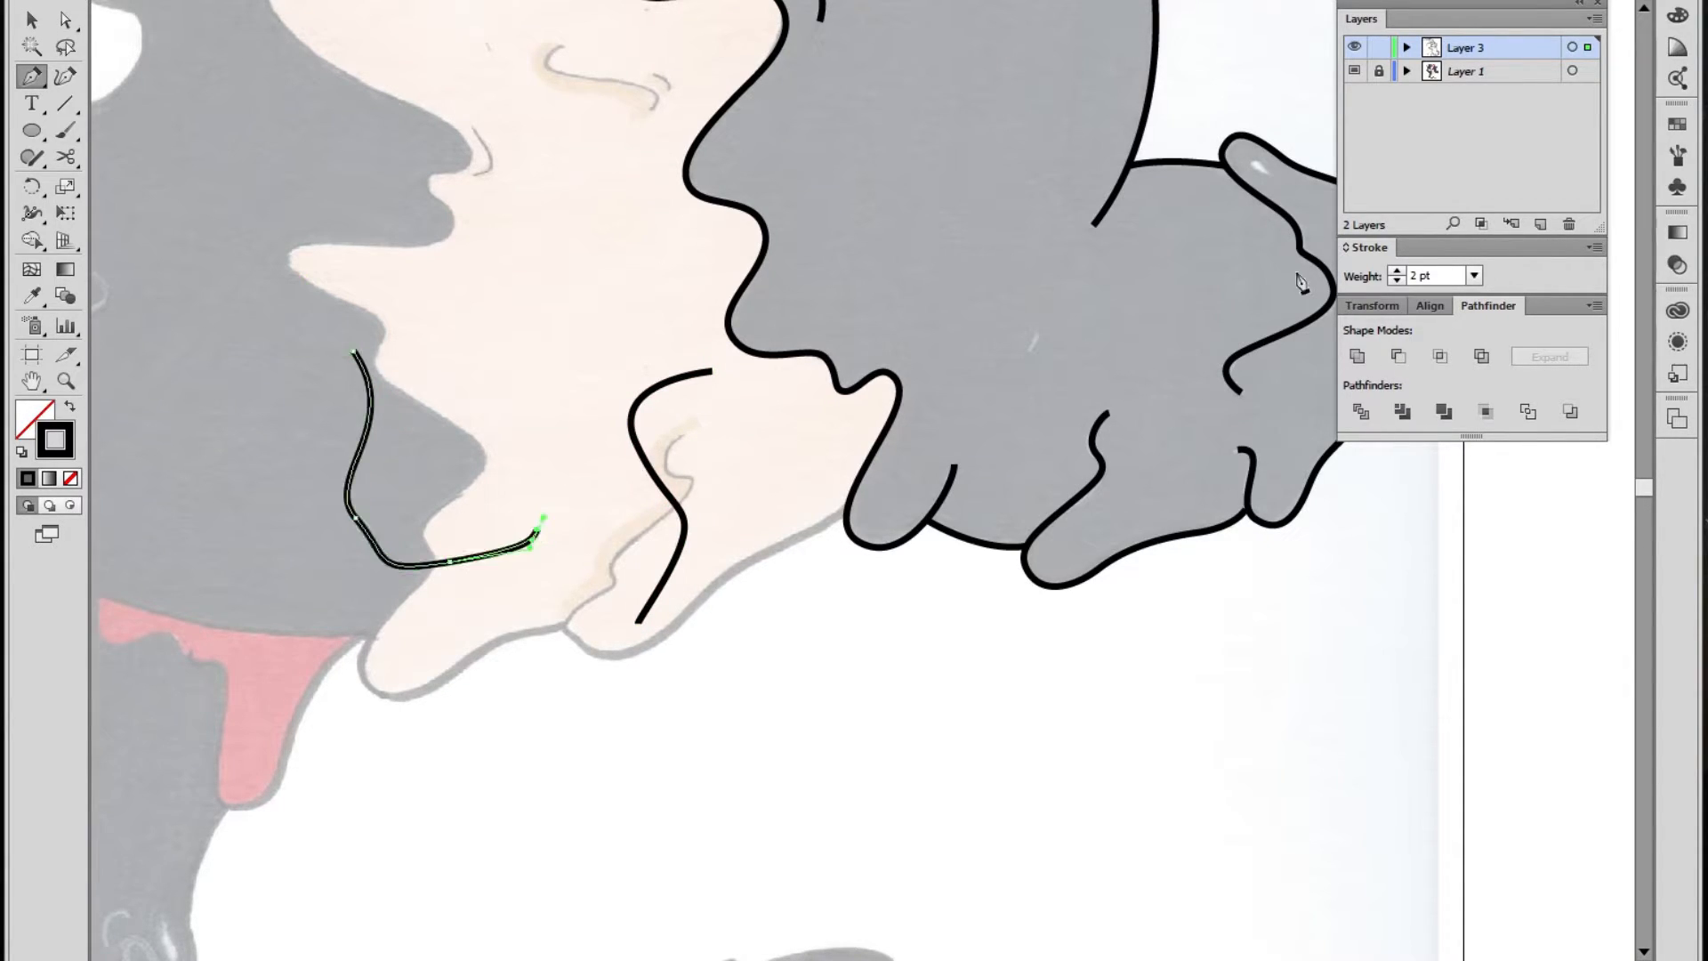
click(1397, 271)
click(1397, 270)
click(1397, 270)
key(v)
click(703, 722)
Compare the stroke weights of the thin and thick sample curves by selecting each in turn
click(638, 402)
click(765, 617)
drag(713, 611, 525, 516)
click(718, 750)
click(390, 568)
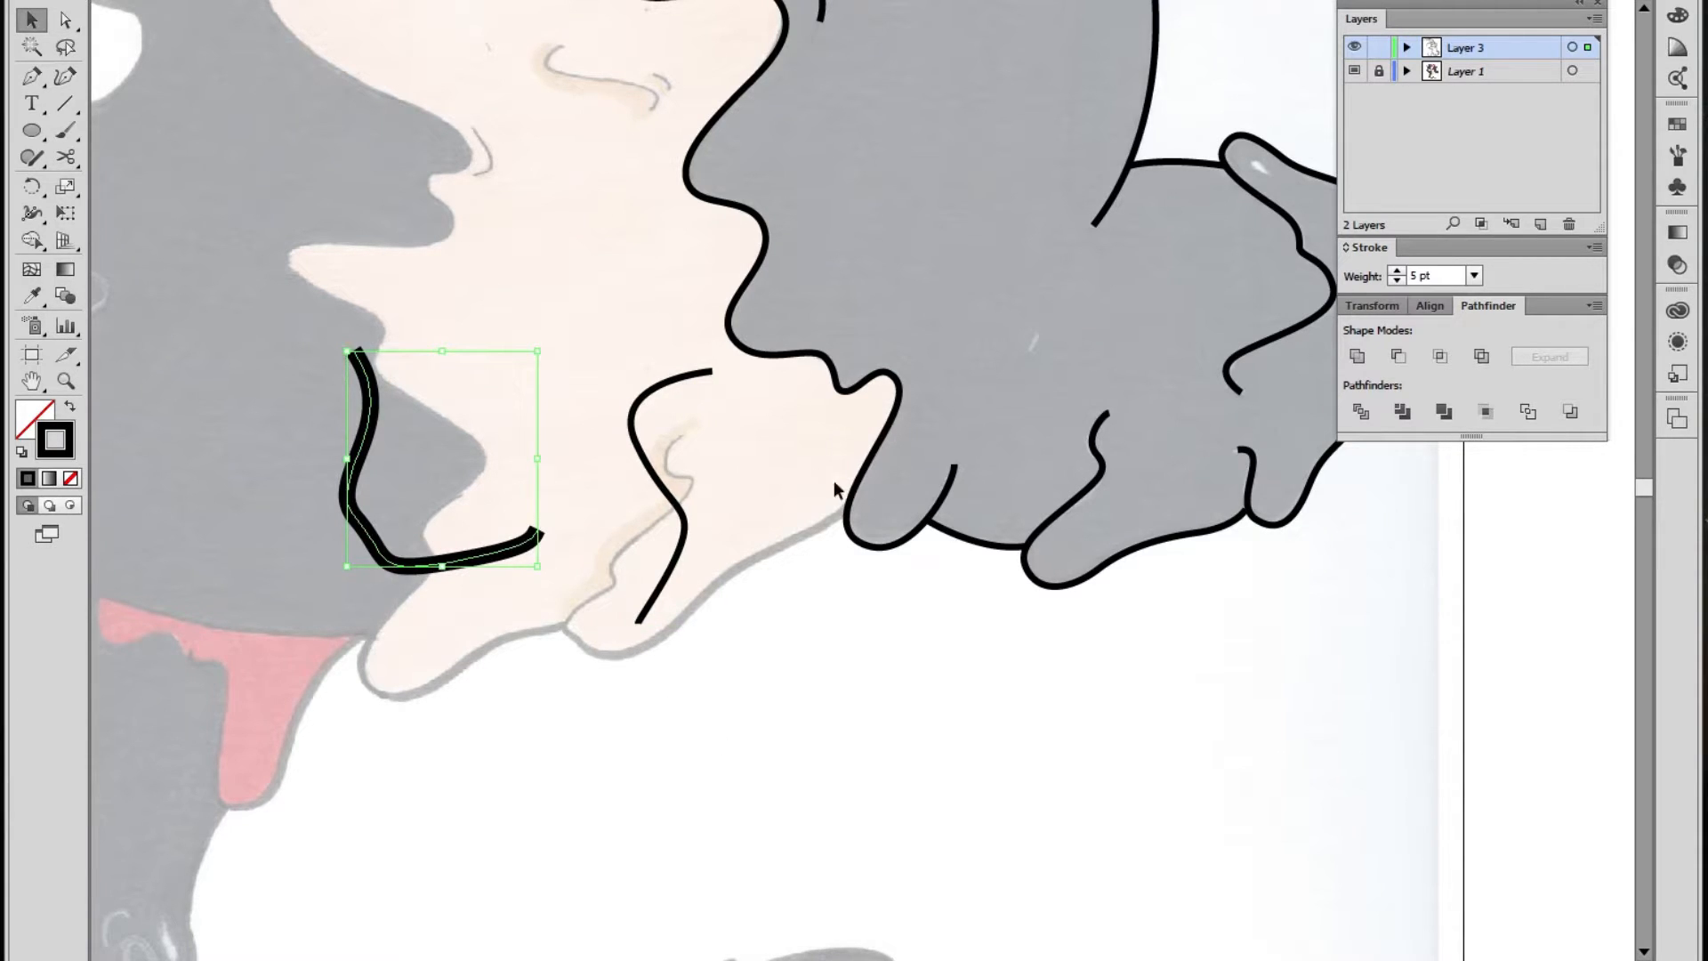
drag(623, 571, 722, 600)
click(734, 727)
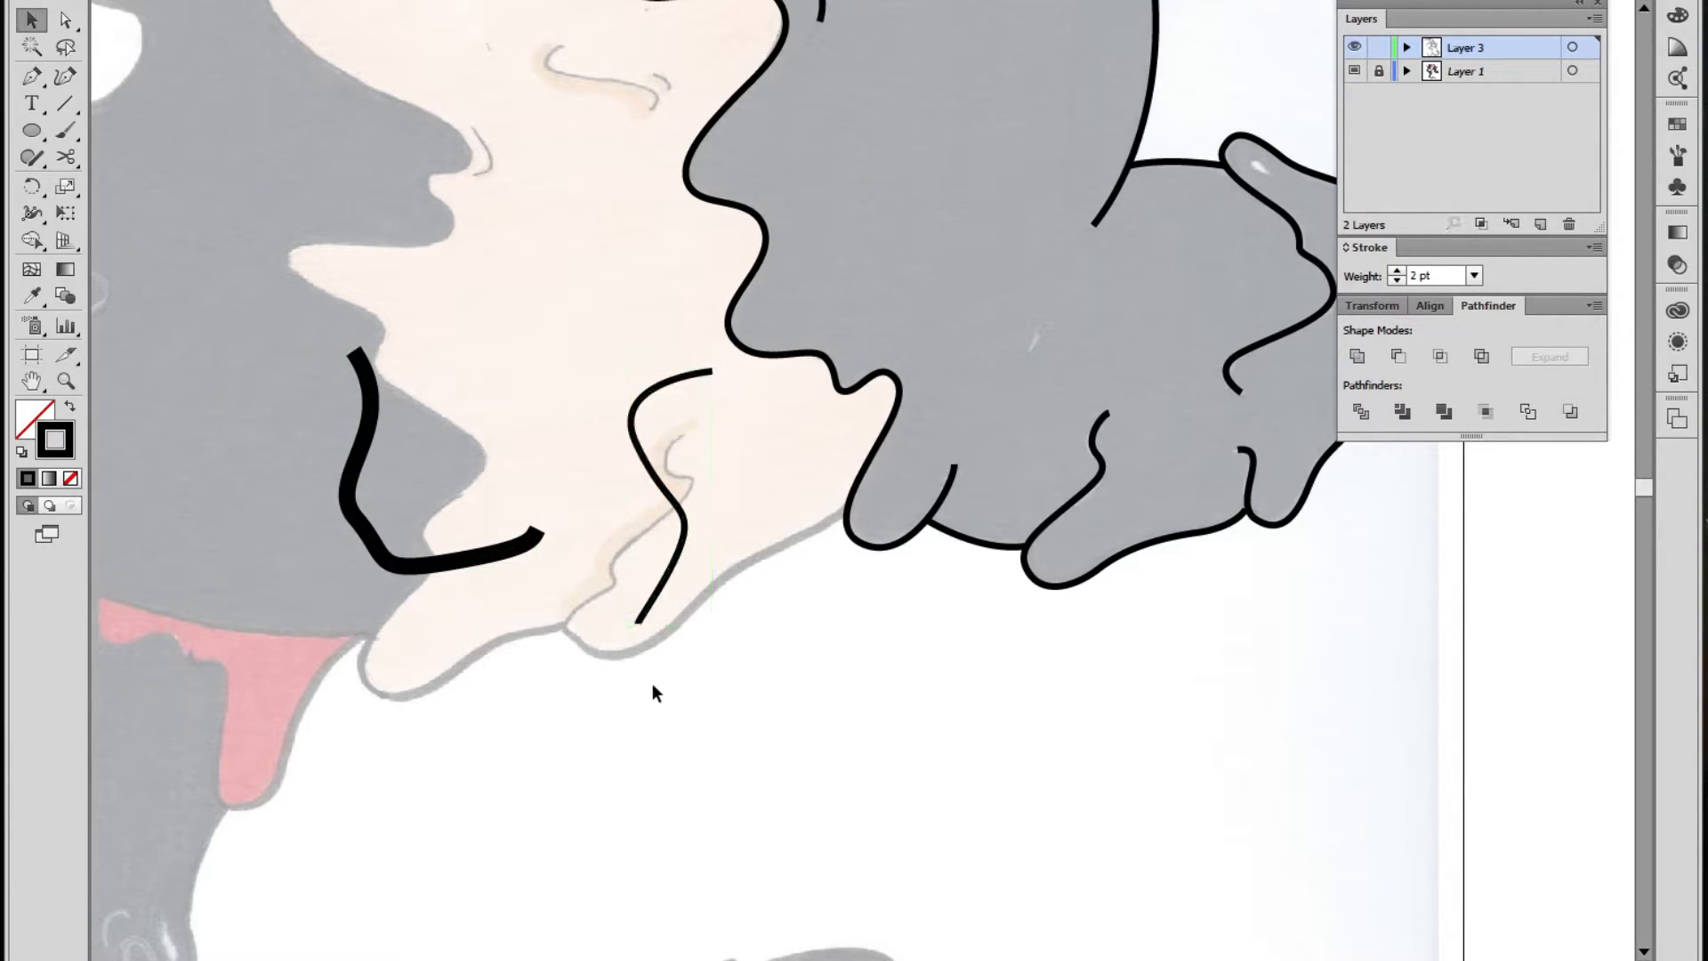
drag(596, 654, 753, 577)
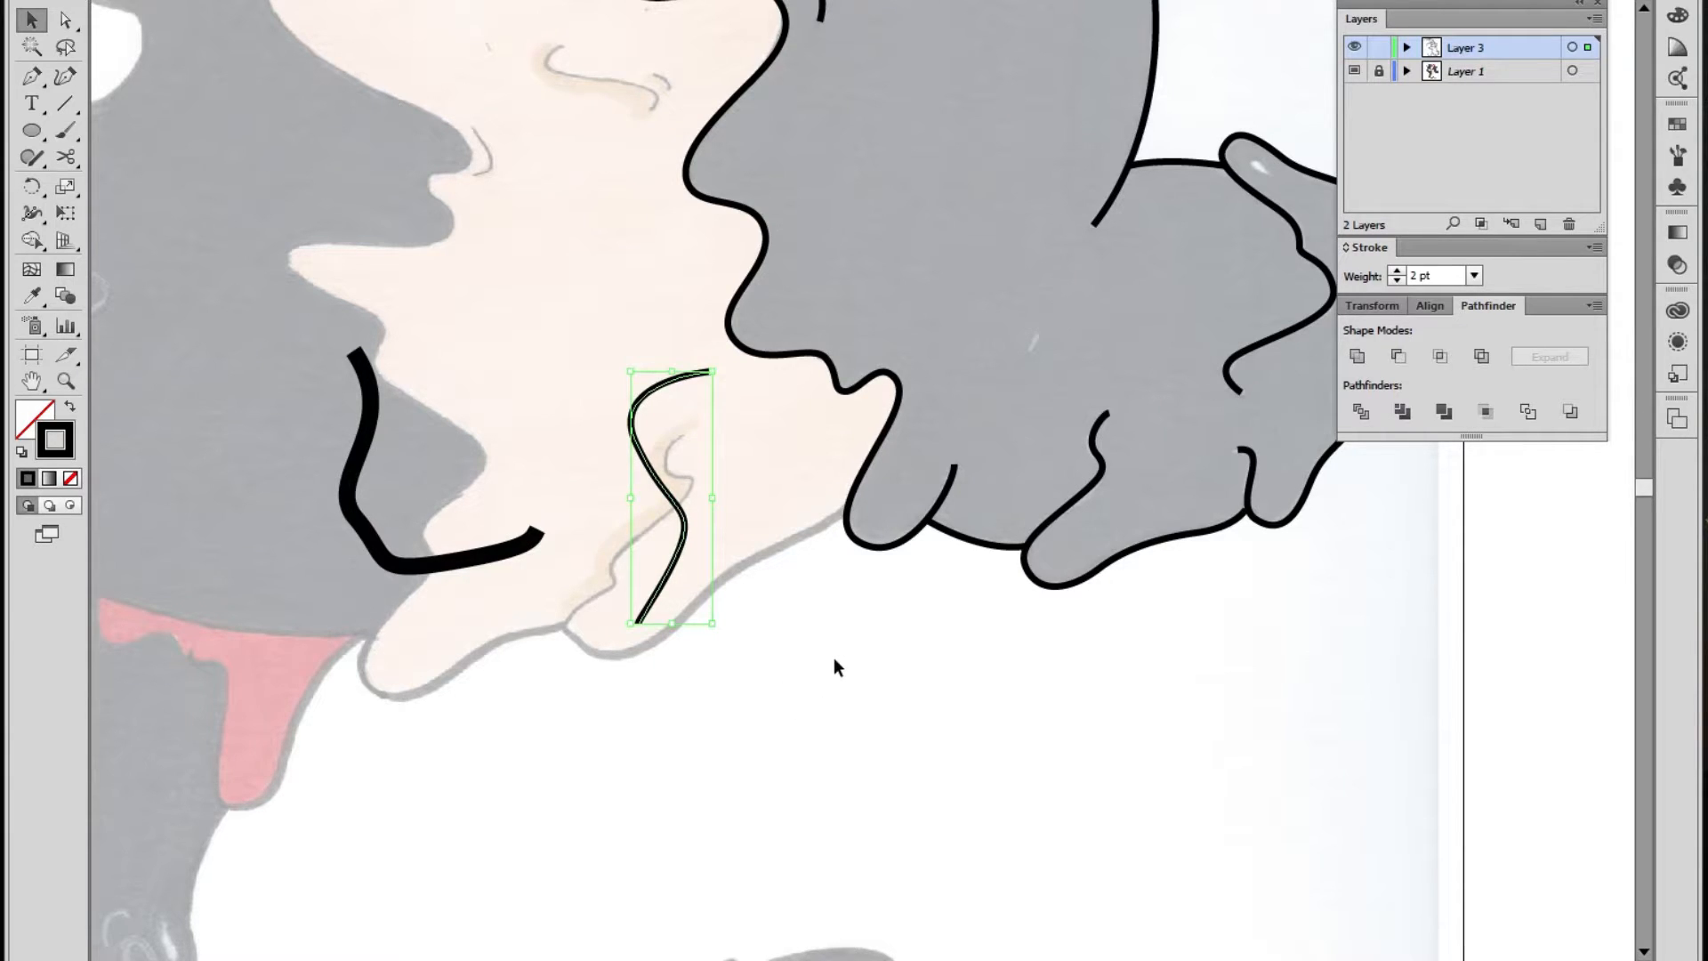
click(766, 675)
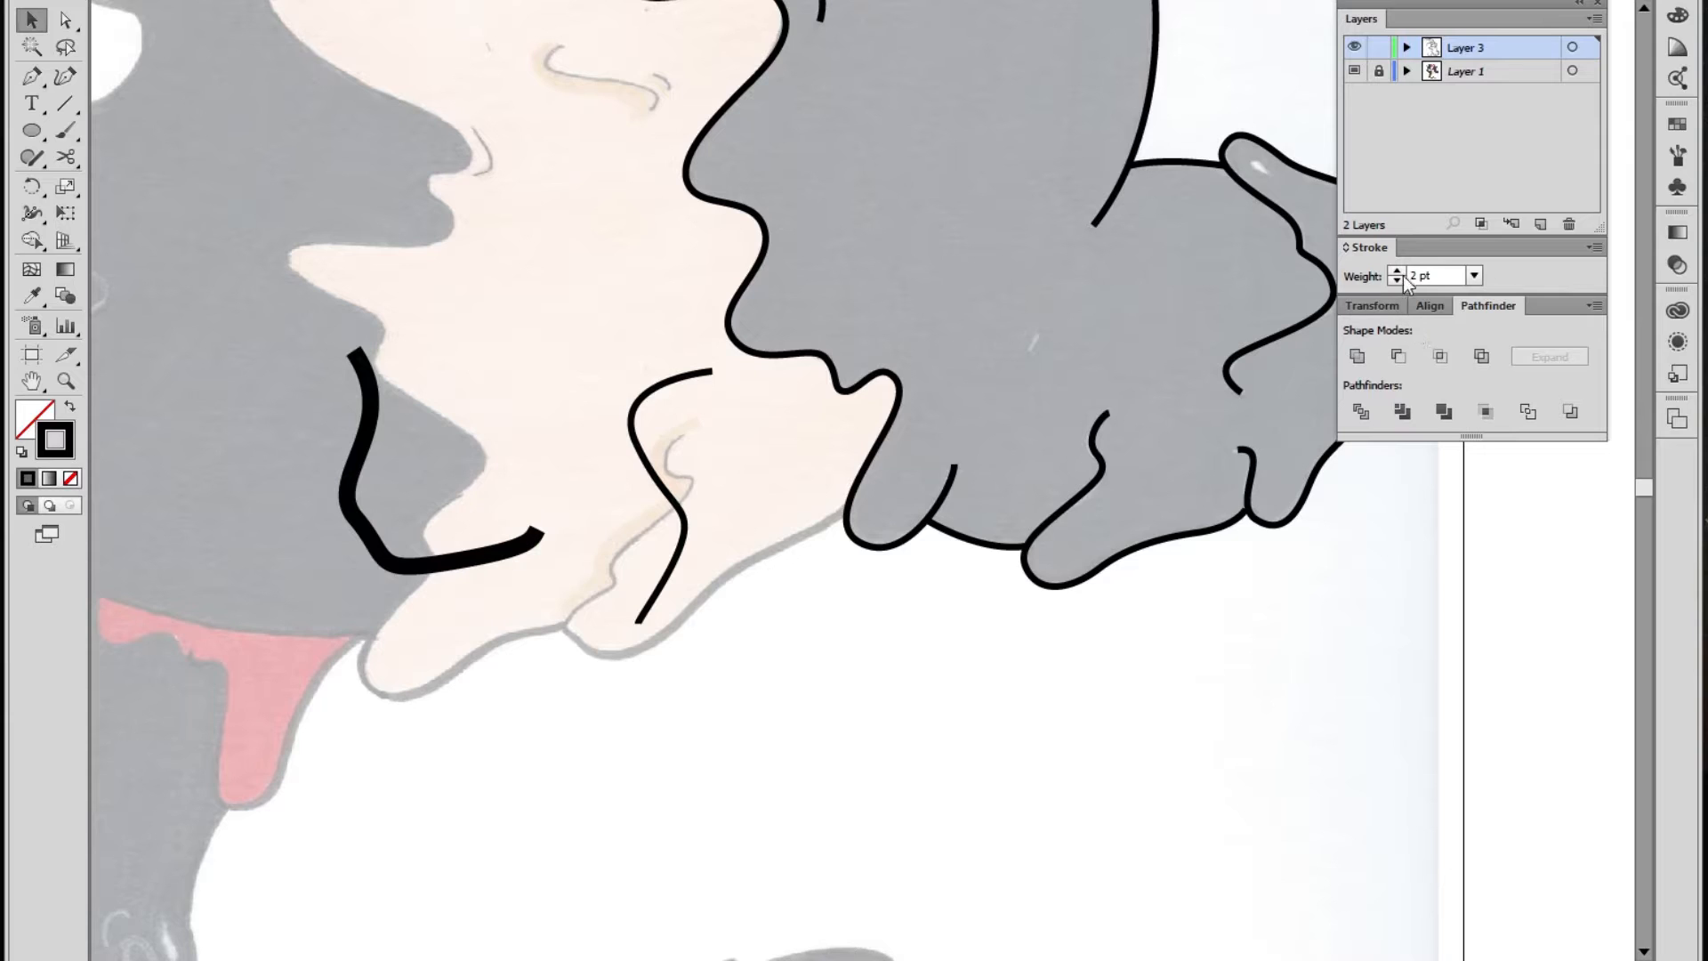
Move both sample curves together up and slightly left over the light area, and deselect them
drag(707, 482, 413, 591)
drag(502, 549, 439, 339)
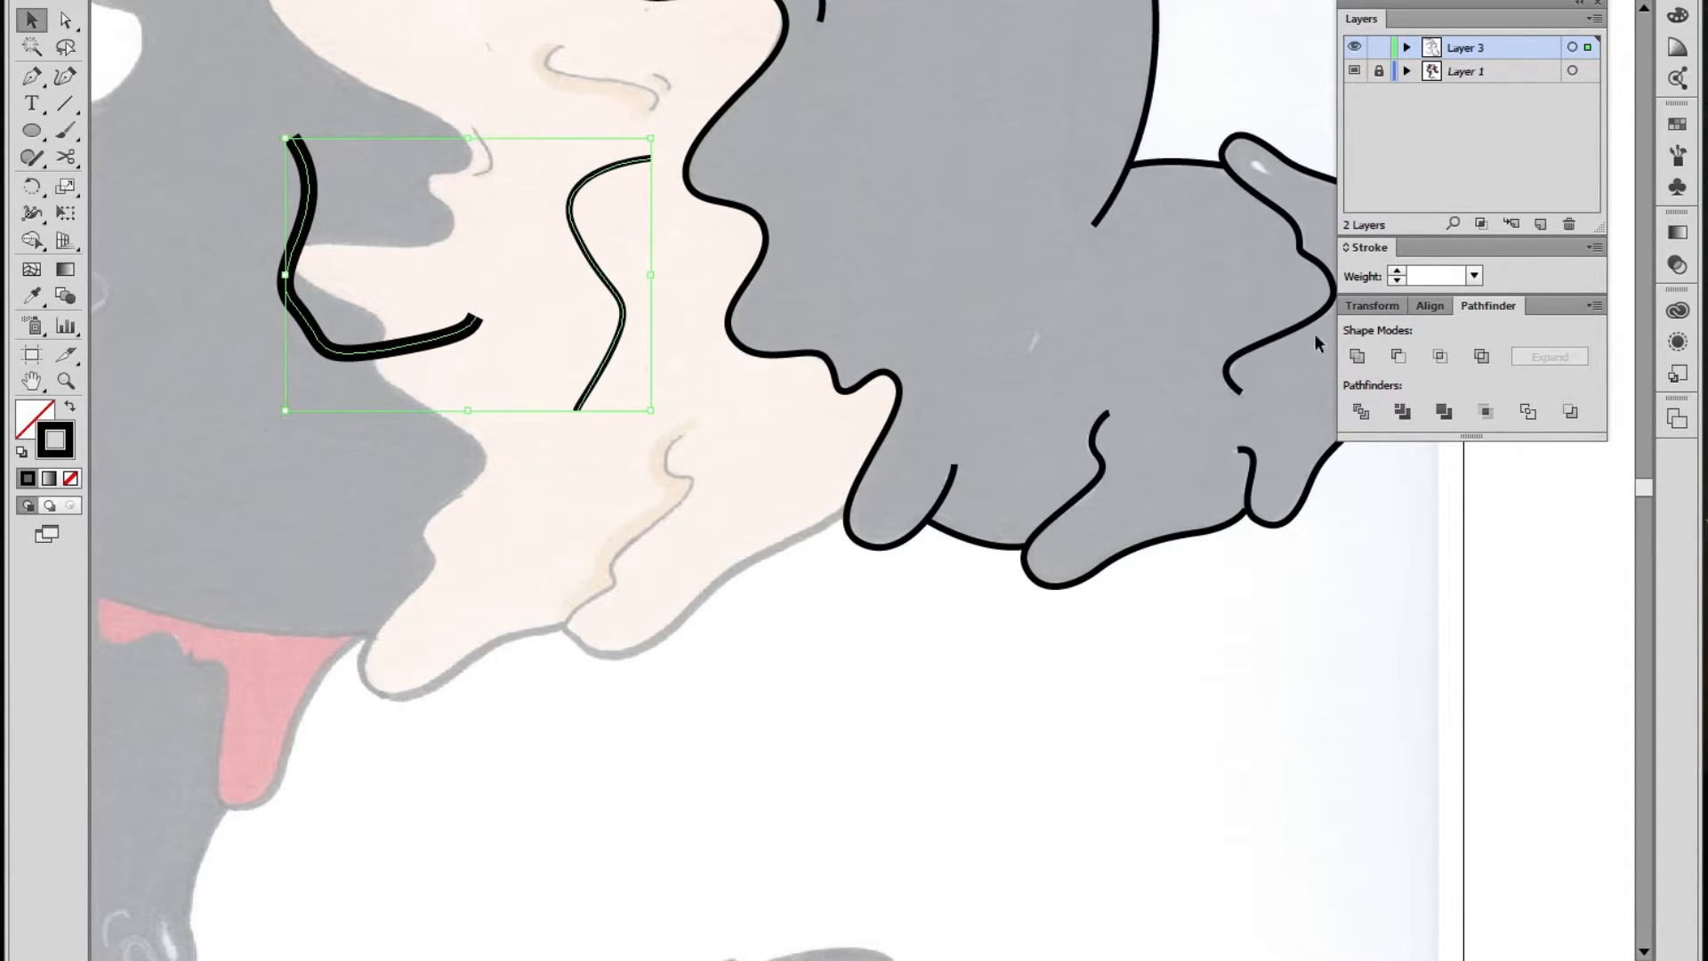
click(931, 658)
Reduce the thick sample curve's stroke weight, and check the stroke weight of the dark body's wavy outline
drag(547, 281, 736, 443)
click(693, 489)
drag(425, 280, 461, 377)
click(1400, 280)
click(1400, 280)
click(1400, 281)
click(1401, 270)
click(1401, 269)
click(719, 615)
drag(767, 477, 857, 625)
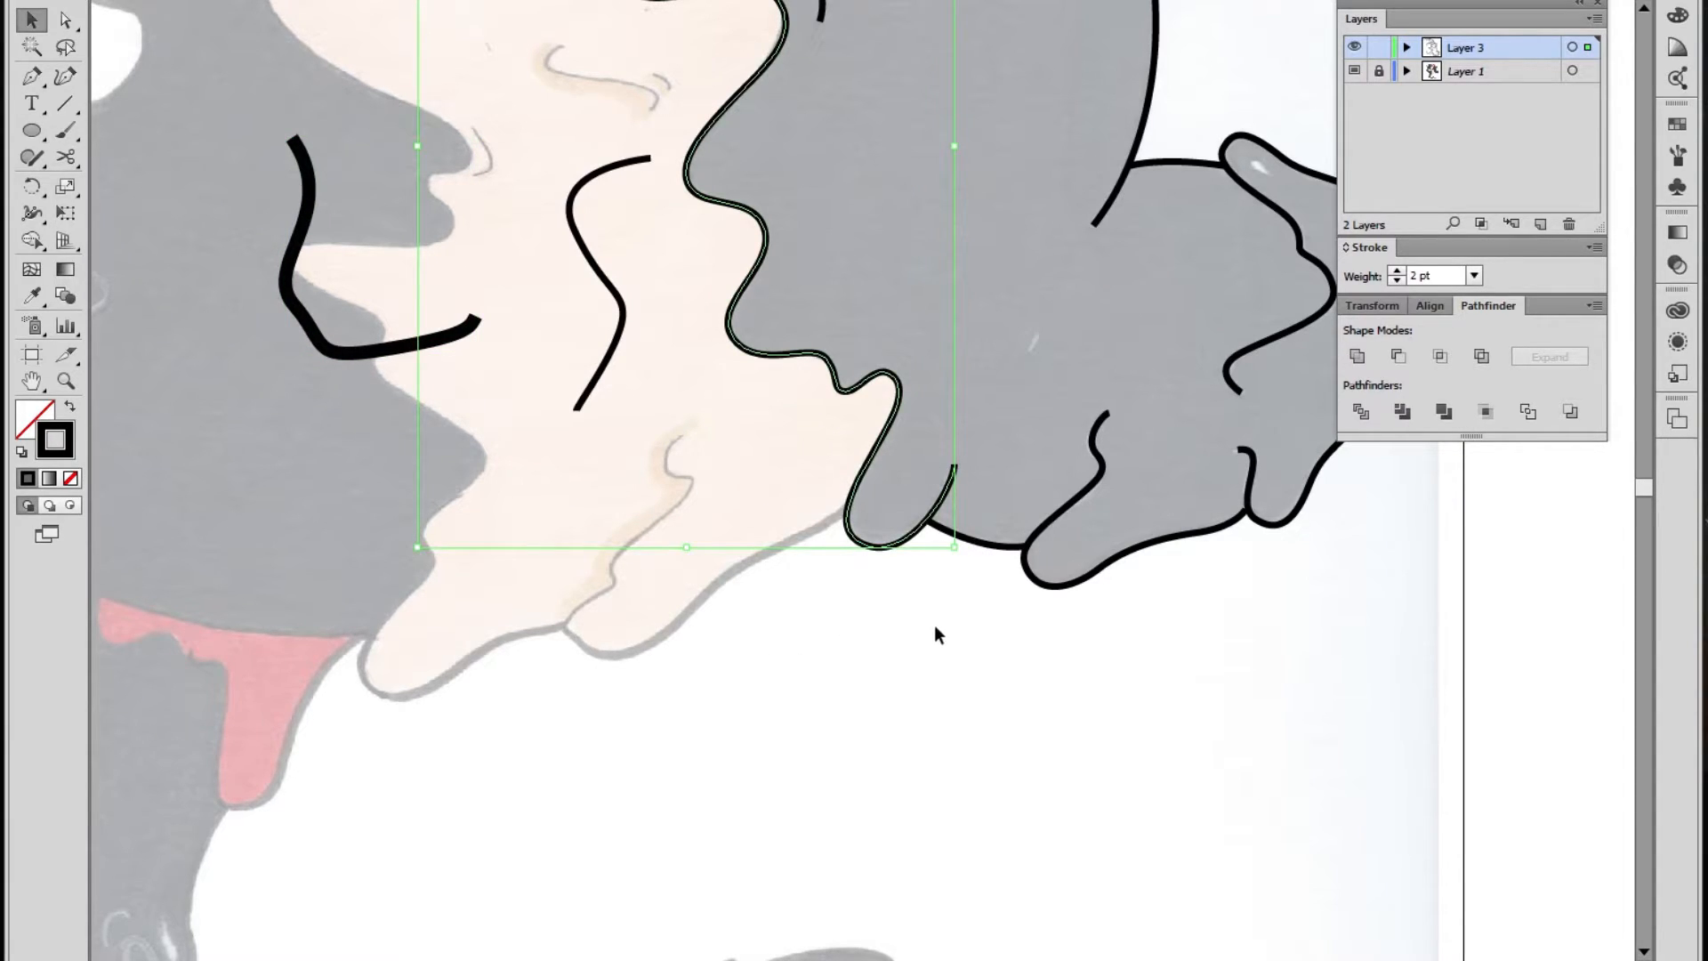
click(907, 622)
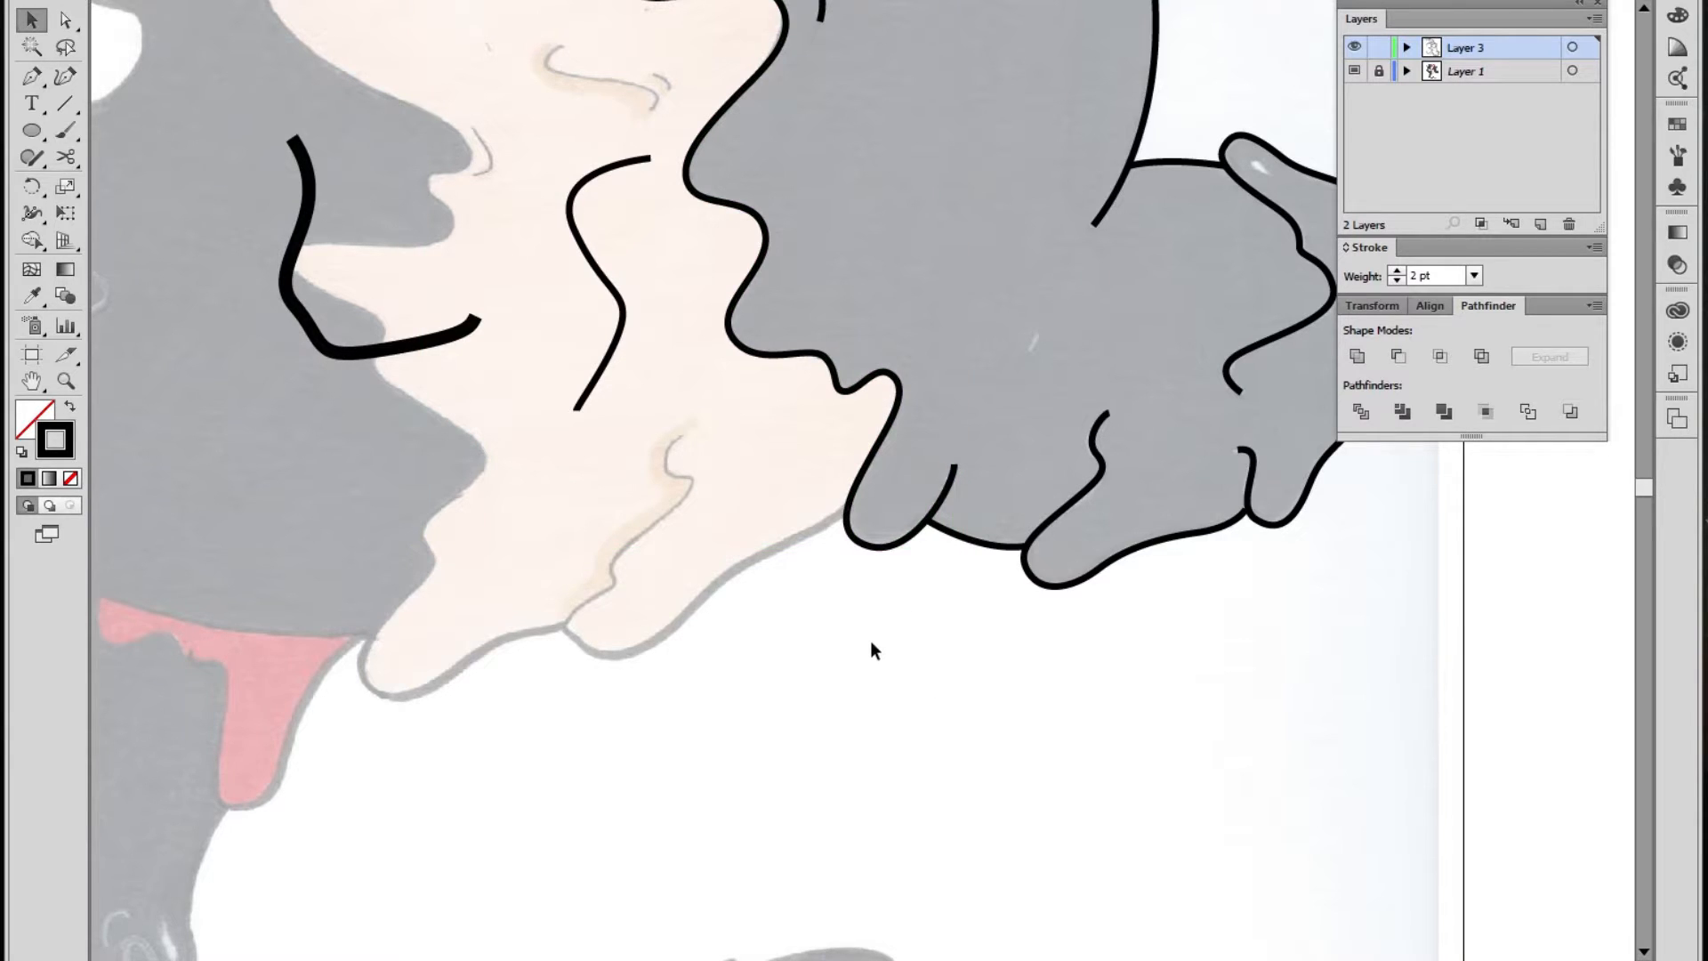
Trace the light area's lower edge from the dark body's drip to the notch before the next drip, and deselect it
click(34, 78)
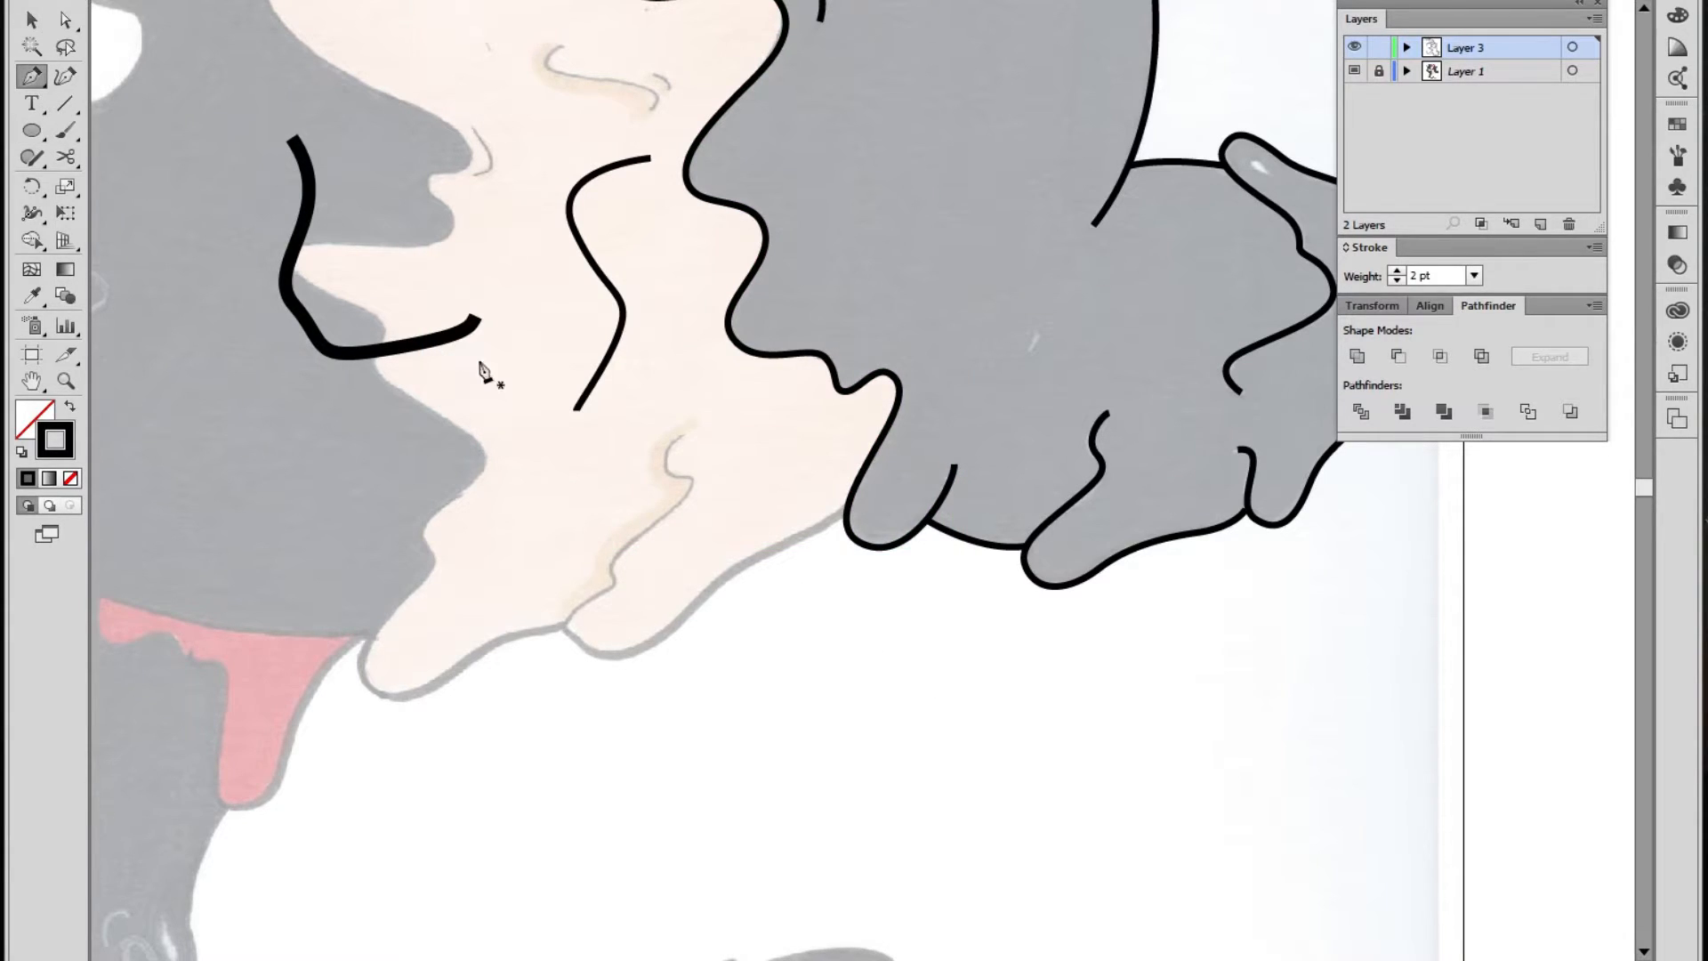
click(846, 512)
drag(805, 536, 578, 655)
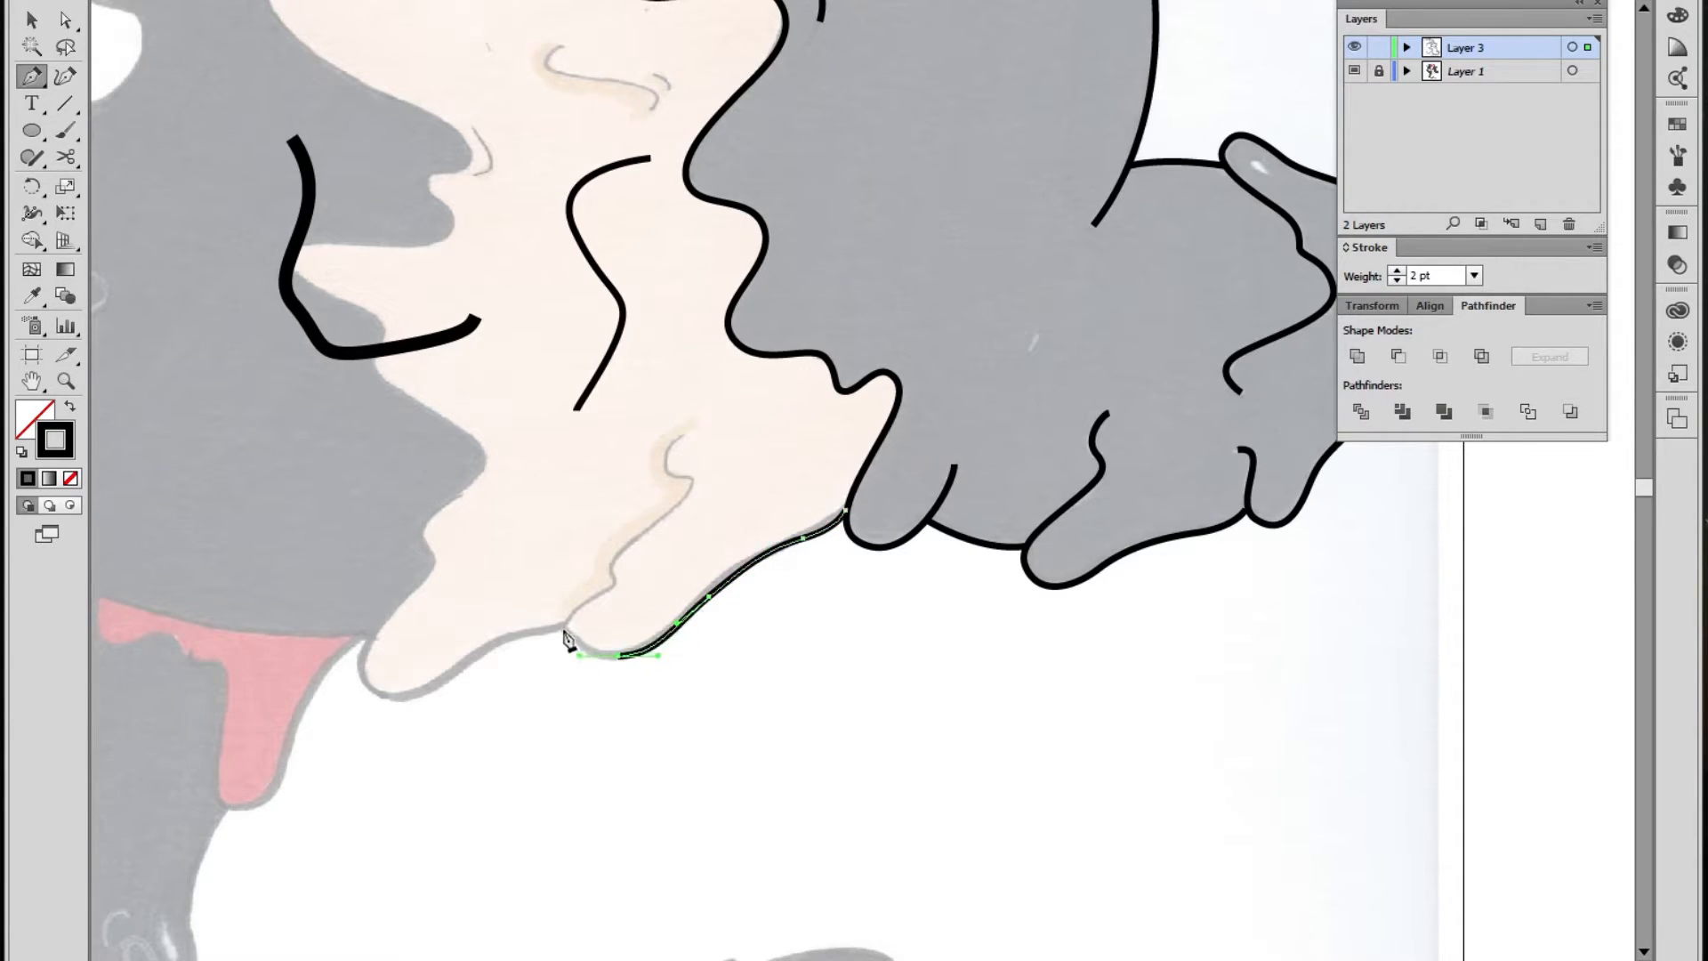
click(565, 628)
ctrl+click(550, 650)
Delete the thick and thin sample curves from the light area
drag(408, 652, 487, 719)
key(v)
drag(377, 412, 377, 404)
key(Delete)
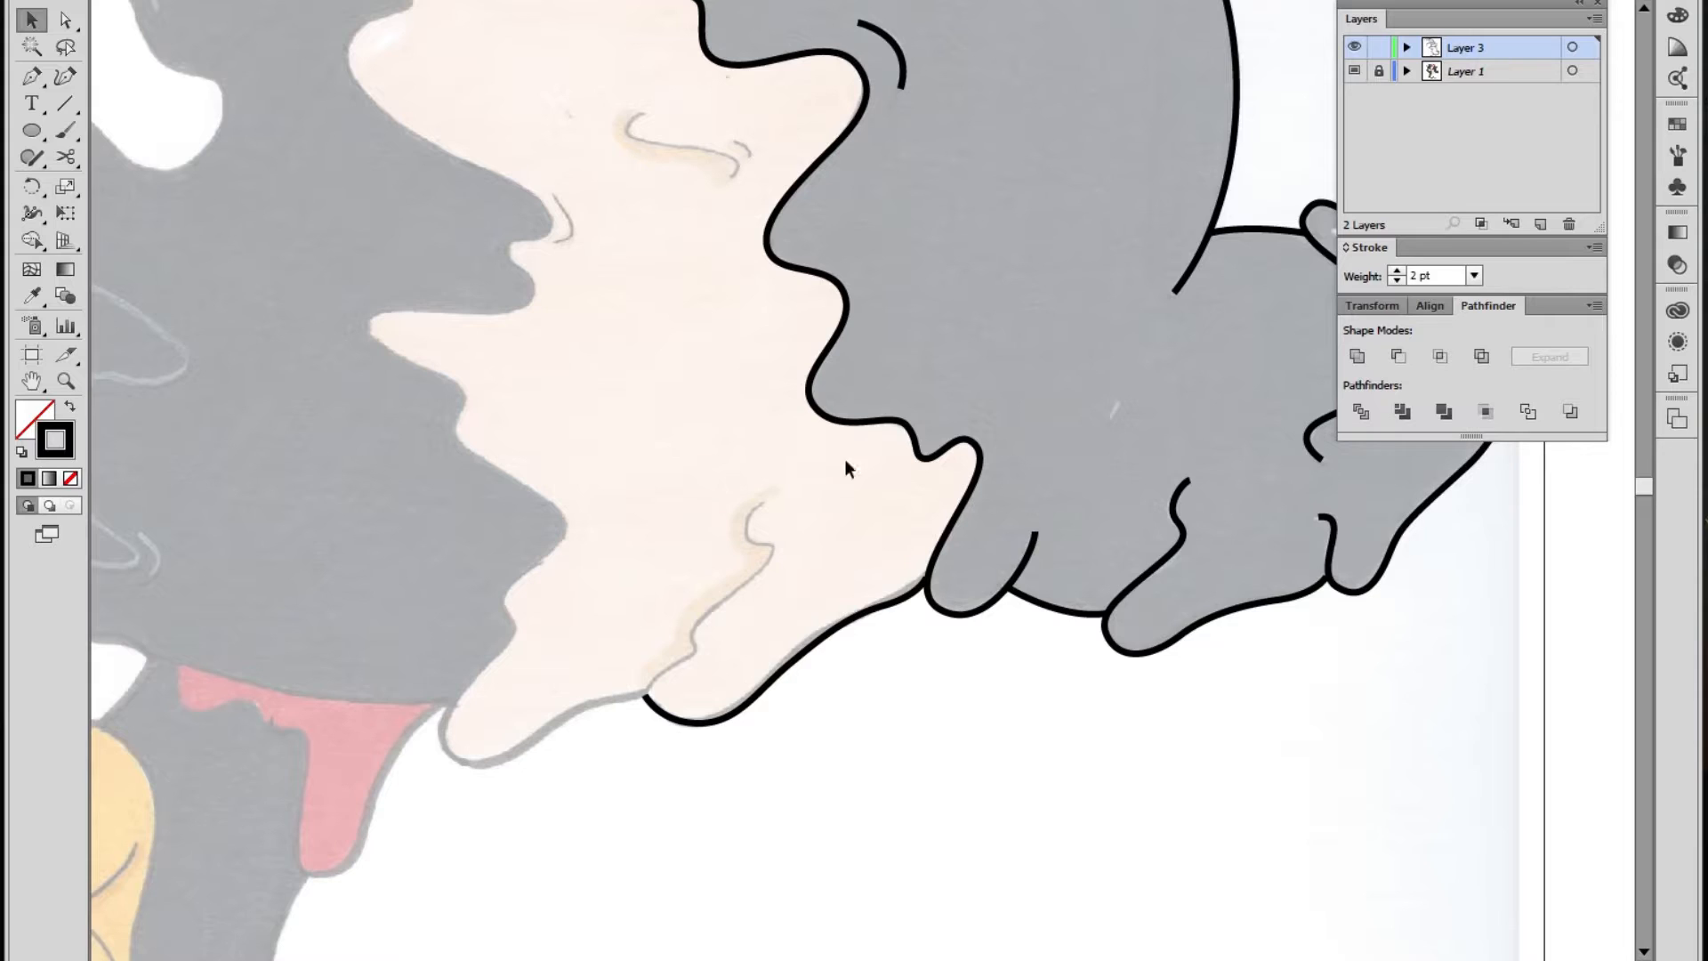
Trace the wavy boundary between the light area and the left dark body with the Pen tool, starting from its upper end
key(p)
mouse_move(626, 491)
mouse_down()
mouse_move(652, 419)
mouse_move(698, 656)
mouse_up()
drag(625, 221, 724, 428)
click(745, 303)
drag(694, 299, 562, 281)
drag(635, 355, 596, 406)
drag(654, 509, 656, 355)
mouse_move(534, 343)
mouse_down()
mouse_move(528, 389)
mouse_move(637, 434)
mouse_move(659, 489)
mouse_up()
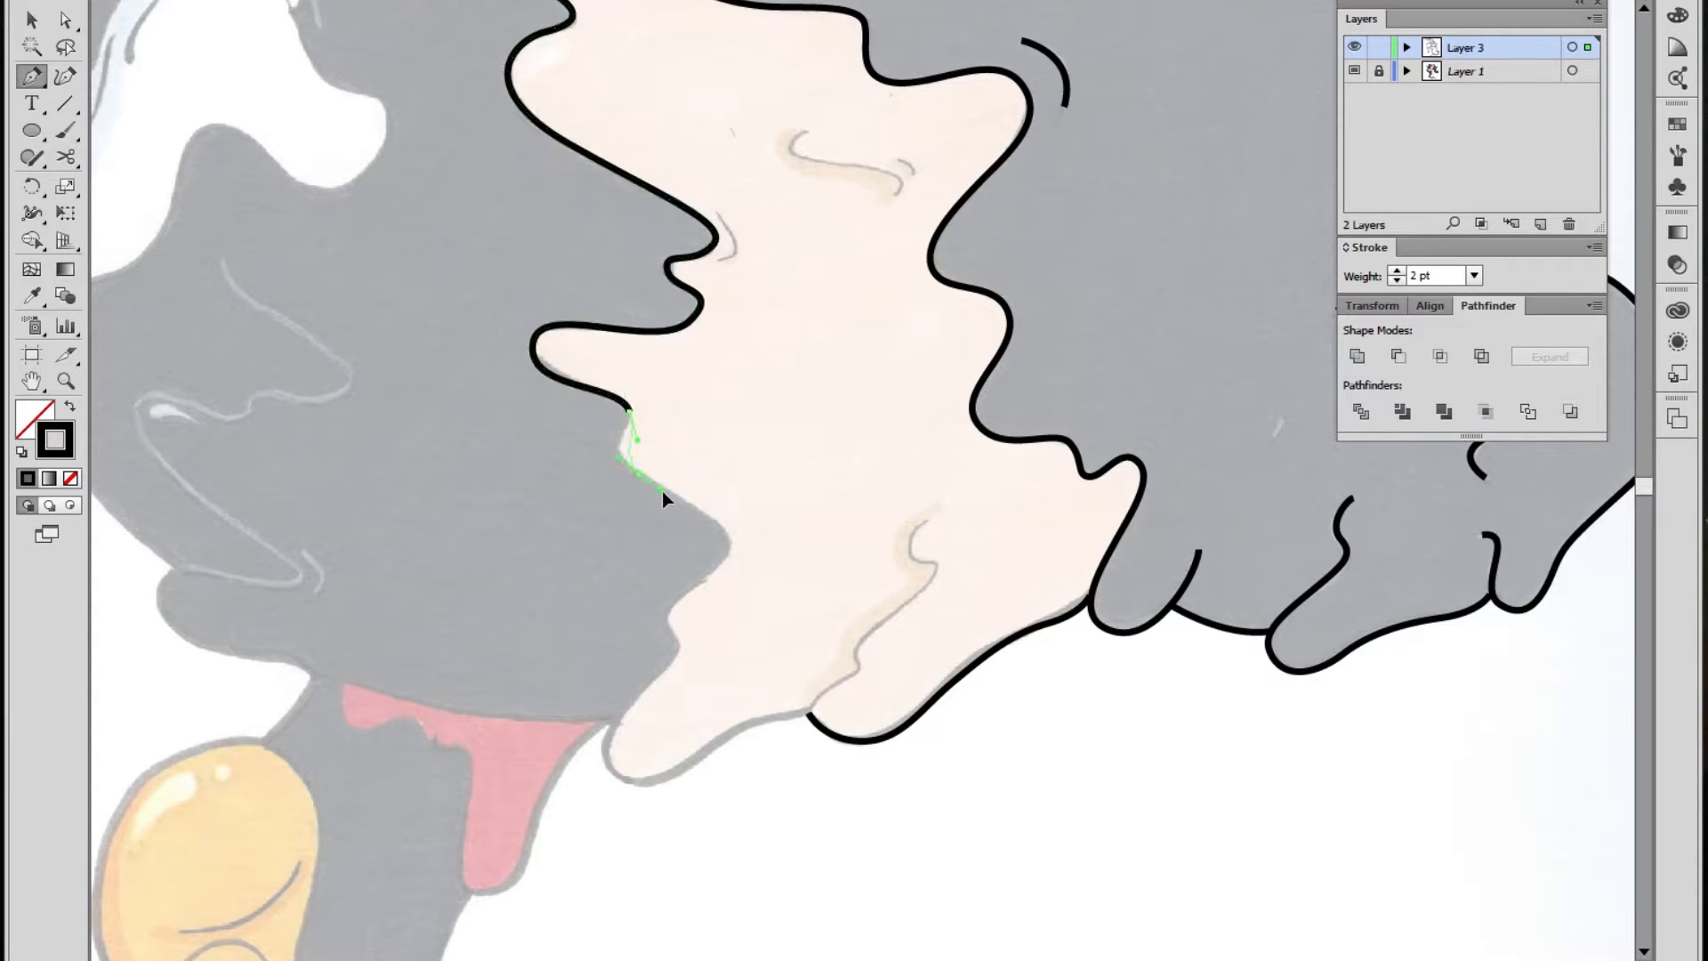
Continue the path around the light area's lower-left drip and up the inner fold line to its hooked end
drag(731, 556, 715, 454)
drag(728, 452, 709, 480)
drag(667, 567, 714, 612)
drag(800, 514, 915, 426)
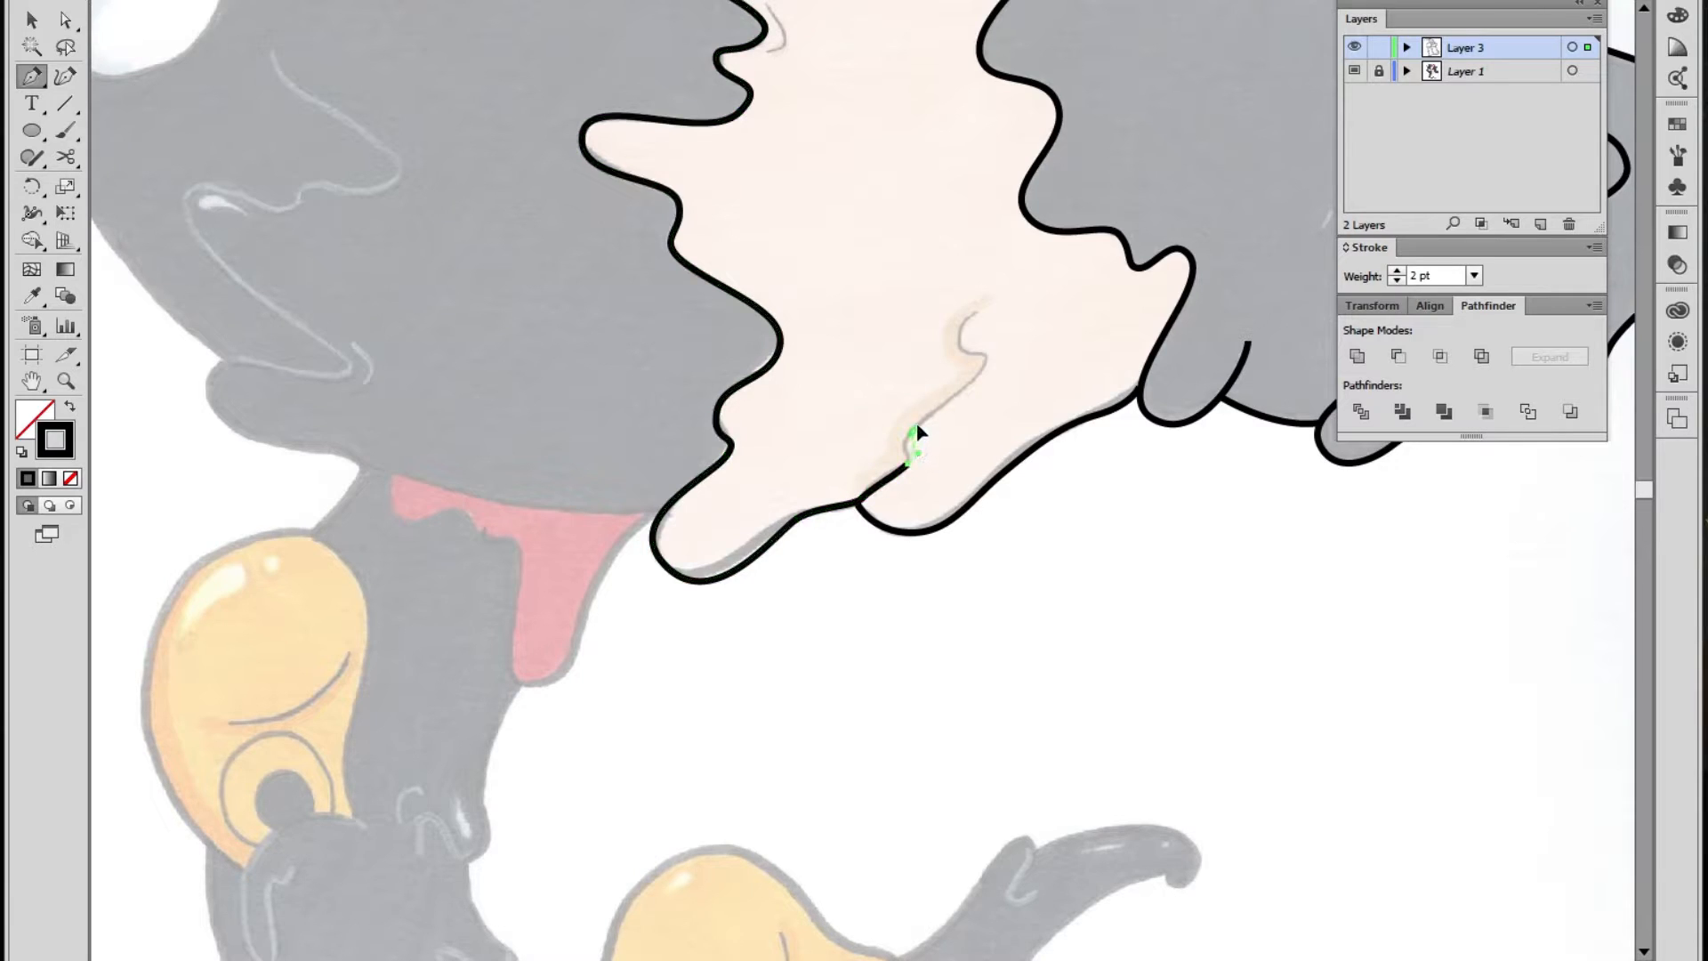
mouse_move(1002, 361)
mouse_down()
mouse_move(950, 465)
mouse_move(903, 422)
mouse_move(939, 409)
mouse_up()
Undo the fold line's last segment, redraw its hooked end, refine the bend below it, and deselect the path
key(a)
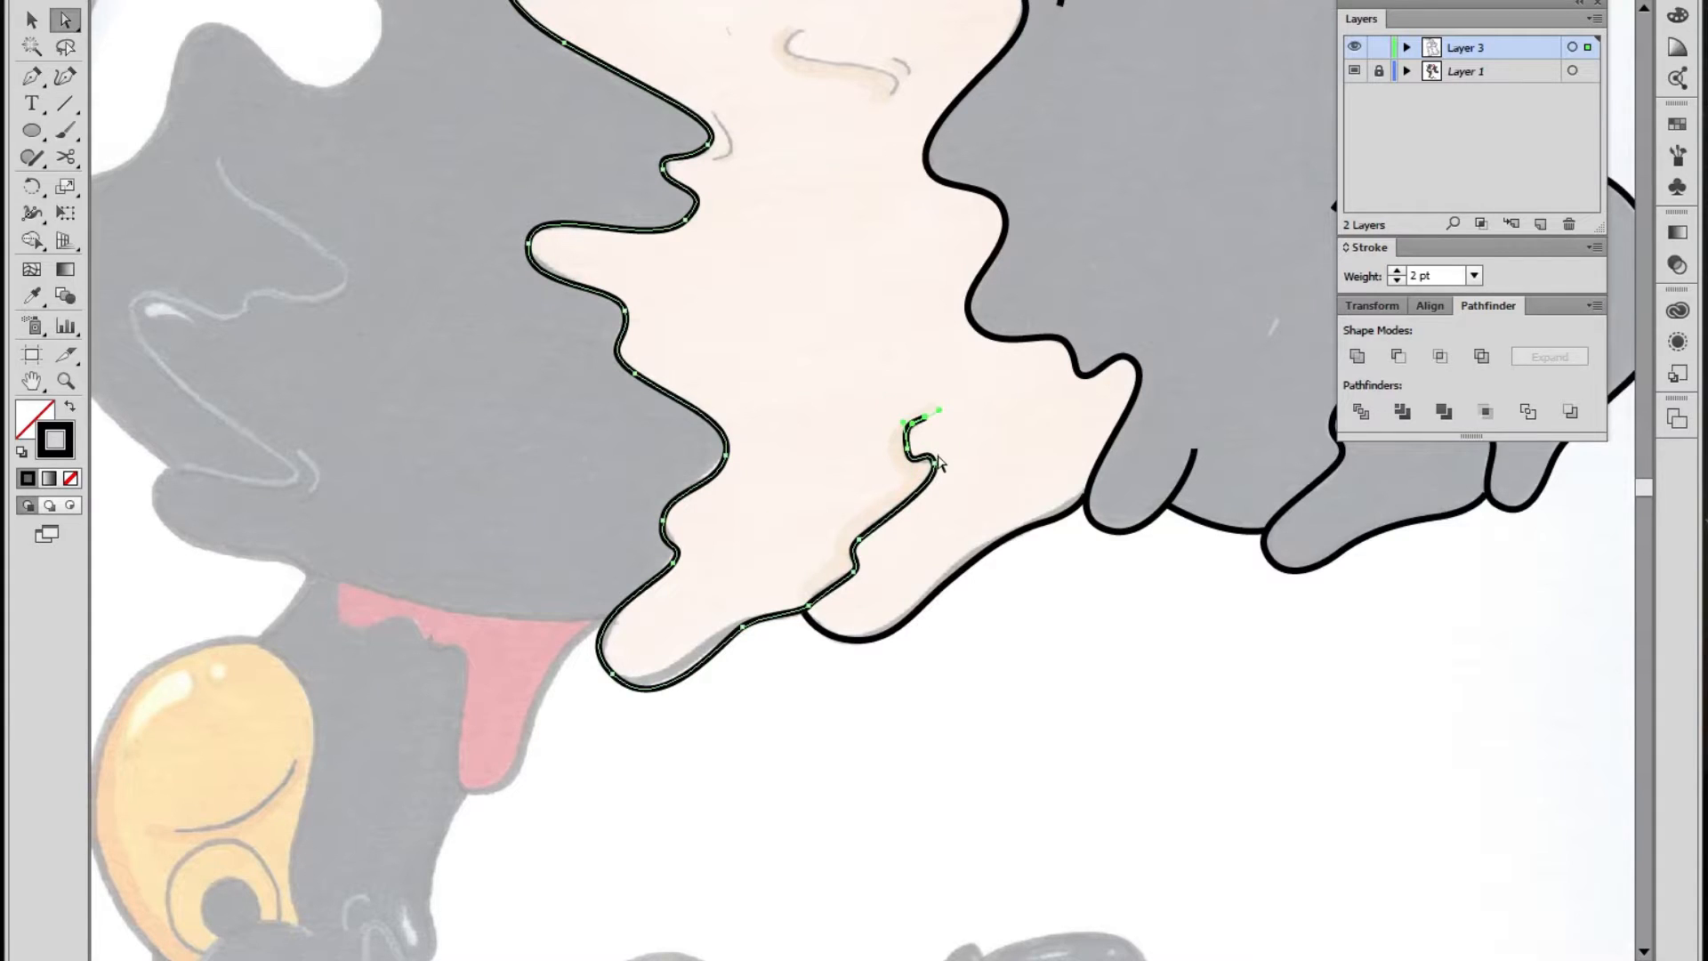
key(z)
key(ctrl+z)
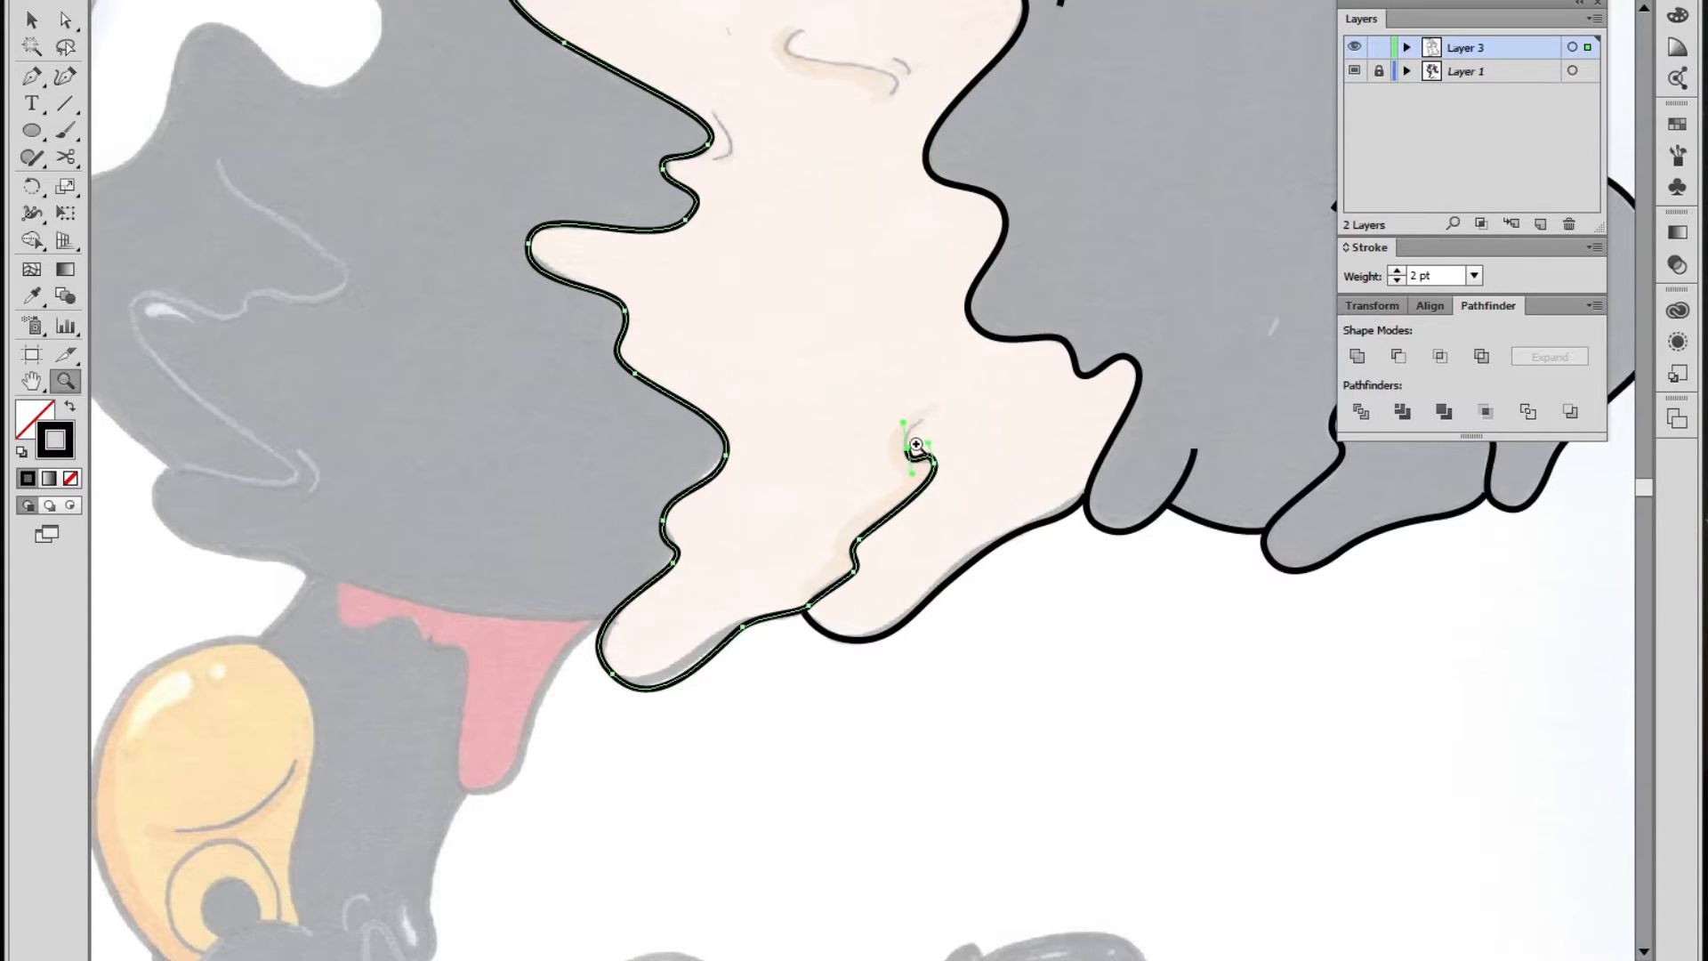
key(p)
mouse_move(909, 450)
mouse_down()
mouse_move(899, 437)
mouse_move(946, 416)
mouse_move(942, 465)
mouse_move(921, 460)
mouse_move(937, 448)
mouse_move(917, 466)
mouse_up()
key(a)
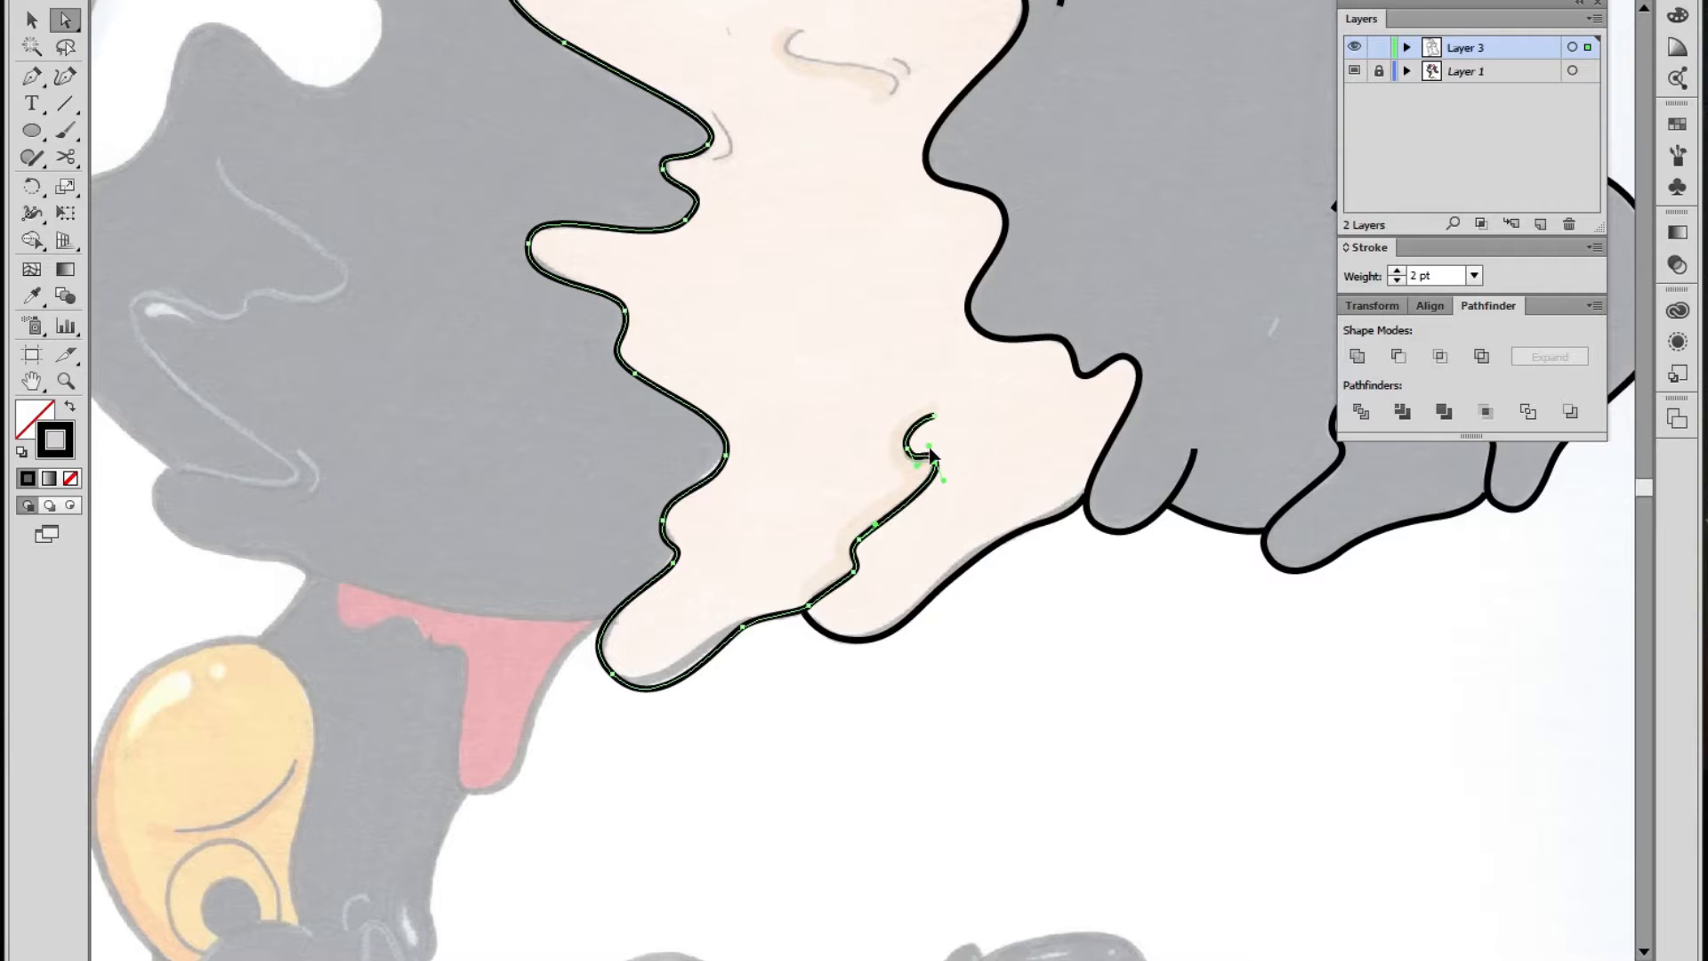
click(945, 556)
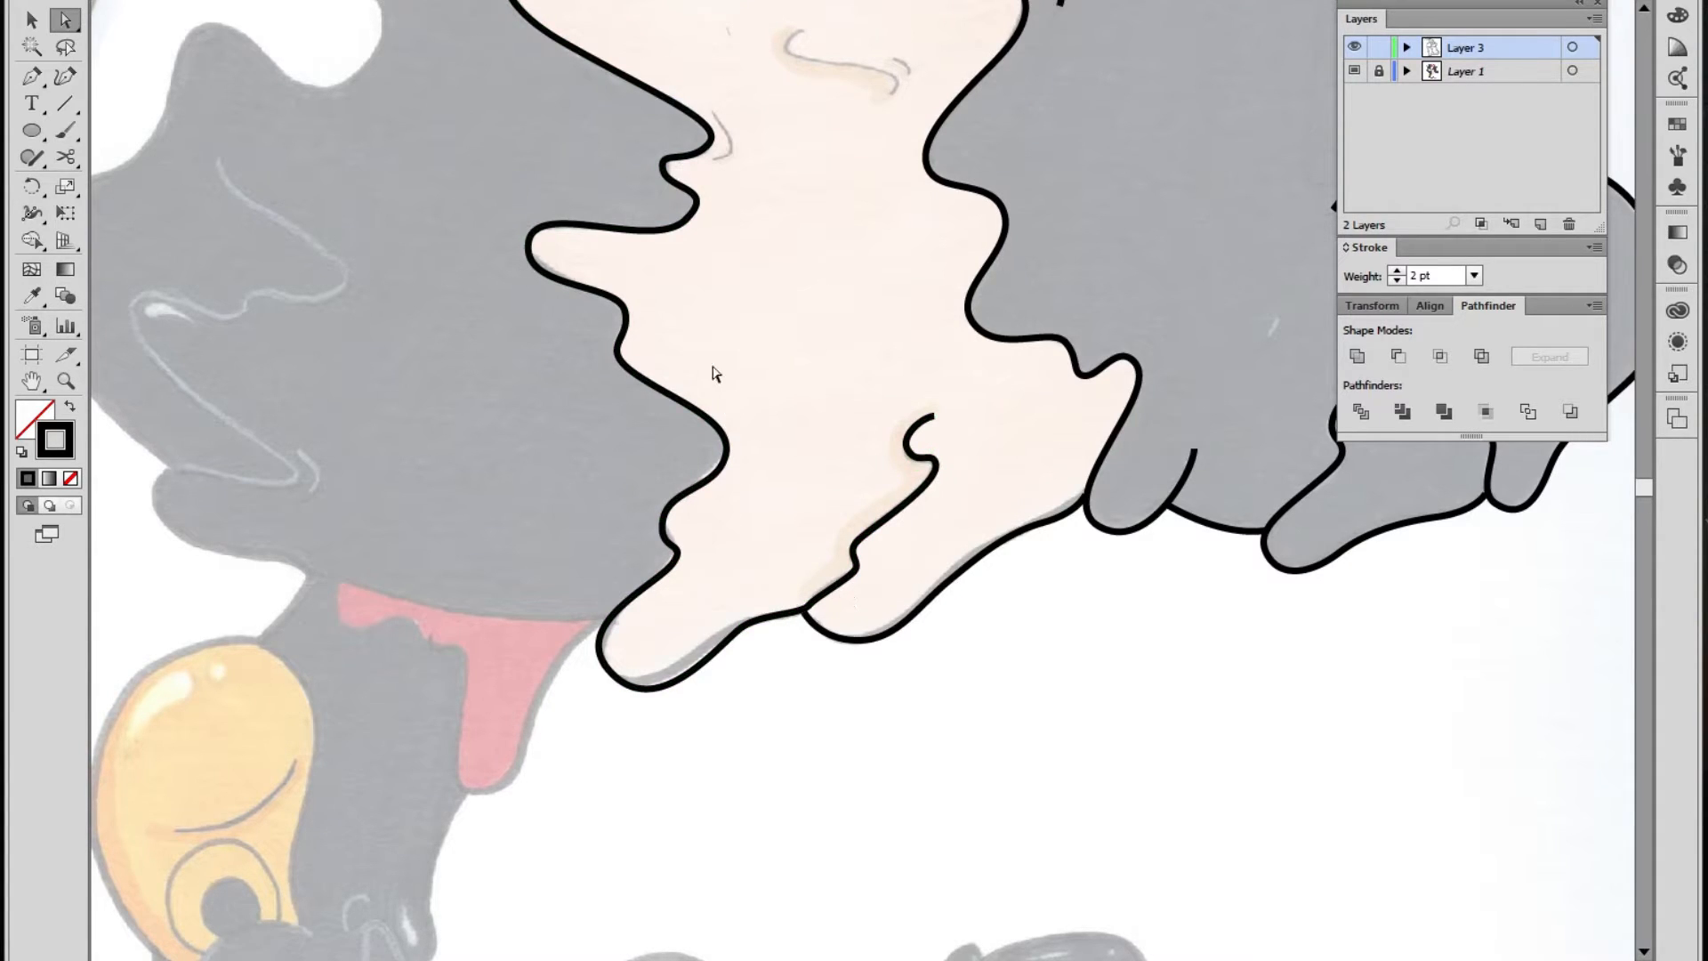
Refine the anchor points and handles around the light area's lower-left drip to match the template, and deselect the path
click(720, 474)
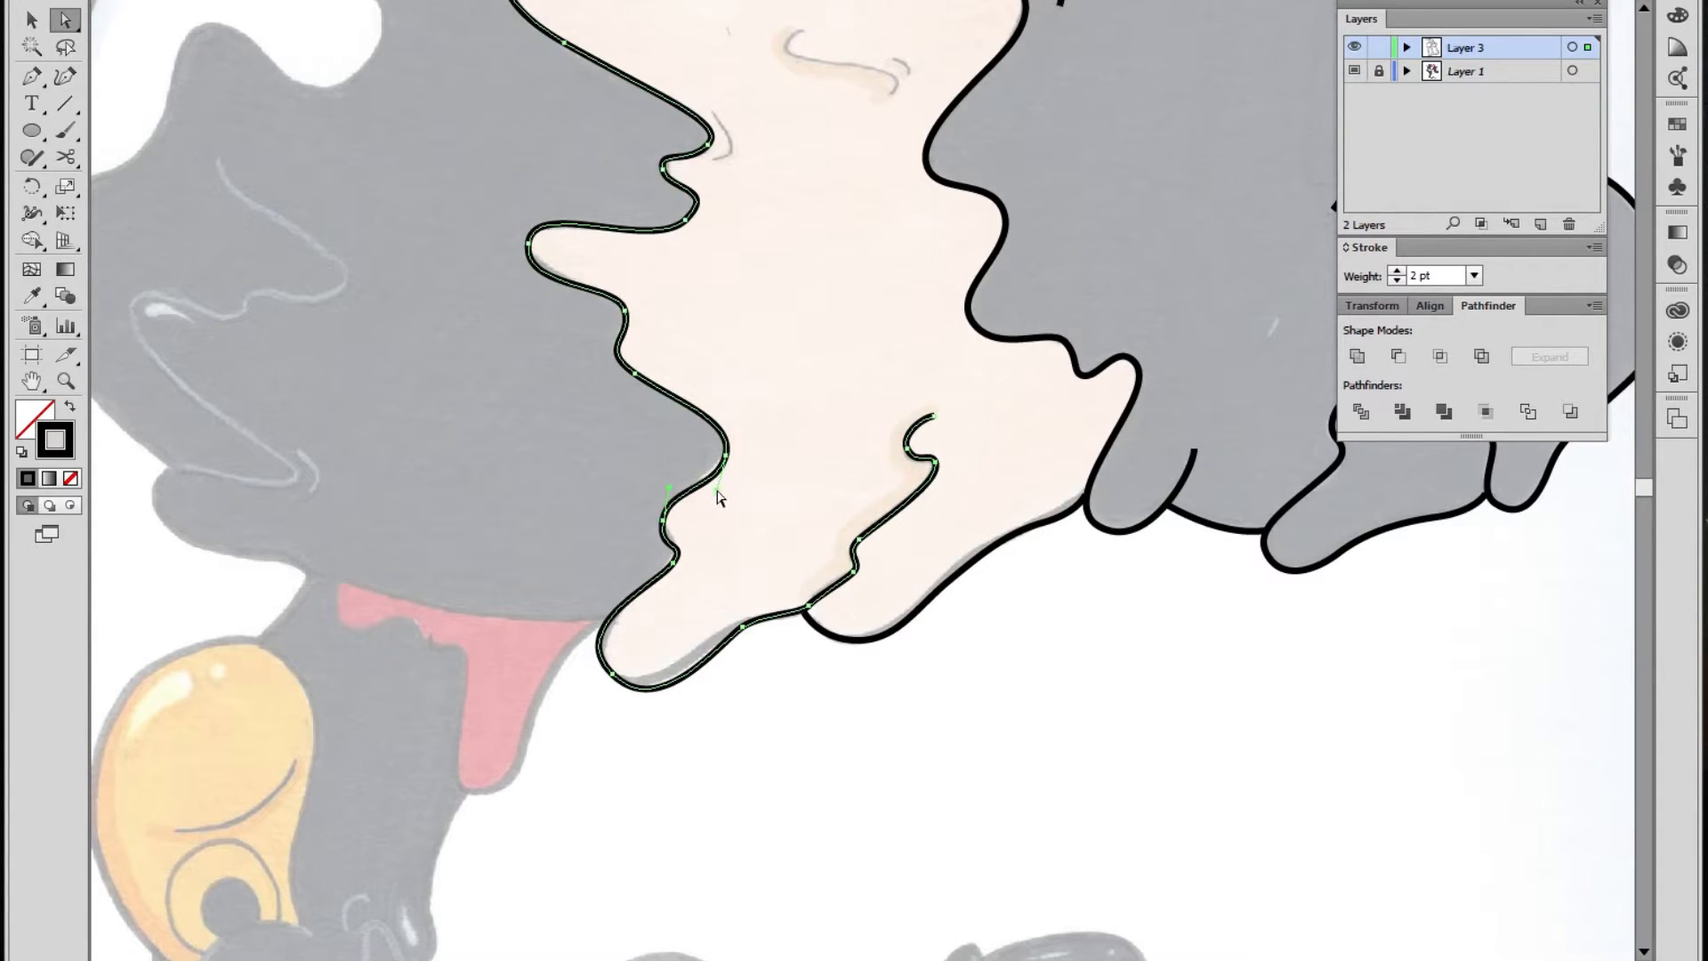
click(718, 579)
click(673, 570)
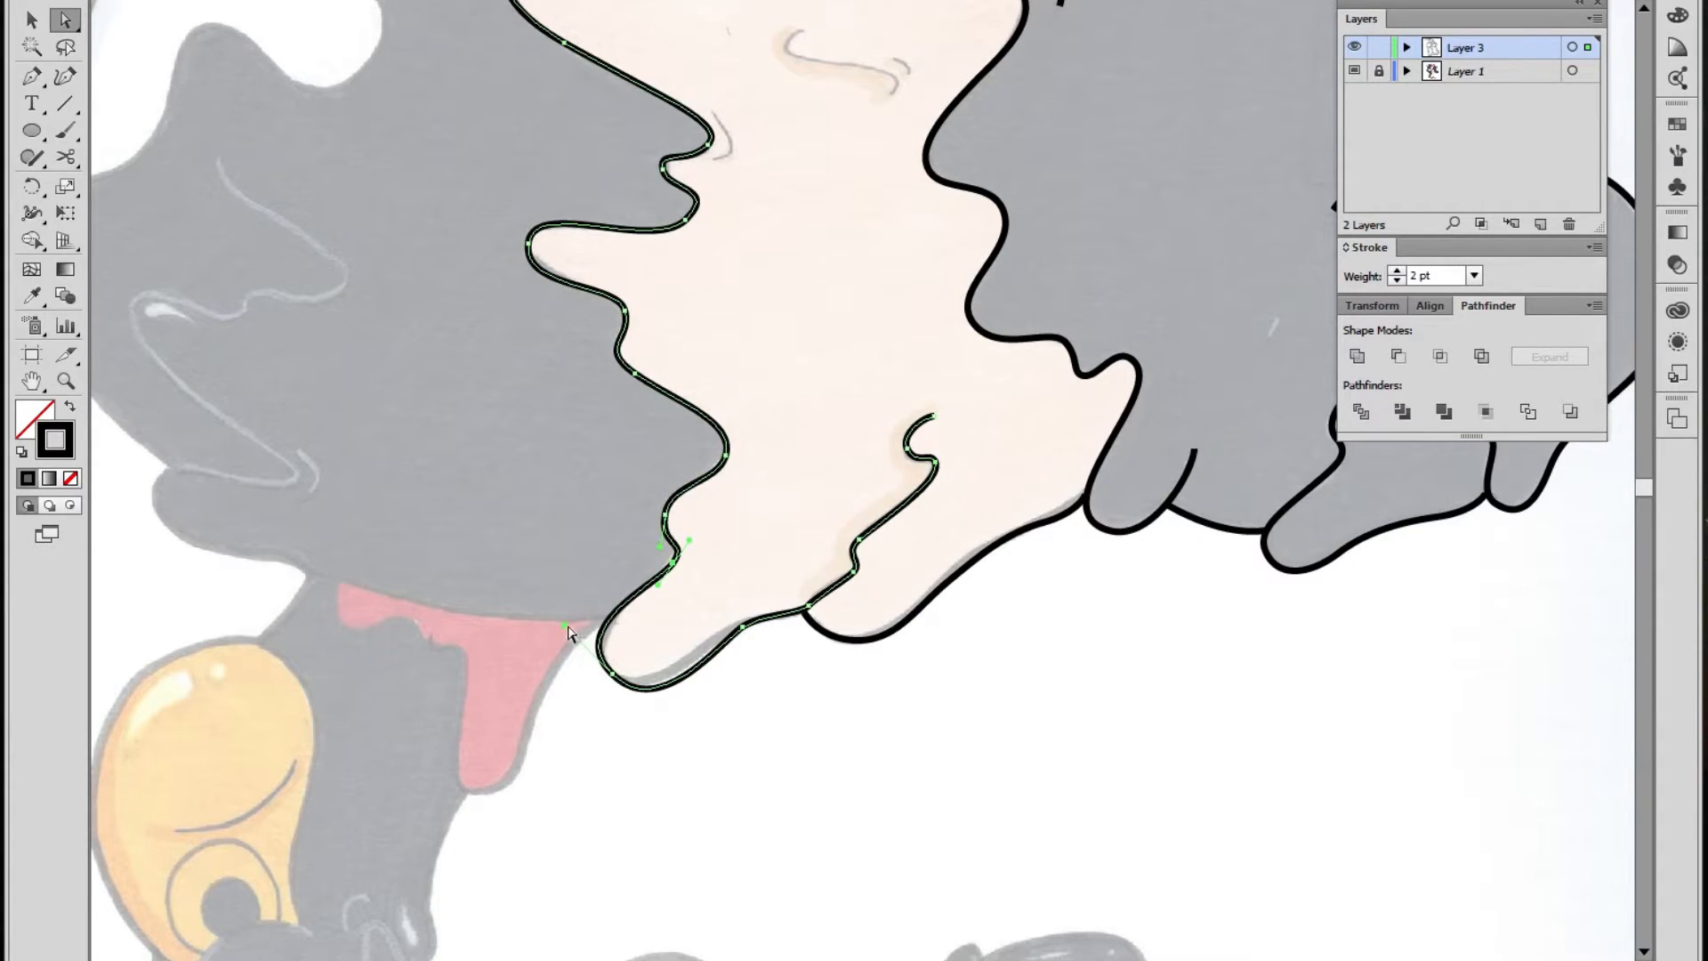
click(584, 642)
click(614, 681)
drag(564, 624, 576, 628)
click(620, 691)
drag(659, 731, 644, 719)
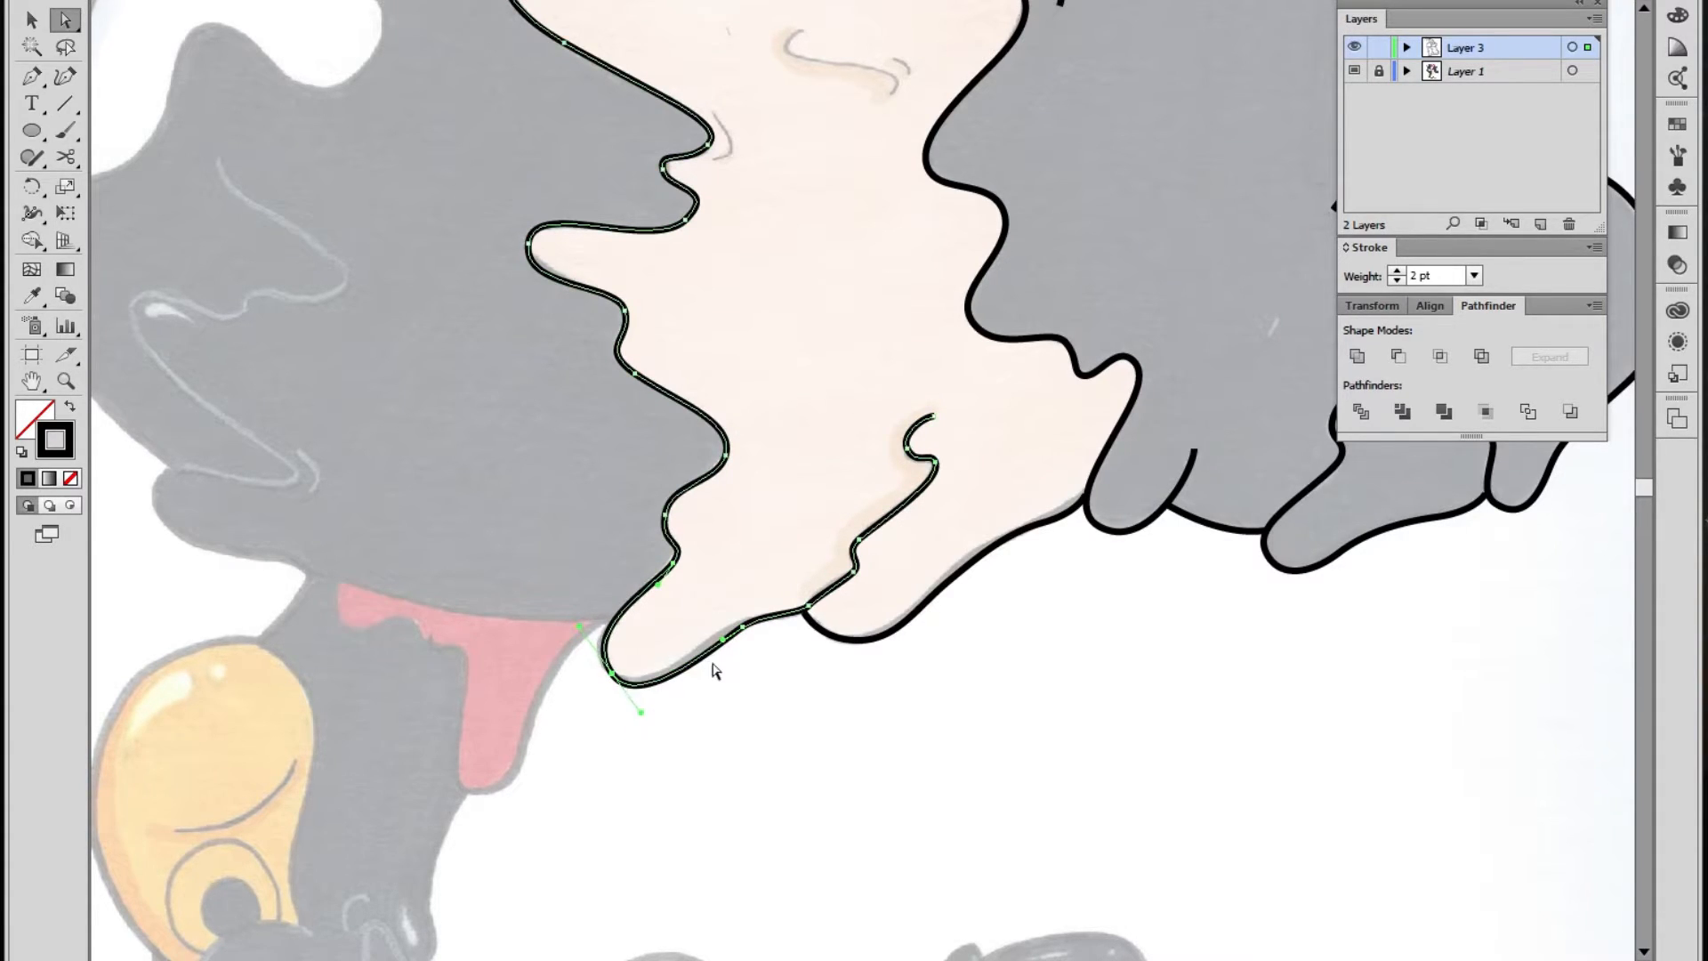
click(743, 630)
drag(740, 626, 739, 622)
click(802, 680)
Adjust the curve at the tip of the light area's middle left finger, and deselect the path
drag(761, 336, 761, 575)
click(526, 485)
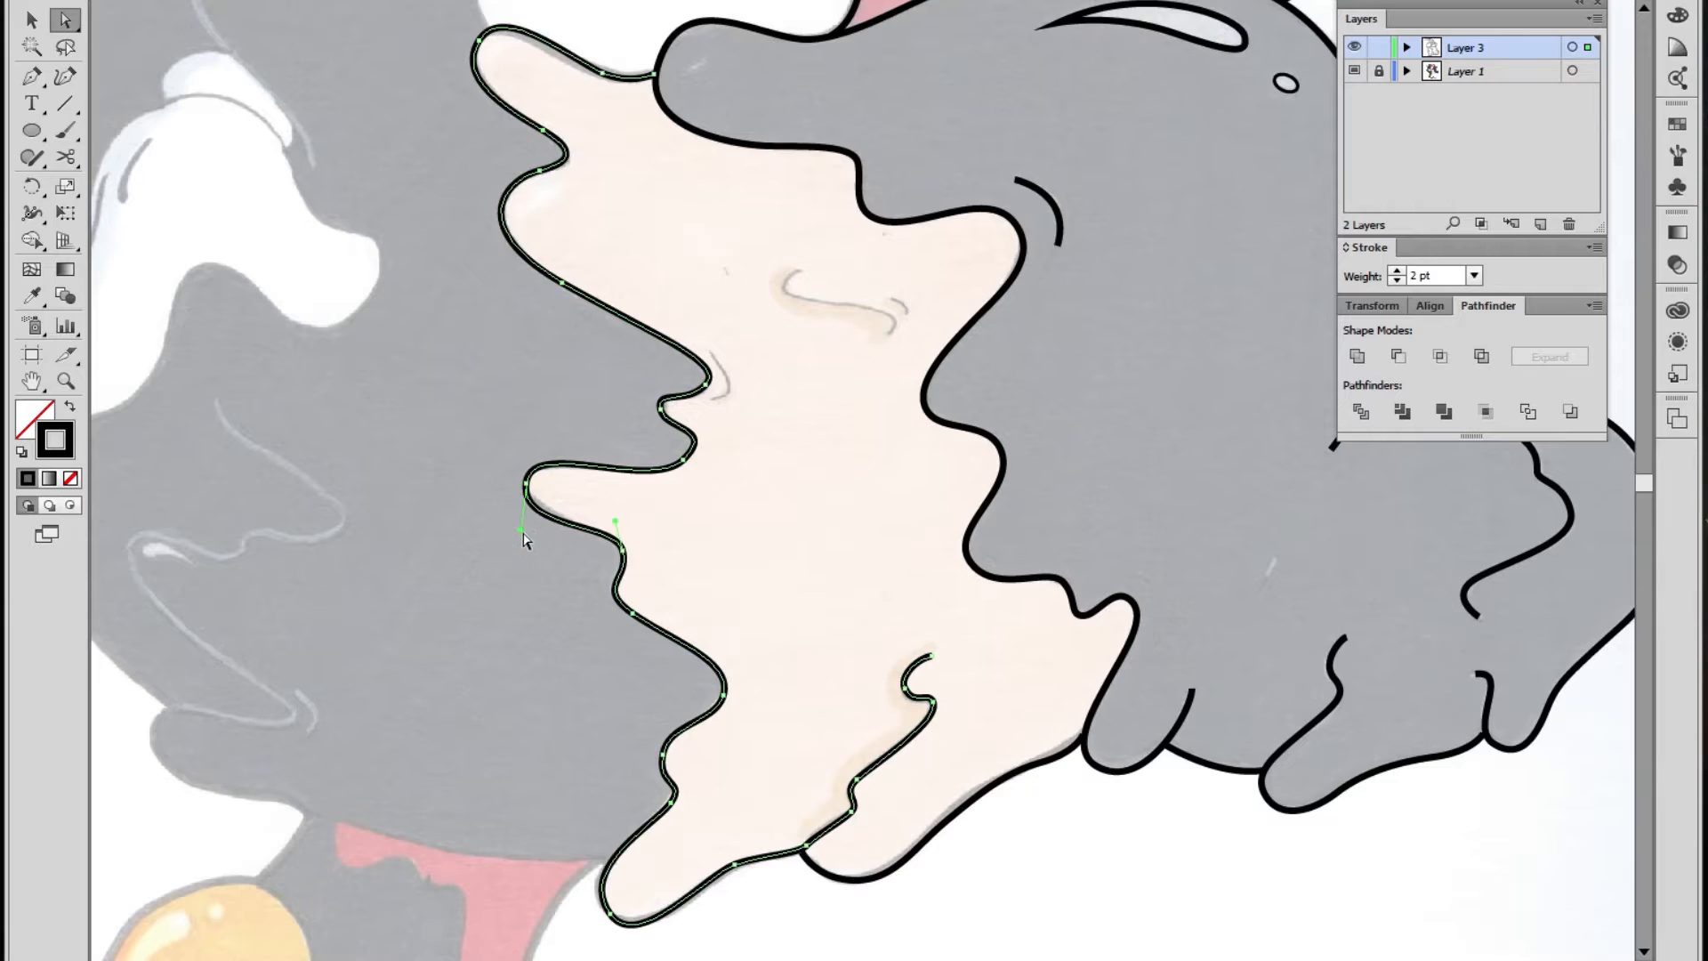
click(523, 572)
Trace the S-shaped crease in the light area's upper part and the short curve beside its end as separate open paths
key(z)
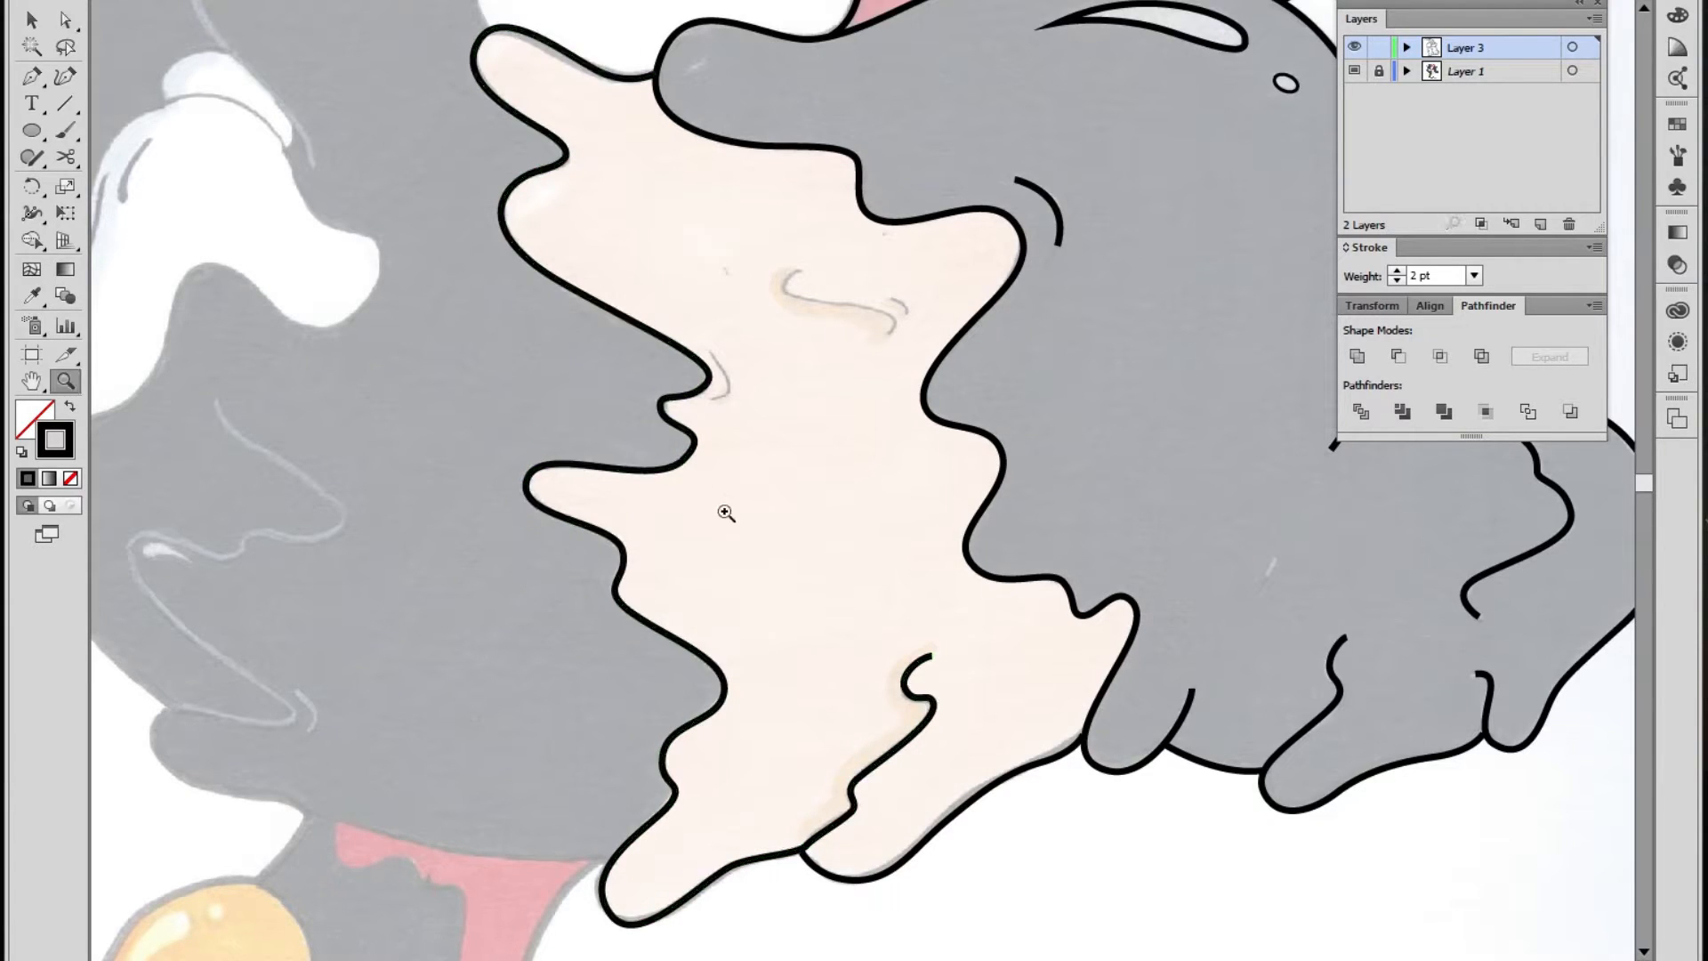
alt+click(727, 516)
alt+click(727, 516)
drag(1030, 484, 899, 538)
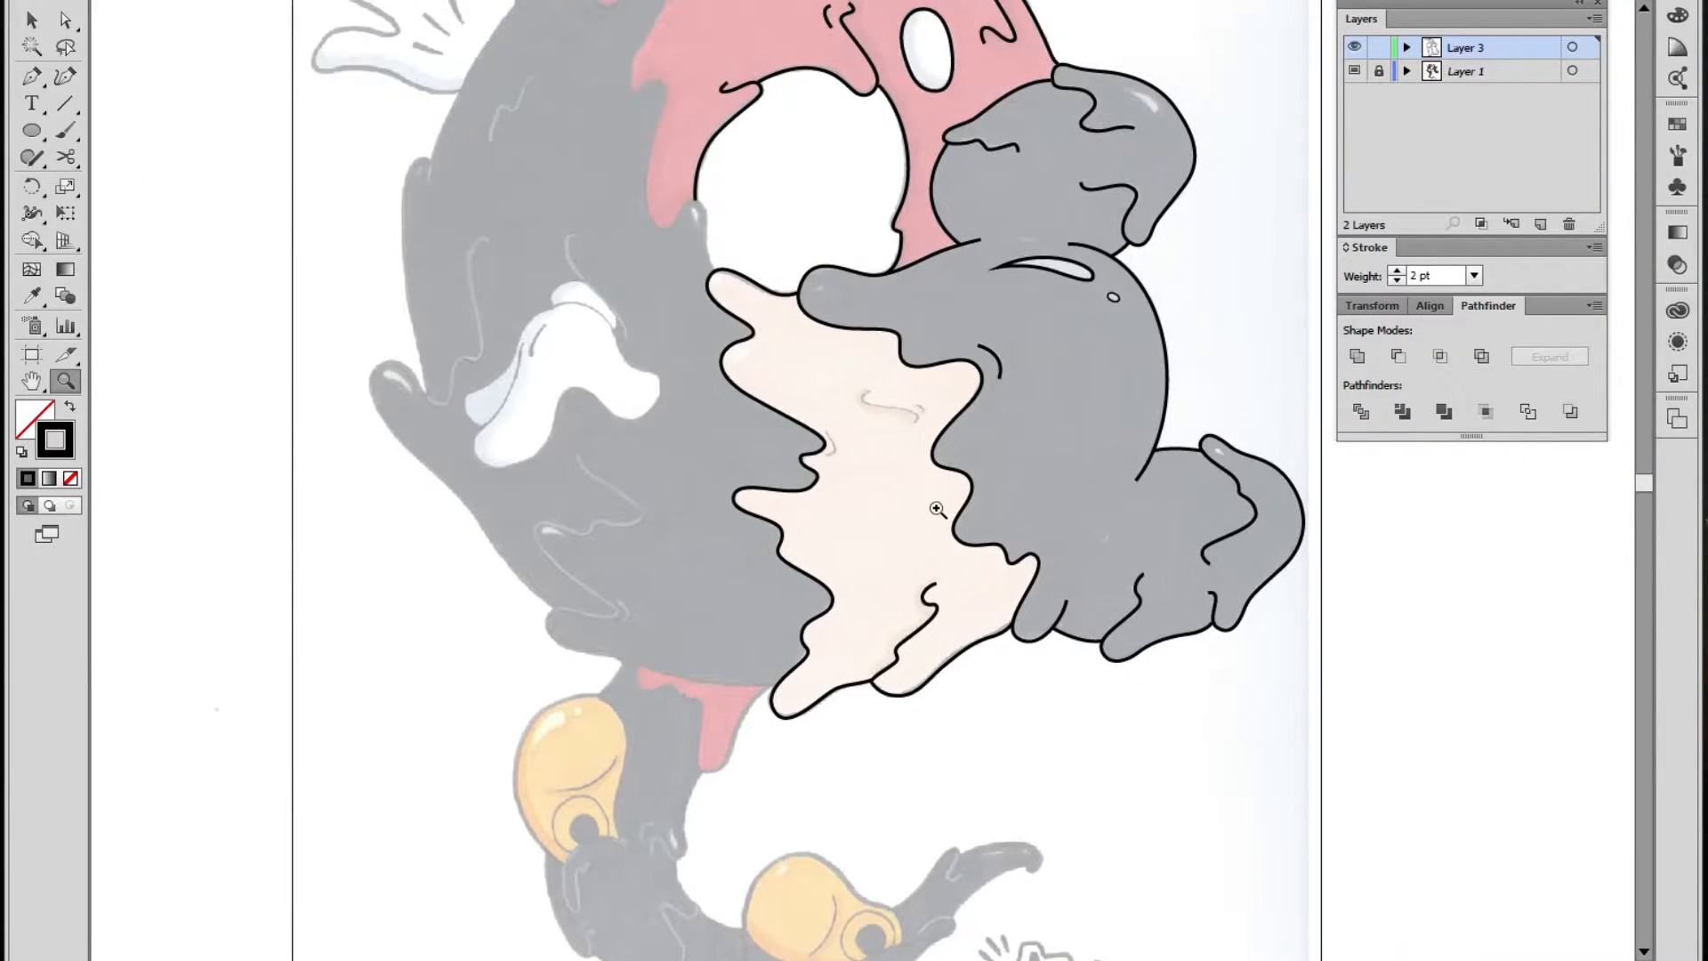
alt+click(935, 508)
click(876, 472)
click(814, 449)
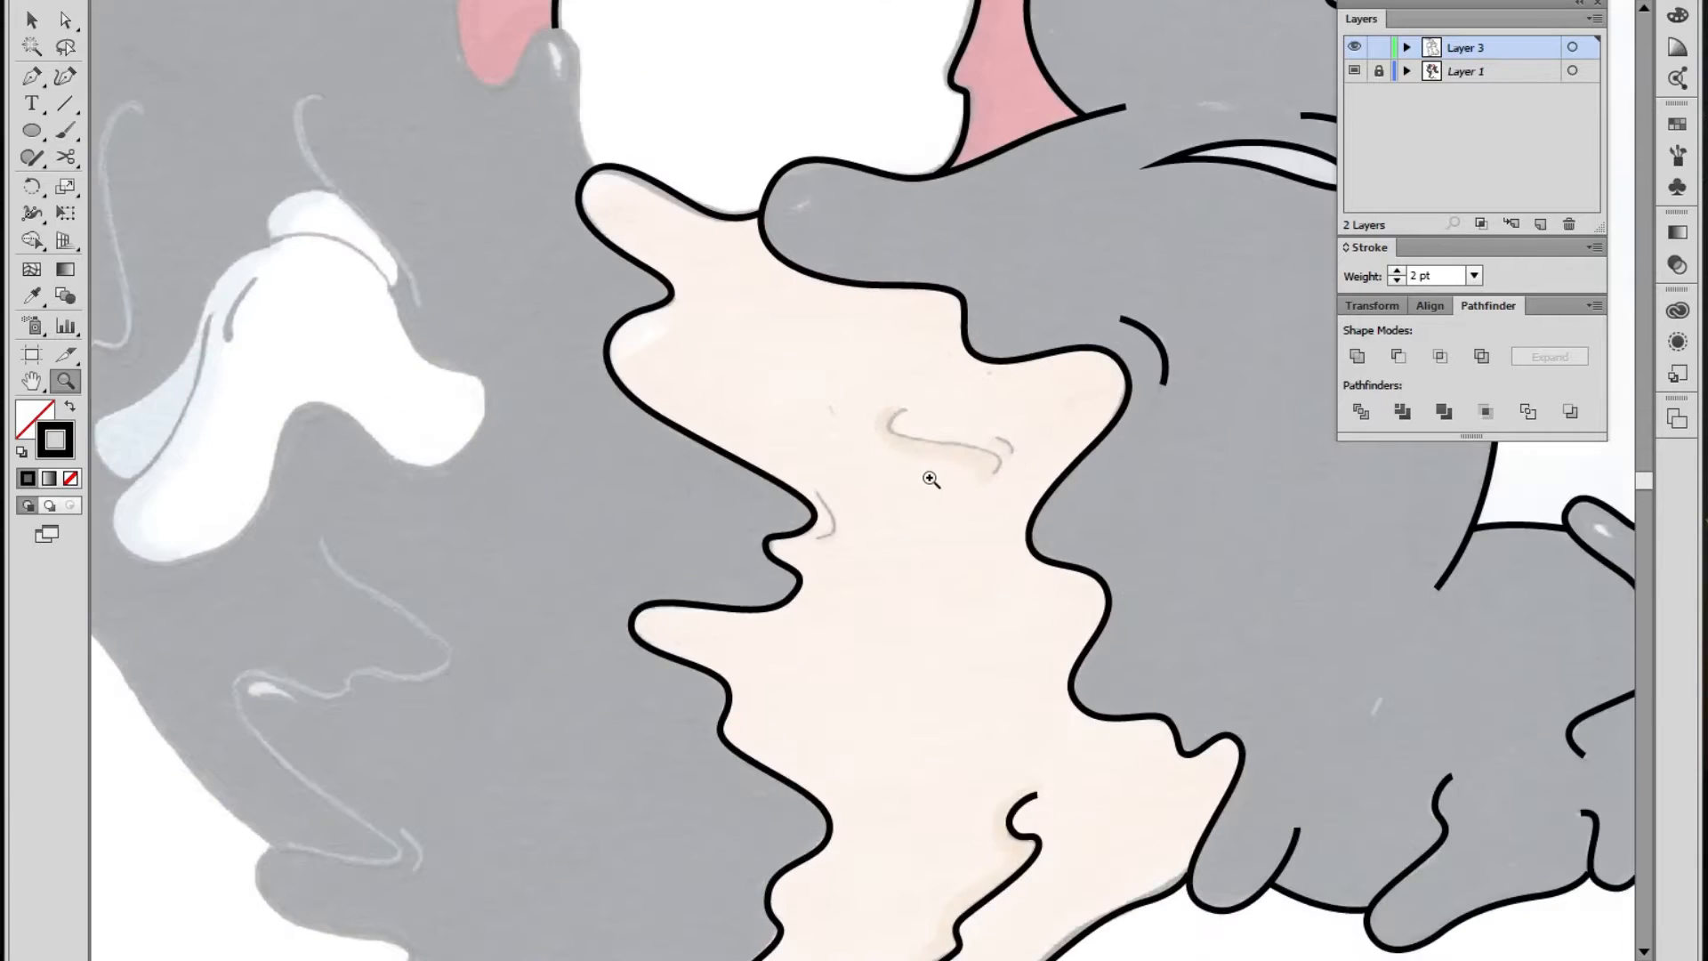
click(926, 480)
click(32, 78)
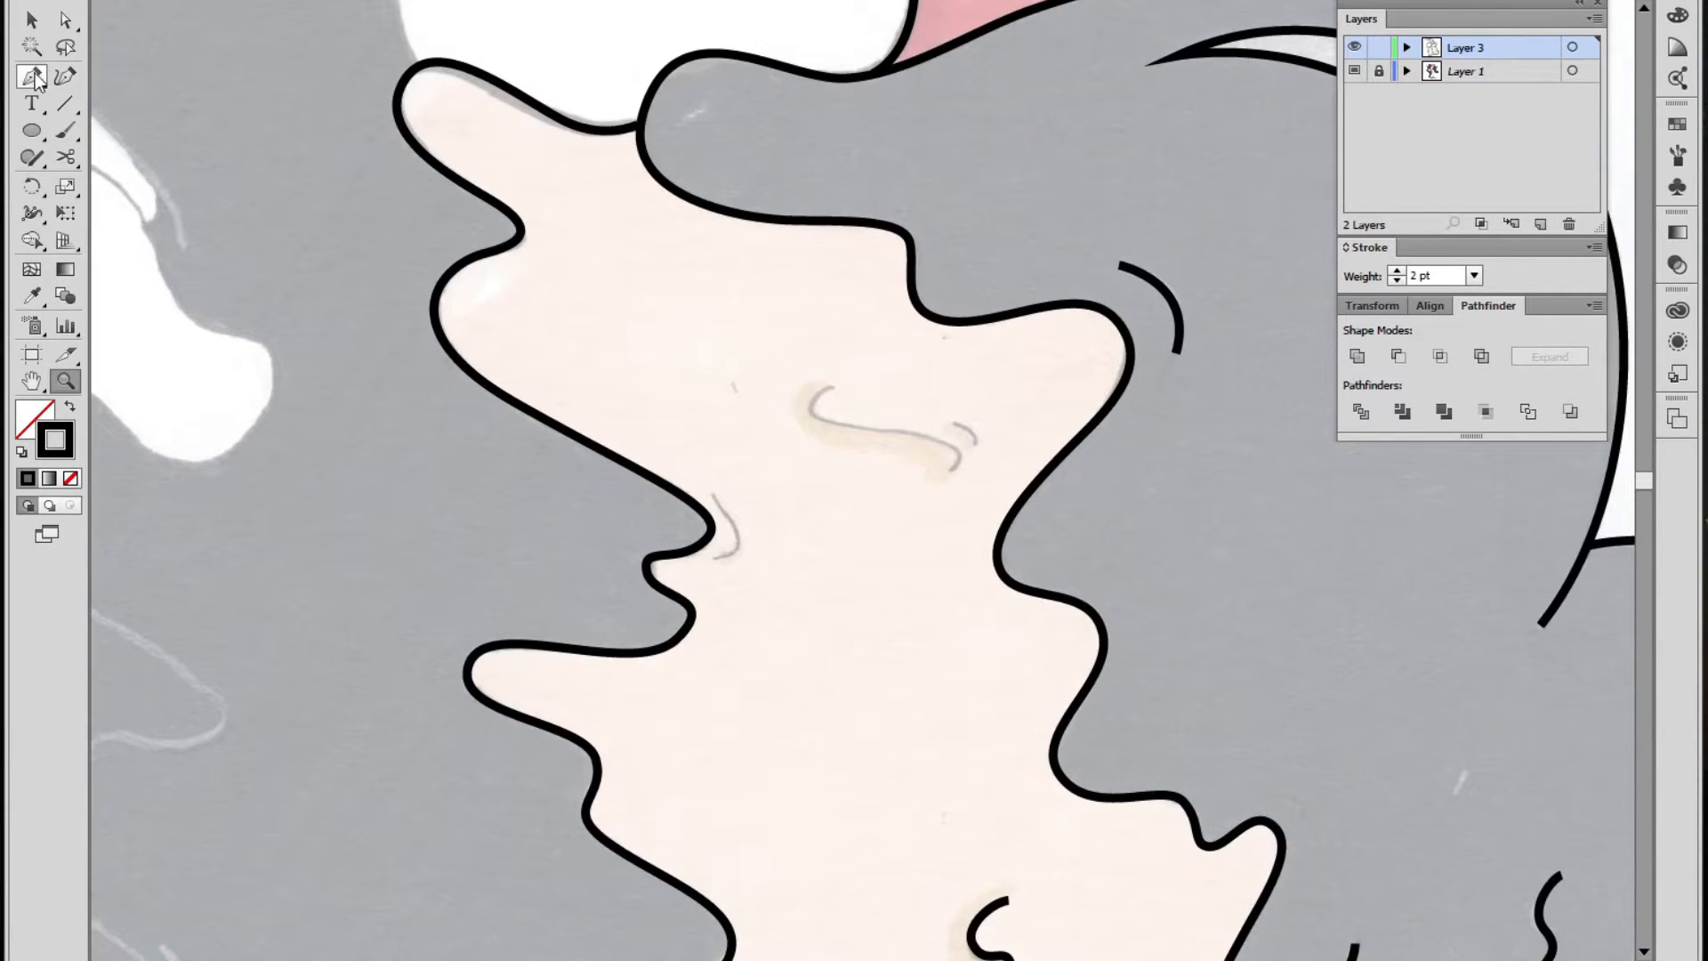
click(829, 389)
drag(825, 434, 827, 436)
drag(956, 448, 983, 475)
click(944, 469)
ctrl+click(939, 408)
click(956, 426)
ctrl+click(970, 475)
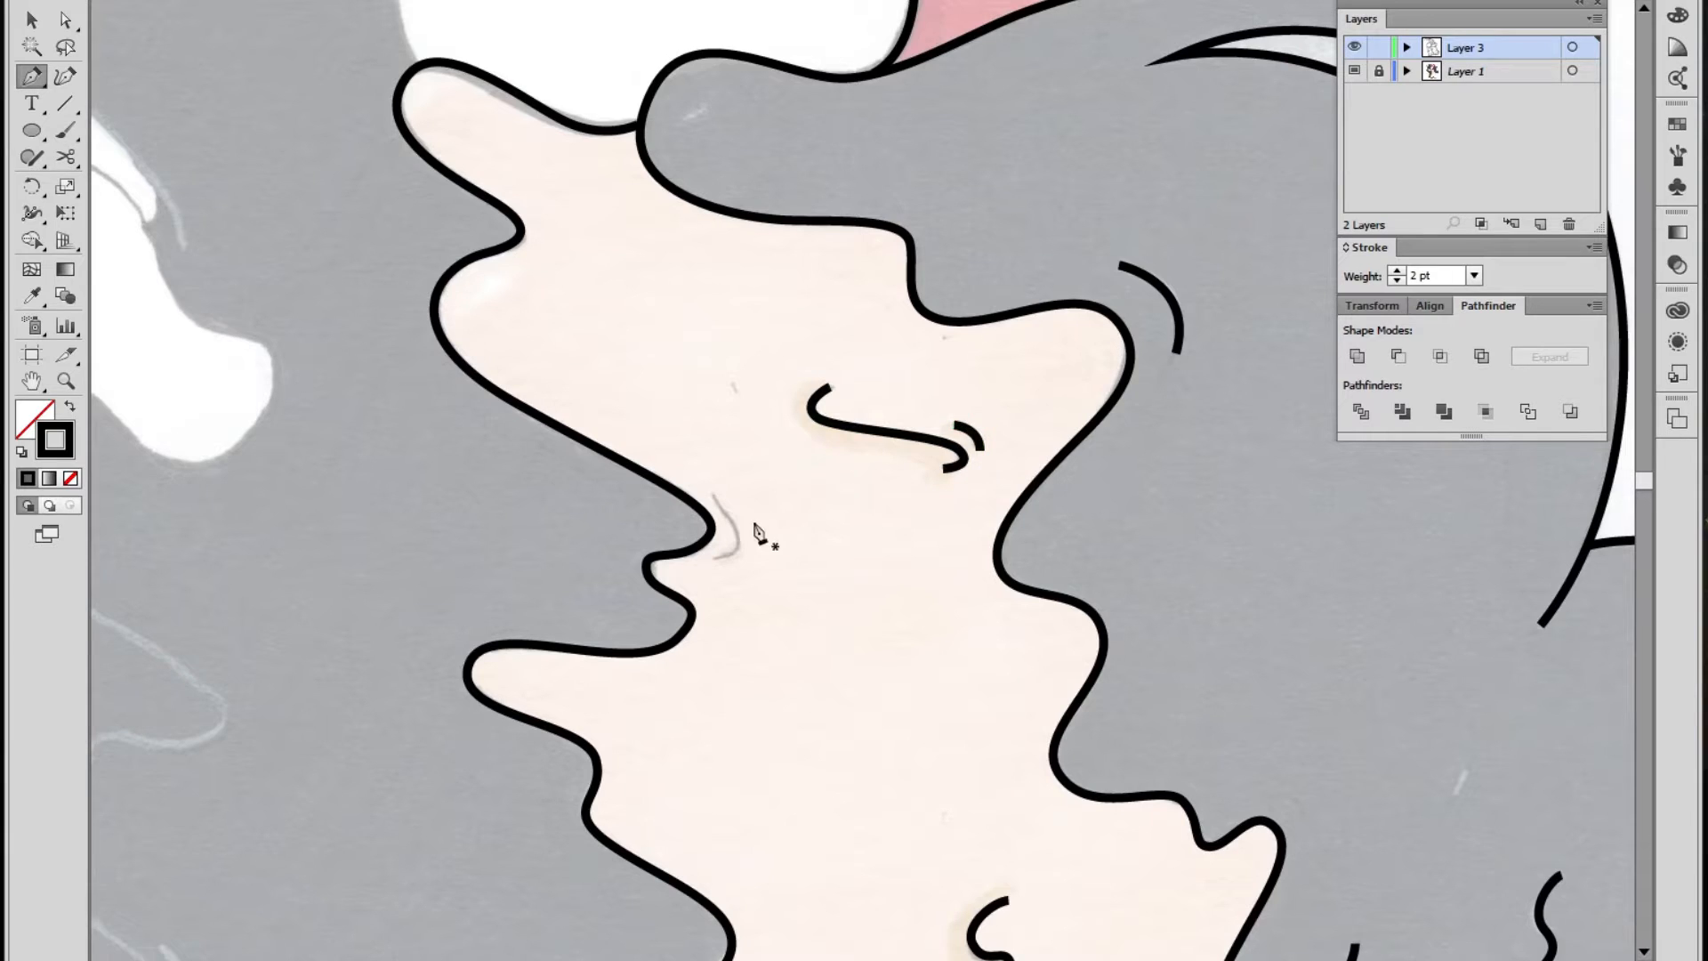
Trace the small hooked crease beside the light area's left edge, refine its lower bend, and deselect it
click(713, 492)
drag(746, 558, 743, 569)
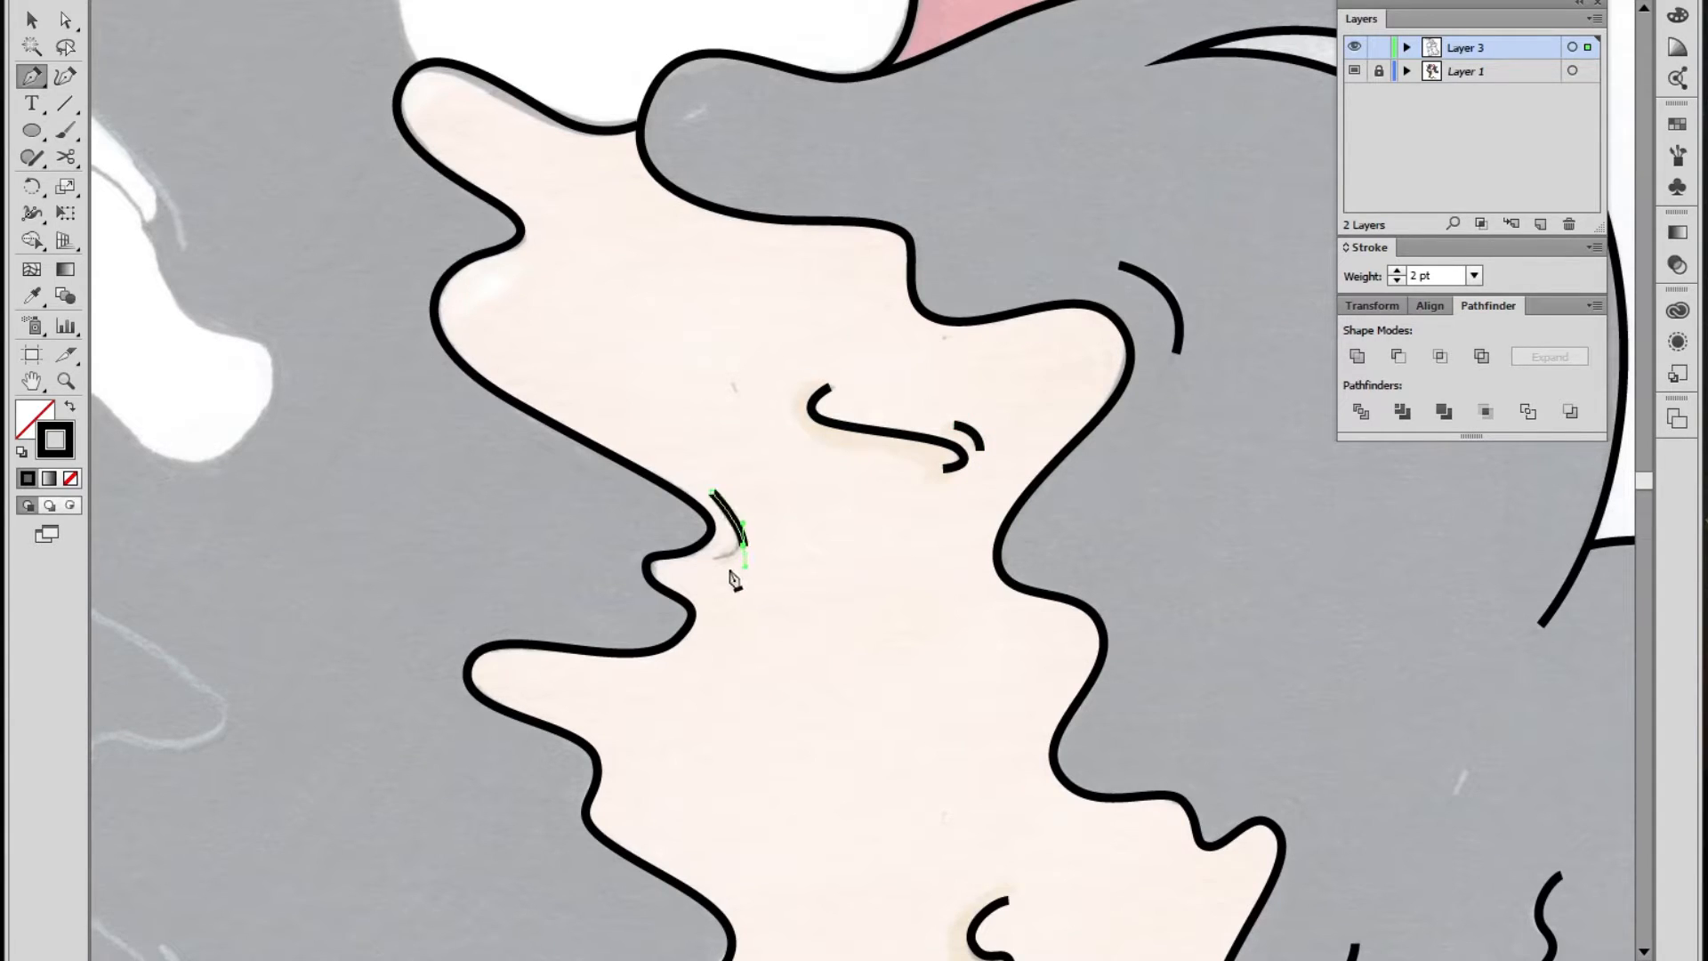
click(714, 558)
ctrl+click(755, 569)
click(745, 559)
drag(744, 548, 747, 546)
key(z)
ctrl+click(819, 574)
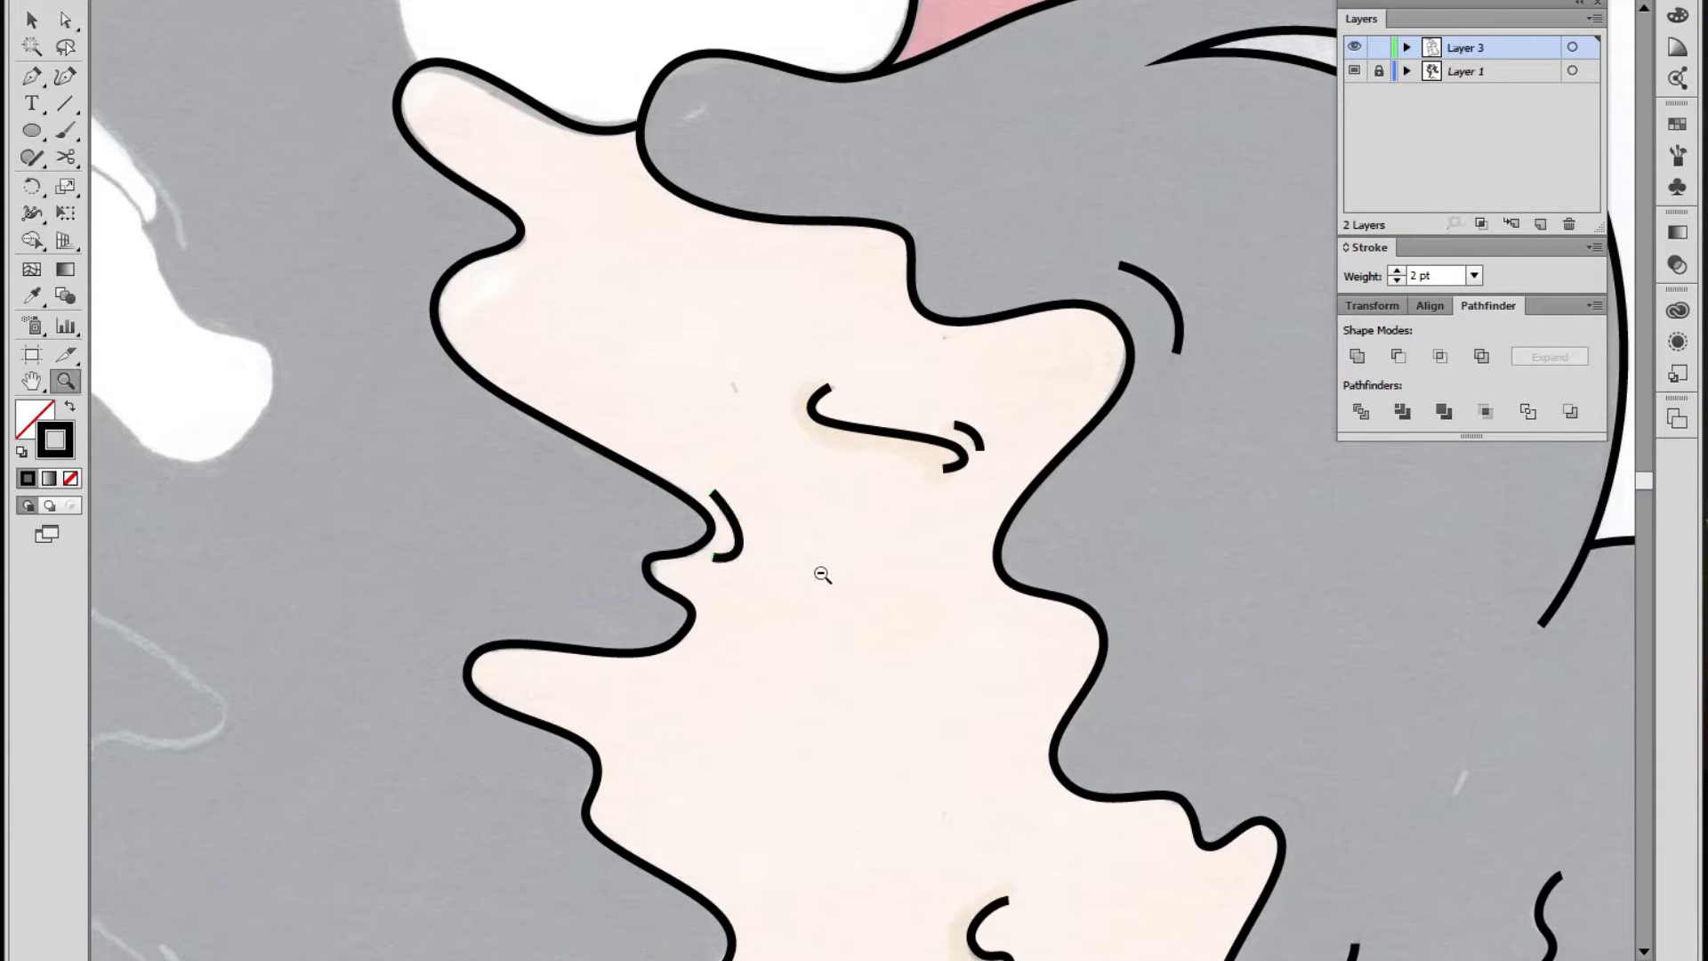
Trace the dripping boundary between the left dark body and the pink area, starting from the light area's upper tip
alt+click(819, 575)
alt+click(819, 574)
alt+click(819, 575)
drag(974, 384, 861, 476)
alt+click(824, 402)
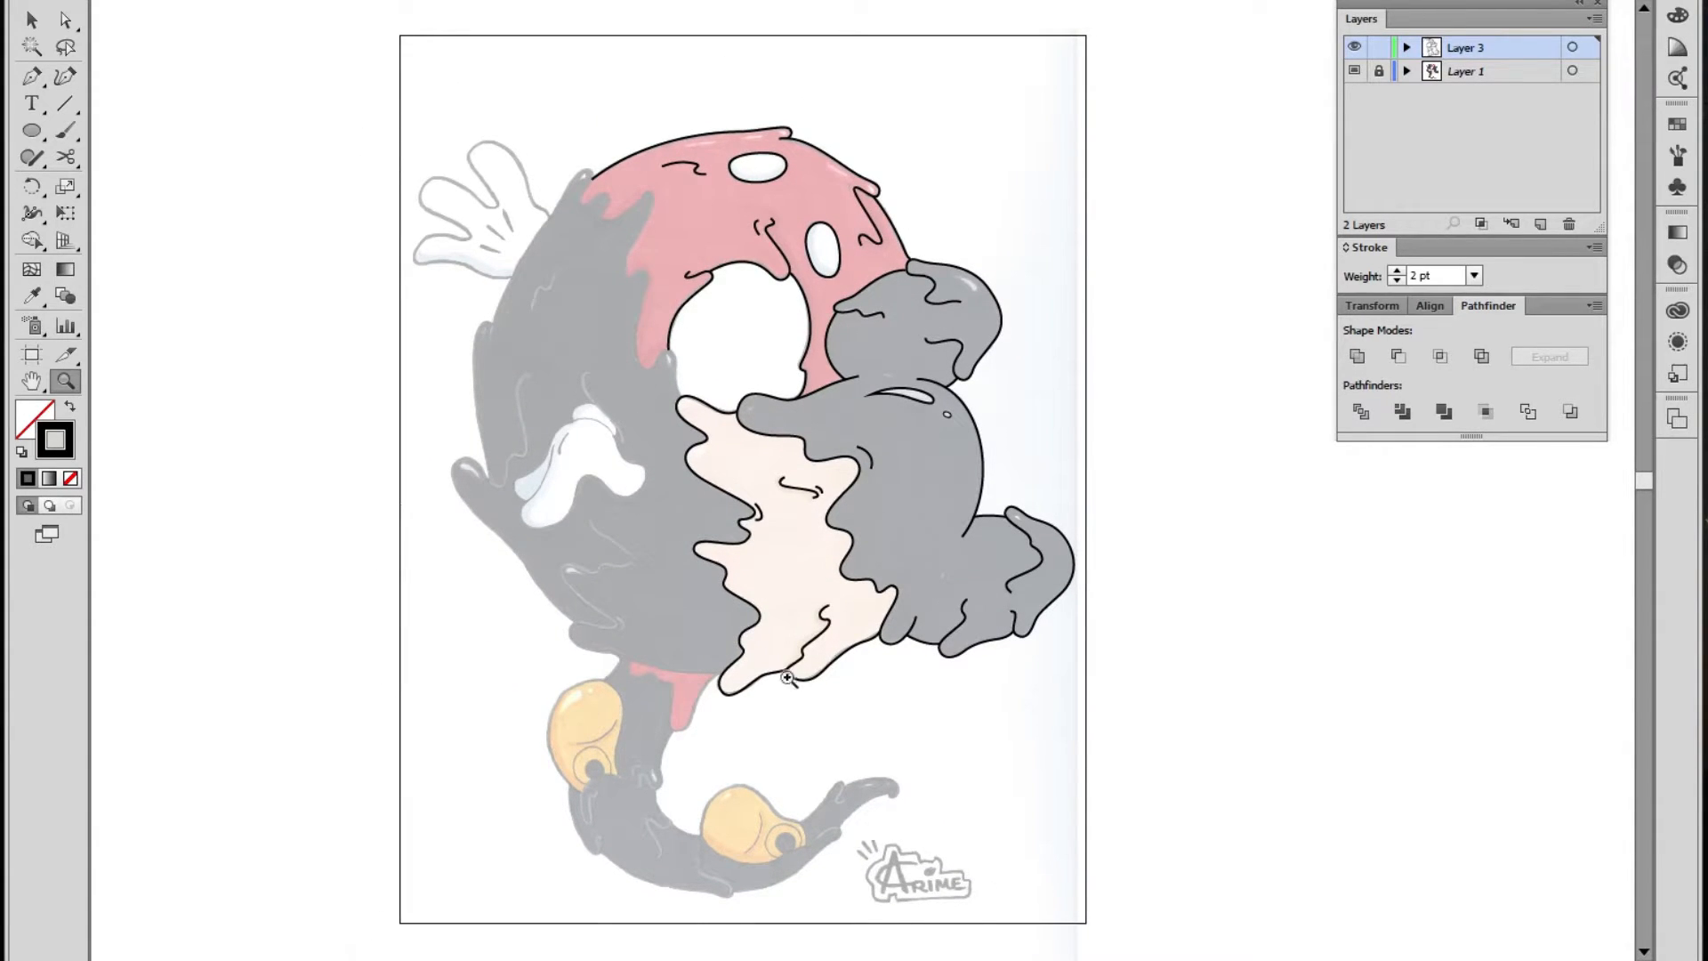
click(767, 588)
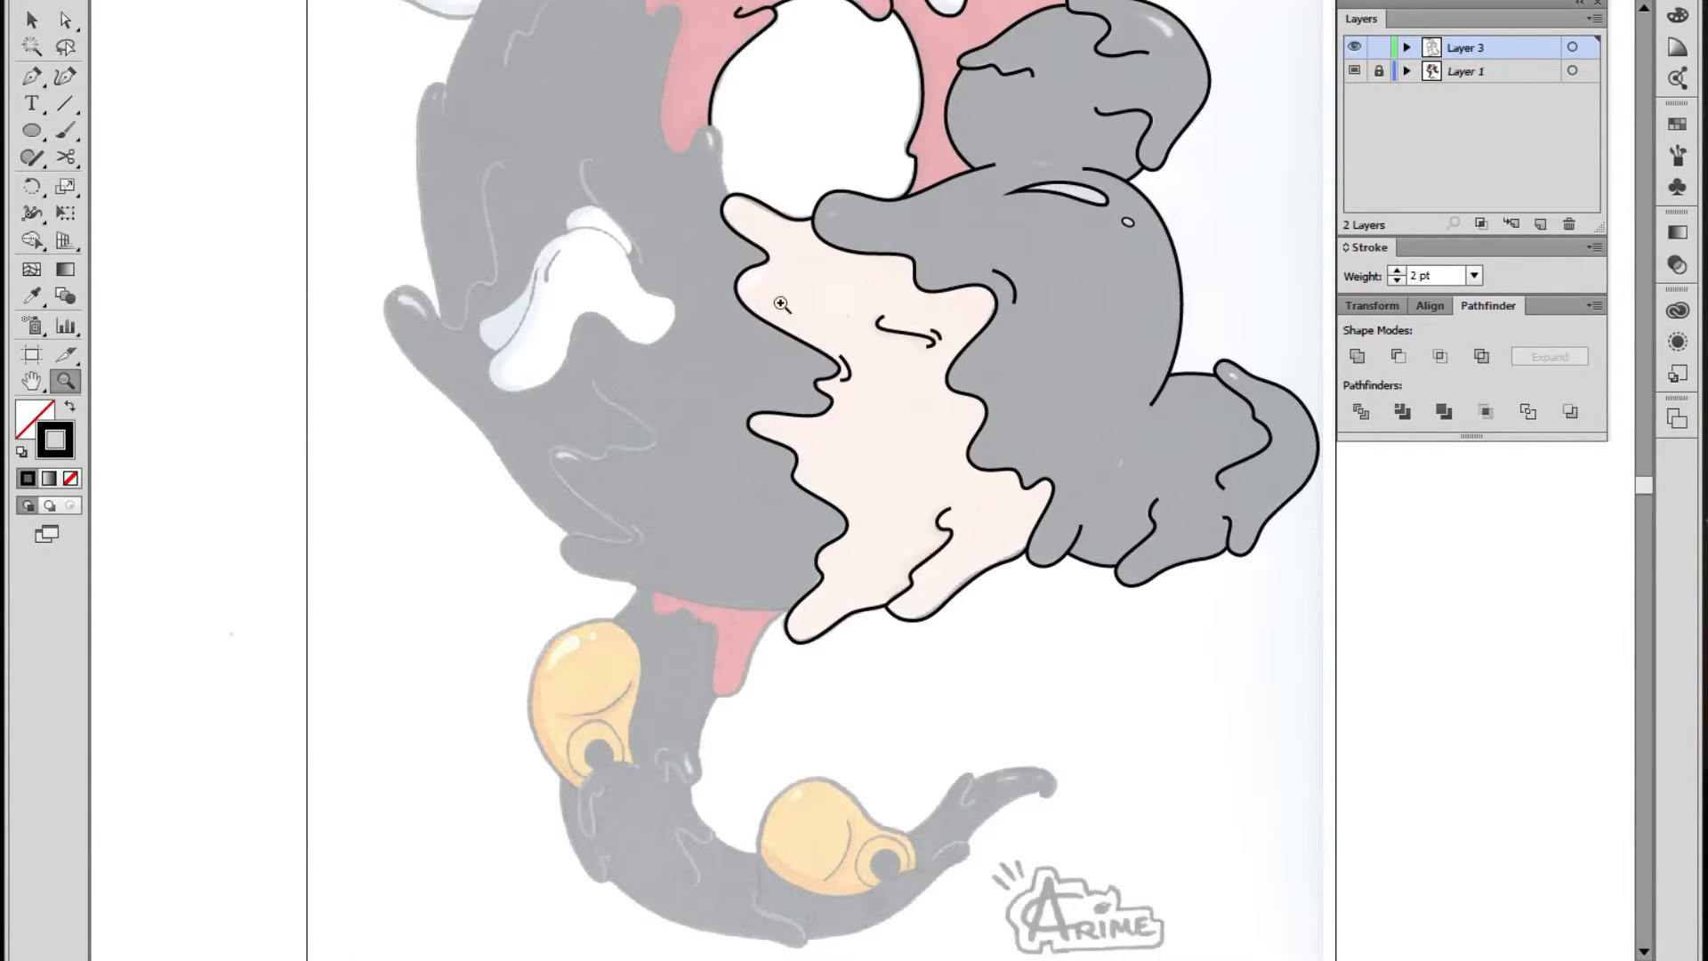
click(783, 307)
click(811, 354)
click(32, 76)
drag(852, 356, 726, 440)
click(803, 583)
drag(699, 501, 649, 358)
scroll(671, 507, up, 3)
drag(706, 289, 699, 384)
drag(702, 304, 678, 287)
click(601, 378)
drag(562, 392, 475, 325)
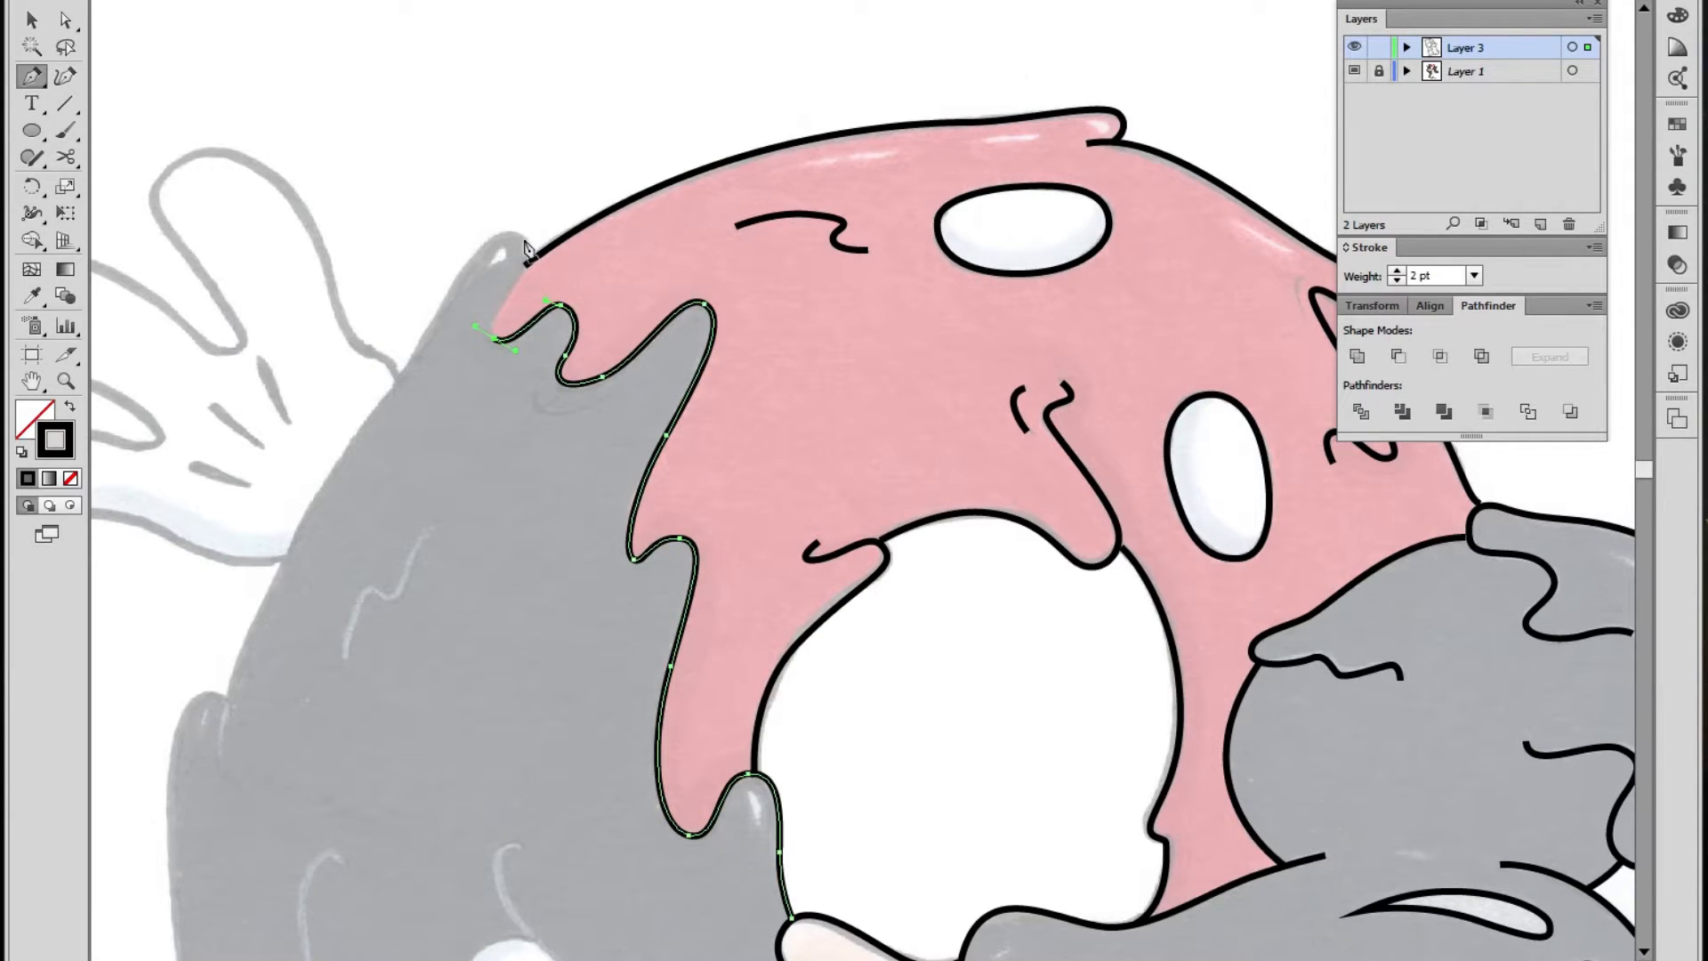
Continue the path around the dark body's upper tip and down its outer left edge past the wrist to the small lobe
drag(523, 236, 492, 223)
drag(431, 367, 583, 278)
ctrl+click(593, 221)
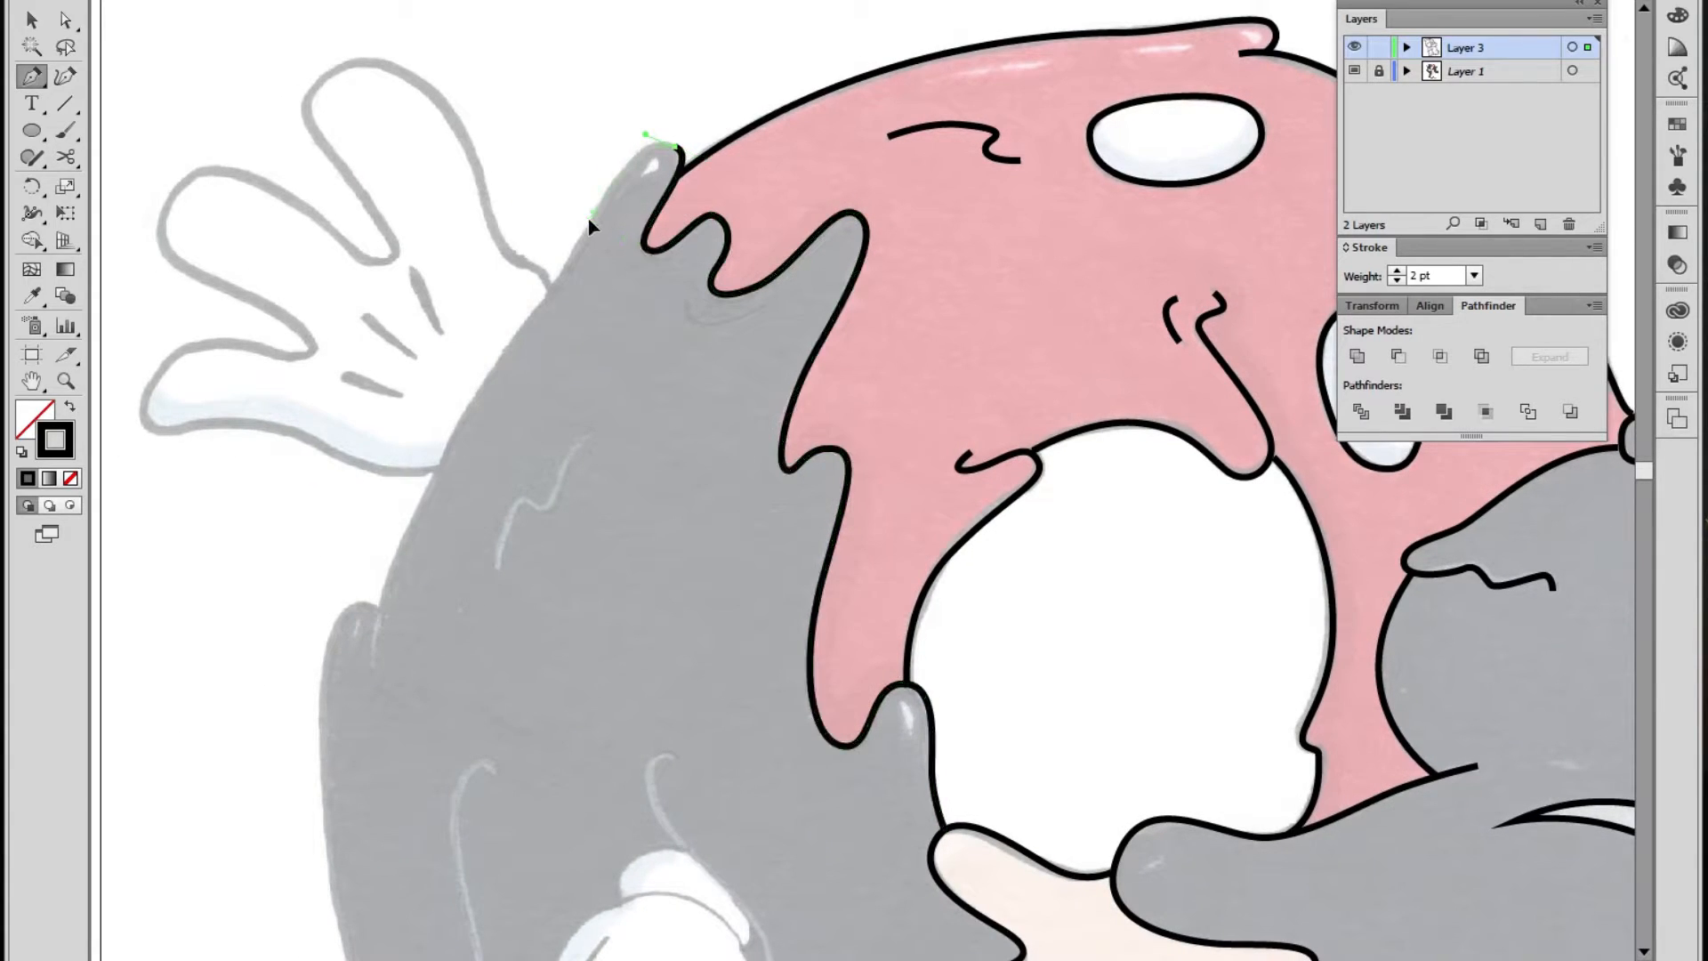
drag(566, 259, 567, 259)
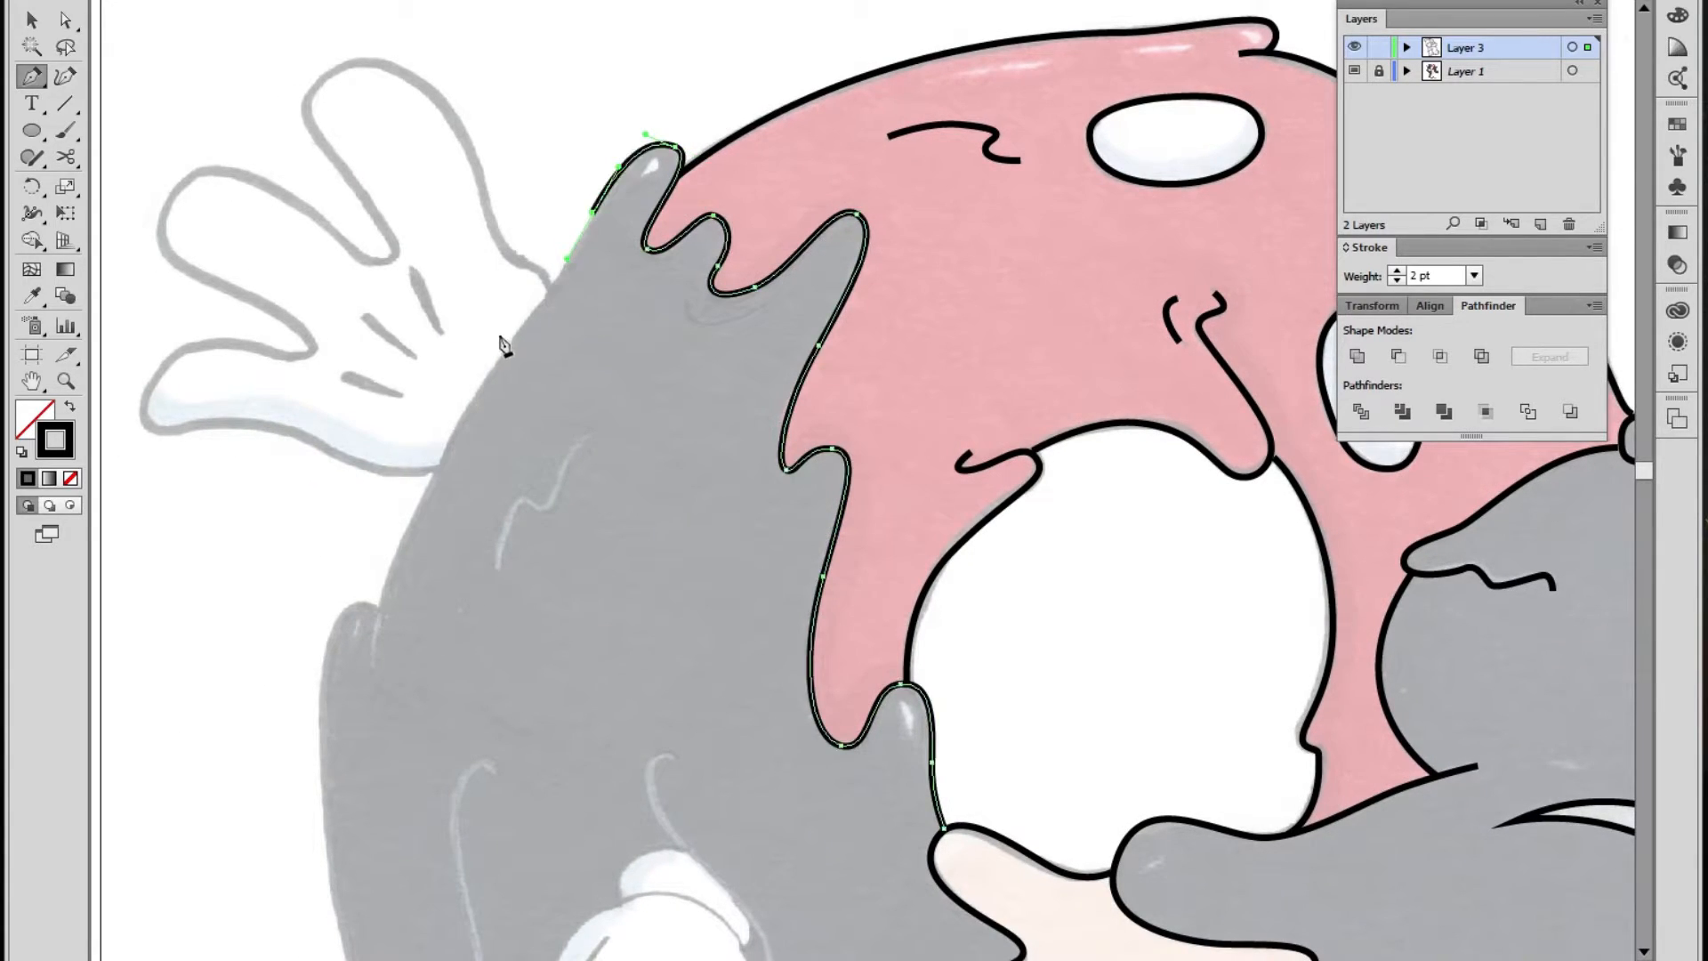
drag(530, 319, 484, 367)
key(ctrl+z)
drag(454, 468, 591, 222)
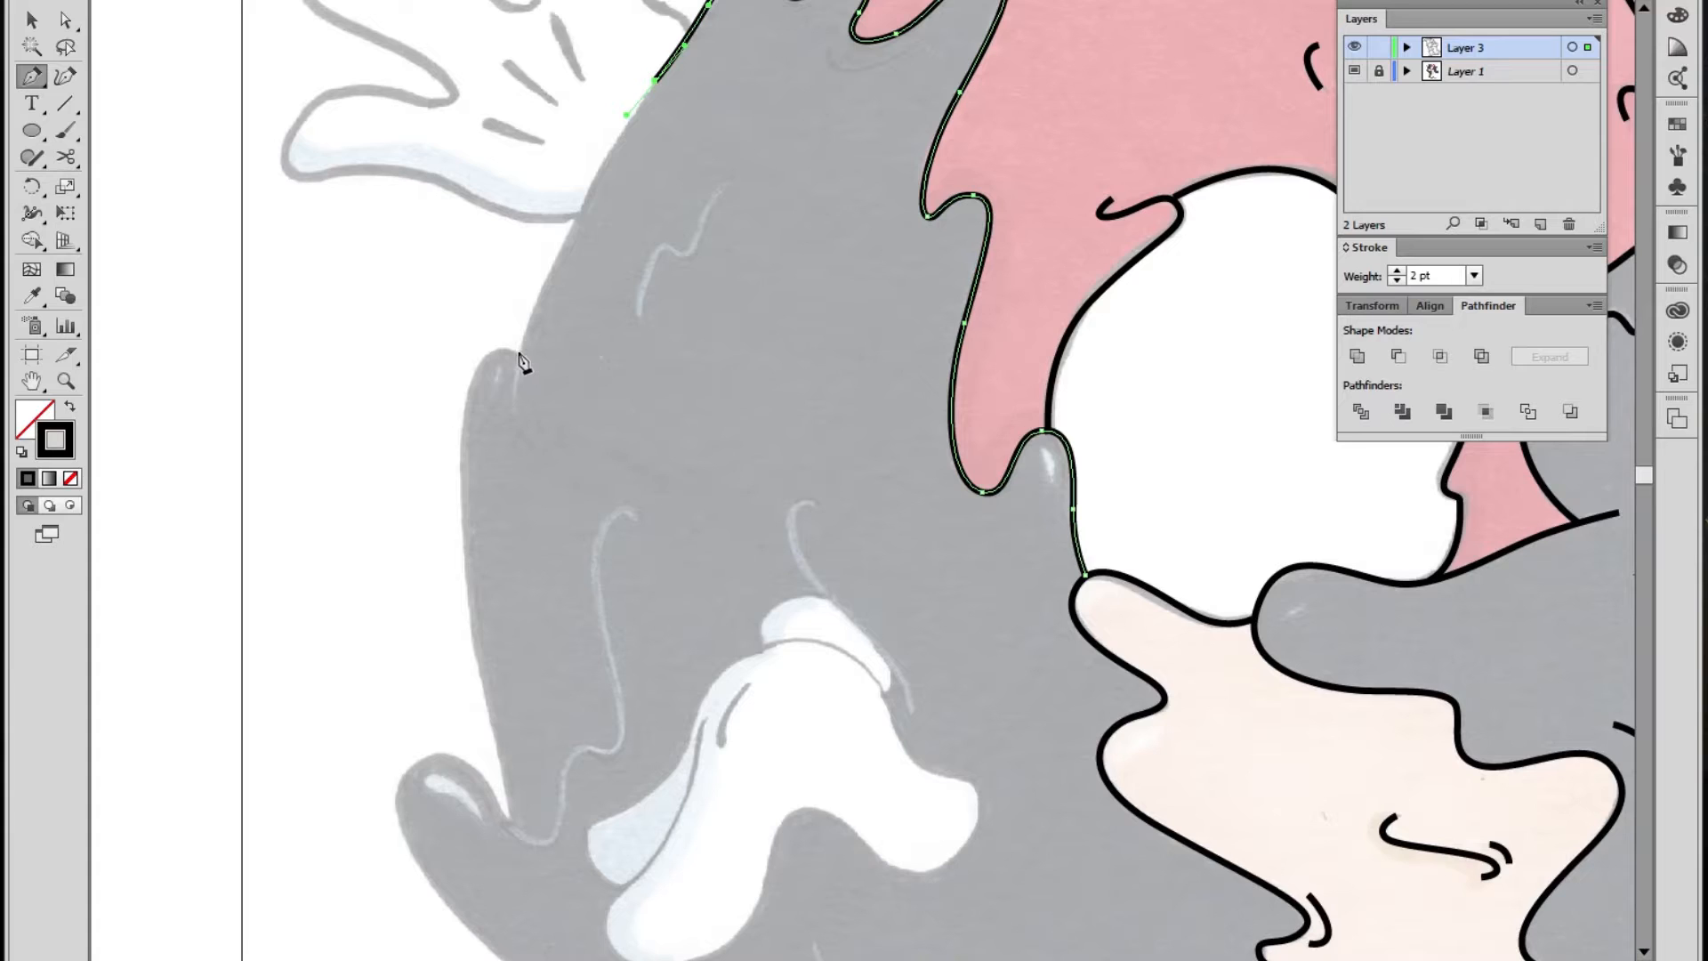
drag(518, 407, 524, 509)
ctrl+click(563, 495)
Trace the small lobe on the dark body's outer left edge down to the notch above the next lobe, and deselect it
drag(540, 388, 595, 314)
click(575, 281)
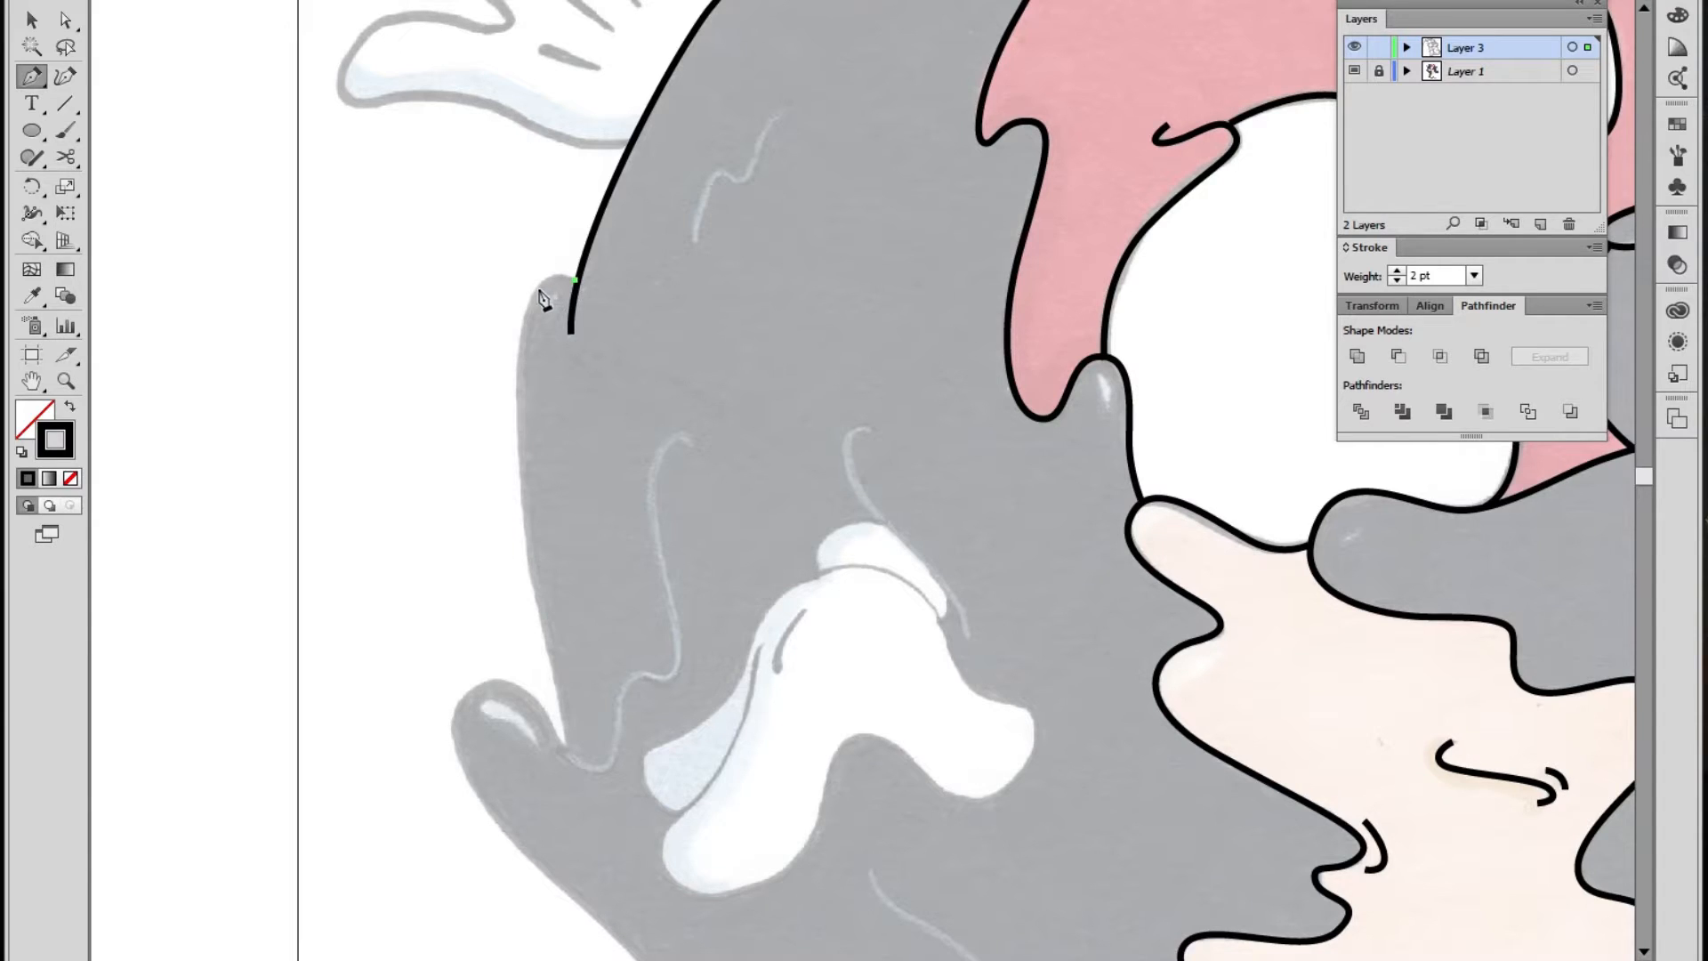
drag(520, 324, 514, 323)
drag(528, 428, 540, 271)
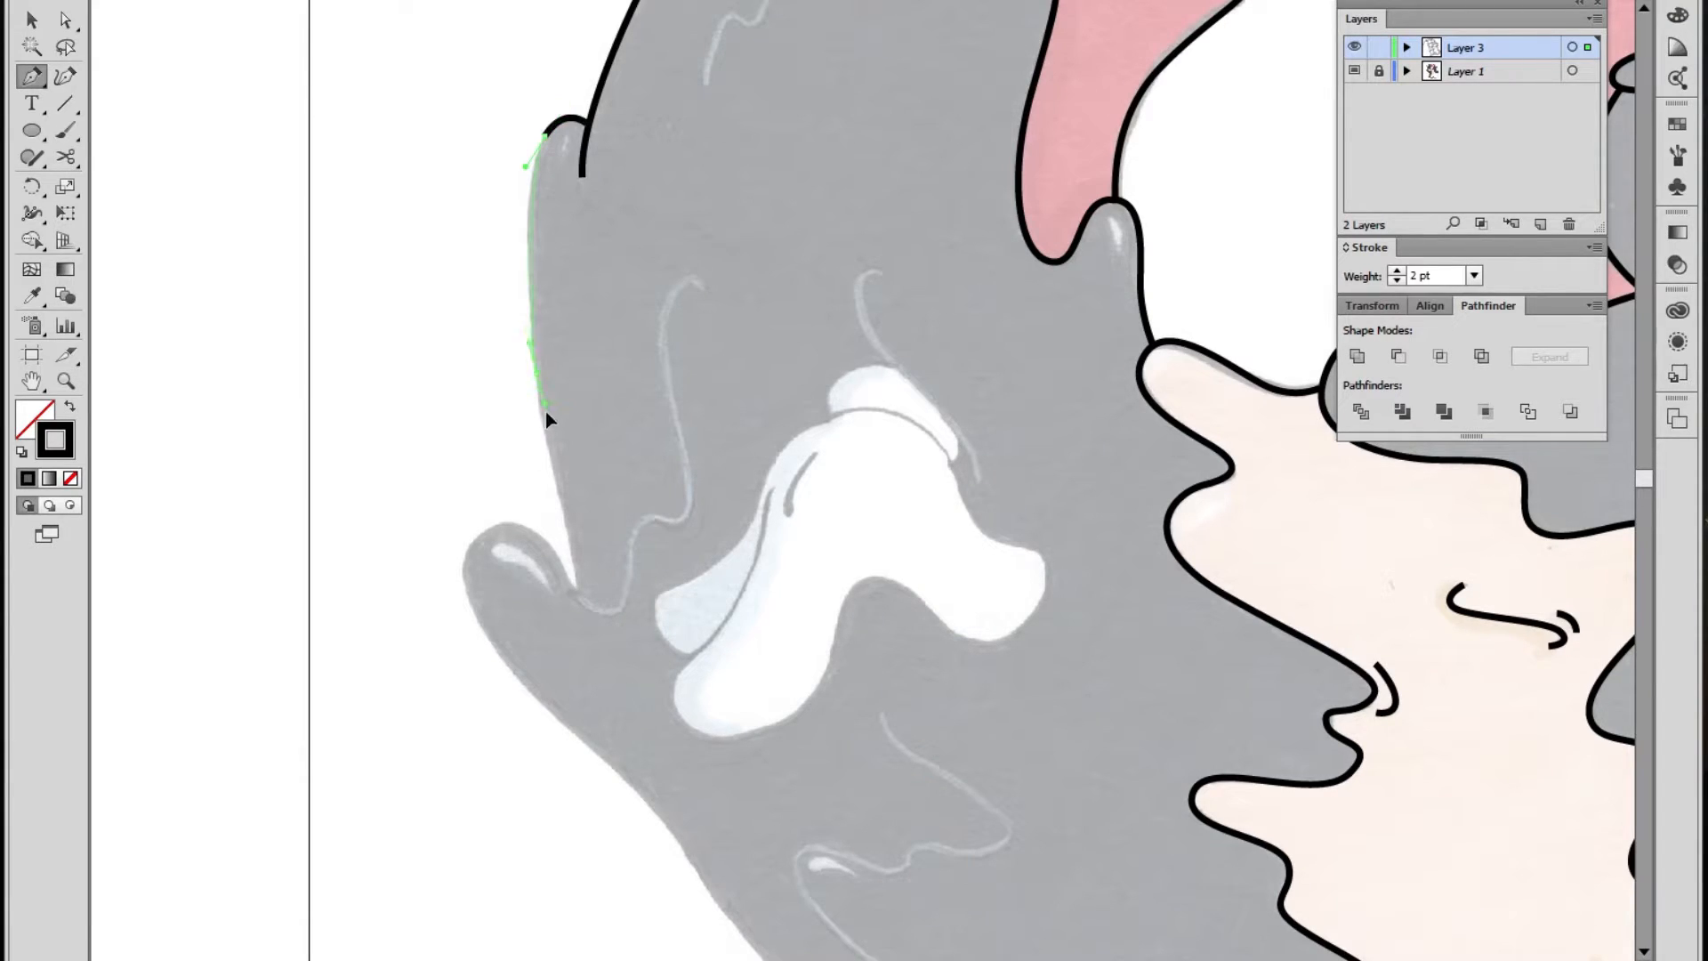
drag(549, 476, 550, 477)
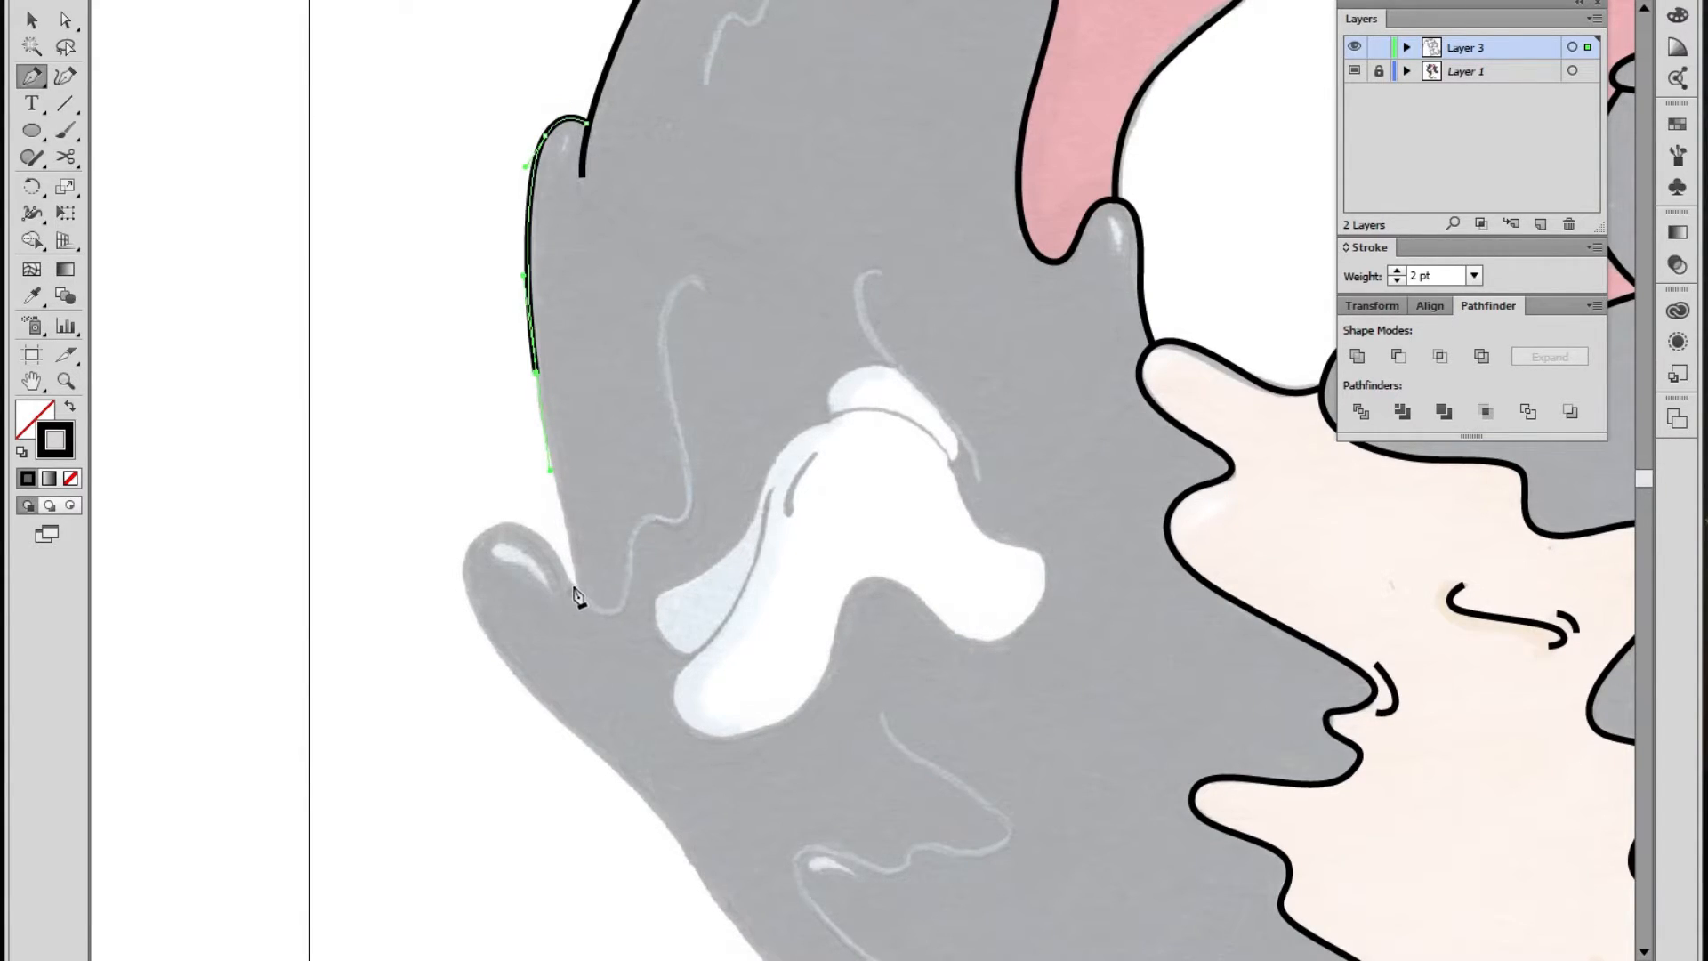
drag(577, 590, 578, 609)
ctrl+click(610, 624)
Trace the left dark body's bottom edge from the light drip over the red area to the rounded lower-left lobe
key(z)
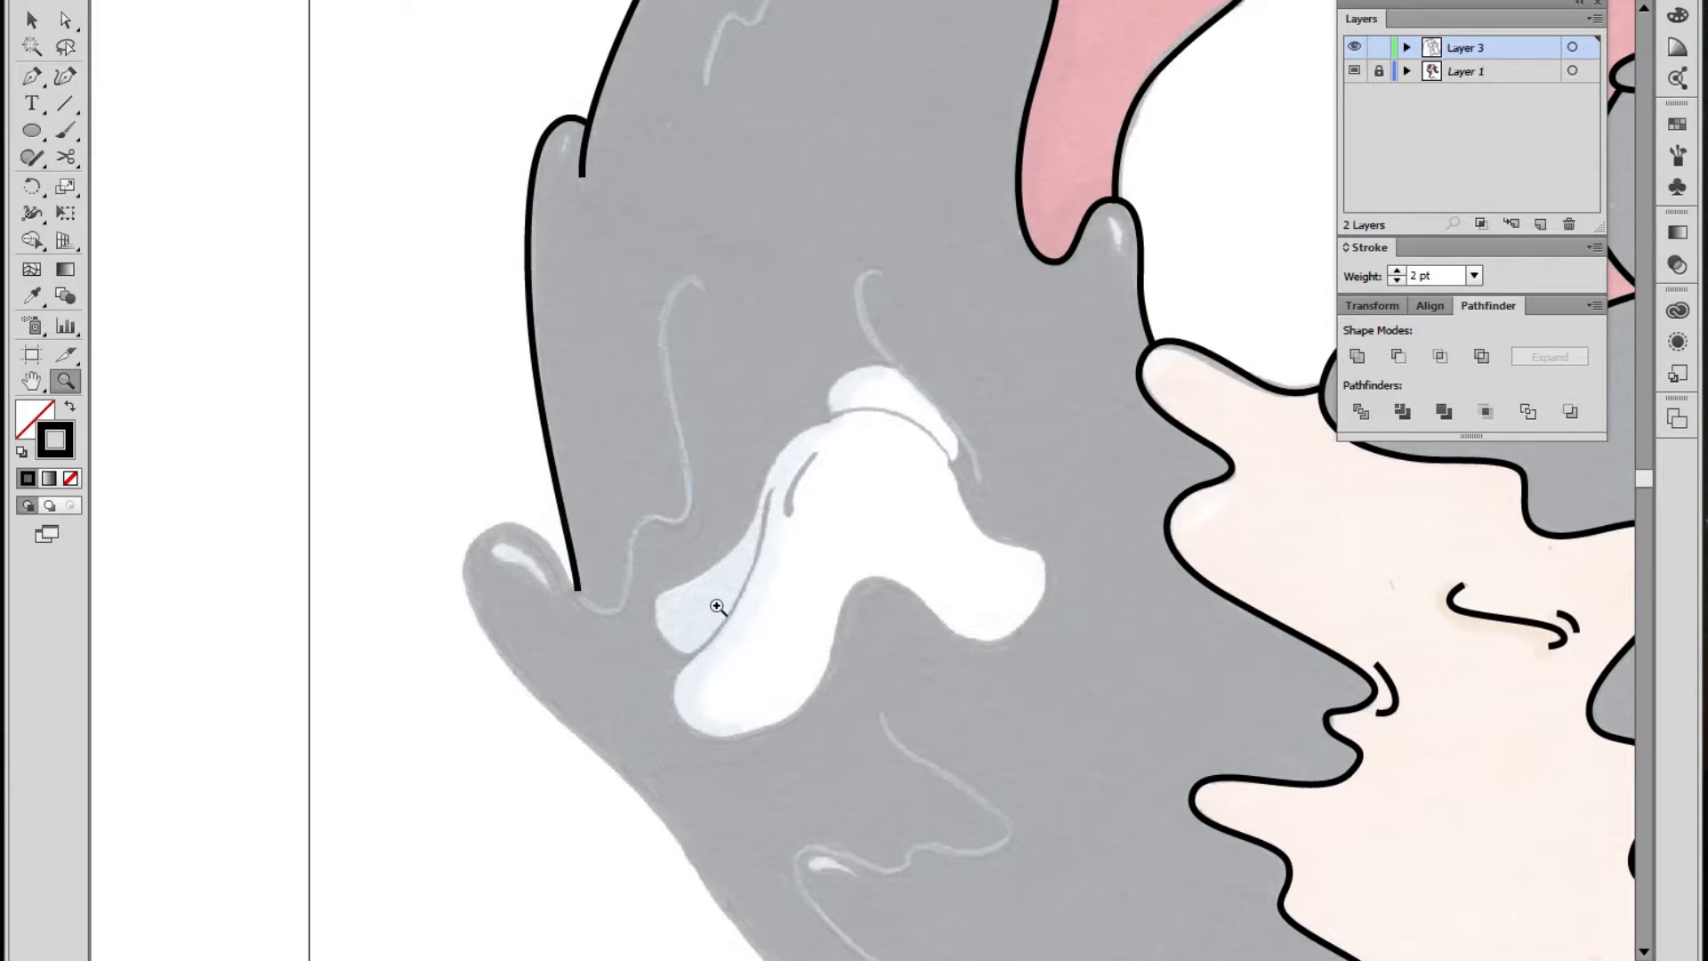
alt+click(794, 535)
alt+click(794, 534)
alt+click(800, 525)
drag(1006, 521, 818, 560)
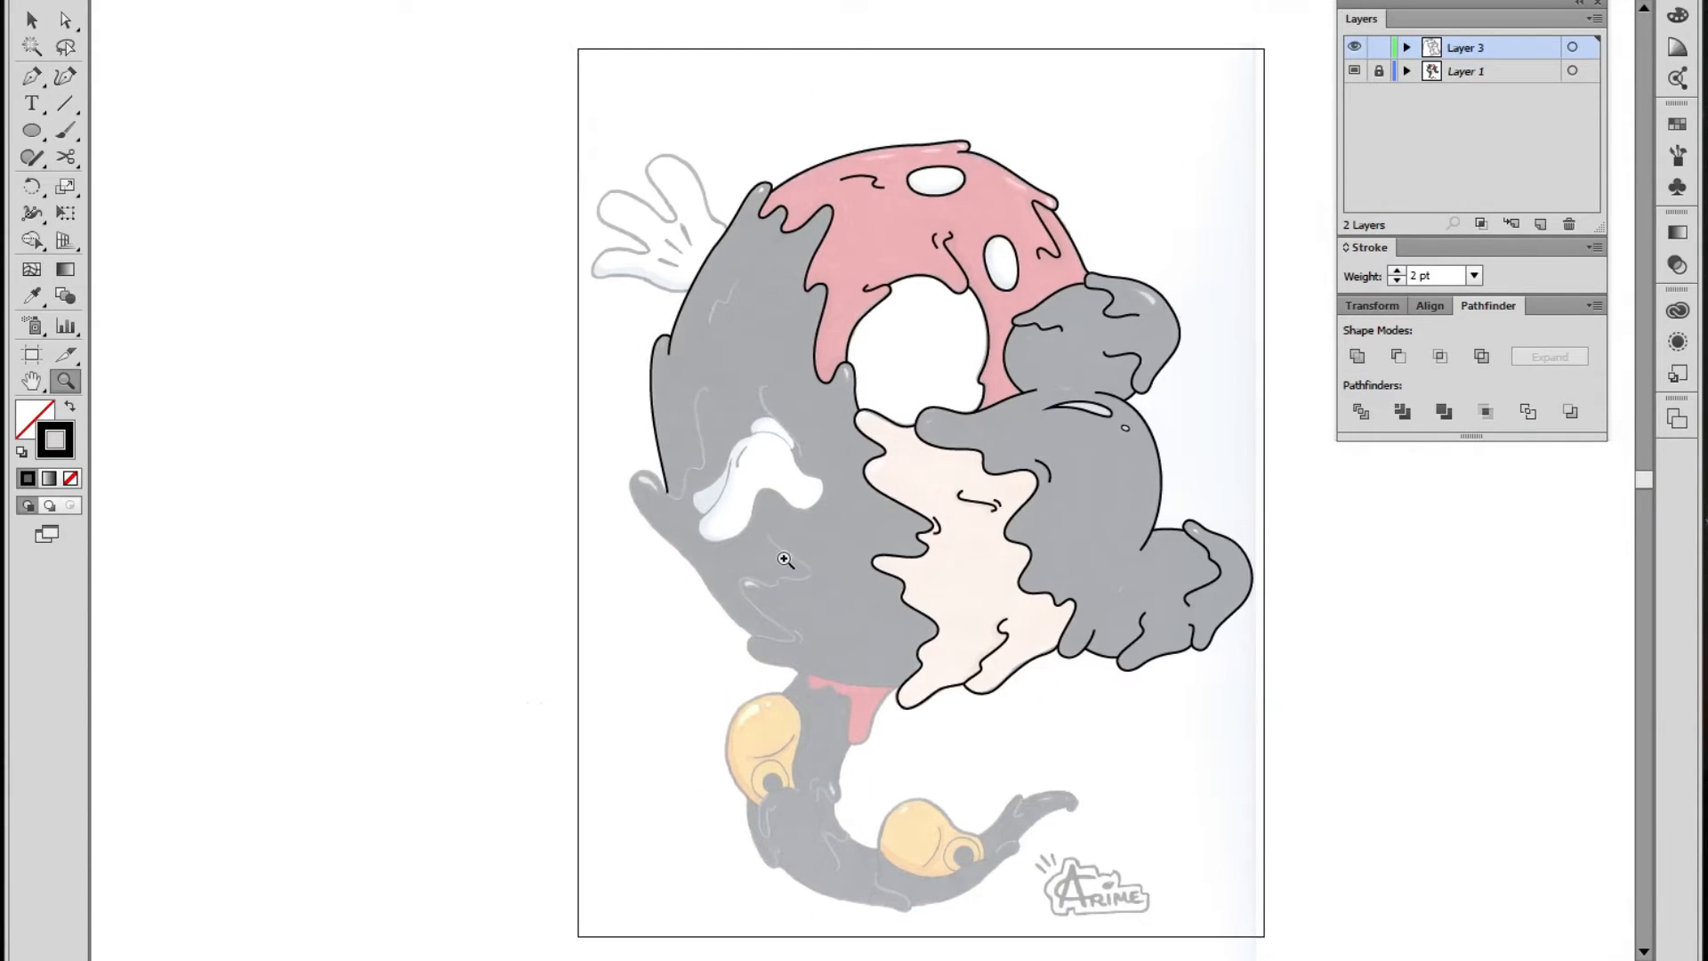
click(783, 559)
click(845, 498)
click(812, 469)
click(33, 21)
click(33, 77)
drag(1199, 695, 735, 341)
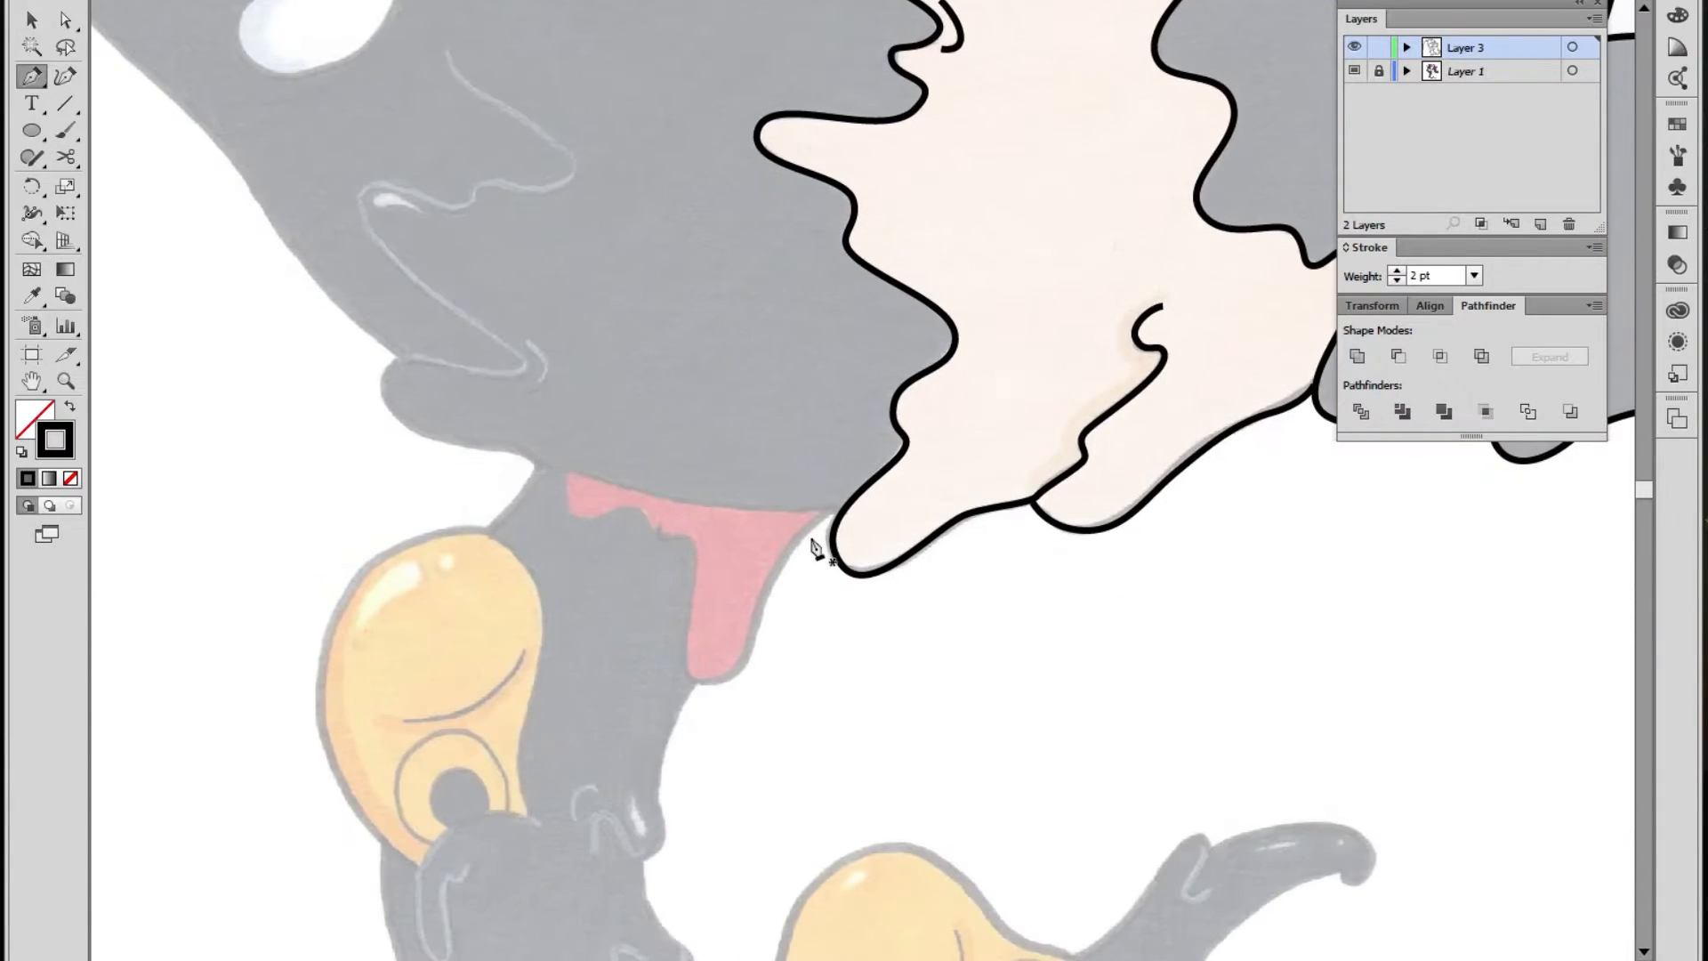
click(845, 505)
drag(703, 503, 614, 491)
click(534, 465)
drag(502, 457, 471, 454)
click(446, 444)
drag(387, 367, 411, 332)
Continue the path from the lower-left lobe along the dark body's inner fold line to its end below the white glove
drag(522, 363, 577, 498)
drag(453, 377, 473, 333)
mouse_move(553, 384)
mouse_down()
mouse_move(621, 368)
mouse_move(662, 304)
mouse_up()
drag(573, 269, 550, 249)
click(540, 213)
Refine the path around the rounded lower-left lobe by adjusting its upper curve and the anchor at the fold notch
key(a)
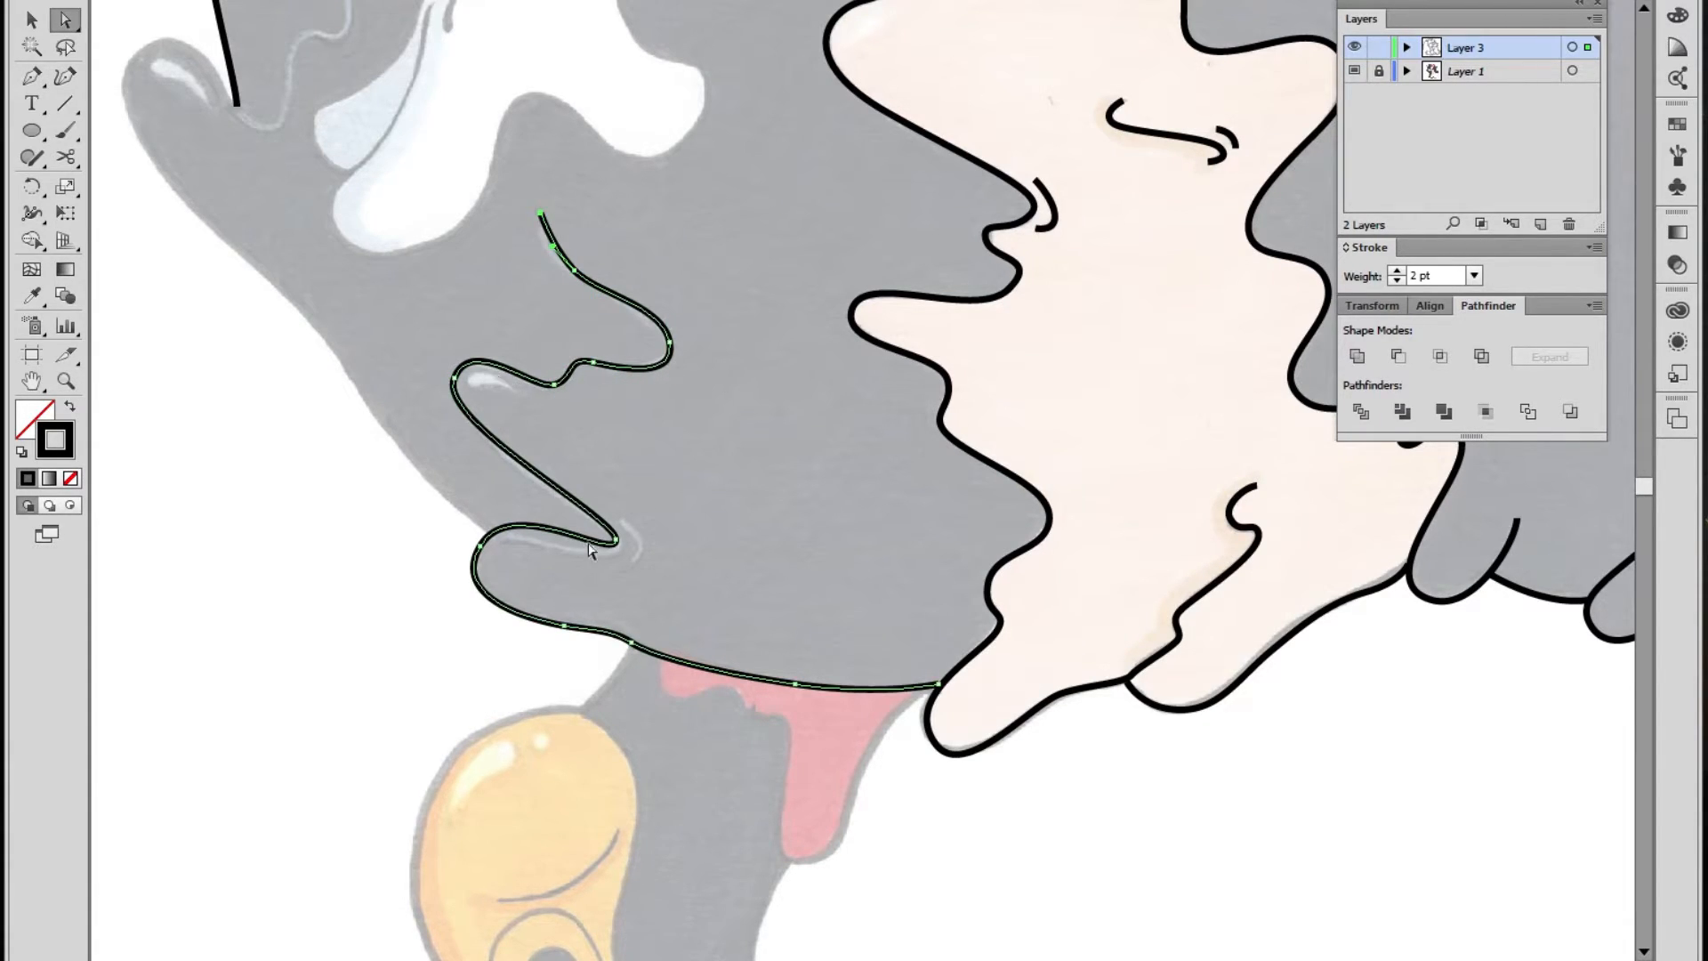
drag(481, 548, 504, 517)
drag(616, 541, 618, 545)
drag(477, 548, 480, 546)
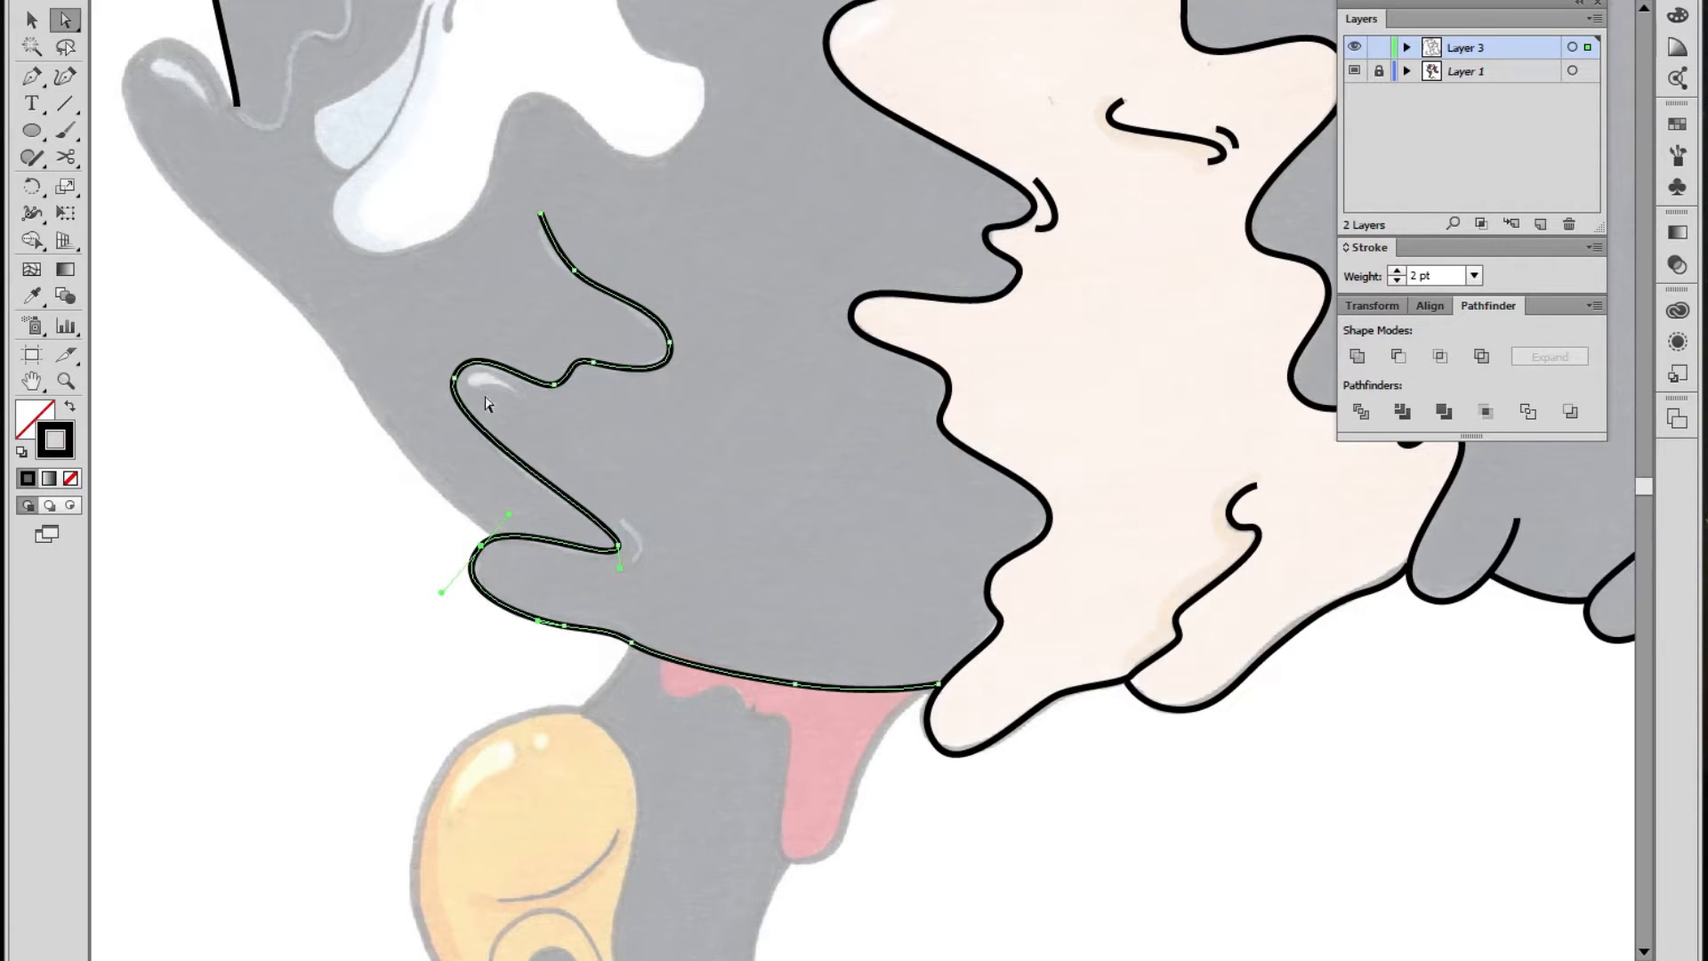
Reshape the fold line's curve at the bend above the lobe and adjust its upper end below the white glove
click(454, 381)
drag(438, 421, 438, 434)
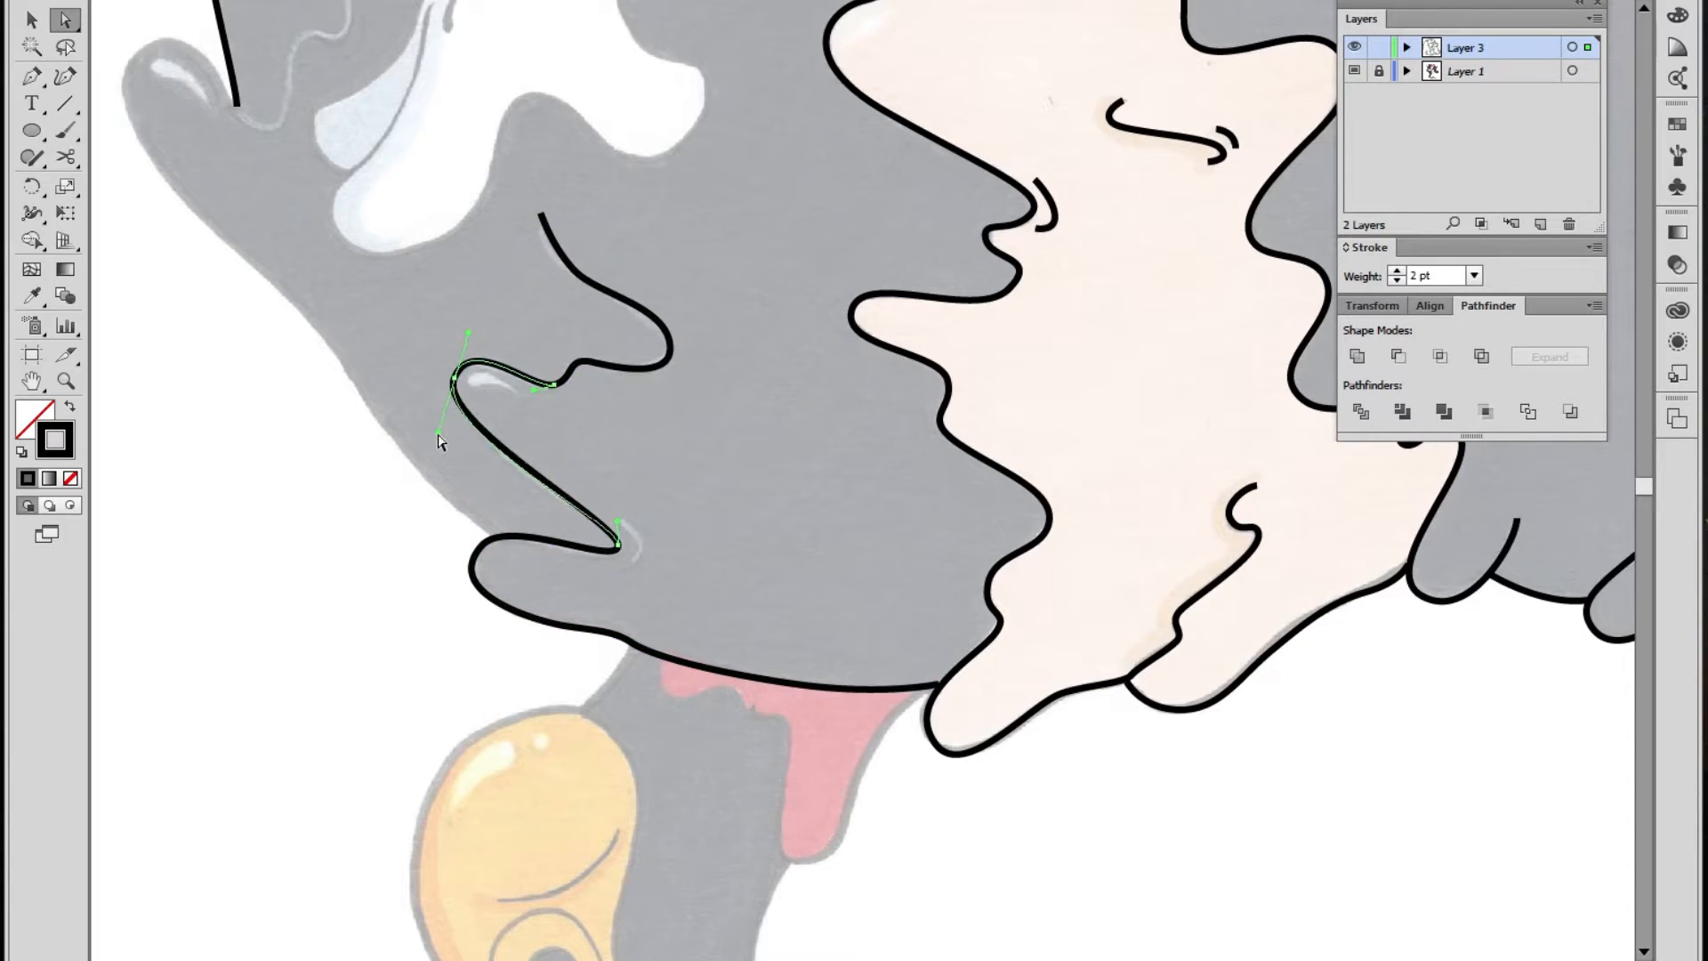
click(576, 278)
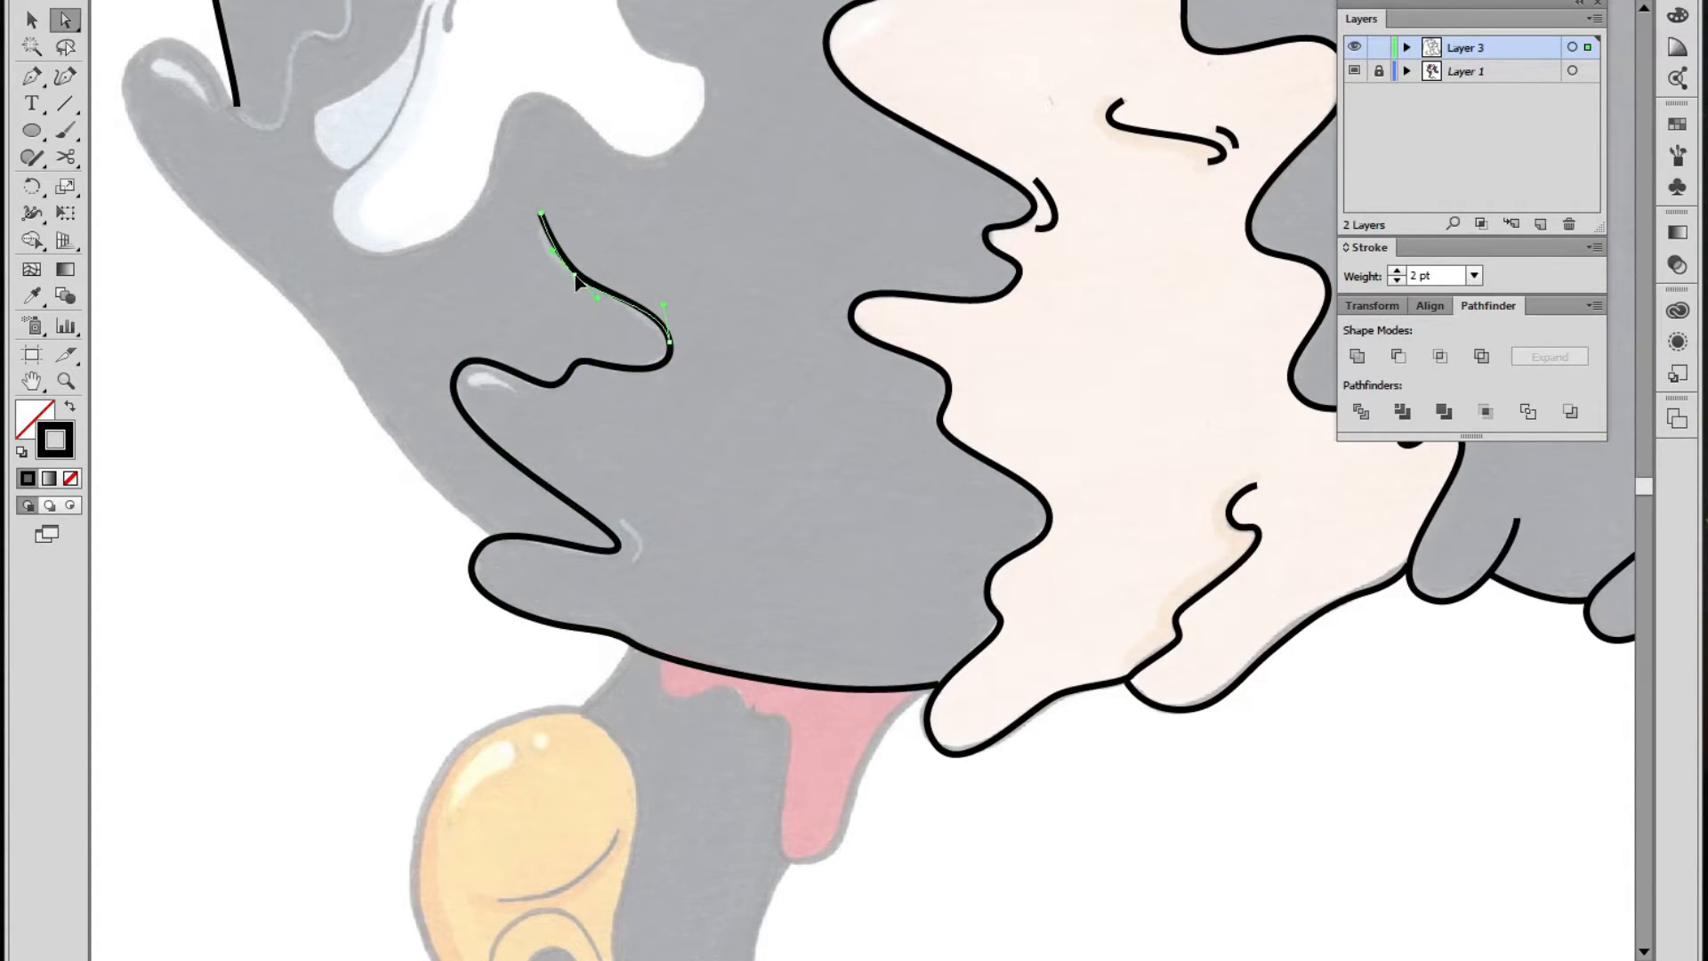
click(541, 218)
drag(541, 223, 580, 280)
Draw a short curved crease beside the fold notch above the lower-left lobe with the Pen tool and deselect it
click(32, 76)
ctrl+click(378, 334)
click(620, 520)
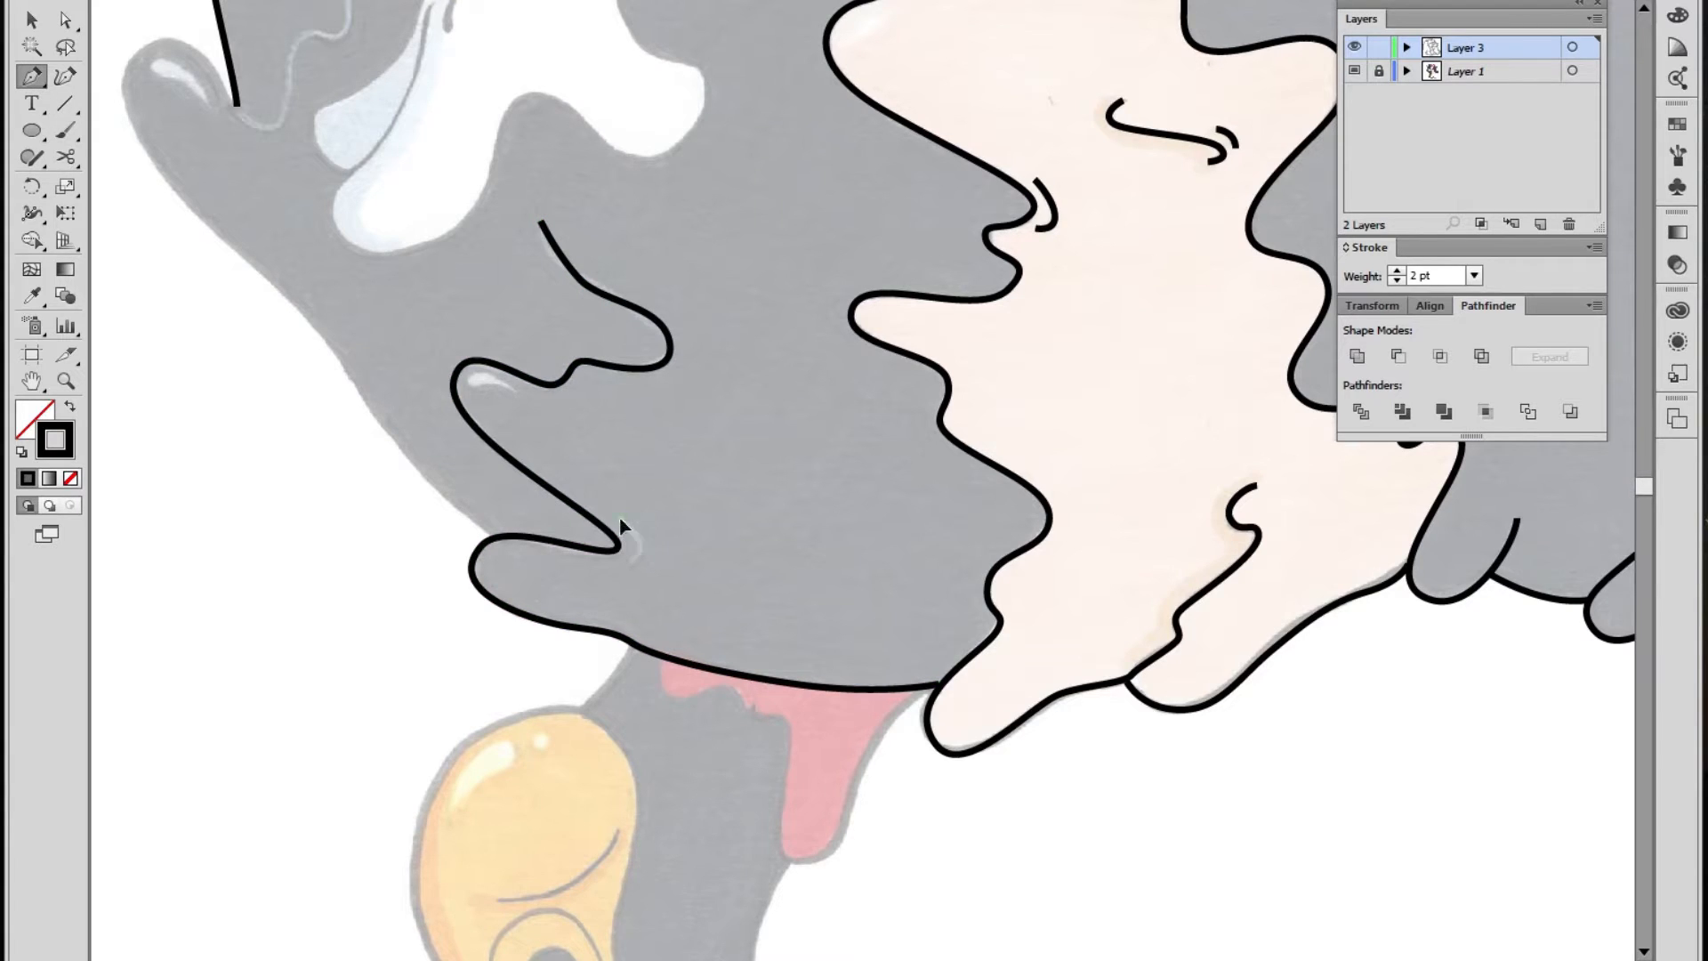
drag(603, 569, 596, 583)
ctrl+click(633, 580)
Trace the inner fold line left of the white glove from its hooked upper end down and over the outer lobe's tip
mouse_move(542, 451)
mouse_down()
mouse_move(614, 524)
mouse_move(654, 611)
mouse_up()
drag(709, 454, 768, 541)
drag(422, 342, 444, 460)
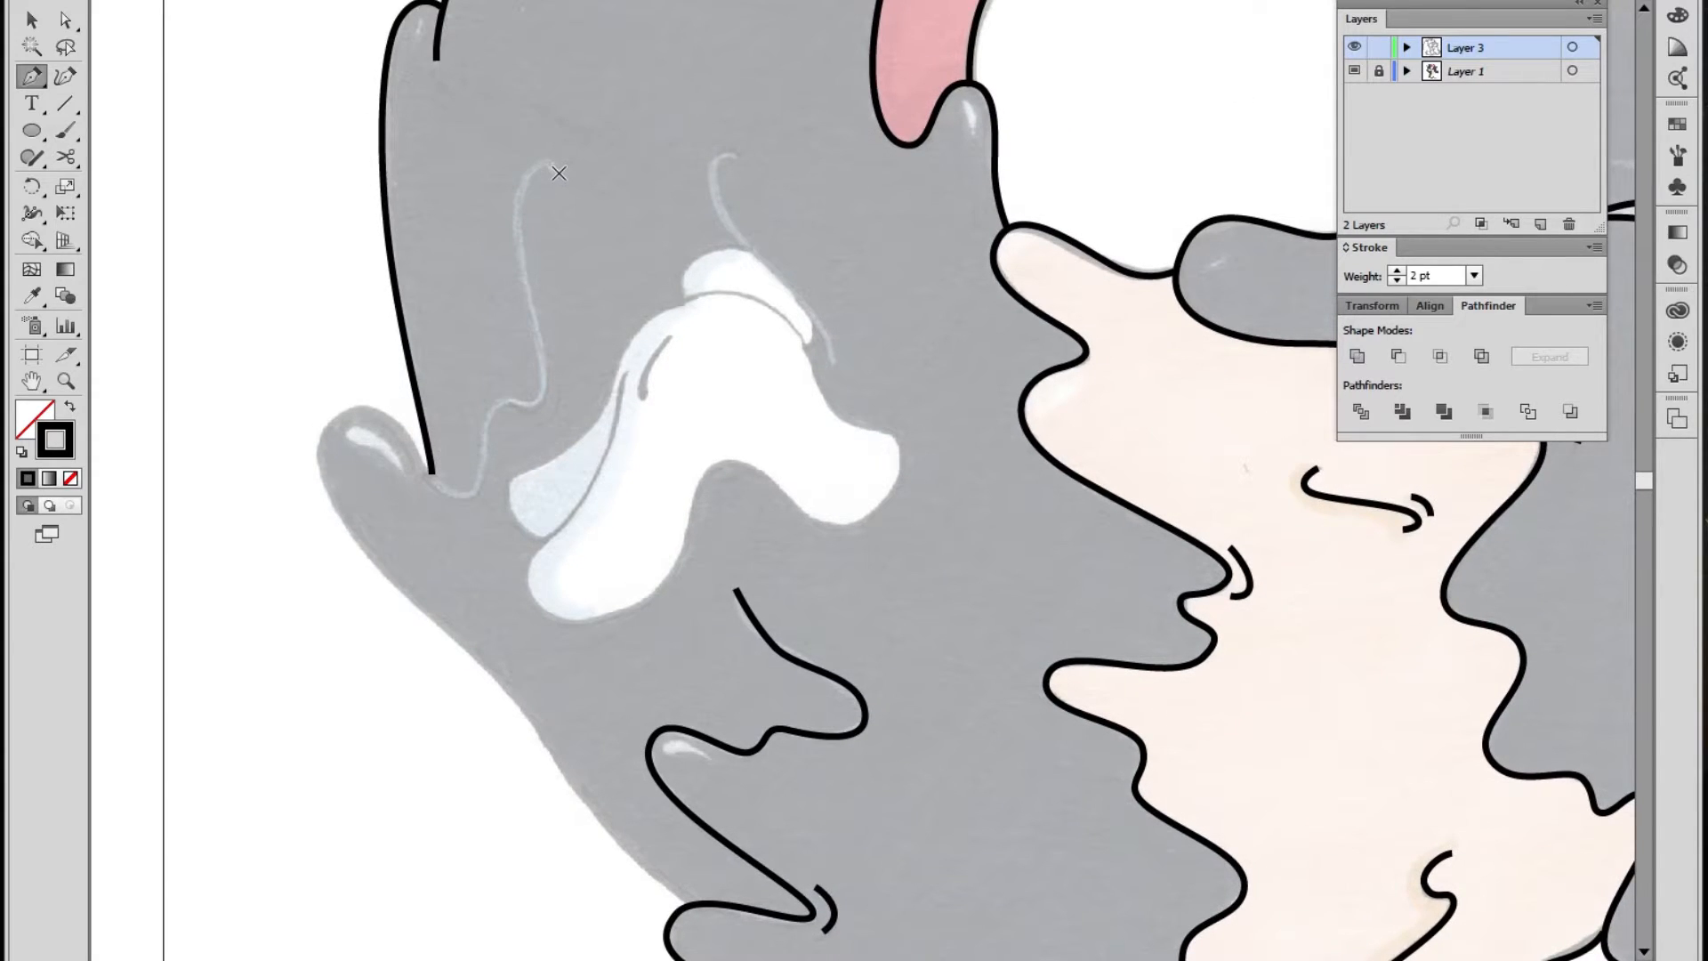
click(558, 173)
drag(524, 180, 508, 199)
drag(526, 287, 529, 319)
drag(537, 403, 513, 408)
click(479, 431)
drag(464, 494, 295, 465)
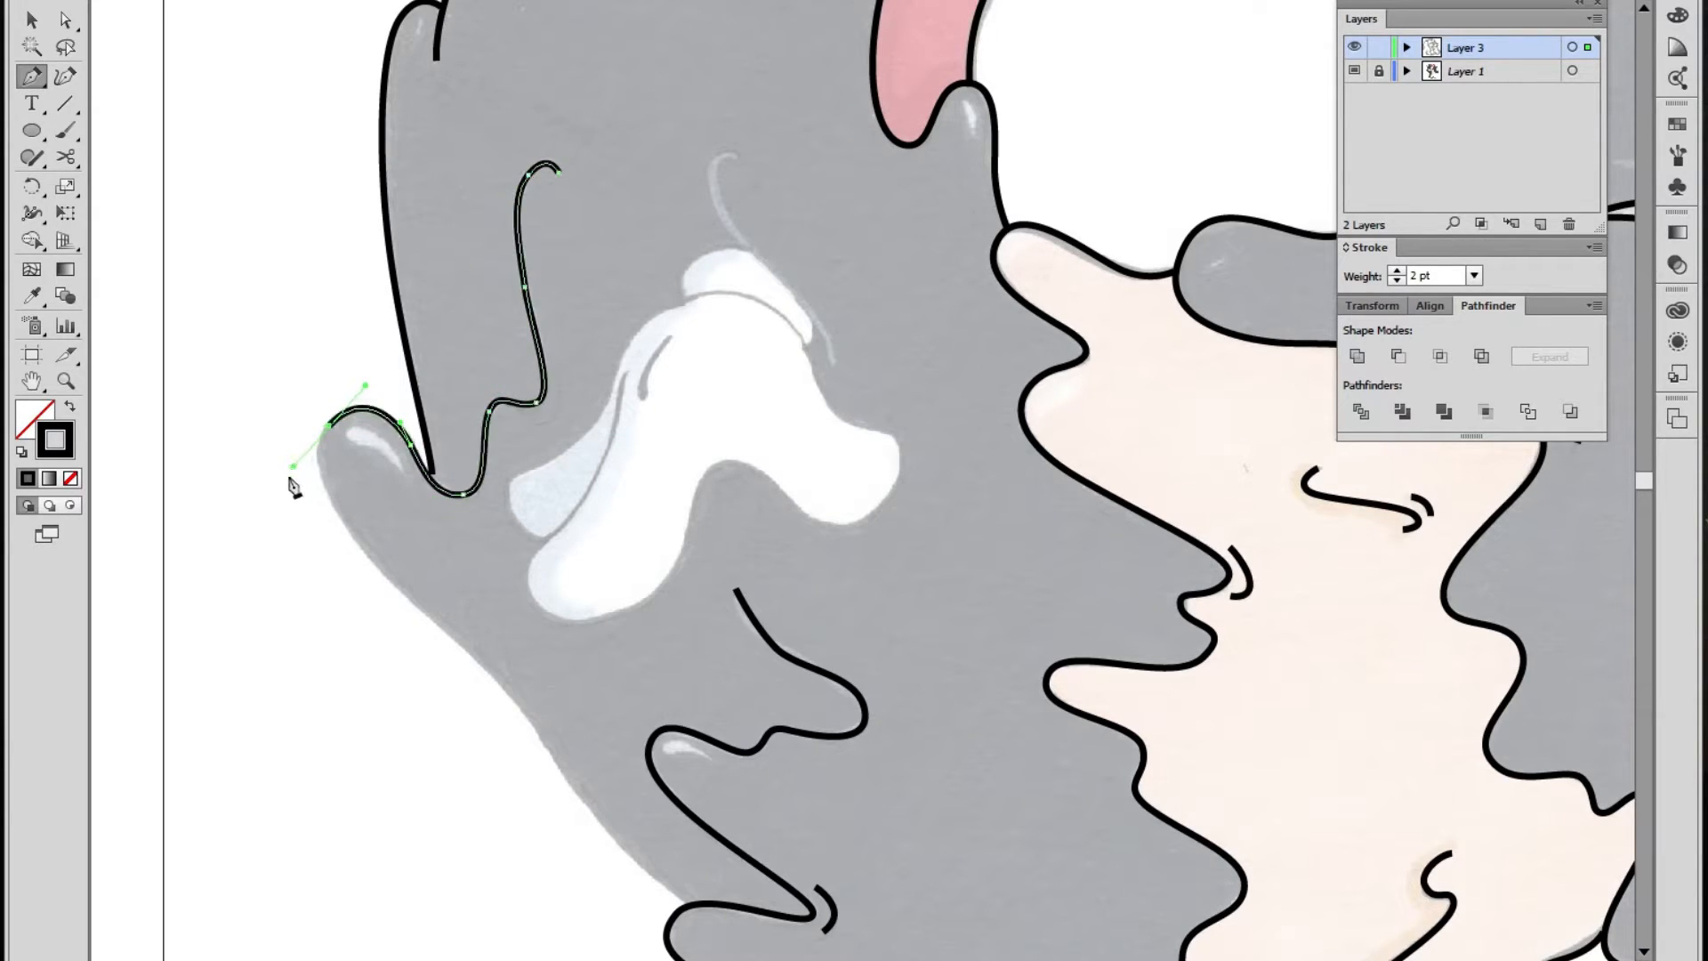
Continue the path down the dark body's outer left edge to the rounded lower-left lobe and deselect it
drag(389, 585, 392, 596)
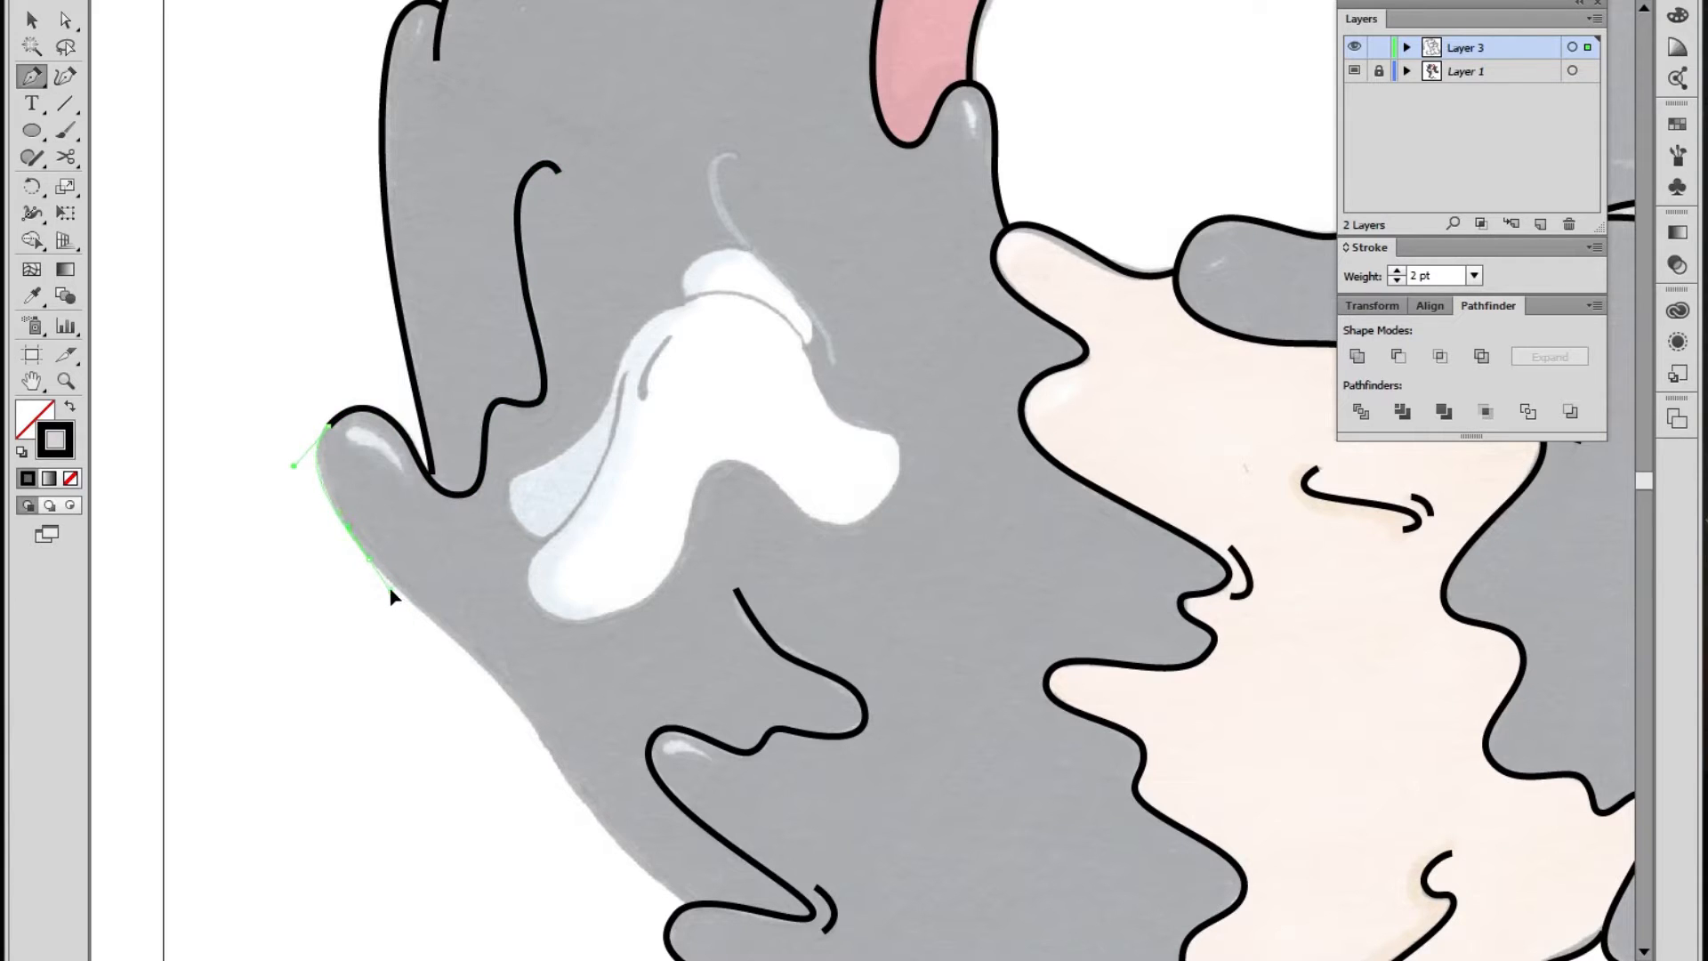
scroll(393, 449, down, 5)
scroll(394, 449, right, 3)
drag(393, 458, 414, 502)
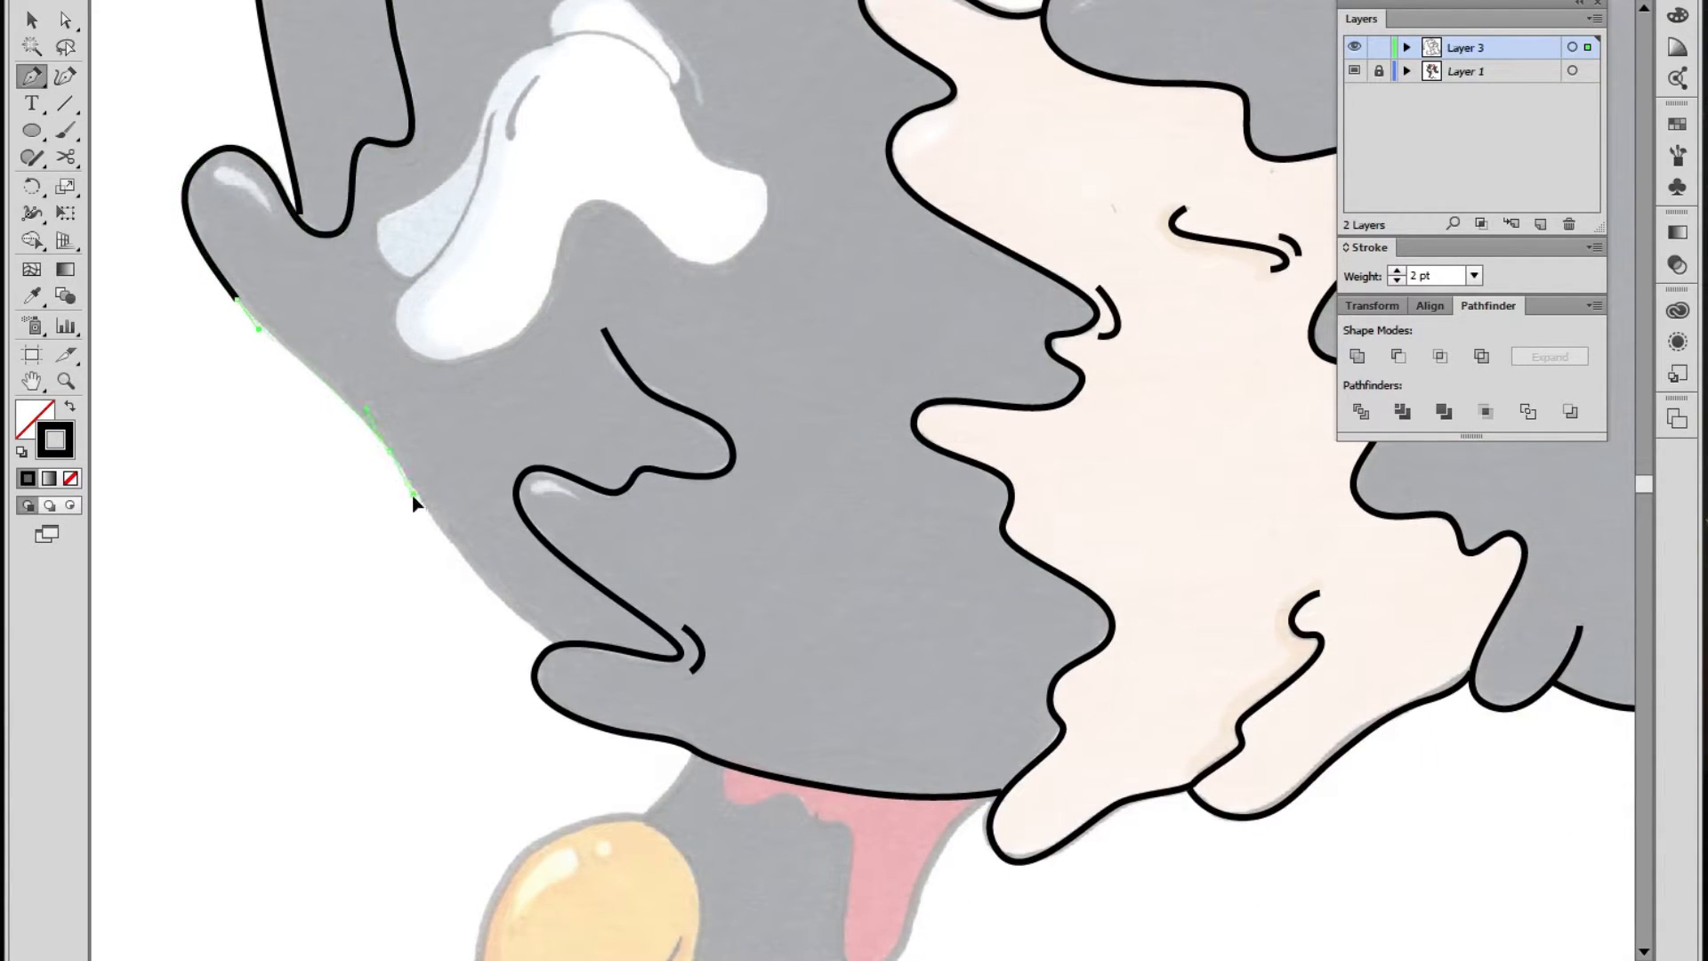
drag(555, 642, 619, 685)
scroll(560, 480, up, 4)
scroll(560, 480, left, 2)
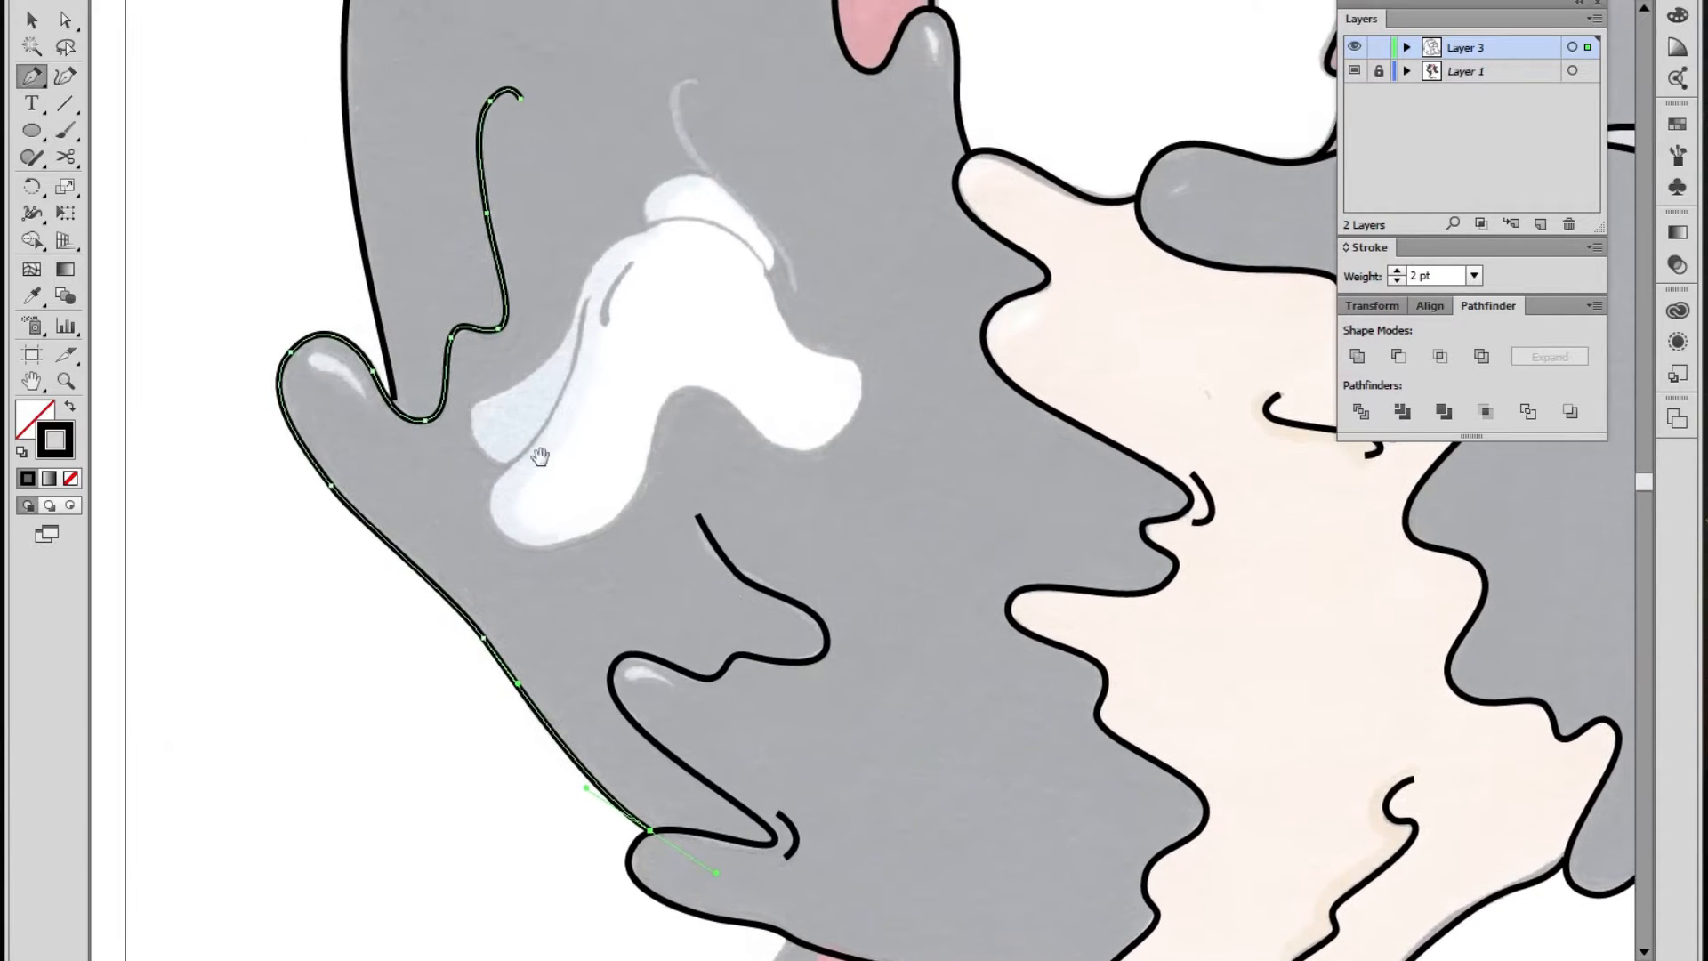
ctrl+alt+click(633, 367)
ctrl+alt+click(633, 366)
key(v)
click(696, 424)
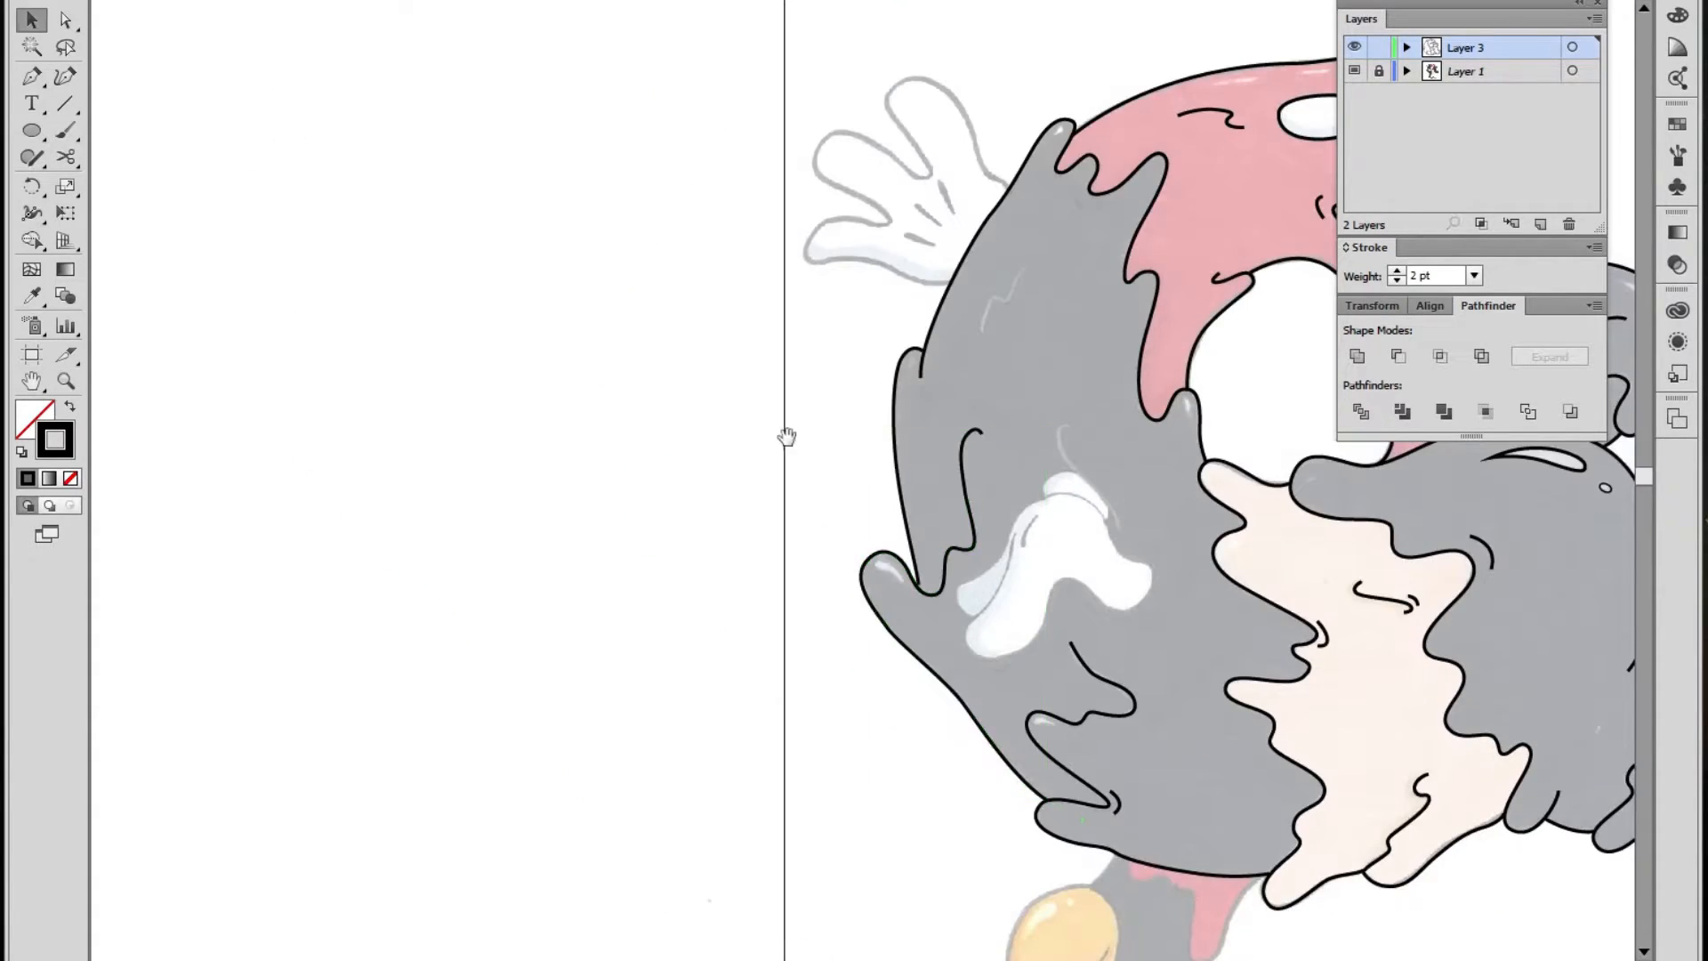
Trace the curved fold line above the central white glove up to its hooked end and deselect it
drag(877, 426, 448, 269)
key(z)
alt+click(803, 470)
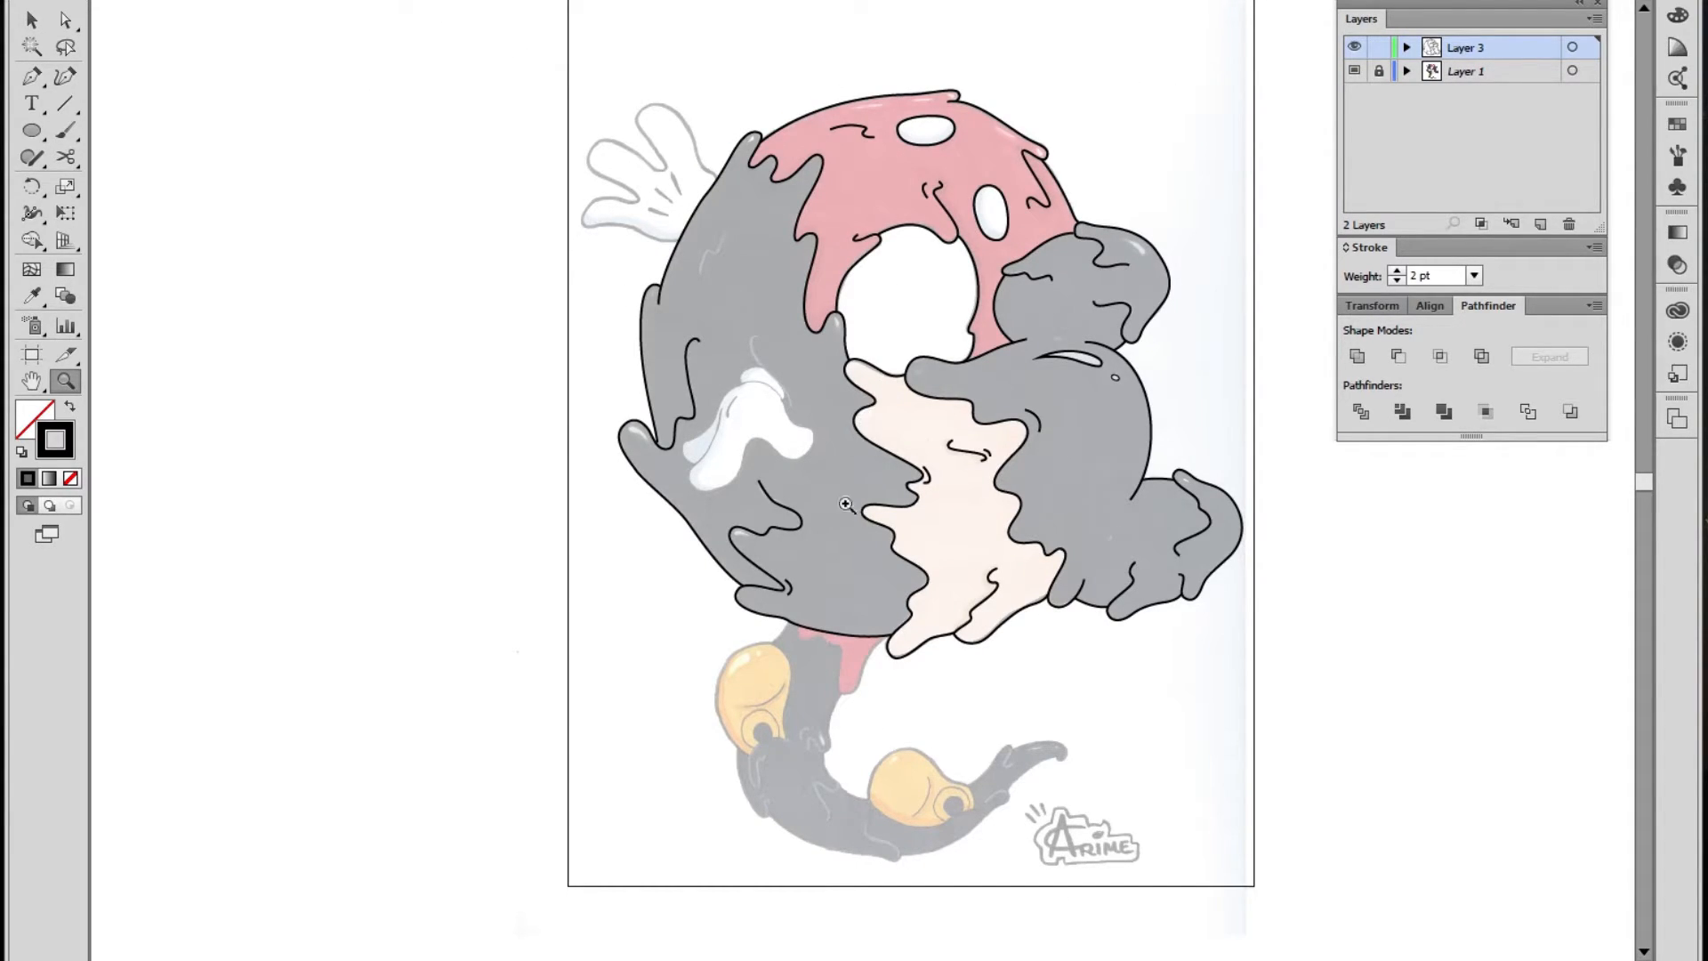
drag(810, 442, 870, 457)
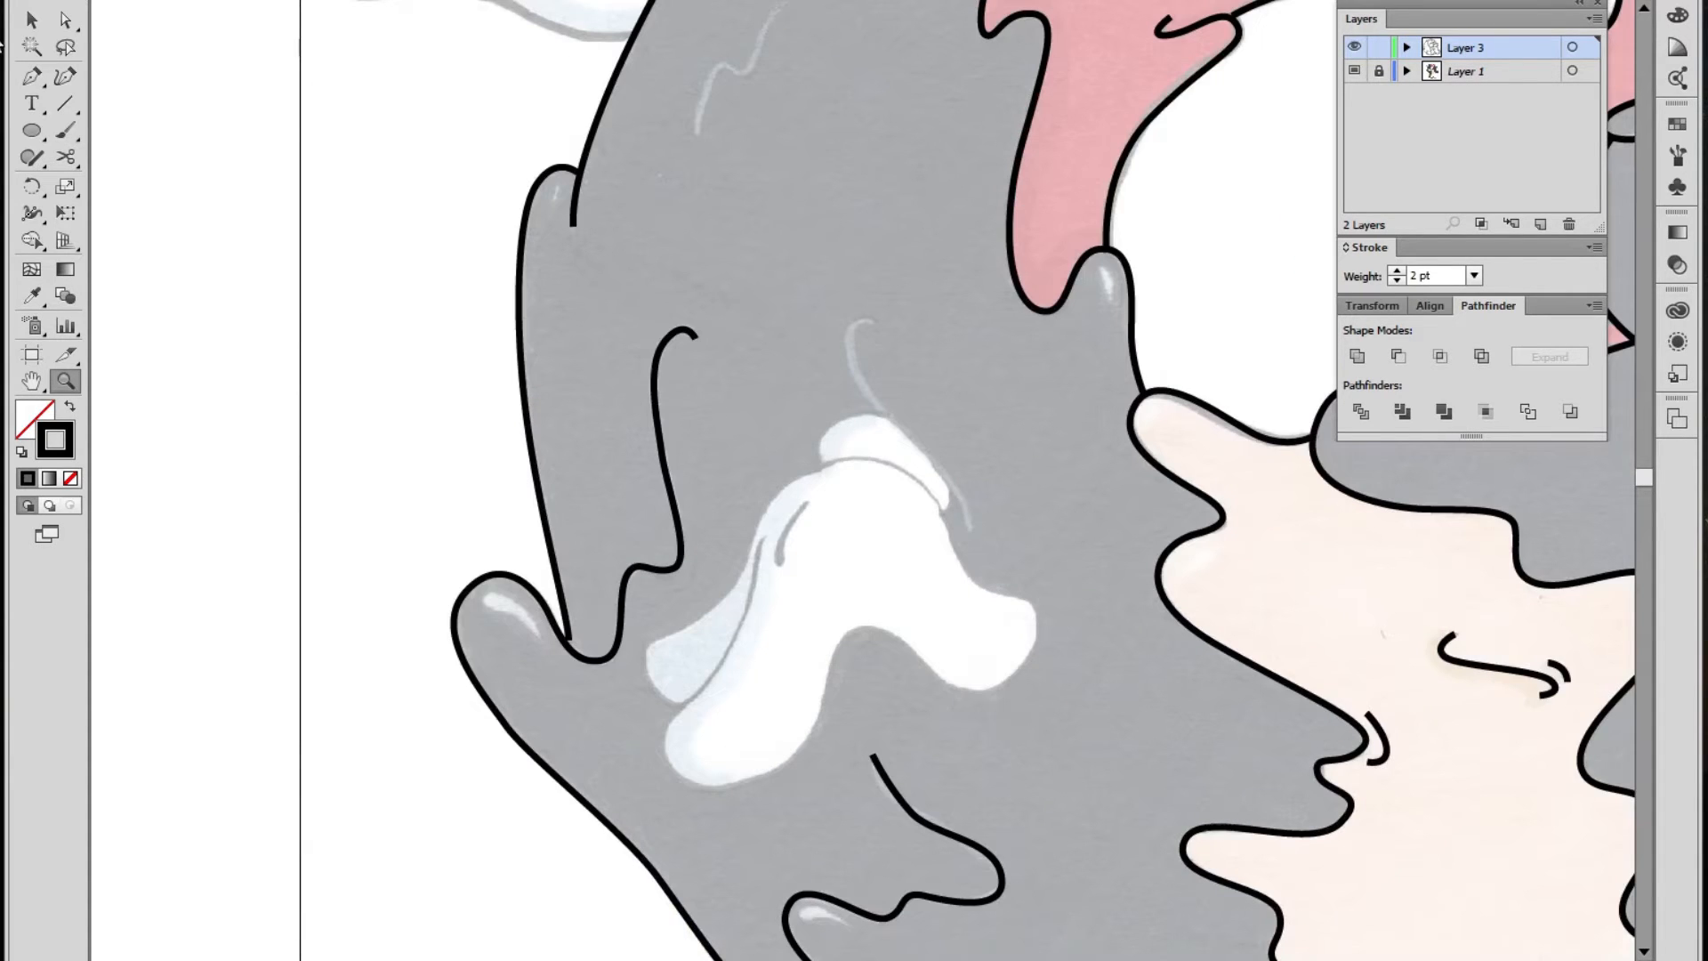
click(37, 77)
click(967, 525)
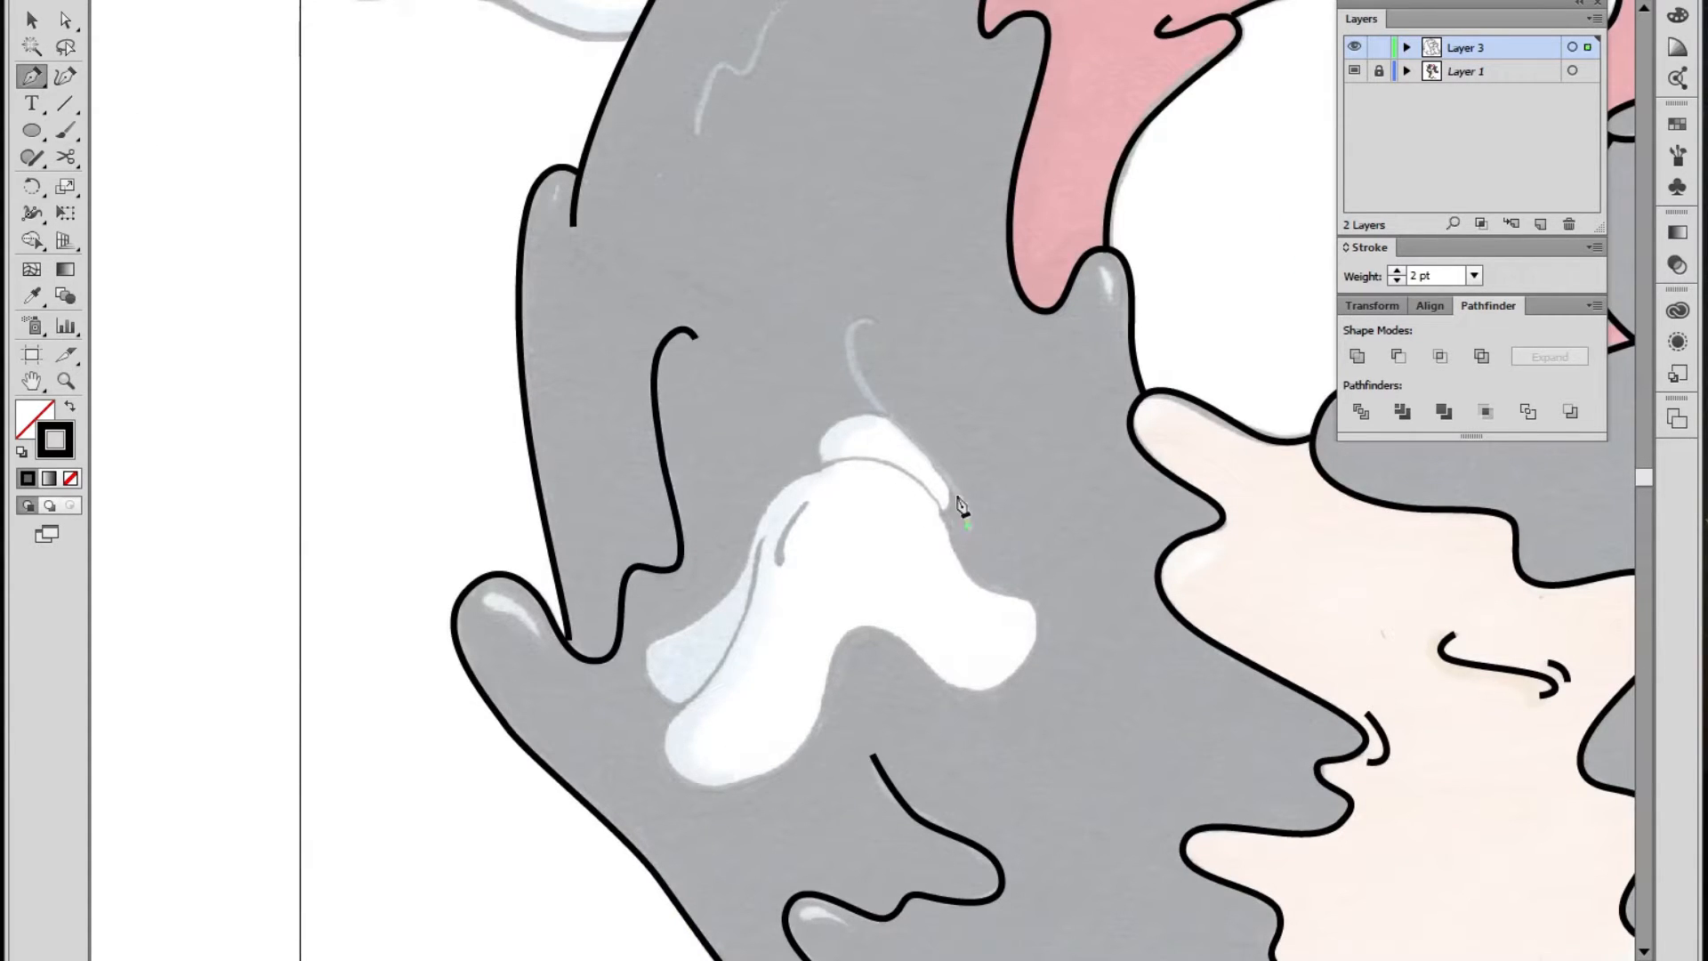
drag(845, 345, 834, 307)
click(873, 327)
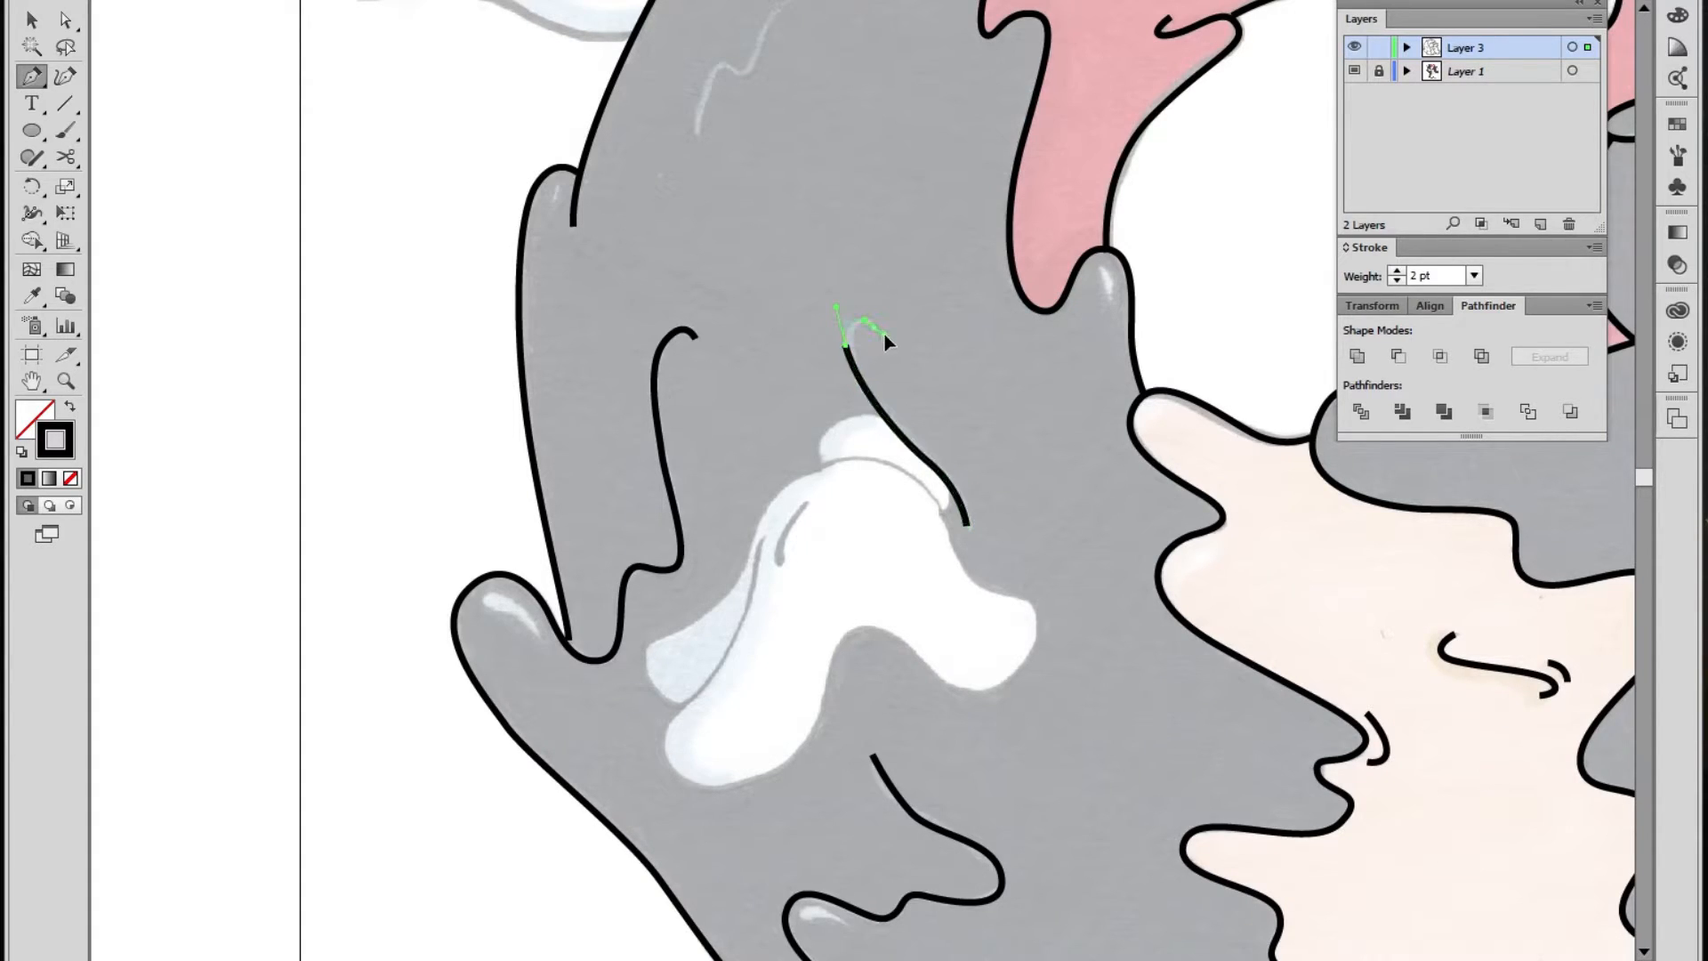
key(ctrl+shift+a)
Trace the short wavy crease in the upper part of the left dark body and deselect it
drag(959, 477, 850, 507)
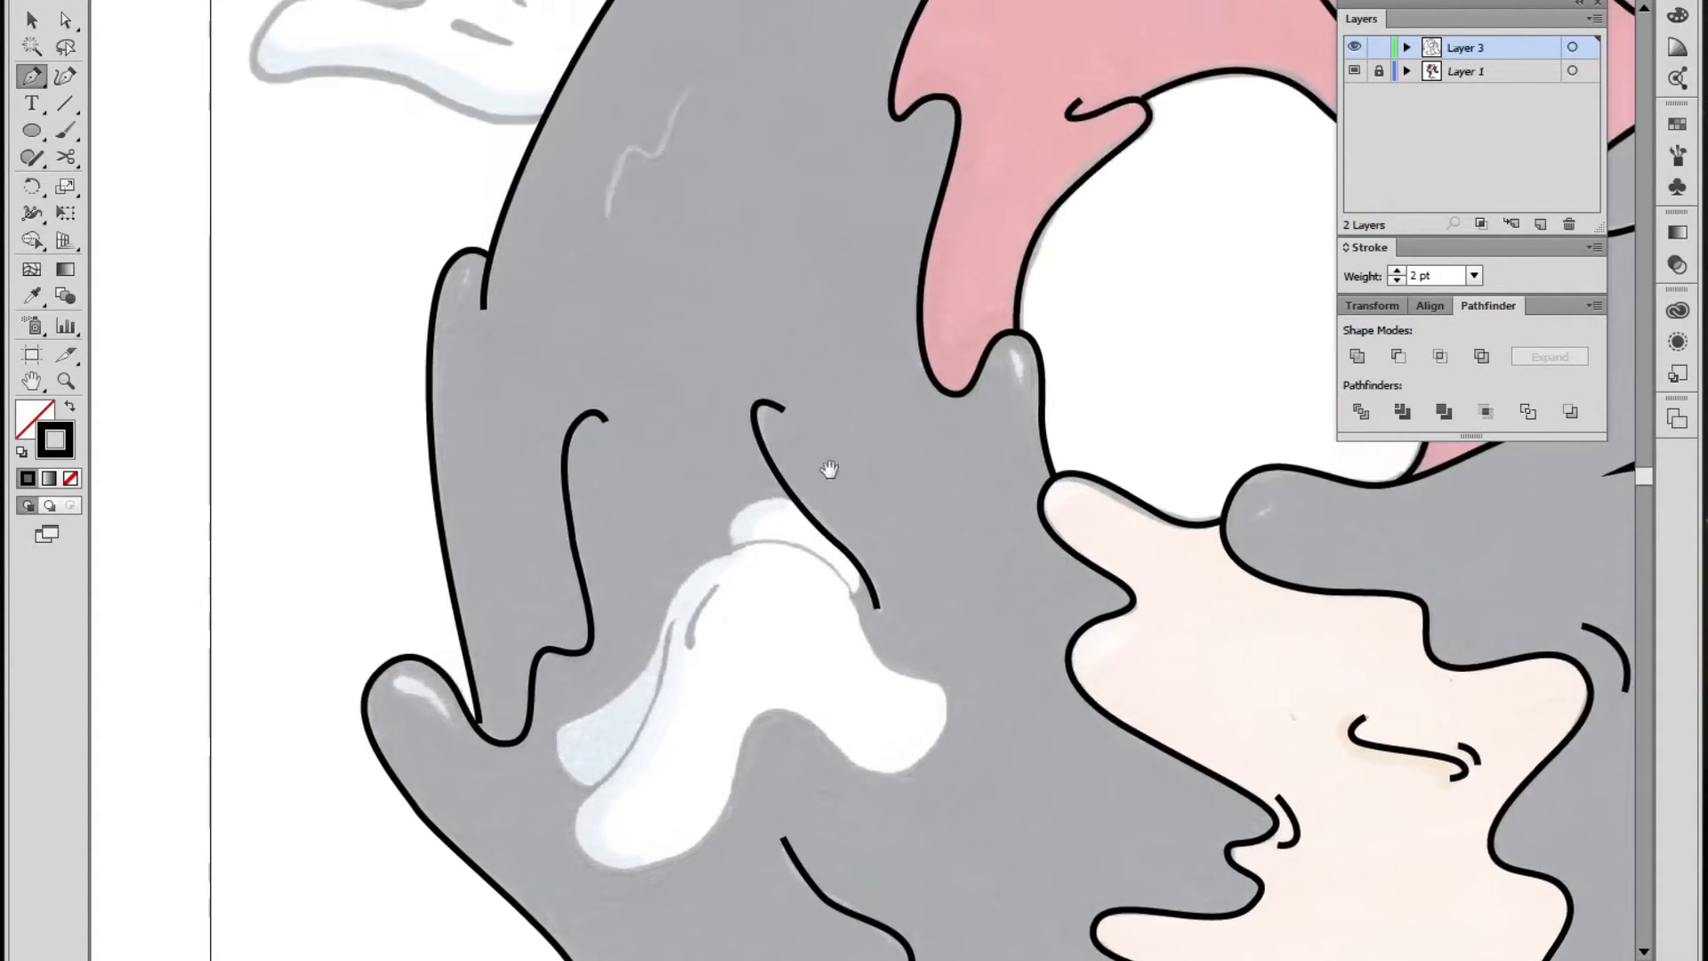
drag(815, 173, 846, 415)
click(646, 452)
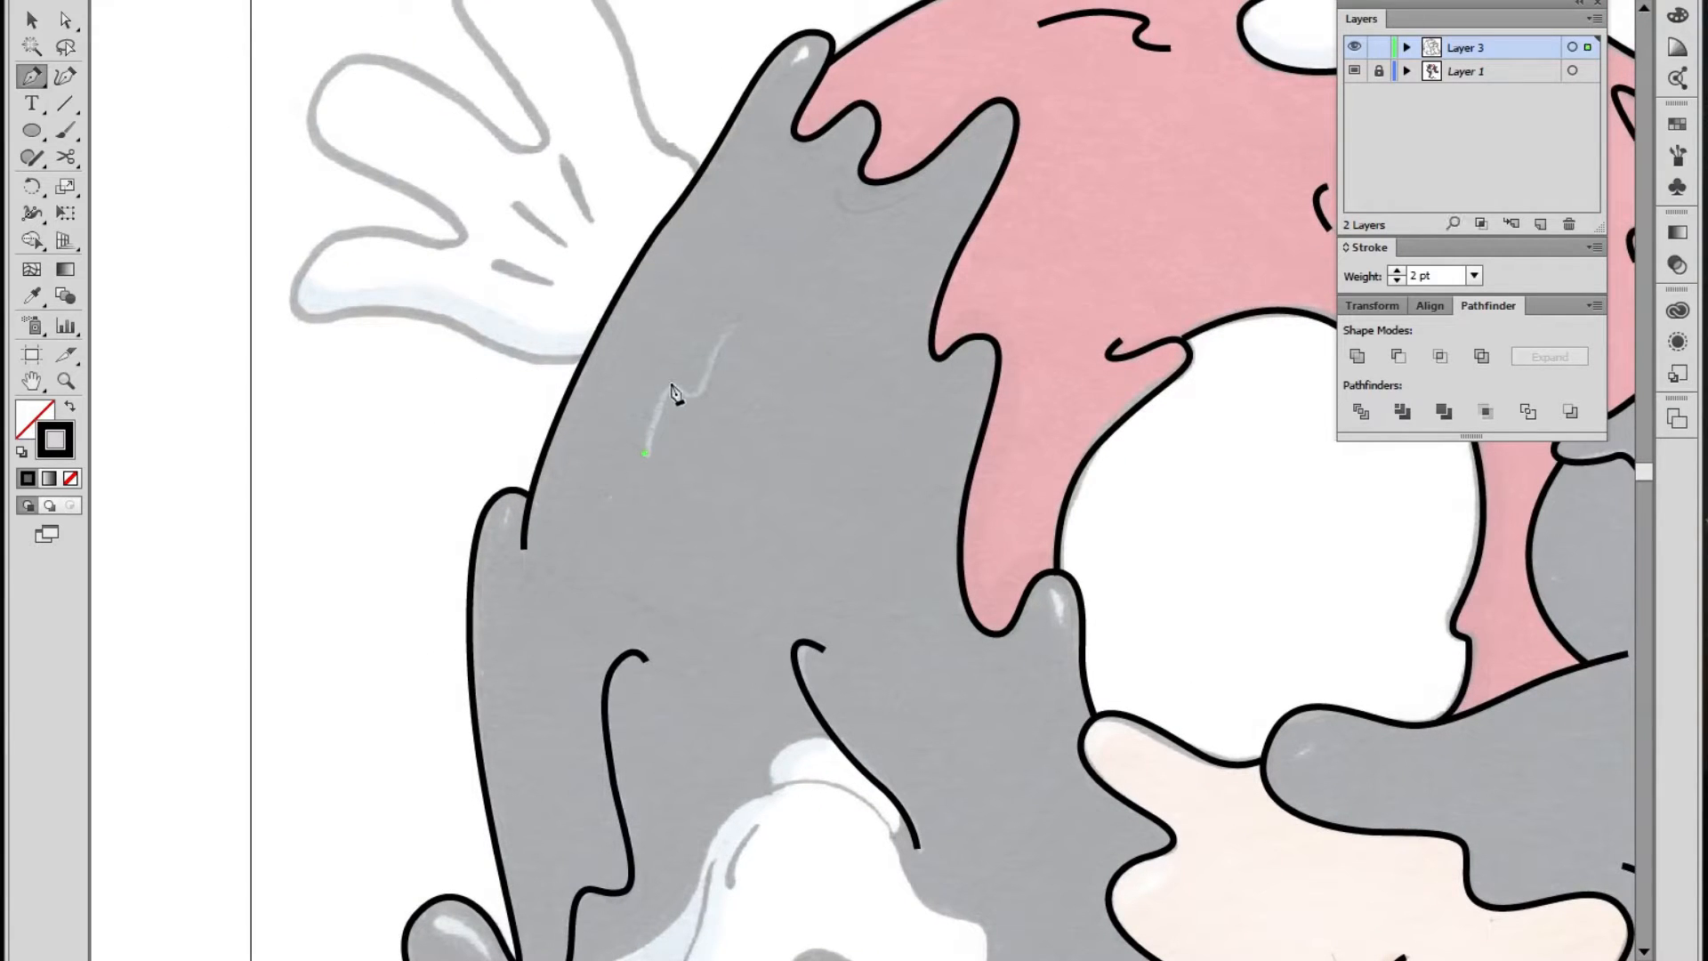
drag(687, 385, 763, 319)
ctrl+click(869, 430)
Draw the small highlight above the right dark body's top edge, swap its fill and stroke, and deselect it
drag(875, 495, 724, 342)
drag(939, 285, 787, 454)
drag(963, 408, 831, 494)
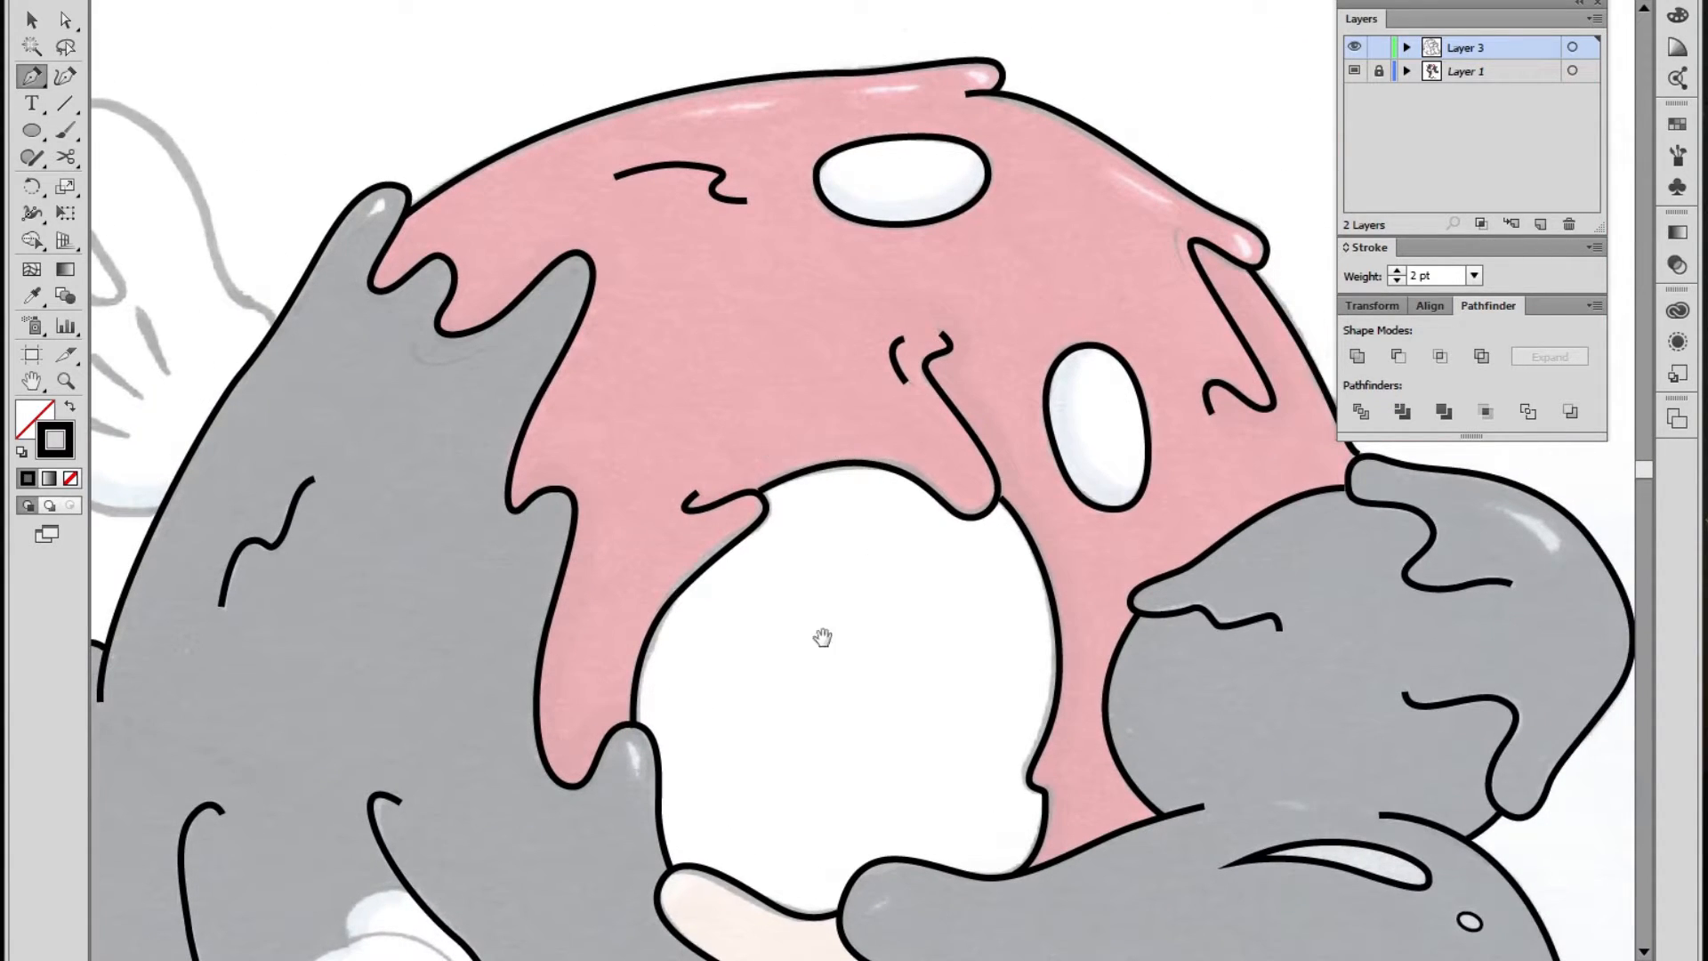
drag(844, 614, 587, 326)
drag(825, 420, 614, 364)
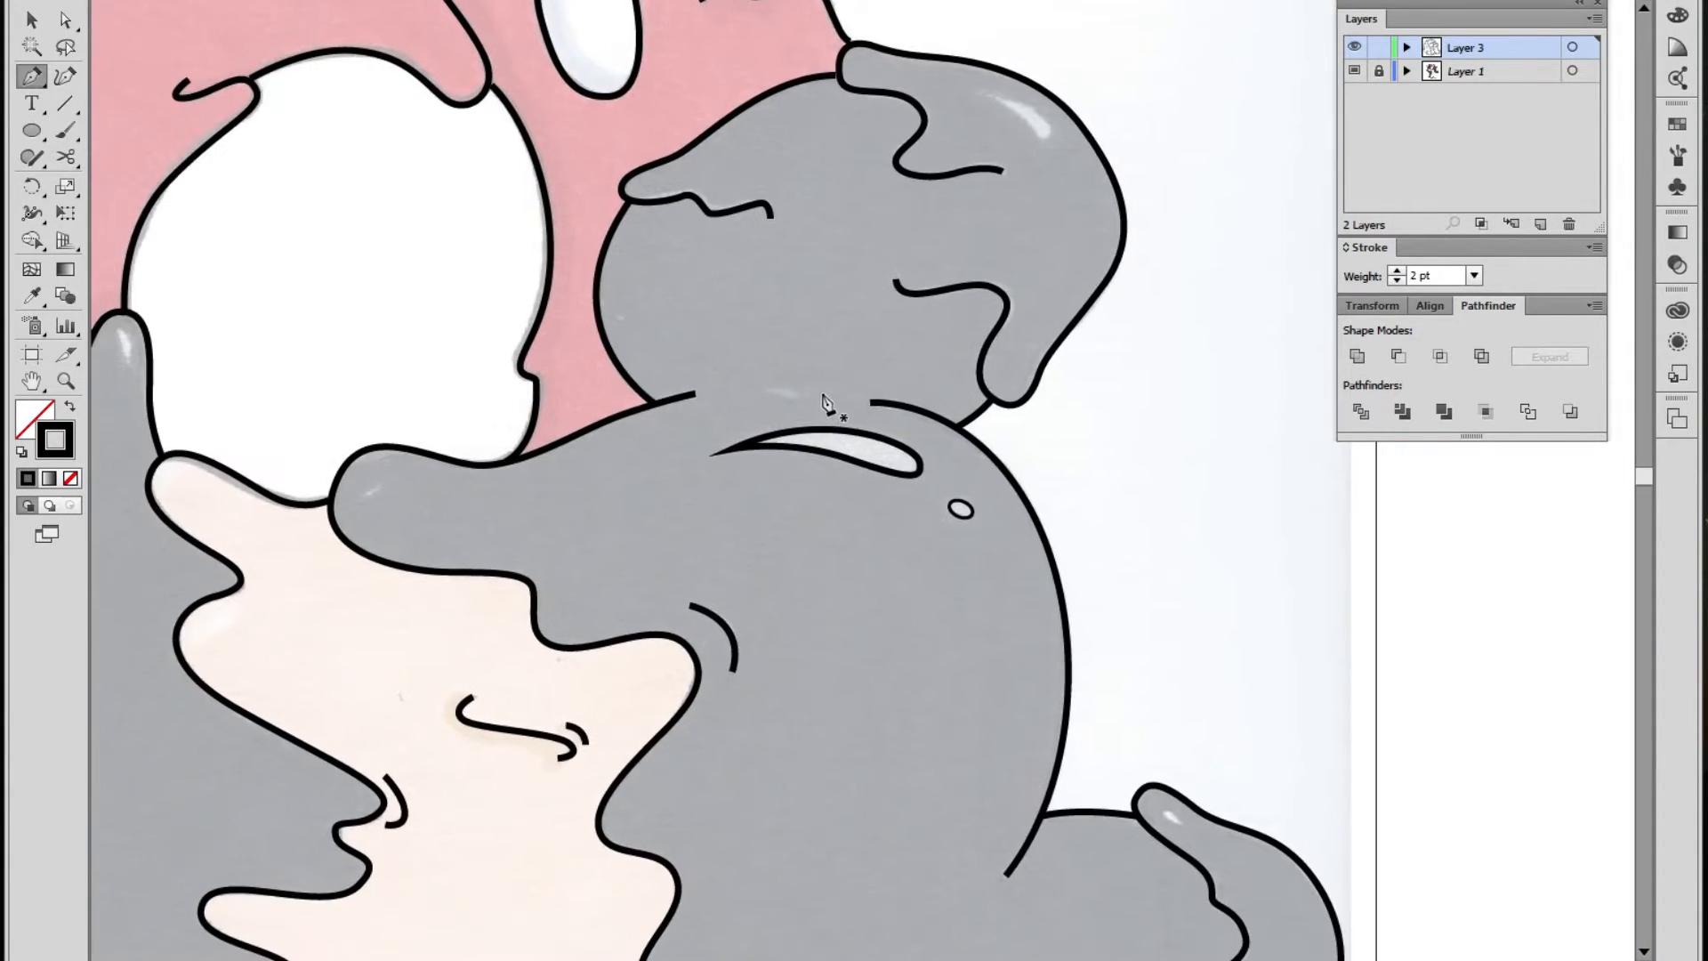
click(805, 396)
drag(761, 393, 740, 404)
key(shift+x)
ctrl+click(848, 411)
Draw the tiny highlight mark in the lower part of the right dark body and deselect it
drag(814, 463, 774, 220)
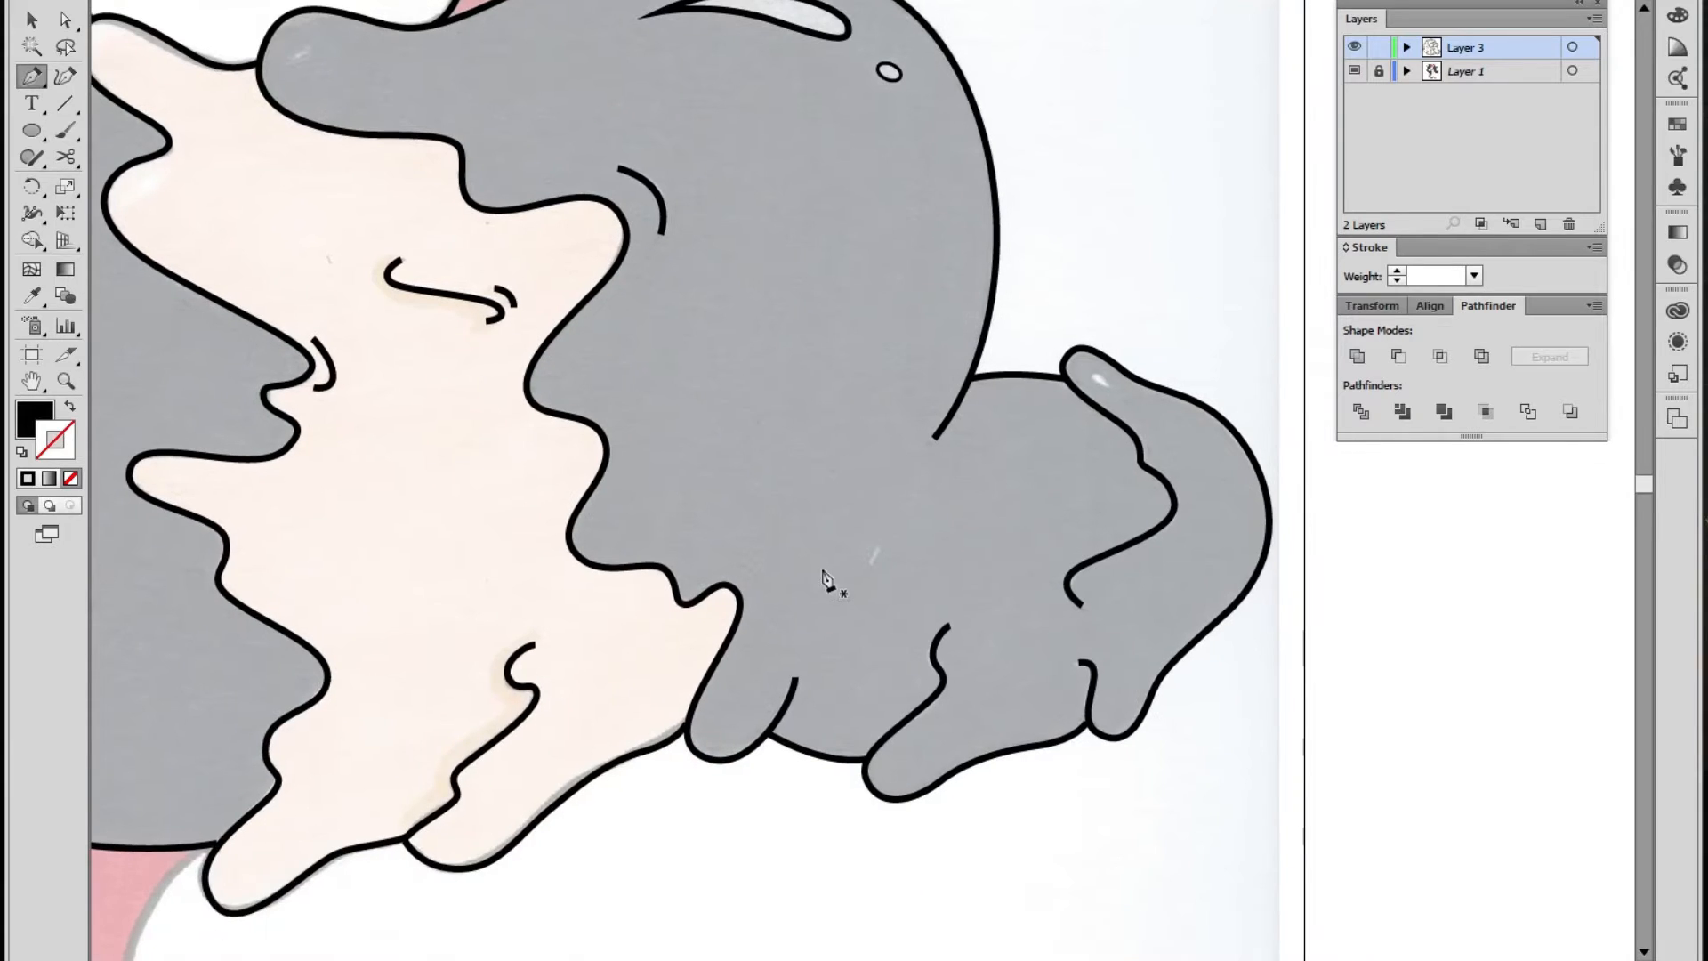
click(878, 545)
click(877, 540)
key(shift+x)
key(shift+x)
ctrl+click(926, 558)
Swap fill and stroke on the right dark body's two small highlight marks, leaving them as black 1 pt outlines without fill
drag(890, 222, 860, 397)
key(a)
click(857, 249)
key(shift+x)
click(1027, 313)
key(shift+x)
click(856, 252)
key(shift+x)
click(989, 281)
drag(997, 282, 1089, 411)
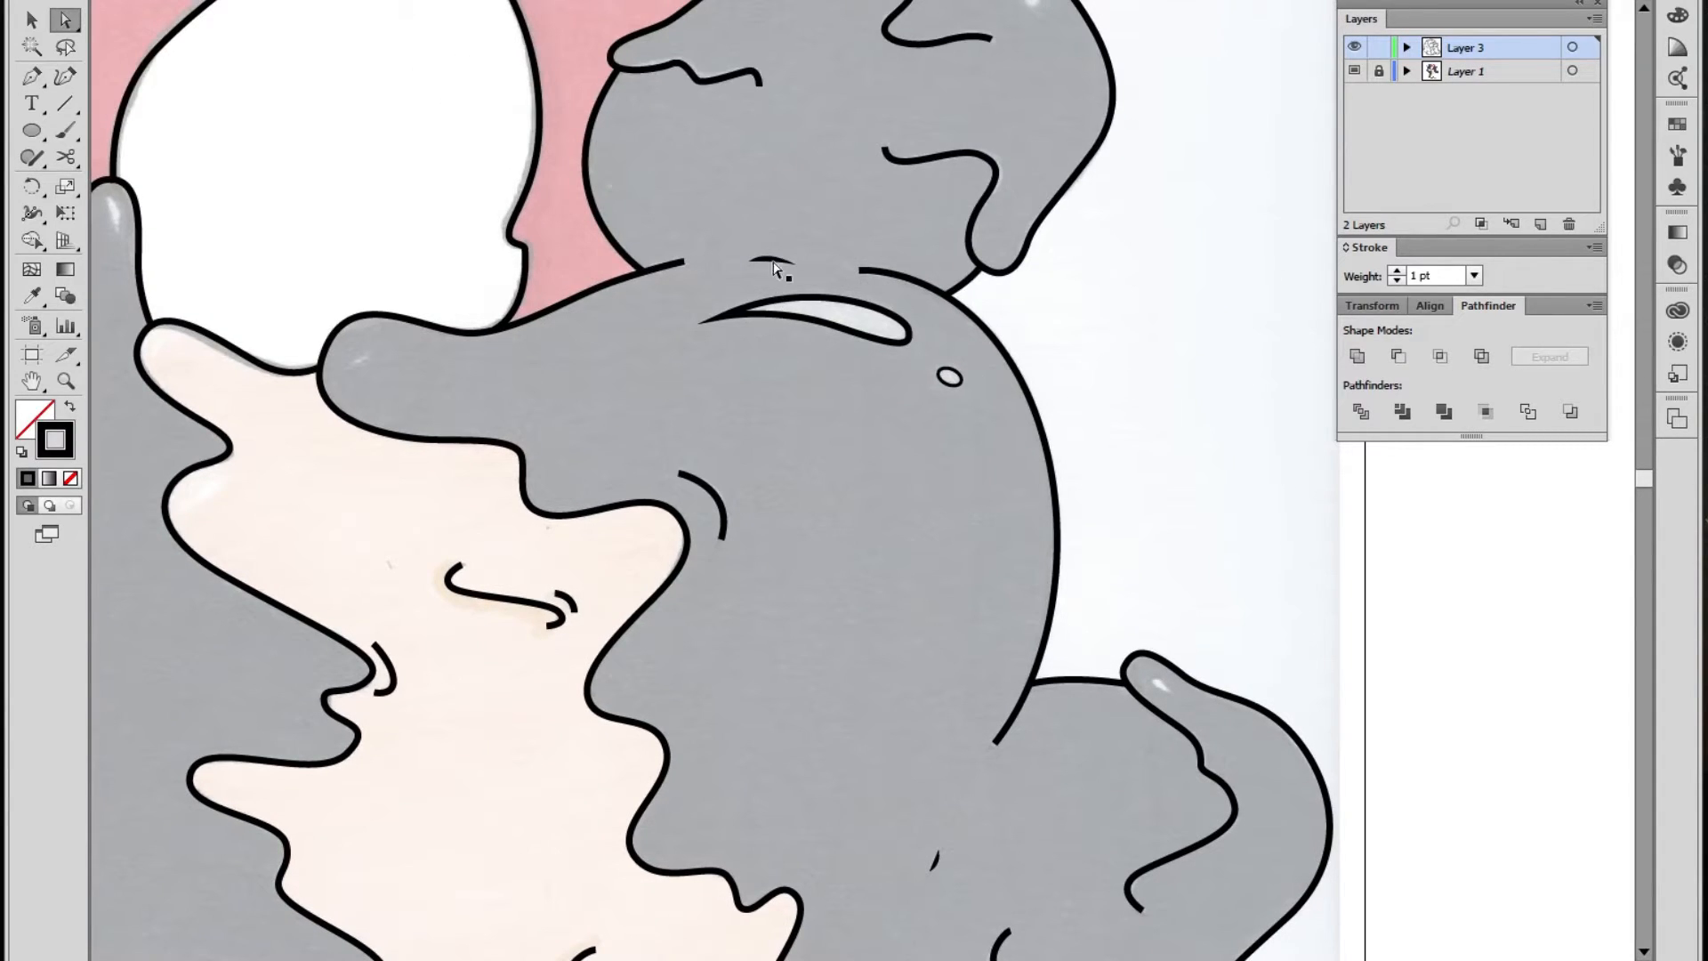
drag(697, 345, 804, 498)
click(876, 416)
key(shift+x)
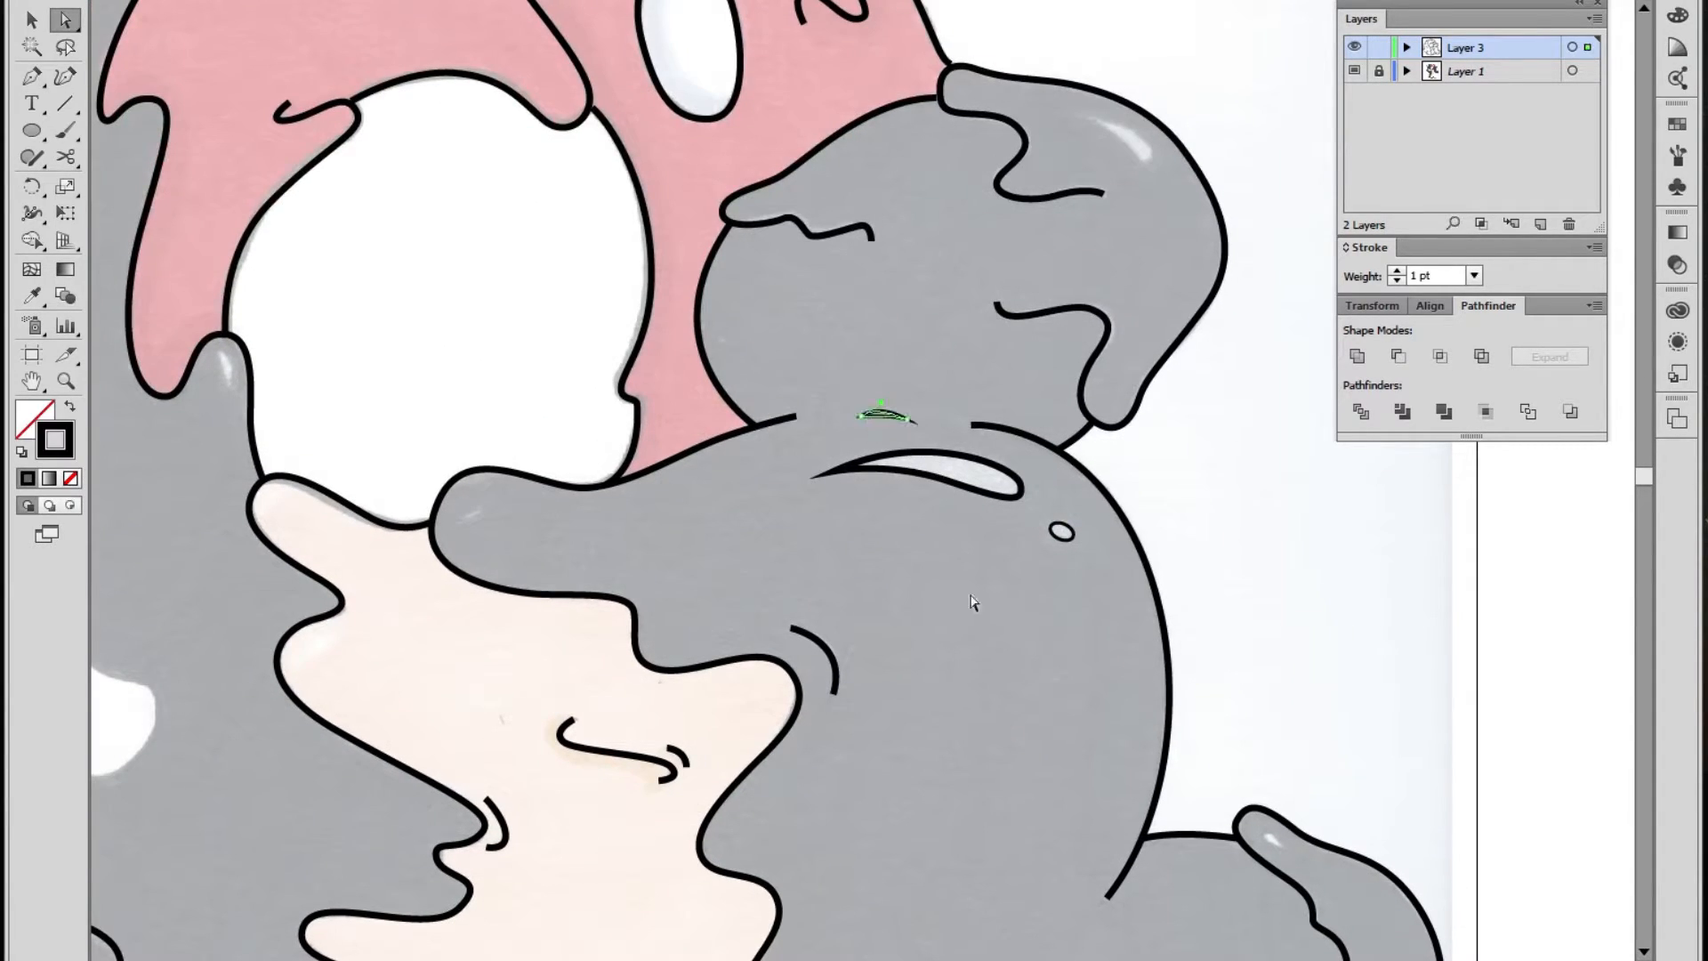
drag(963, 608, 822, 250)
click(903, 658)
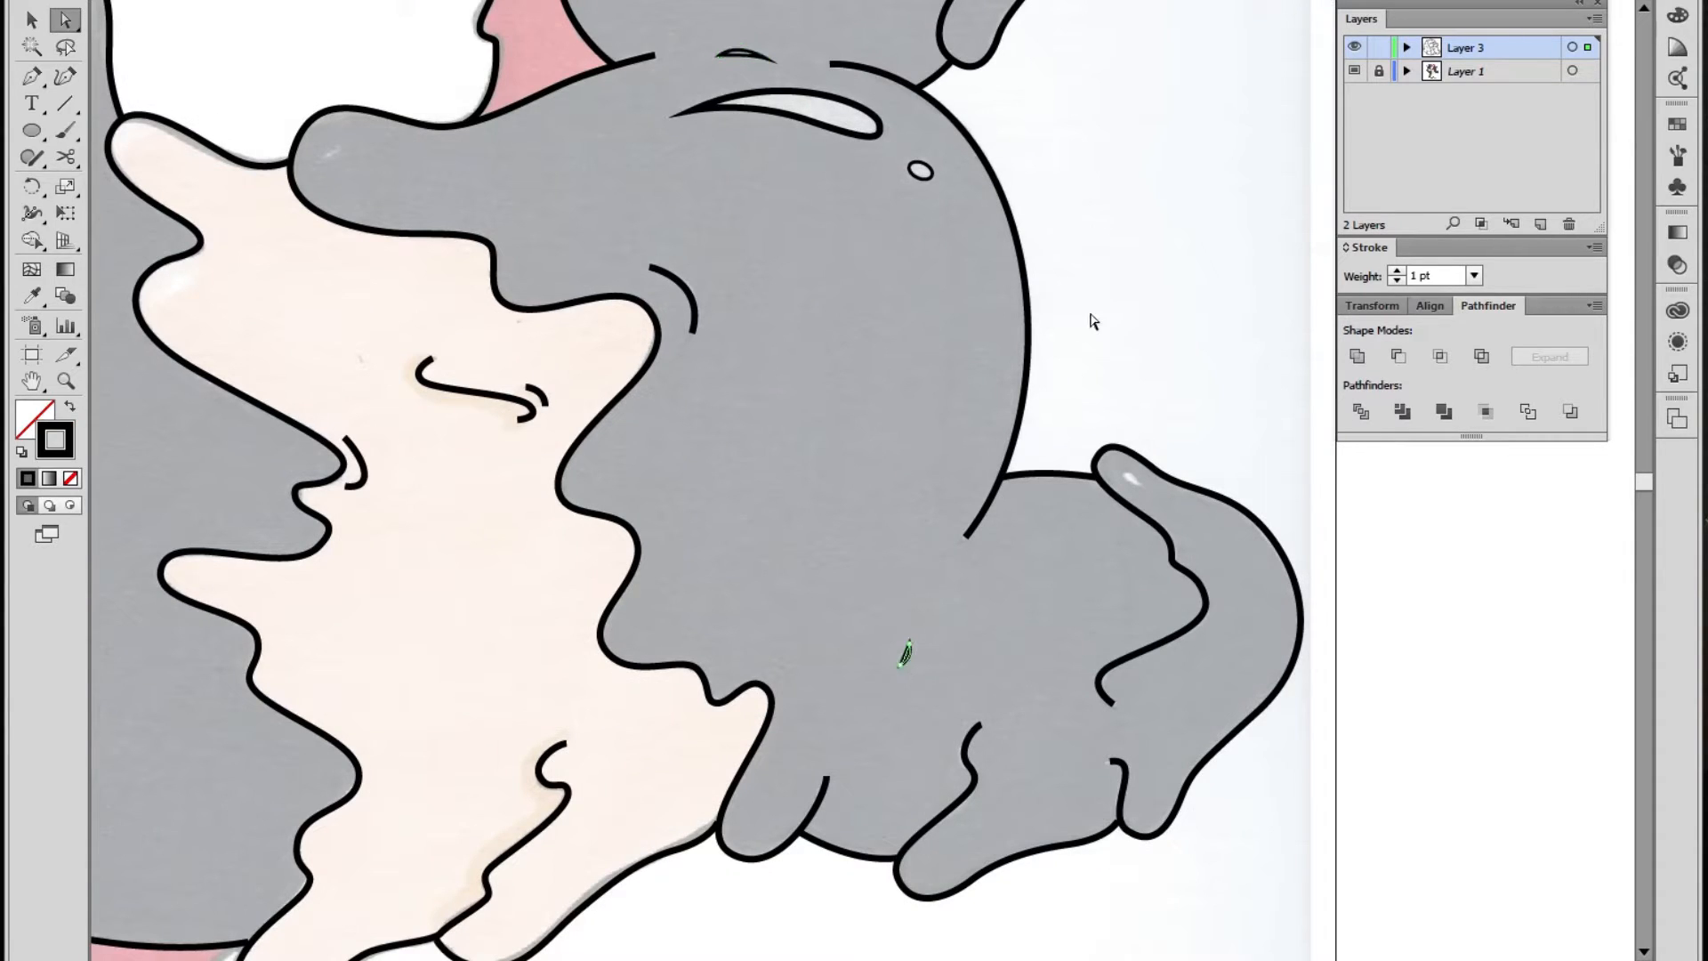
Trace the slim highlight near the upper right edge of the dark ear shape with a 1 pt stroke and deselect it
drag(1030, 303, 1051, 603)
drag(1056, 340, 1071, 552)
key(p)
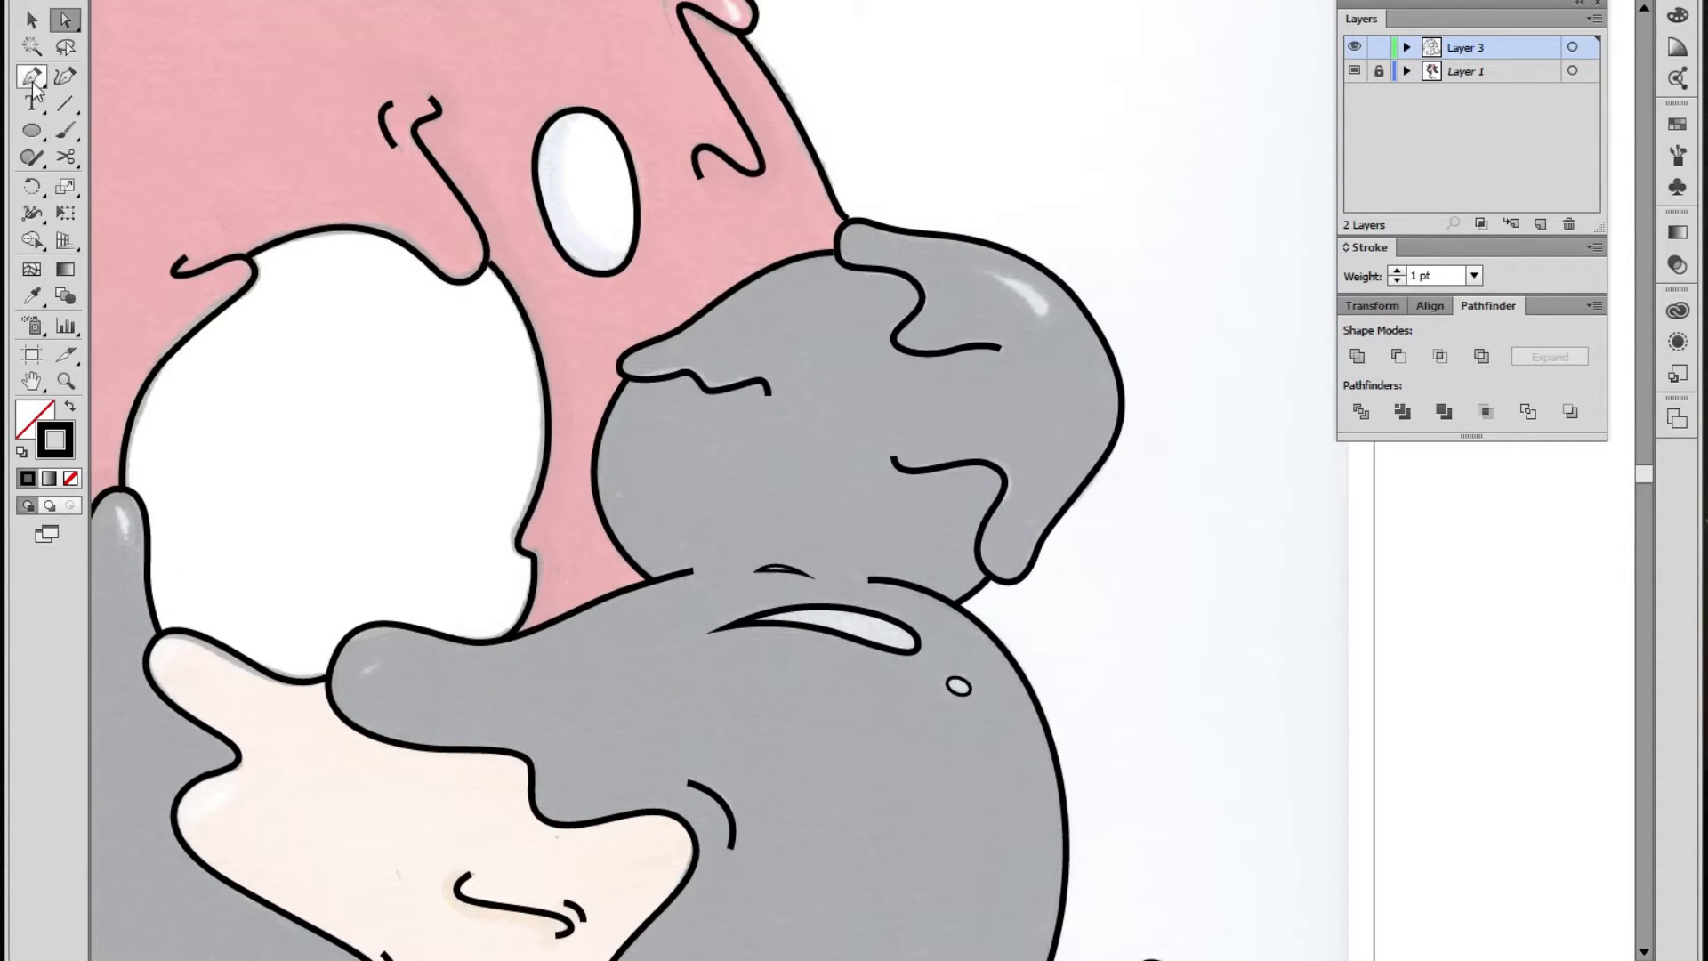
click(975, 269)
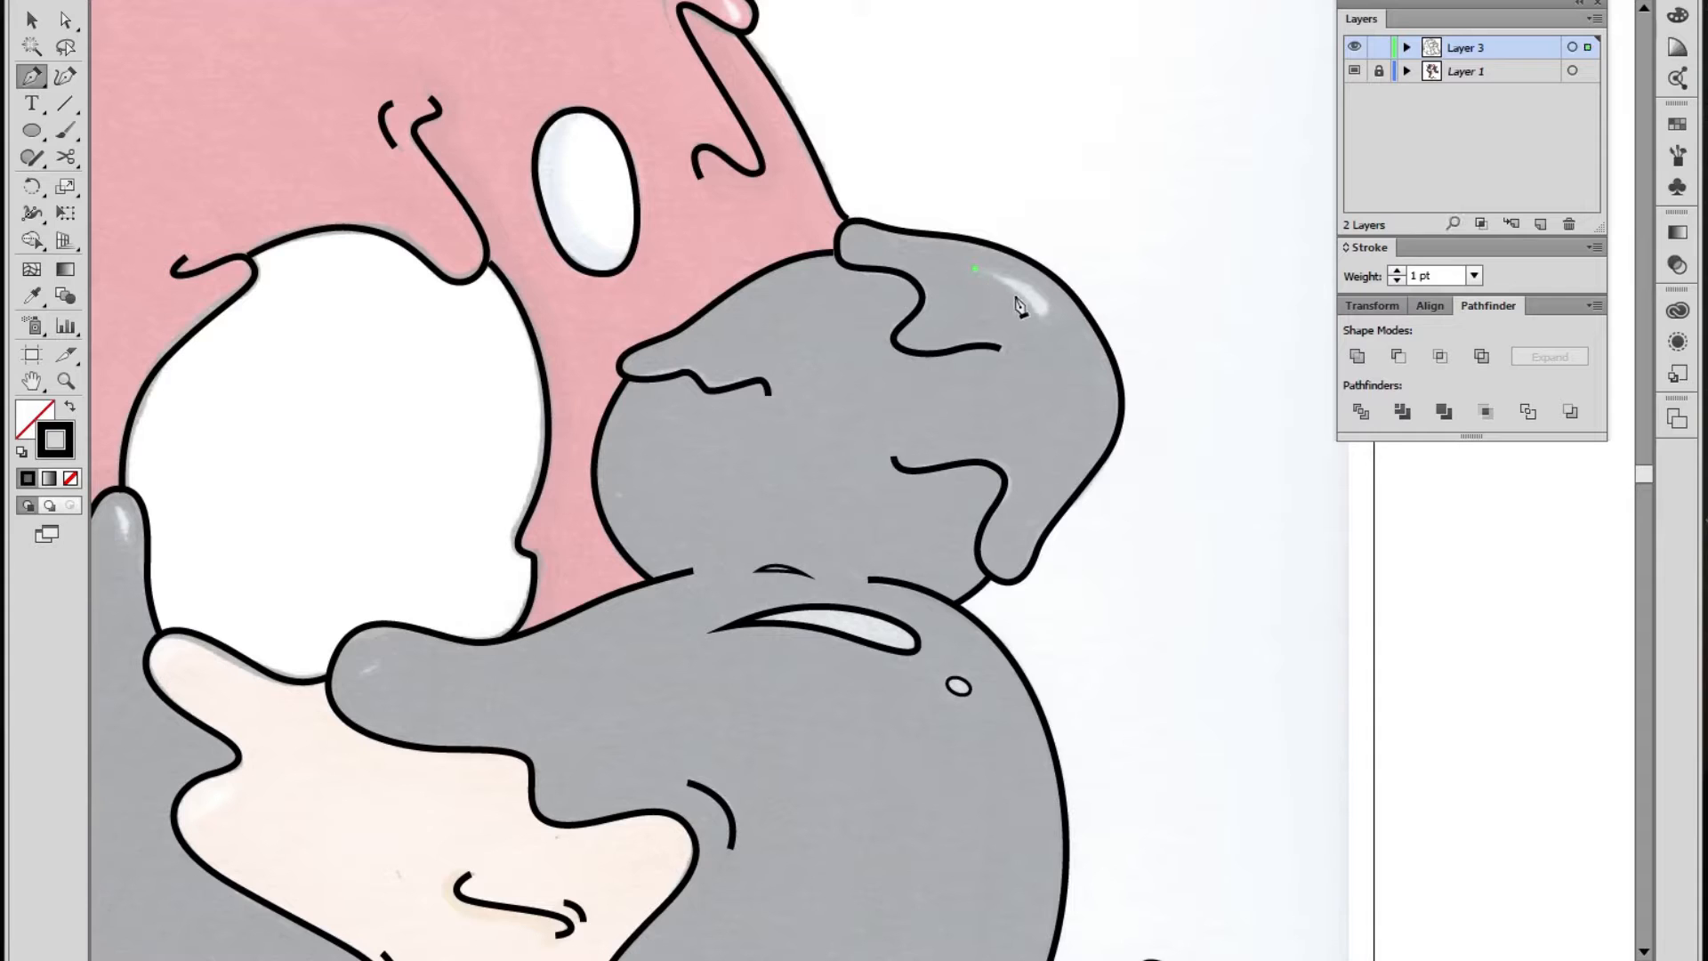
click(1048, 309)
drag(940, 274, 930, 273)
drag(732, 272, 999, 445)
ctrl+click(987, 428)
Pick up the black 2 pt stroke from an existing outline, deselect it, and return to the Pen tool
drag(591, 370, 931, 312)
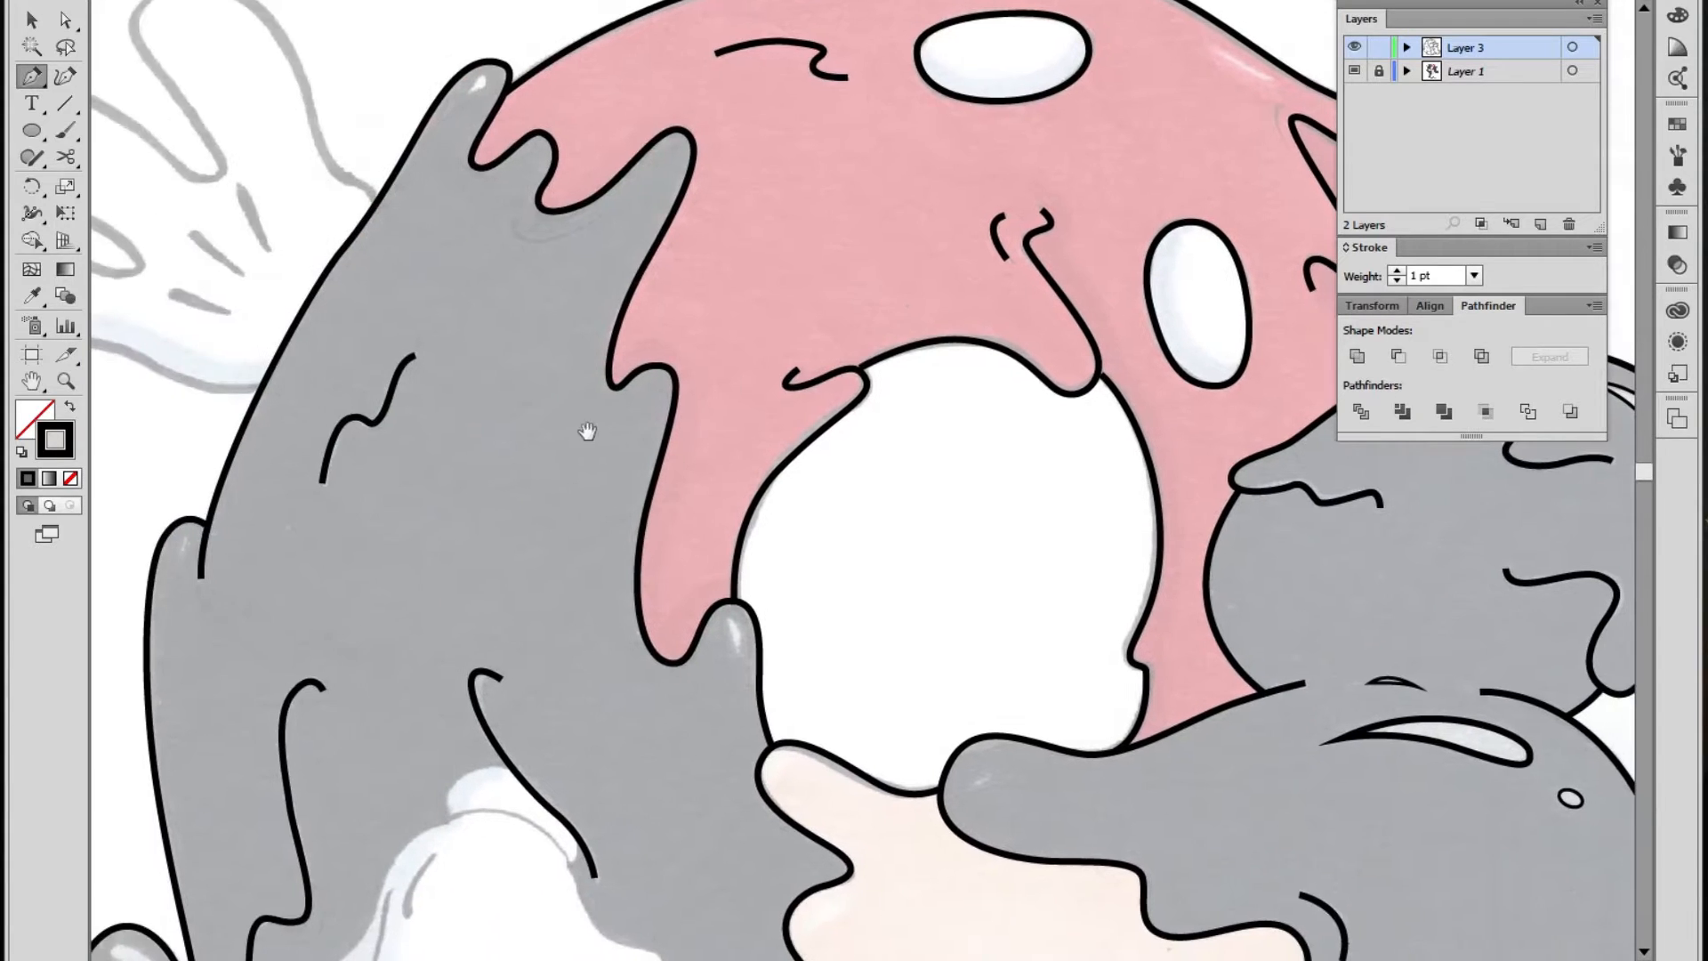
drag(525, 283, 694, 483)
drag(658, 806, 649, 427)
key(a)
click(299, 488)
click(260, 311)
drag(333, 402, 510, 722)
key(p)
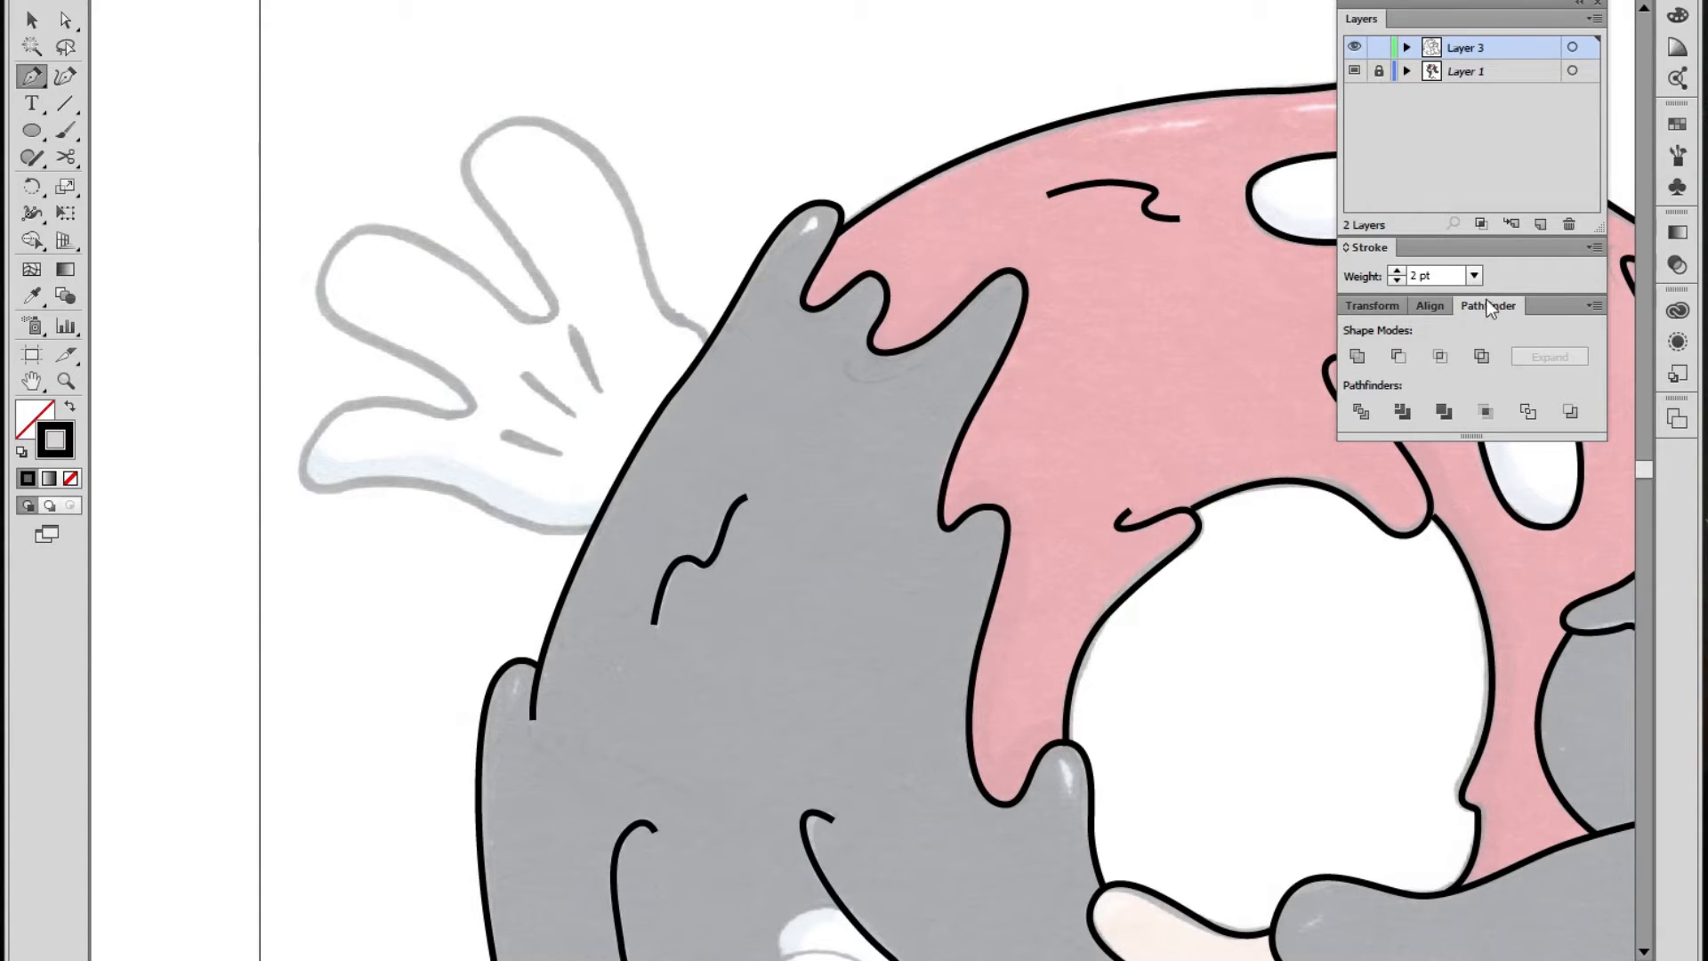
Trace the upper-left white glove from its upper wrist around the two upper fingers to the notch above the lowest finger
drag(708, 353, 672, 328)
click(743, 450)
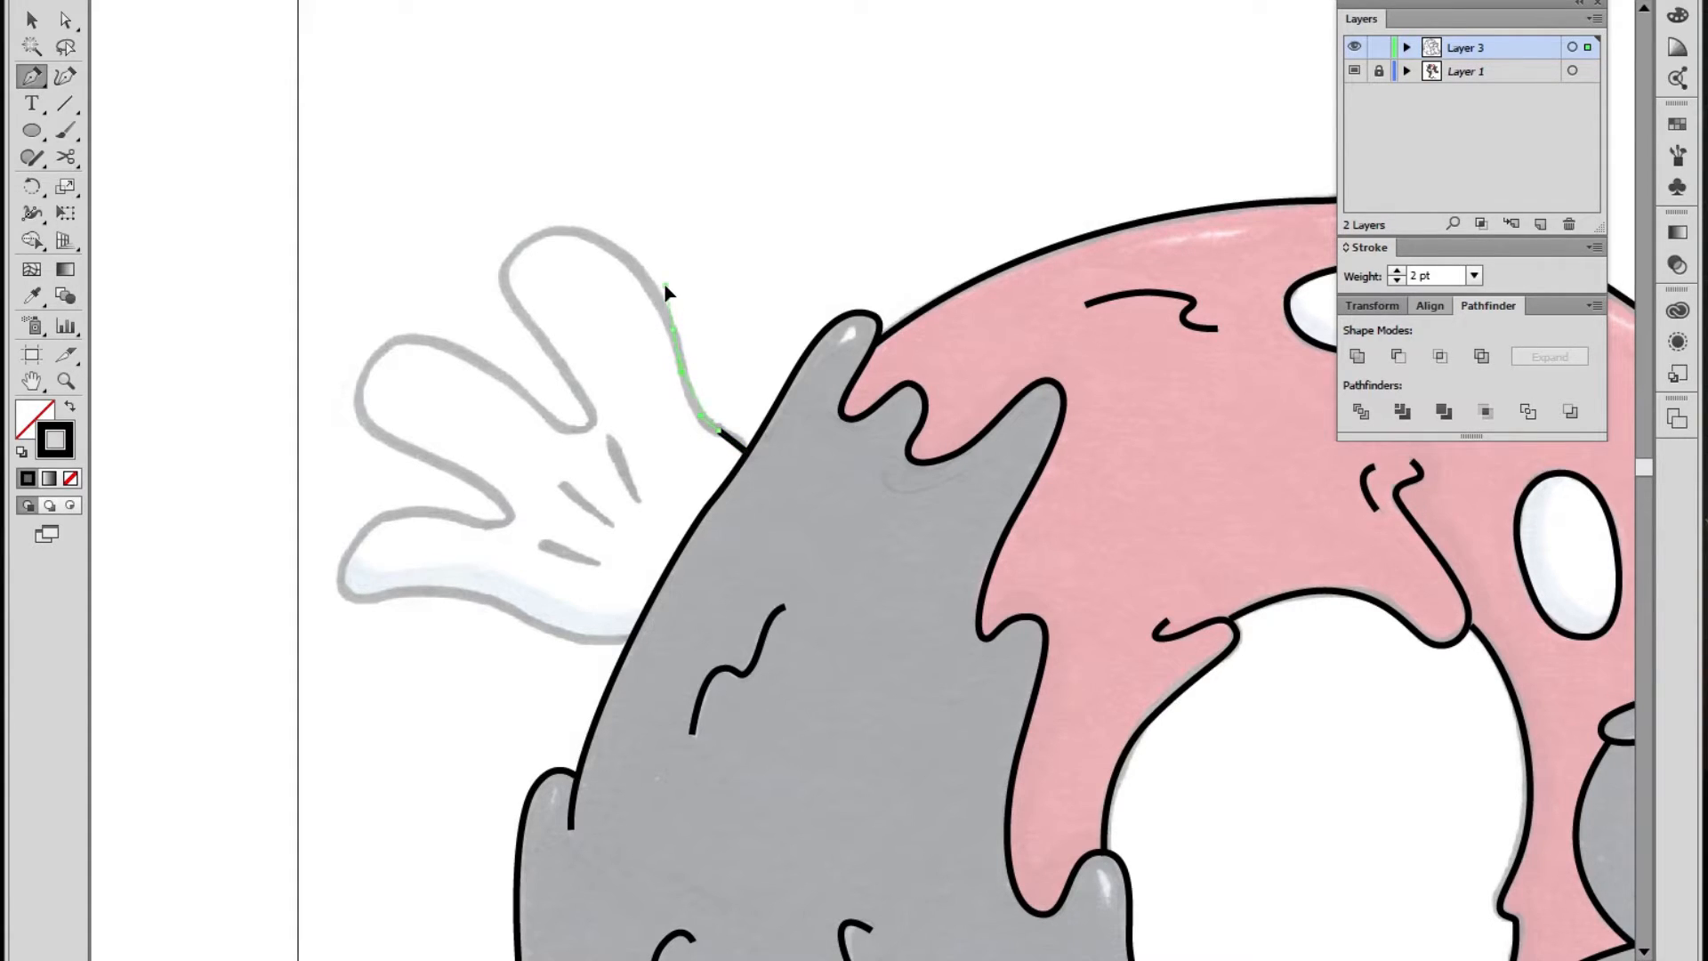
drag(552, 229, 522, 313)
drag(585, 437, 500, 371)
drag(387, 346, 352, 365)
drag(381, 433, 409, 451)
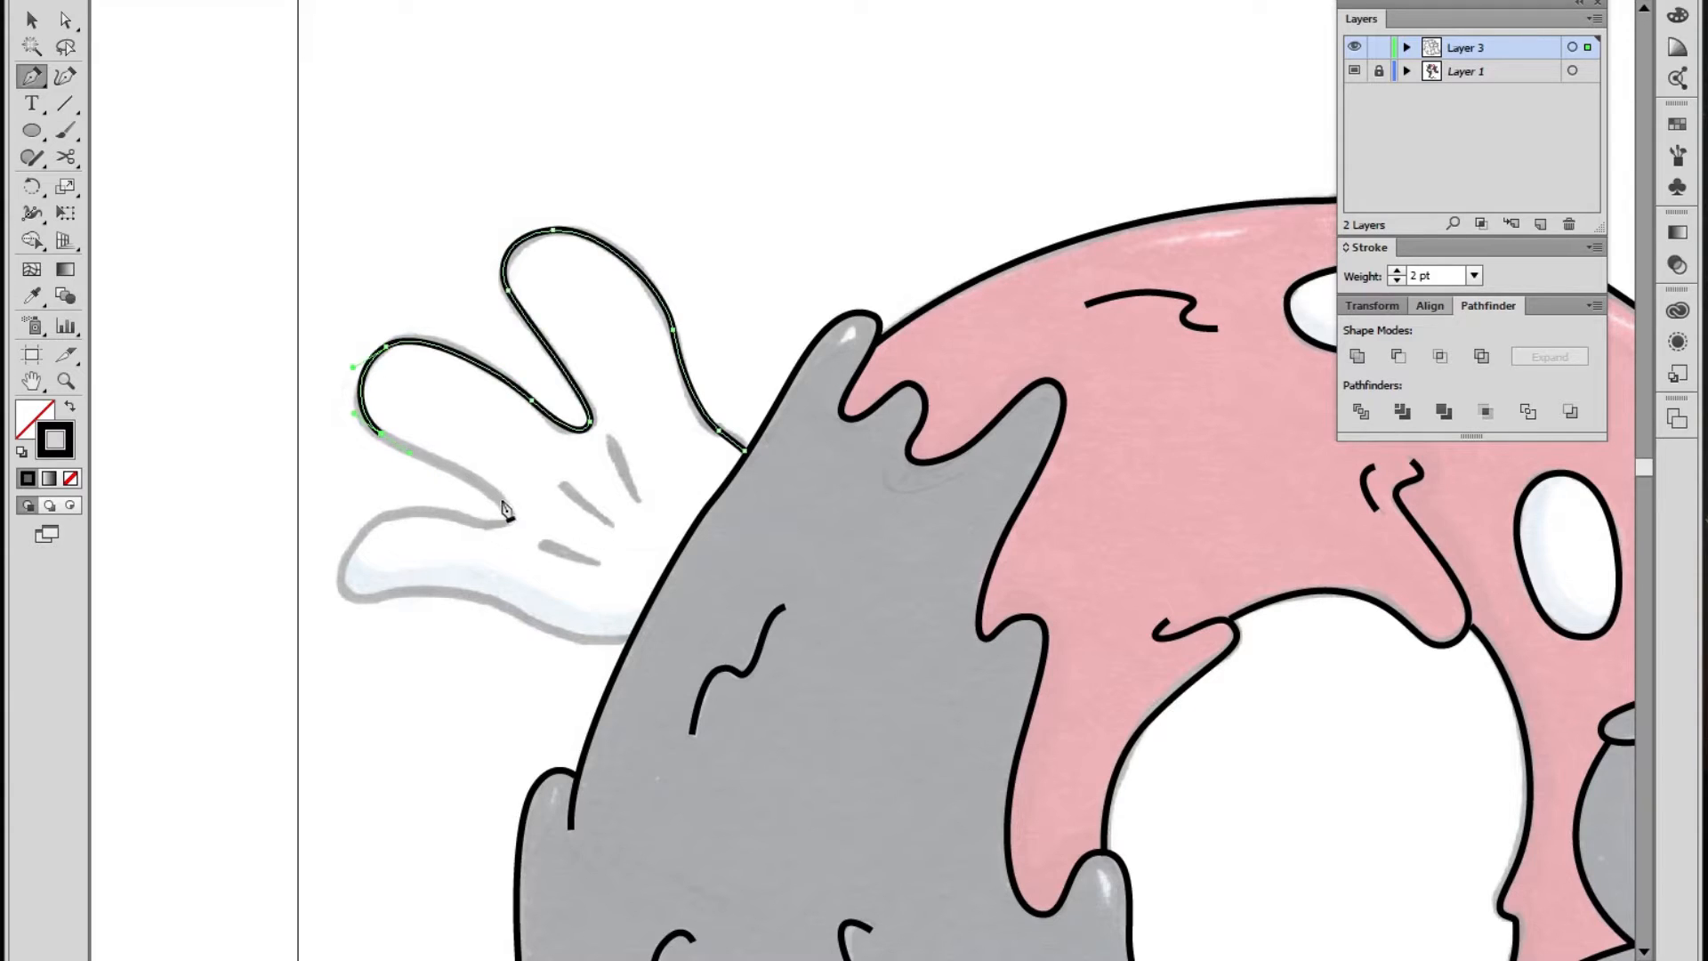
drag(508, 516, 502, 540)
drag(408, 508, 383, 512)
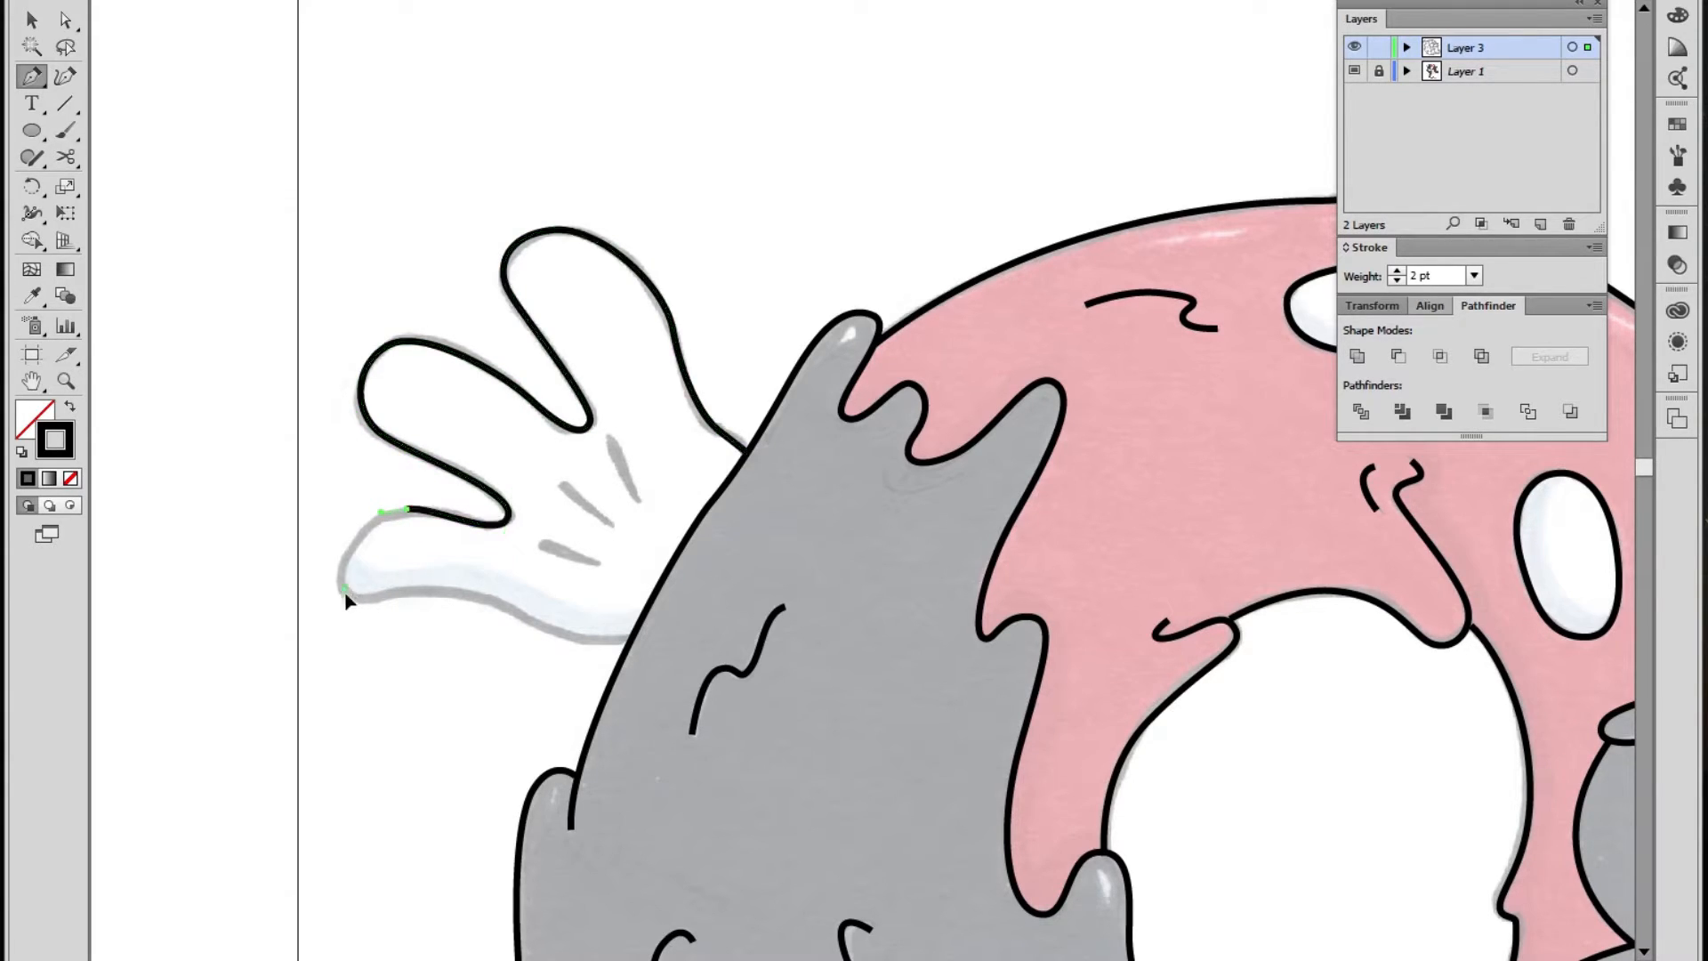
click(344, 568)
key(ctrl+z)
click(370, 522)
click(359, 540)
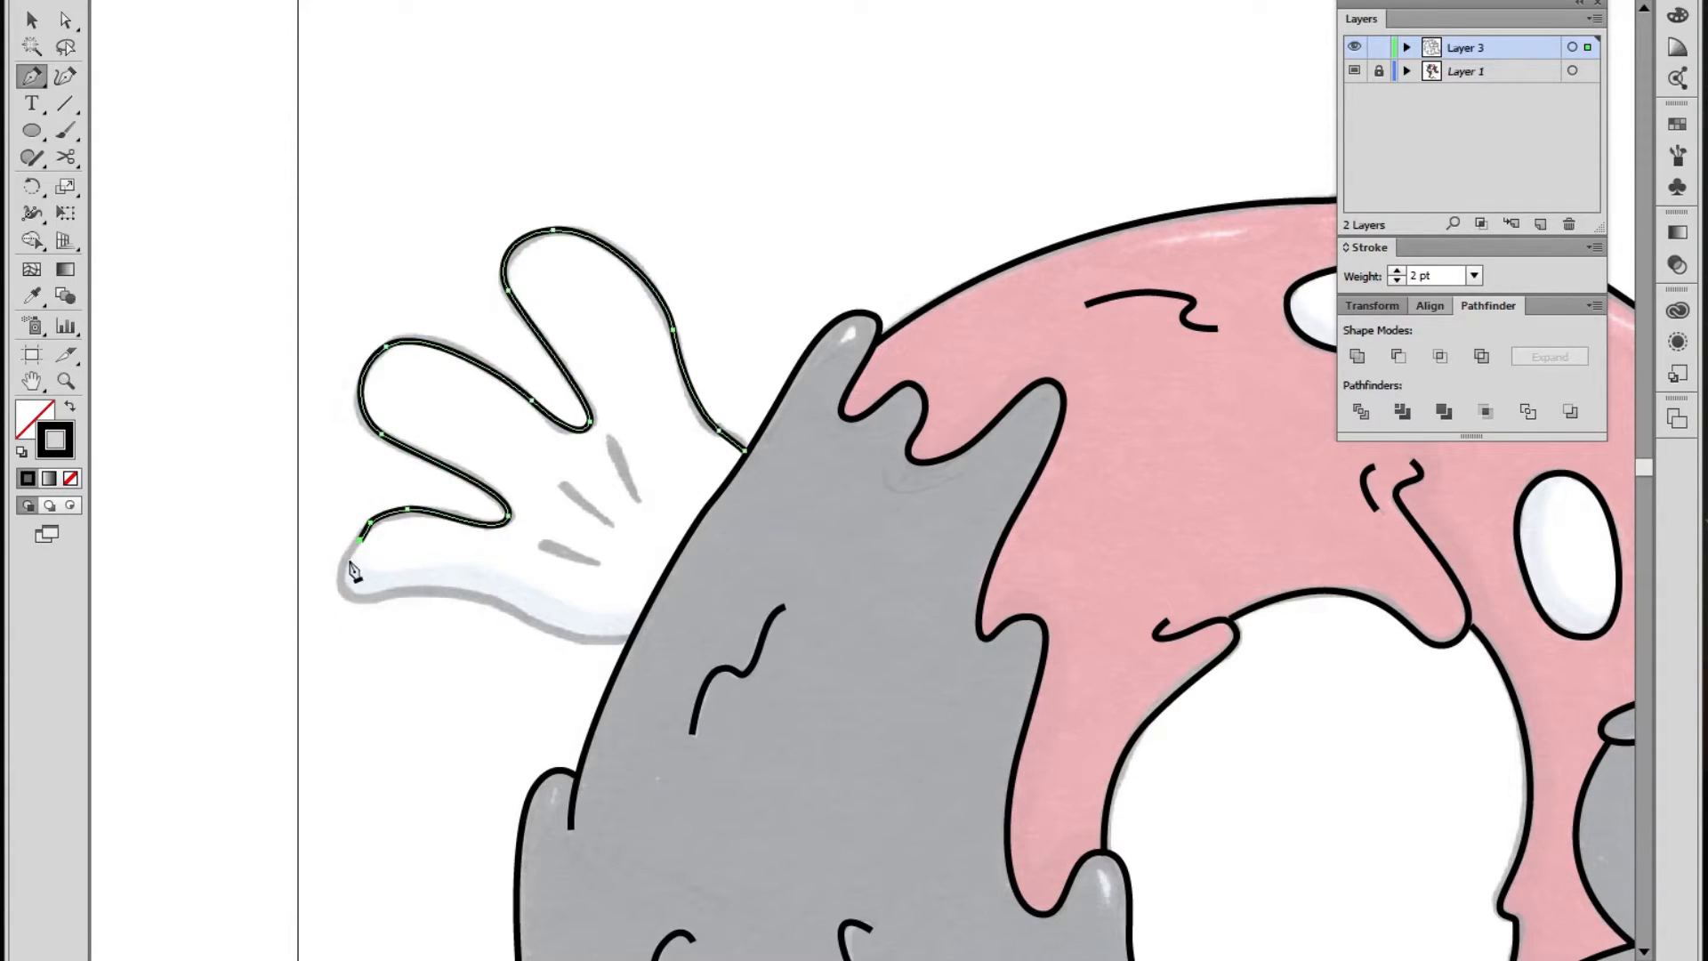
click(355, 595)
drag(388, 591, 422, 598)
click(449, 592)
key(ctrl+z)
key(ctrl+z)
key(ctrl+z)
key(ctrl+z)
key(ctrl+z)
key(ctrl+z)
key(ctrl+z)
key(ctrl+z)
key(ctrl+z)
key(ctrl+z)
Trace around the glove's lowest finger and along its bottom edge to the dark body, and deselect the path
drag(398, 512, 356, 518)
drag(347, 594, 531, 615)
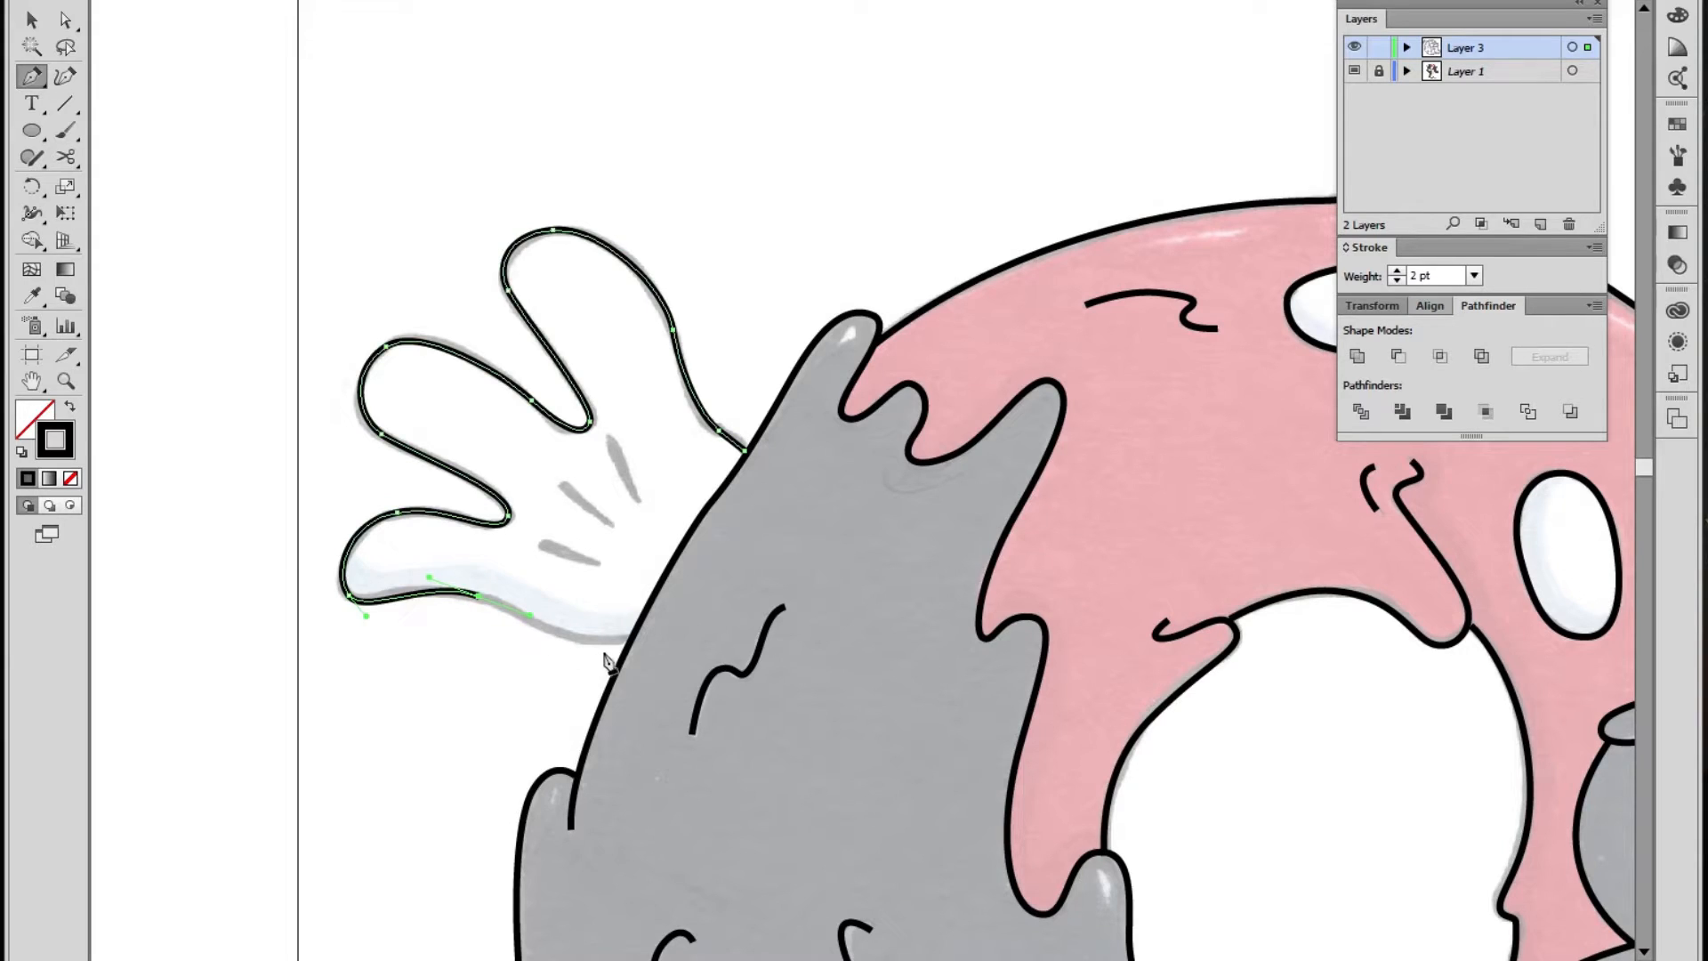
drag(627, 638, 690, 632)
ctrl+click(667, 630)
Refine the curve handles at the tip and top of the glove's lowest finger to match the template
drag(602, 564, 626, 601)
key(a)
click(389, 641)
drag(391, 654, 387, 647)
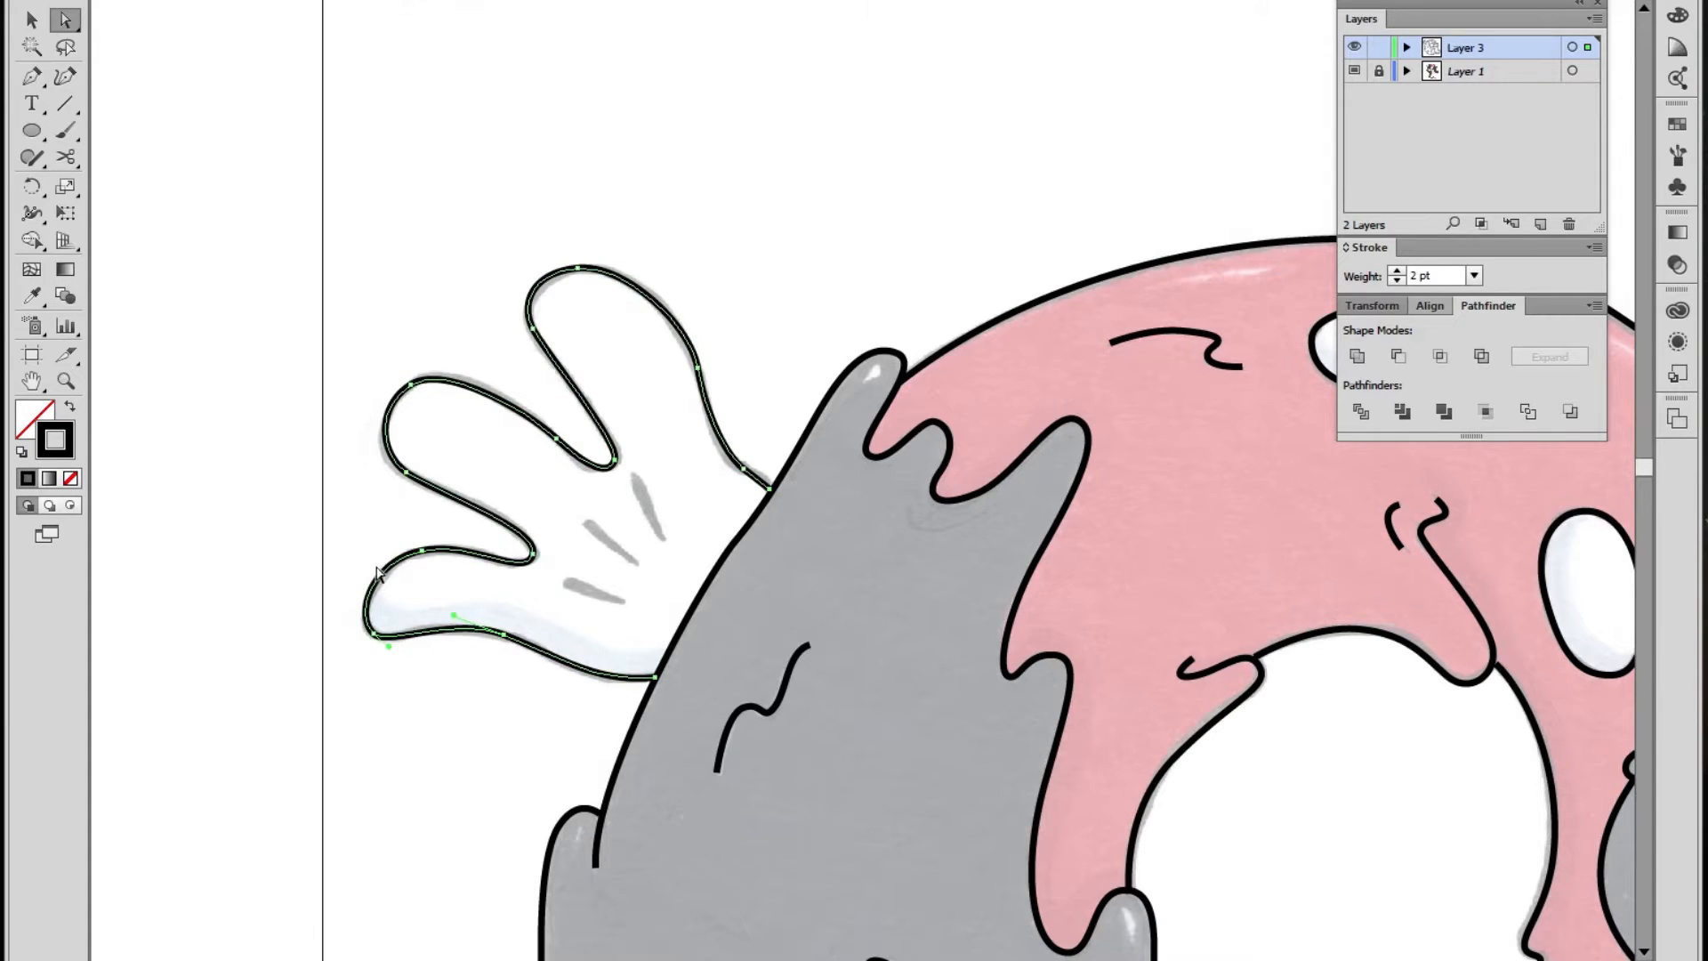
click(423, 552)
drag(374, 560, 374, 569)
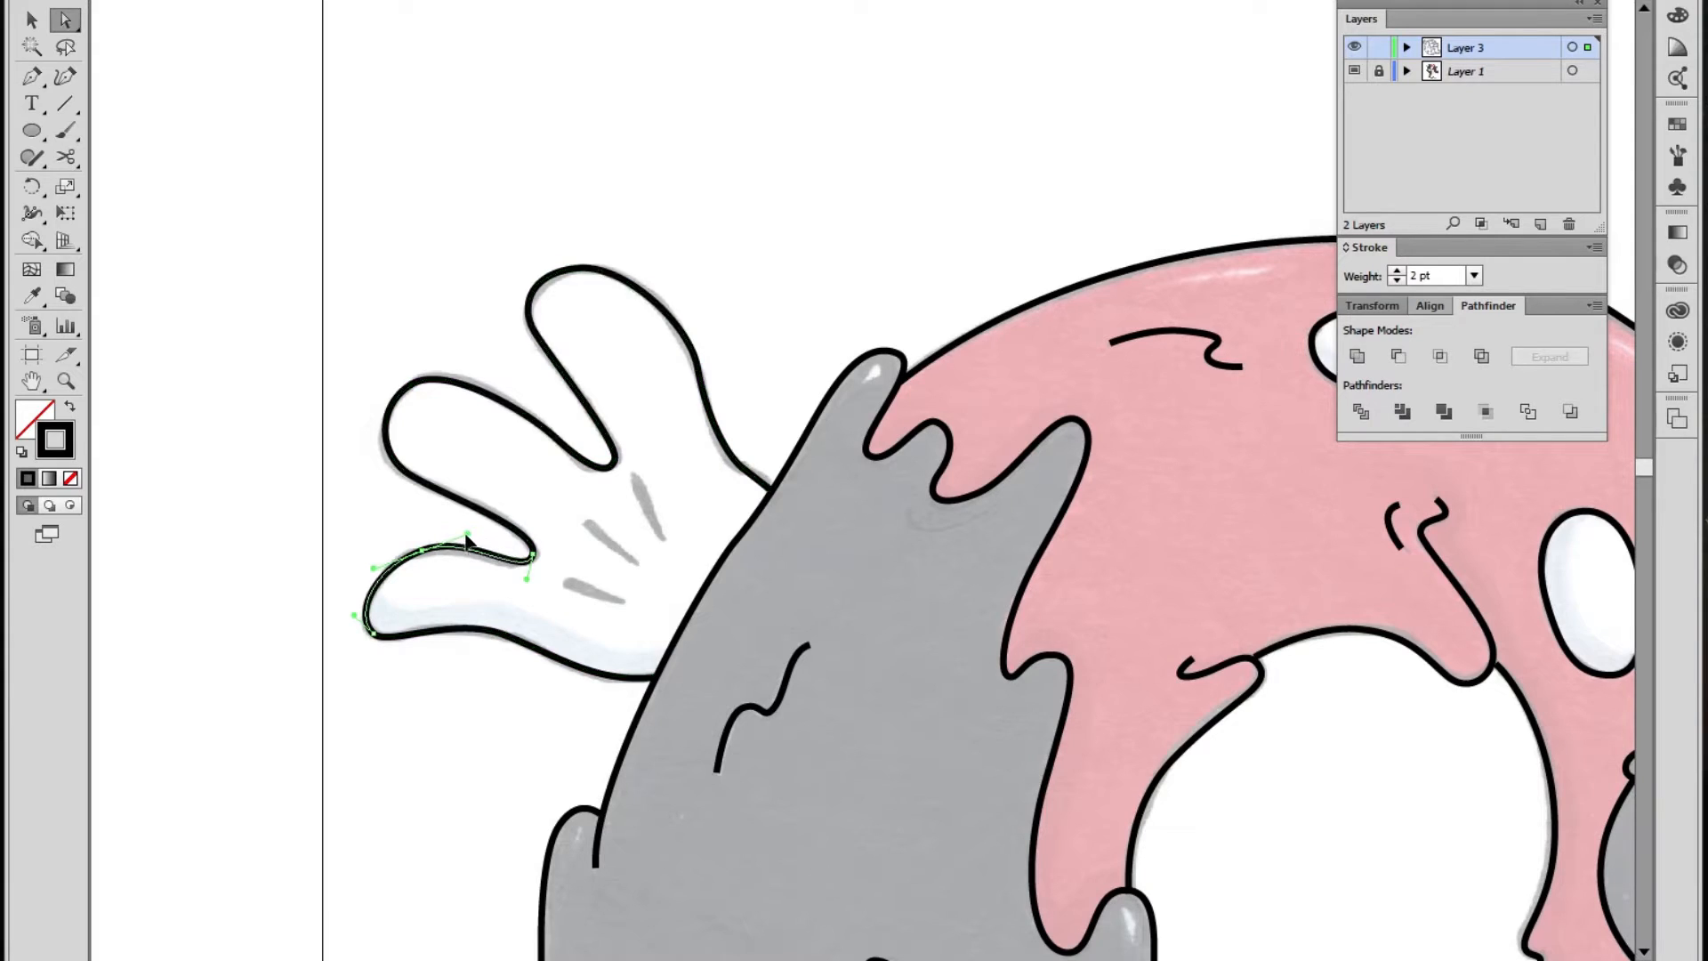
Adjust the upper wrist end of the upper-left glove's outline so it meets the dark body's edge
click(542, 407)
click(578, 271)
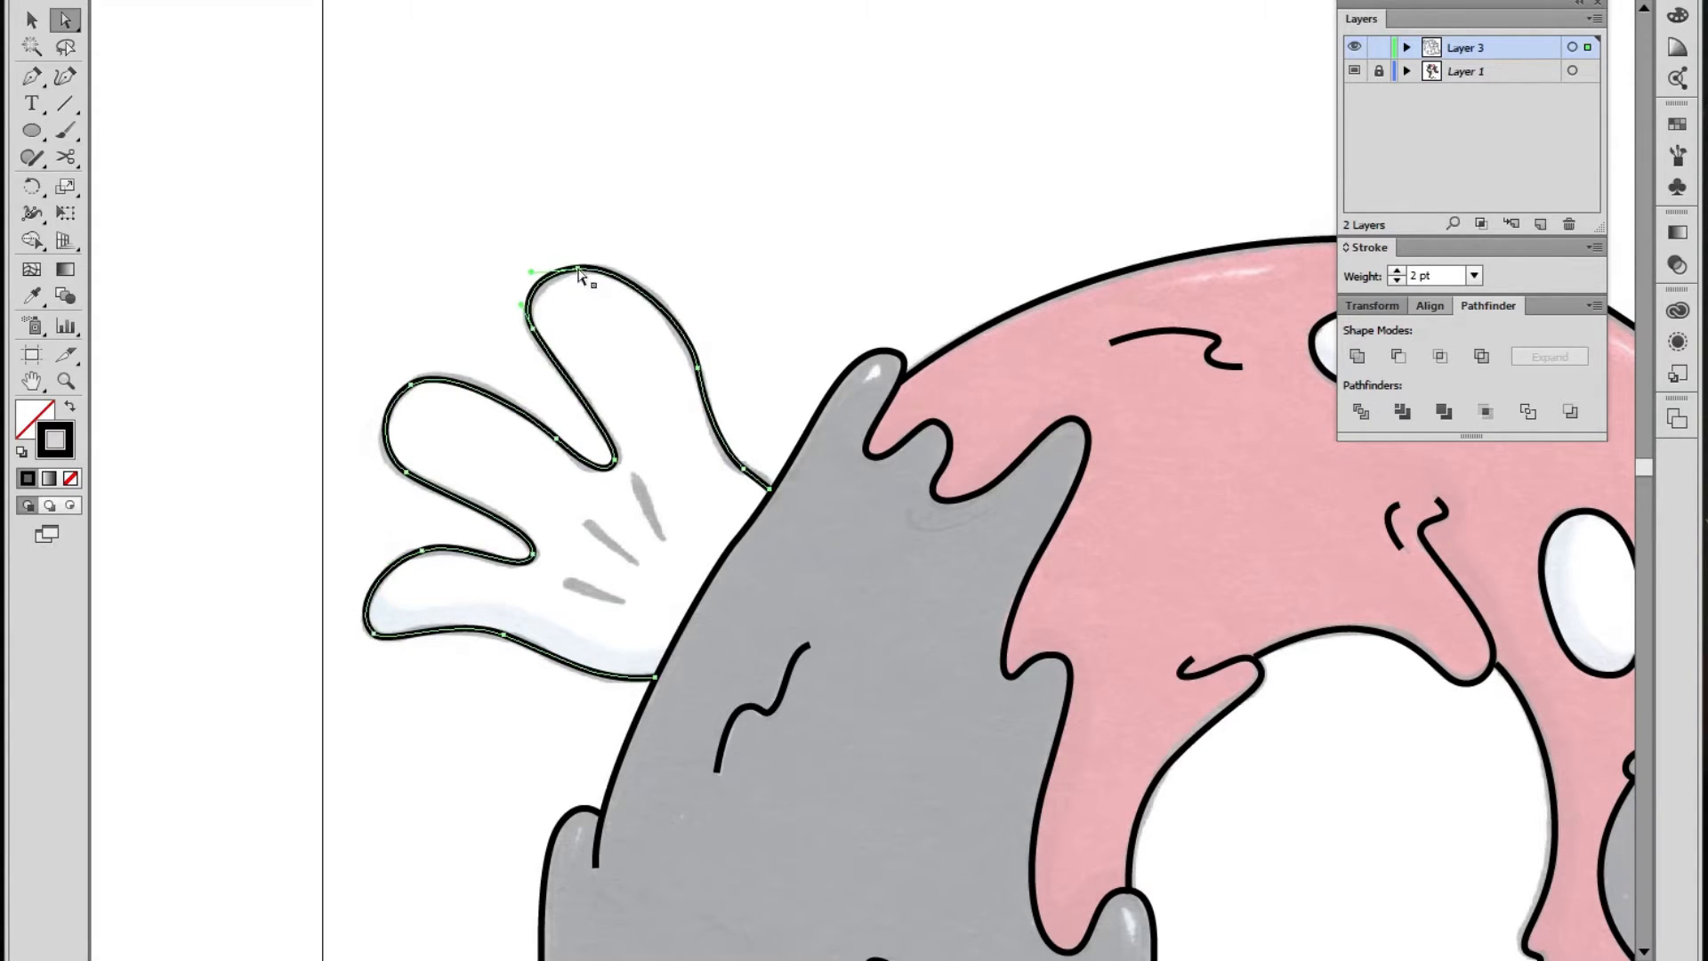
click(682, 252)
key(z)
alt+click(707, 495)
alt+click(707, 495)
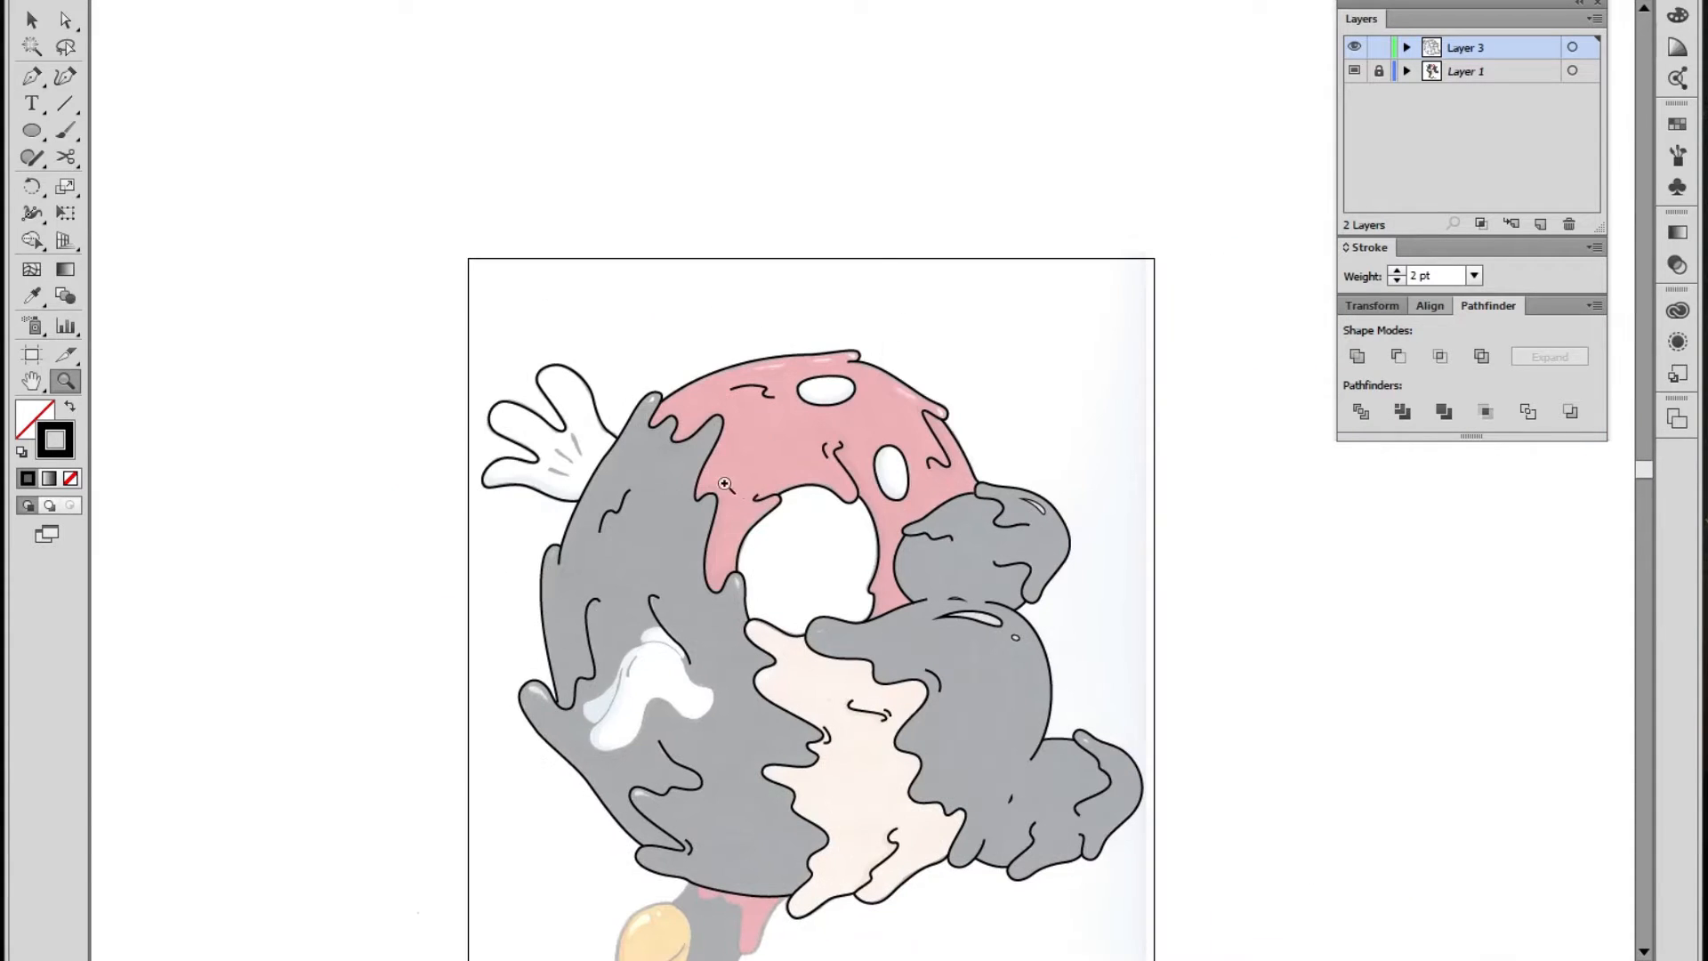
click(782, 518)
click(847, 367)
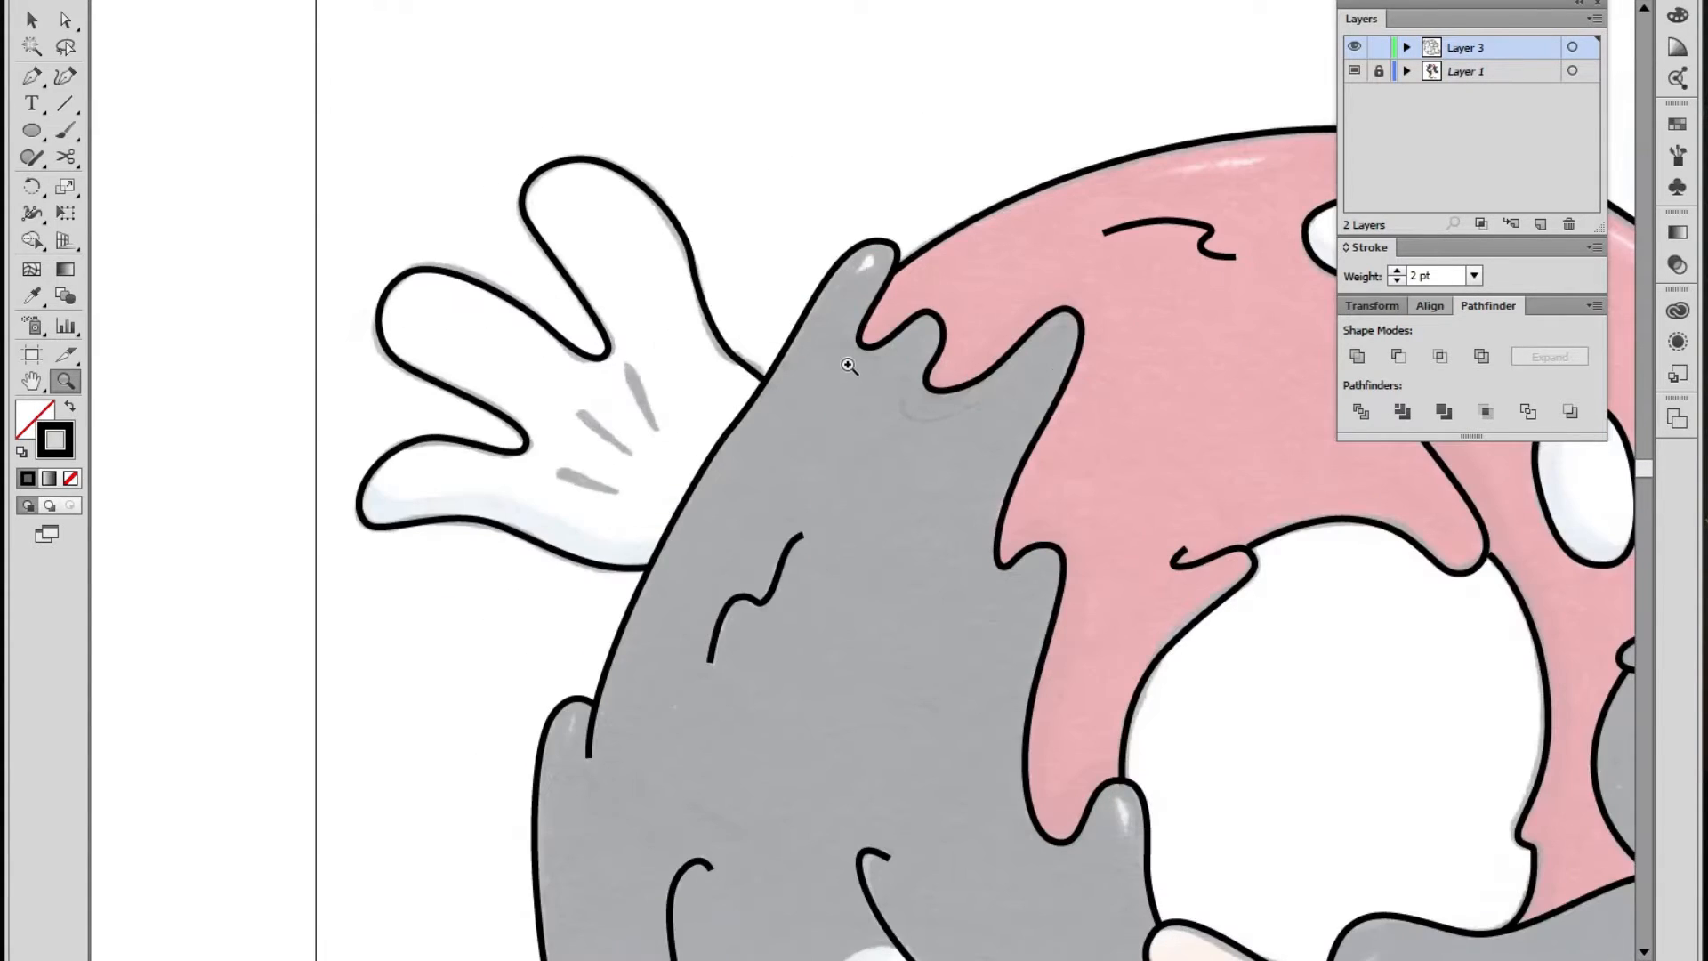
key(a)
click(772, 389)
drag(763, 380, 729, 356)
click(747, 365)
Trace the glove's small finger behind the dark body as an arc from the upper wrist to the body's pointed tip
click(34, 78)
key(z)
alt+click(763, 507)
alt+click(762, 507)
alt+click(762, 507)
drag(912, 585, 535, 393)
click(737, 419)
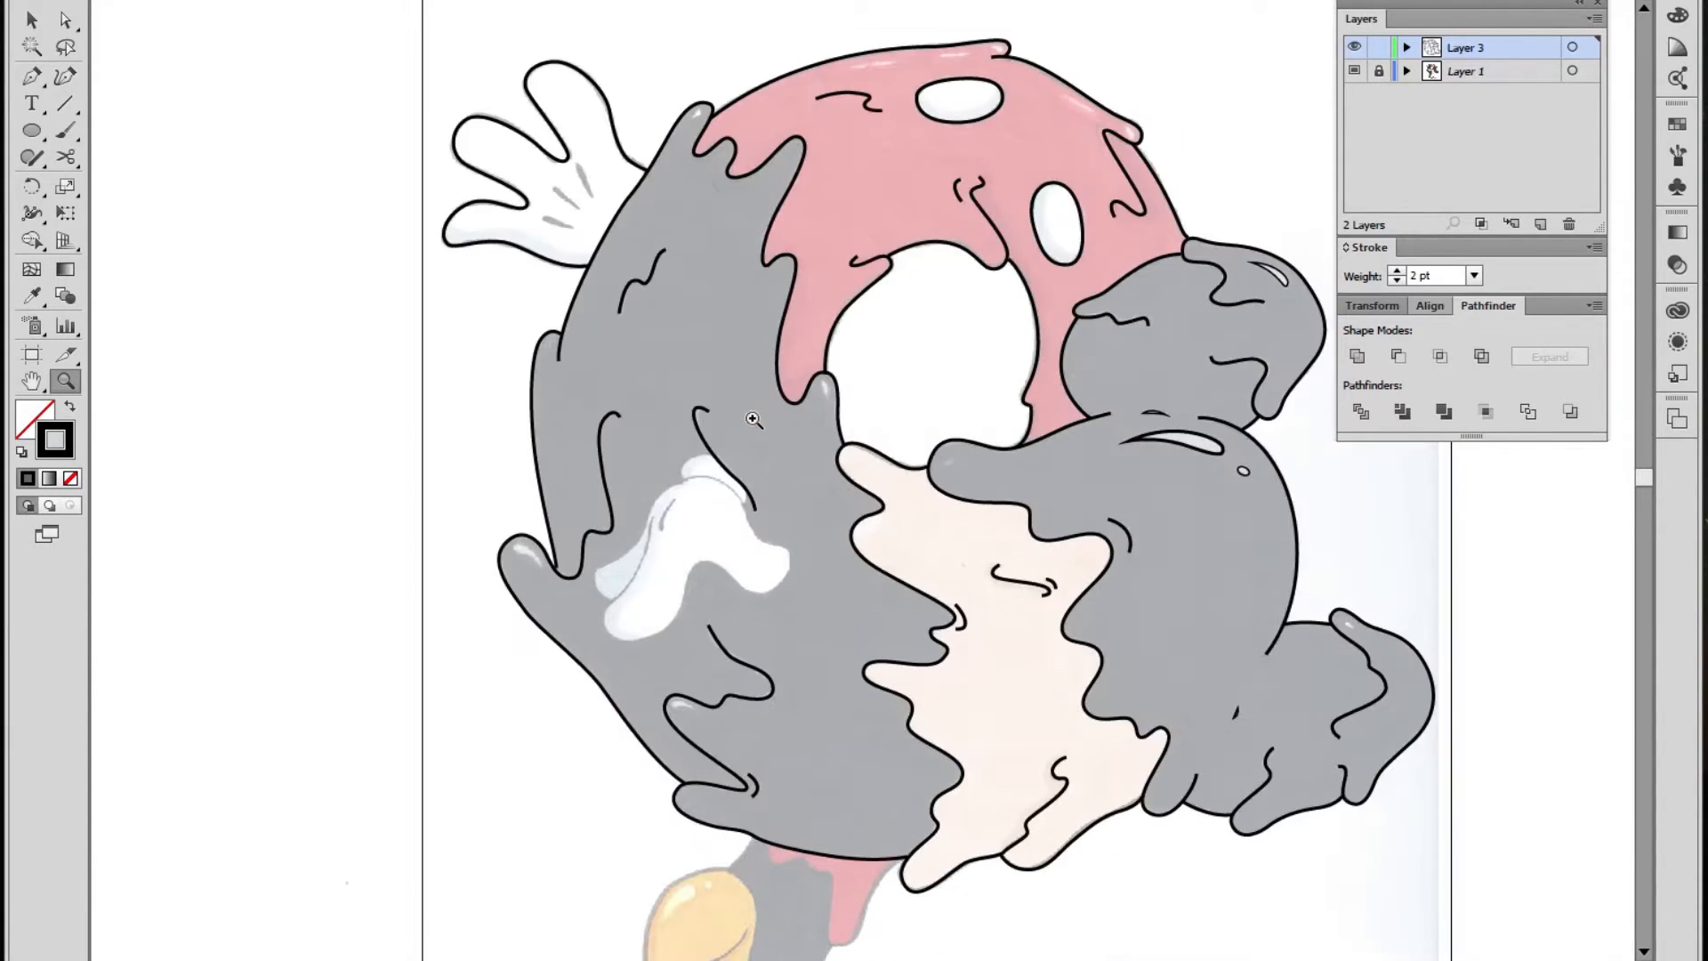
click(753, 288)
click(574, 267)
click(33, 78)
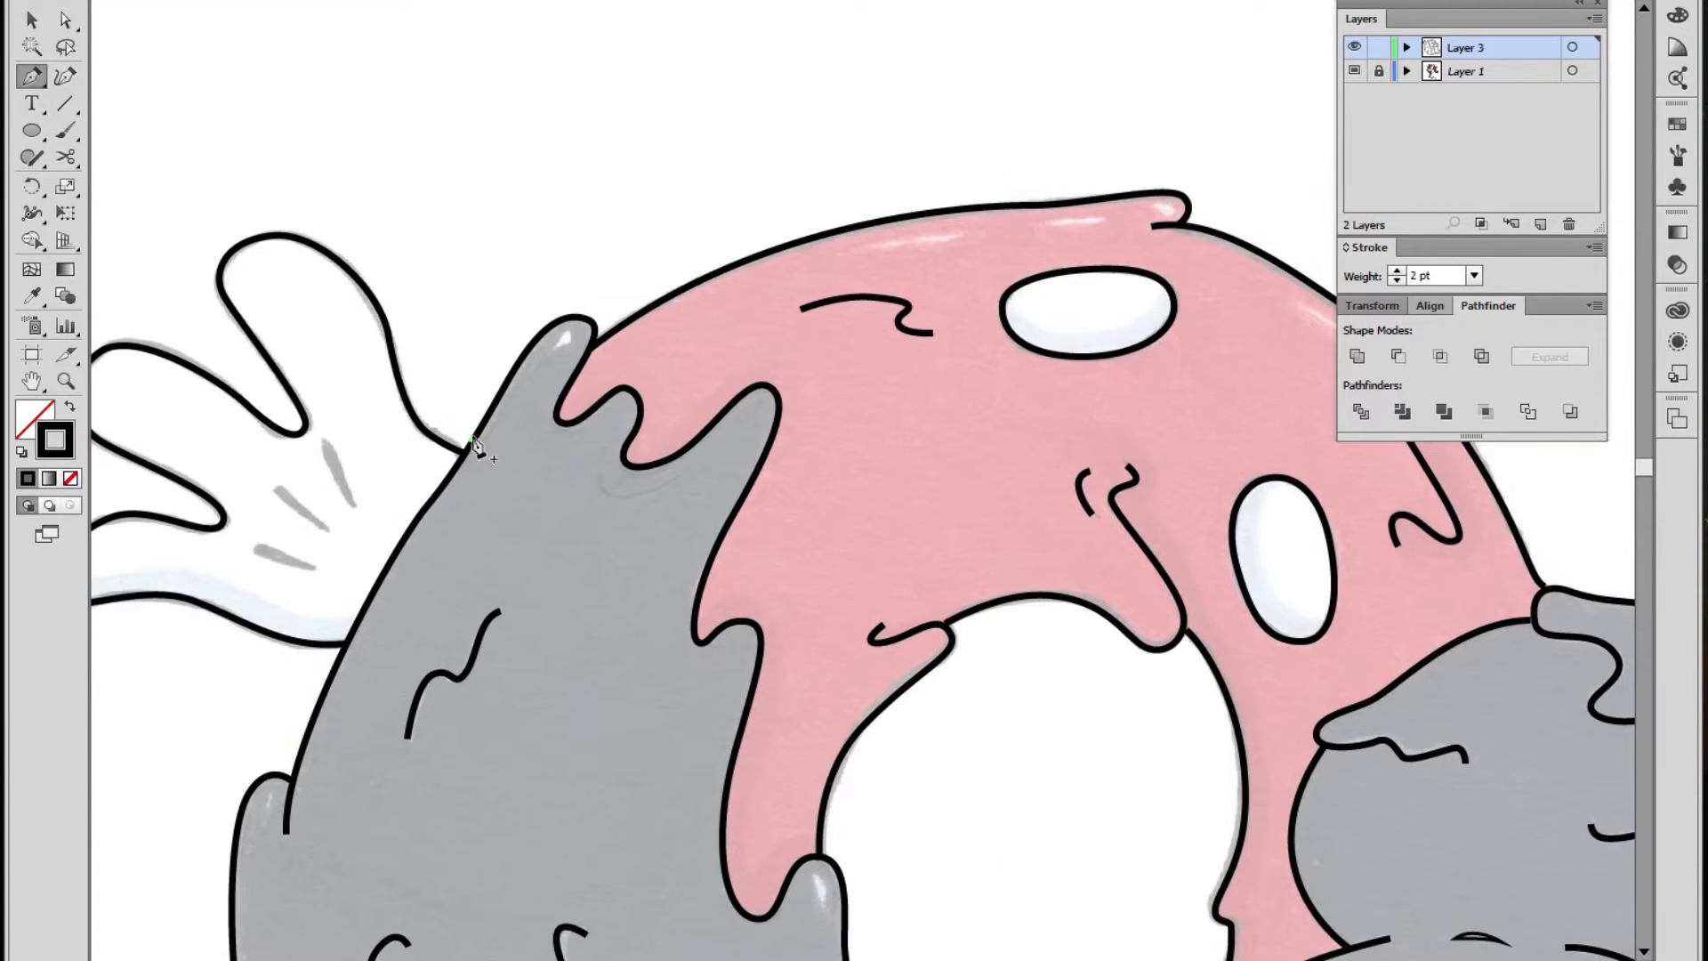
click(471, 440)
drag(488, 323, 597, 341)
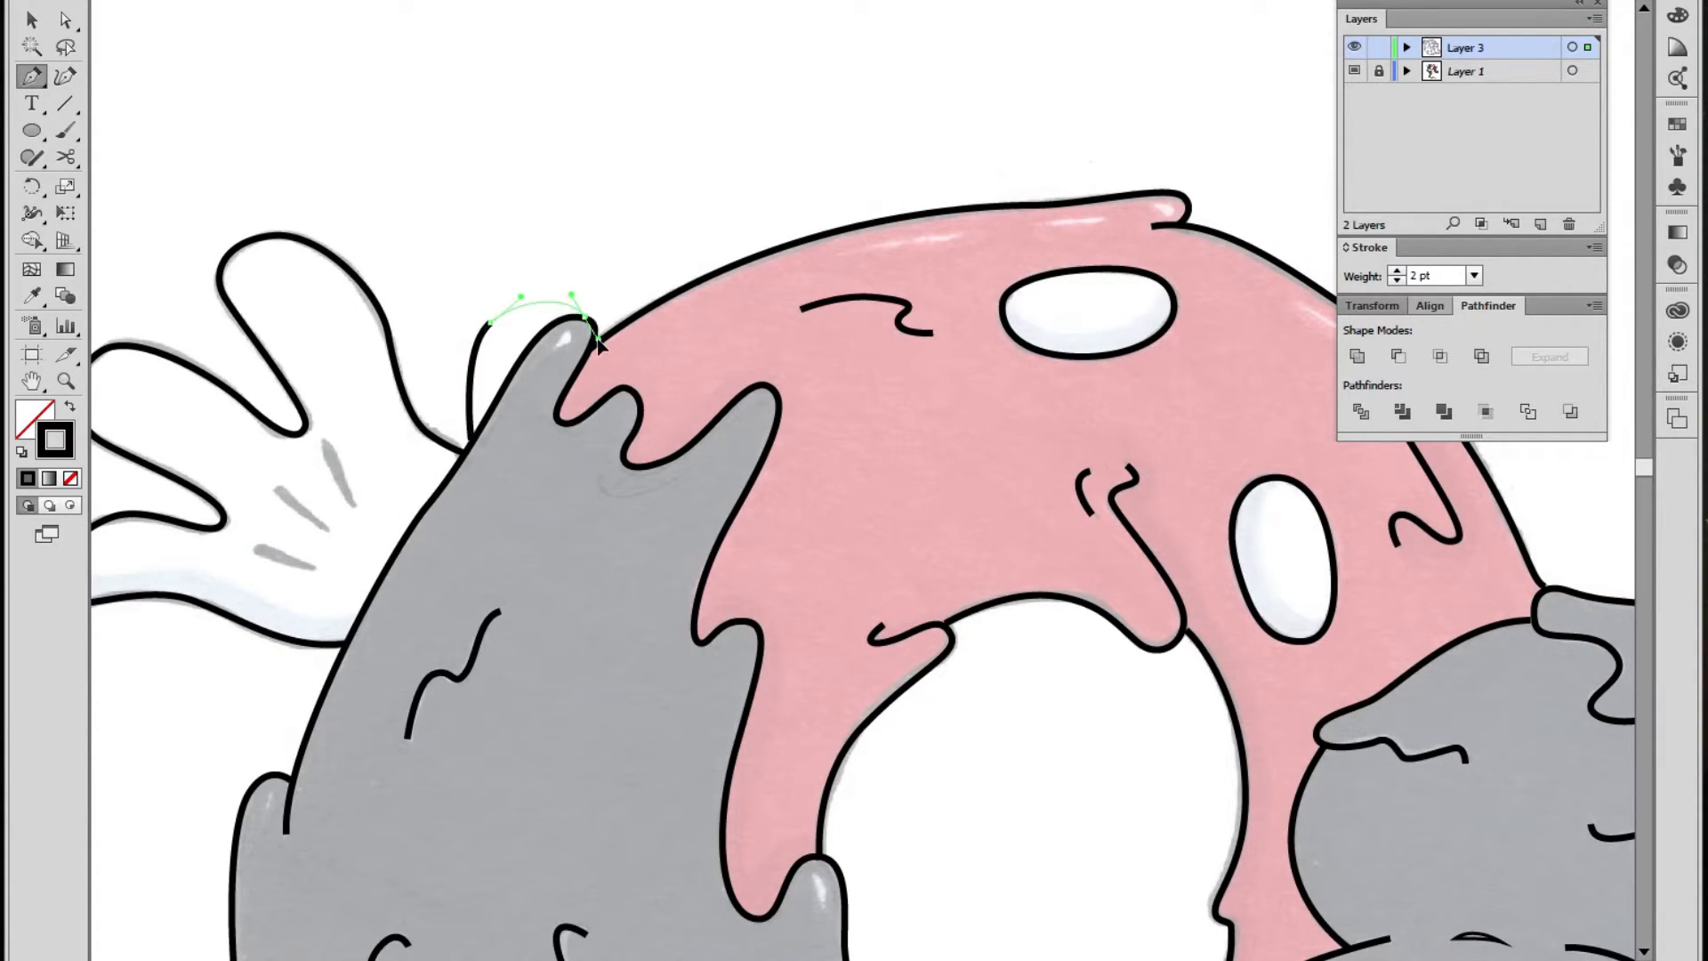
Refine the curve of the small finger's arc at its upper anchor and check its base at the wrist
key(a)
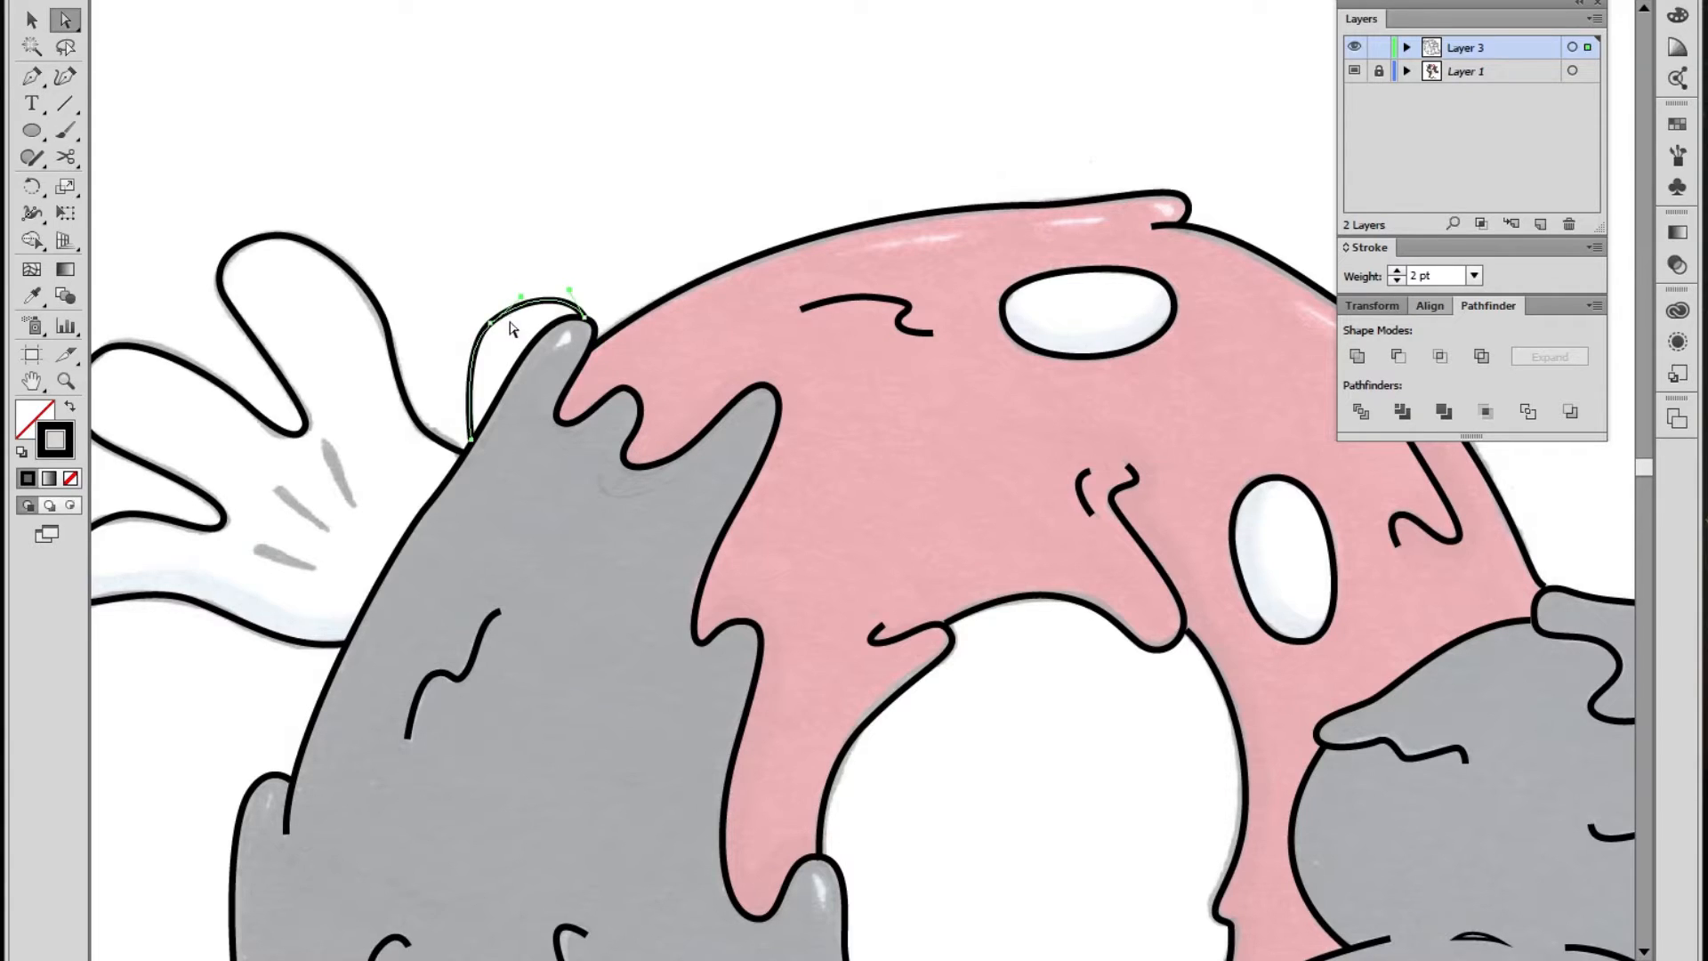
click(490, 323)
drag(489, 326, 509, 296)
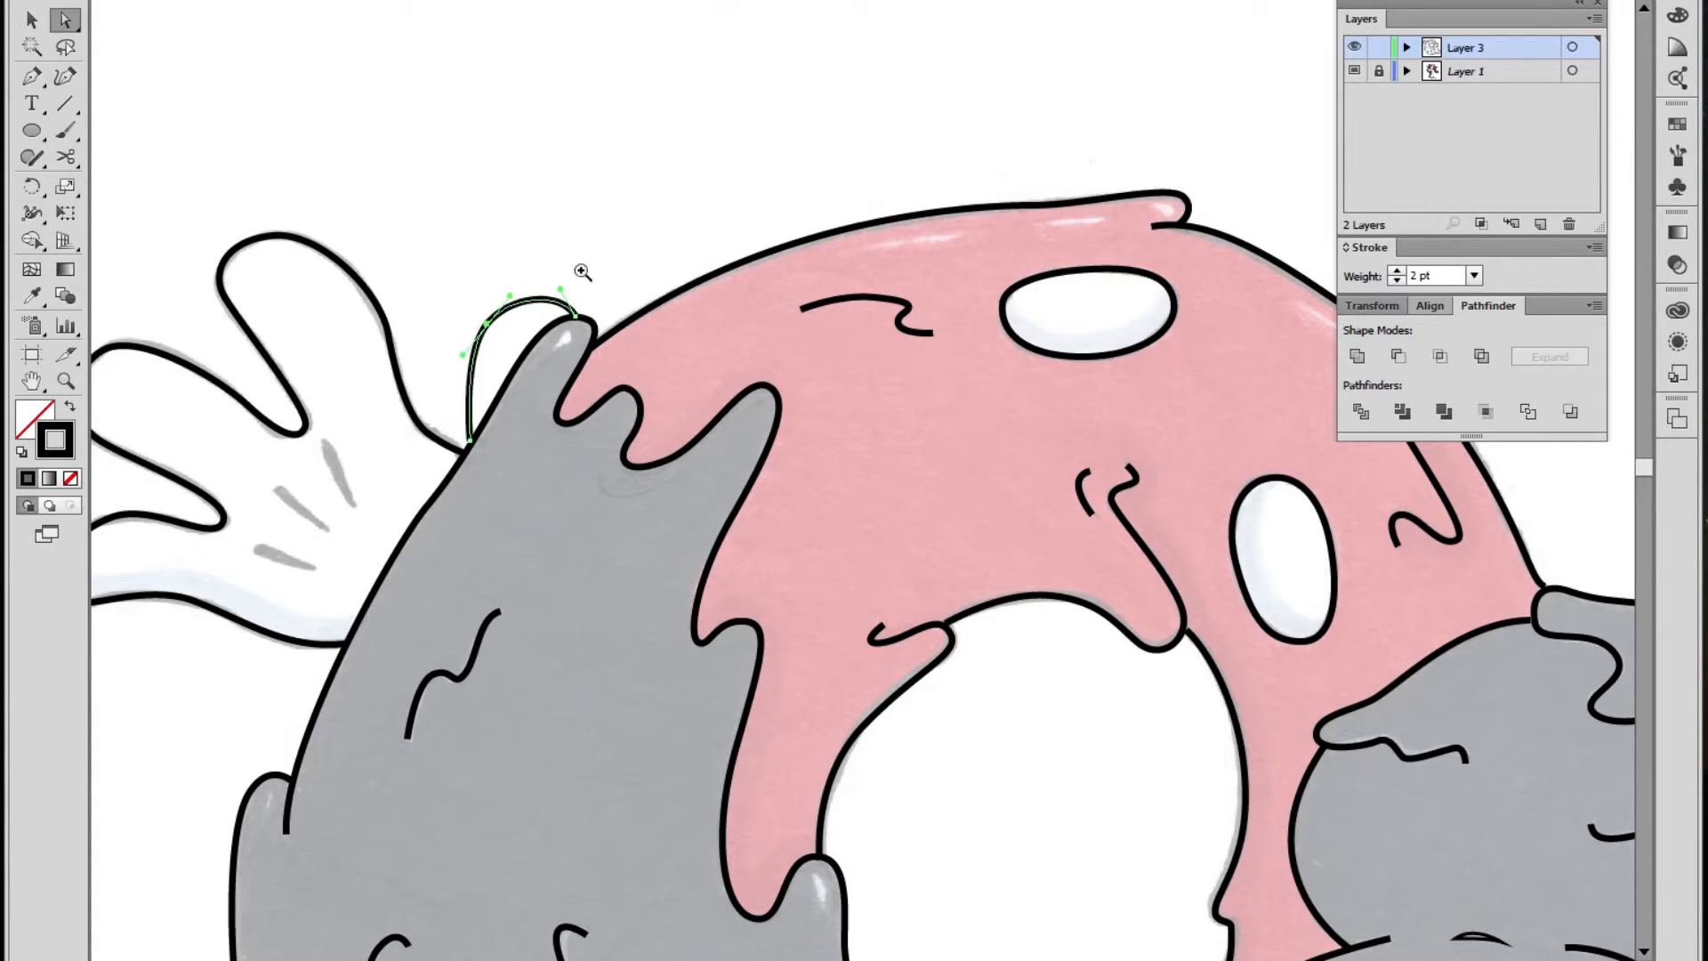
click(544, 257)
key(z)
alt+click(733, 561)
alt+click(733, 561)
alt+click(733, 560)
click(860, 409)
click(867, 416)
click(936, 487)
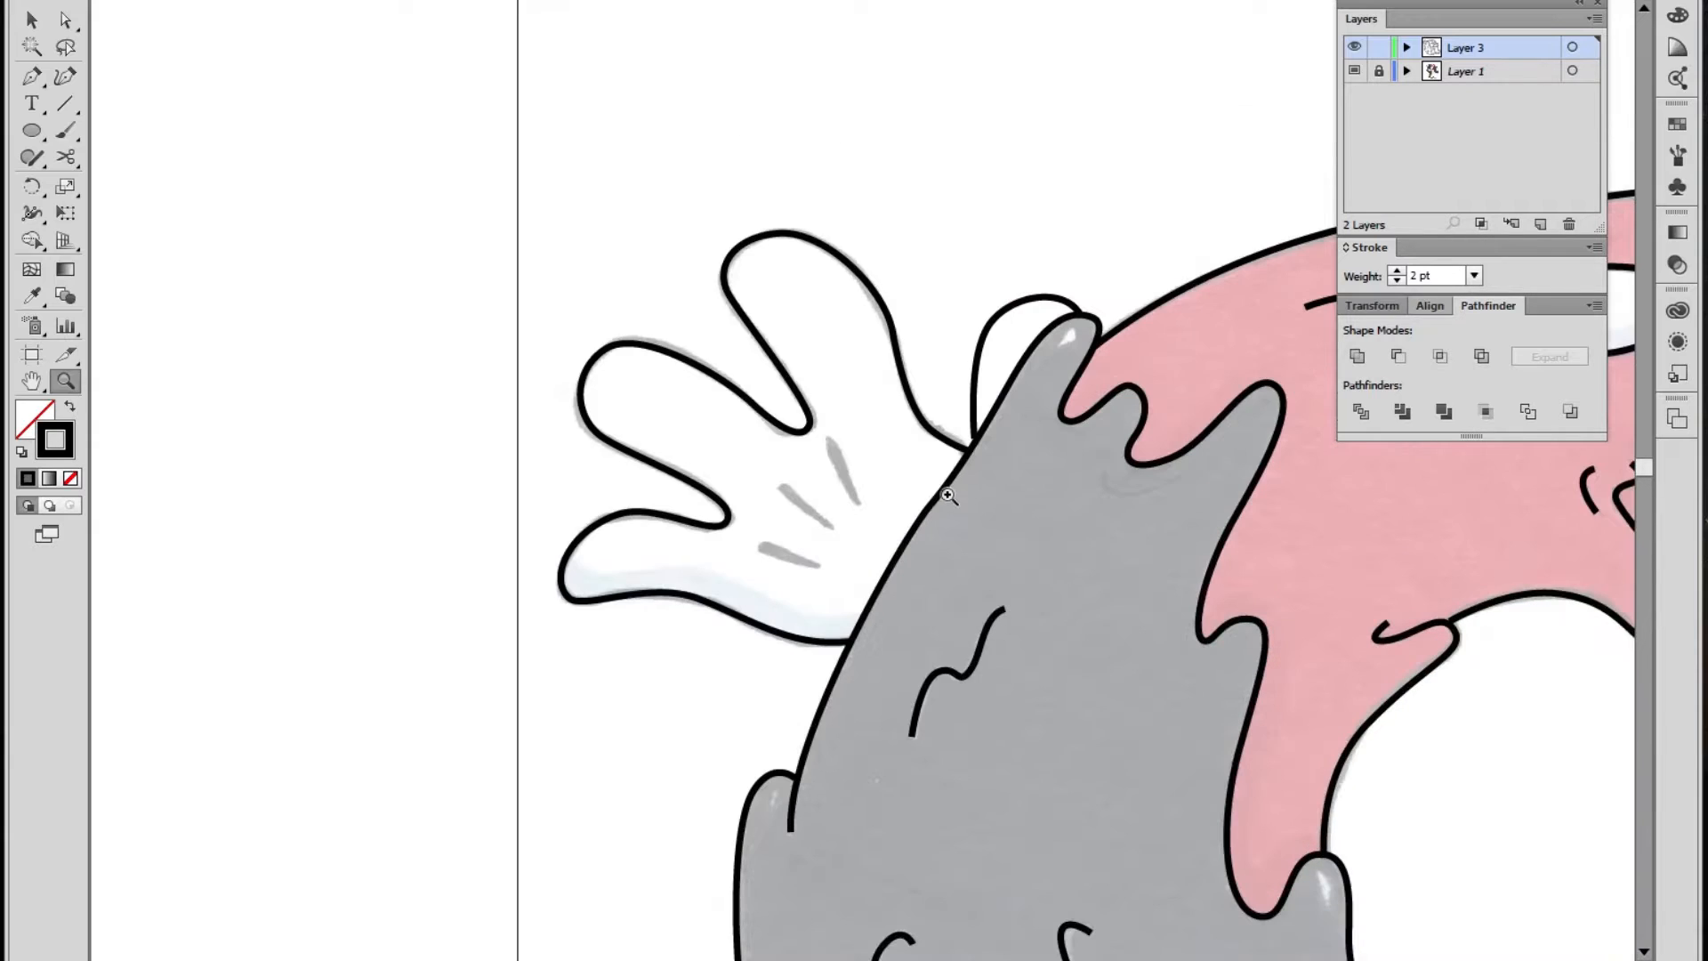
key(a)
click(975, 442)
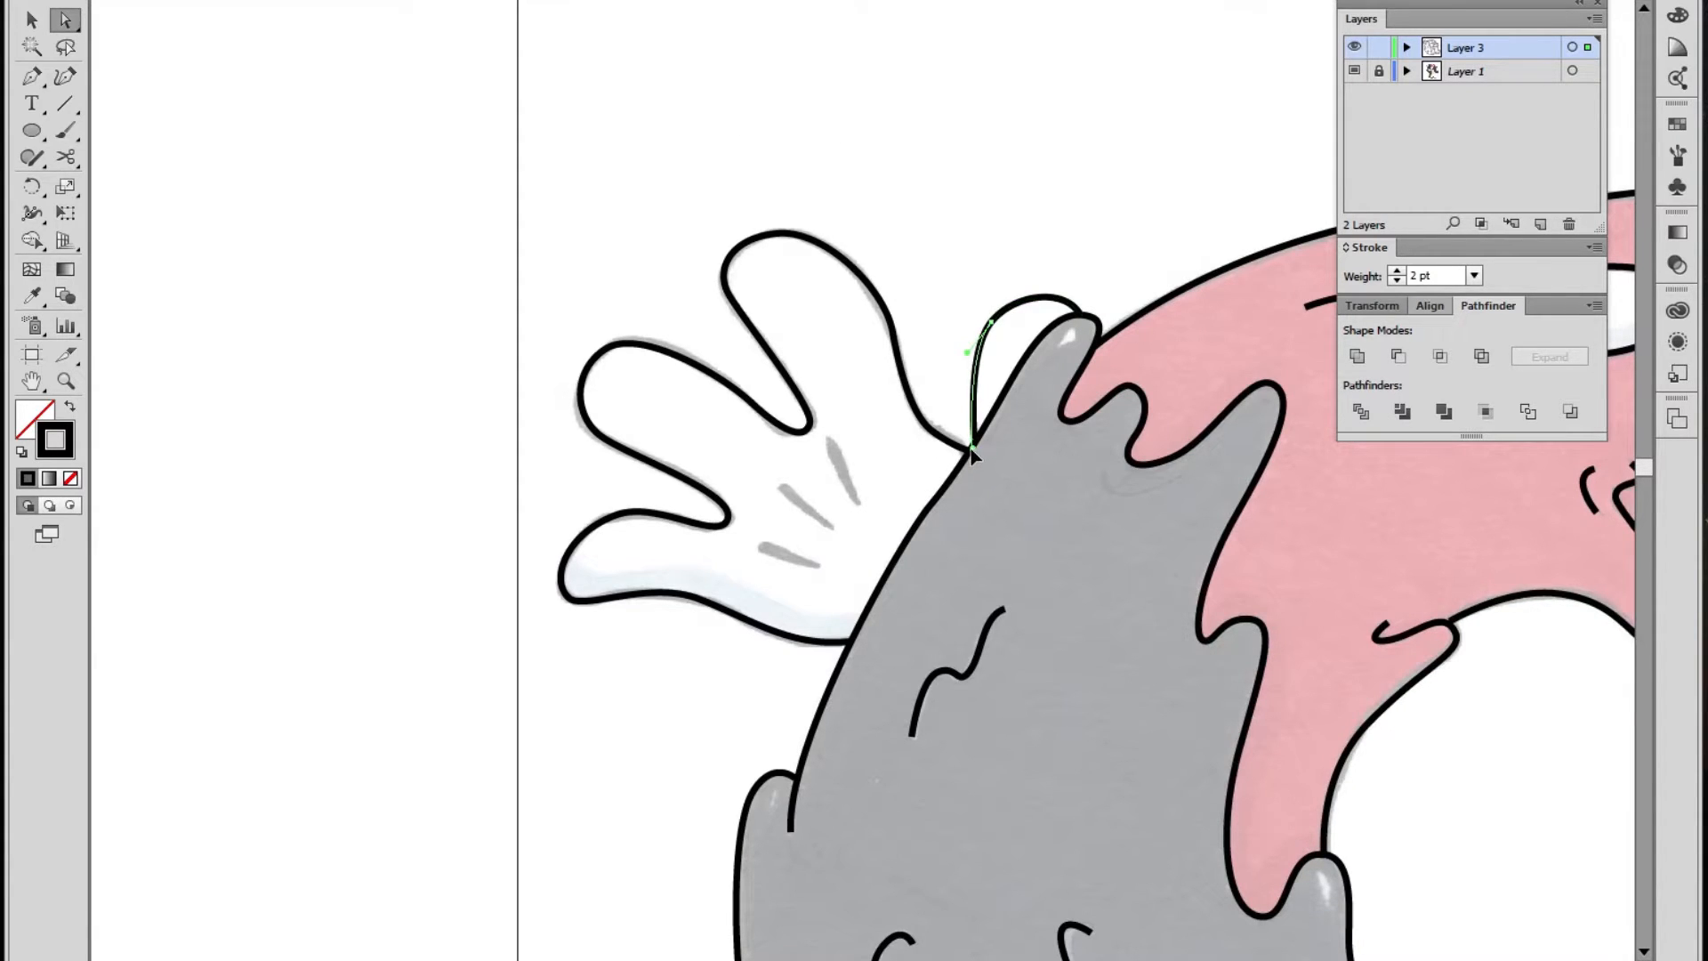
Rotate the small finger's arc counterclockwise, away from the dark body's pointed tip, keeping its base at the wrist
key(z)
alt+click(940, 596)
alt+click(940, 596)
alt+click(940, 596)
alt+click(940, 596)
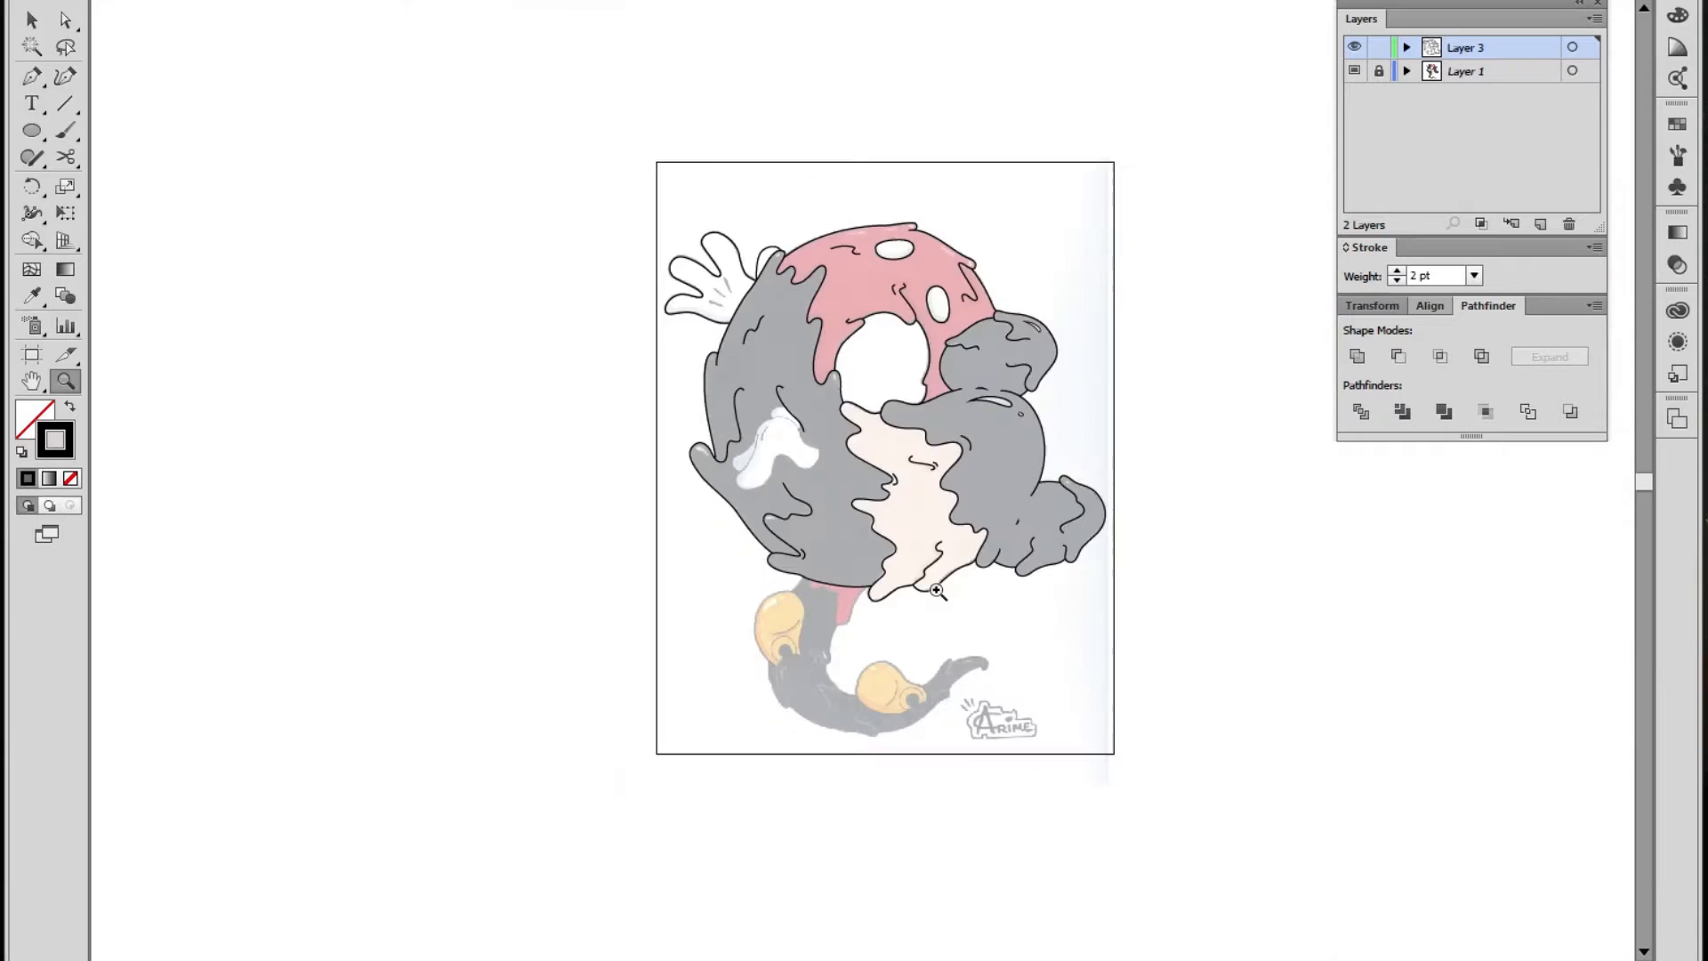
drag(953, 621, 747, 507)
click(684, 341)
click(684, 341)
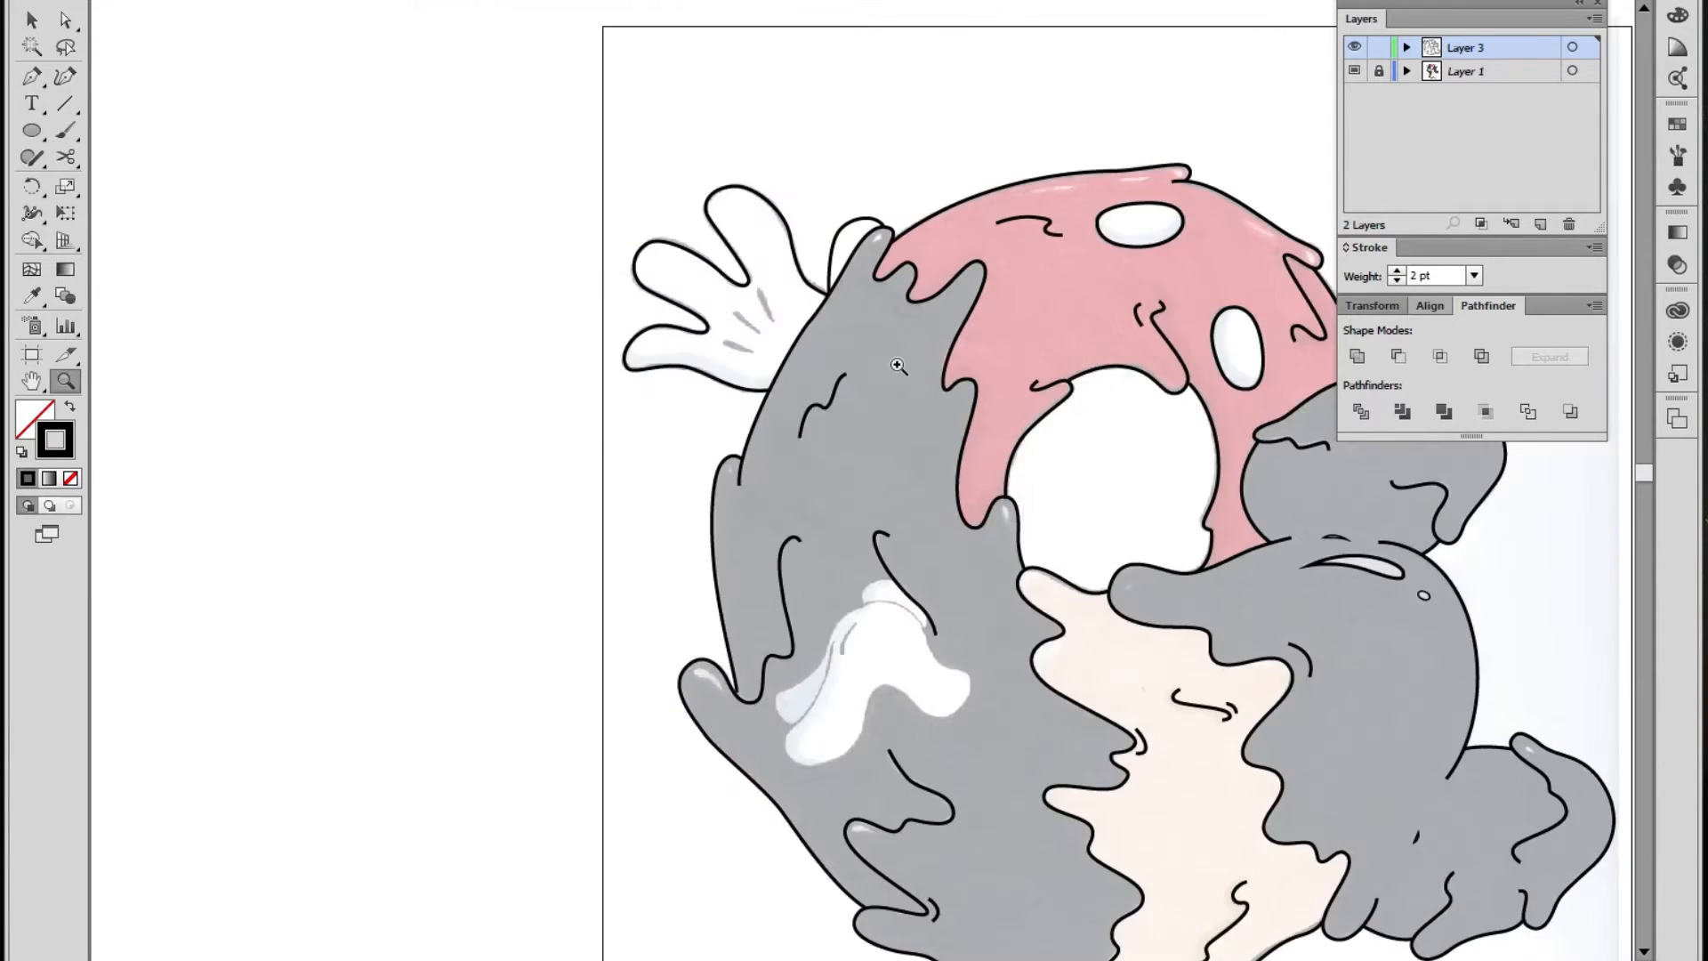
double_click(897, 363)
click(784, 457)
key(a)
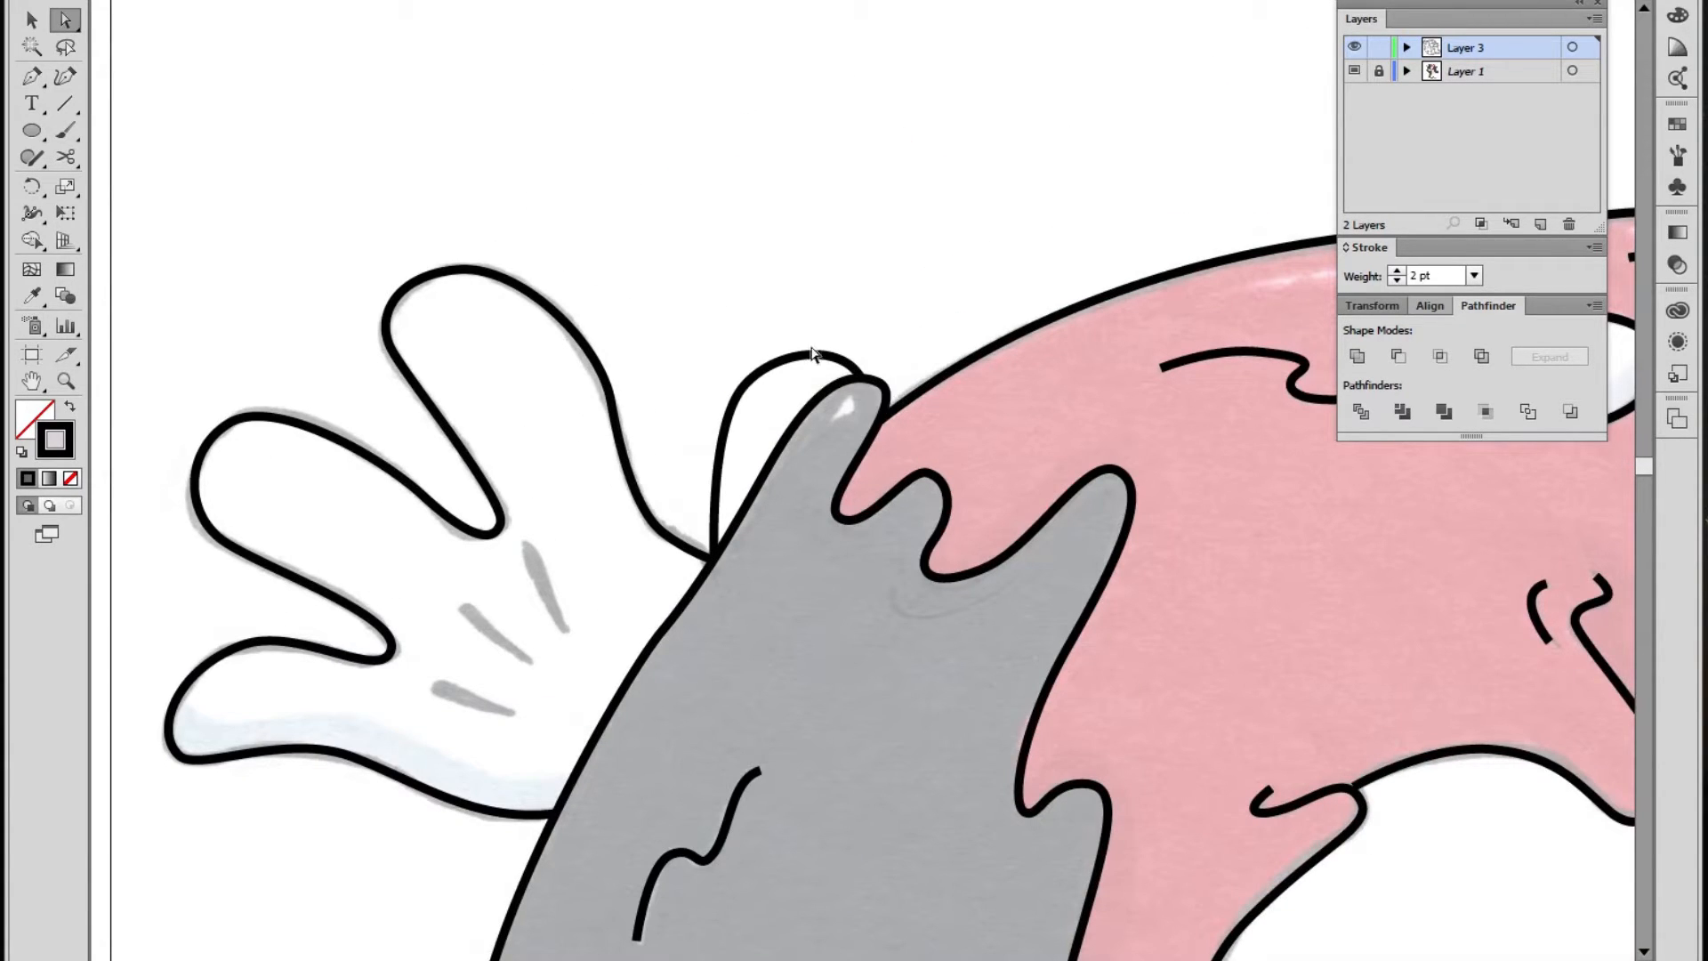
key(v)
click(827, 356)
drag(865, 345, 767, 329)
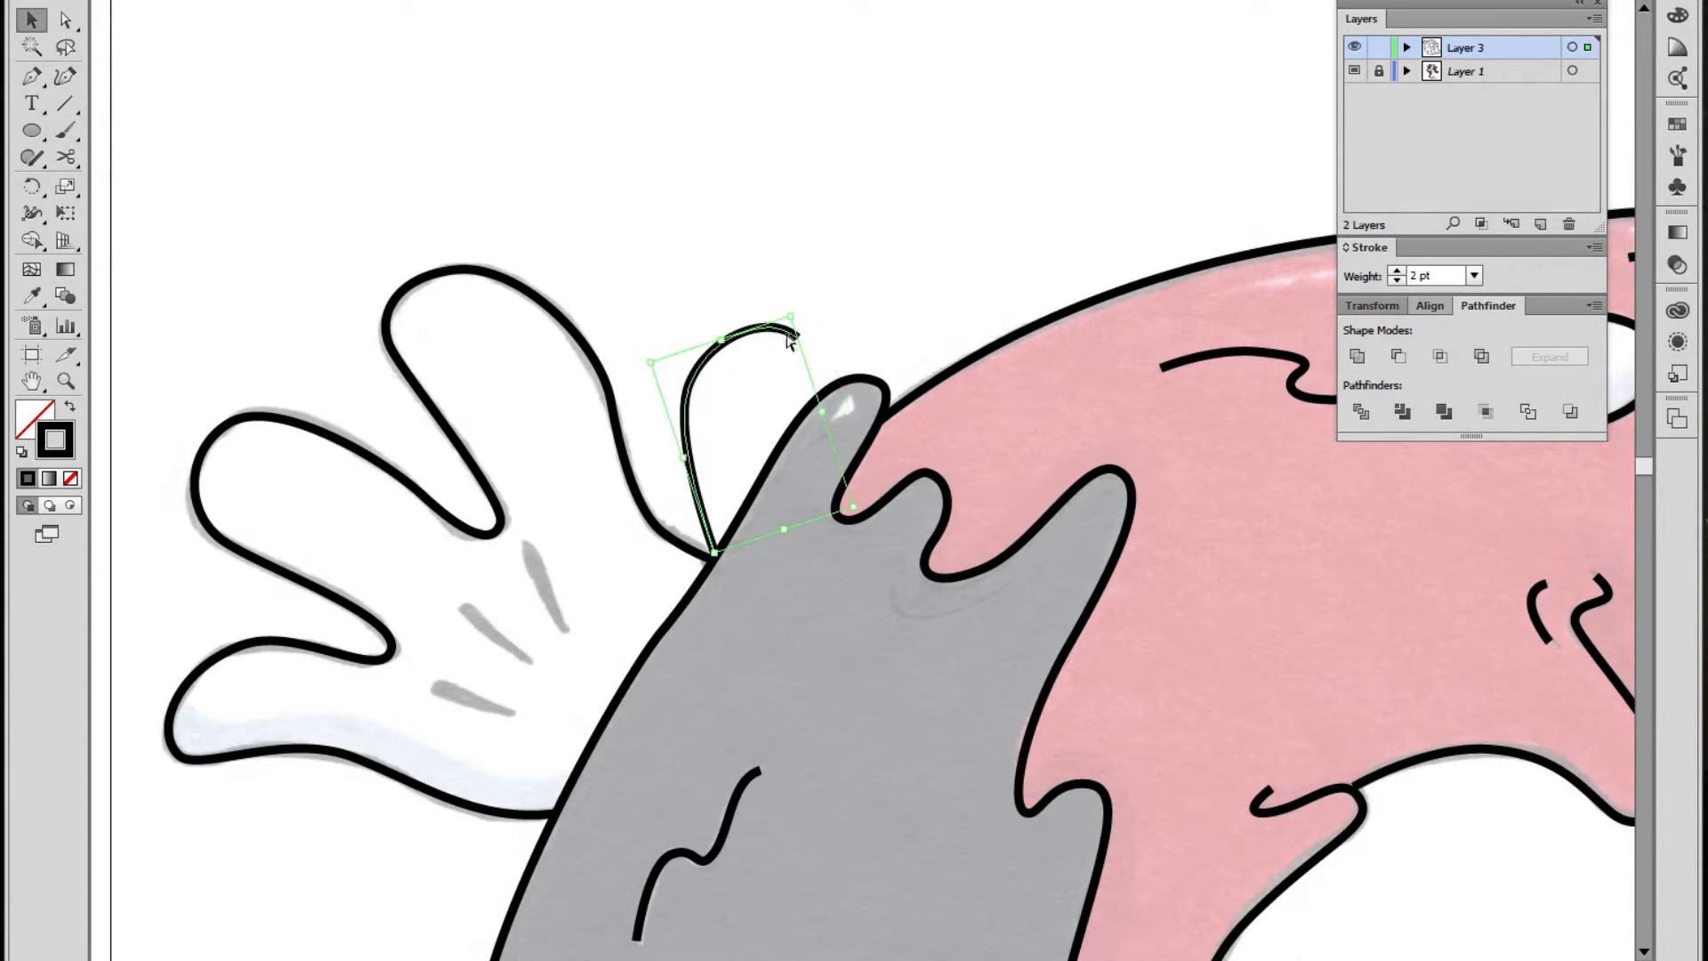
Extend the small finger's outline from its free end down to the dark body's edge and deselect it
key(a)
key(p)
click(798, 338)
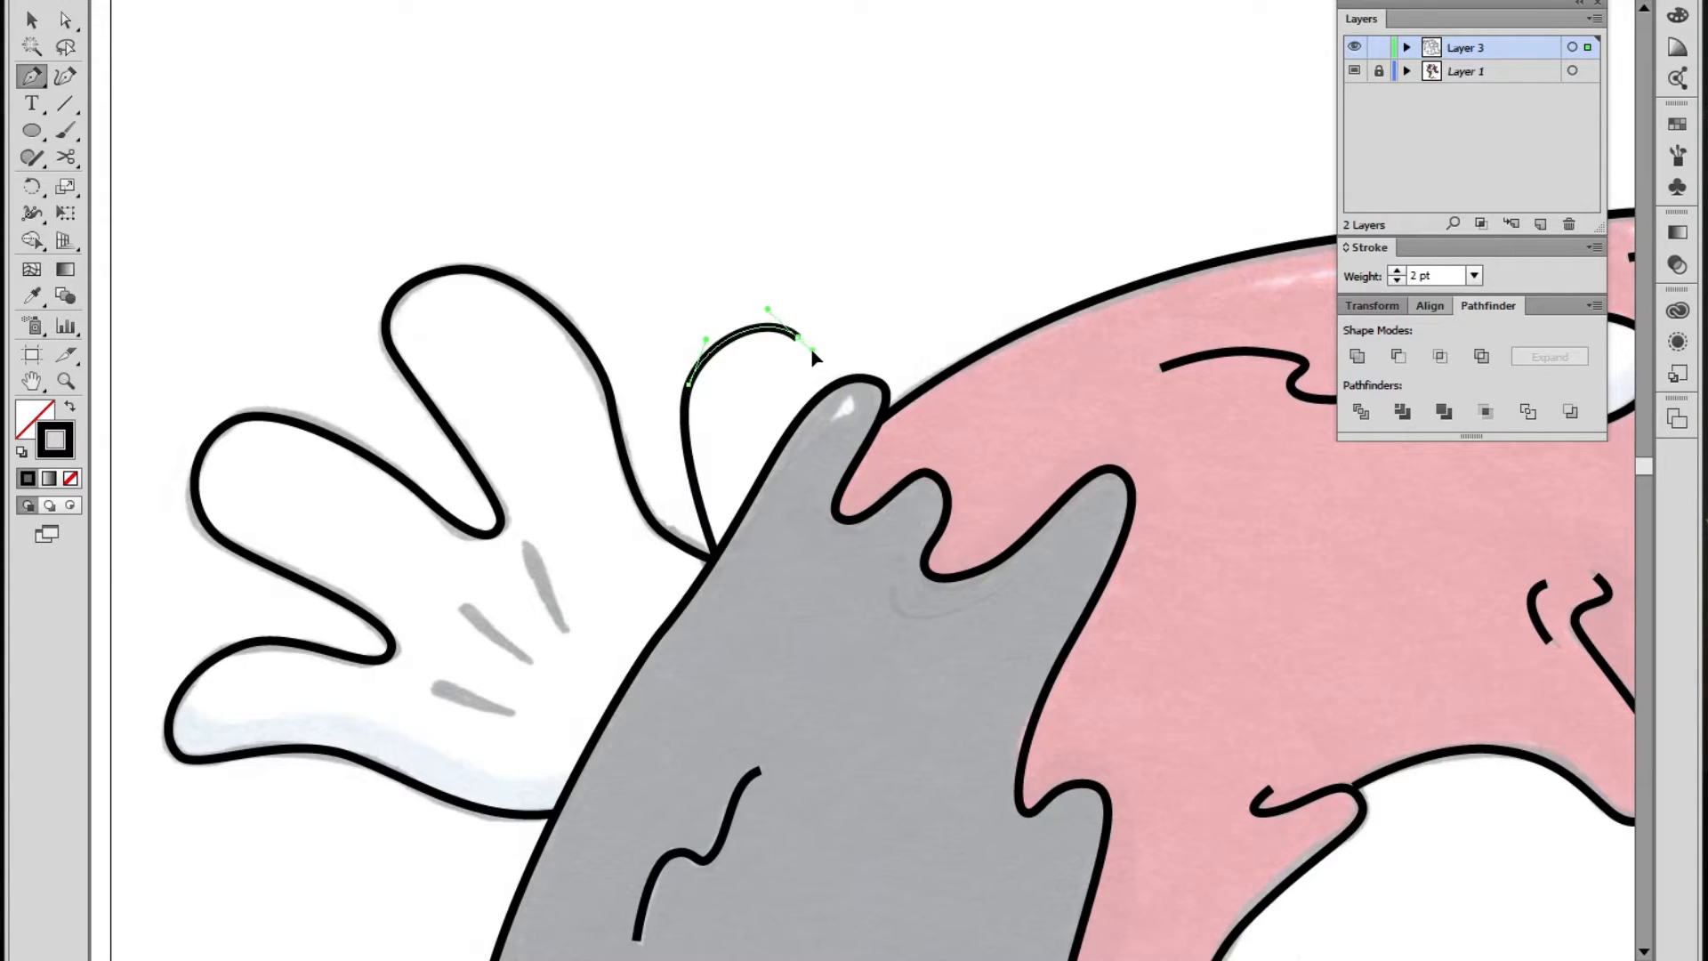
click(803, 435)
key(a)
click(874, 335)
Reshape the base of the small finger's outline where it joins the wrist and the dark body, and deselect it
key(z)
alt+click(809, 495)
alt+click(809, 495)
alt+click(800, 494)
alt+click(863, 534)
drag(934, 587, 605, 266)
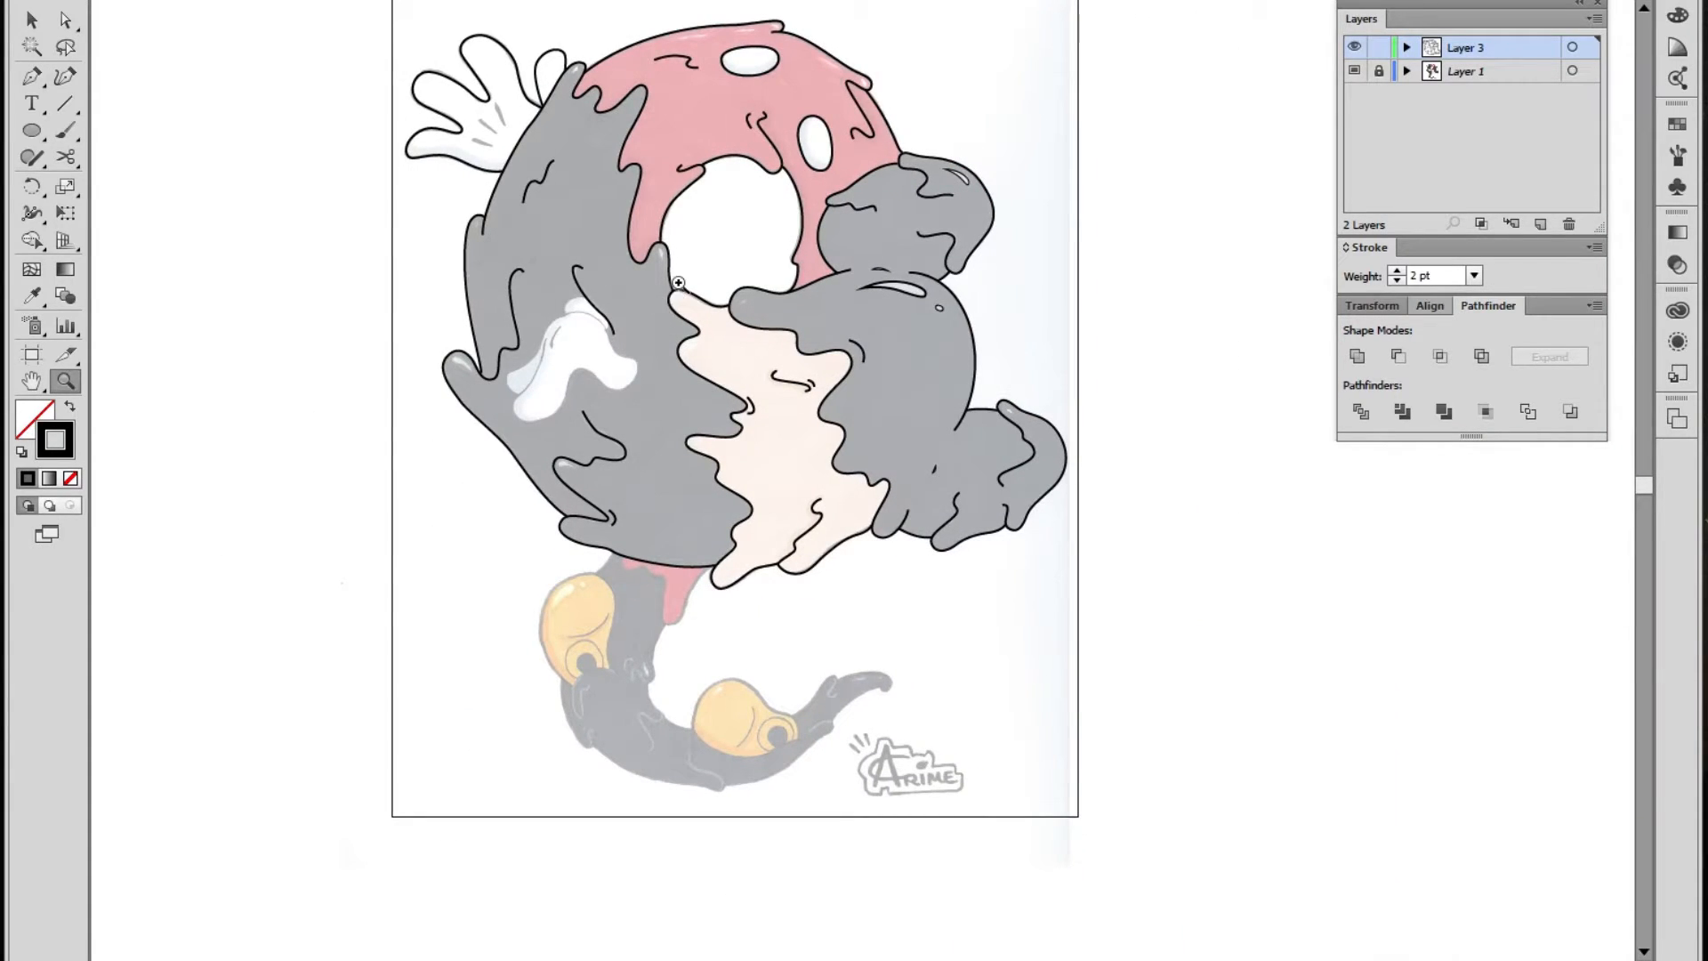
click(678, 282)
click(761, 355)
click(756, 352)
click(806, 395)
key(a)
click(867, 457)
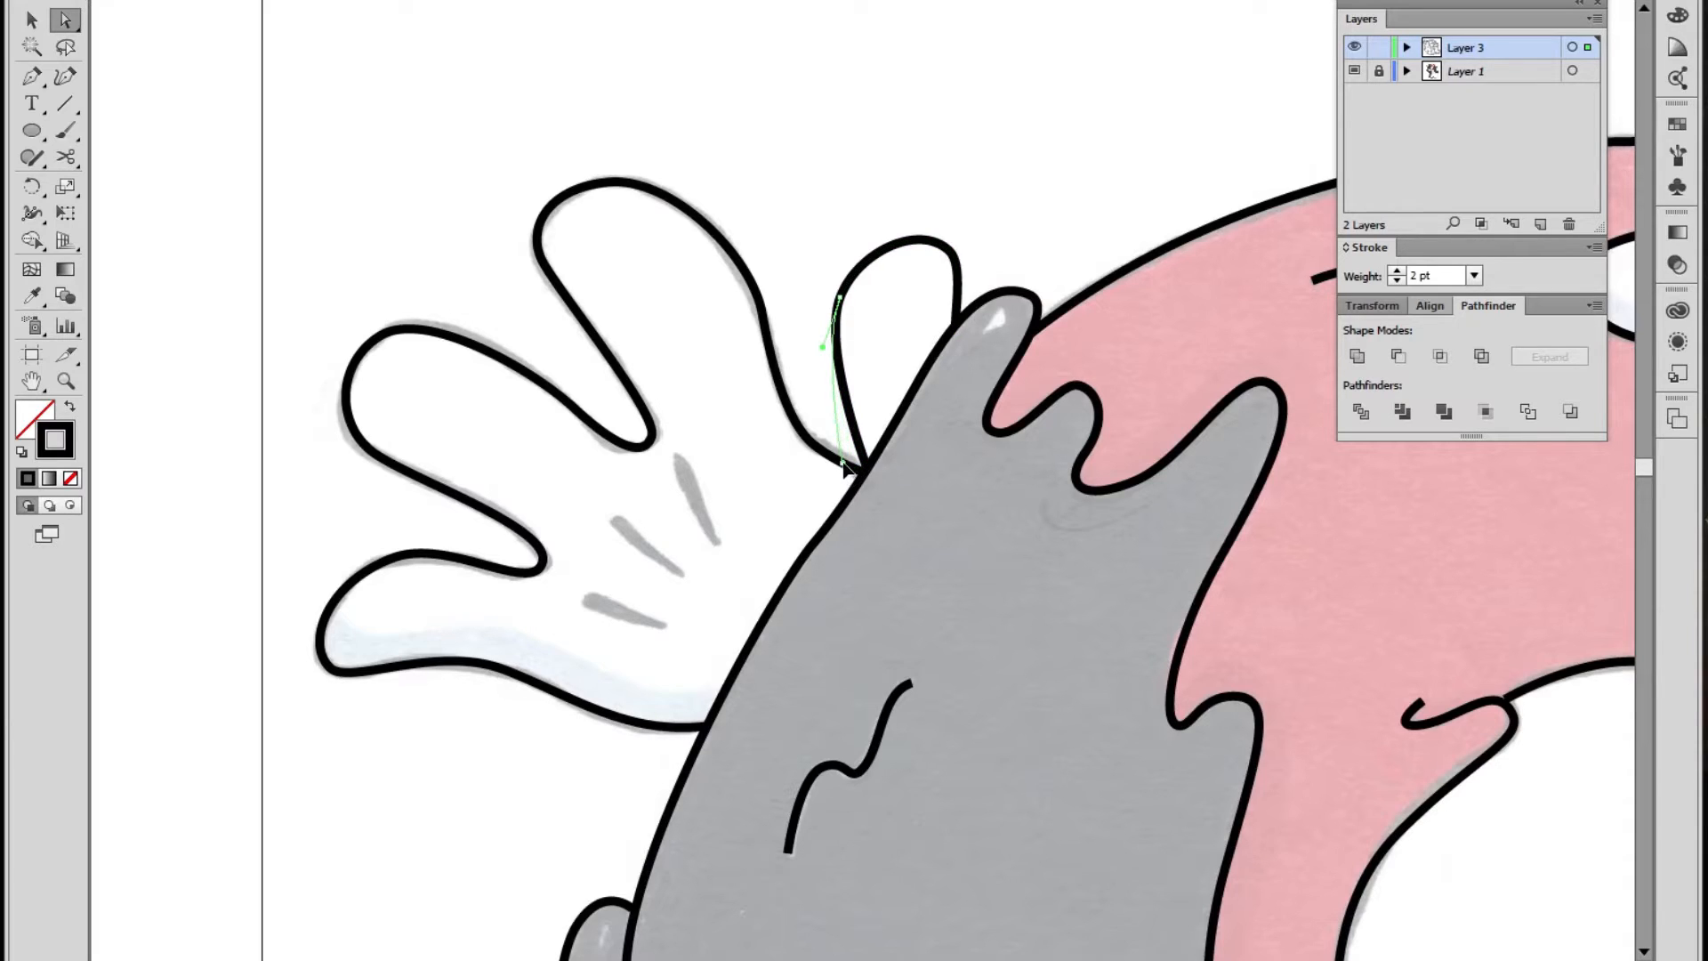
click(865, 474)
drag(863, 473, 576, 154)
click(864, 409)
Trace the cuff edges of the white glove inside the dark body, up to the crease beside it
key(z)
alt+click(845, 503)
alt+click(845, 503)
alt+click(845, 504)
alt+click(845, 504)
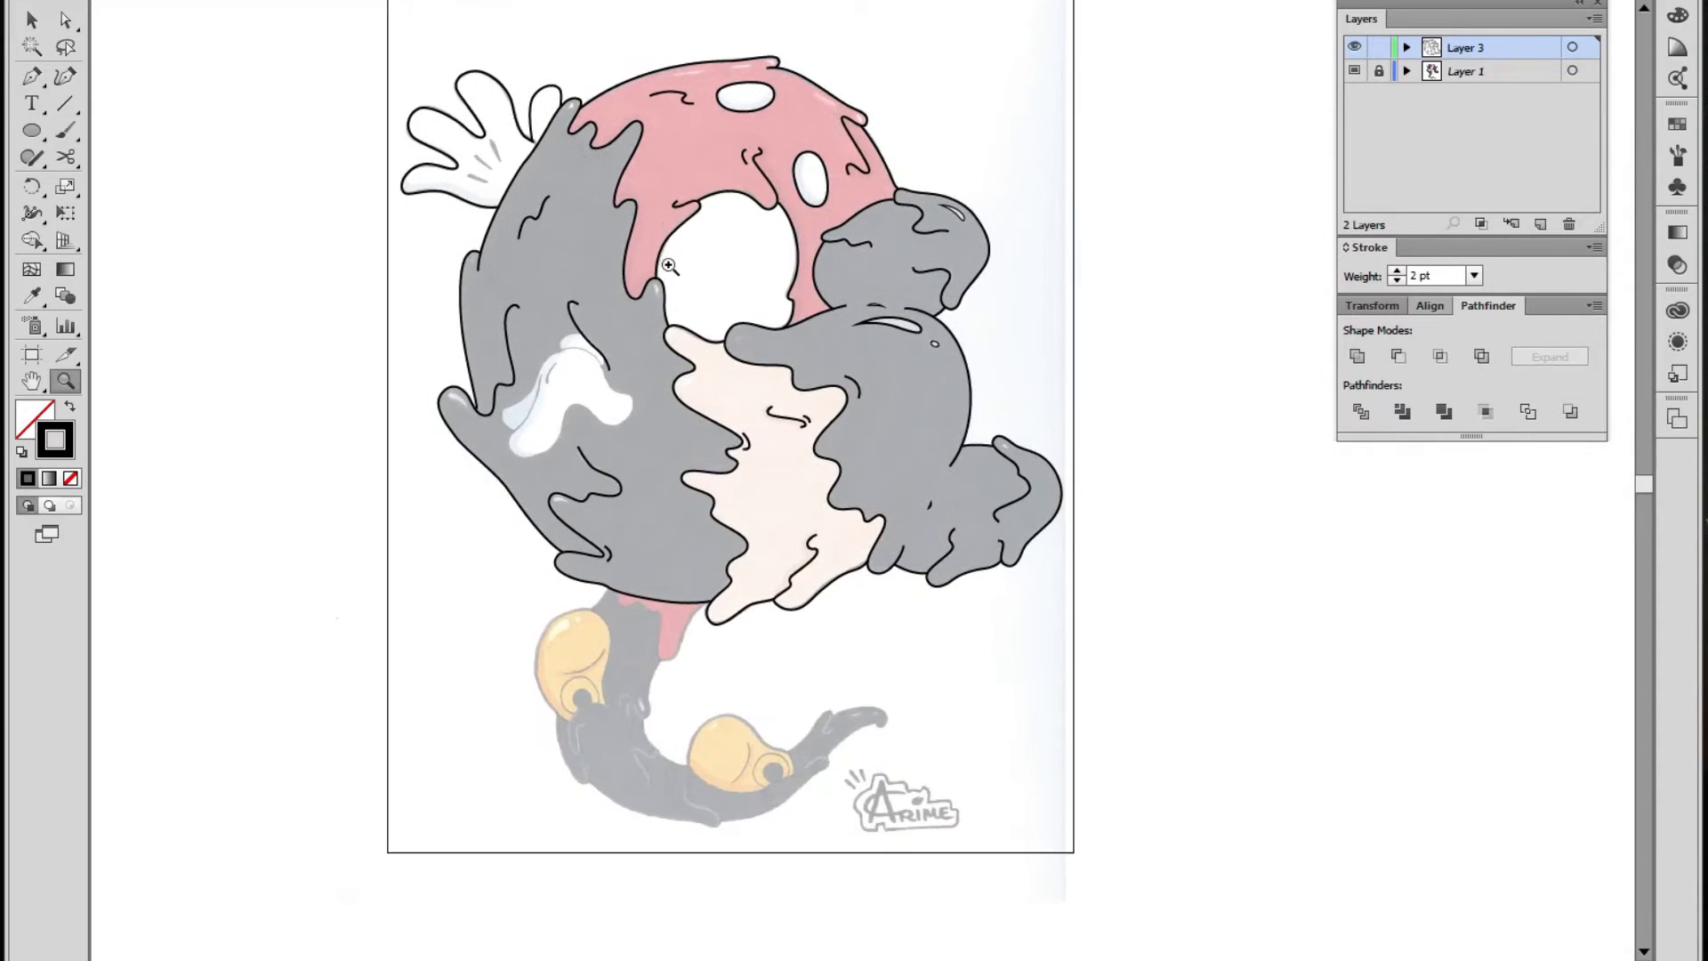
click(733, 435)
click(735, 414)
click(736, 411)
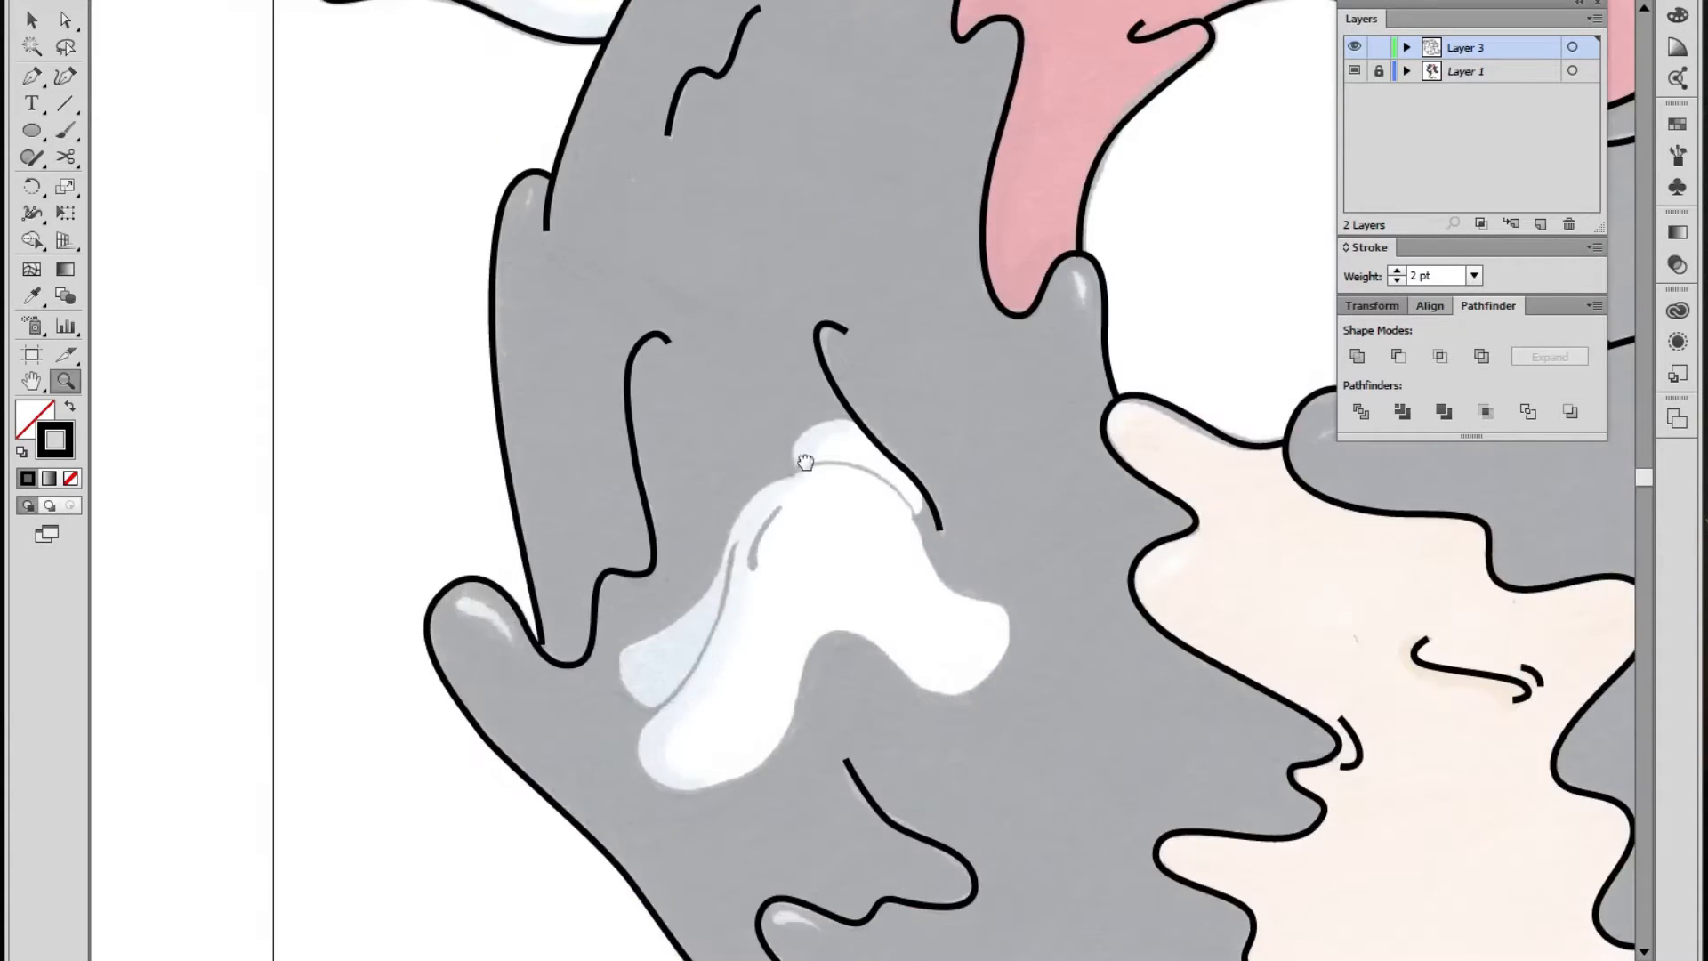
drag(862, 524, 702, 232)
key(a)
click(689, 114)
click(620, 129)
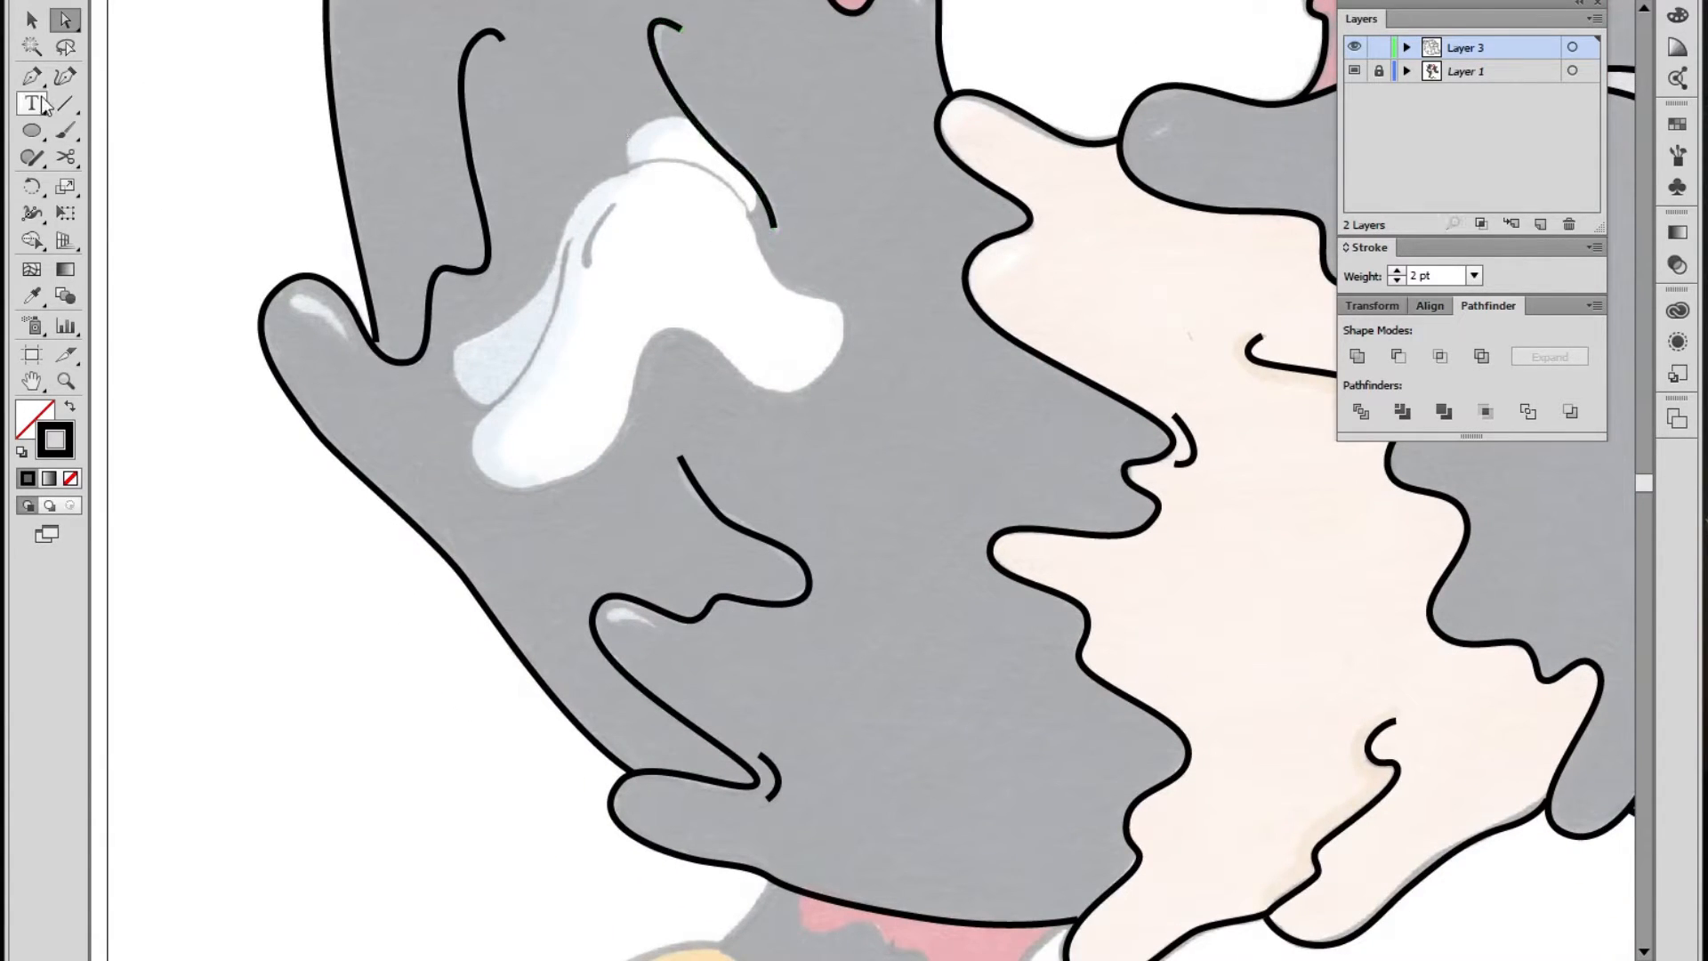
click(31, 77)
click(688, 117)
drag(630, 127, 646, 189)
ctrl+click(764, 231)
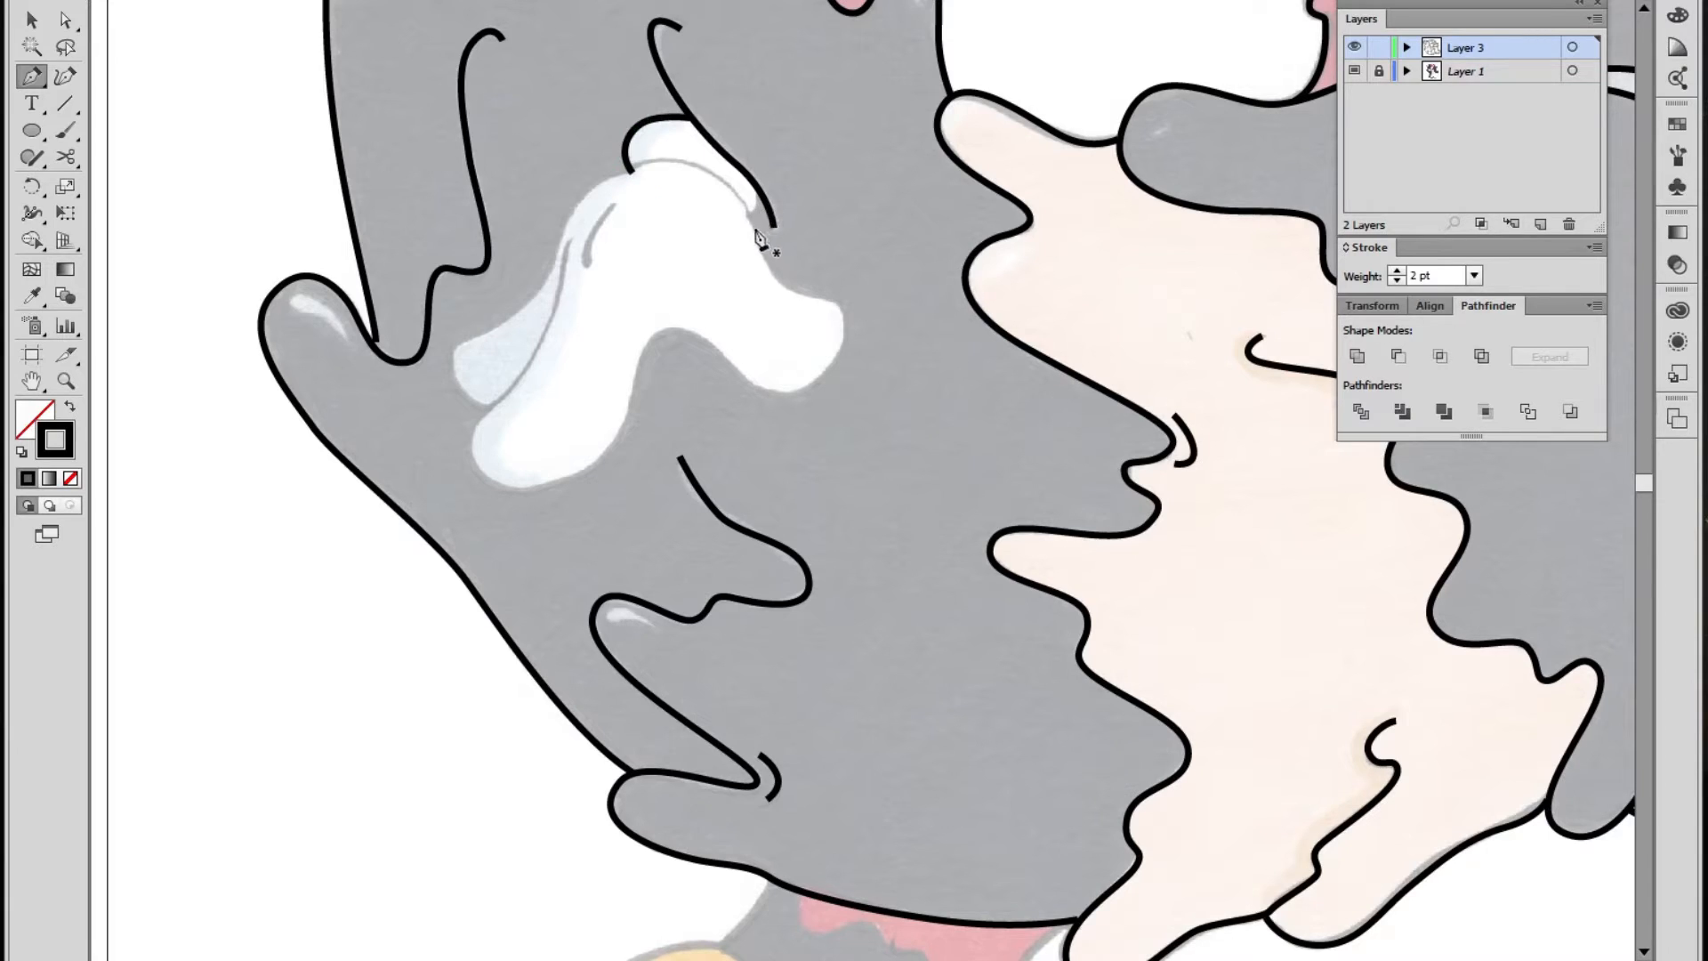
click(746, 215)
drag(758, 178, 757, 177)
ctrl+click(812, 226)
Trace the white glove from the cuff's lower end over its top and around the shaded rear finger
mouse_move(749, 222)
mouse_down()
mouse_move(661, 158)
mouse_move(616, 176)
mouse_up()
drag(560, 243, 469, 341)
click(451, 364)
drag(490, 406, 512, 399)
ctrl+click(582, 256)
Trace the dividing line and the glove's two front fingers back up to the cuff, and deselect the outline
click(571, 239)
drag(558, 311, 552, 345)
click(497, 407)
drag(488, 409, 488, 409)
drag(475, 470, 494, 502)
drag(592, 465, 626, 442)
drag(663, 328, 695, 325)
drag(749, 384, 779, 410)
drag(841, 349, 761, 255)
key(a)
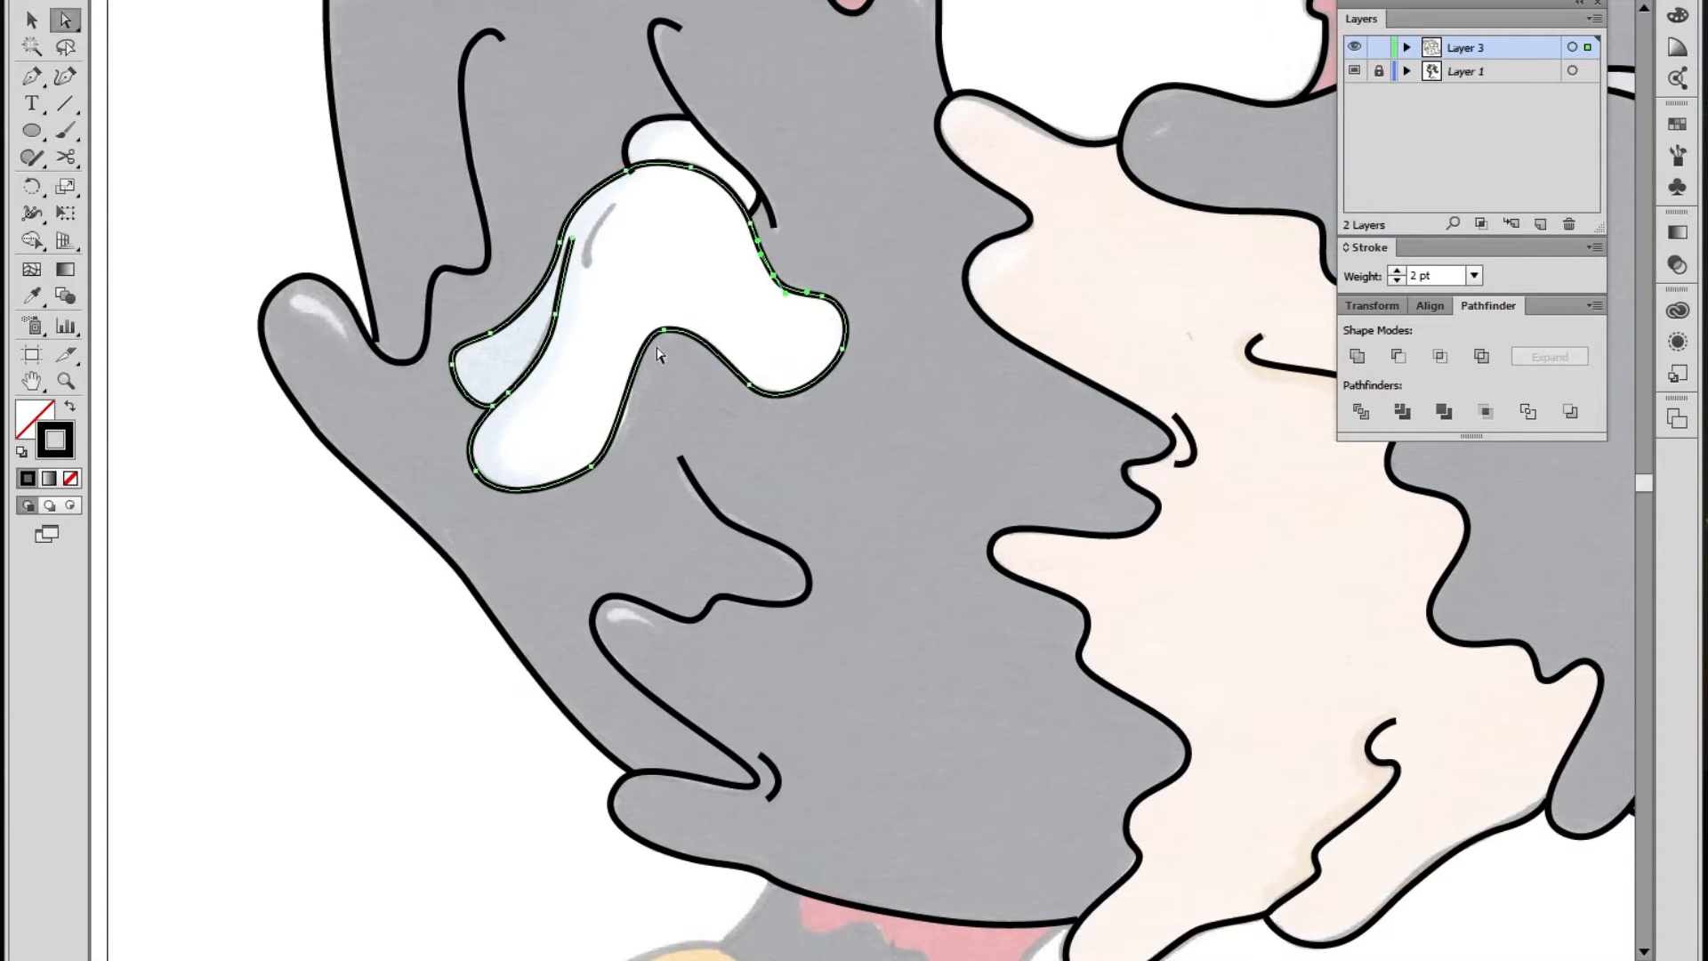
click(621, 507)
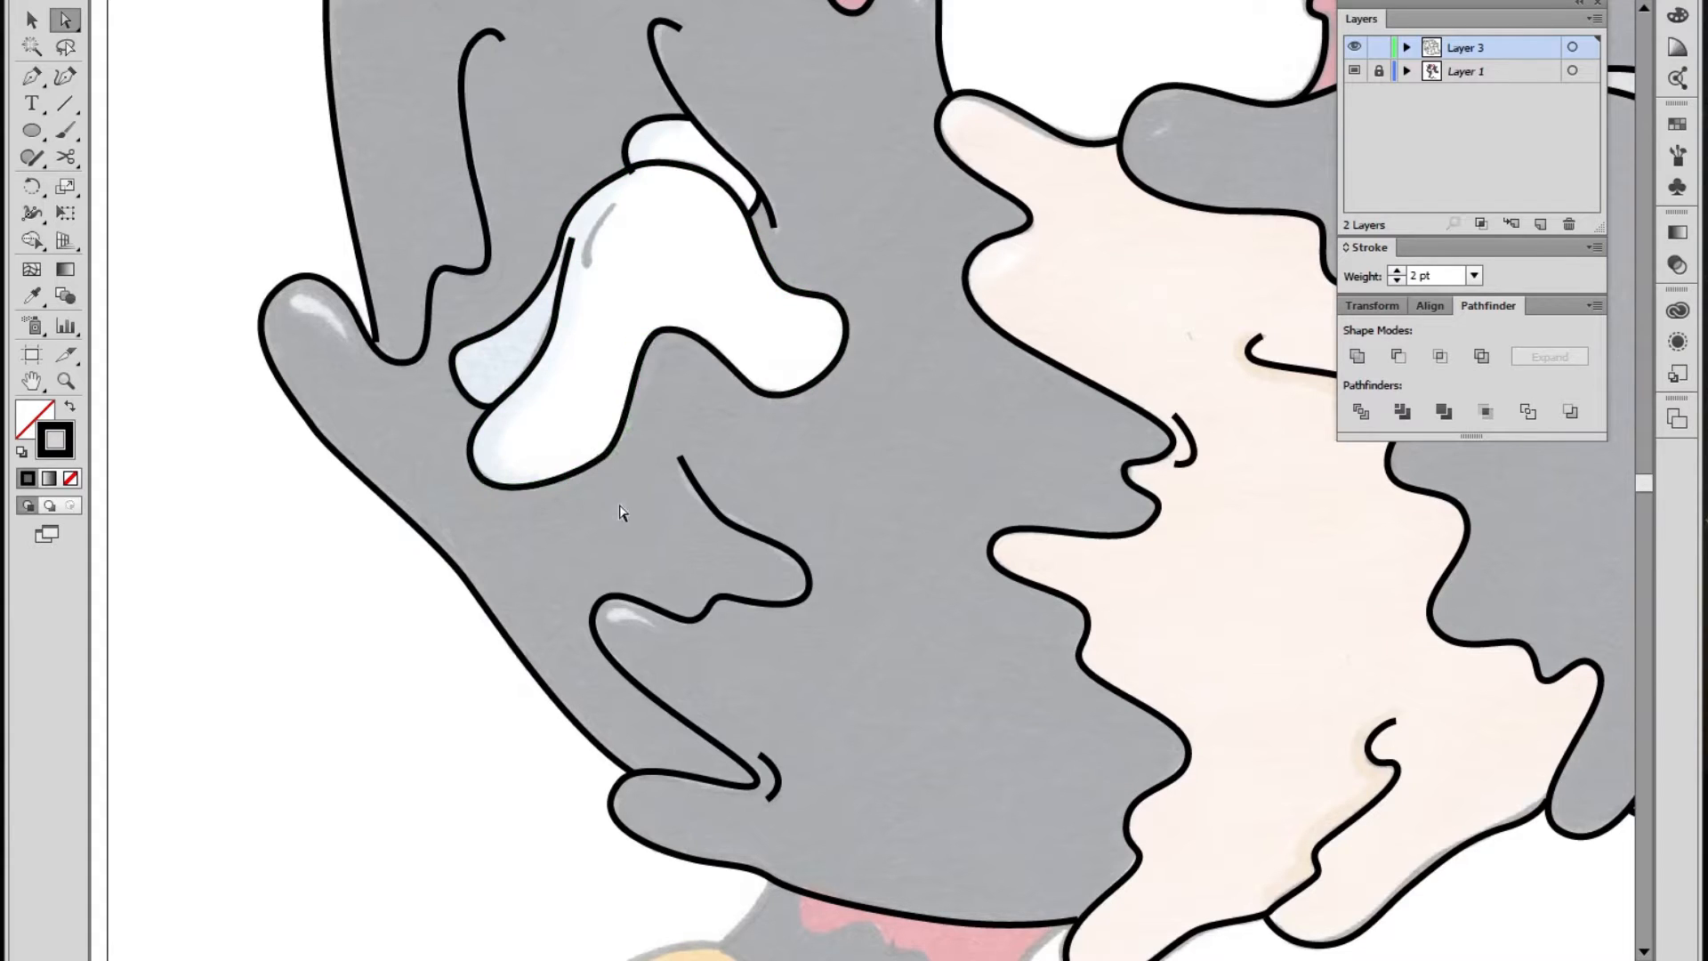
key(z)
alt+click(791, 368)
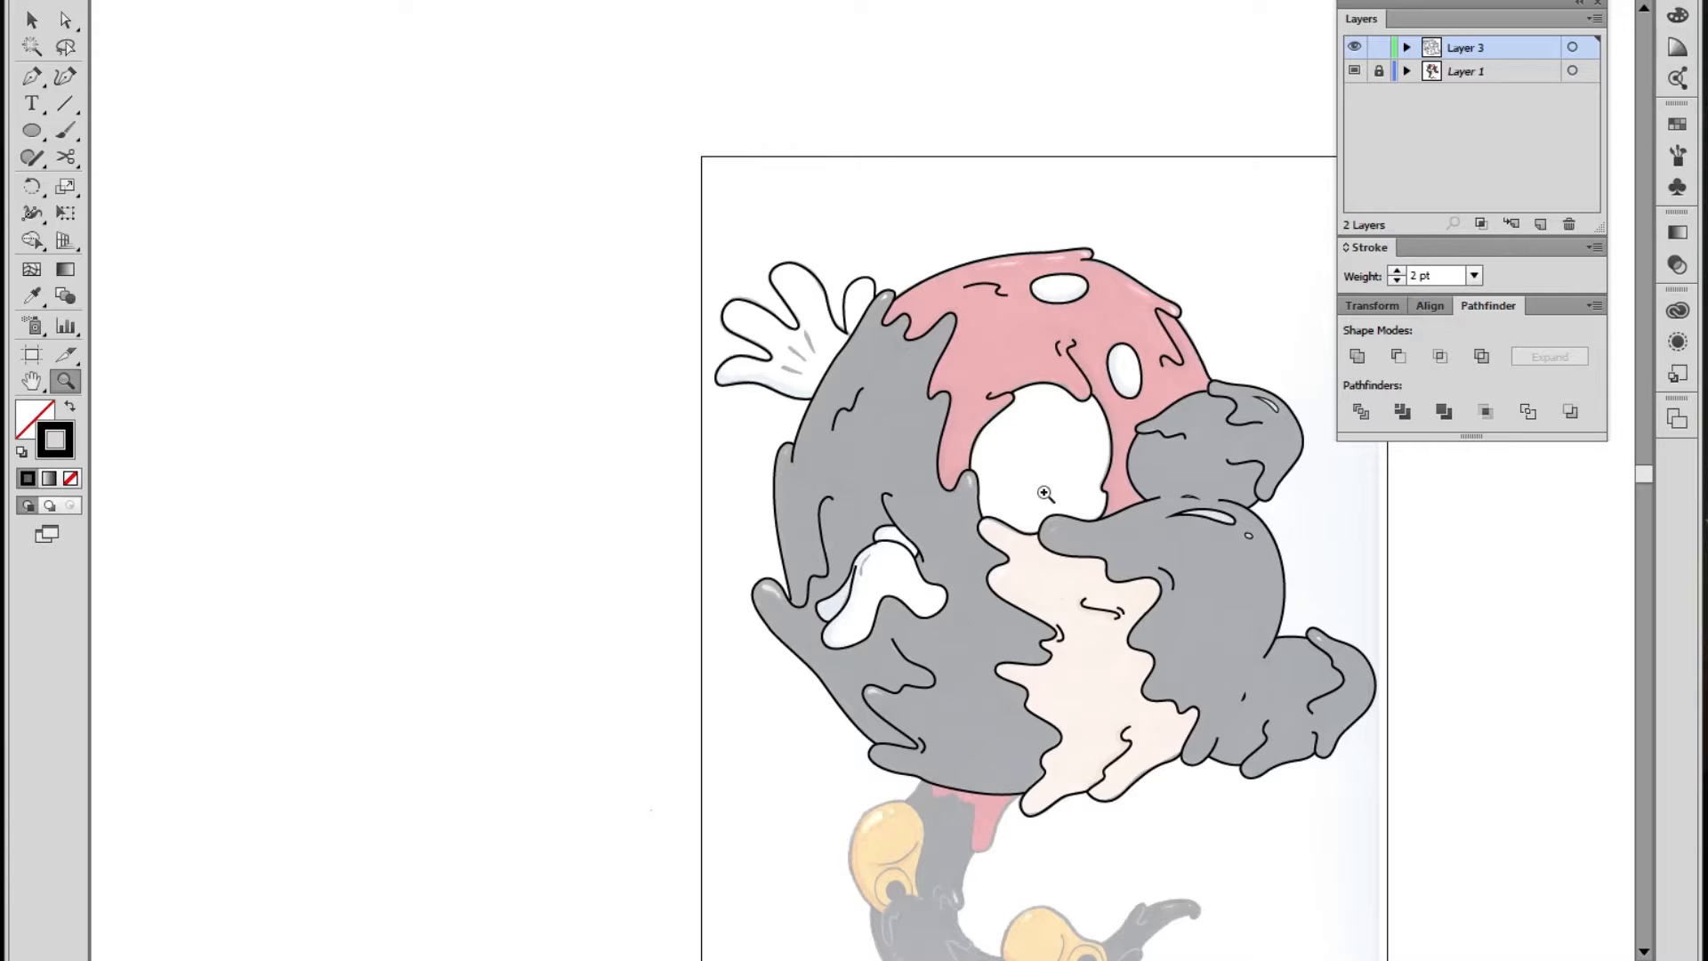
drag(1005, 543, 884, 355)
drag(940, 471, 910, 376)
click(717, 414)
click(717, 414)
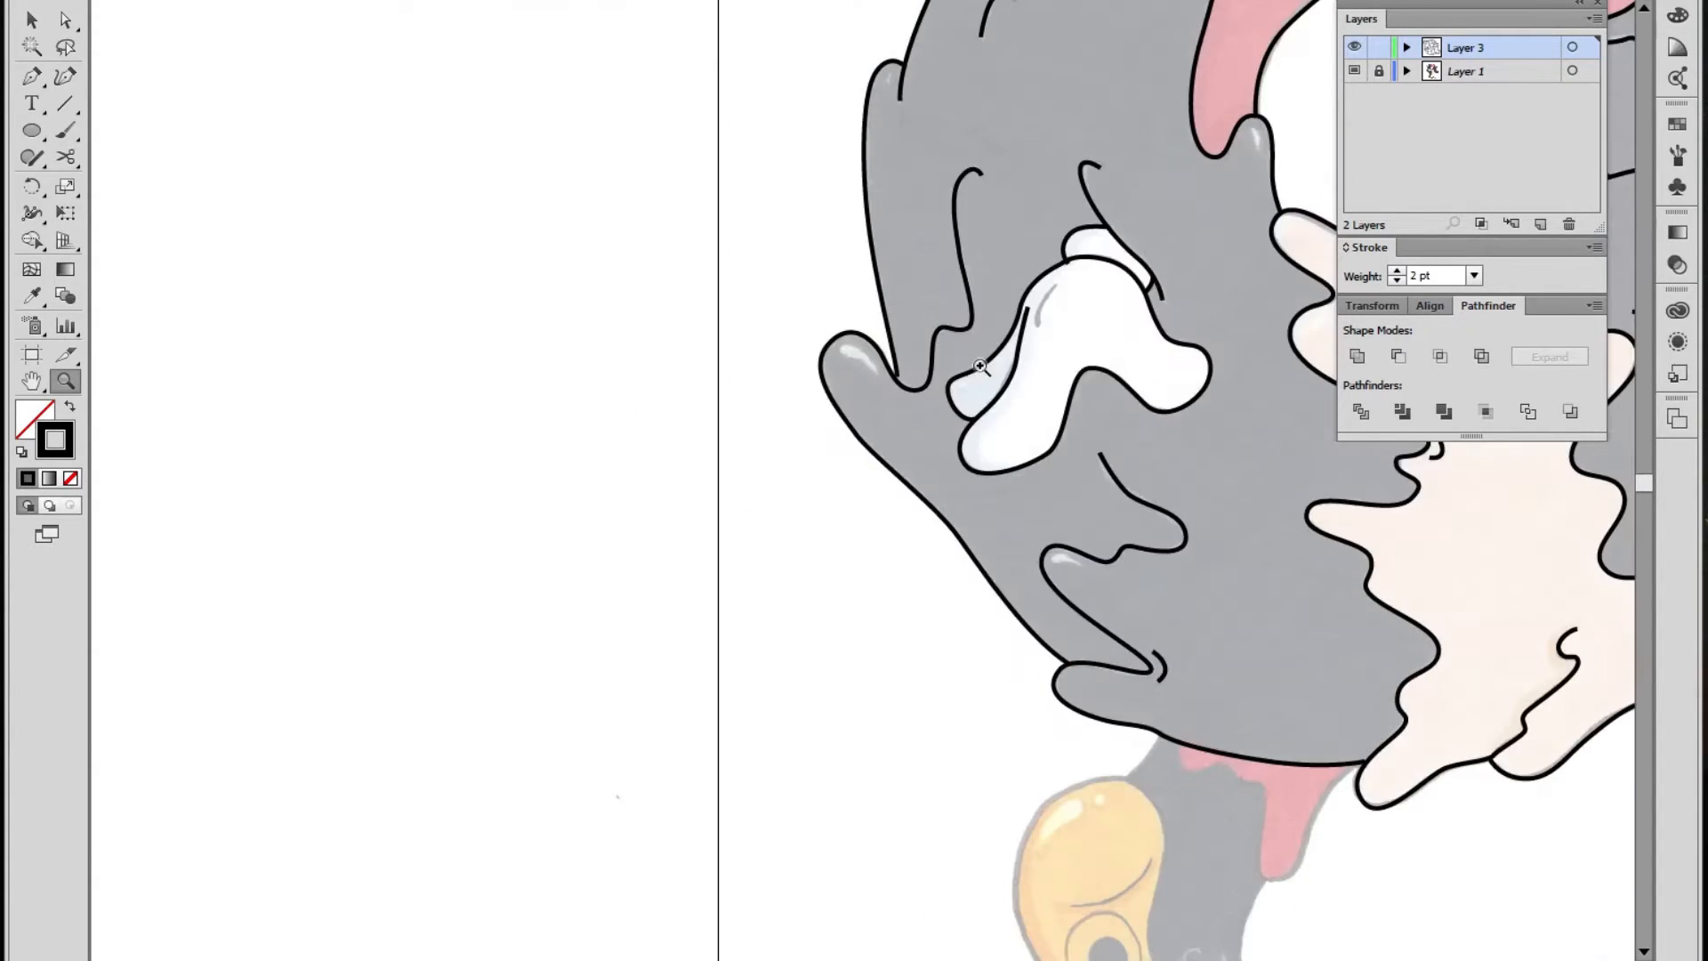
click(973, 374)
click(31, 76)
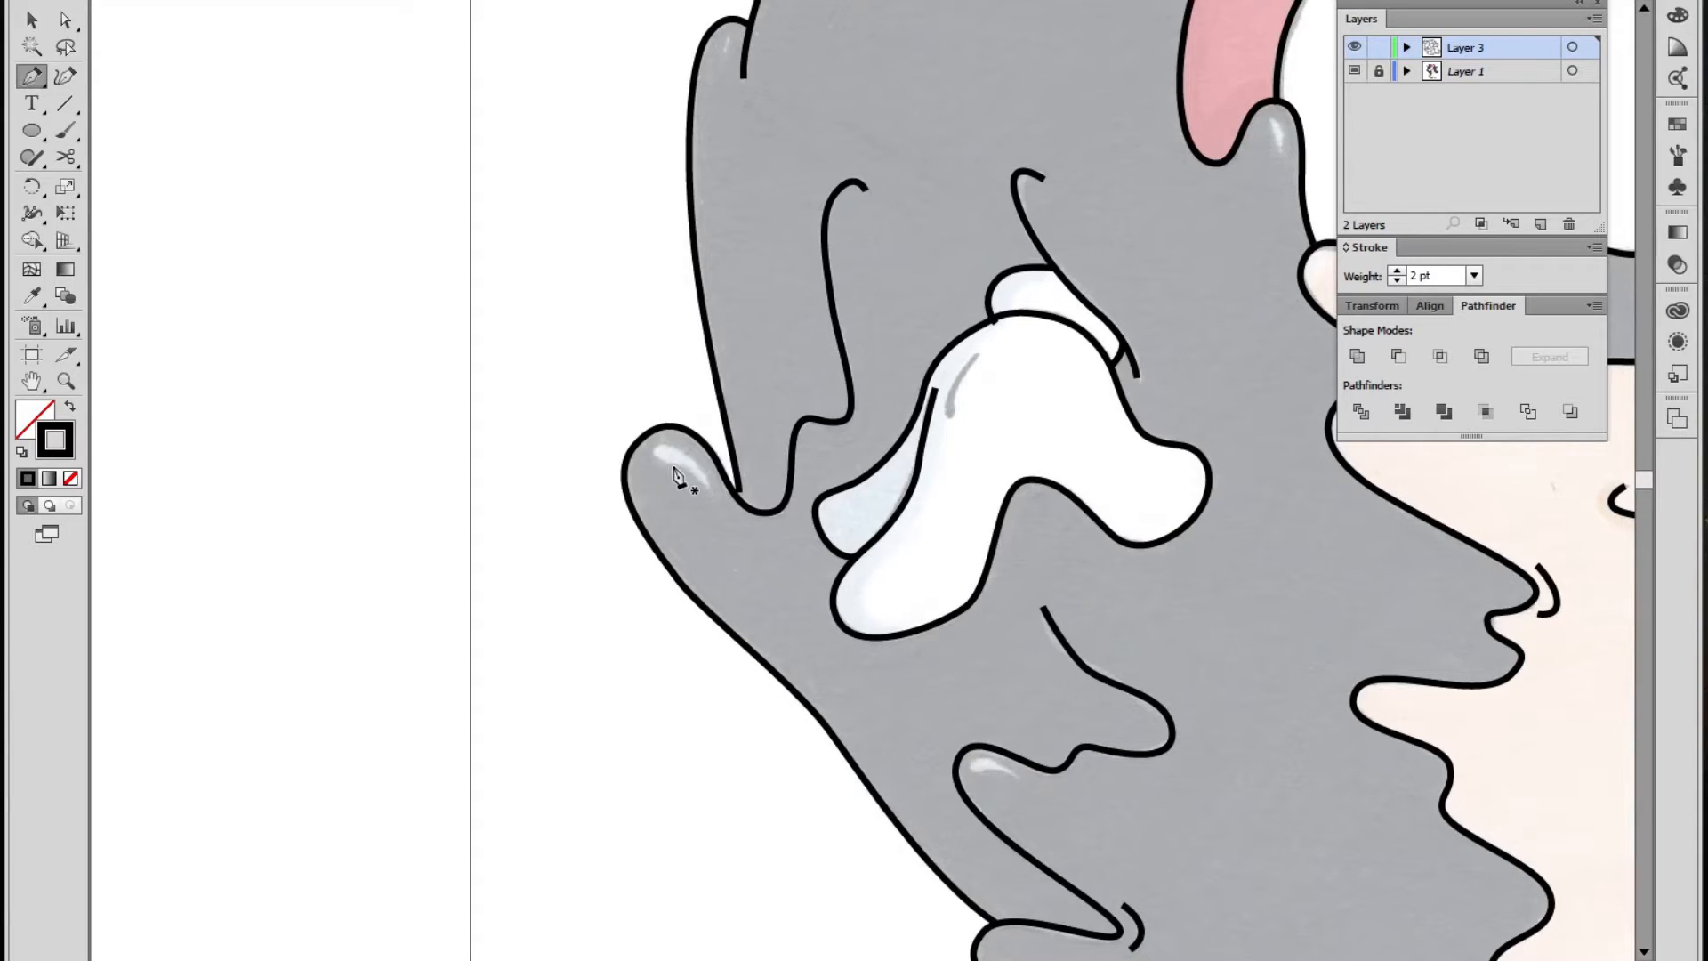
mouse_move(687, 466)
mouse_down()
mouse_move(675, 445)
mouse_move(656, 457)
mouse_move(690, 467)
mouse_up()
click(709, 497)
ctrl+click(771, 541)
key(a)
click(702, 492)
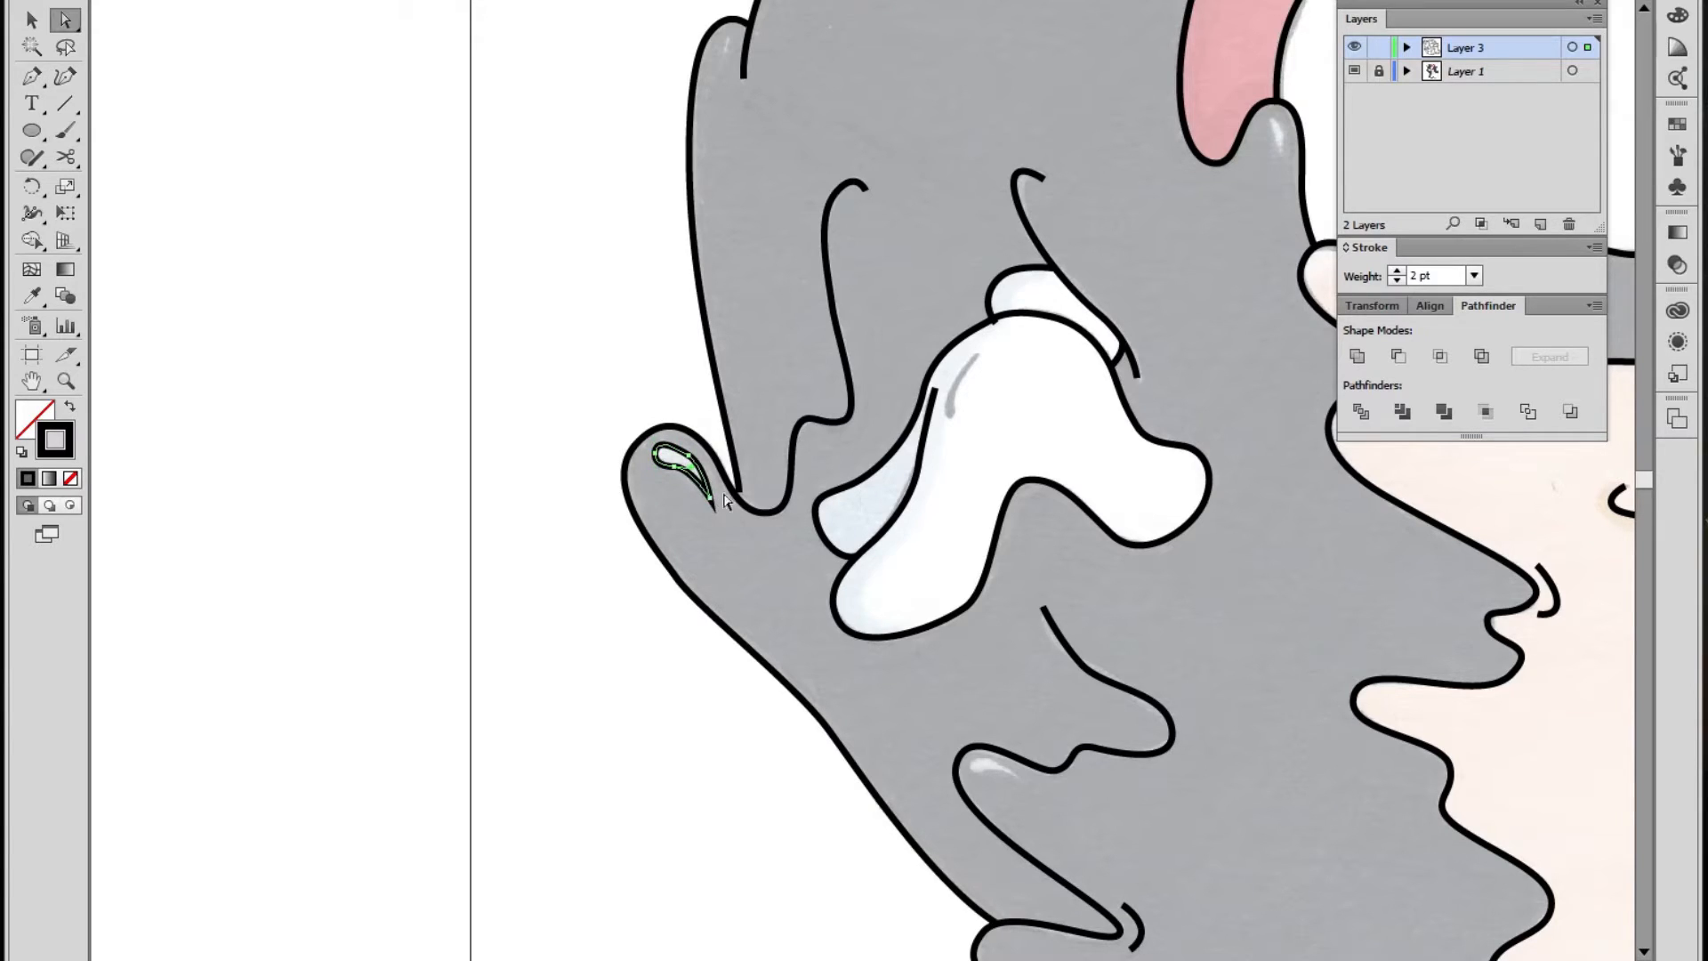
key(Delete)
key(Delete)
Trace the pointed highlight on the dark body's leftmost rounded tip, refine its upper curve, and deselect it
key(p)
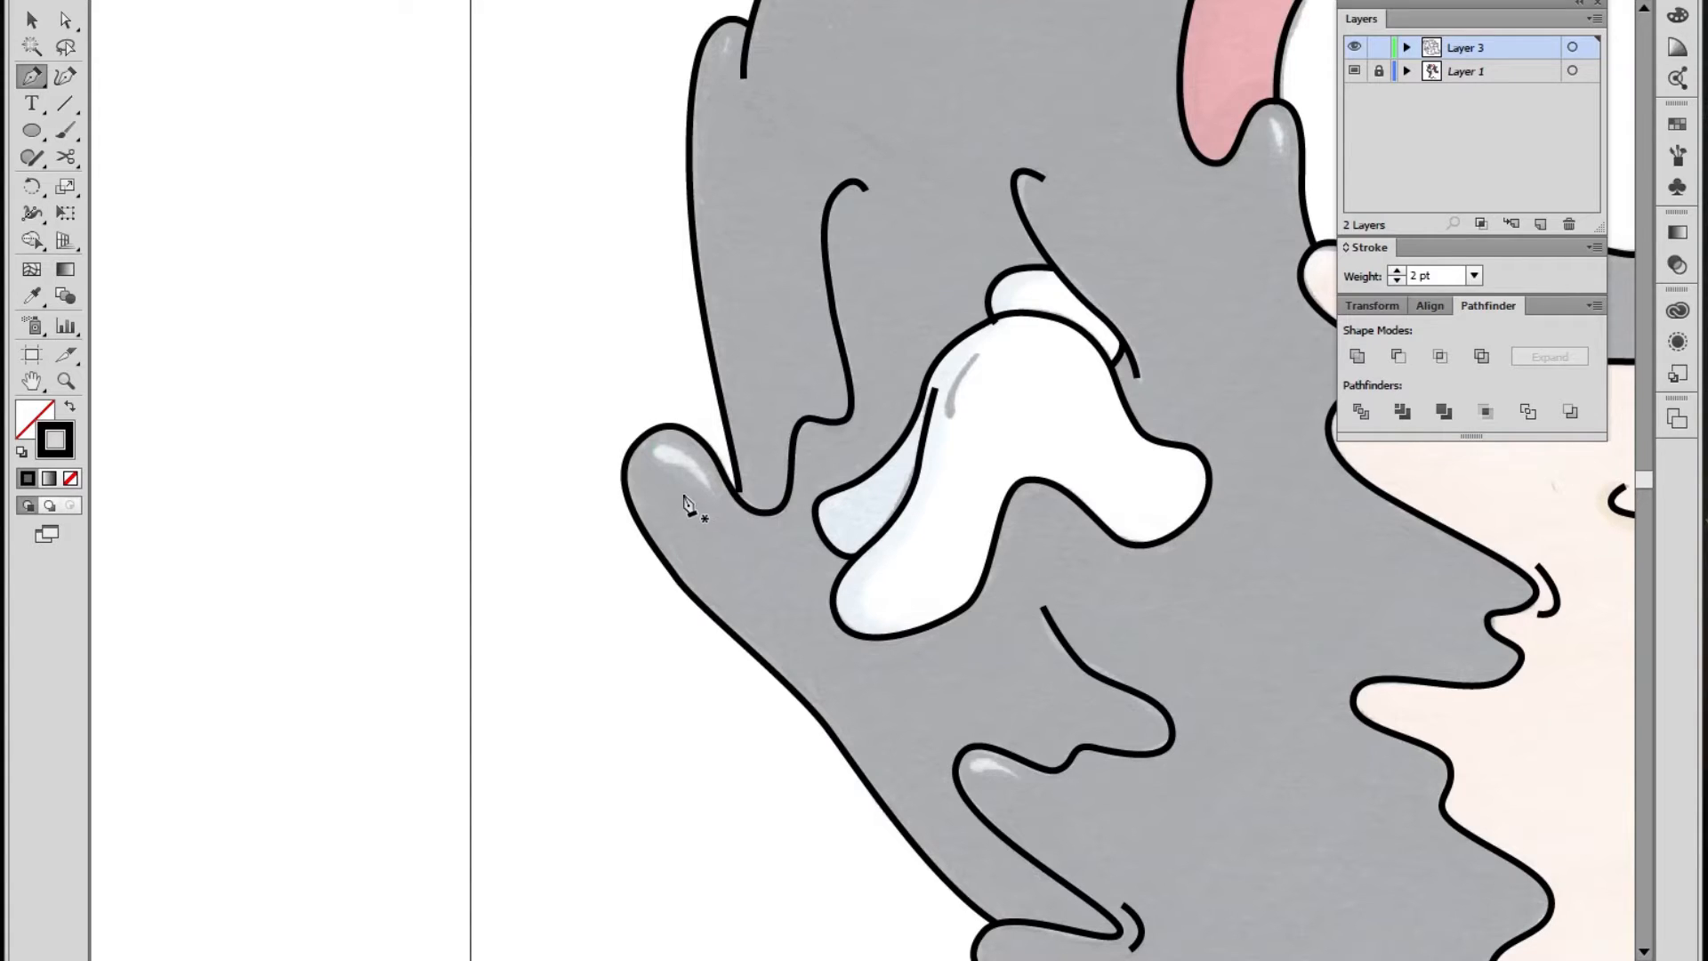
click(712, 493)
drag(665, 445, 665, 447)
drag(741, 534, 753, 507)
key(a)
drag(683, 454, 684, 450)
click(654, 372)
Trace the teardrop highlight inside the dark body's fold below the white glove and deselect it
key(z)
alt+click(950, 482)
alt+click(952, 482)
alt+click(952, 482)
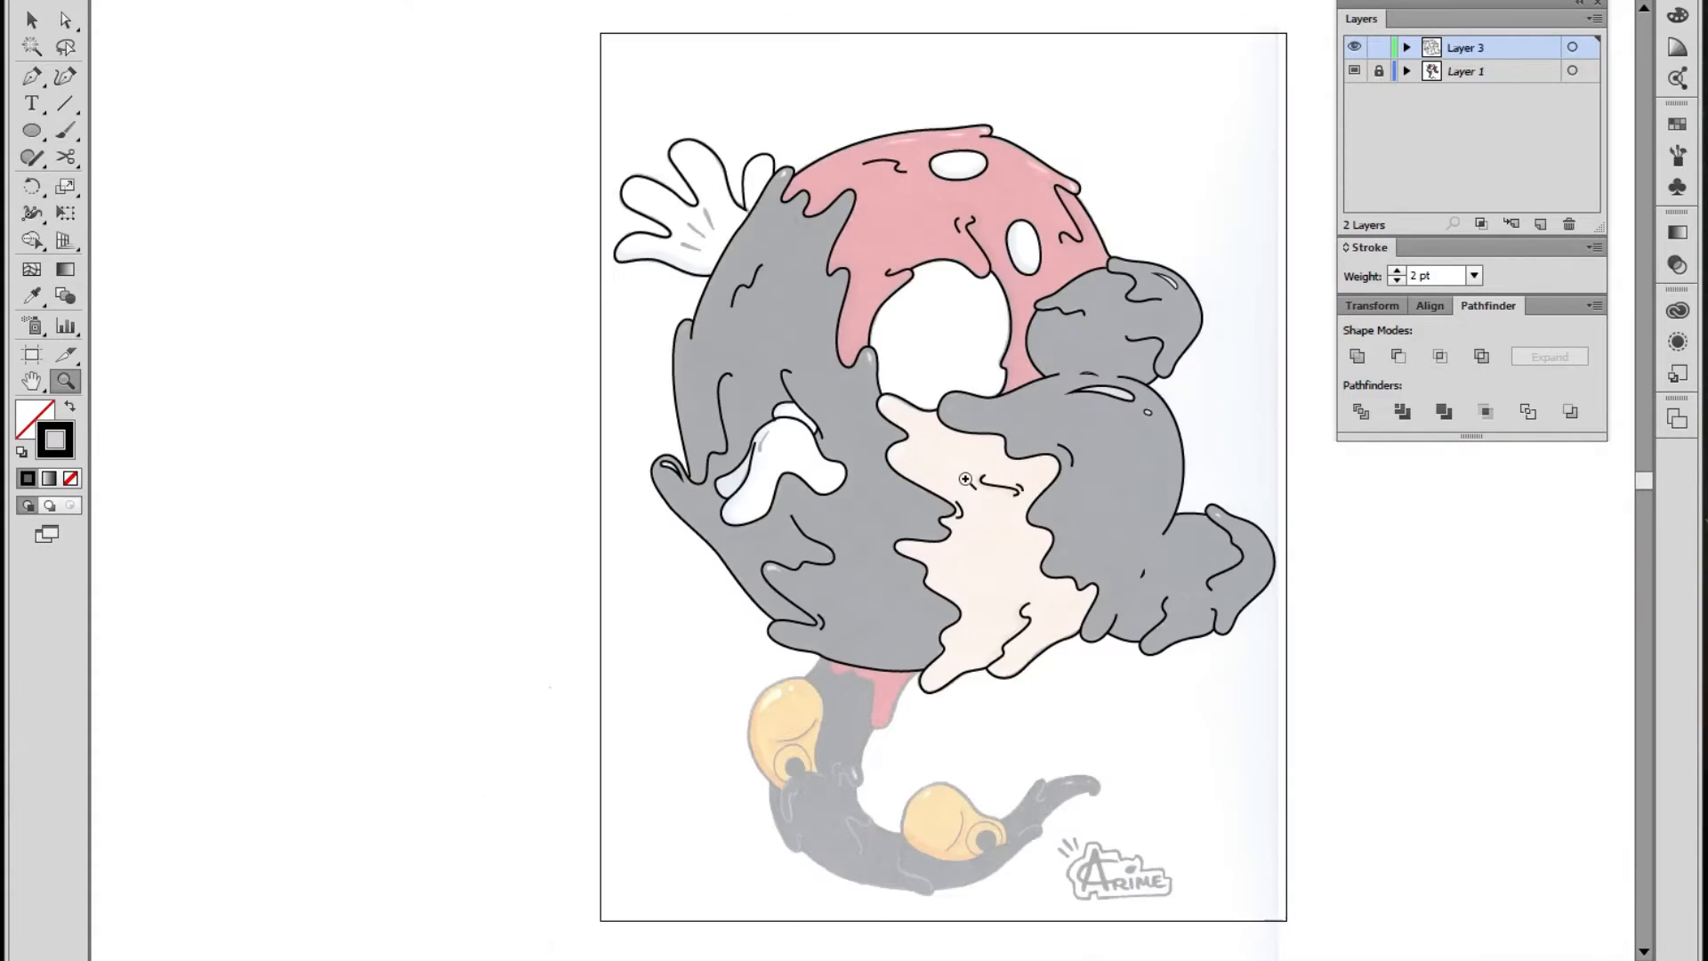
drag(1052, 600, 975, 436)
click(798, 419)
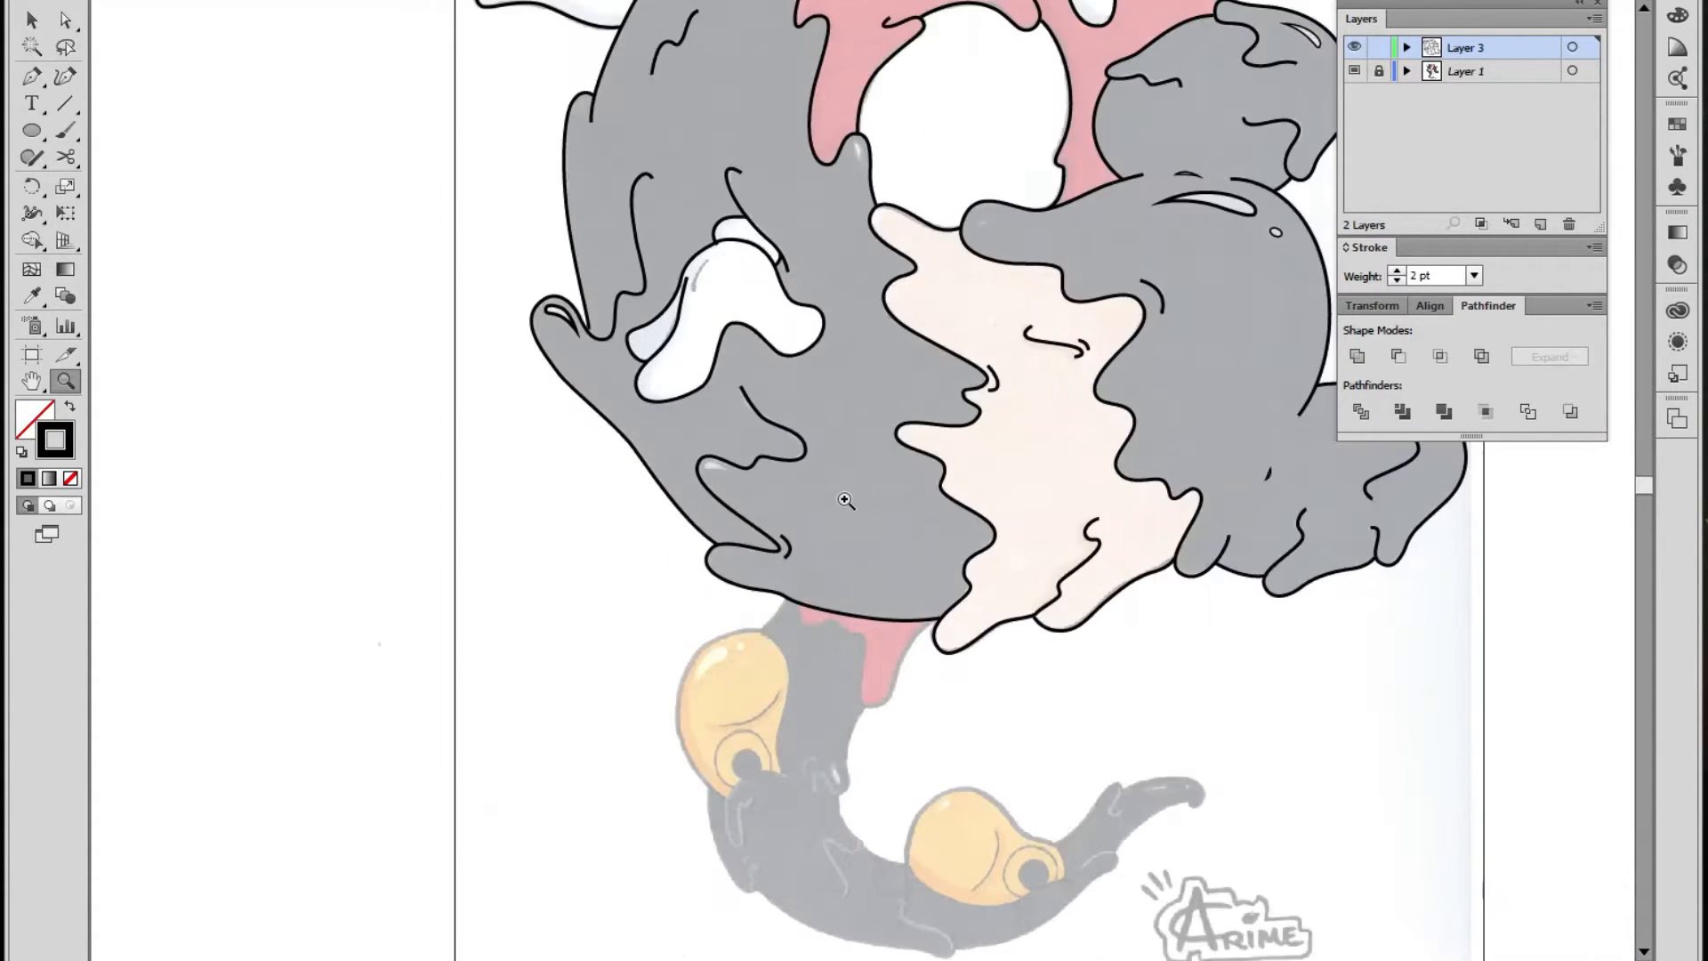
click(846, 492)
click(846, 493)
click(735, 442)
click(34, 78)
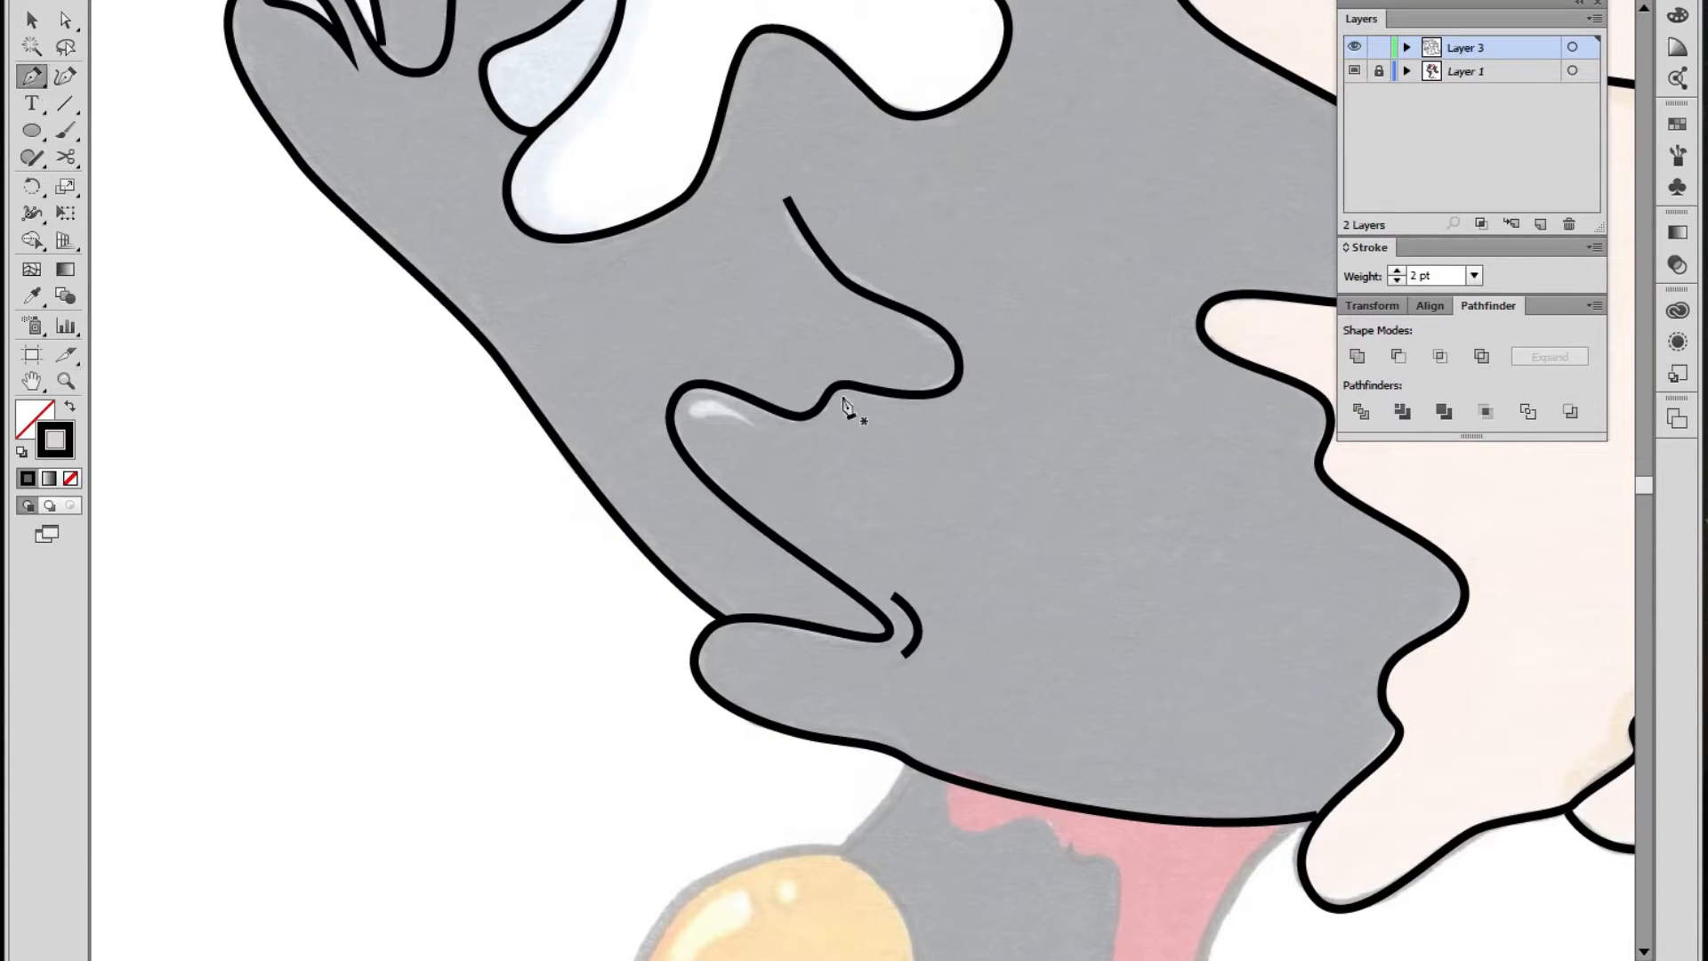
click(687, 397)
drag(712, 425, 711, 426)
ctrl+click(781, 437)
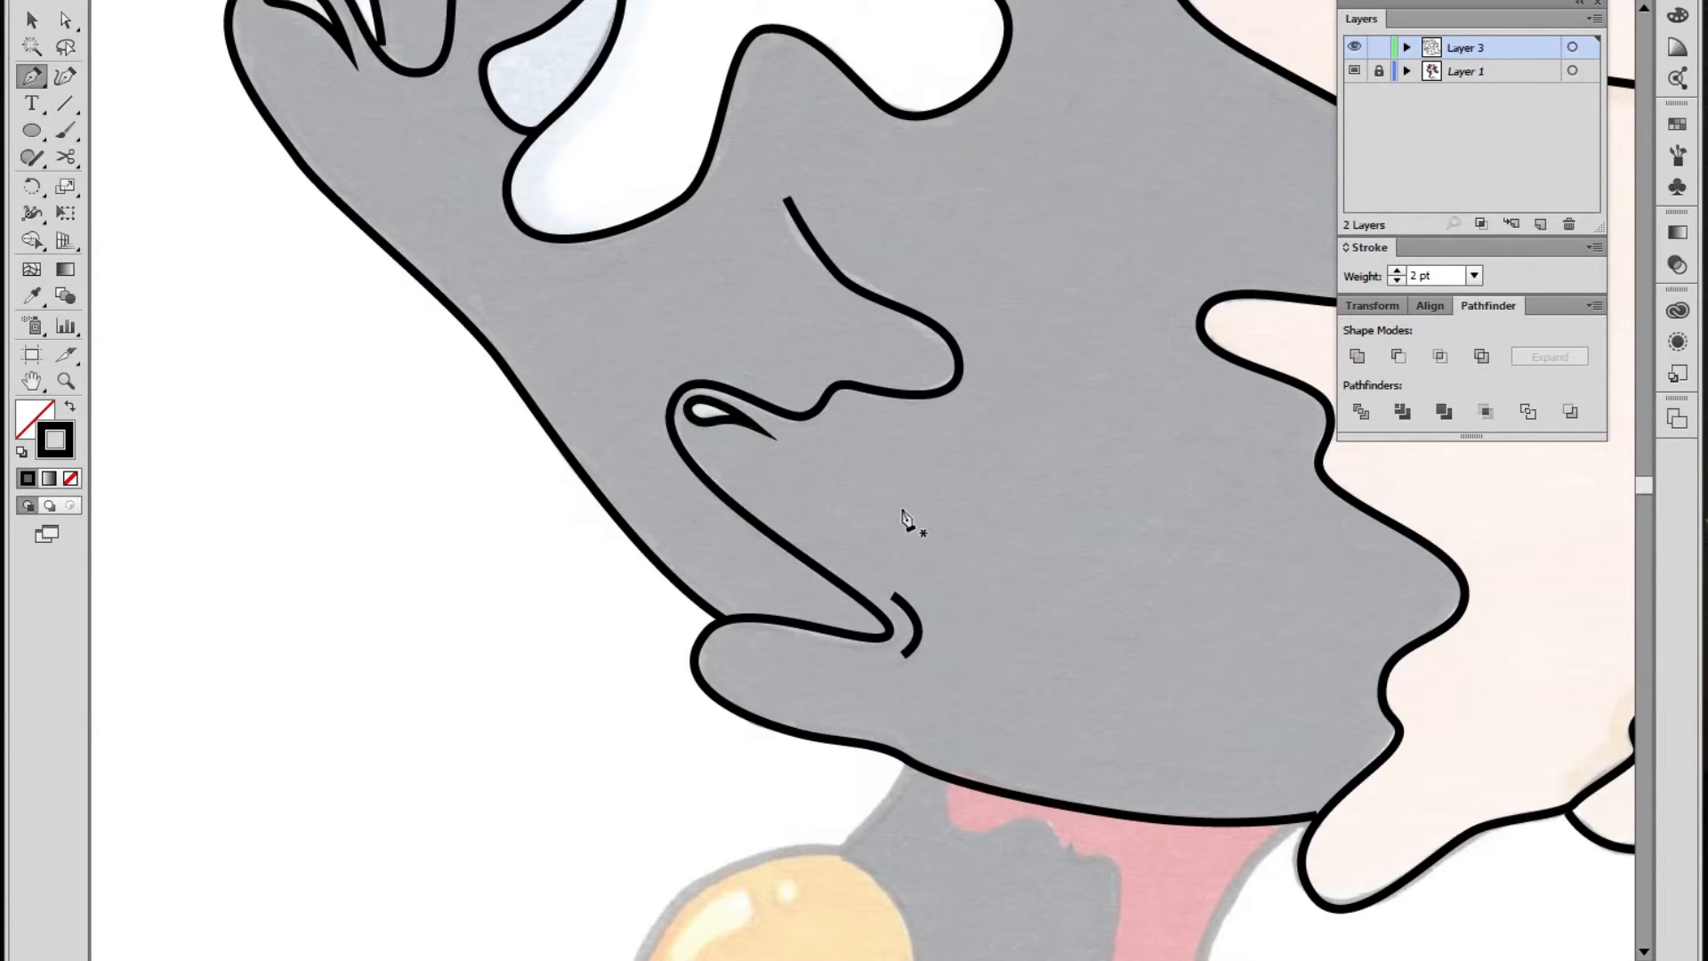
Start the red drip's outline beneath the dark body, tracing its wavy edge down to the drip's inner side
key(z)
alt+click(937, 556)
alt+click(937, 556)
alt+click(938, 556)
alt+click(938, 556)
drag(925, 552, 842, 538)
drag(801, 471, 831, 511)
click(792, 556)
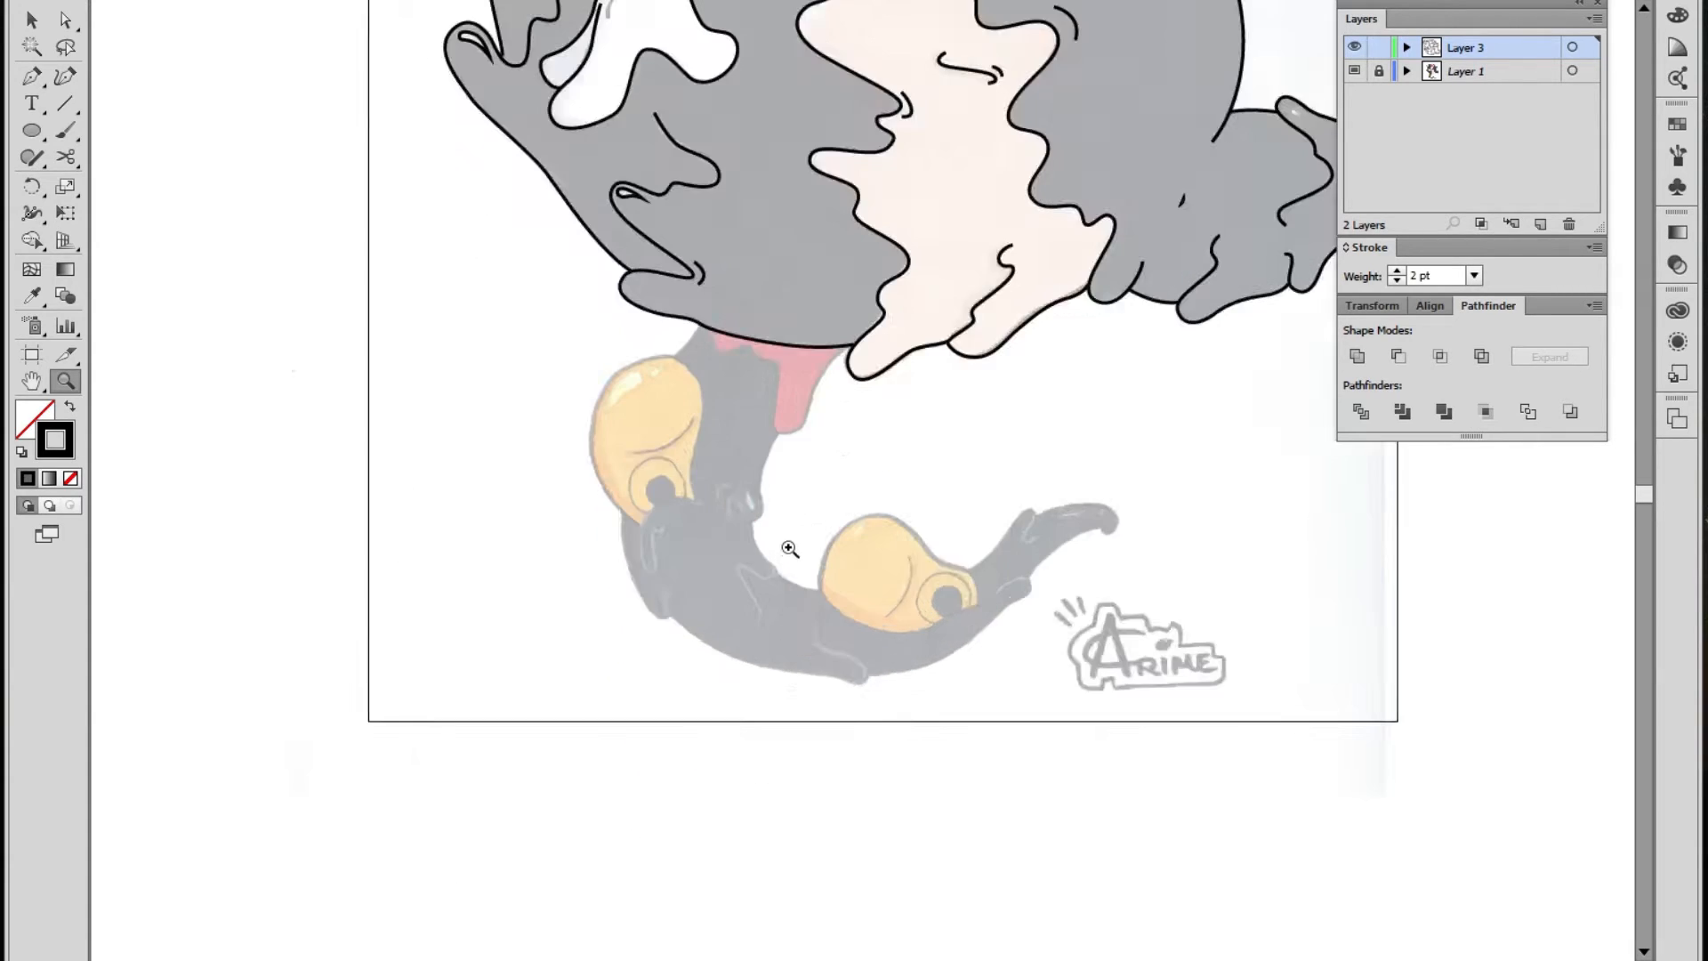
click(792, 542)
click(891, 352)
click(34, 78)
click(675, 253)
drag(700, 293, 786, 327)
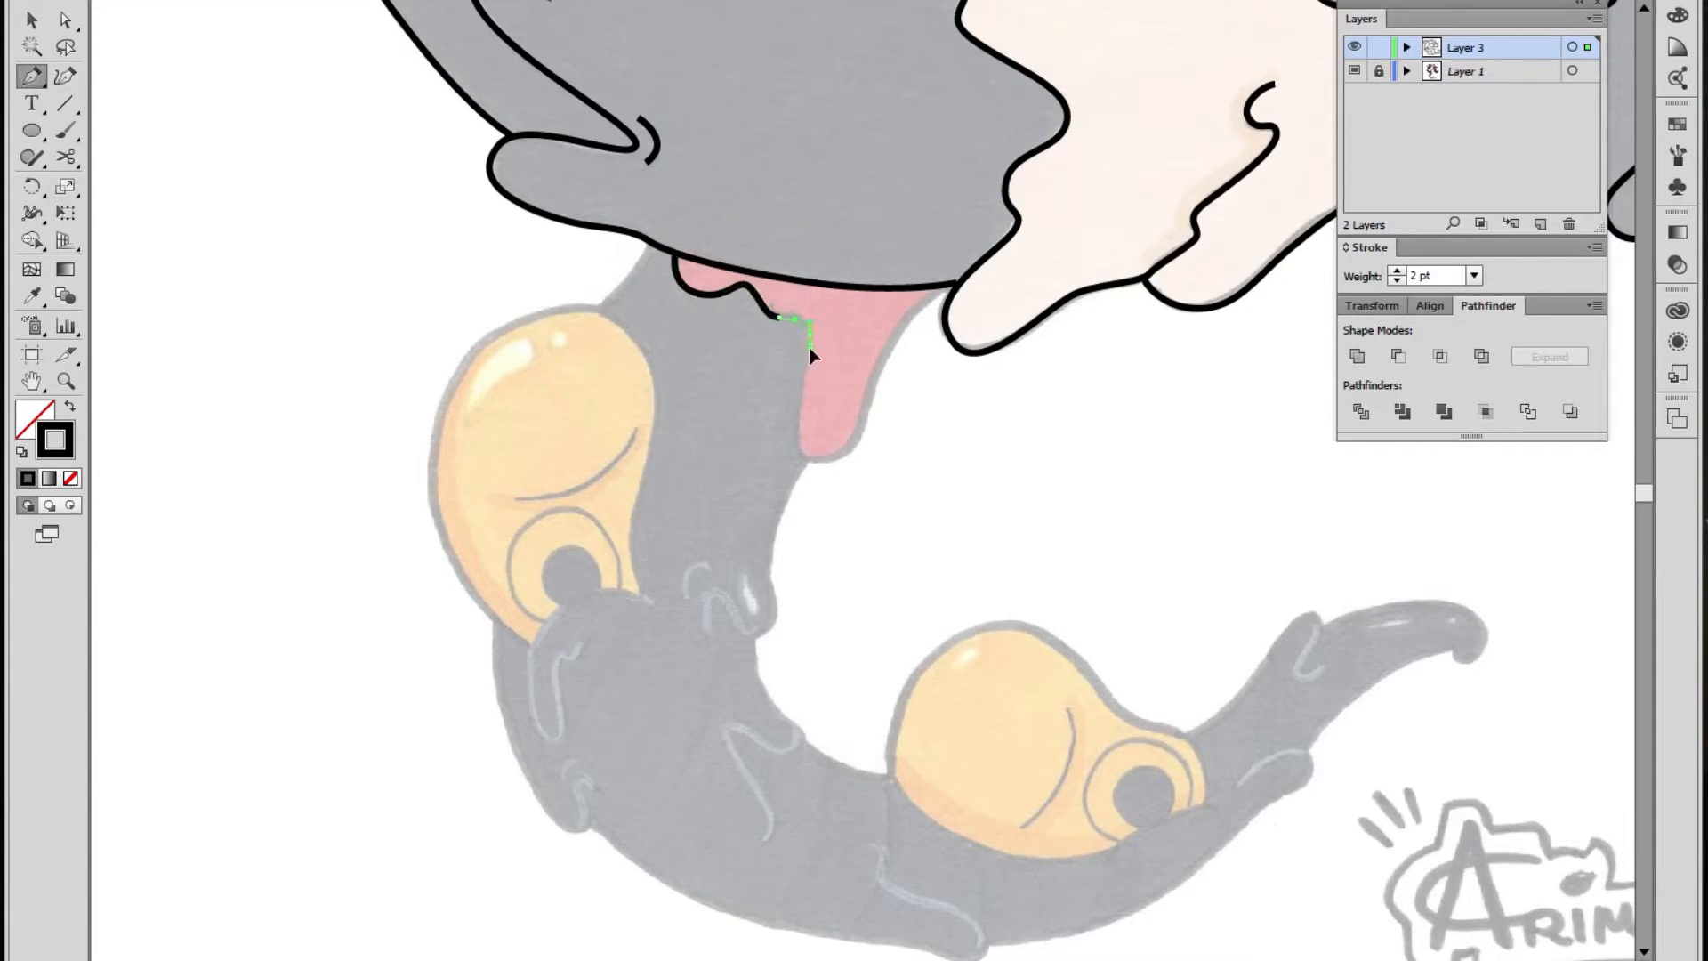
Continue the red drip's outline around its rounded tip and back up to the body, and deselect it
click(818, 463)
drag(850, 473, 855, 465)
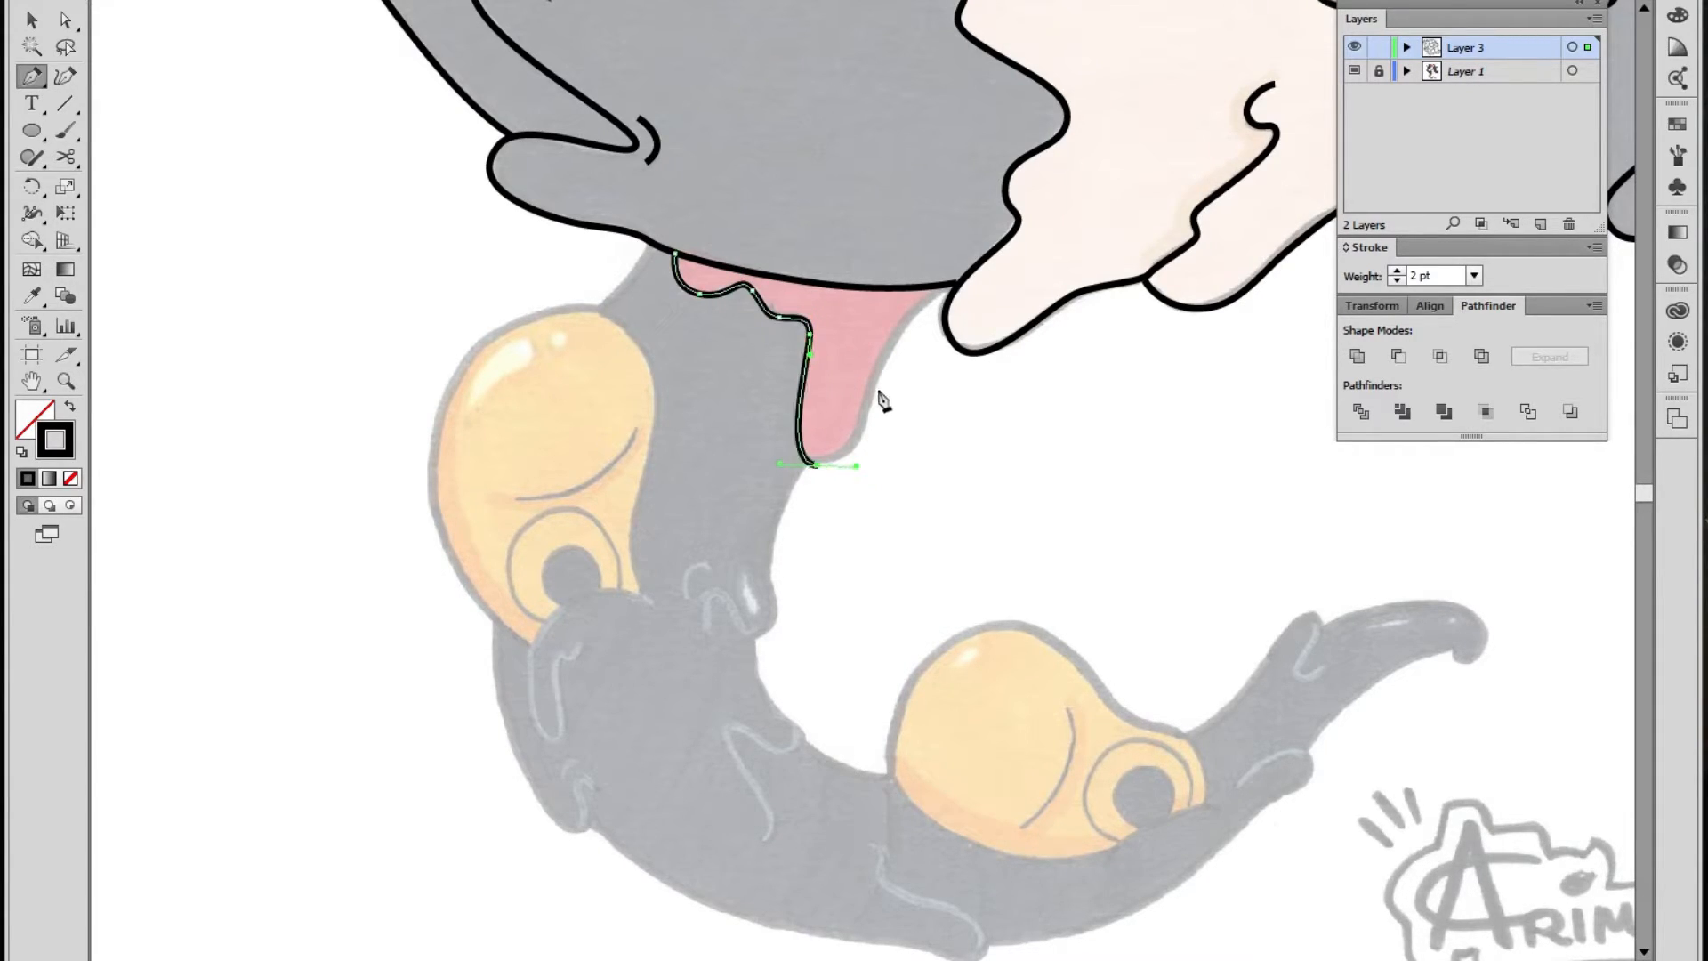
drag(874, 370, 962, 275)
ctrl+click(984, 336)
Trace the tail's short outer edge from the body down to the upper orange eyeball and deselect it
drag(744, 516, 853, 363)
scroll(781, 251, up, 3)
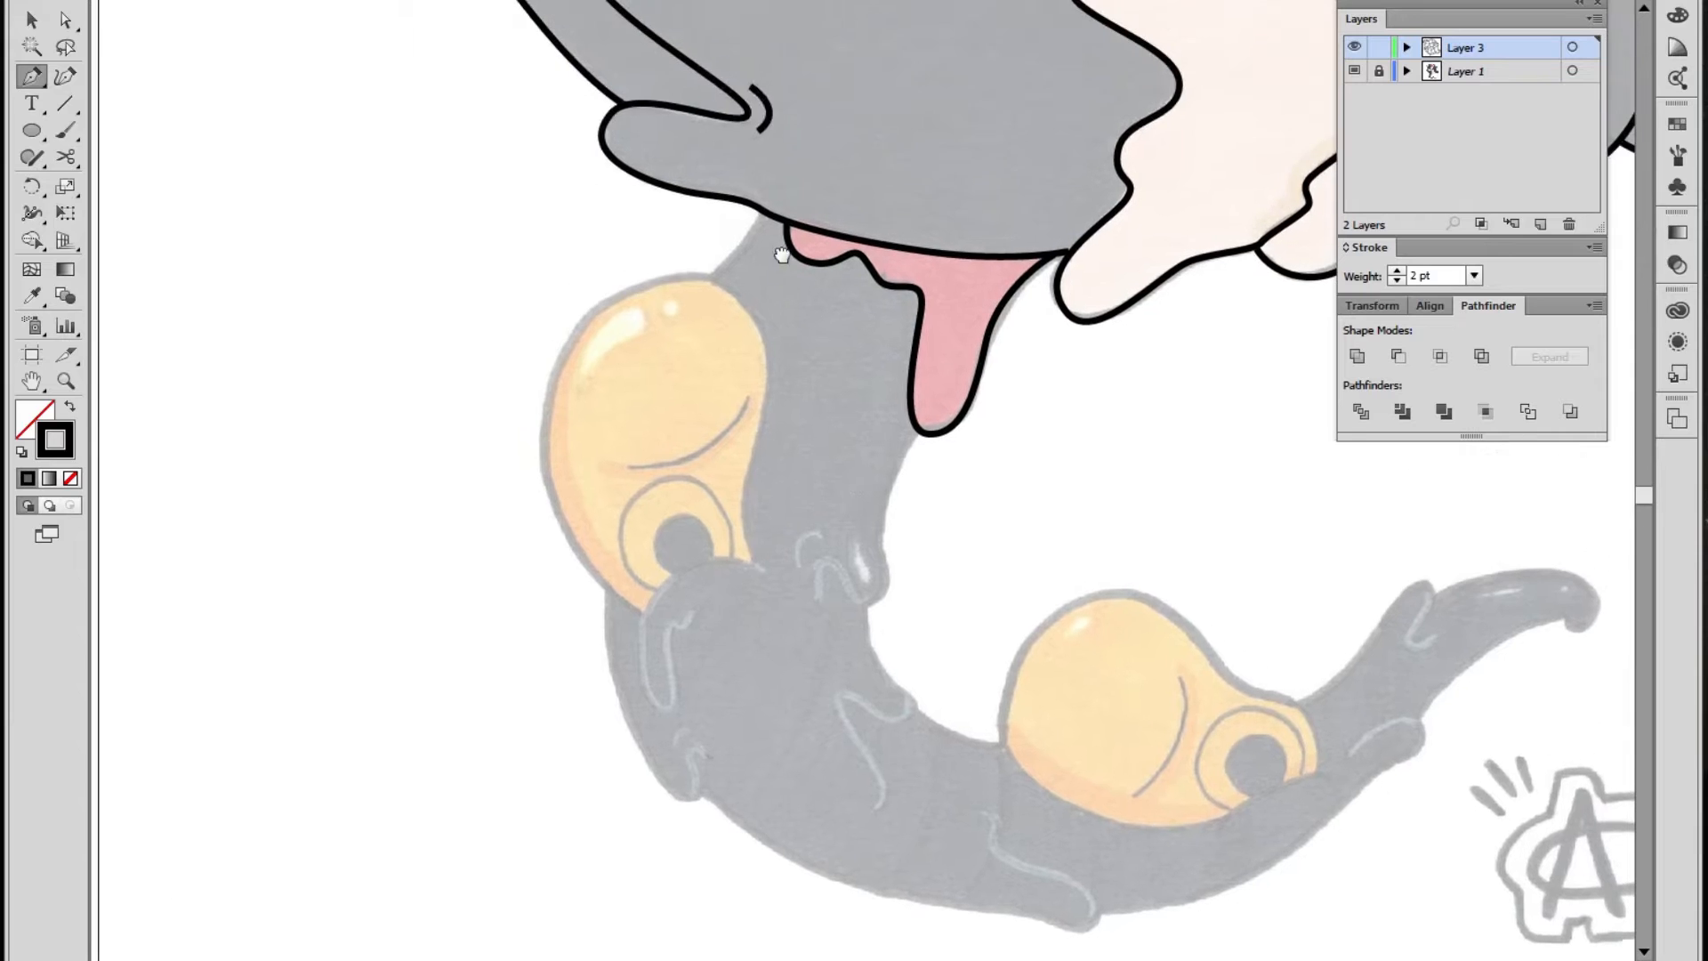
click(761, 210)
click(694, 297)
drag(693, 296, 676, 296)
ctrl+click(806, 395)
Trace the tail's inner edge from the red drip's tip down around the small dark drip and its hook, and deselect it
mouse_move(887, 470)
mouse_down()
mouse_move(812, 350)
mouse_move(829, 337)
mouse_move(813, 481)
mouse_move(785, 477)
mouse_move(764, 424)
mouse_move(748, 427)
mouse_up()
click(860, 299)
click(757, 467)
ctrl+click(788, 506)
Trace the tail's inner edge from the small dark drip around the next drip and down its inner fold, and deselect it
key(space)
drag(821, 542, 776, 488)
click(741, 414)
key(ctrl+z)
key(ctrl+z)
click(744, 413)
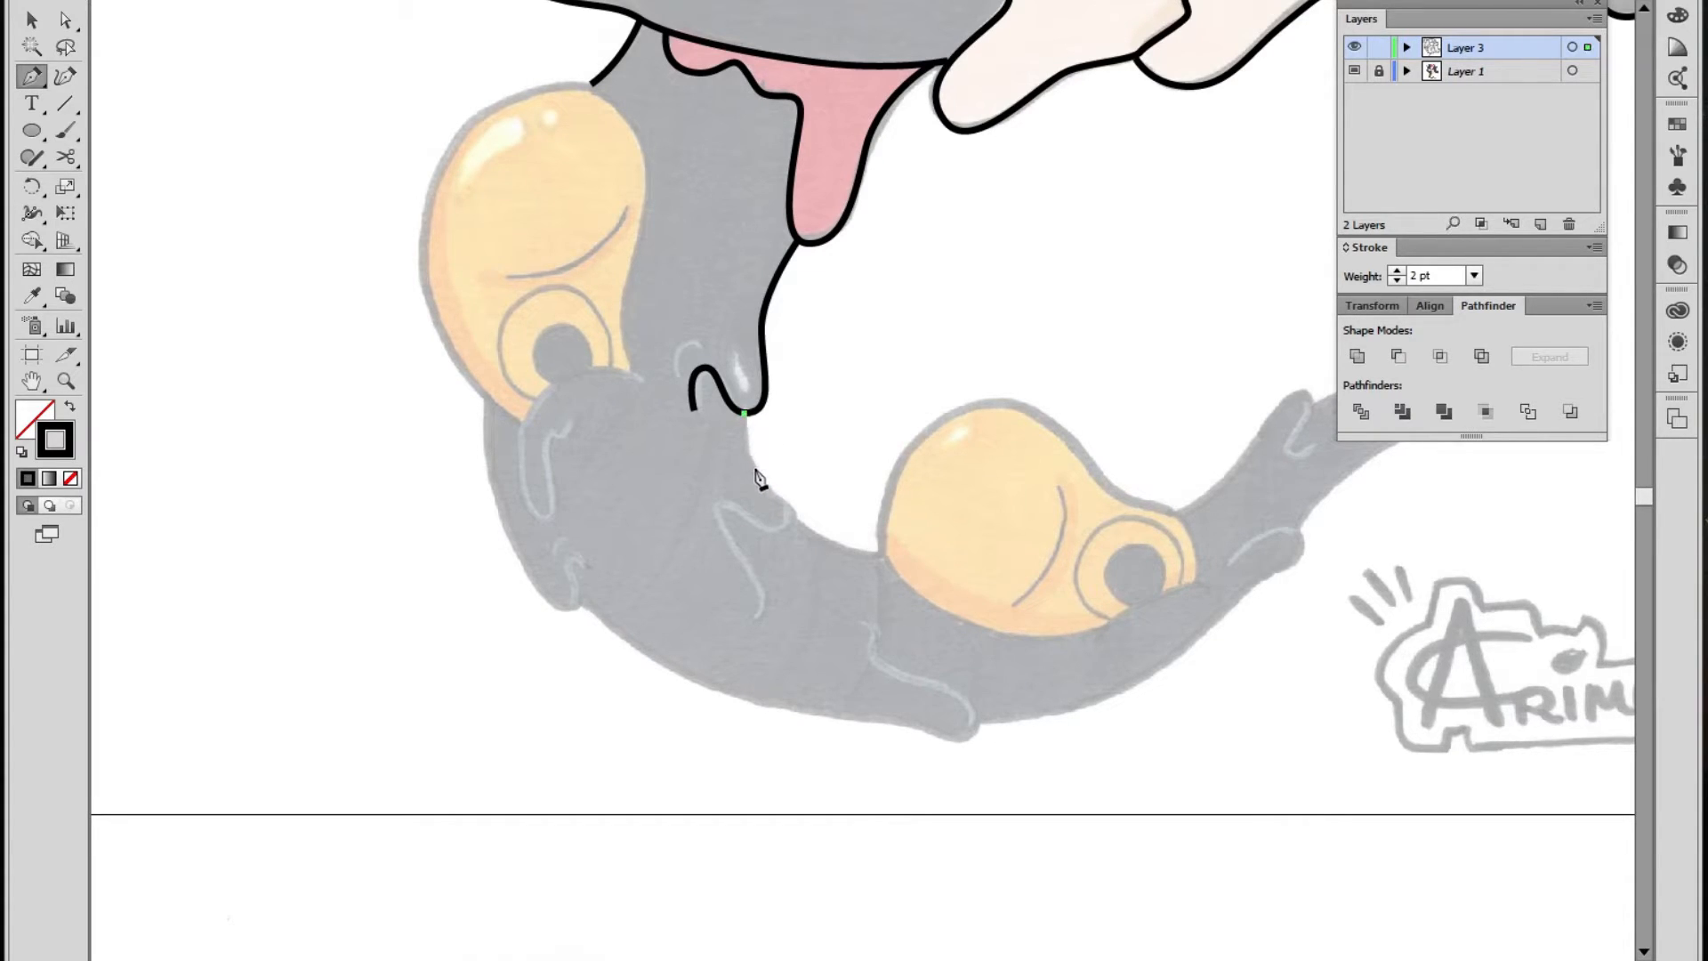
drag(789, 524, 701, 500)
drag(759, 614, 742, 639)
ctrl+click(794, 575)
Refine the corner anchor of the second drip's inner fold and deselect the outline
drag(750, 514, 769, 535)
ctrl+click(741, 531)
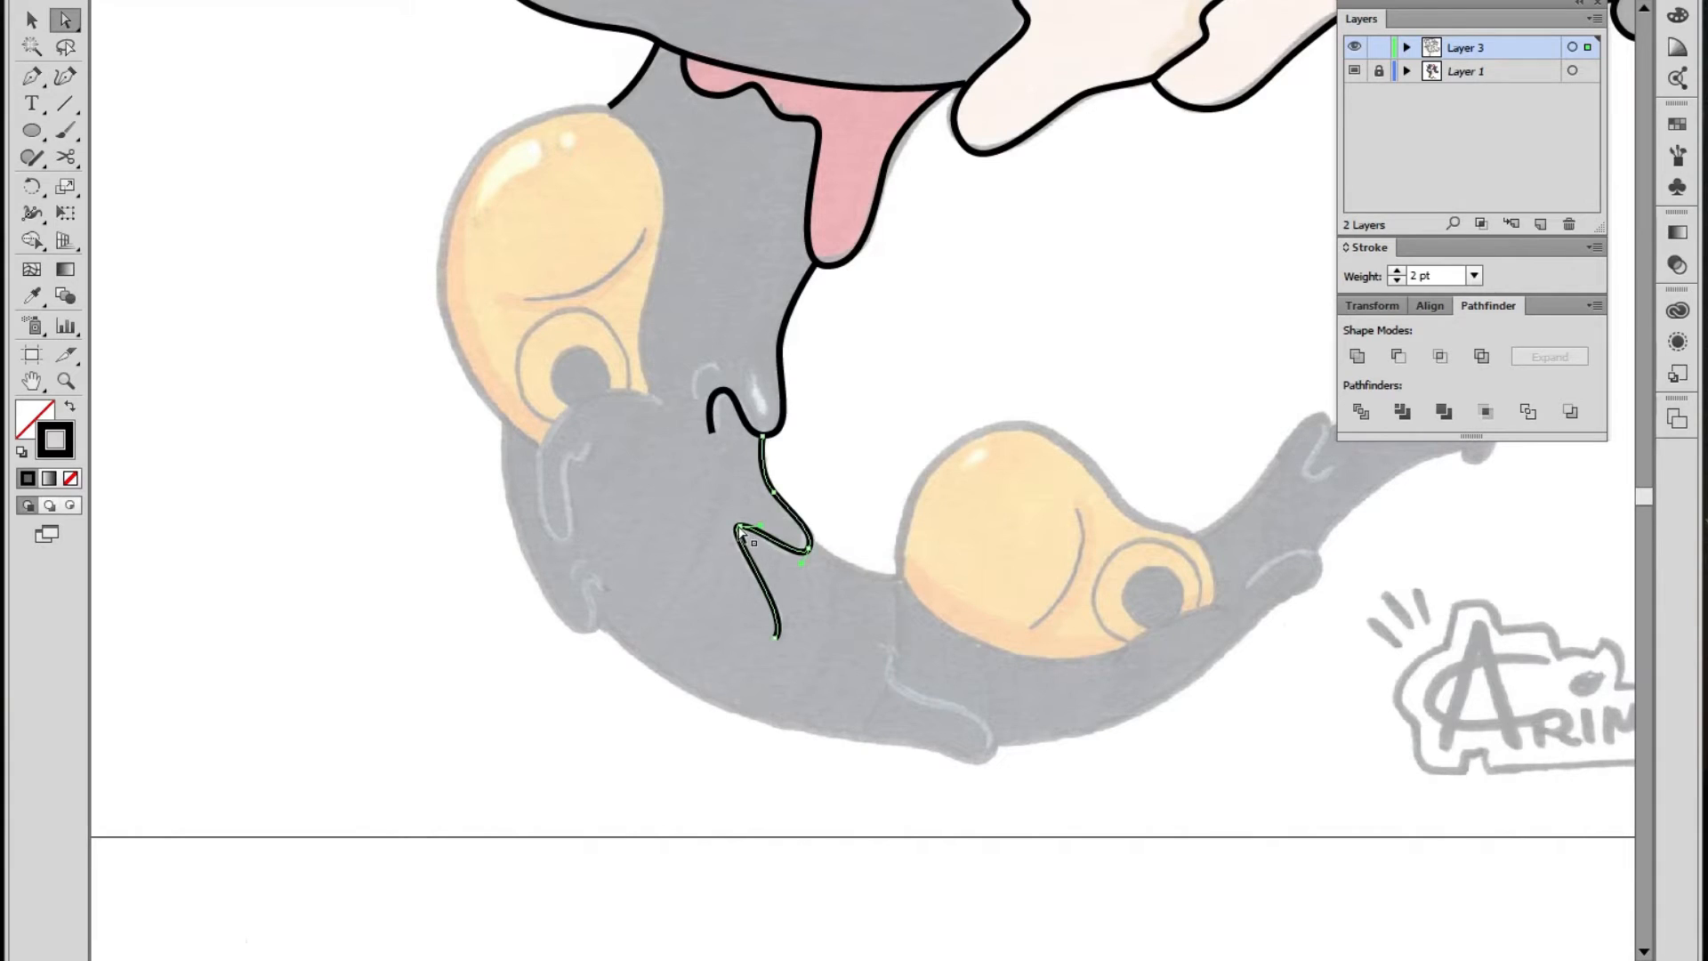
click(741, 531)
drag(739, 528, 666, 374)
click(905, 430)
click(32, 75)
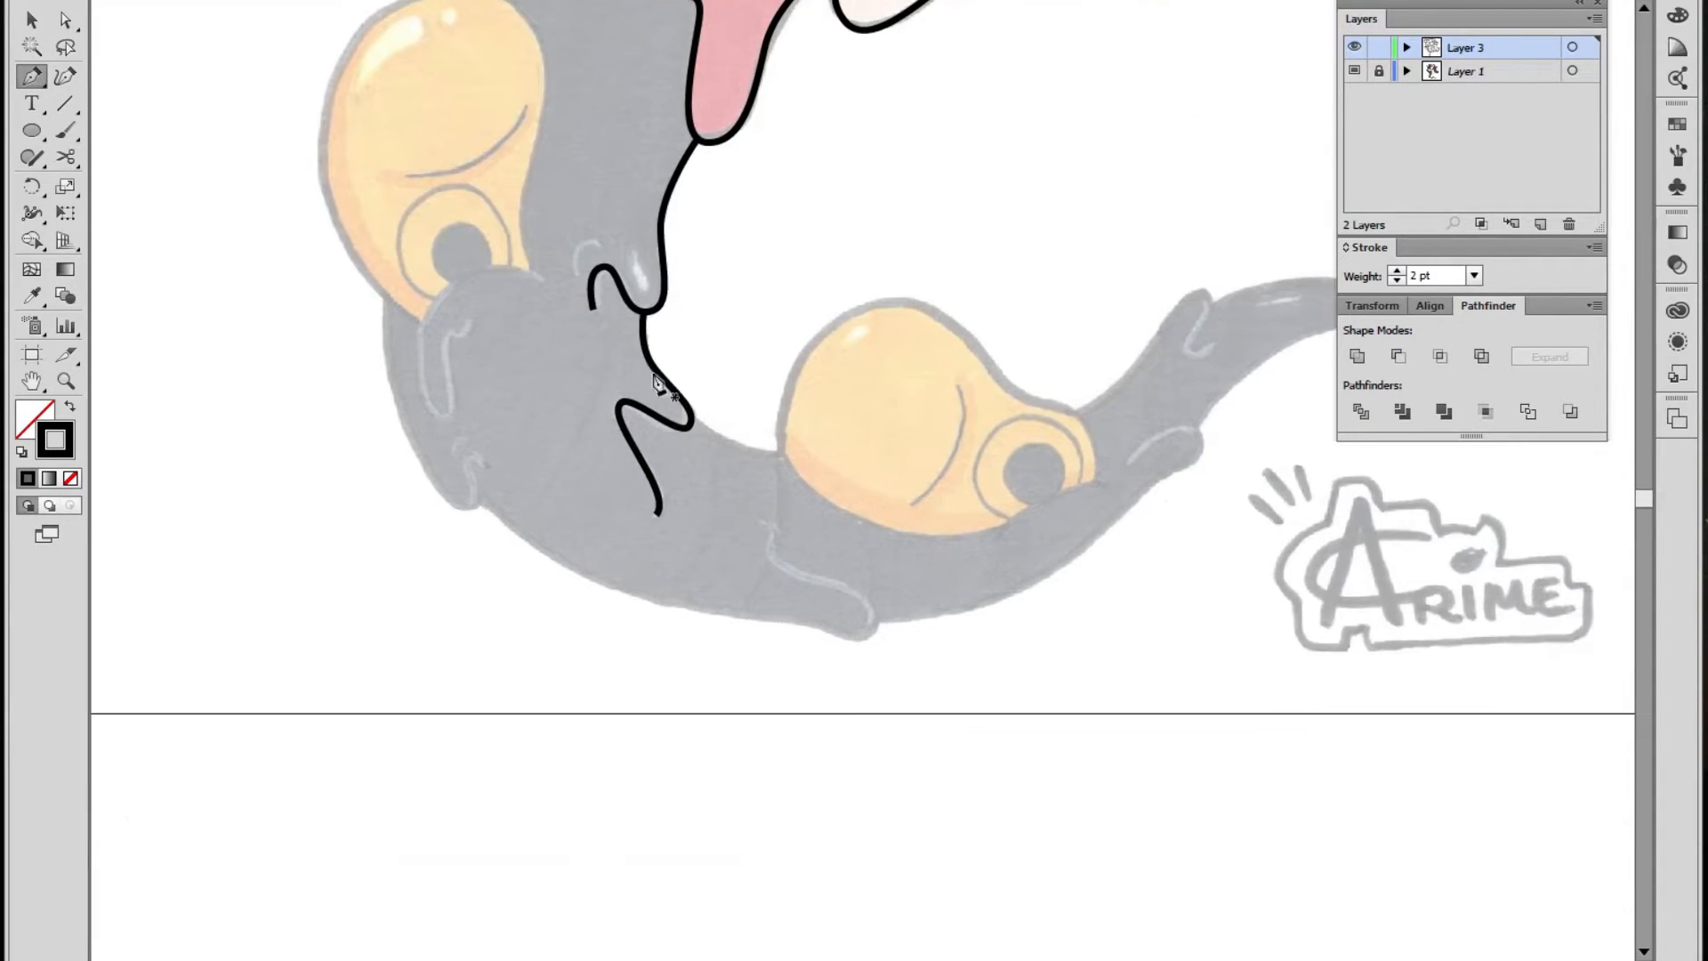
Trace the tail's edge from the second drip to the lower orange eyeball, adjust its starting anchor, and deselect it
click(689, 422)
drag(818, 439, 817, 442)
key(a)
drag(691, 423, 692, 423)
click(697, 431)
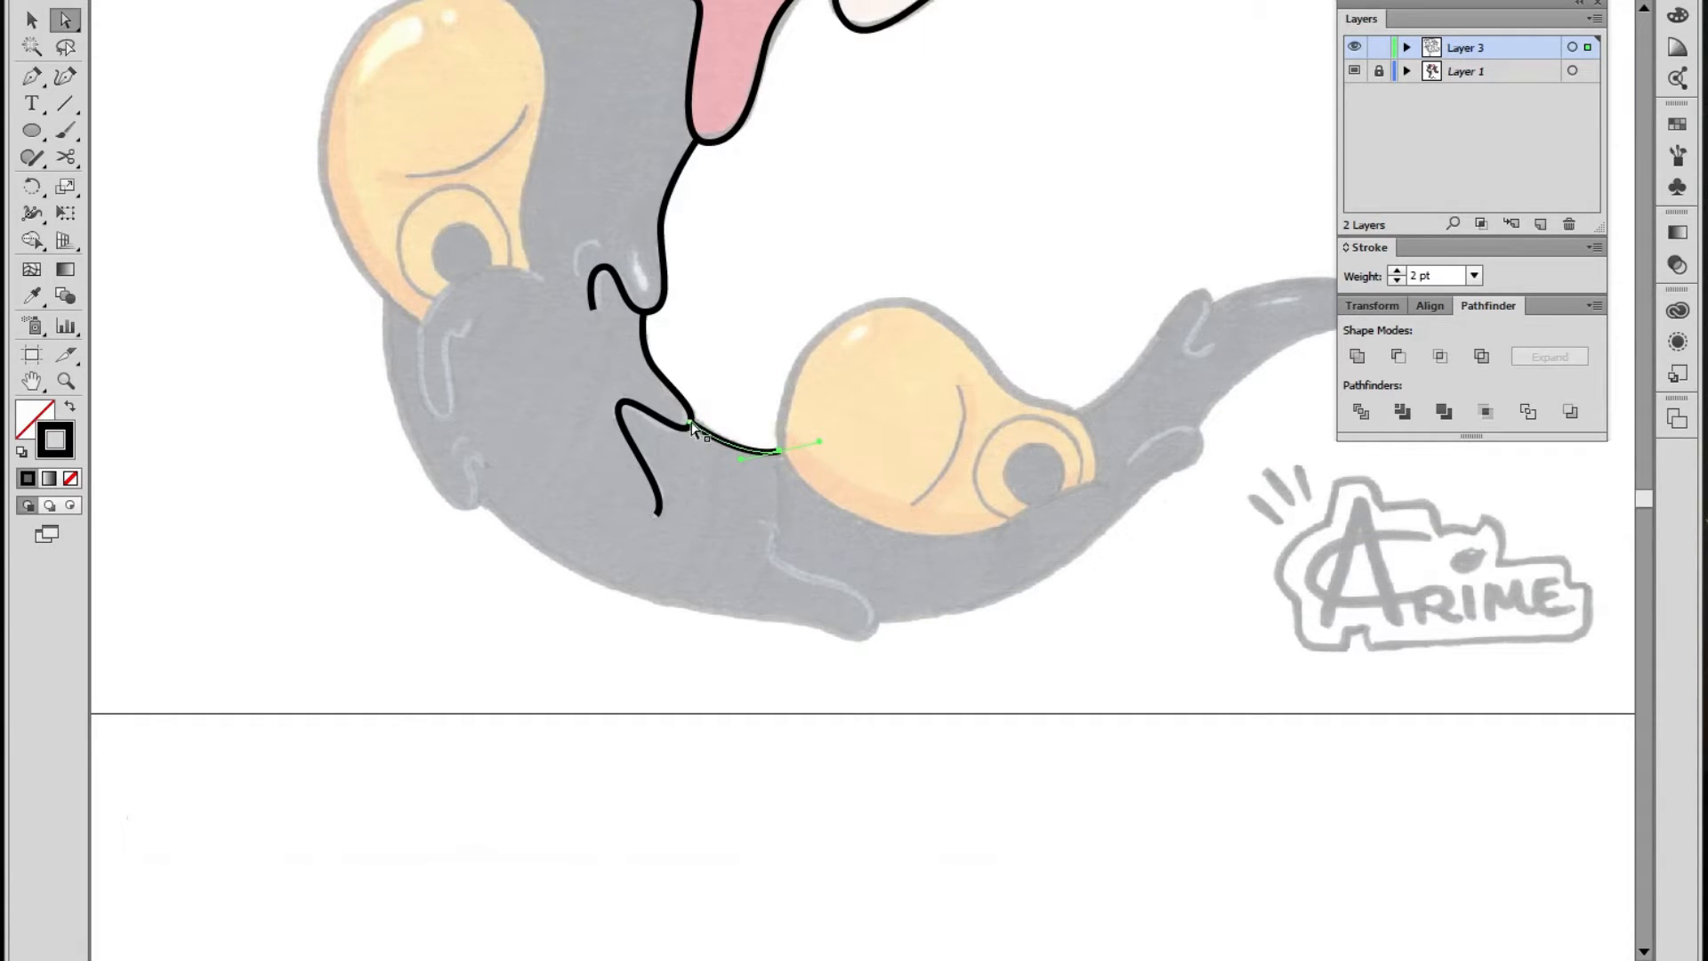
click(710, 372)
Trace the dark fold overlapping the upper eyeball, including its long drip and inner hook, and deselect it
key(z)
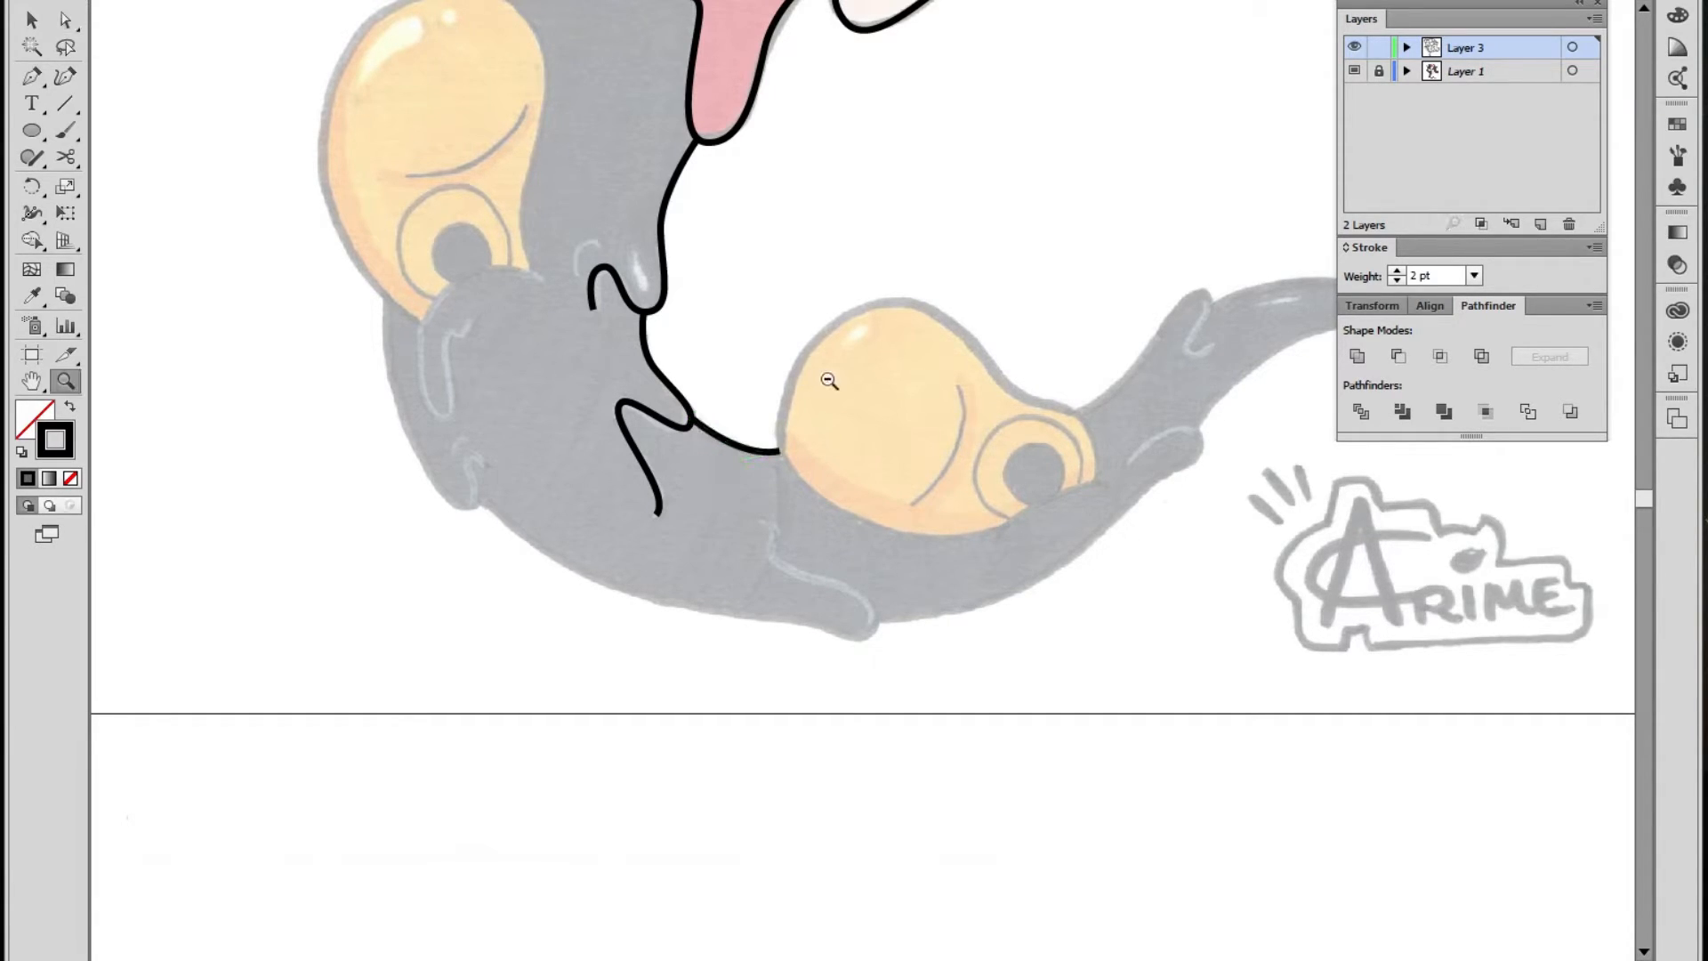
alt+click(854, 405)
alt+click(876, 424)
click(827, 477)
drag(908, 521, 831, 389)
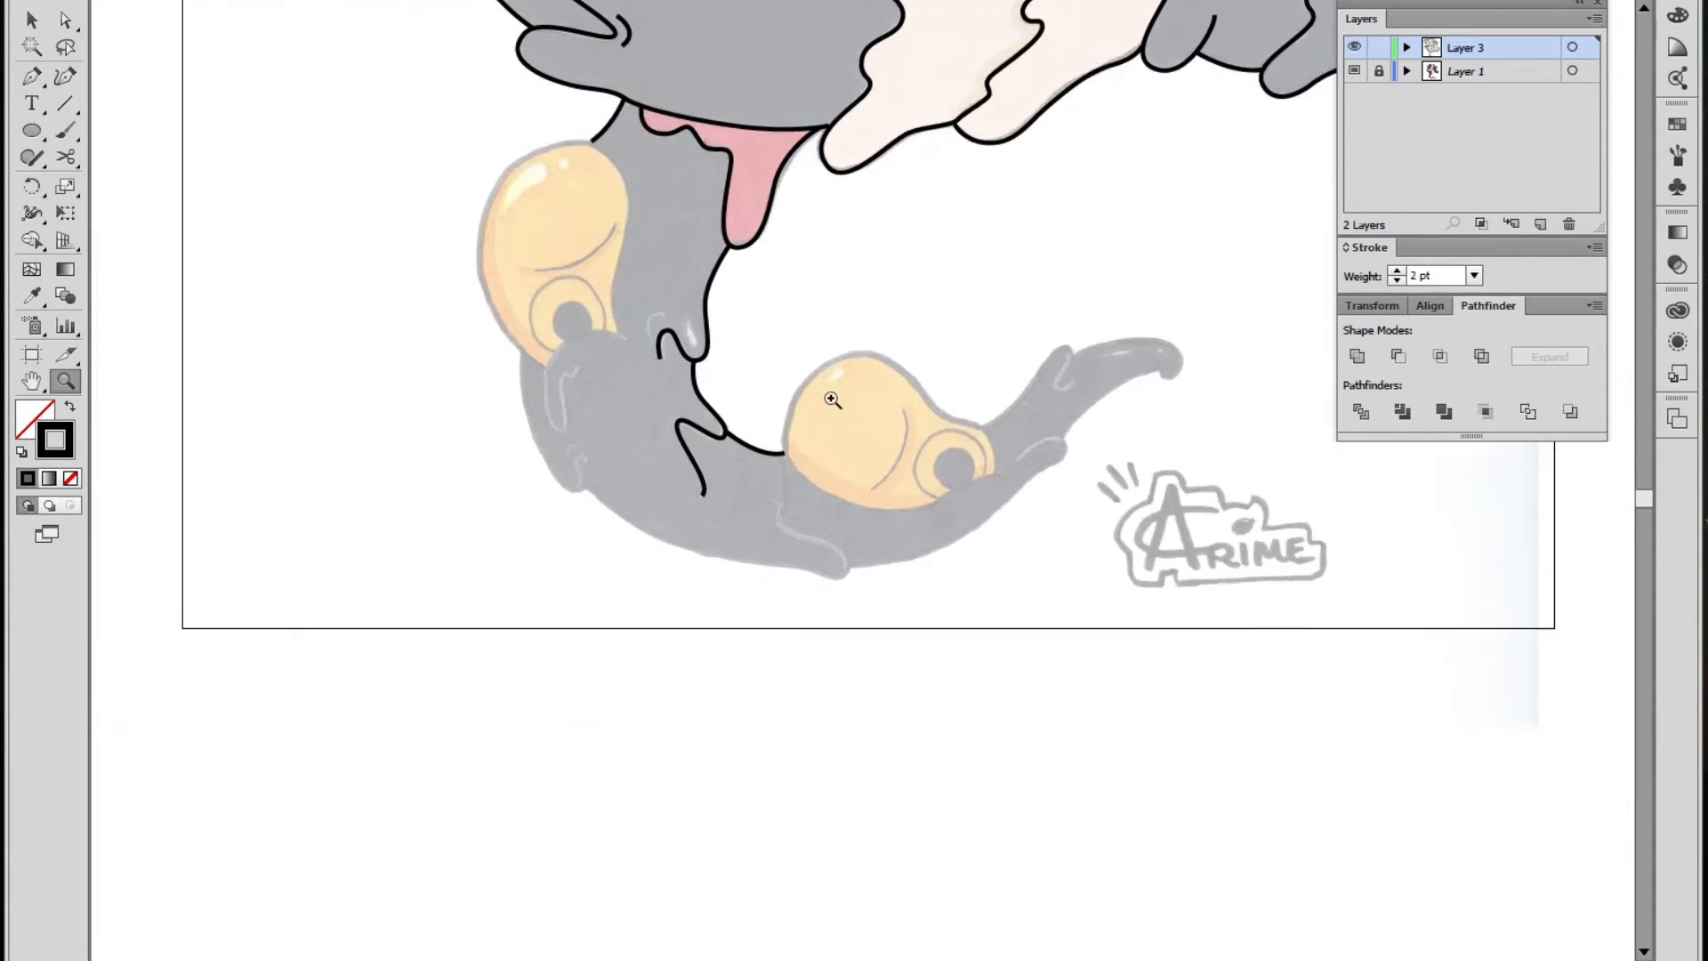
key(p)
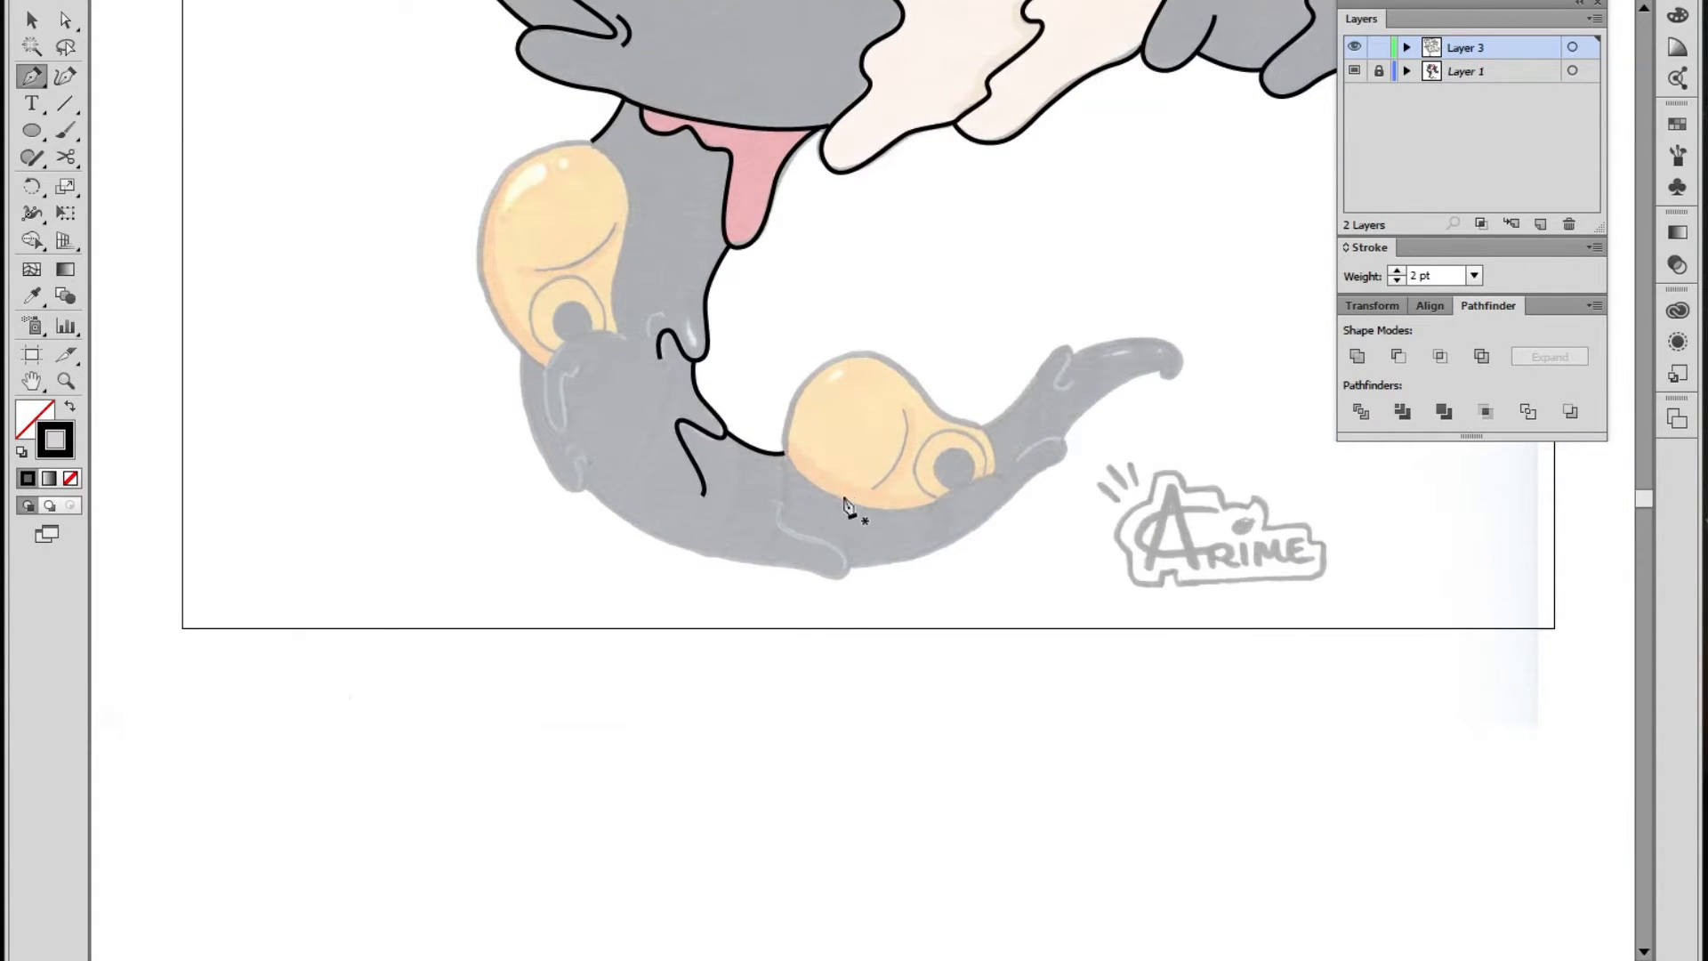
drag(861, 481, 839, 521)
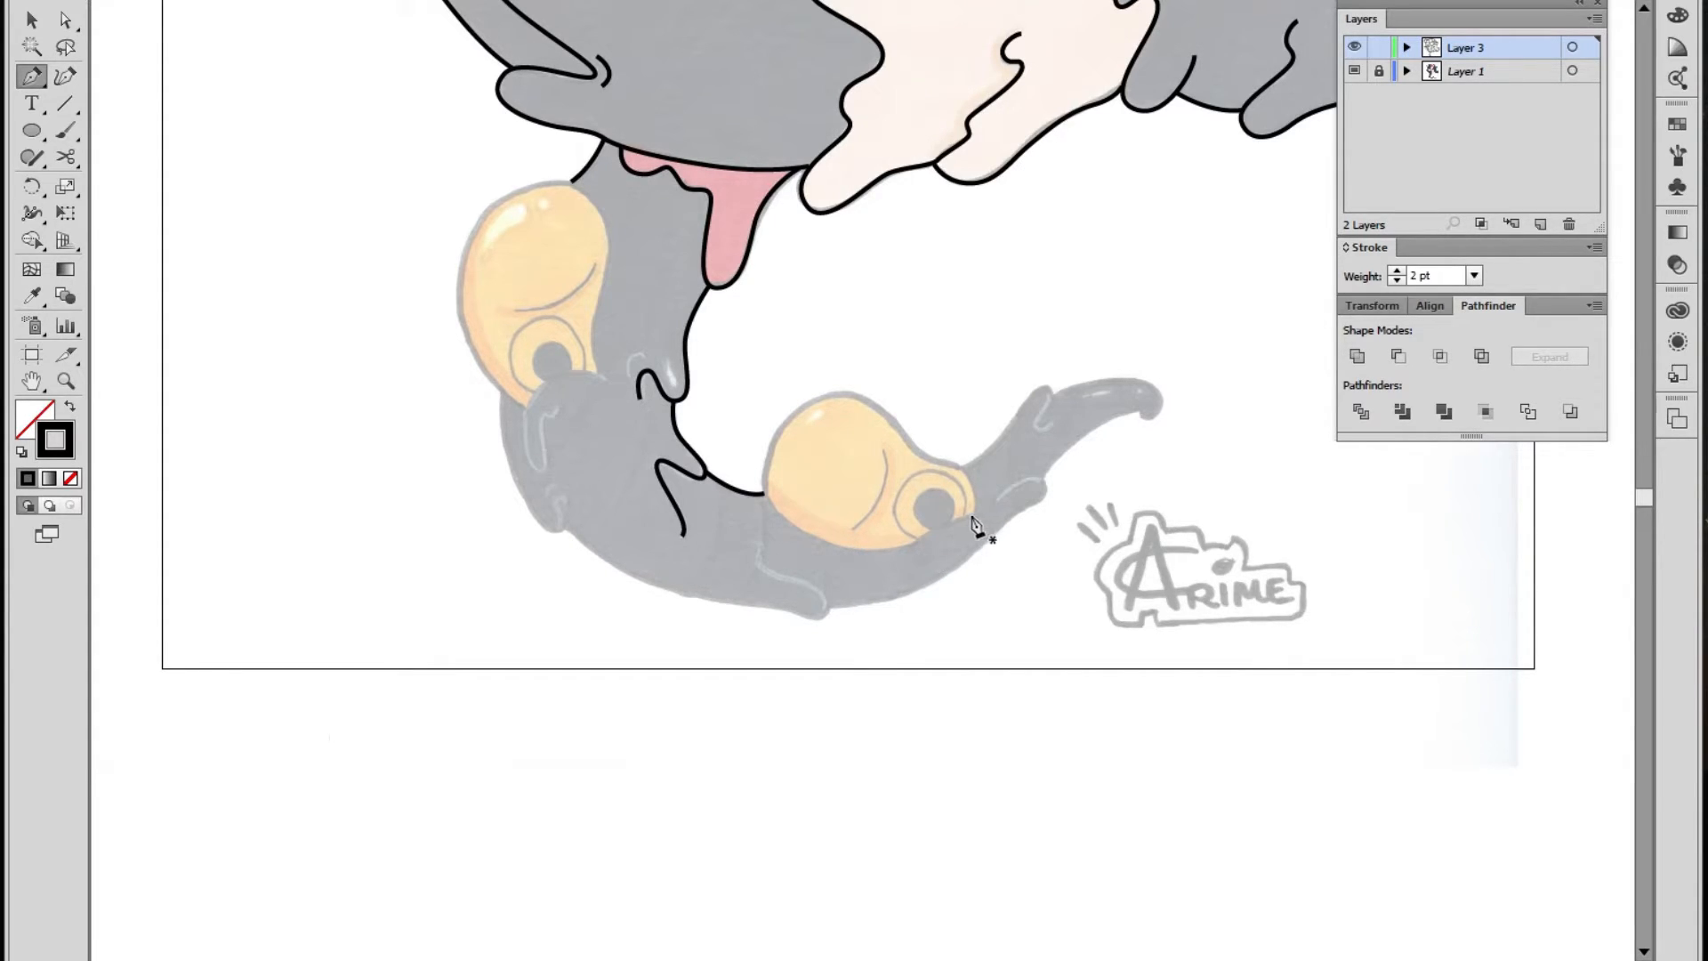
click(604, 379)
drag(521, 396, 560, 392)
ctrl+click(603, 433)
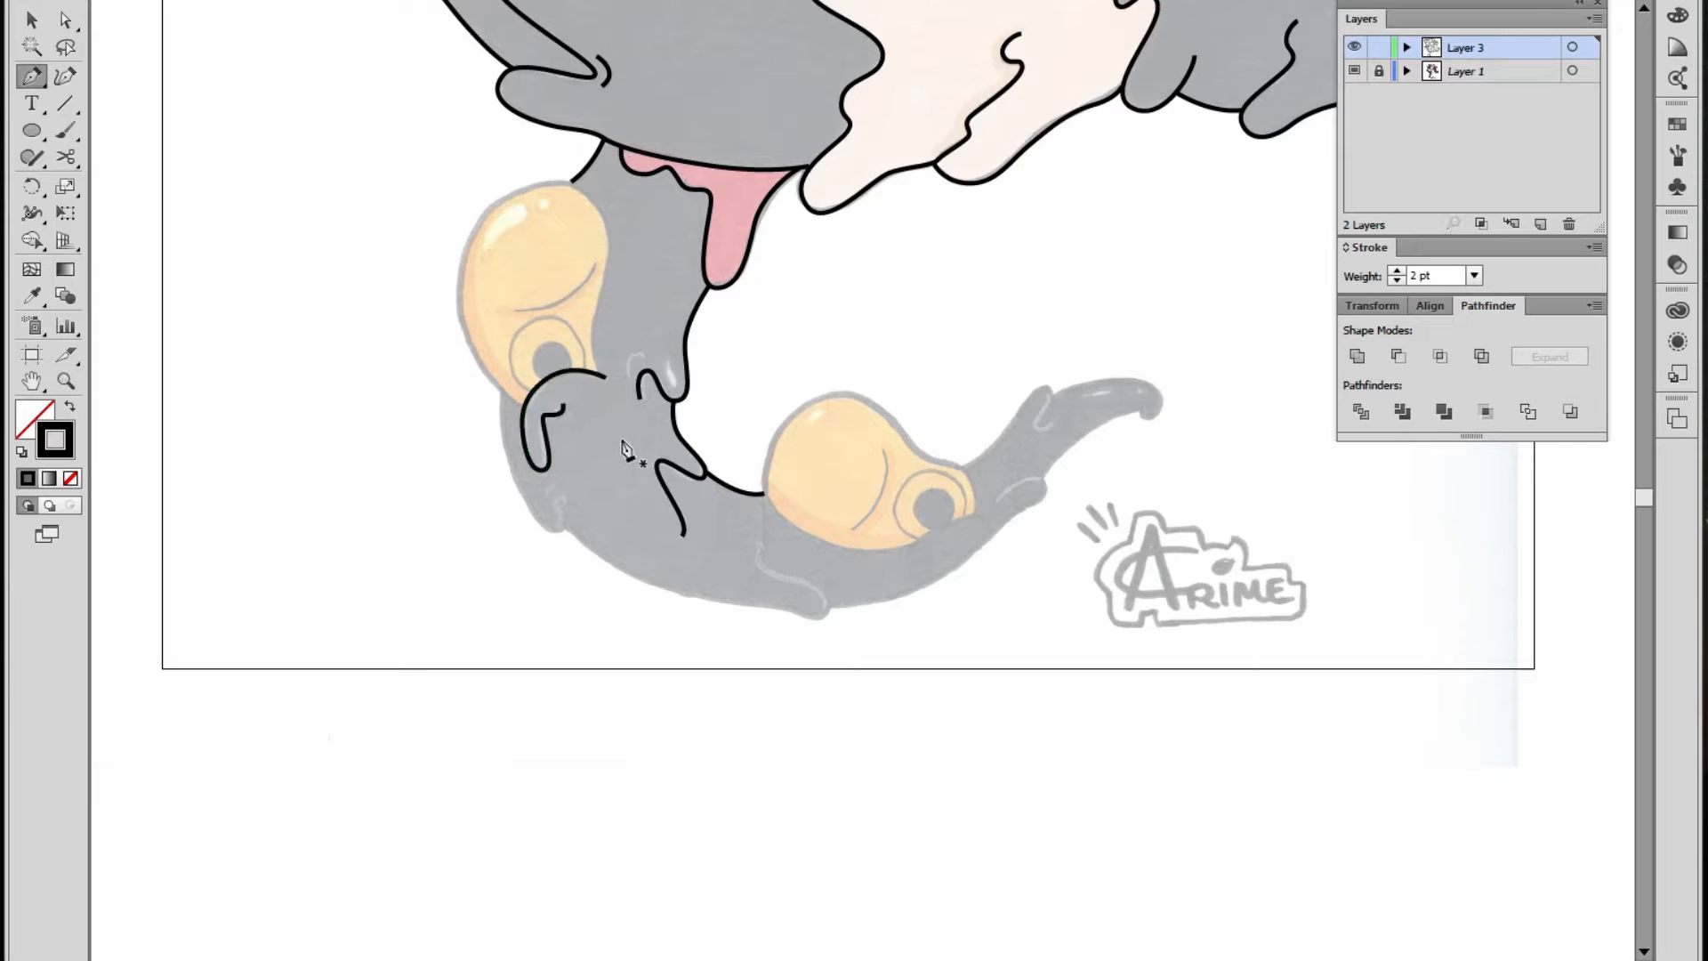
Trace the upper orange eyeball's outline from one end of the dark fold around to the other, and deselect it
scroll(667, 369, up, 2)
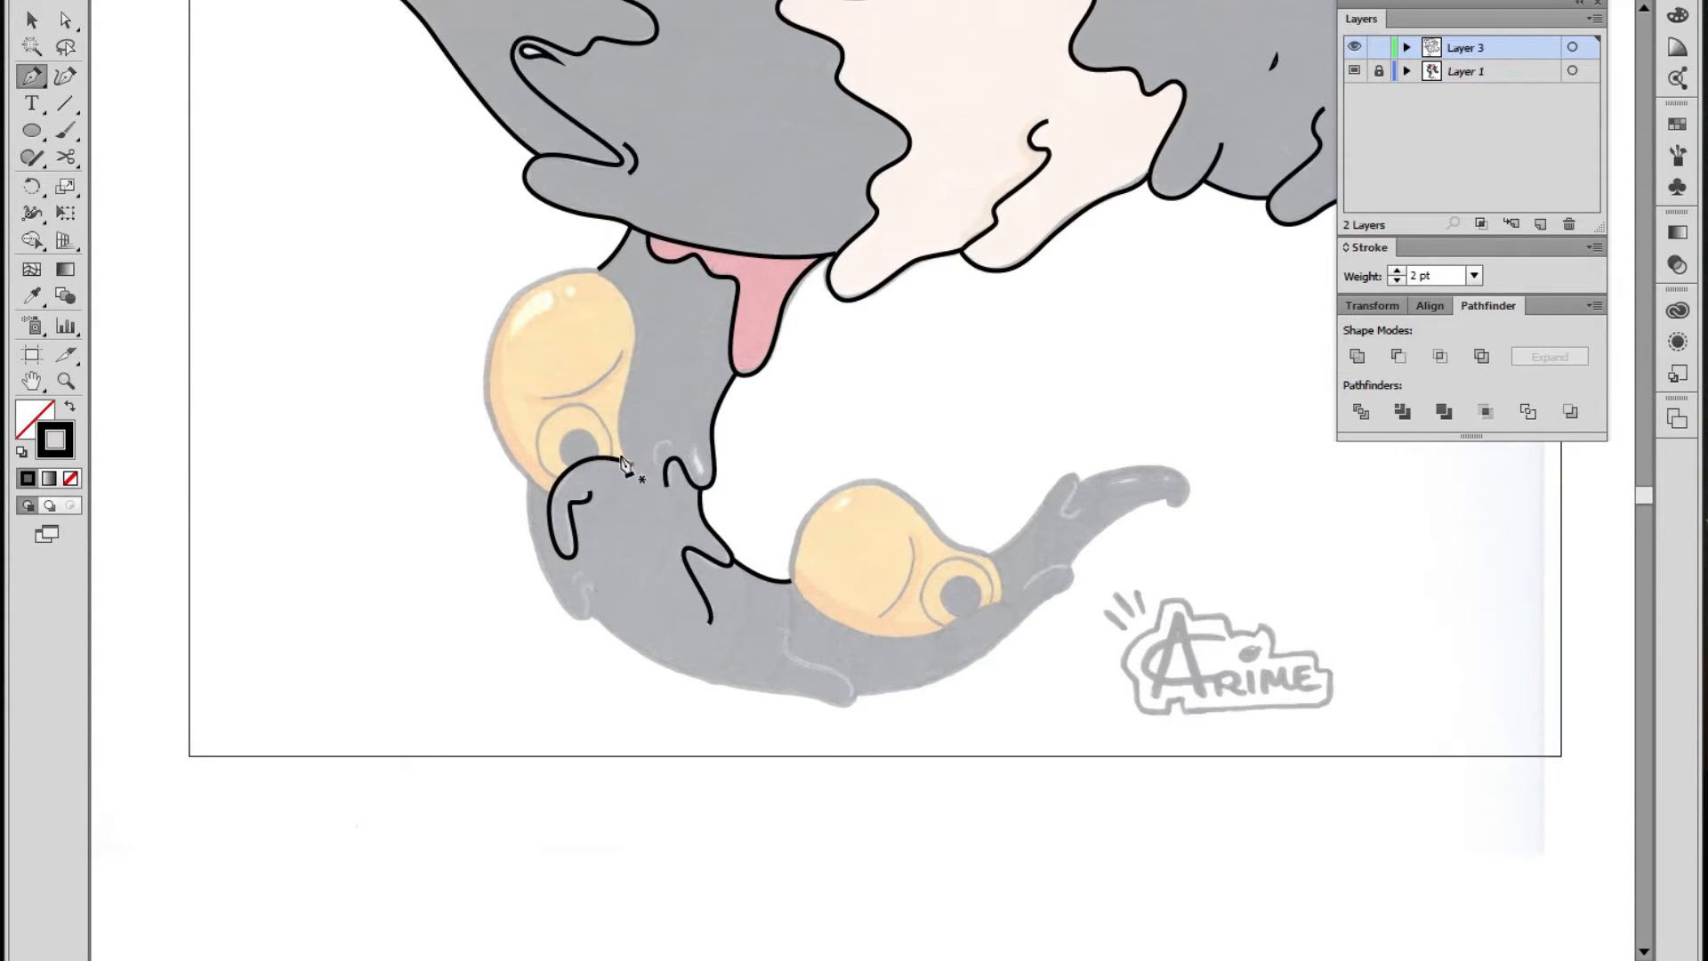
click(626, 461)
drag(622, 408, 623, 399)
mouse_move(622, 289)
mouse_down()
mouse_move(535, 278)
mouse_move(524, 287)
mouse_move(567, 267)
mouse_move(479, 355)
mouse_up()
key(ctrl+z)
click(549, 494)
ctrl+click(629, 564)
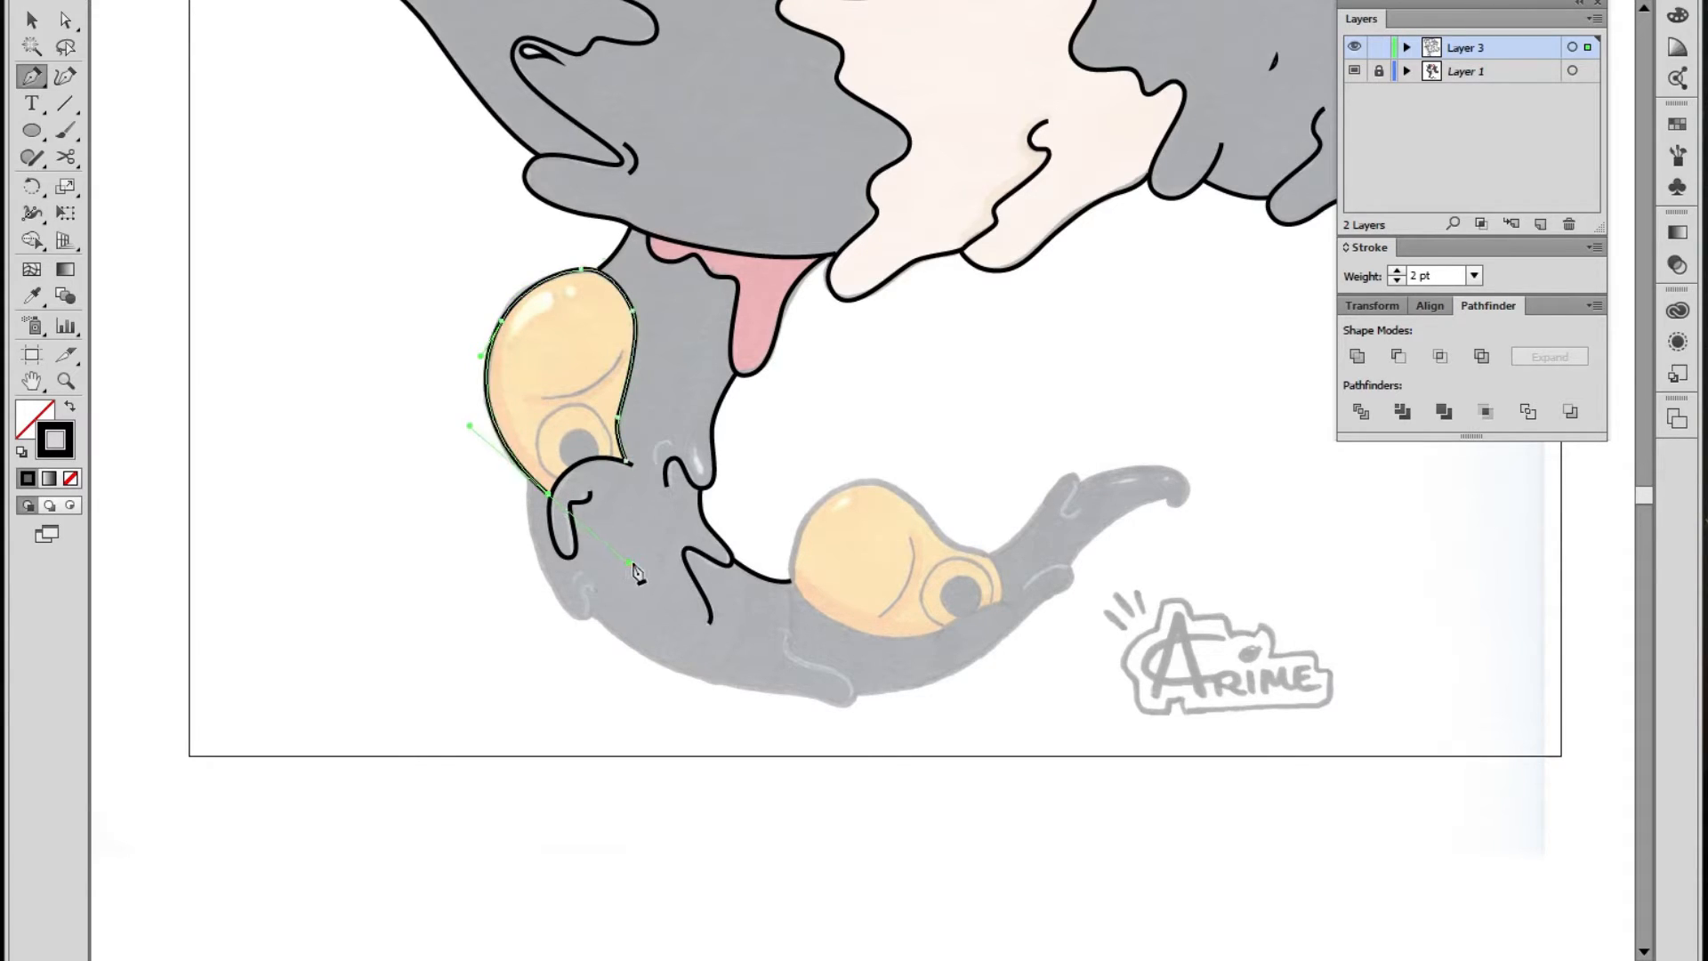
Trace the curved eyelid crease inside the upper orange eyeball and deselect it
click(620, 350)
drag(542, 397, 502, 402)
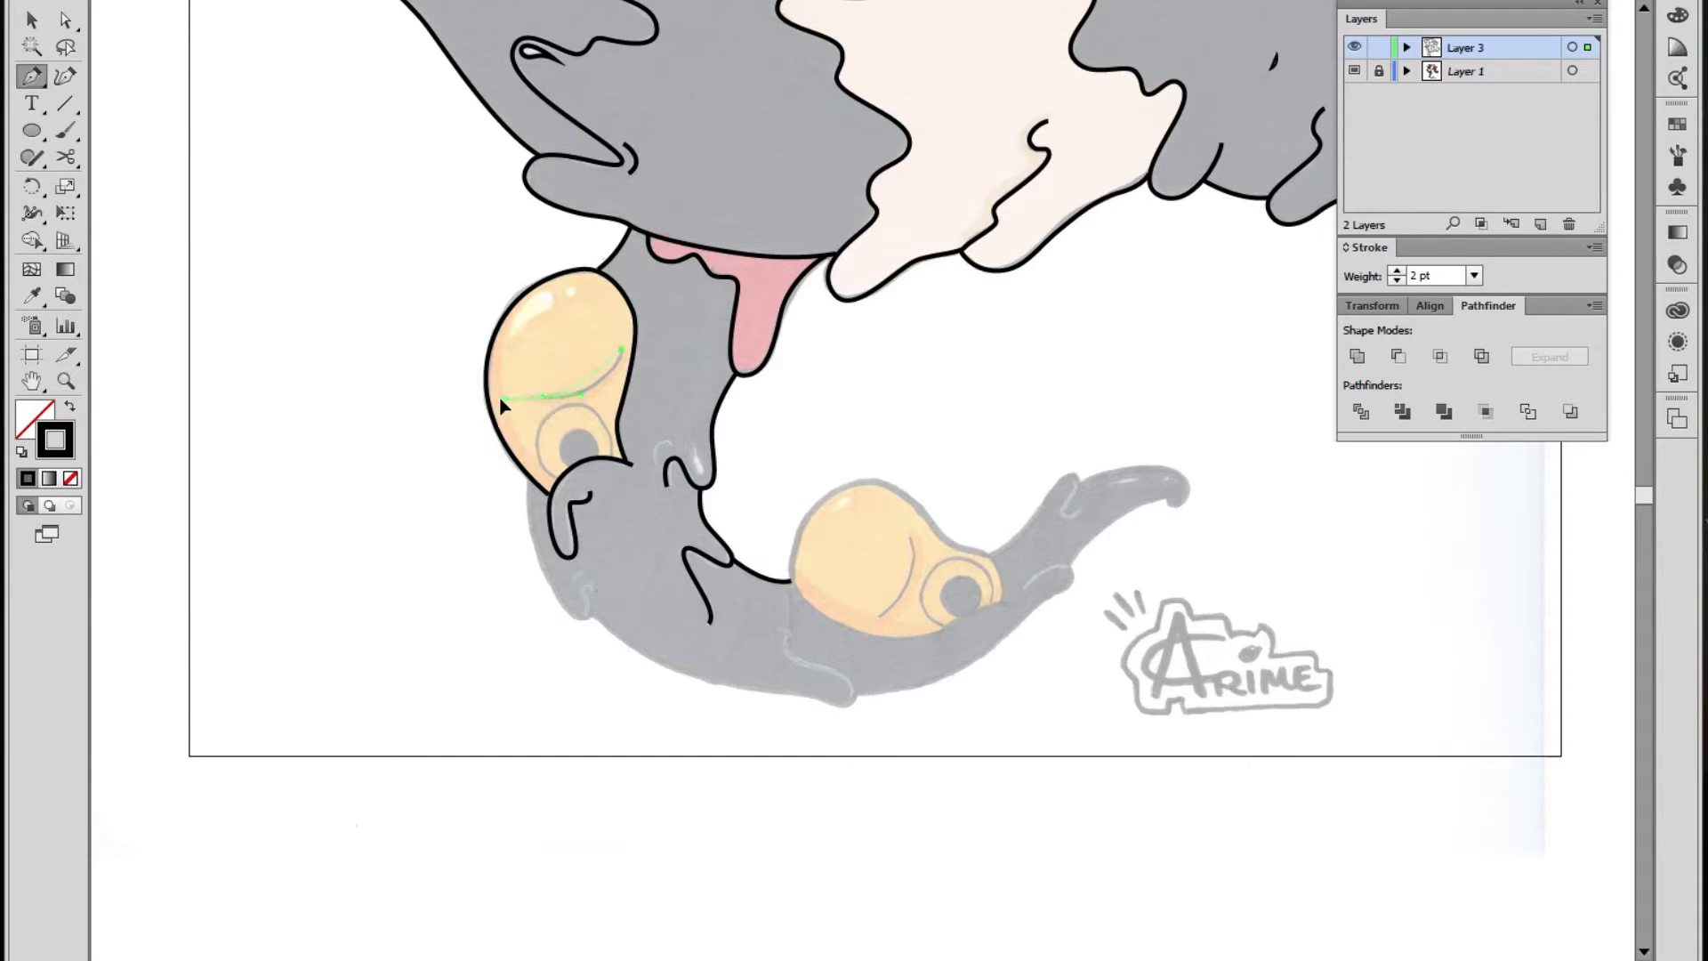
ctrl+click(474, 400)
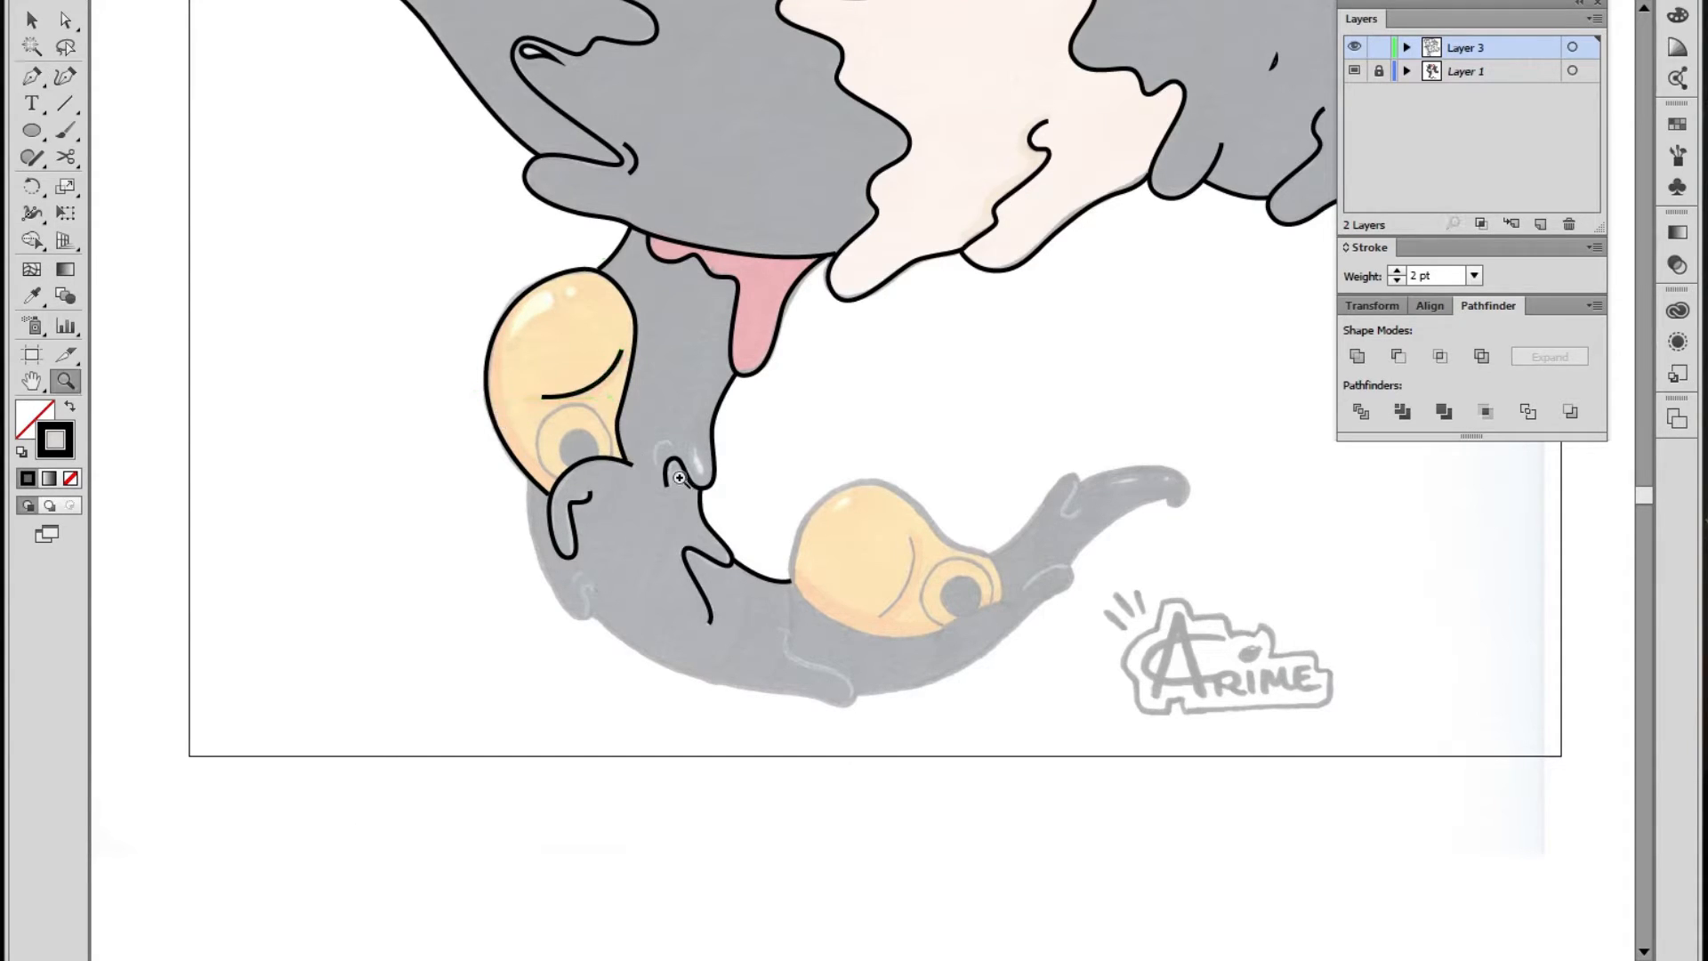
Start the upper eye's iris outline where the ring meets the top of the dark fold
key(z)
click(622, 431)
click(623, 432)
click(32, 76)
click(771, 490)
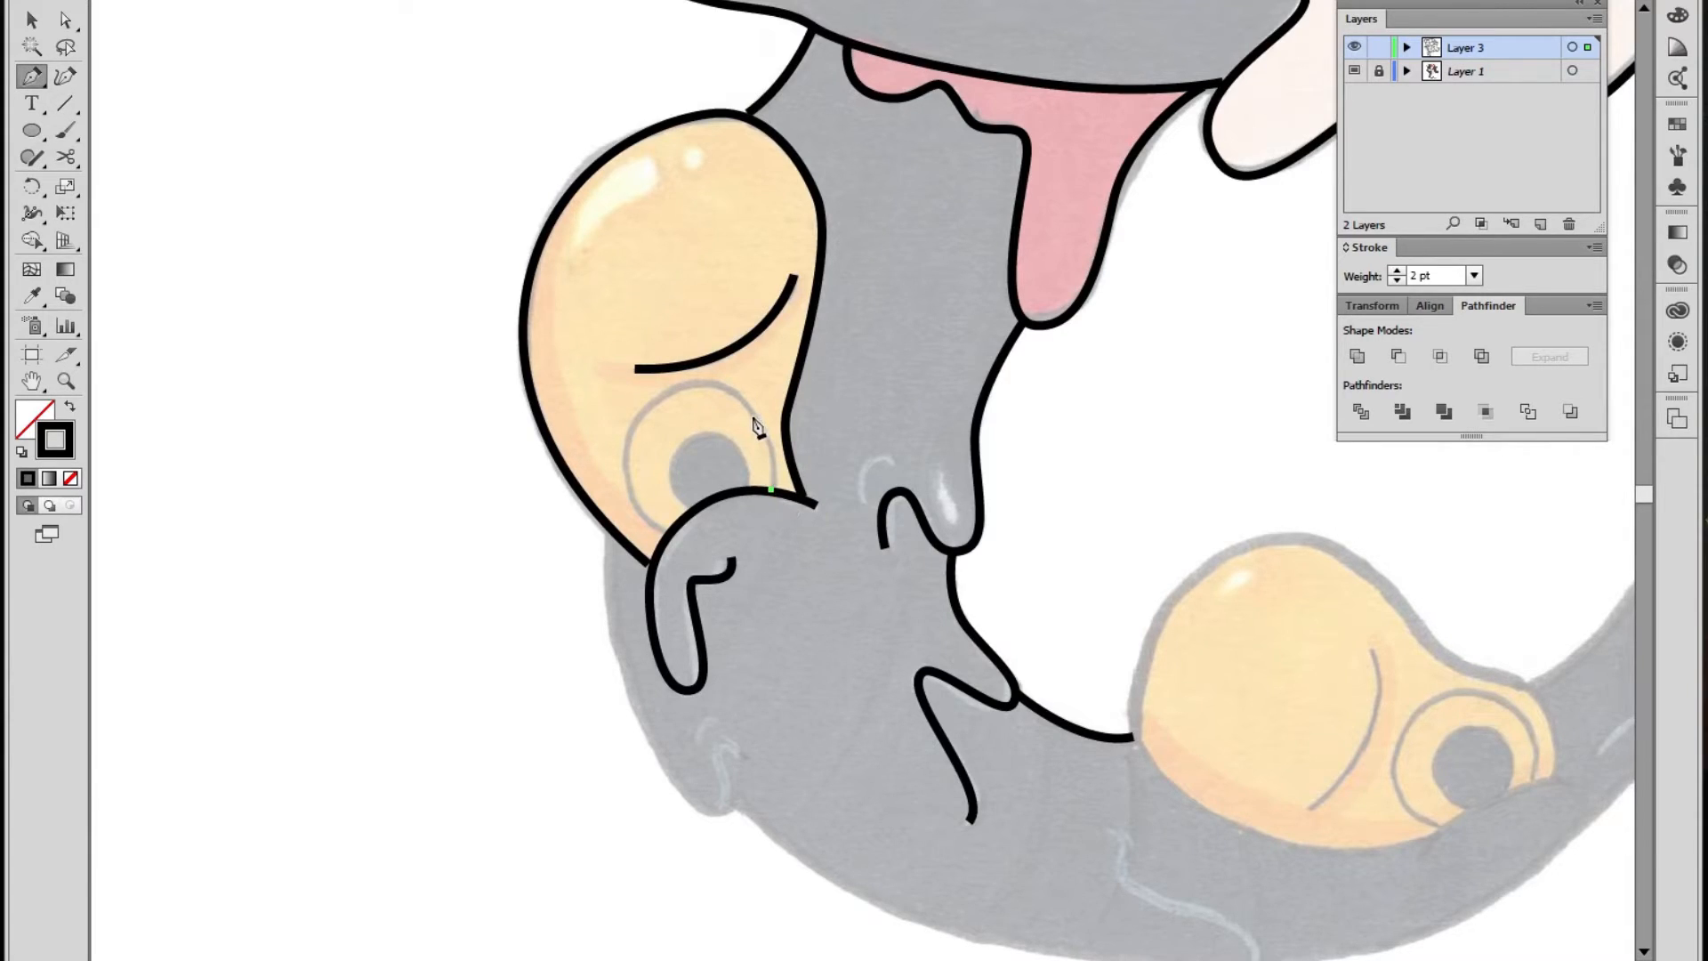
drag(722, 383, 724, 383)
drag(612, 427, 614, 428)
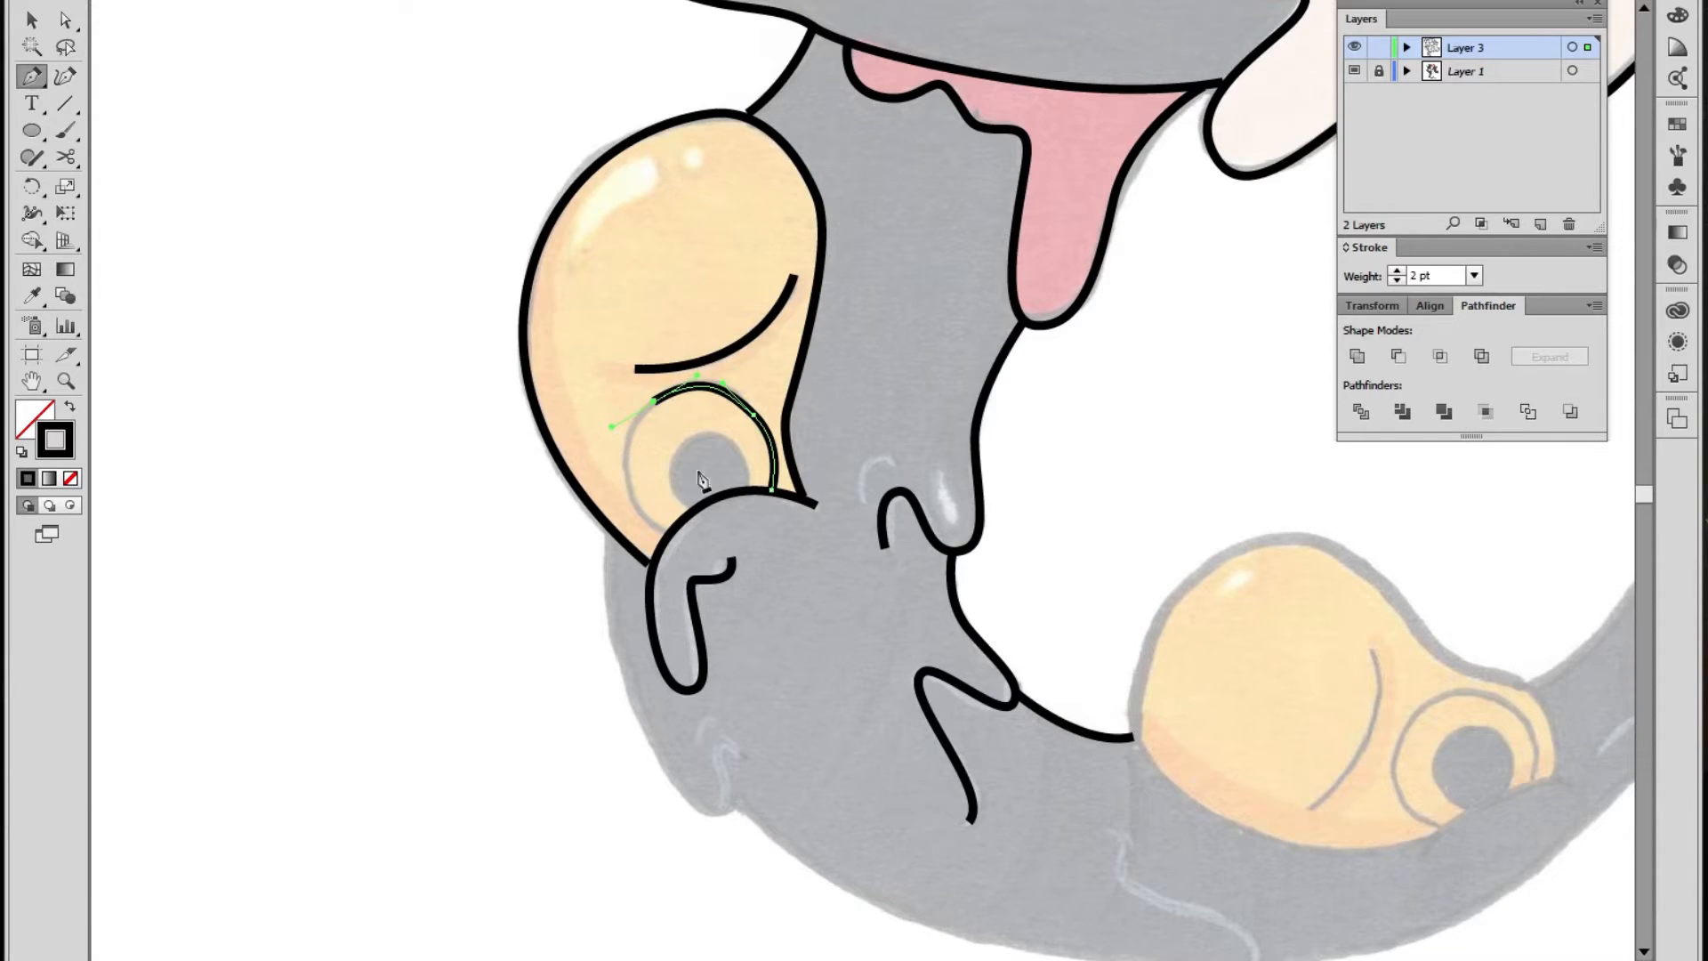
key(ctrl+z)
key(ctrl+z)
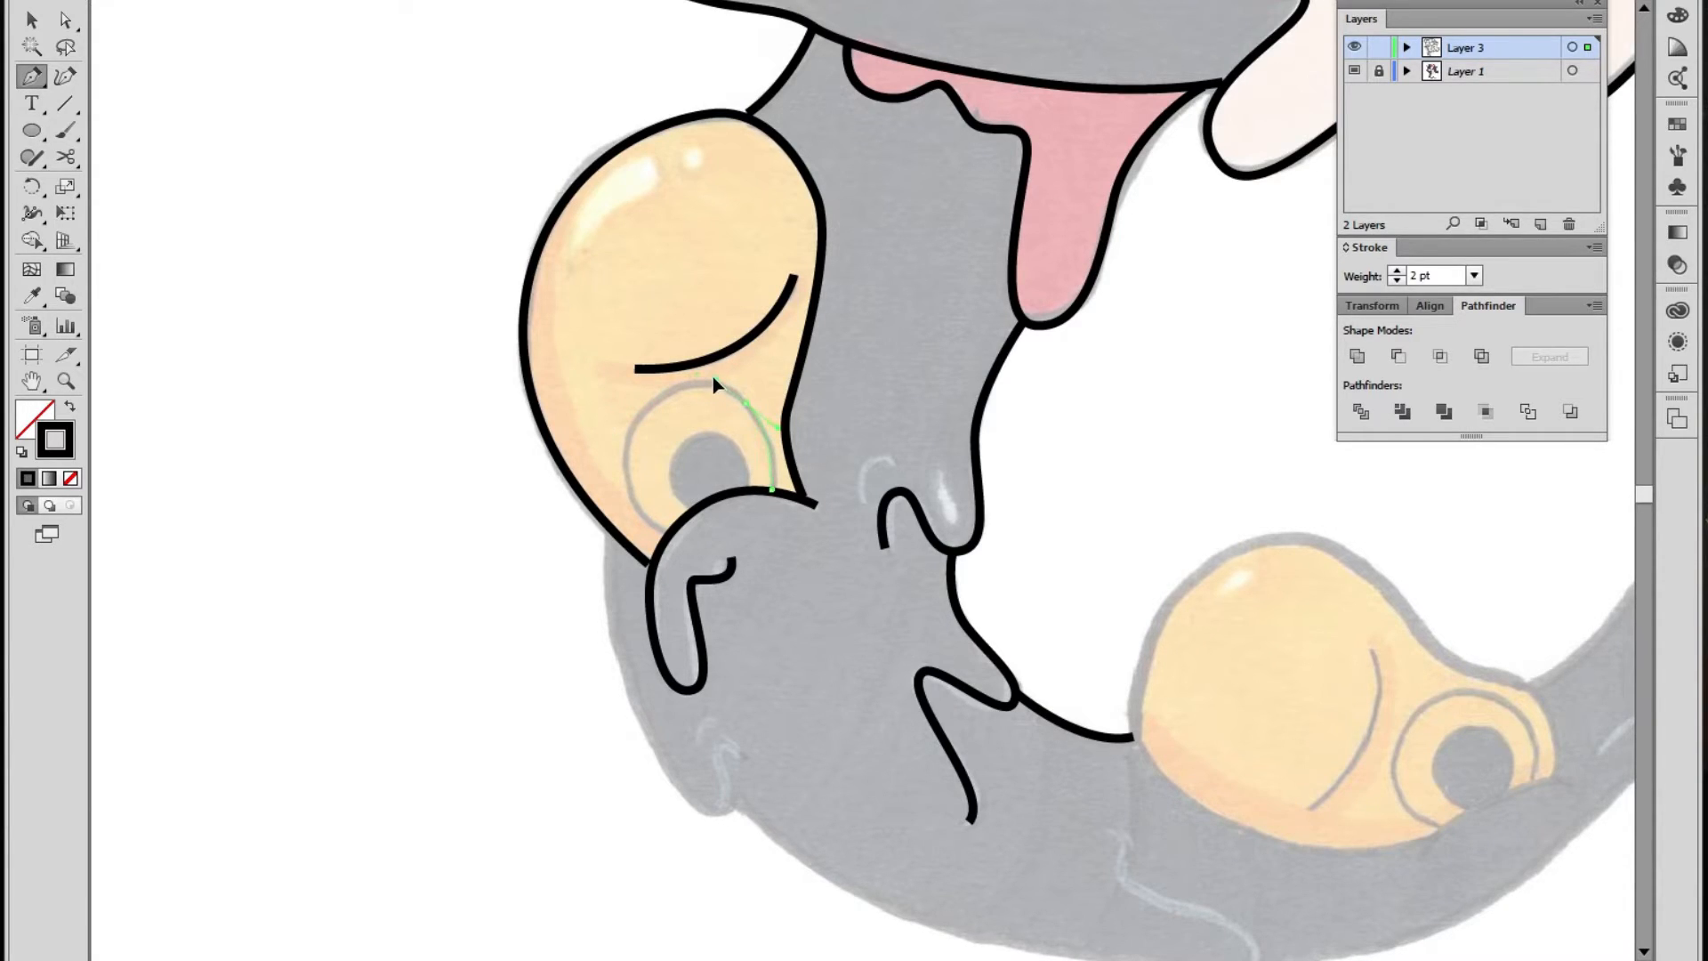
Trace the iris ring over its top and down to the dark fold, and deselect it
drag(709, 373, 708, 374)
drag(634, 423, 600, 466)
drag(671, 528, 701, 525)
ctrl+click(718, 441)
Draw a circle about 0.25 in wide over the upper eye's pupil with the Ellipse tool and deselect it
click(691, 509)
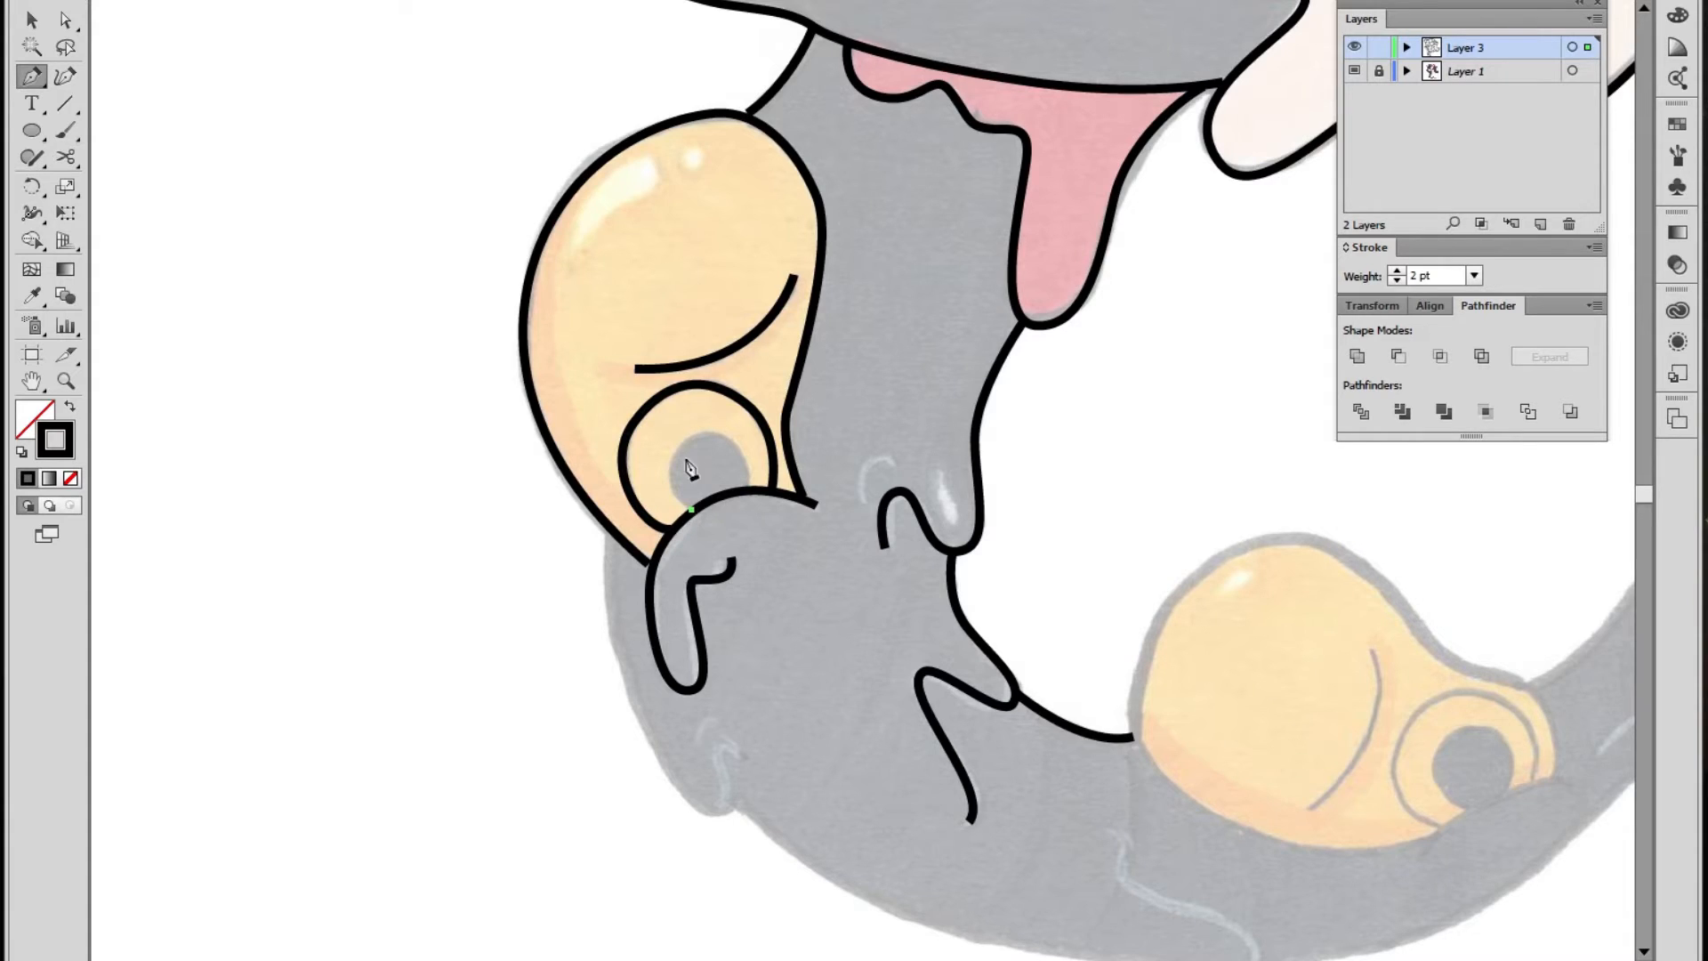
key(ctrl+z)
click(37, 131)
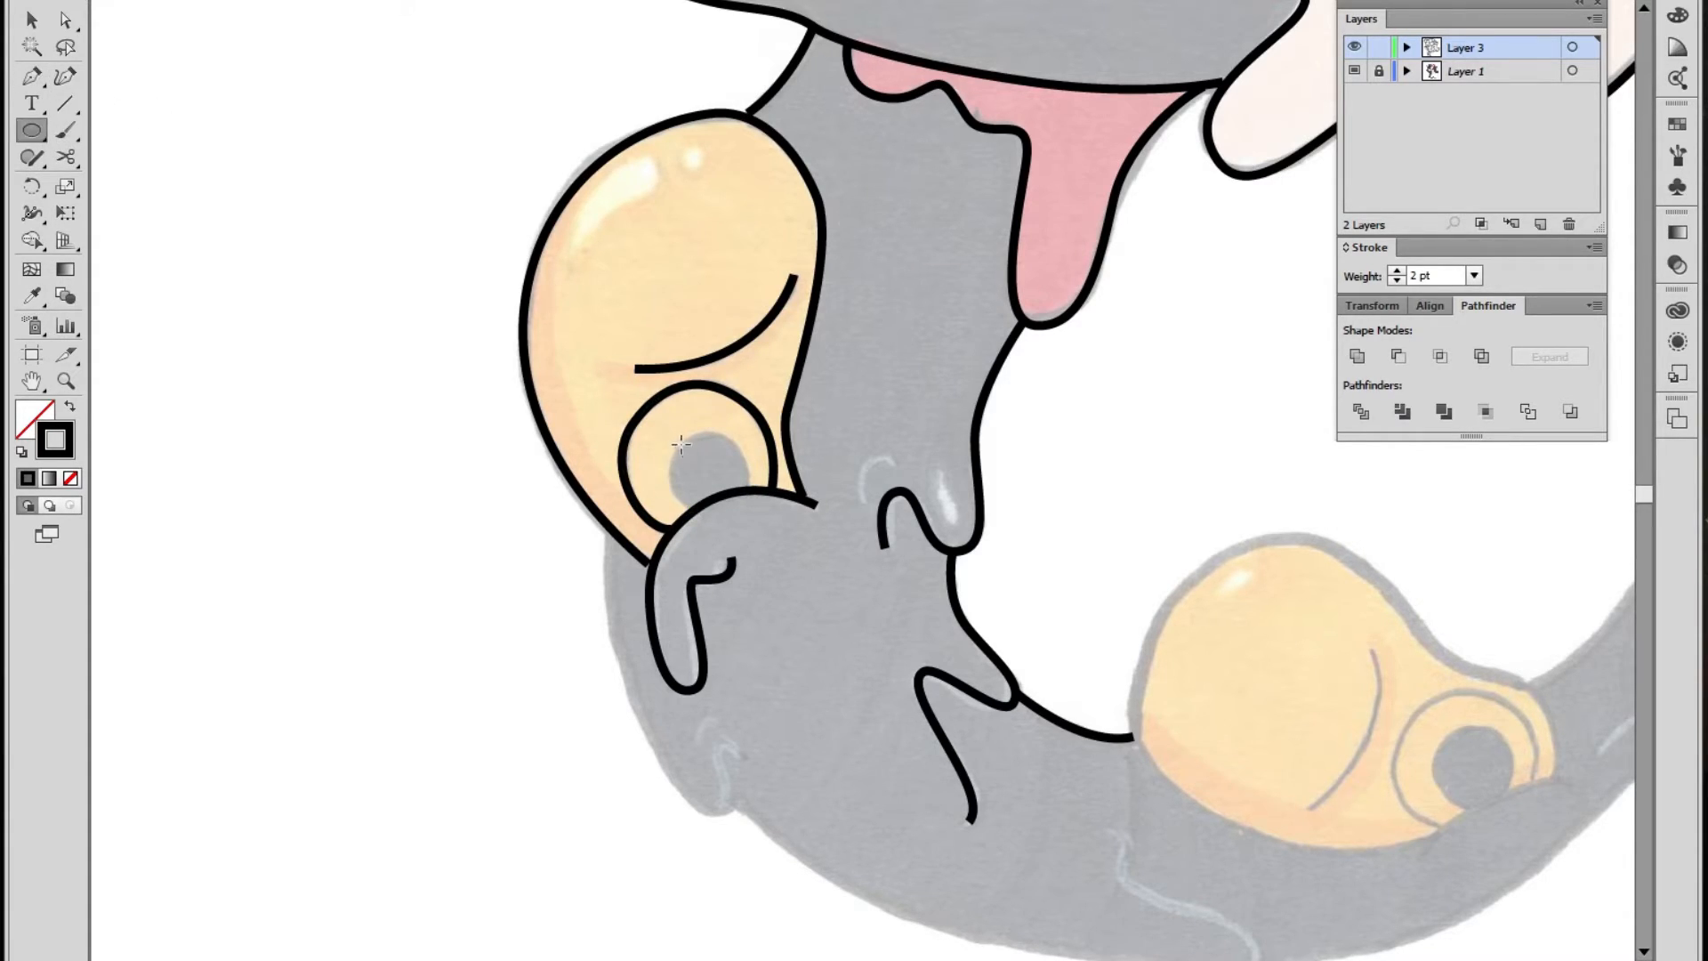
drag(752, 515, 751, 516)
key(v)
key(a)
click(720, 467)
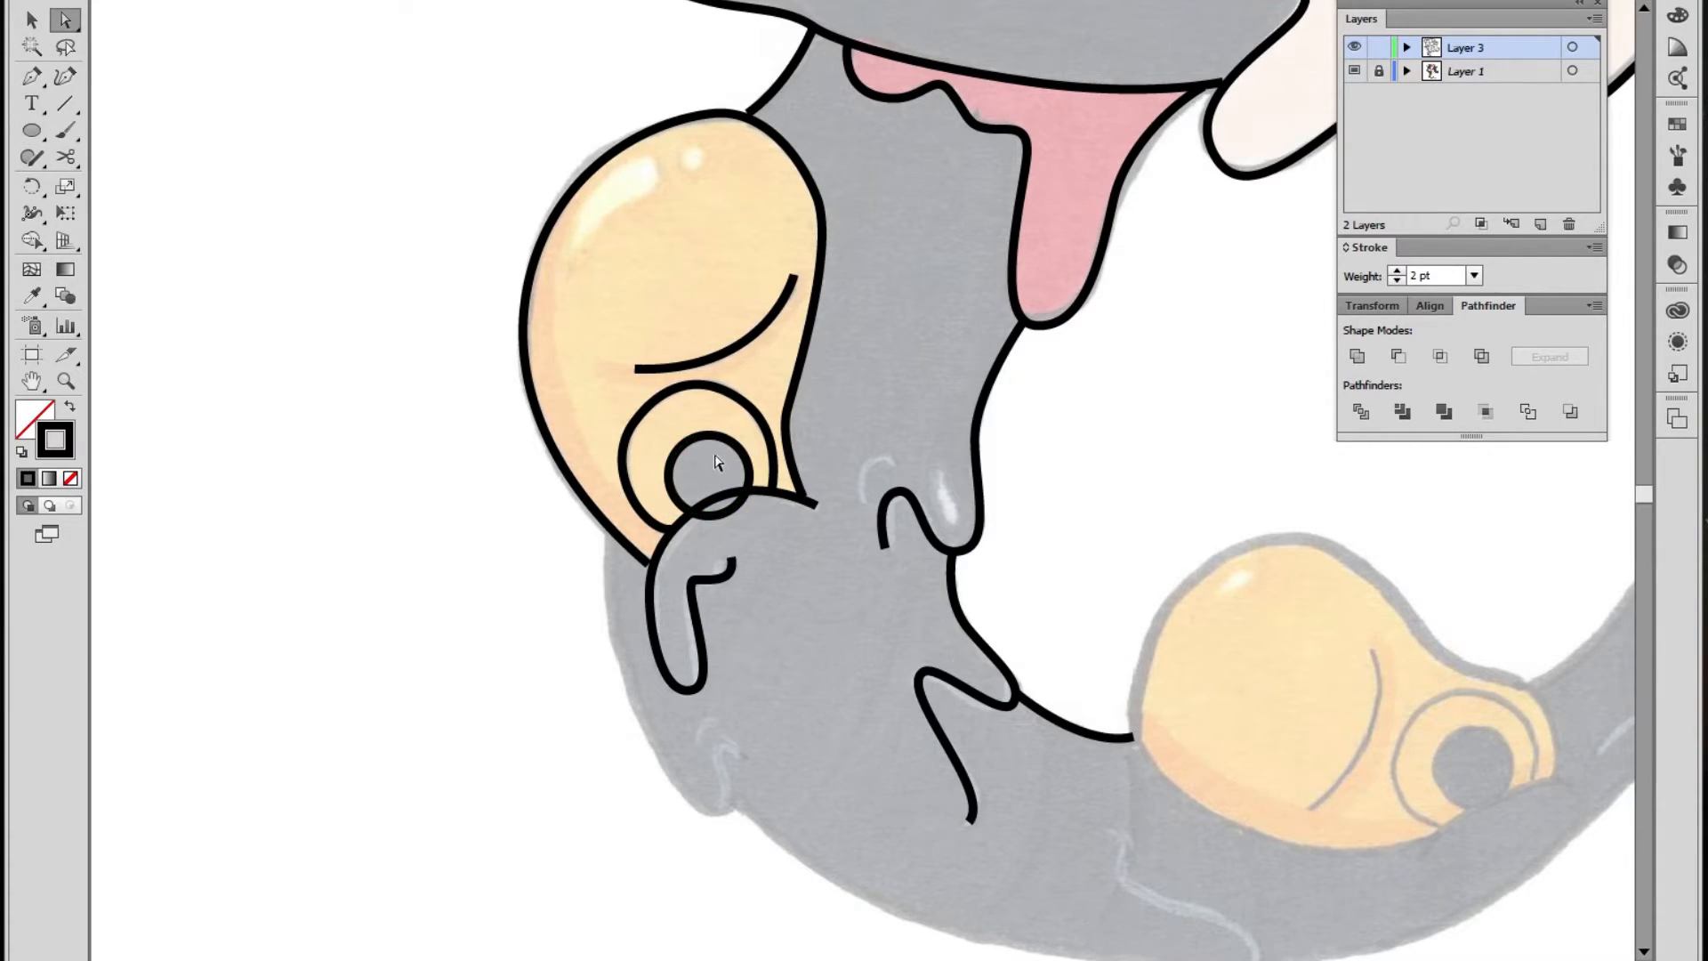
Adjust the pupil circle to fit the template's pupil and deselect it
key(v)
click(727, 441)
key(a)
key(v)
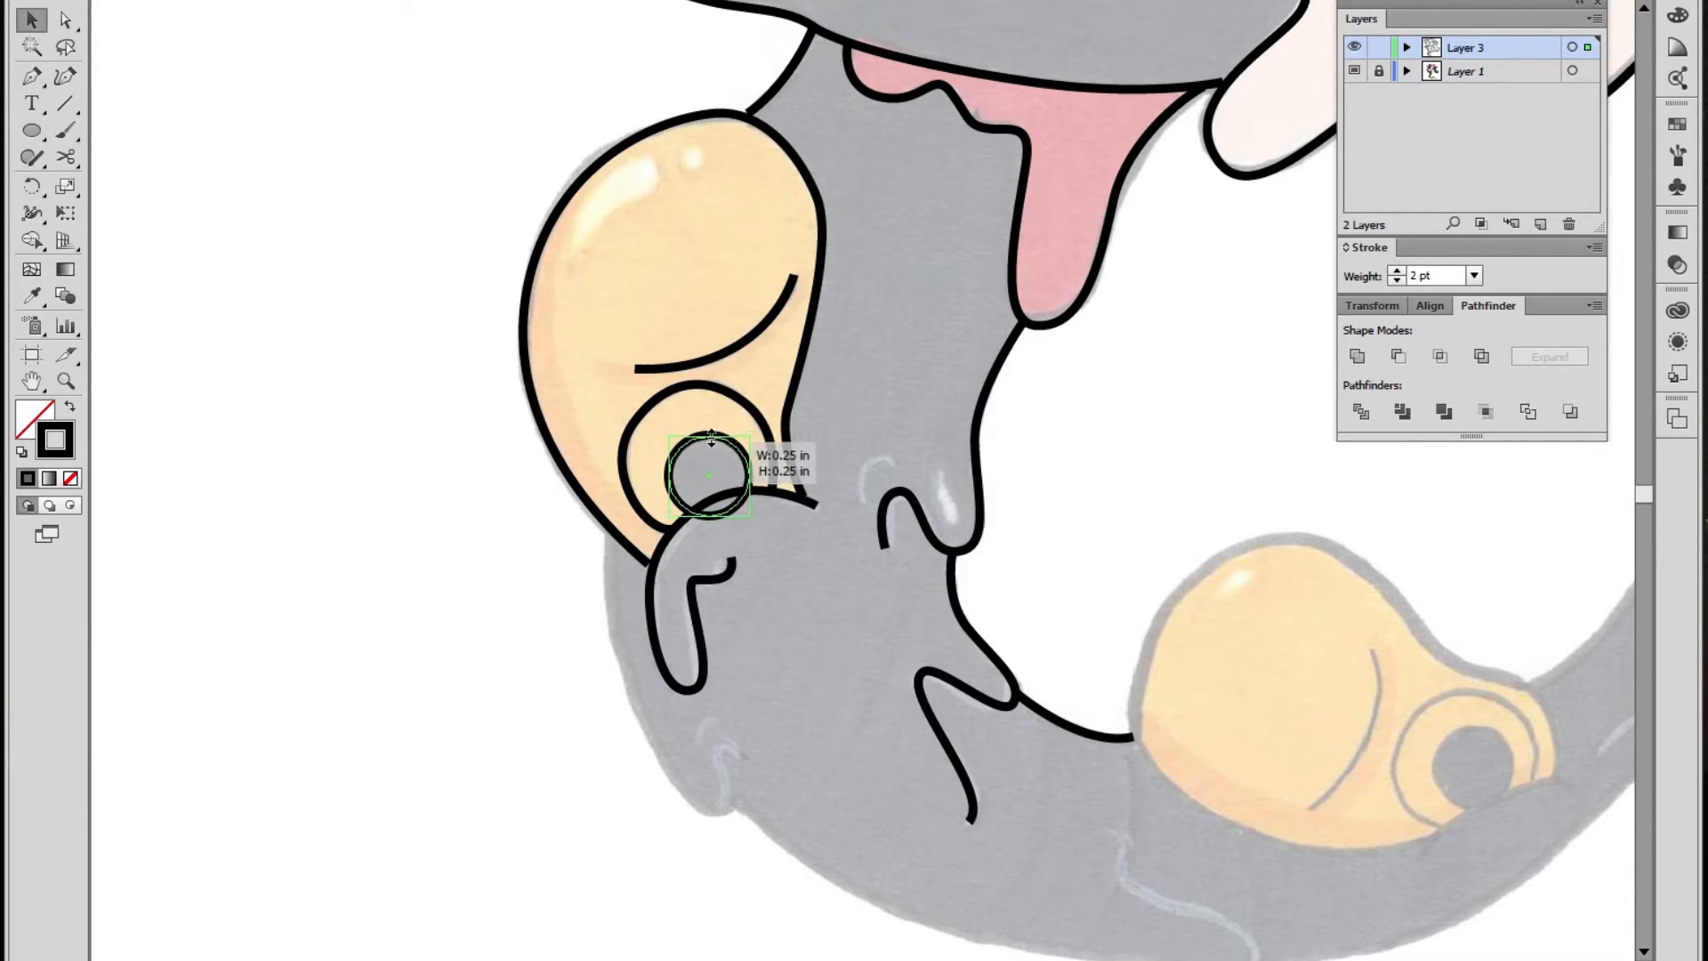
click(706, 402)
drag(736, 420, 706, 457)
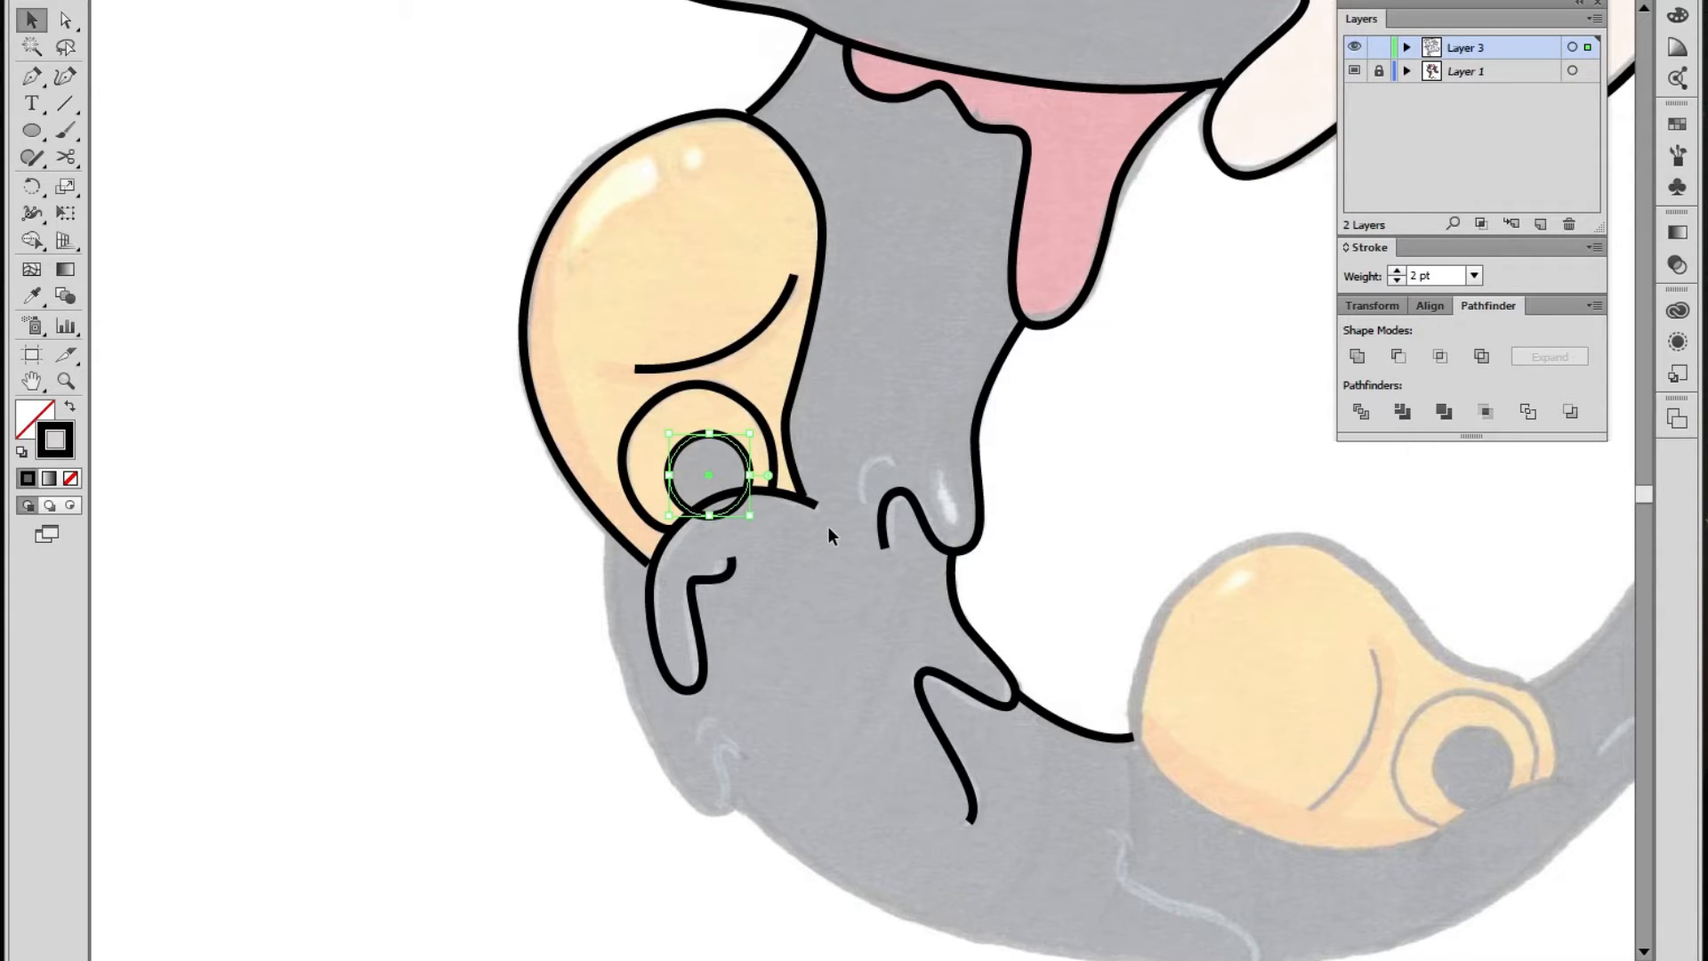
click(825, 580)
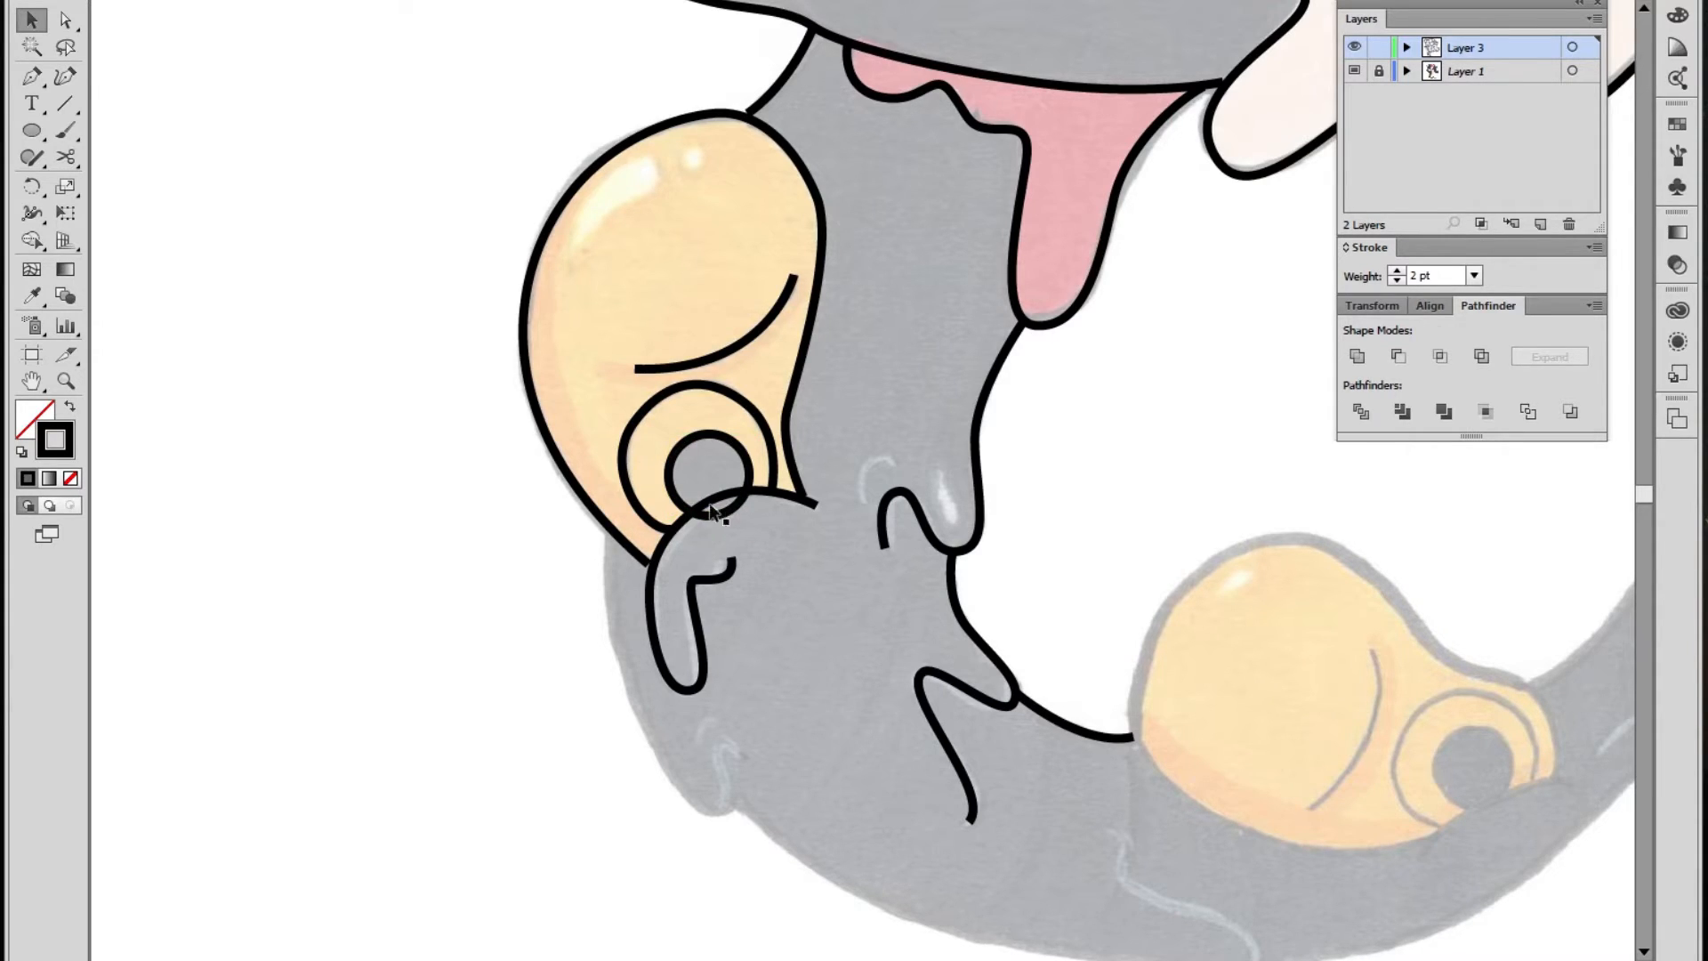
Select the pupil circle and ready the Pen tool to edit its anchors where it overlaps the dark fold
ctrl+click(725, 509)
ctrl+click(747, 509)
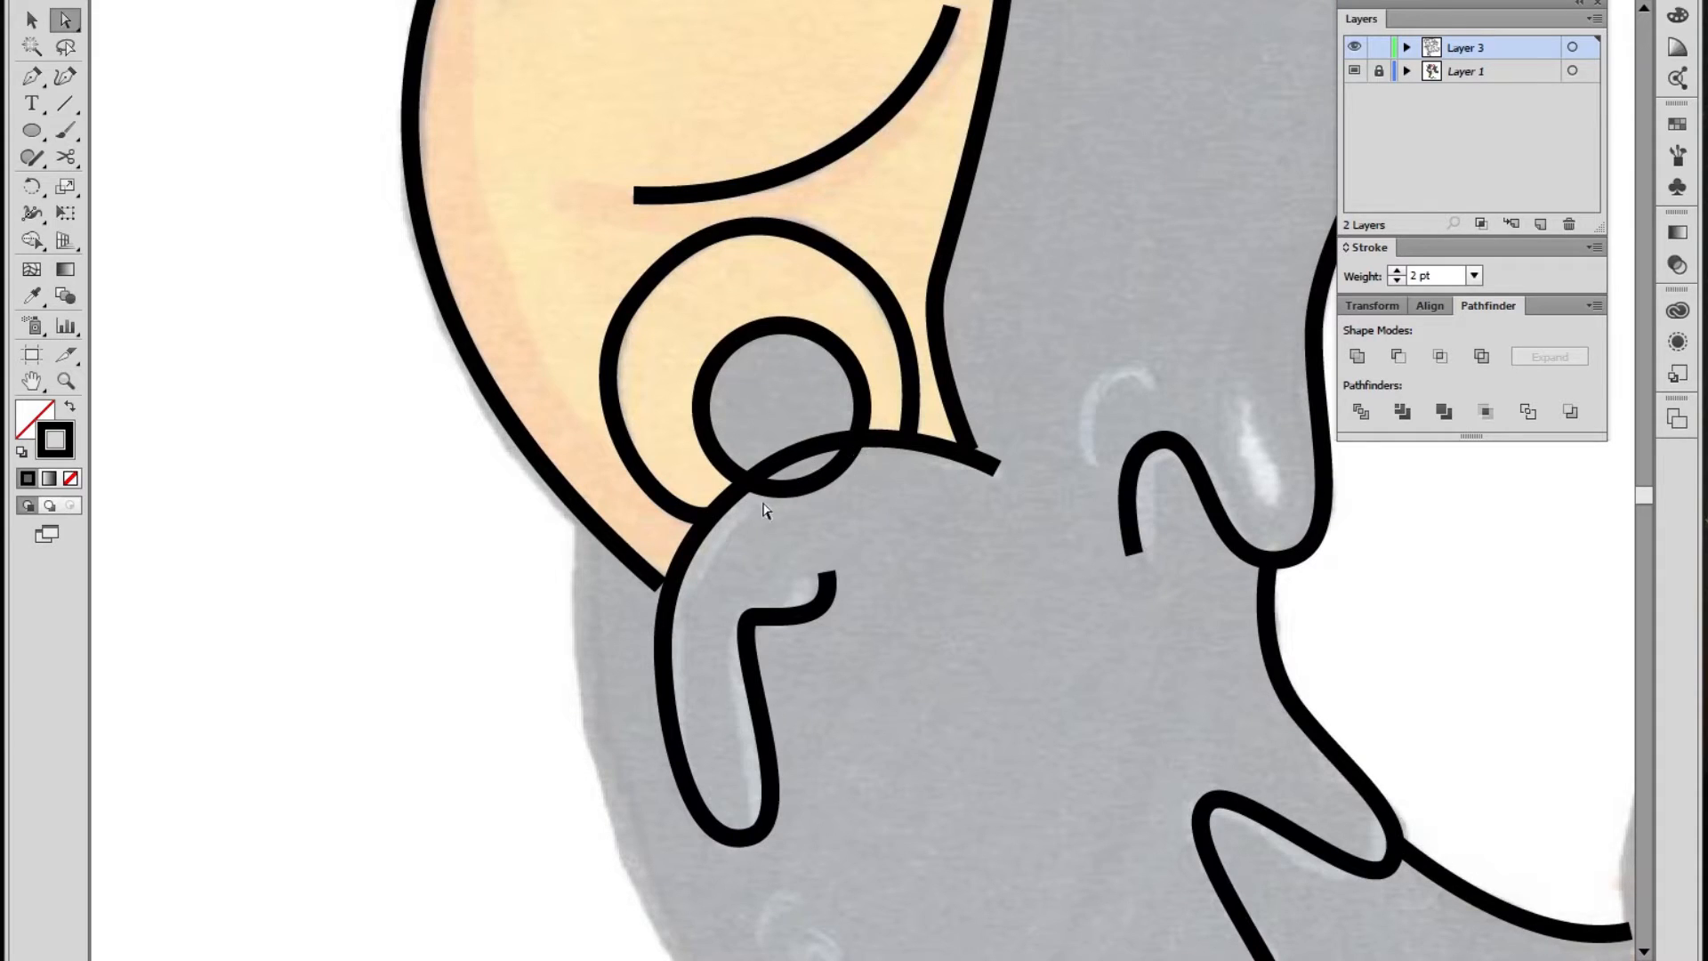
key(v)
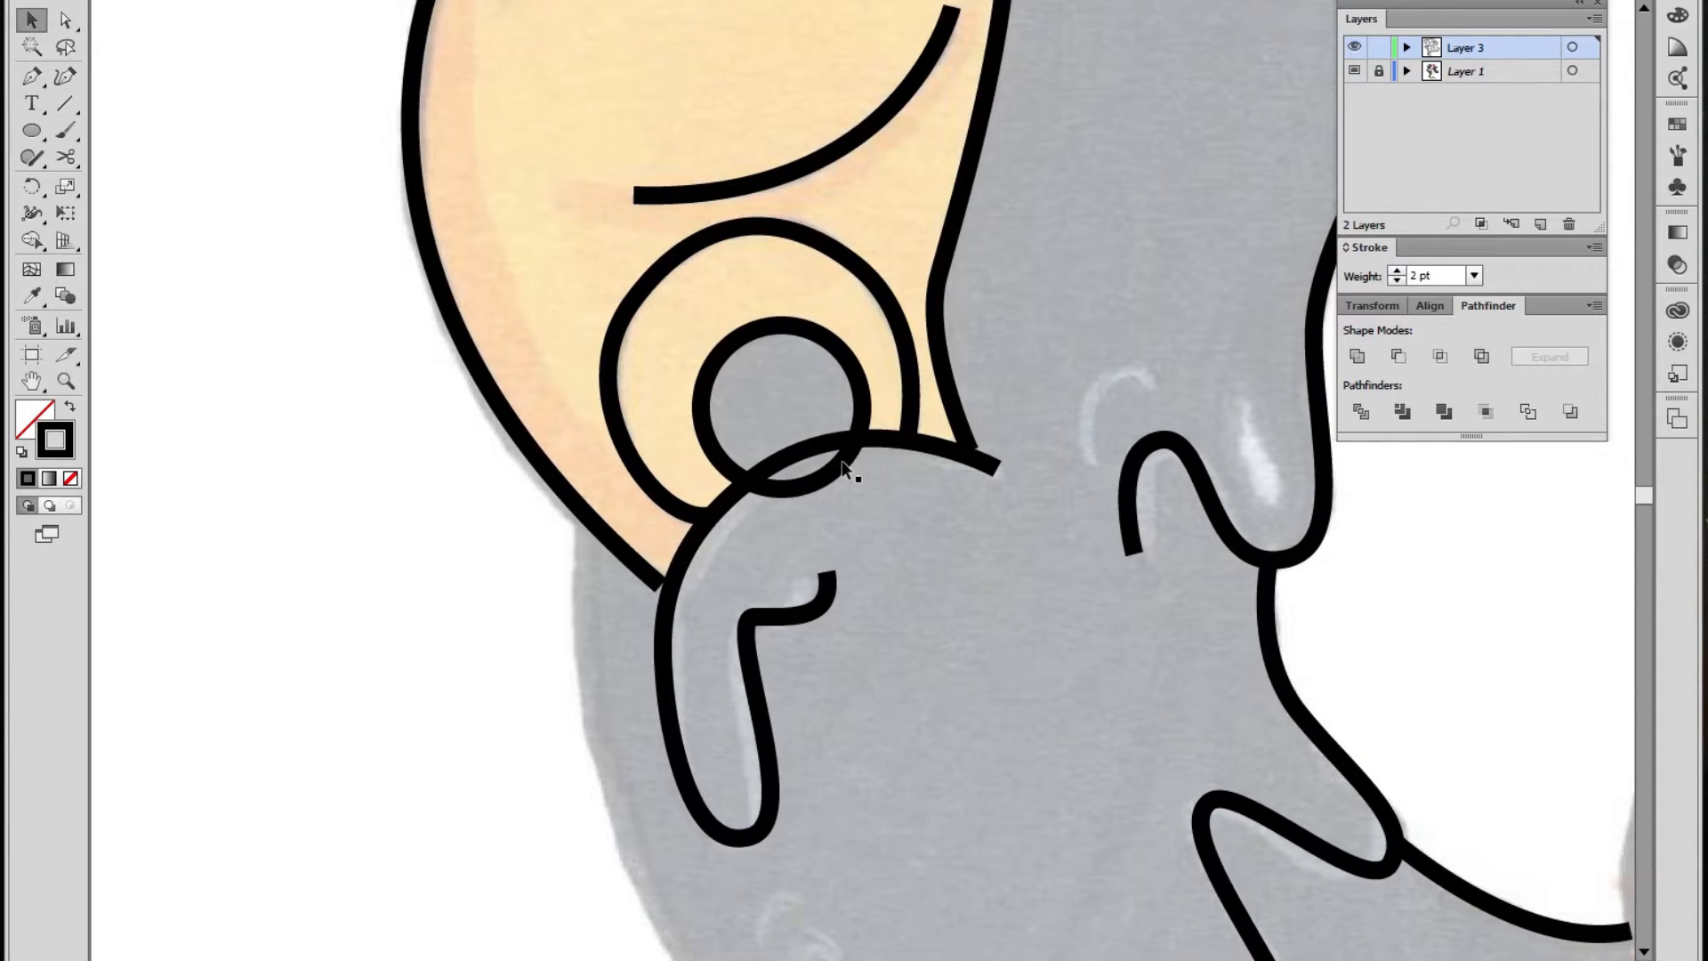
click(845, 472)
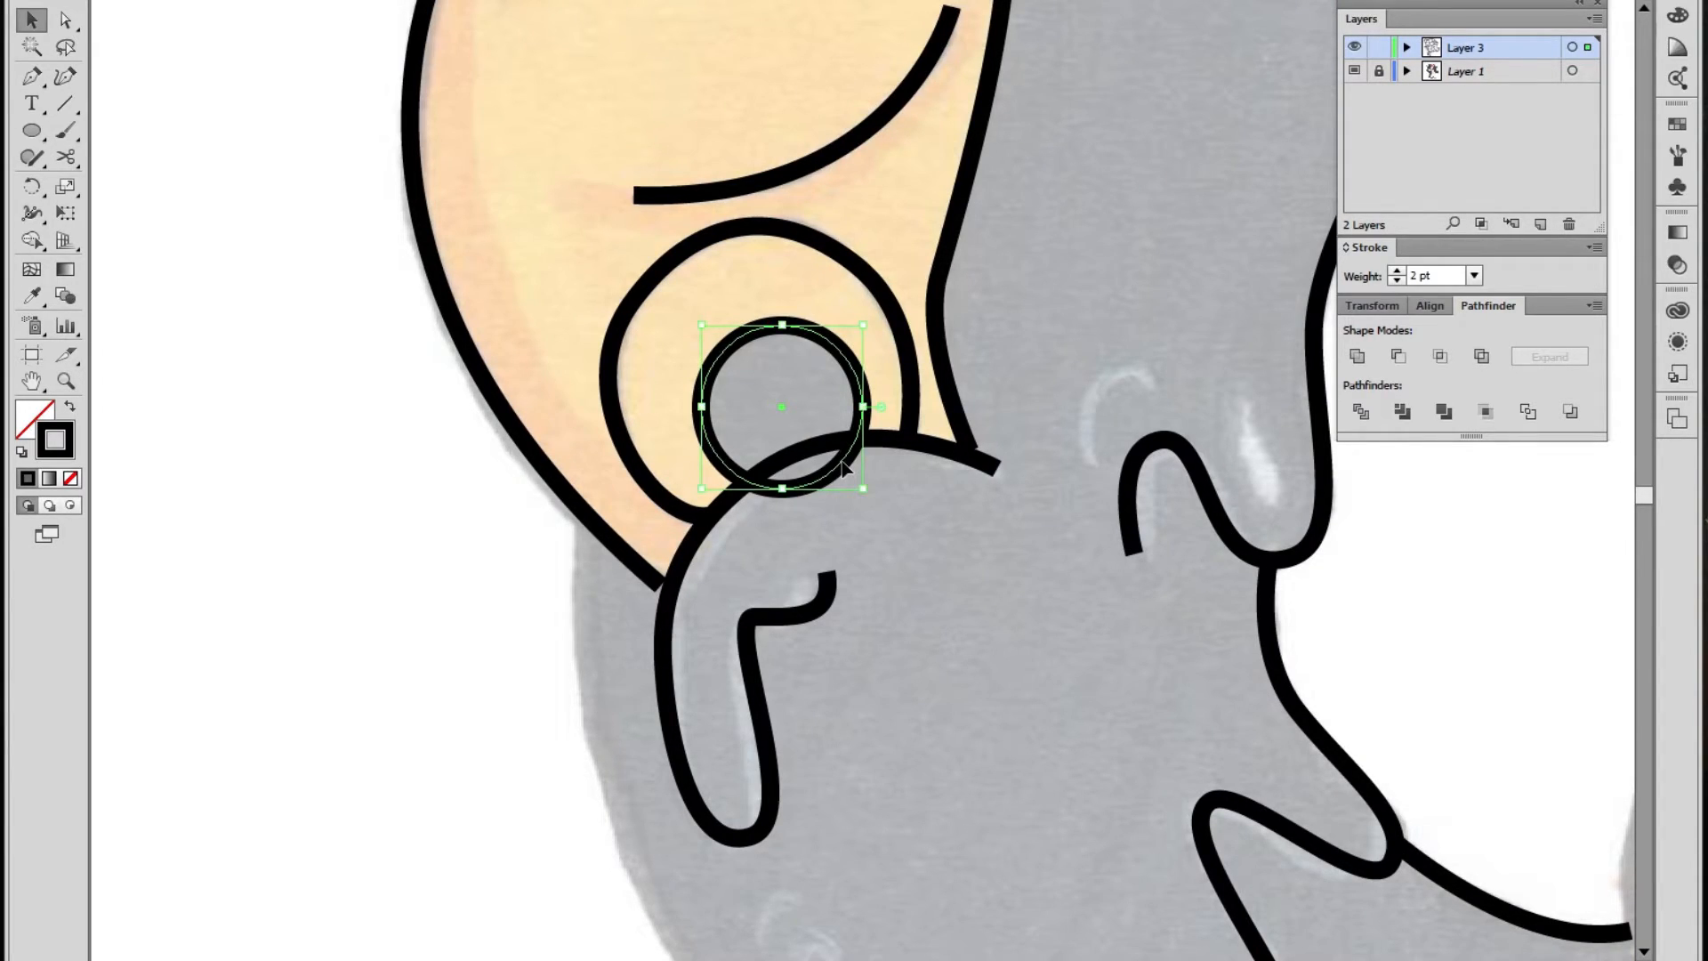
click(32, 77)
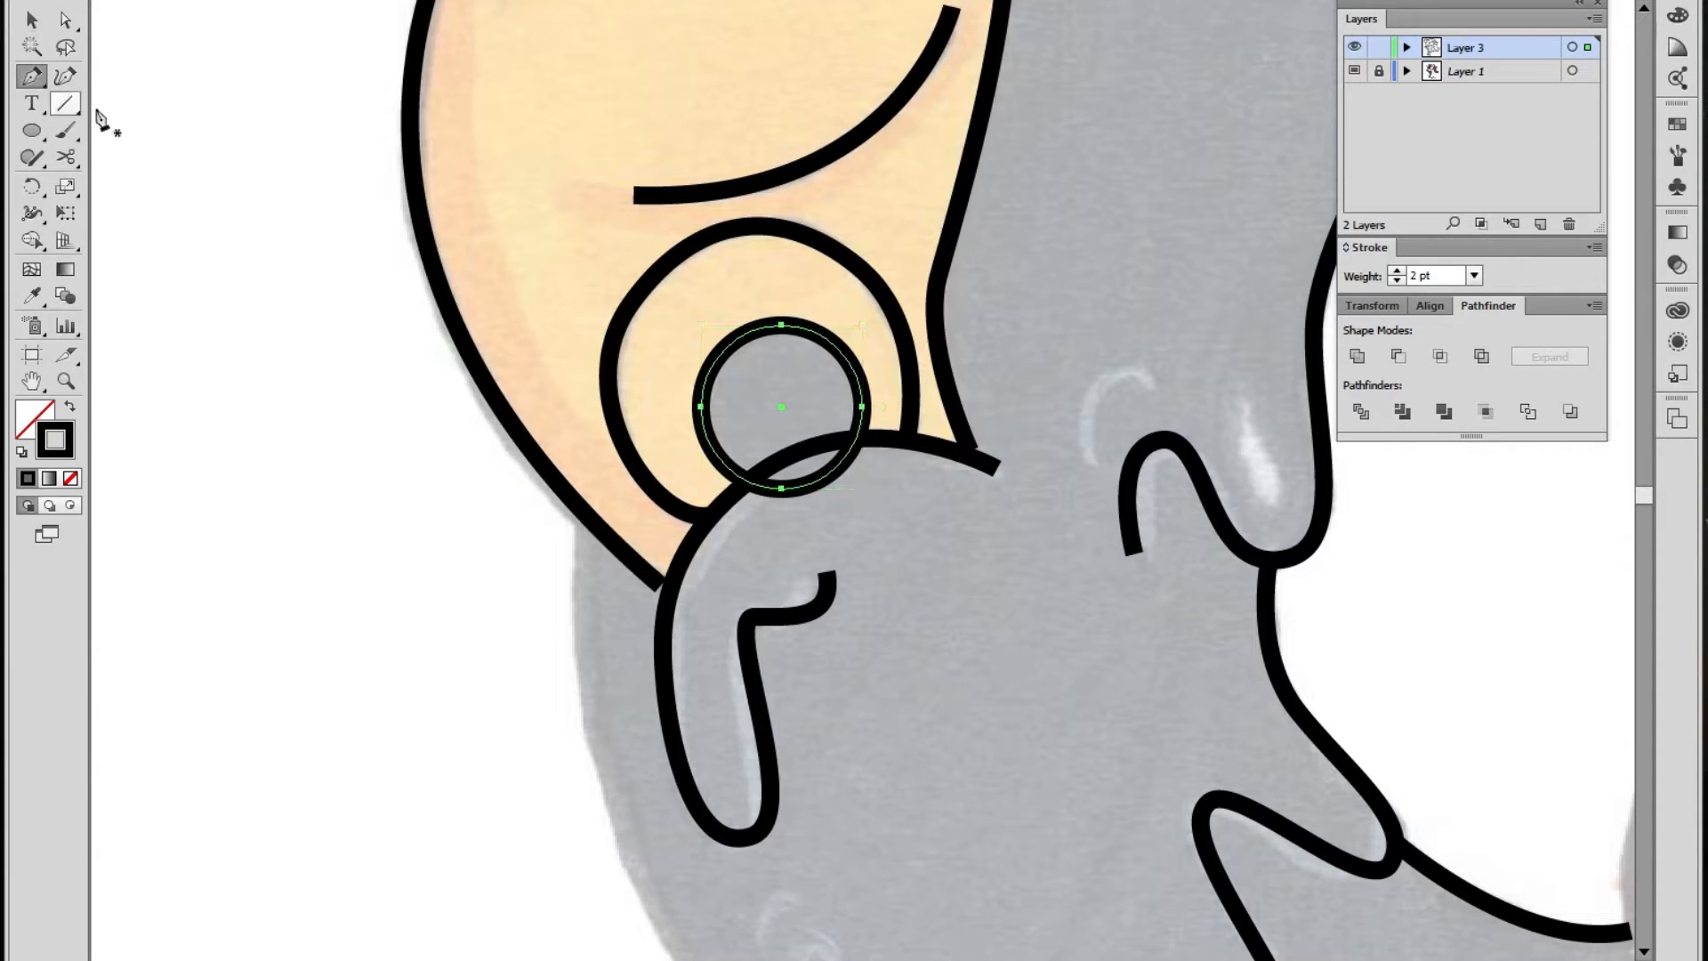
click(857, 439)
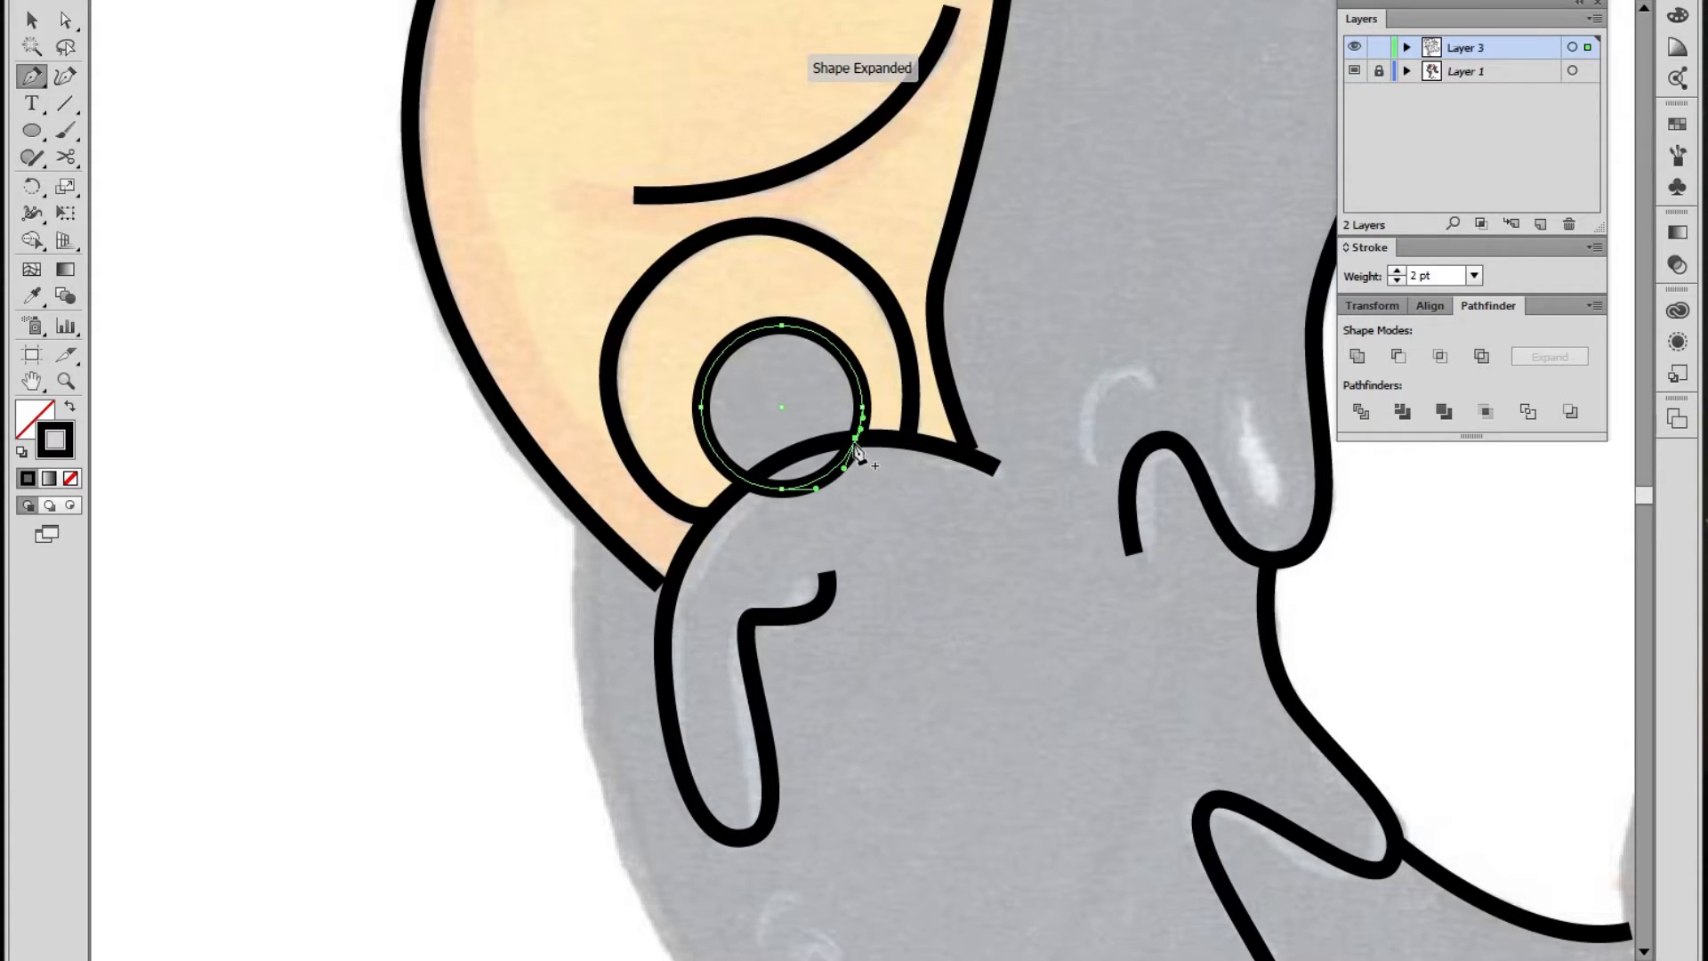
click(857, 441)
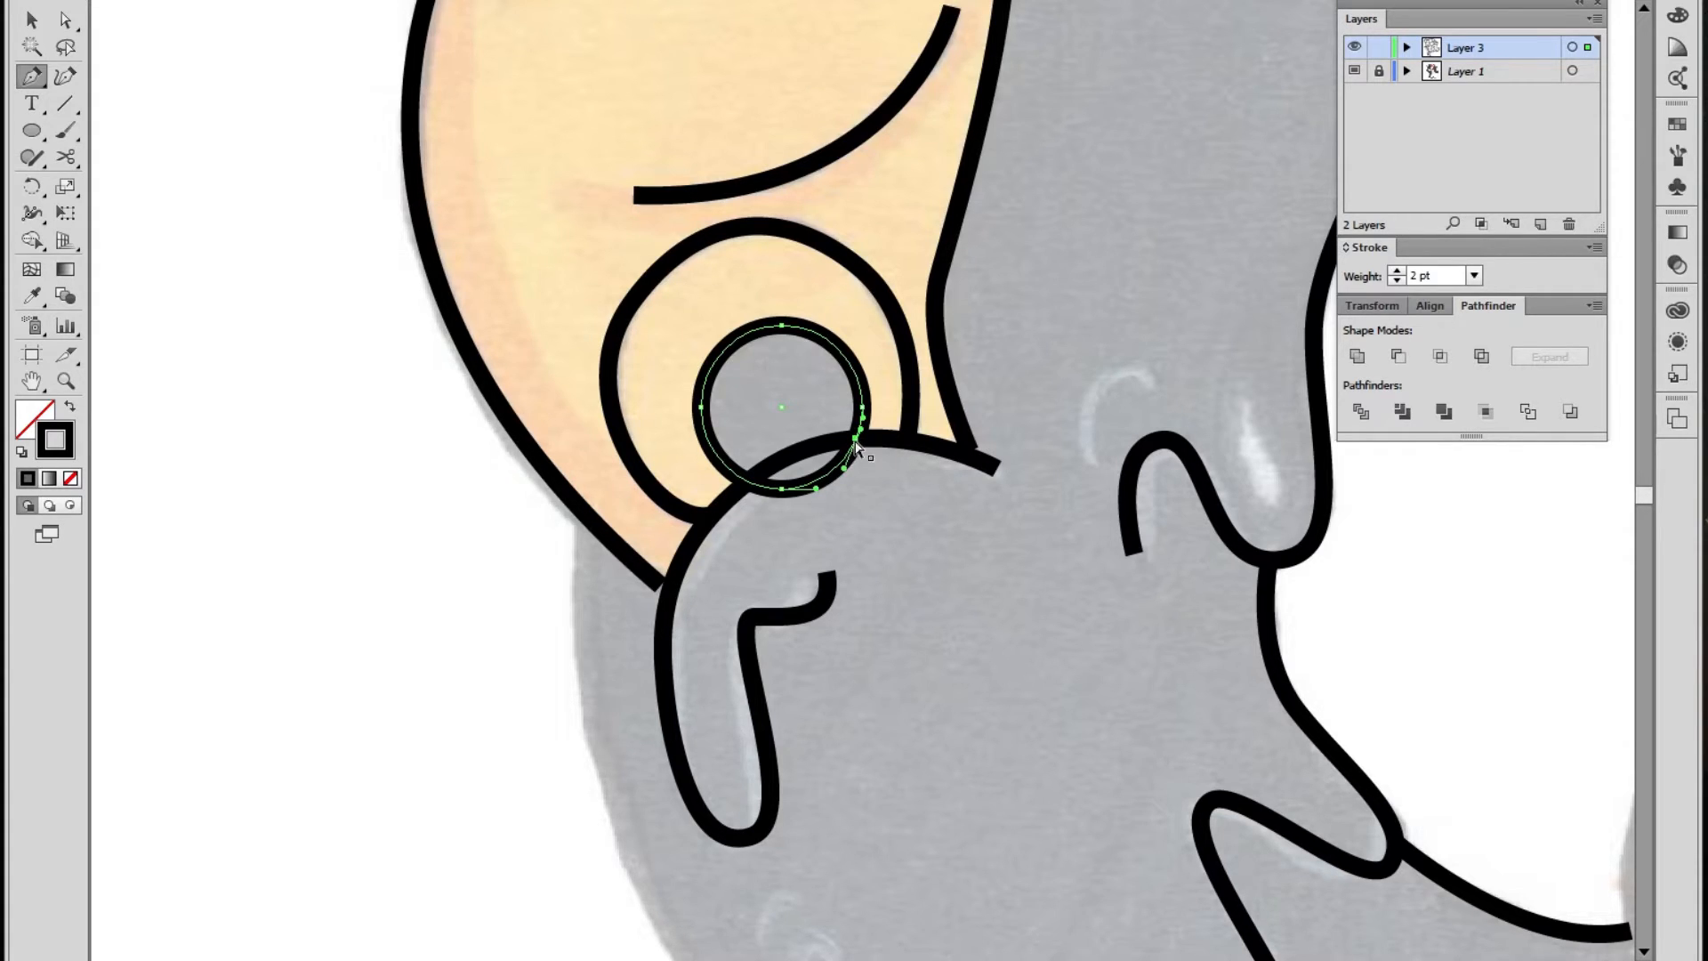
click(781, 489)
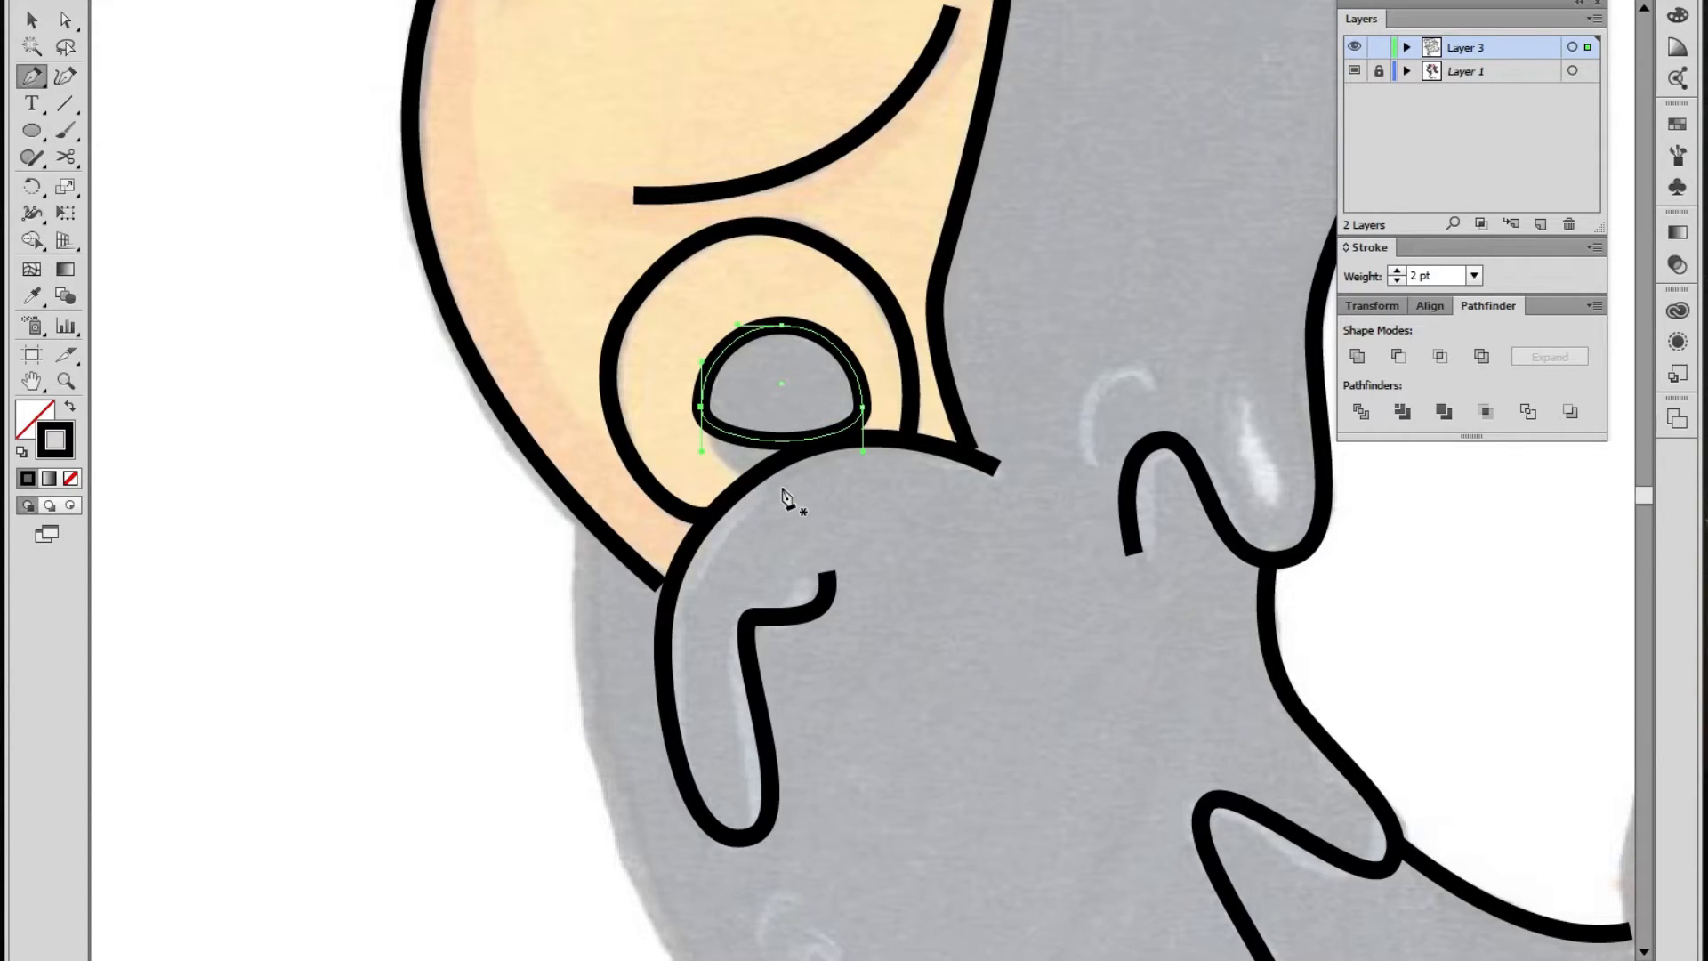
key(ctrl+z)
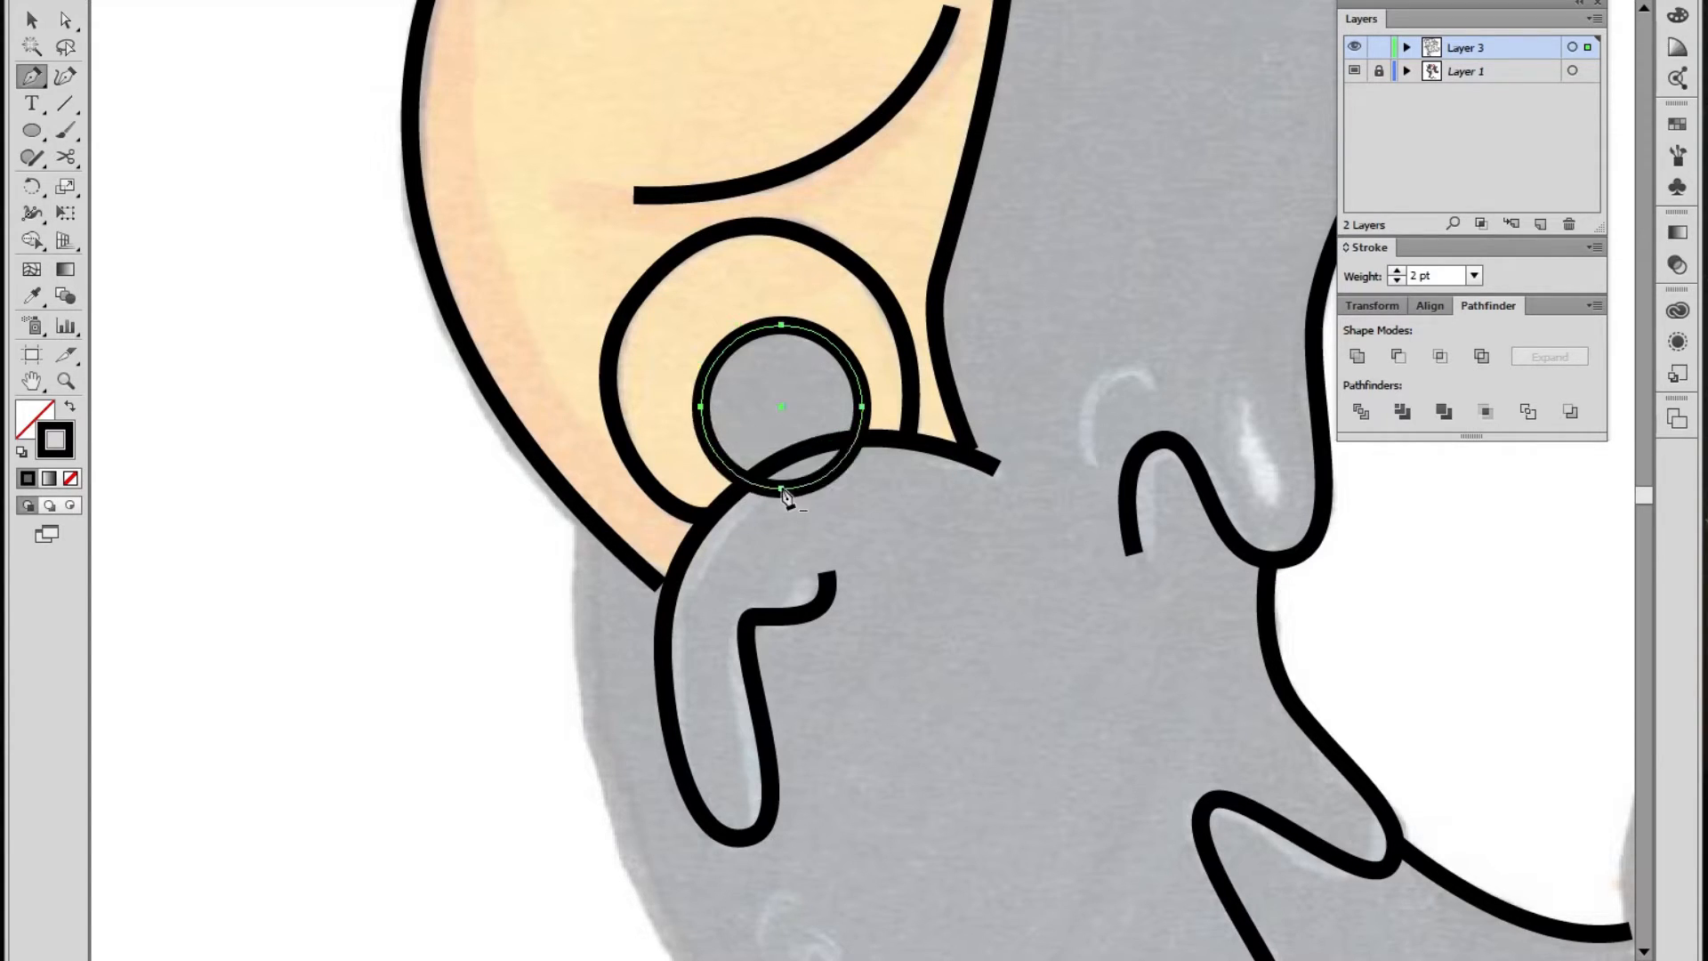
Cut the upper eye's pupil circle off at the dark fold by adding anchors at both crossings and deleting the anchor below, and deselect it
click(861, 445)
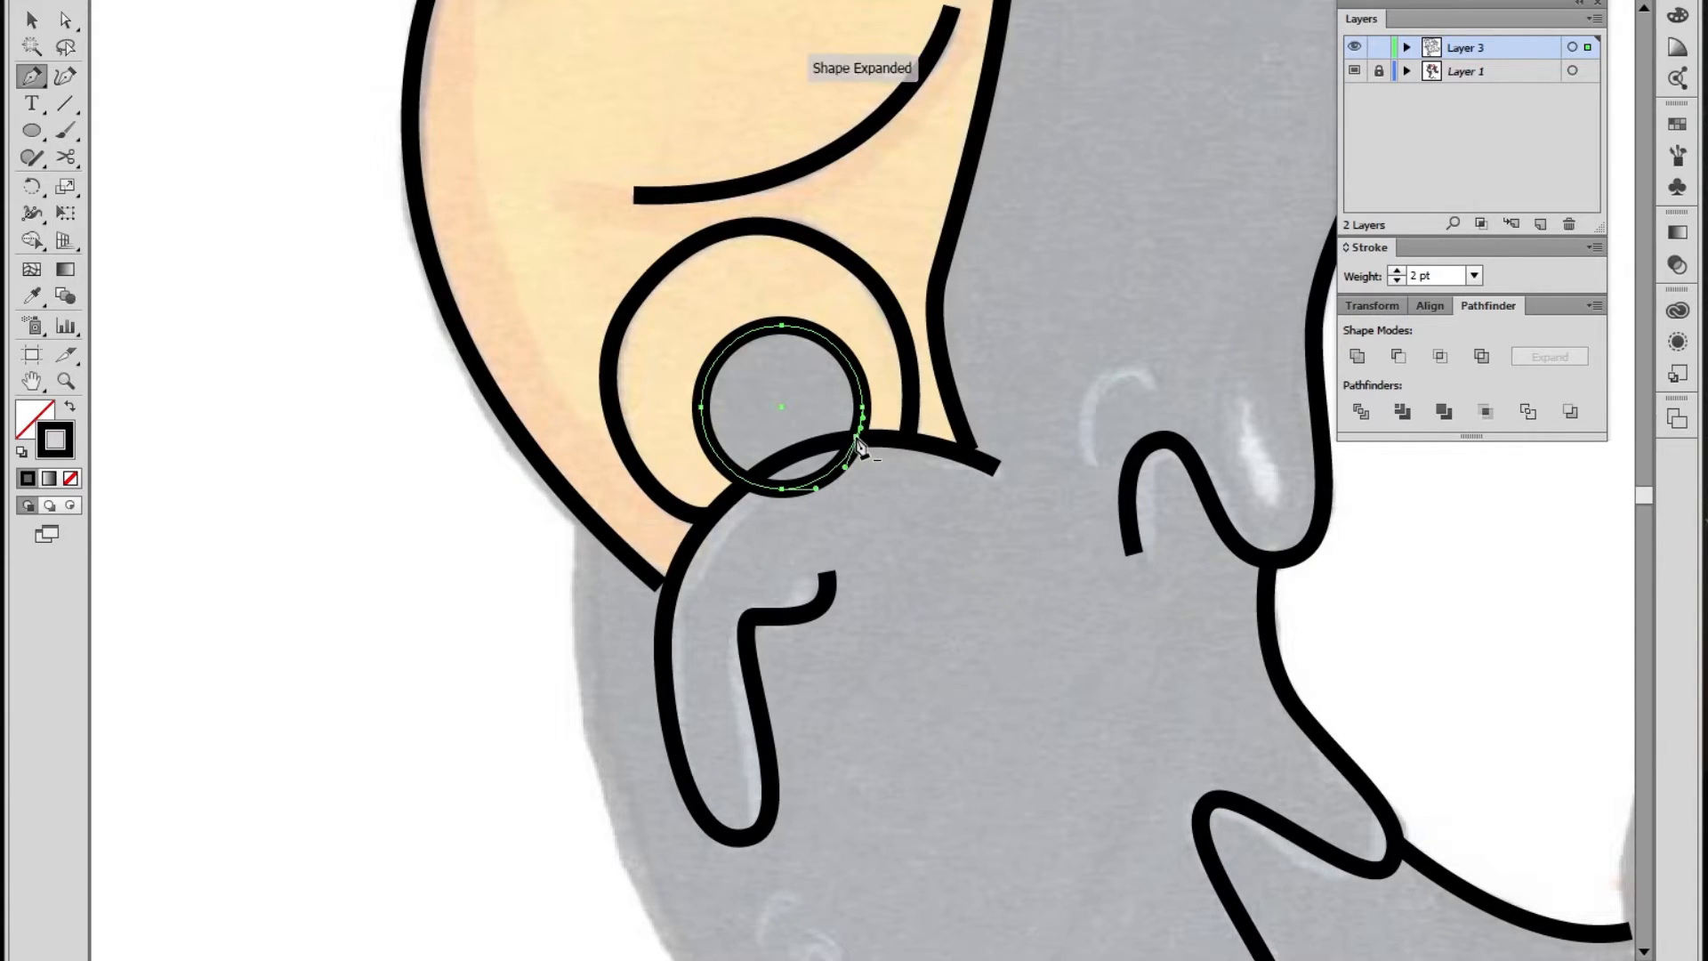
click(748, 483)
key(a)
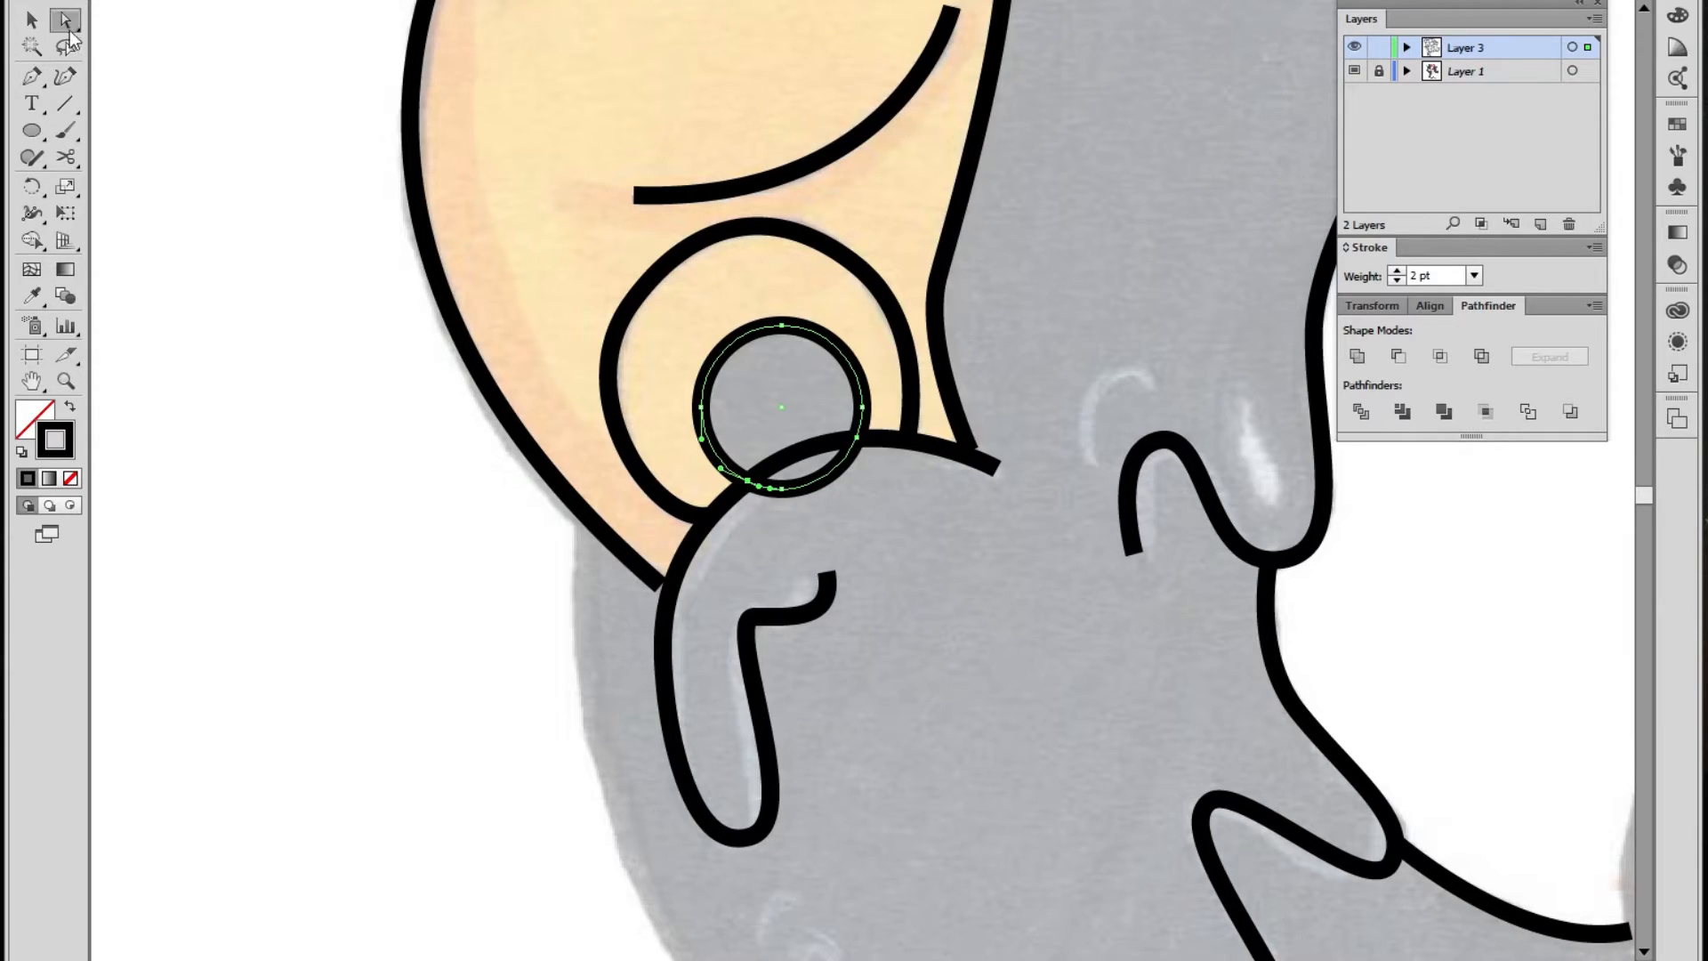
click(782, 492)
key(Delete)
key(v)
click(918, 521)
Adjust the upper eyeball outline's lower end anchor to meet the dark fold's line, and deselect it
key(a)
click(665, 593)
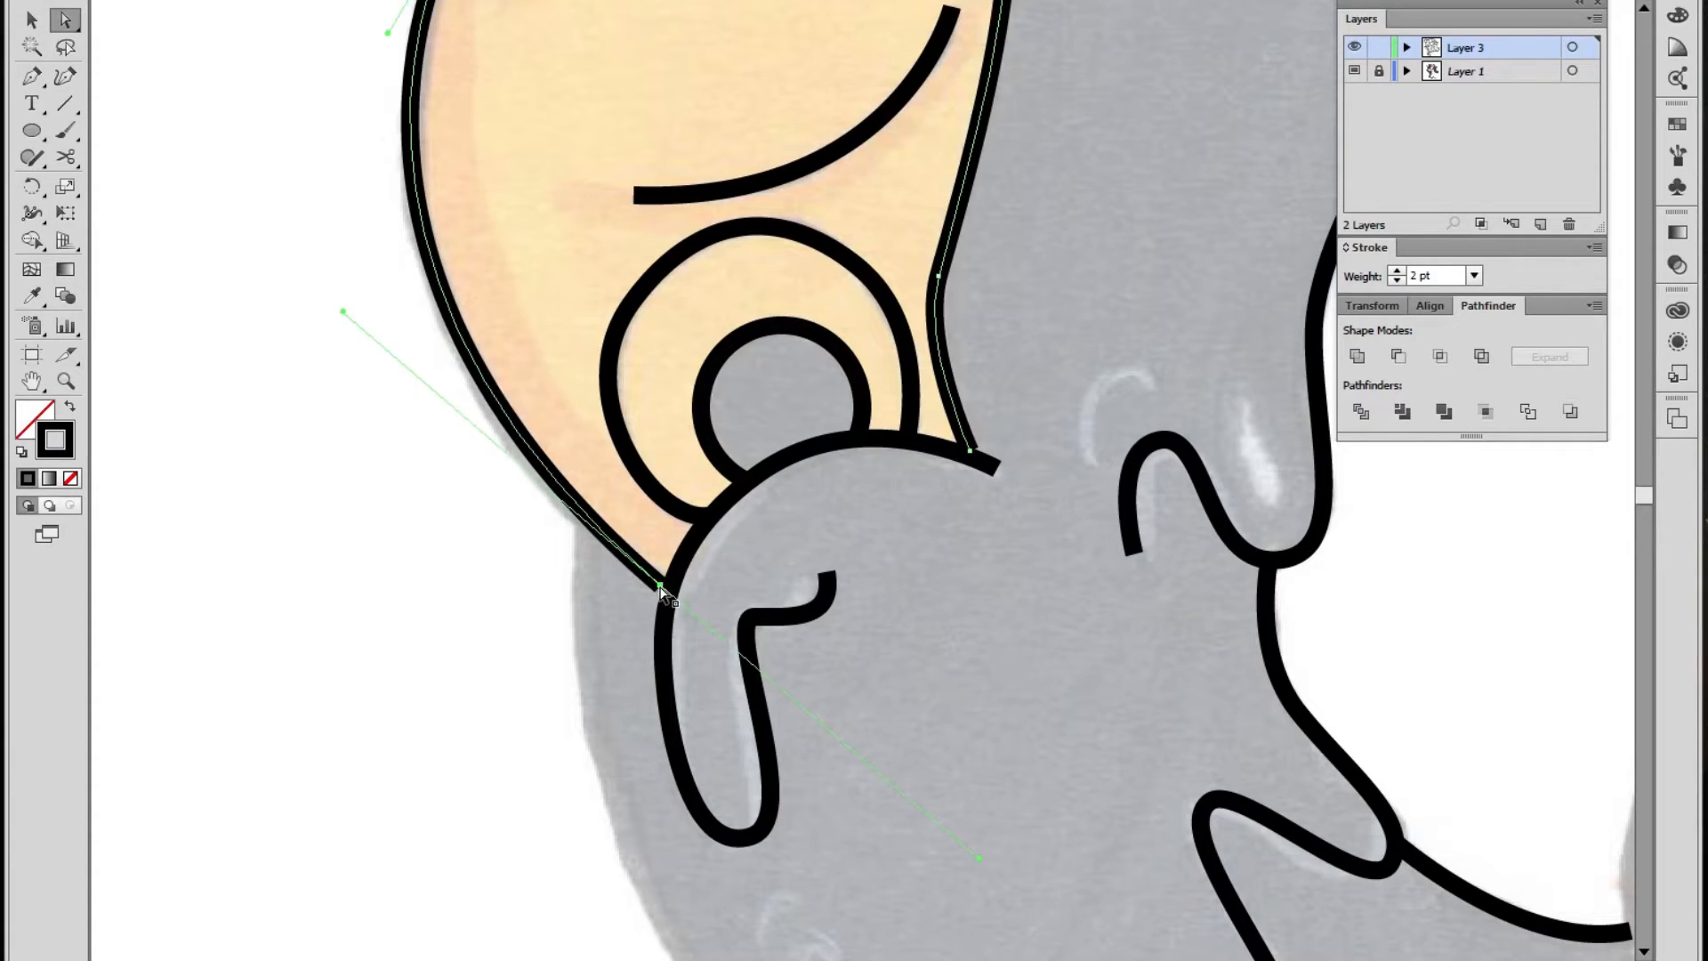
click(874, 464)
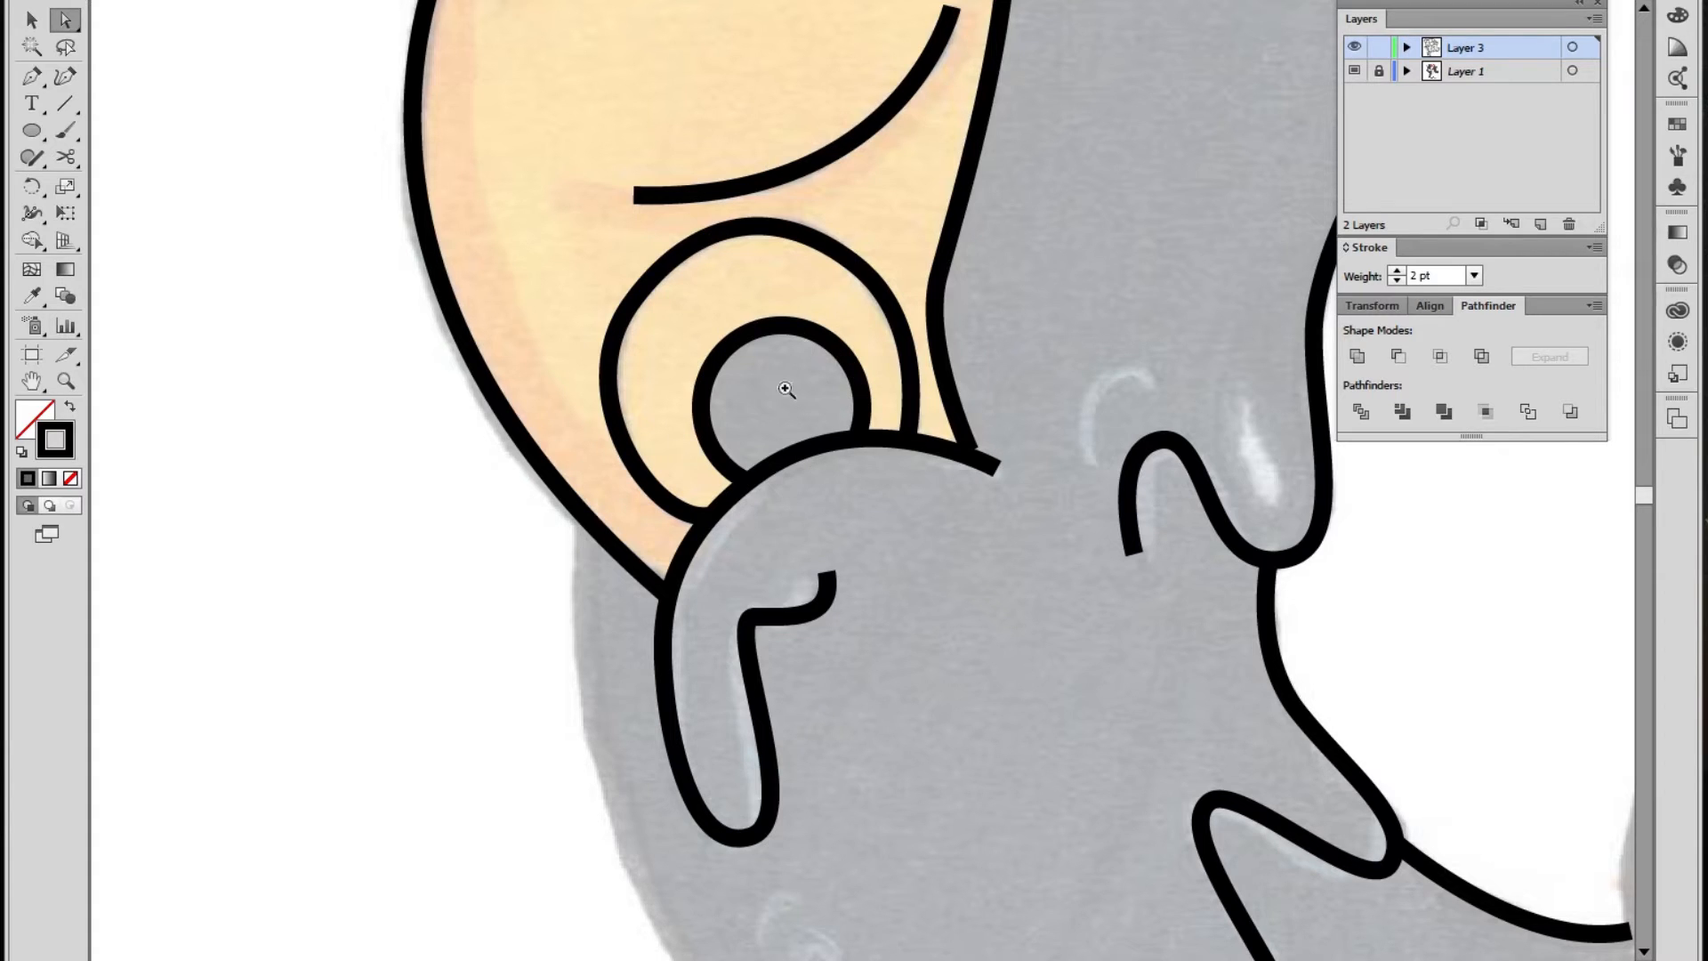
Trace the tail's outer edge with the Pen tool from behind the upper eyeball down around the first small drip and its inner curl, and deselect it
key(z)
alt+click(864, 492)
alt+click(866, 493)
alt+click(868, 495)
alt+click(893, 495)
alt+click(894, 497)
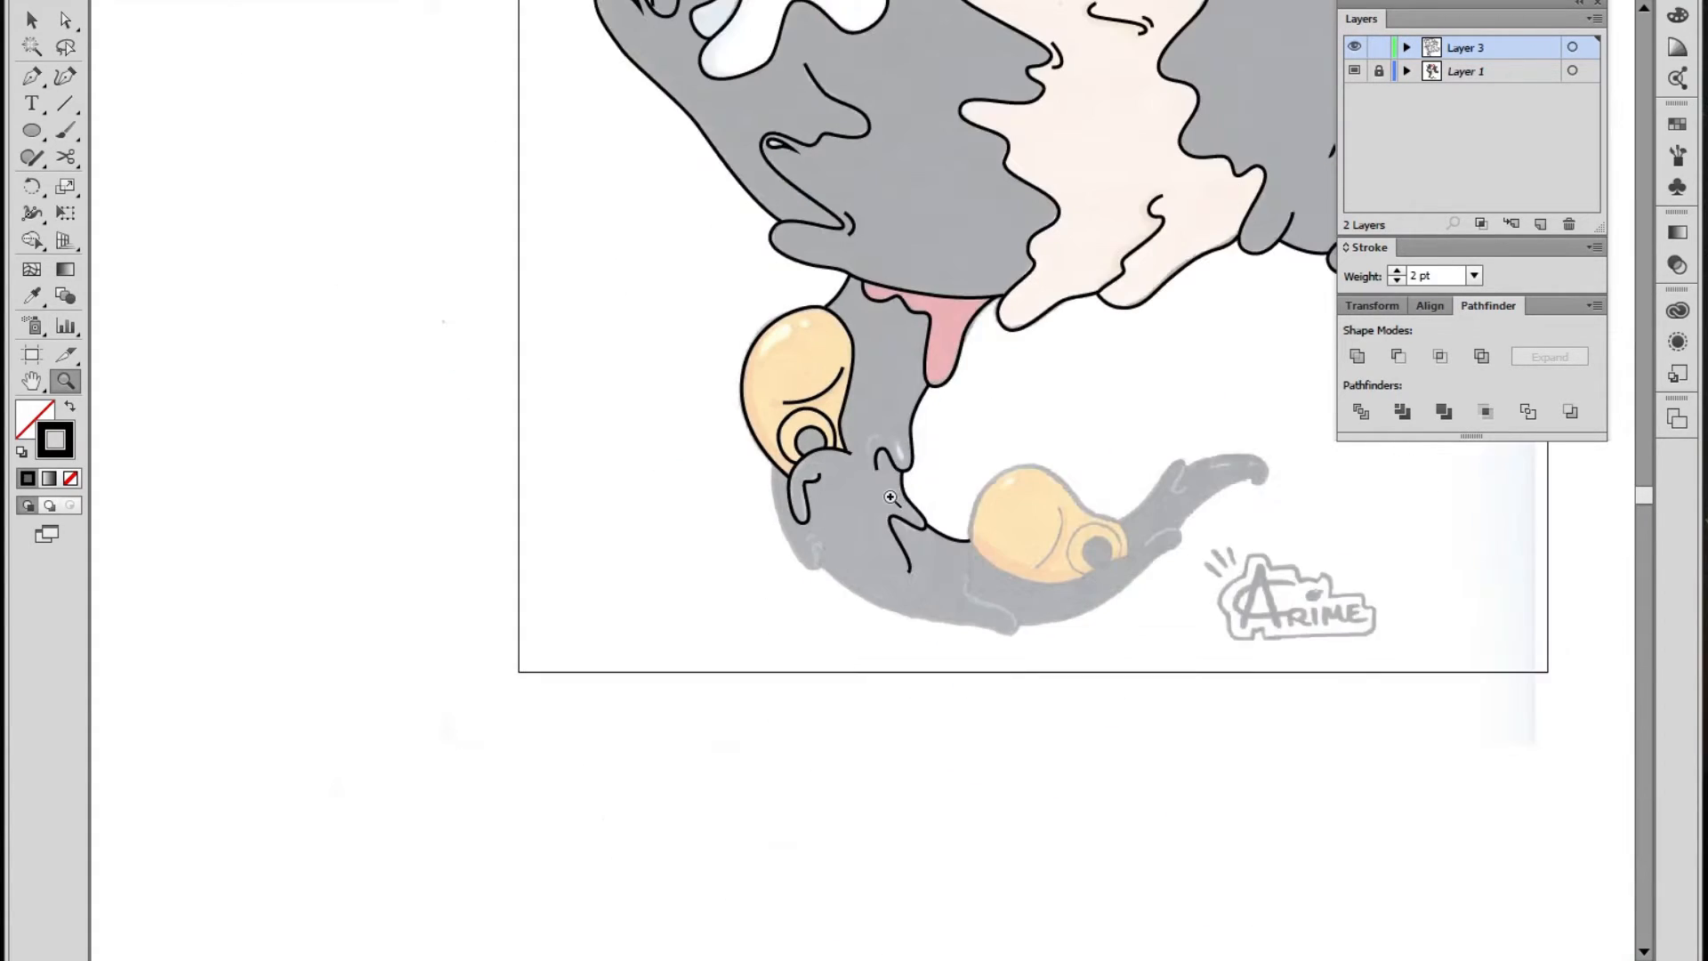
click(862, 478)
click(862, 478)
click(861, 478)
drag(875, 503, 759, 282)
key(v)
click(711, 201)
click(745, 162)
click(25, 79)
drag(638, 293, 603, 273)
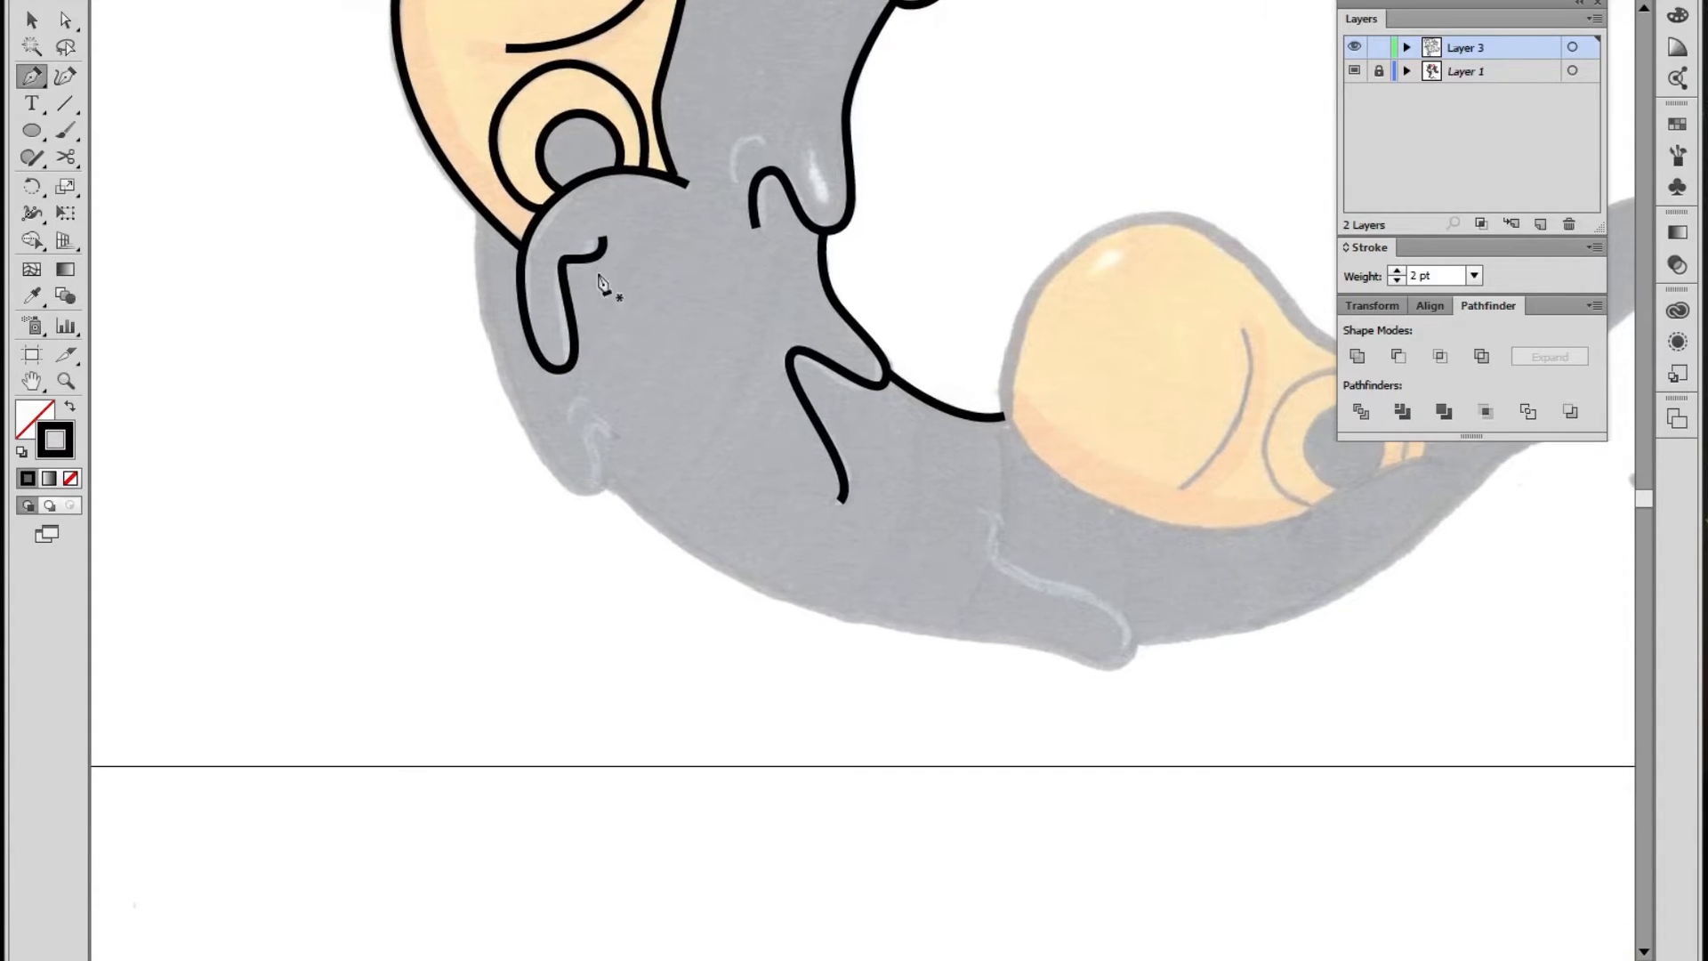
click(478, 208)
click(491, 351)
drag(592, 492, 601, 414)
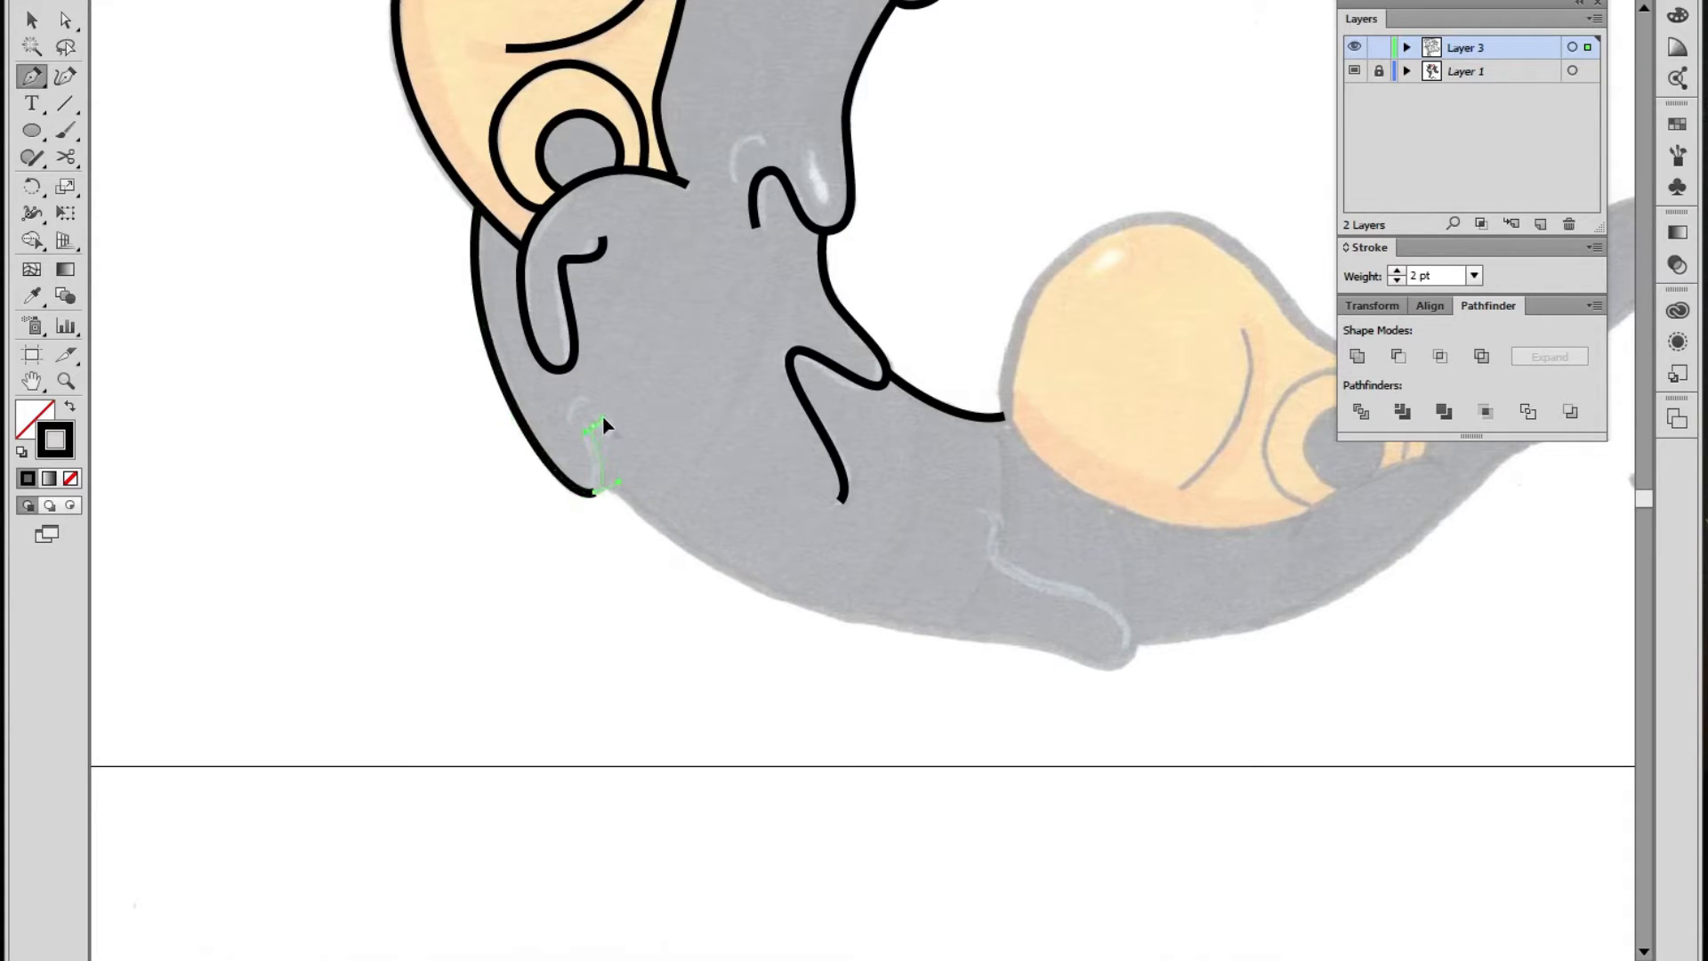
click(620, 441)
ctrl+click(632, 482)
Trace the tail's underside from the first small drip around the next drip and up its inner fold line, and deselect it
drag(707, 507, 494, 353)
click(301, 263)
drag(551, 406, 841, 399)
click(721, 359)
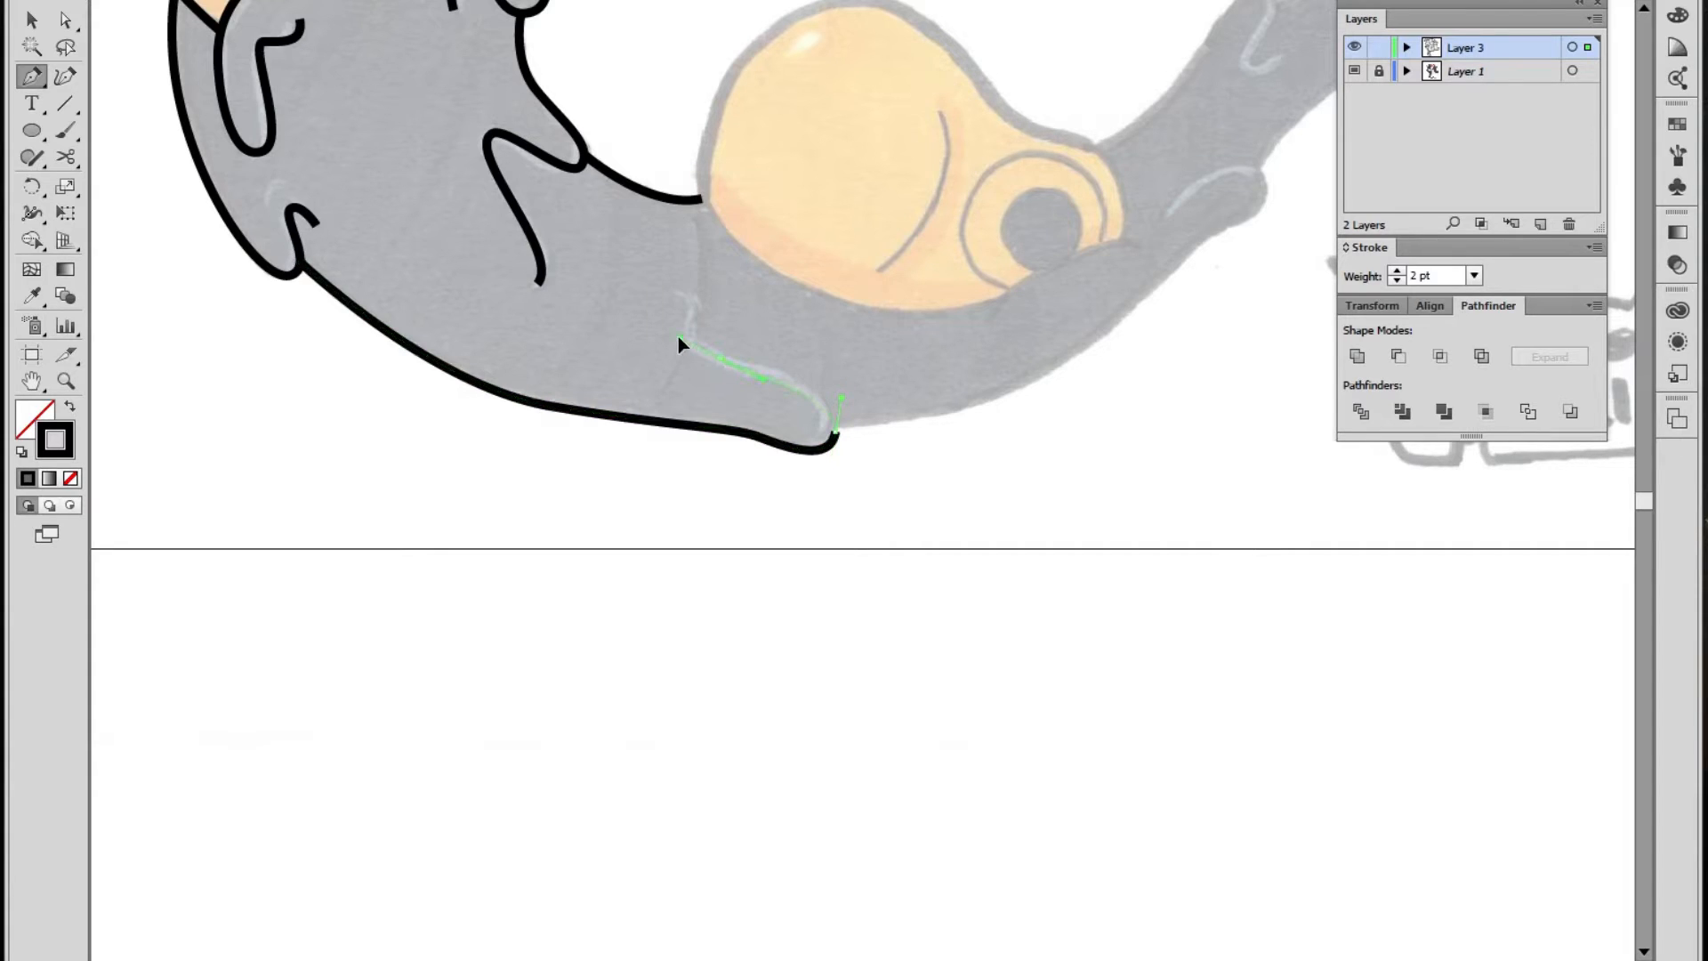
click(673, 338)
click(697, 296)
click(676, 289)
ctrl+click(902, 404)
Trace the tail's underside from that drip, beneath the second eyeball, to the drip beyond it and around its tip, and deselect it
drag(947, 389, 572, 528)
click(462, 566)
drag(776, 443, 787, 430)
drag(864, 361, 854, 296)
drag(794, 354, 782, 372)
ctrl+click(927, 368)
Trace the tail's end from the last underside drip around the hooked tip and back along the top to the upper drip, and deselect it
drag(937, 325, 844, 462)
click(787, 444)
drag(981, 308, 1096, 282)
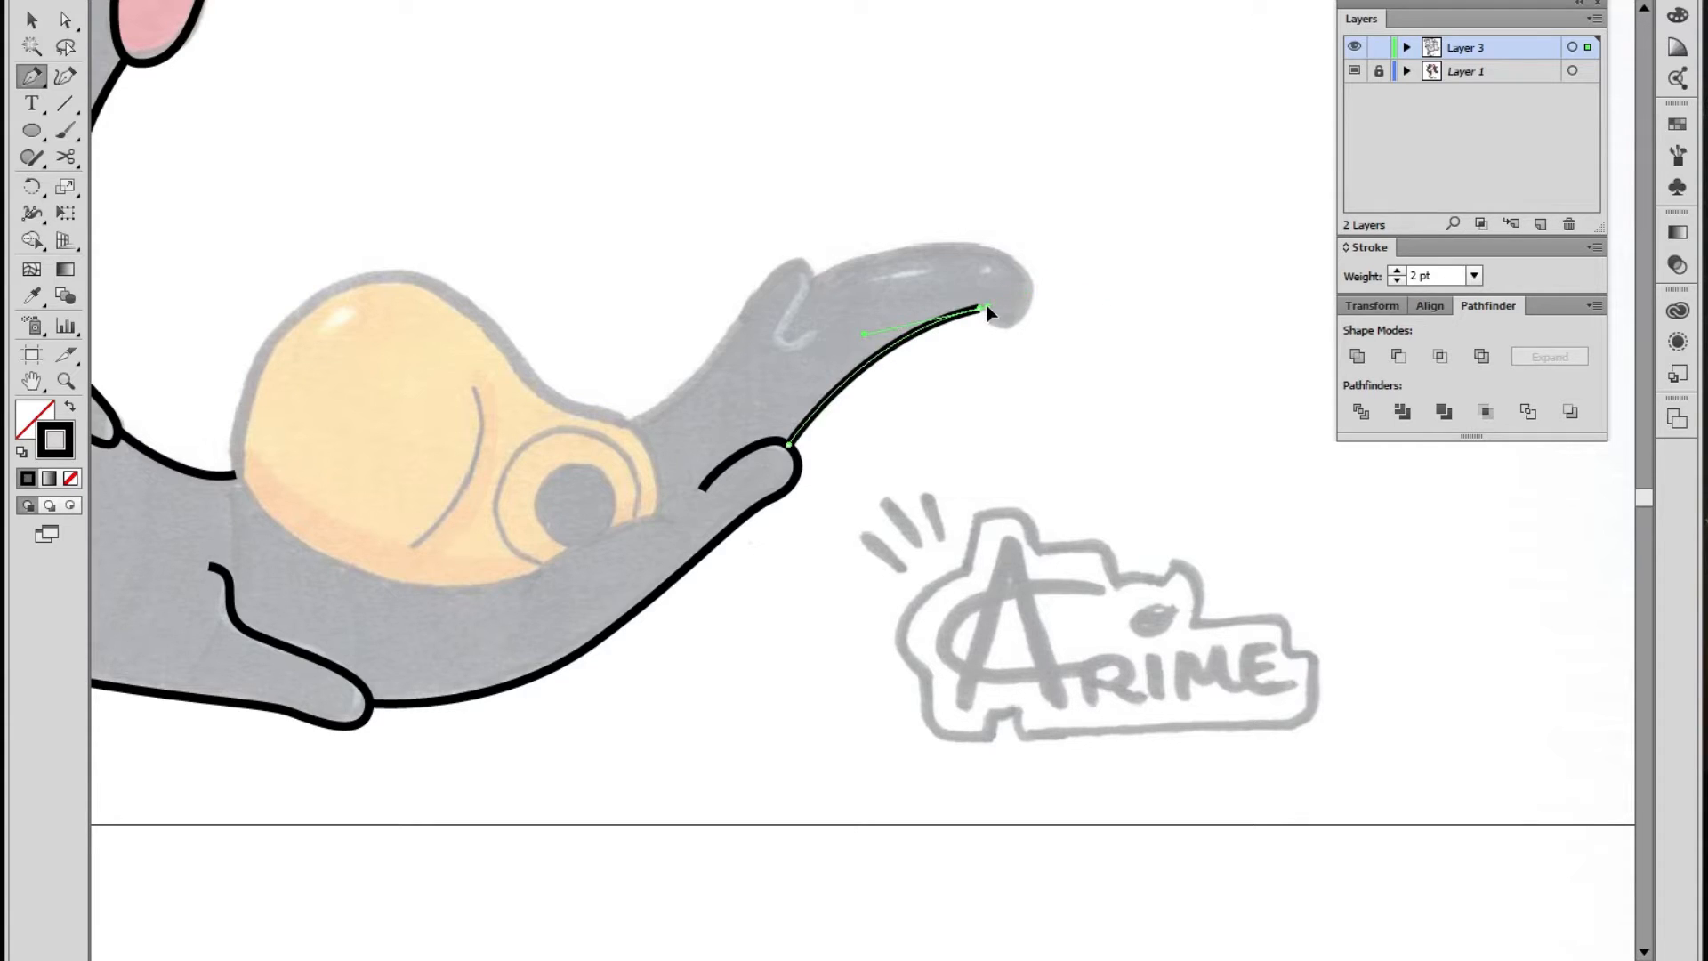
ctrl+click(992, 334)
drag(1035, 290, 1032, 245)
drag(815, 281, 686, 350)
ctrl+click(686, 351)
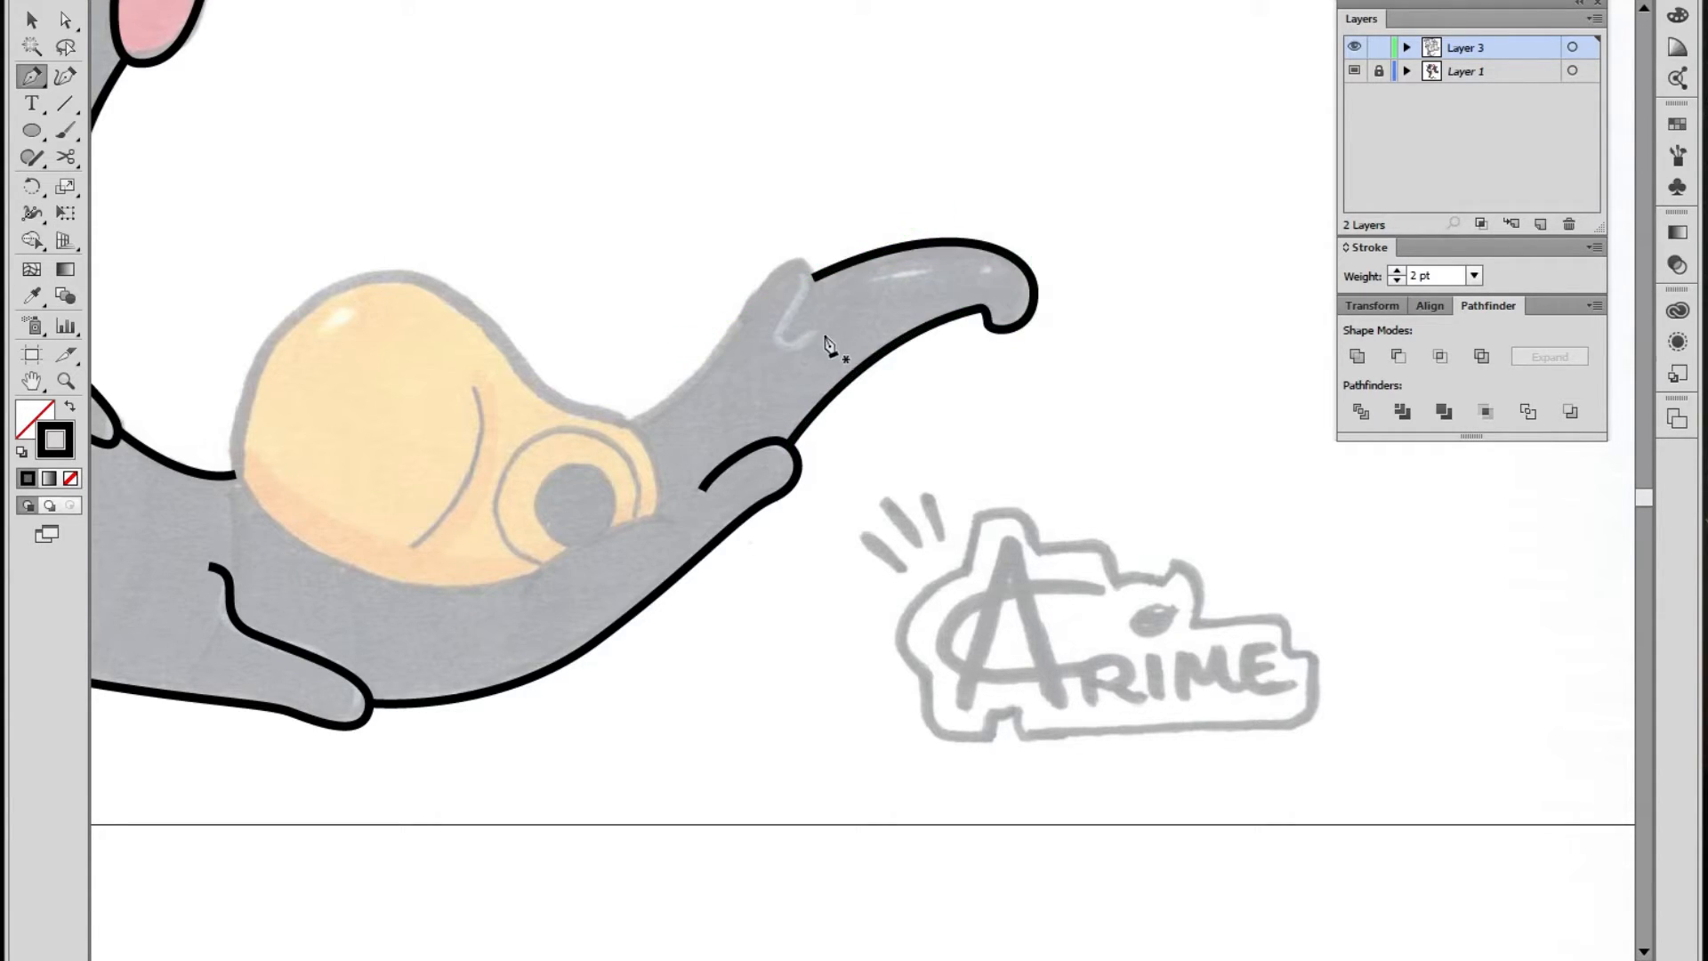
Trace the tail's upper edge from the second eyeball around the upper drip and its inner curl, and deselect it
click(624, 422)
drag(771, 256, 775, 254)
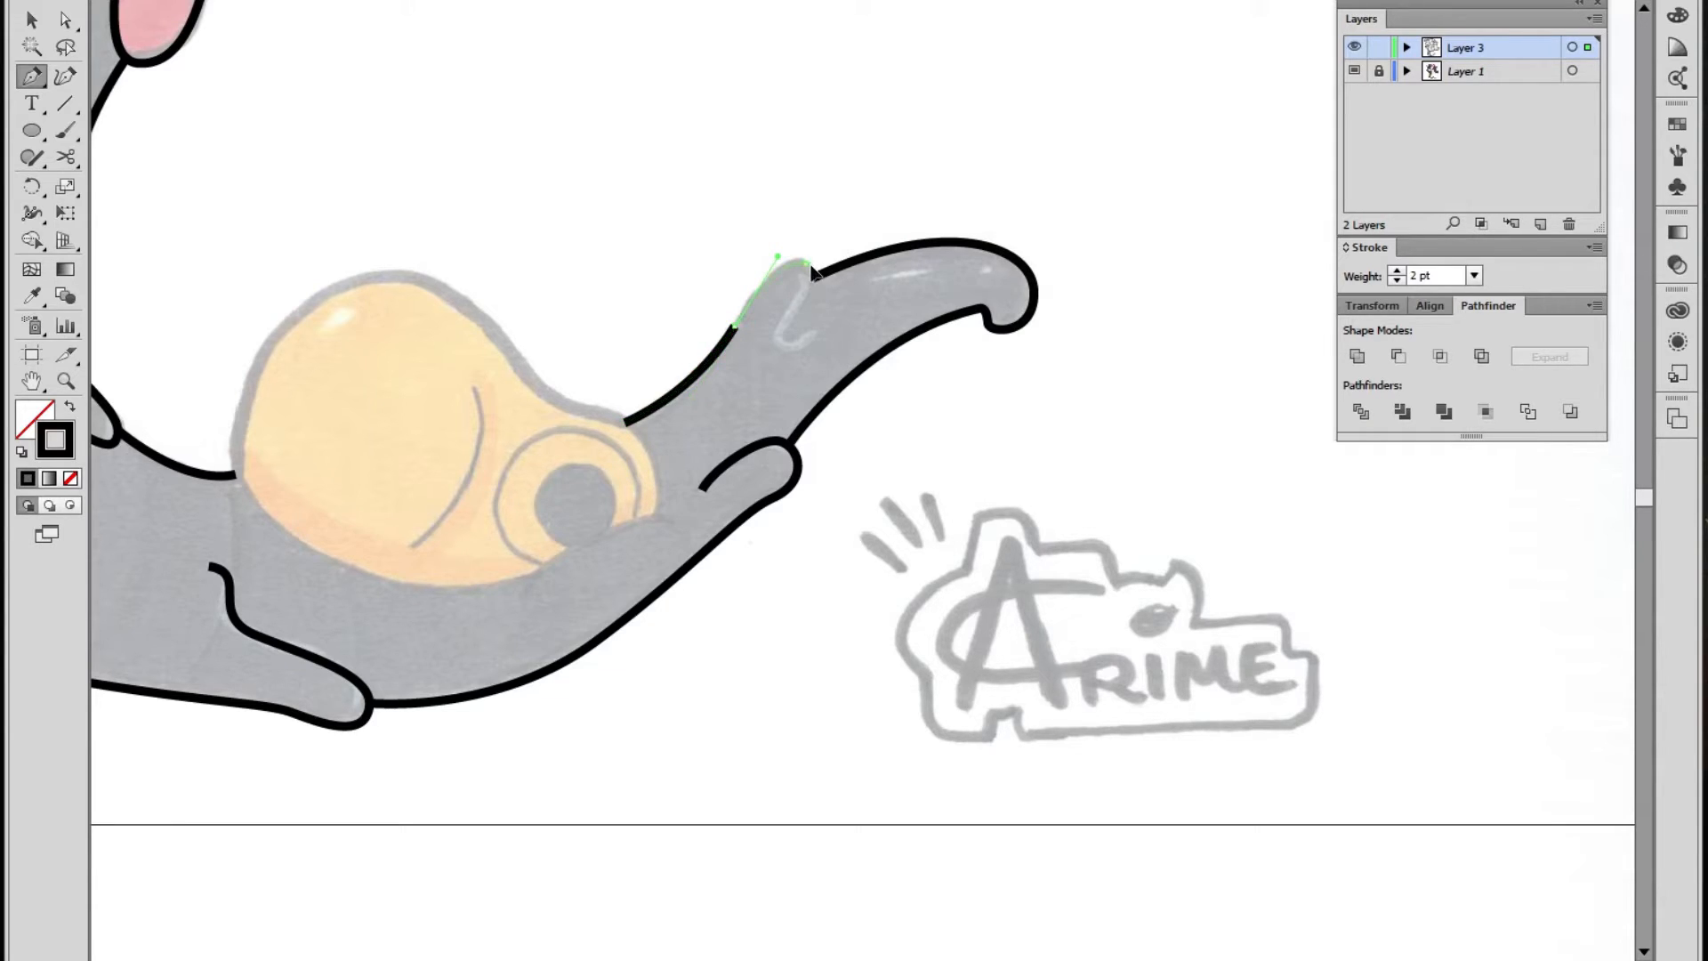
drag(782, 344, 808, 358)
click(813, 329)
key(a)
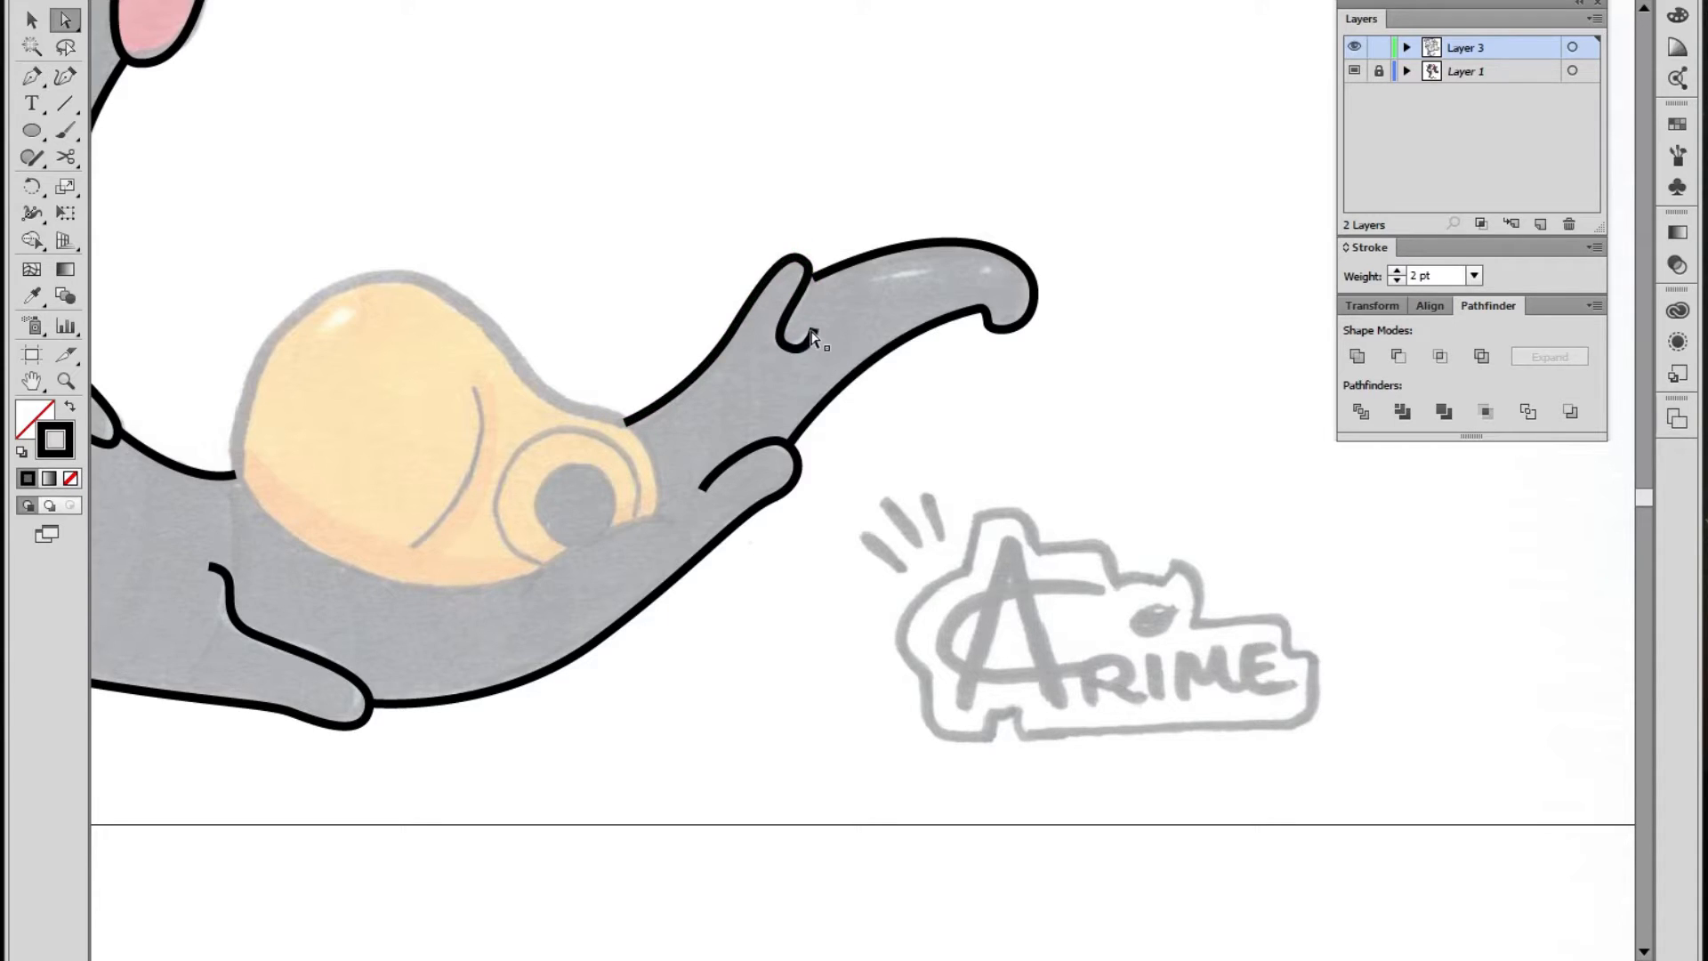
Adjust the anchor of the small drip's outline near the tail tip and deselect the path
click(804, 350)
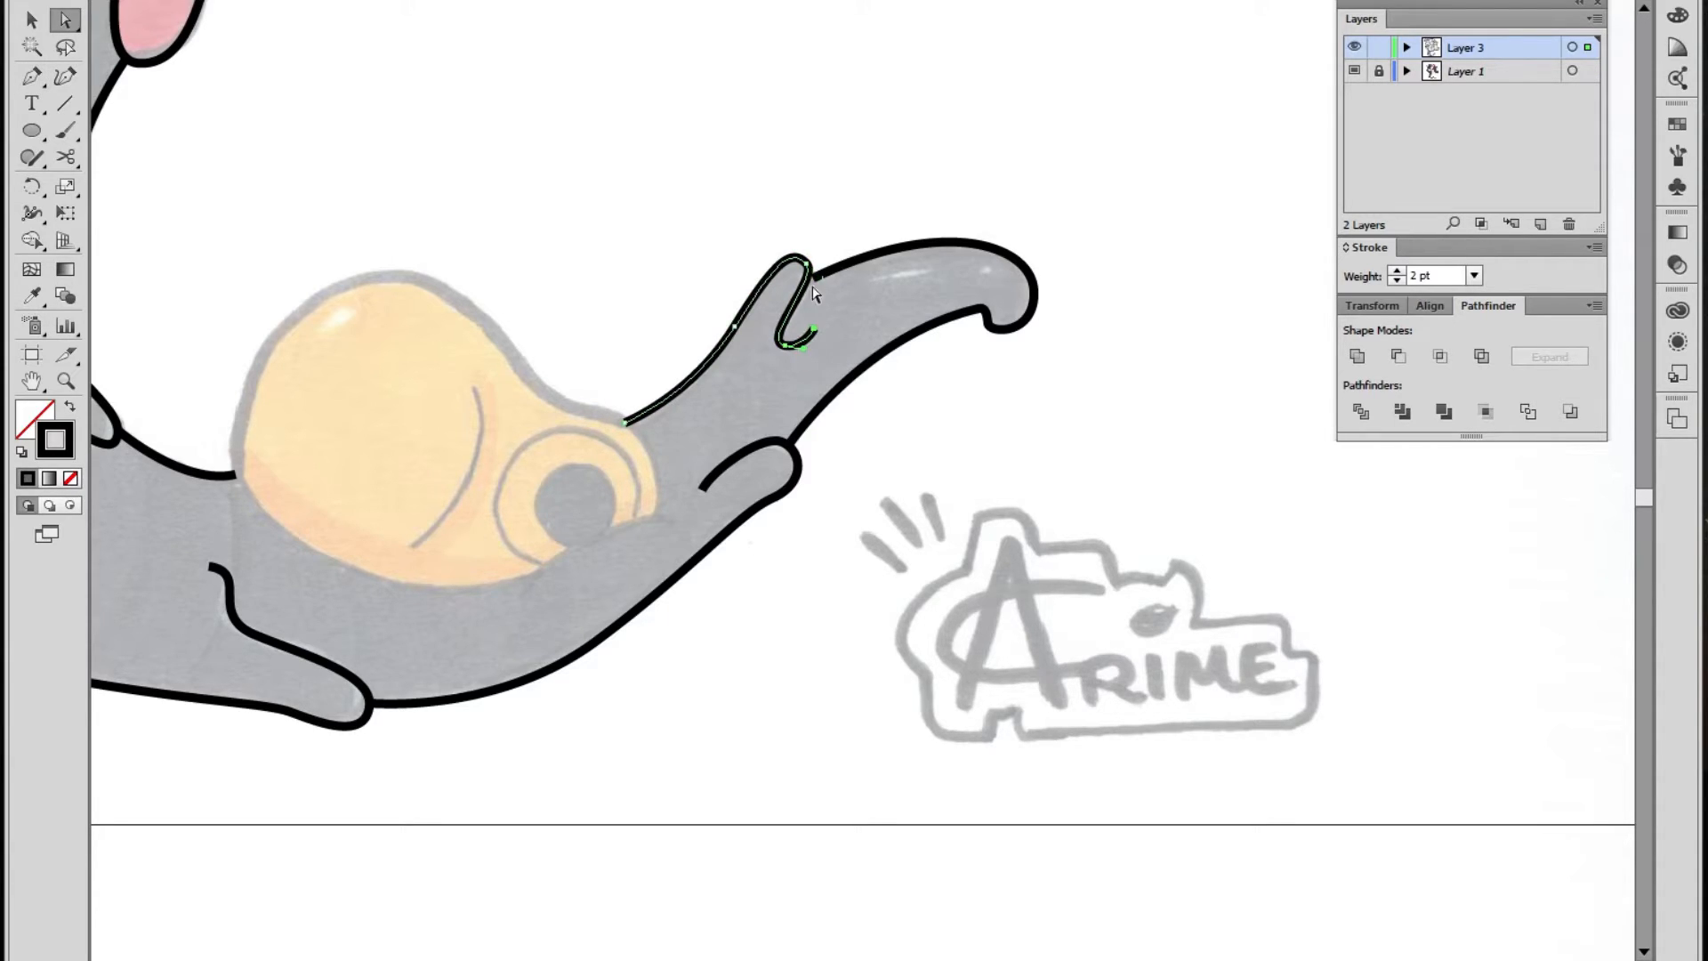
click(813, 279)
drag(814, 278, 812, 275)
click(864, 200)
Start tracing the yellow bulb on the tail with the Pen tool, from its lower-right end over the hump to its top
drag(678, 315, 1137, 376)
click(40, 77)
drag(783, 301, 568, 256)
click(899, 529)
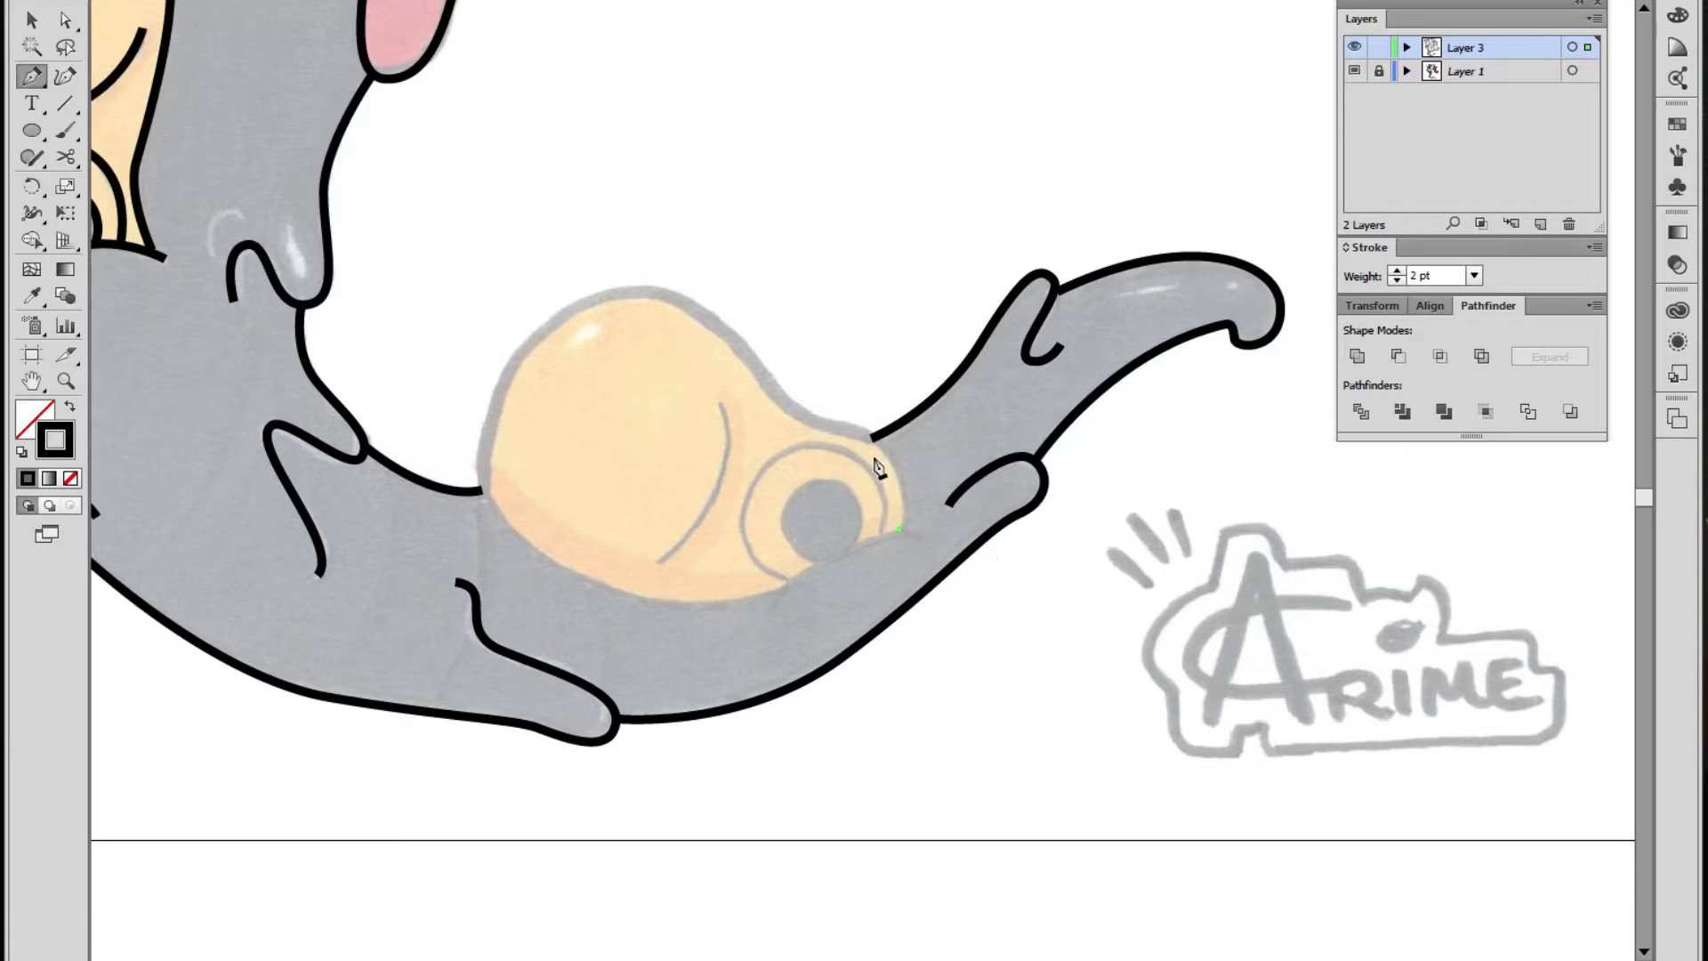
drag(885, 445, 841, 415)
key(z)
key(ctrl+z)
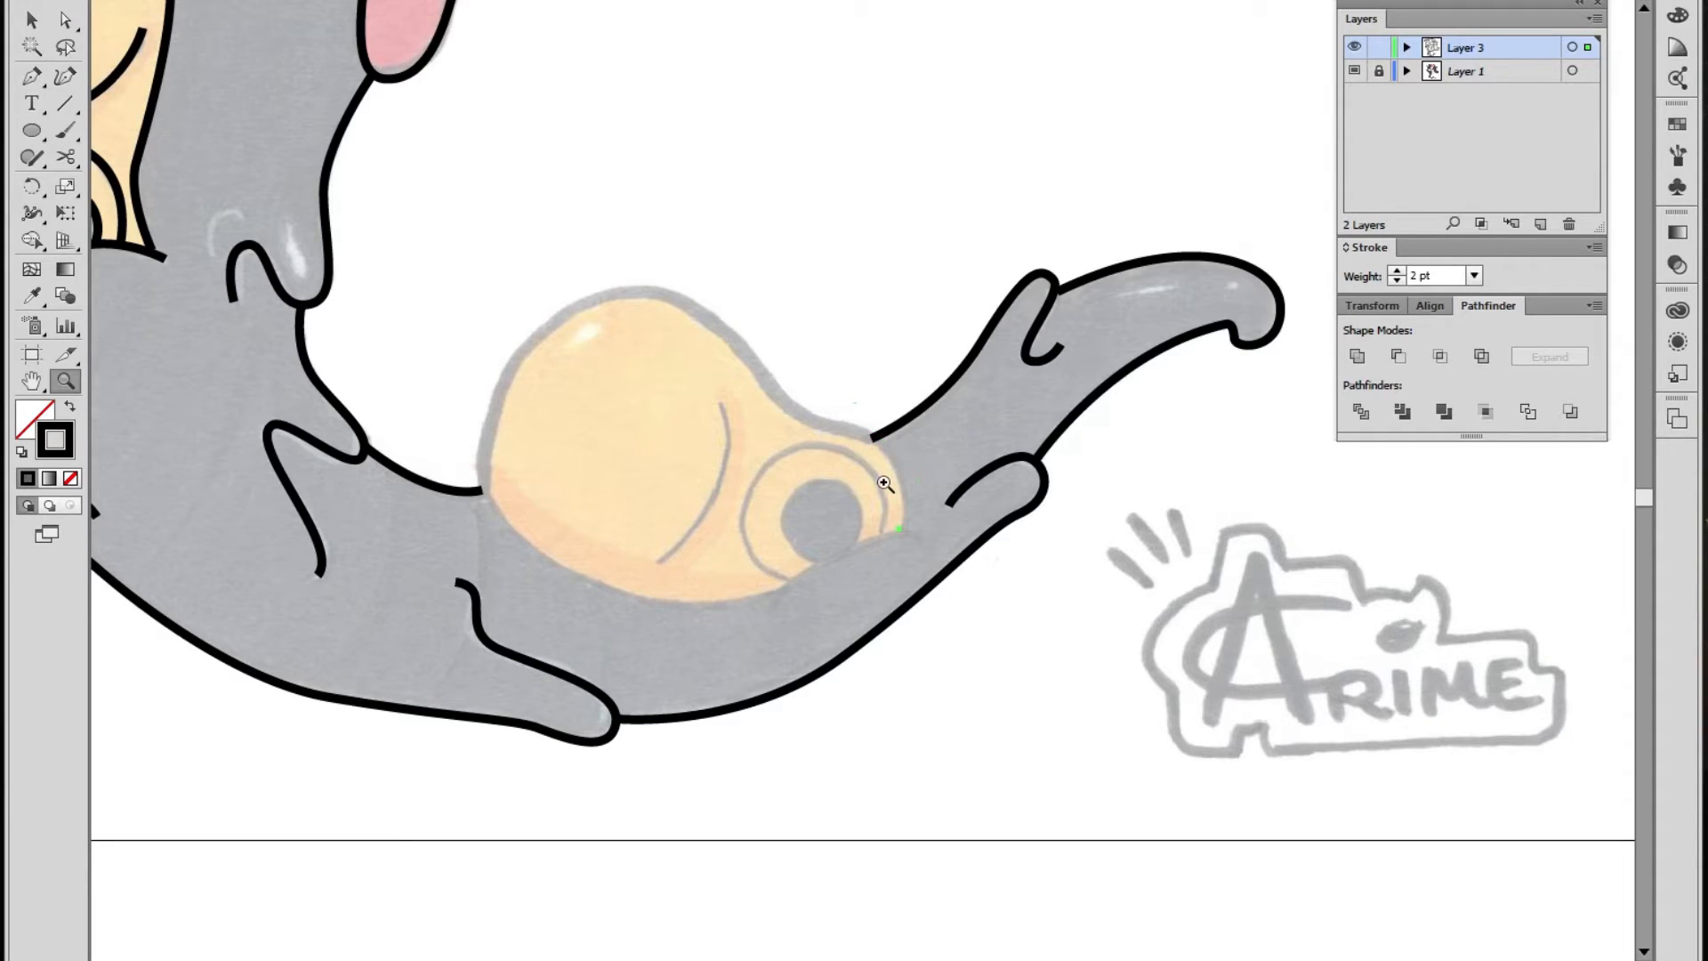
key(p)
click(902, 532)
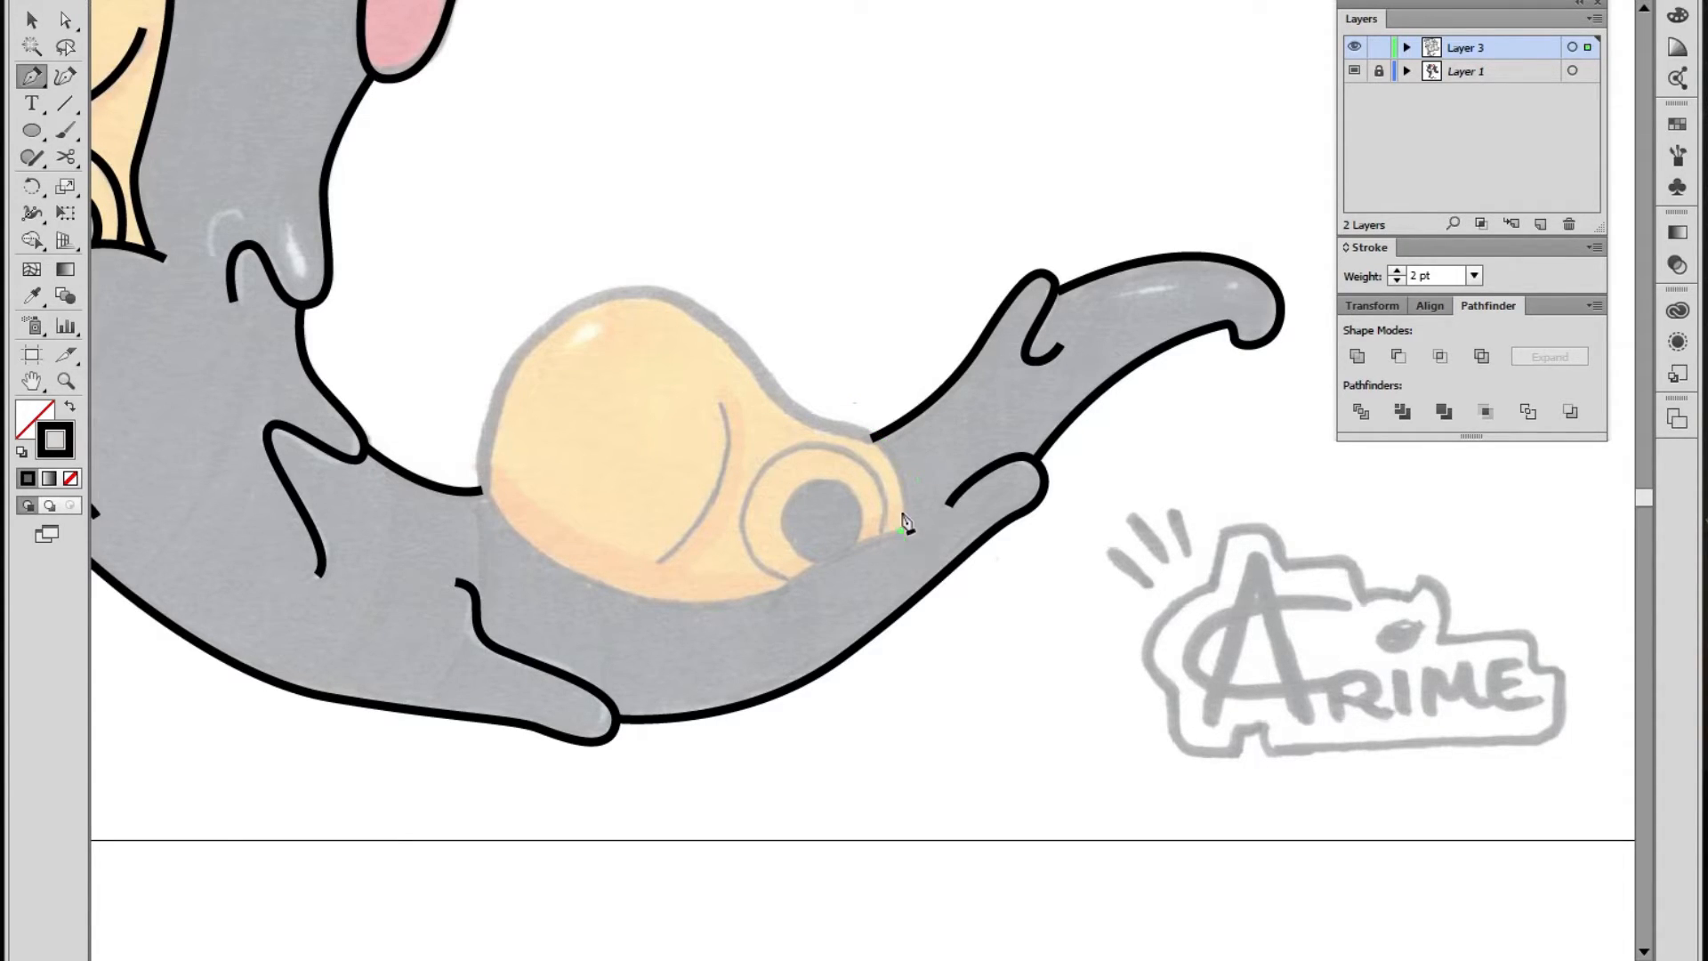
drag(849, 428, 740, 337)
key(ctrl+z)
drag(613, 292, 537, 299)
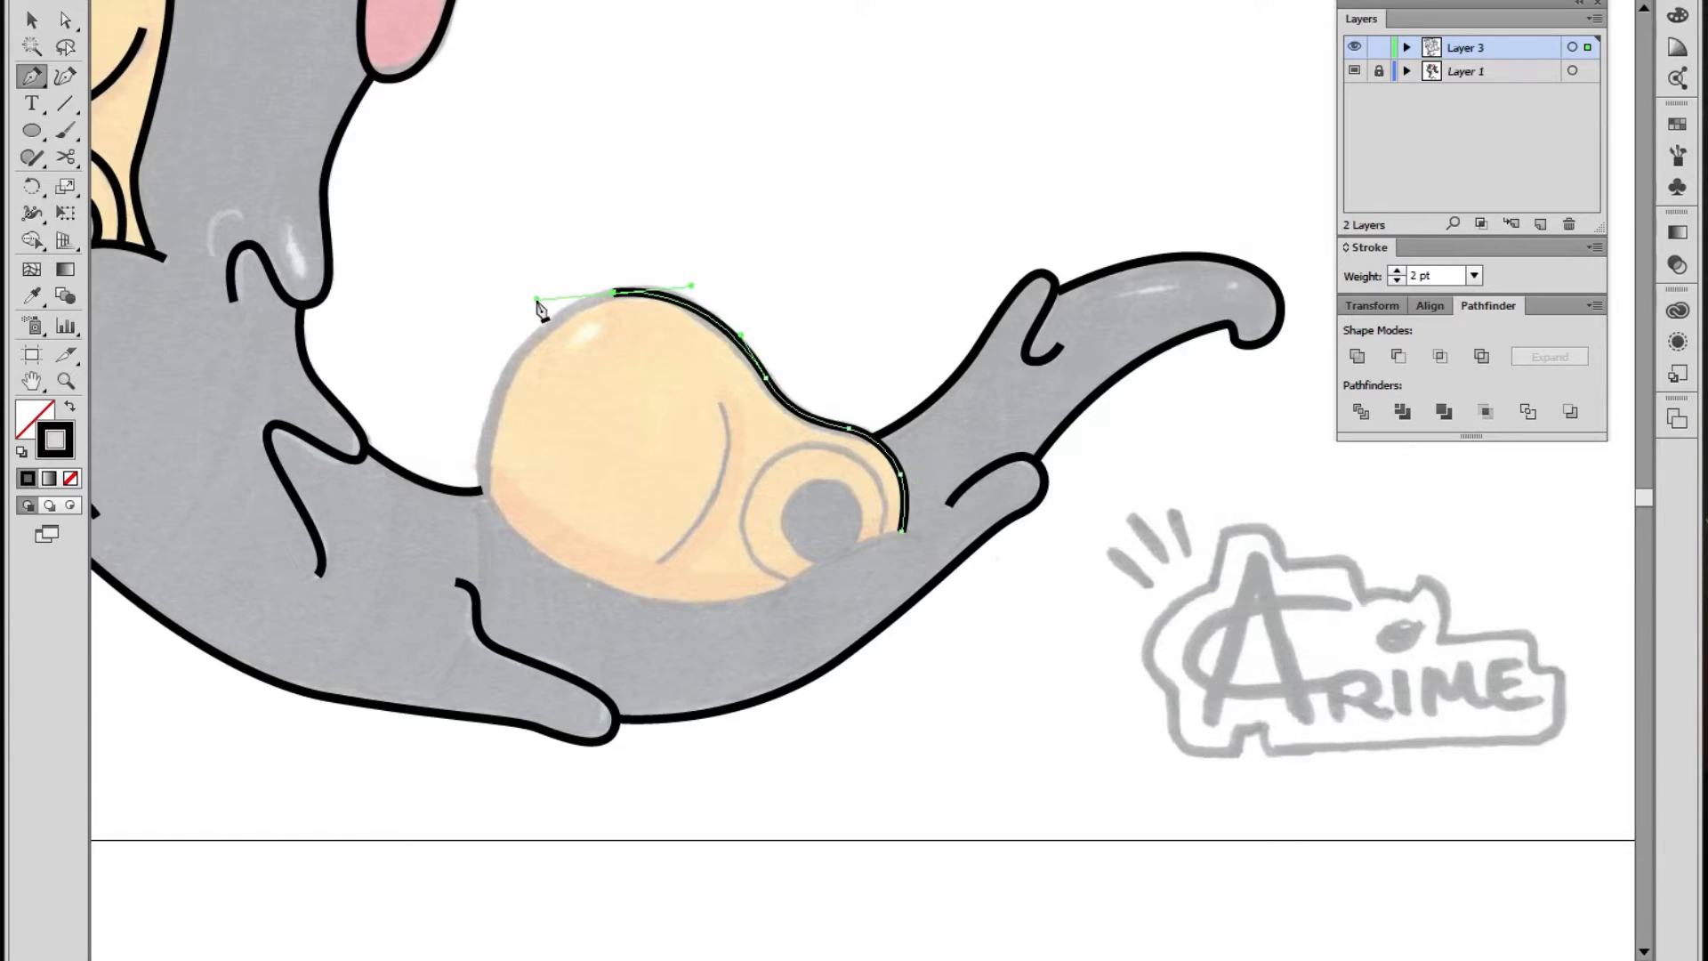
Continue the yellow bulb's outline down its outer side and along its underside to where the tail overlaps it
drag(478, 447, 477, 454)
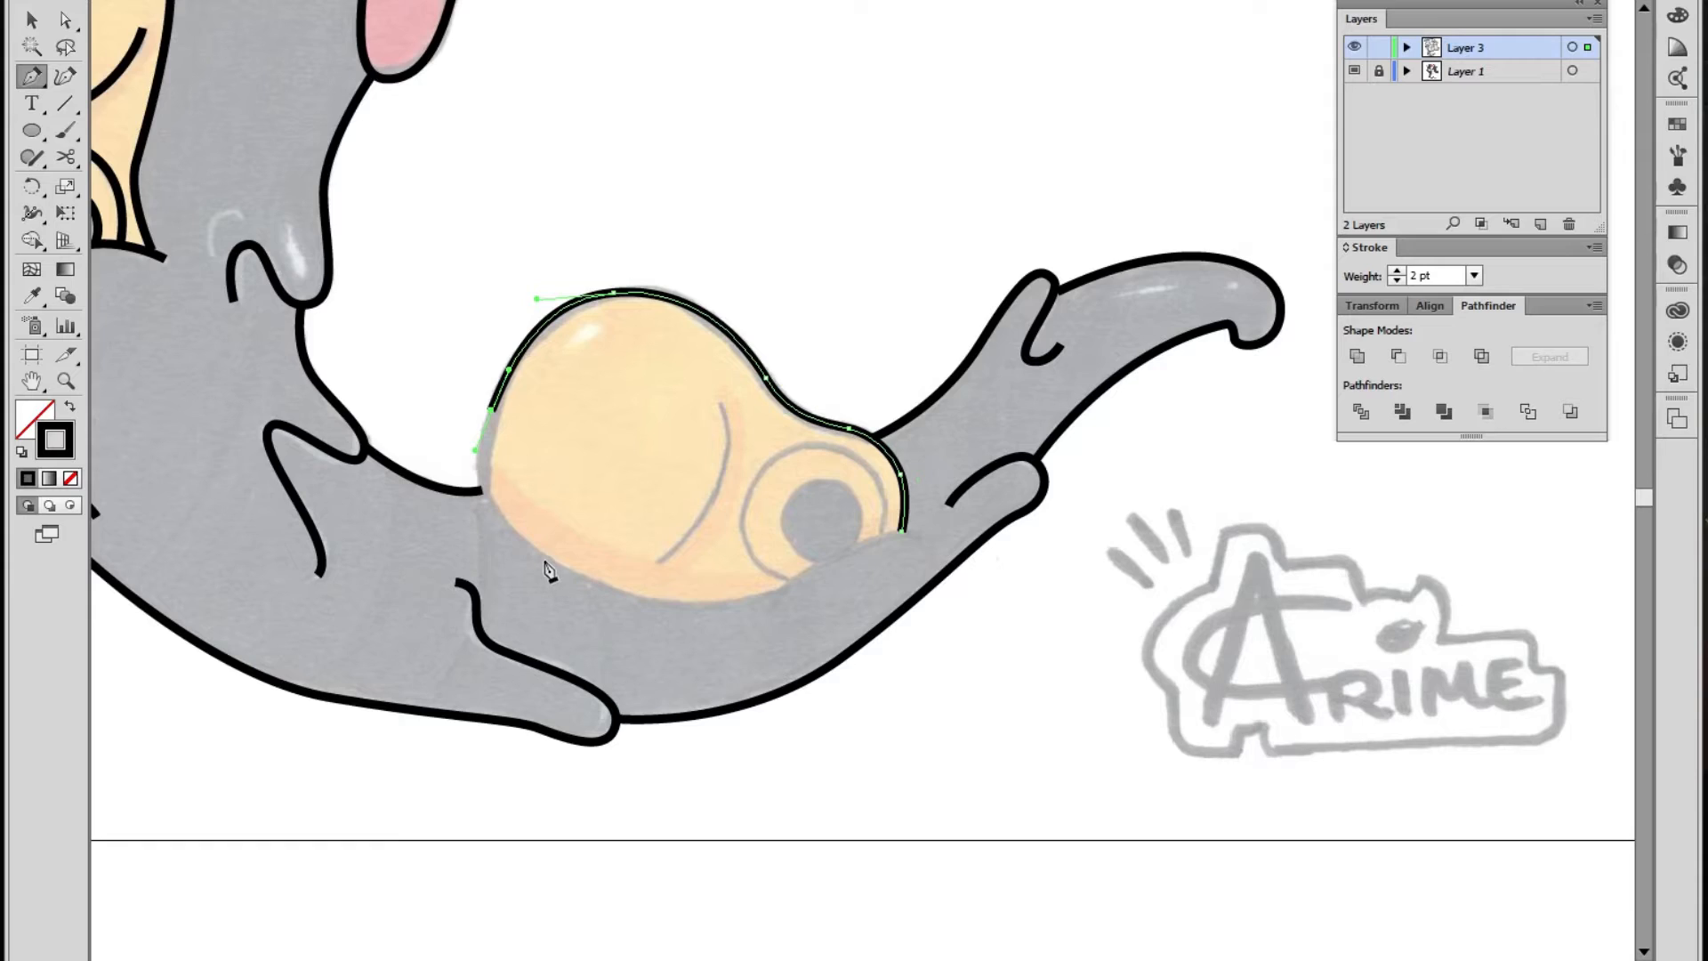
drag(542, 559, 620, 603)
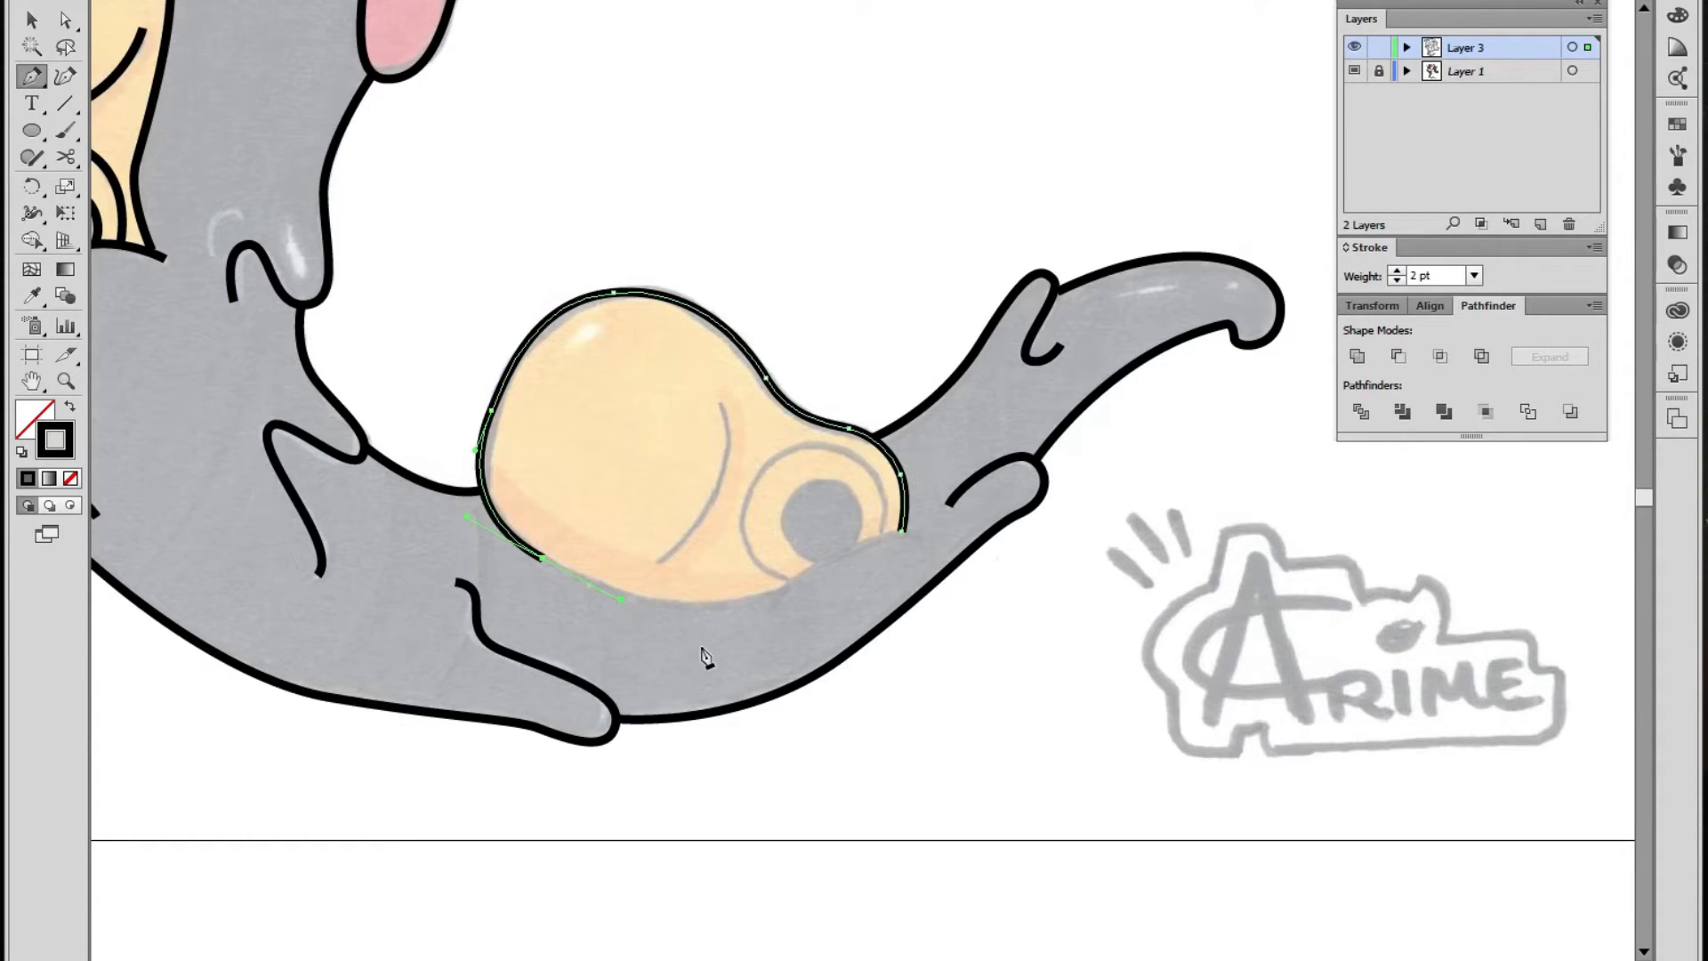
click(785, 588)
drag(837, 551, 838, 552)
ctrl+click(577, 482)
Refine the anchors and handles on the bulb outline's outer side and top to fit the sketch, and deselect the path
key(a)
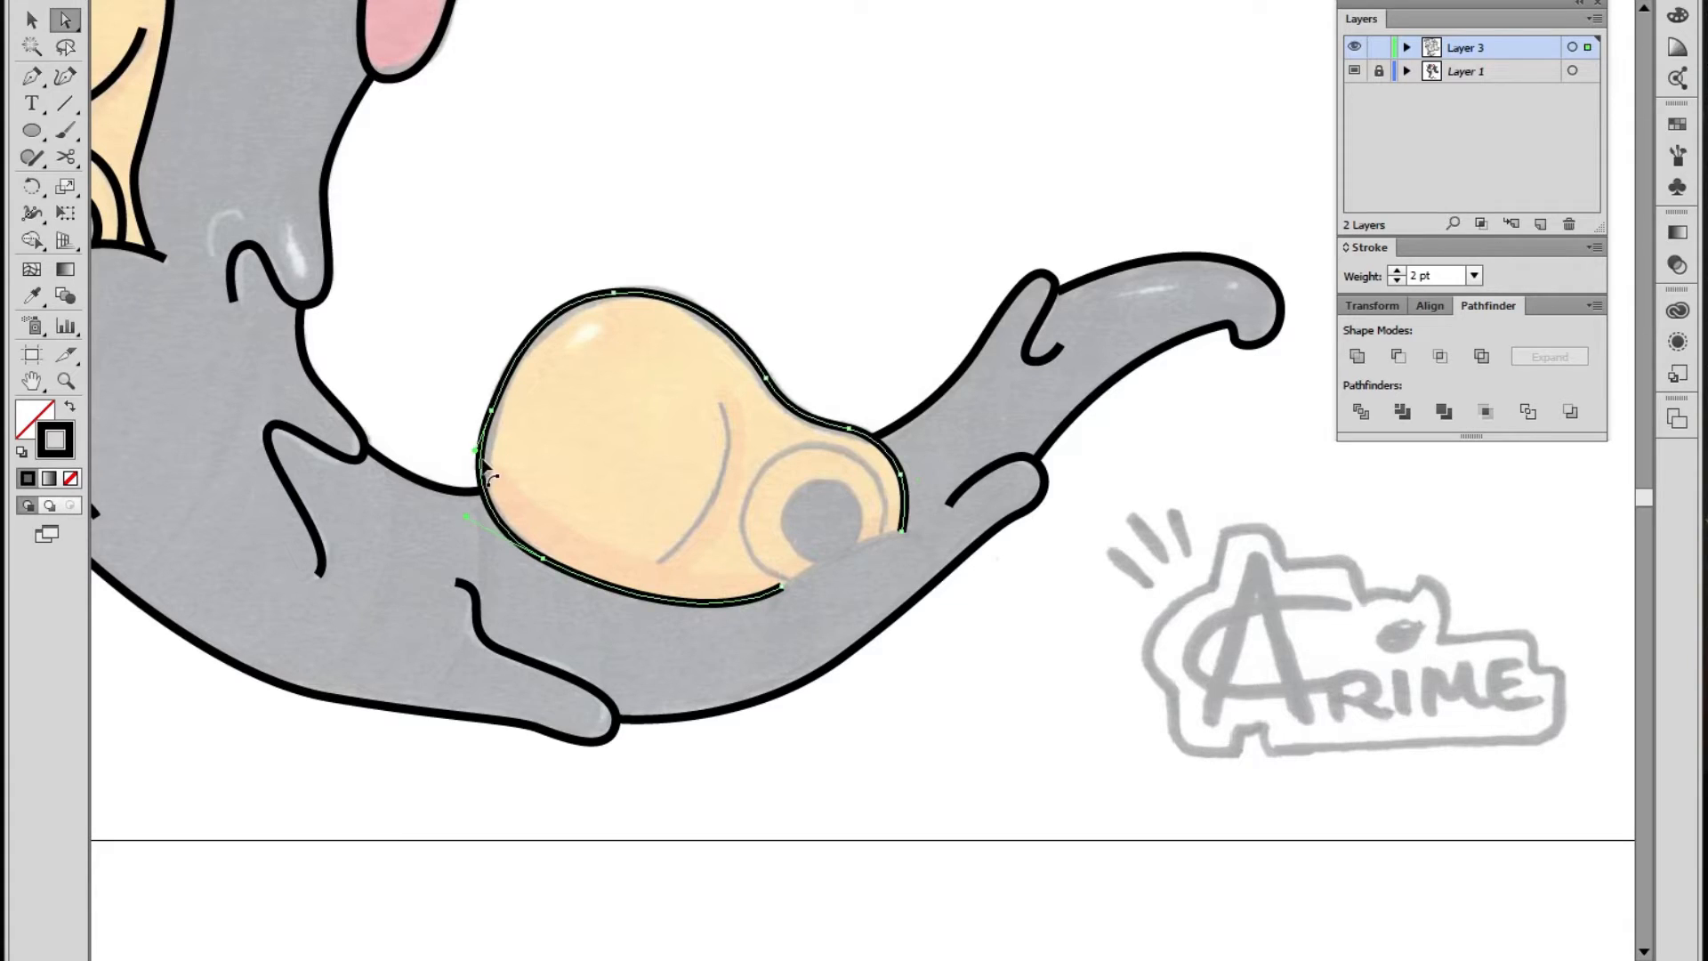
click(480, 531)
shift+click(492, 460)
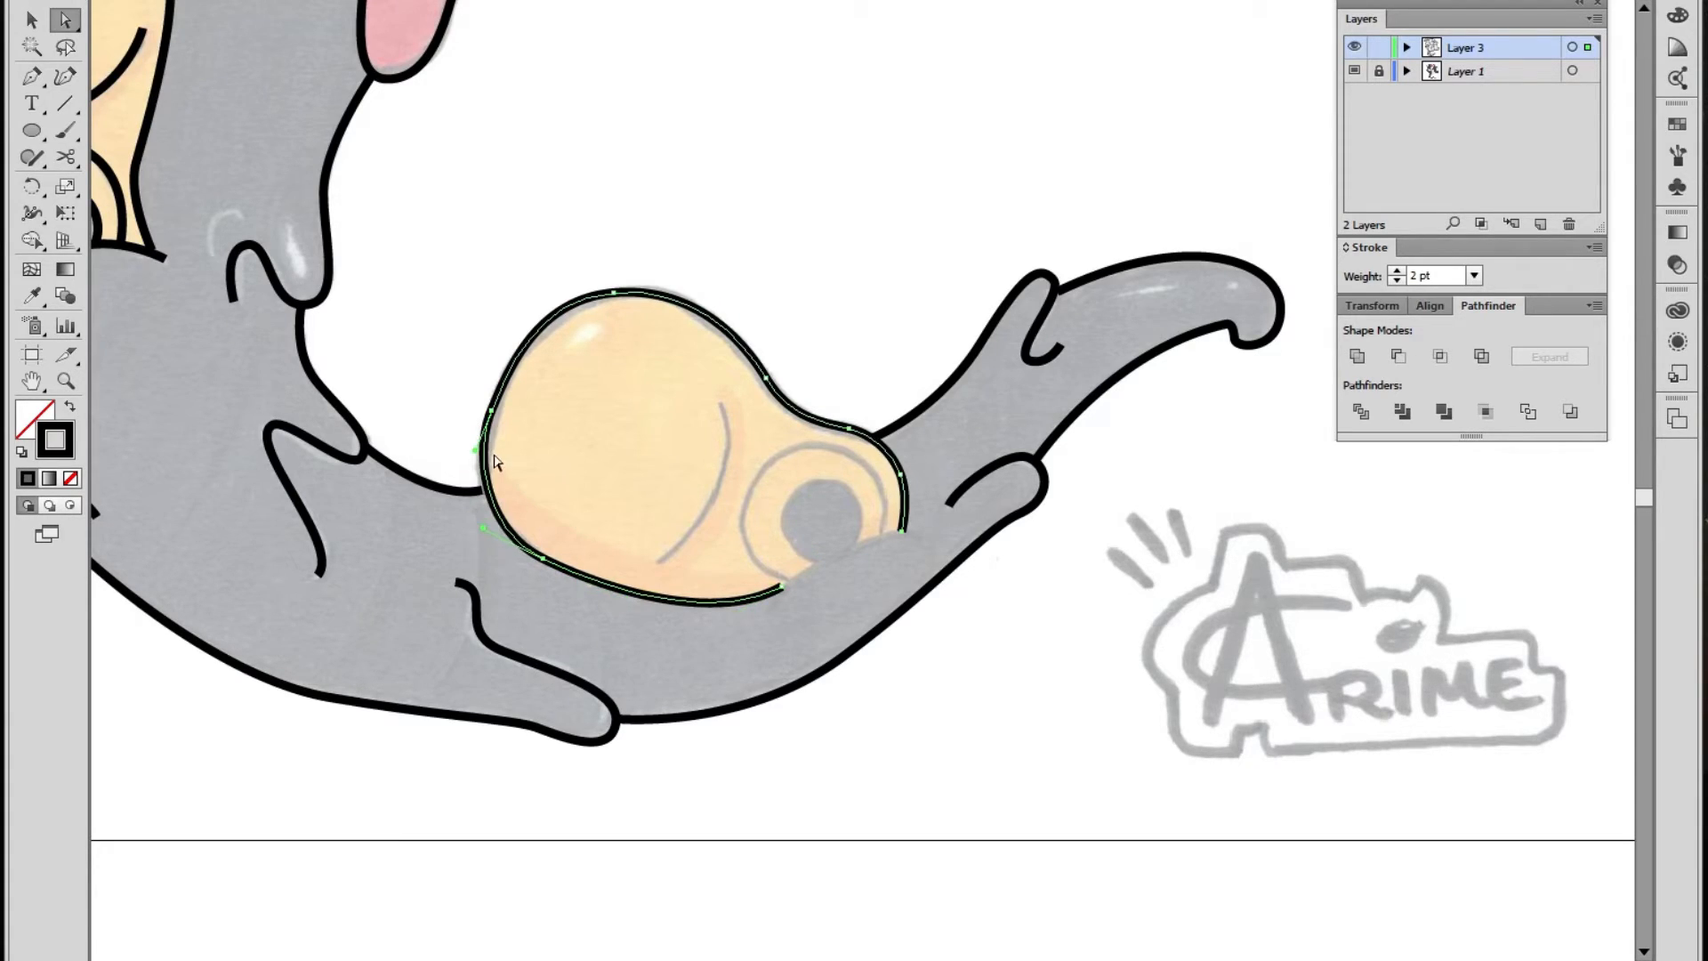
drag(491, 411, 494, 413)
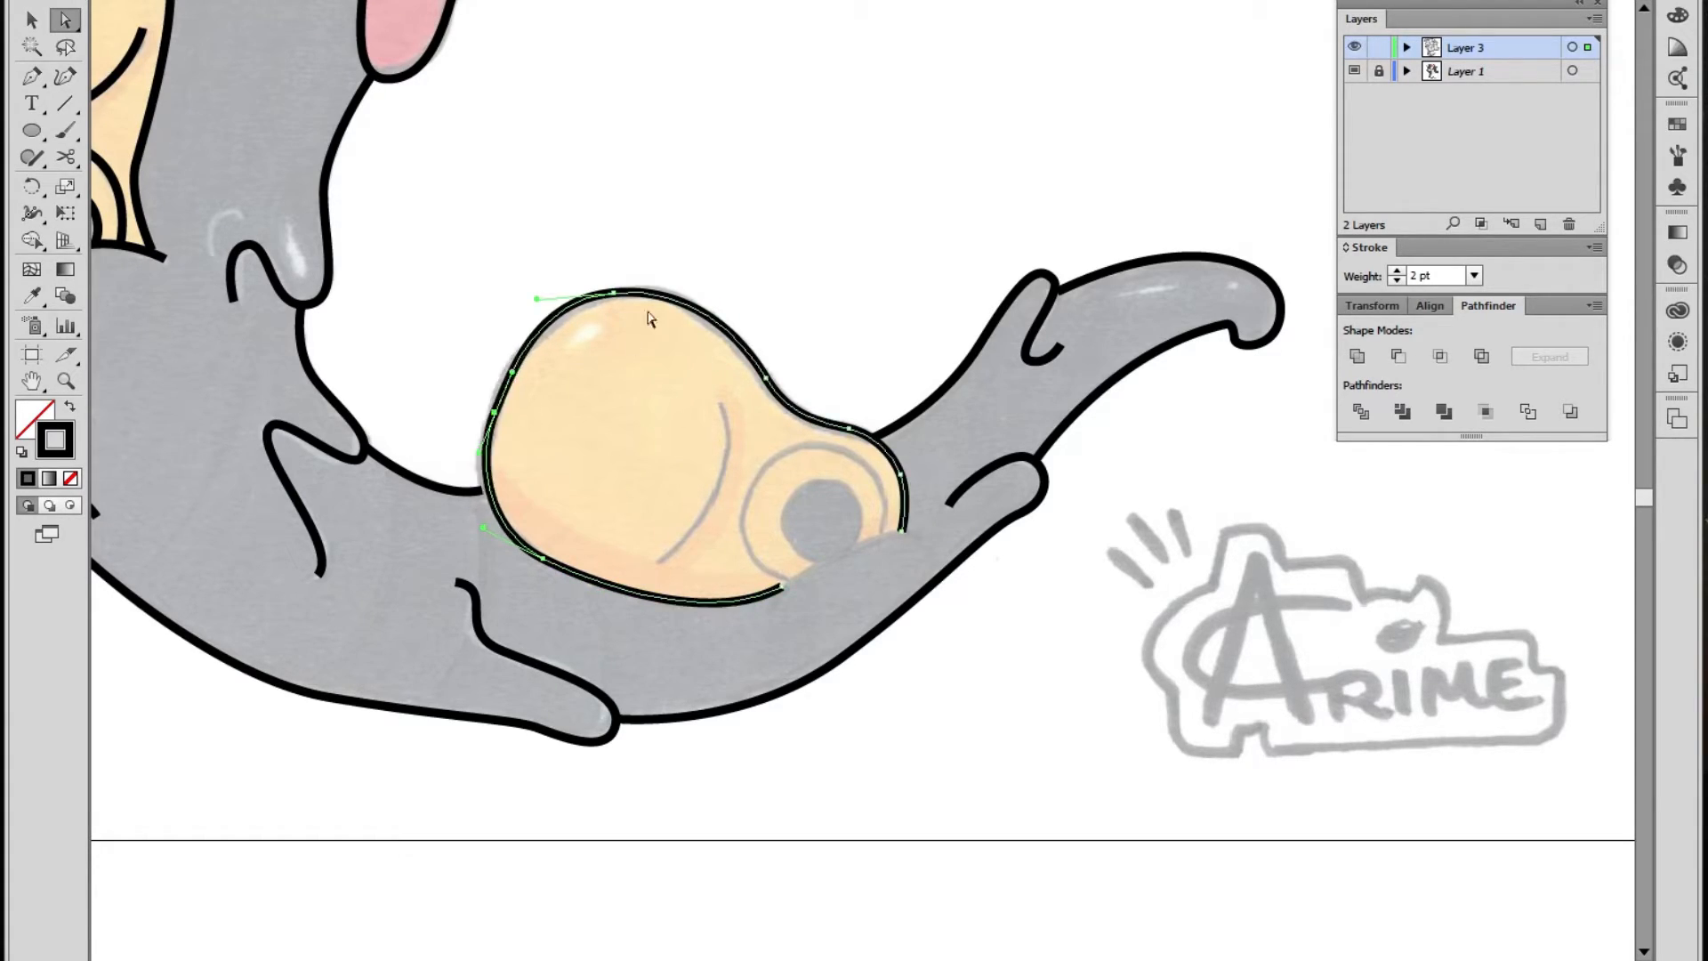
click(612, 295)
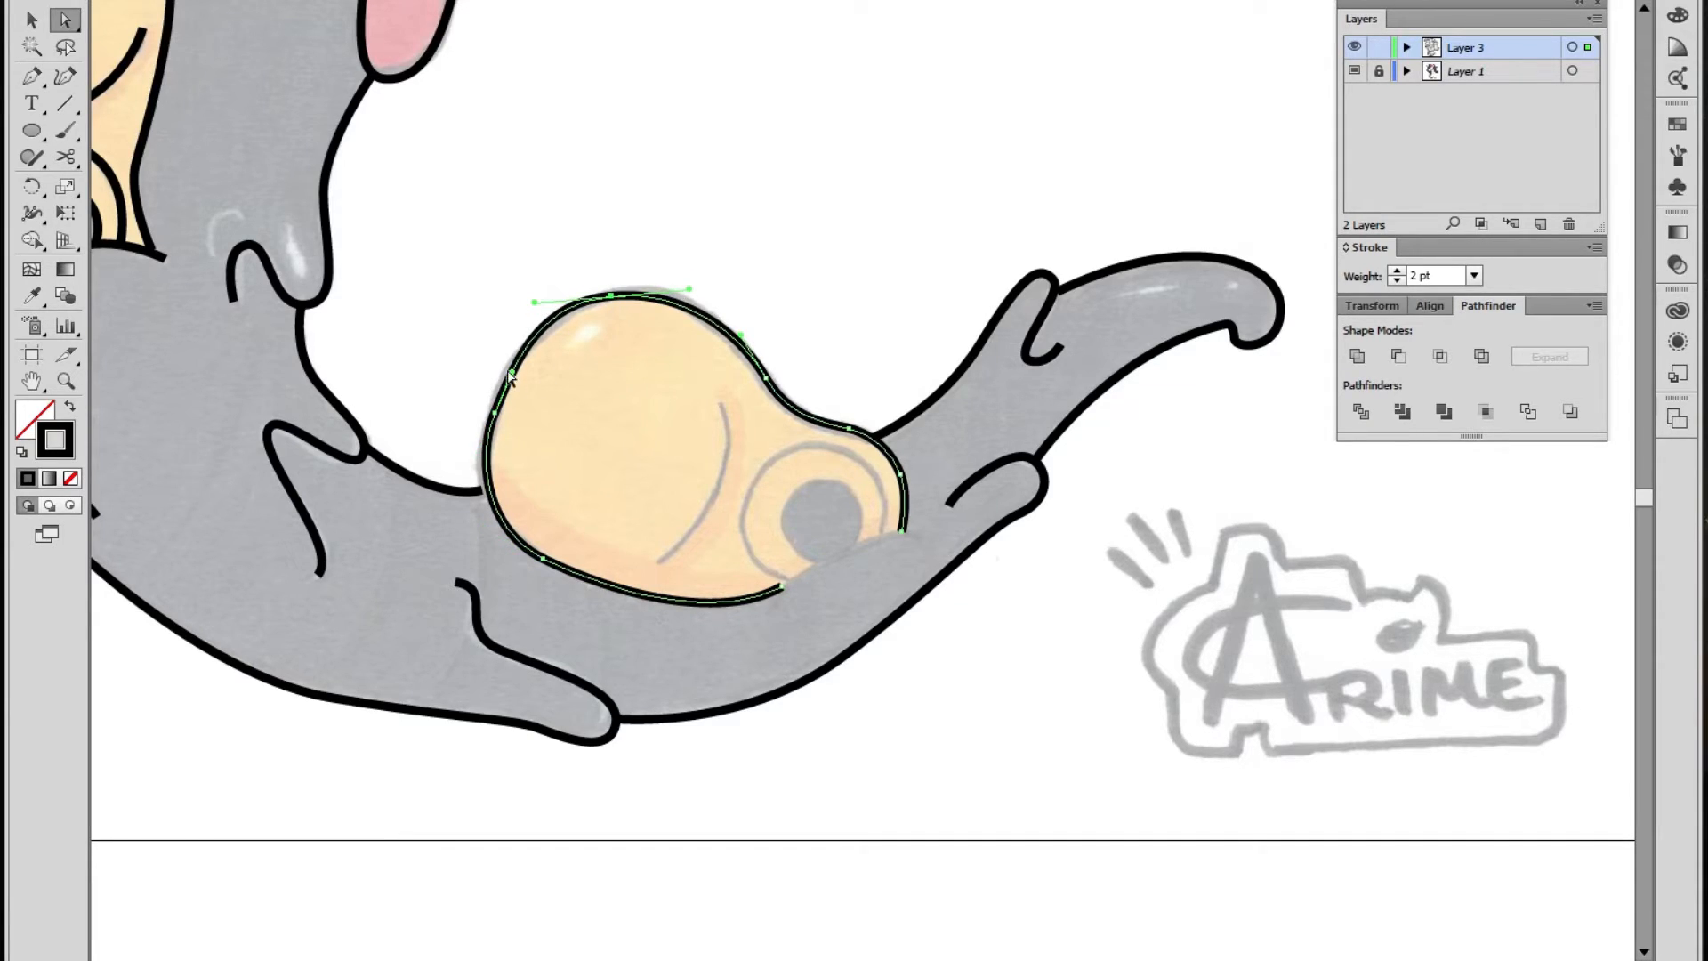
drag(511, 372, 505, 375)
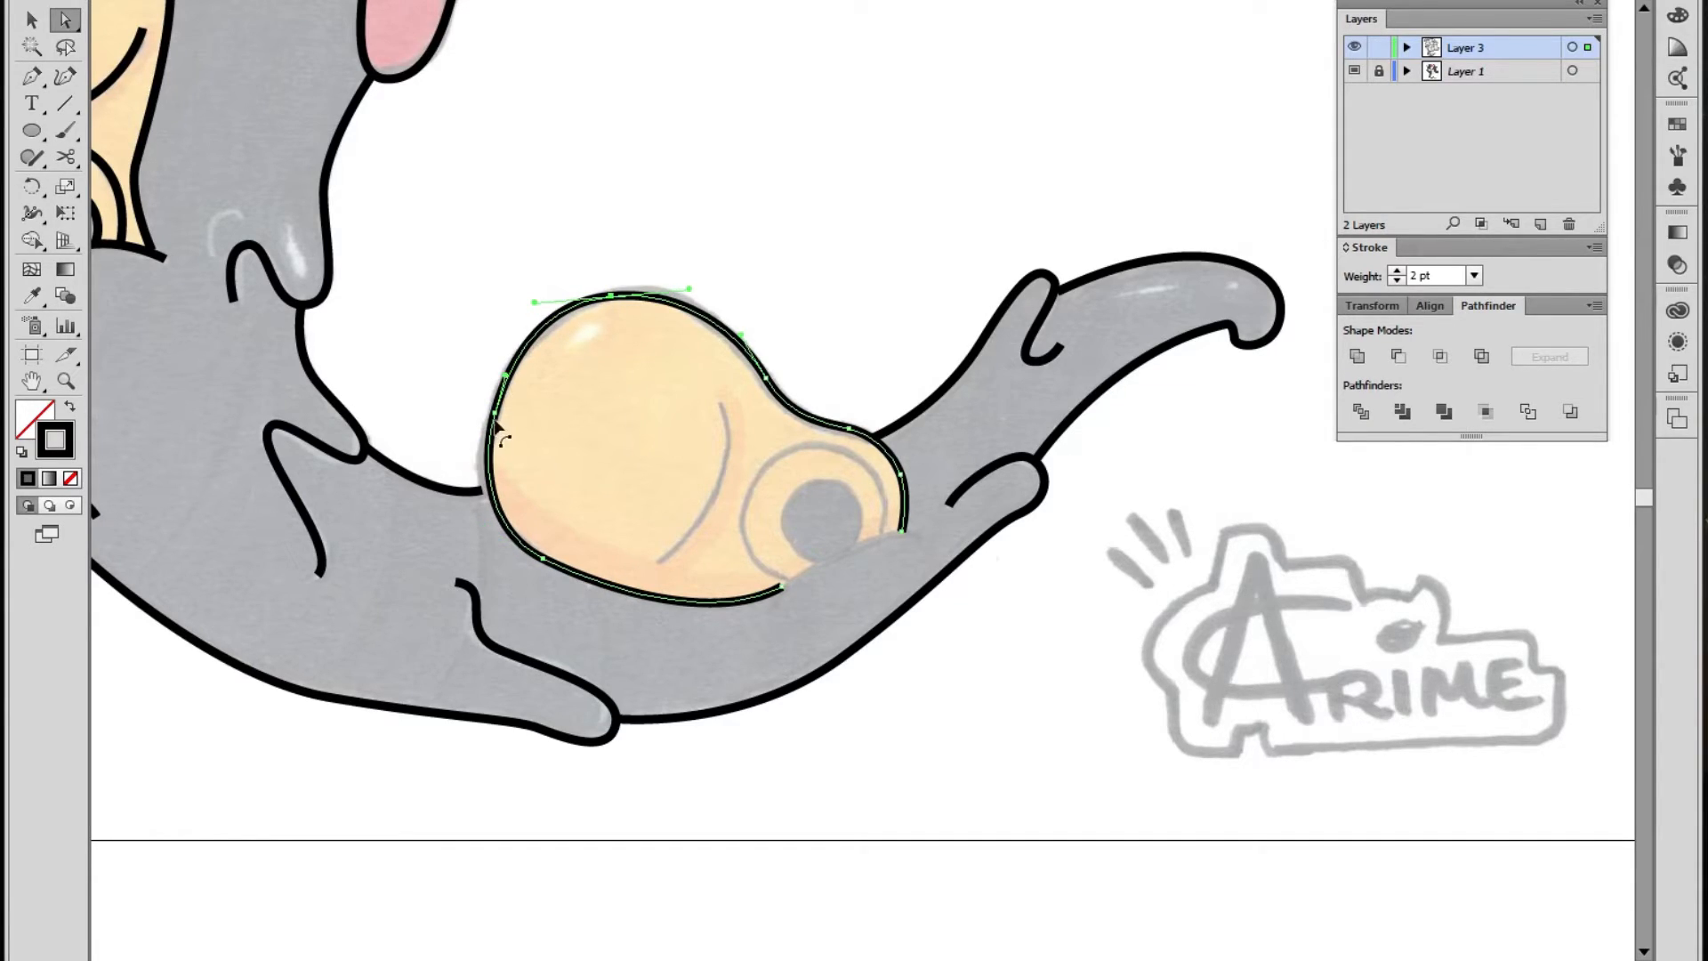
click(596, 459)
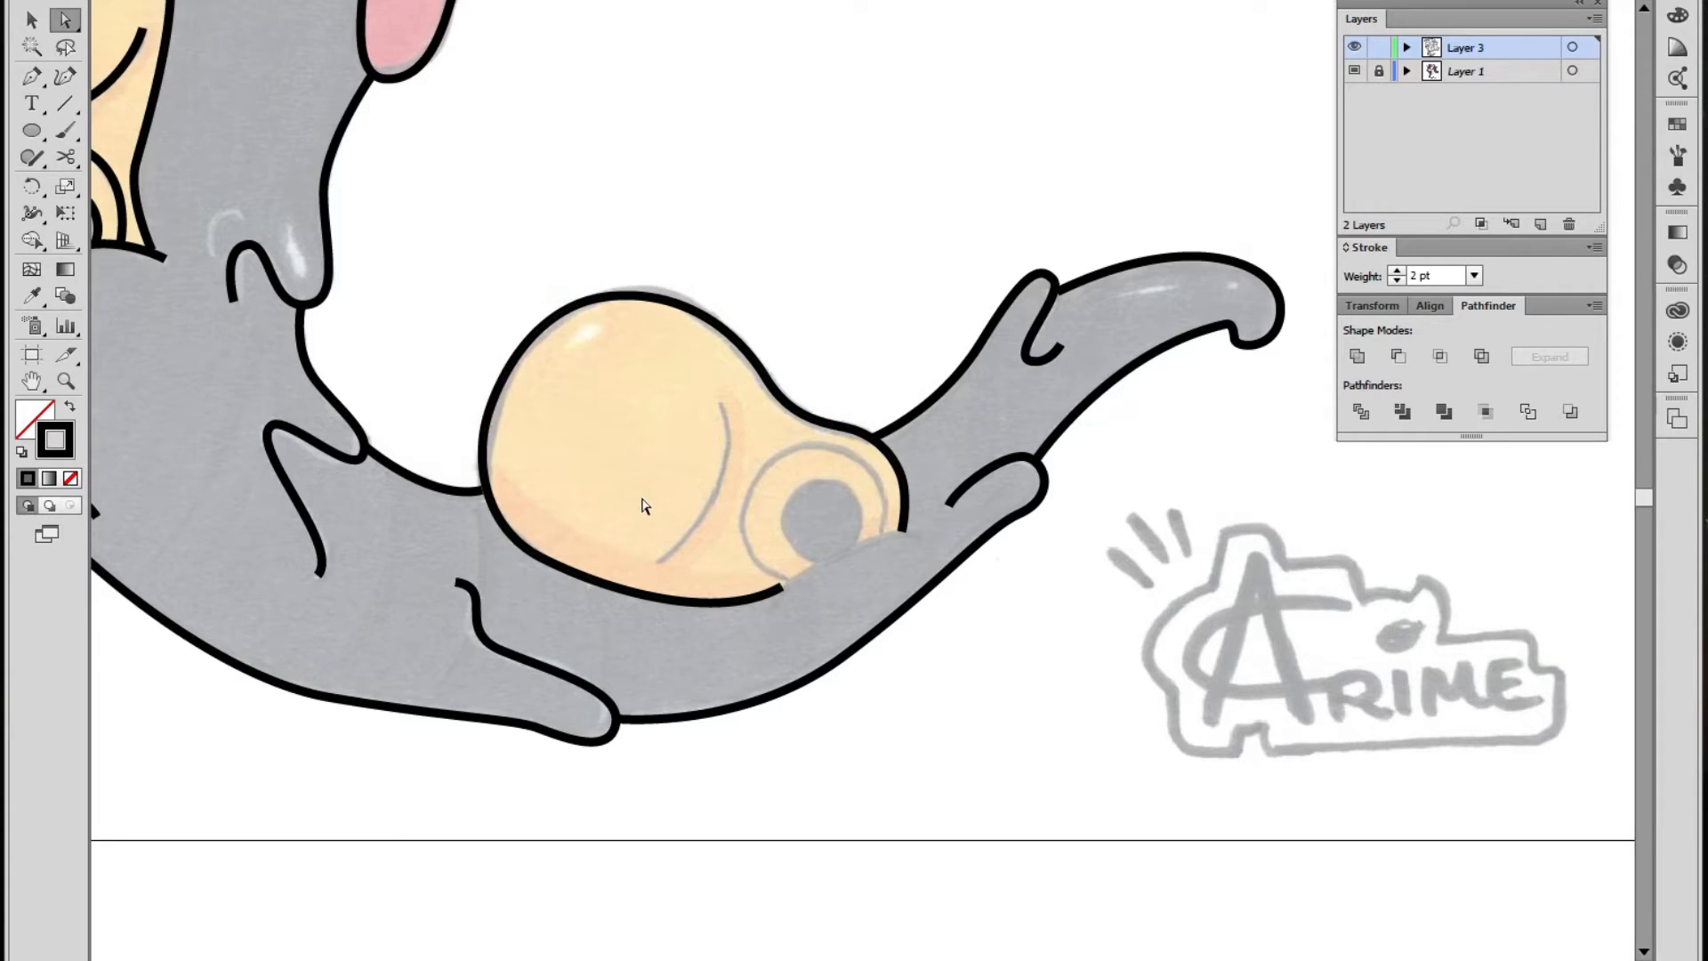
Trace the tail edge that overlaps the bulb's lower right with the Pen tool and nudge its end anchor
key(p)
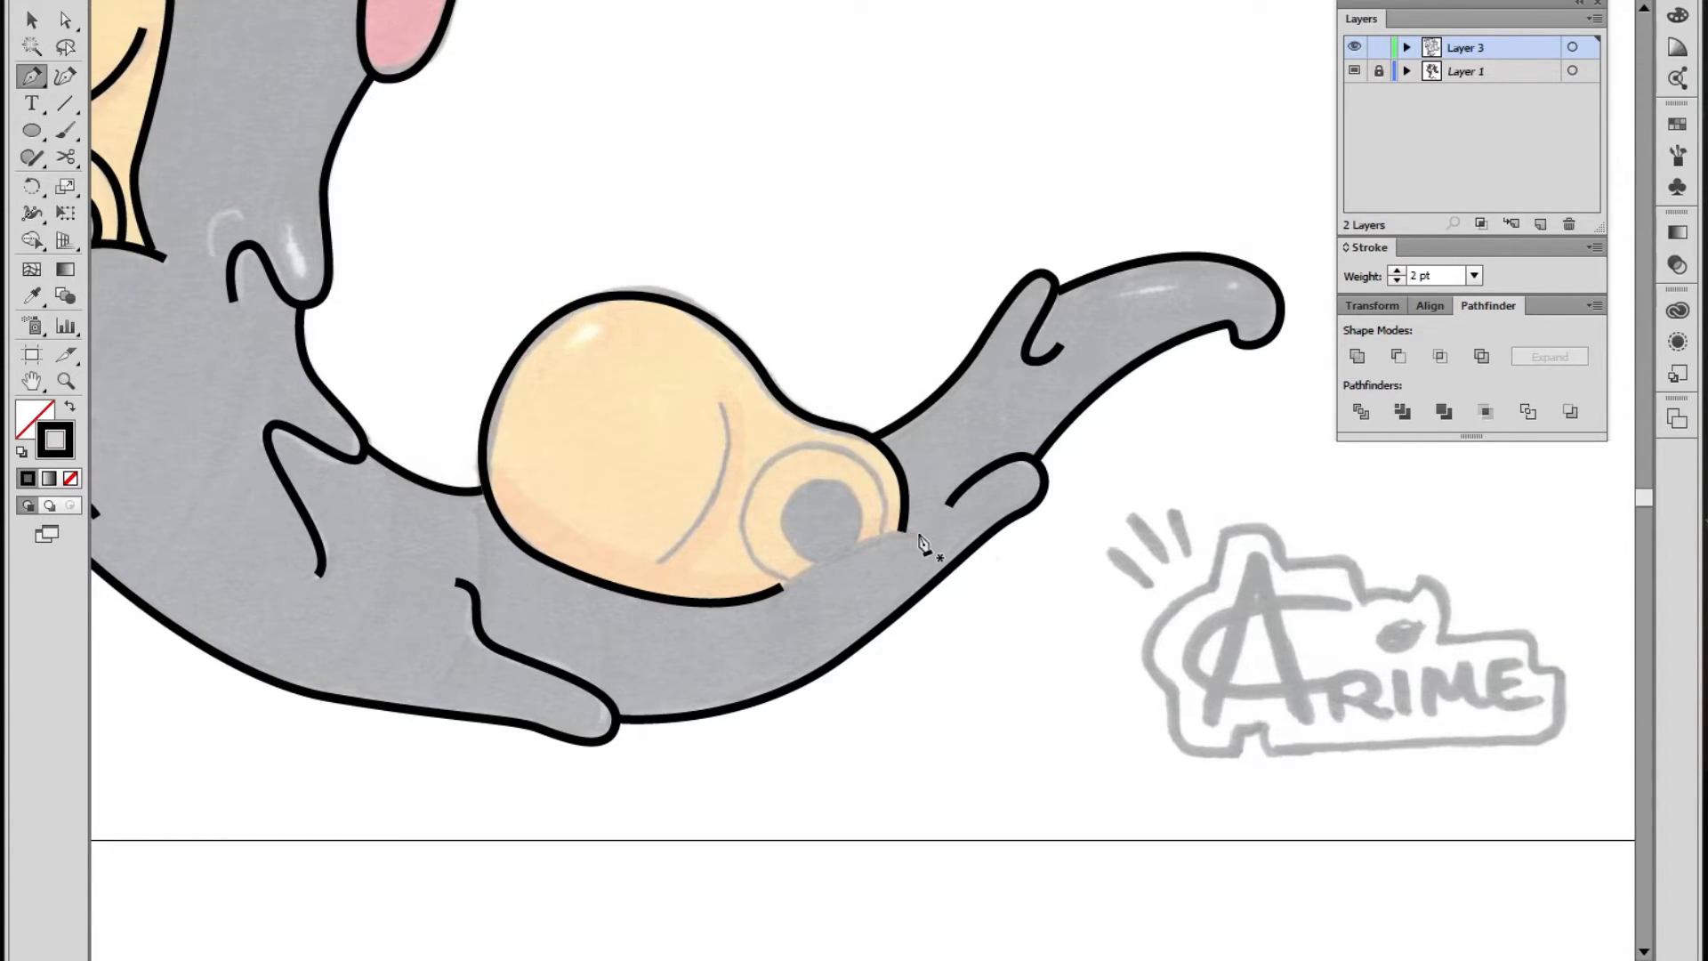
click(919, 534)
drag(721, 663, 718, 664)
key(a)
drag(919, 532, 919, 527)
click(904, 601)
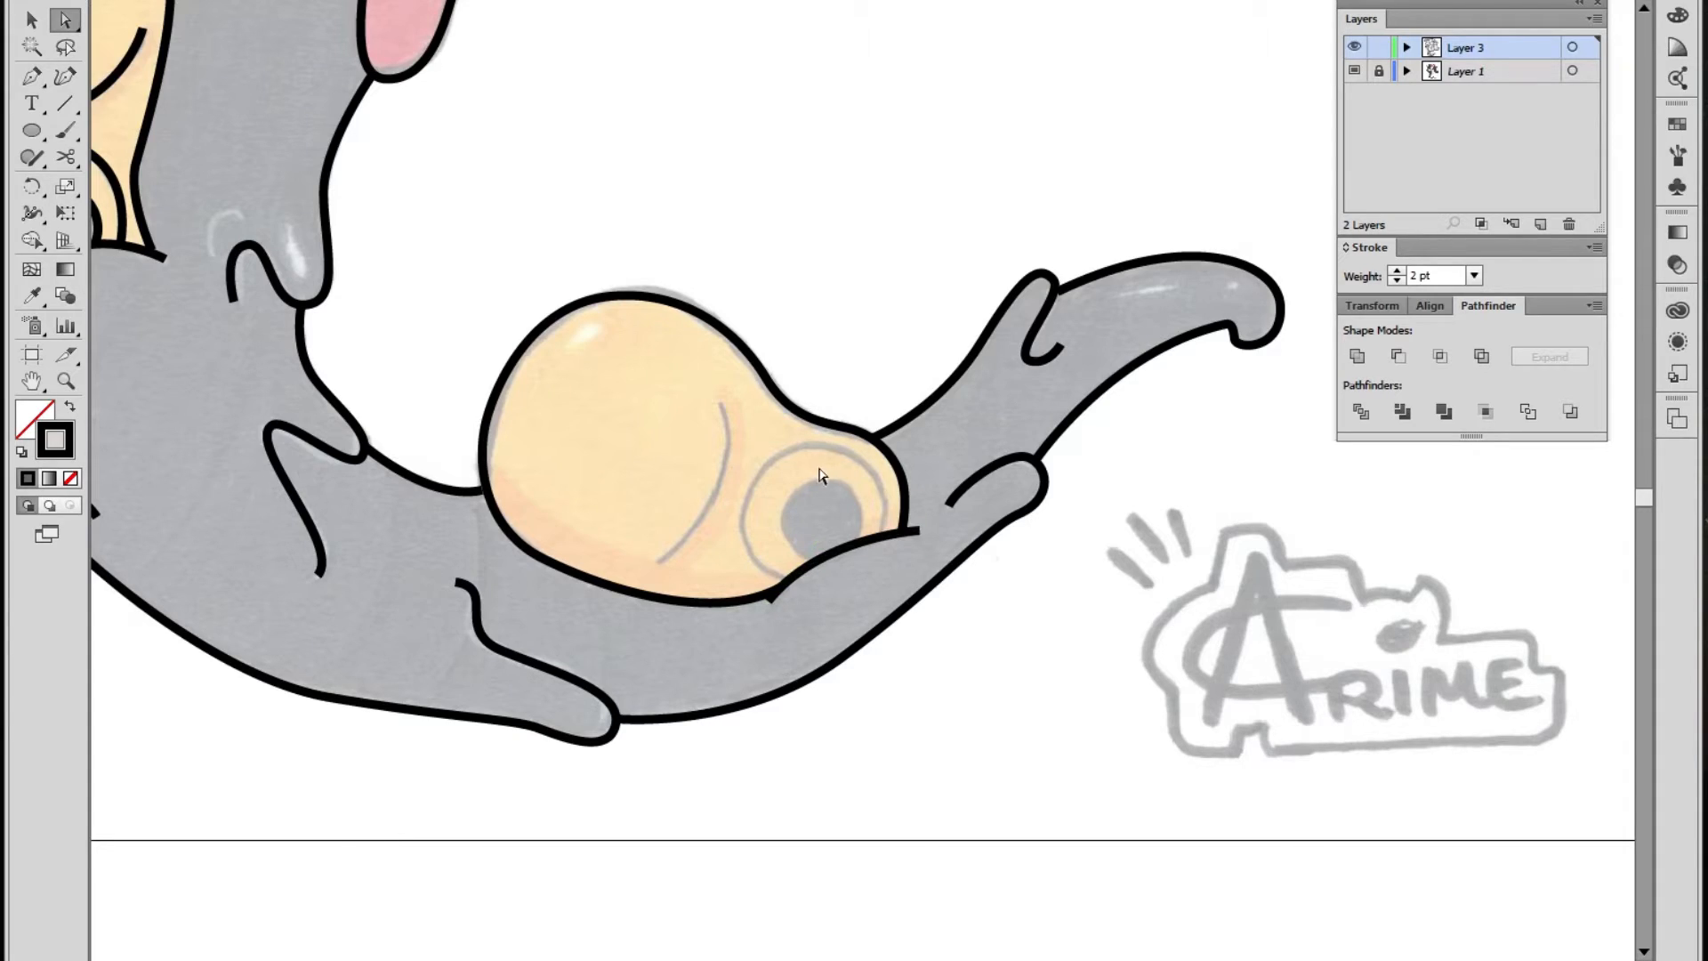
Trace the curved crease line inside the yellow bulb with the Pen tool
click(32, 75)
click(721, 402)
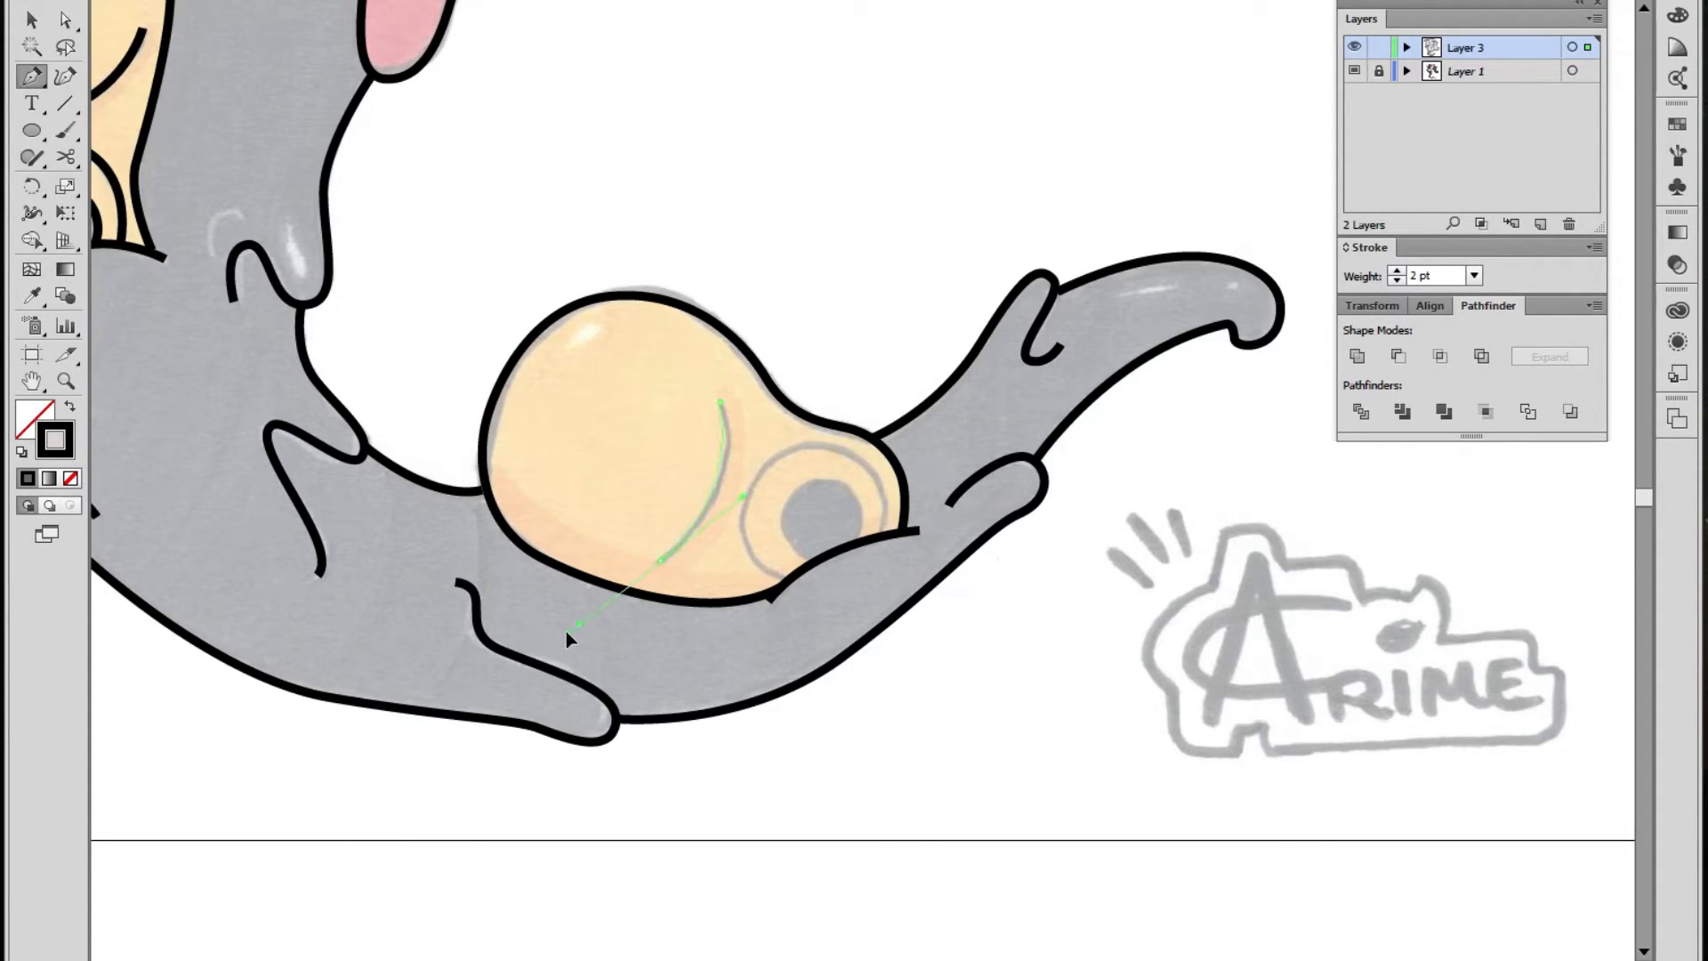
drag(563, 641, 565, 644)
ctrl+click(689, 612)
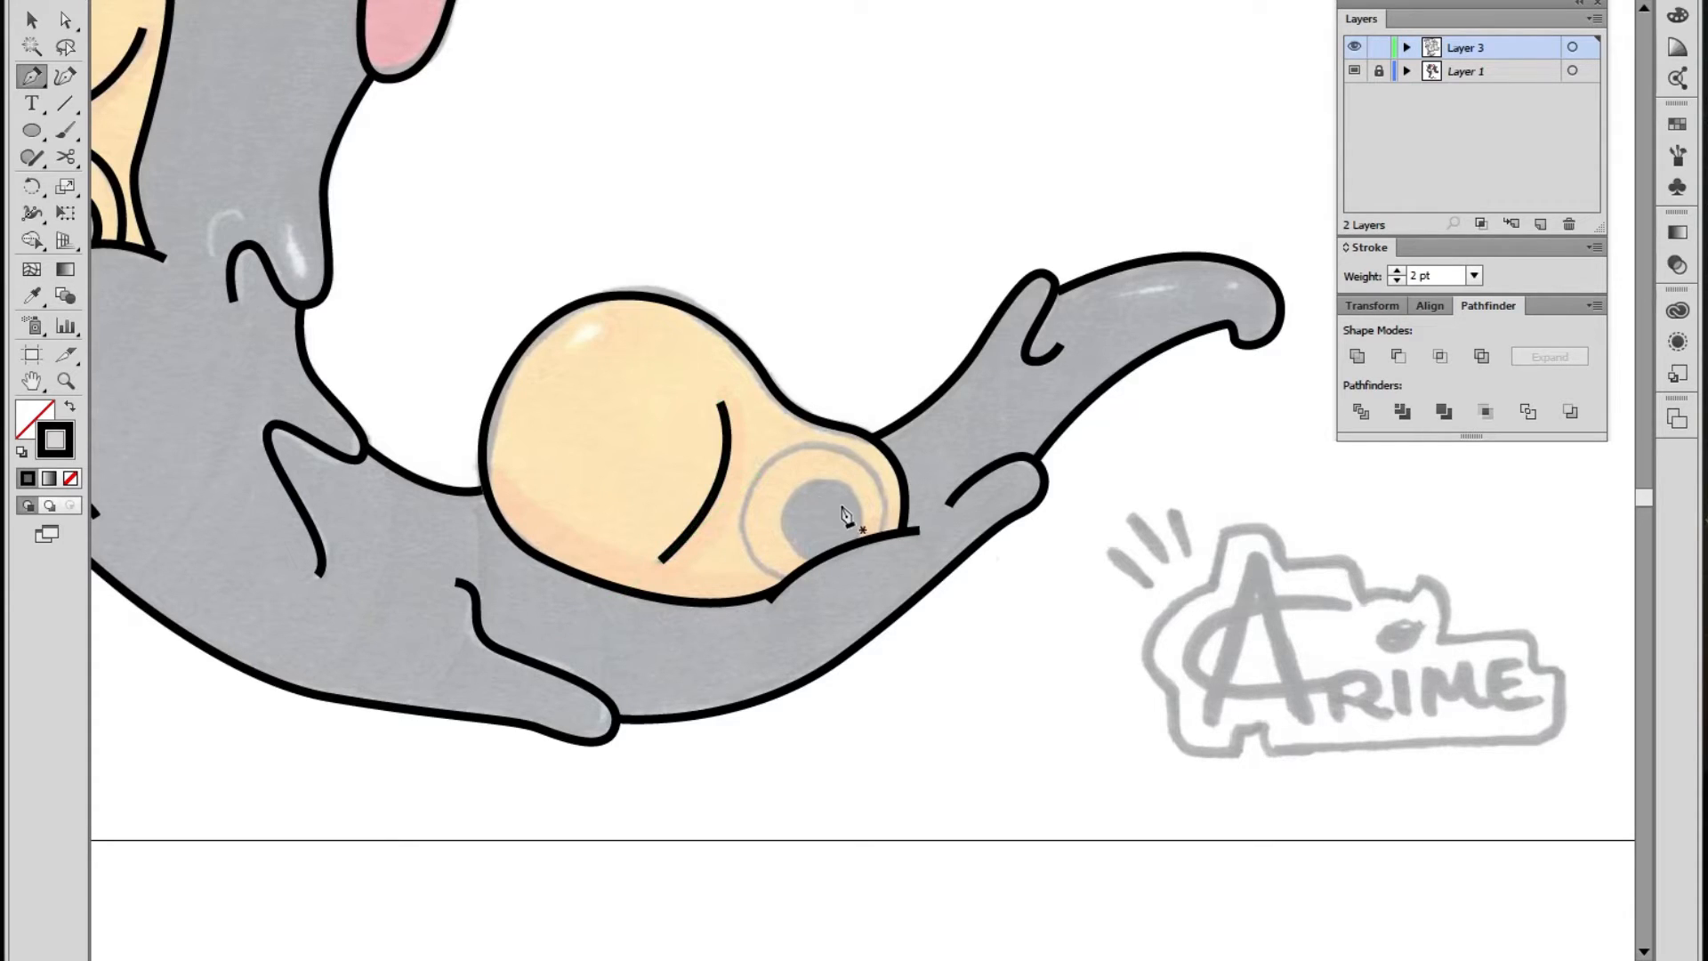
Trace the ring around the bulb's grey opening with the Pen tool, ending both sides at the tail edge
click(878, 533)
drag(761, 471, 740, 507)
drag(784, 580, 840, 601)
ctrl+click(862, 609)
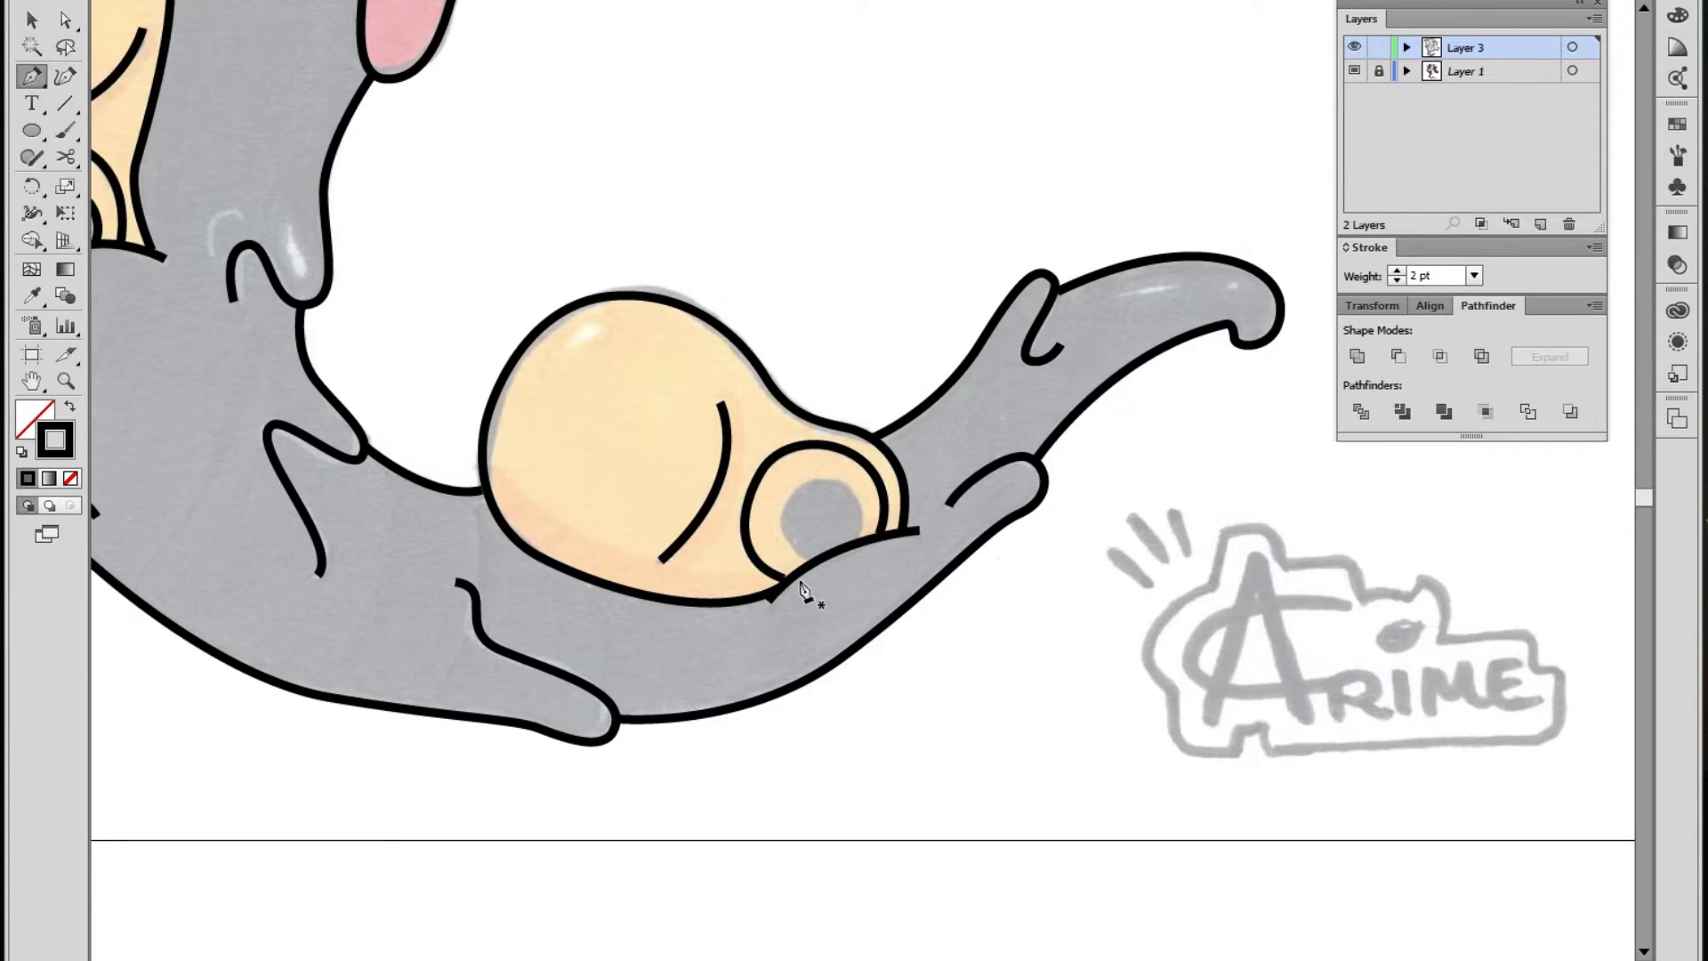
Draw an ellipse over the bulb's grey opening and fit it to the sketched hole
click(31, 130)
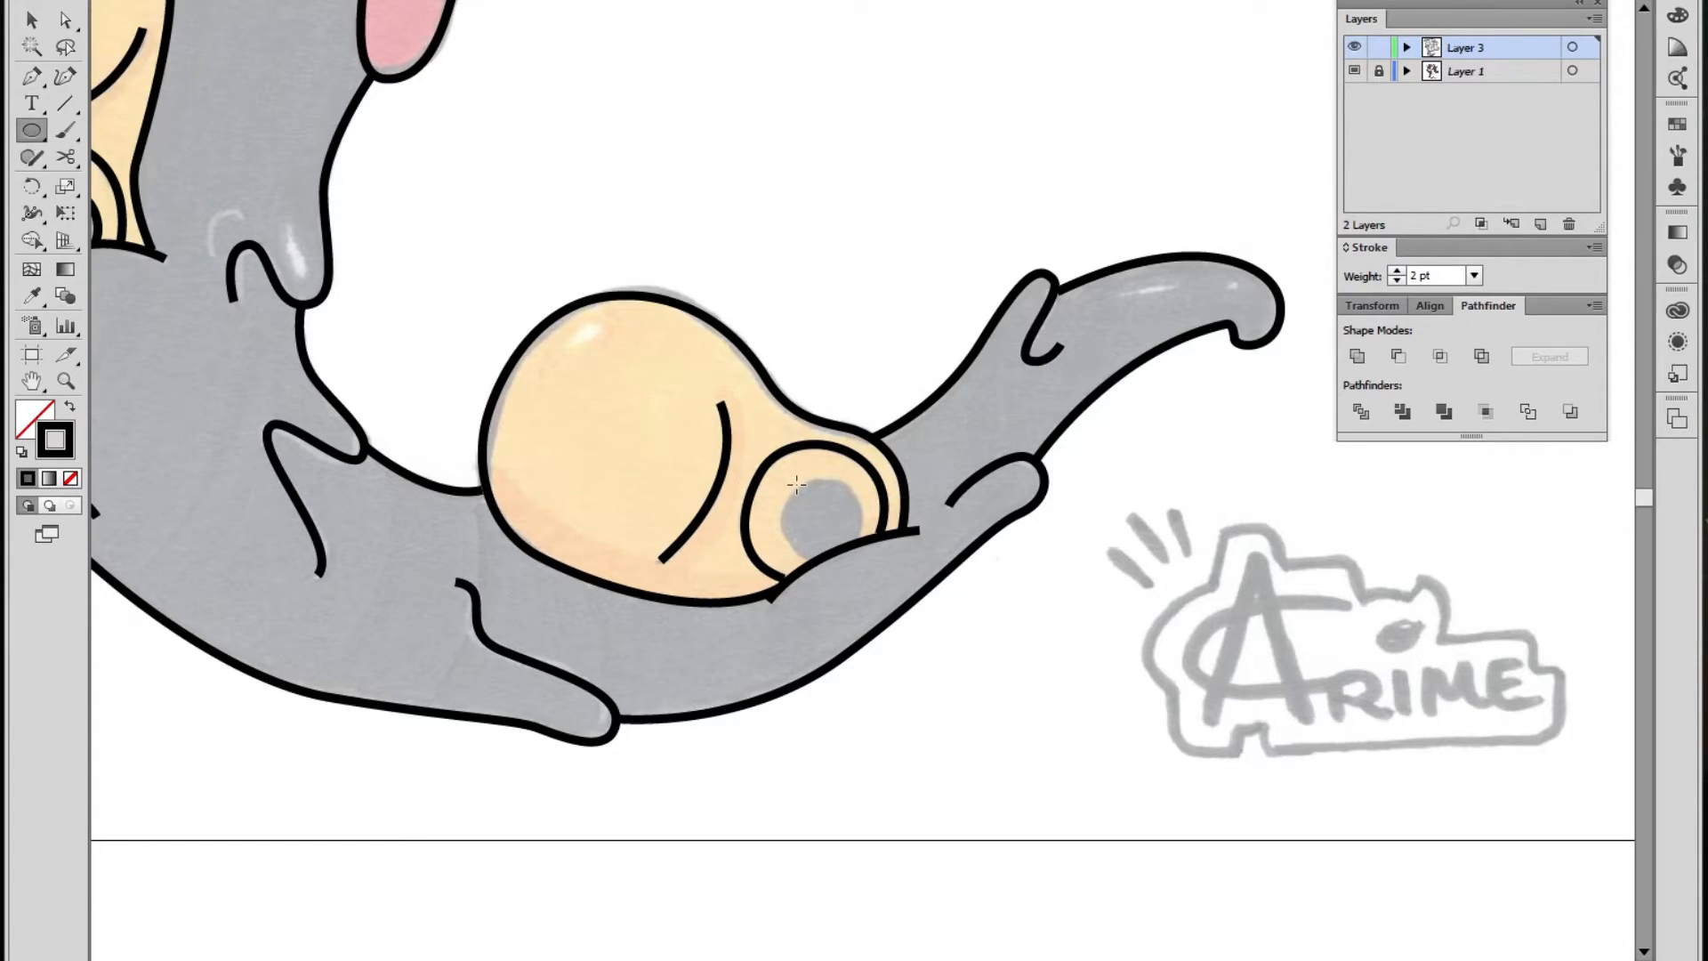
drag(858, 548, 857, 548)
key(ctrl+space)
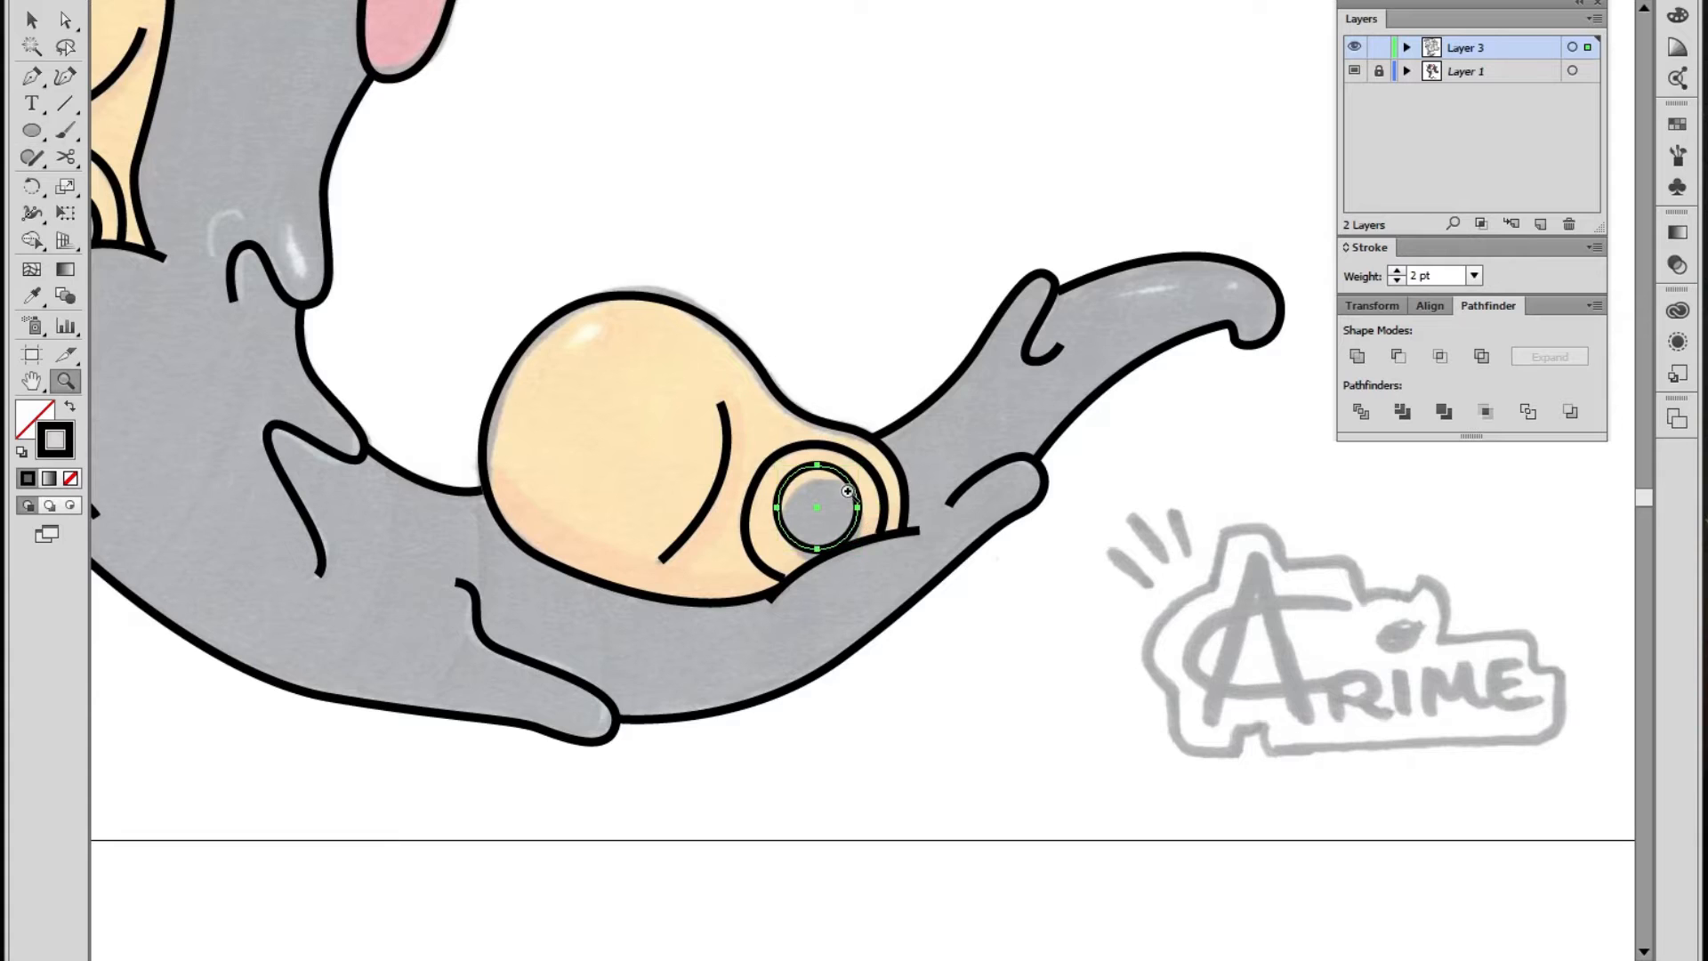
ctrl+click(820, 500)
ctrl+click(836, 499)
drag(841, 411, 853, 438)
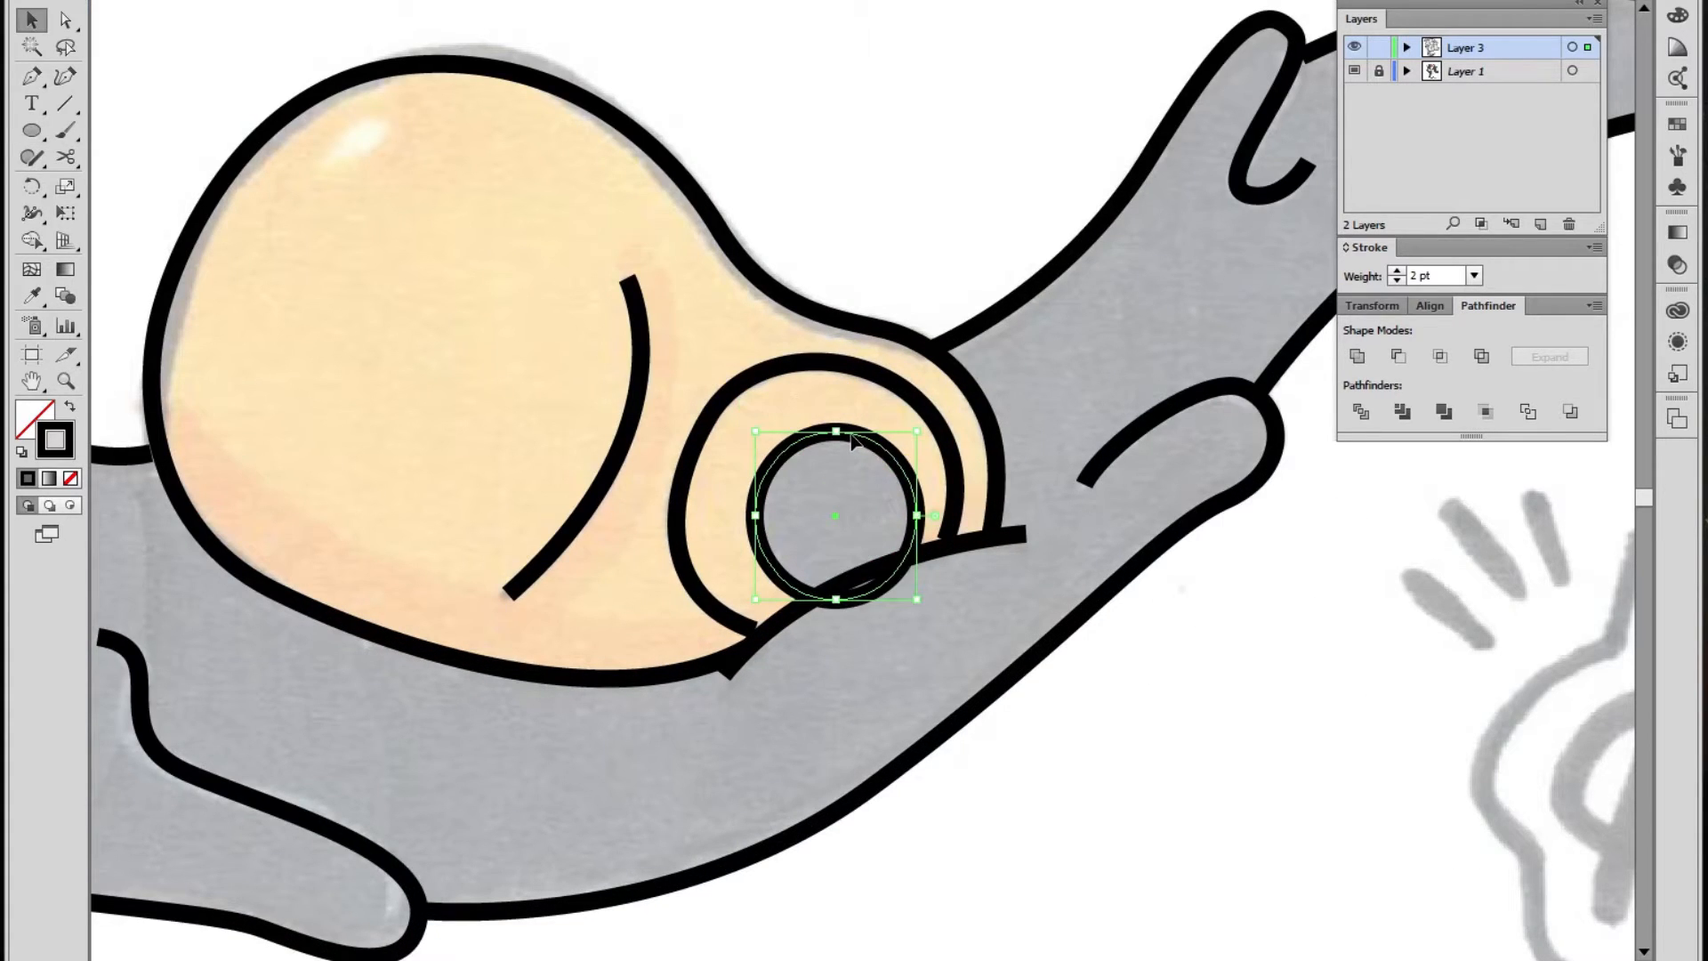
Add anchor points where the circle crosses the tail edge and delete the circle's lower part below that edge
key(a)
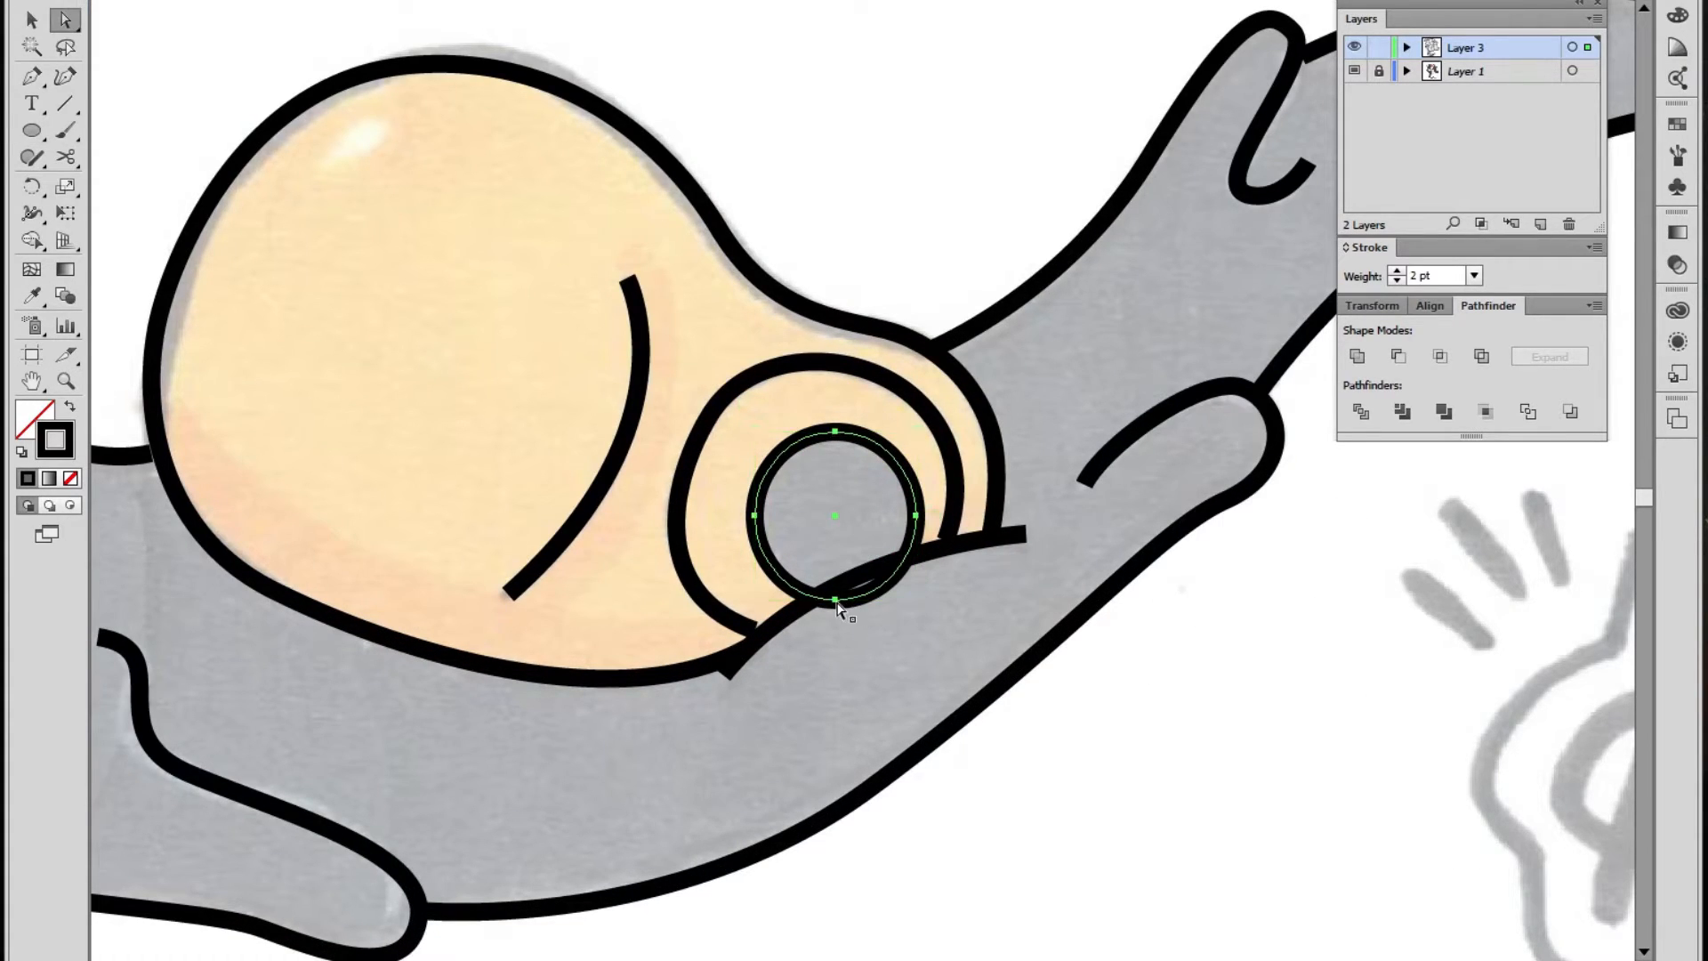
key(p)
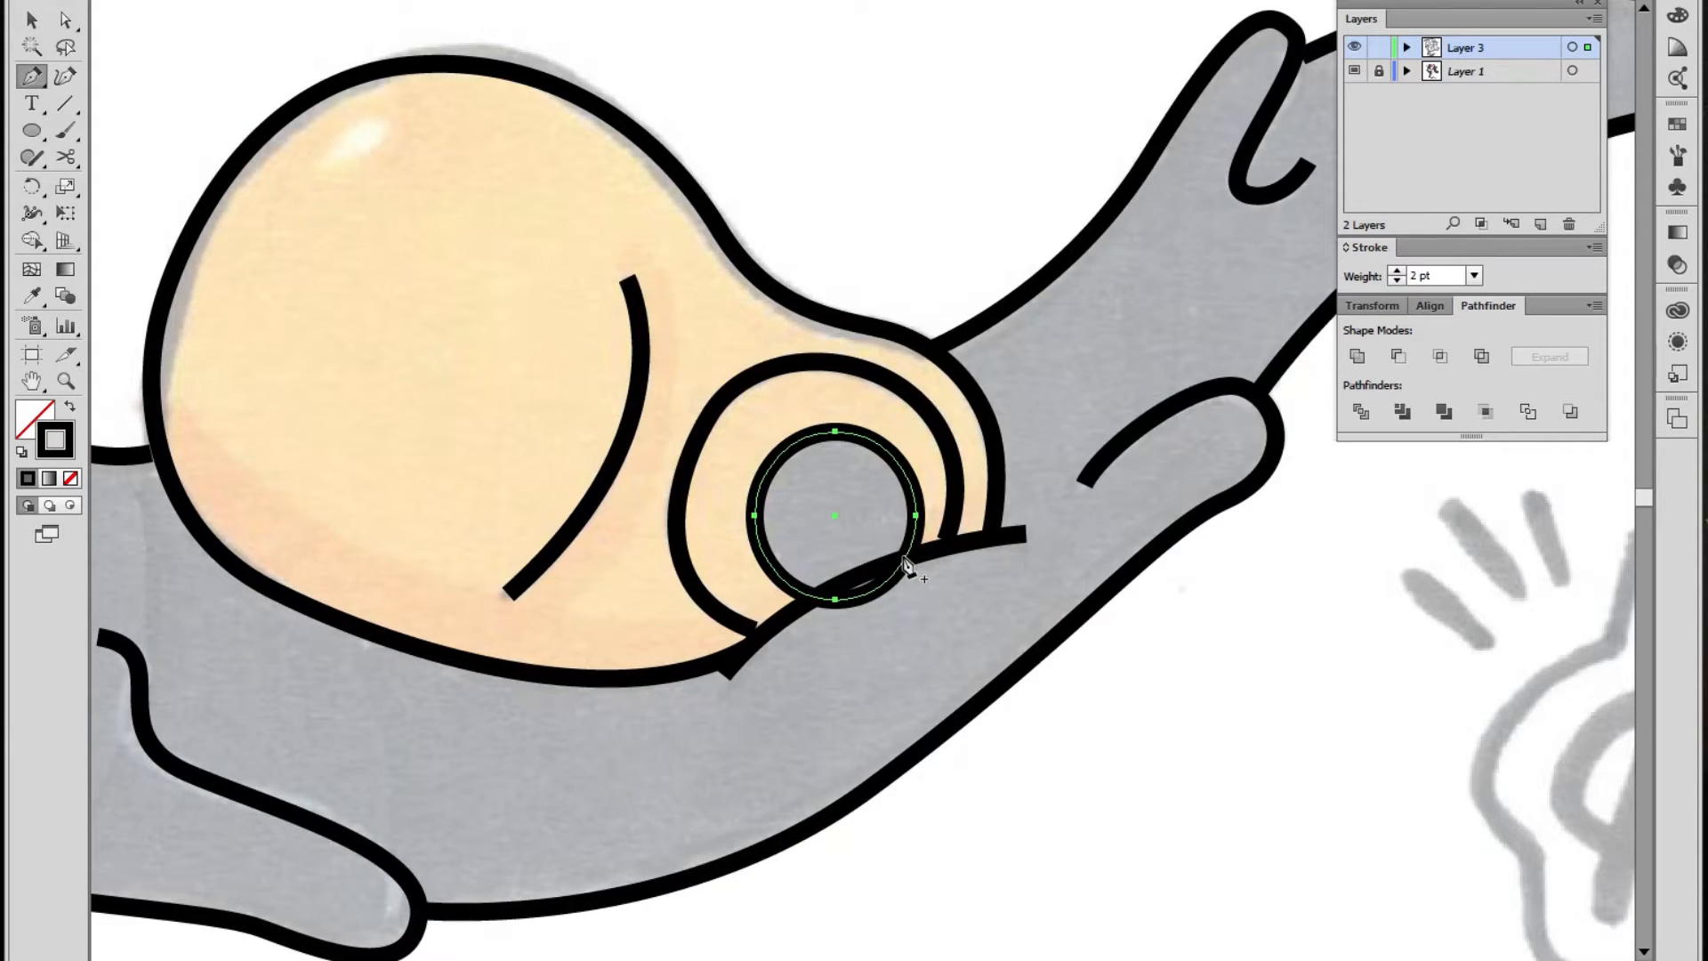
click(904, 560)
click(816, 597)
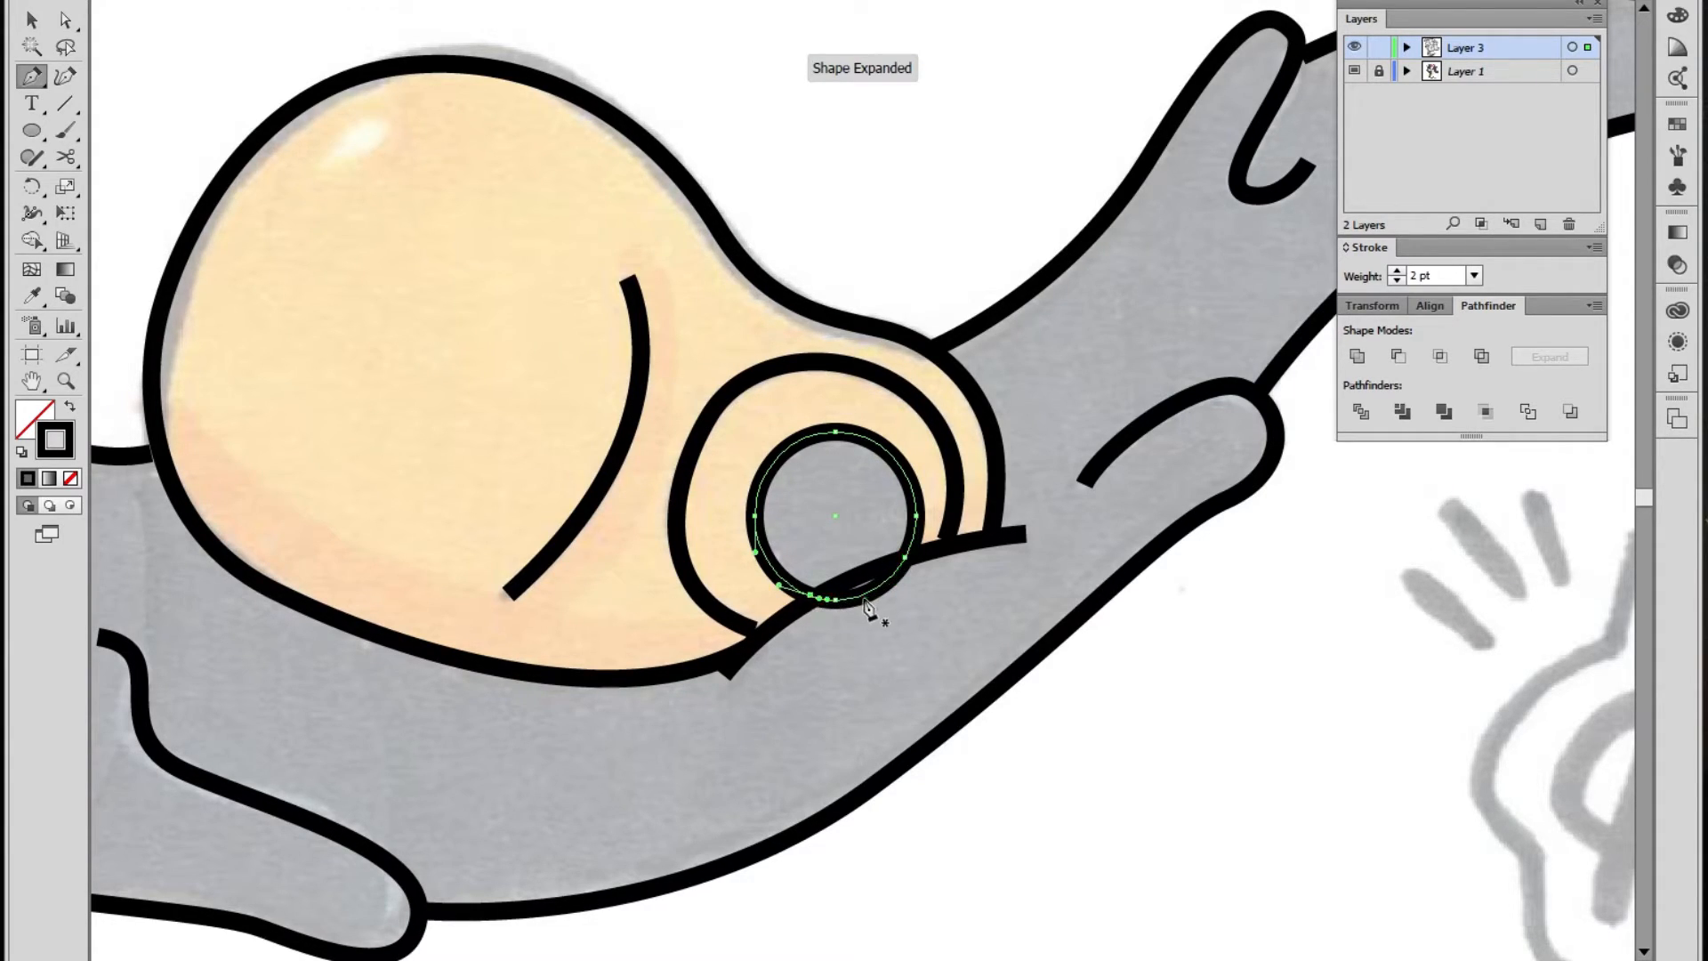
key(a)
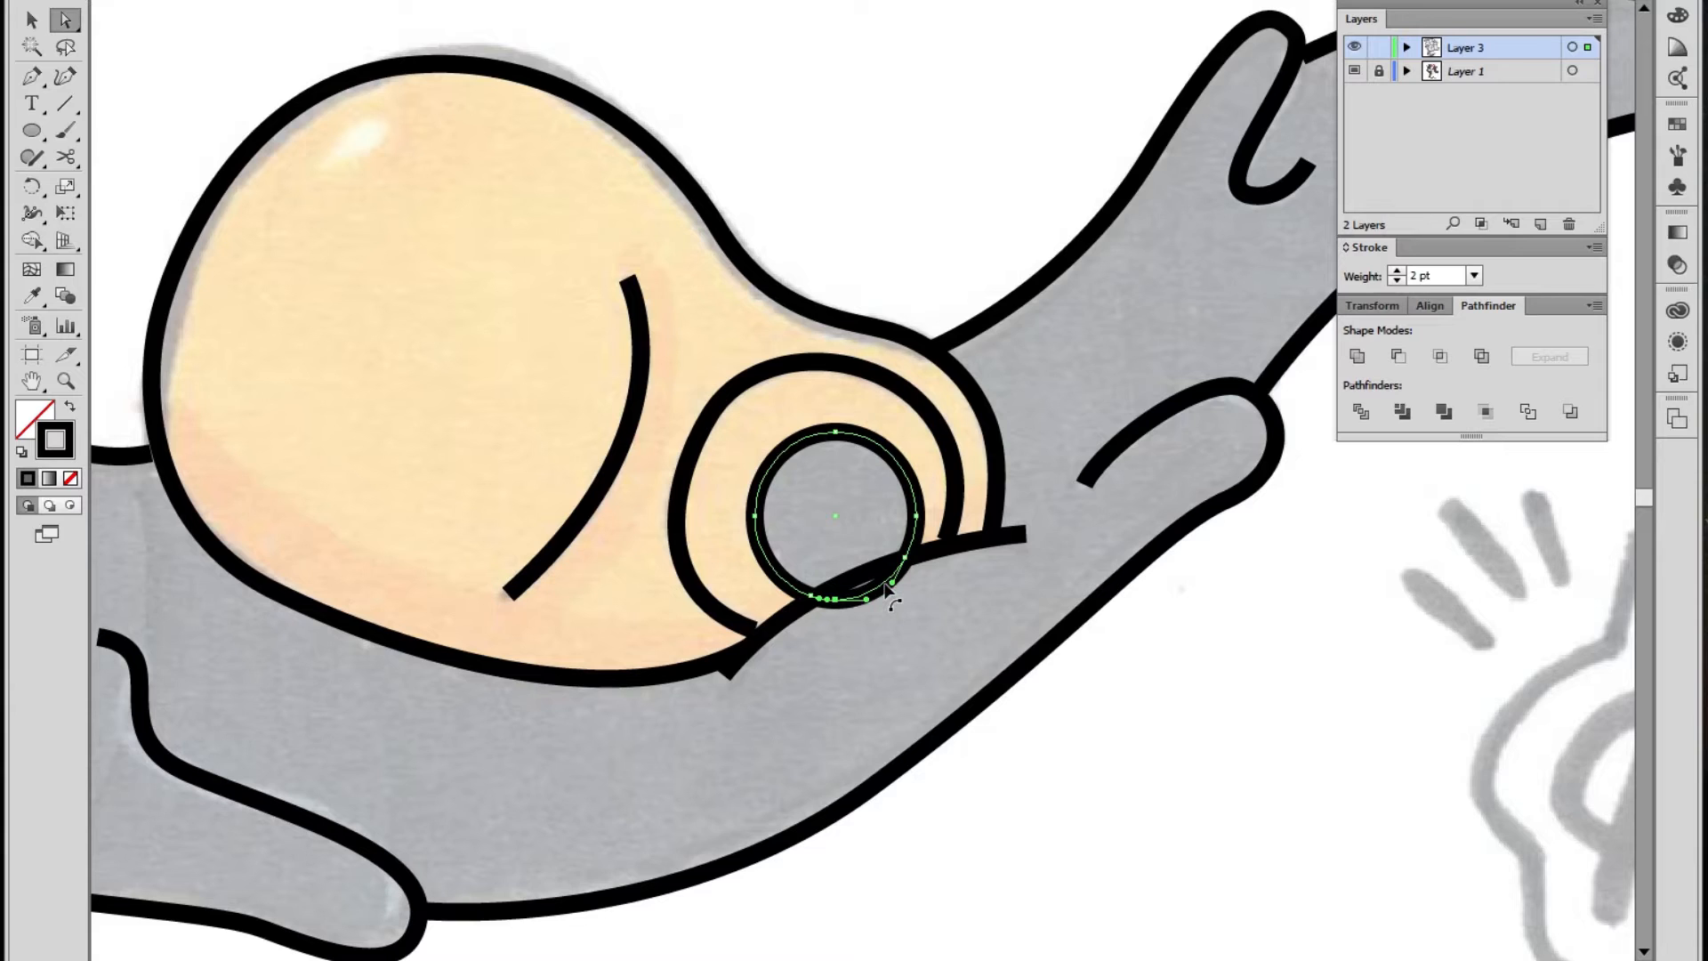
key(Delete)
key(z)
alt+click(899, 568)
alt+click(903, 565)
alt+click(906, 567)
key(v)
click(910, 574)
Trace the short curved accent line above the drip on the upper inner side of the tail
drag(878, 526, 1016, 794)
key(z)
alt+click(733, 460)
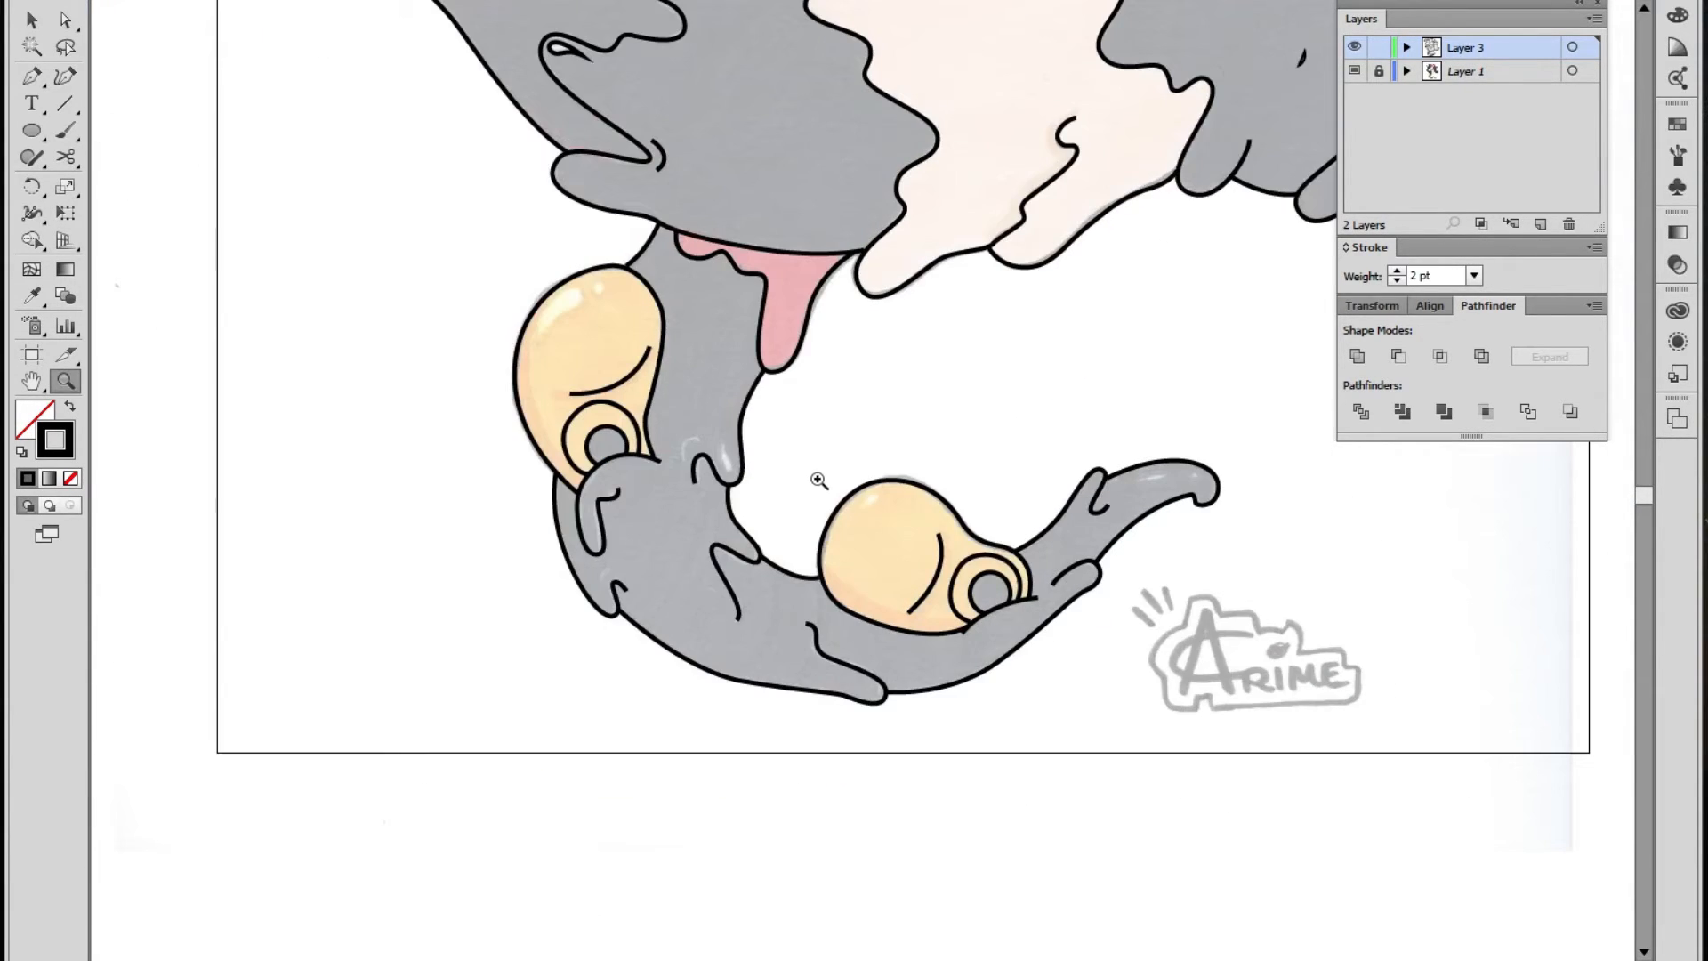
click(887, 447)
click(827, 493)
click(823, 488)
click(32, 78)
drag(707, 423, 709, 427)
ctrl+click(724, 459)
Trace a short curved accent line above the small drip on the tail's lower outer edge
click(482, 686)
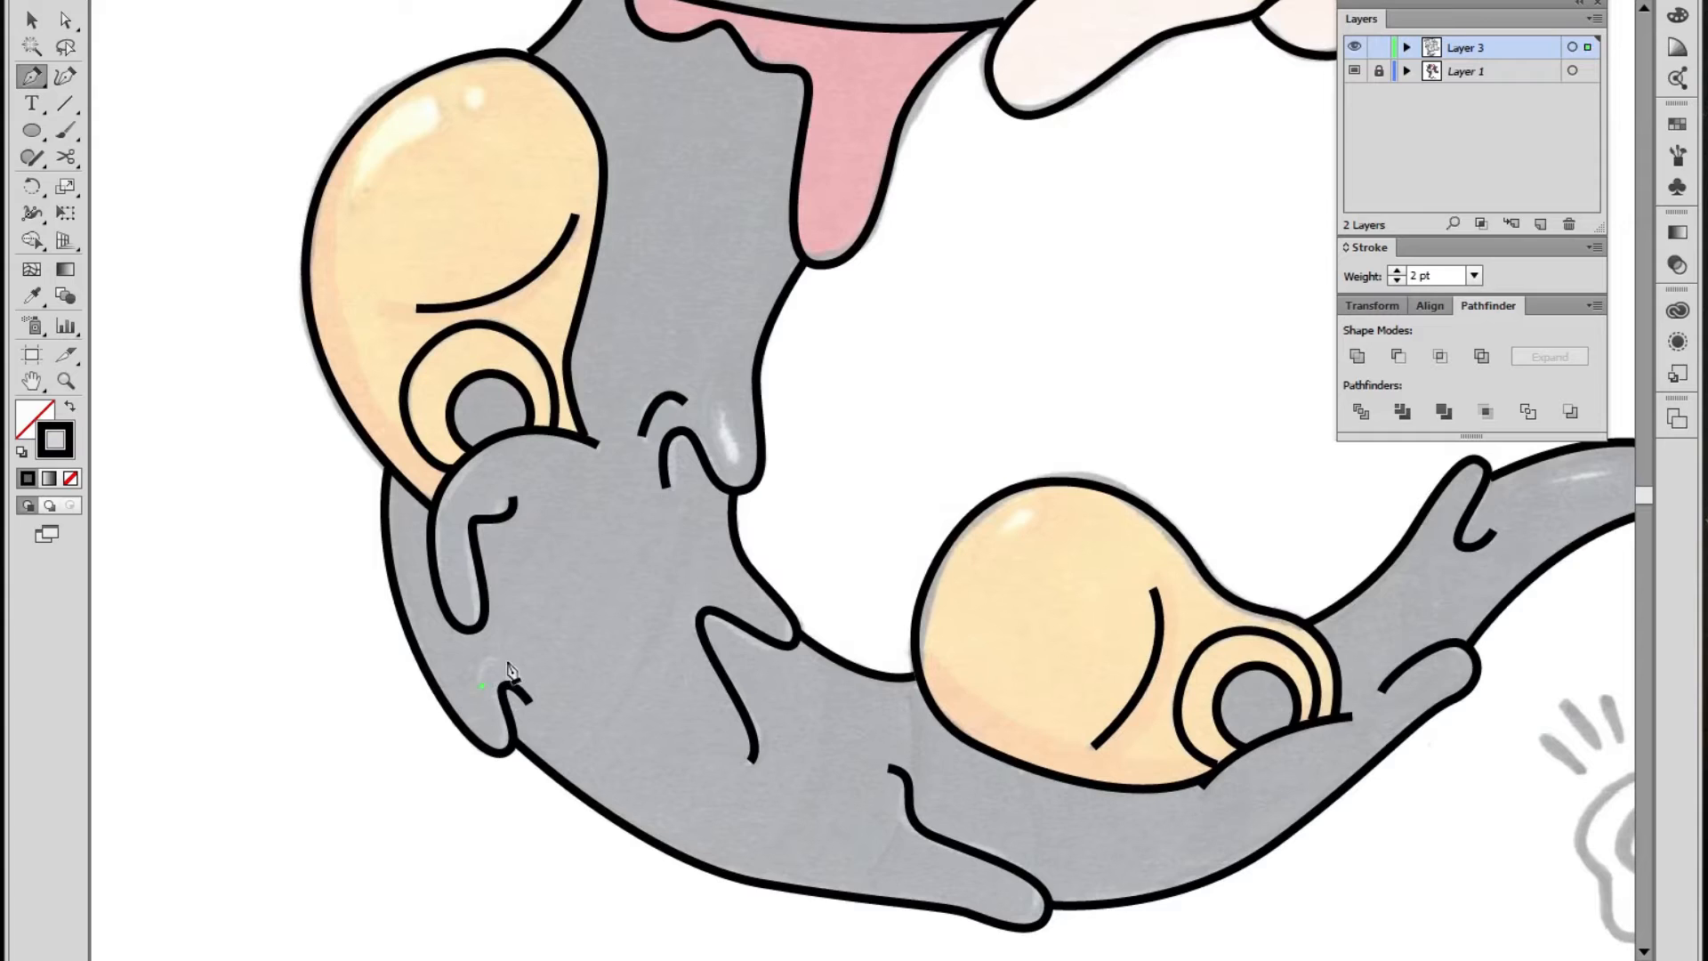
drag(532, 679, 537, 687)
ctrl+click(566, 687)
Examine the traced line art across the whole character, from the tail up to the hand and head
key(z)
alt+click(881, 525)
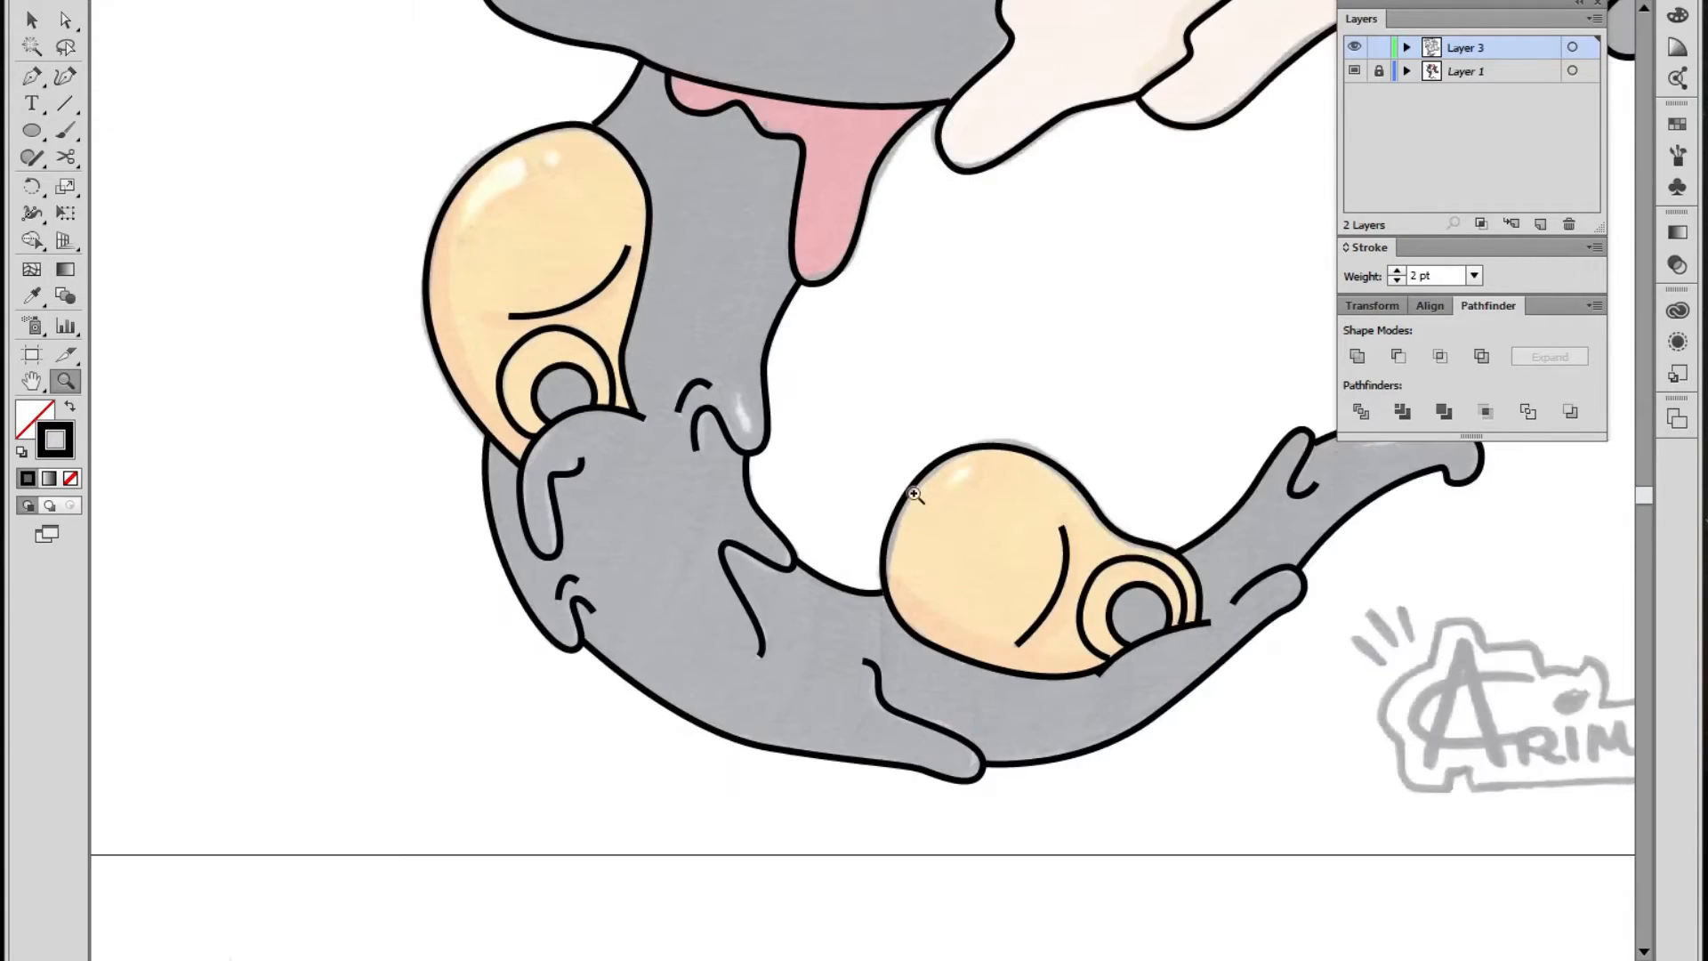
drag(946, 342, 929, 544)
alt+click(830, 478)
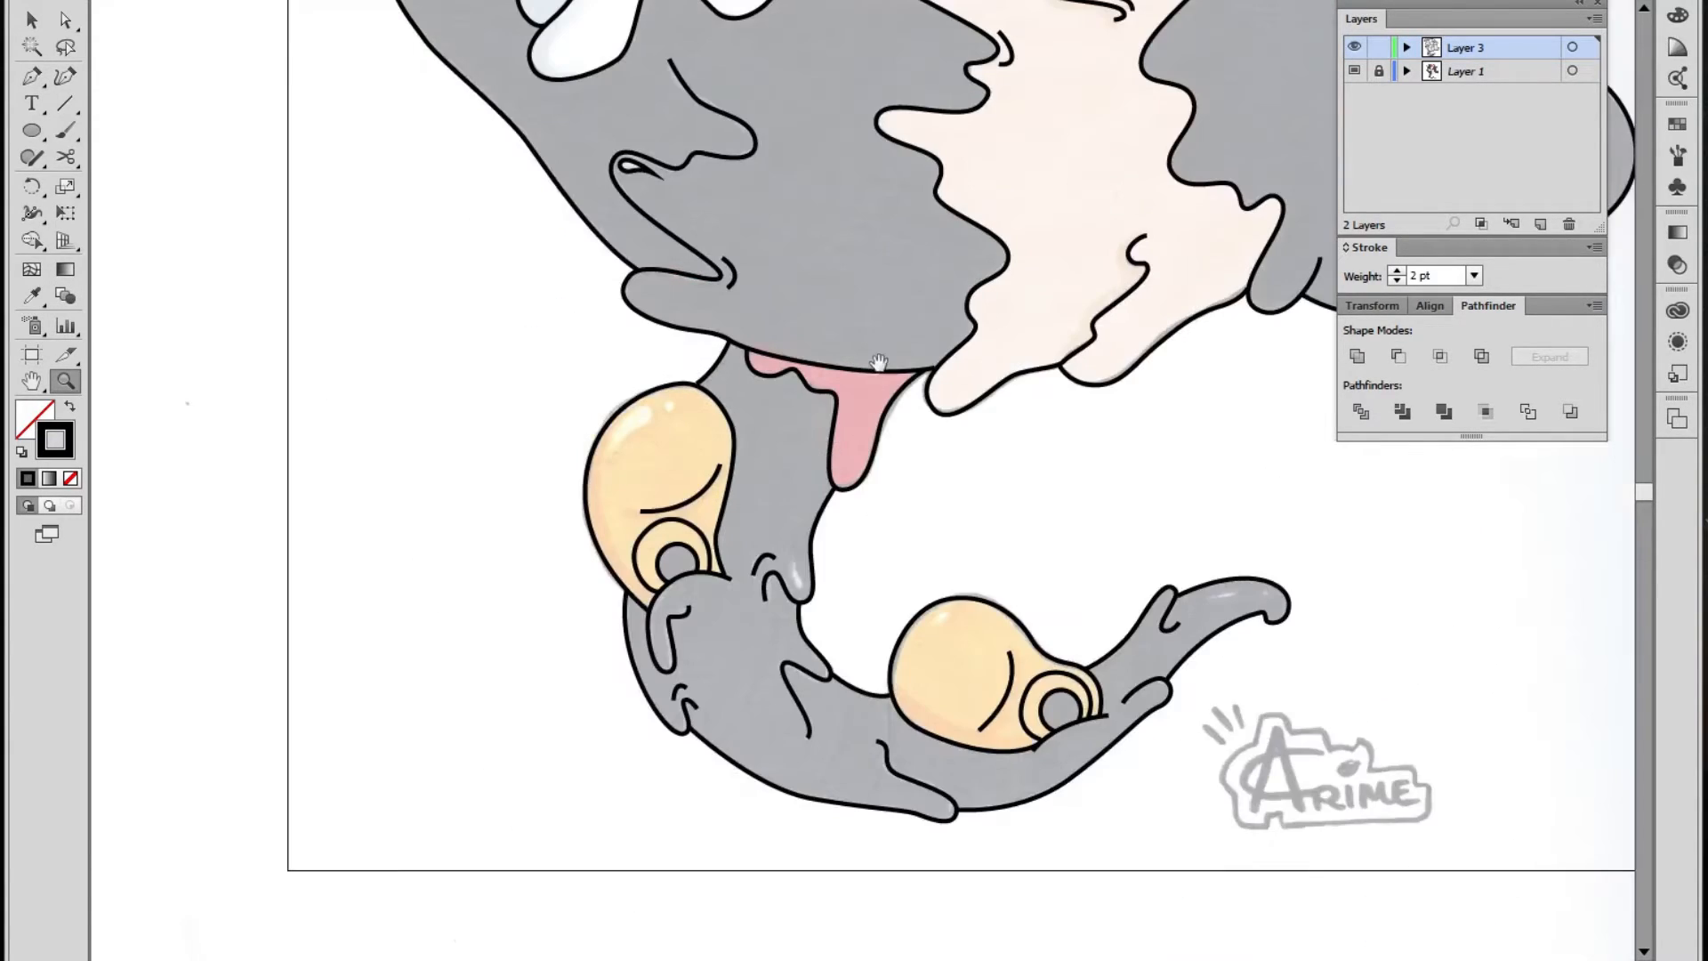
drag(878, 371, 848, 485)
alt+click(880, 434)
drag(916, 406, 901, 535)
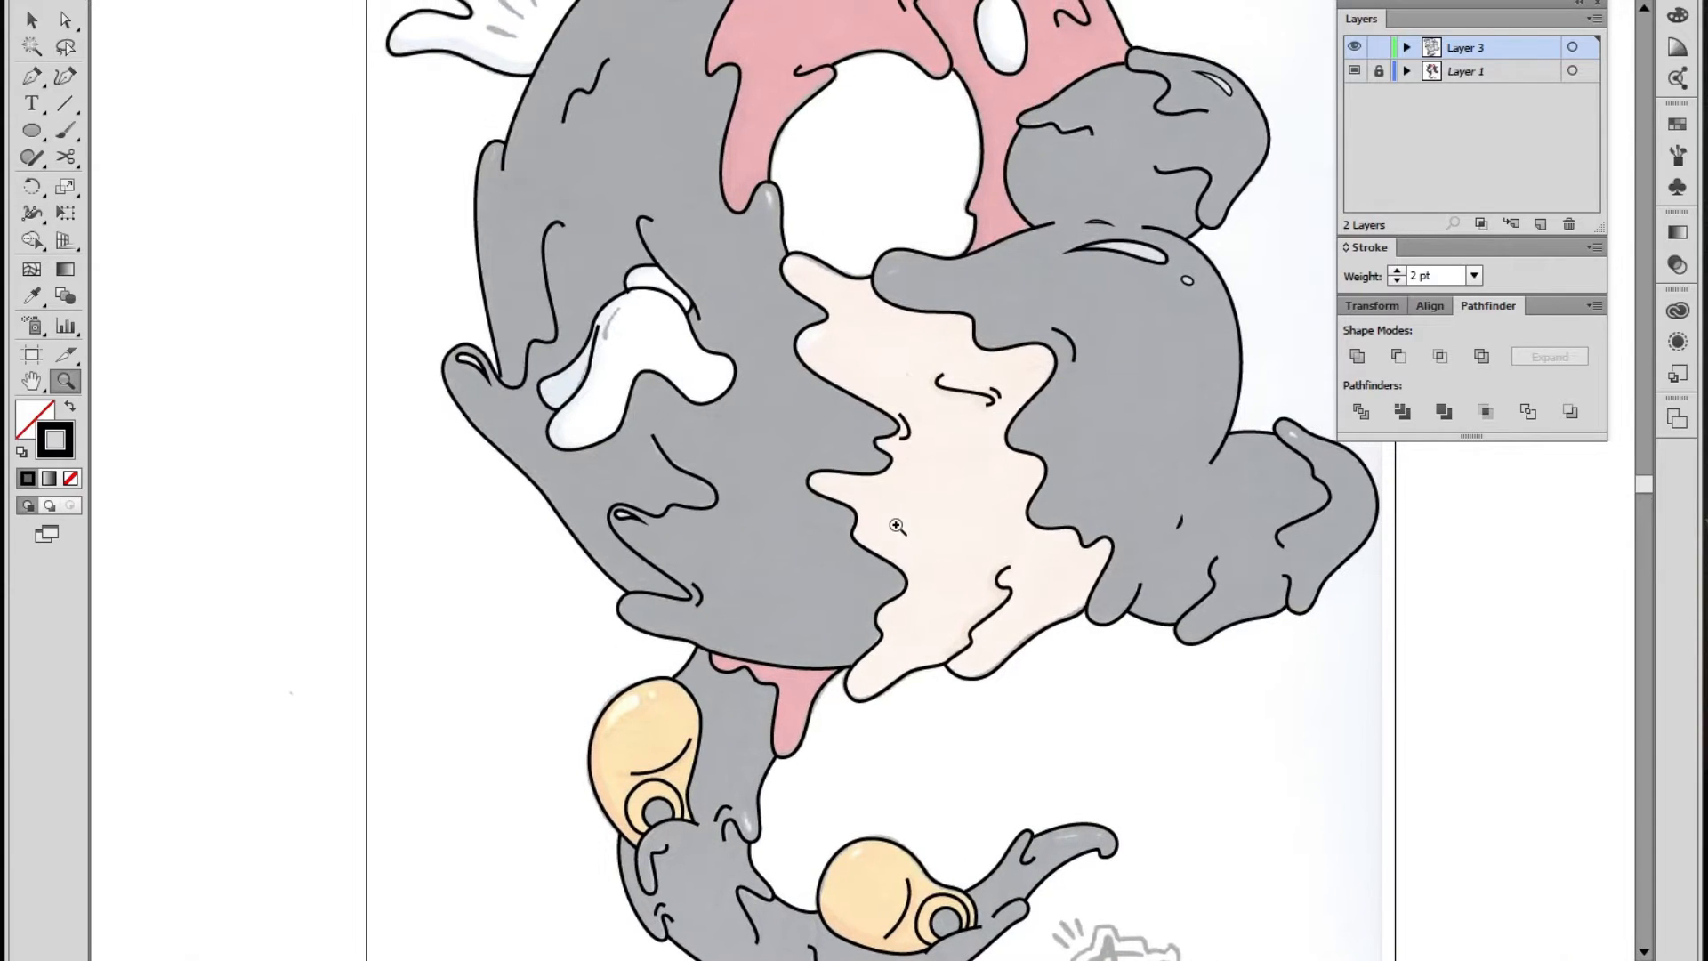
drag(1003, 396, 1003, 516)
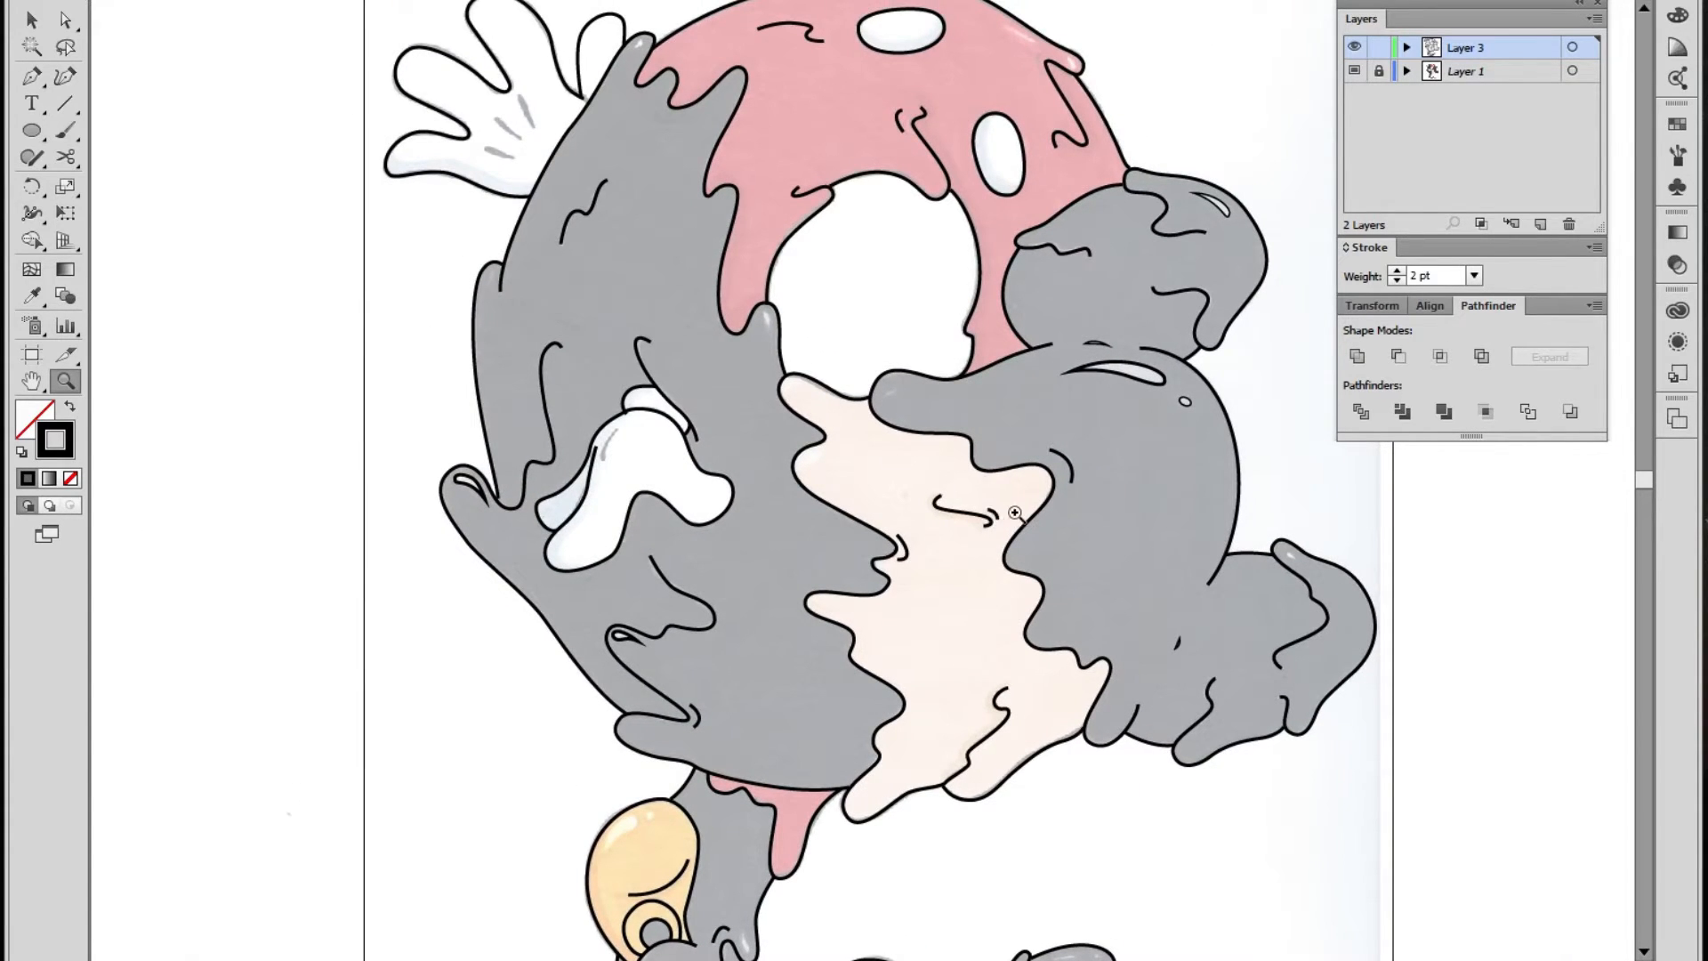
key(ctrl+0)
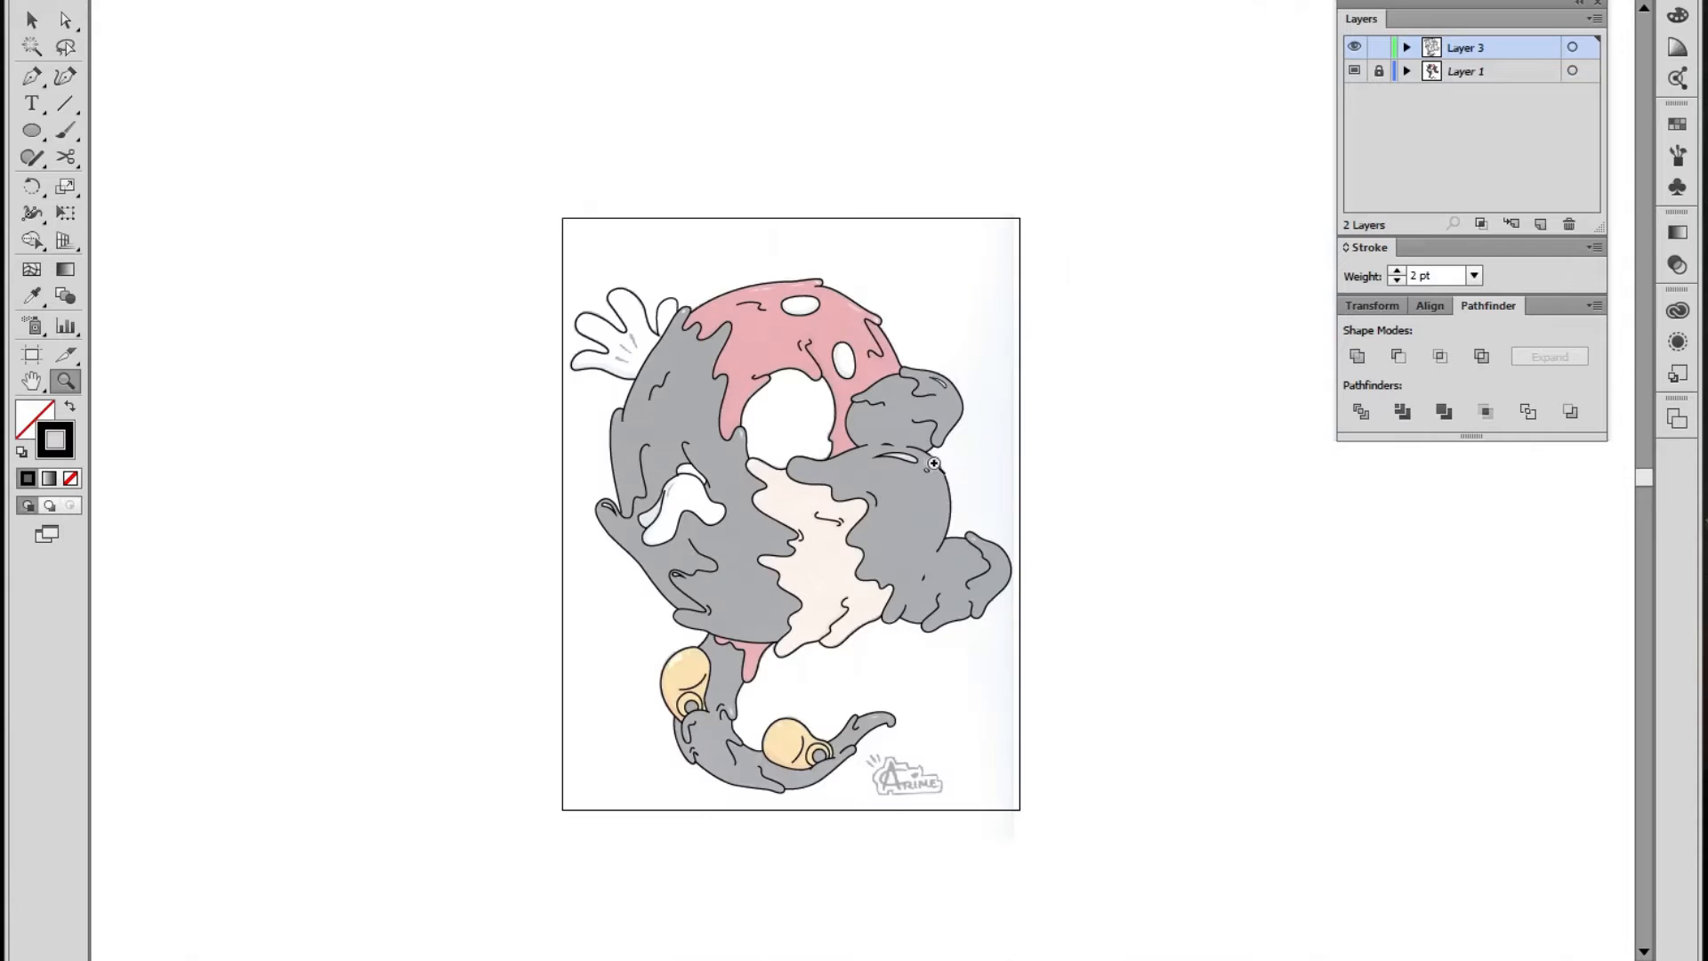
click(902, 567)
drag(601, 499, 805, 520)
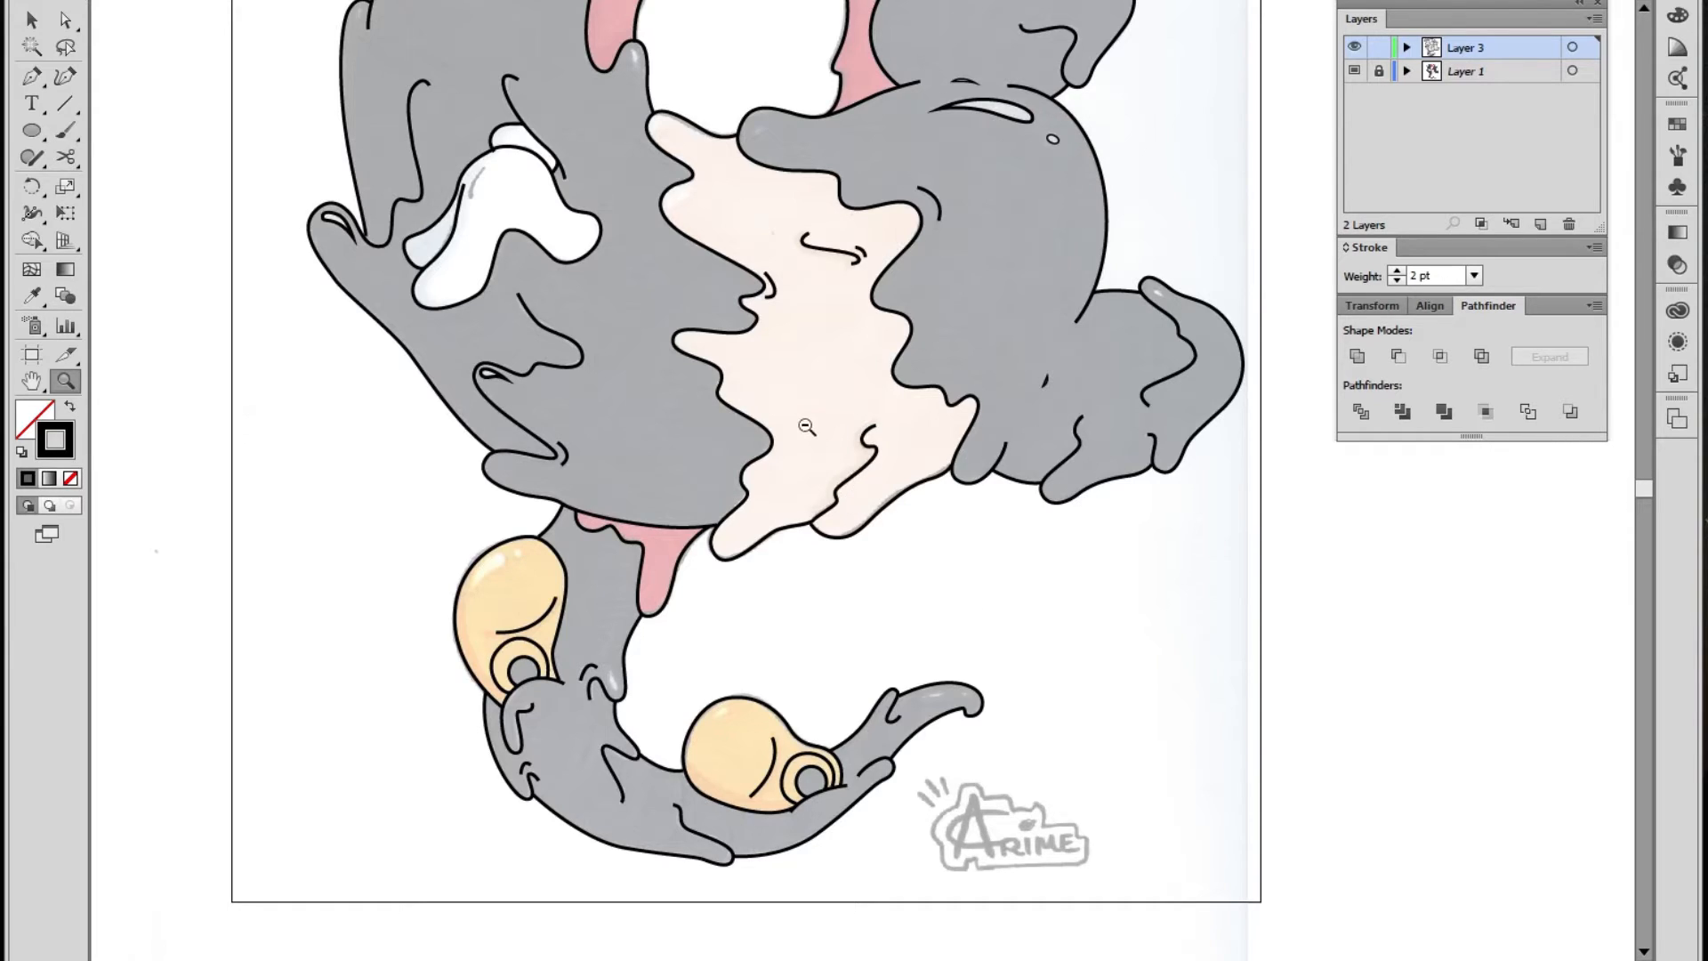
alt+click(805, 427)
drag(870, 401, 832, 495)
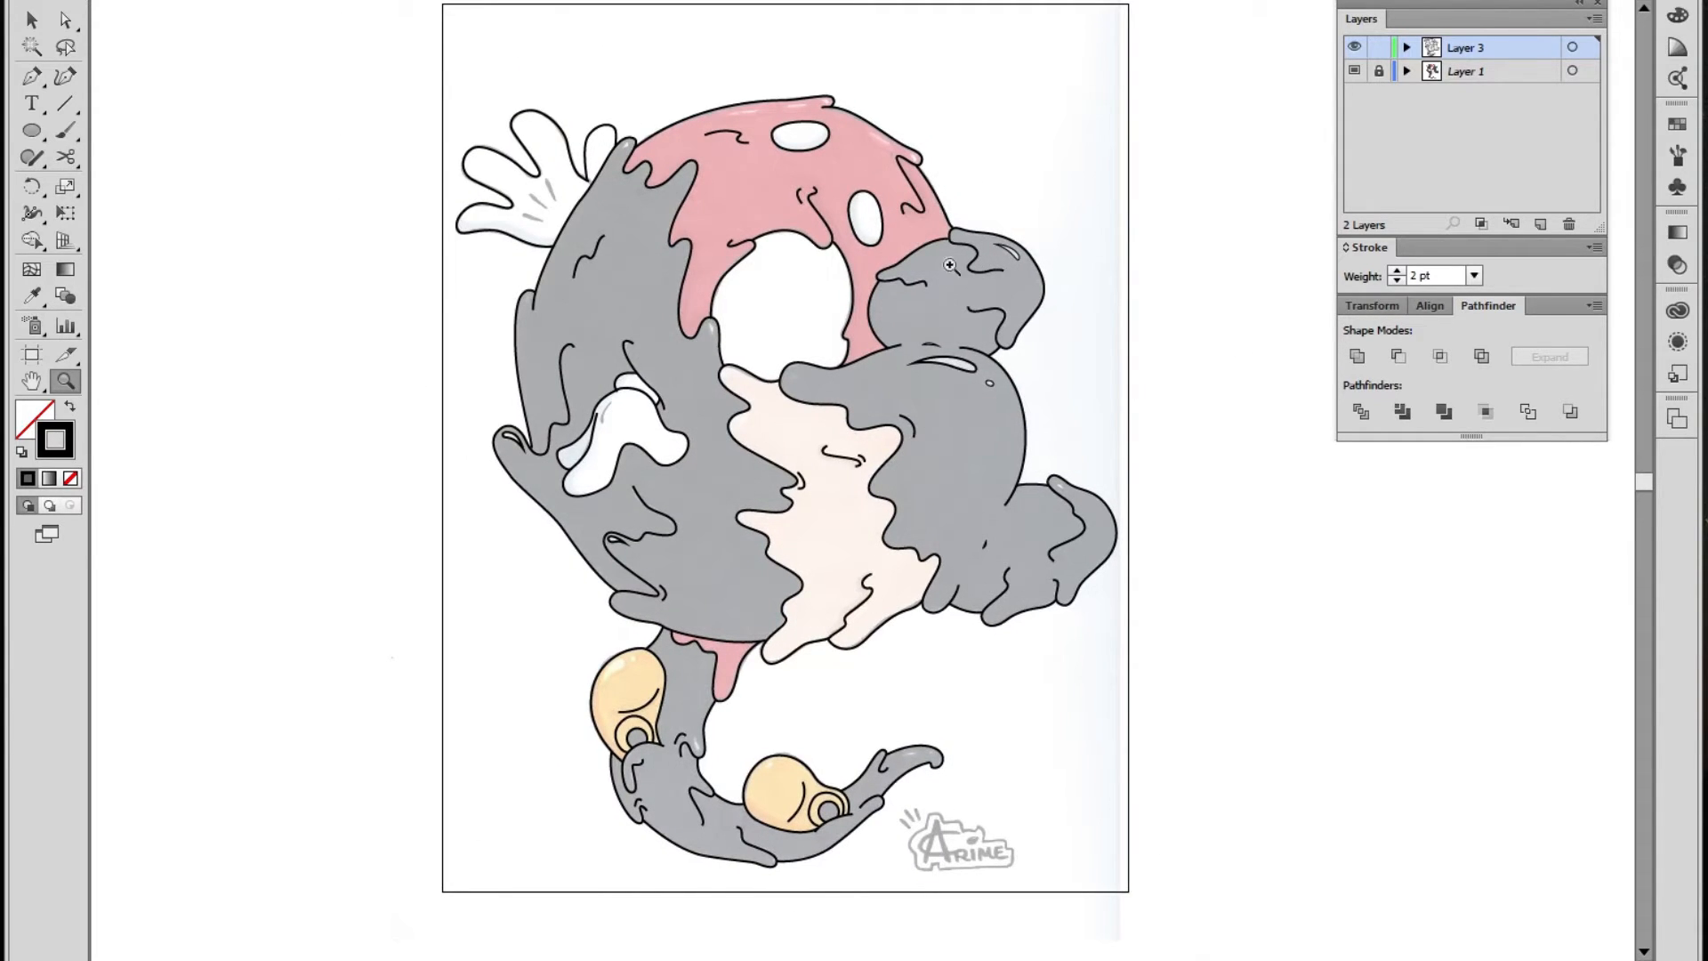
alt+click(812, 582)
key(v)
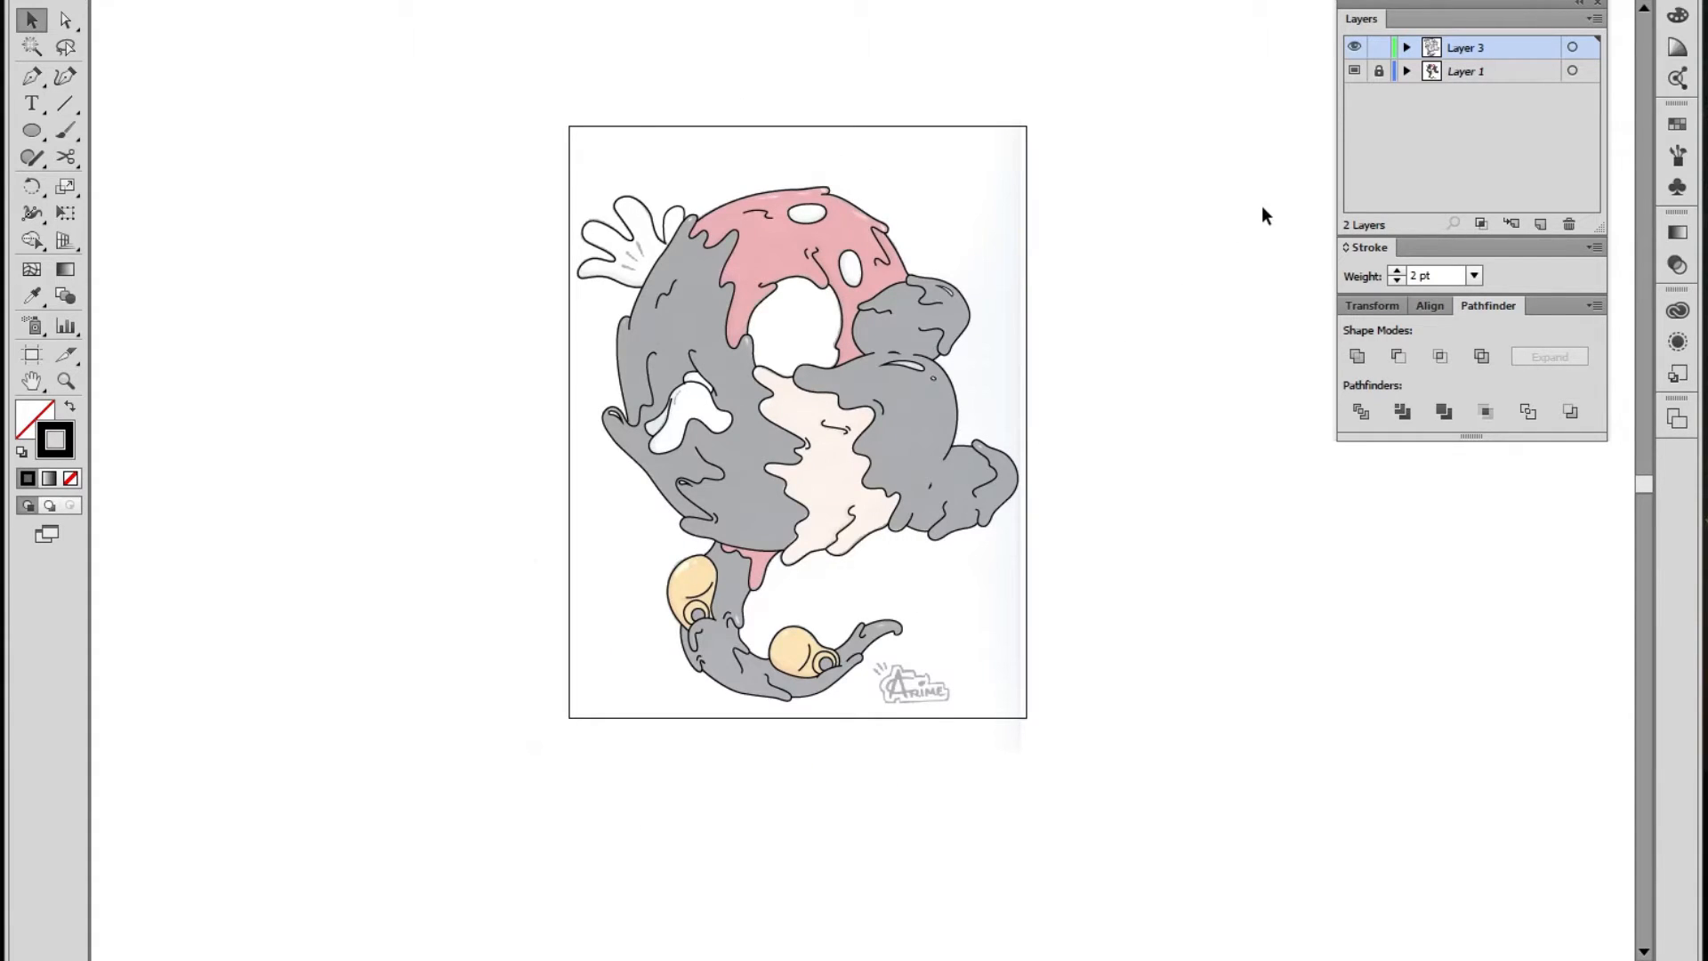
Unlock Layer 1 and place a duplicate of the scanned drawing beside the artboard, to the right of the traced character
click(1379, 72)
click(1461, 65)
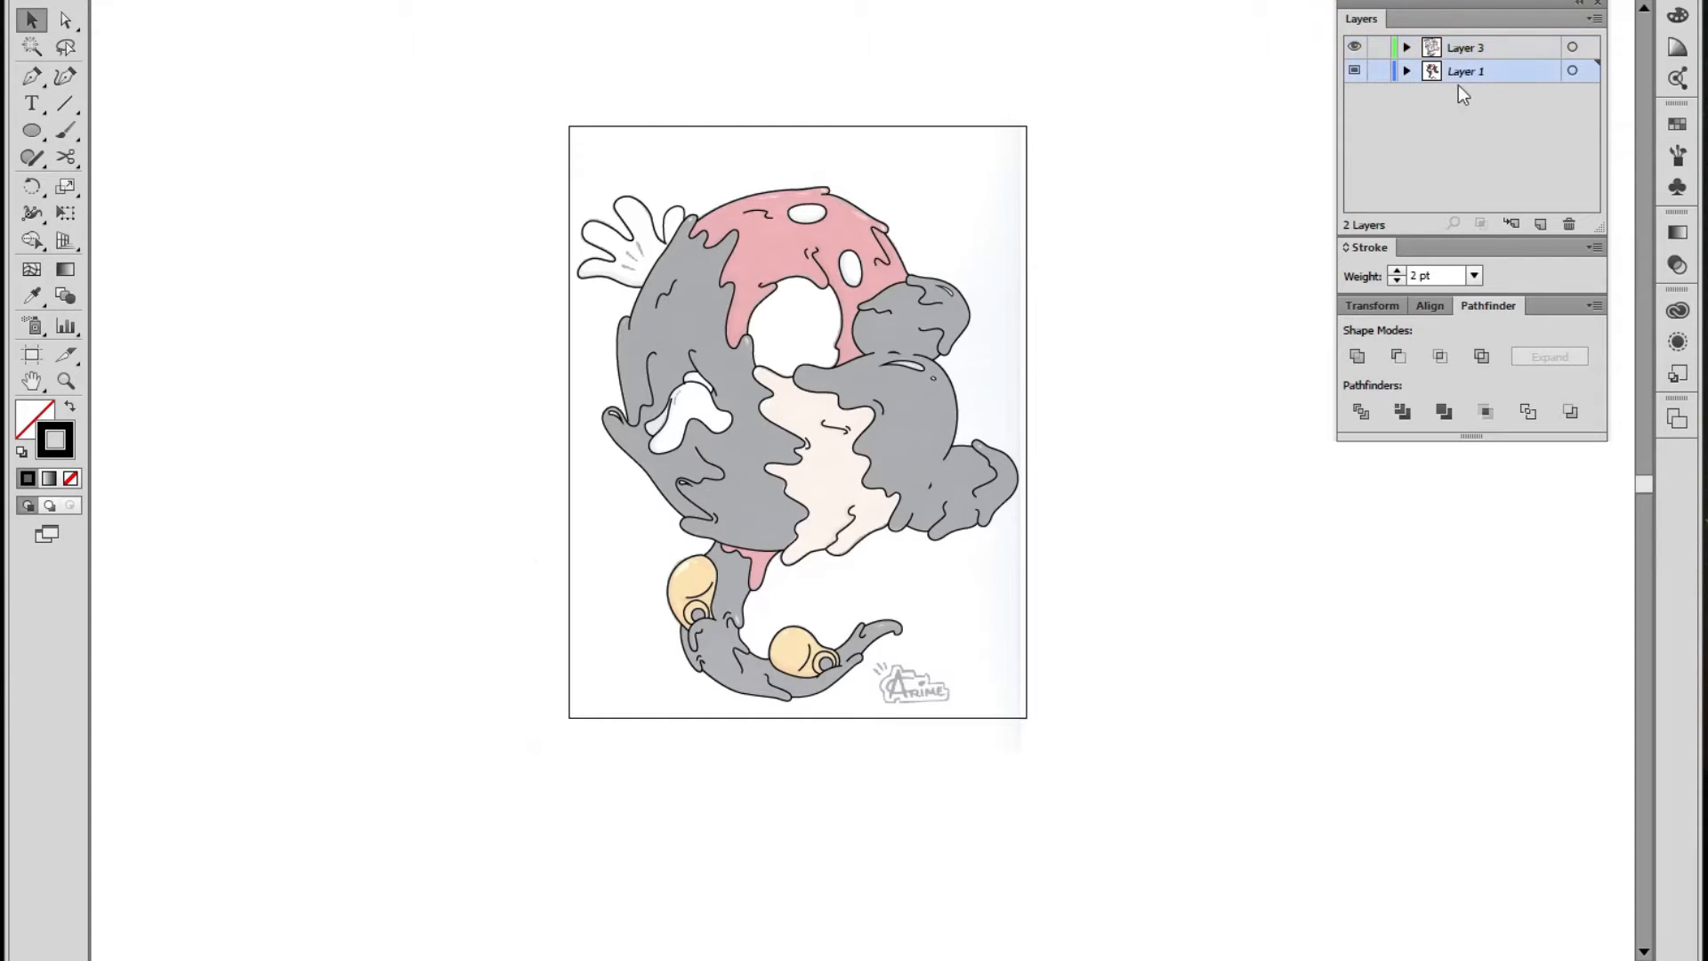
click(924, 425)
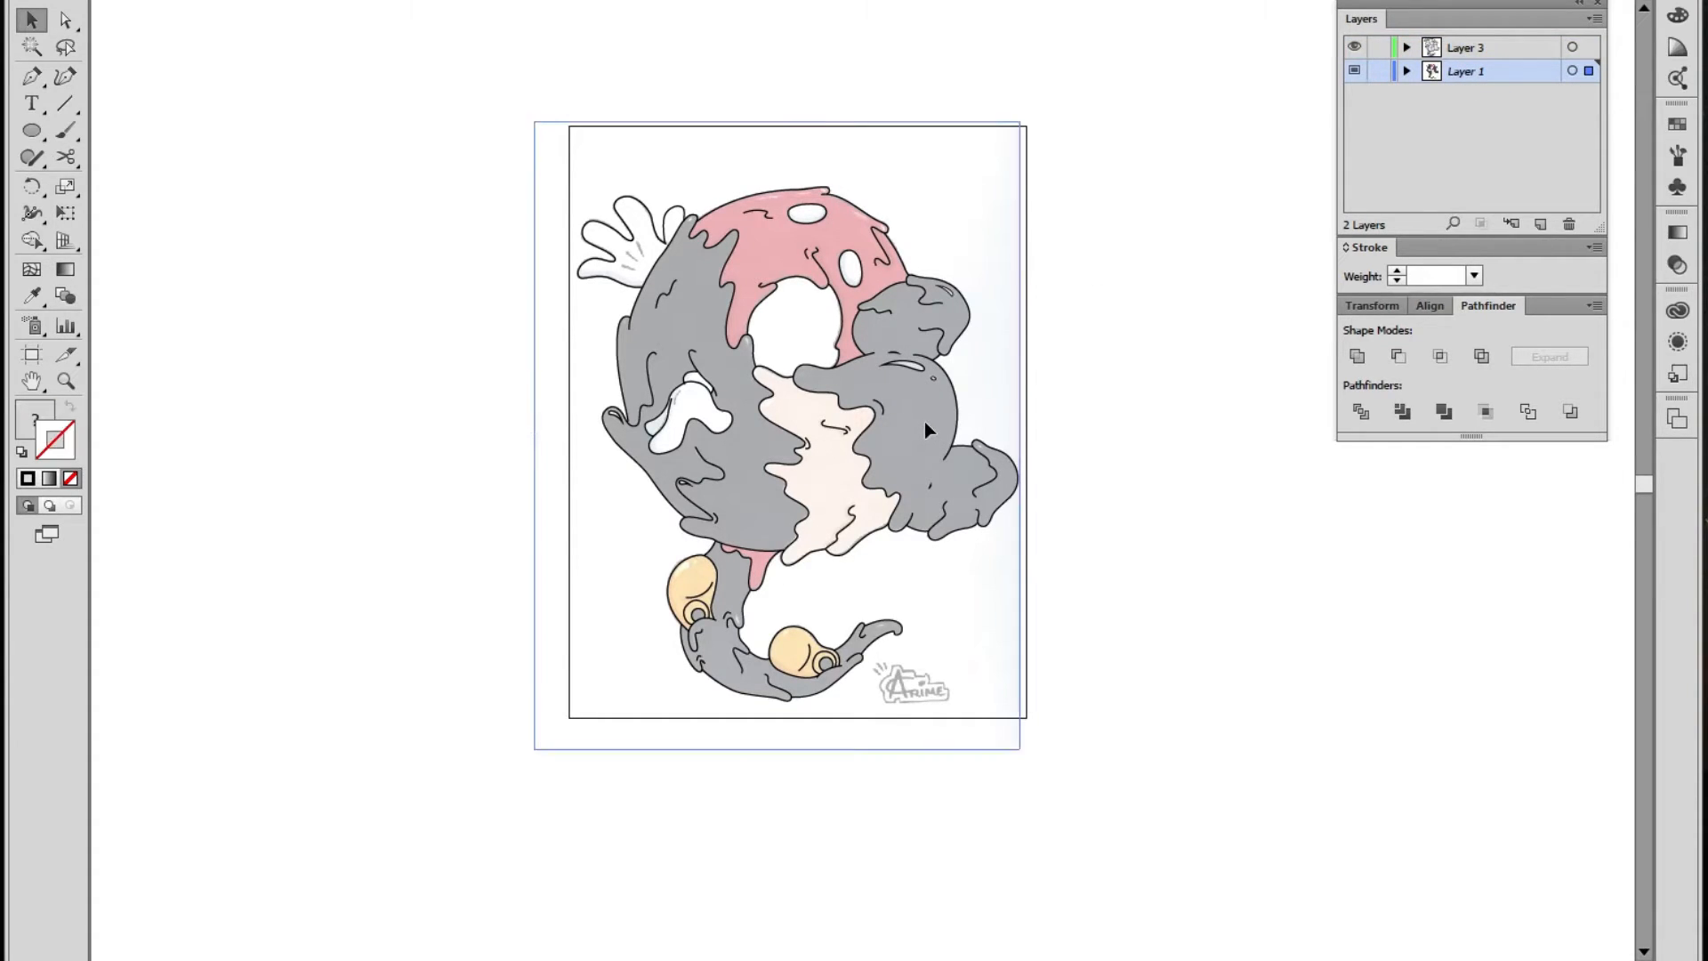
drag(917, 433, 1081, 458)
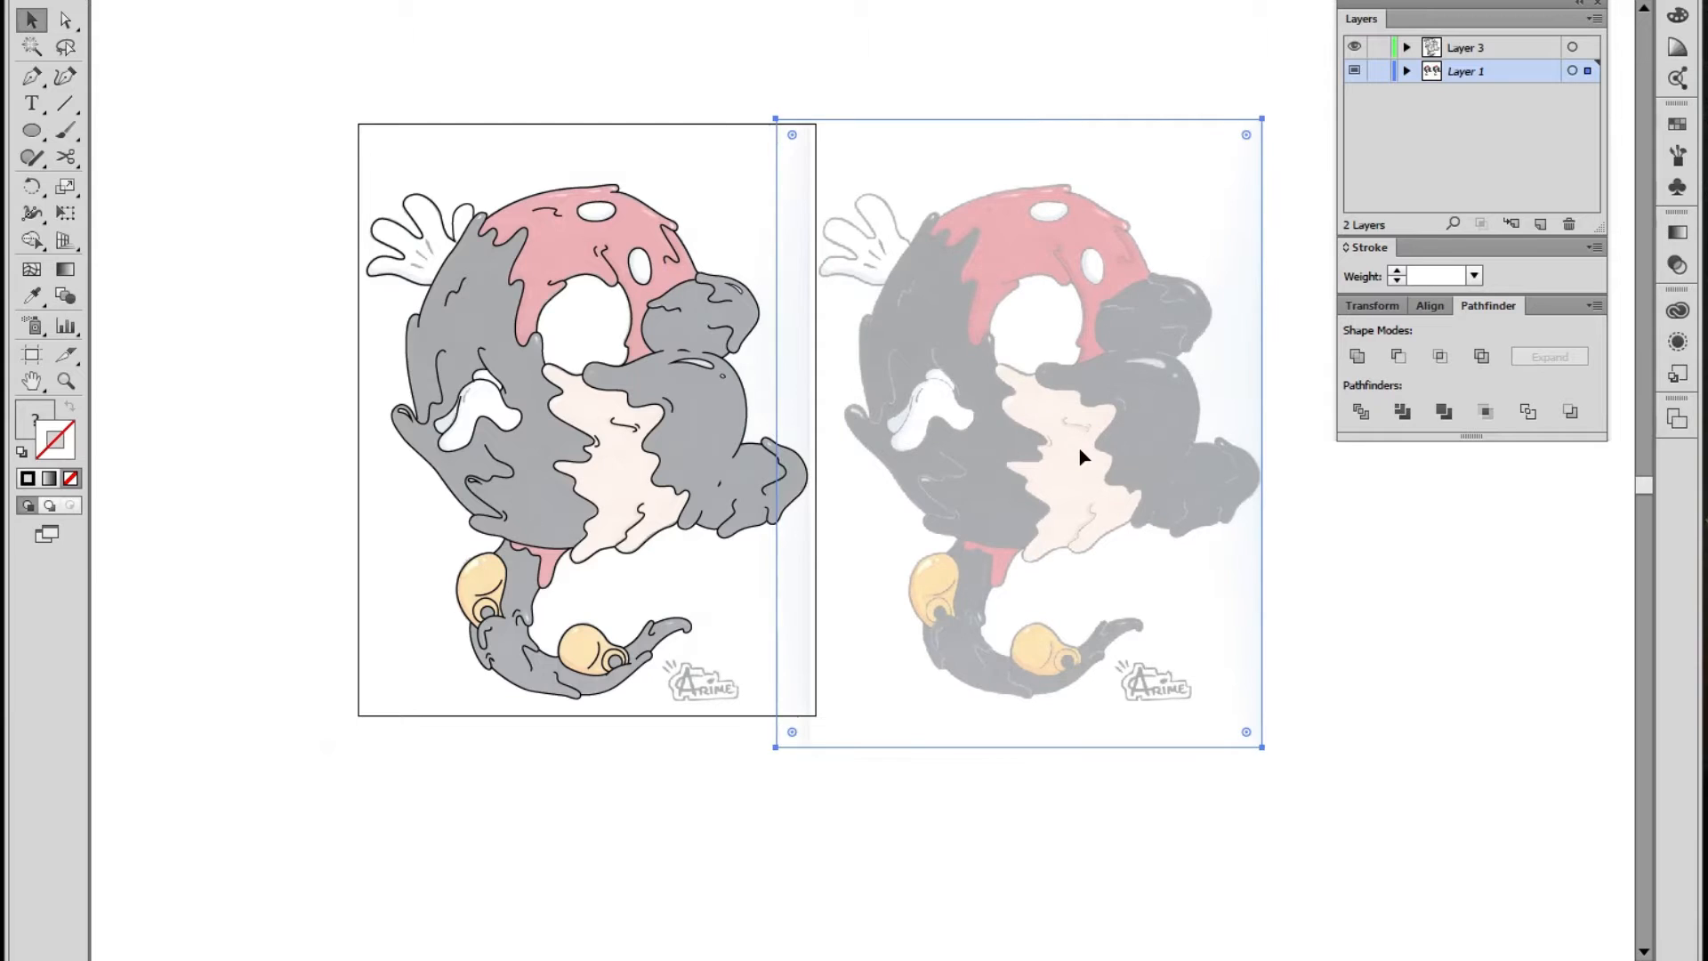
mouse_move(1112, 439)
mouse_down()
mouse_move(1081, 439)
mouse_move(1096, 446)
mouse_up()
click(1331, 585)
Compare the traced character with the copied reference drawing, from the raised hand to the tail
key(z)
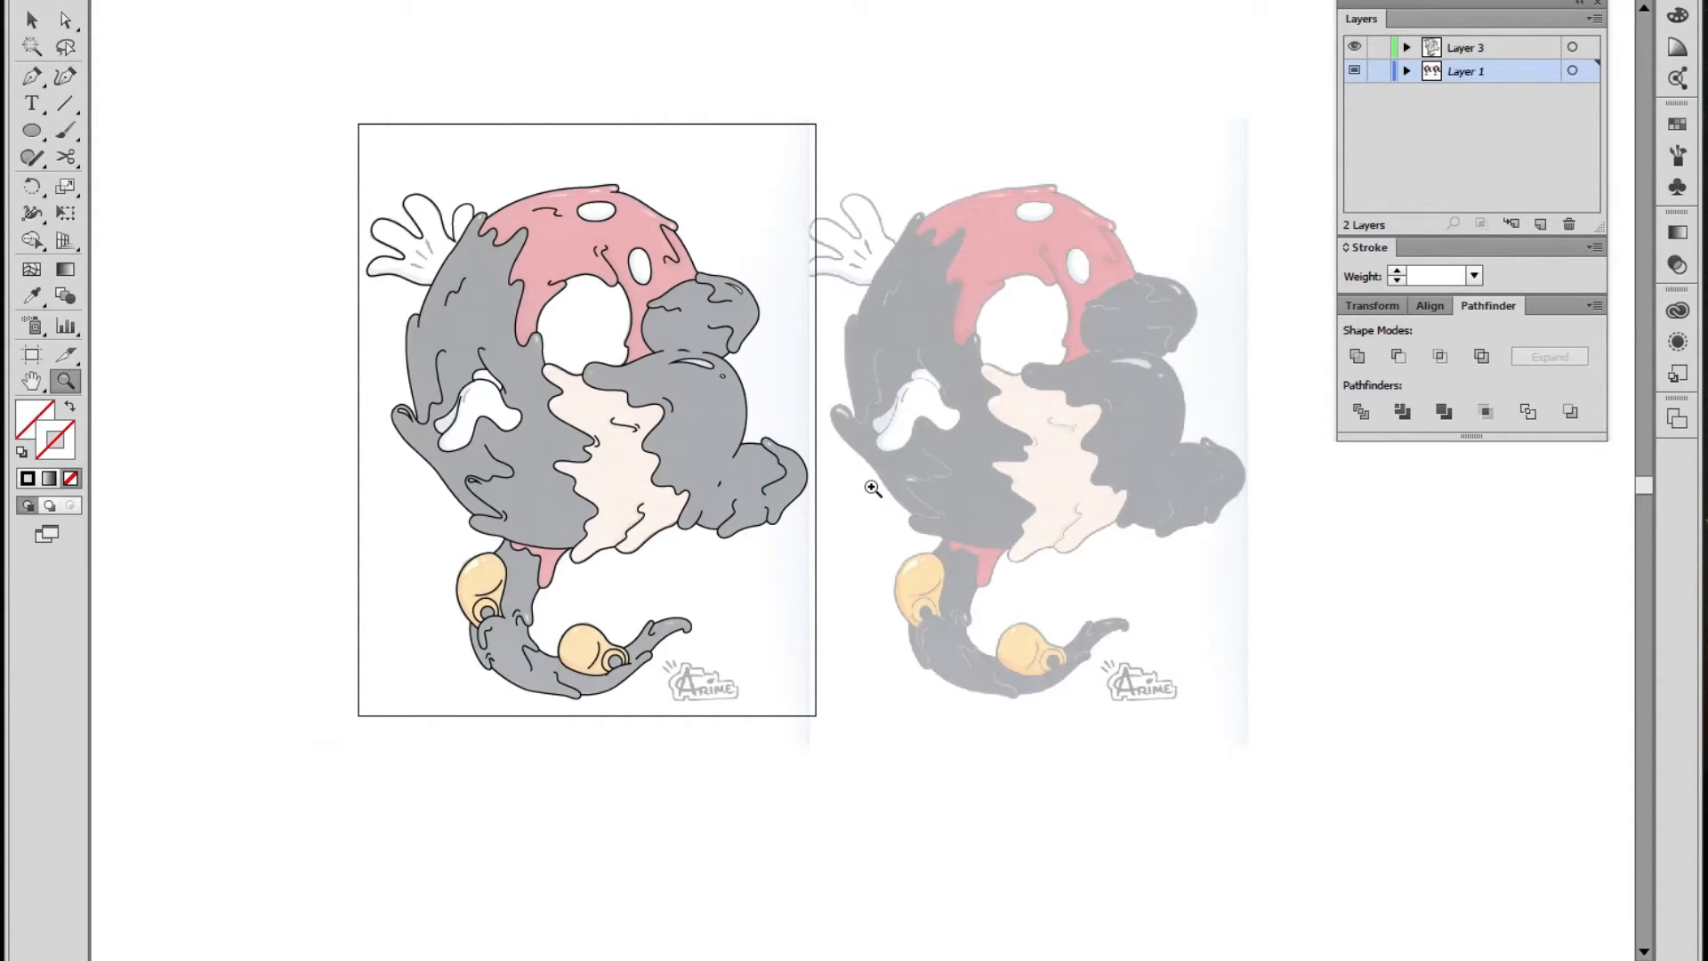
click(890, 496)
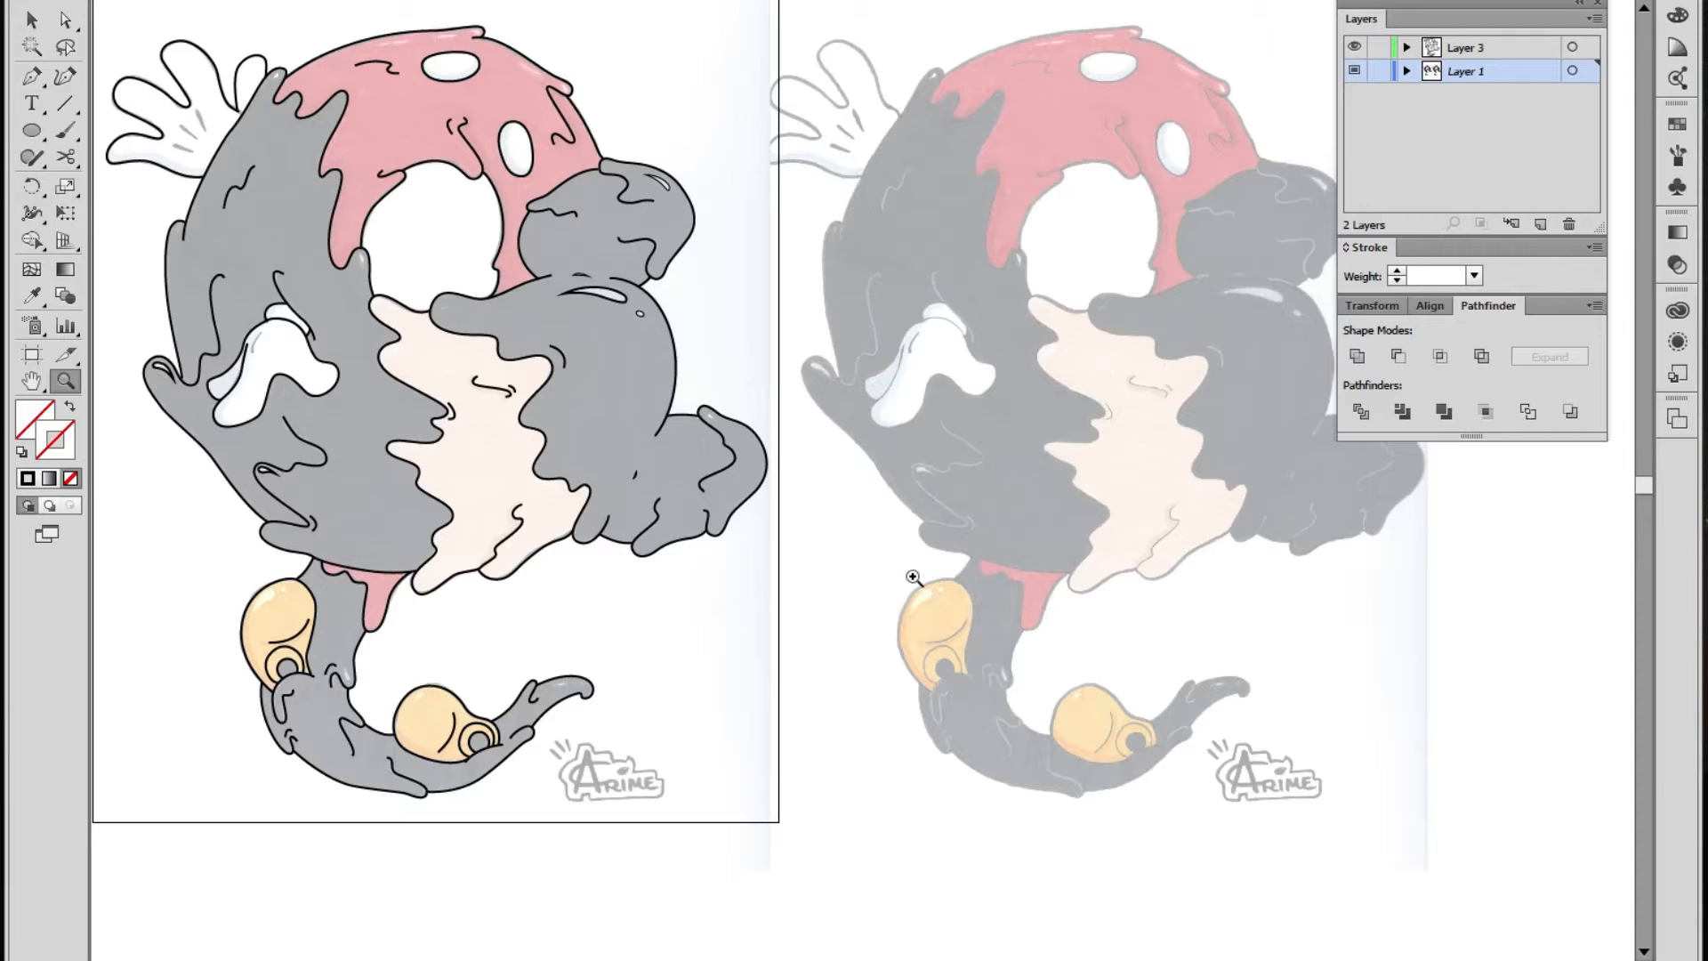
click(894, 446)
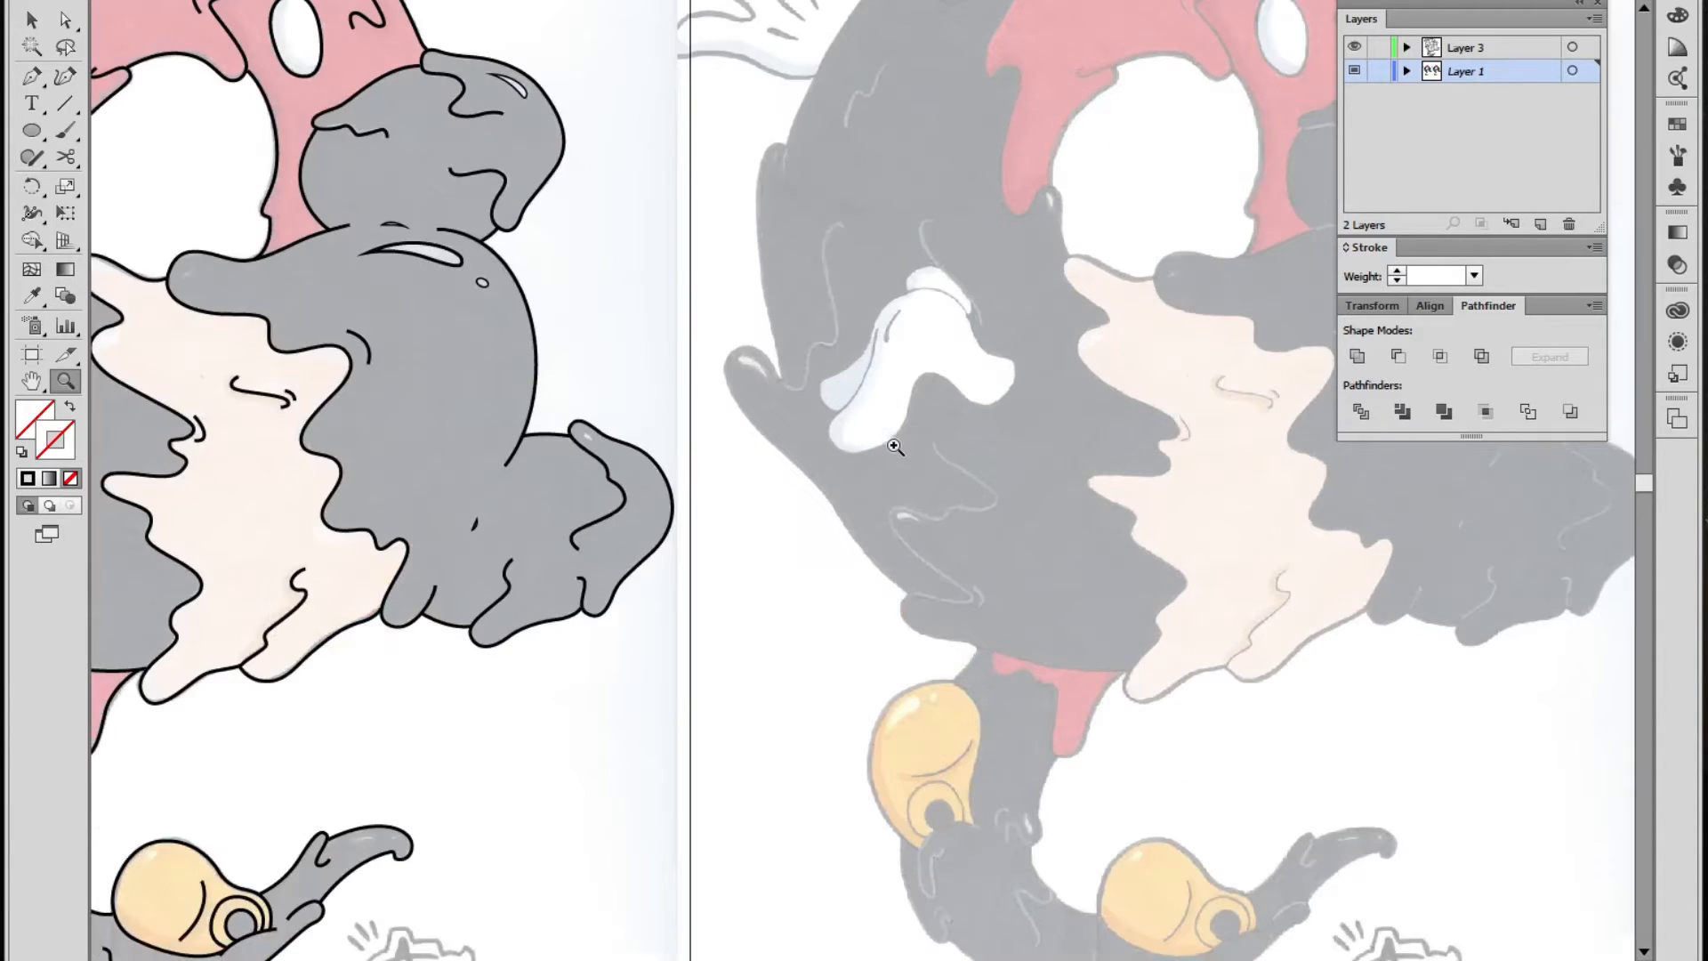
alt+click(954, 563)
click(876, 501)
drag(884, 446, 1060, 603)
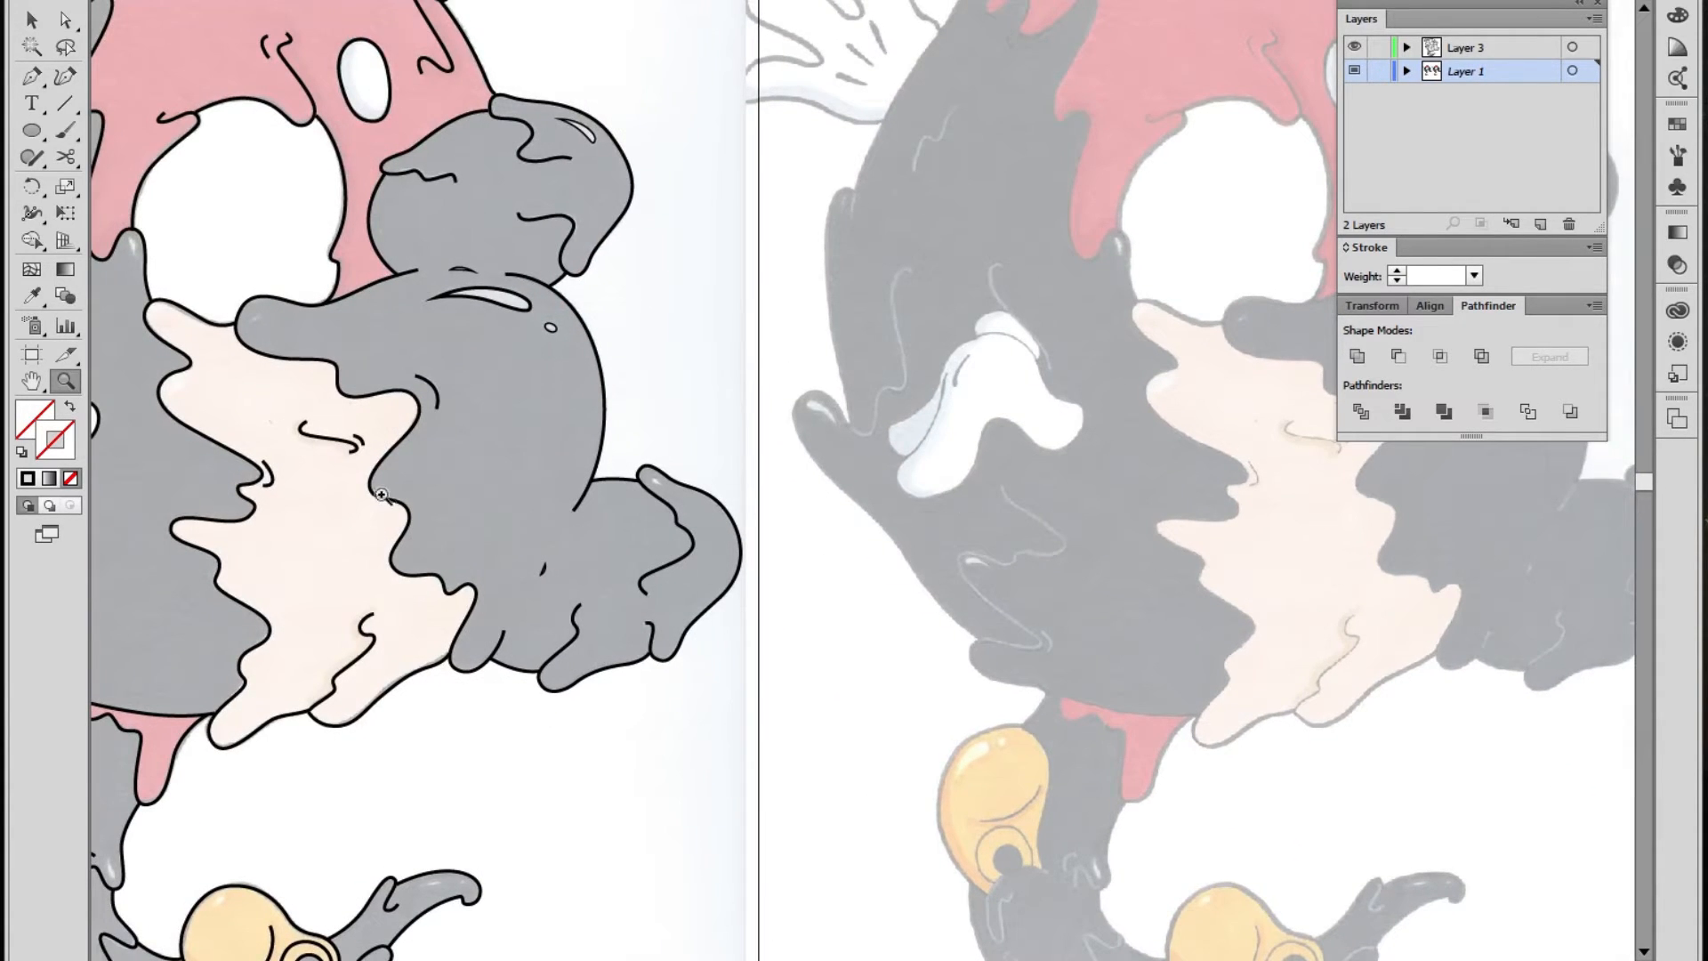
drag(1208, 623, 1079, 712)
drag(489, 726, 1096, 762)
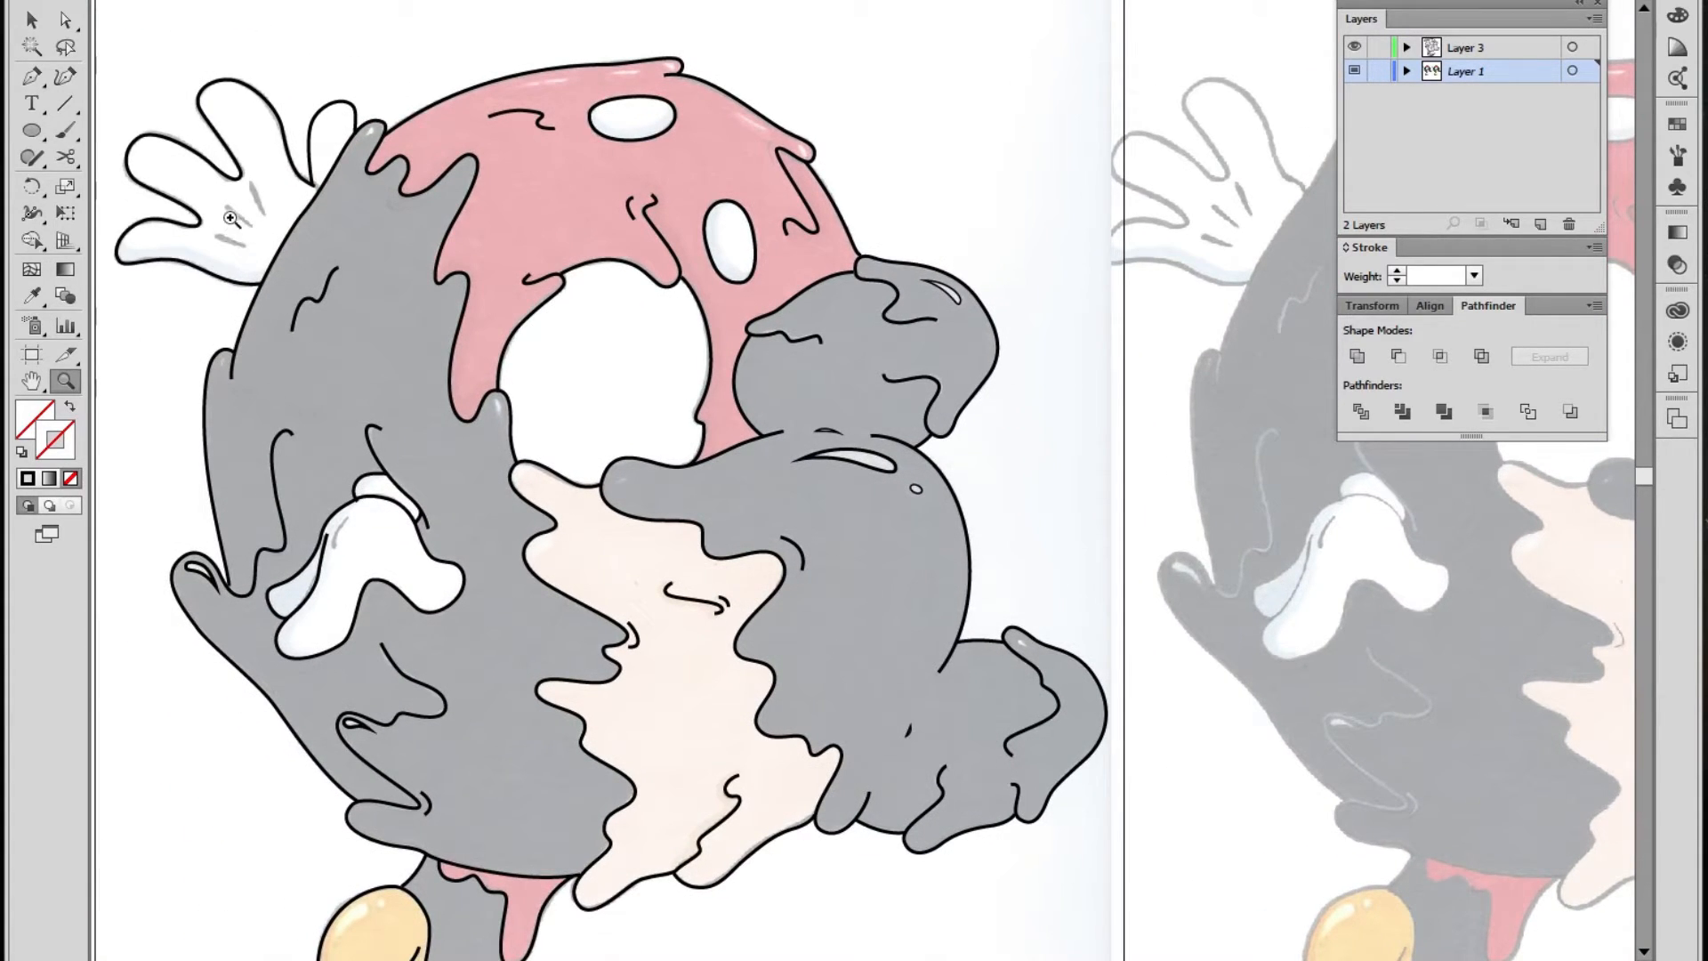
drag(995, 476, 622, 411)
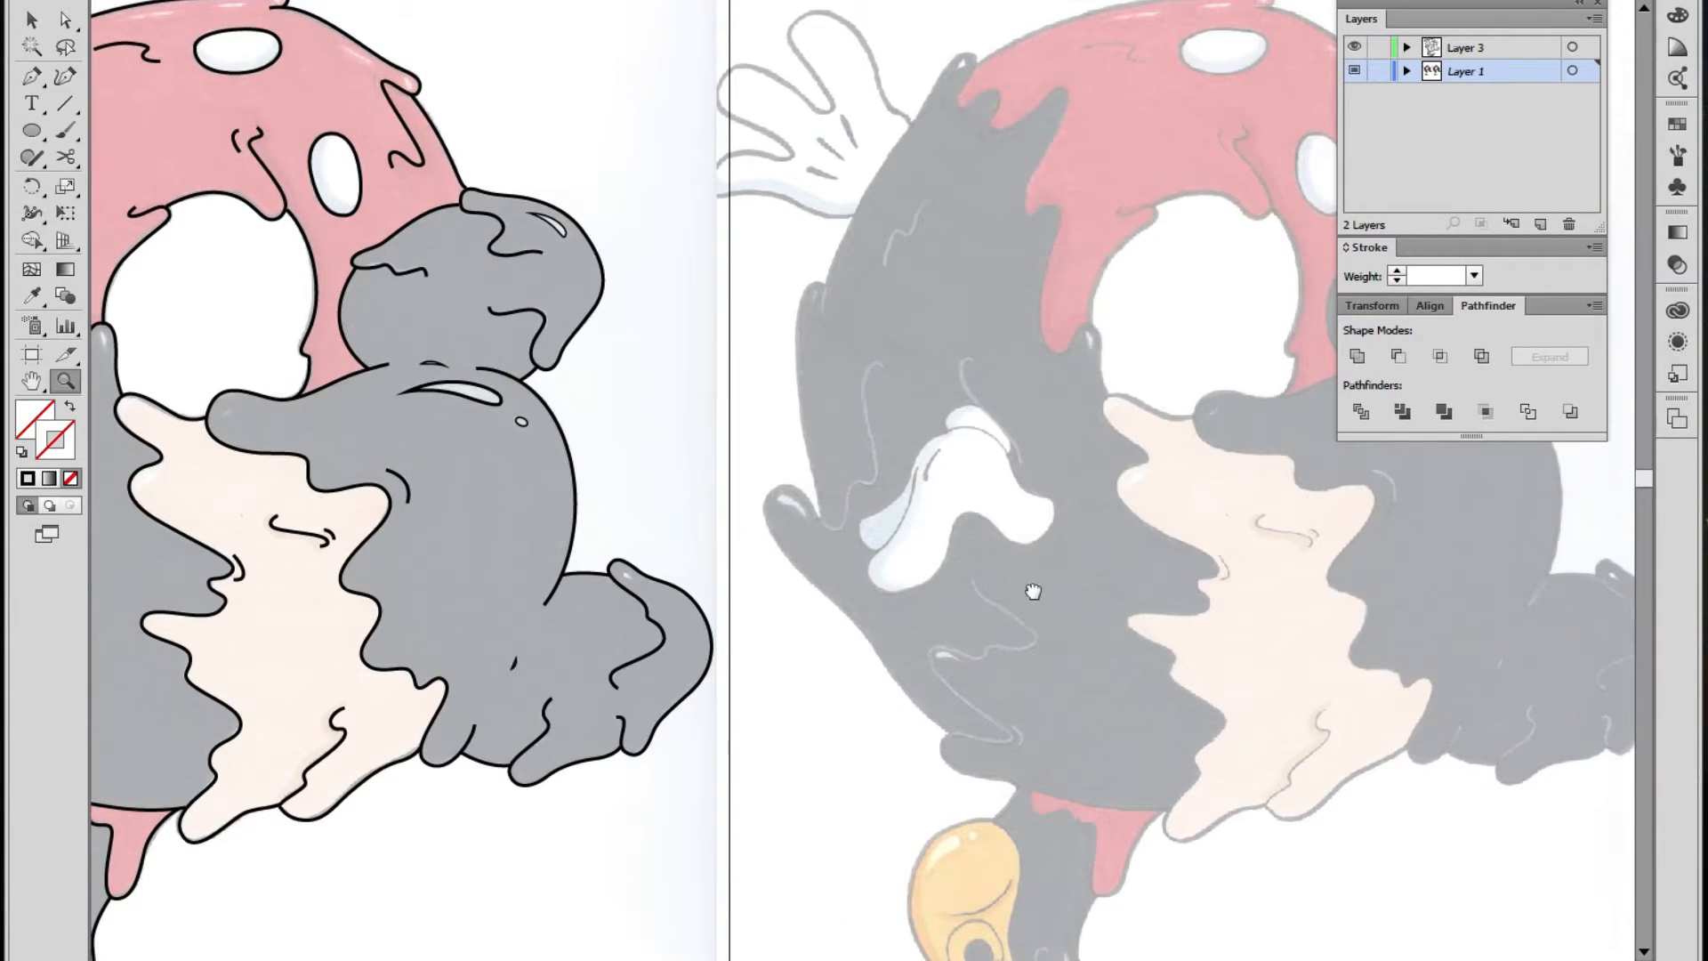
drag(1058, 604, 856, 553)
drag(770, 612, 843, 577)
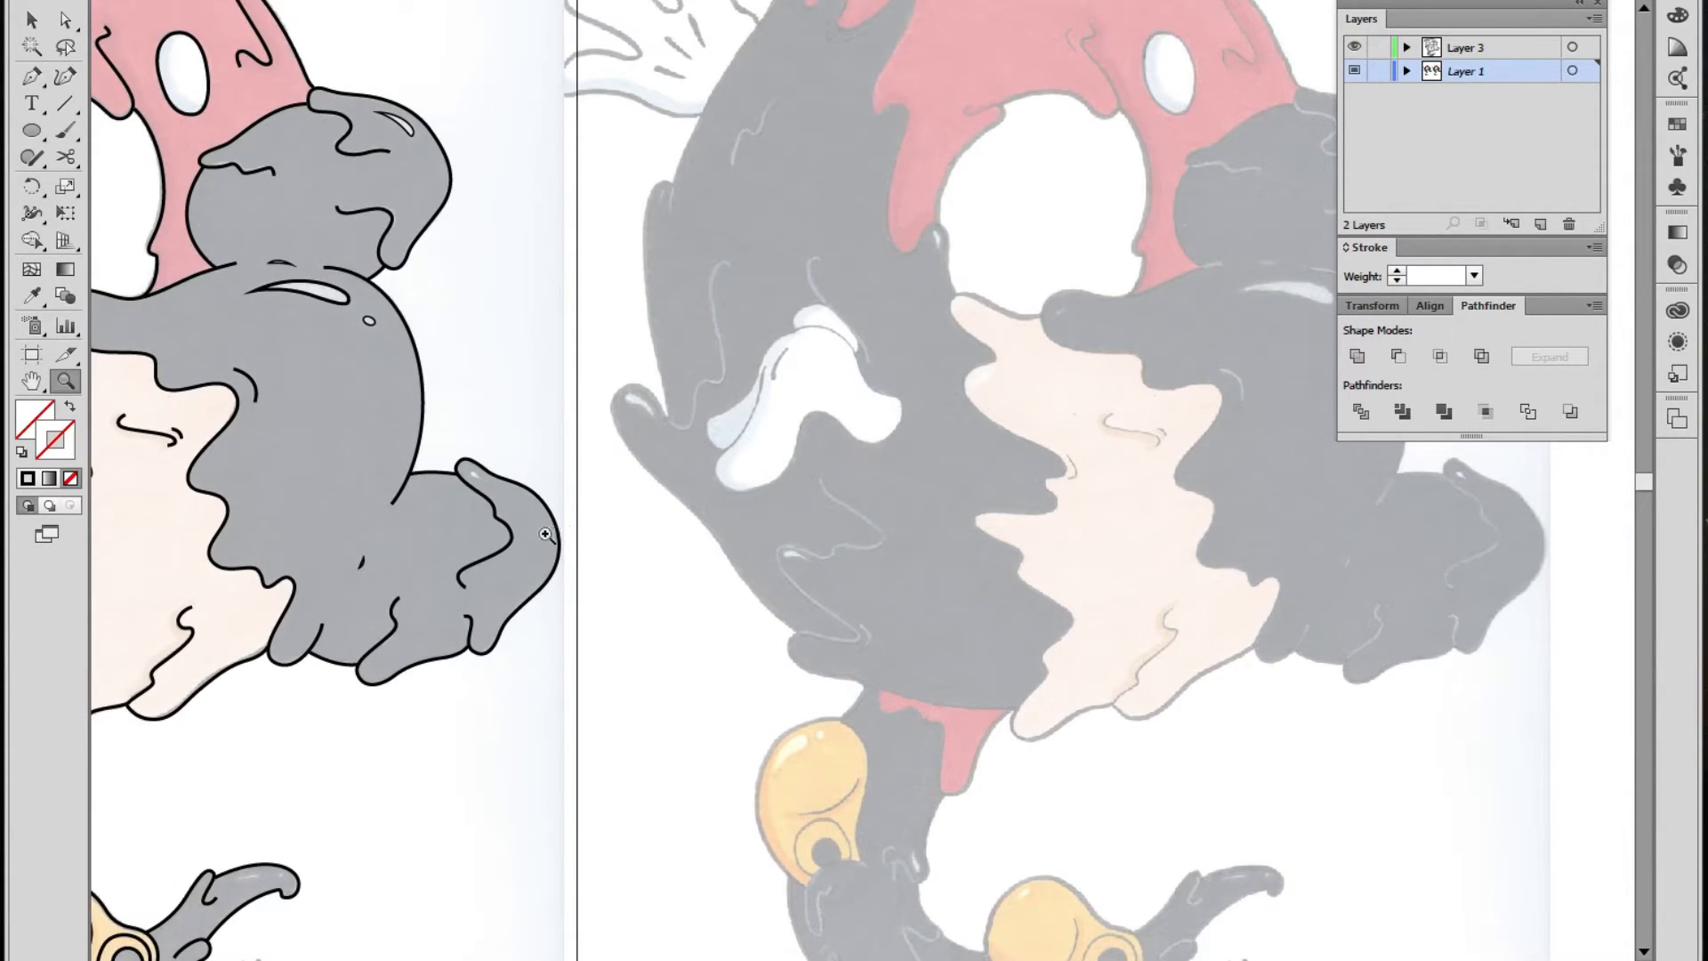
alt+click(933, 513)
drag(841, 550, 970, 454)
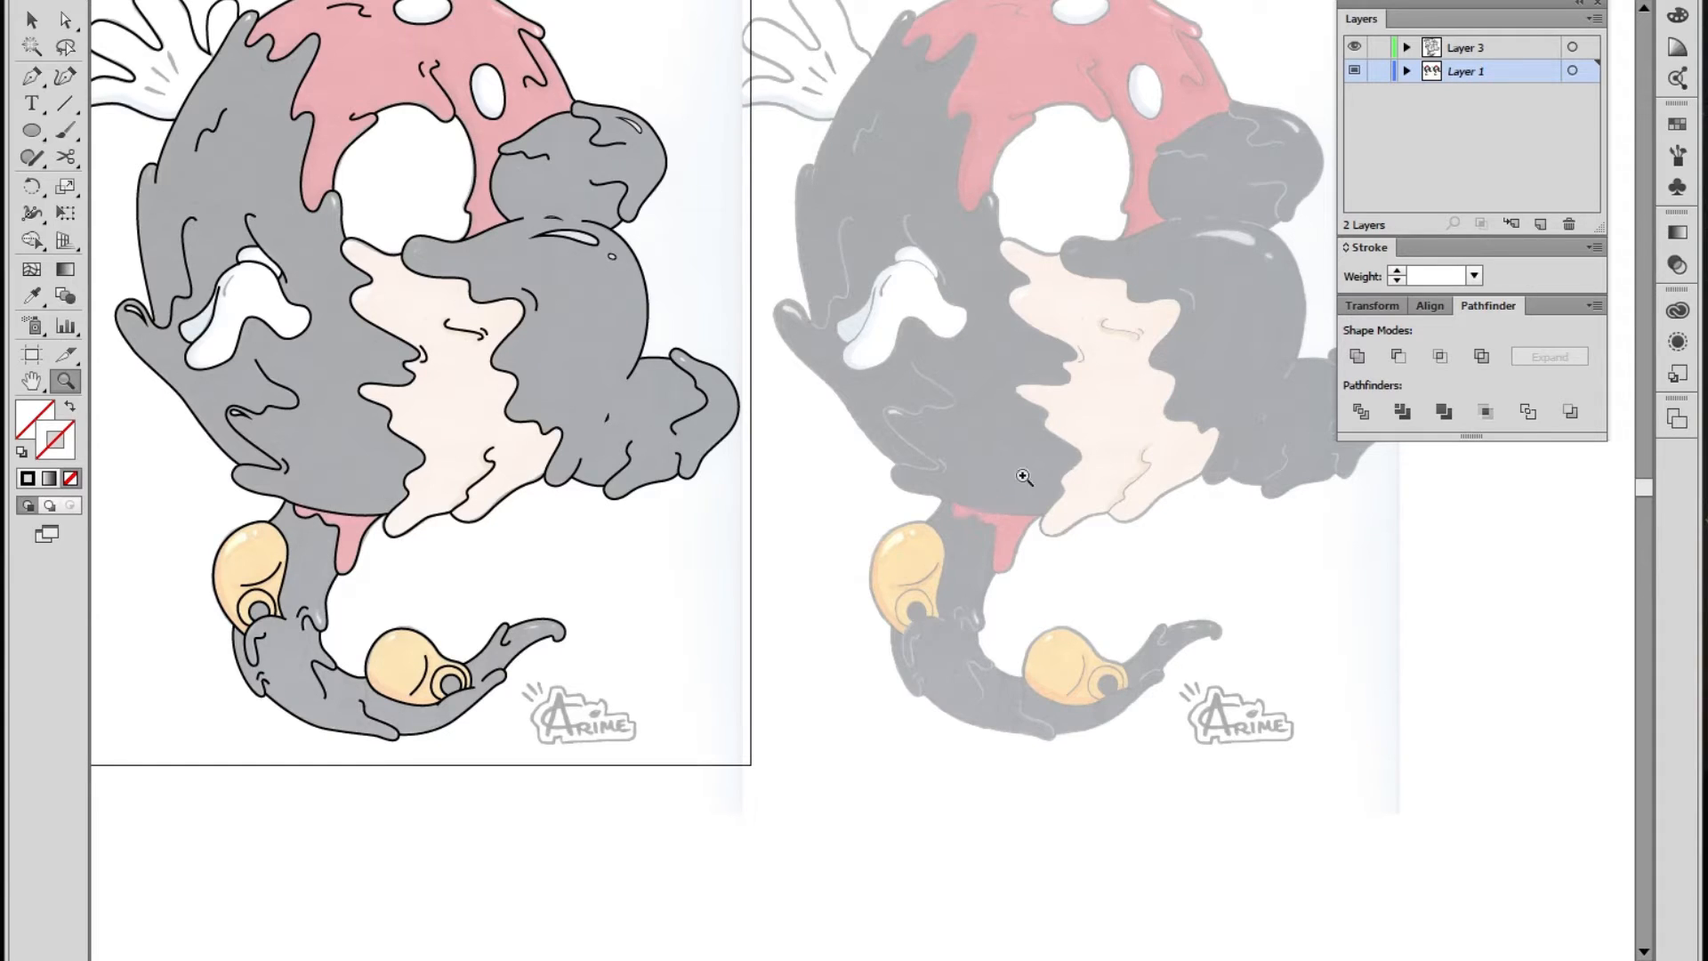
Set Layer 1's image dimming to 70%, lock that layer again and make Layer 3 active
double_click(1507, 77)
click(1578, 611)
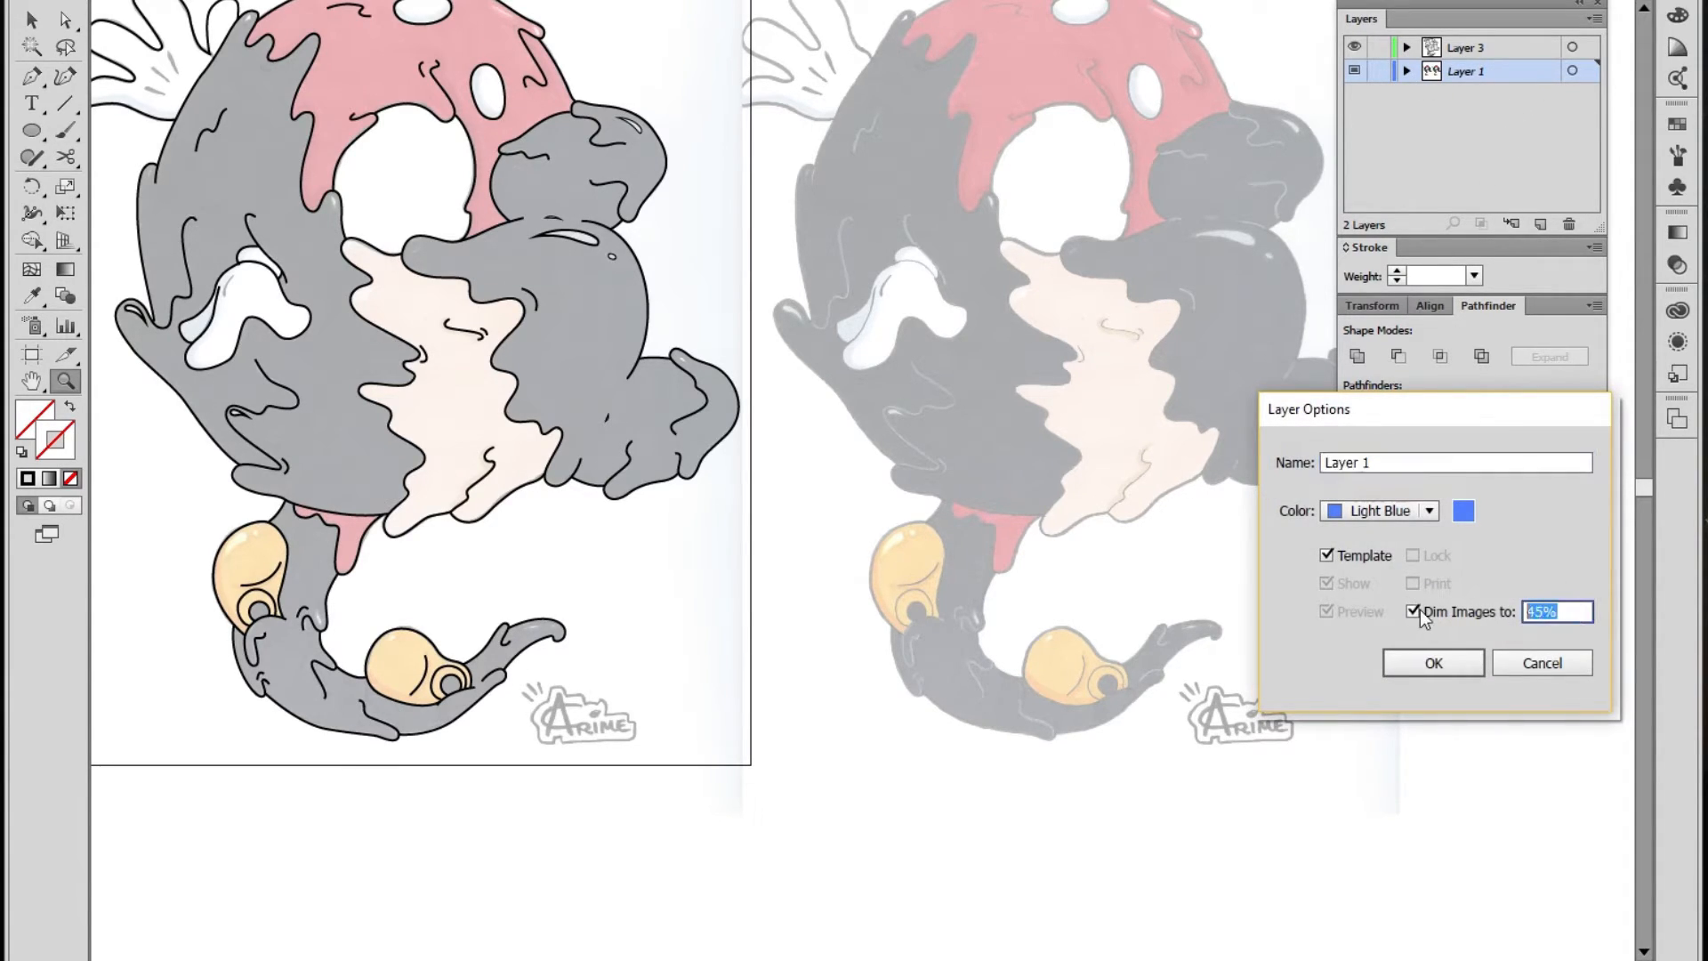
text(70)
key(Return)
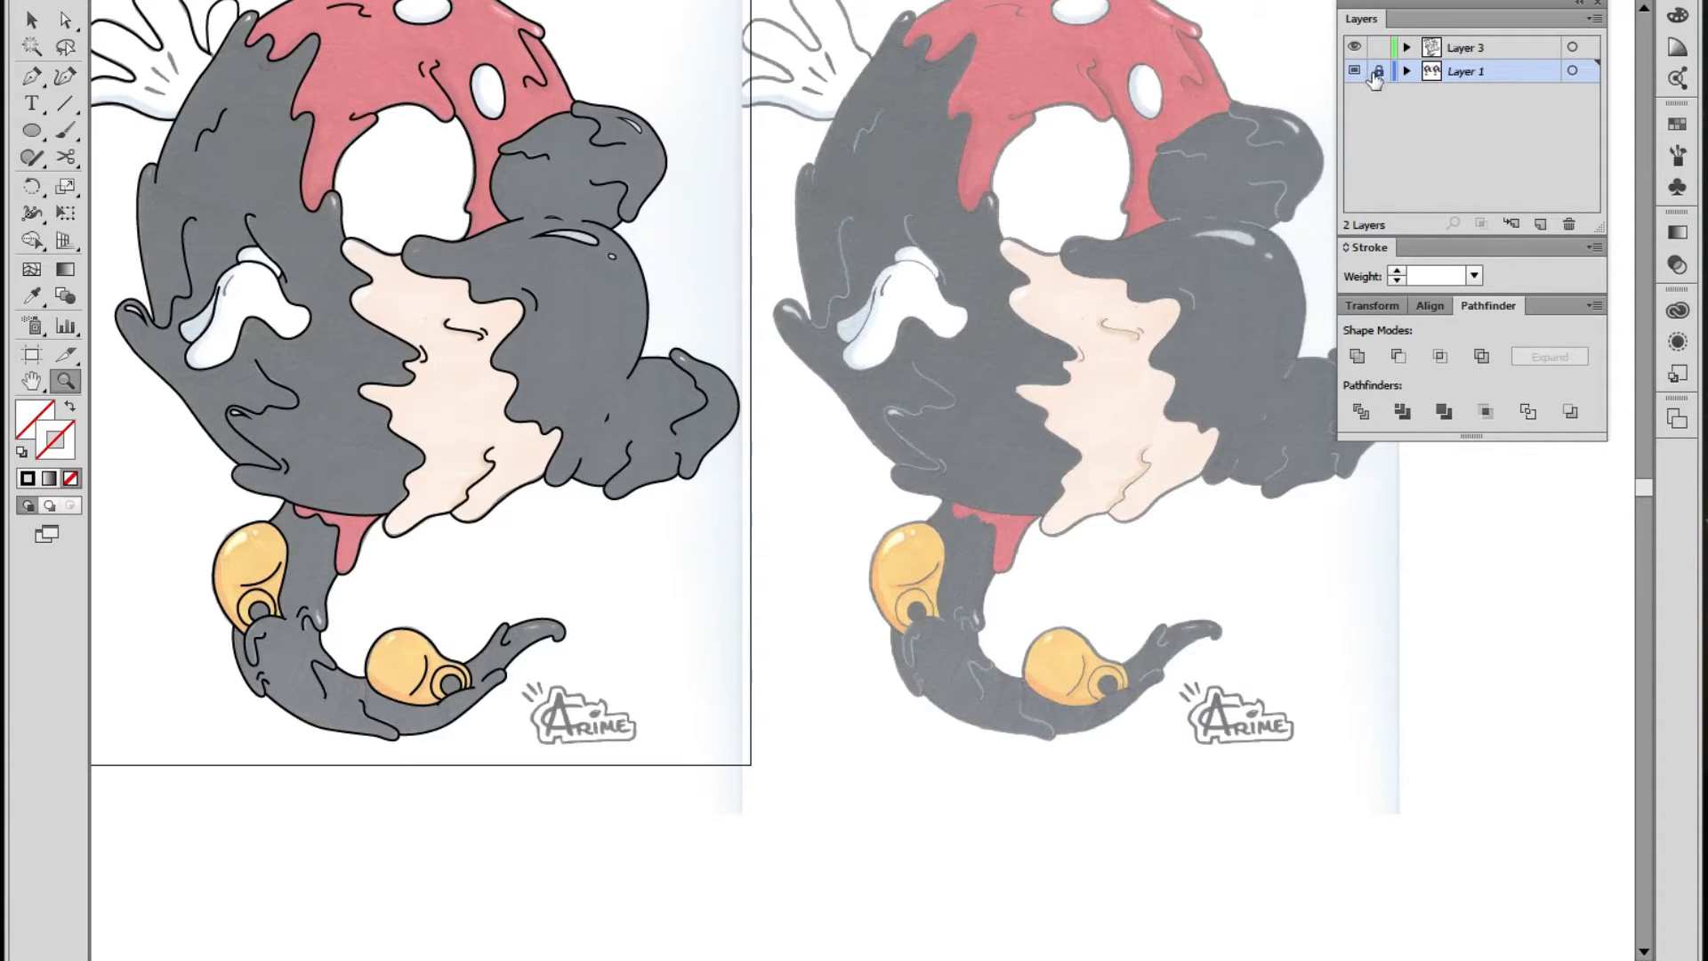
click(1486, 51)
Taper the inner end of the lower drip line on the upper grey lobe with the Width tool
click(731, 408)
drag(904, 404, 449, 551)
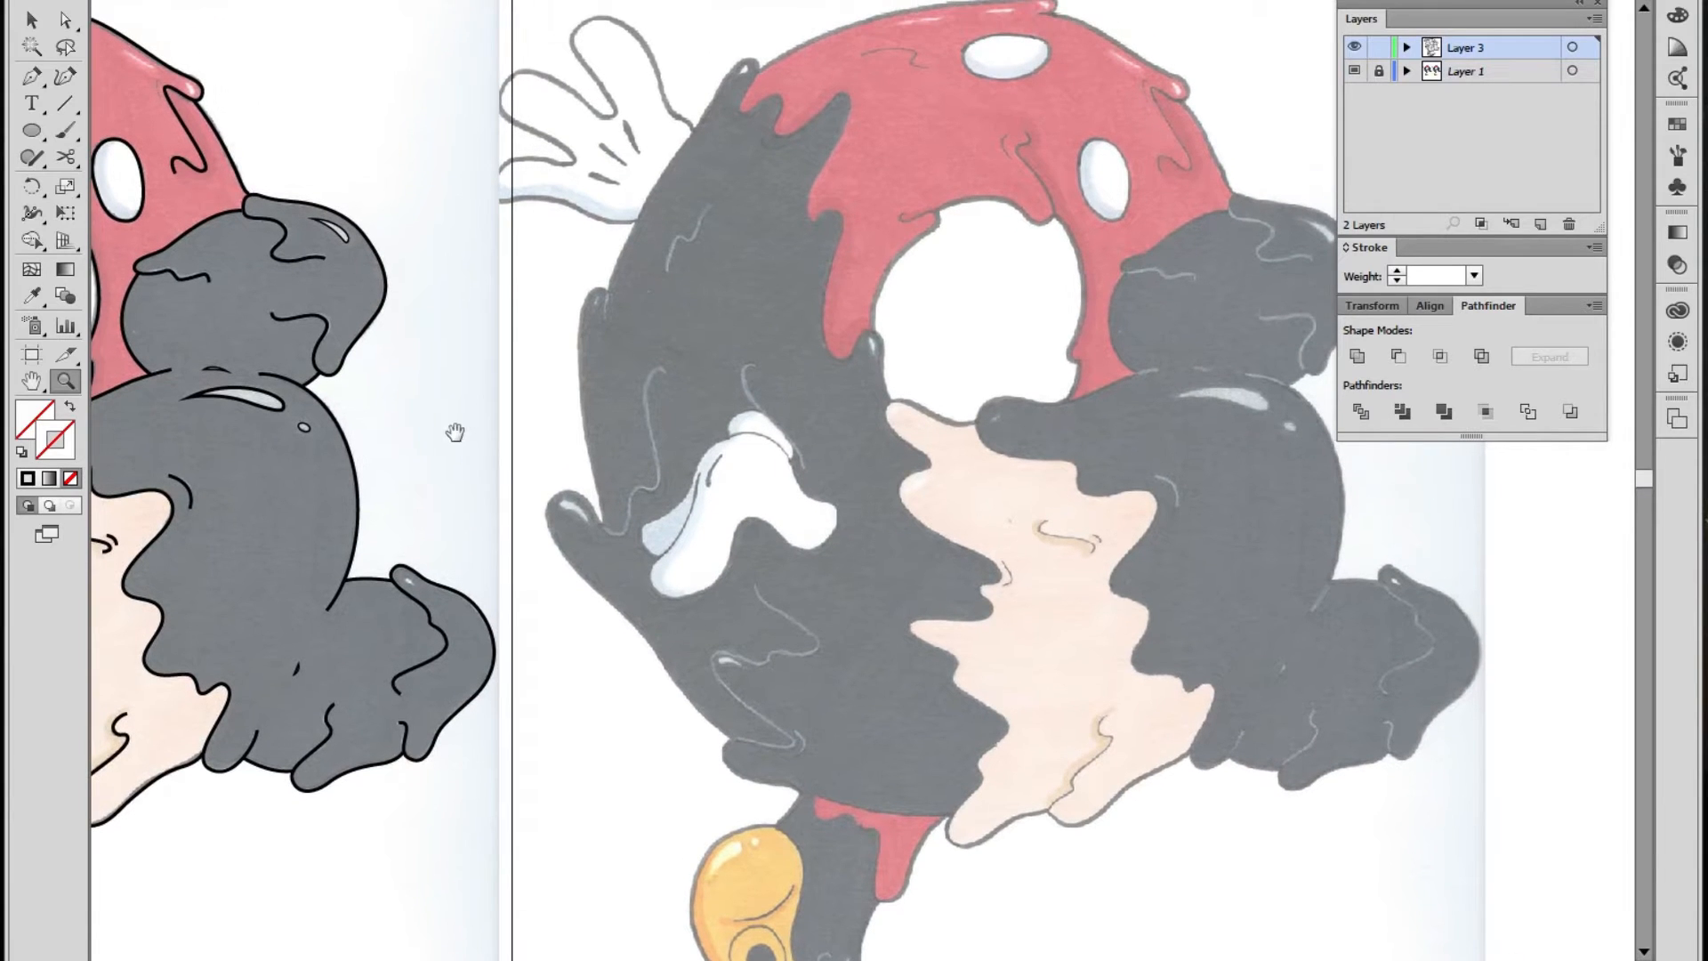
drag(472, 427, 477, 539)
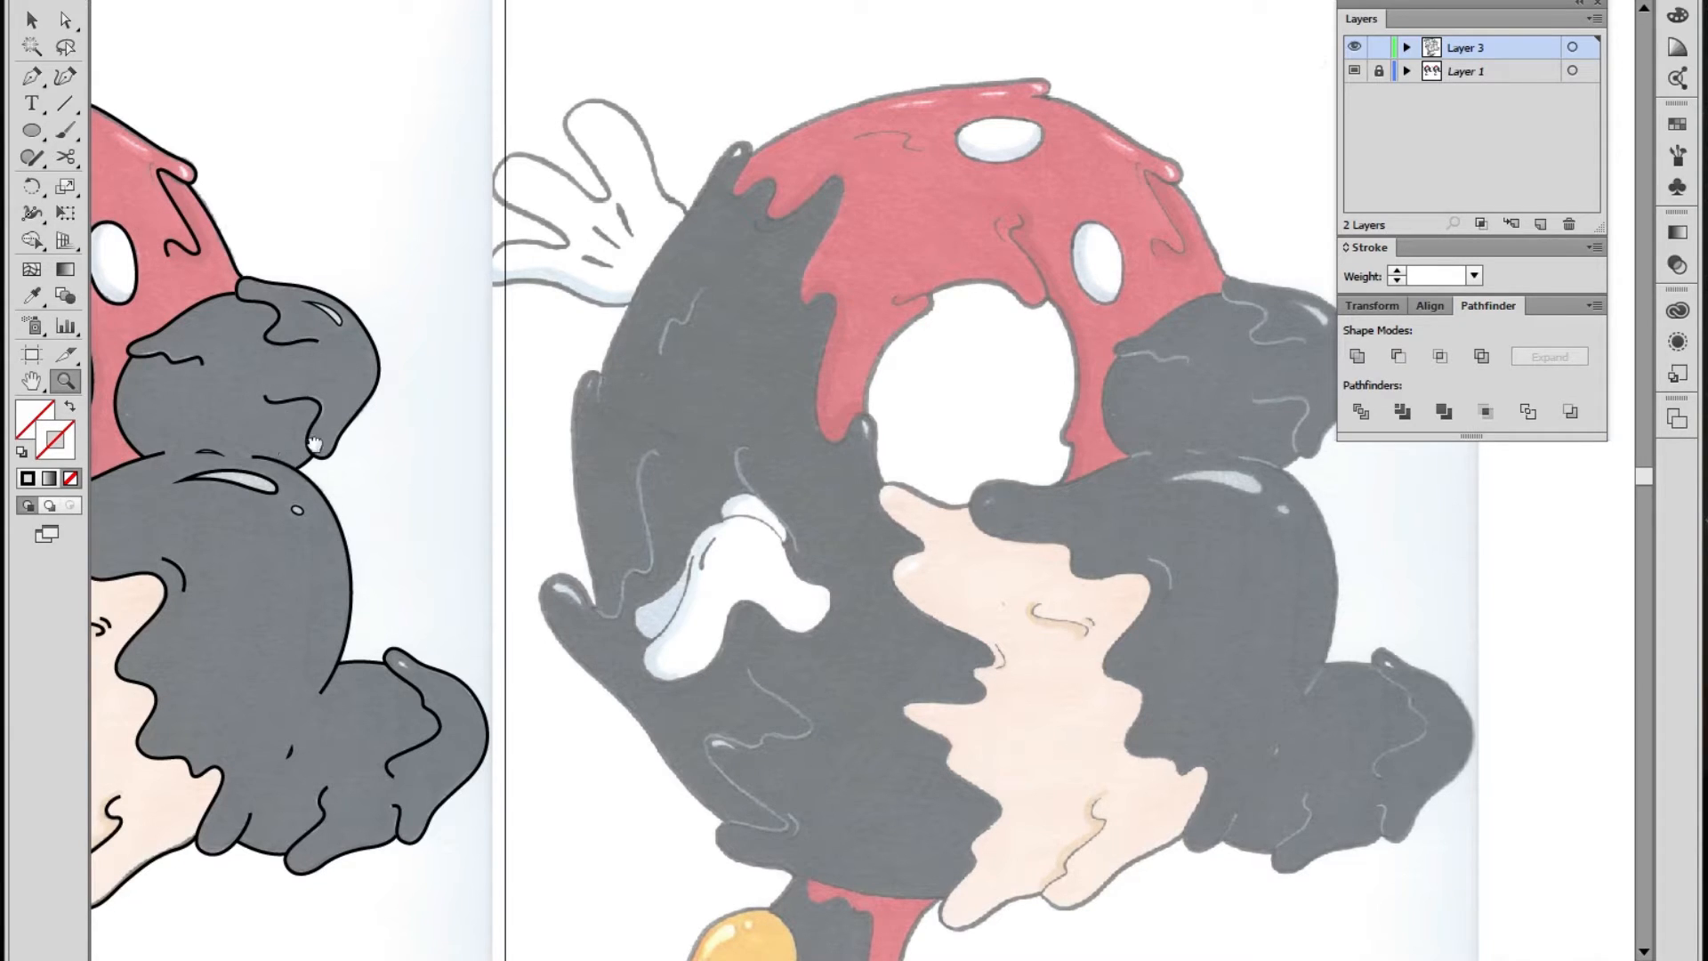
drag(292, 457, 460, 445)
click(547, 397)
click(821, 473)
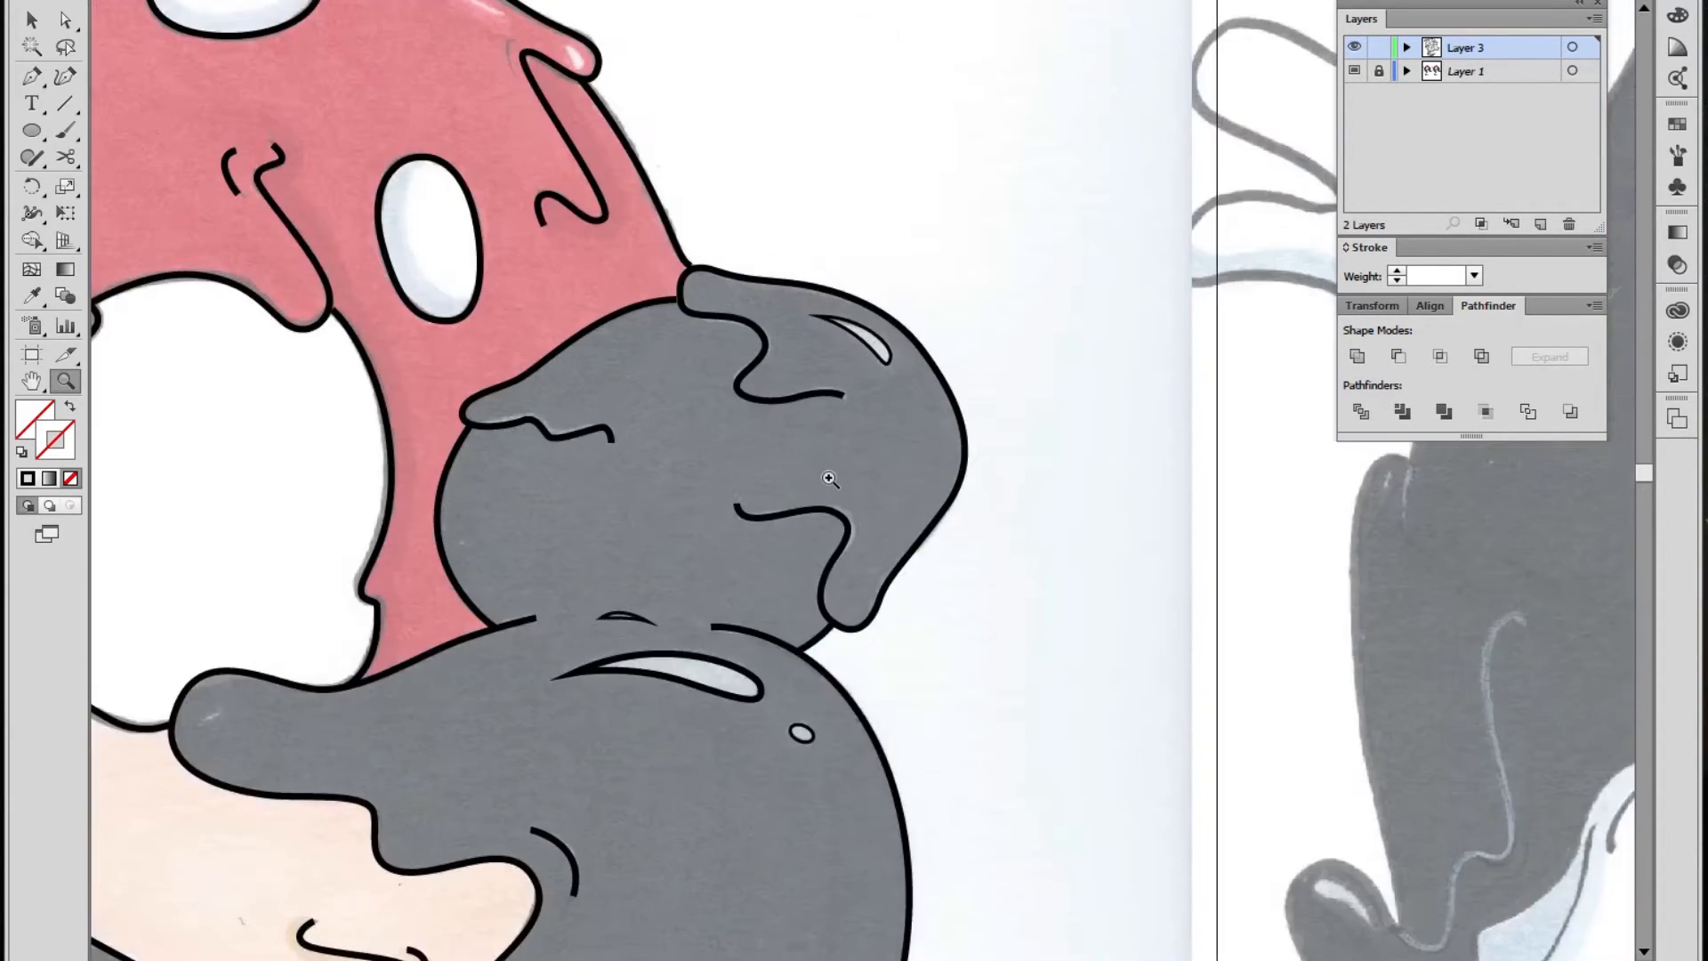
click(820, 473)
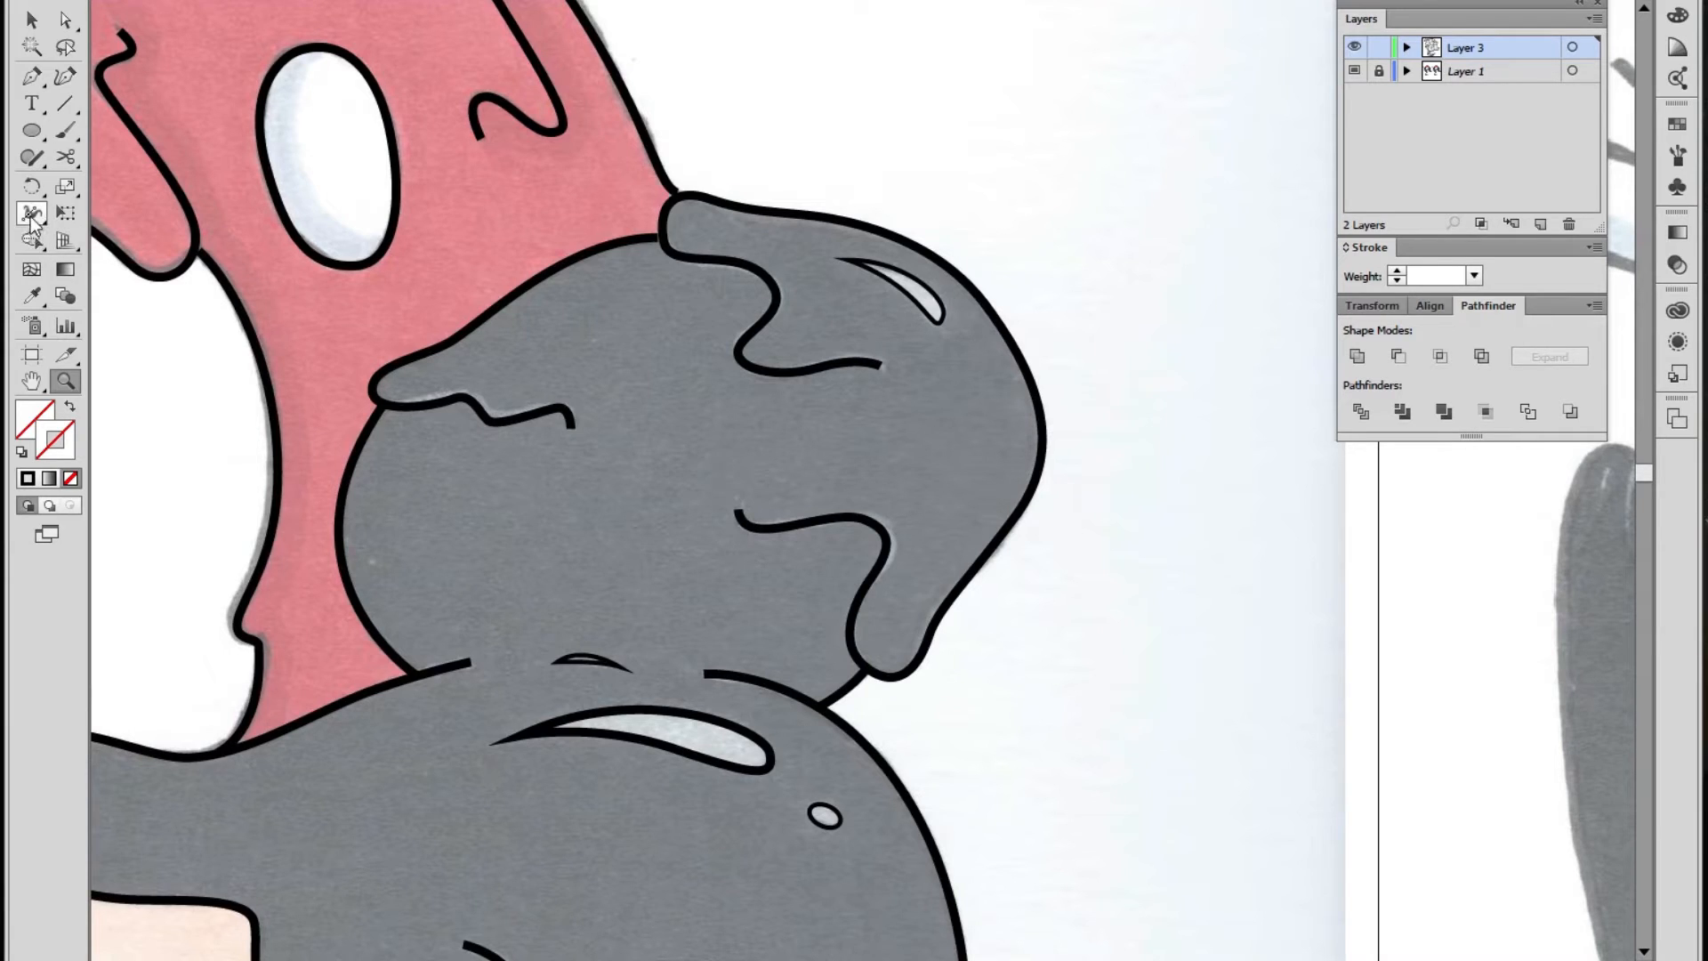
click(31, 216)
mouse_move(738, 512)
mouse_down()
mouse_move(720, 520)
mouse_move(754, 489)
mouse_up()
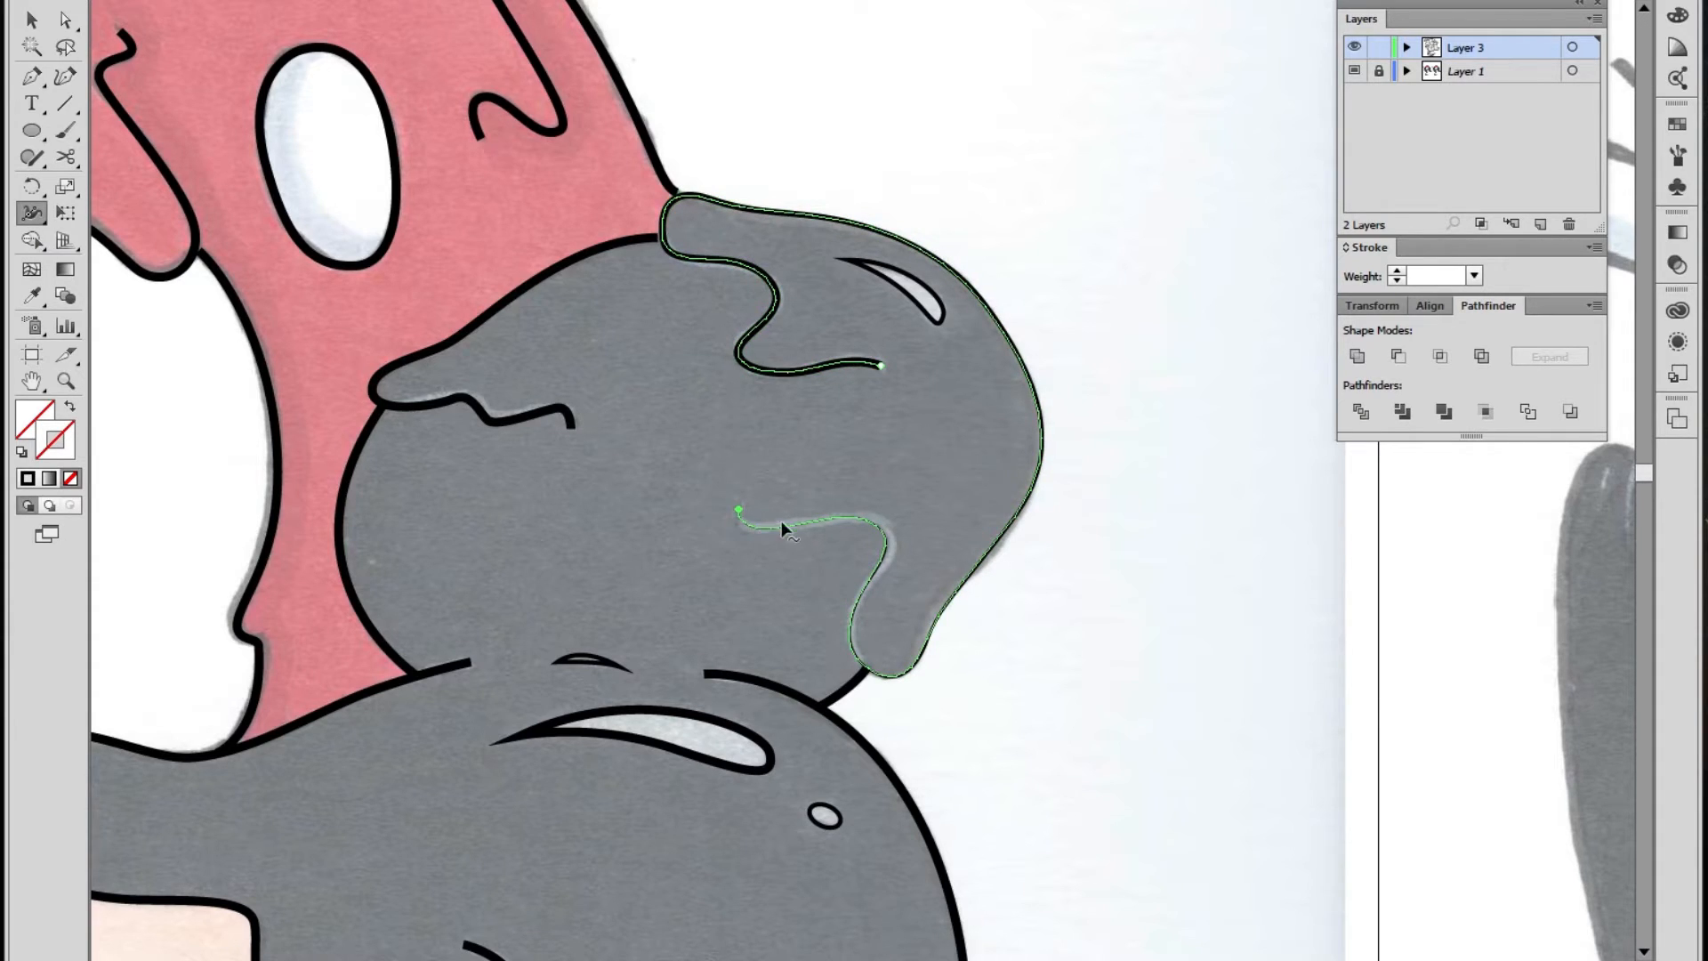
Add a second width point close to the tapered tip so the rest of the lobe's outline regains its full thickness
key(c)
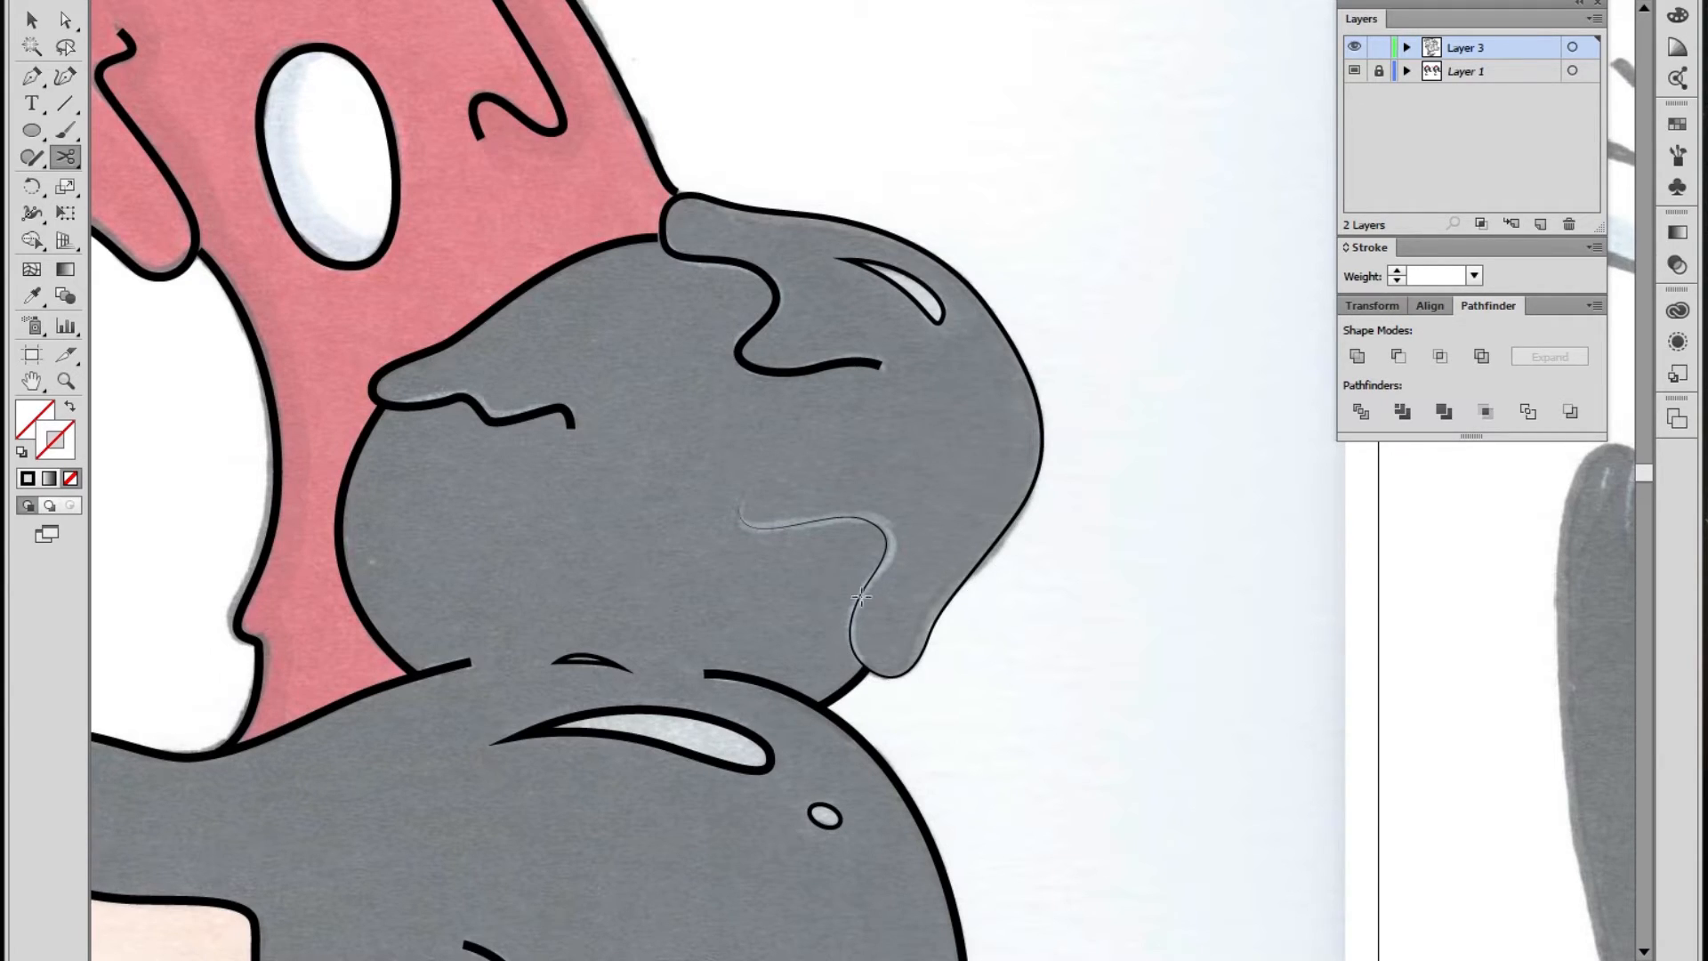
key(shift+w)
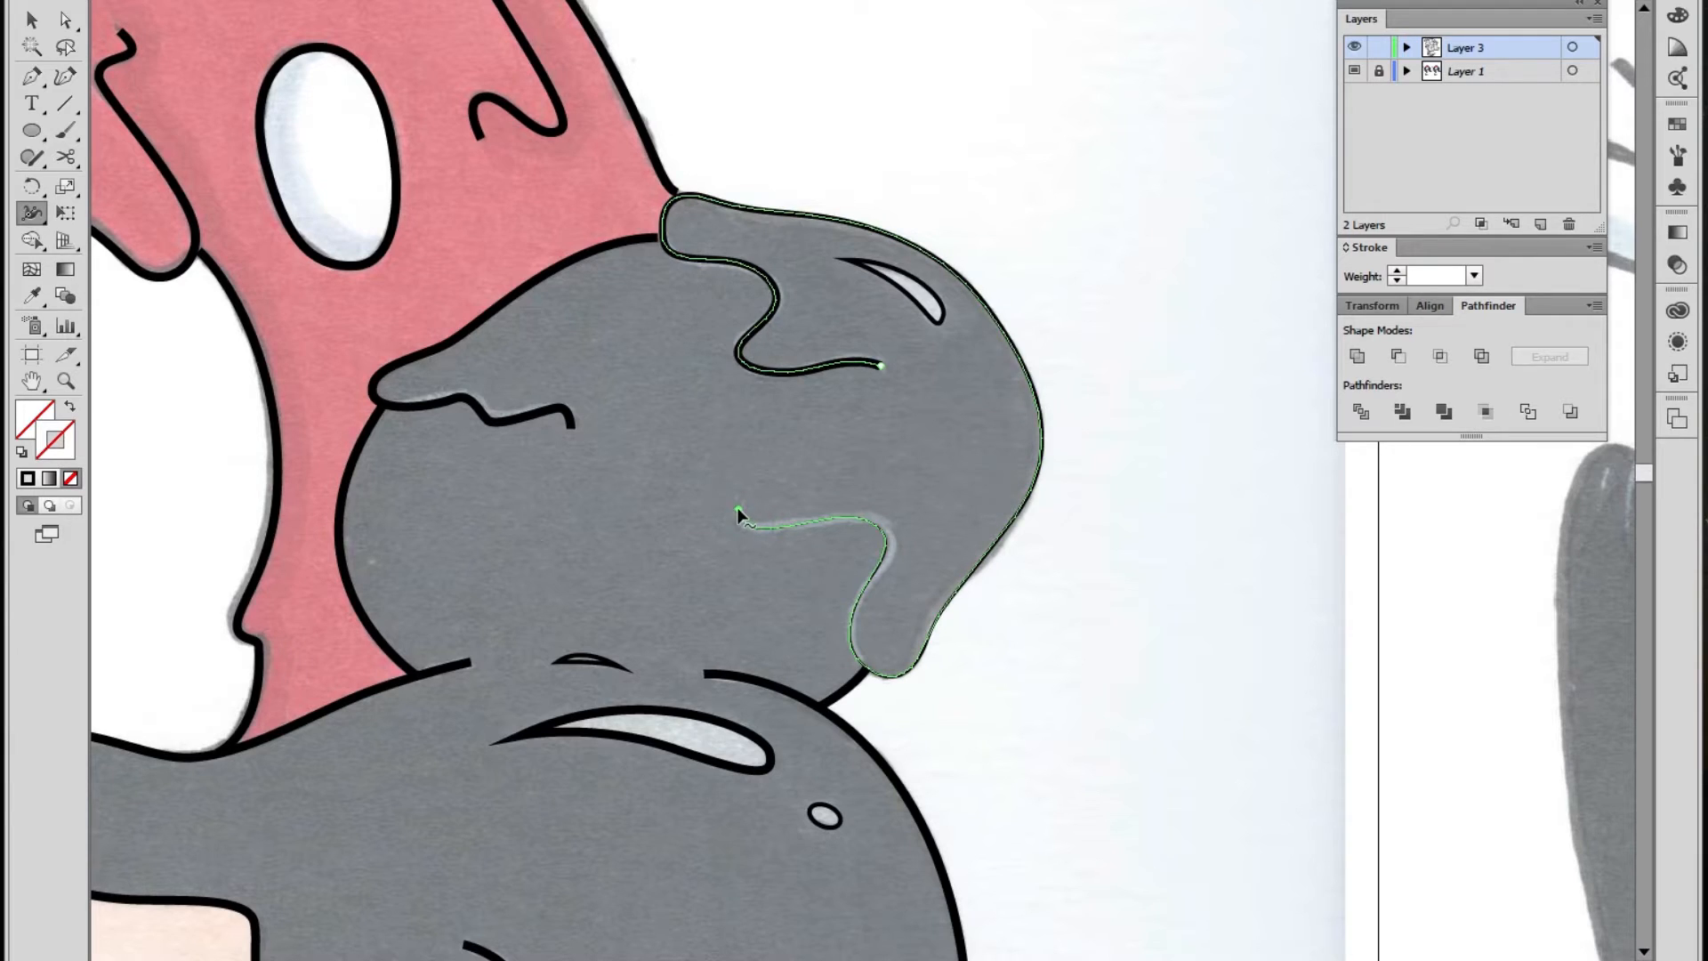
click(749, 530)
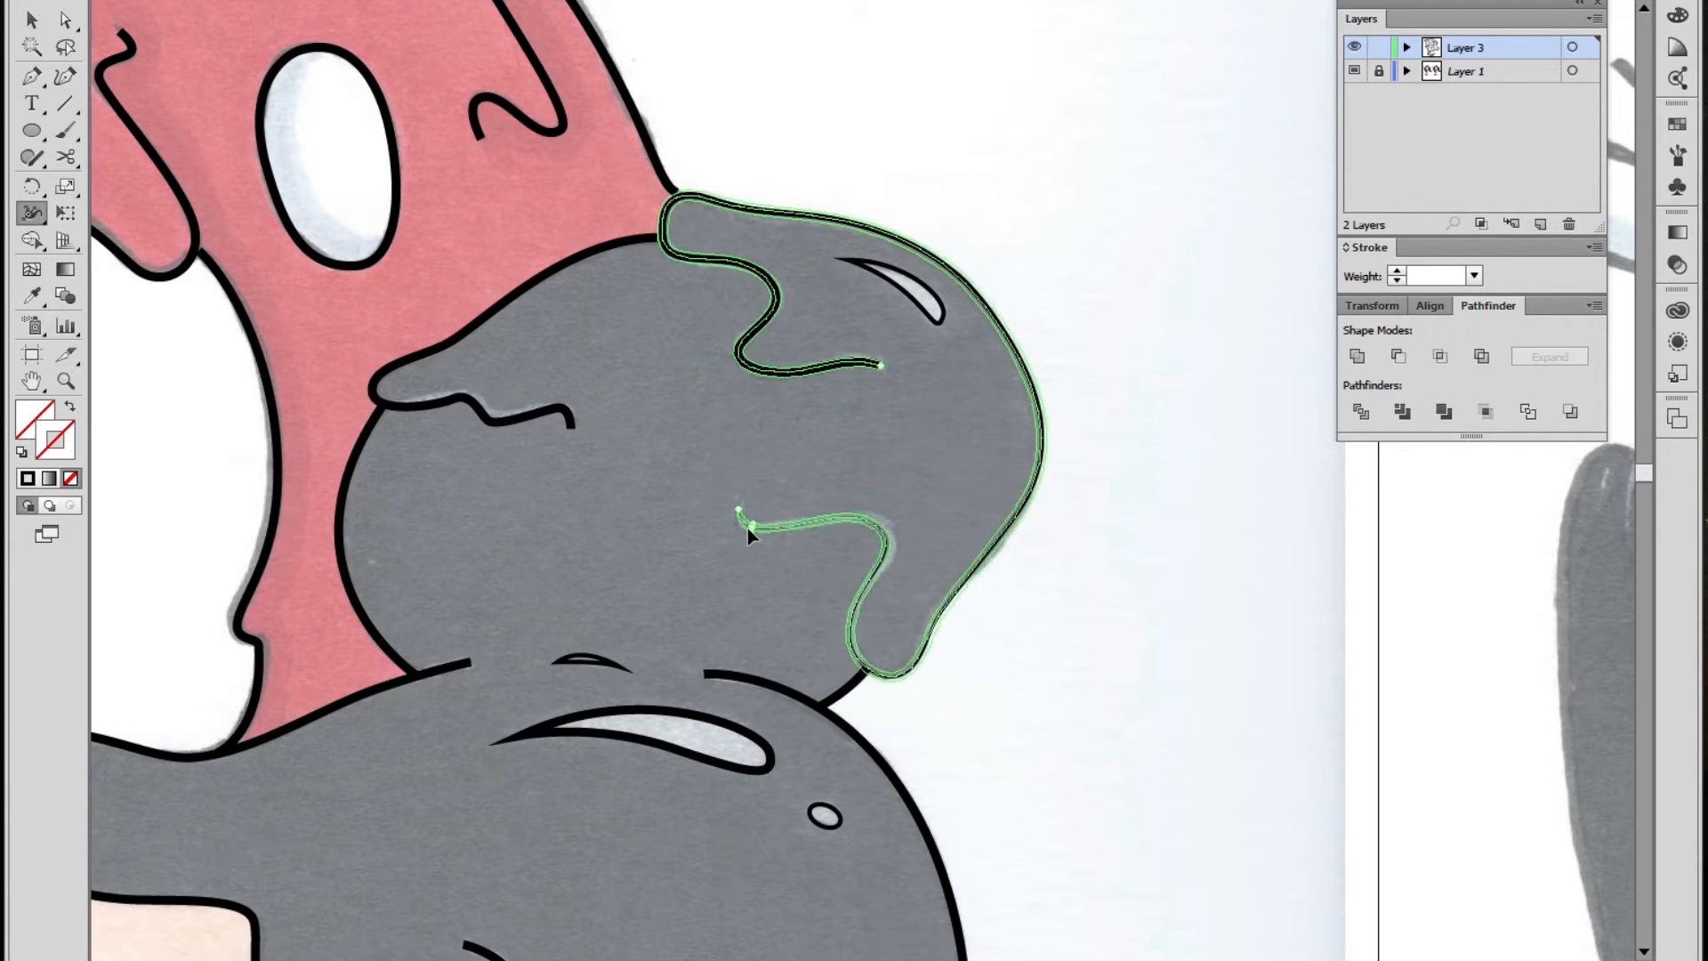
key(v)
click(1106, 671)
Refine the width point beside the lower drip line's tip so only the short end tapers
key(z)
alt+click(767, 561)
alt+click(783, 541)
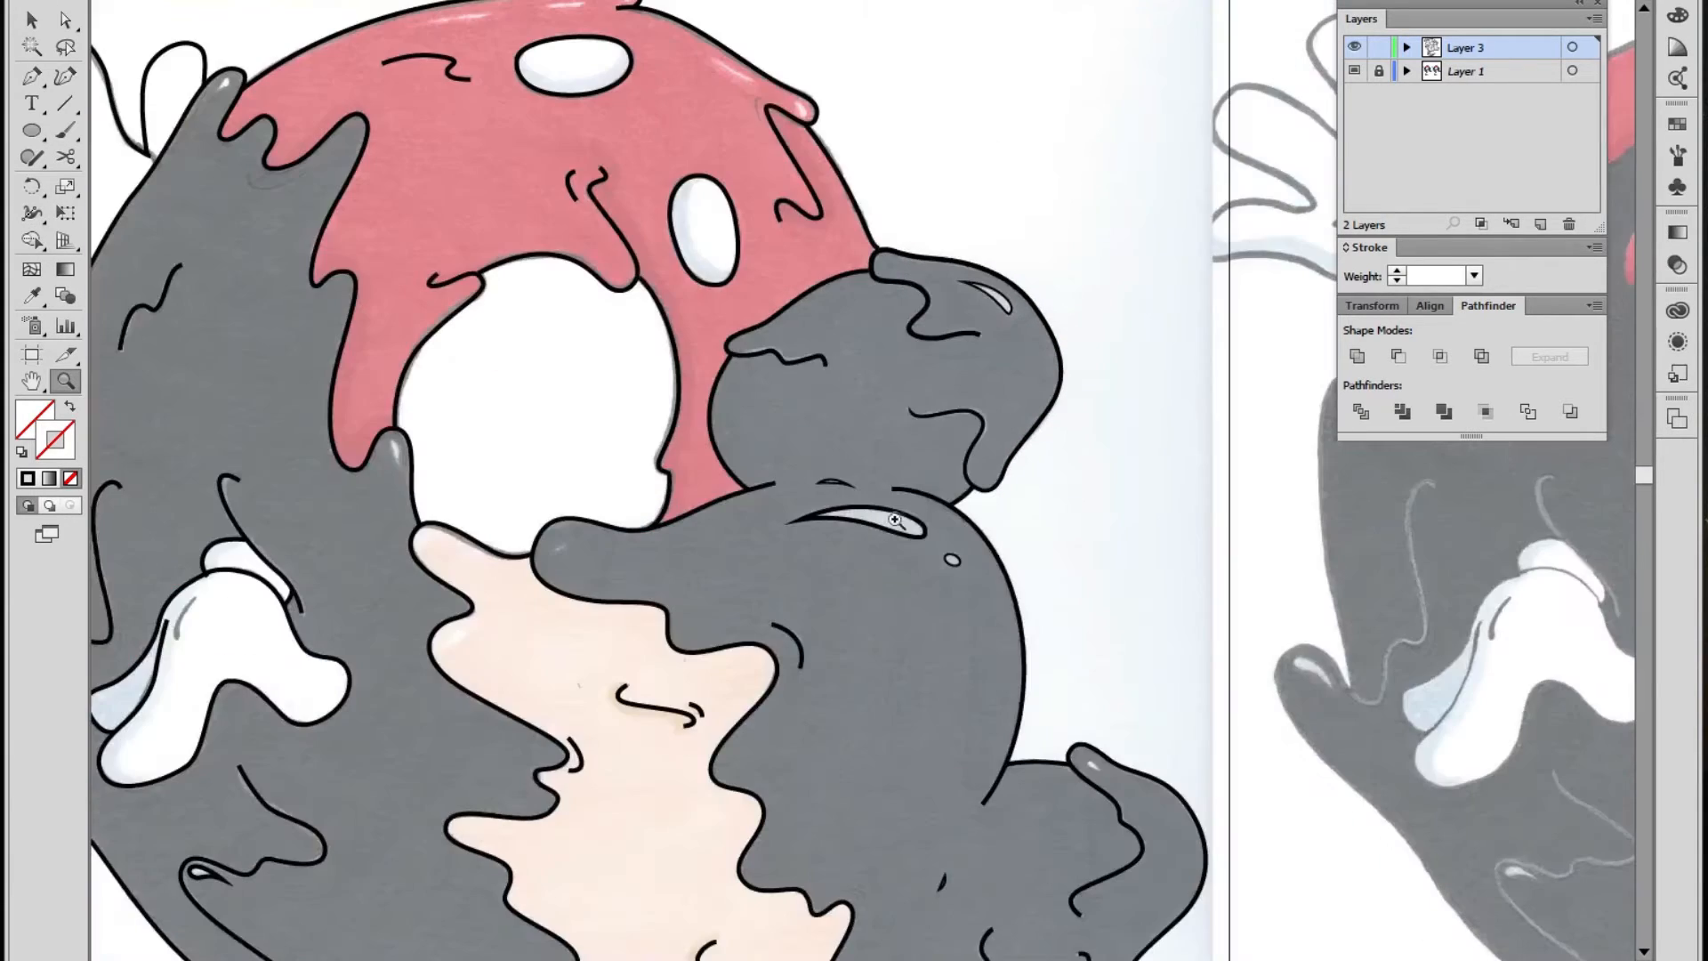
click(936, 474)
click(676, 432)
key(shift+w)
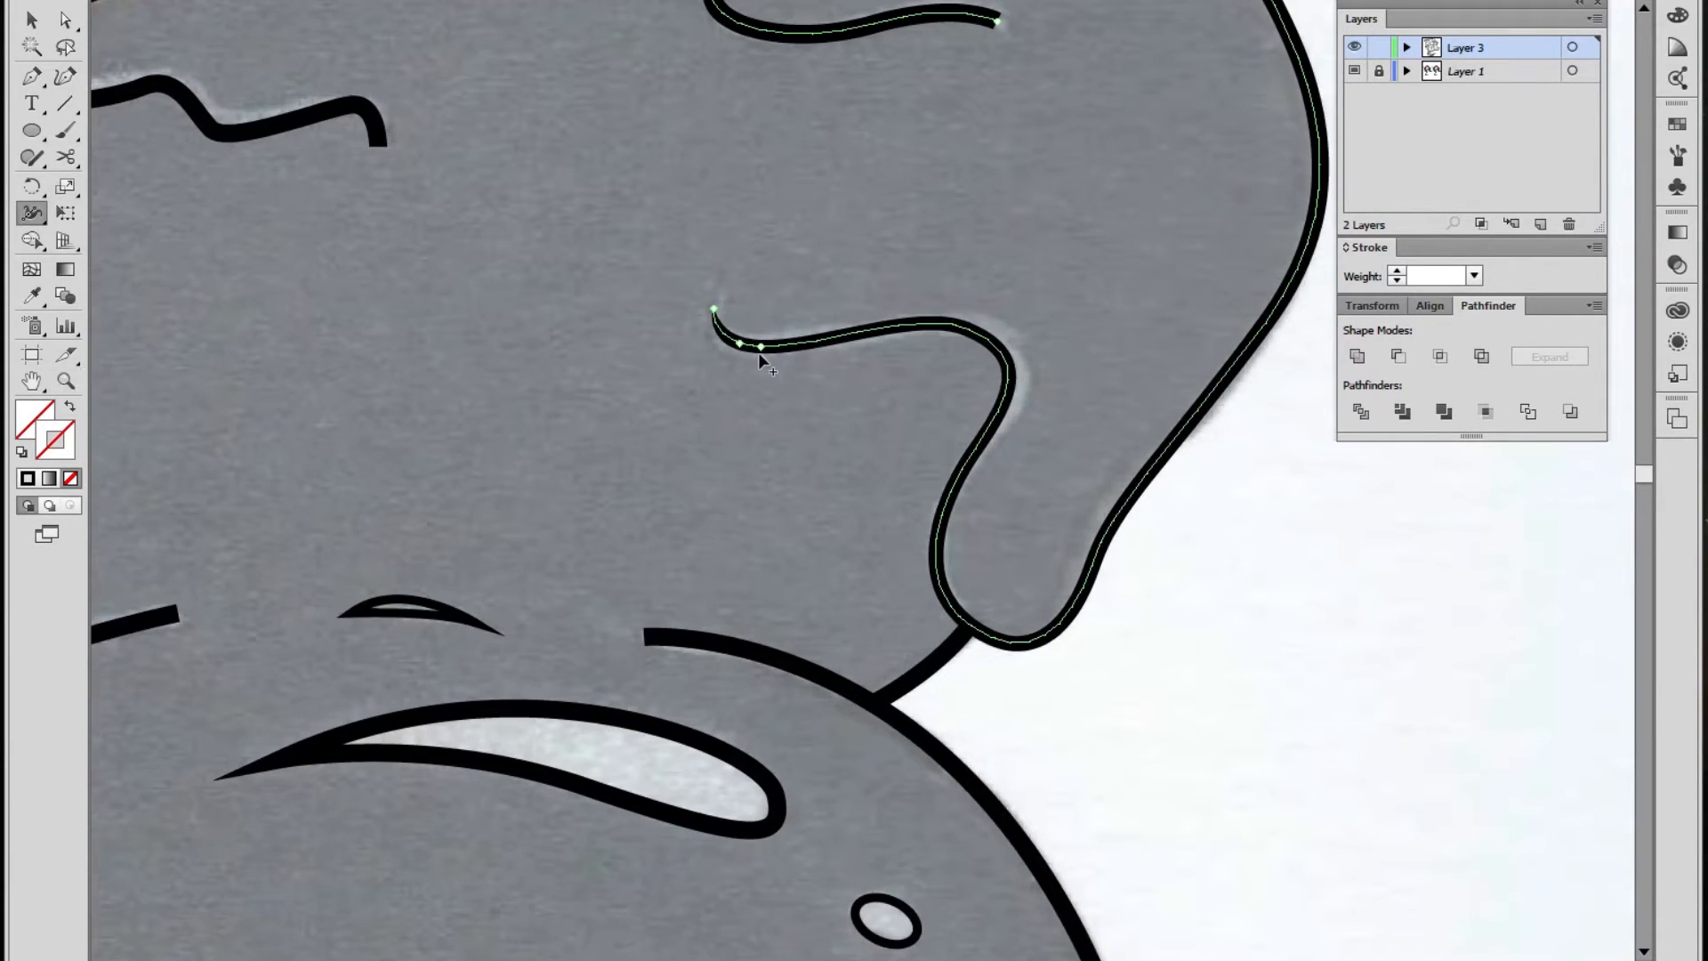
drag(735, 349, 738, 353)
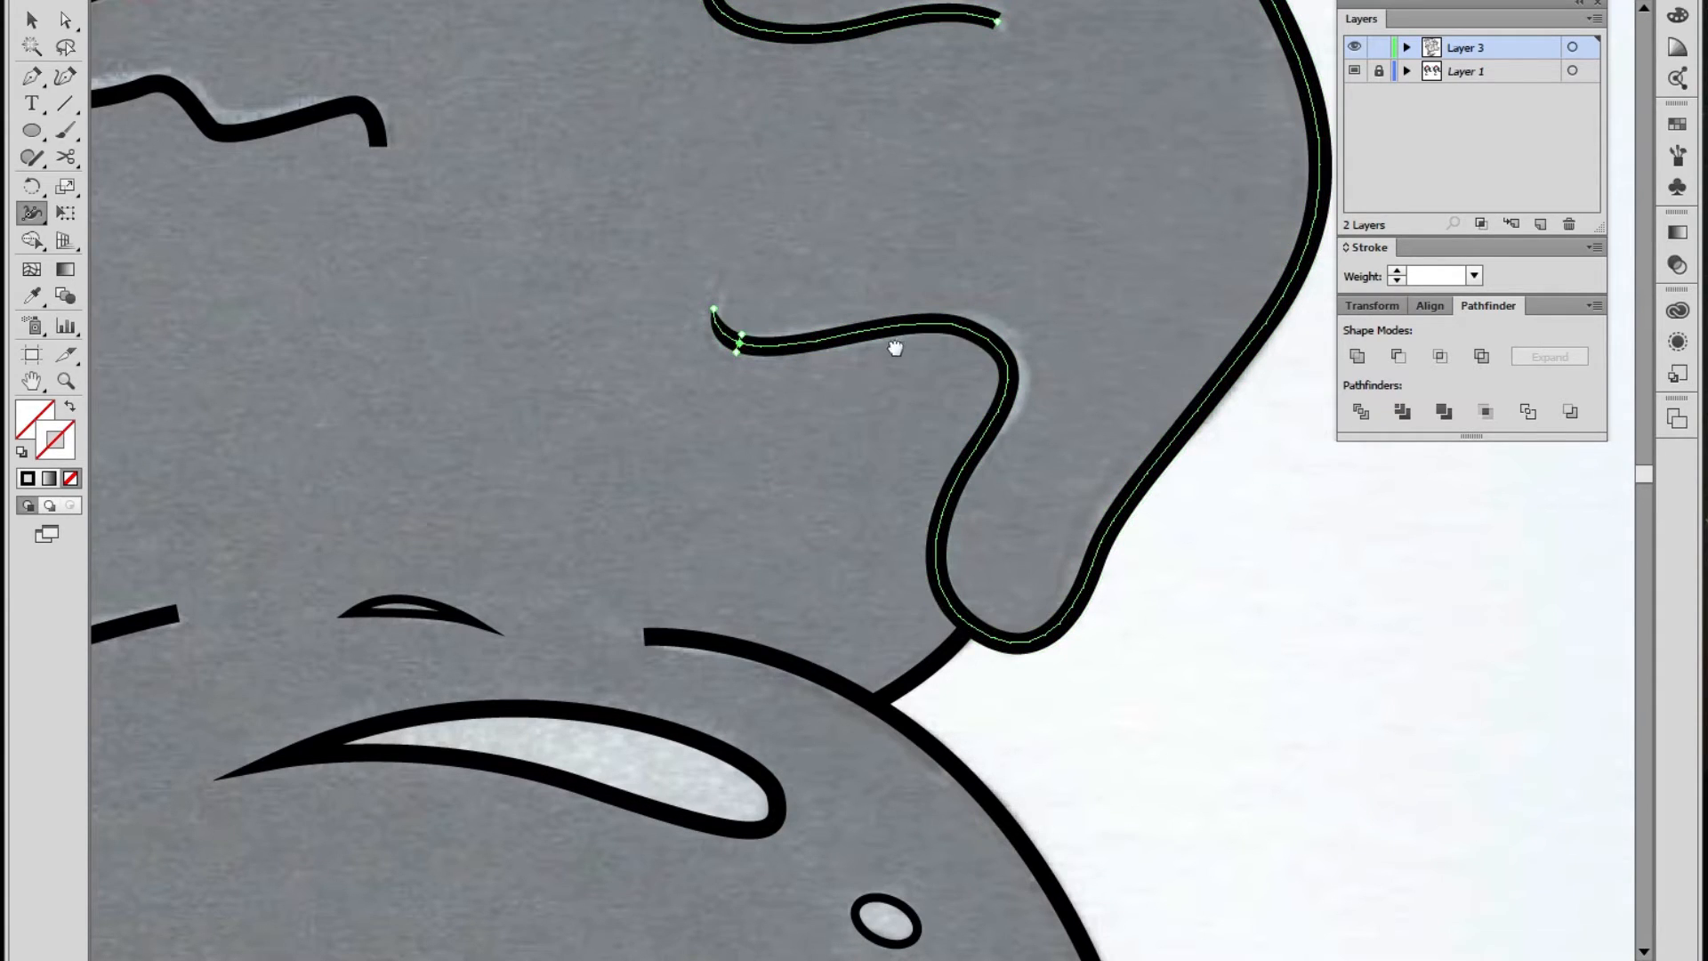
Taper the inner end of the small wavy drip line on the side of the upper grey lobe nearest the red area
drag(966, 154, 913, 411)
mouse_move(943, 282)
mouse_down()
mouse_move(953, 258)
mouse_move(840, 283)
mouse_up()
drag(536, 435, 1080, 523)
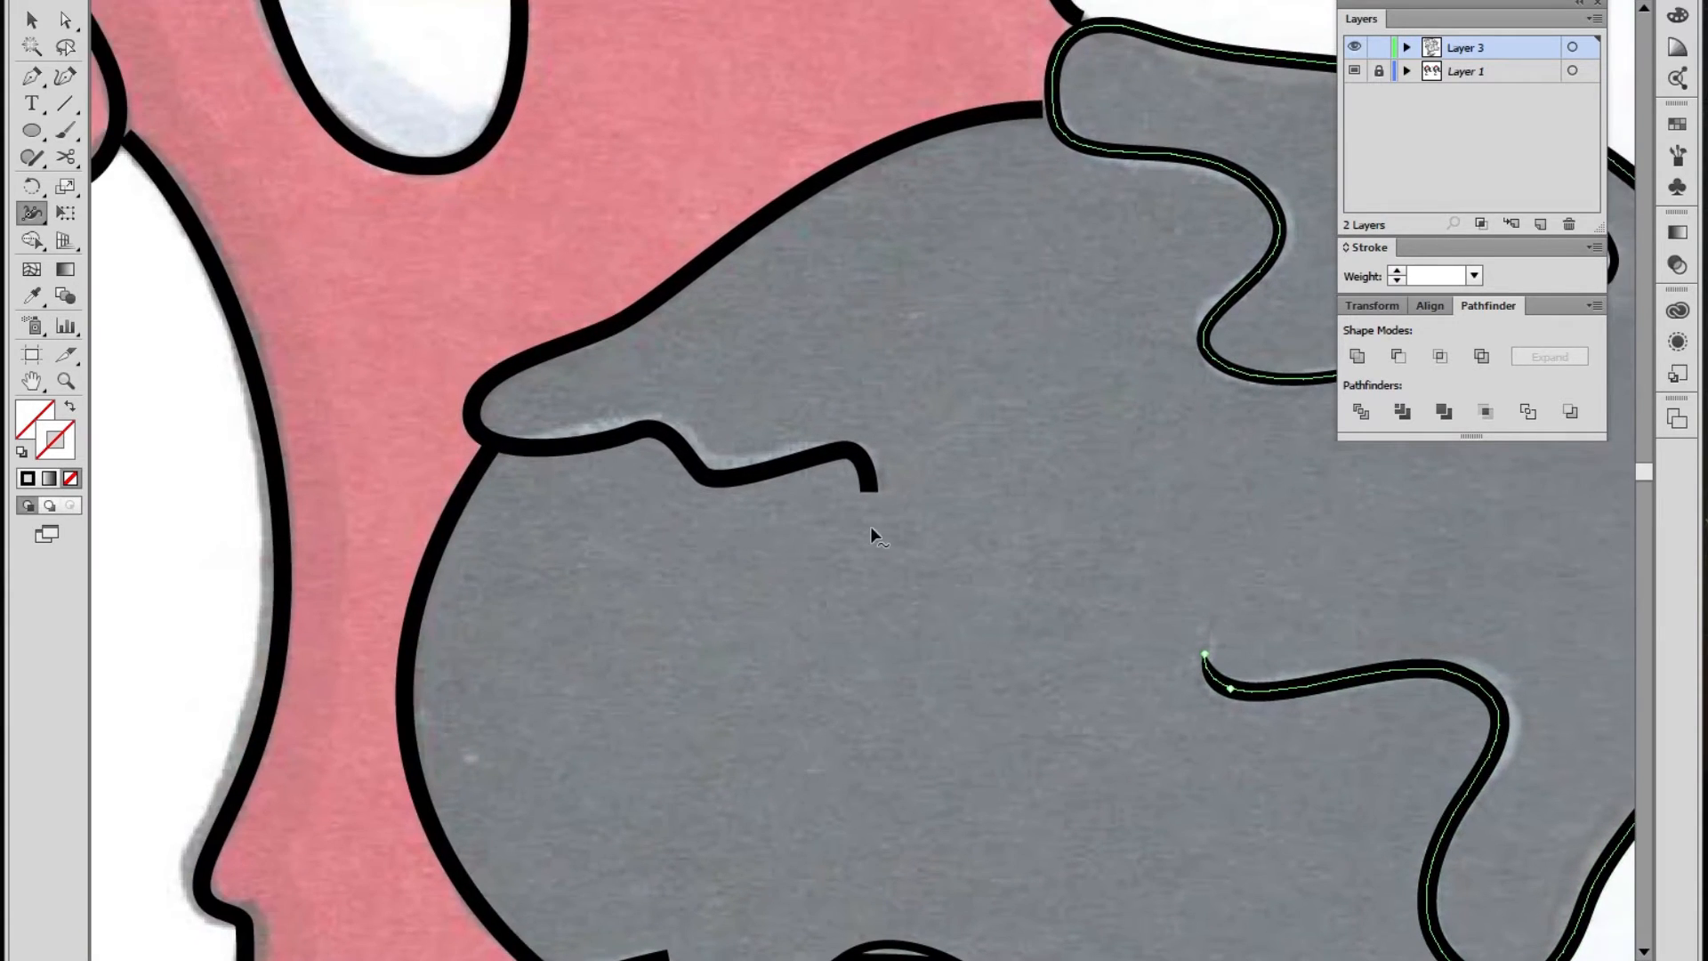
mouse_move(867, 494)
mouse_down()
mouse_move(825, 491)
mouse_move(815, 462)
mouse_up()
key(v)
click(984, 495)
Reposition the anchor points along the small wavy drip line to follow the scanned line more closely
key(a)
click(699, 479)
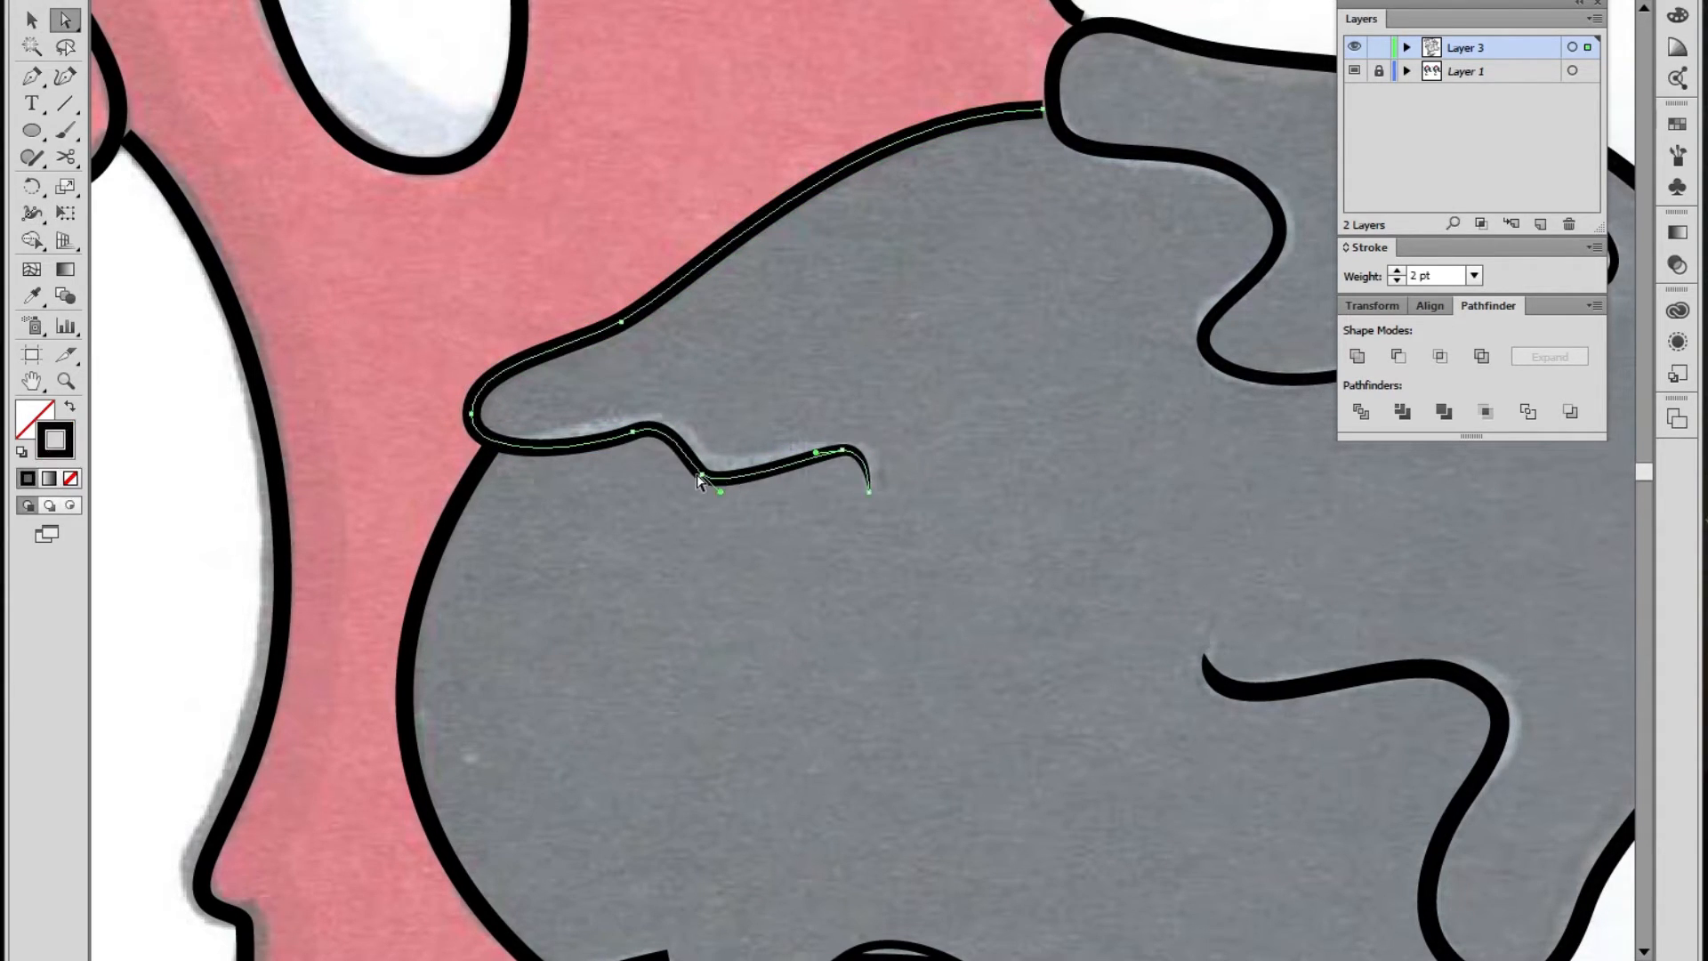
drag(702, 474, 627, 428)
click(673, 477)
Move the end anchors of the lobe's upper edge and the red area's outer outline to meet the drip's outline
key(z)
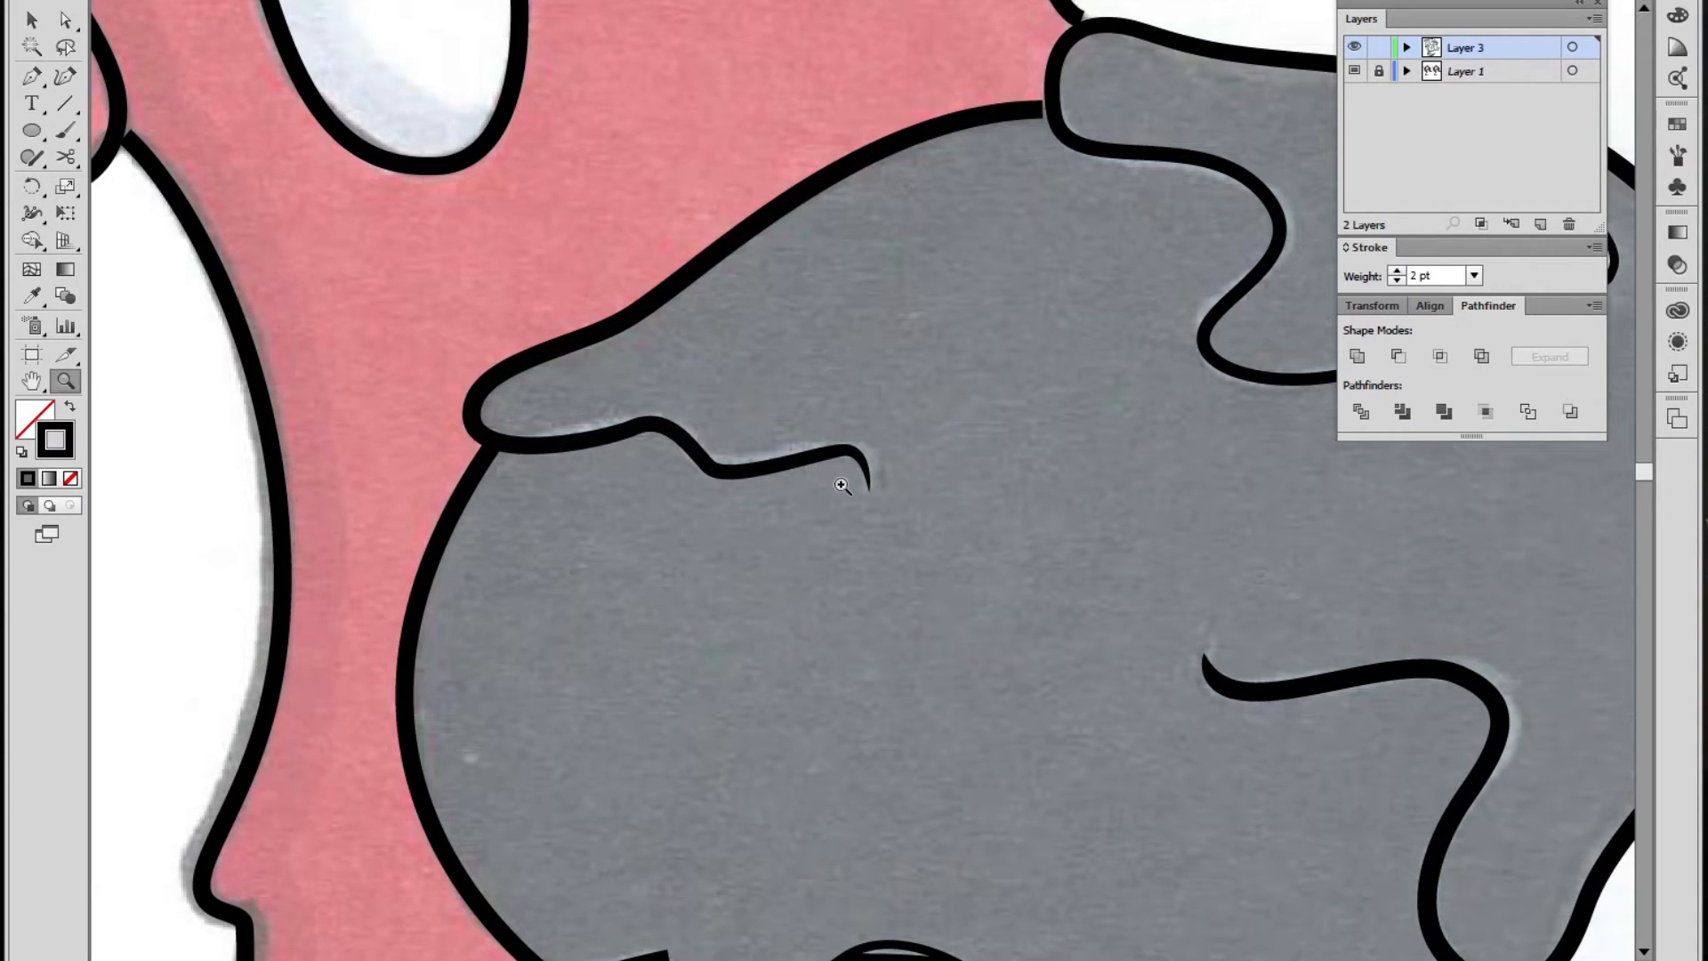
alt+click(802, 466)
alt+click(804, 465)
alt+click(804, 466)
click(998, 443)
click(997, 444)
click(768, 473)
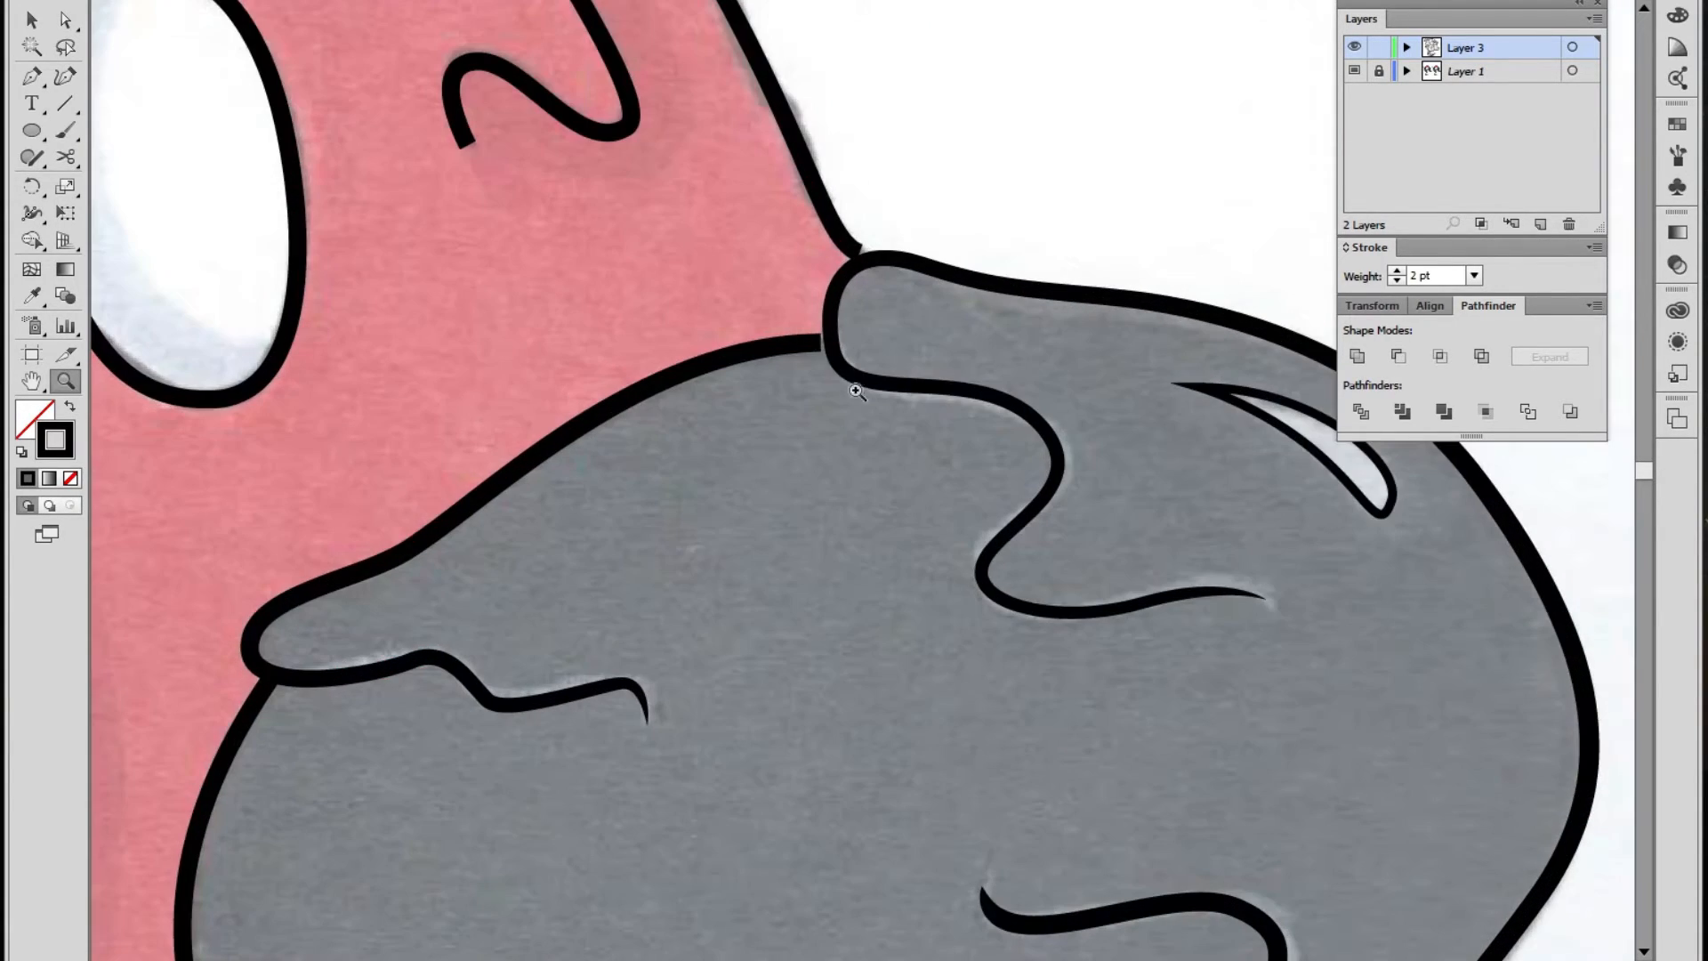
key(a)
click(819, 343)
drag(820, 342, 826, 342)
click(861, 255)
click(858, 251)
mouse_move(858, 251)
mouse_down()
mouse_move(870, 272)
mouse_move(861, 254)
mouse_up()
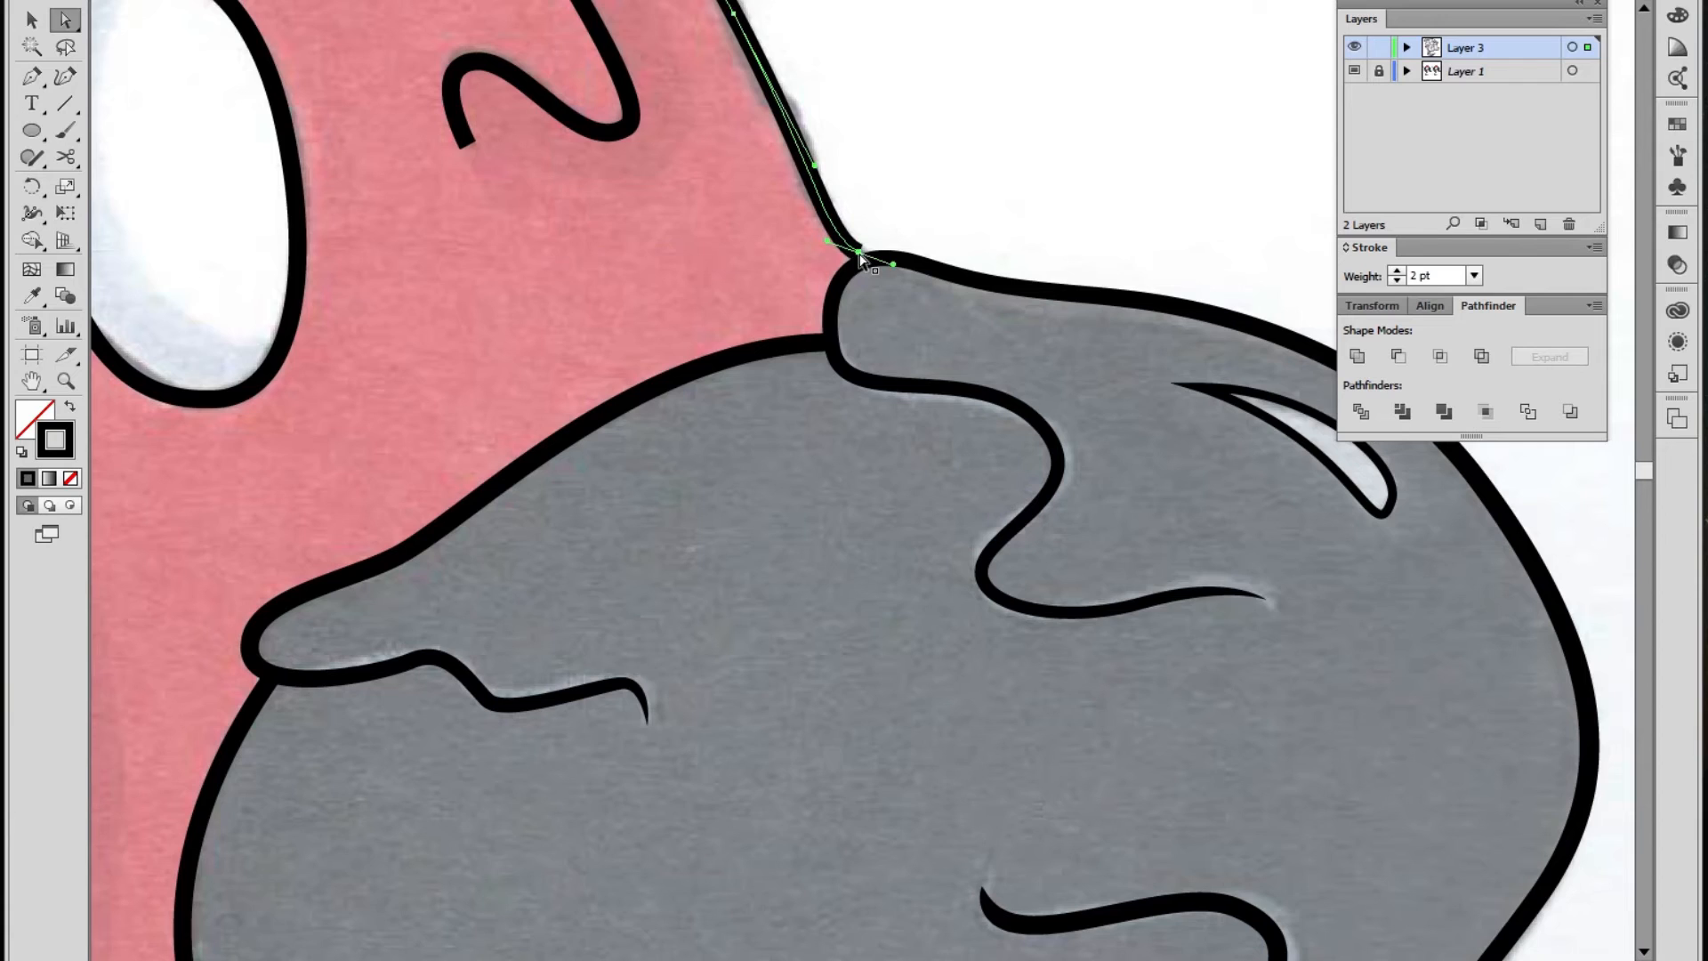
click(930, 229)
Adjust the direction handle at the end of the red area's outline to smooth its join with the grey drip
key(z)
alt+click(906, 498)
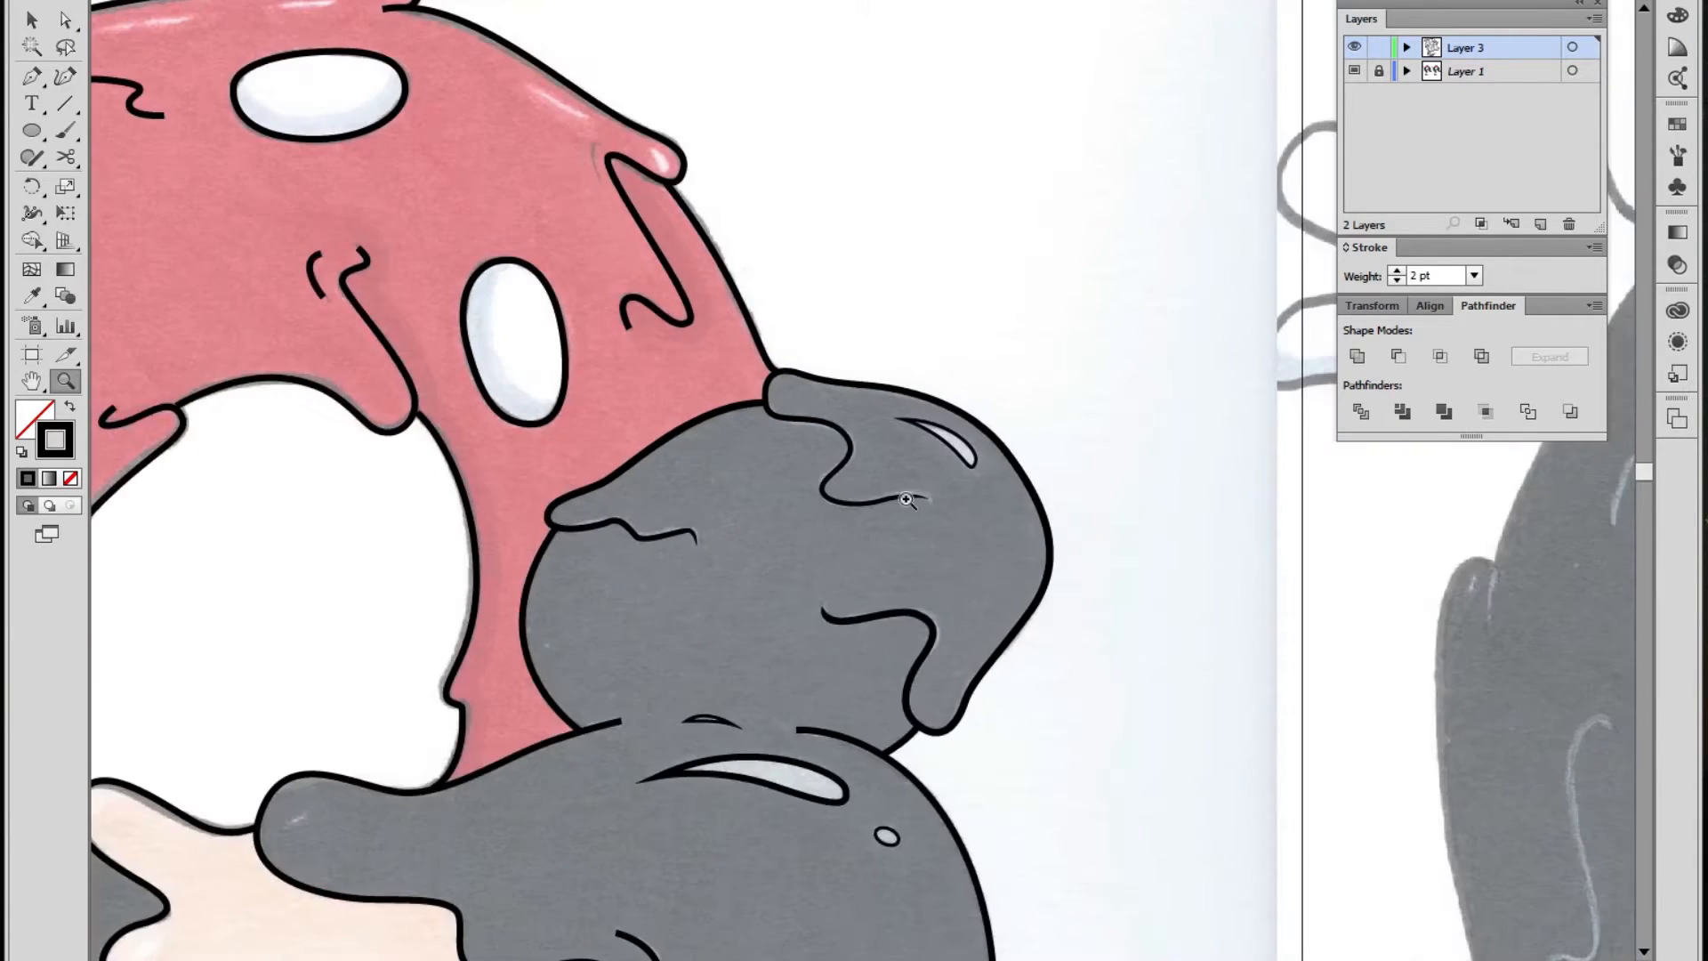
click(812, 448)
click(760, 372)
key(a)
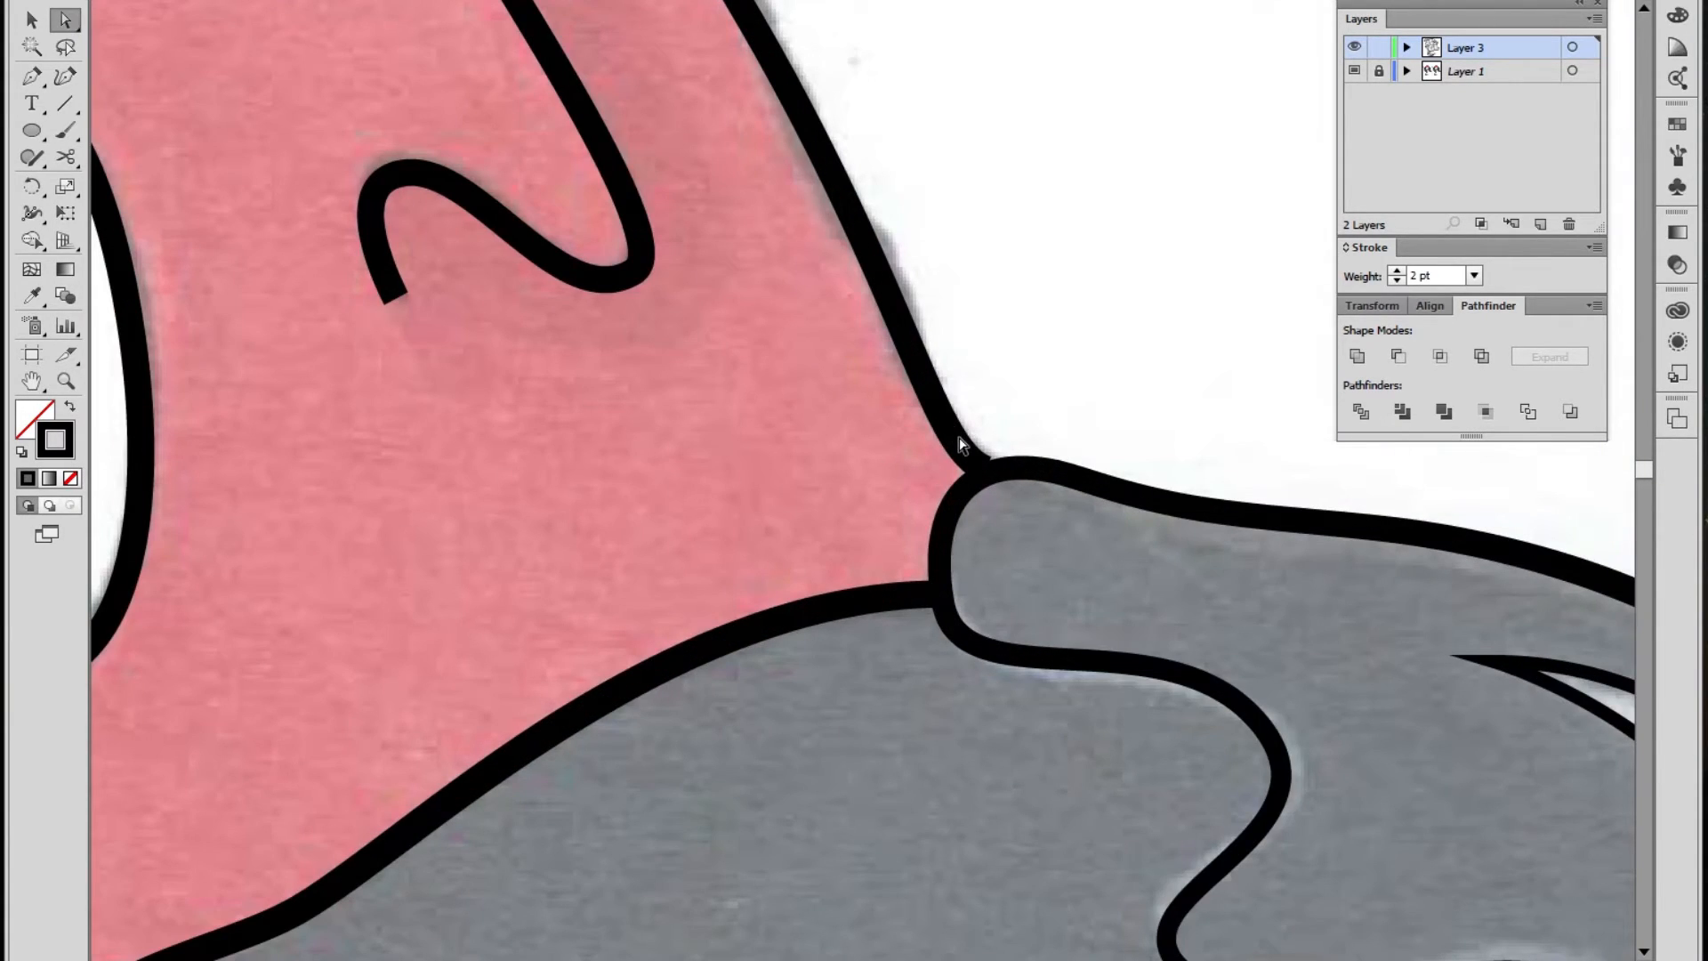
click(993, 469)
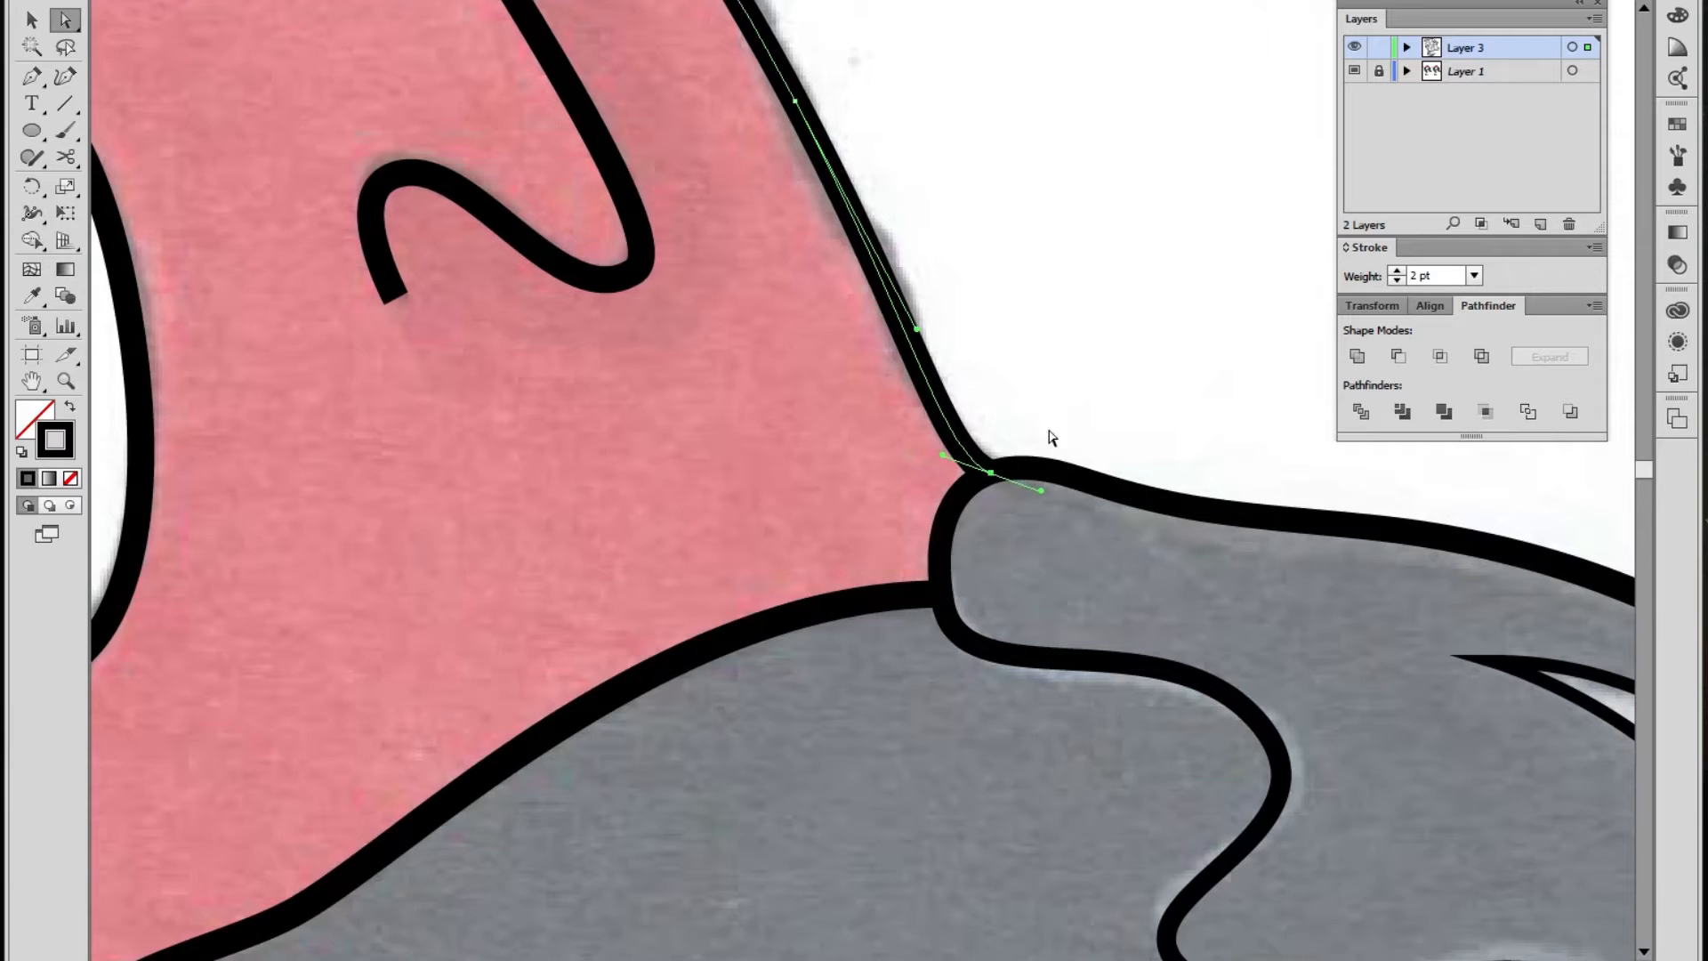
drag(943, 454, 954, 451)
click(770, 511)
Examine the refined line ends and joins on the upper grey lobe and the large grey shape below it
key(z)
alt+click(772, 510)
alt+click(774, 511)
alt+click(774, 510)
alt+click(773, 511)
drag(1125, 703, 900, 506)
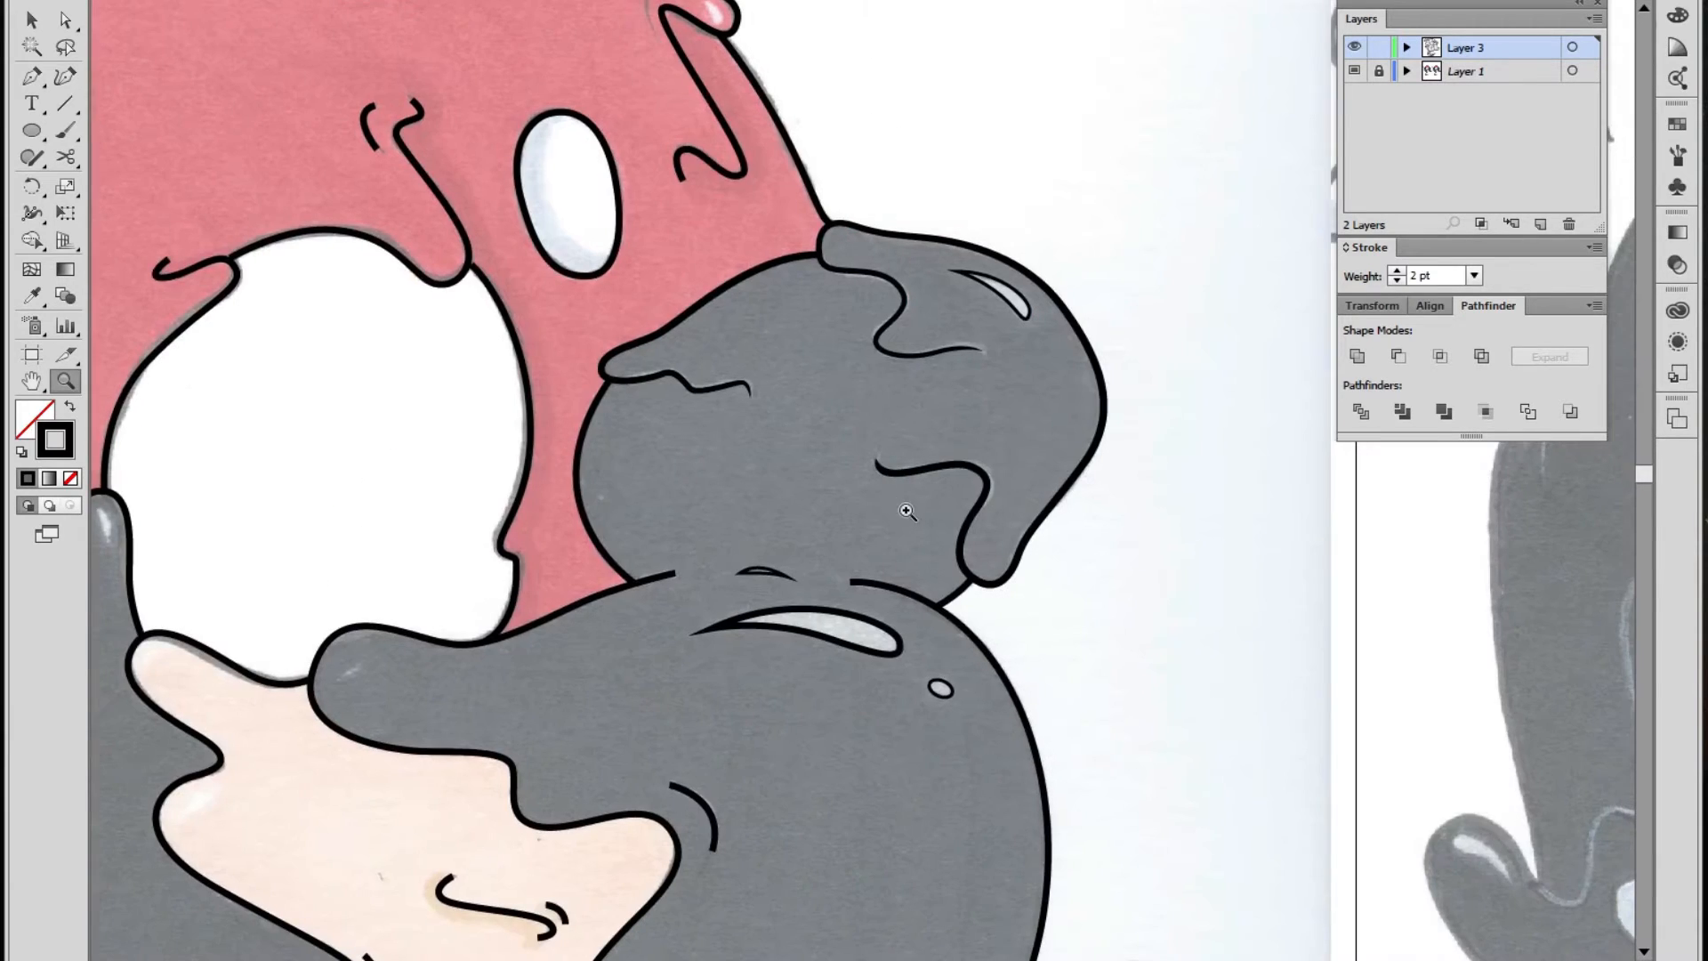
click(862, 578)
click(833, 501)
alt+click(961, 452)
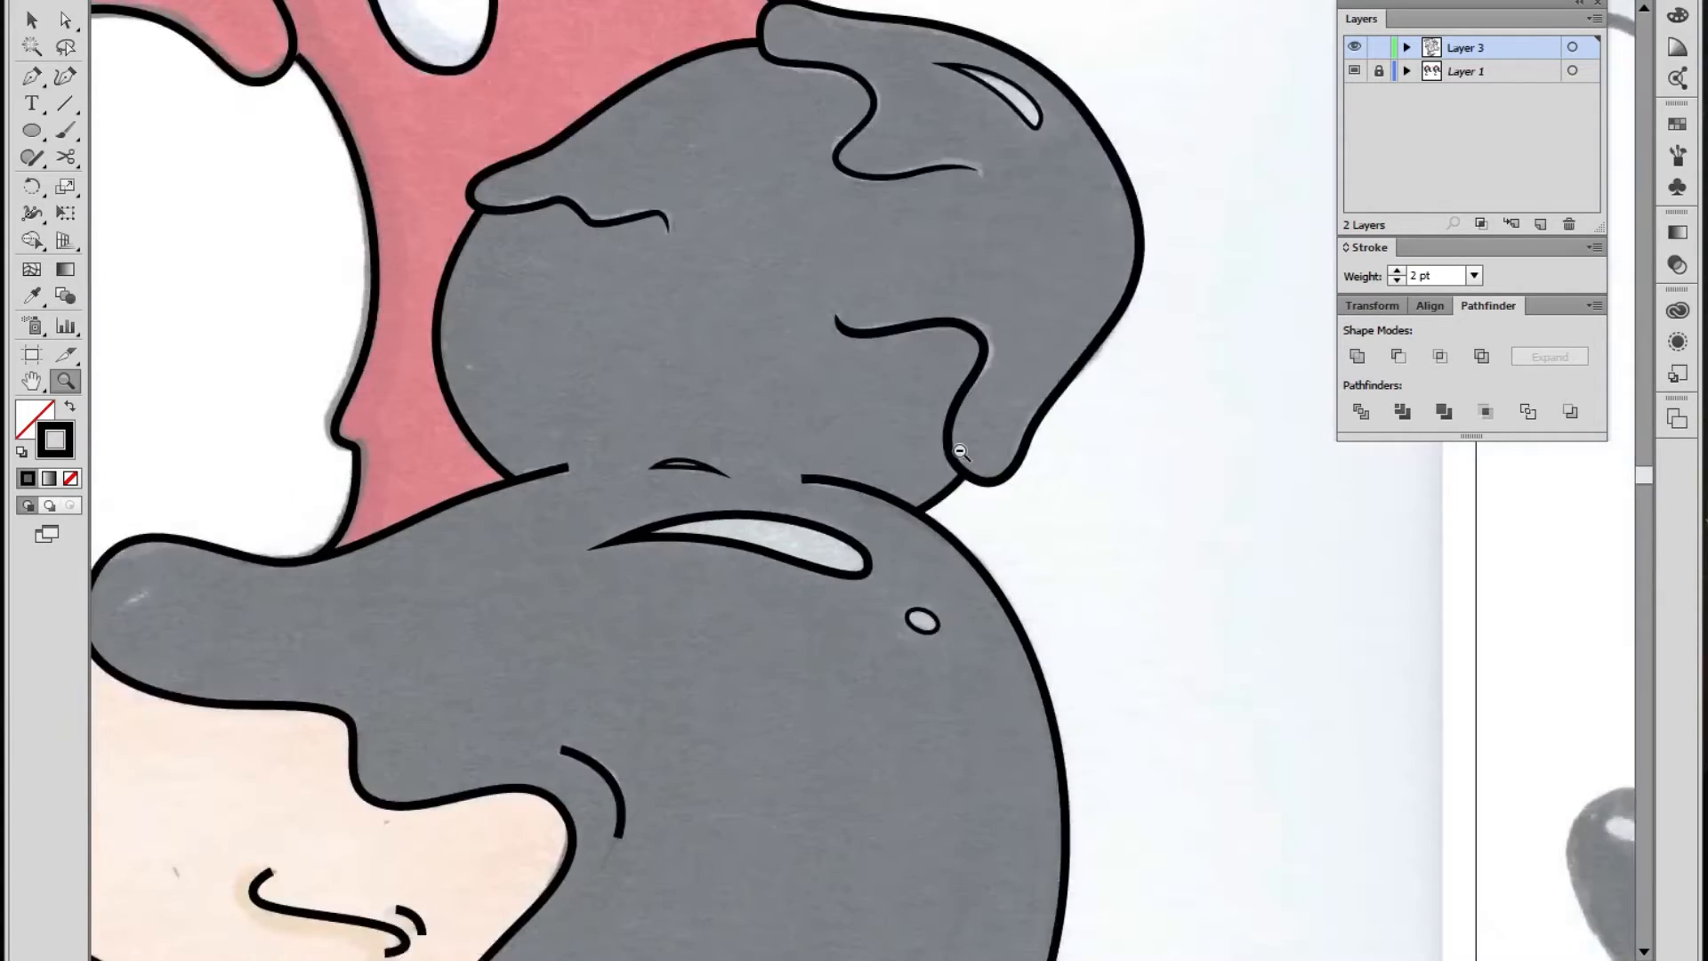
alt+click(961, 452)
alt+click(960, 452)
mouse_move(1250, 560)
mouse_down()
mouse_move(492, 533)
mouse_move(1127, 530)
mouse_up()
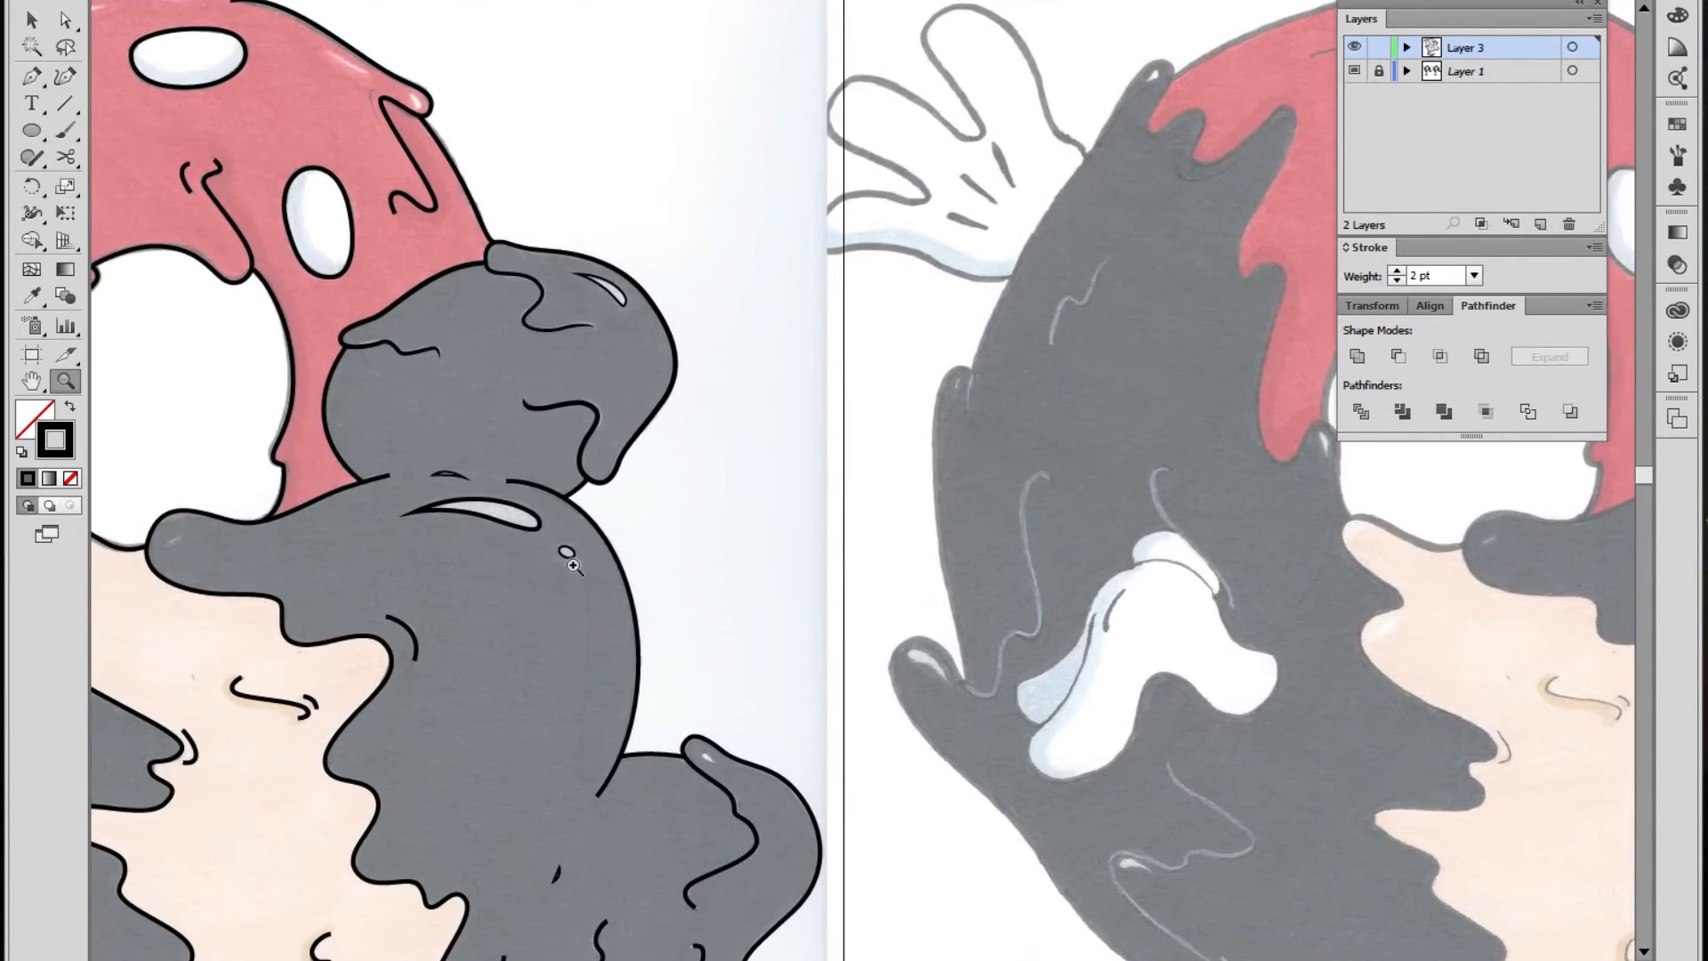
Taper the upper end of the large grey shape's right outline to a point just above the highlight
click(686, 513)
click(782, 504)
key(shift+w)
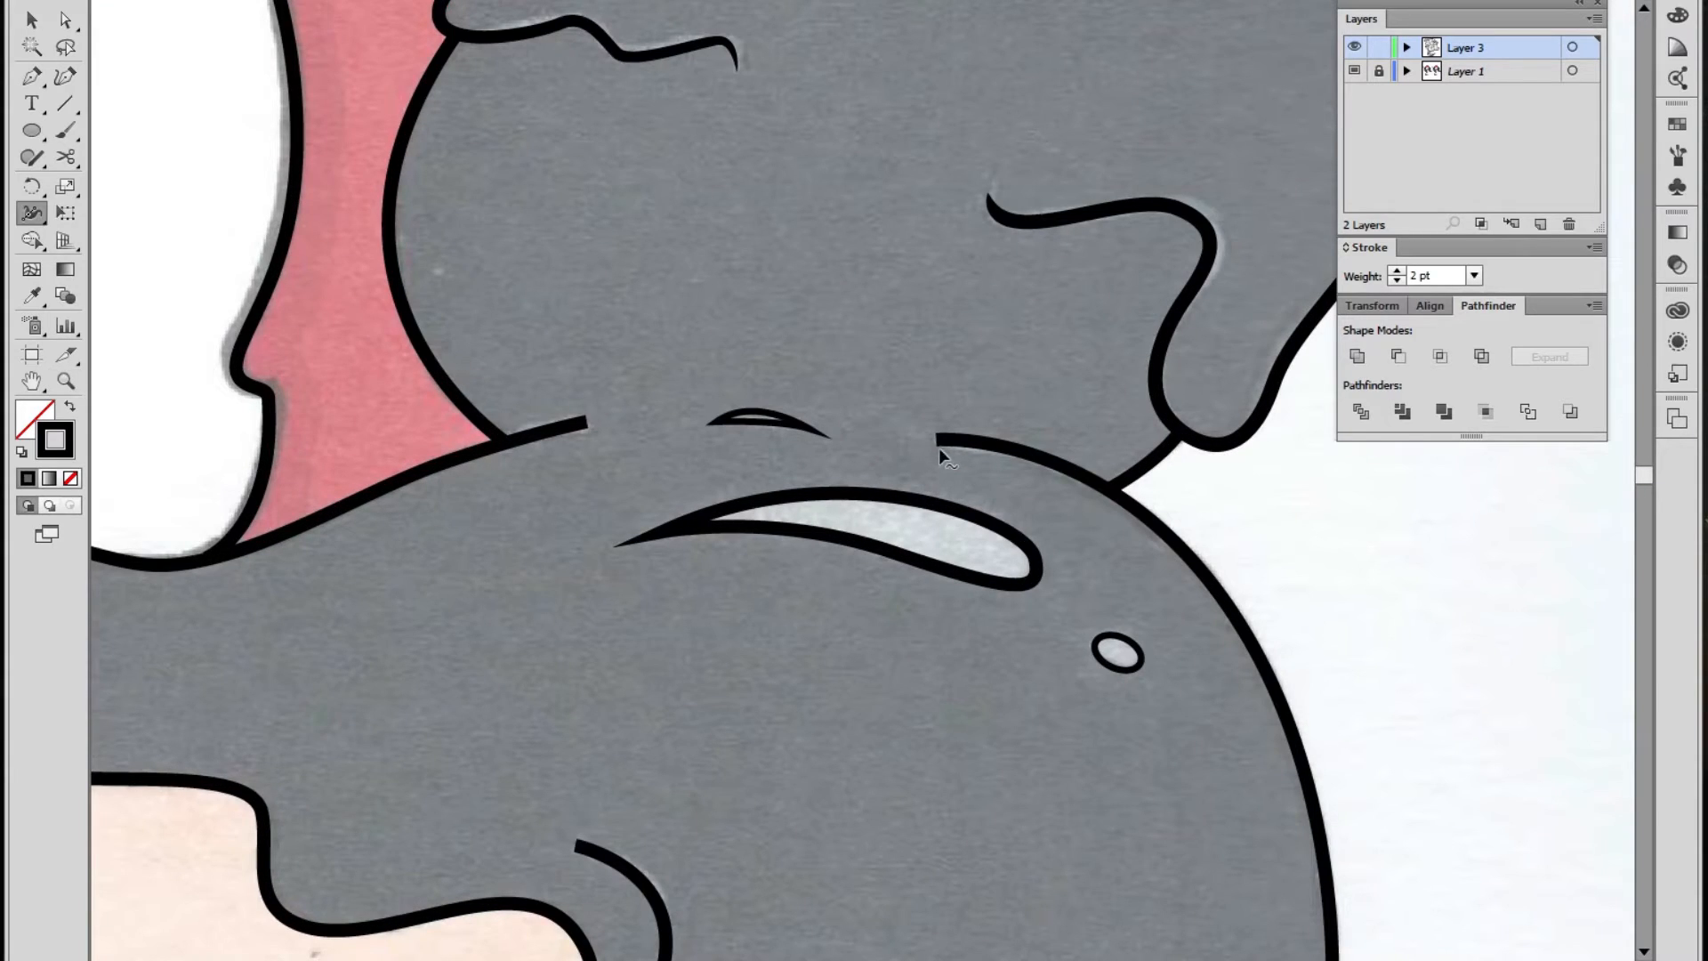
drag(933, 442, 904, 391)
drag(990, 445, 994, 450)
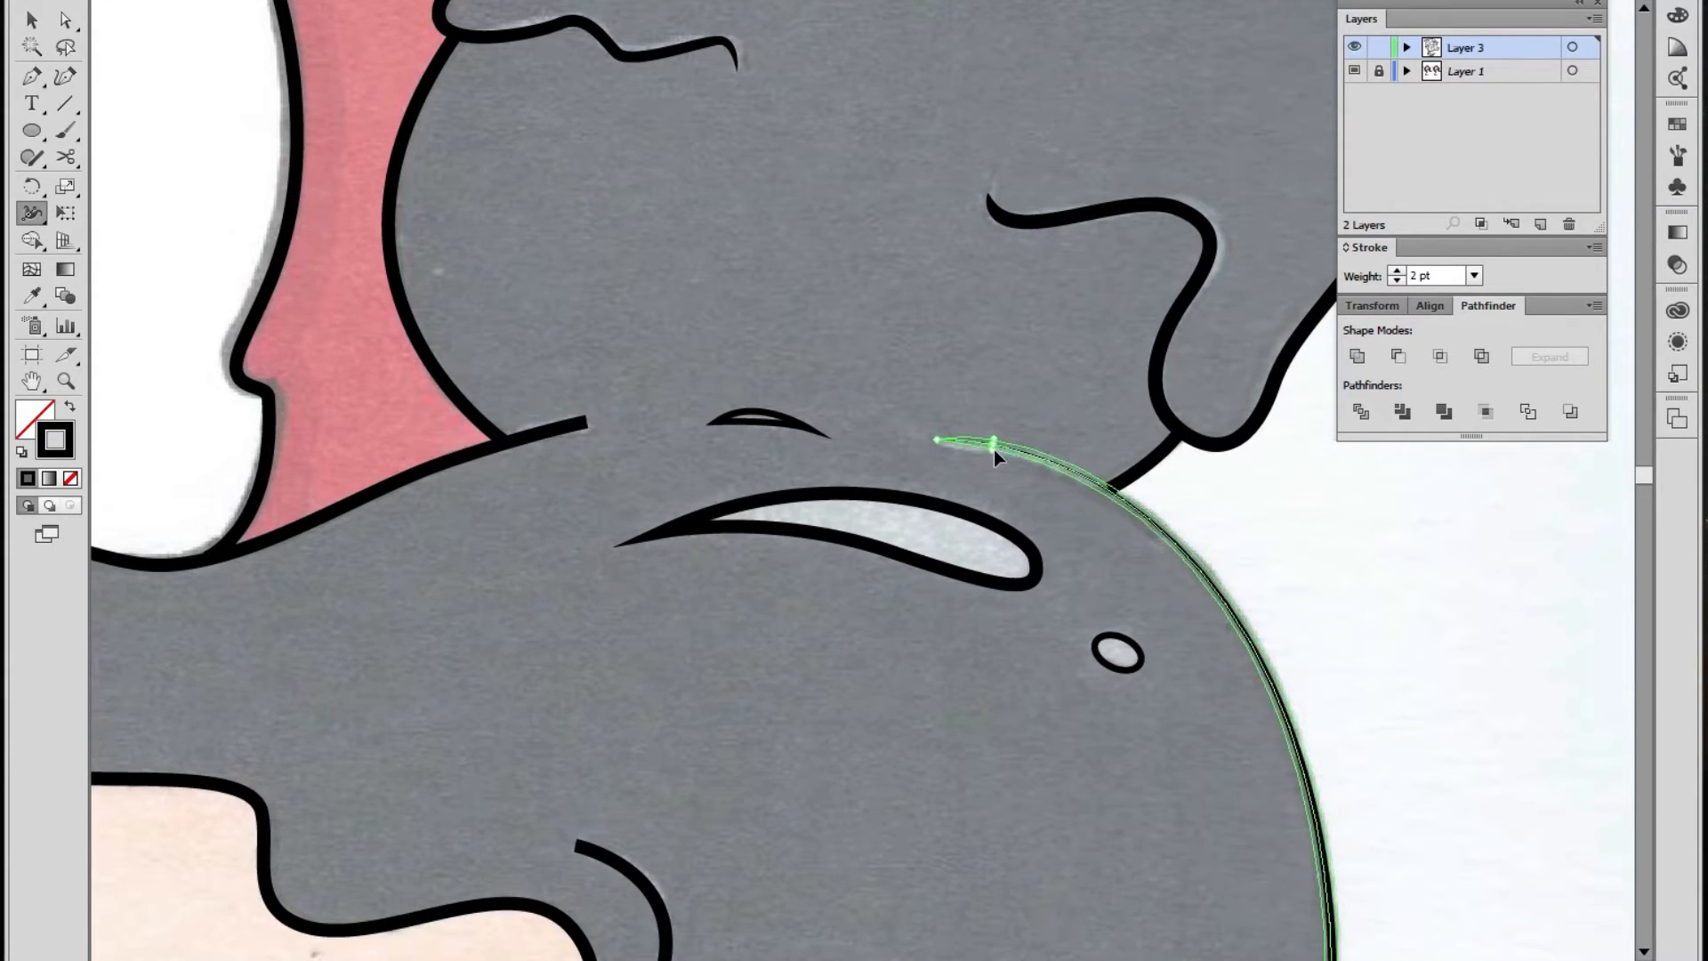
key(v)
click(1353, 536)
Taper the lower end of the large grey shape's right outline where it runs into the rightmost lobe
key(z)
alt+click(938, 561)
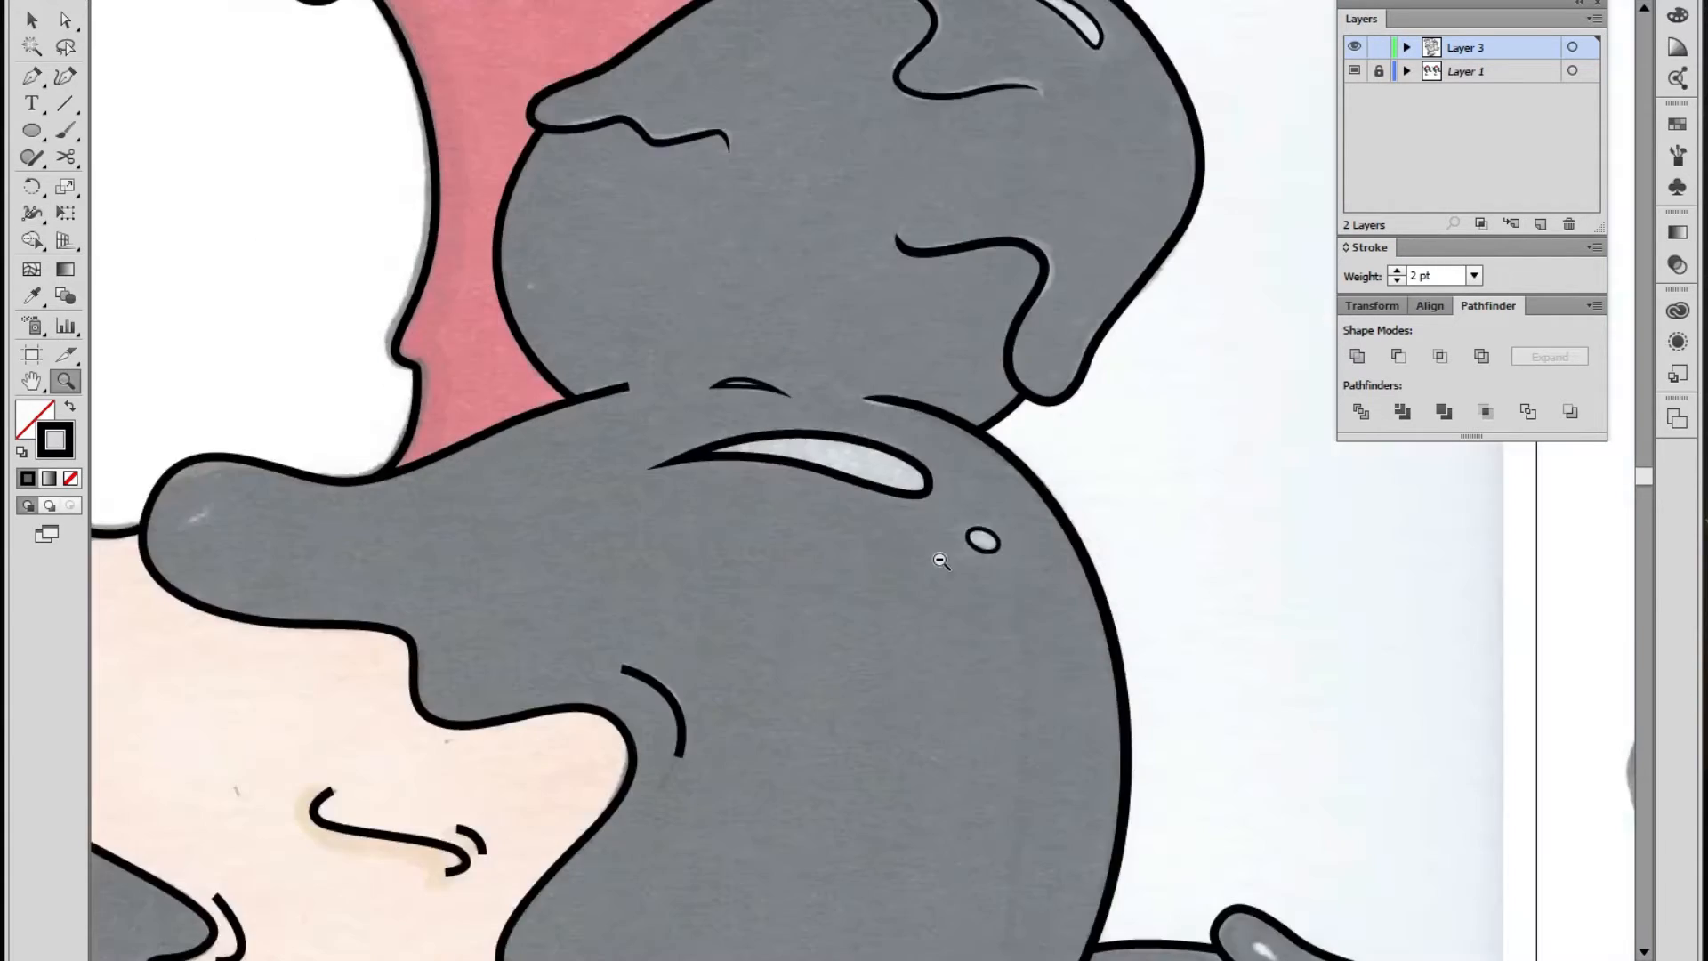
alt+click(939, 561)
alt+click(938, 561)
click(940, 560)
click(811, 567)
click(852, 481)
key(shift+w)
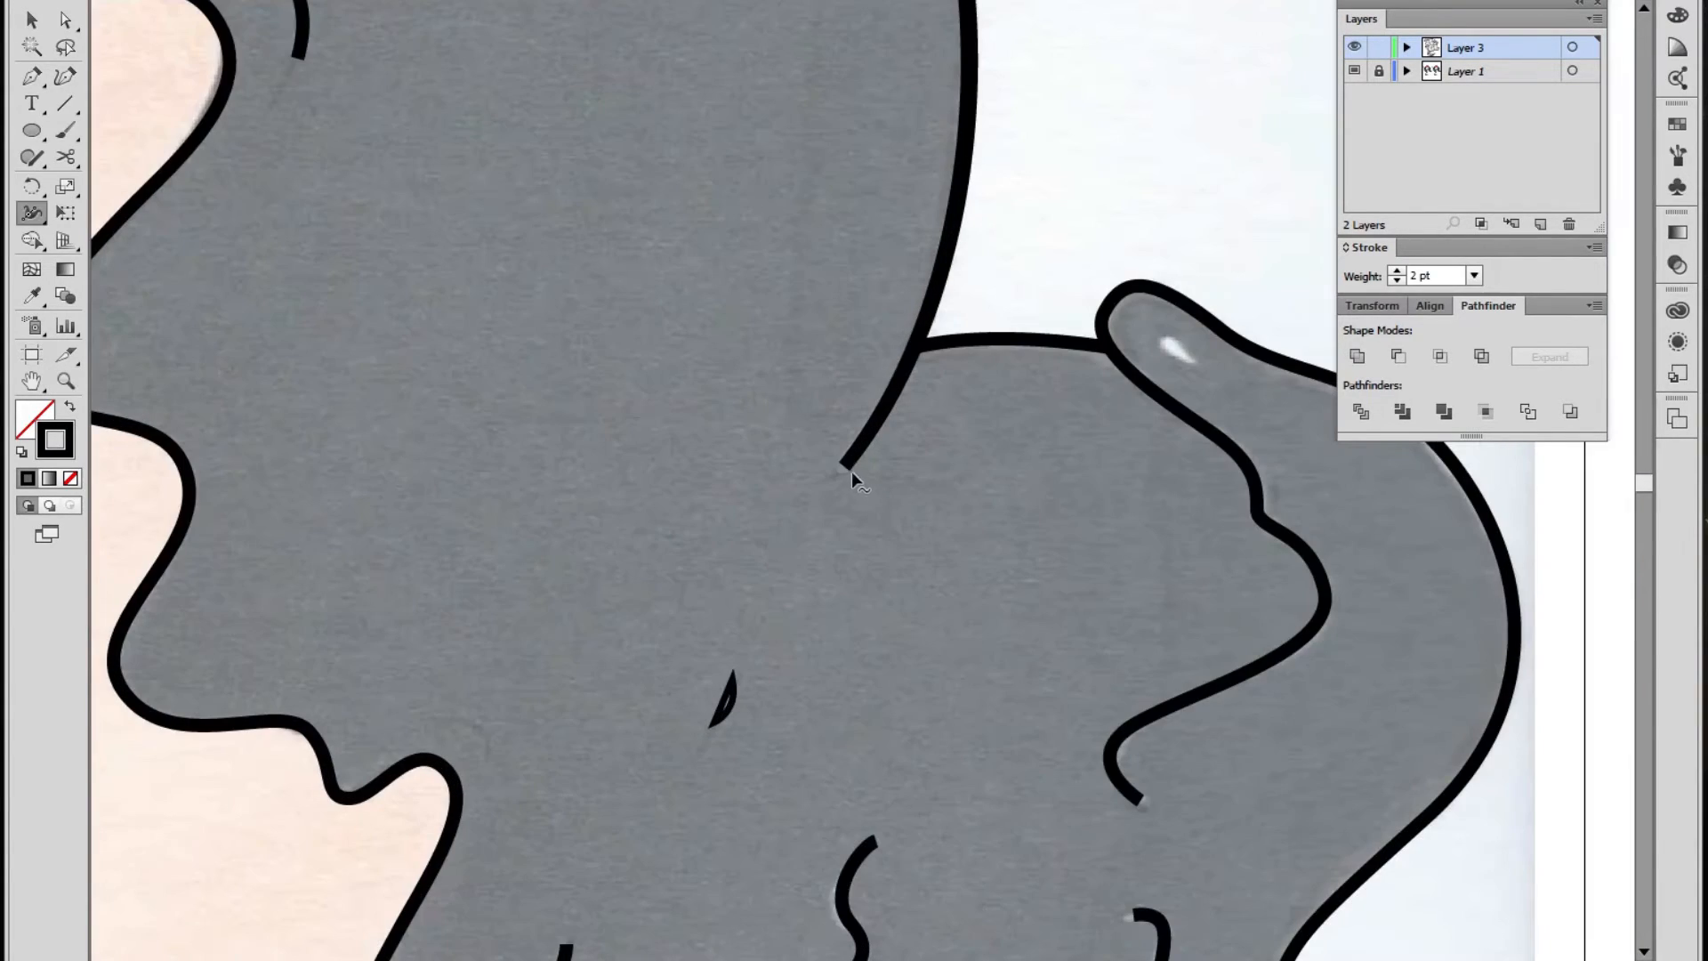
mouse_move(873, 494)
mouse_down()
mouse_move(861, 420)
mouse_move(886, 415)
mouse_up()
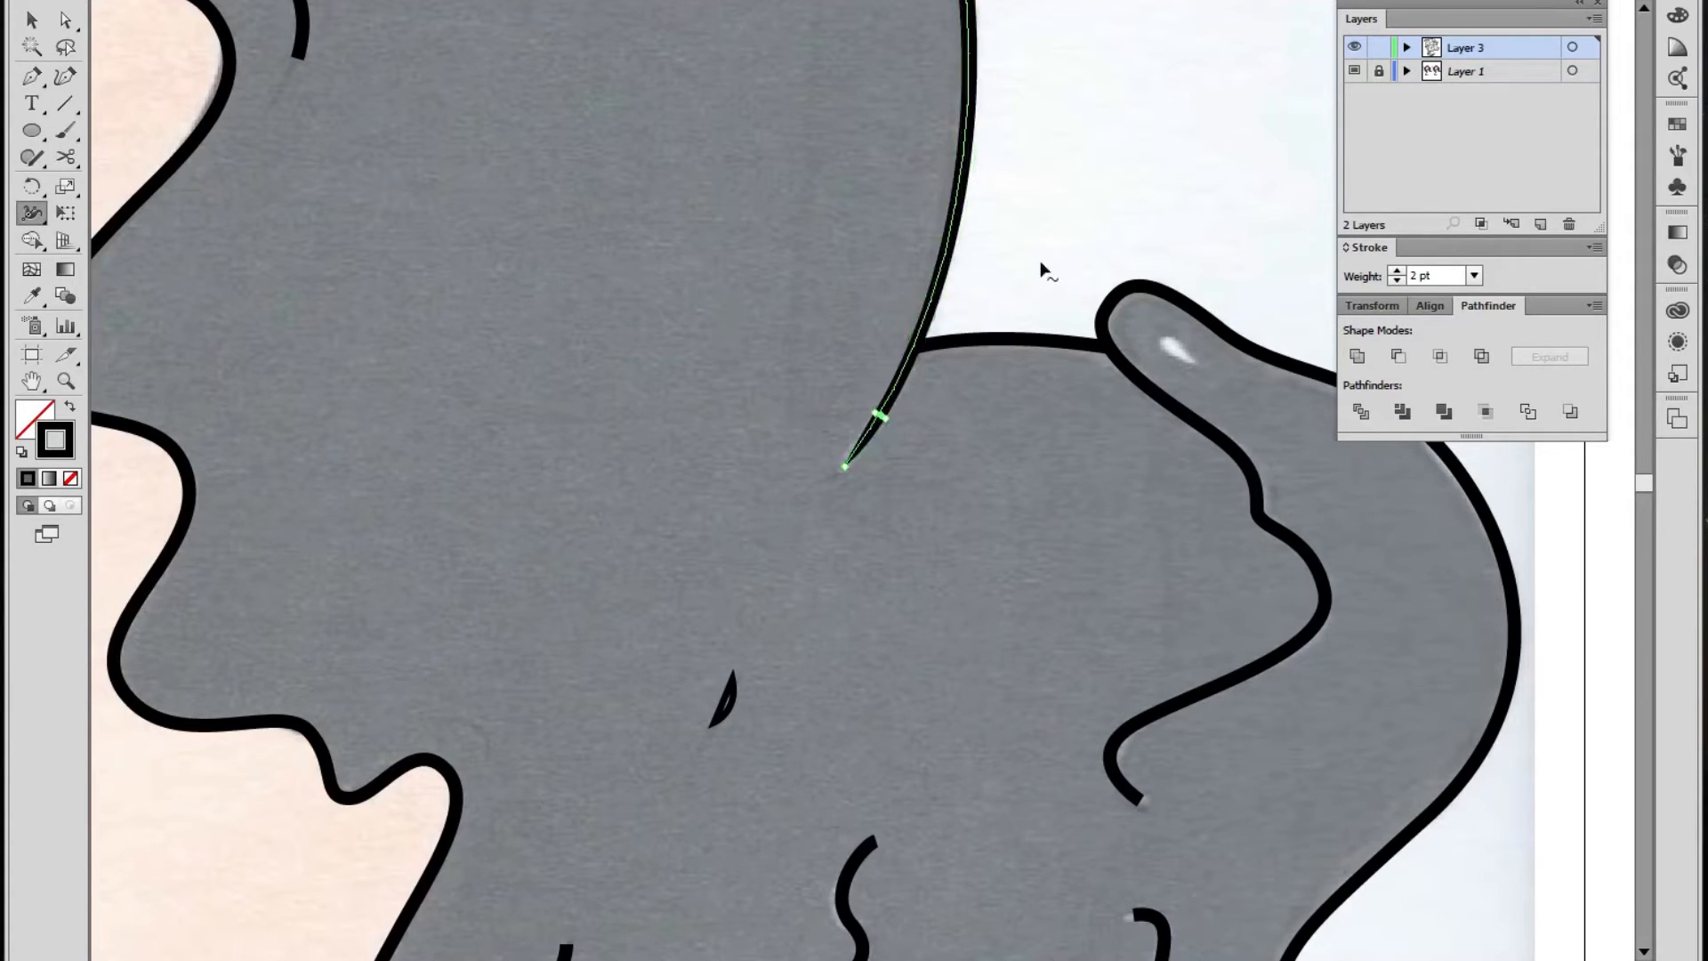
key(v)
click(987, 462)
Examine the traced body's line work alongside the untraced reference copy
key(z)
alt+click(956, 525)
alt+click(956, 525)
alt+click(956, 525)
alt+click(956, 525)
drag(702, 447, 814, 680)
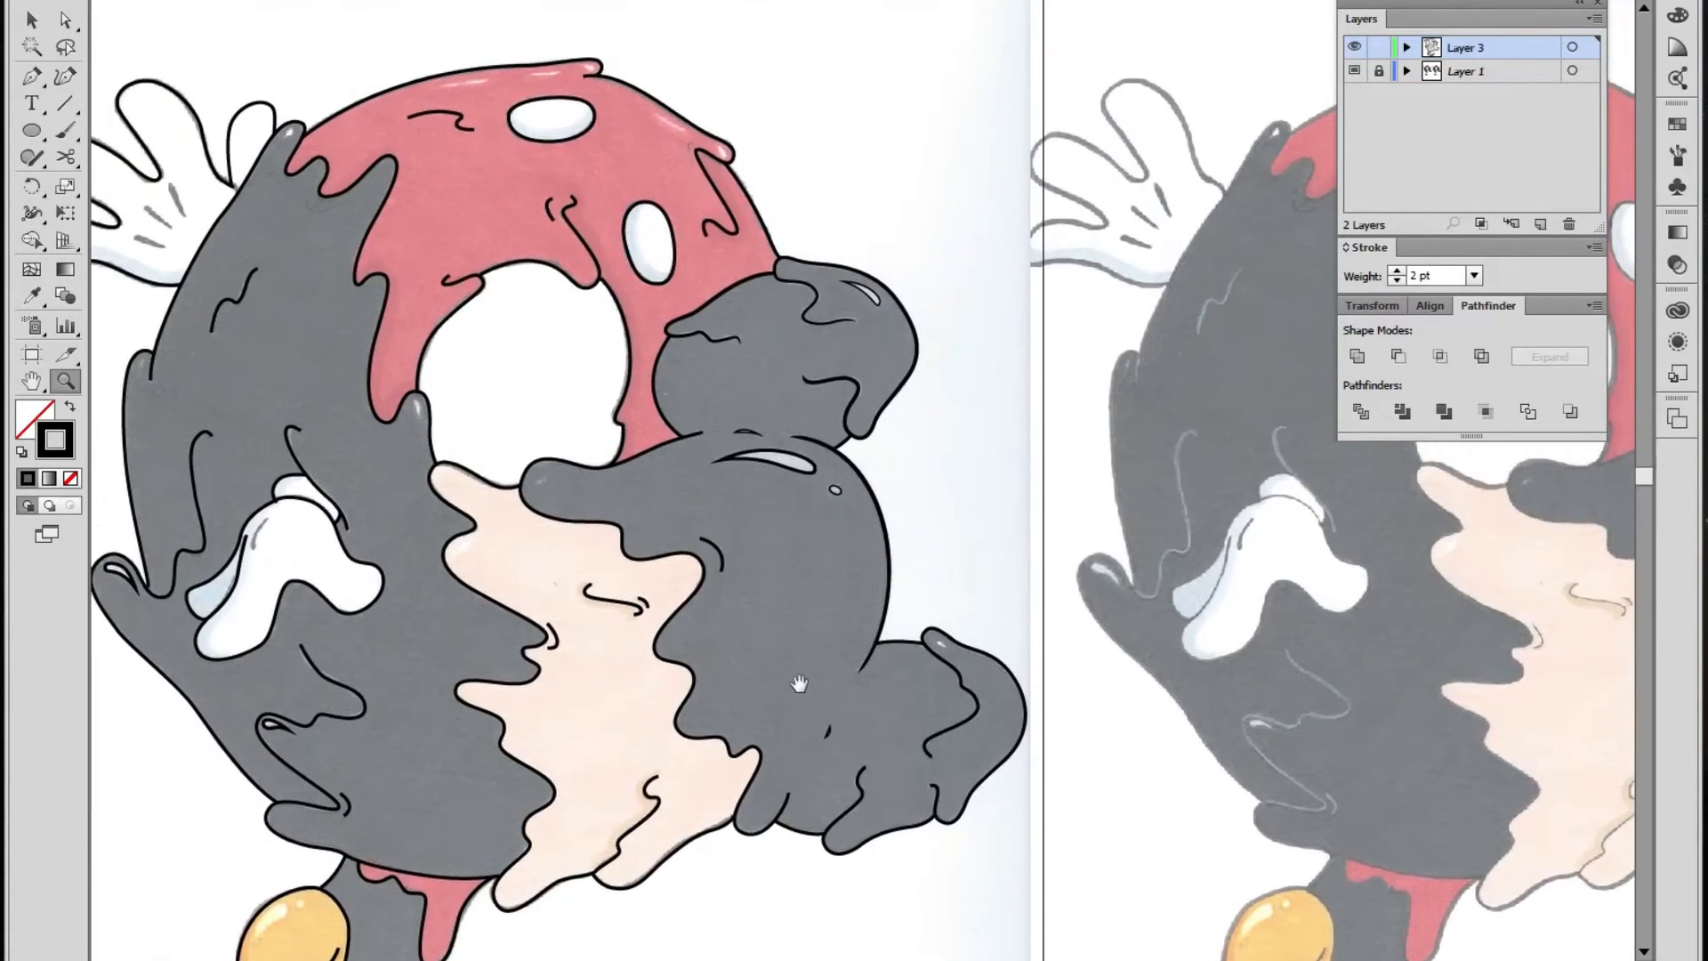
mouse_move(1025, 685)
mouse_down()
mouse_move(782, 640)
mouse_move(256, 614)
mouse_move(915, 649)
mouse_move(557, 579)
mouse_move(827, 675)
mouse_up()
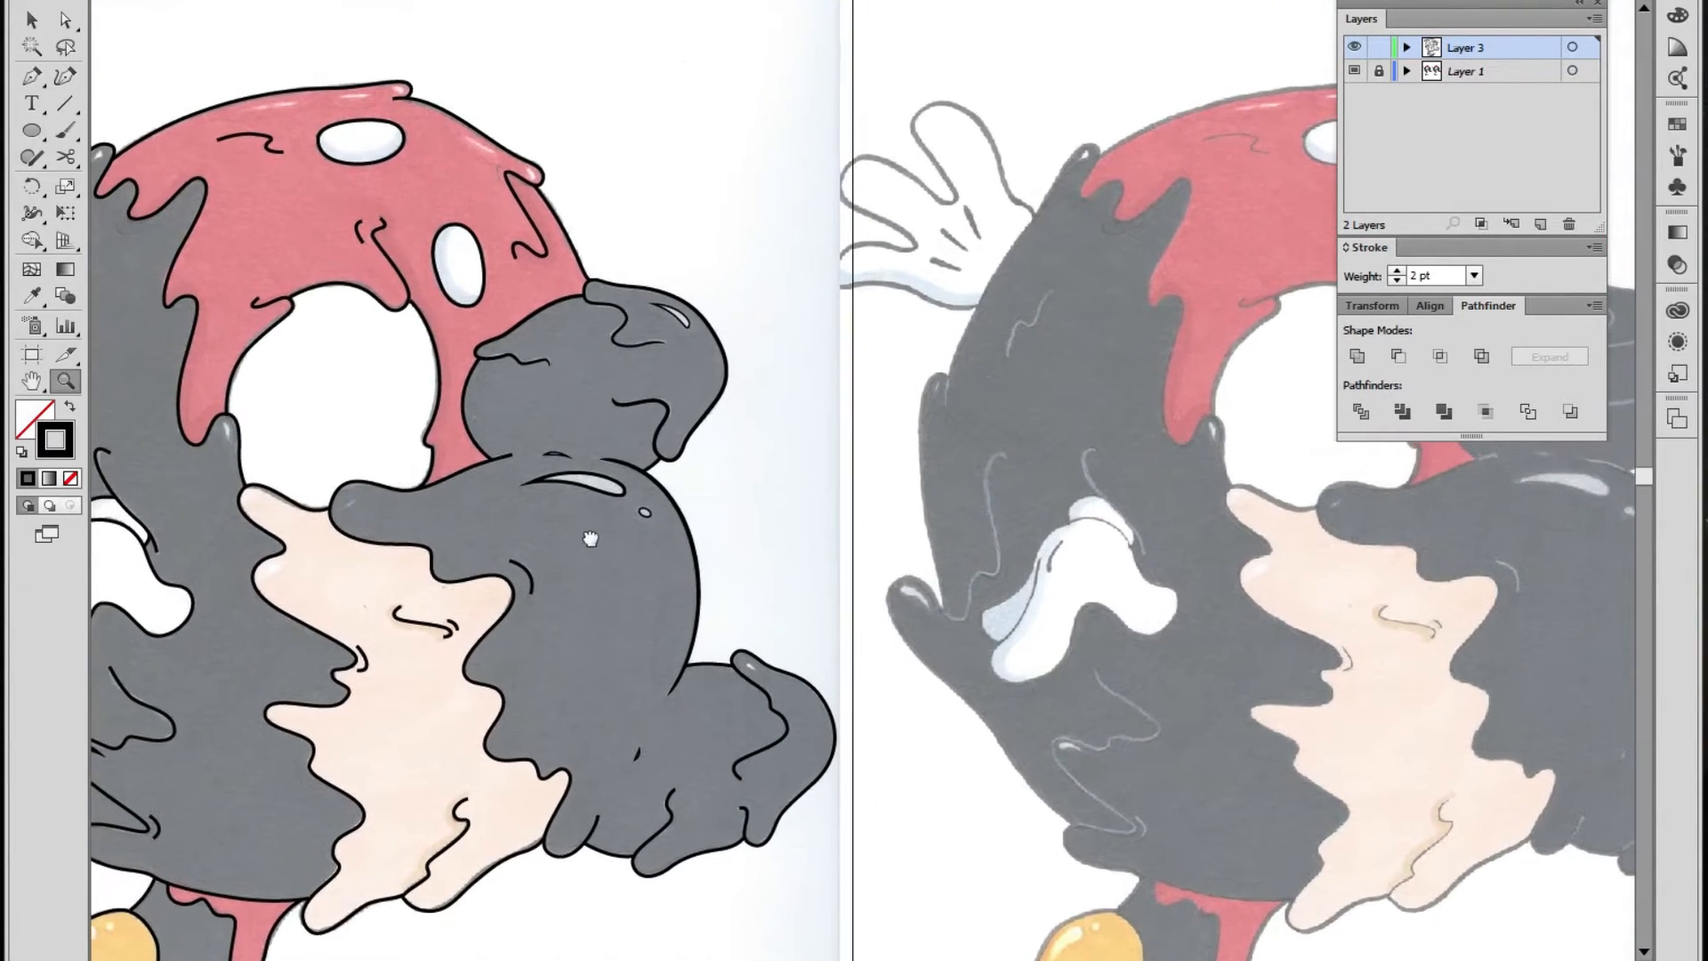
drag(1210, 537, 1108, 528)
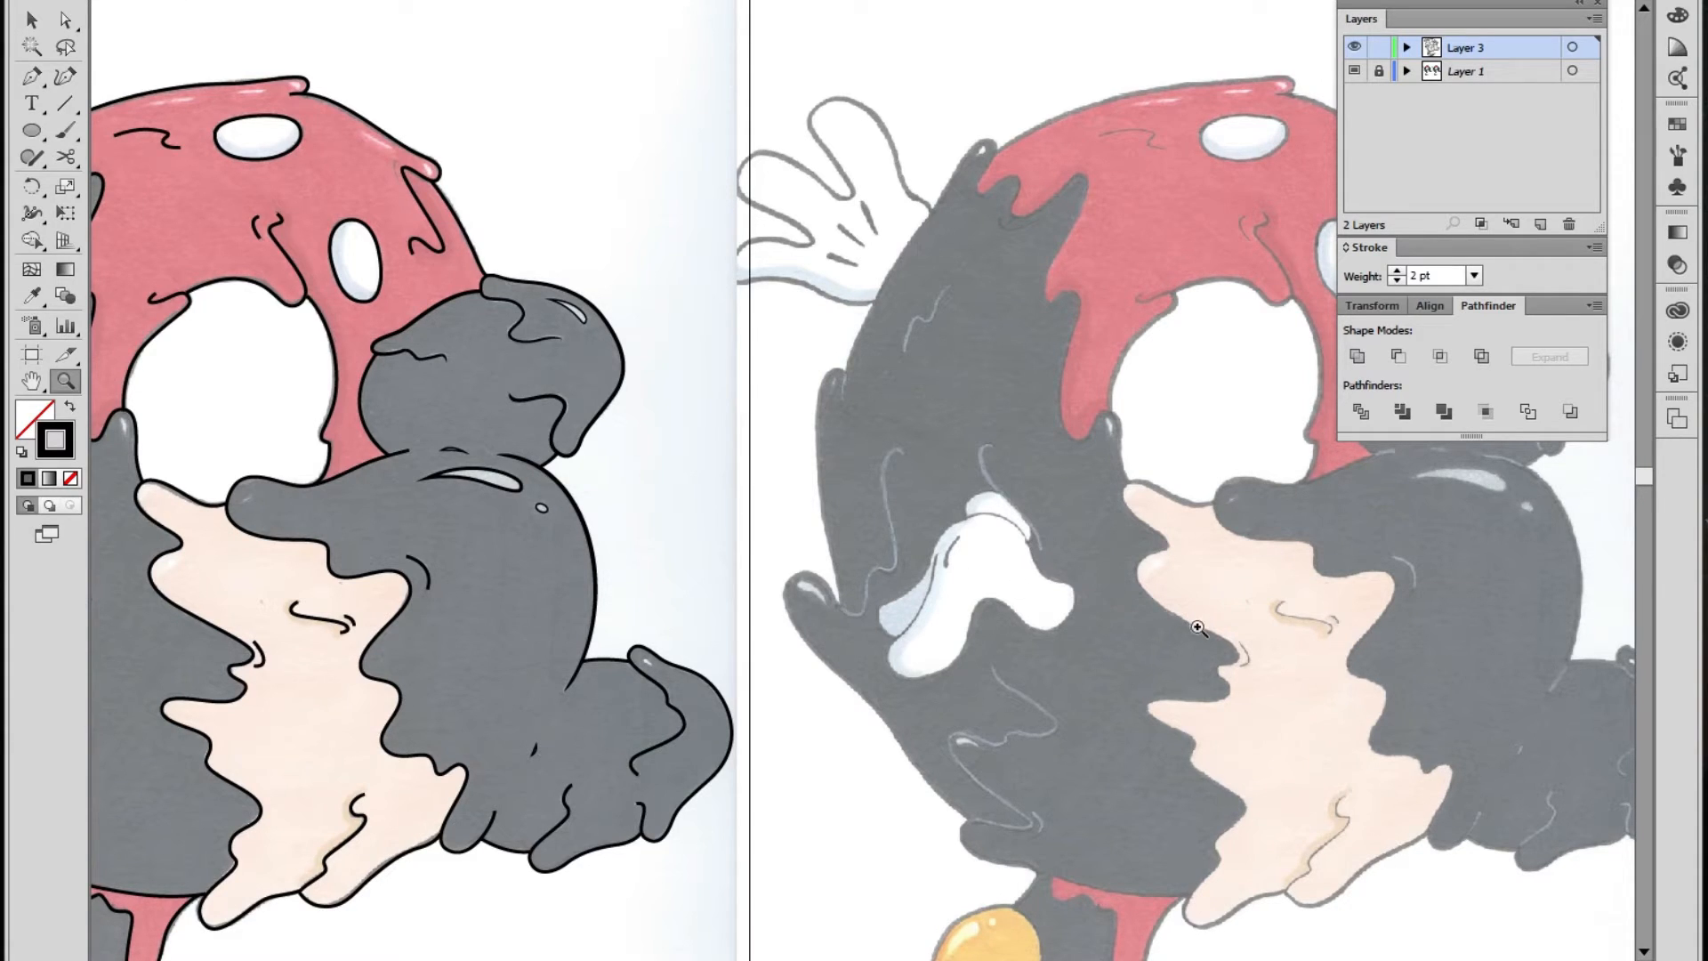
drag(1141, 349, 1019, 420)
drag(1047, 643, 954, 492)
drag(335, 598, 454, 567)
Taper both free ends of the rightmost grey lobe's outline with the Width tool
click(590, 500)
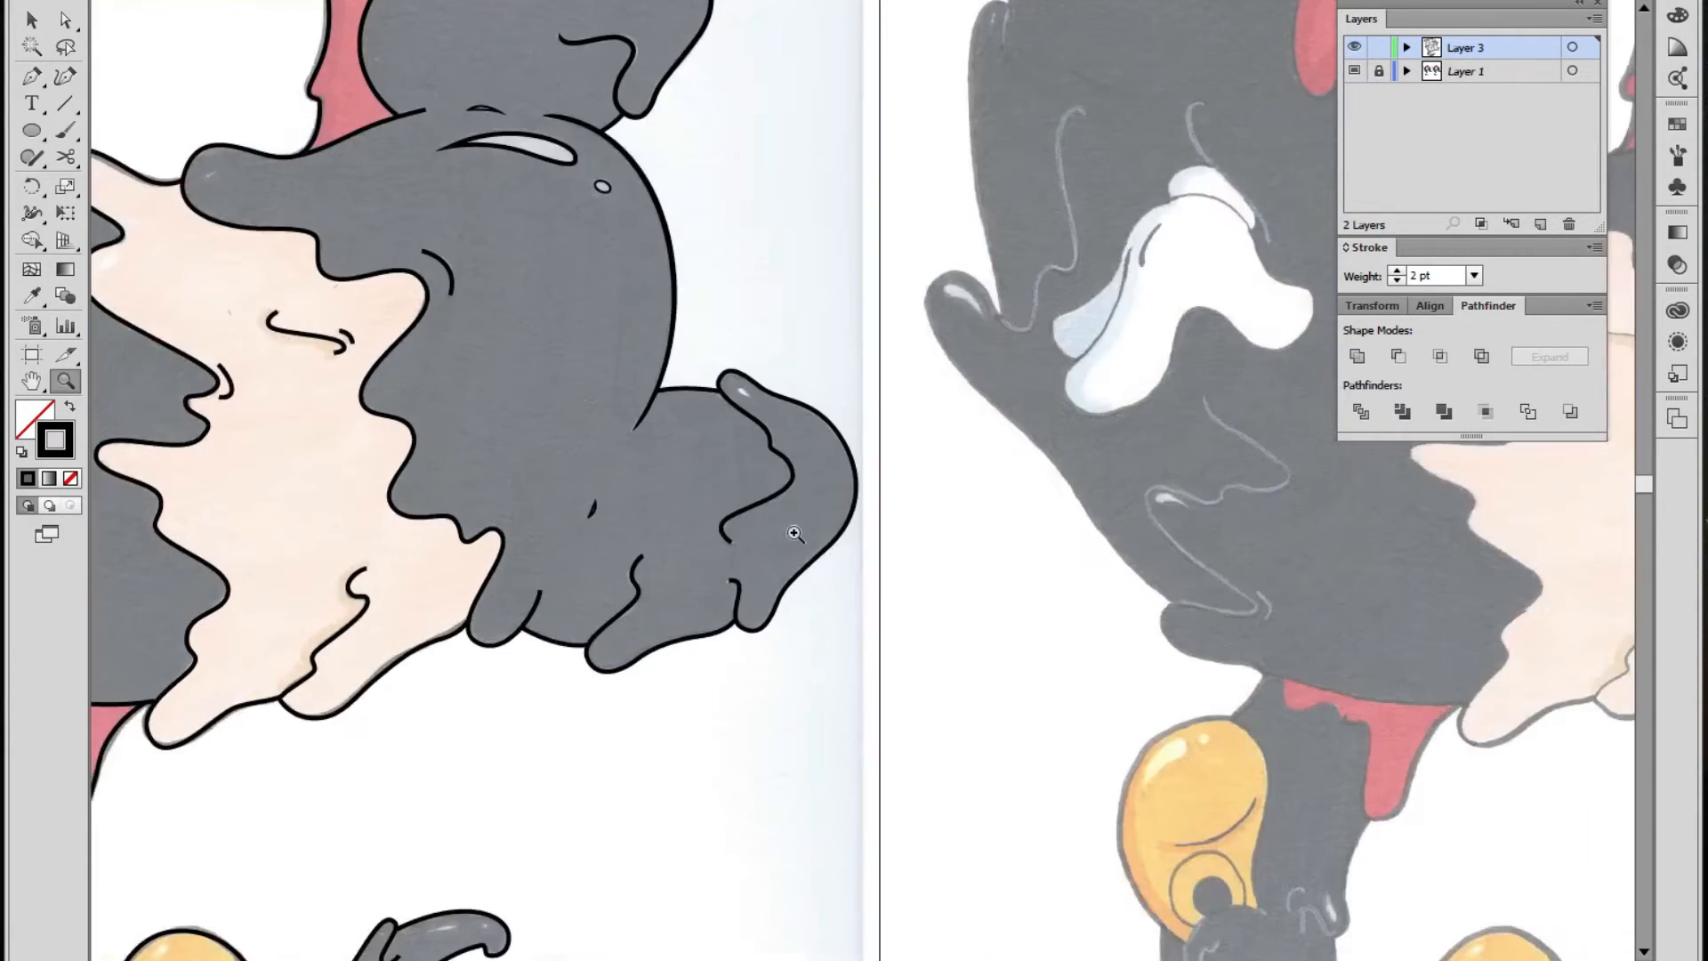
click(899, 495)
click(782, 465)
click(774, 478)
key(shift+w)
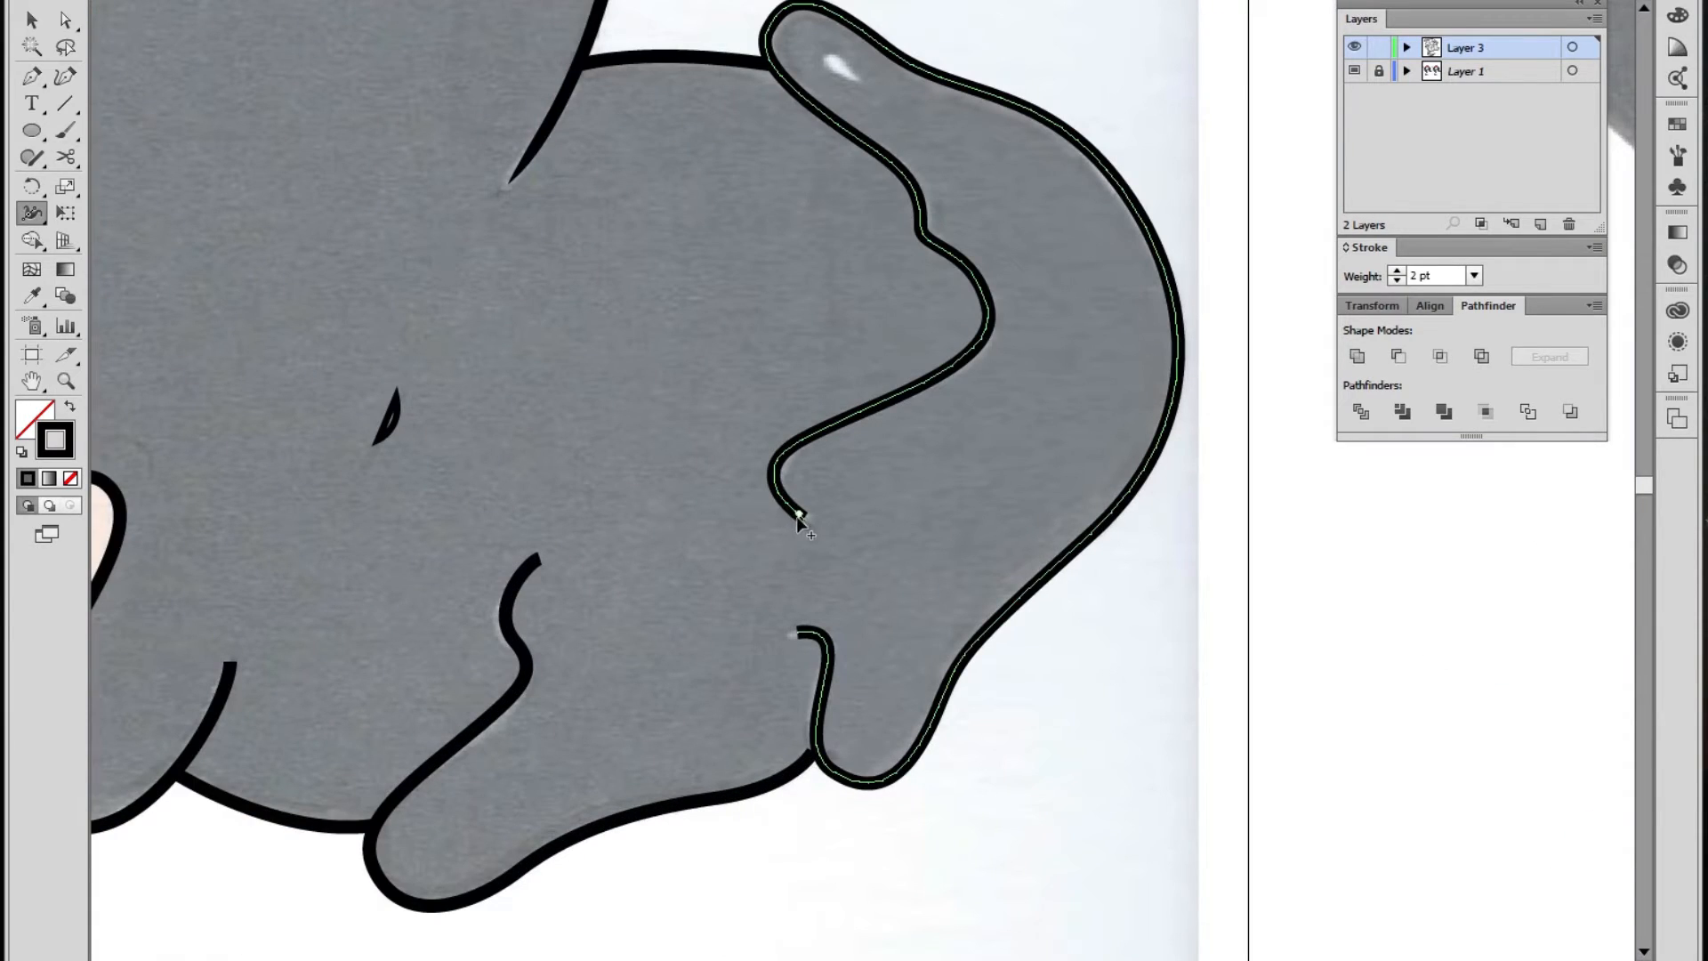
drag(788, 480, 779, 478)
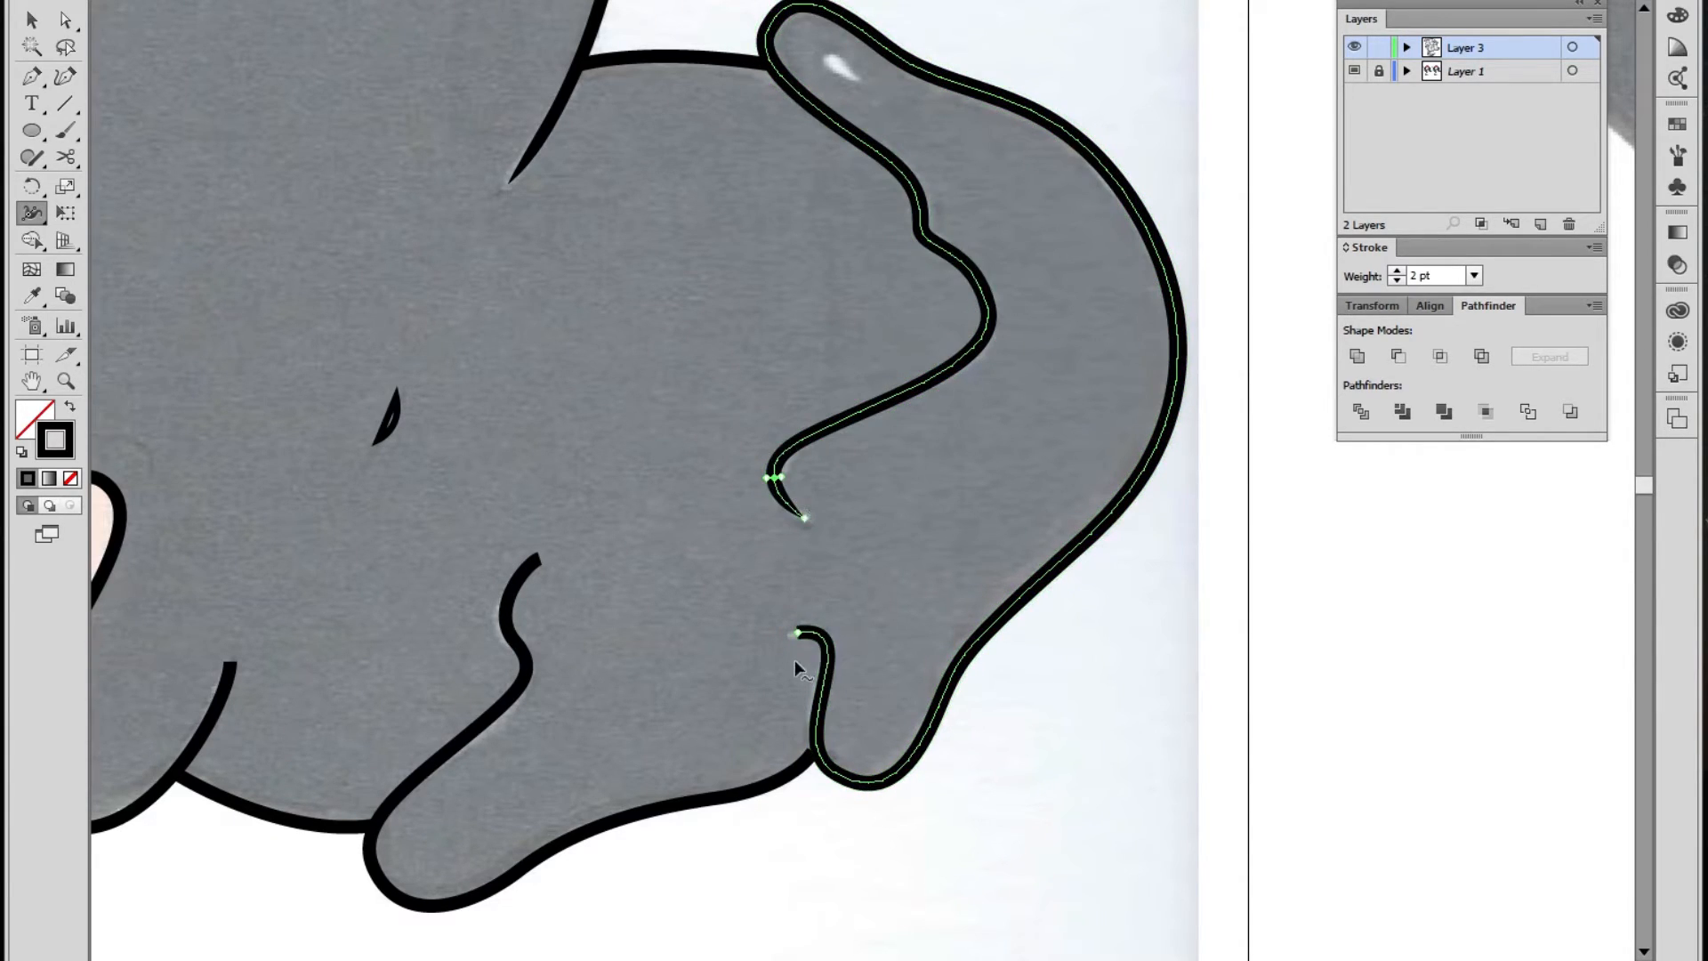
mouse_move(798, 632)
mouse_down()
mouse_move(792, 675)
mouse_move(798, 633)
mouse_move(835, 643)
mouse_up()
key(v)
click(1041, 727)
Set the stroke weight of the rightmost grey lobe's outline to 1.5 pt
key(z)
alt+click(800, 451)
alt+click(801, 451)
alt+click(800, 451)
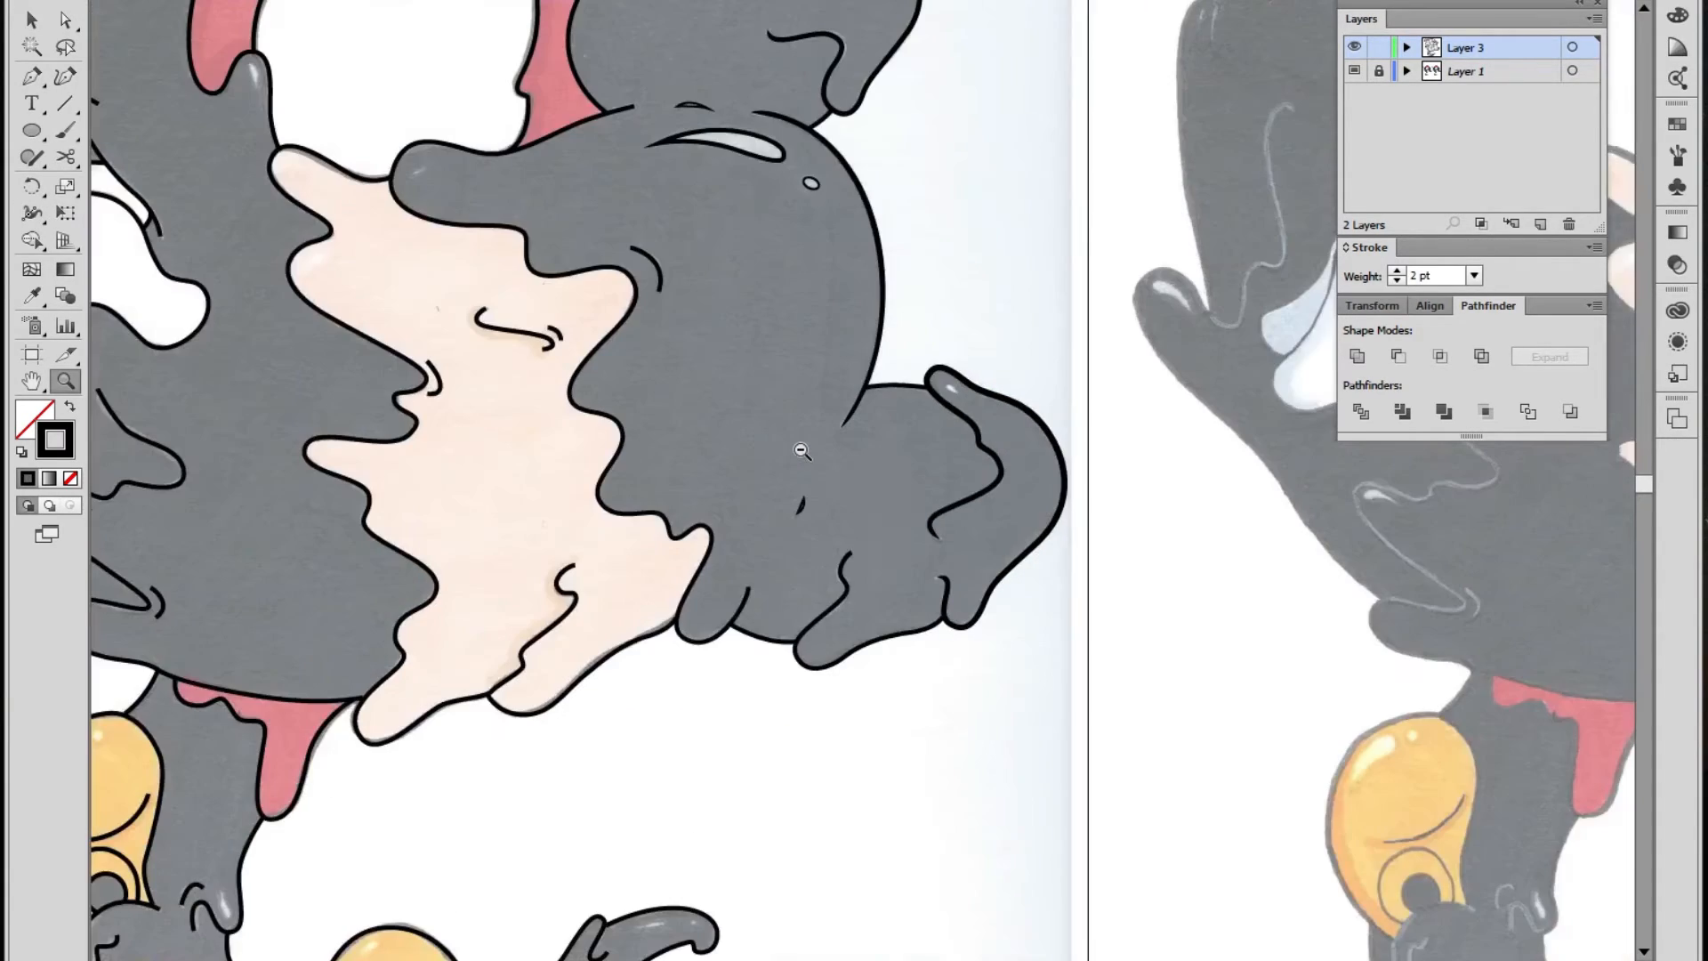
click(855, 476)
click(855, 476)
key(v)
click(1236, 478)
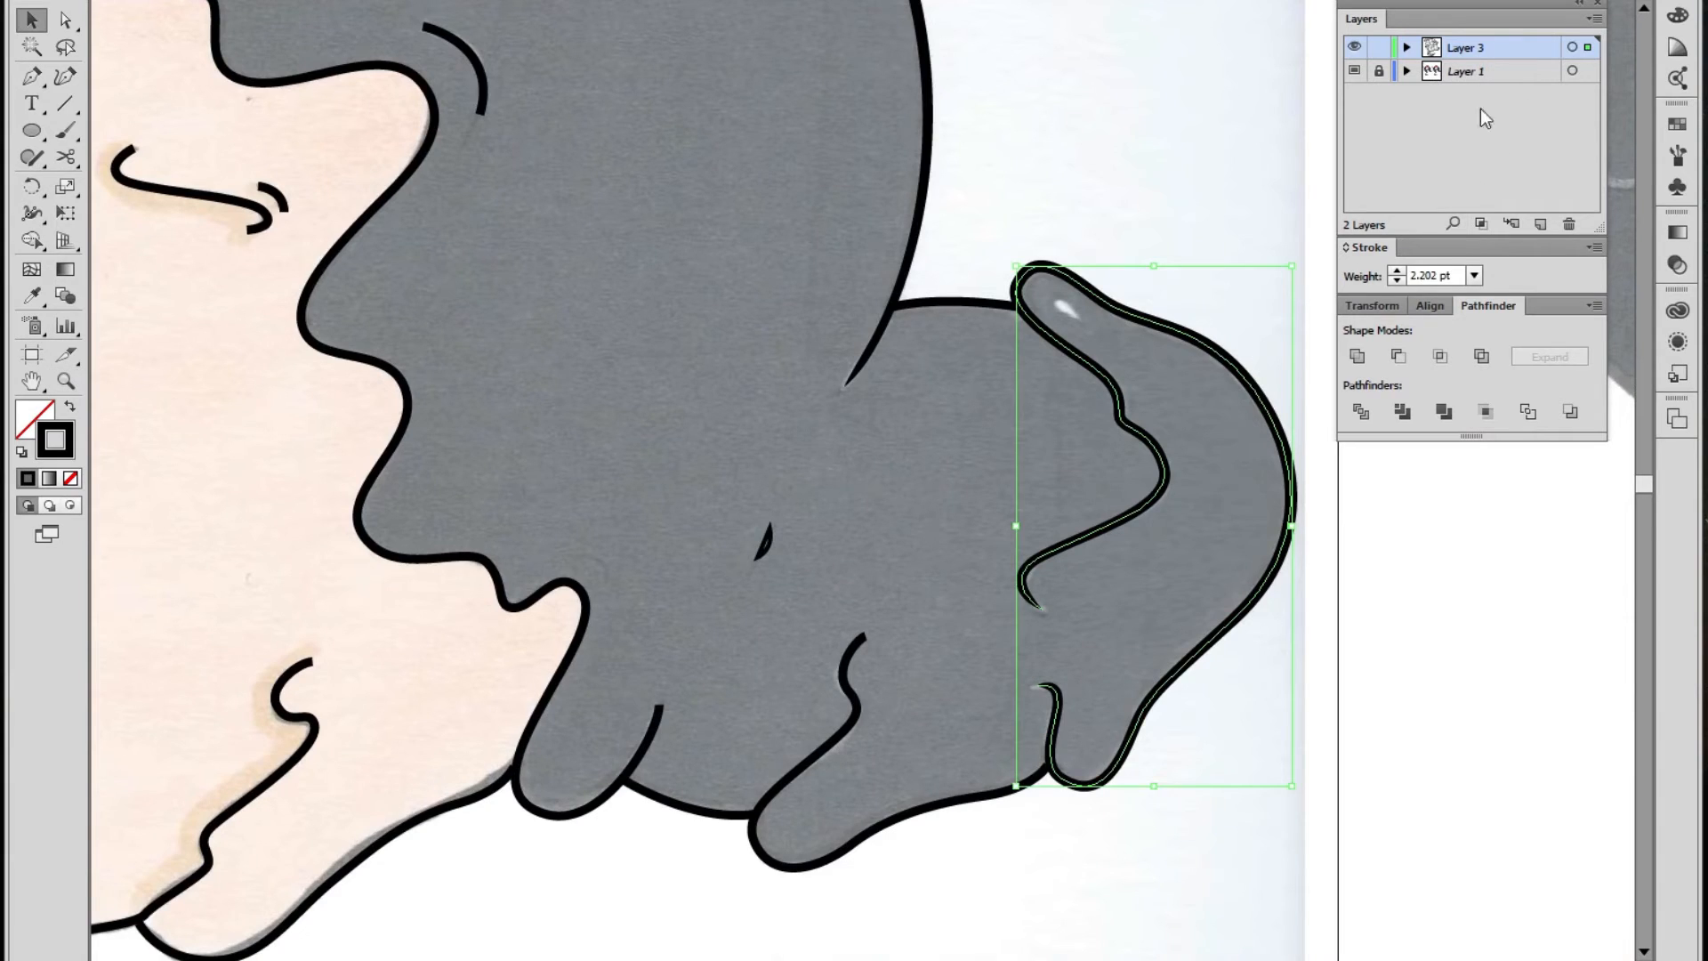
double_click(1426, 276)
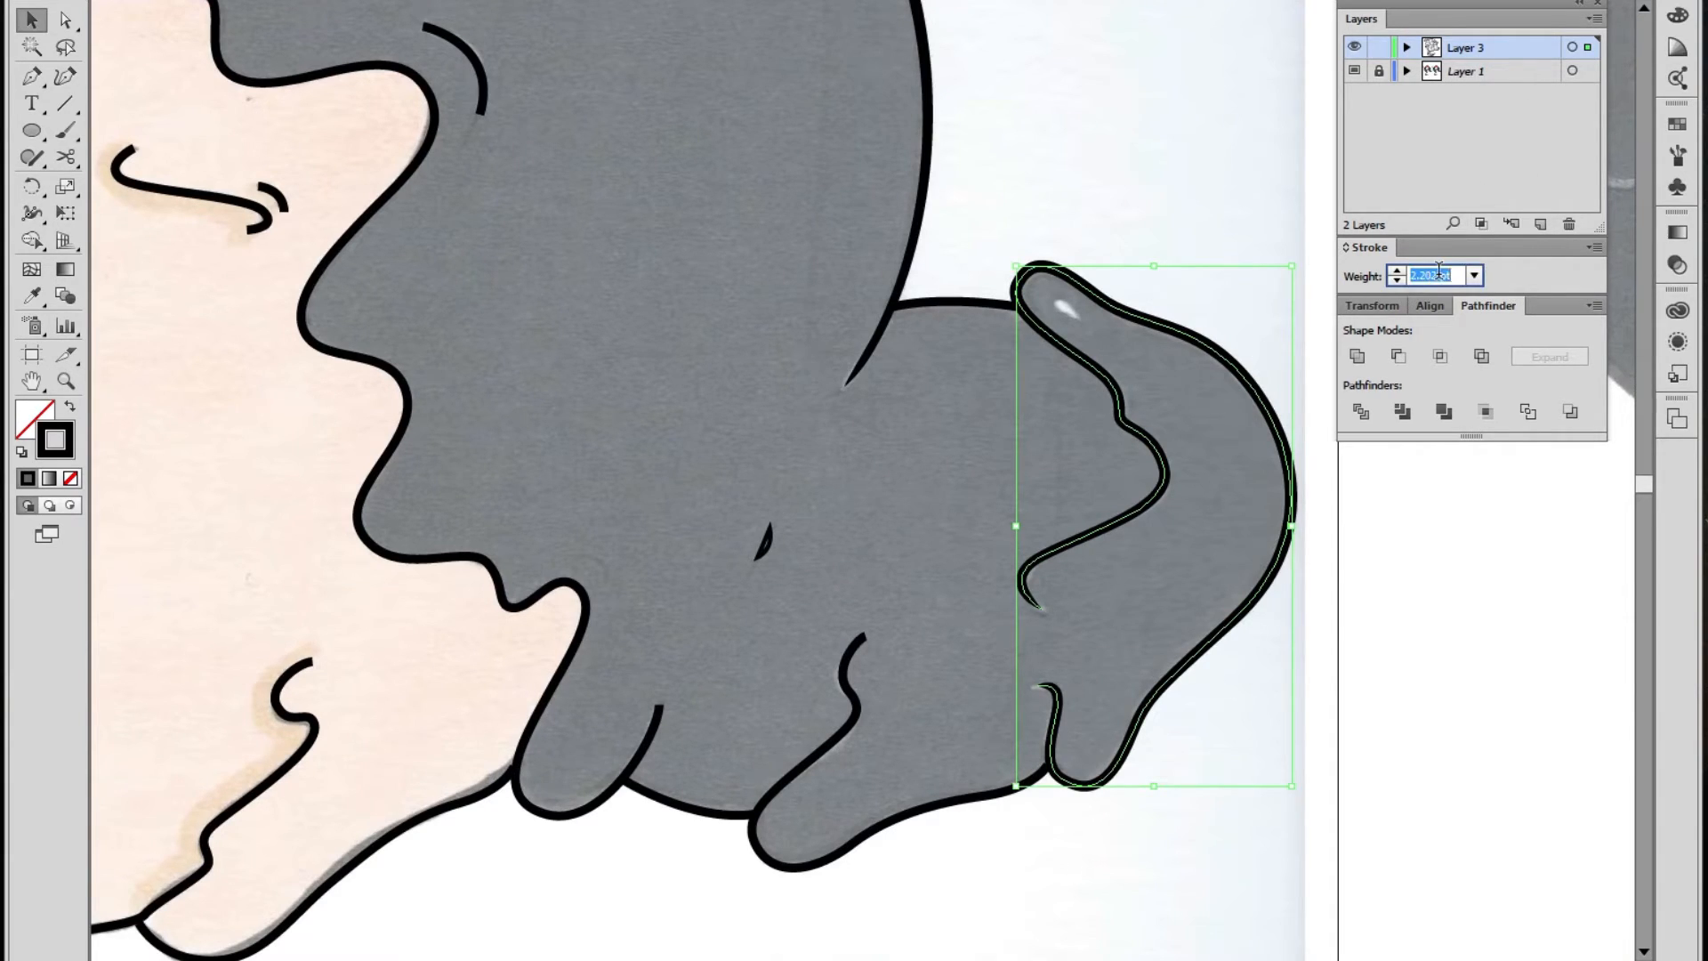
text(1.5)
key(Return)
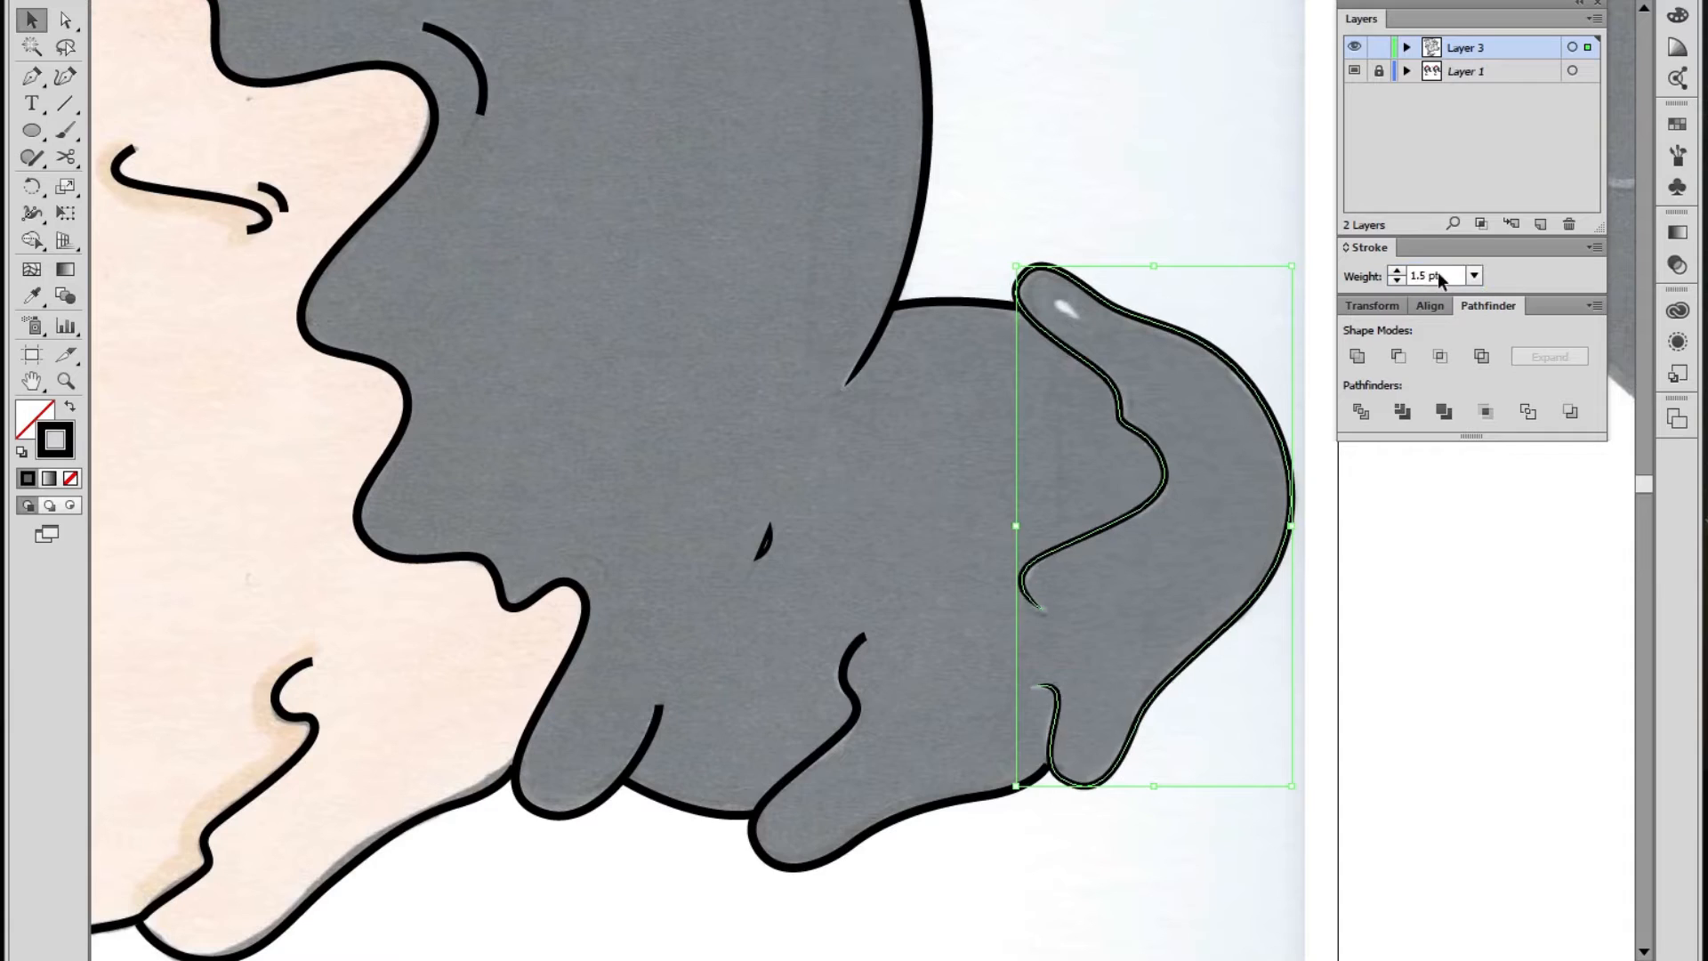
key(Return)
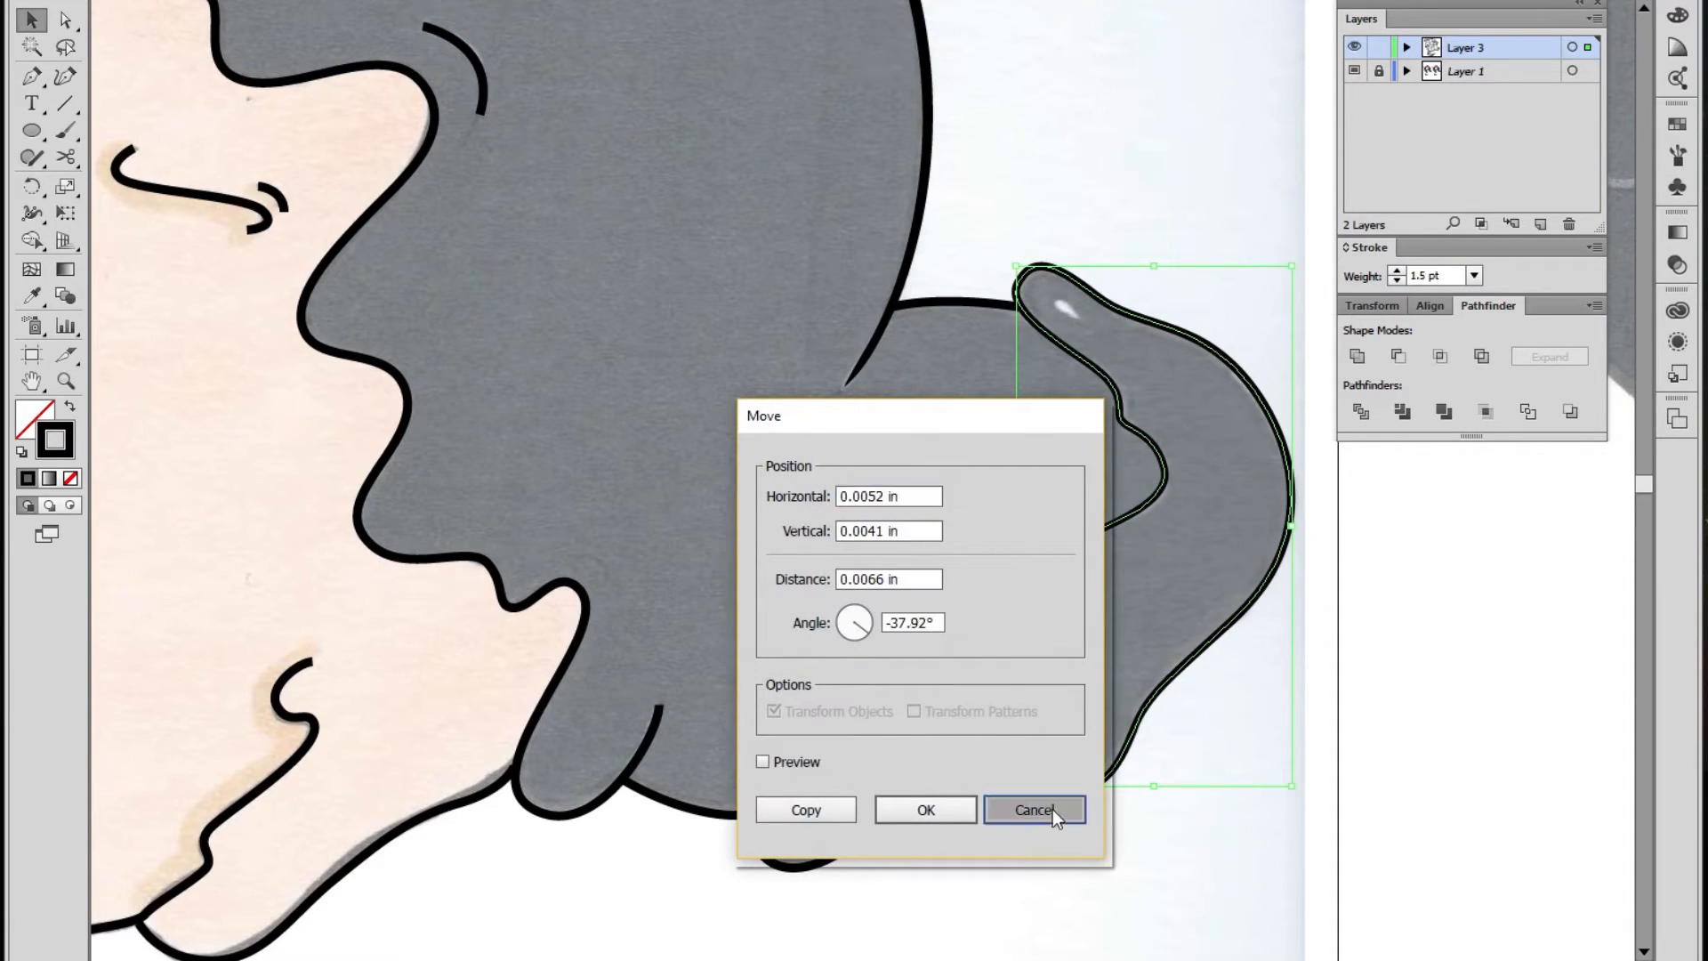
click(1034, 810)
click(1331, 744)
Bring the end anchor of the middle bottom drip's outline to the neighbouring drip and taper the outline's upper end
drag(1082, 690, 1066, 596)
key(z)
click(957, 601)
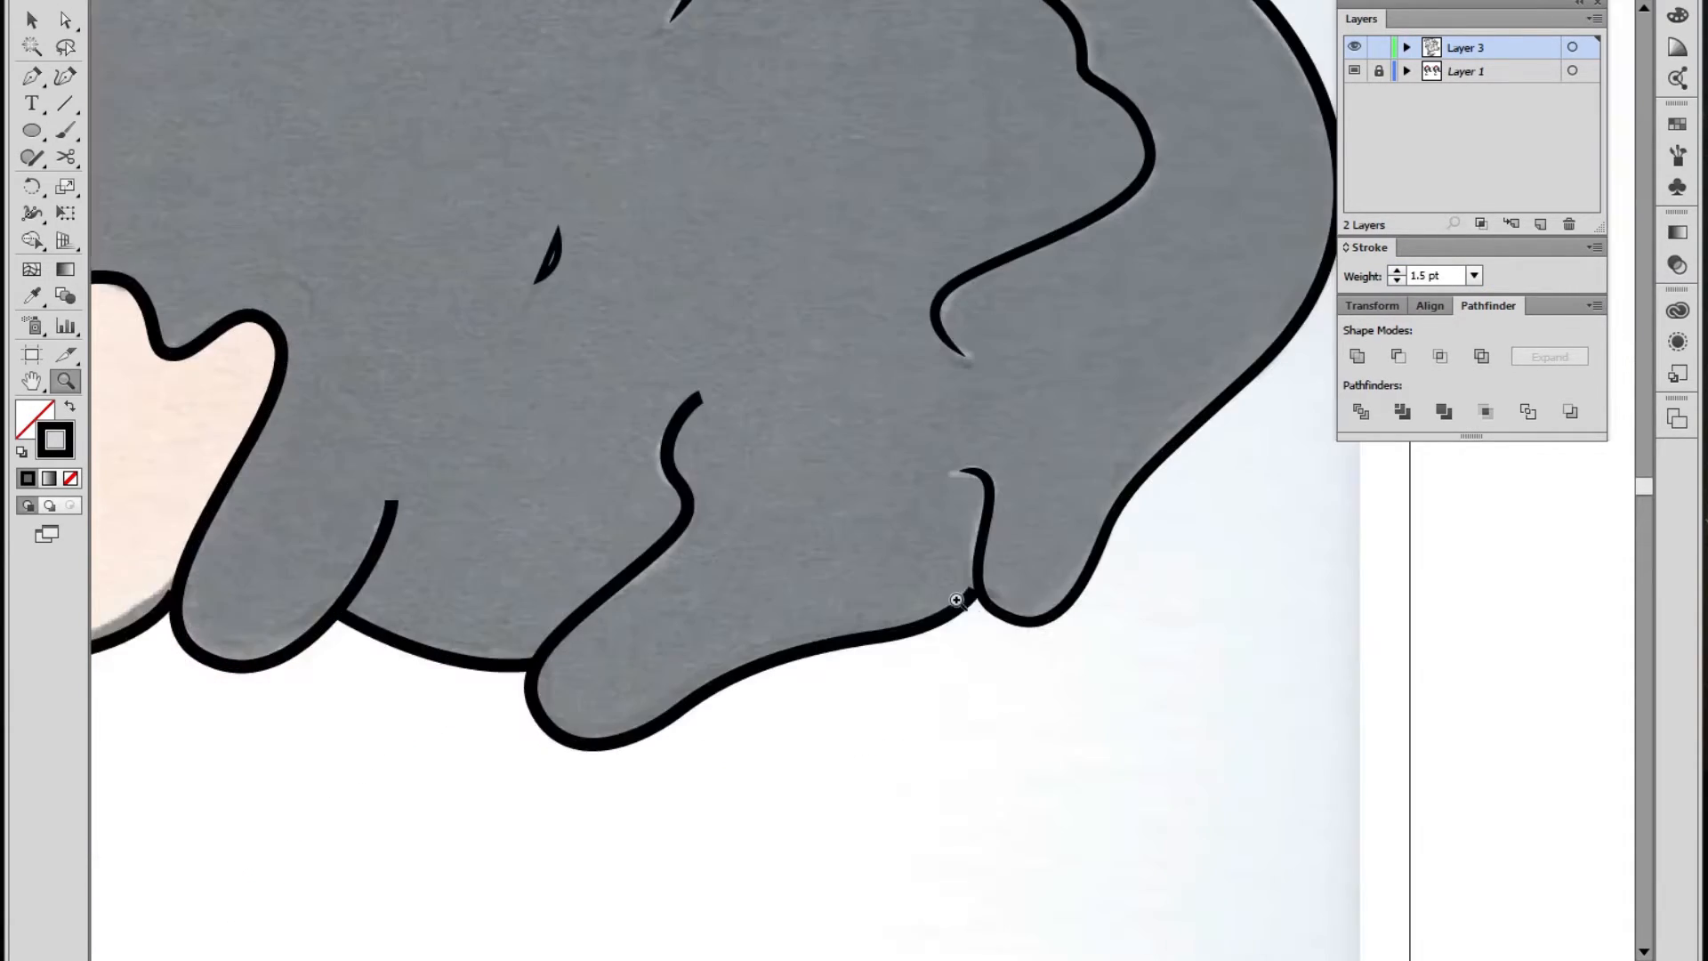
key(a)
click(965, 612)
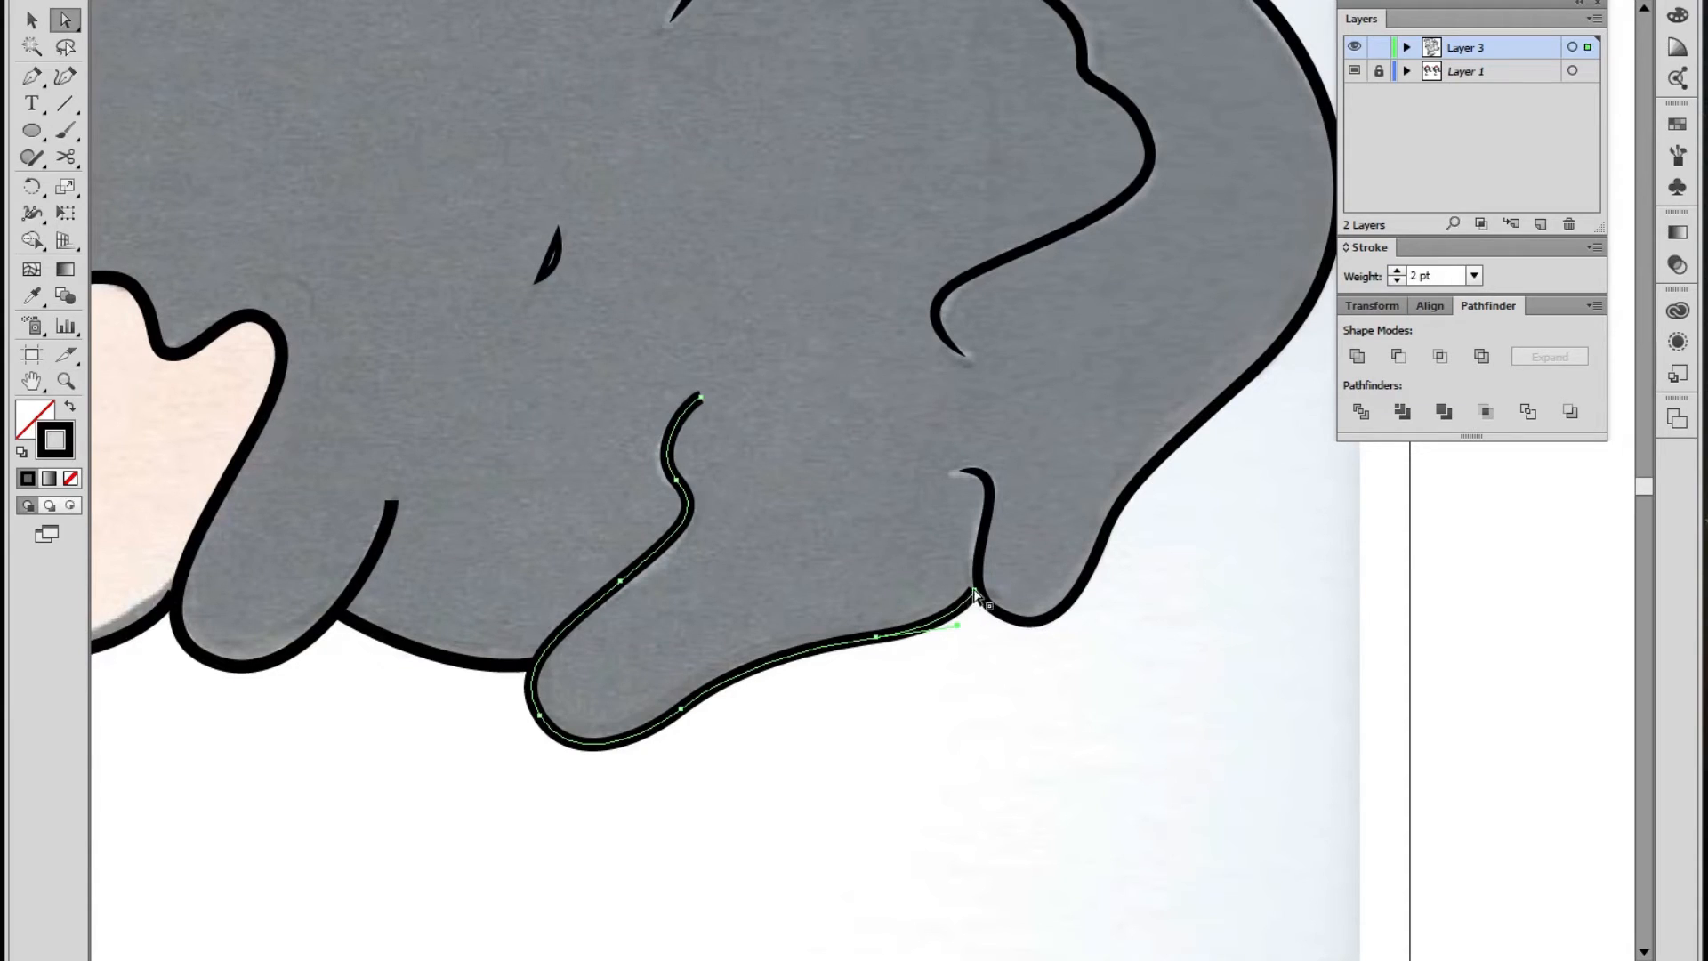
key(shift+w)
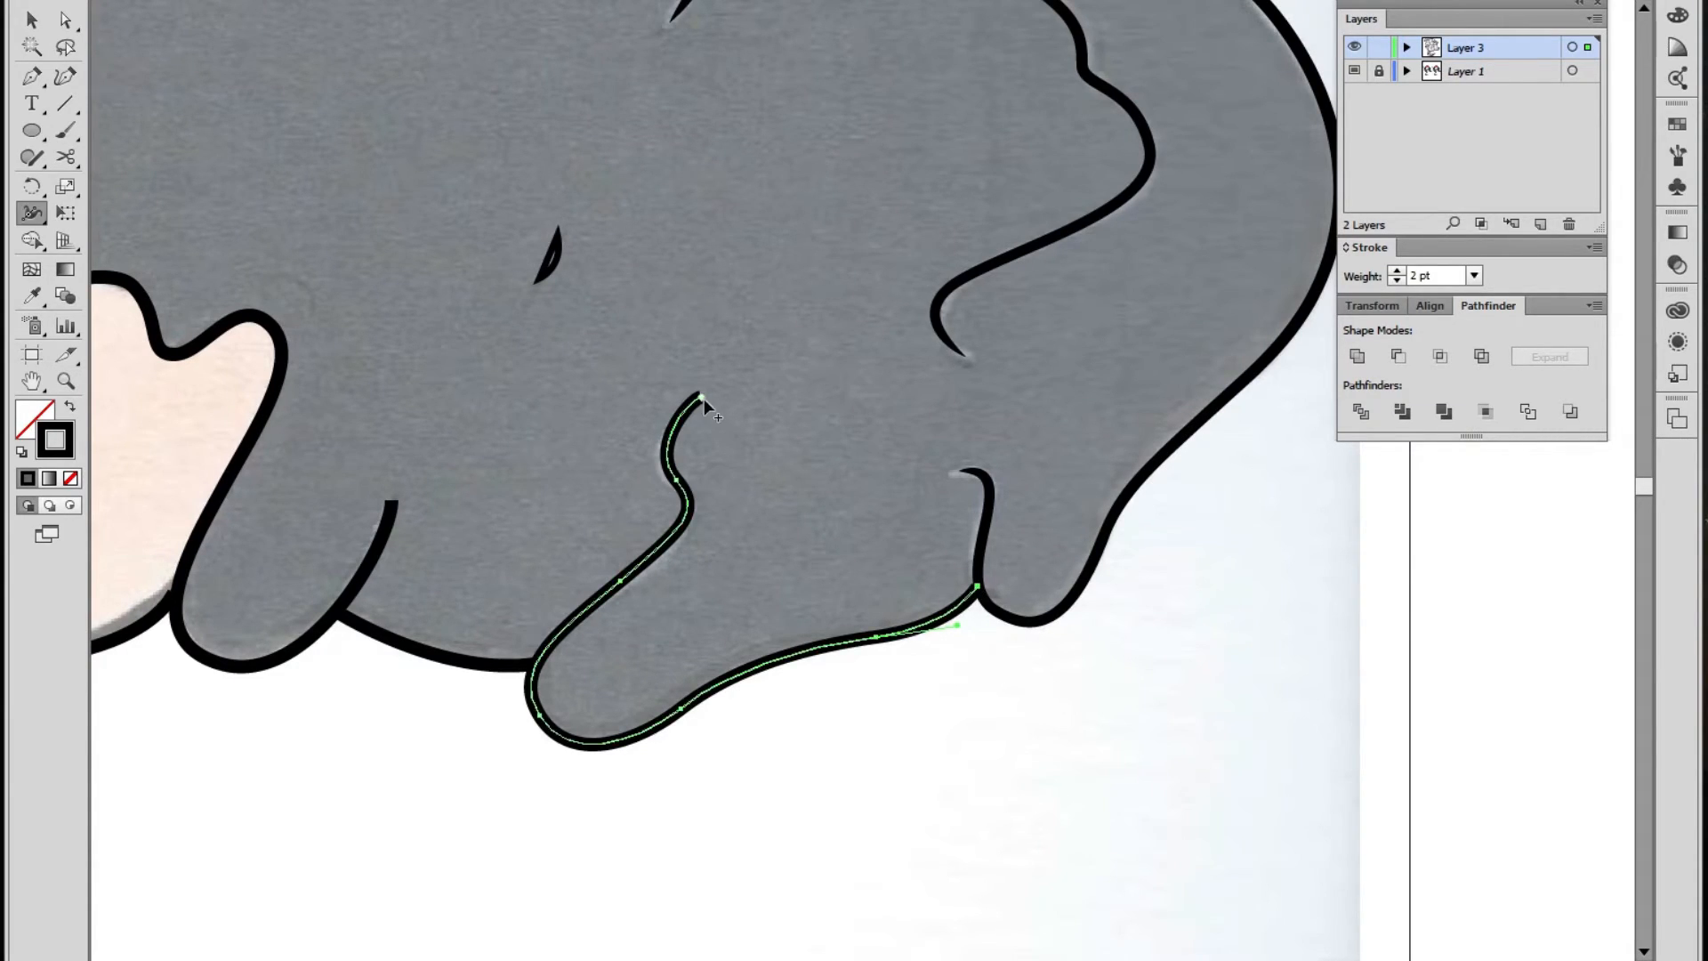
drag(667, 441, 672, 450)
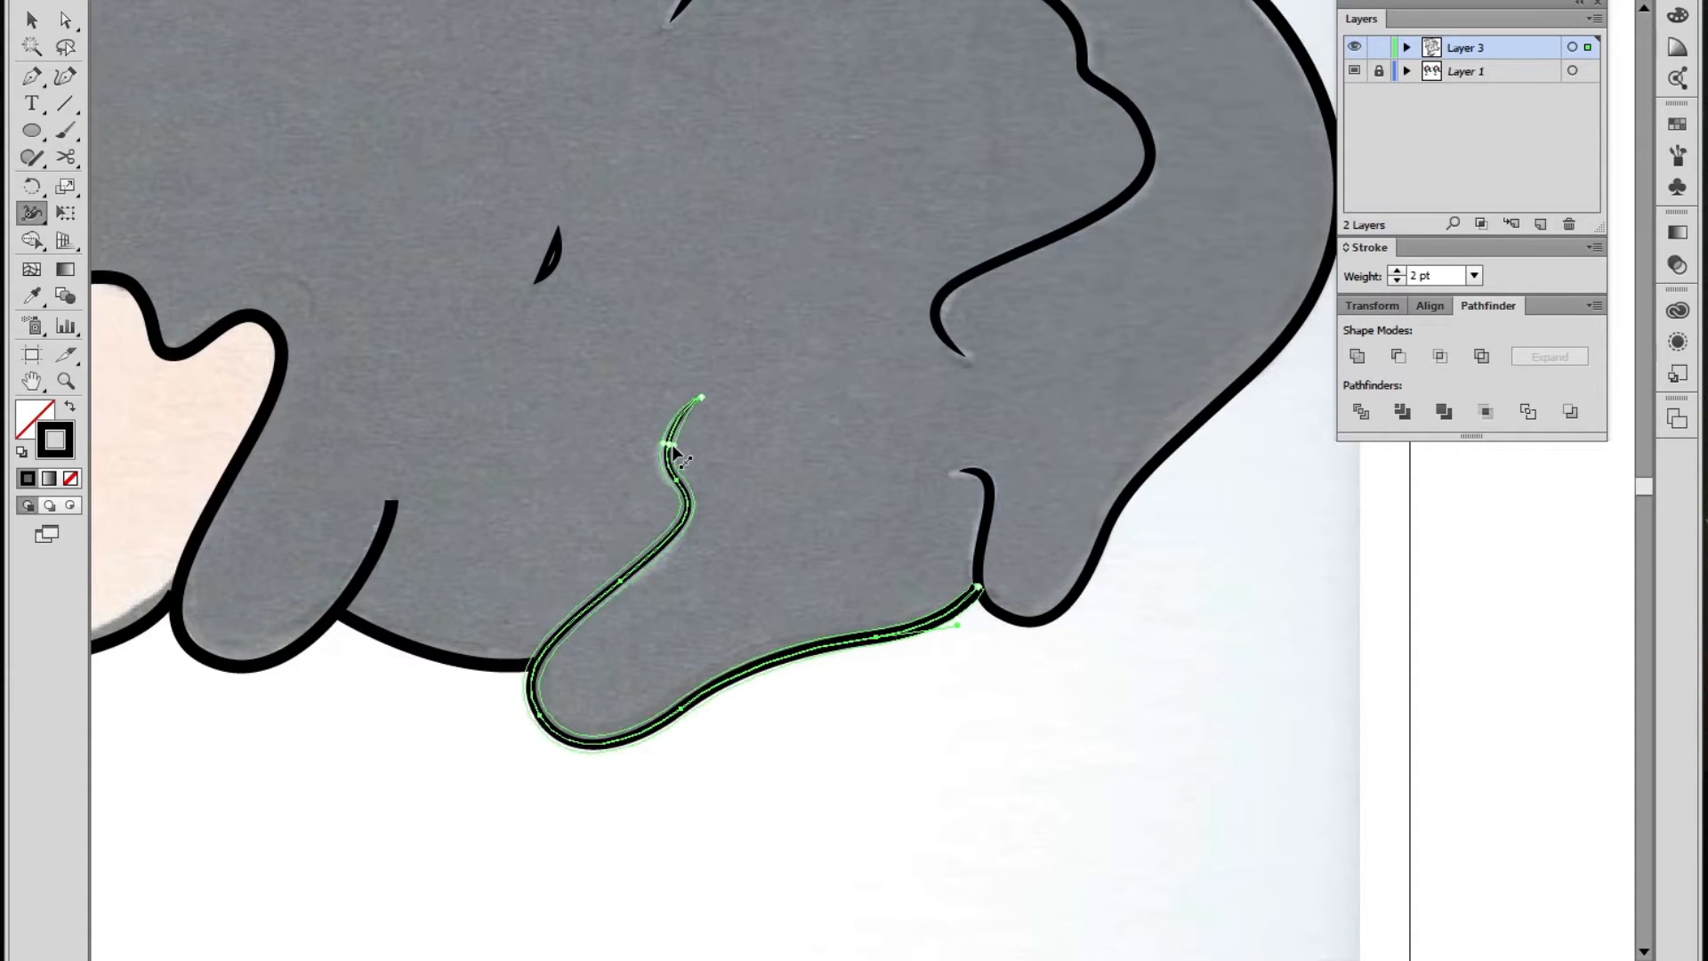
key(v)
click(923, 784)
Taper the free upper end of the small grey drip beside the skin-coloured area
key(z)
alt+click(839, 473)
alt+click(838, 473)
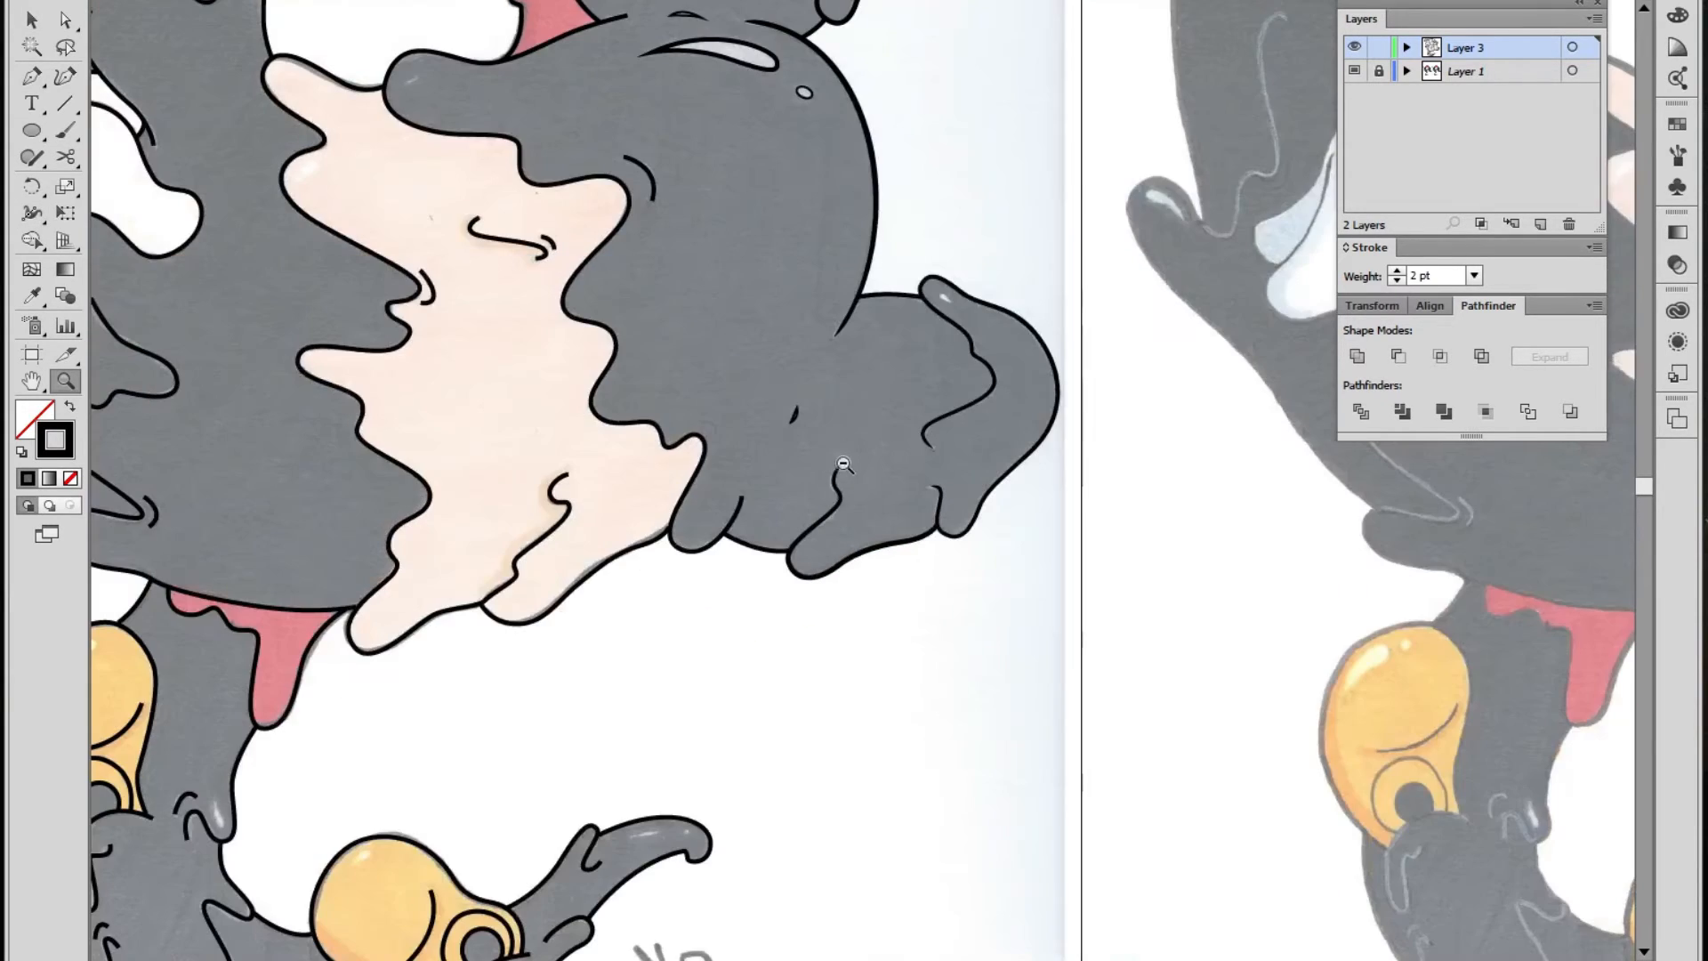
click(814, 479)
click(833, 511)
click(832, 513)
key(shift+w)
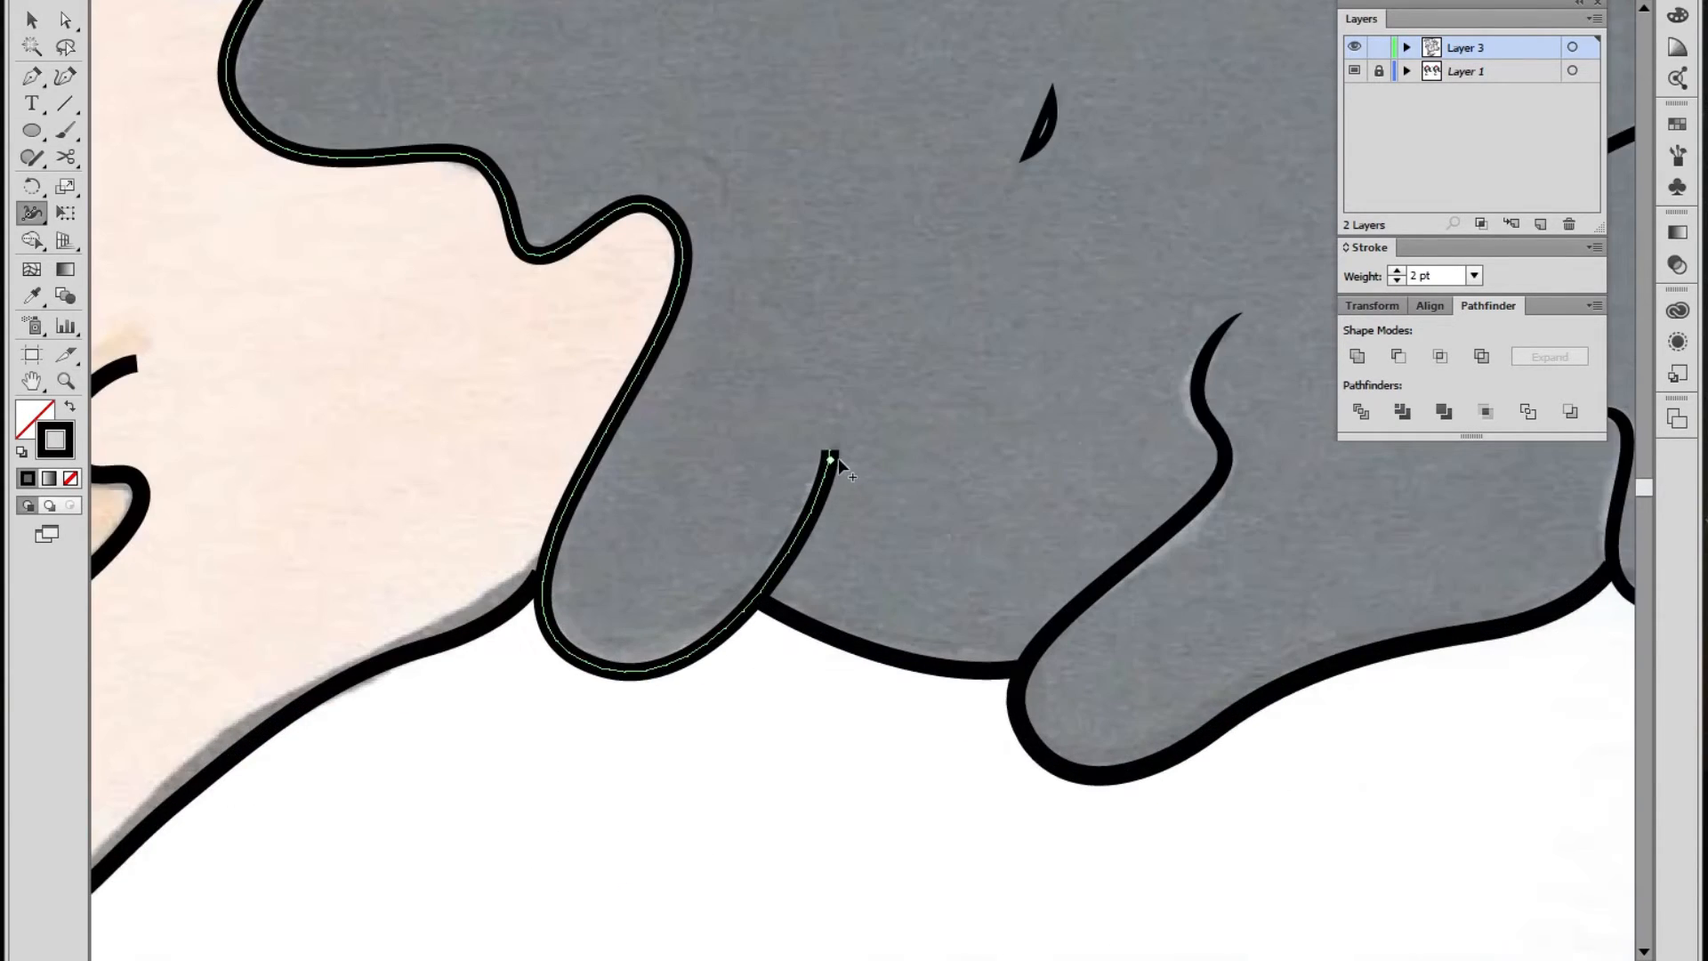
drag(803, 524, 811, 532)
key(v)
click(782, 745)
Move the end anchor of the skin-coloured area's lower outline to meet the adjoining grey drip's outline
key(z)
alt+click(887, 496)
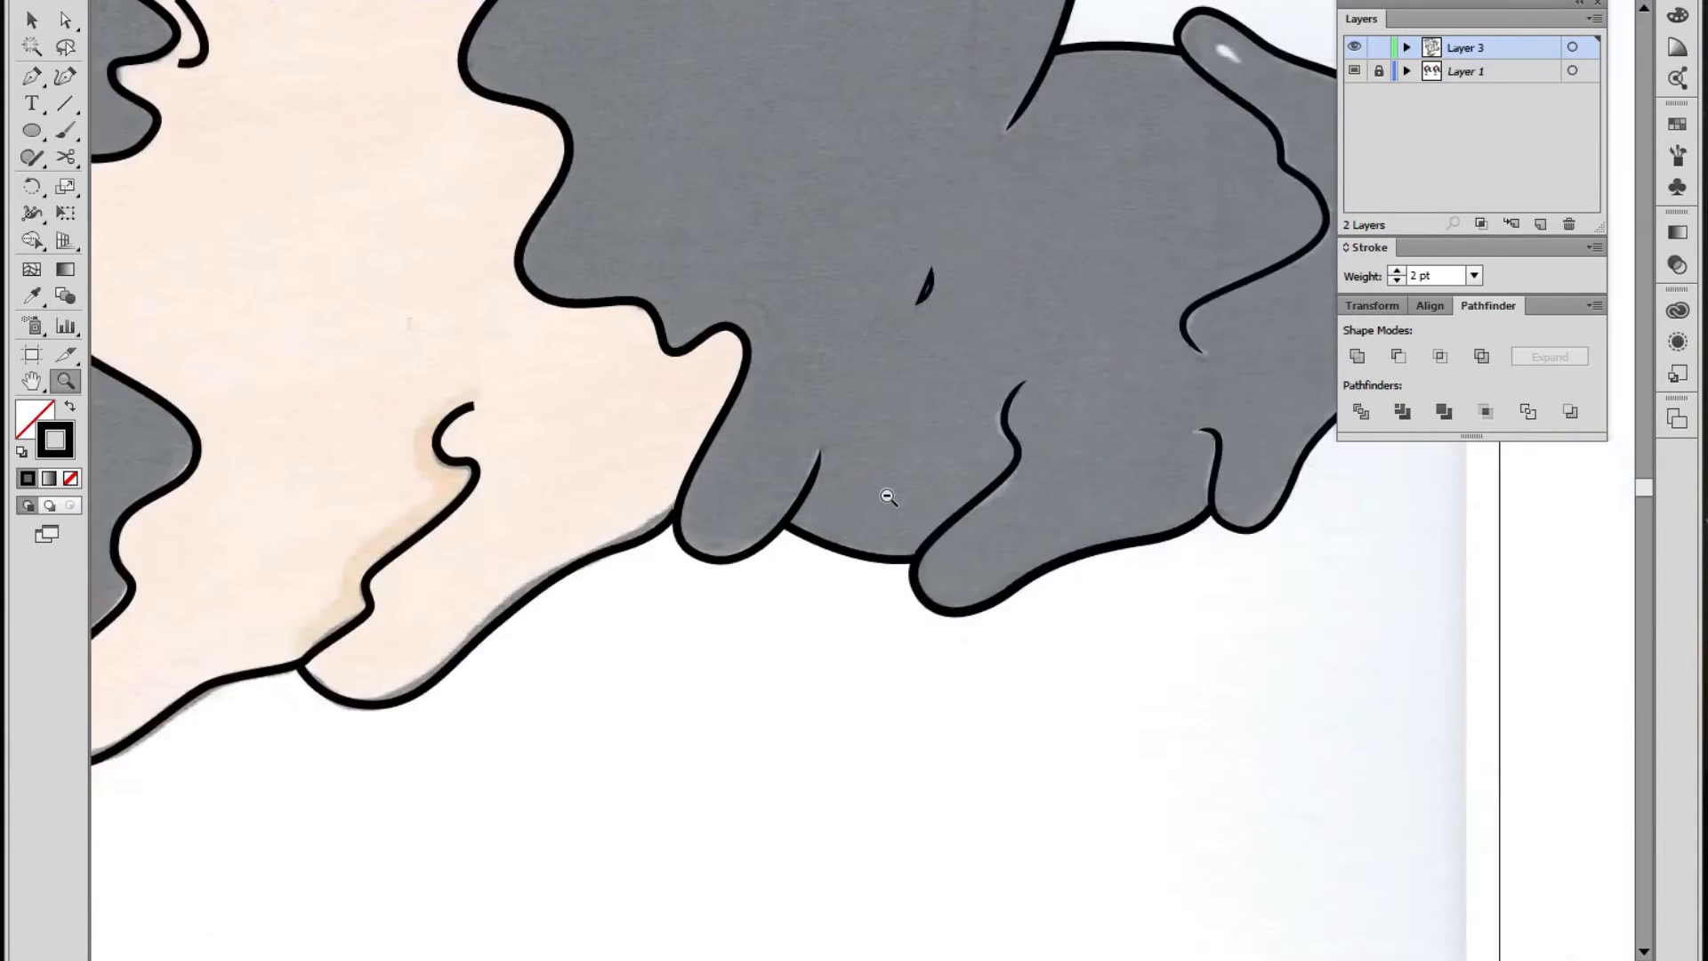
alt+click(887, 496)
click(847, 471)
click(833, 532)
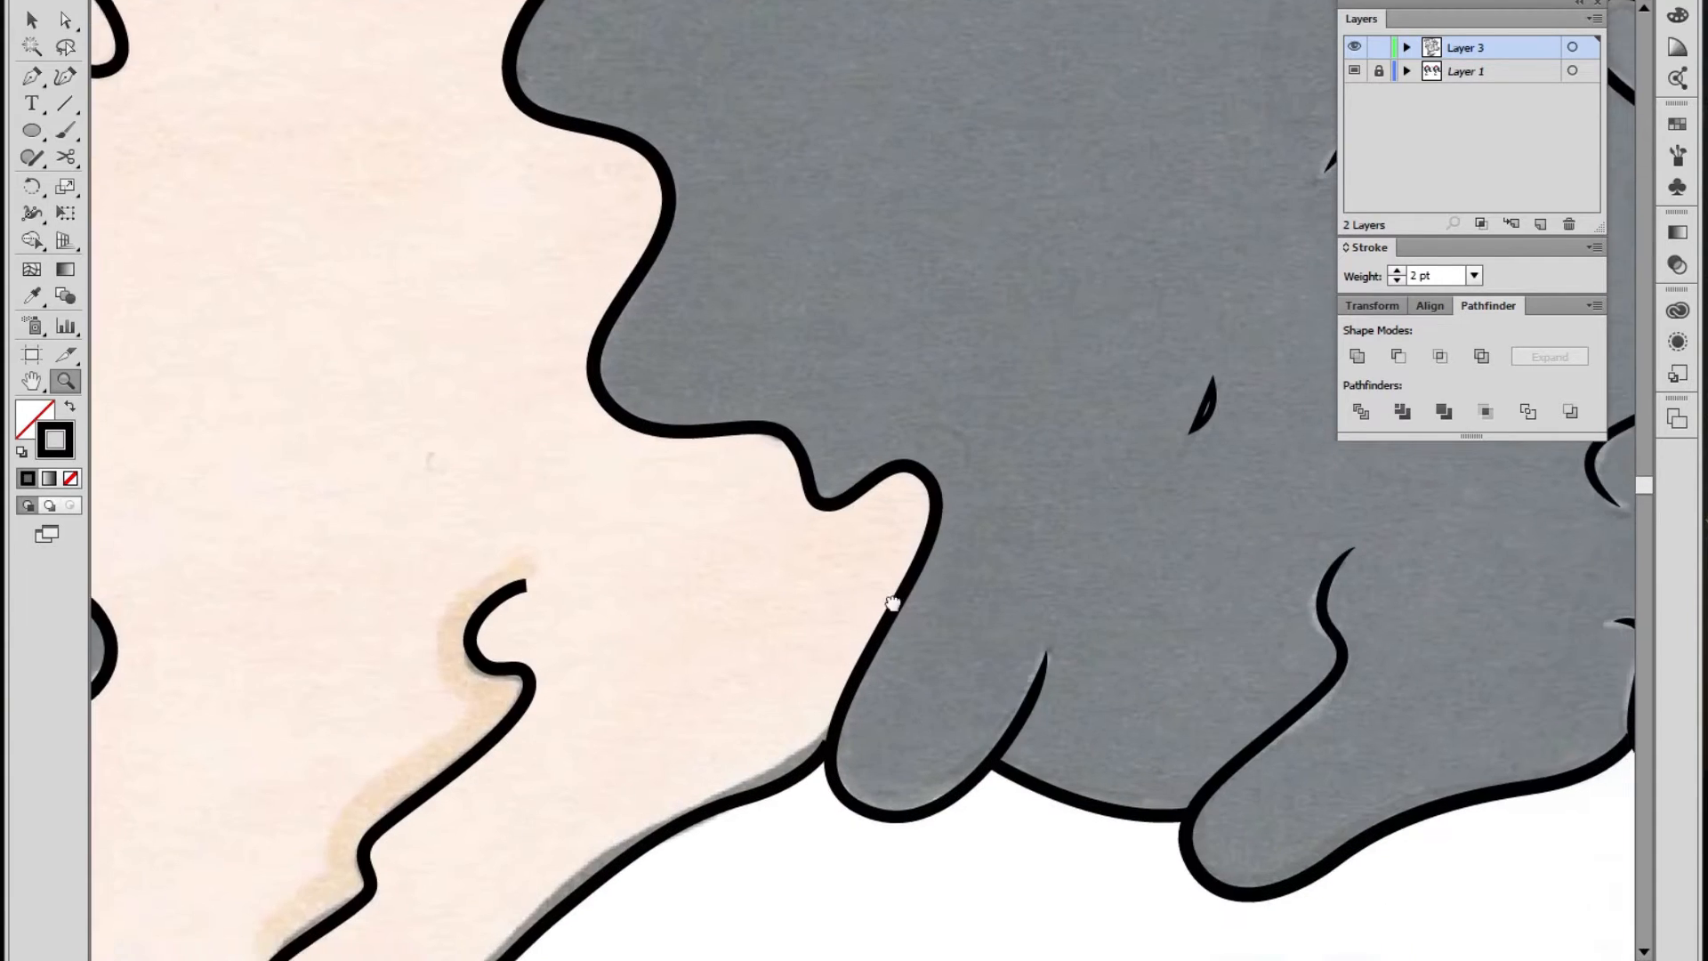
drag(907, 667, 863, 530)
key(a)
click(779, 643)
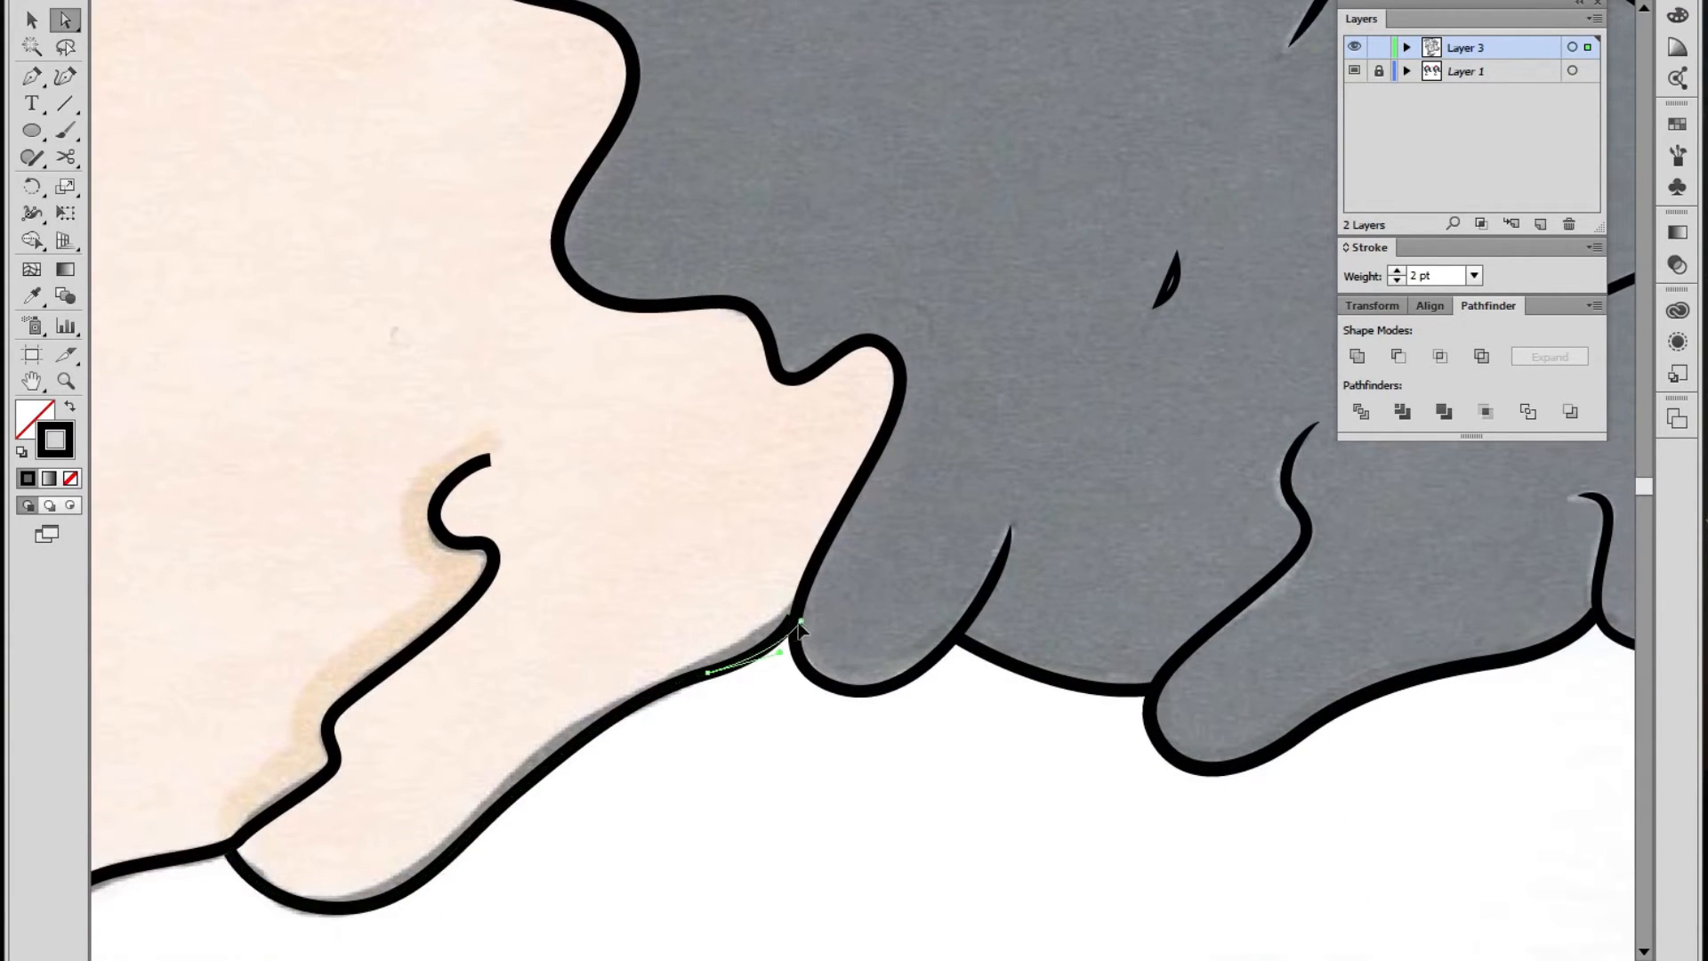
click(888, 471)
Taper the upper end of the short curved crease line on the large grey shape
key(z)
alt+click(882, 469)
alt+click(894, 471)
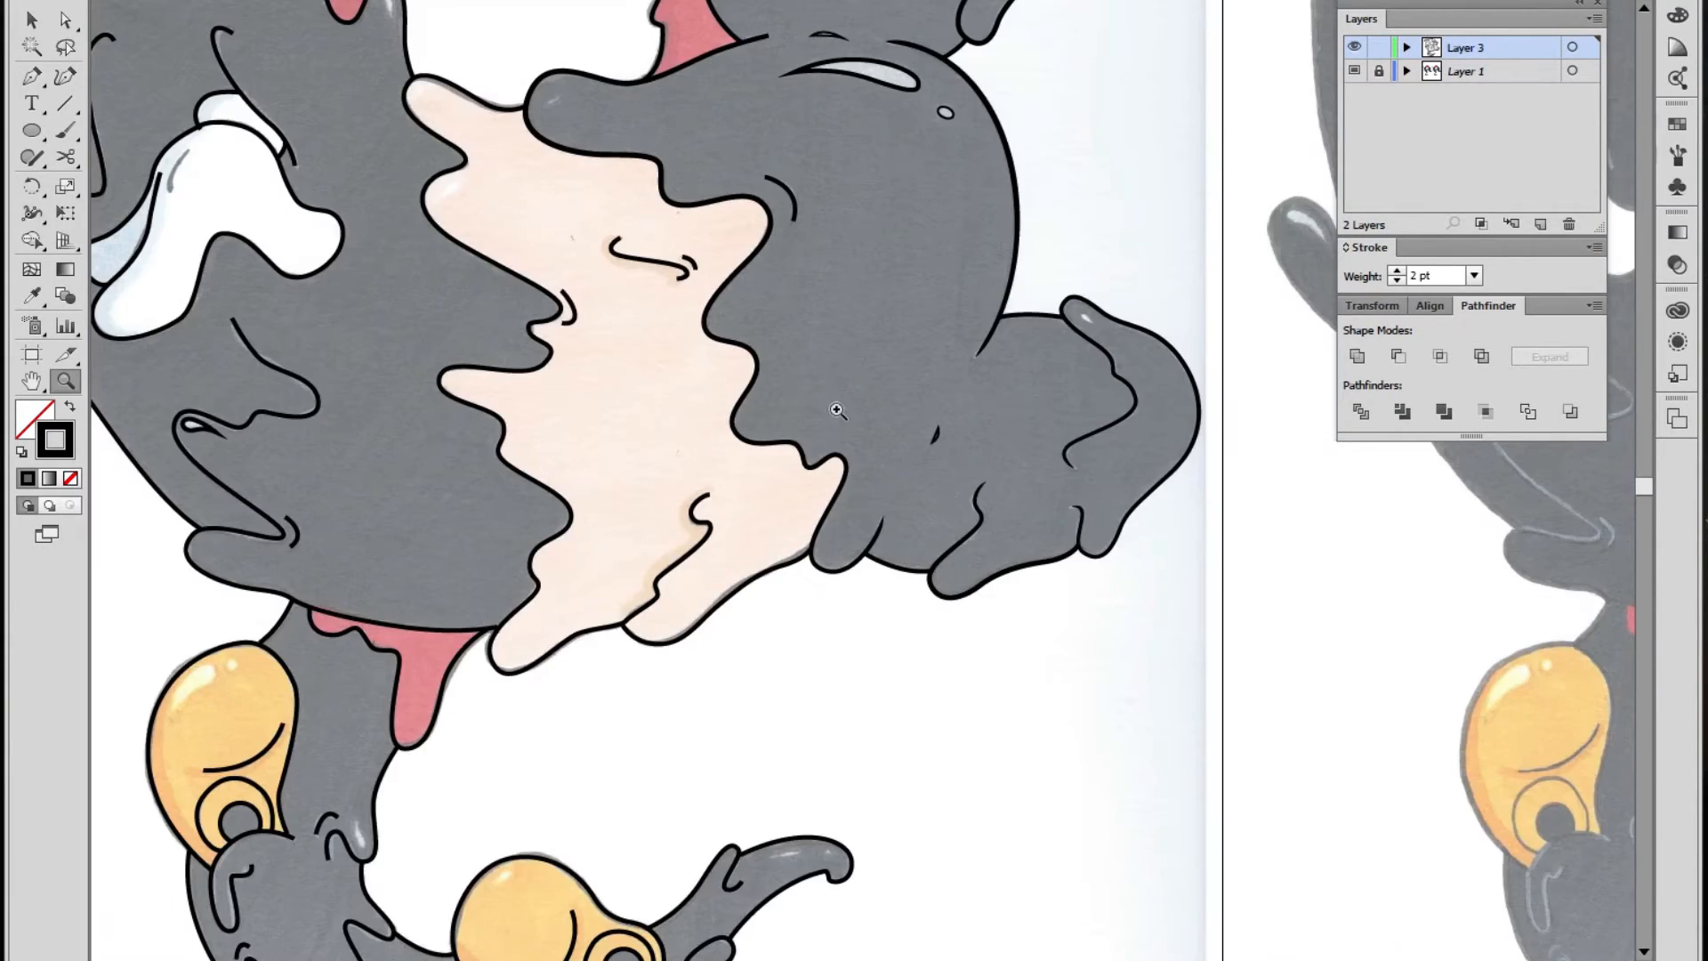
drag(837, 412, 865, 561)
click(865, 452)
click(864, 452)
click(814, 361)
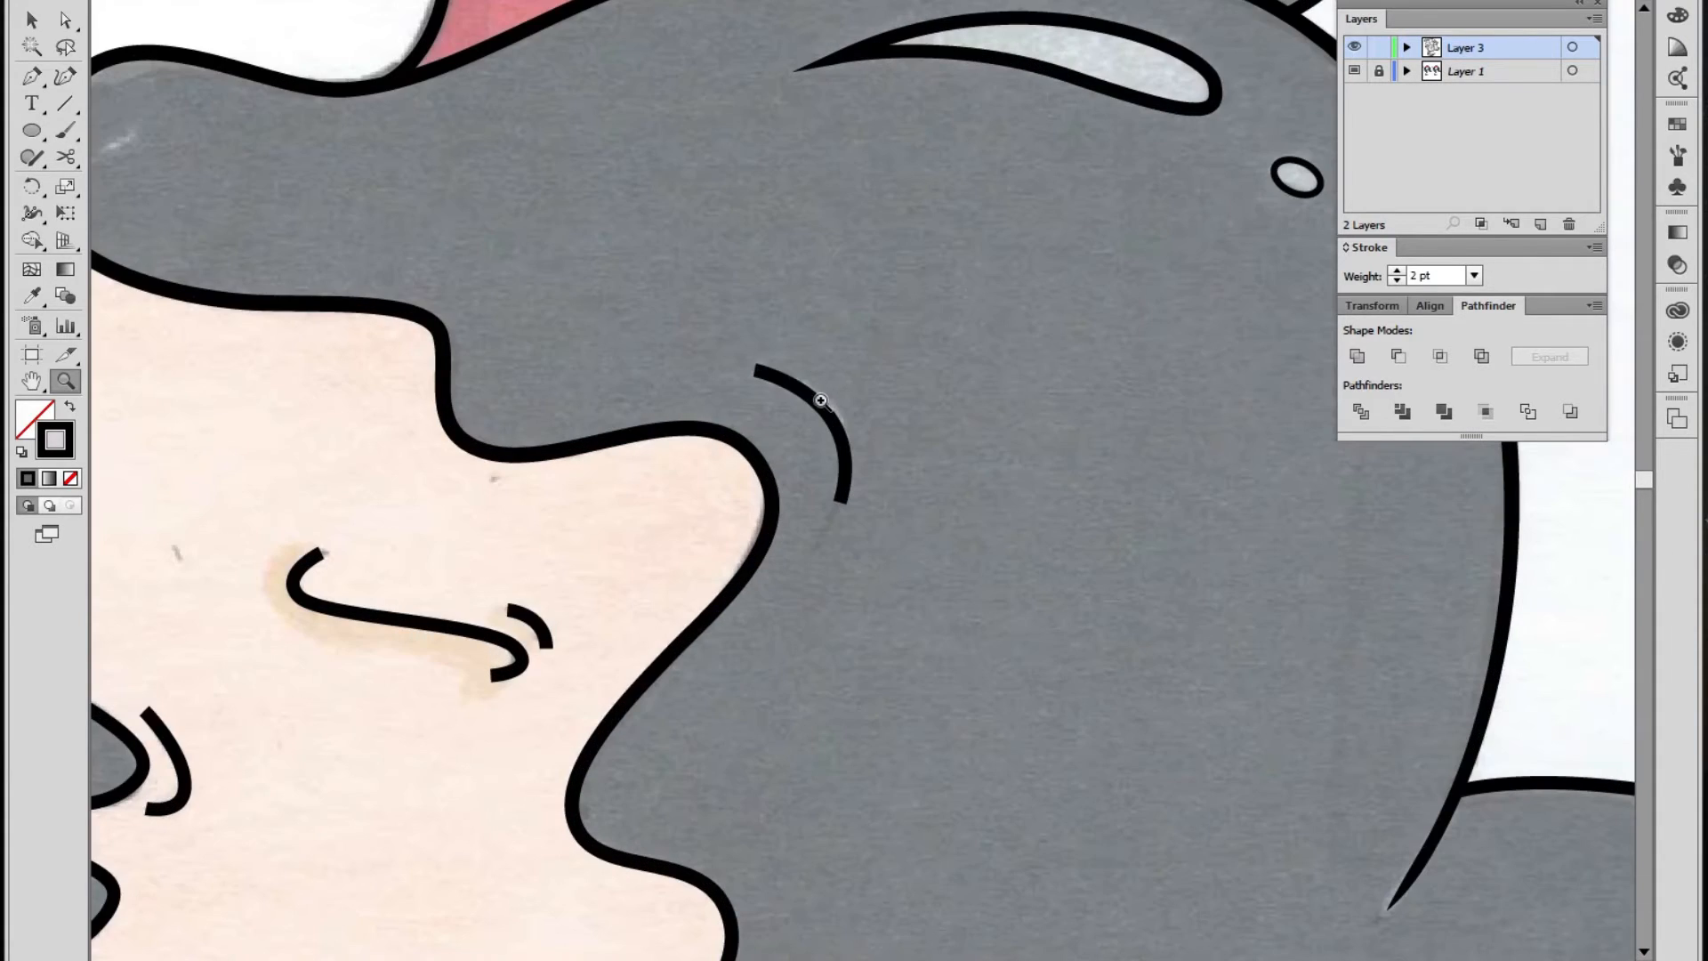
click(810, 402)
key(a)
click(776, 442)
drag(775, 440, 770, 397)
key(ctrl+z)
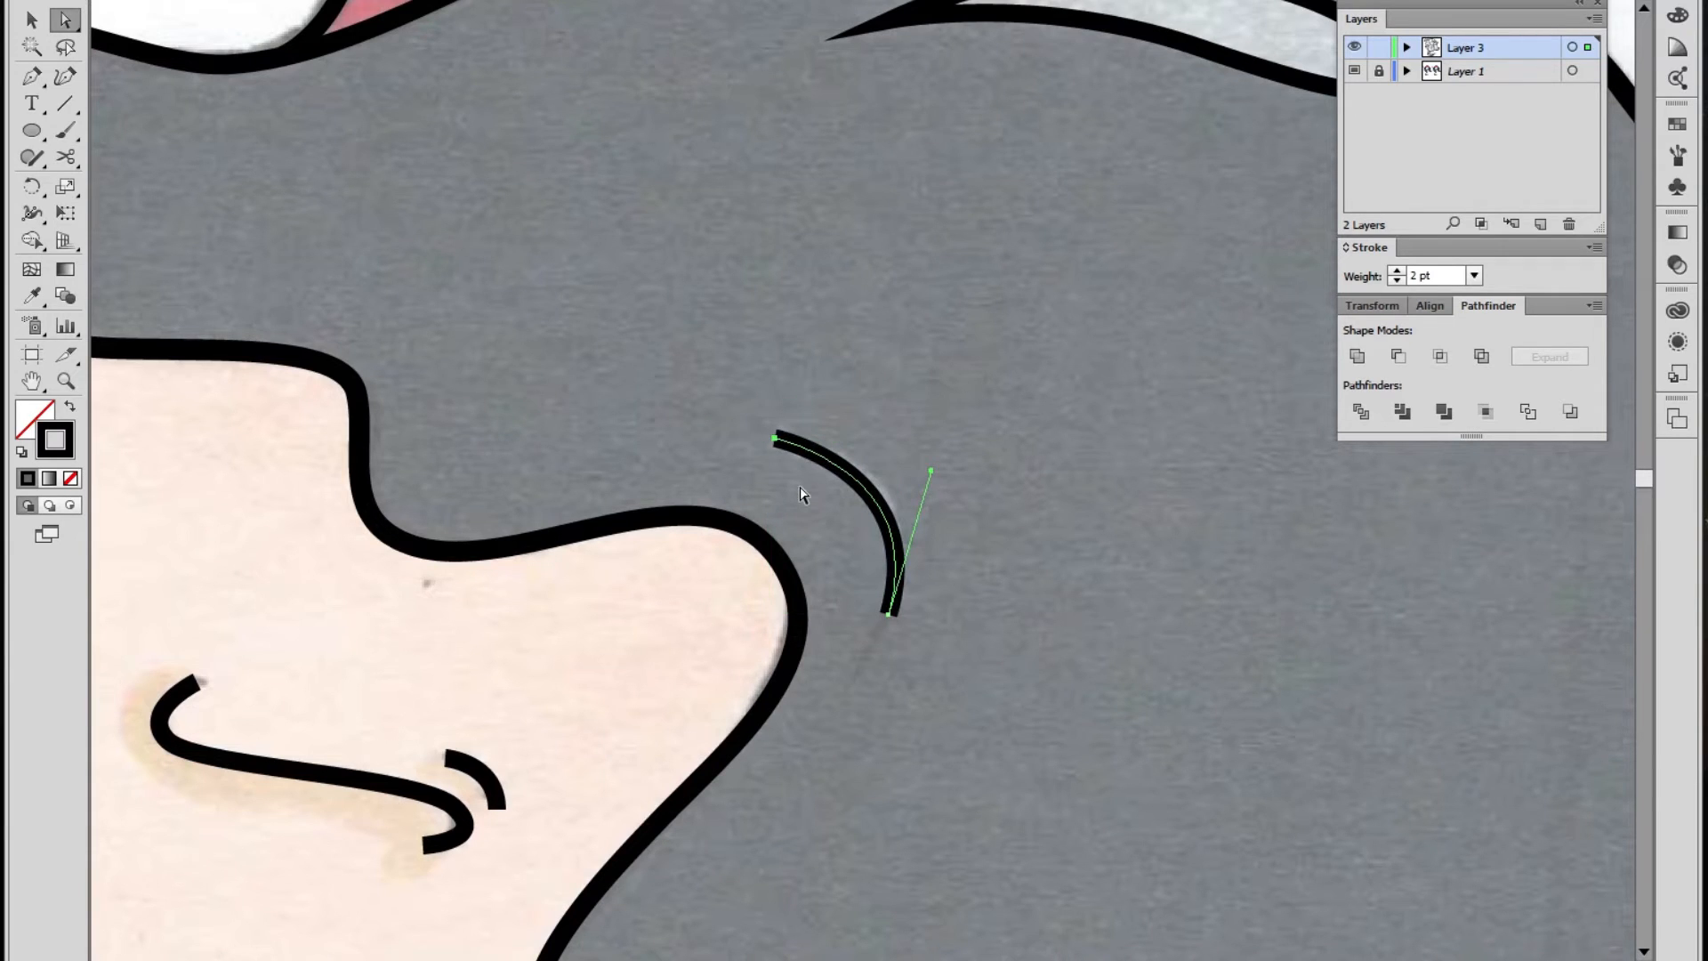
key(shift+w)
mouse_move(774, 439)
mouse_down()
mouse_move(766, 493)
mouse_move(761, 388)
mouse_up()
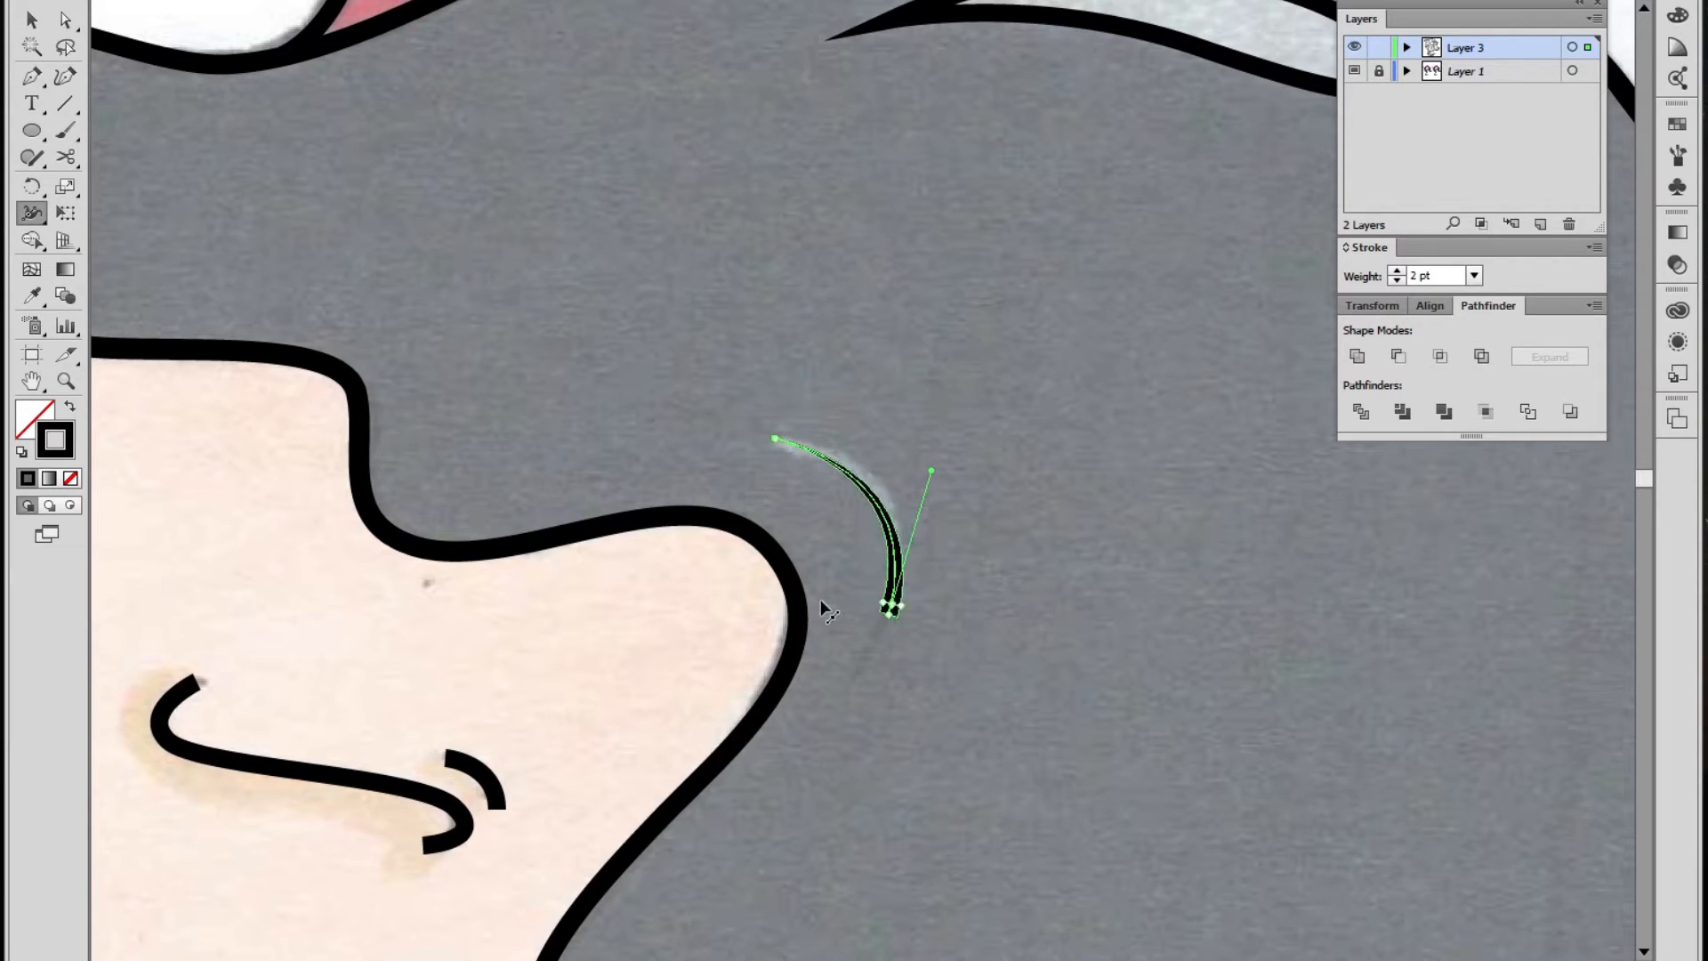
drag(896, 616, 926, 633)
key(/)
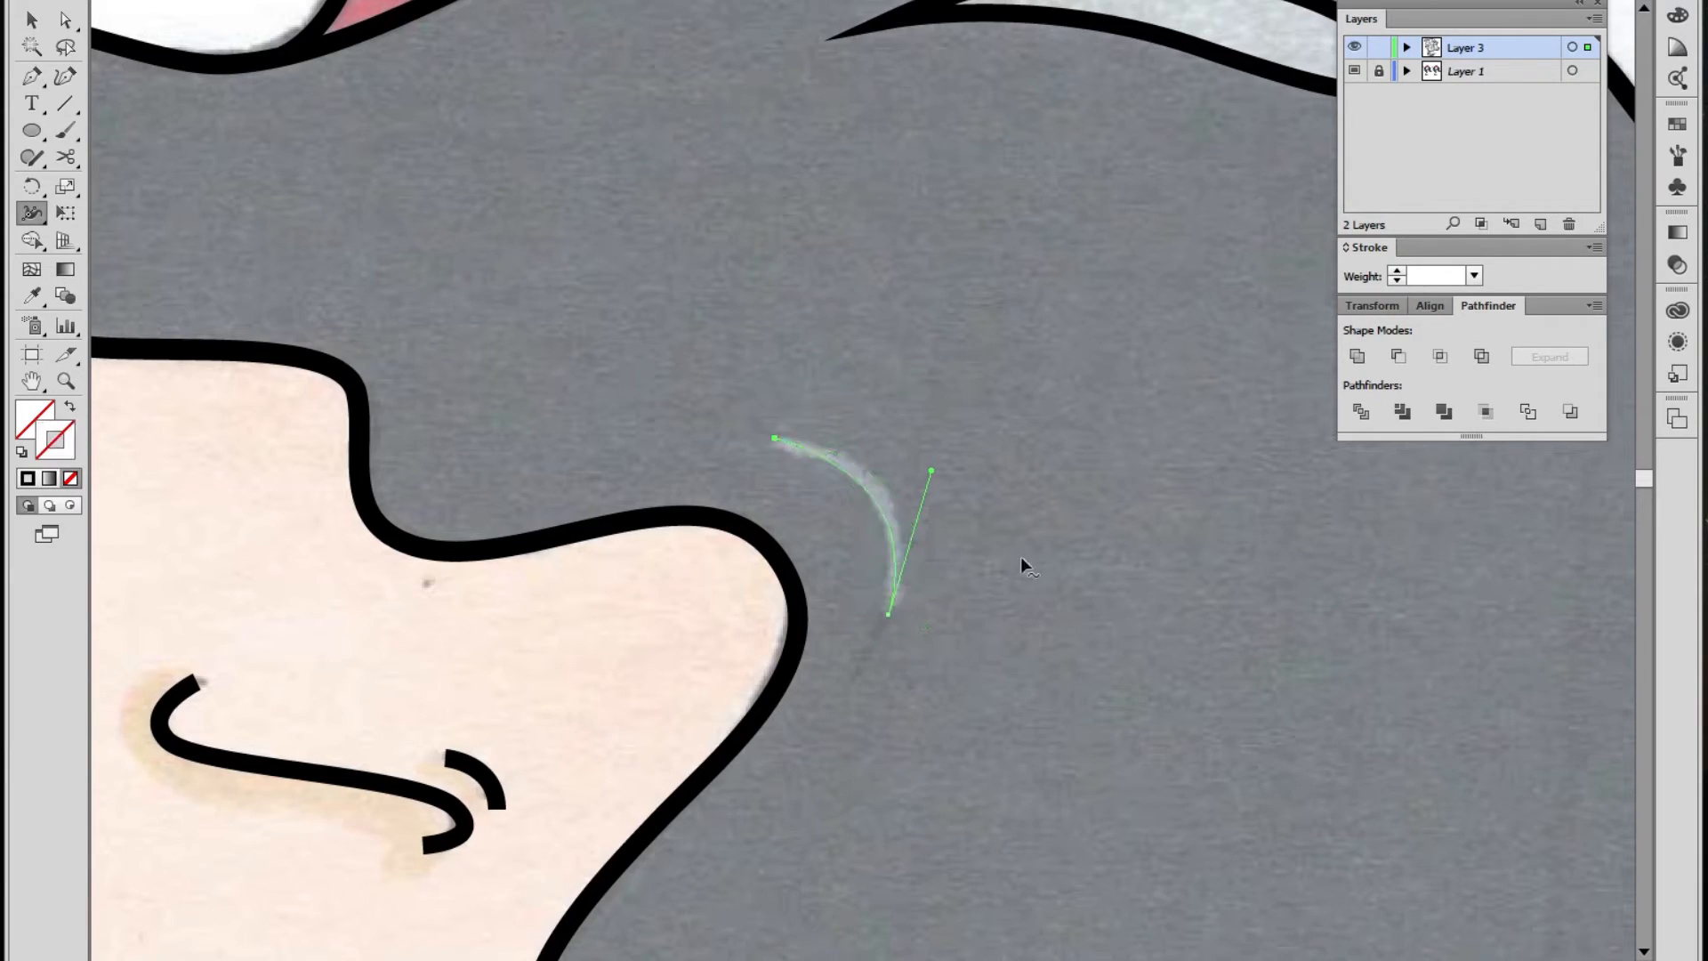
key(ctrl+z)
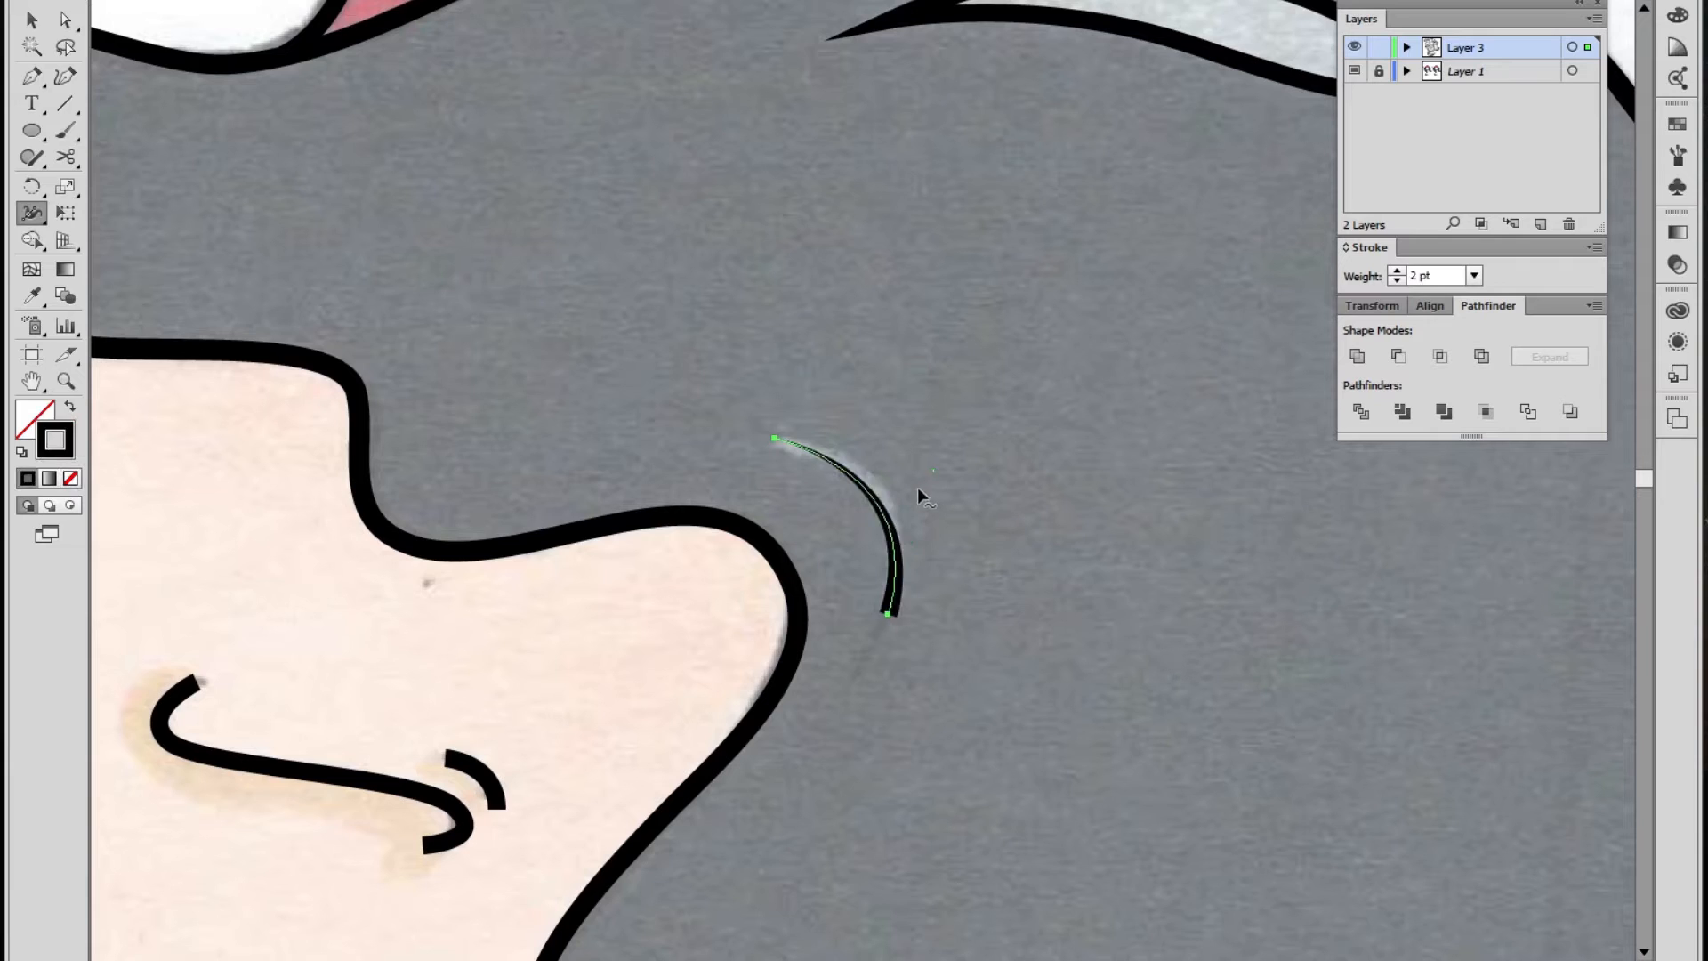
Thicken the middle of the short crease line and taper its lower end to a point
drag(874, 497, 878, 489)
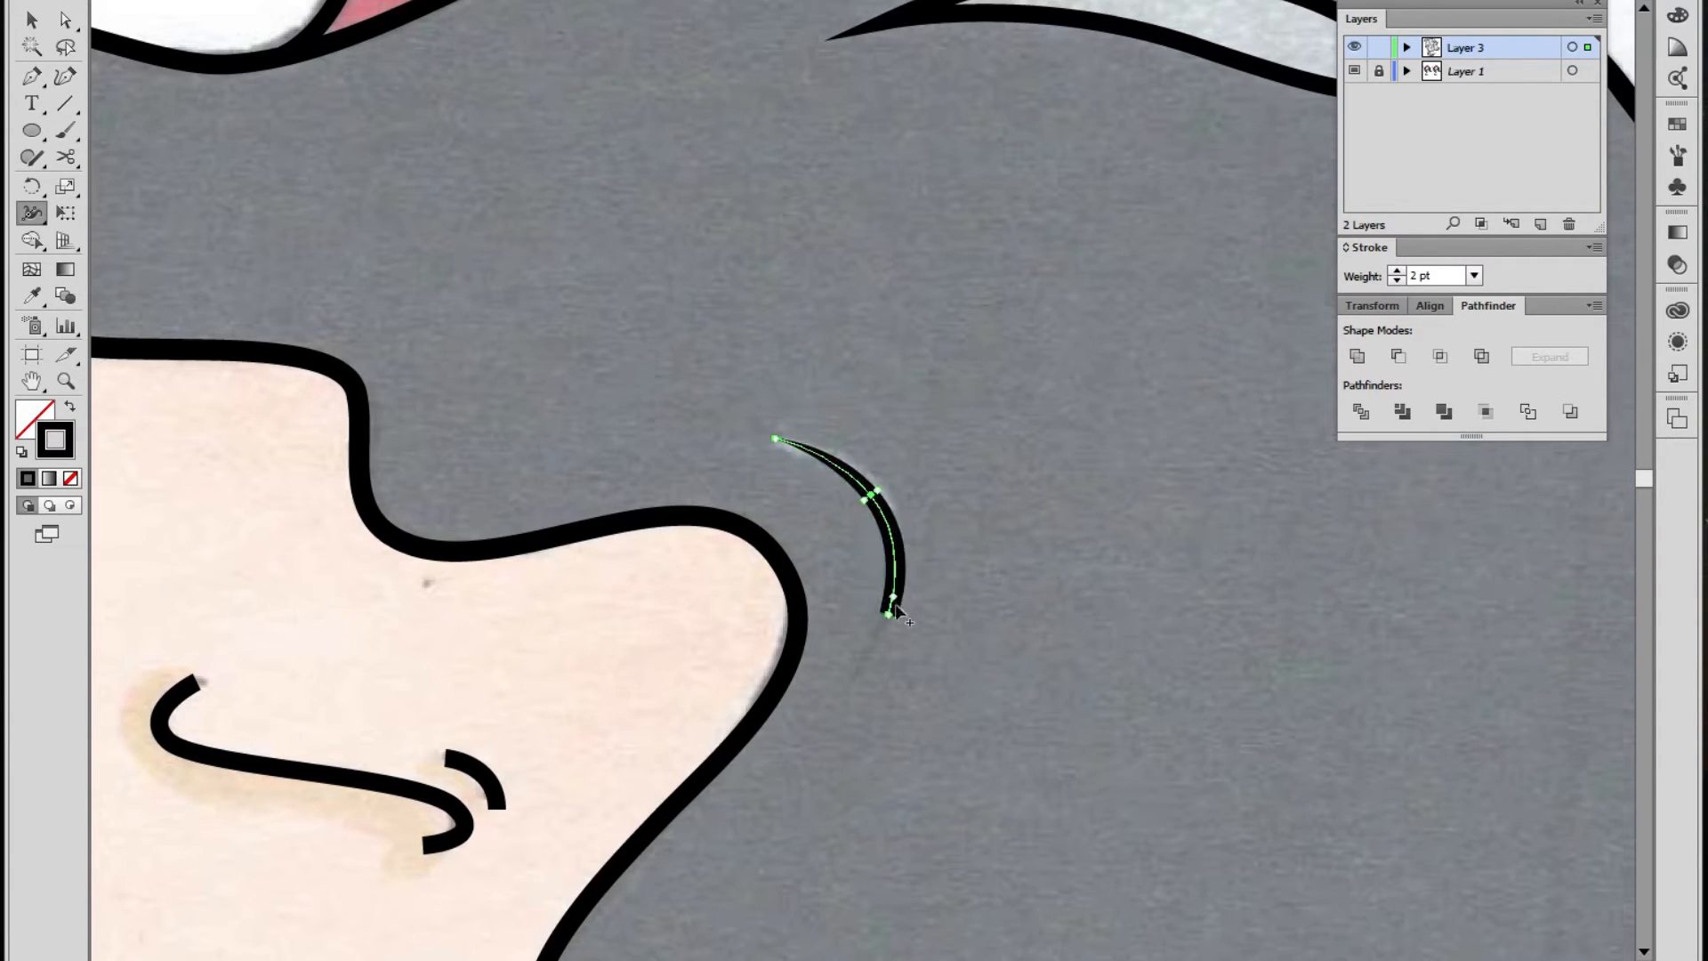
drag(892, 617, 806, 593)
key(v)
click(985, 676)
Taper the open end of the large grey shape's upper-left edge line beside the small arc
key(z)
alt+click(855, 537)
alt+click(855, 537)
alt+click(856, 537)
alt+click(865, 543)
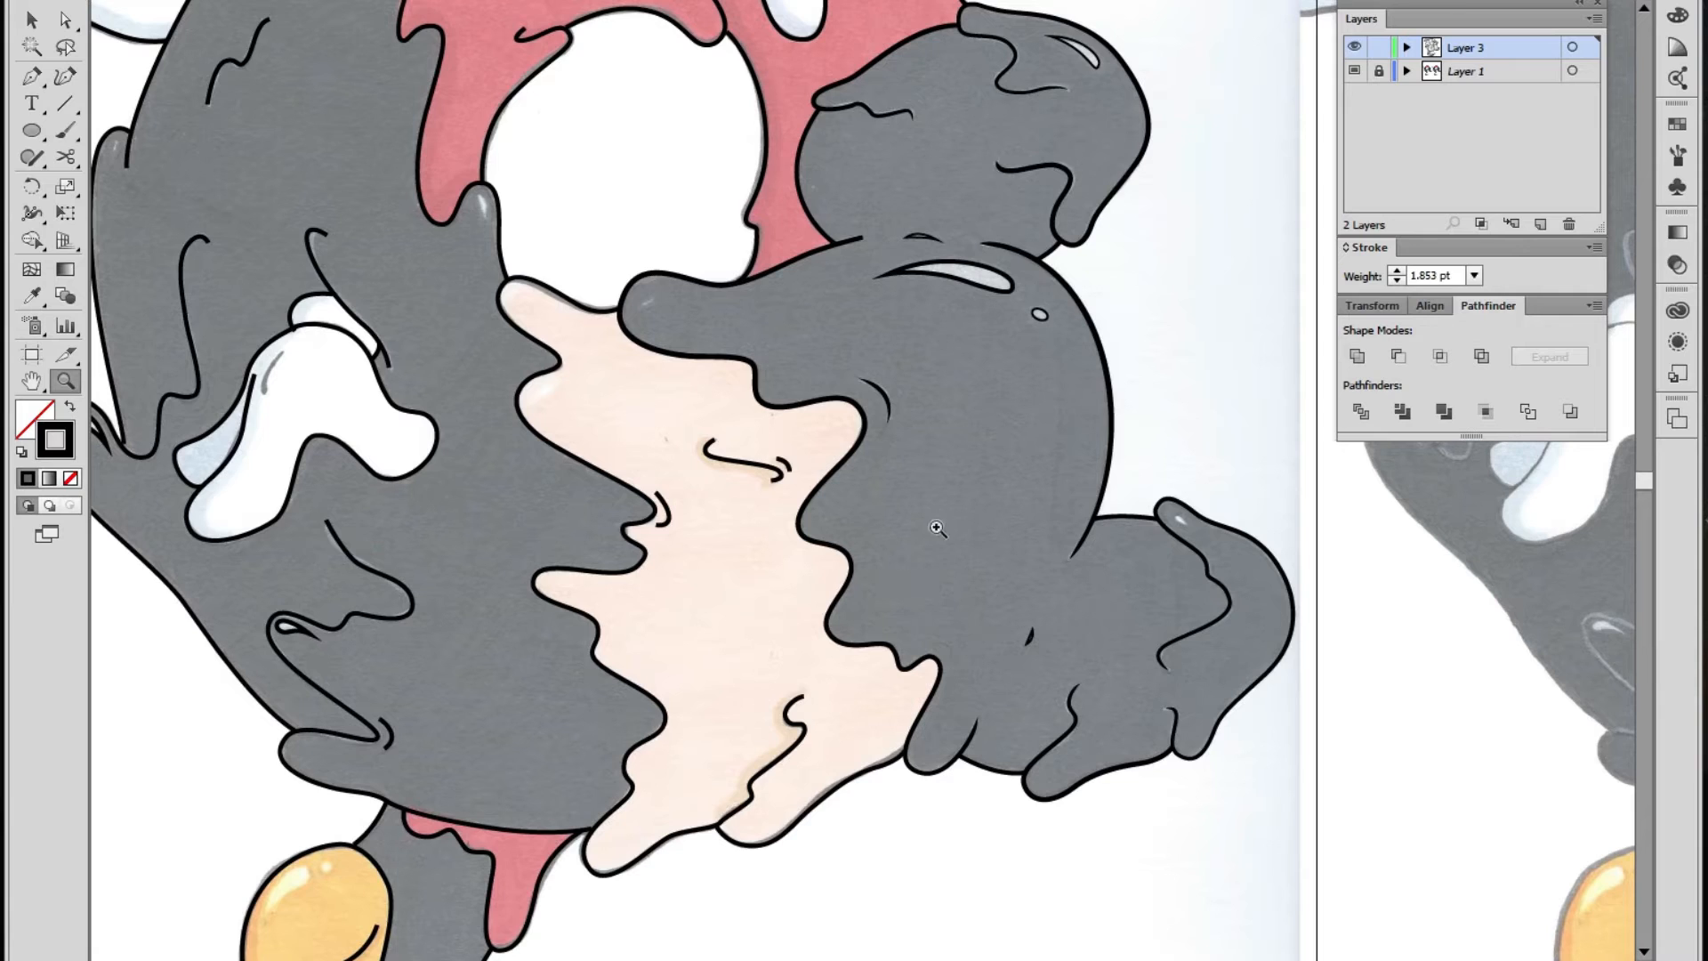
click(896, 298)
click(862, 419)
click(864, 418)
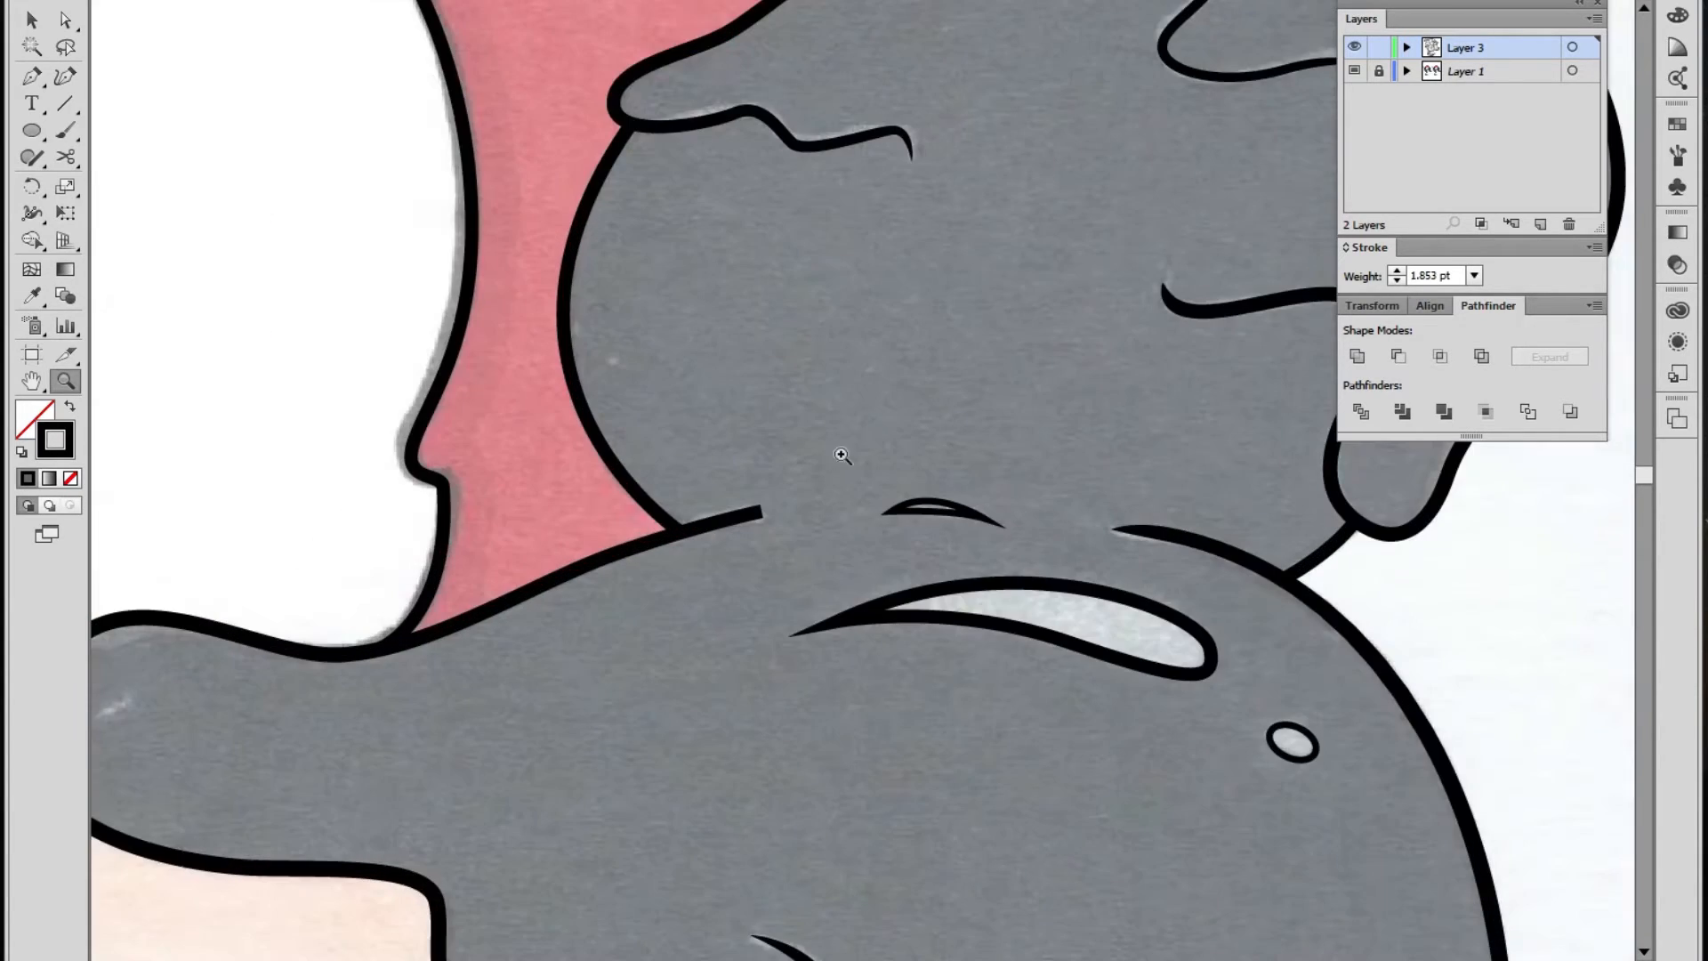
click(838, 480)
key(shift+w)
mouse_move(765, 524)
mouse_down()
mouse_move(776, 543)
mouse_move(763, 518)
mouse_up()
drag(881, 520, 1172, 482)
drag(959, 504, 958, 510)
key(v)
click(936, 597)
key(z)
alt+click(885, 539)
alt+click(884, 539)
alt+click(884, 539)
alt+click(884, 539)
alt+click(884, 539)
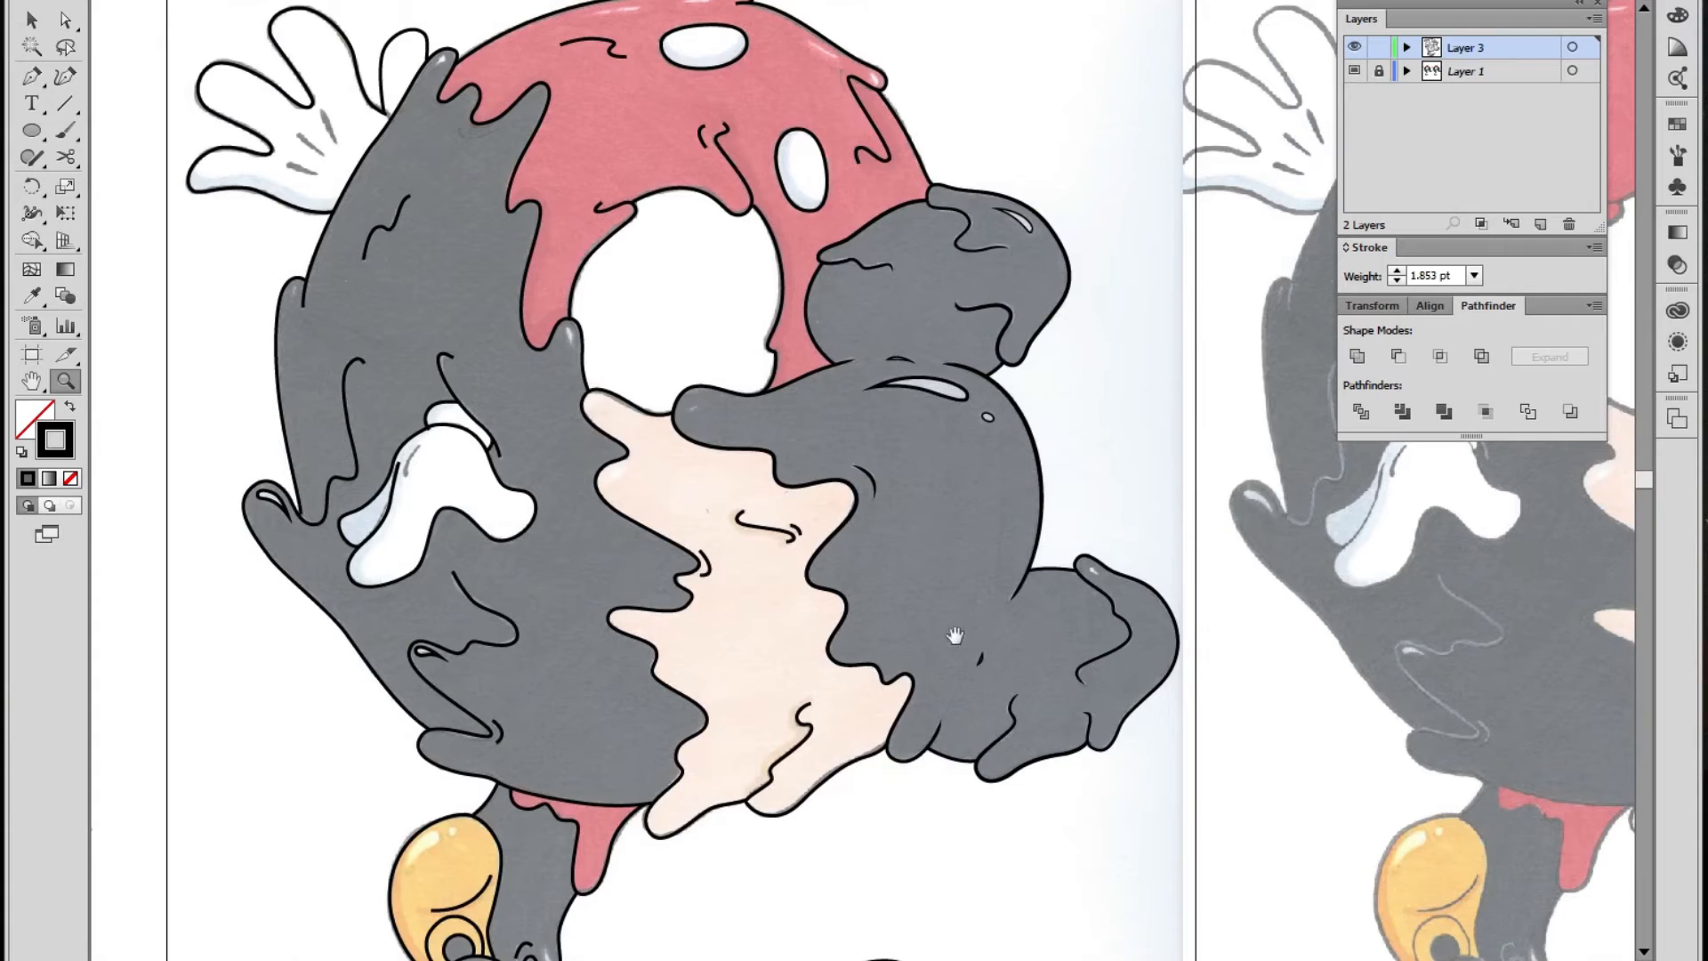
Taper the open hooked end of the drip line near the red area's right edge to a point
drag(979, 642, 925, 649)
click(892, 523)
drag(926, 579, 969, 610)
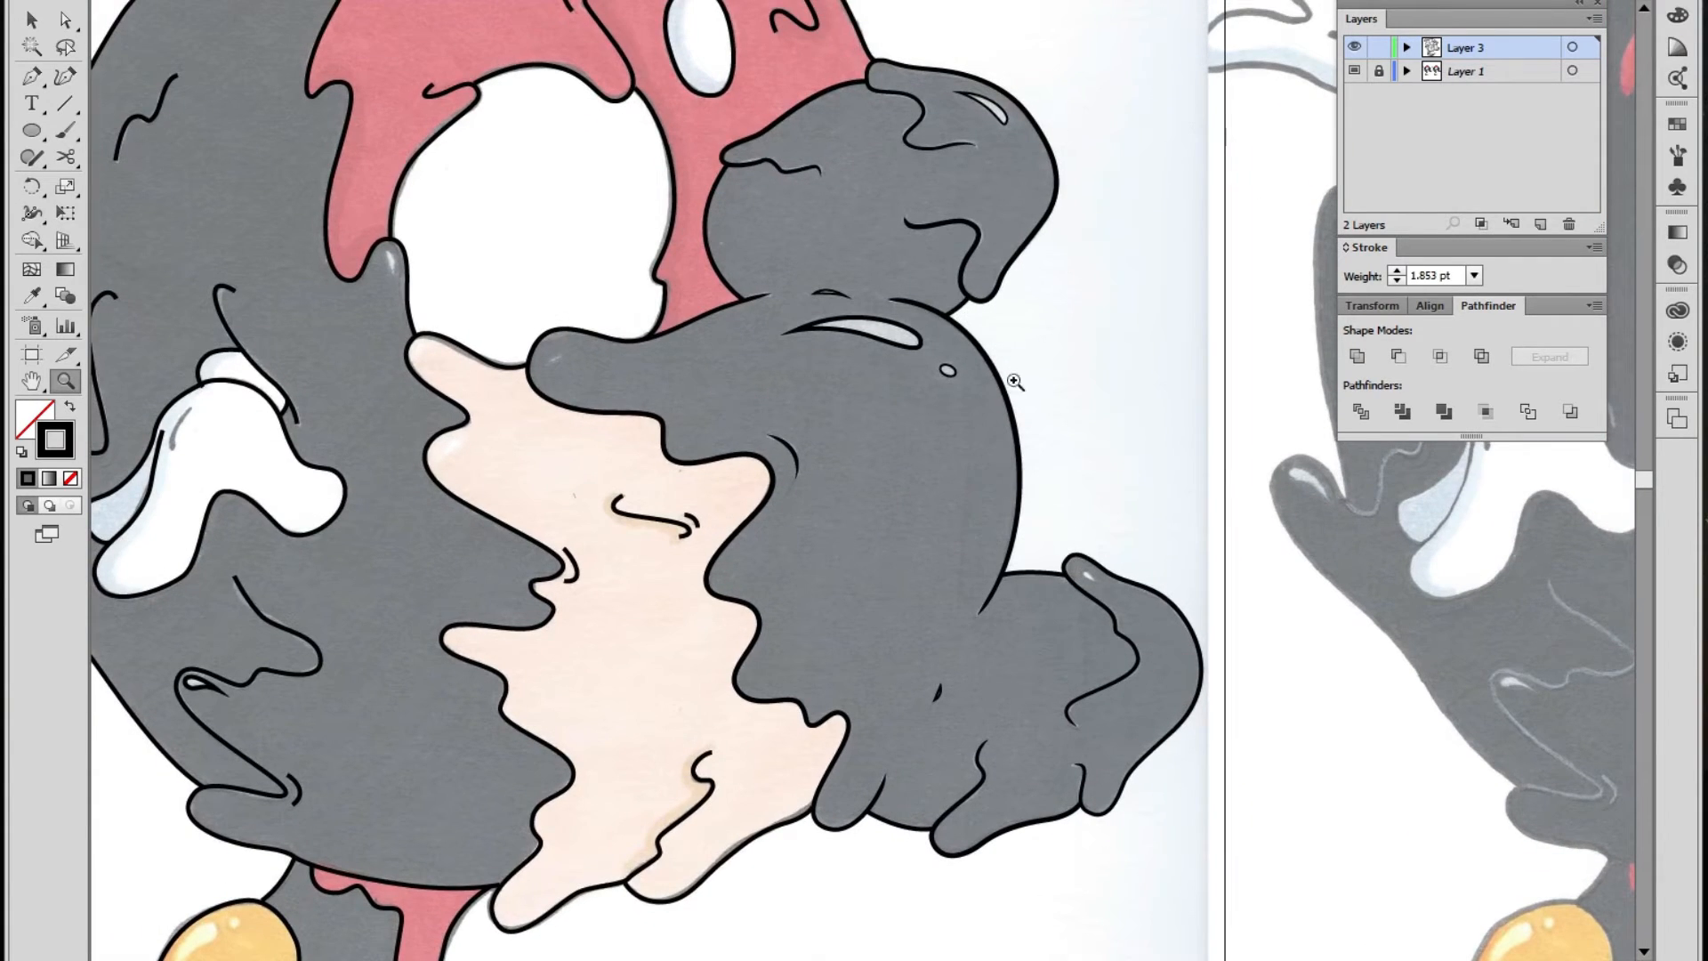
drag(899, 195, 984, 440)
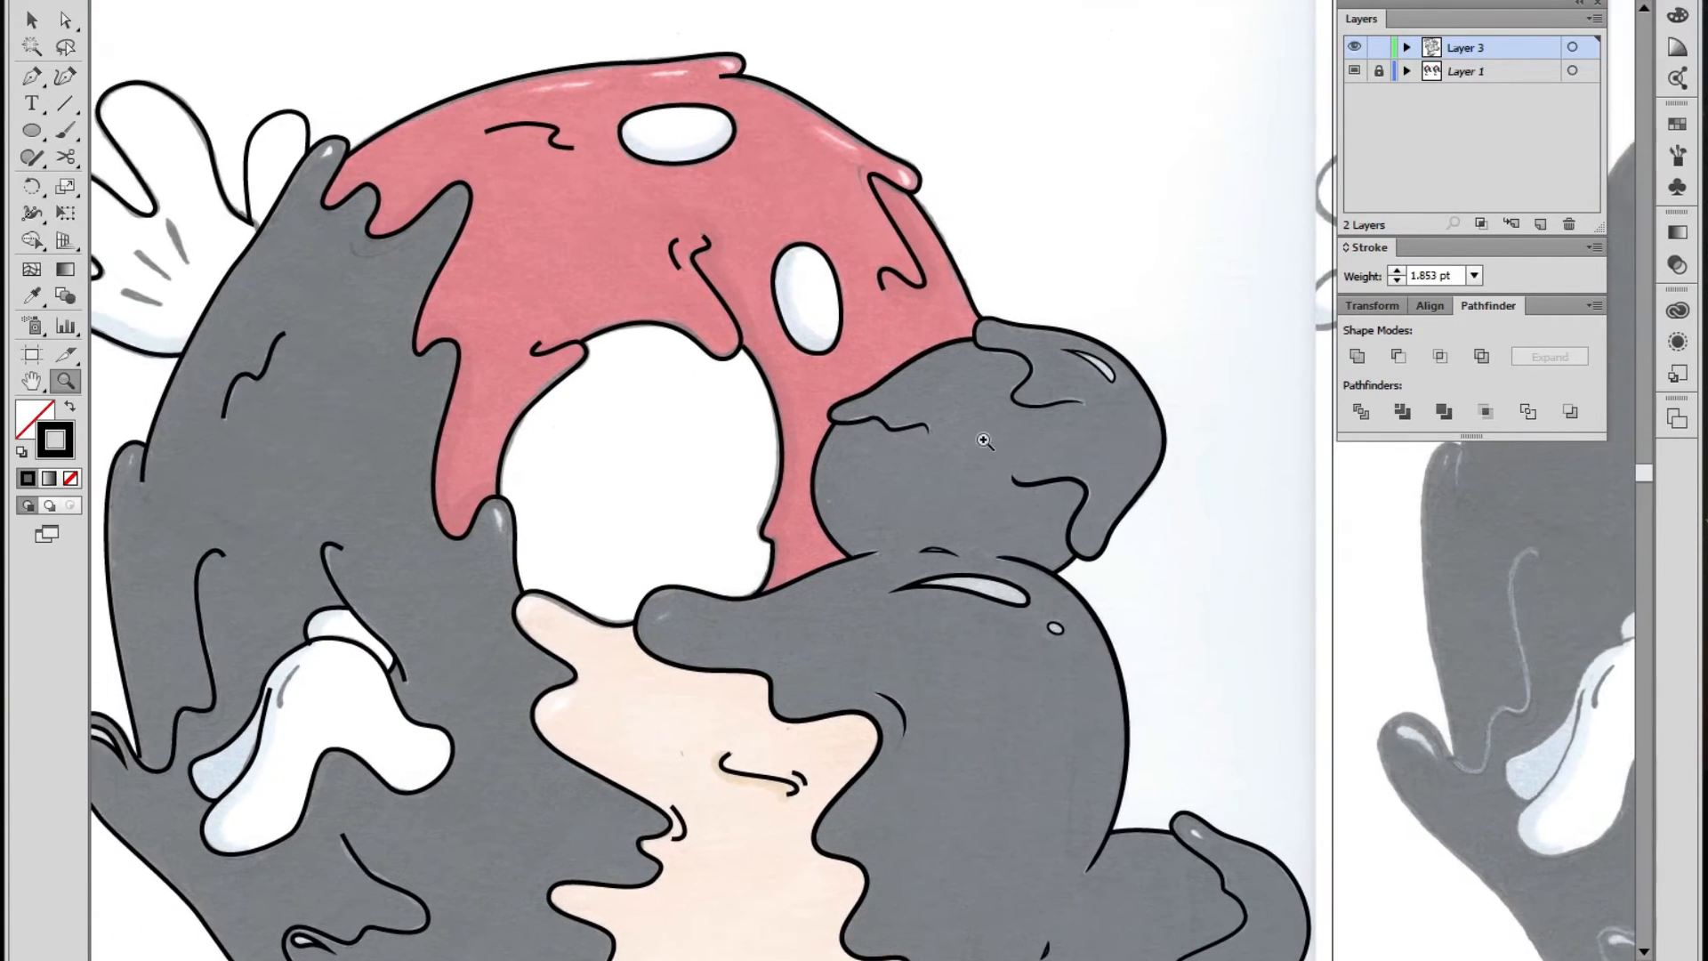
click(886, 384)
click(868, 429)
click(867, 429)
click(877, 433)
key(shift+w)
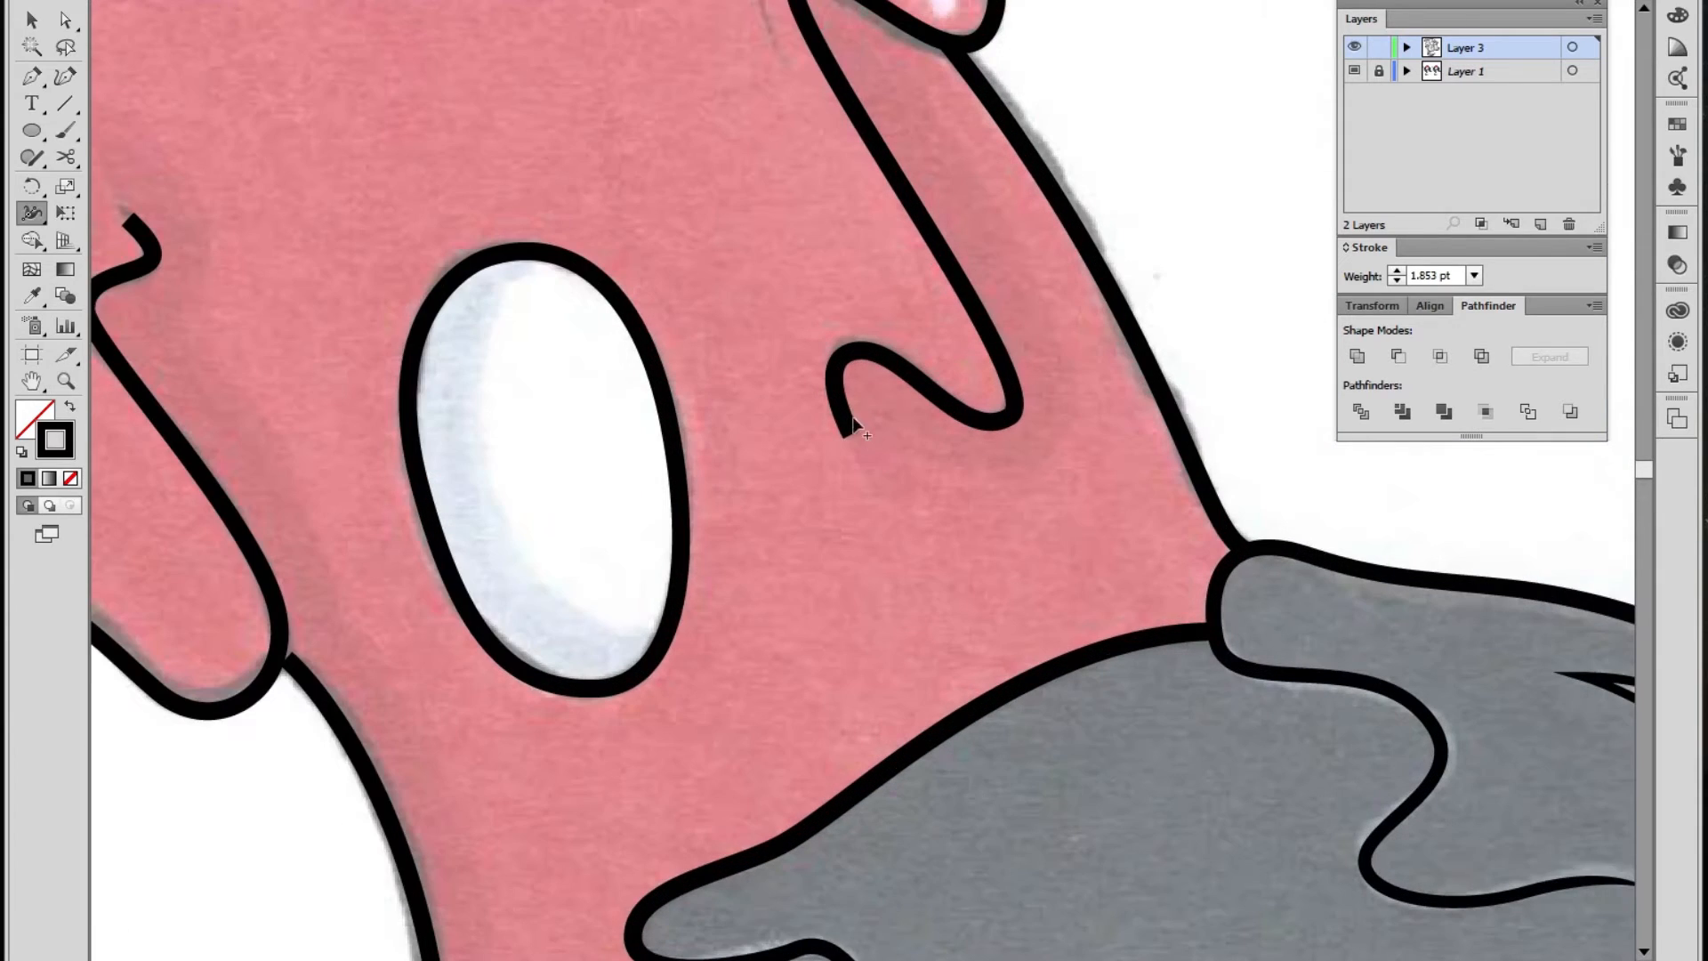
mouse_move(849, 434)
mouse_down()
mouse_move(904, 434)
mouse_move(851, 434)
mouse_up()
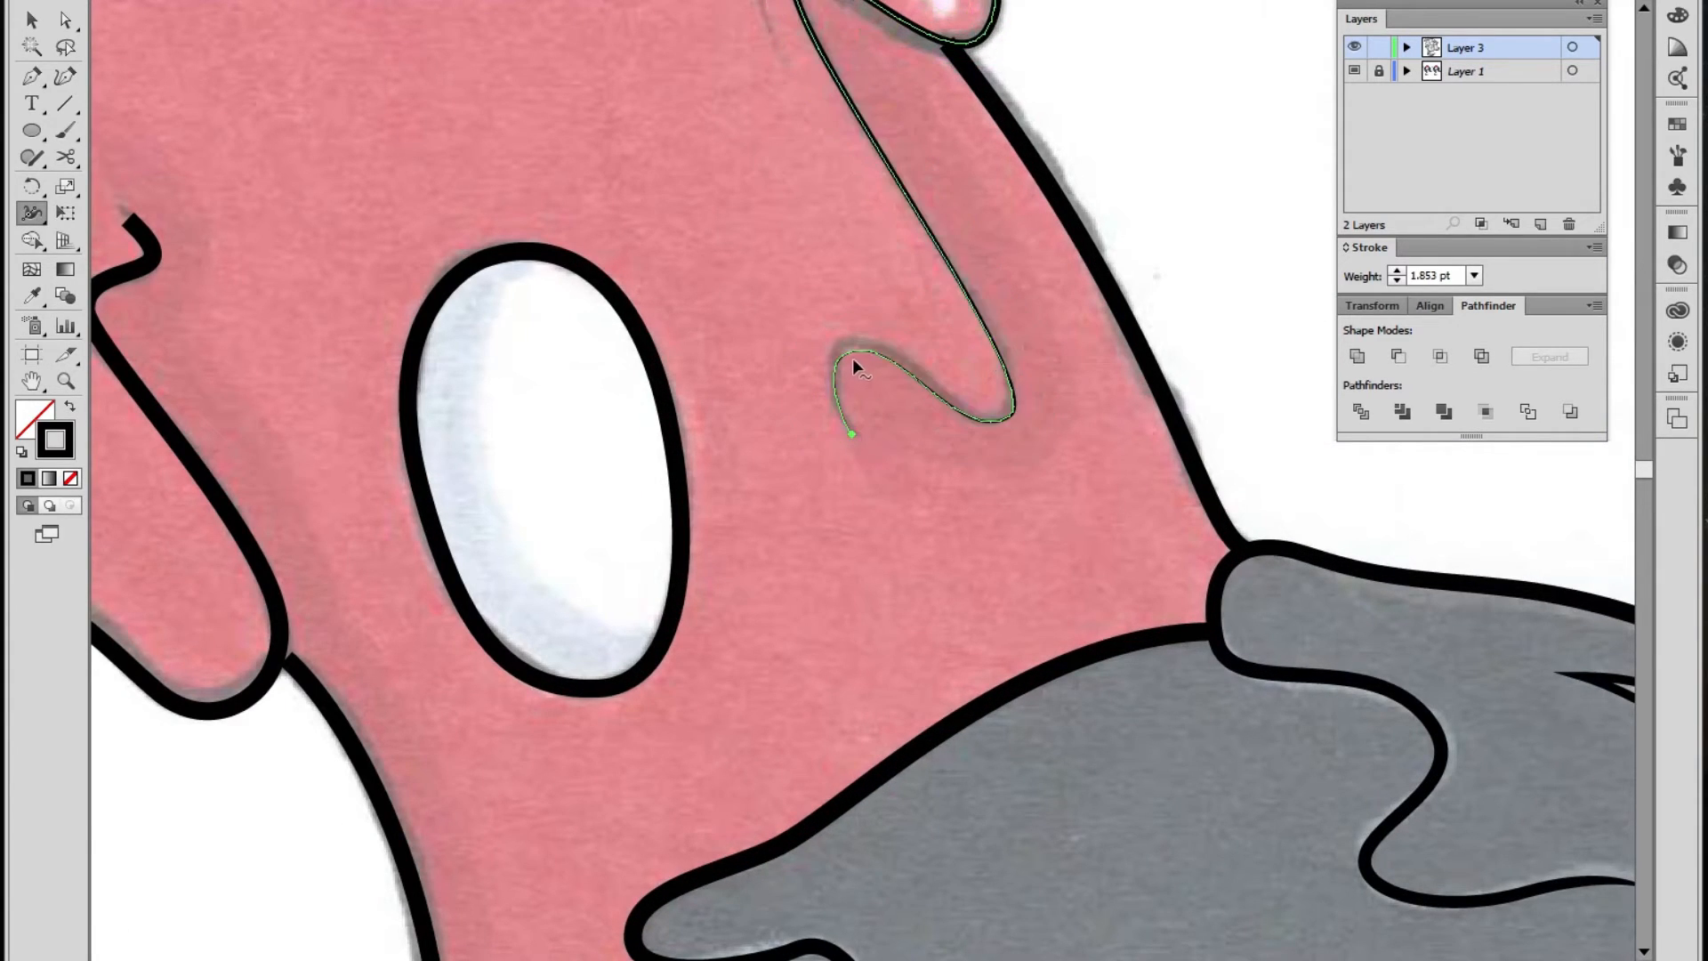
drag(856, 350, 857, 355)
key(v)
click(1196, 297)
Taper the curled upper end of the long drip line above the white opening to a point
key(z)
alt+click(771, 520)
alt+click(770, 520)
alt+click(770, 520)
drag(1028, 543, 970, 458)
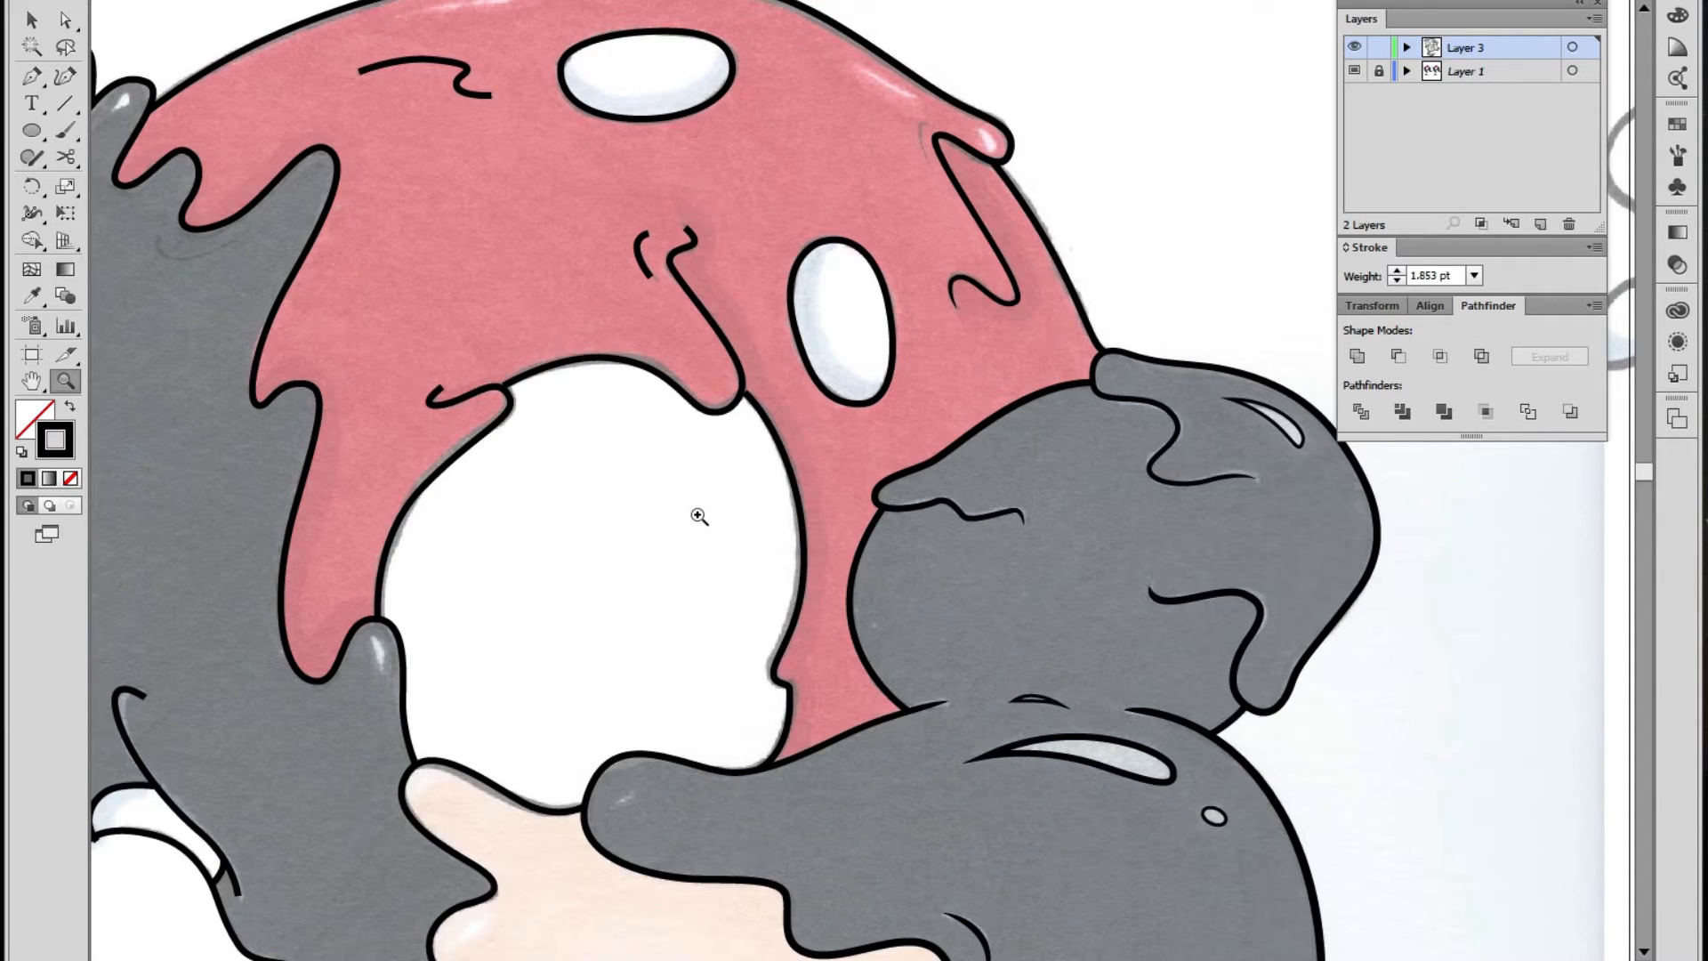
click(781, 407)
key(shift+w)
drag(783, 244, 810, 210)
drag(808, 270, 813, 276)
key(v)
click(635, 745)
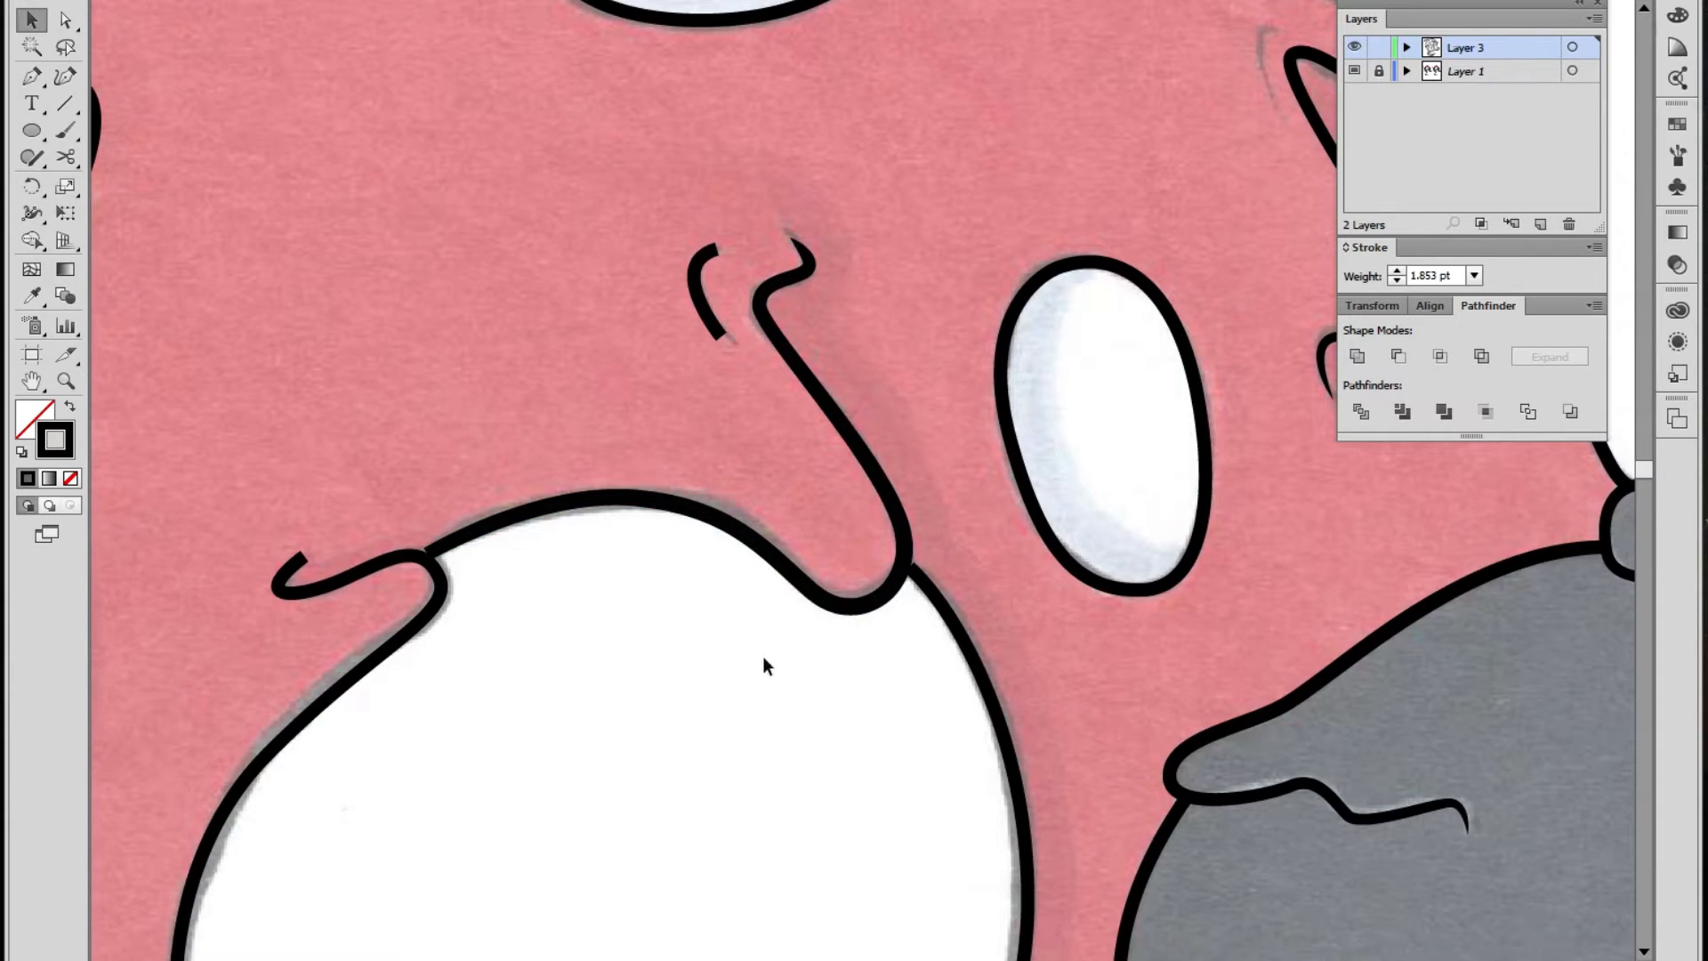
key(shift+w)
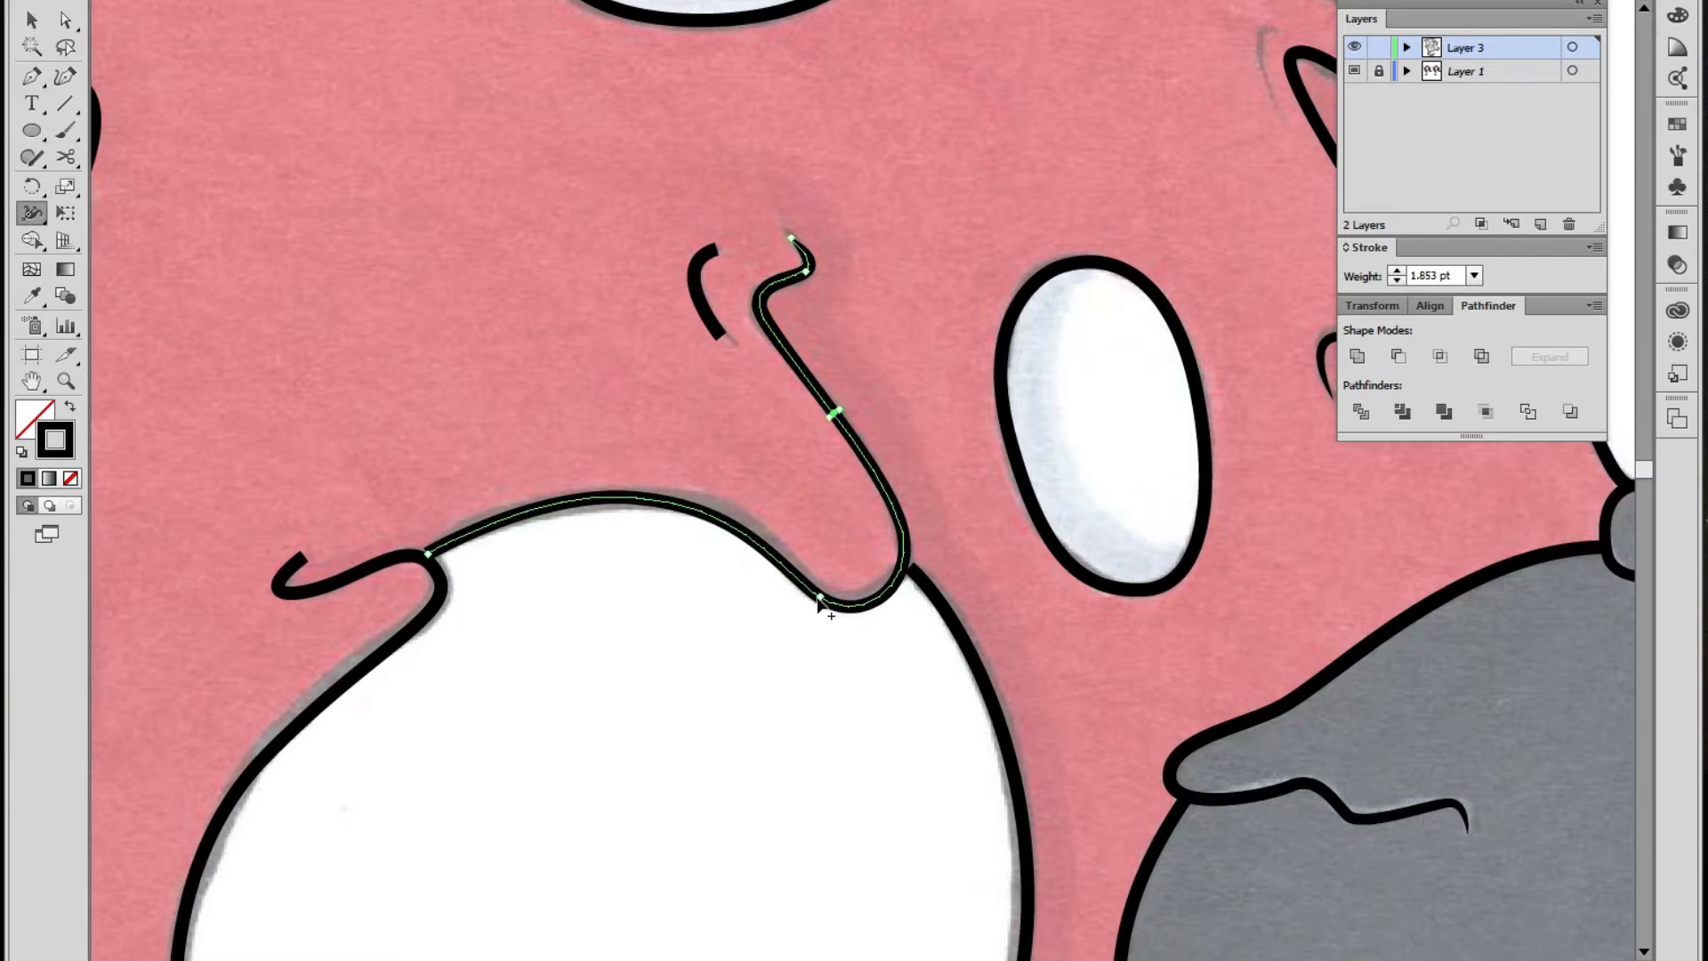
Move the upper end anchor of the white opening's right outline to meet the long drip's edge
key(ctrl+alt+space)
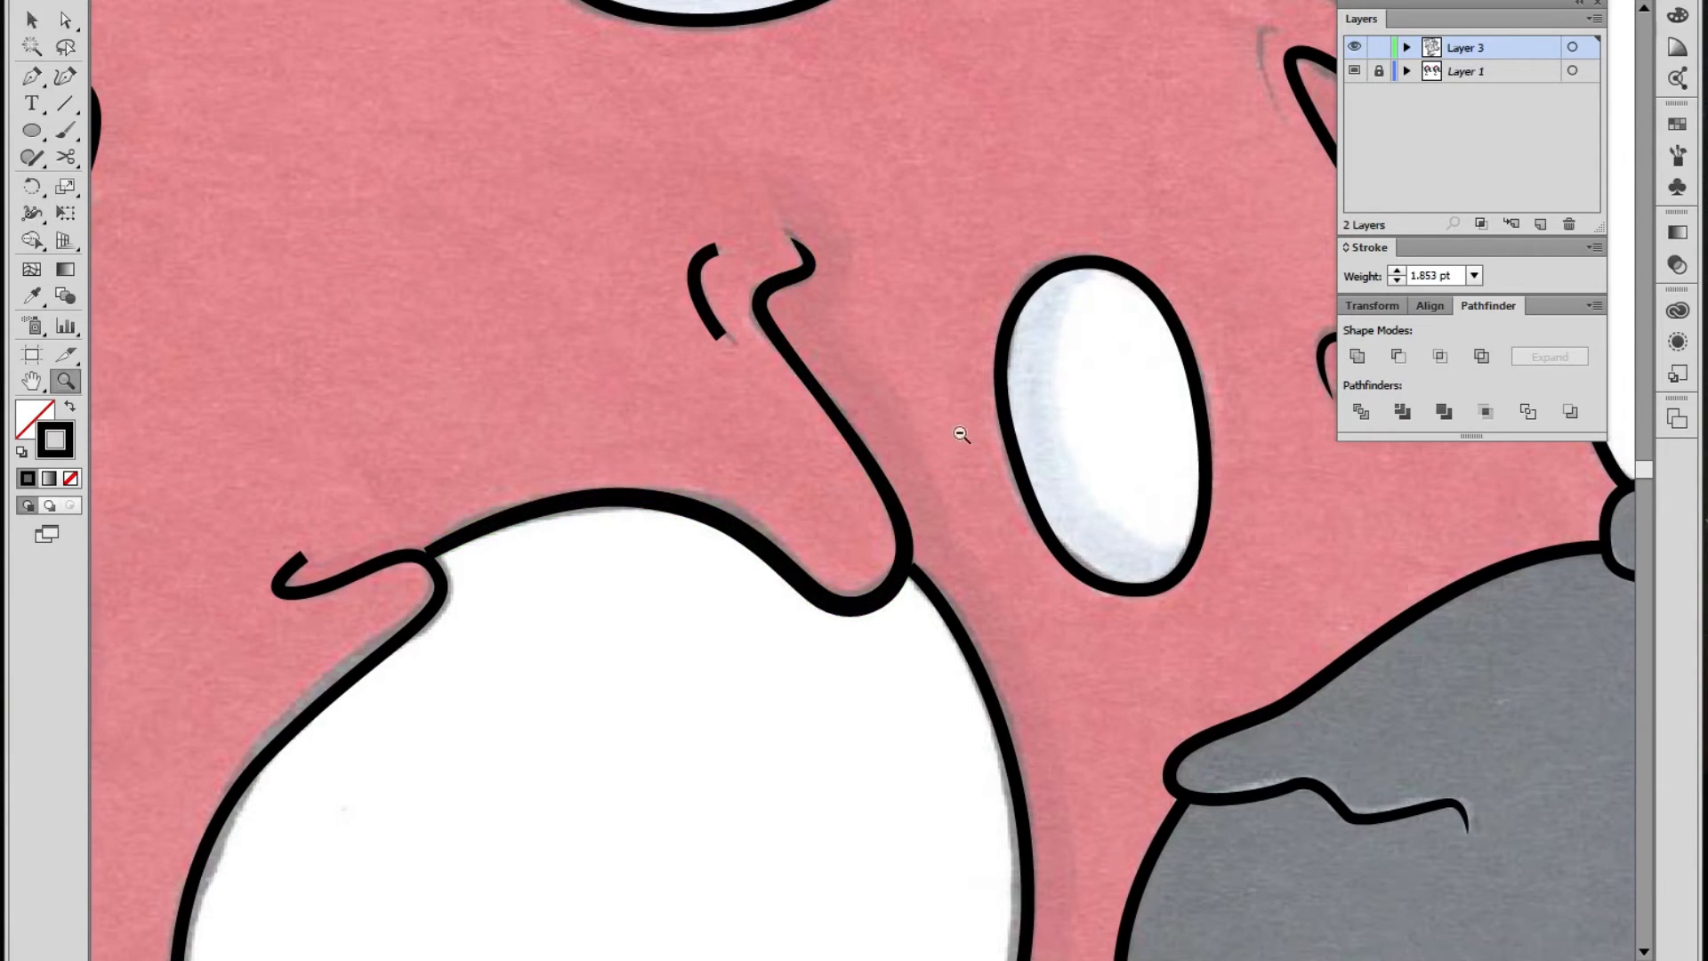
ctrl+alt+click(961, 433)
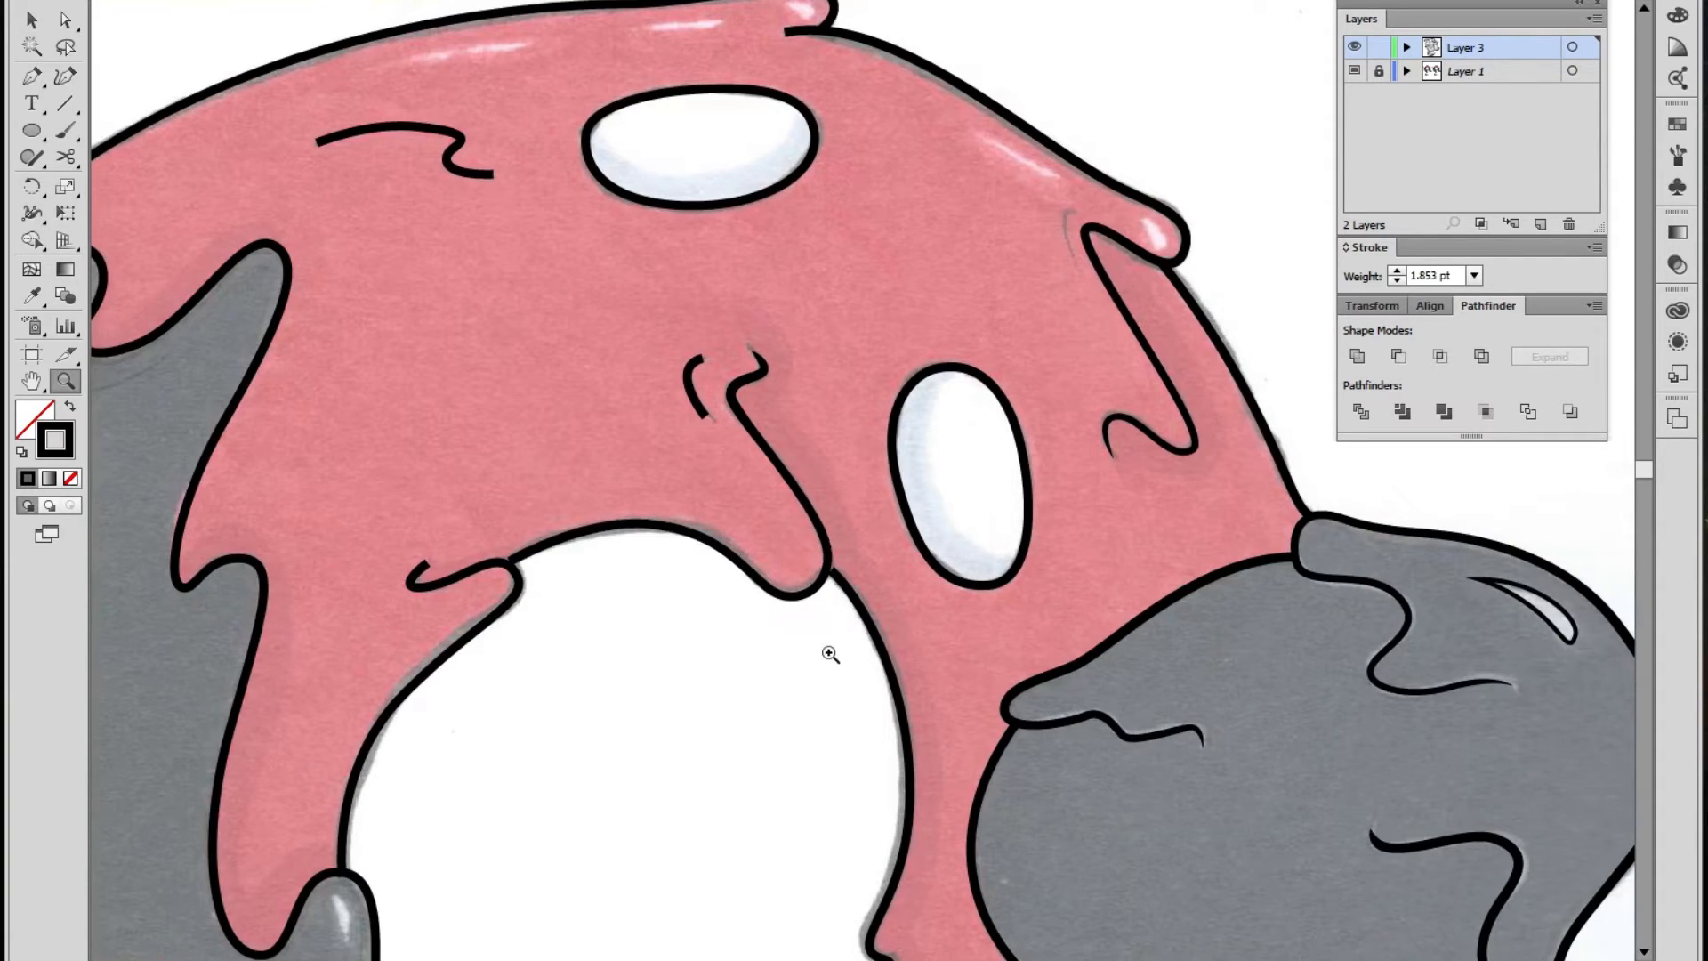
click(806, 623)
key(a)
click(883, 480)
drag(883, 481, 876, 470)
click(953, 671)
Taper both ends of the short curved crease line beside the long drip in the red area
key(z)
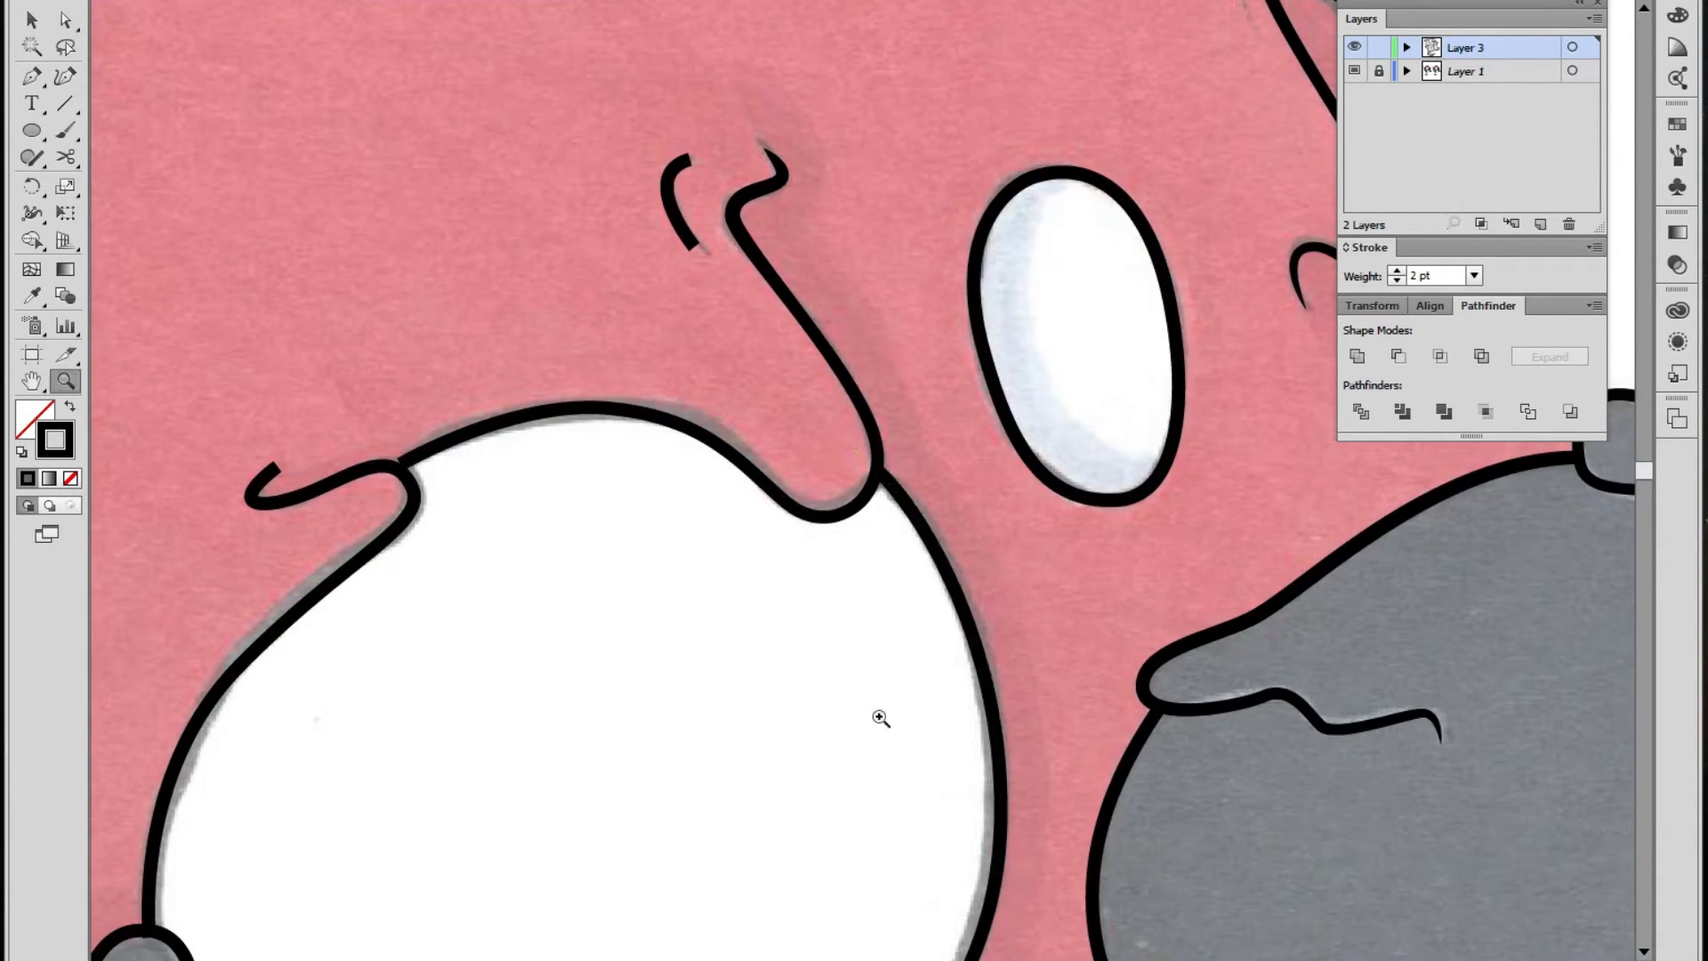
alt+click(821, 731)
alt+click(821, 731)
click(838, 262)
click(838, 262)
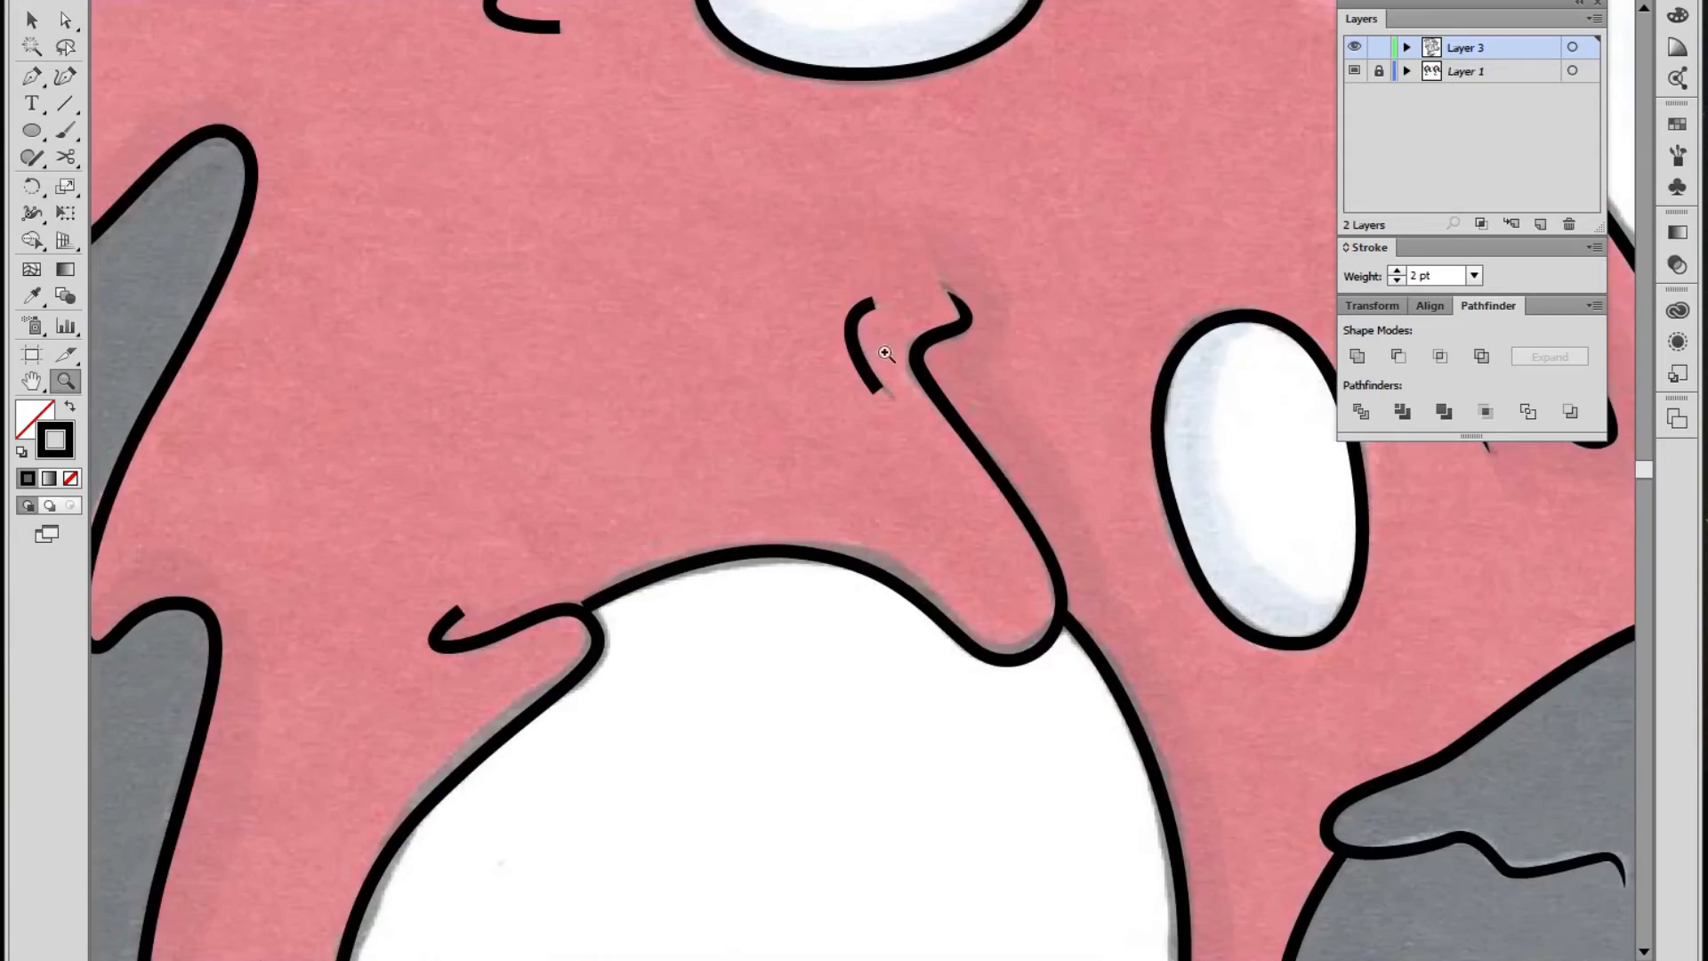
click(909, 412)
key(shift+w)
mouse_move(822, 455)
mouse_down()
mouse_move(783, 493)
mouse_move(893, 418)
mouse_up()
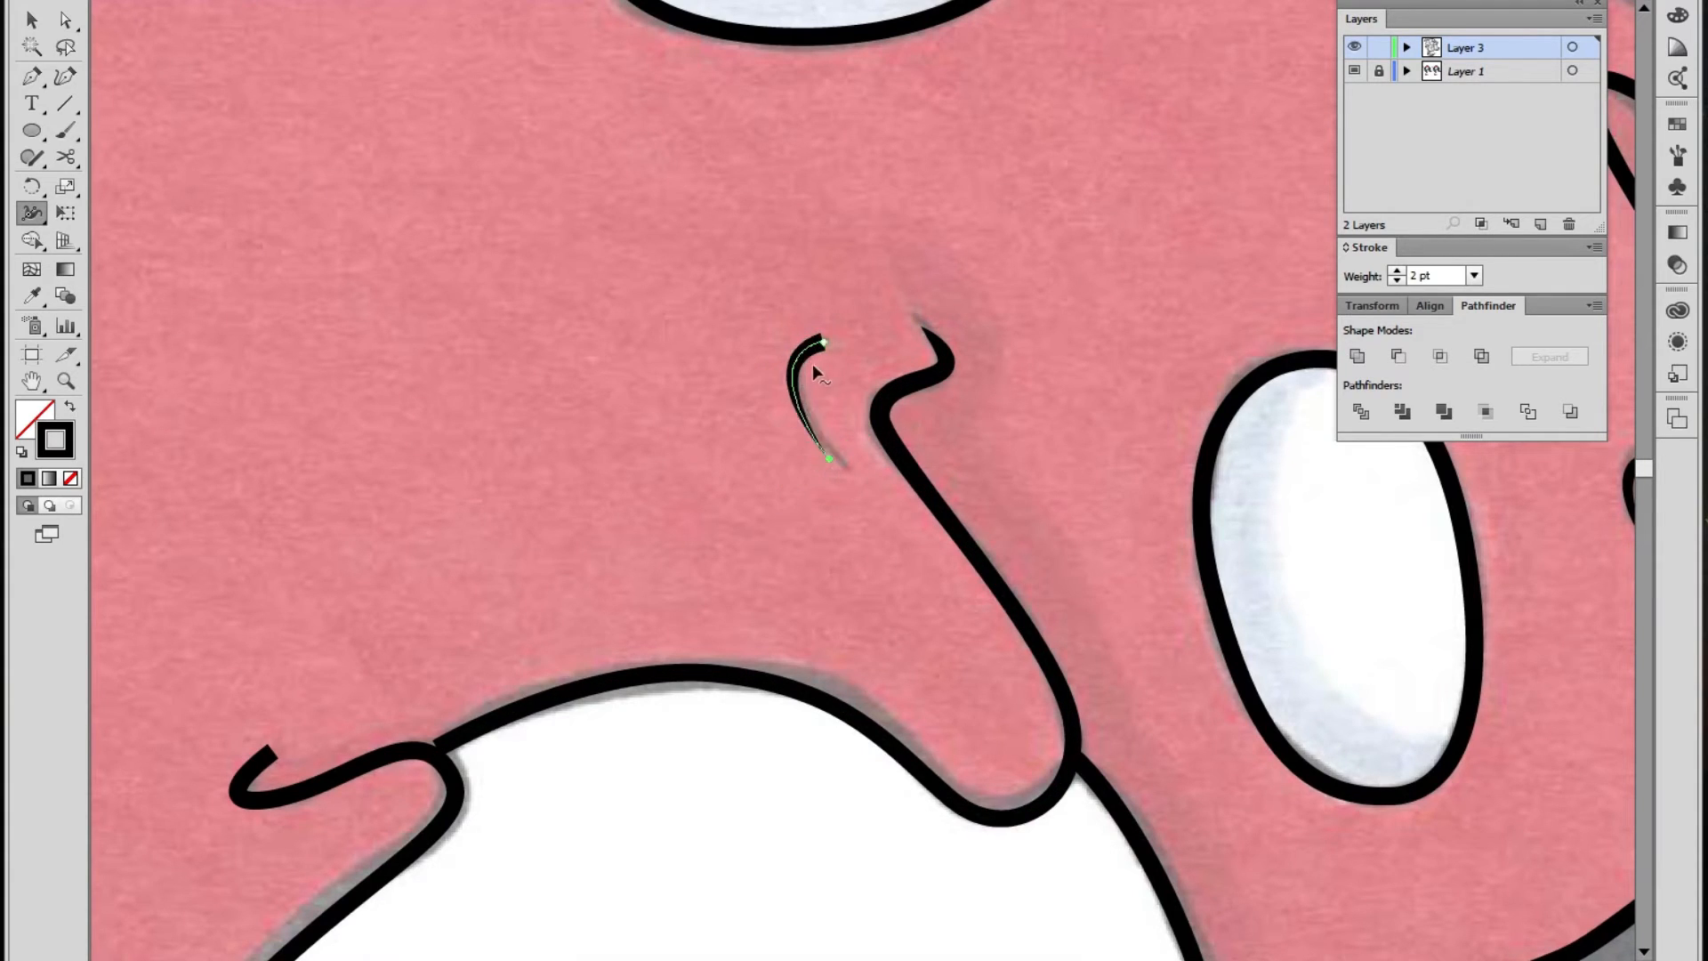
mouse_move(794, 391)
mouse_down()
mouse_move(841, 388)
mouse_move(825, 343)
mouse_up()
key(v)
click(744, 723)
Adjust the anchor at the join between the small hooked drip line and the white opening's upper-left outline
key(z)
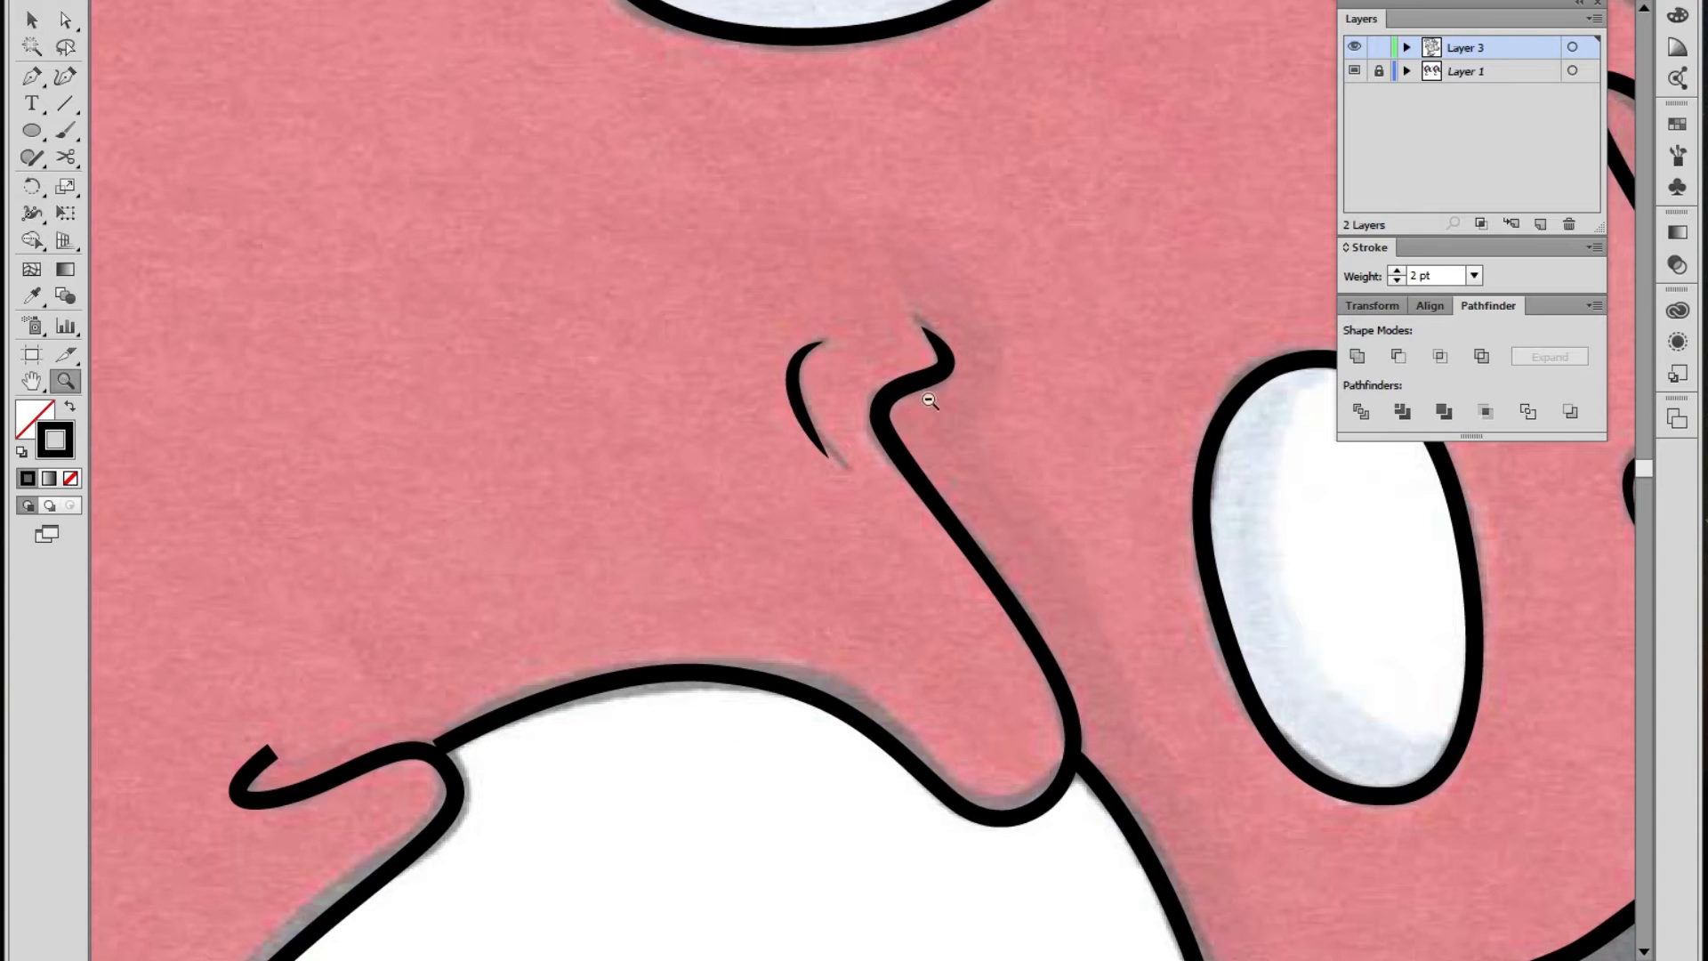
alt+click(929, 399)
alt+click(928, 398)
click(764, 551)
click(774, 546)
key(a)
drag(994, 423, 1012, 436)
click(916, 728)
Taper the open end of the red area's upper-right outline beneath the rounded drip tip
key(z)
alt+click(1008, 372)
alt+click(1008, 372)
alt+click(1008, 372)
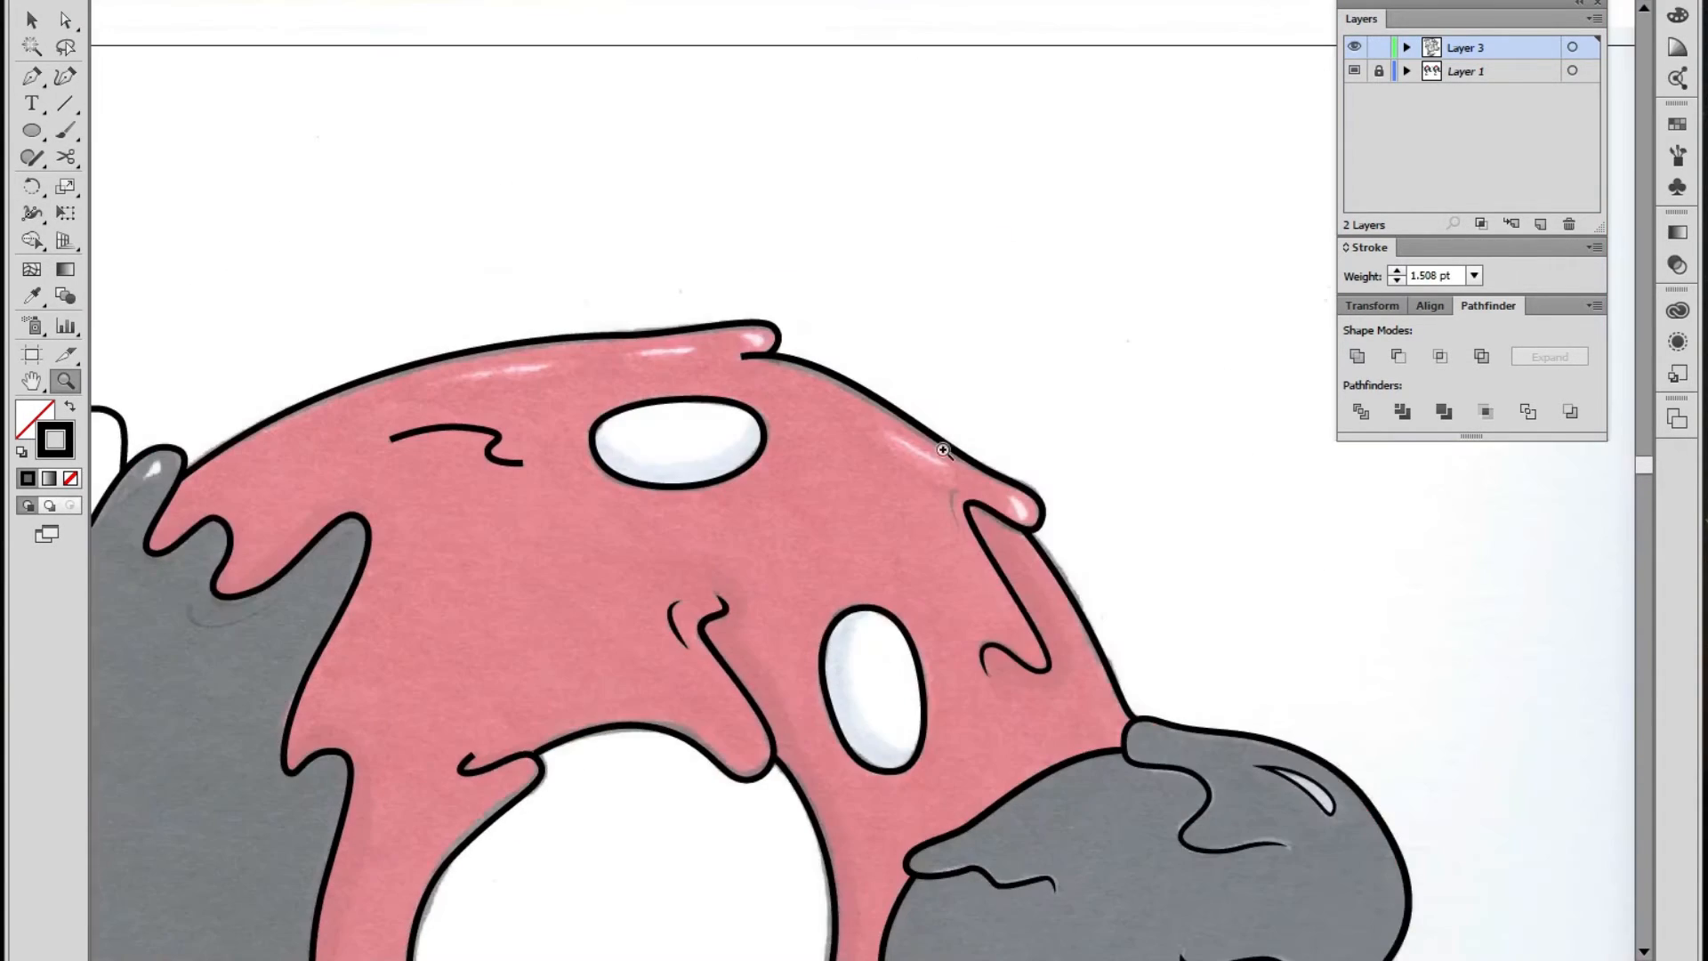
click(790, 441)
click(790, 441)
click(846, 430)
key(shift+w)
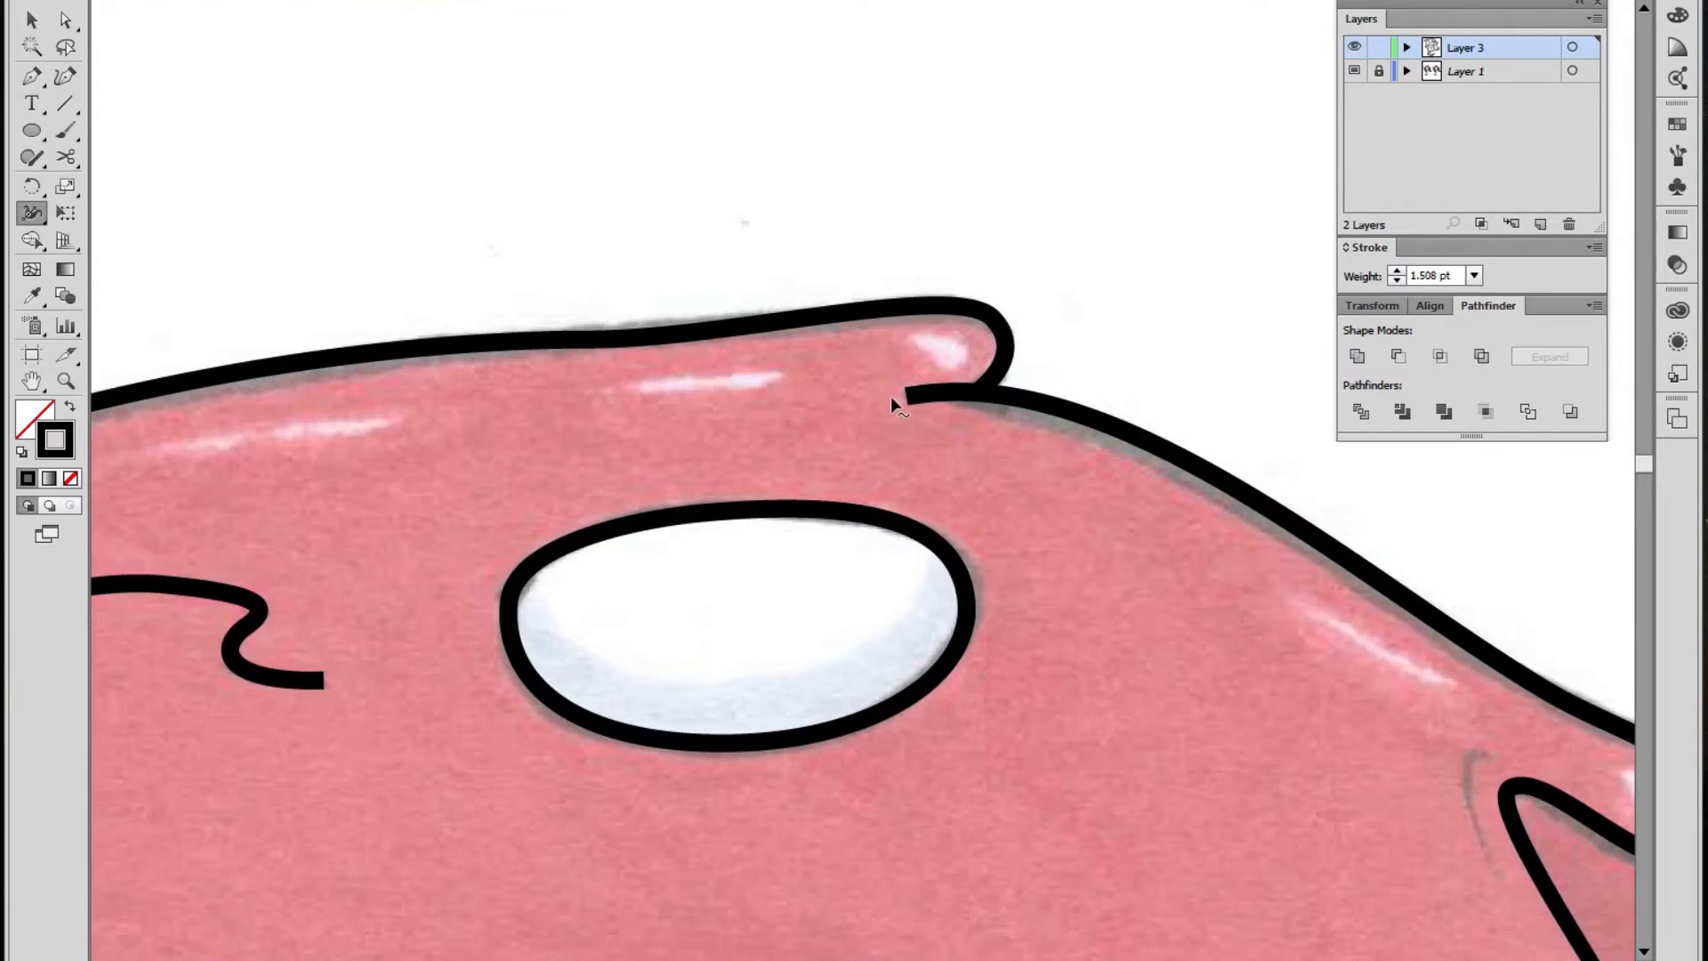
drag(903, 398, 957, 400)
key(v)
click(1165, 345)
Taper the open end of the small hooked drip line at the white opening's upper left
key(z)
alt+click(992, 511)
alt+click(993, 511)
alt+click(993, 510)
alt+click(993, 510)
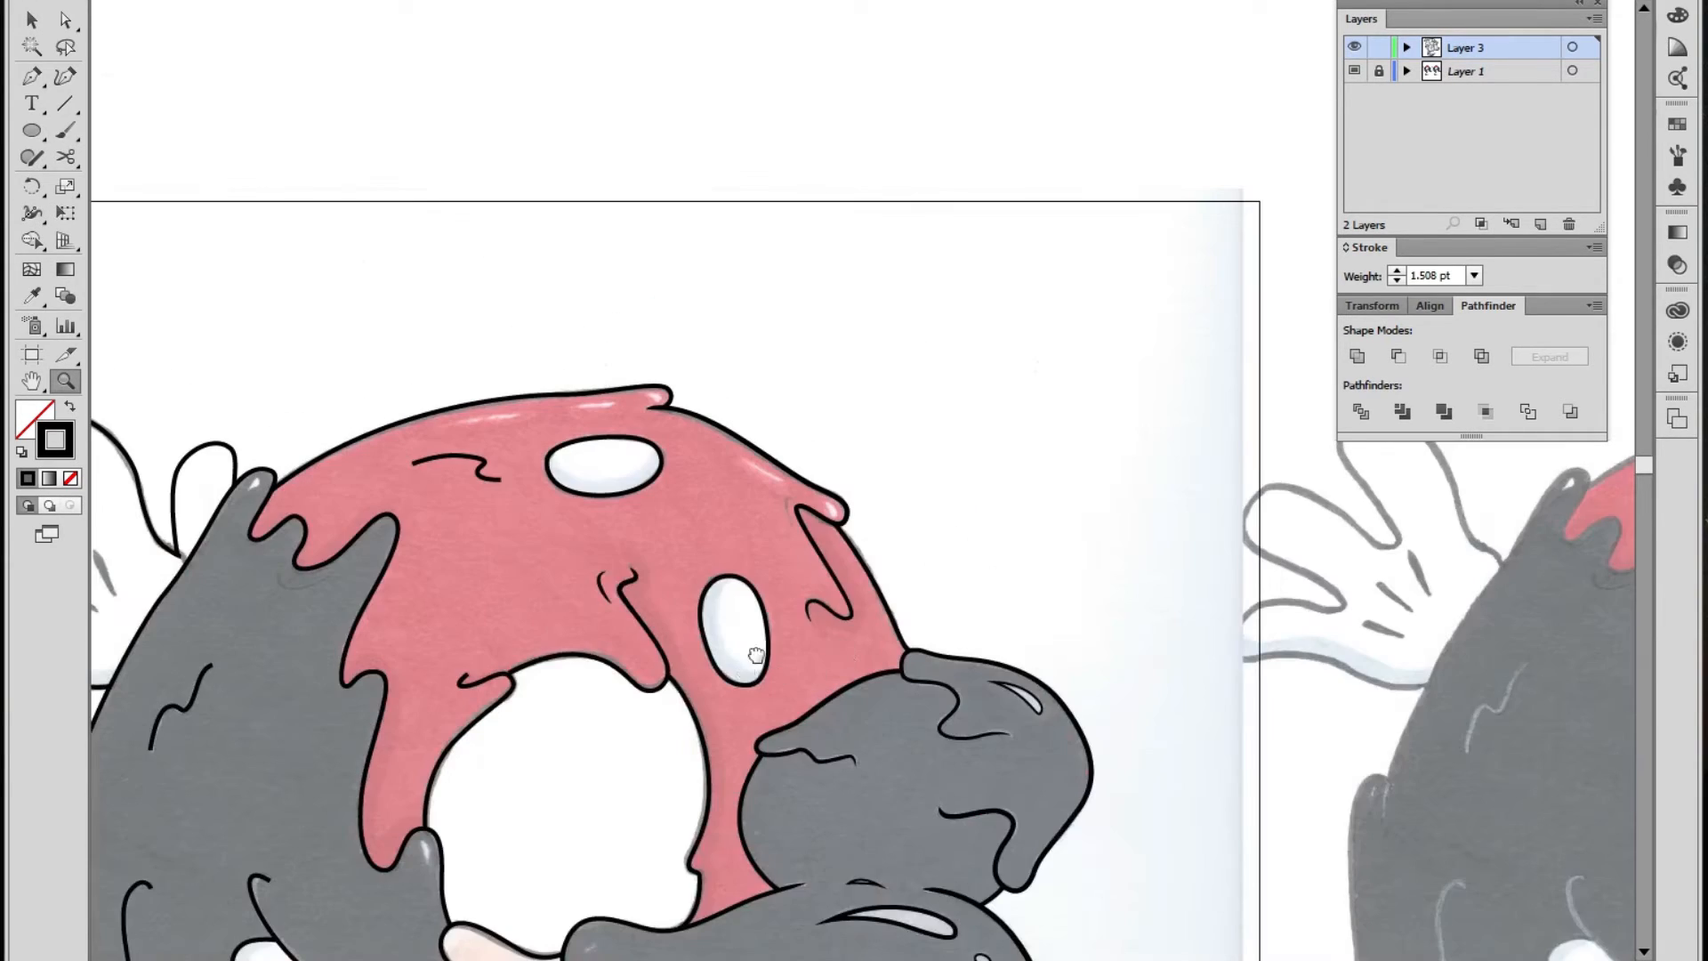
drag(745, 673, 1056, 314)
alt+click(975, 461)
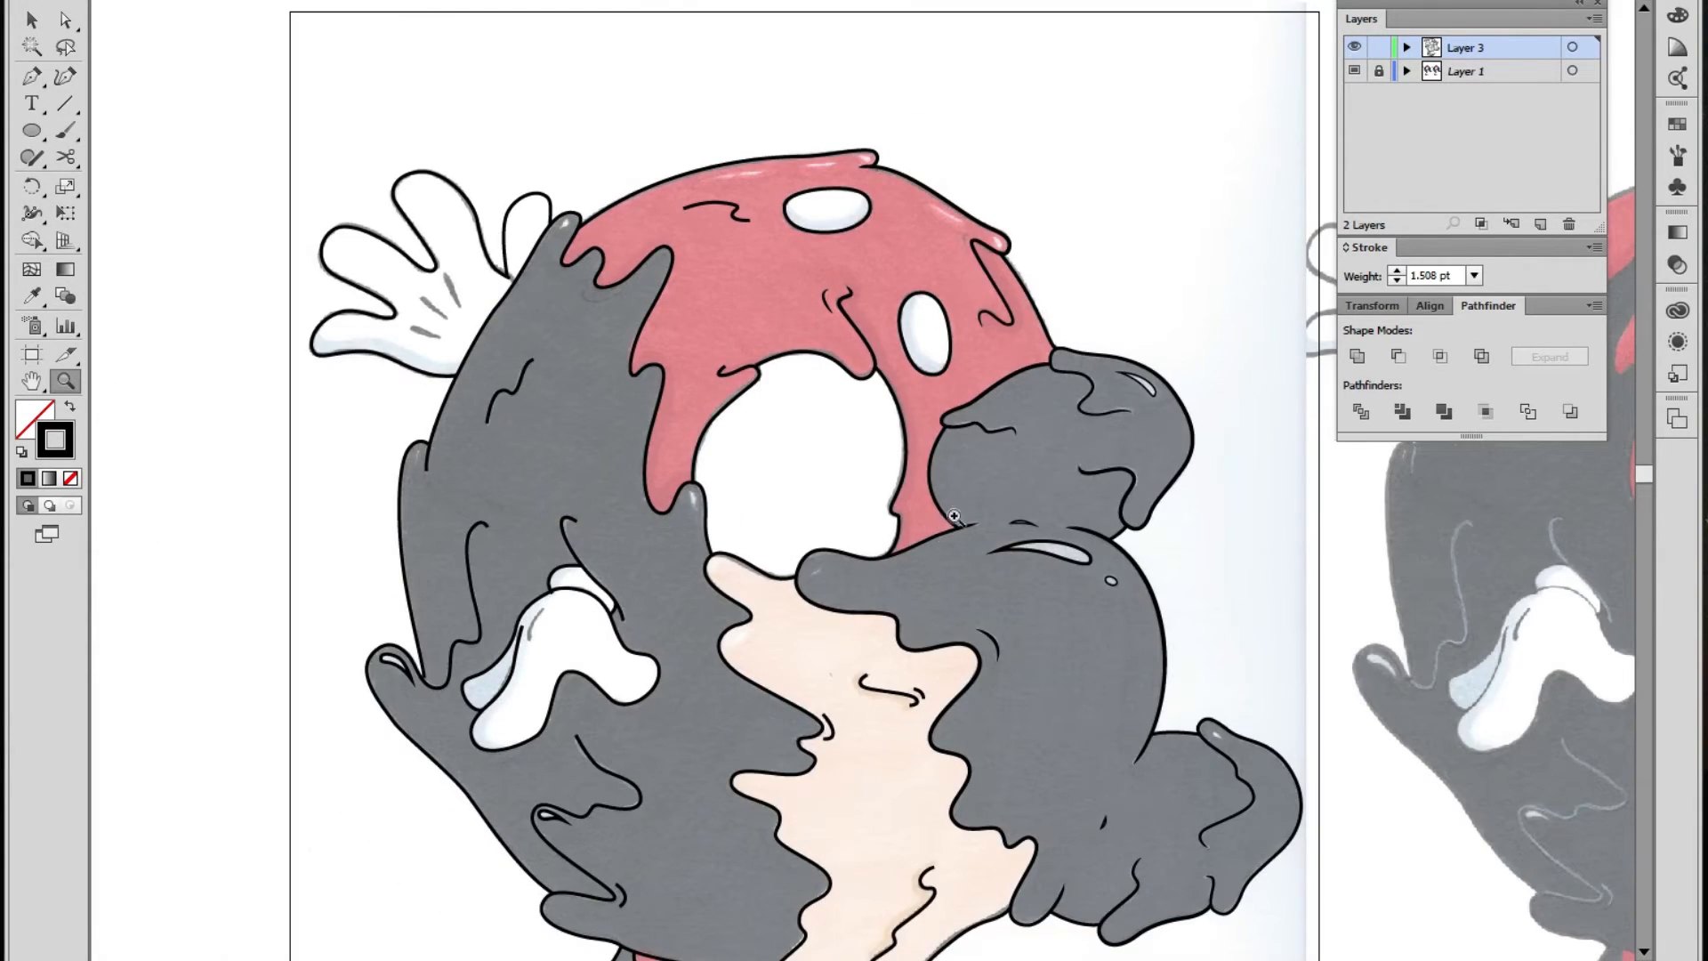
click(857, 429)
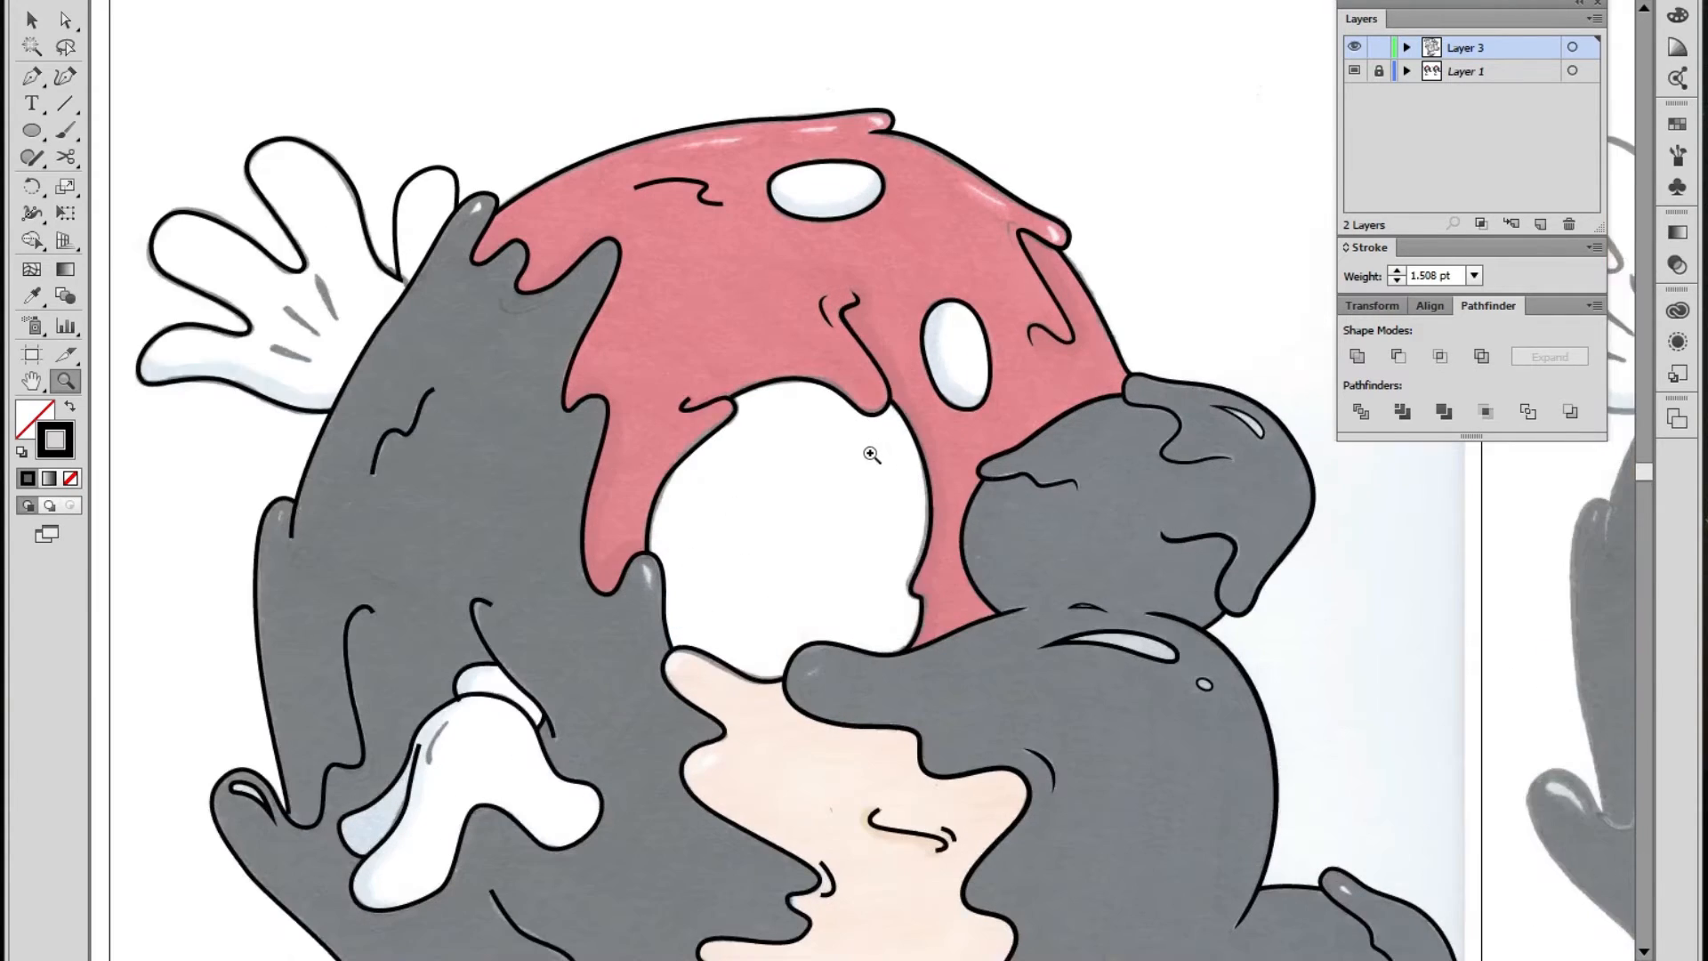
click(810, 459)
click(799, 461)
click(779, 450)
click(779, 449)
key(shift+w)
drag(827, 397, 793, 336)
drag(812, 443, 808, 450)
ctrl+click(1010, 609)
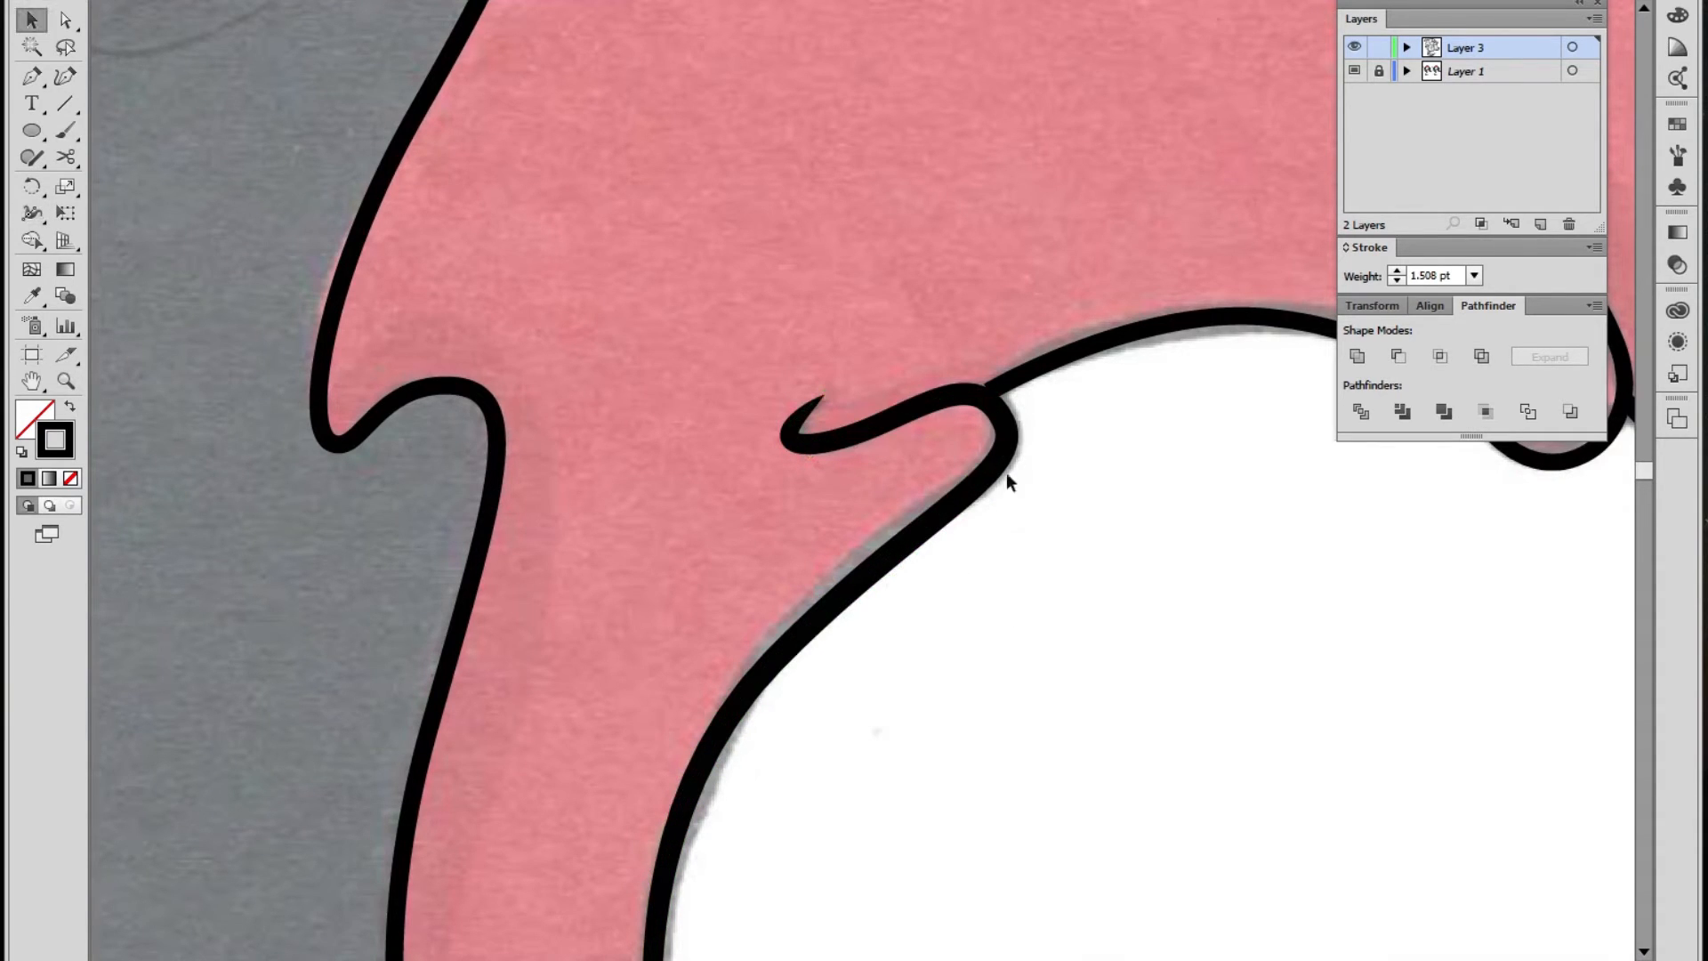
Thicken the small hooked drip line just behind its tapered tip
key(z)
alt+click(873, 578)
alt+click(872, 566)
alt+click(865, 518)
alt+click(866, 515)
click(863, 456)
click(863, 410)
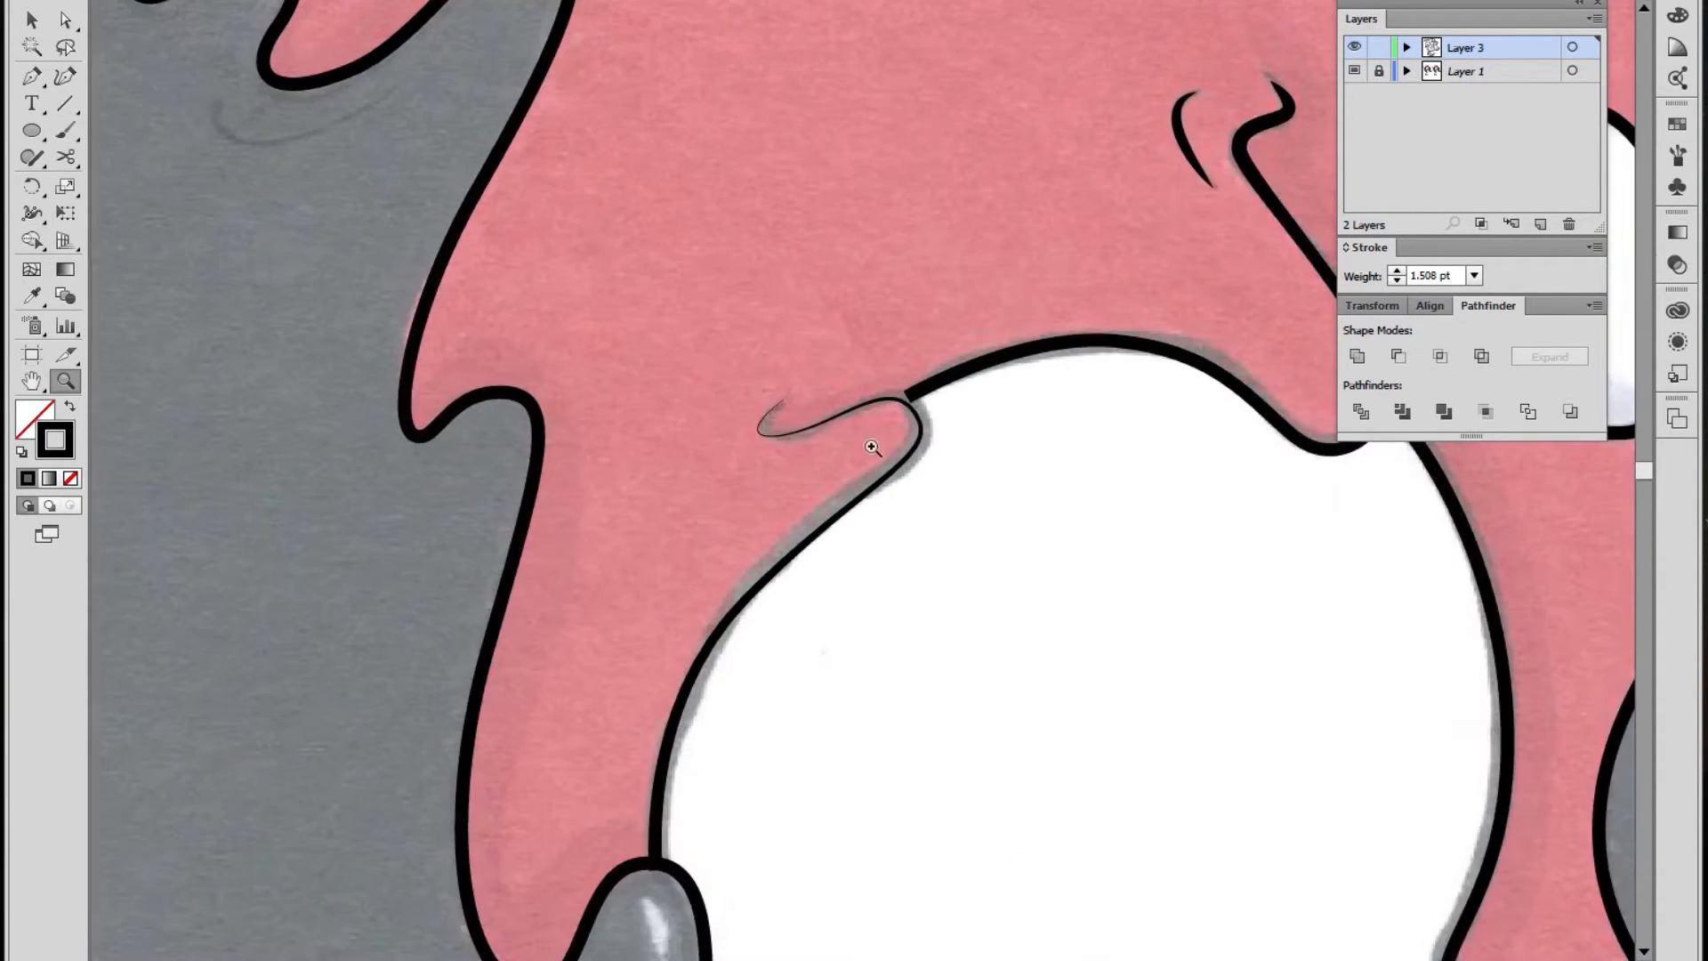
click(870, 447)
key(shift+w)
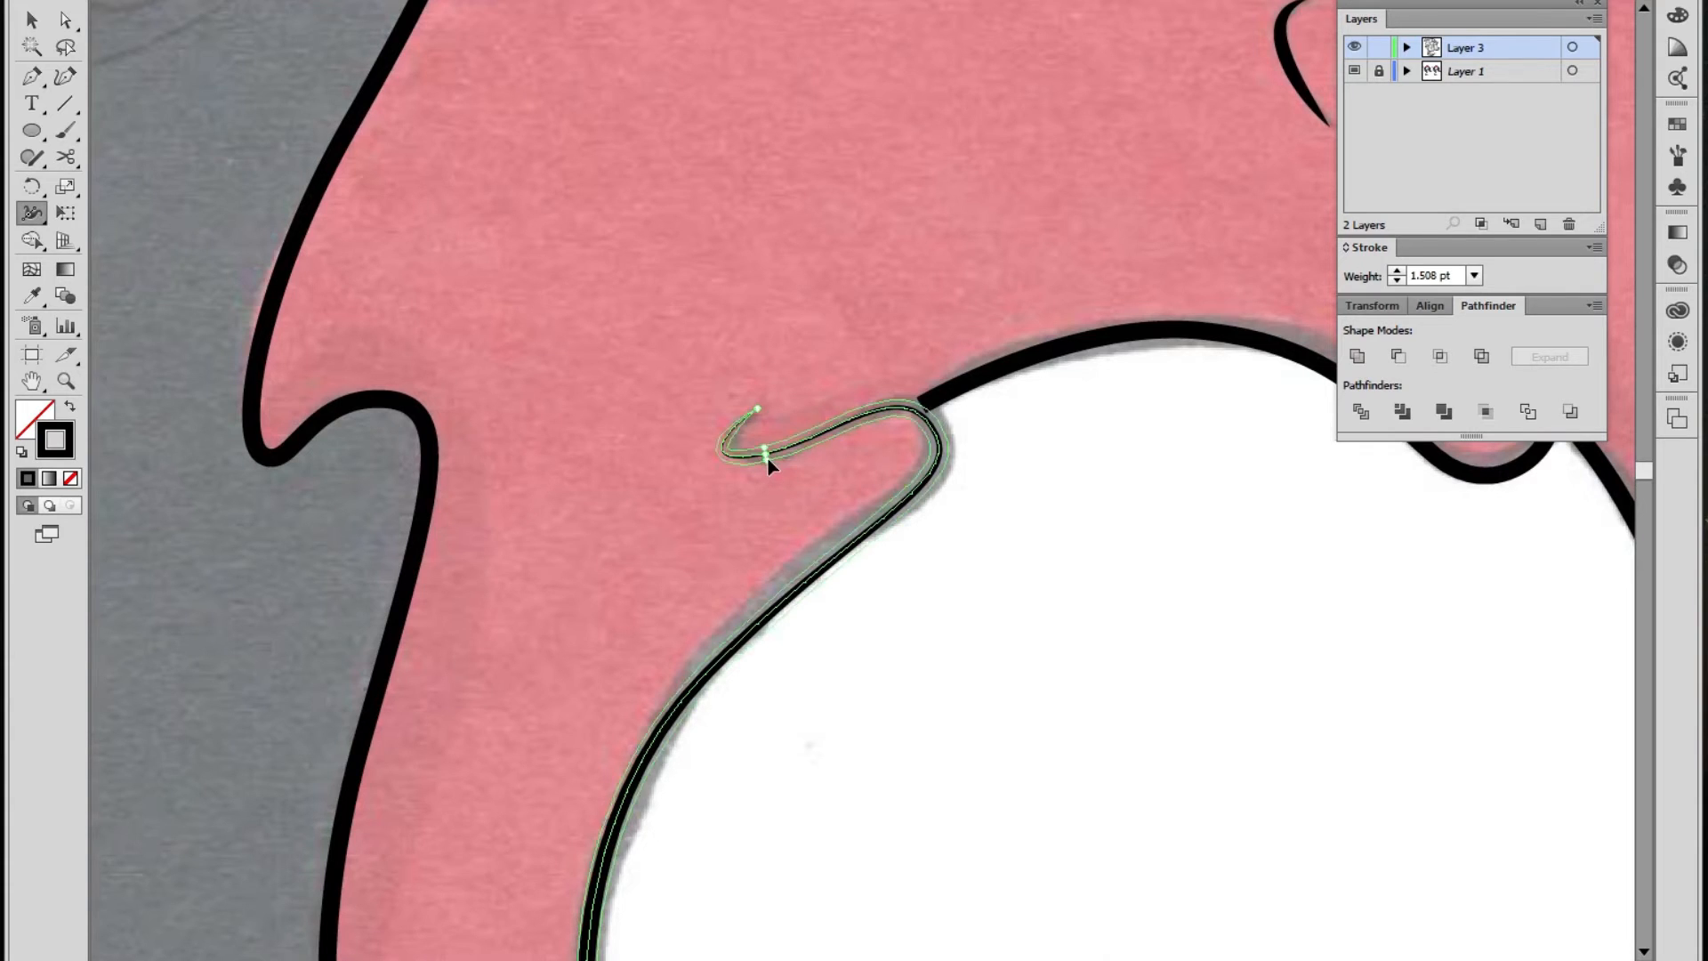
ctrl+click(811, 508)
key(z)
click(843, 450)
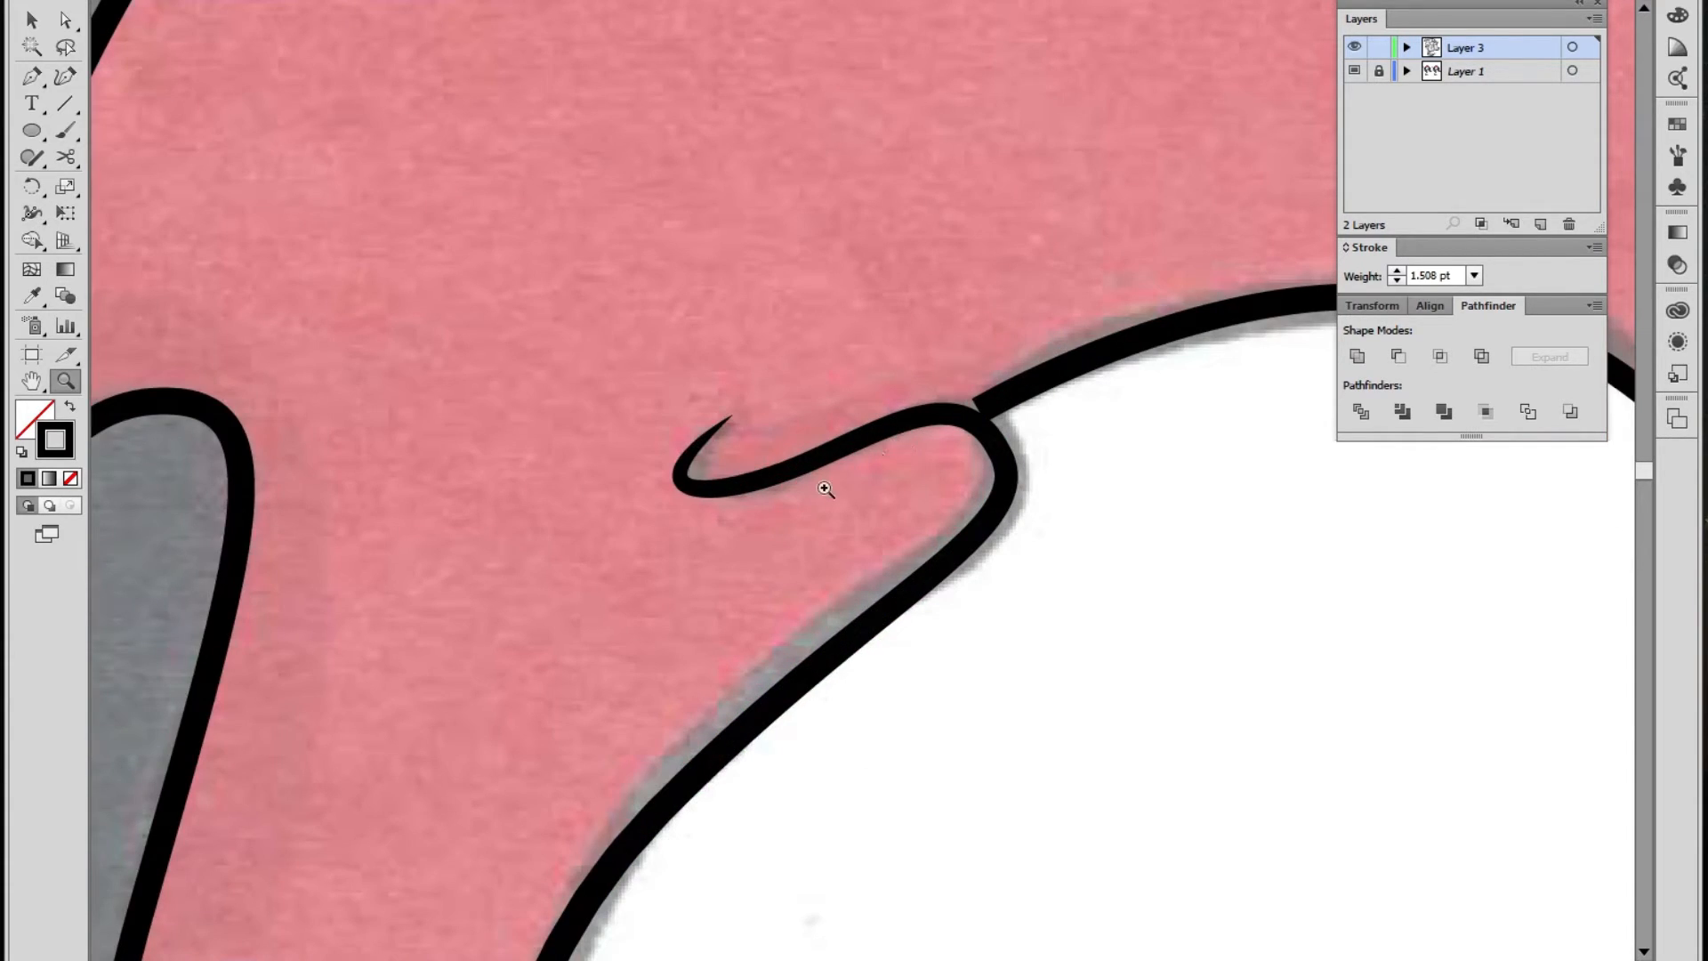
key(shift+w)
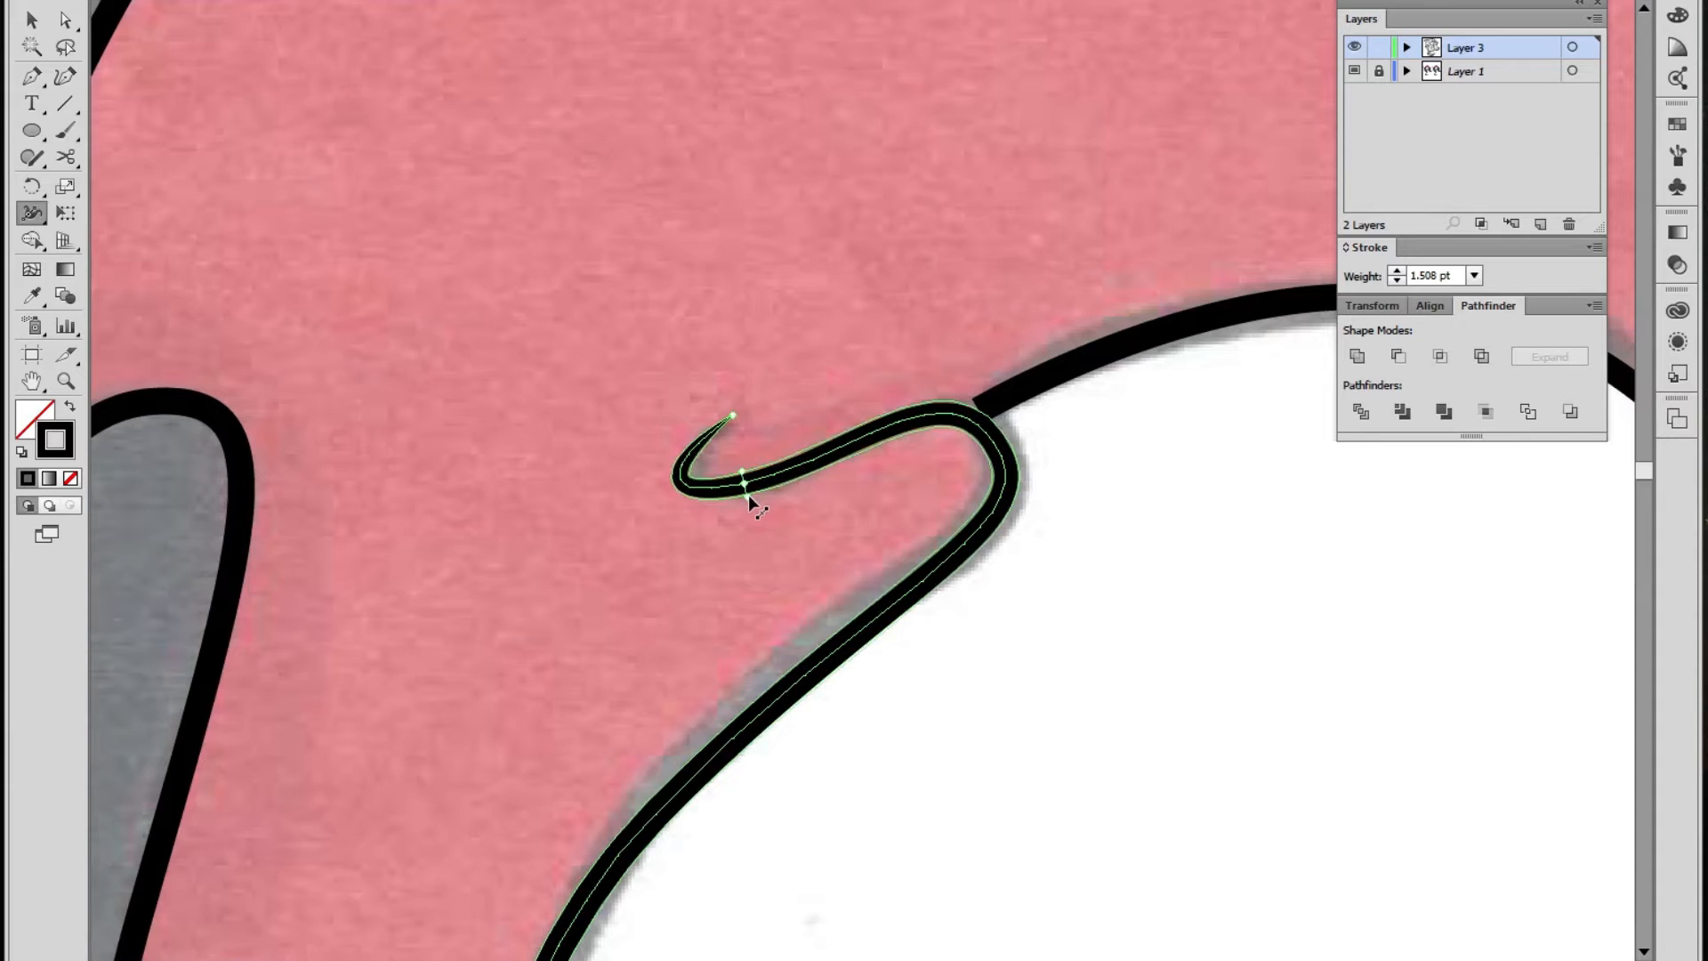
Move the end anchor of the arched outline above the white opening to join the hooked drip line cleanly
key(a)
click(990, 422)
click(990, 422)
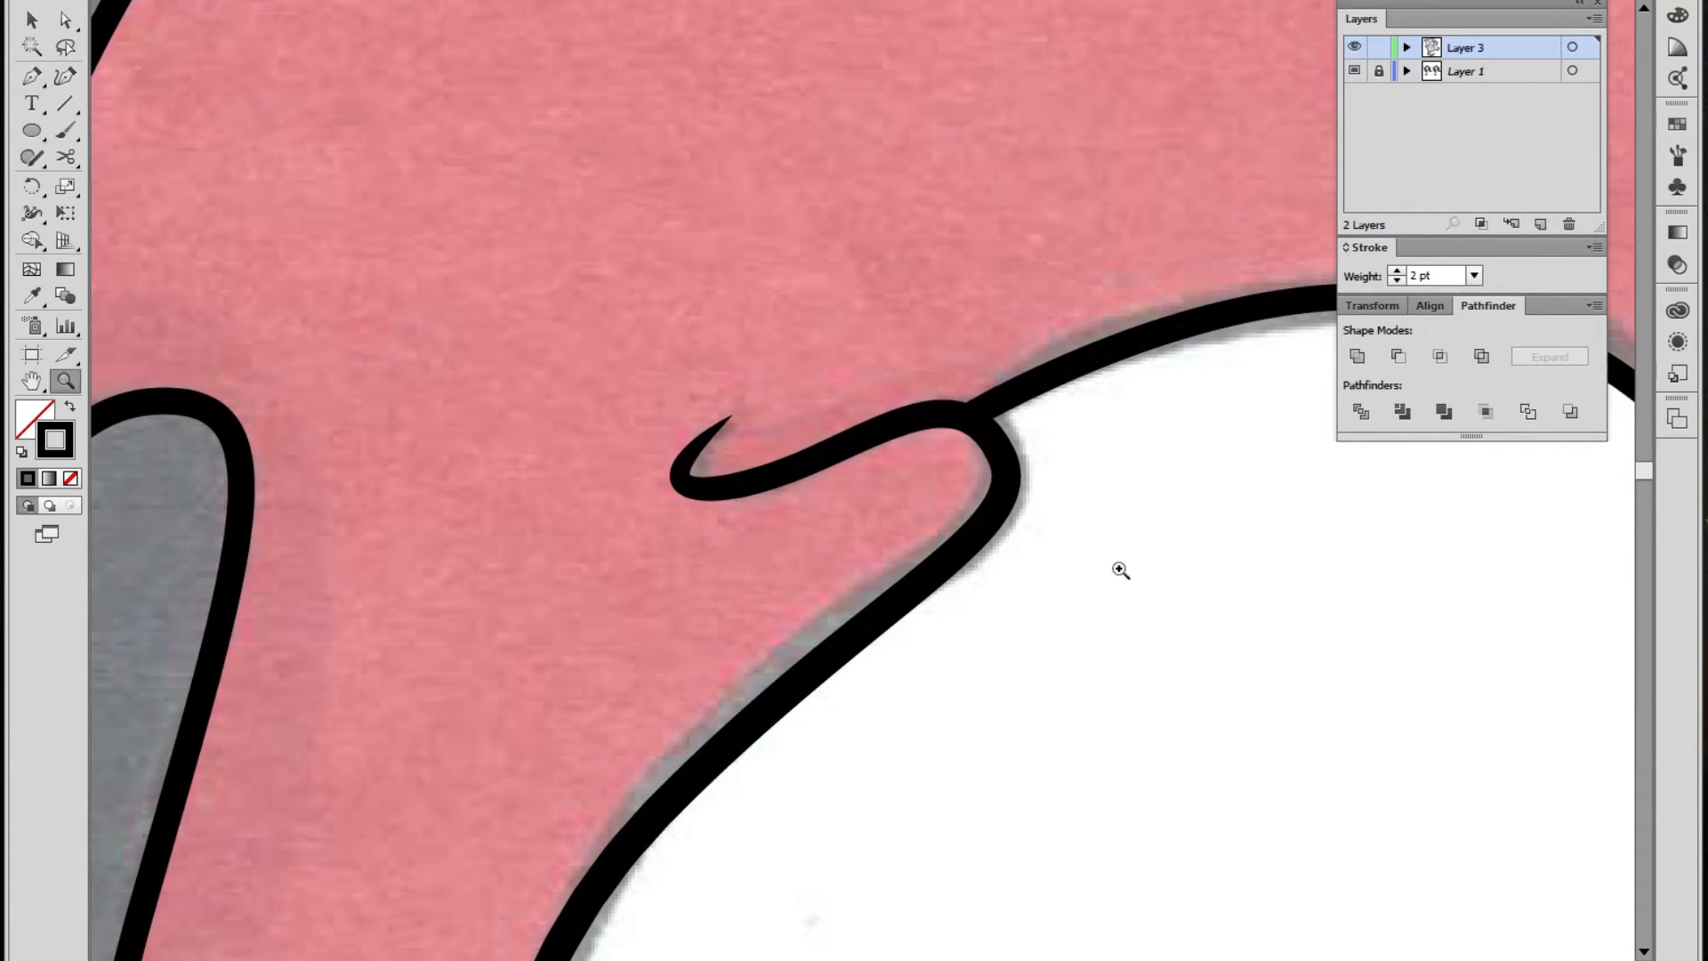
Taper the lower right end of the wavy crease line beside the upper white oval
key(z)
alt+click(856, 578)
alt+click(862, 572)
alt+click(862, 572)
alt+click(862, 572)
click(856, 566)
alt+click(826, 505)
alt+click(826, 505)
alt+click(825, 505)
click(813, 456)
click(946, 305)
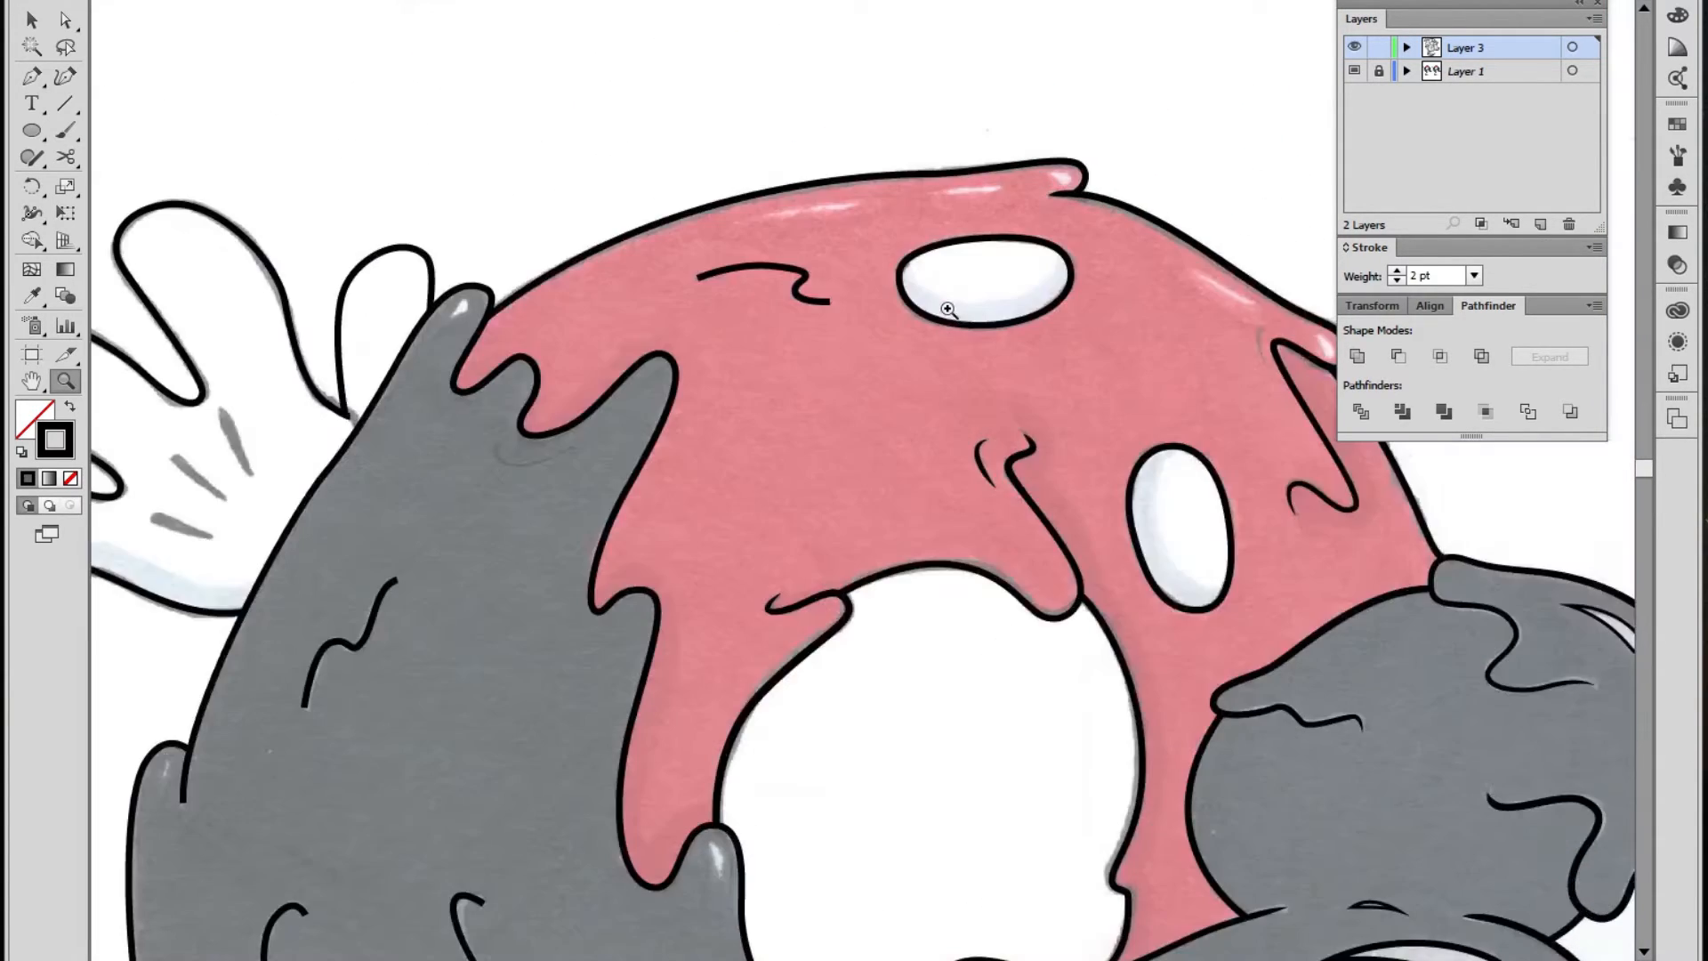
click(818, 372)
click(762, 400)
key(shift+w)
mouse_move(969, 567)
mouse_down()
mouse_move(969, 523)
mouse_move(889, 534)
mouse_up()
Taper the left end of the wavy crease line and adjust its width just inside the tip
drag(617, 507, 587, 448)
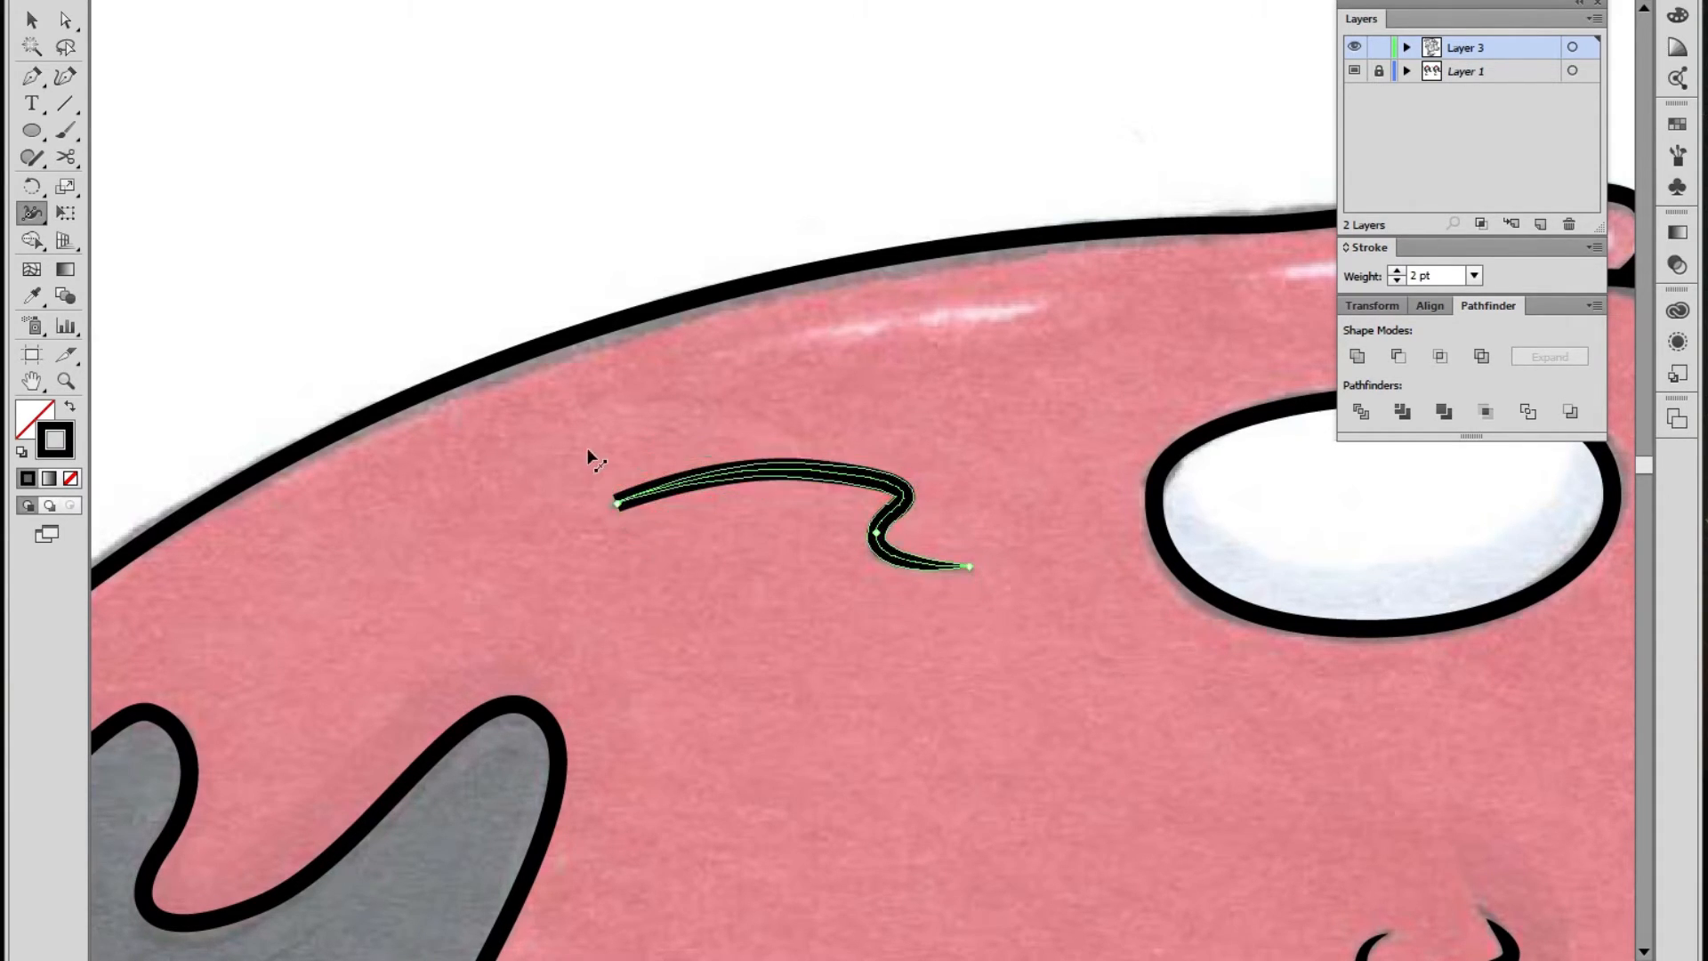
drag(678, 483, 683, 490)
key(v)
click(632, 223)
Thin the wavy crease line at its lower bend in the red area
key(z)
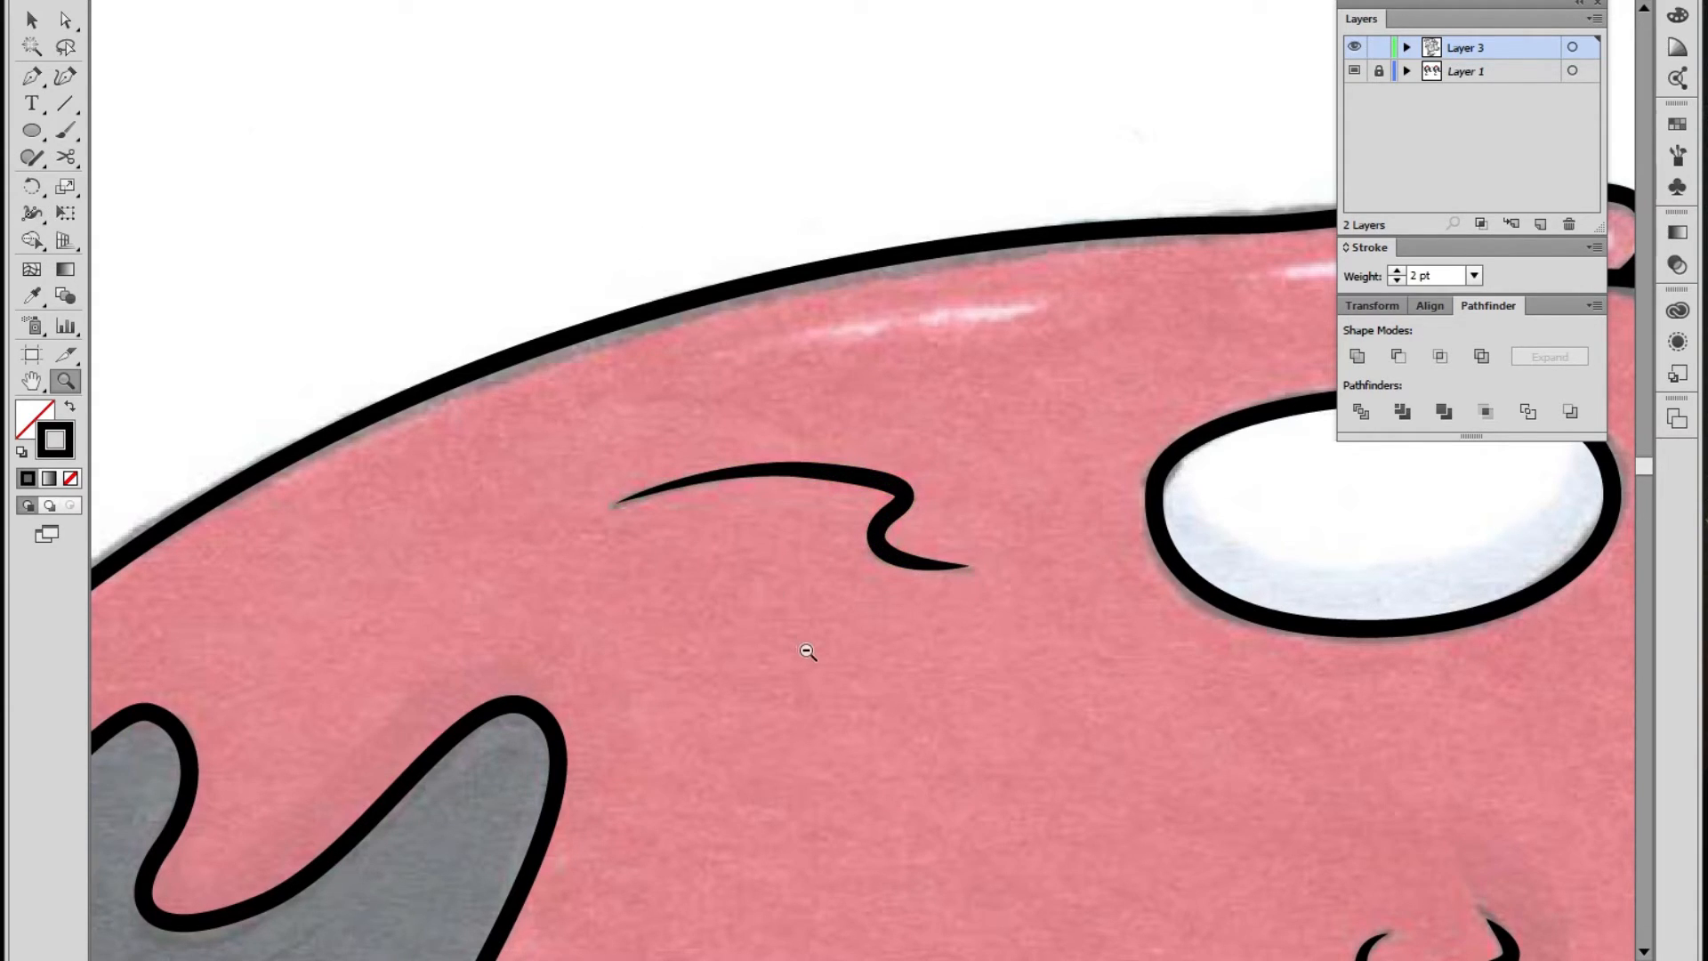
alt+click(809, 650)
alt+click(809, 650)
alt+click(811, 650)
alt+click(812, 648)
click(953, 260)
click(953, 265)
click(842, 581)
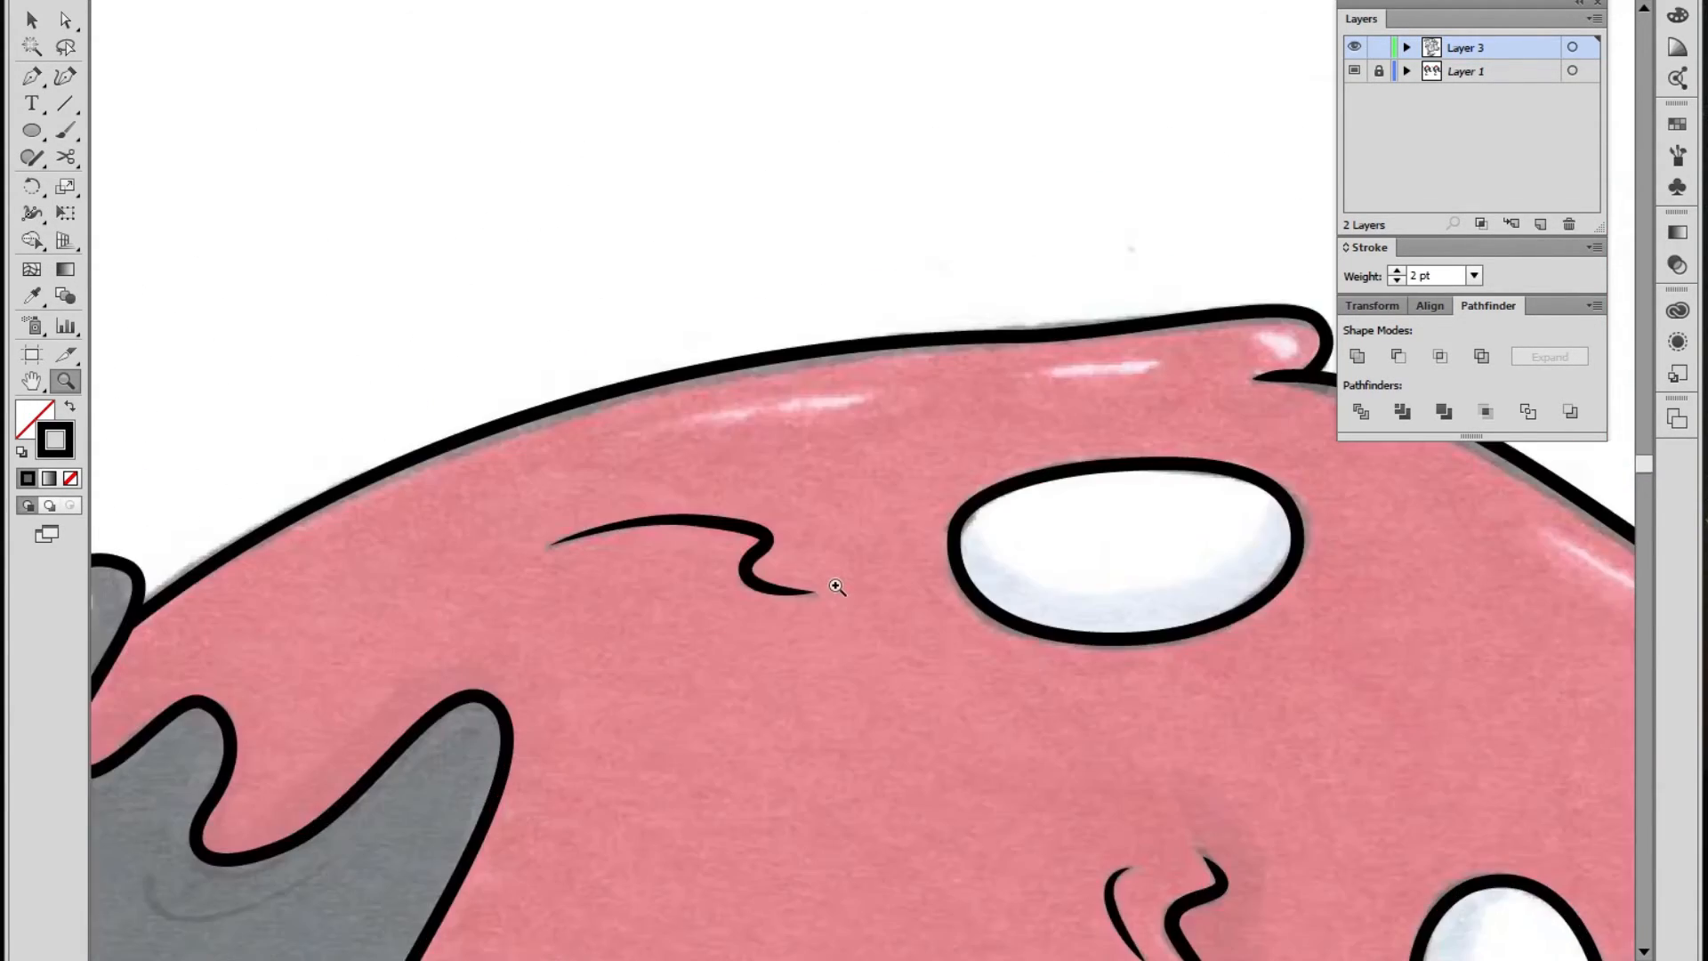
click(839, 590)
key(shift+w)
drag(754, 471, 749, 460)
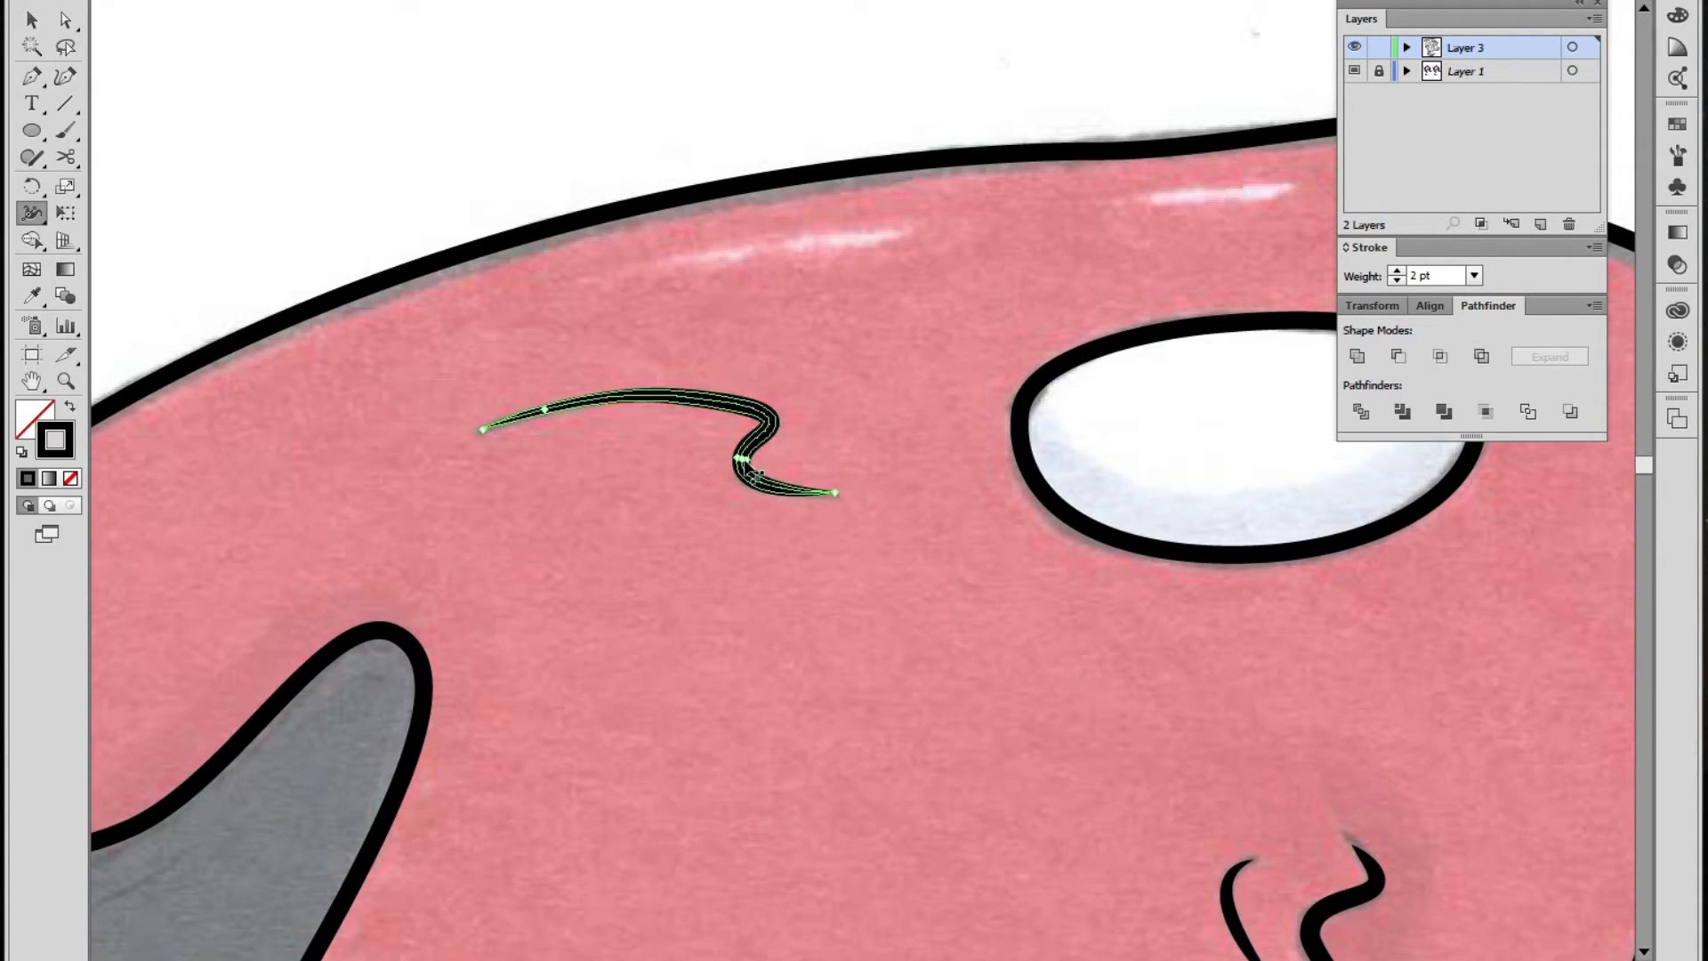
drag(749, 459, 745, 460)
key(v)
click(633, 158)
Taper both ends of the hooked crease line in the upper part of the skin-coloured area
key(z)
alt+click(869, 659)
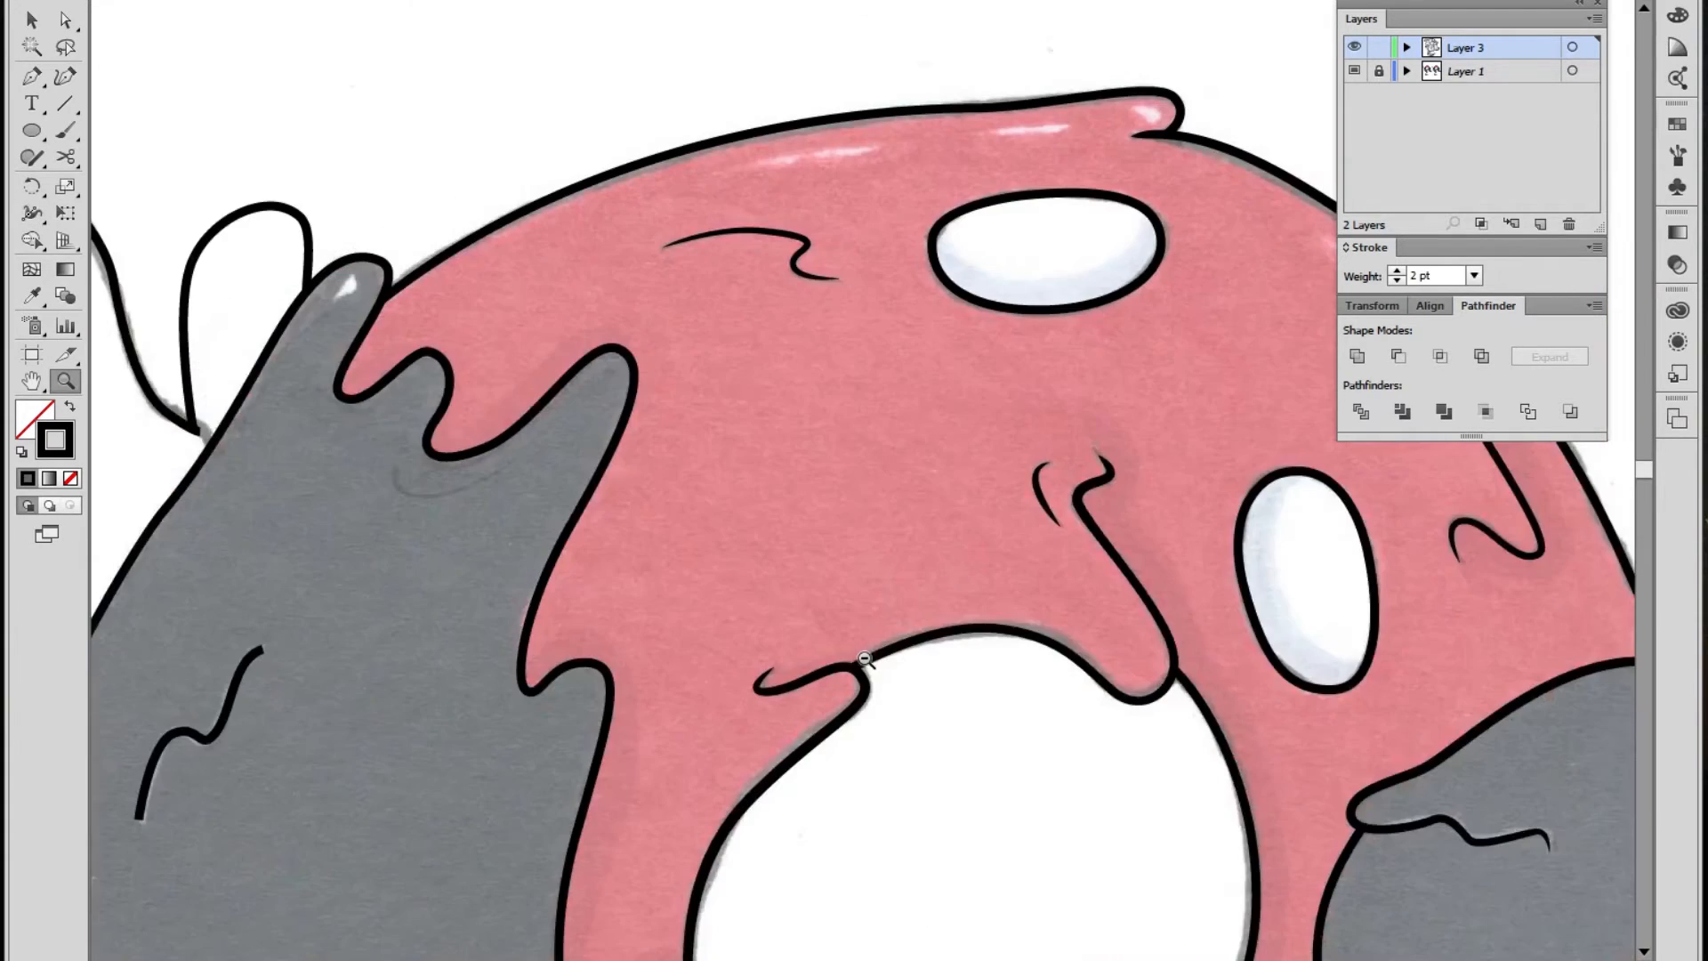
alt+click(858, 645)
alt+click(890, 485)
drag(961, 562, 921, 504)
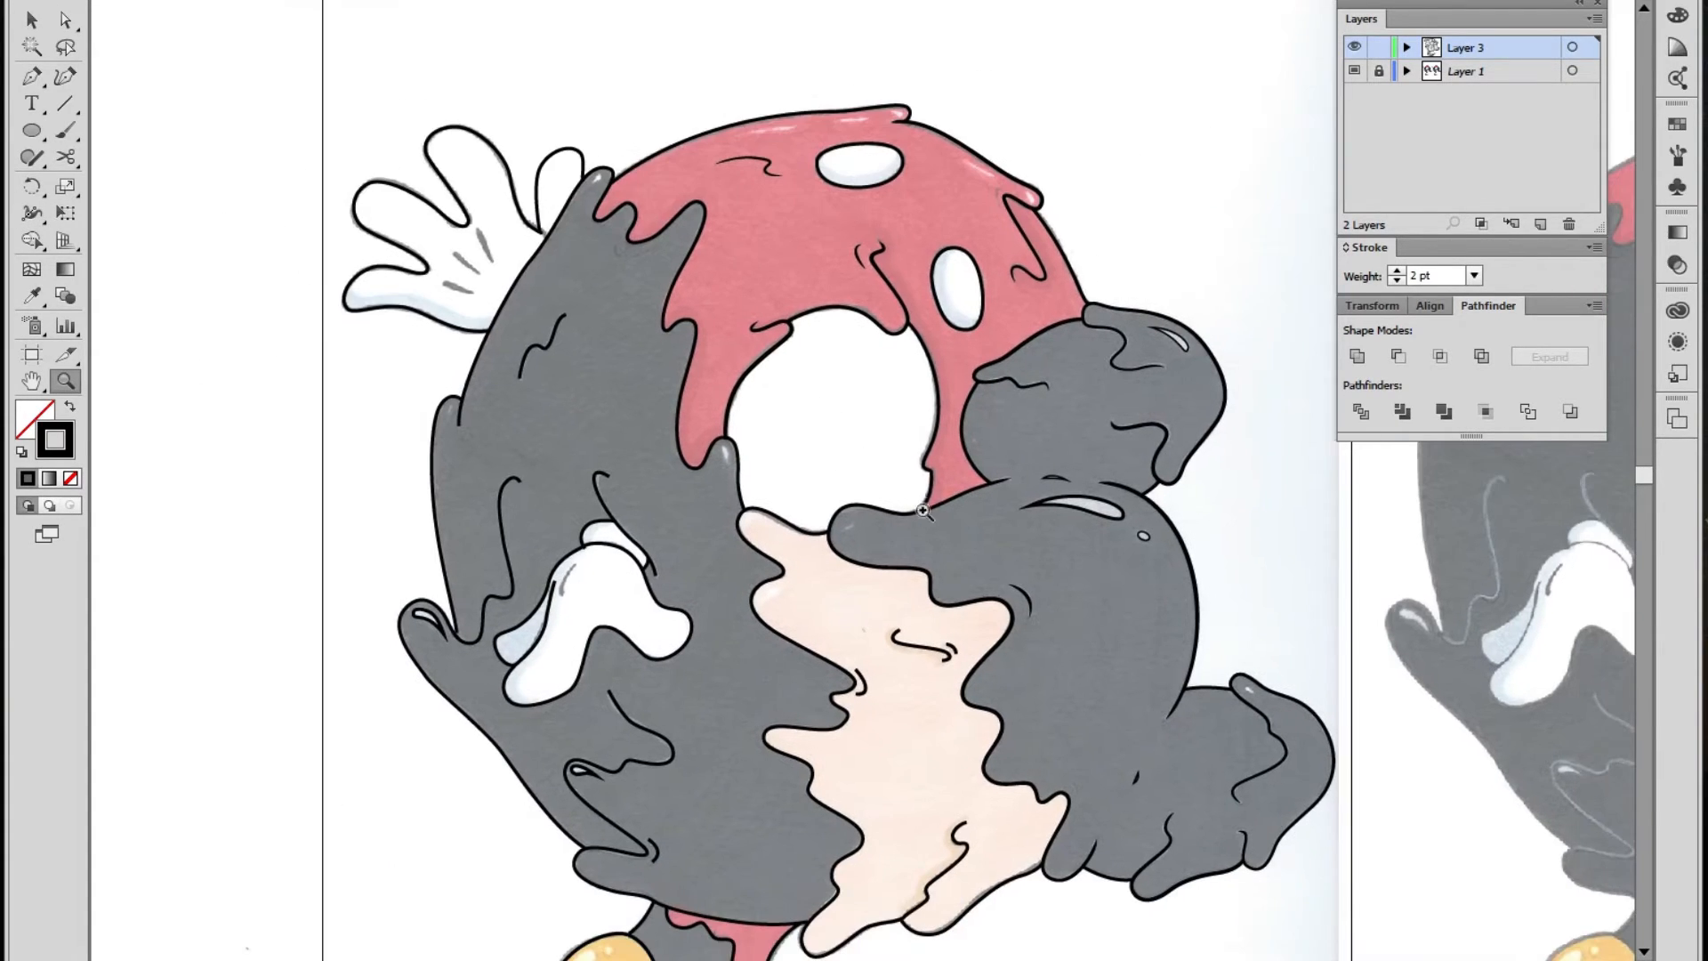
click(877, 574)
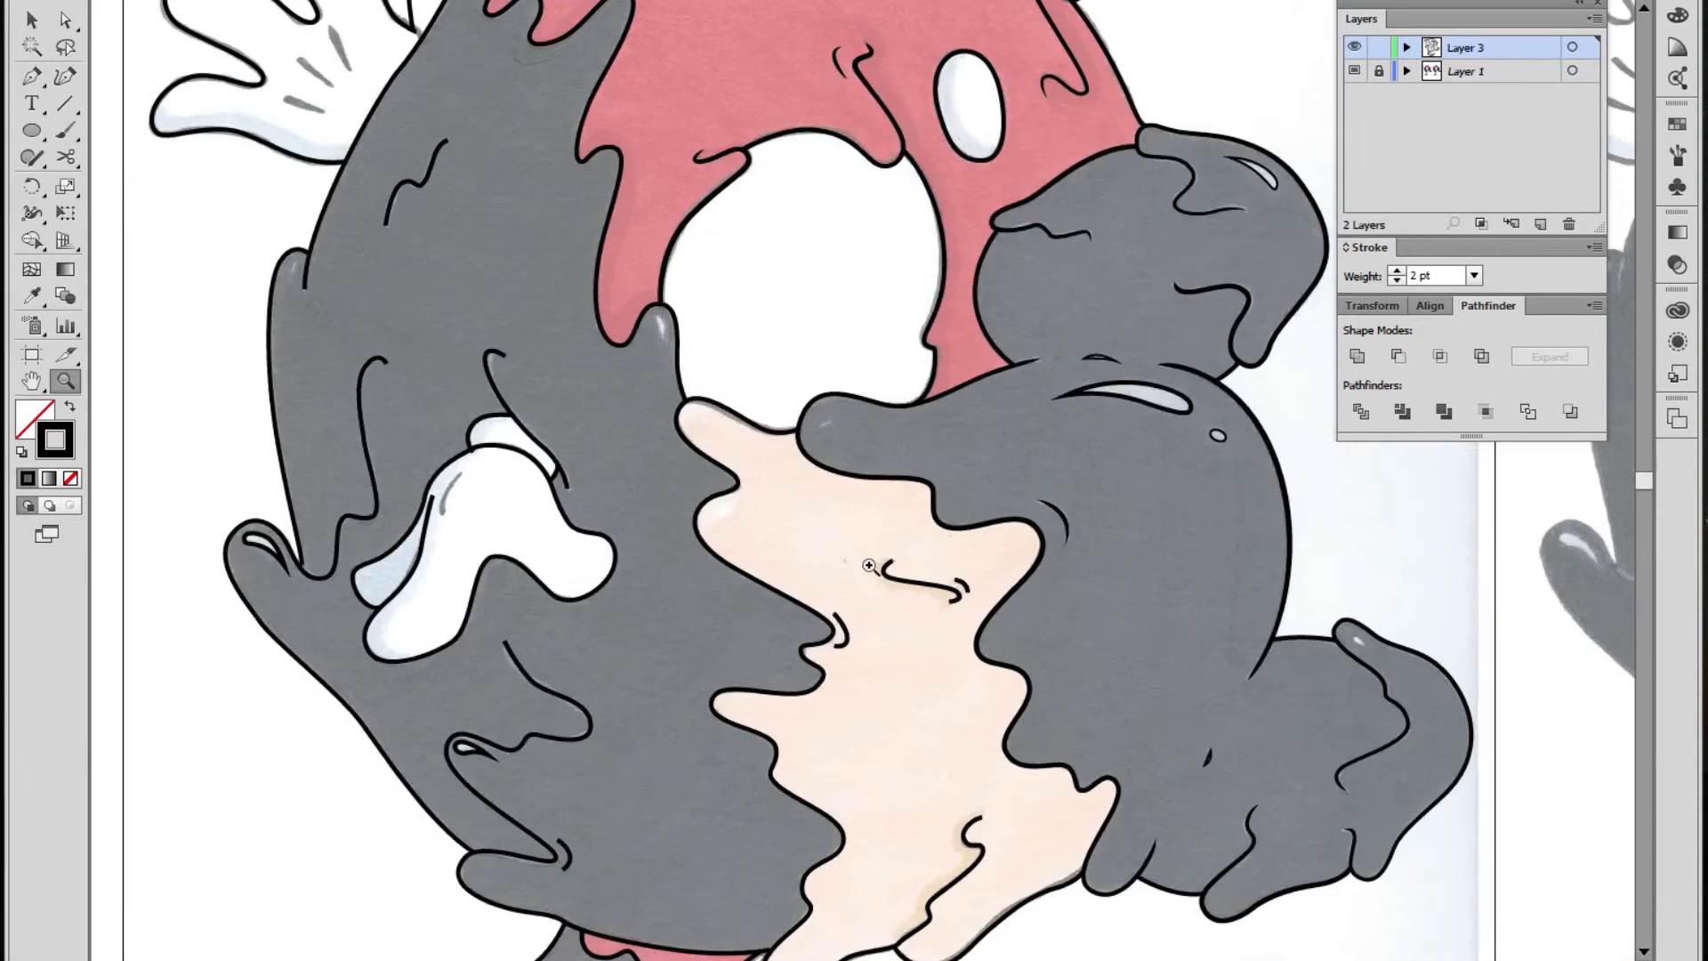
click(876, 556)
click(901, 405)
key(shift+w)
drag(820, 396, 797, 343)
drag(791, 434, 800, 434)
key(ctrl+z)
mouse_move(988, 521)
mouse_down()
mouse_move(967, 490)
mouse_move(1026, 499)
mouse_move(998, 495)
mouse_move(1016, 499)
mouse_move(995, 446)
mouse_move(1031, 471)
mouse_move(973, 507)
mouse_up()
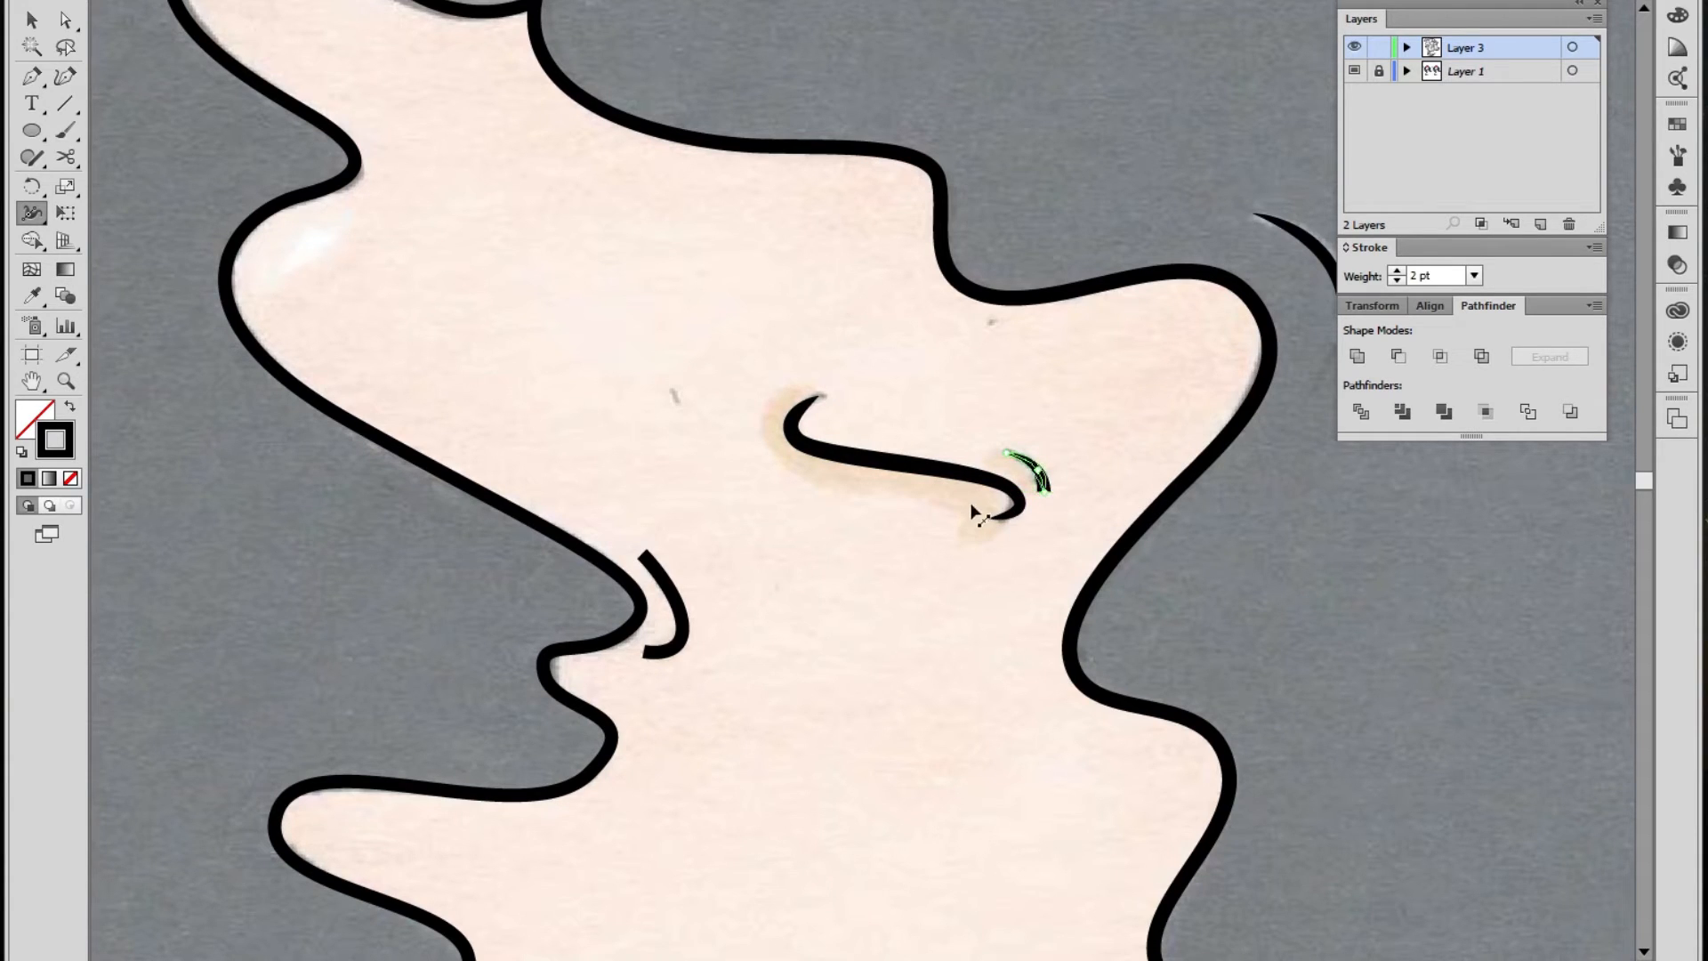
ctrl+click(972, 604)
Taper the upper curled end of the long crease line in the lower part of the skin-coloured area
key(z)
alt+click(928, 565)
alt+click(930, 564)
alt+click(925, 556)
alt+click(919, 547)
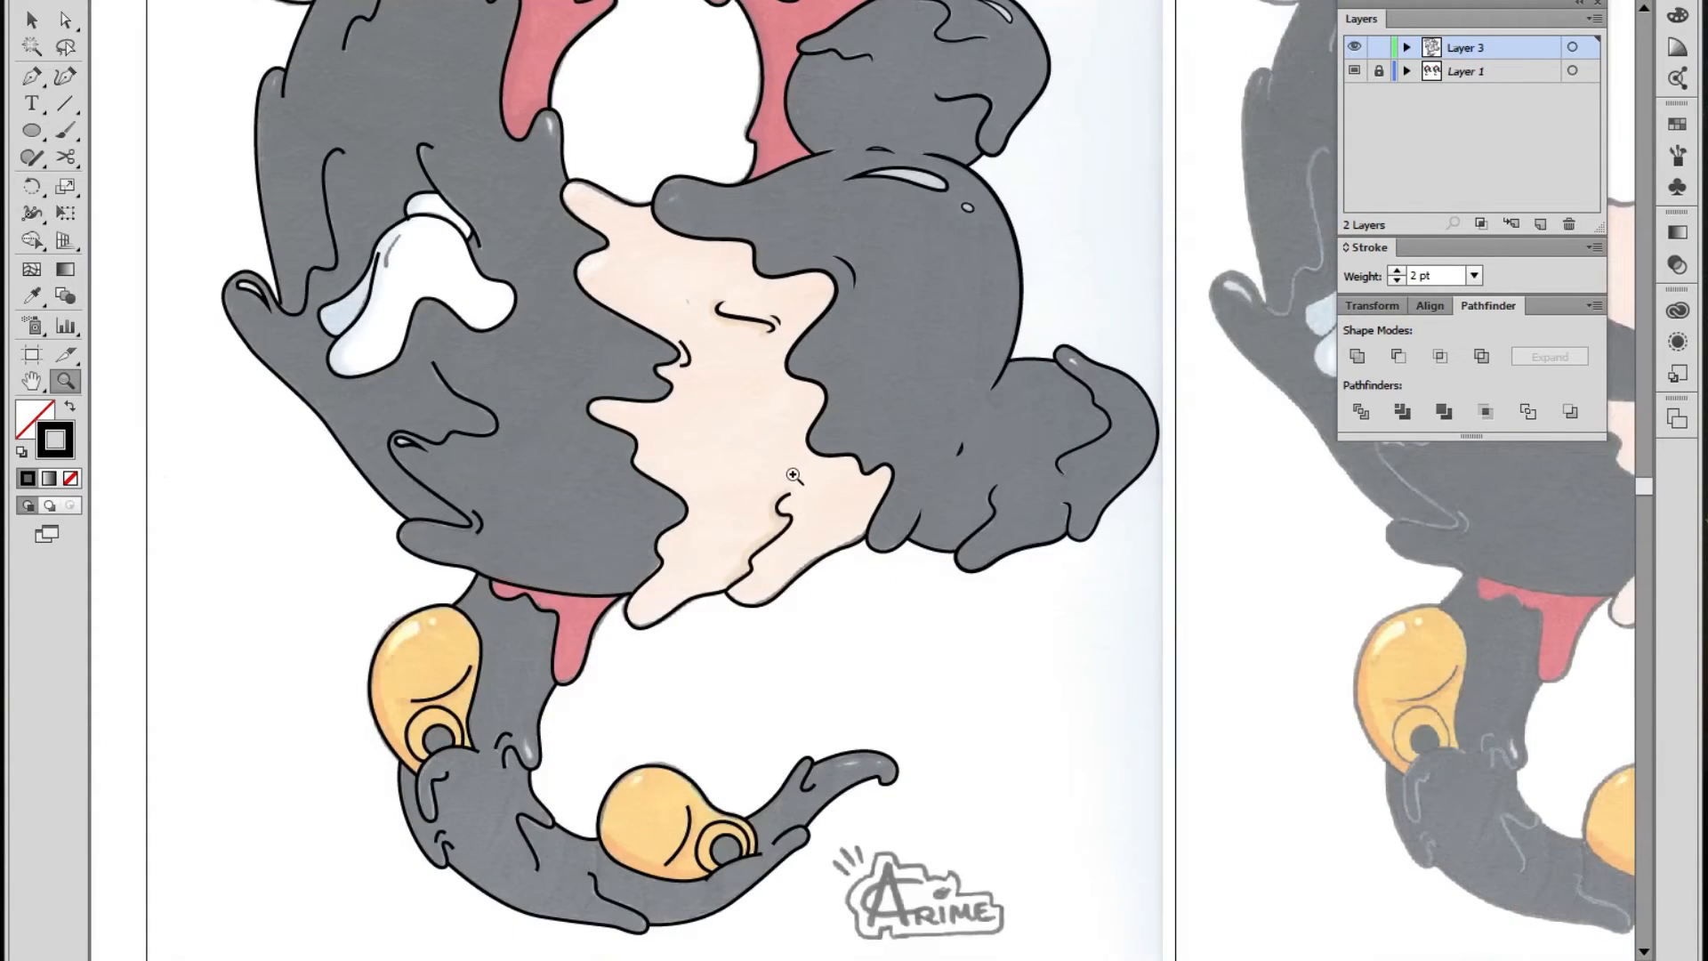
click(795, 476)
click(832, 483)
click(881, 507)
click(925, 543)
key(shift+w)
mouse_move(947, 367)
mouse_down()
mouse_move(905, 401)
mouse_move(937, 564)
mouse_up()
Taper both ends of the short curved accent line beside the left edge of the skin-coloured area
key(z)
alt+click(746, 496)
alt+click(747, 494)
click(952, 465)
click(932, 460)
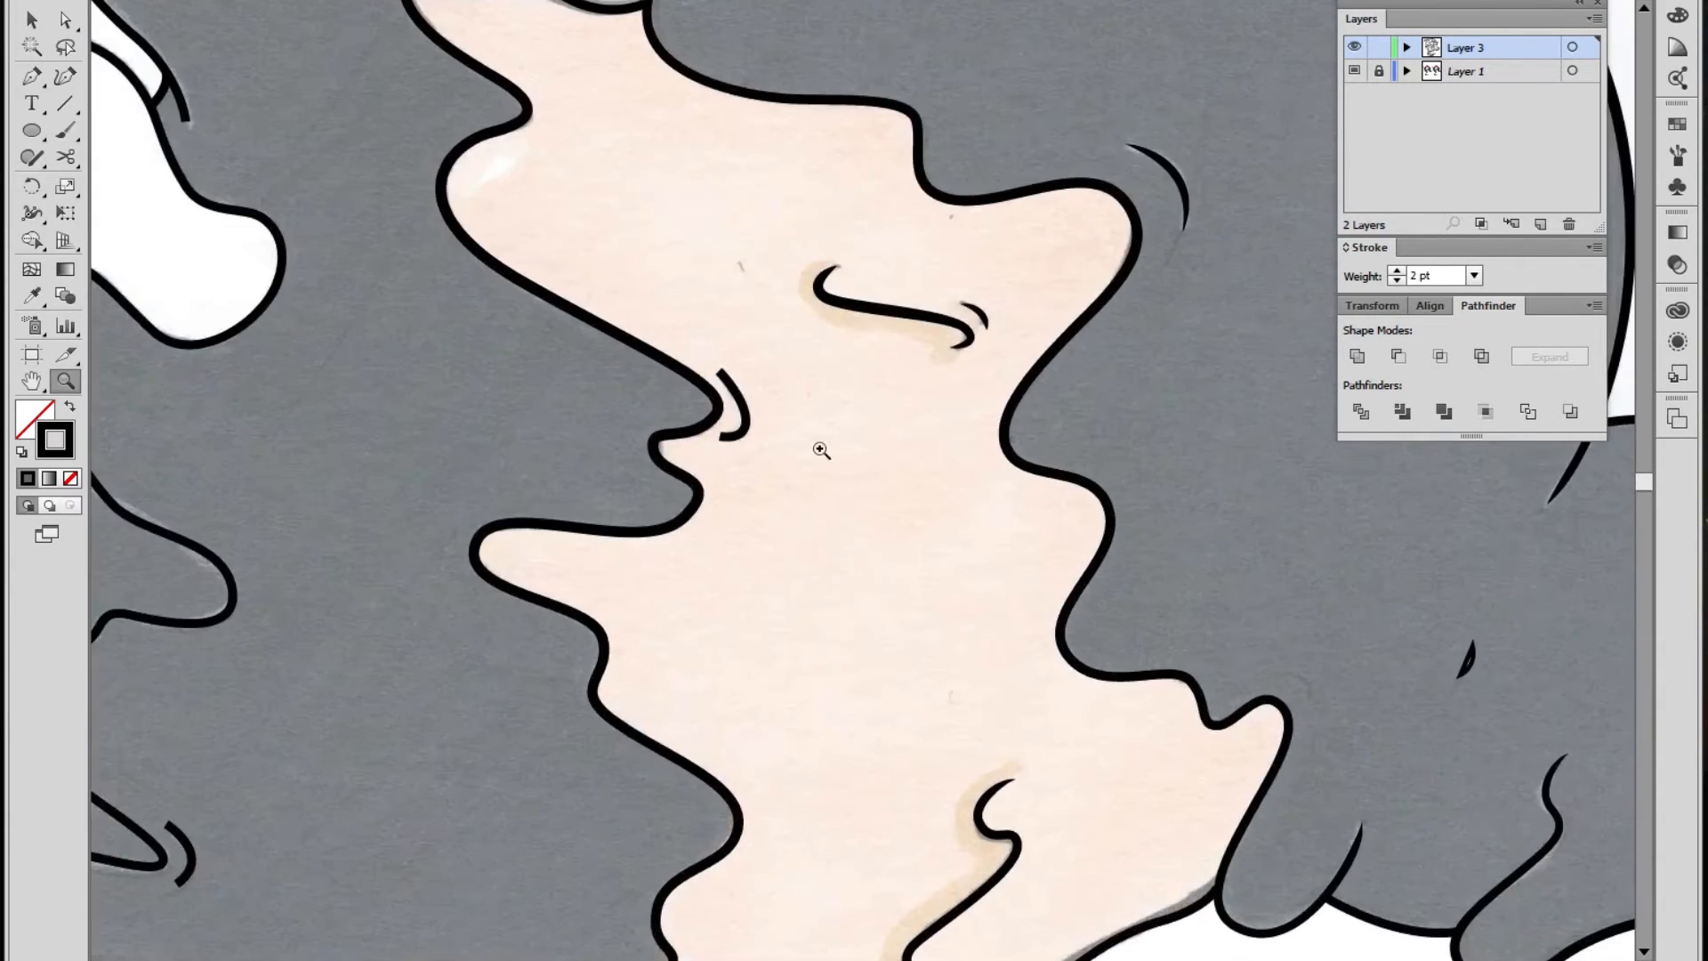
click(842, 450)
click(805, 455)
key(shift+w)
drag(717, 506, 770, 476)
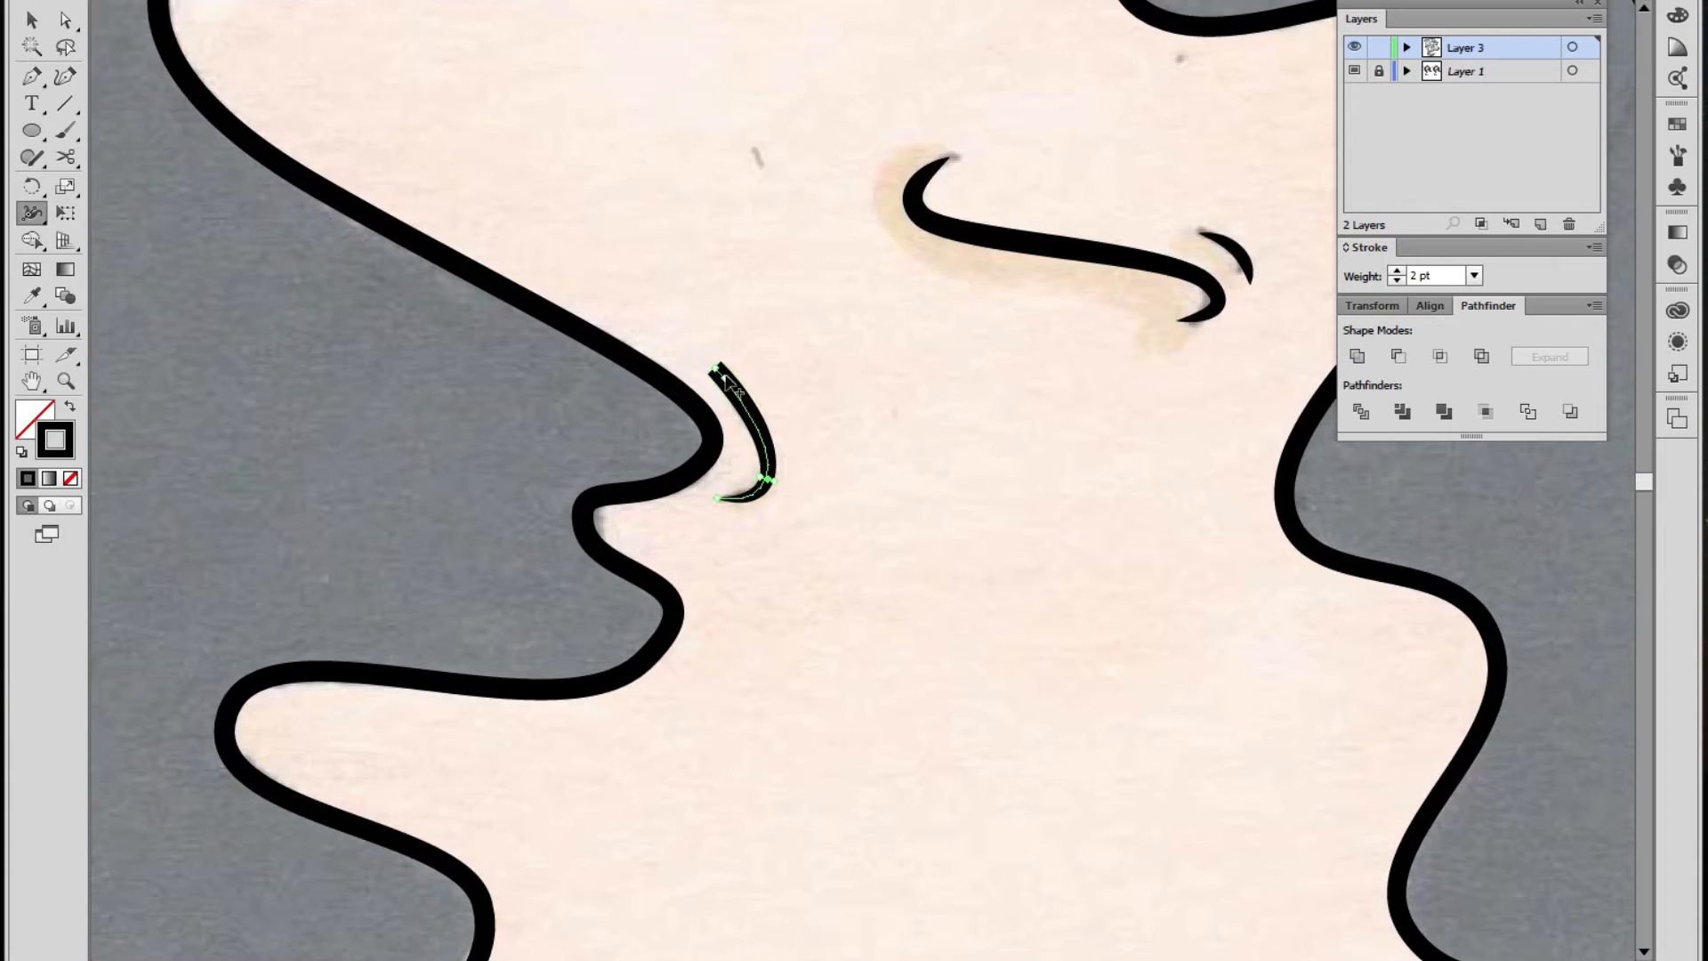
mouse_move(717, 367)
mouse_down()
mouse_move(741, 354)
mouse_move(715, 368)
mouse_up()
Move the right end anchor of the grey body's lower outline onto the skin outline above the red drip
key(ctrl+space)
alt+click(781, 535)
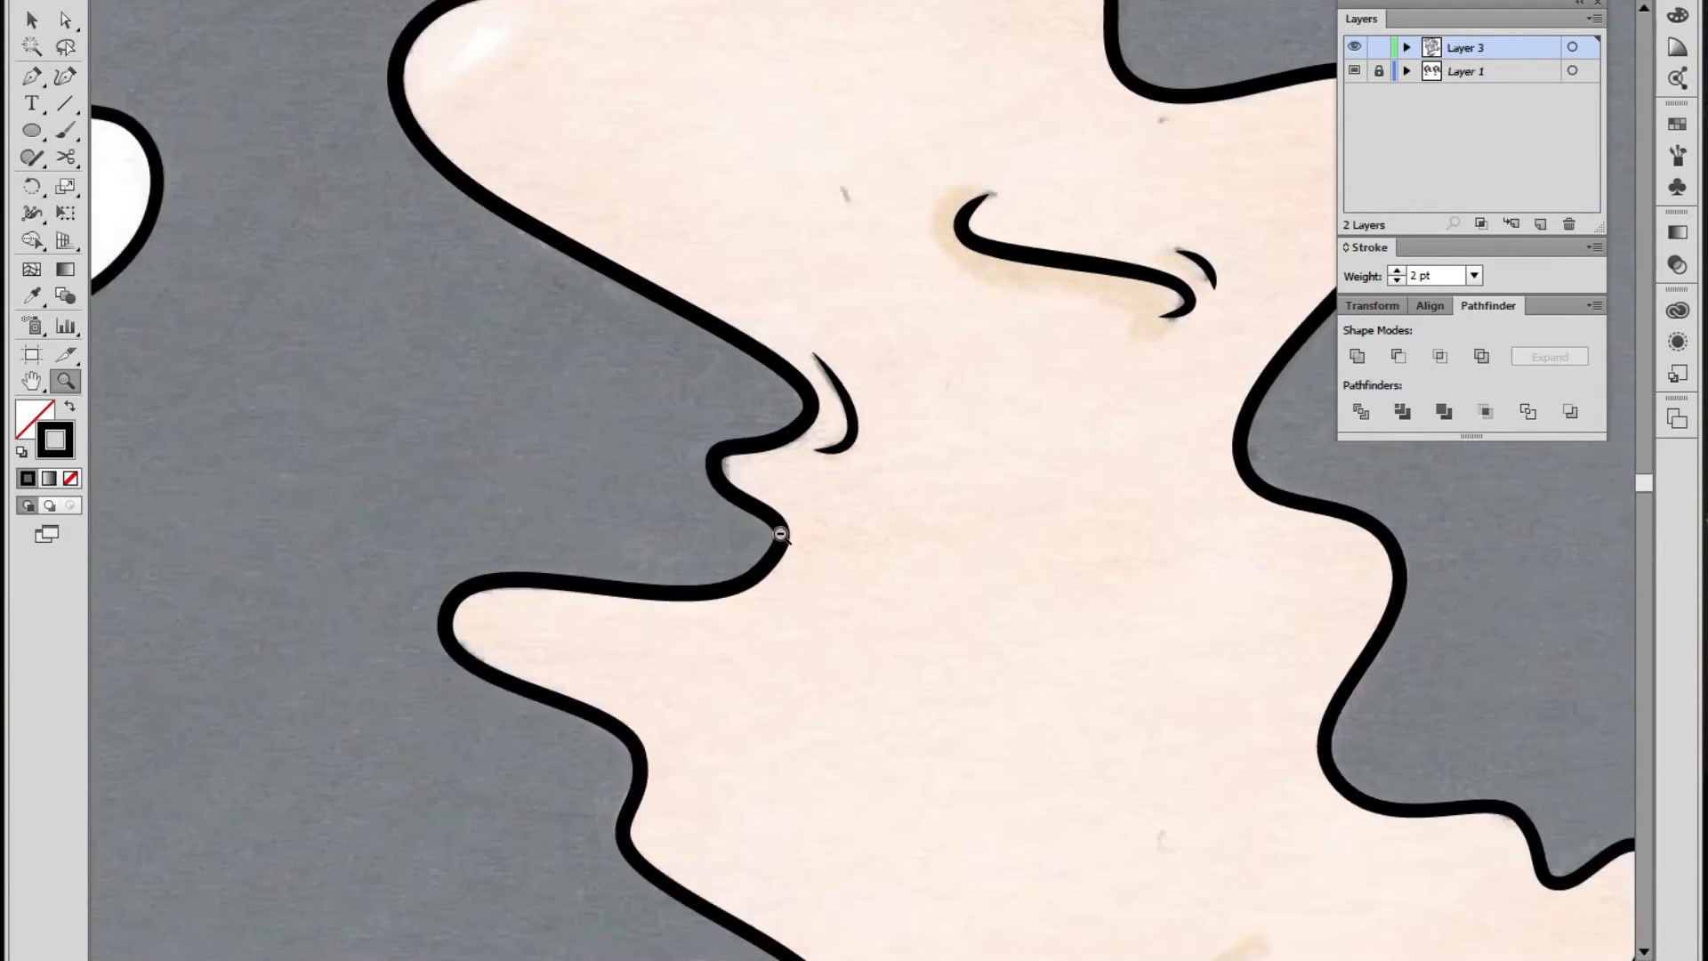
alt+click(781, 535)
alt+click(781, 535)
alt+click(781, 535)
alt+click(781, 534)
key(v)
key(space)
drag(1131, 547, 1096, 599)
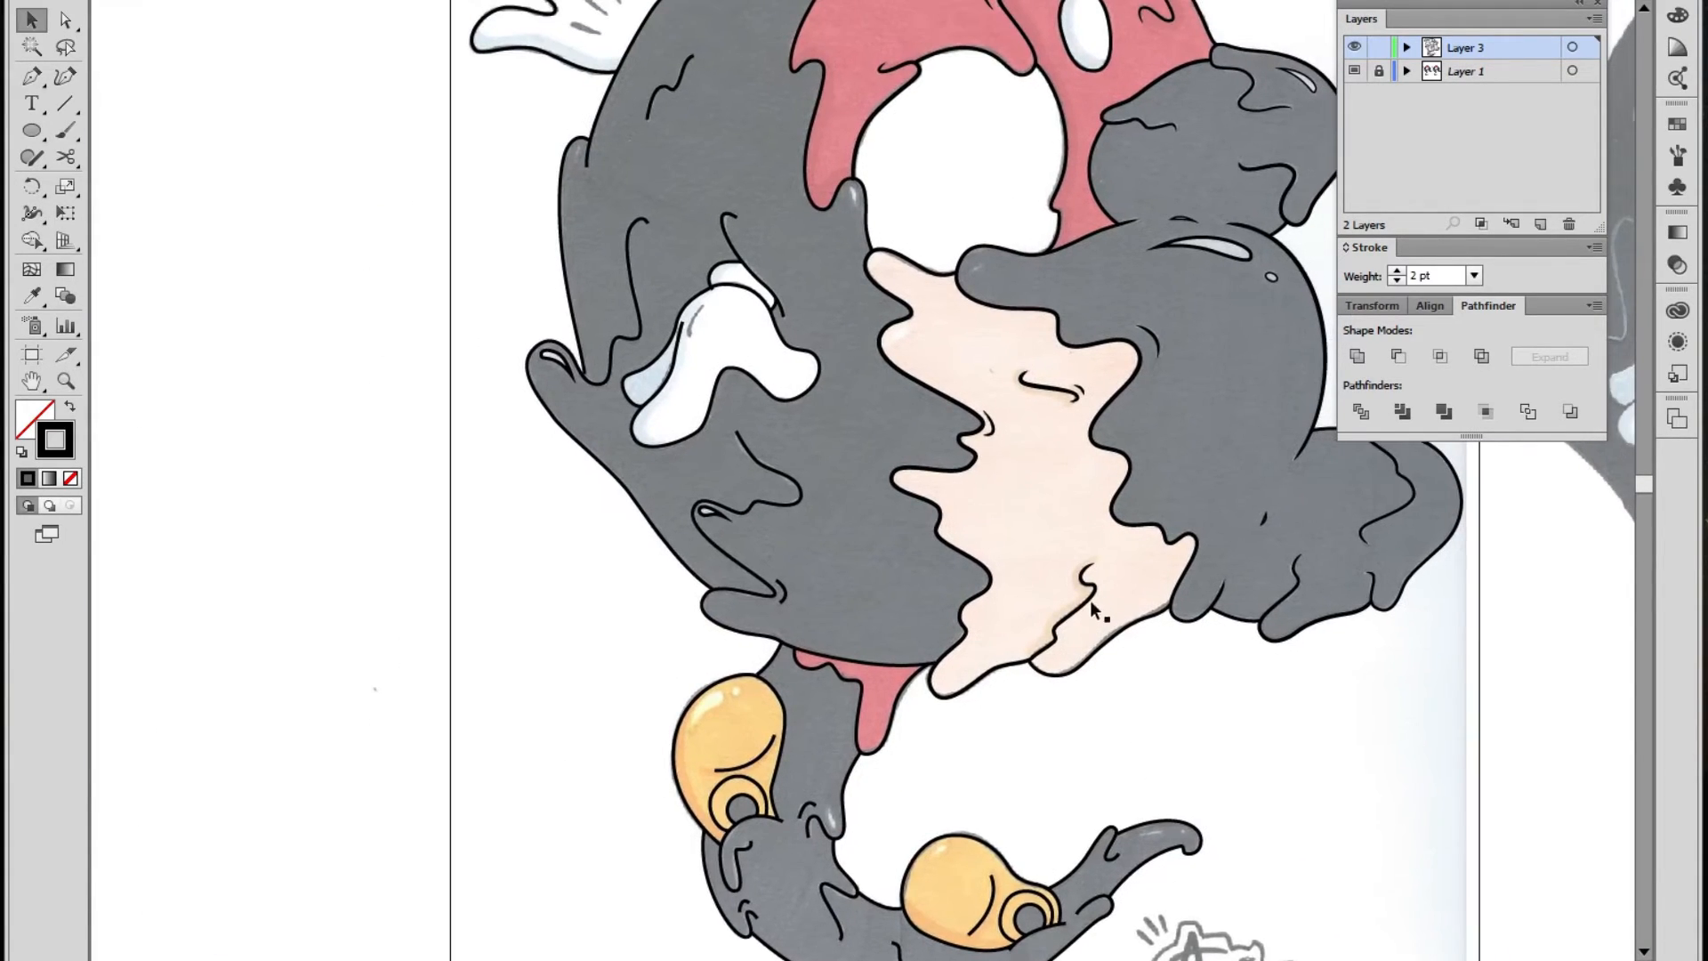
key(z)
click(990, 608)
click(925, 575)
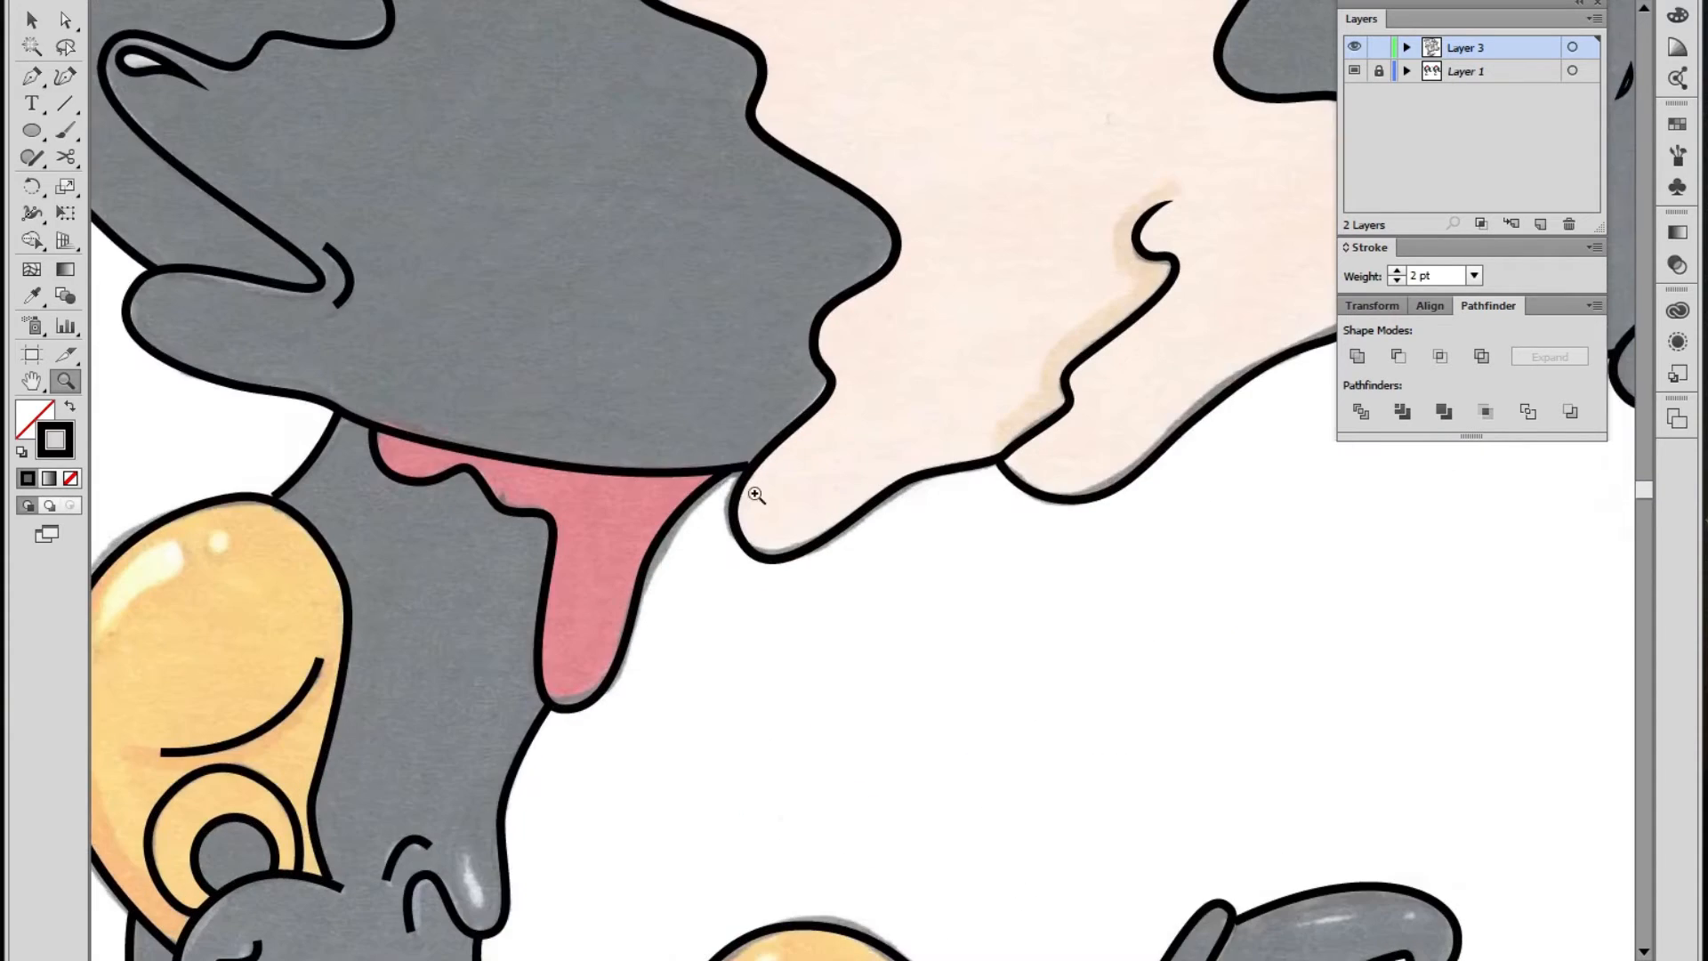
click(804, 499)
key(a)
click(888, 446)
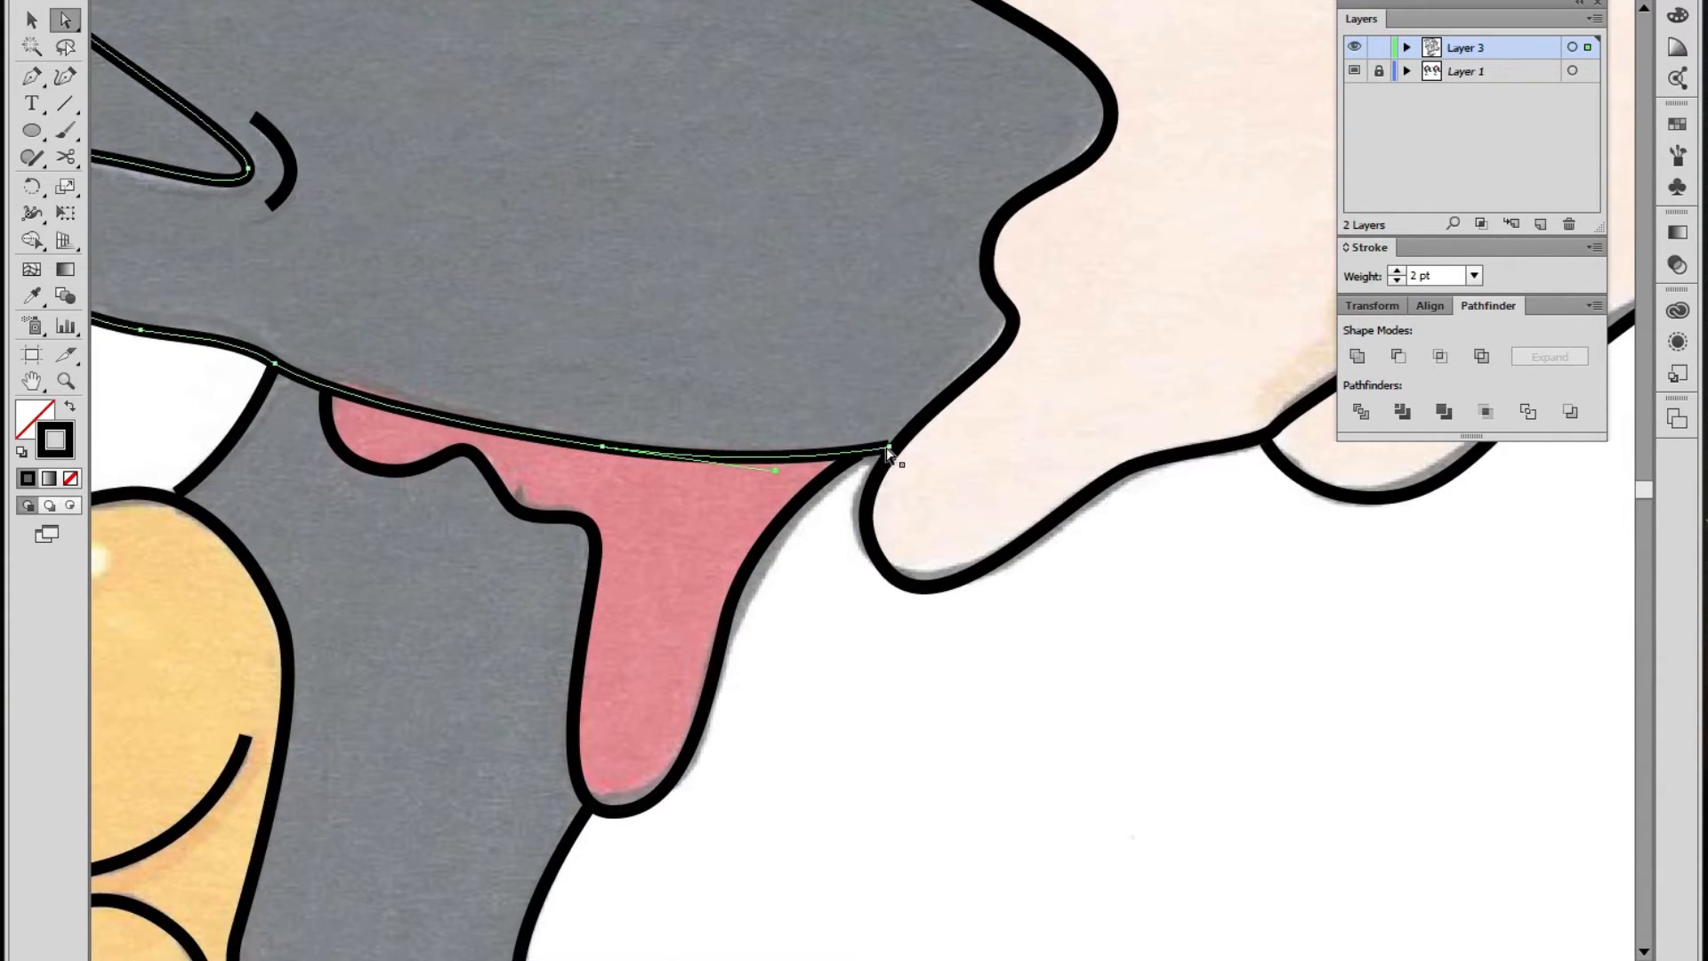
drag(891, 448, 897, 444)
Taper both ends of the short accent curve beside the lower grey fold and thin its middle
drag(427, 367, 837, 643)
key(shift+w)
mouse_move(665, 395)
mouse_down()
mouse_move(708, 447)
mouse_move(707, 516)
mouse_move(680, 482)
mouse_up()
key(ctrl+space)
key(a)
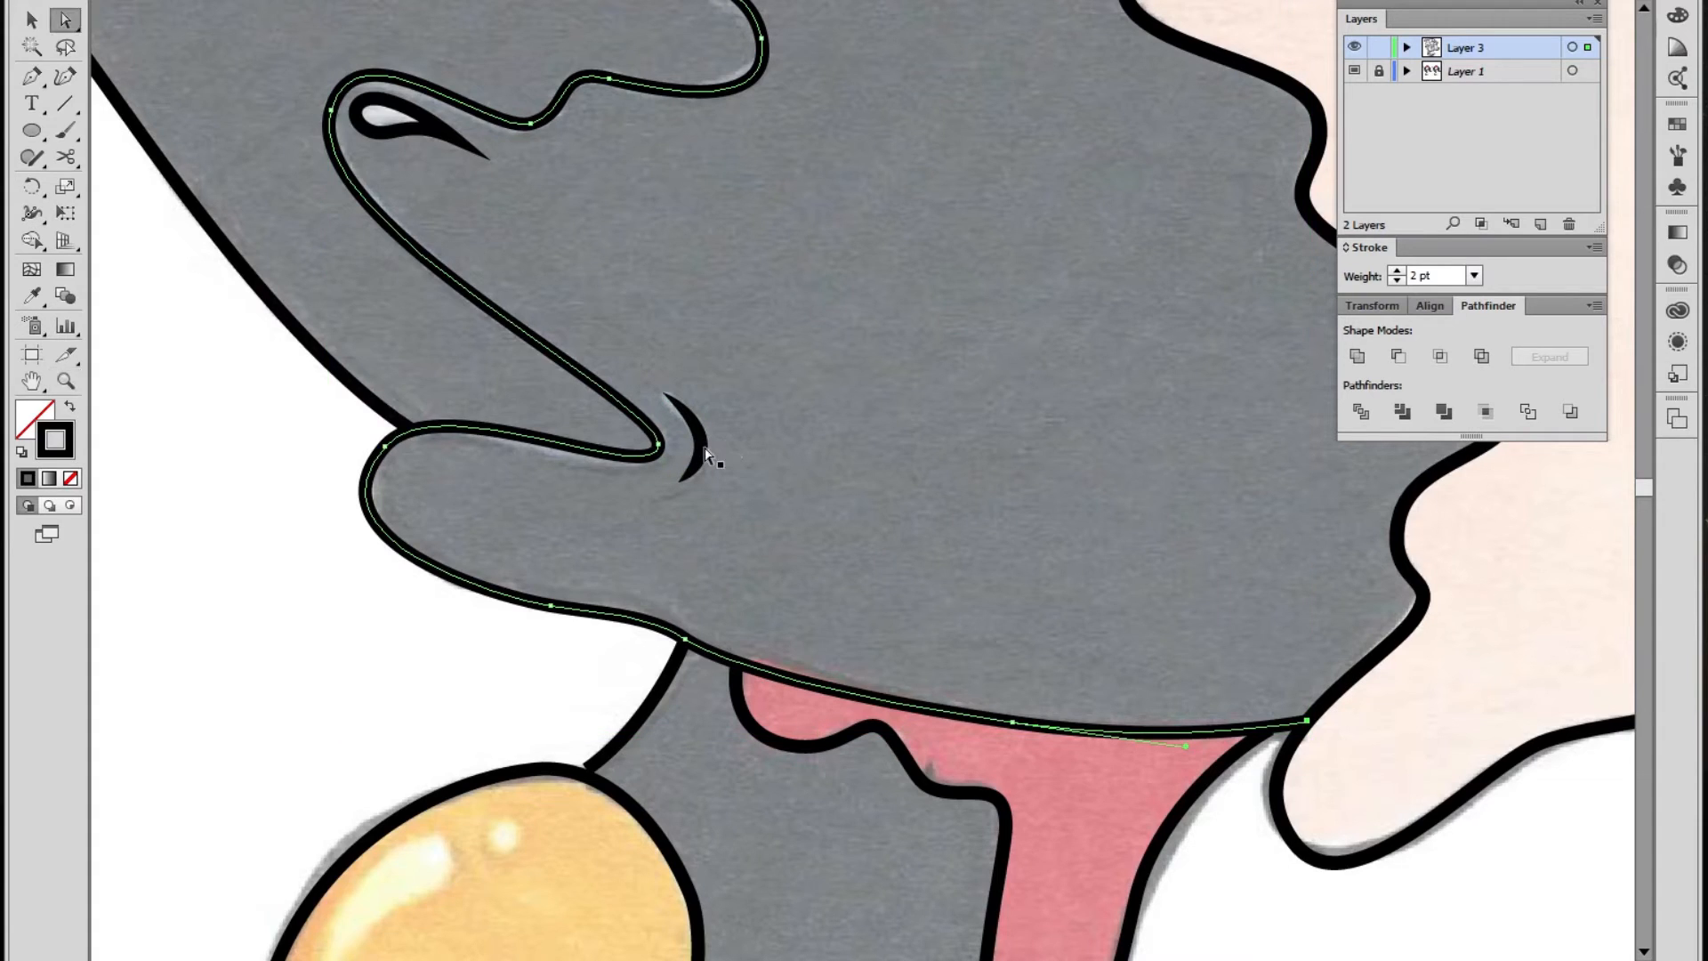
key(shift+F6)
click(704, 448)
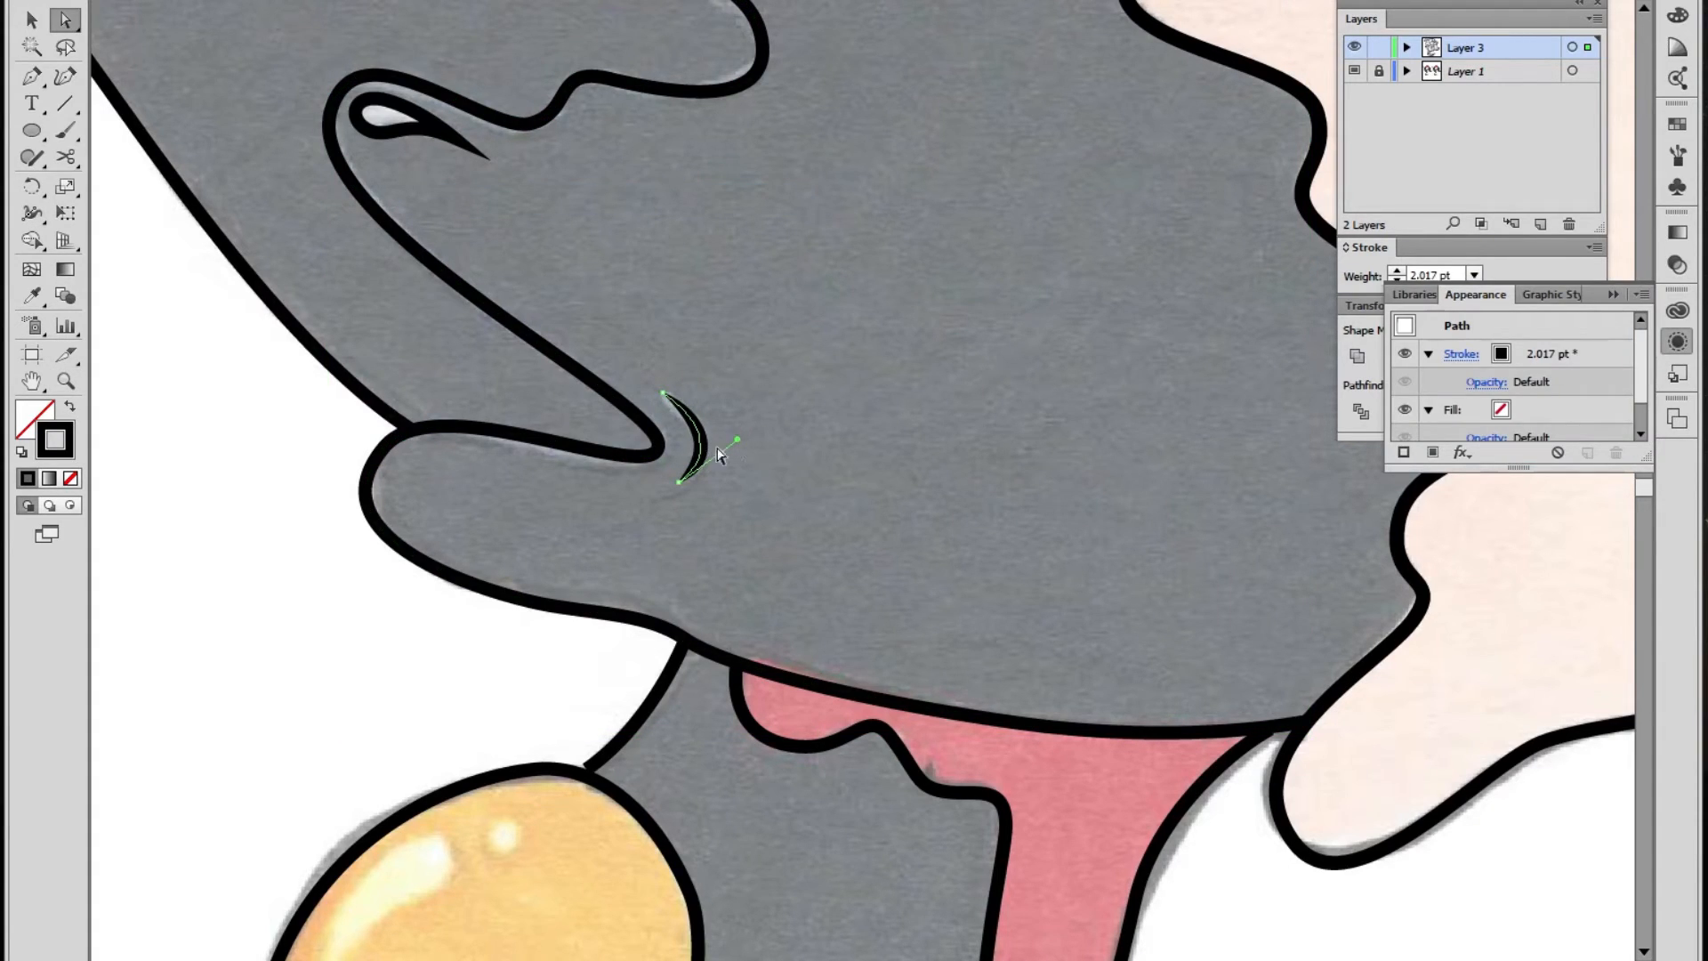
key(shift+w)
drag(707, 448, 704, 451)
Taper the upper end of the wavy fold line below the white glove and restore its width just inside the tip
key(v)
key(space)
drag(823, 530, 956, 883)
key(shift+w)
mouse_move(645, 160)
mouse_down()
mouse_move(670, 137)
mouse_move(687, 183)
mouse_move(667, 208)
mouse_up()
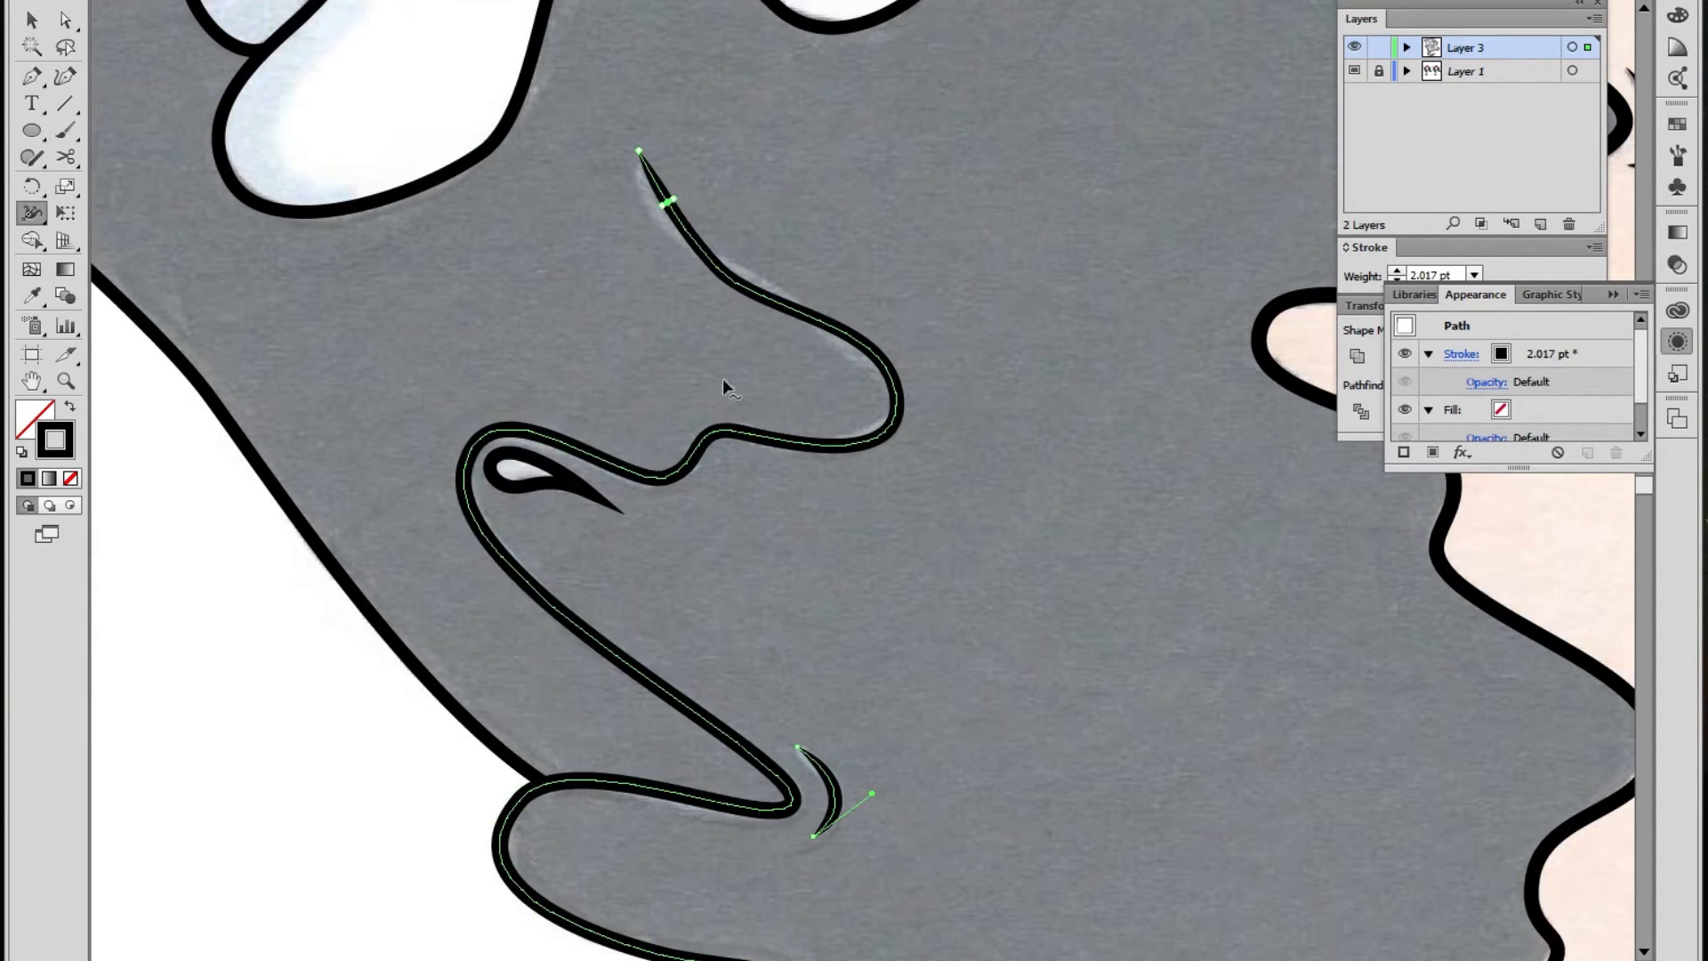
Taper the upper hooked end of the long curved line on the grey area left of the white glove
key(z)
alt+click(810, 586)
alt+click(810, 586)
alt+click(804, 587)
key(v)
click(710, 560)
drag(987, 405, 787, 547)
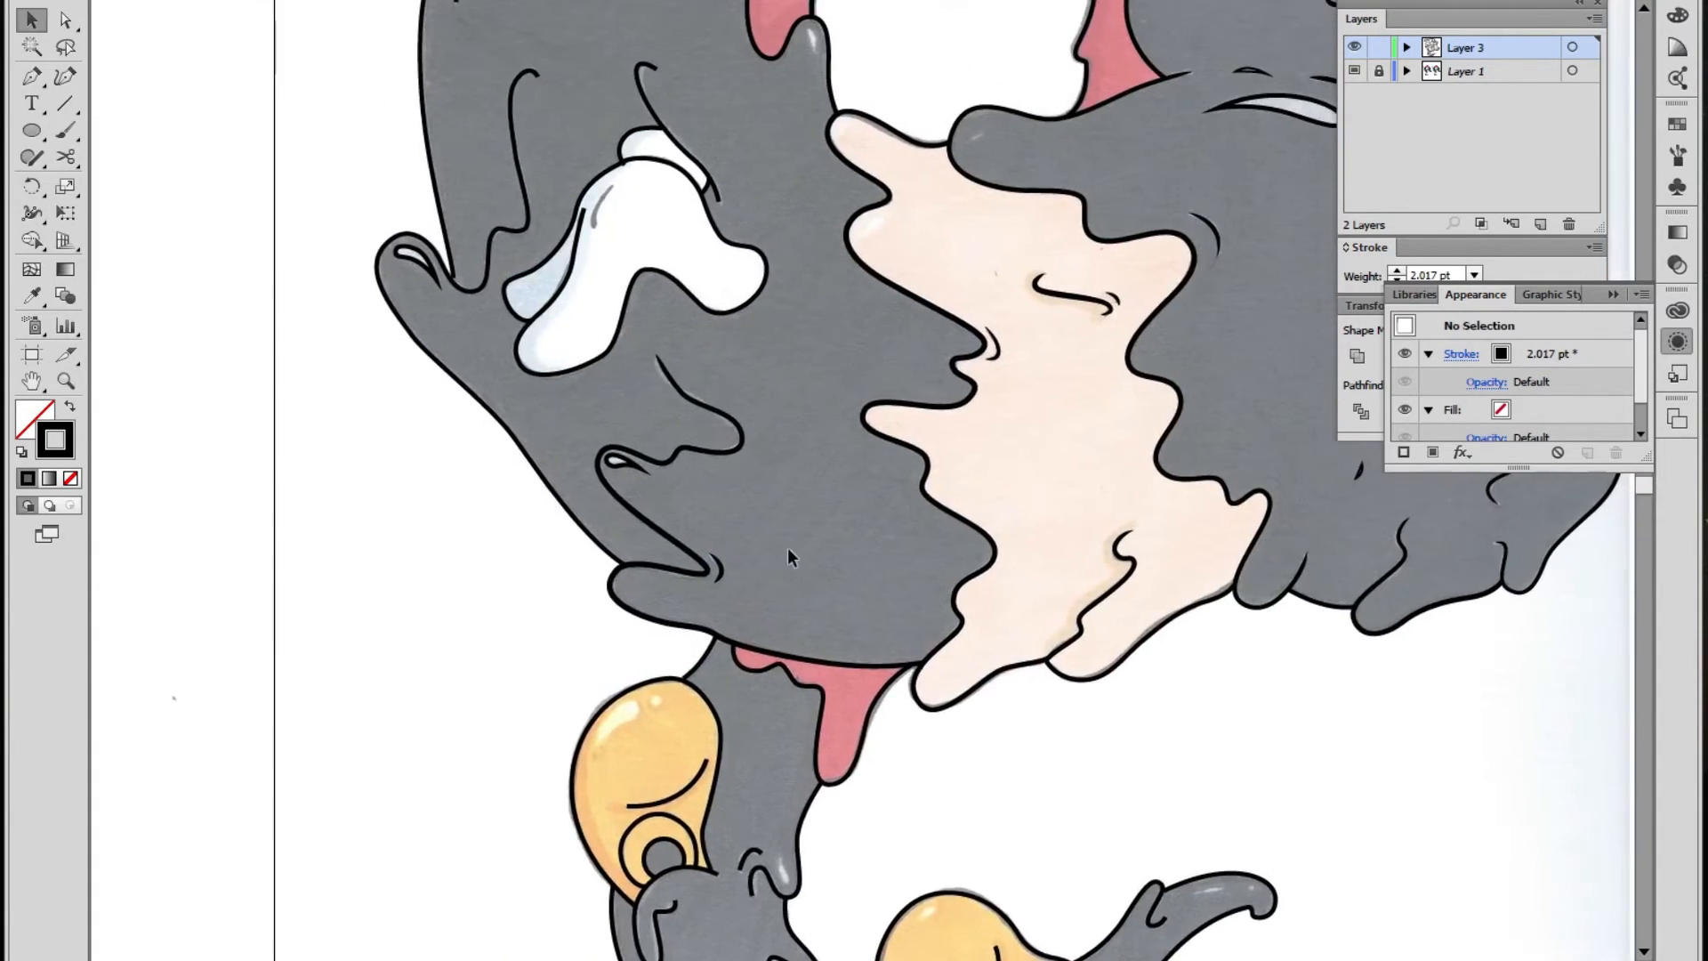
key(z)
alt+click(790, 483)
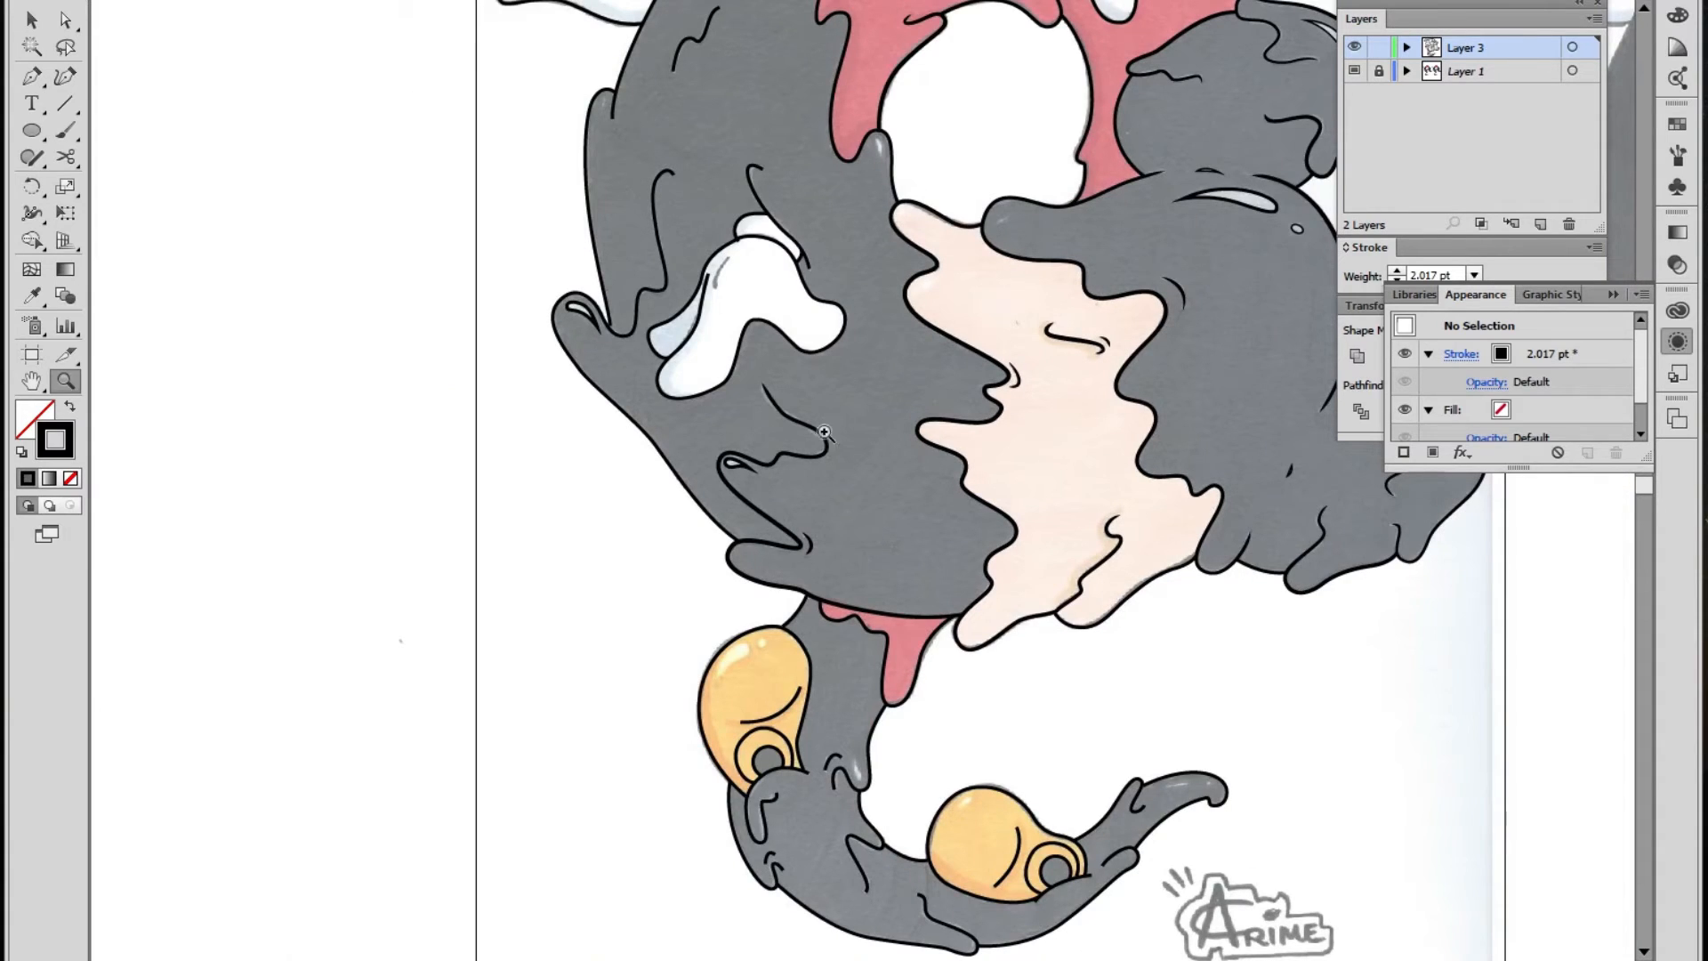
click(757, 337)
click(812, 411)
key(shift+w)
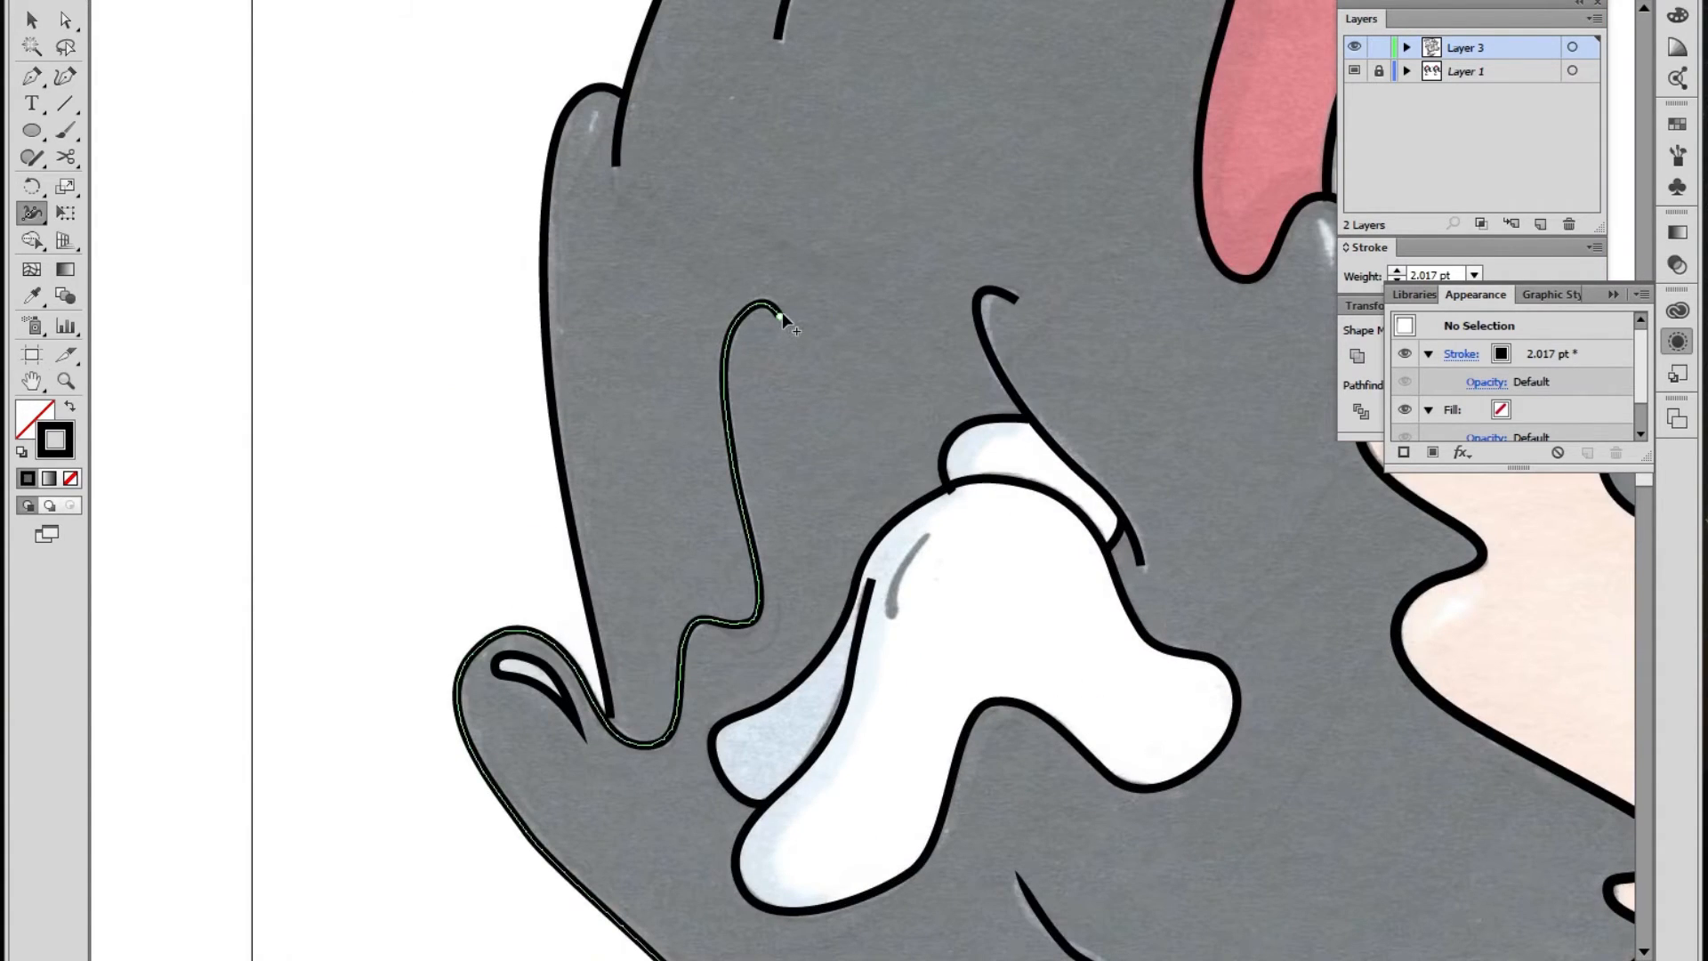
key(z)
drag(745, 338, 814, 370)
click(787, 385)
key(shift+w)
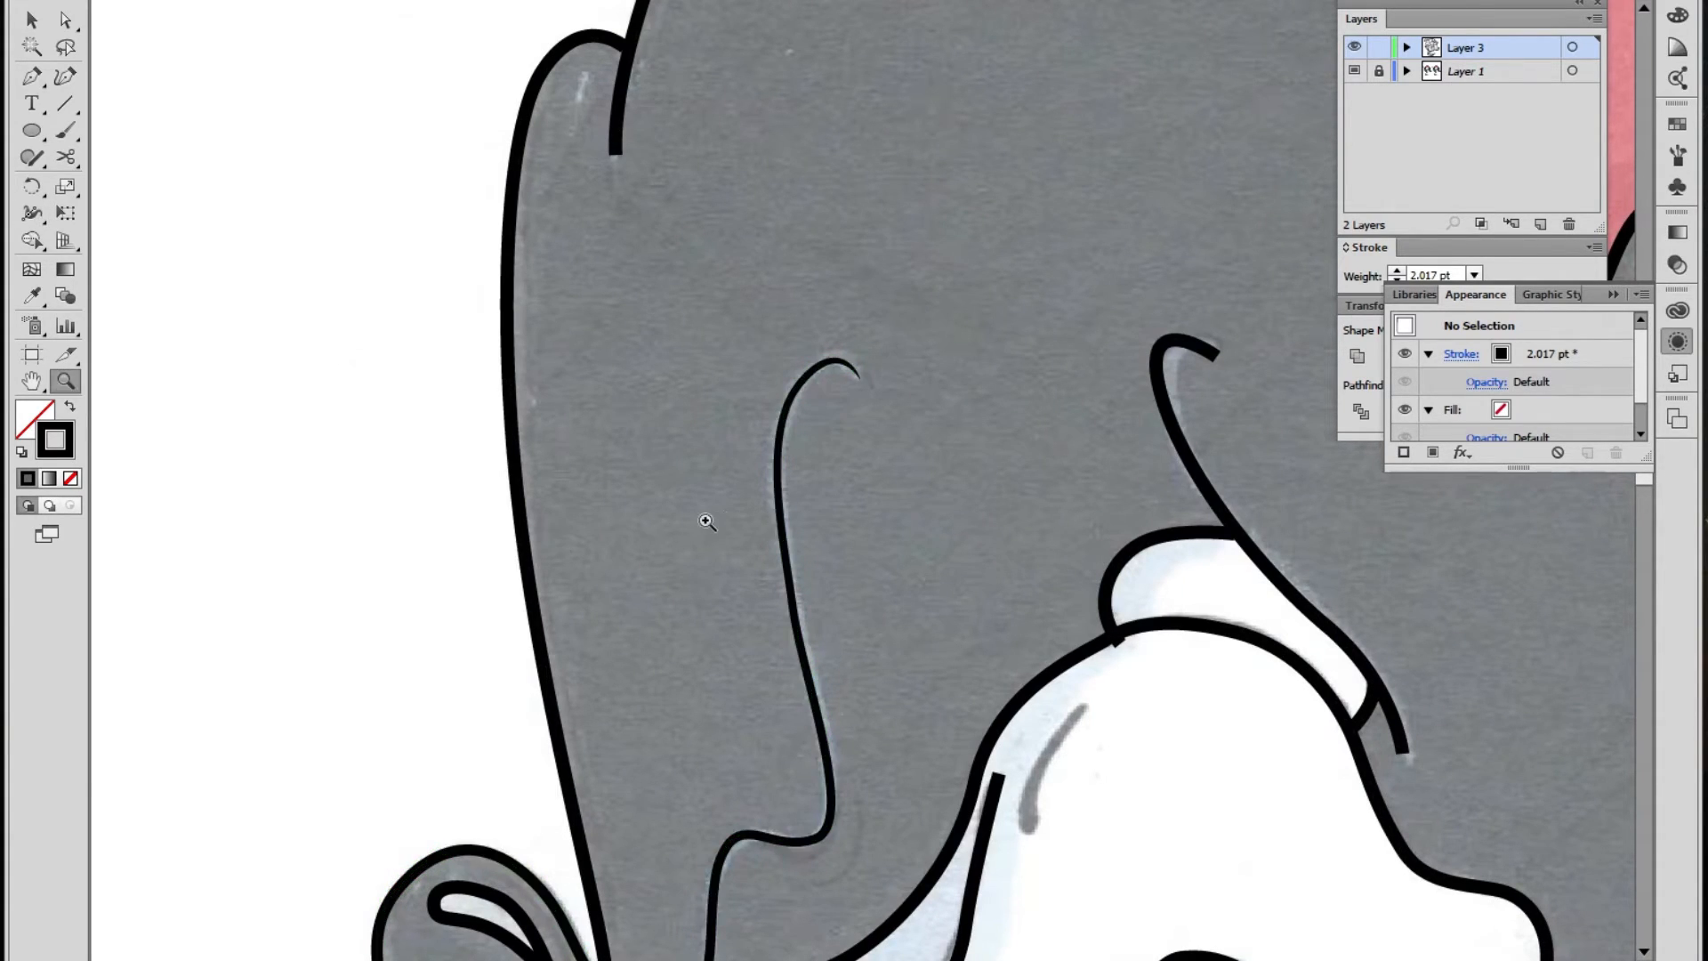
Widen the hooked line left of the glove just behind its tapered tip
key(z)
alt+click(811, 565)
alt+click(811, 564)
click(812, 439)
click(952, 356)
key(shift+w)
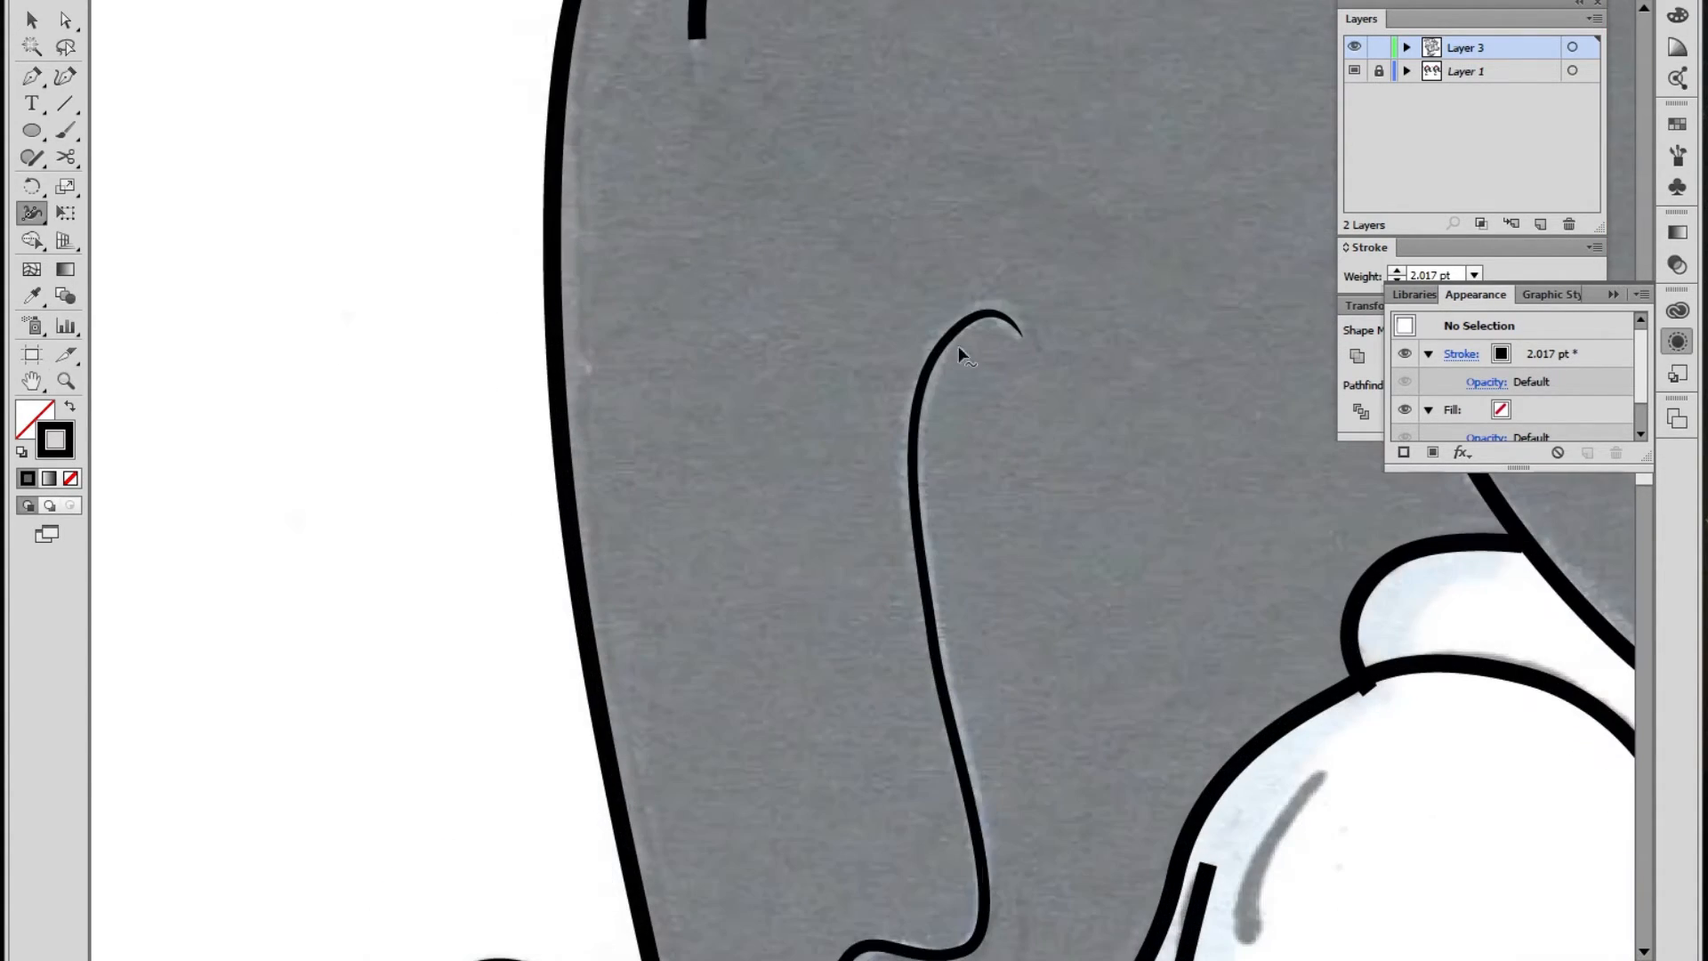
drag(958, 325, 962, 329)
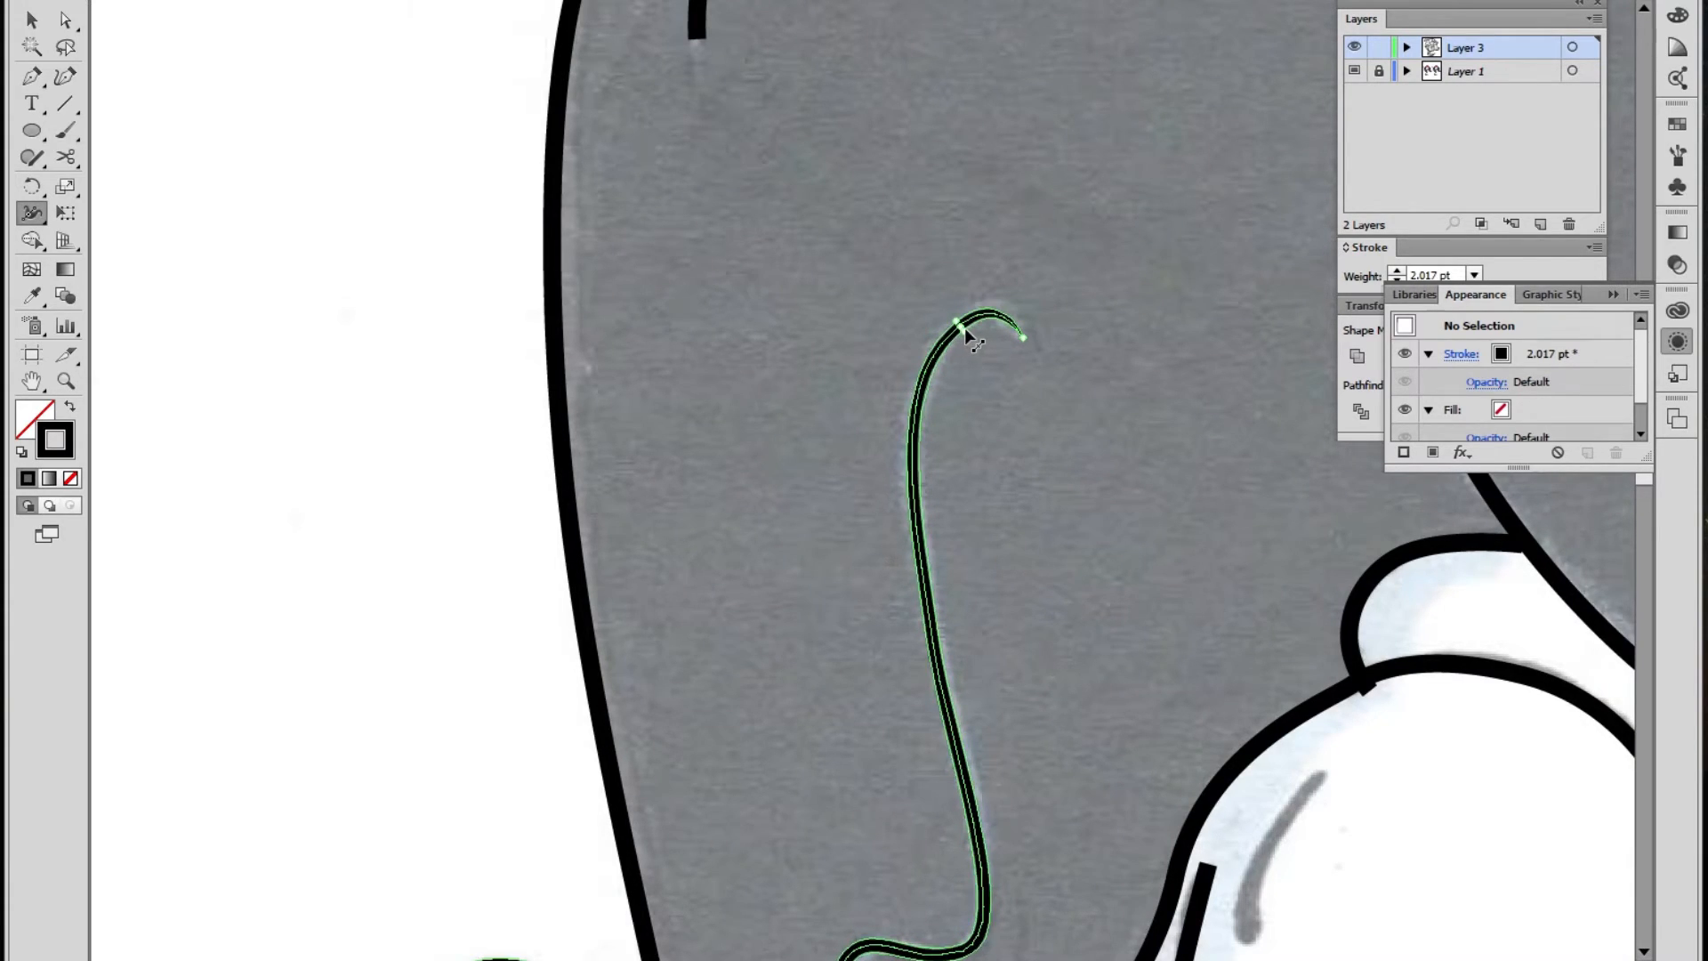
key(v)
click(737, 493)
Taper the lower end of the grey body outline where it overlaps the bump below the white hand, and adjust its width above the tip
key(z)
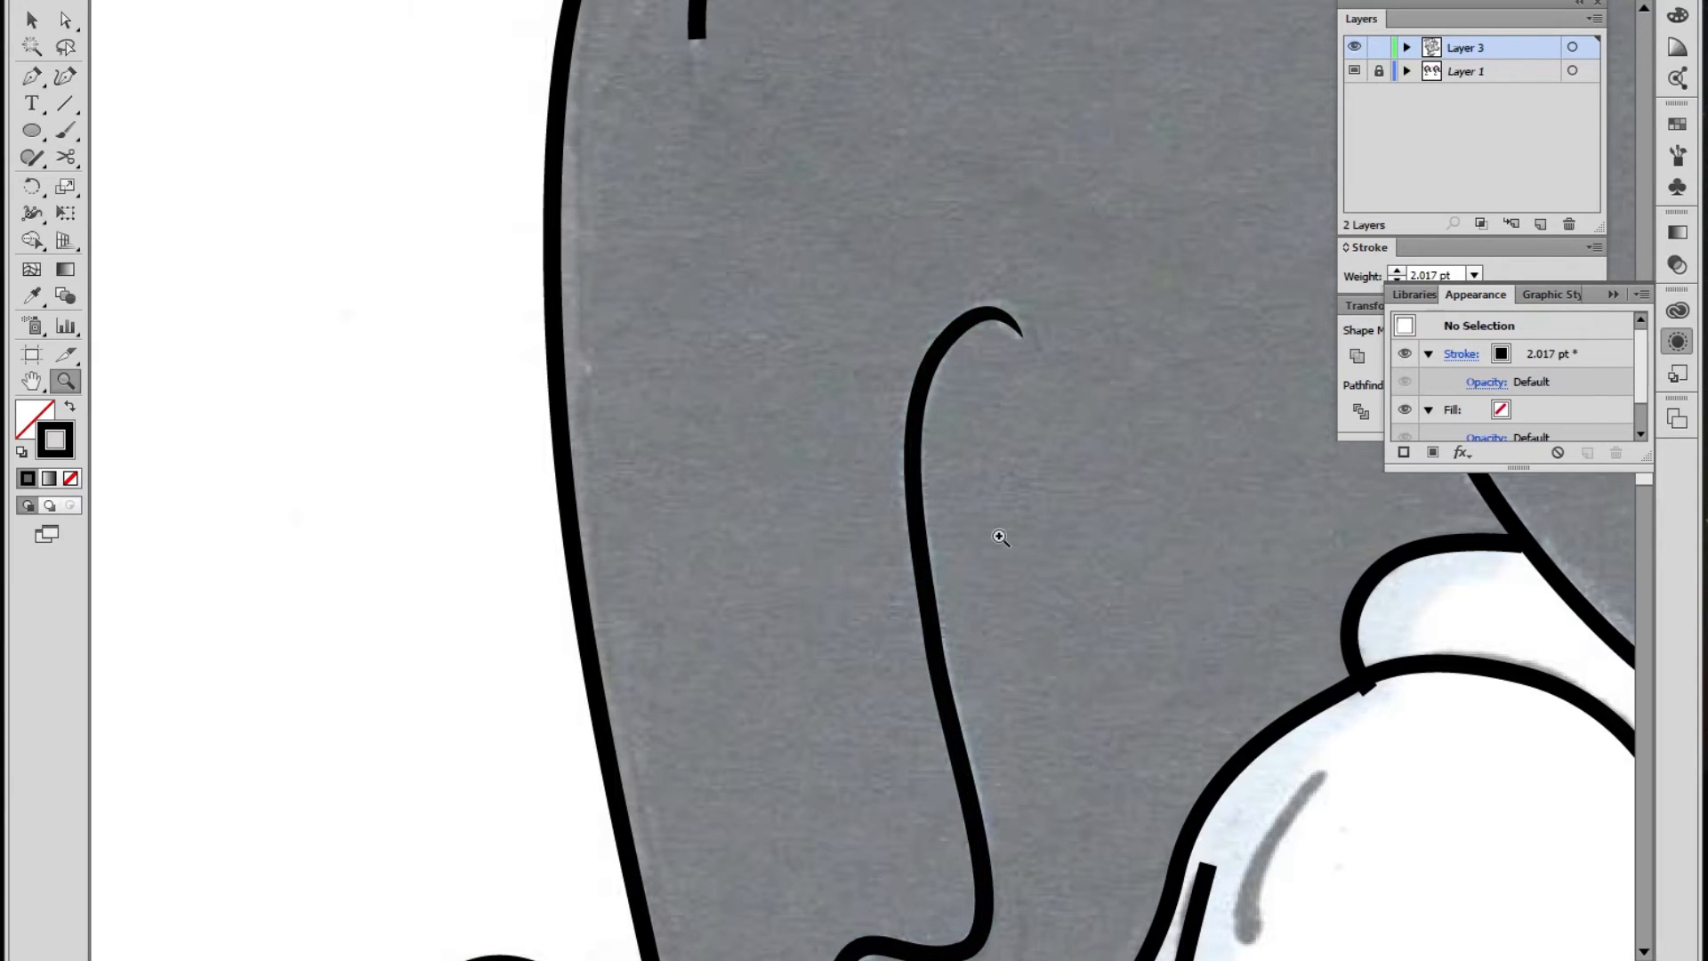
alt+click(1000, 540)
alt+click(1000, 540)
alt+click(1000, 540)
alt+click(945, 622)
scroll(934, 610, down, 4)
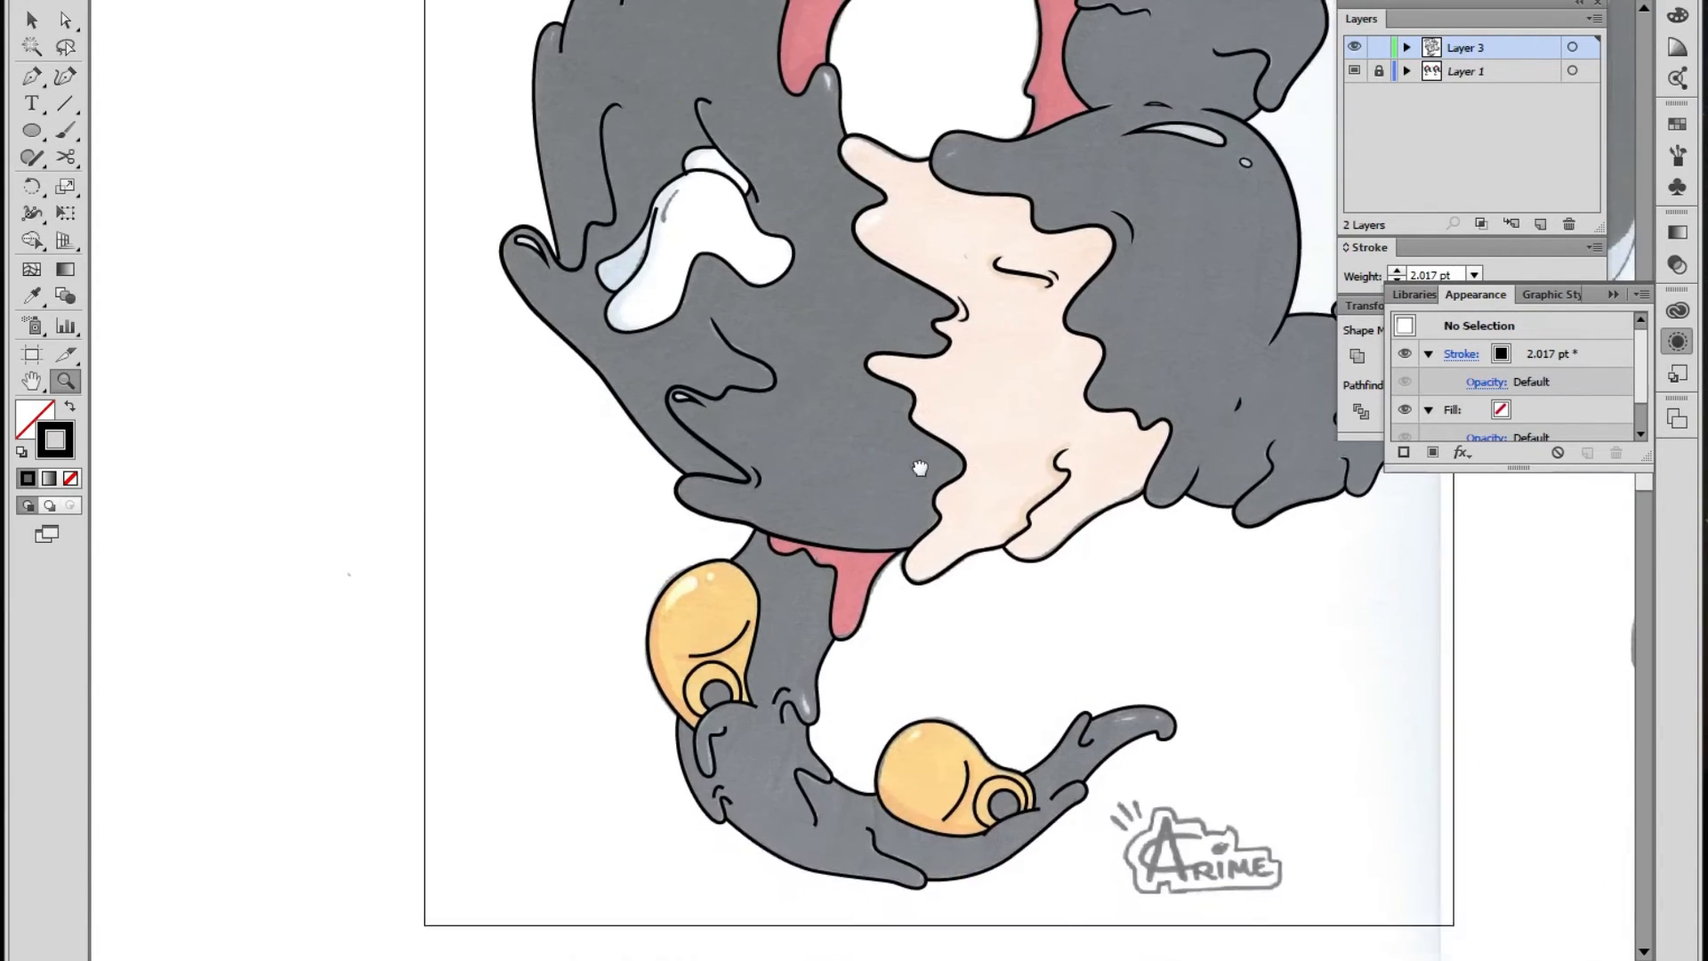
scroll(922, 545, up, 4)
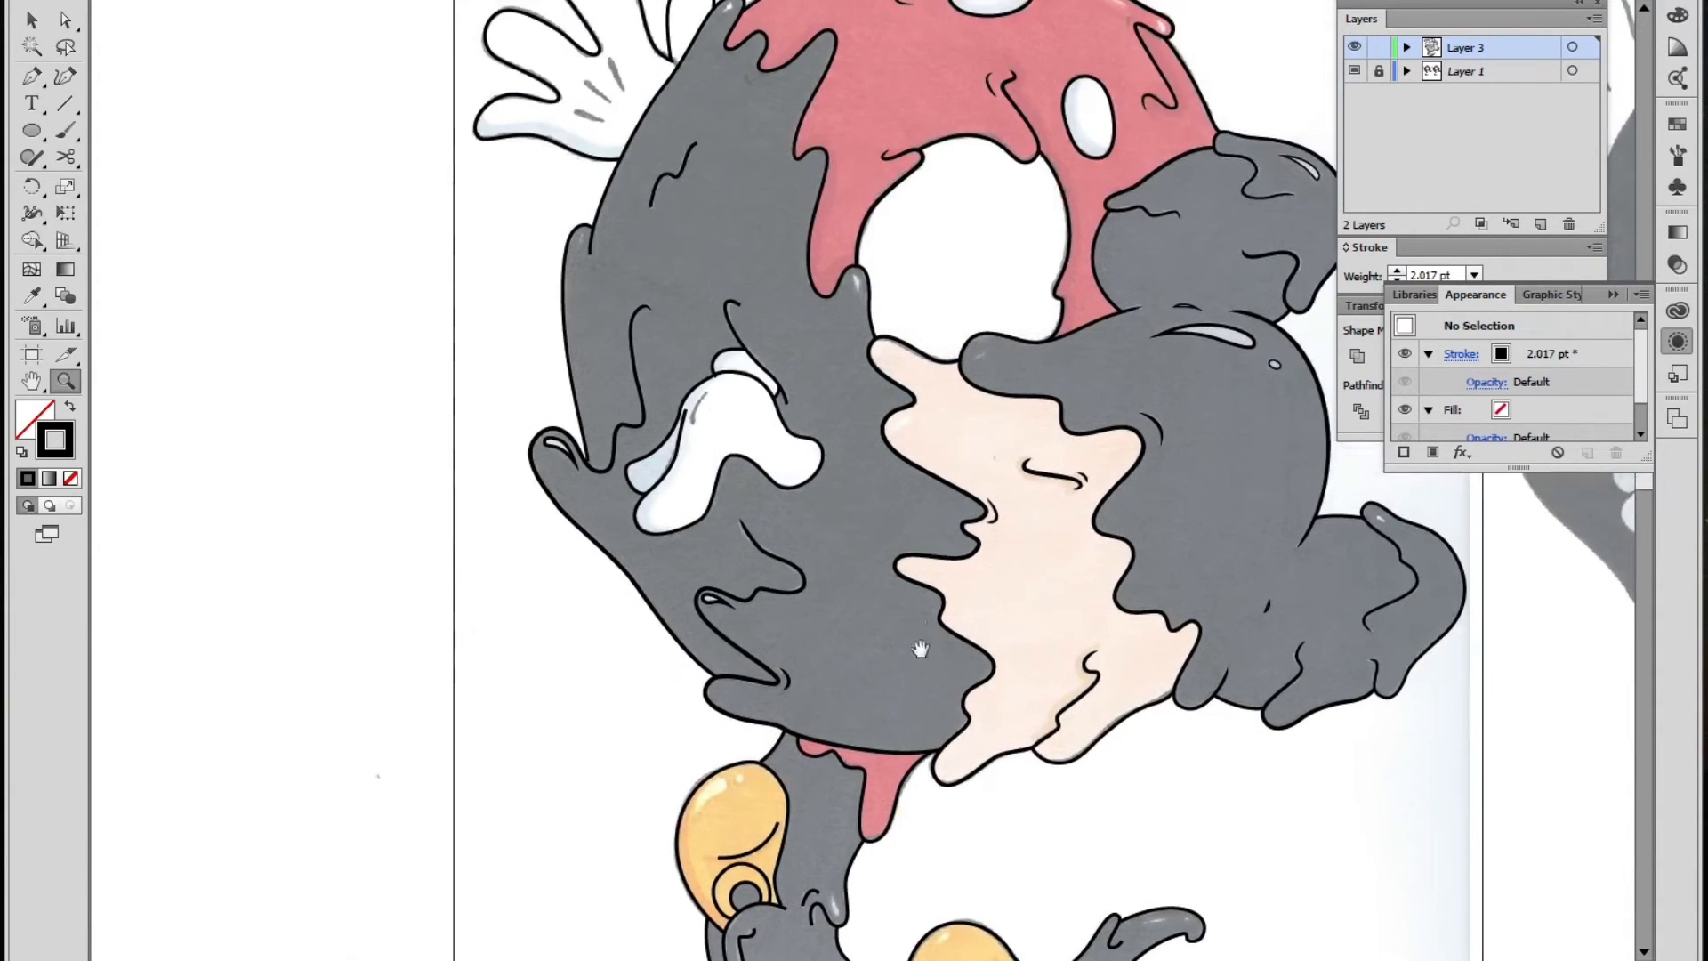
click(823, 388)
click(783, 544)
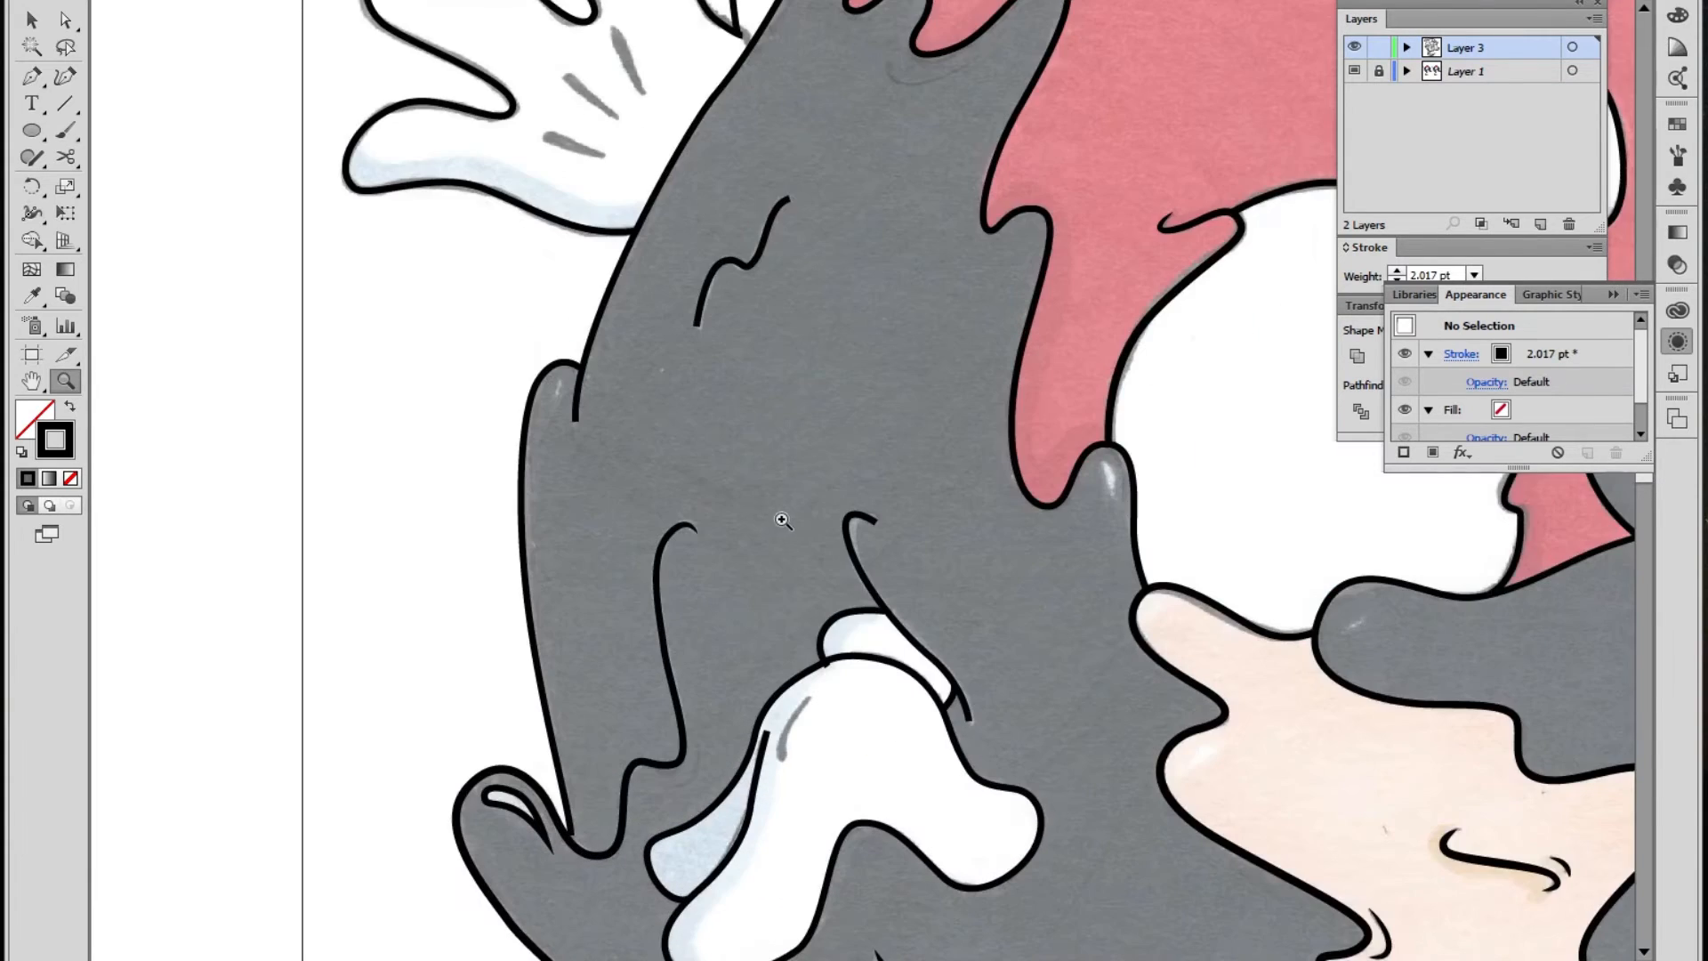
click(710, 462)
click(716, 463)
key(shift+w)
drag(821, 427, 706, 413)
drag(825, 356, 822, 358)
key(v)
click(594, 384)
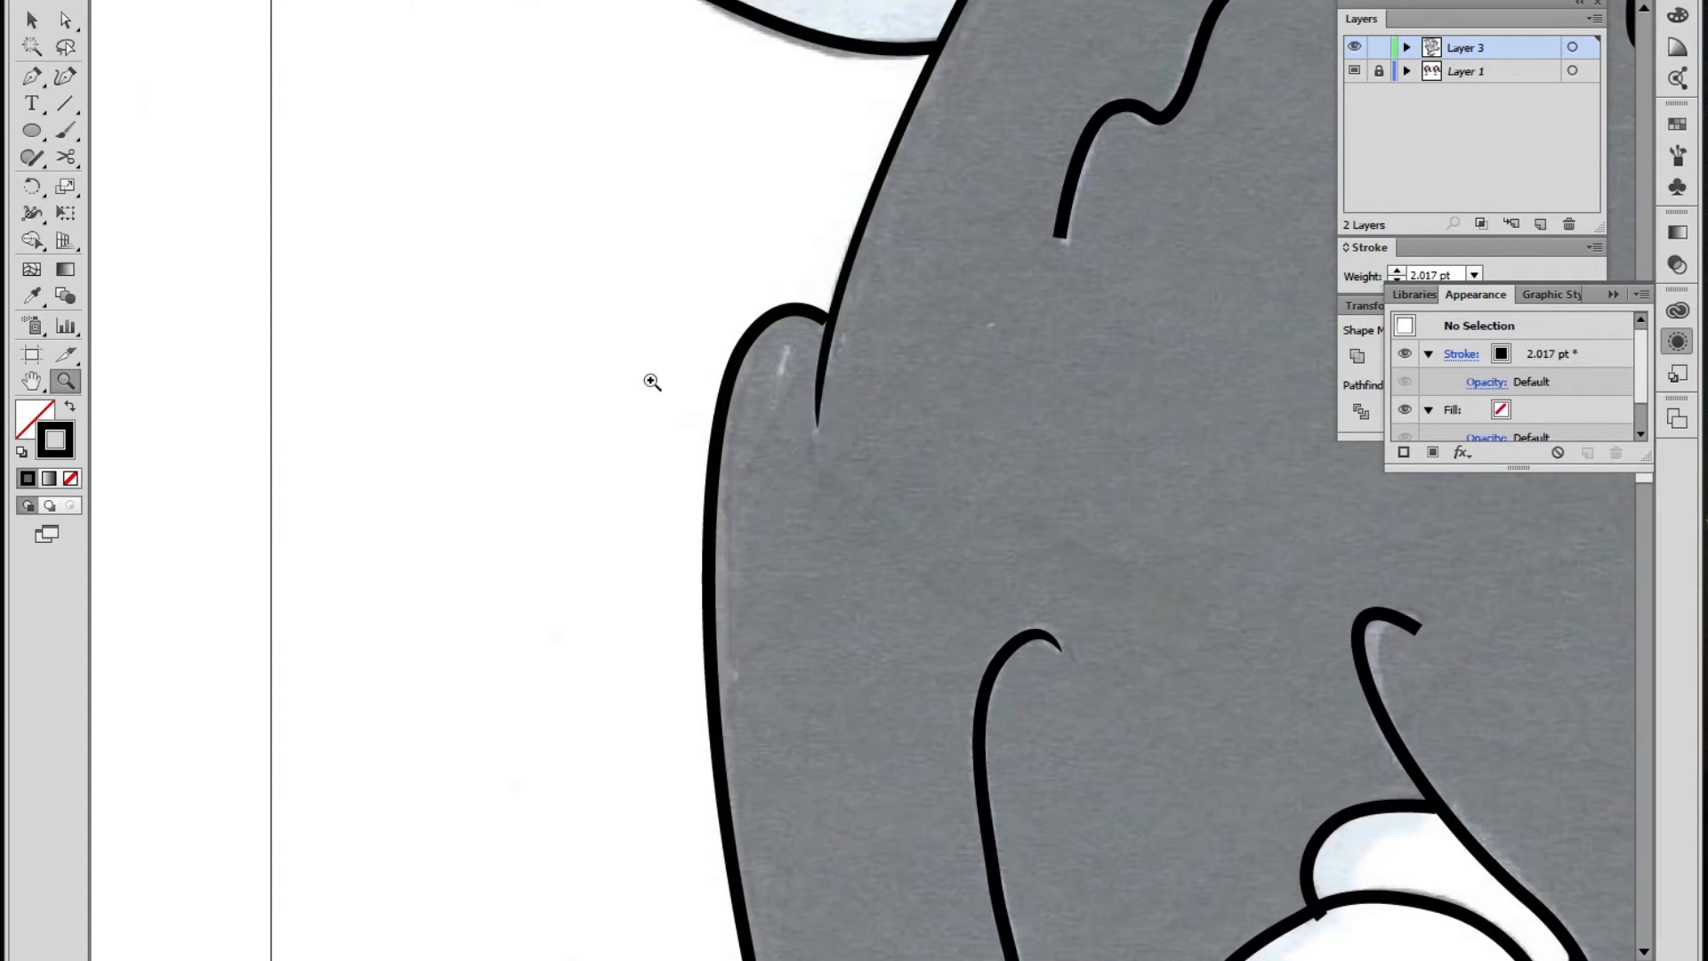
Fine-tune the body outline's width just above its tapered tip inside the bump
key(z)
alt+click(855, 422)
alt+click(873, 434)
alt+click(864, 459)
click(862, 583)
click(862, 539)
click(808, 254)
key(shift+w)
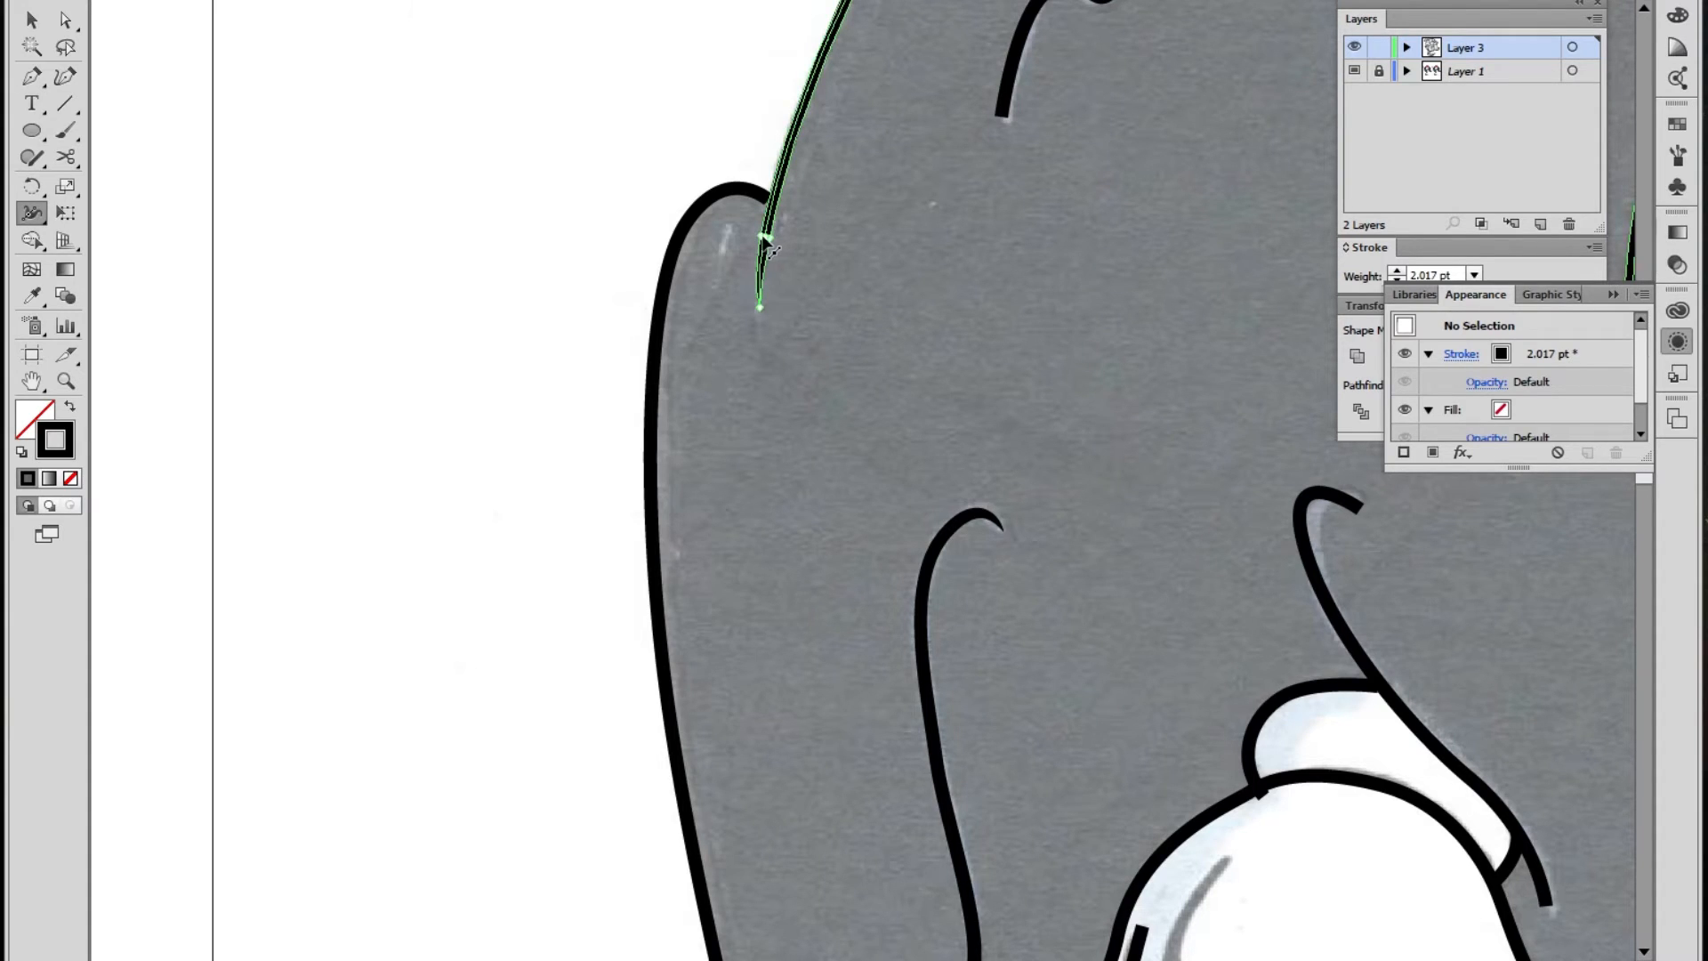
drag(767, 245, 759, 246)
key(v)
key(z)
double_click(829, 332)
key(shift+w)
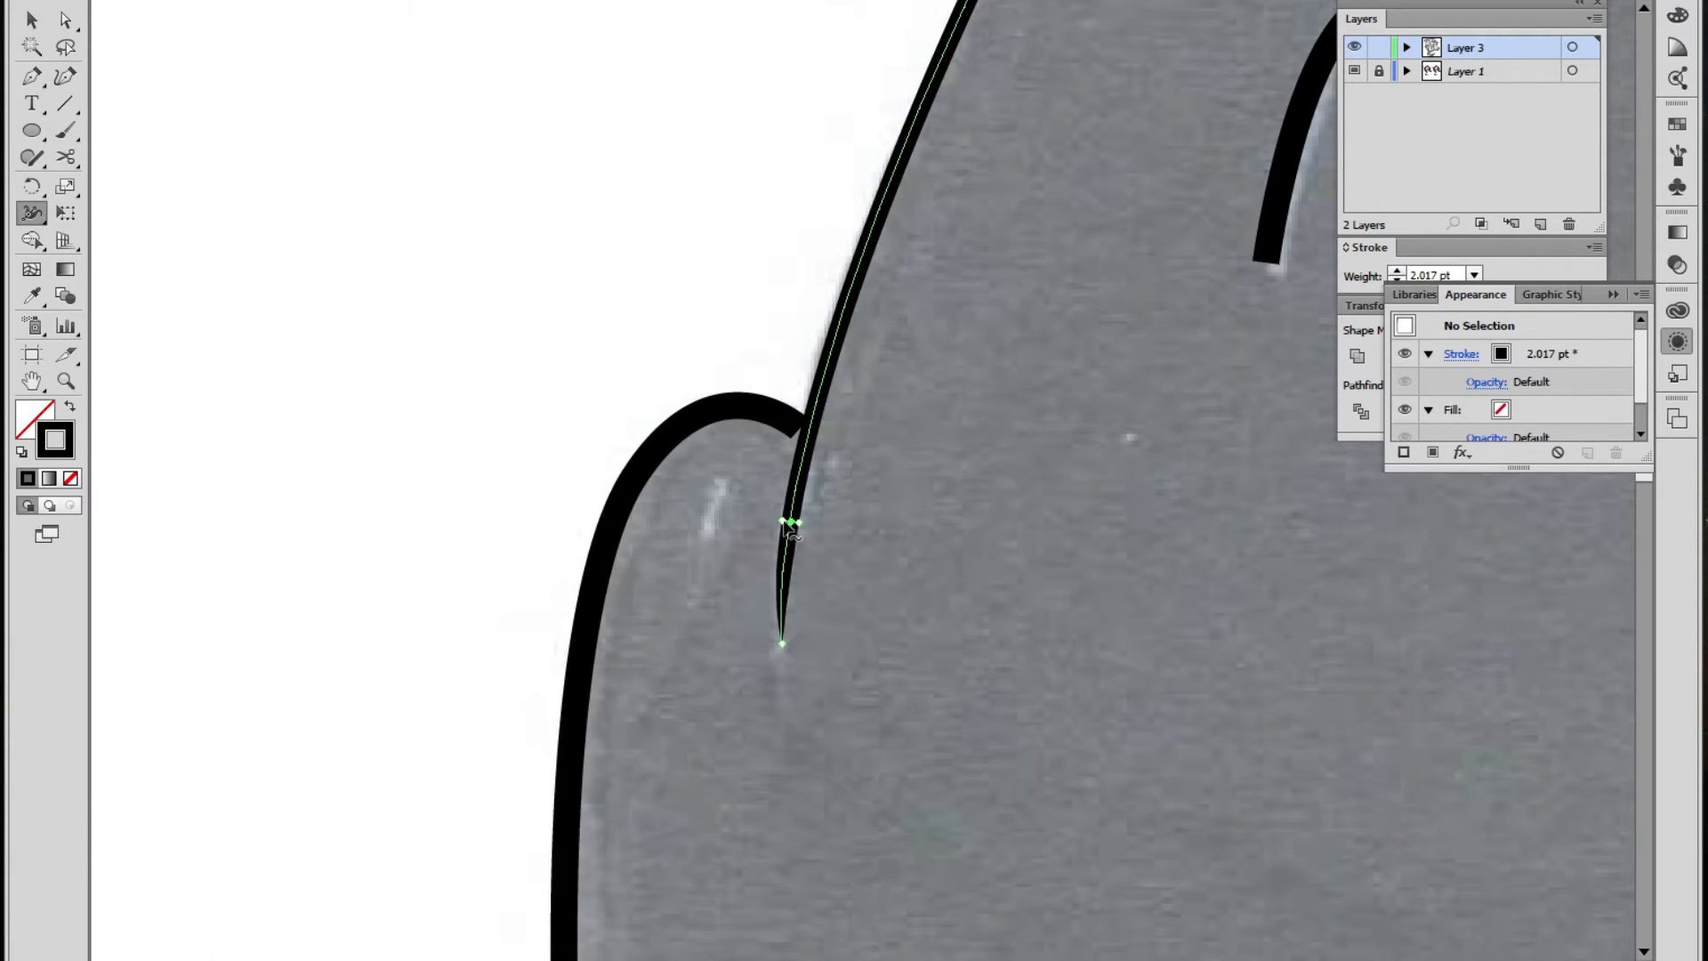
drag(786, 526, 799, 522)
Shift the tapered end anchor of the body outline slightly down and left to curve the tip inward
key(a)
click(794, 529)
drag(781, 643, 772, 647)
click(1068, 396)
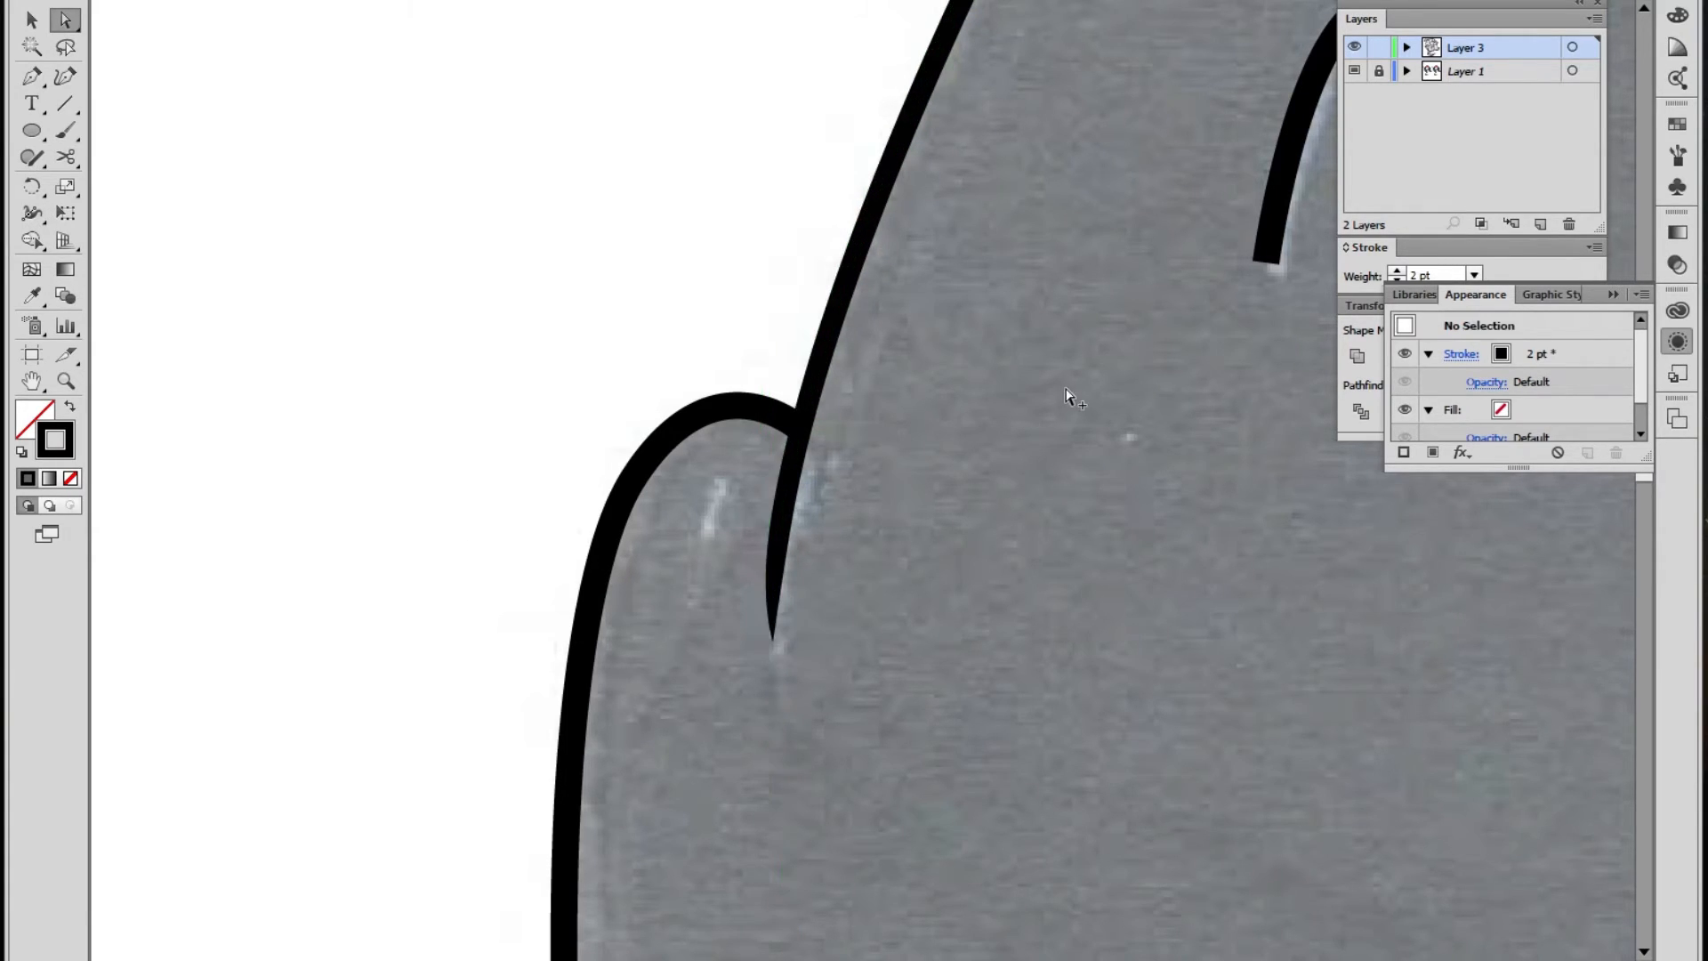
Taper both ends of the short wavy line in the upper grey area, keeping full width just inside the tips
key(z)
alt+click(1022, 399)
alt+click(1015, 414)
alt+click(1015, 415)
alt+click(946, 440)
click(827, 473)
click(827, 474)
click(821, 495)
key(shift+w)
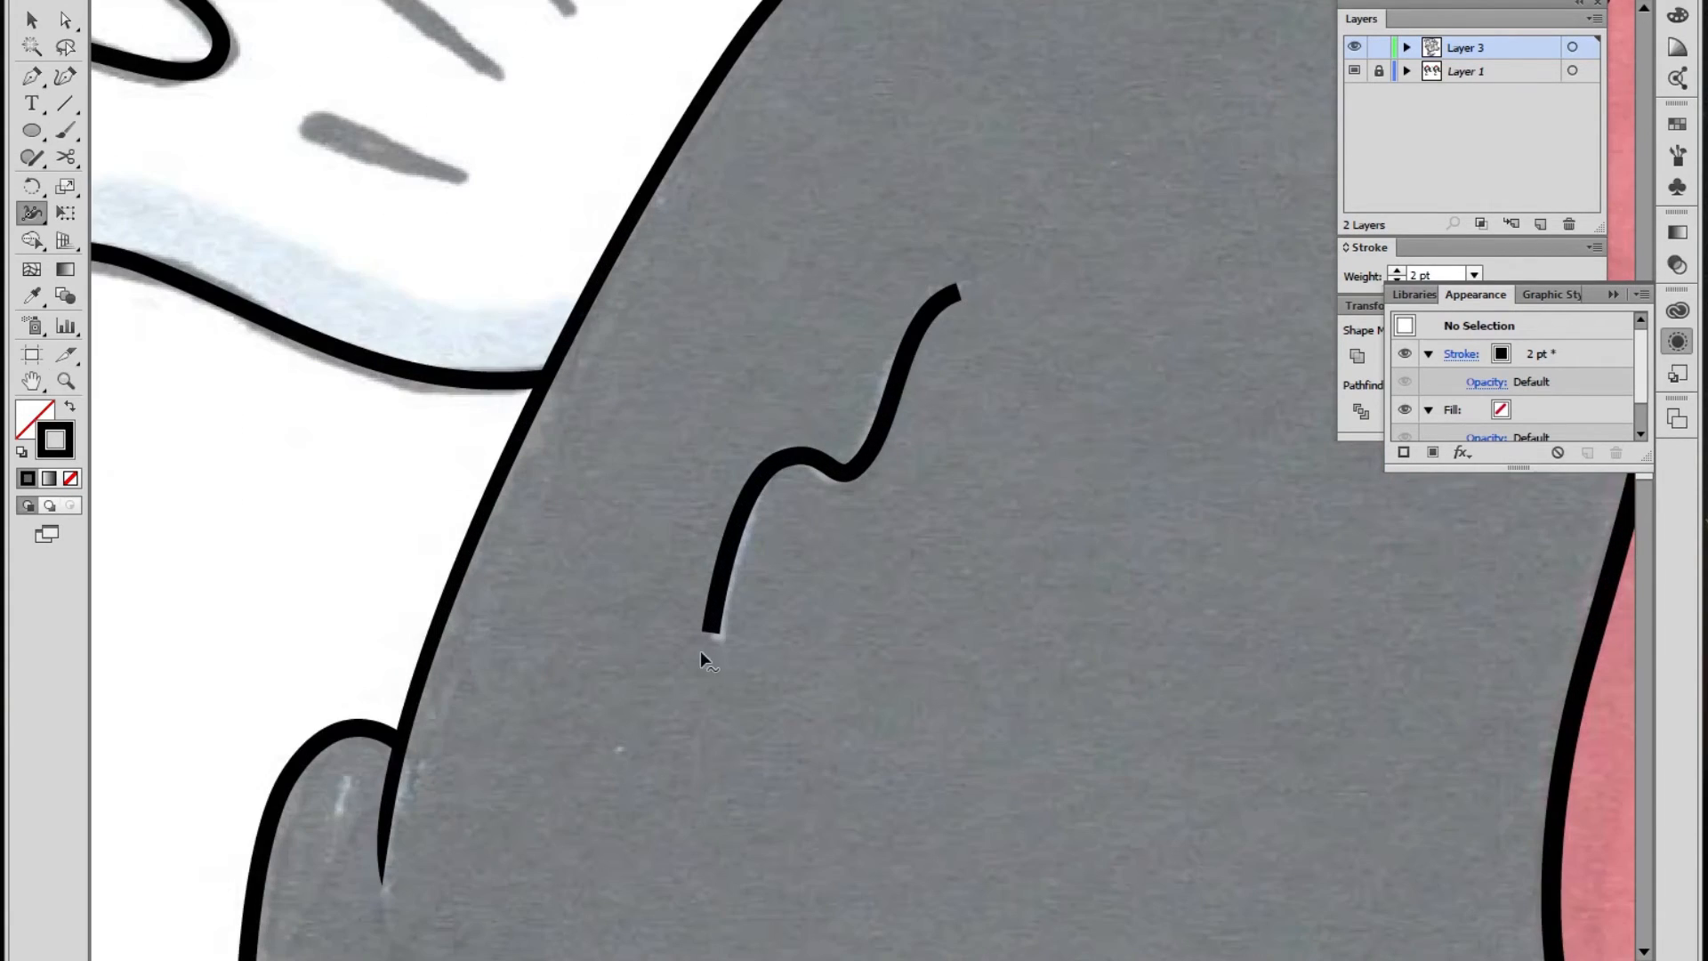
mouse_move(712, 632)
mouse_down()
mouse_move(753, 643)
mouse_move(712, 632)
mouse_up()
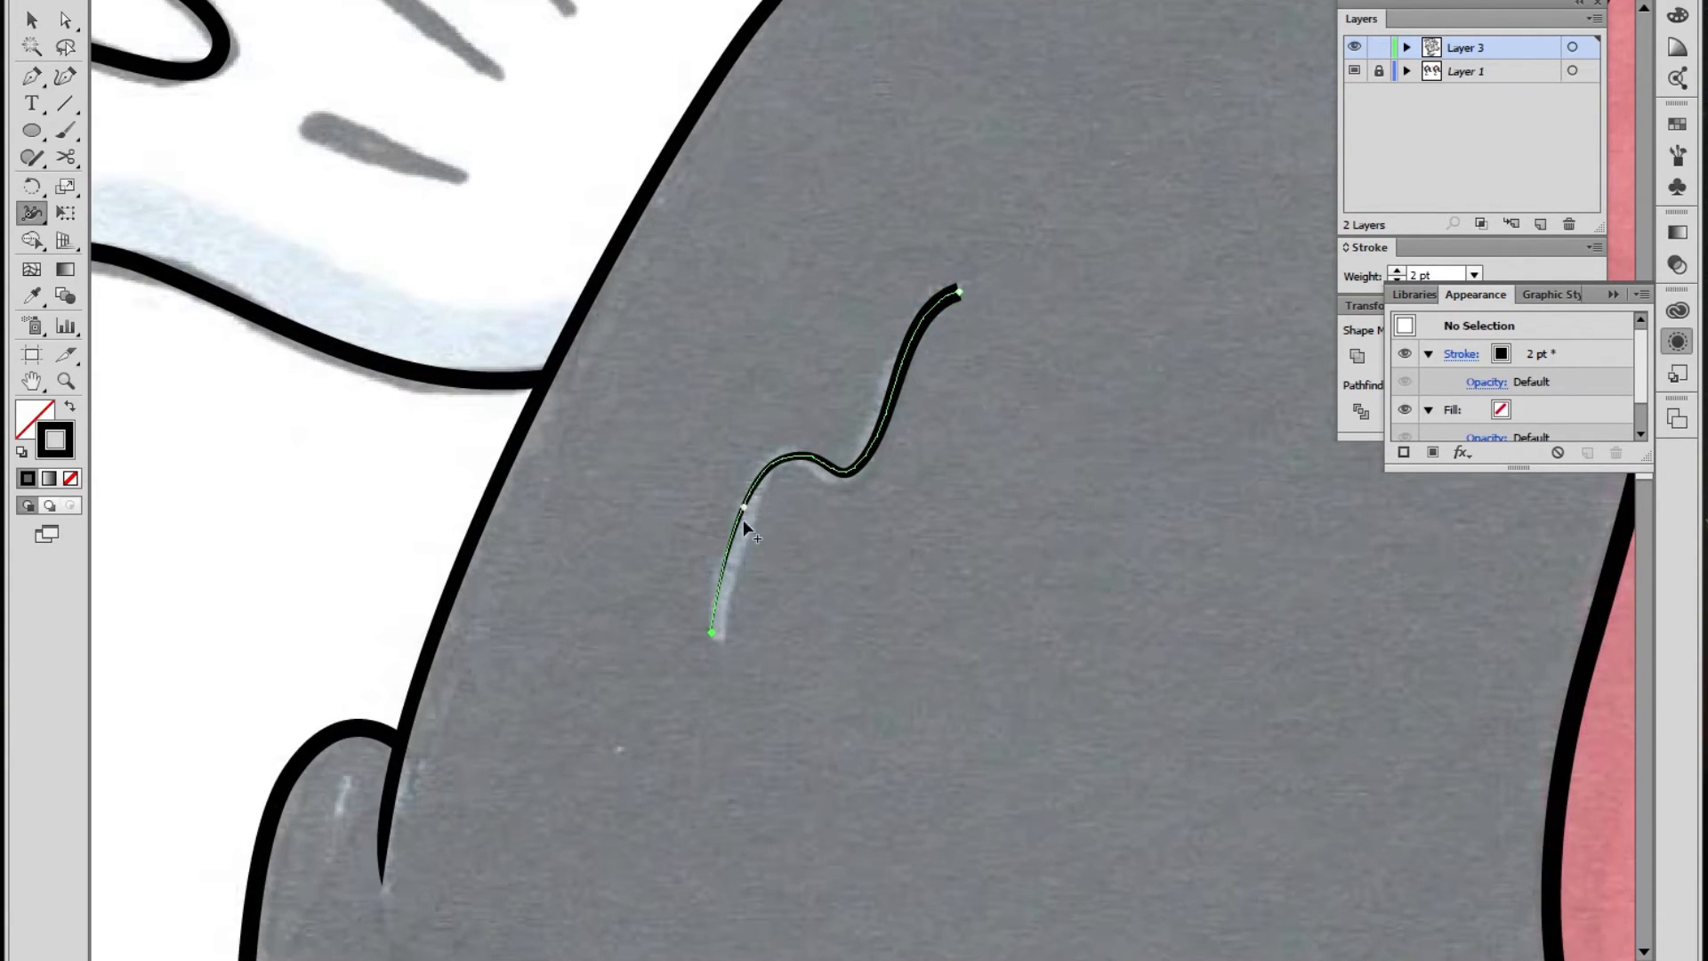
drag(734, 537, 739, 539)
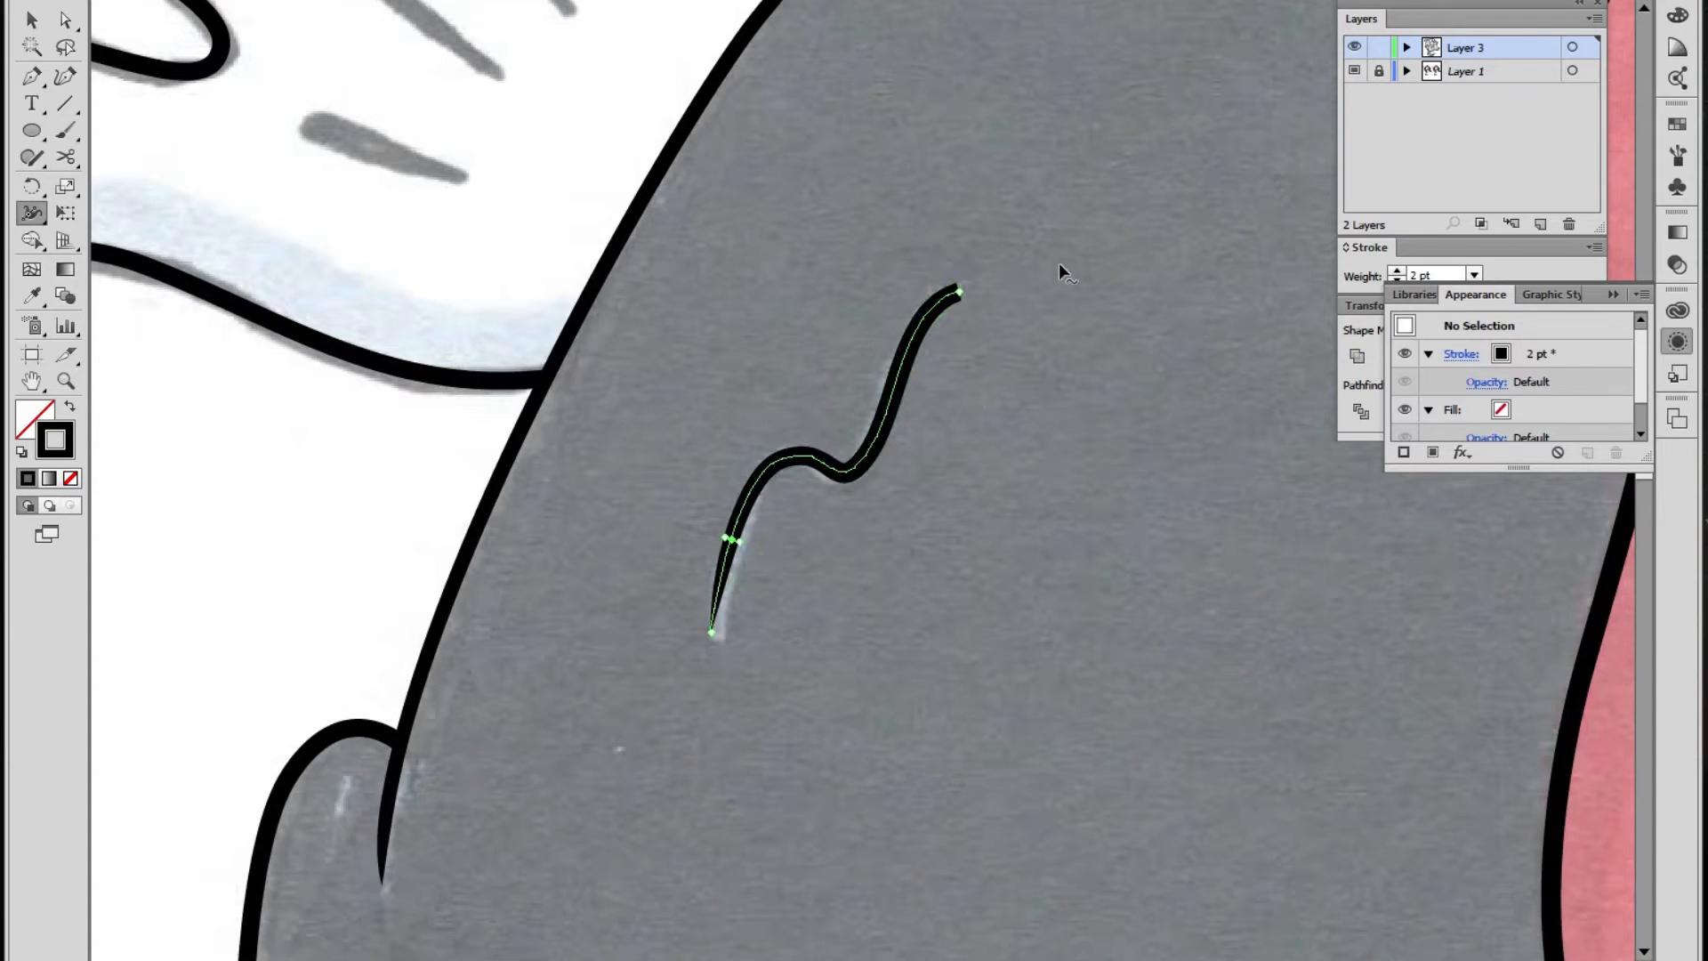
mouse_move(958, 301)
mouse_down()
mouse_move(966, 317)
mouse_move(934, 313)
mouse_up()
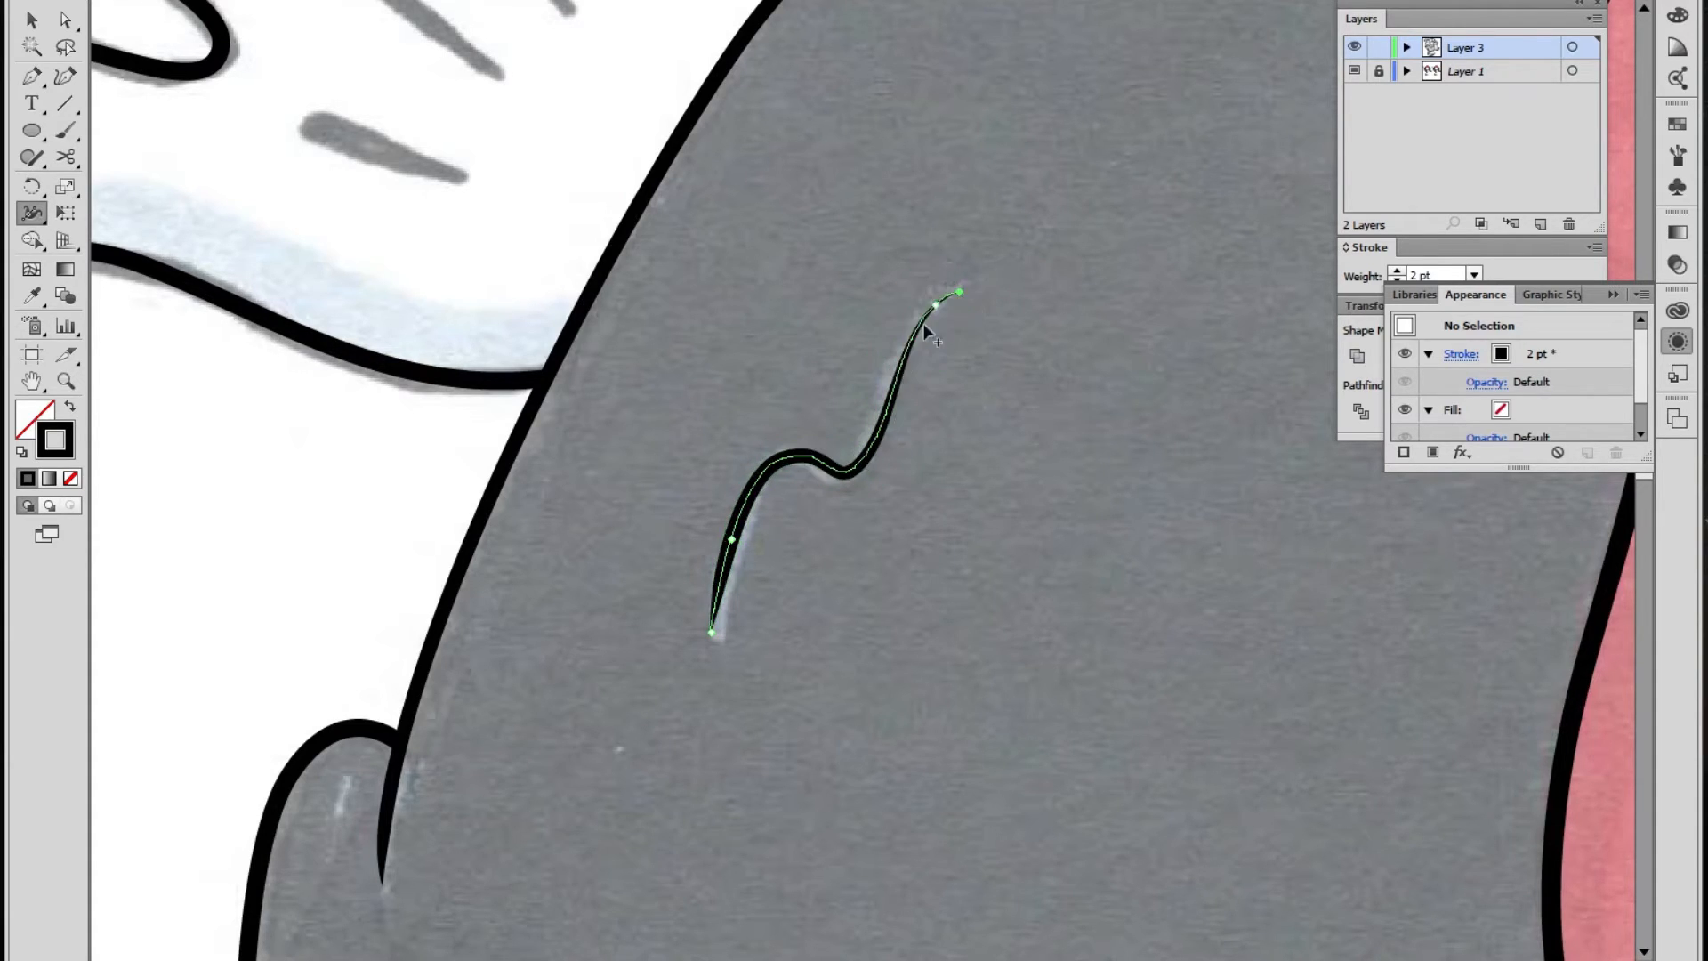
Taper the upper hooked end of the crease line running over the white glove's cuff
key(z)
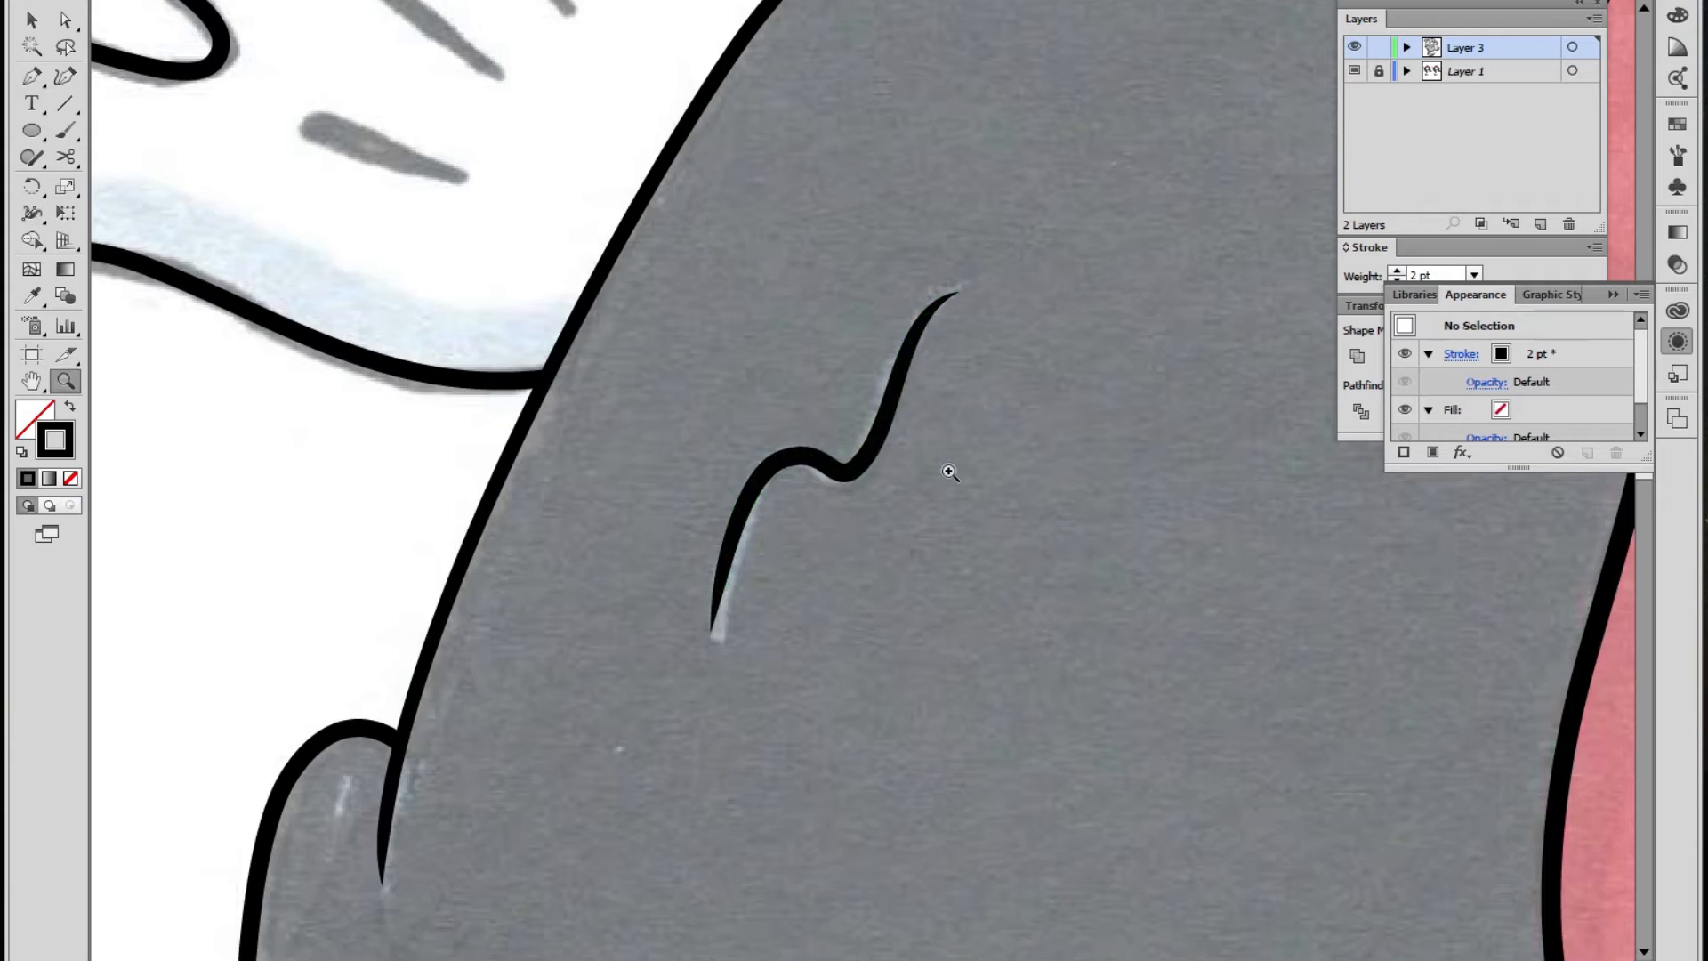
alt+click(925, 469)
alt+click(925, 470)
key(v)
key(z)
alt+click(856, 518)
alt+click(855, 519)
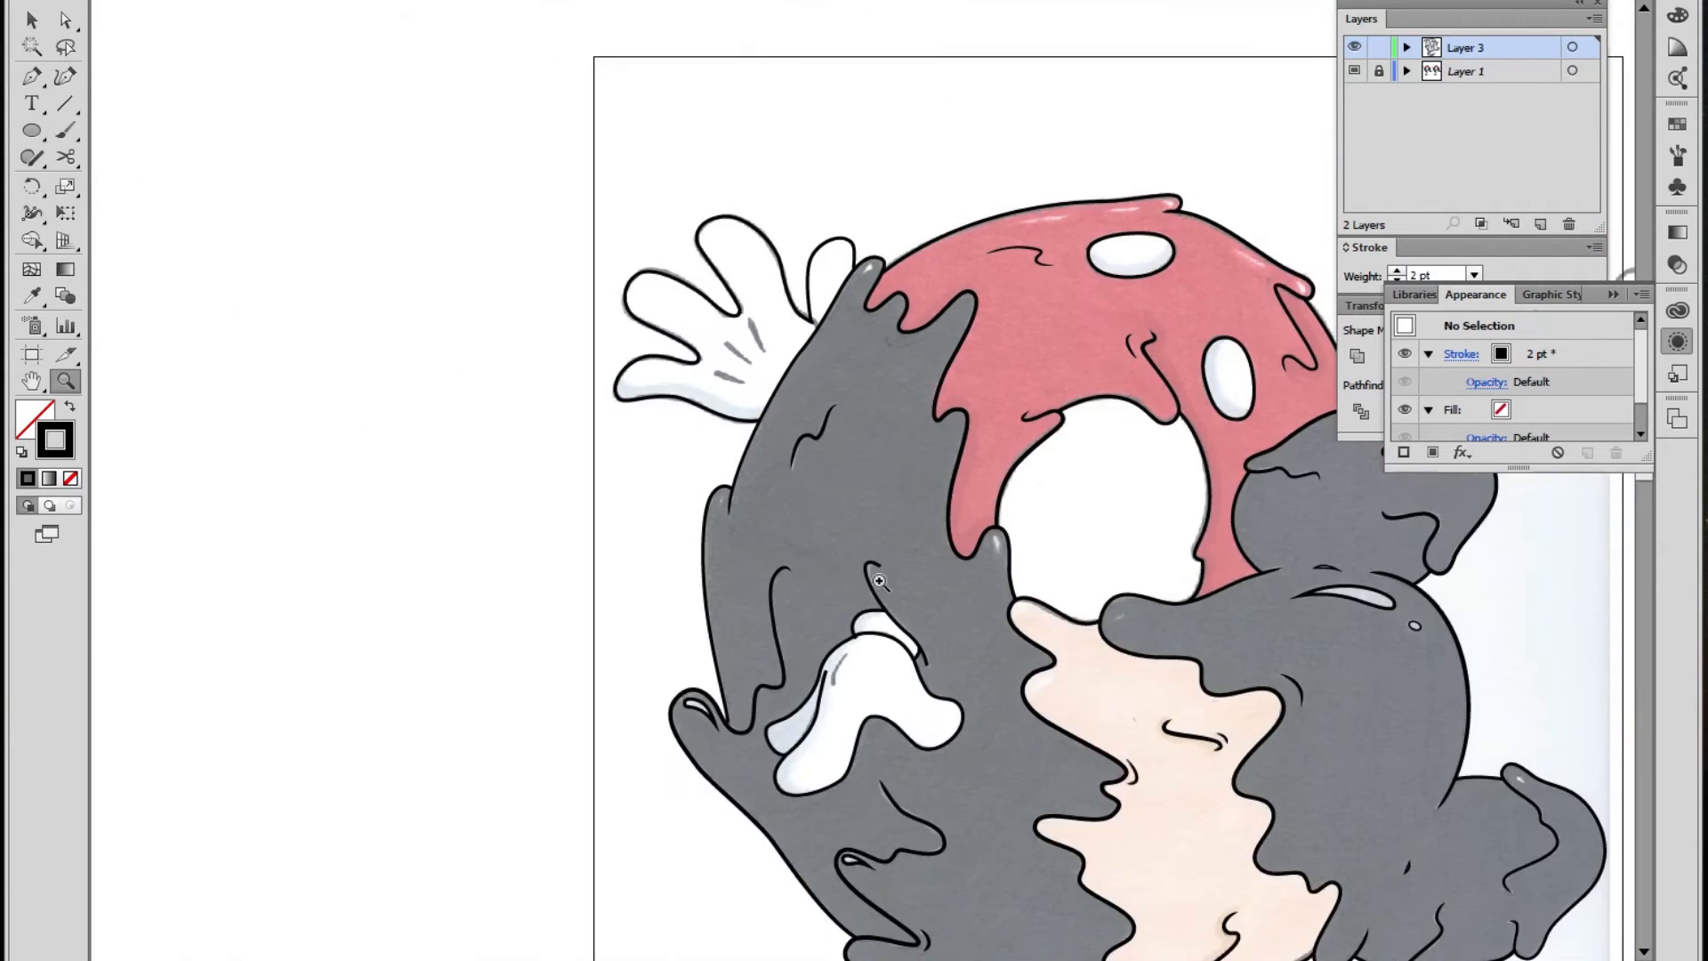
drag(895, 547, 829, 442)
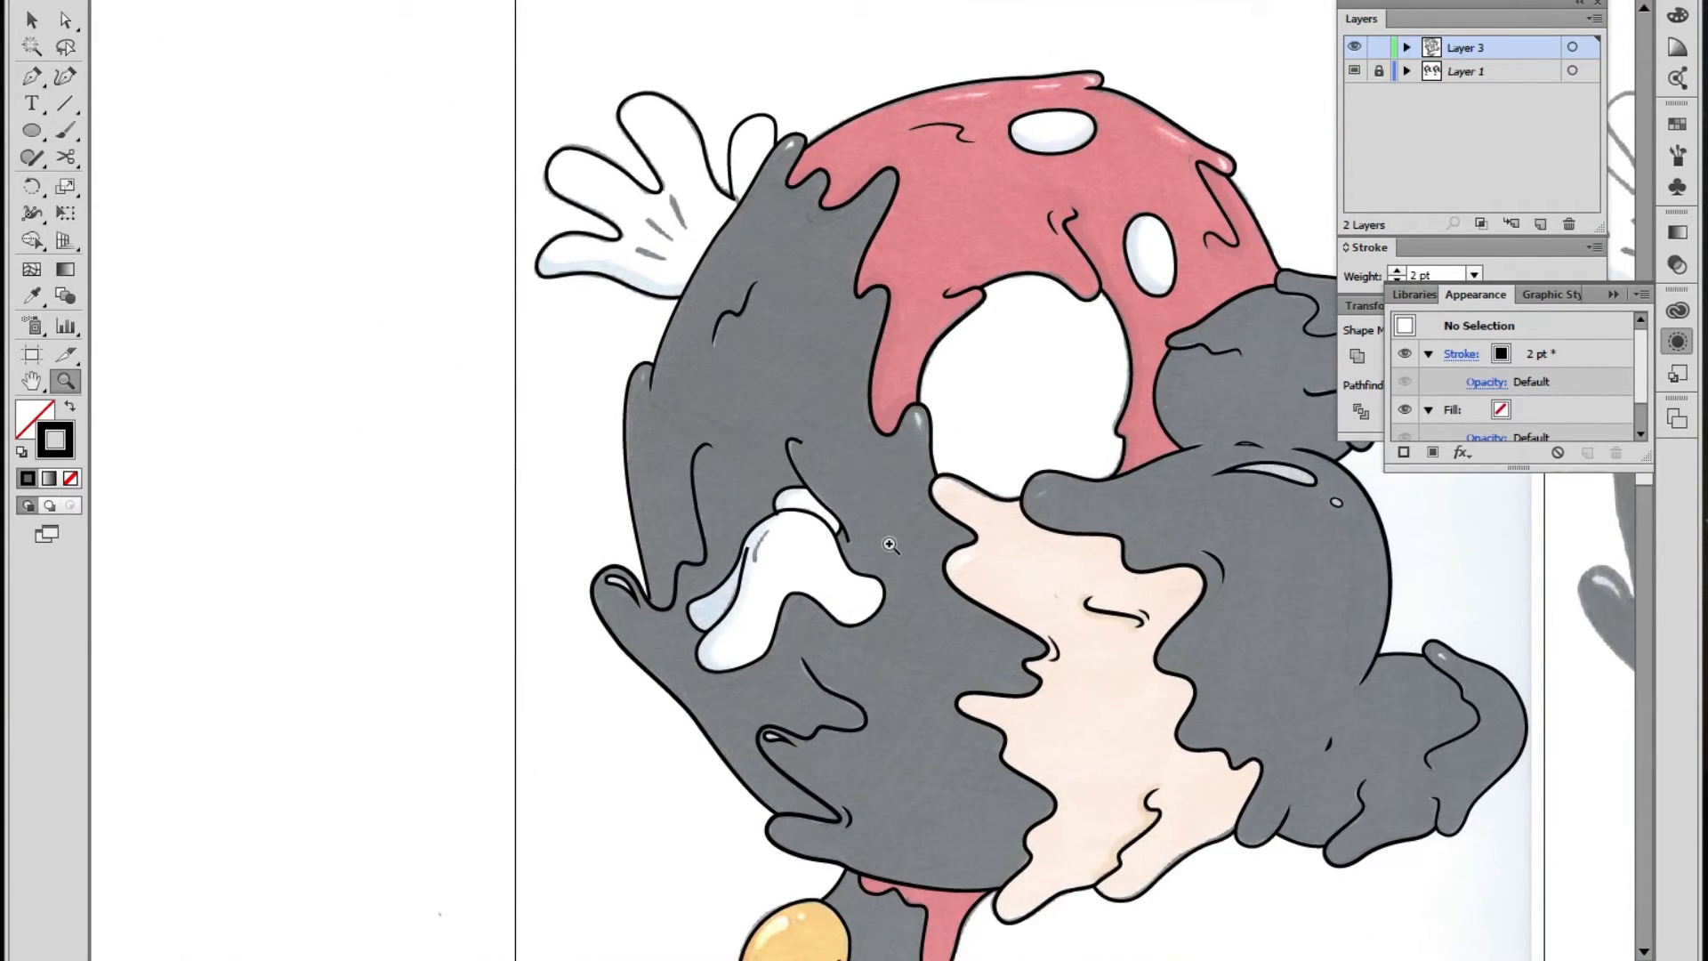
click(857, 483)
click(856, 472)
click(845, 458)
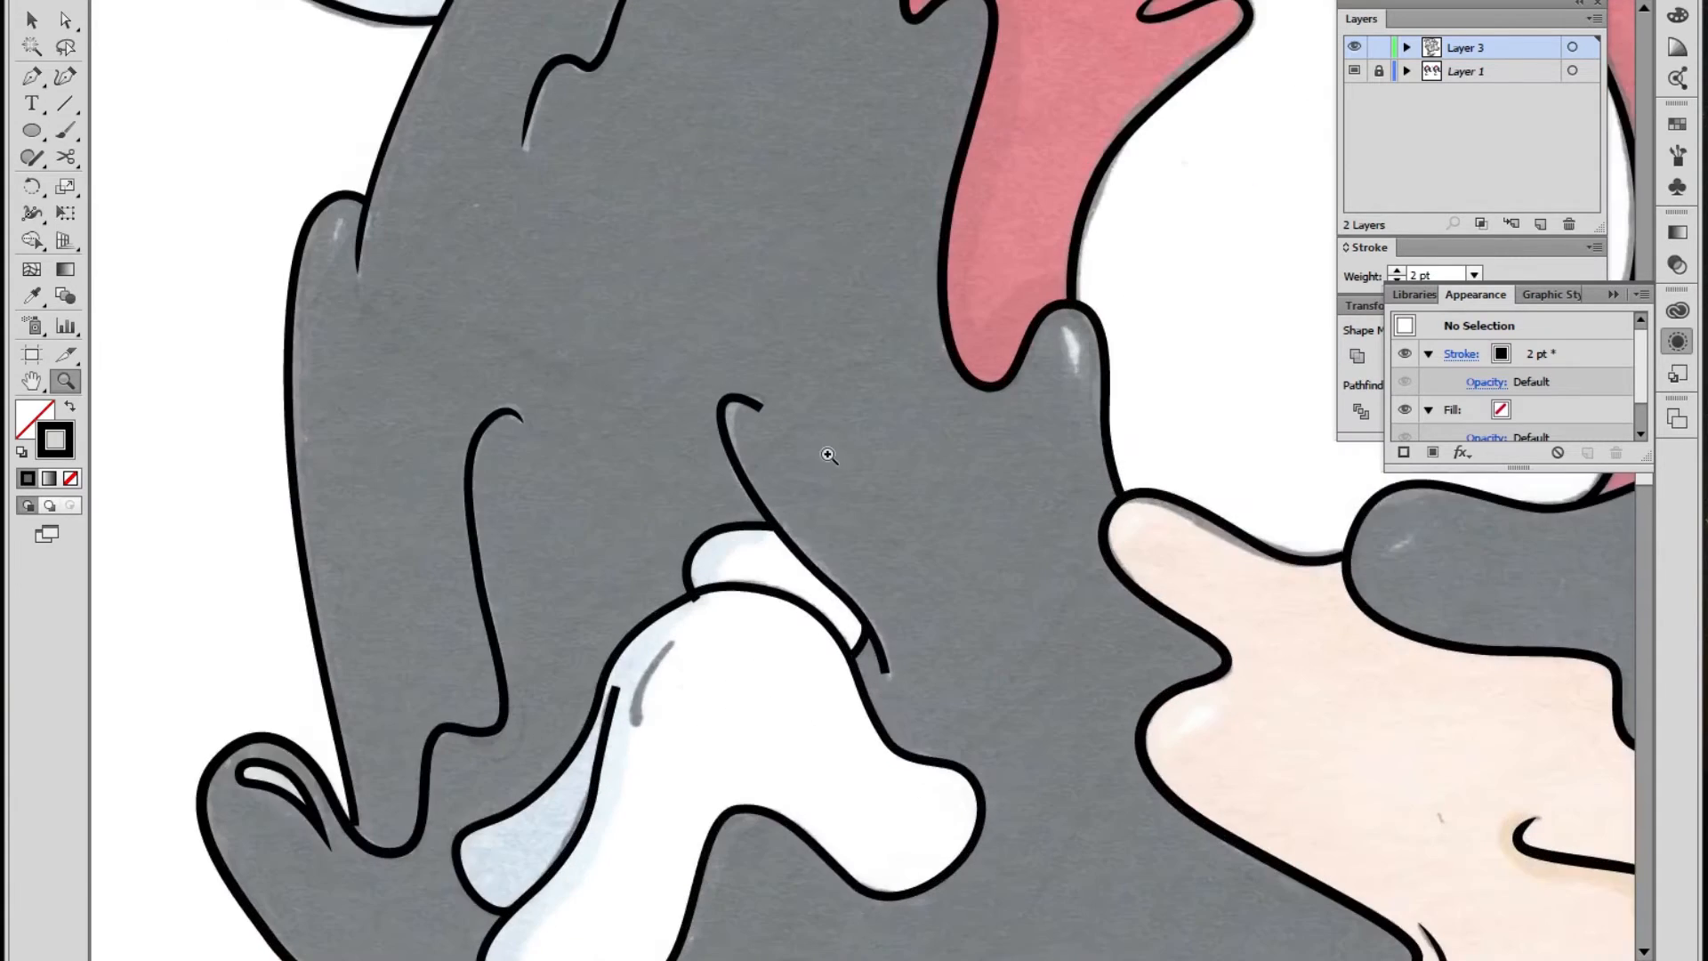
click(837, 454)
key(shift+w)
mouse_move(746, 412)
mouse_down()
mouse_move(761, 377)
mouse_move(697, 404)
mouse_move(694, 452)
mouse_up()
Try to reshape the upper bend of the crease line above the glove's cuff
key(a)
click(699, 454)
drag(696, 453, 709, 466)
key(ctrl+z)
Adjust the cuff crease line's width just behind its upper hook and taper its lower end
click(695, 452)
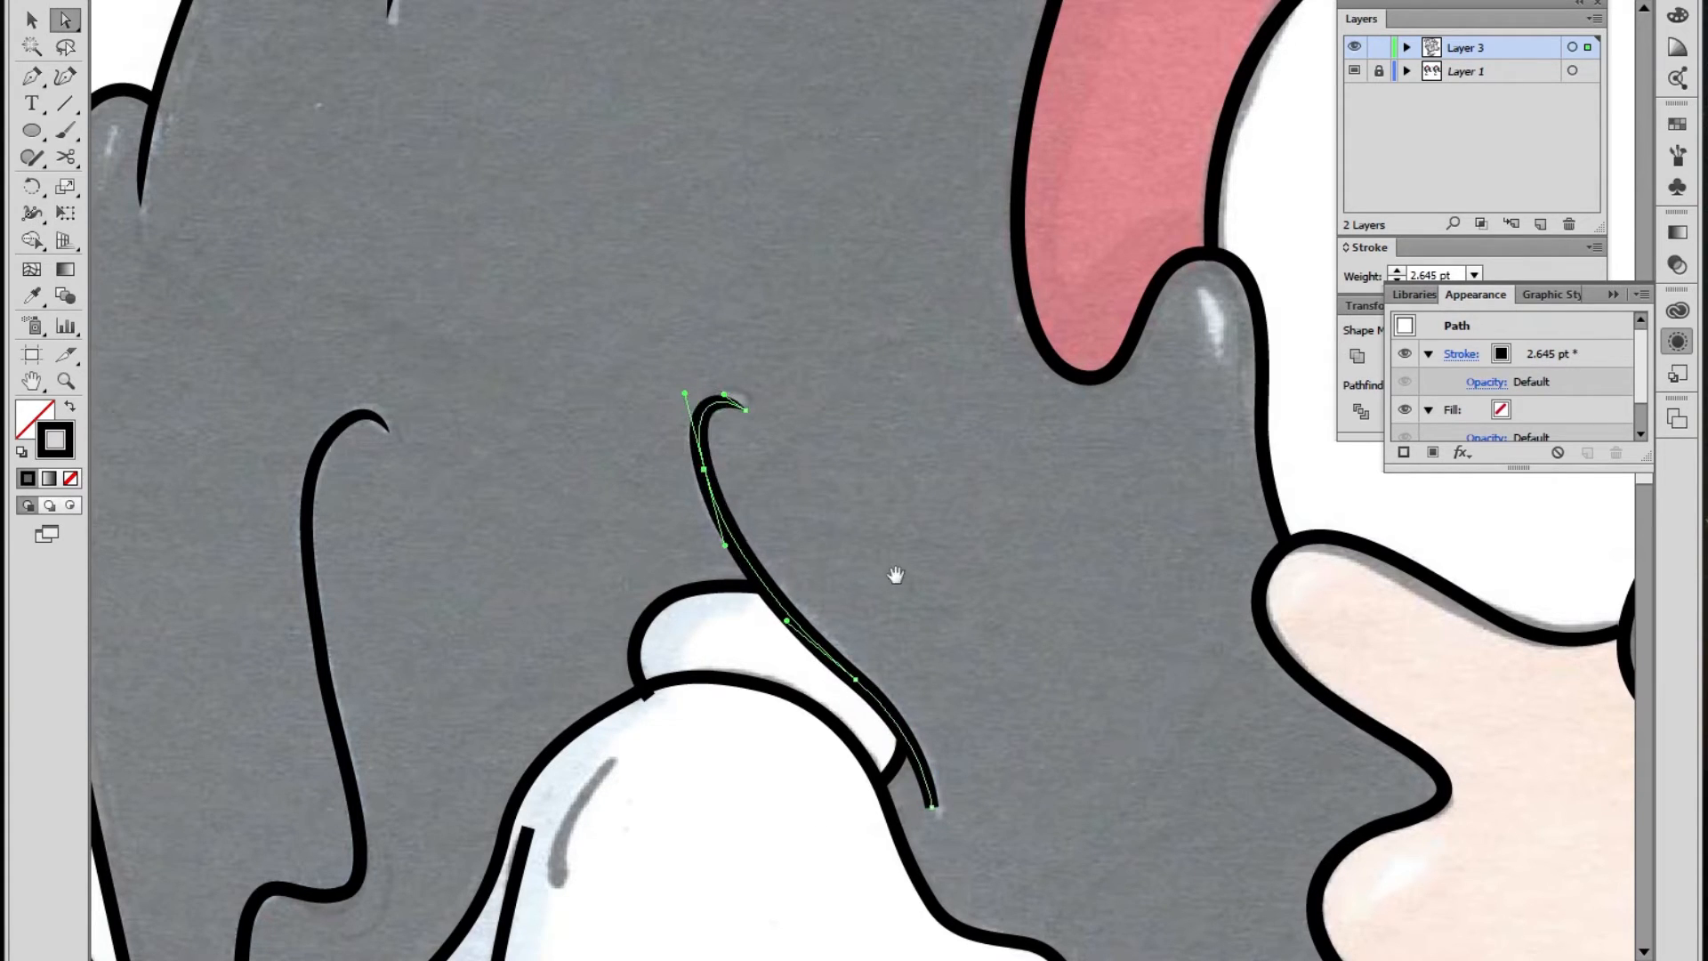
drag(884, 564, 786, 340)
key(shift+w)
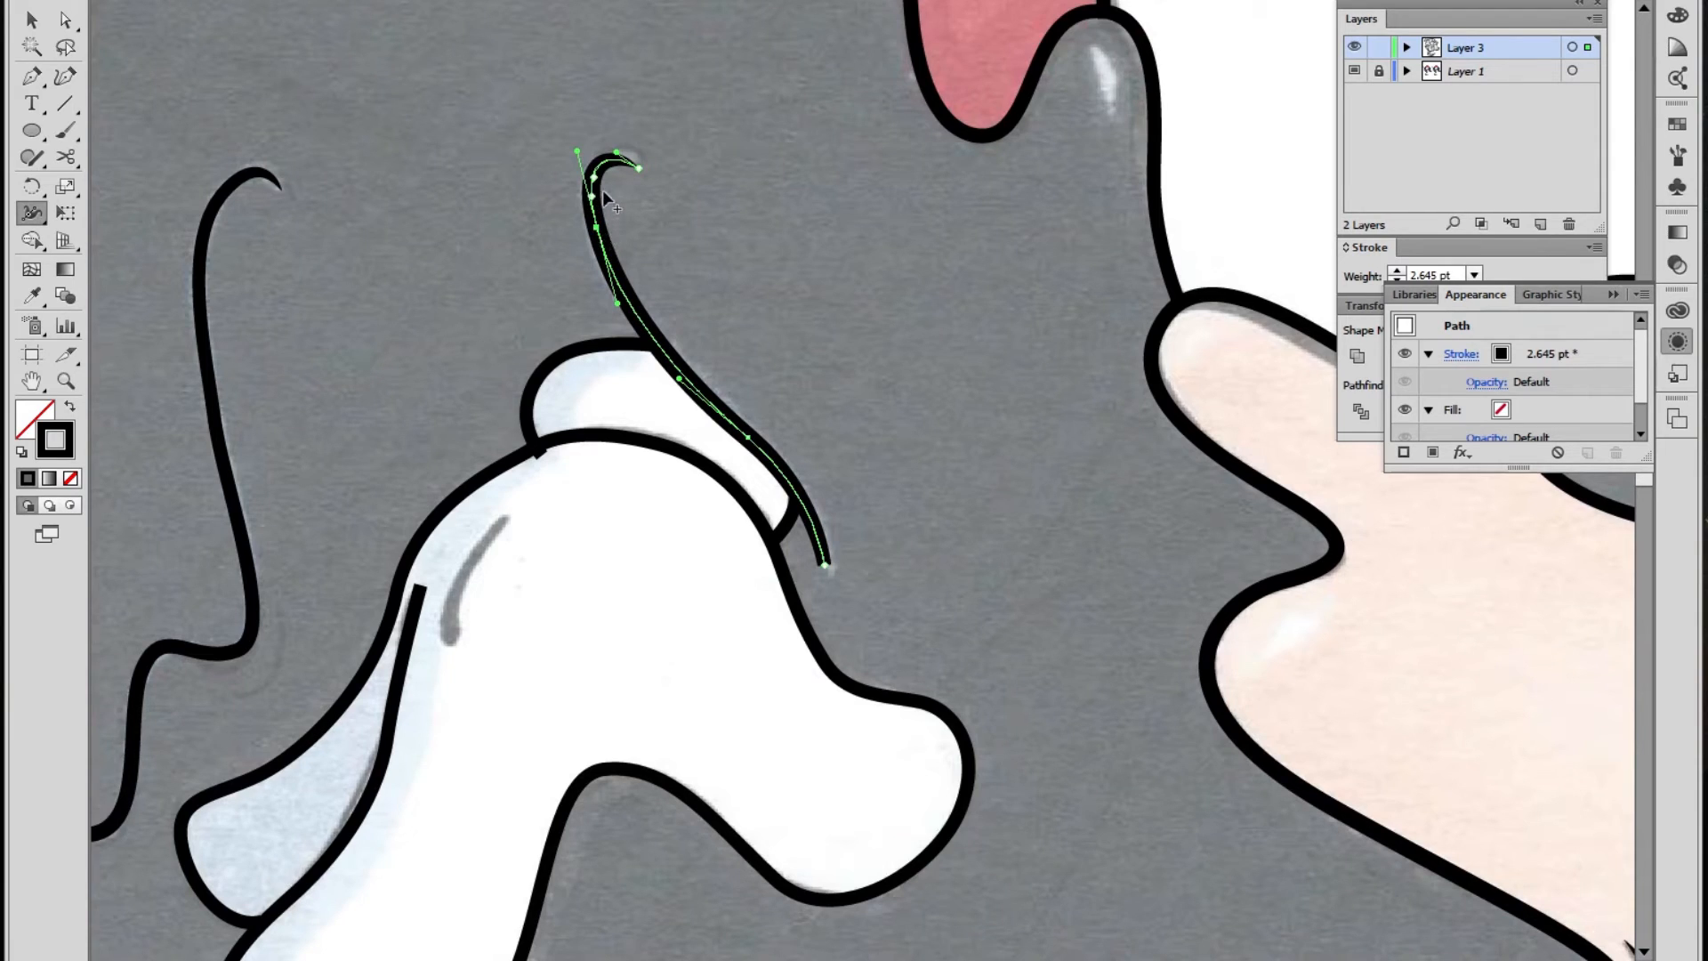
mouse_move(600, 180)
mouse_down()
mouse_move(610, 194)
mouse_move(600, 179)
mouse_up()
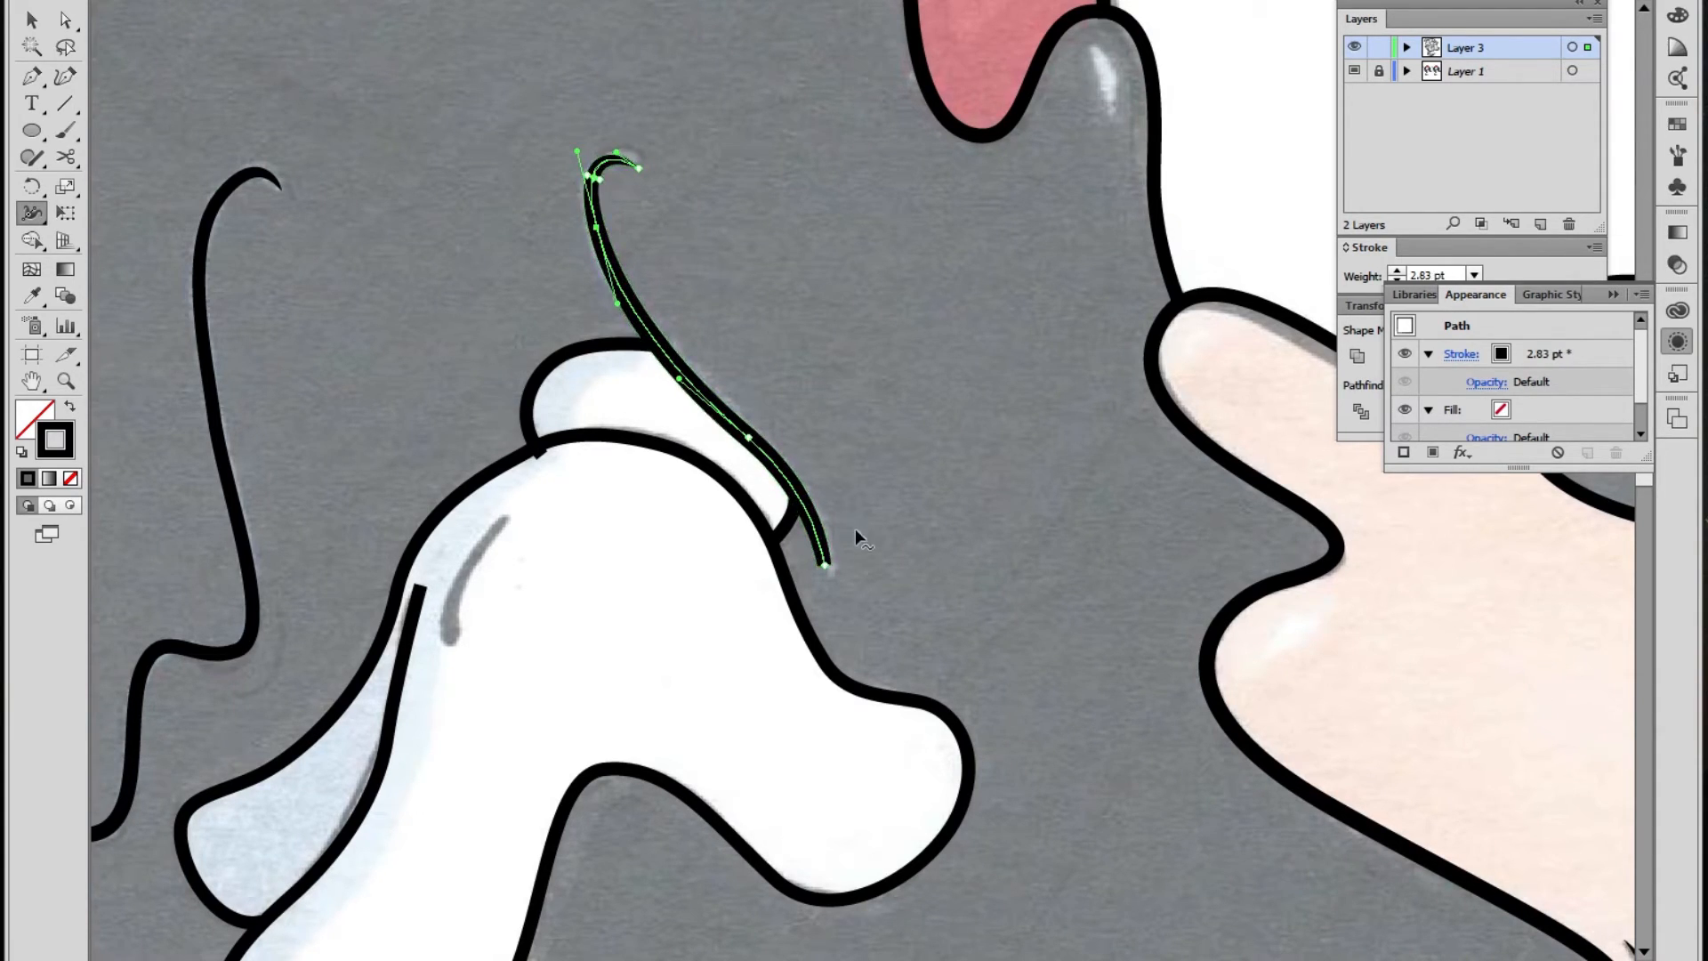
drag(830, 564, 824, 565)
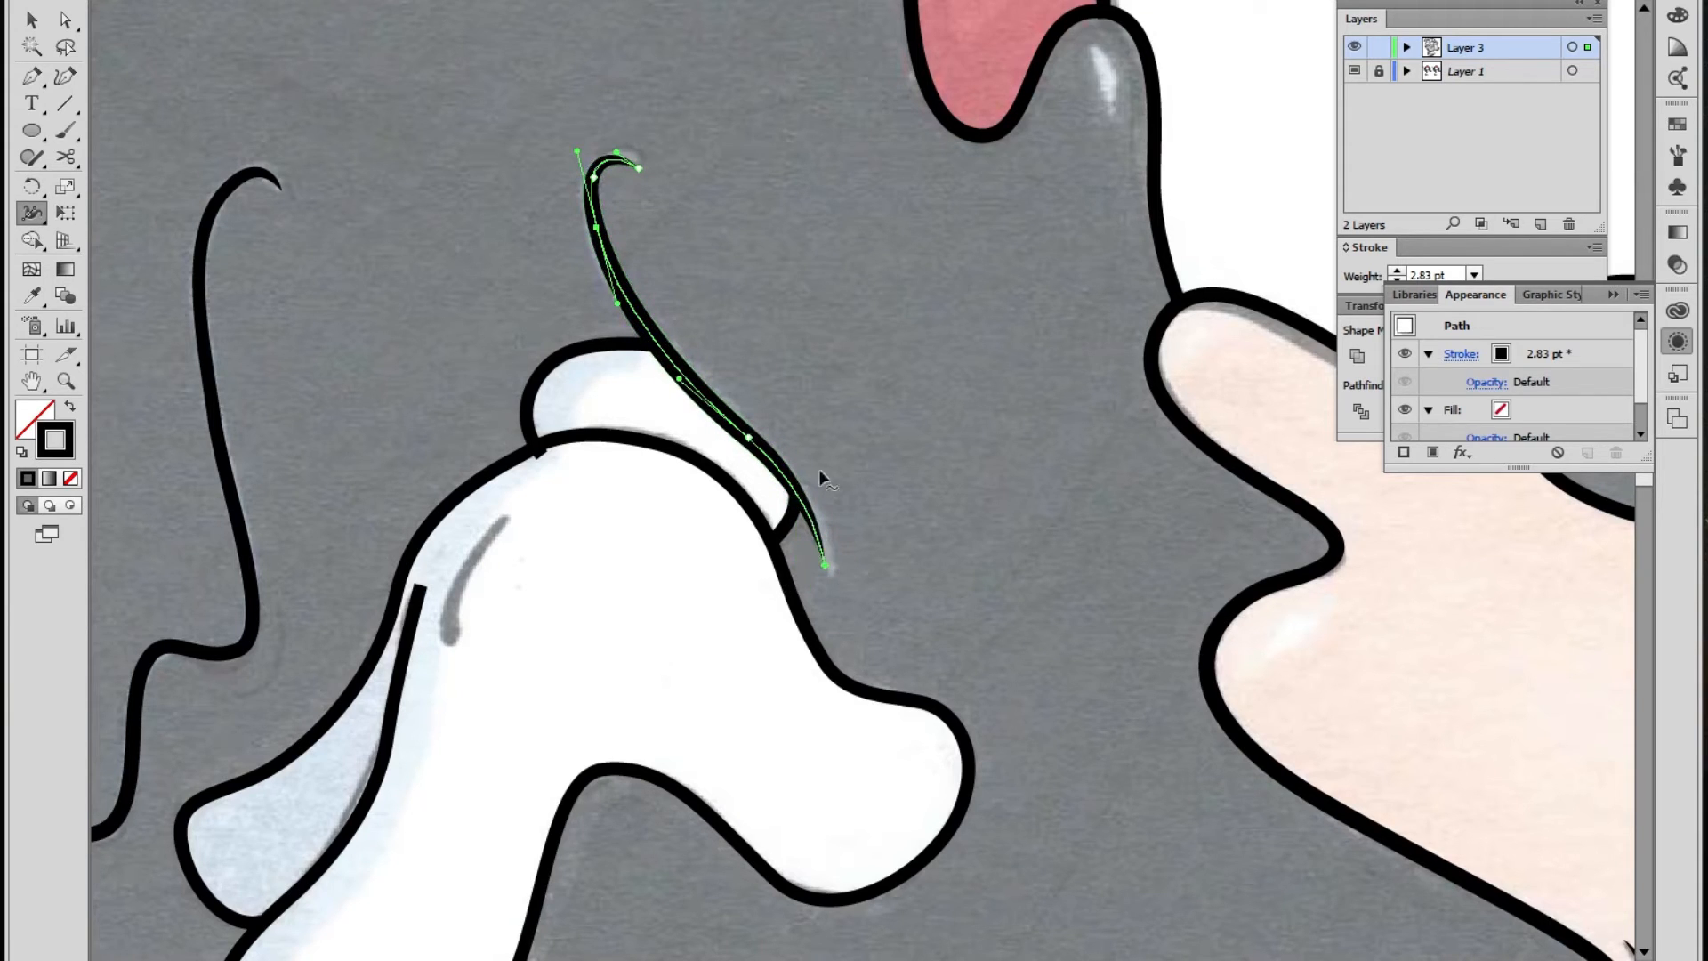
Refine the cuff crease line's width along its lower stretch, beside the edge of the white glove's cuff
key(ctrl+shift+a)
key(z)
alt+click(789, 504)
alt+click(789, 504)
alt+click(789, 504)
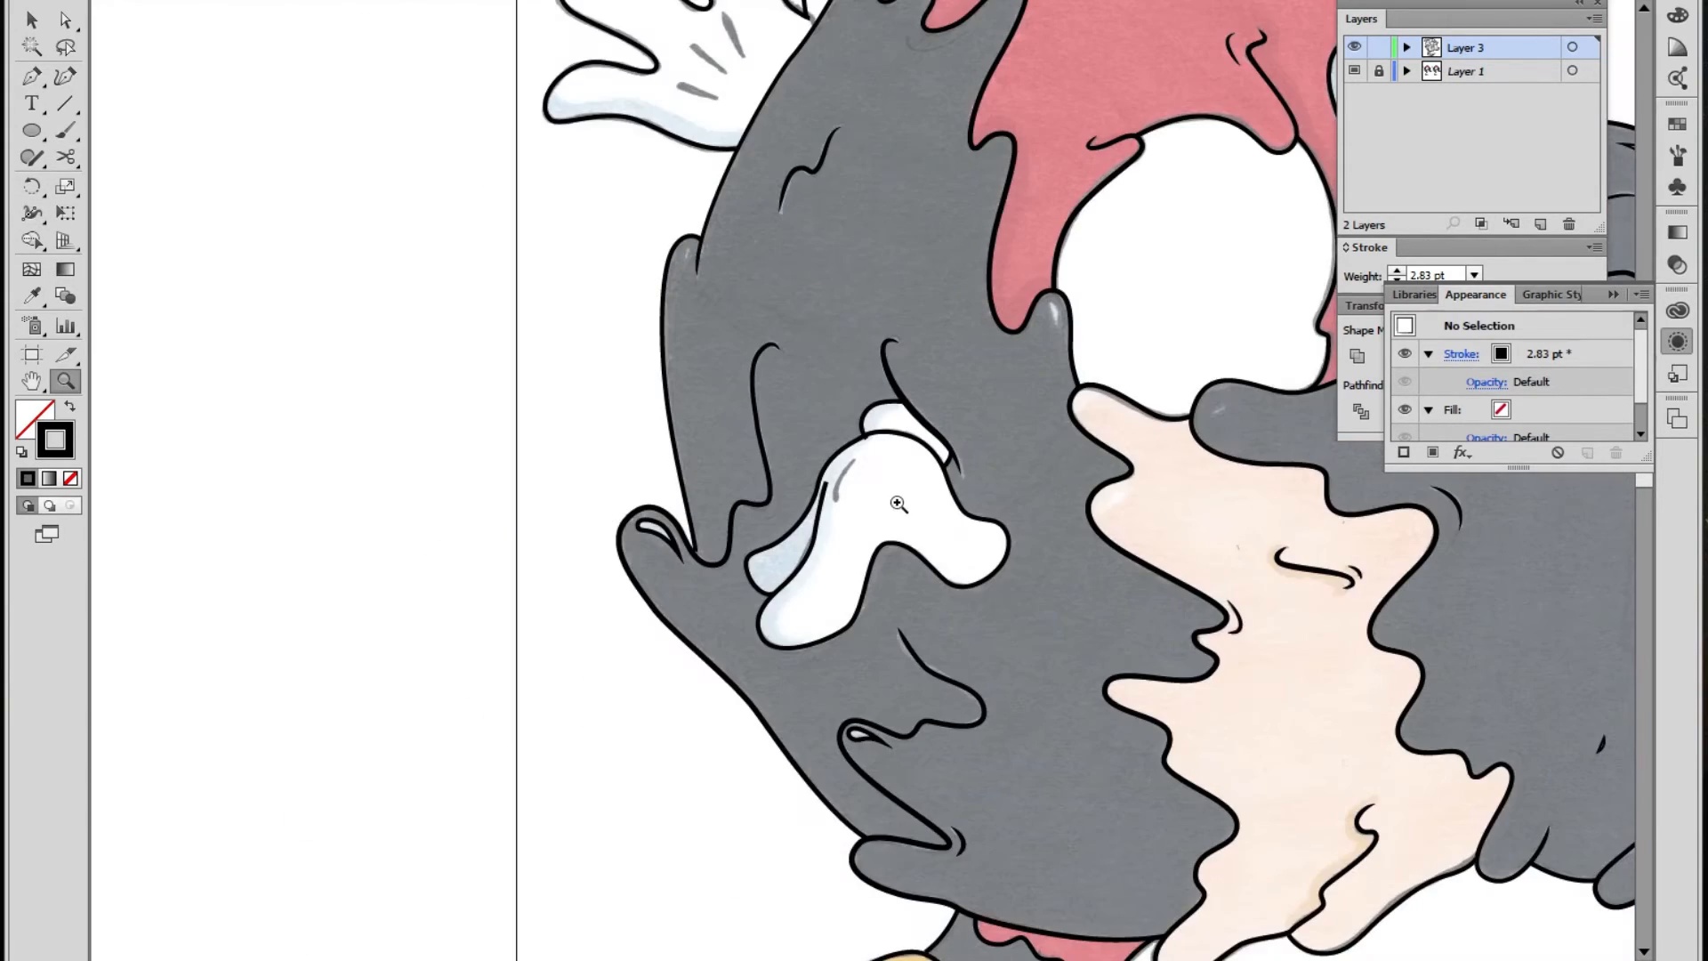
click(892, 474)
click(875, 376)
key(shift+w)
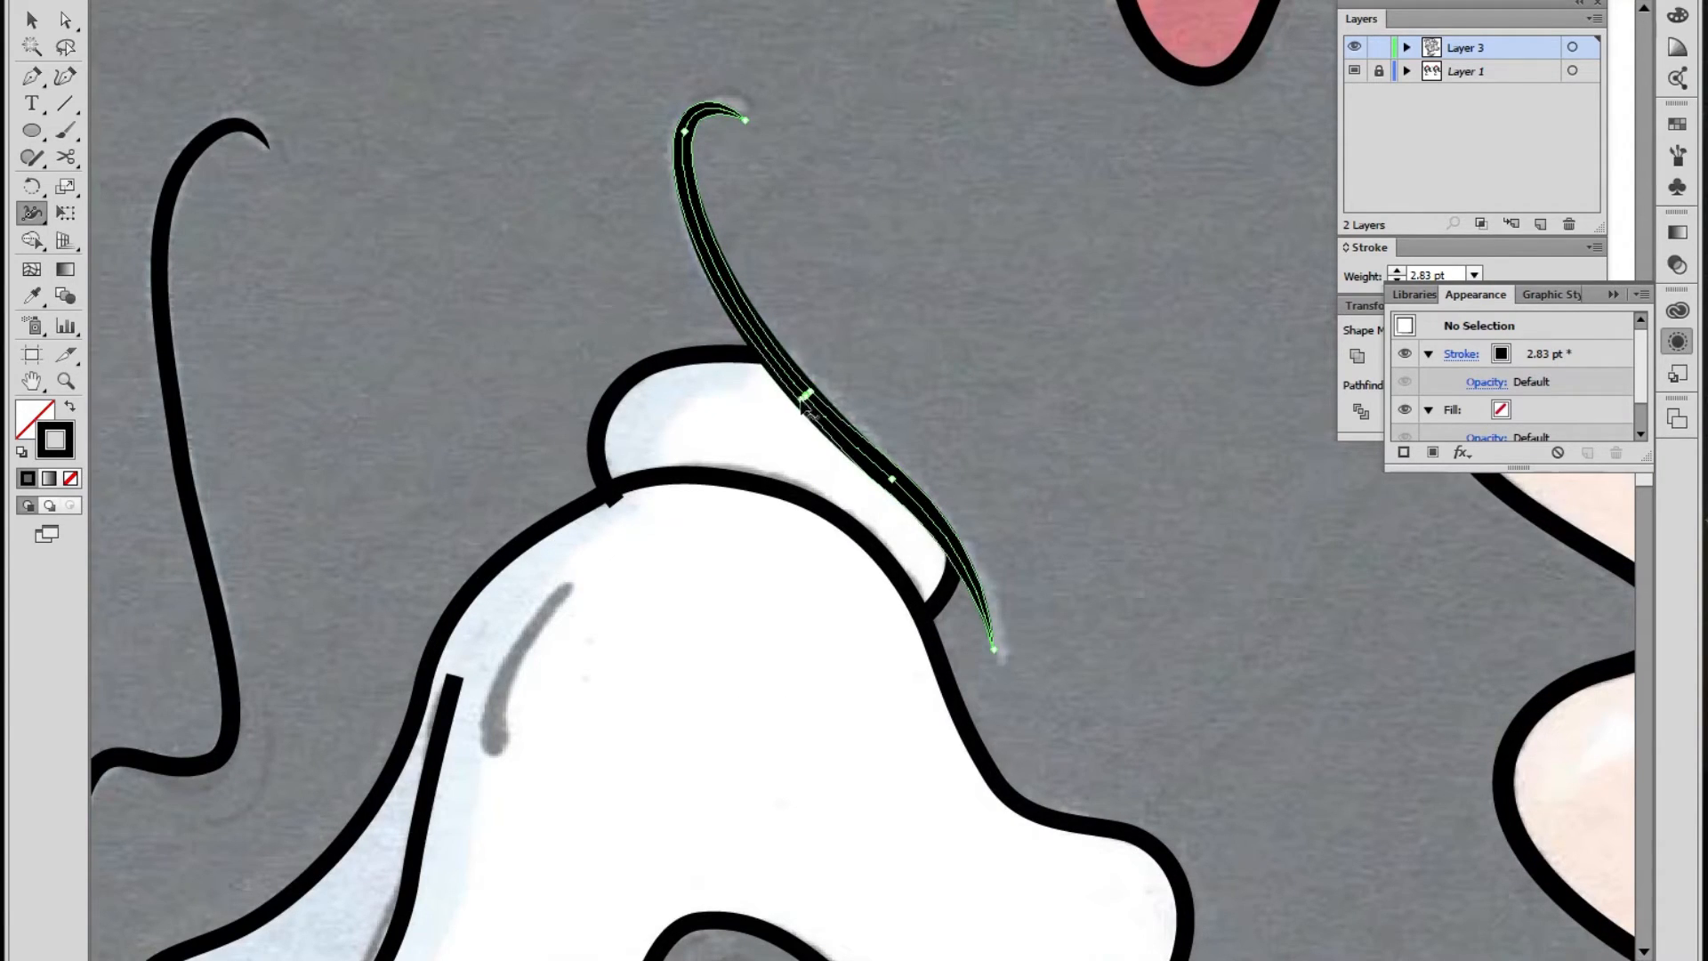
drag(883, 486, 890, 481)
key(z)
alt+click(932, 450)
alt+click(933, 450)
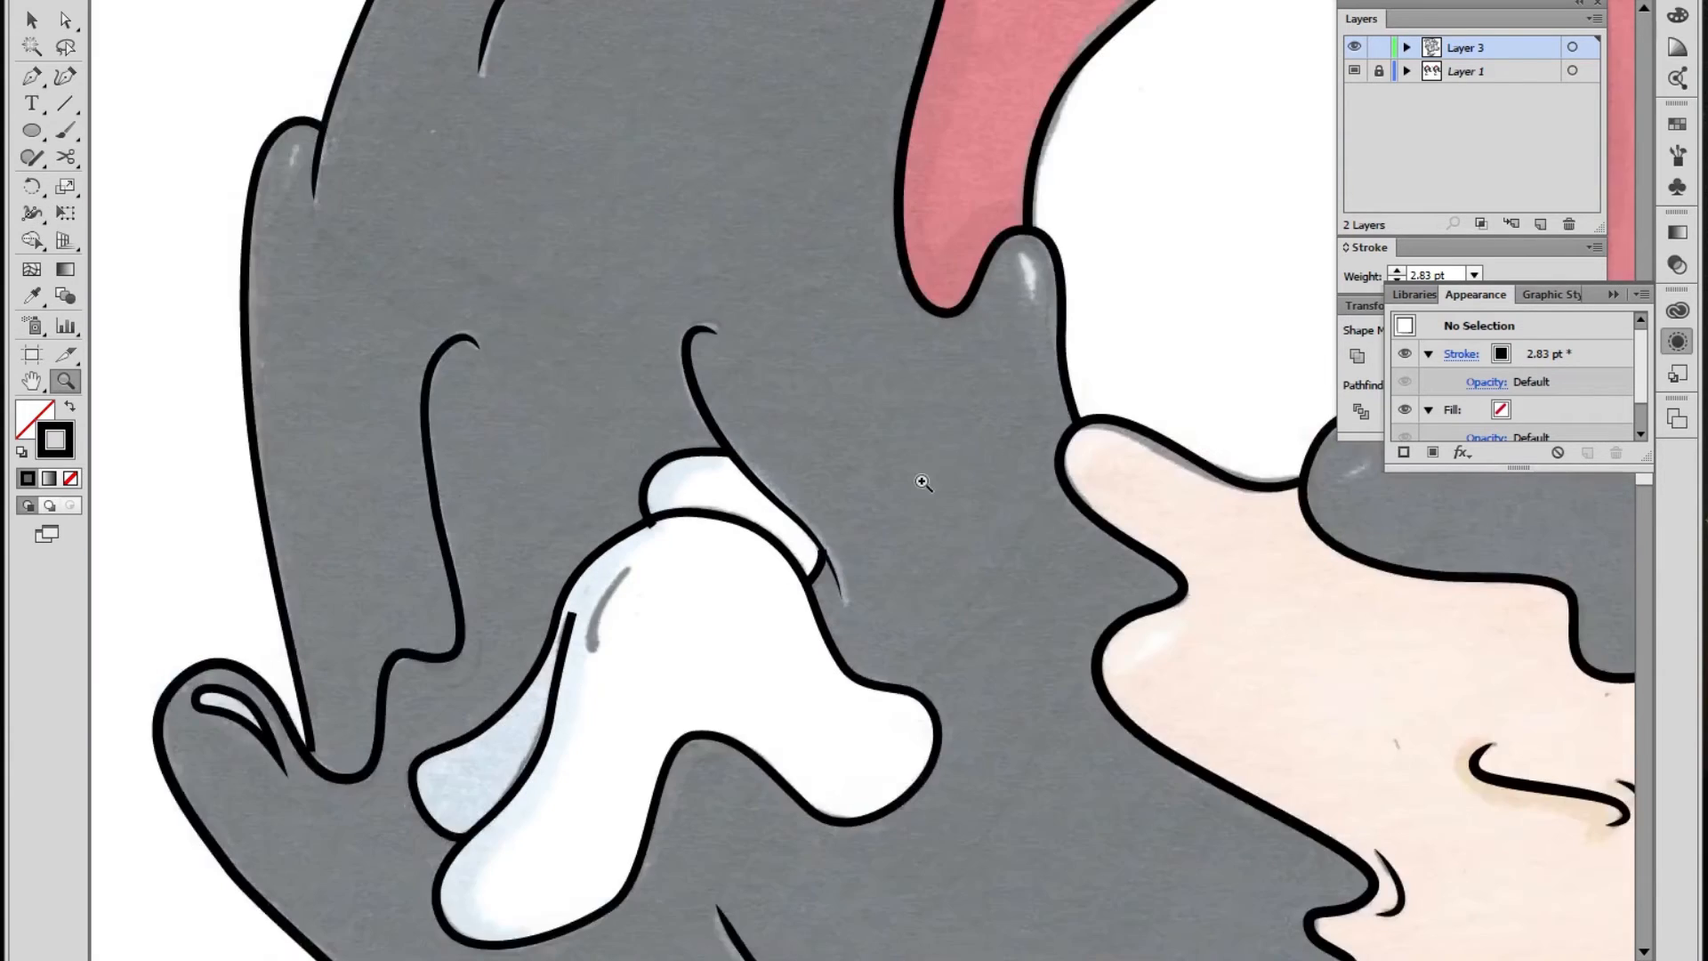
alt+click(932, 450)
click(788, 551)
click(788, 551)
key(shift+w)
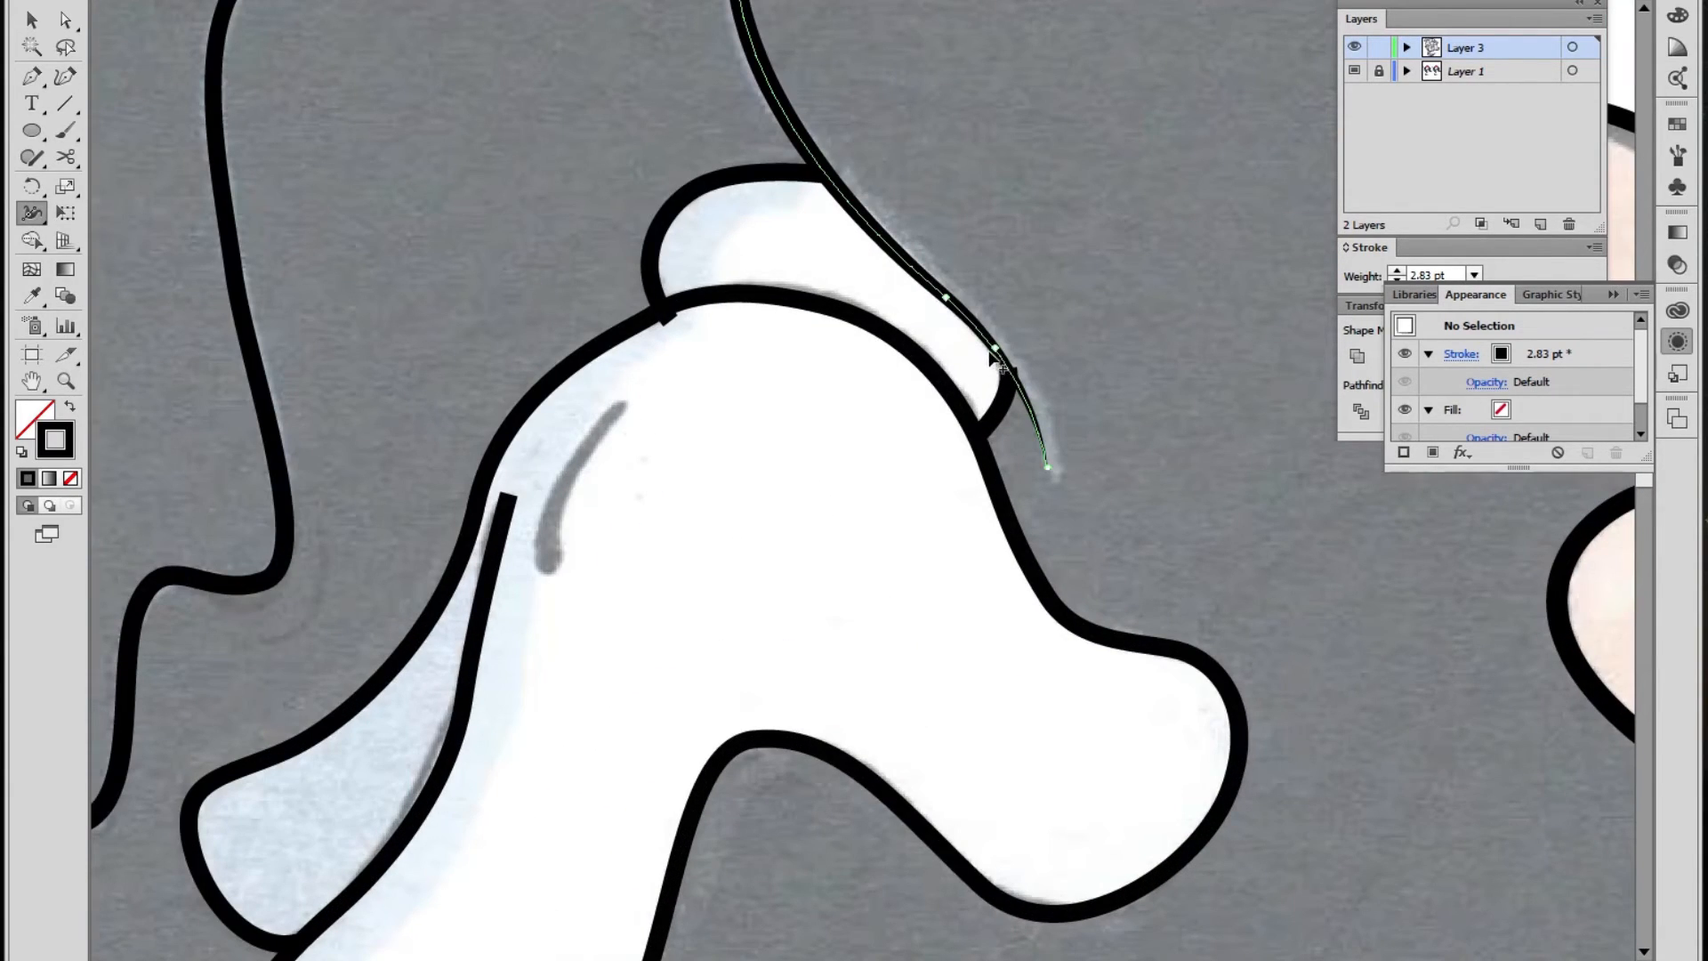
key(z)
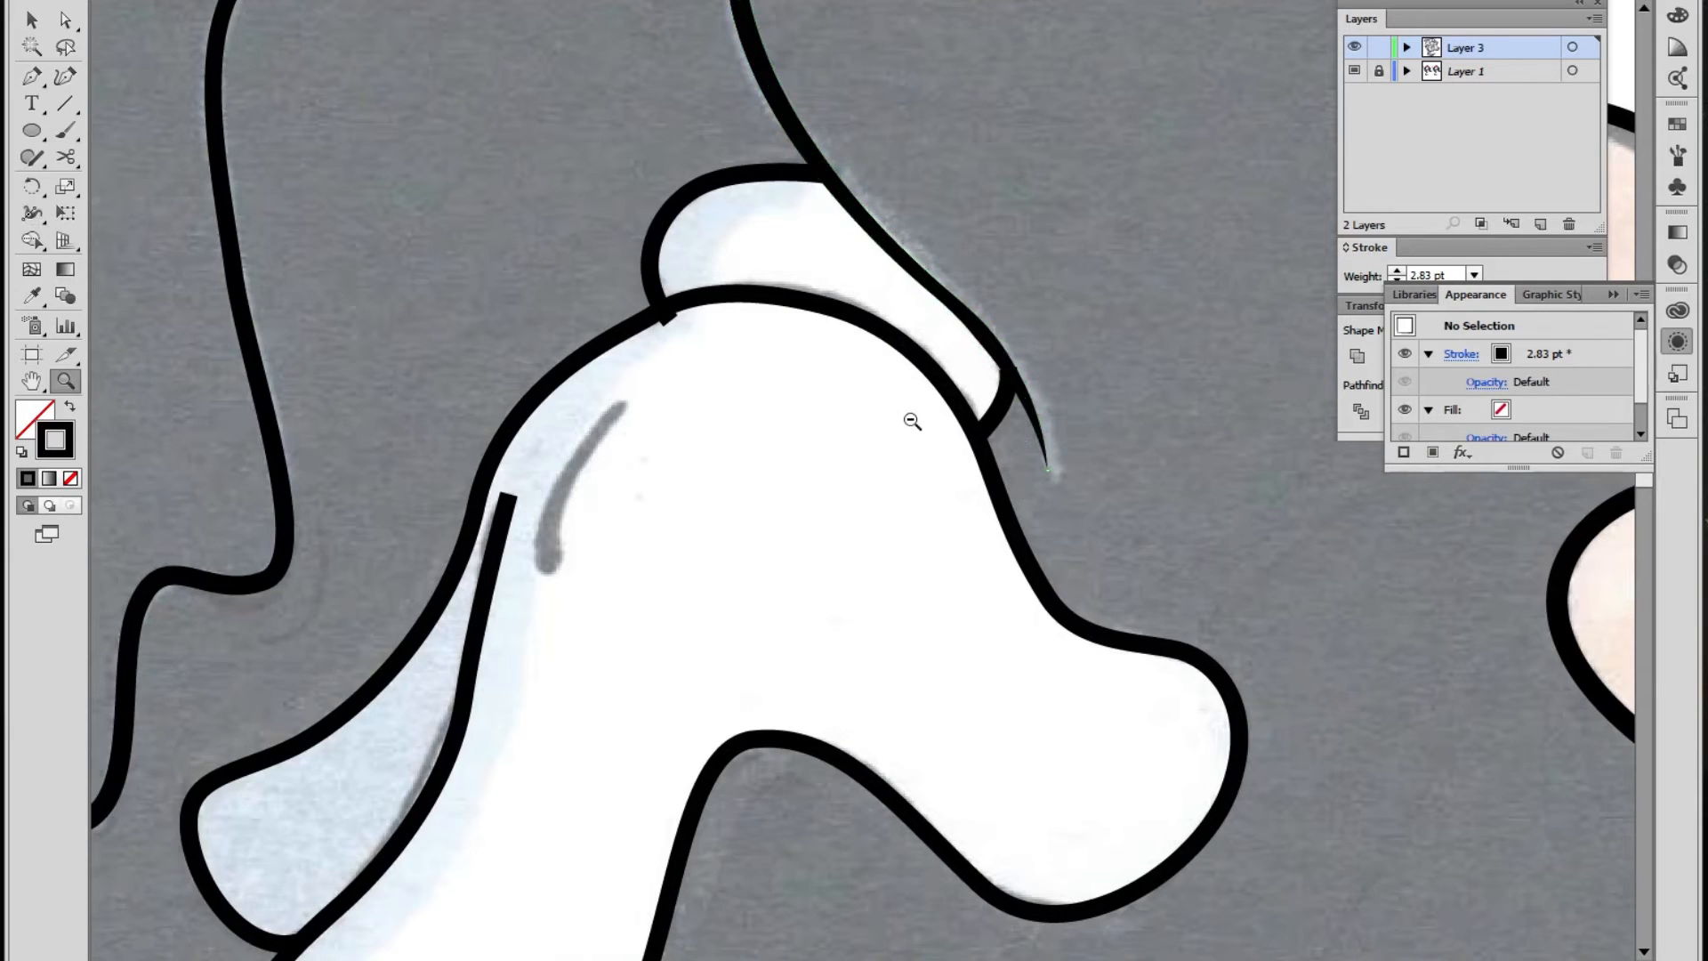
Taper the upper end of the inner finger line on the lower white glove and adjust its width below the tip
alt+click(908, 426)
alt+click(834, 461)
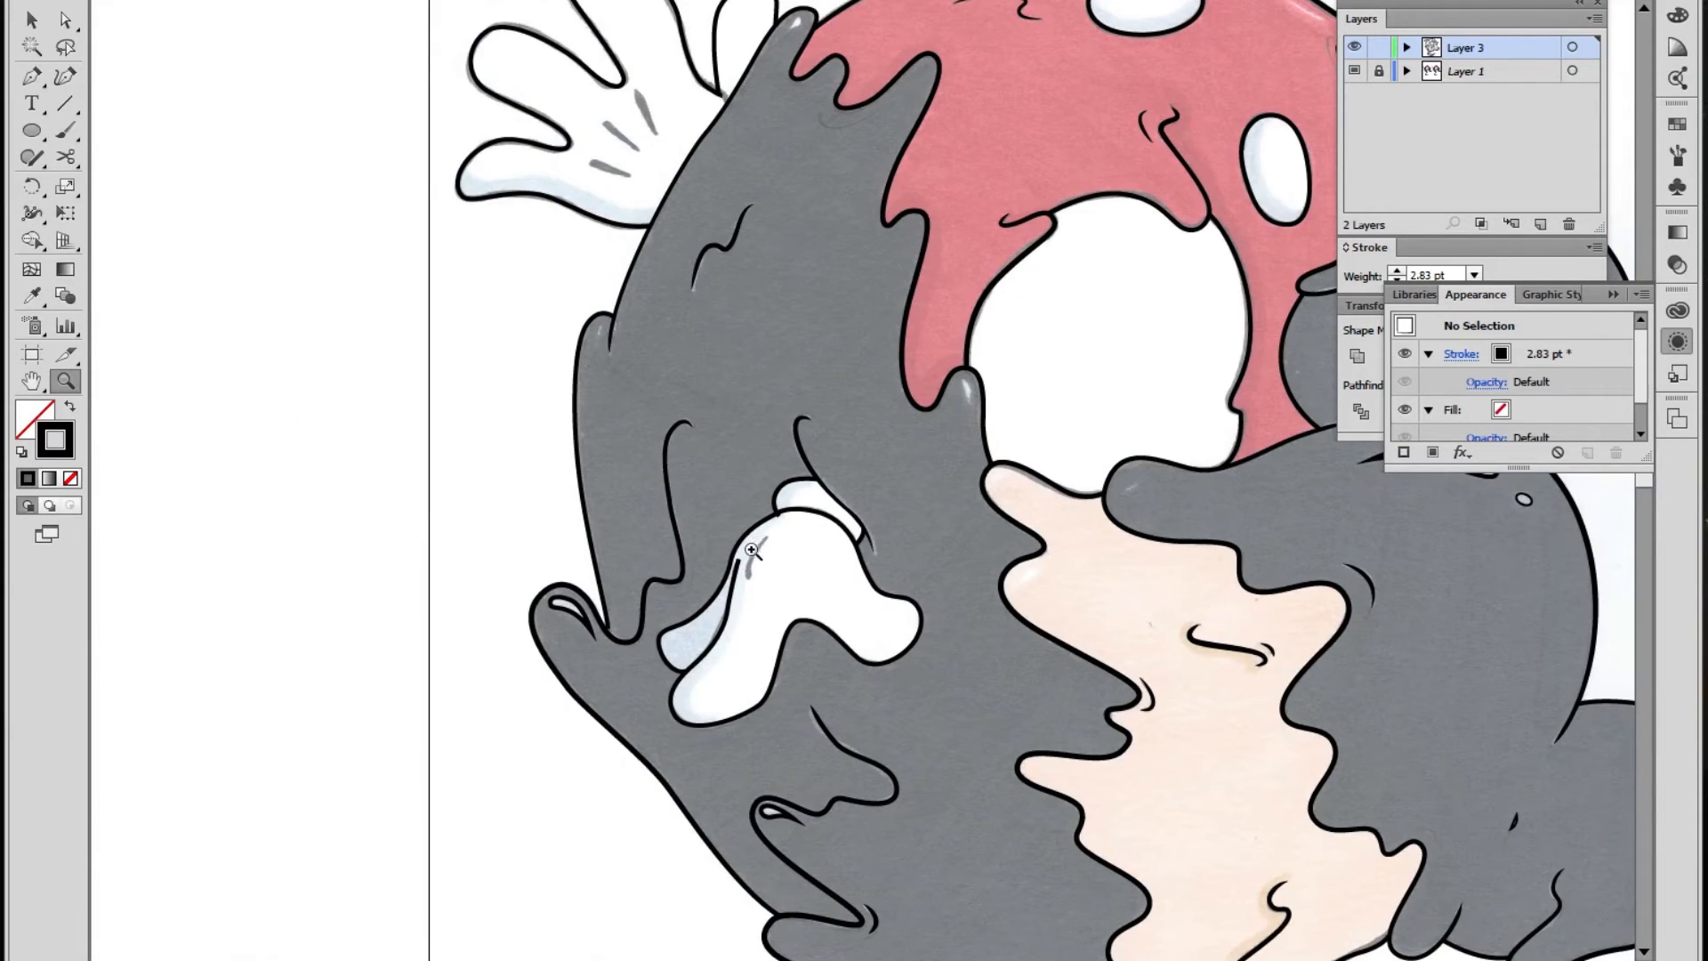
alt+click(758, 541)
drag(866, 594, 830, 628)
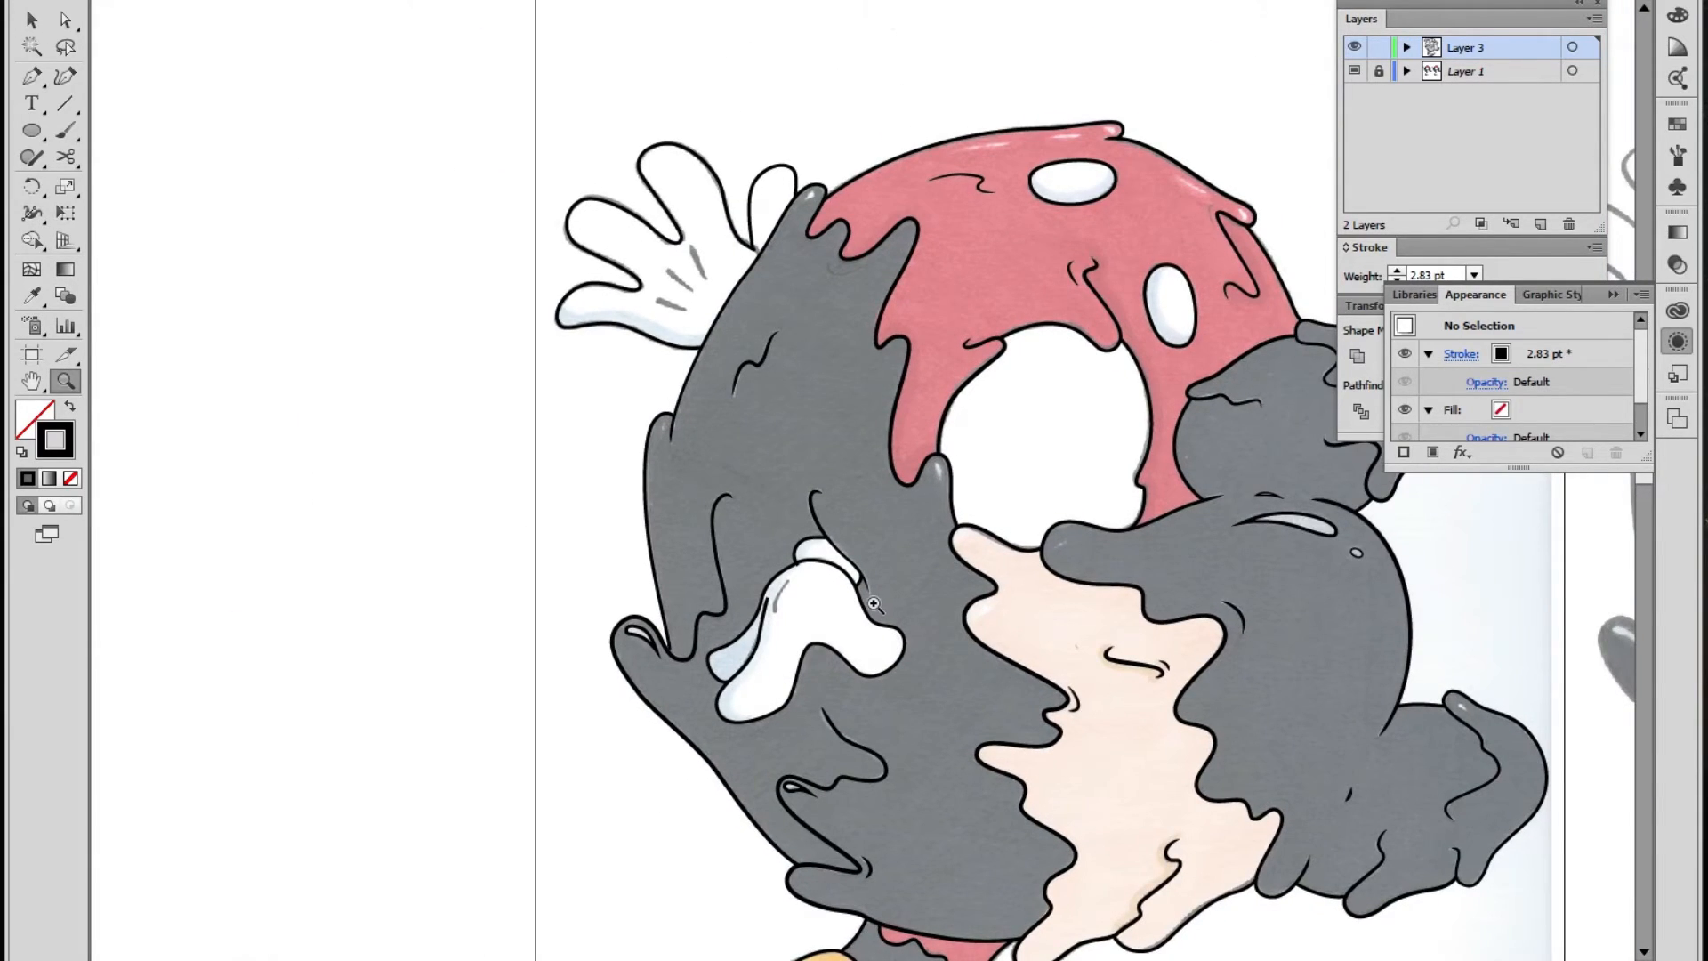
click(855, 441)
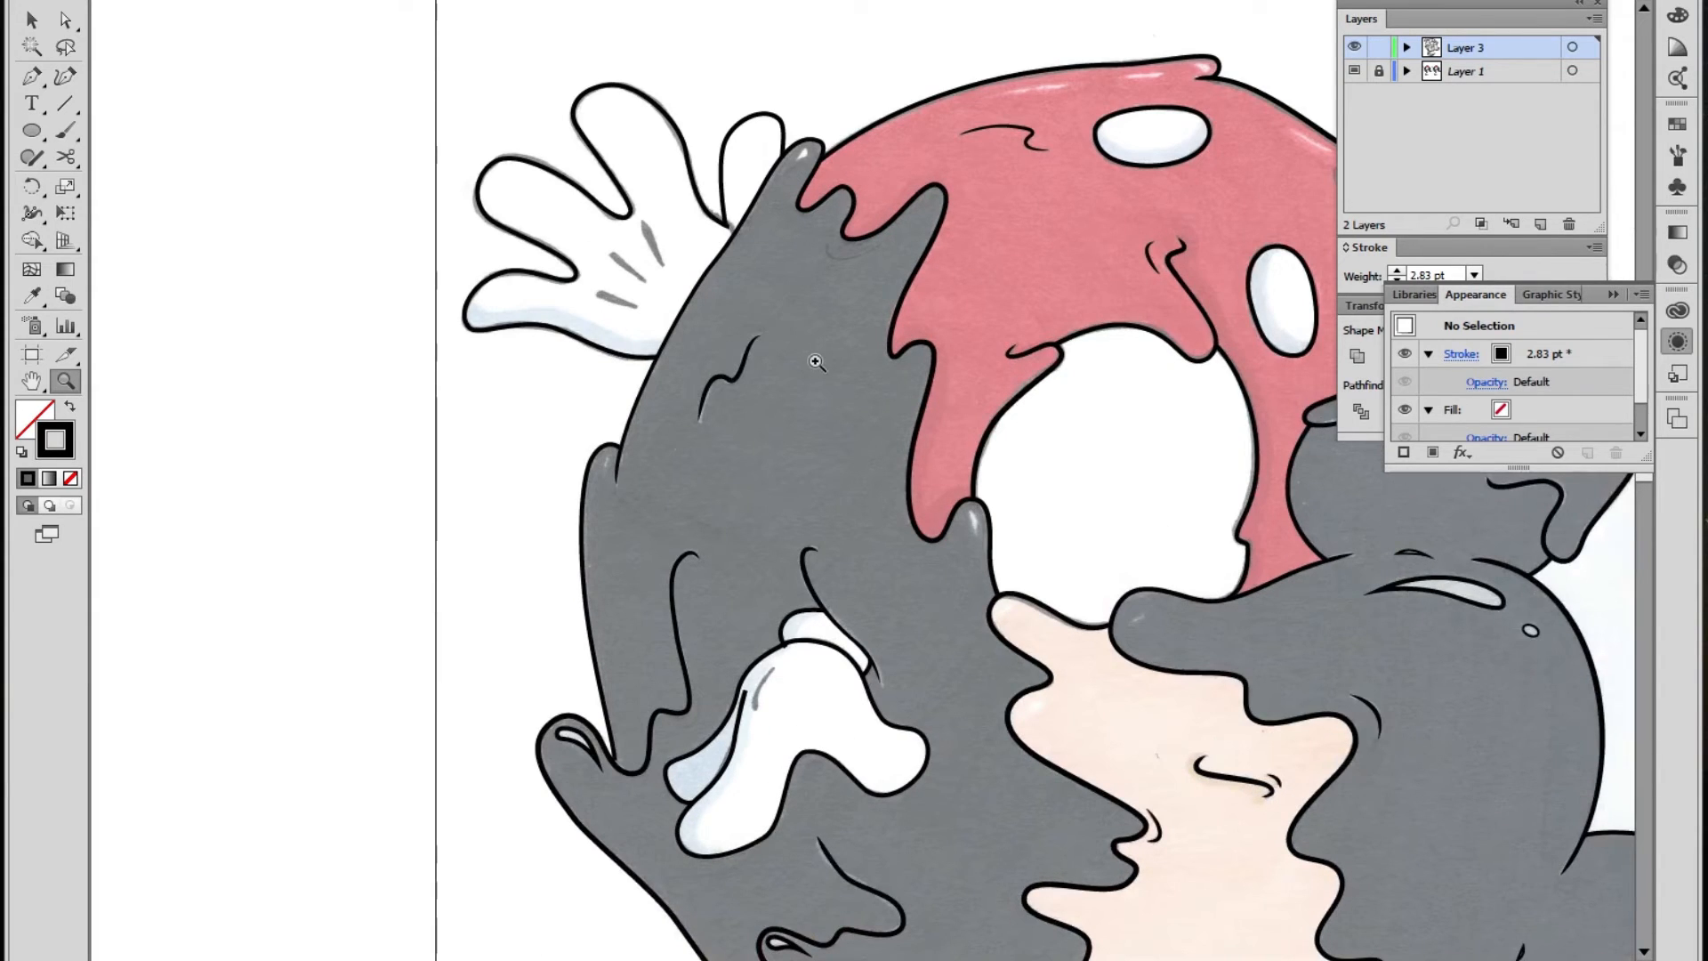
drag(870, 646, 726, 353)
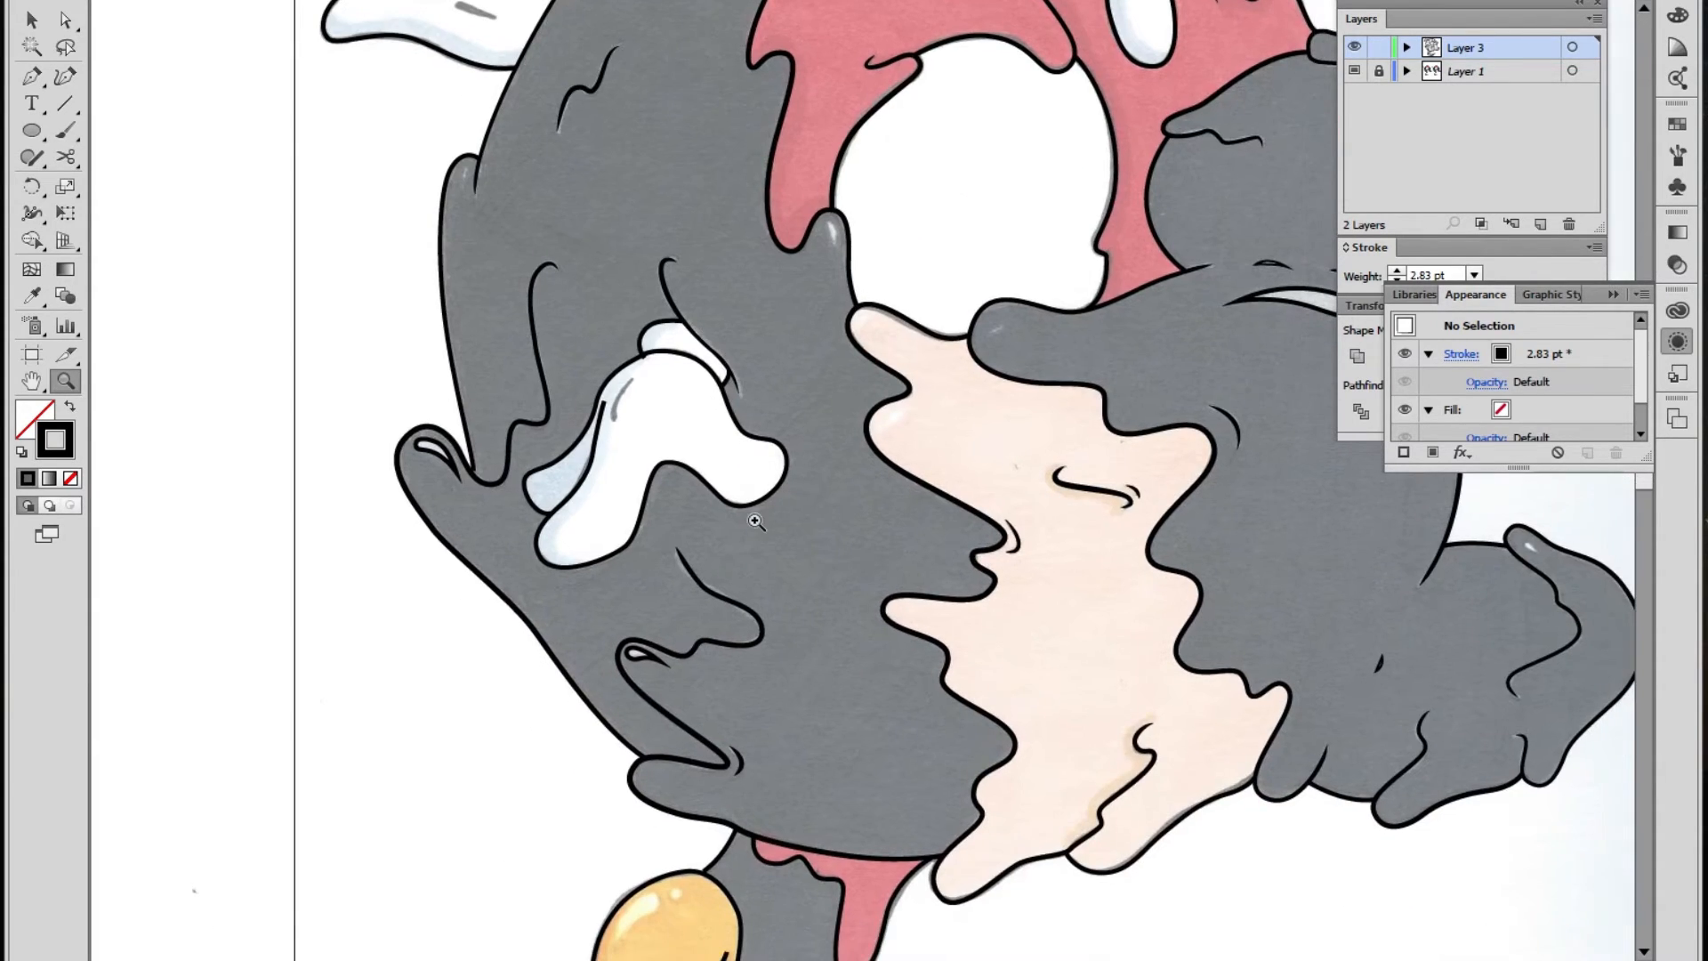
click(724, 469)
click(719, 462)
click(798, 447)
key(shift+w)
drag(895, 372, 892, 370)
drag(872, 448, 884, 452)
key(z)
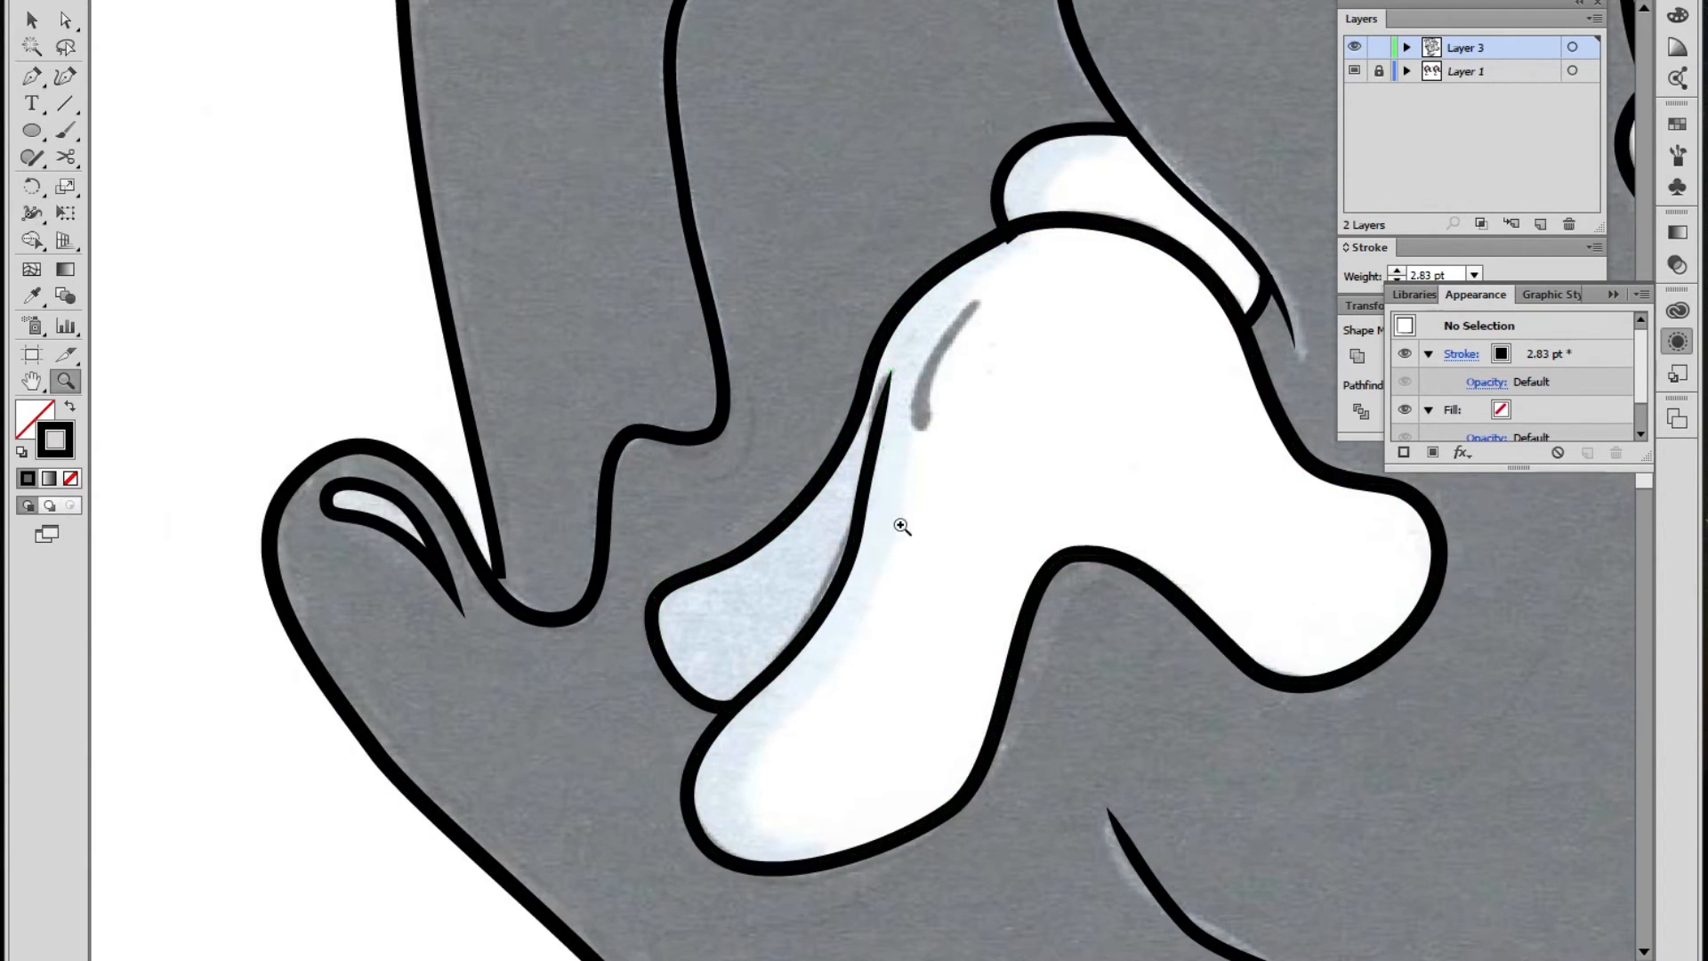
Adjust the cuff outline's lower-left endpoint so it meets the glove's outline cleanly
alt+click(872, 538)
alt+click(872, 533)
alt+click(873, 524)
click(892, 423)
click(892, 423)
key(a)
click(797, 357)
click(790, 341)
key(z)
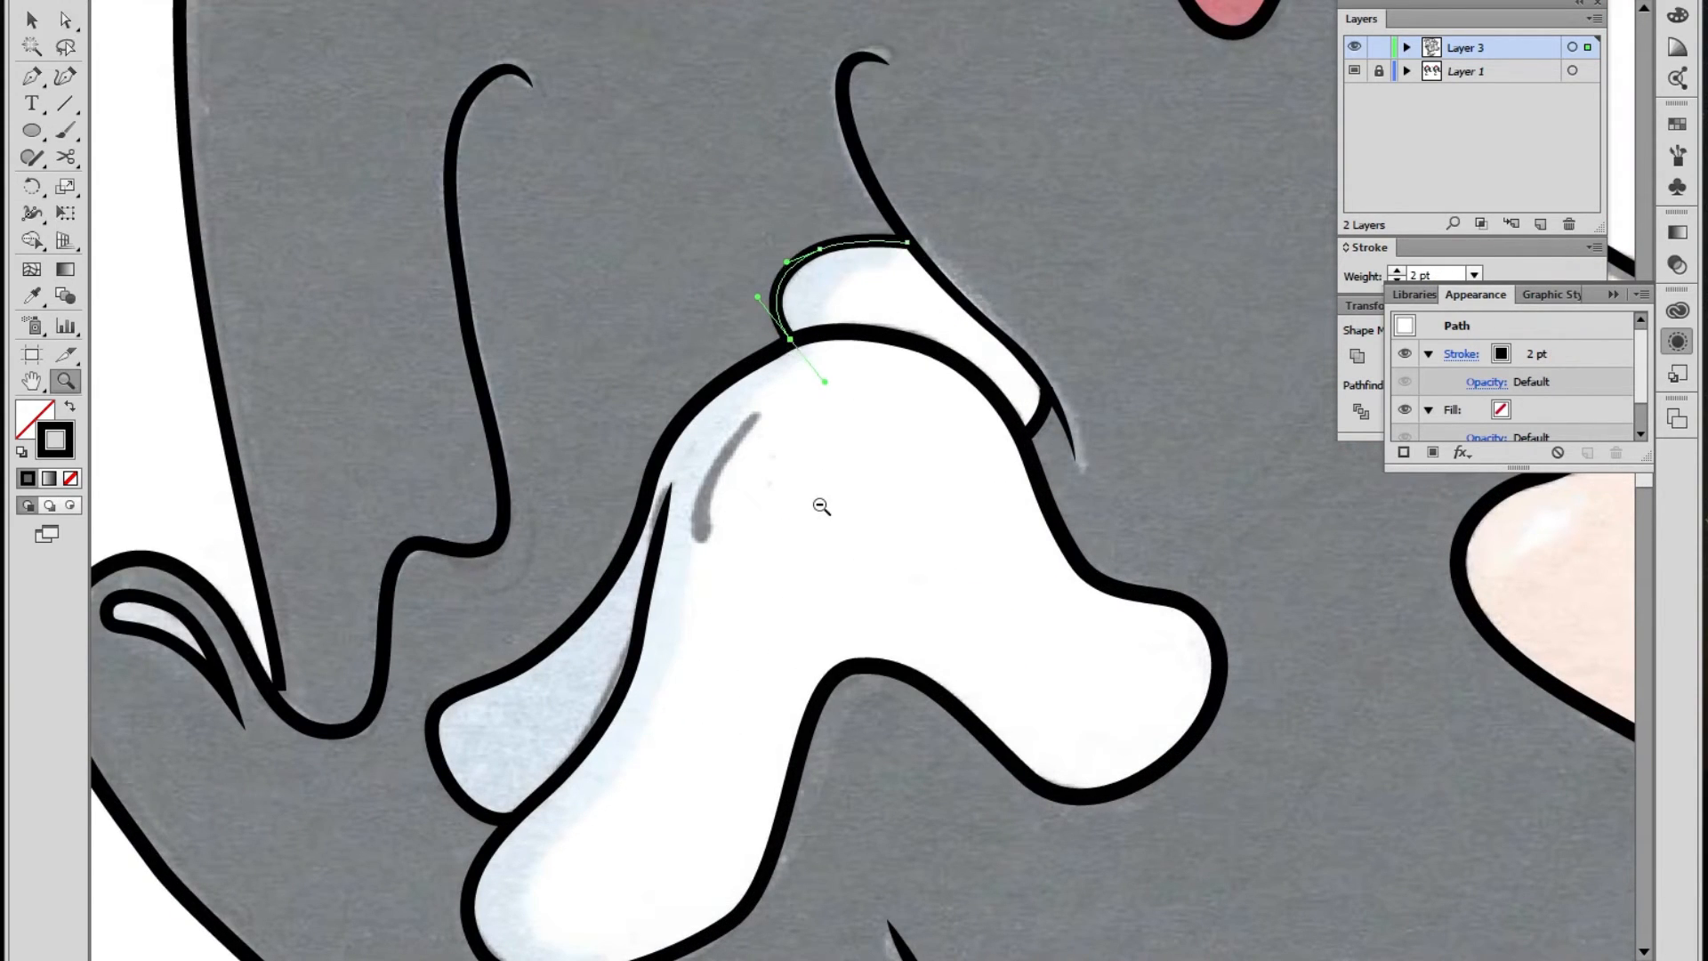
Adjust the lower endpoint of the body's outer left line so it joins the drip outline beside the raised tip cleanly
alt+click(819, 503)
alt+click(819, 504)
alt+click(820, 503)
click(819, 525)
key(v)
click(701, 648)
key(a)
click(733, 489)
click(734, 494)
click(734, 495)
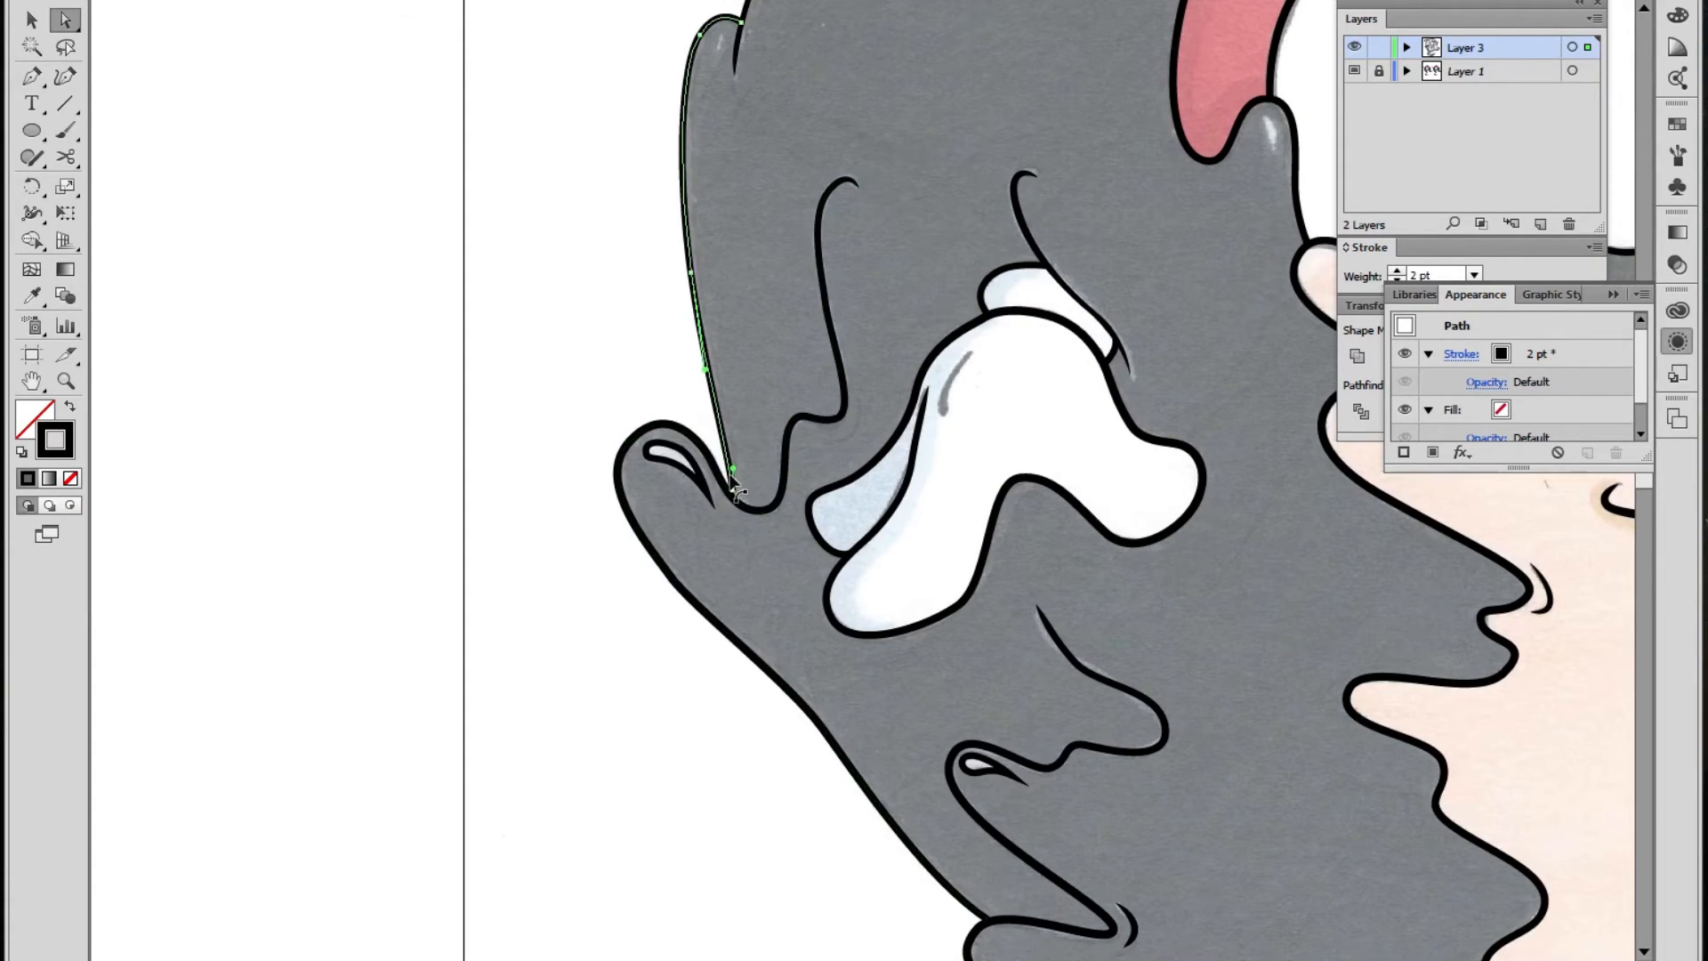
click(735, 502)
click(680, 656)
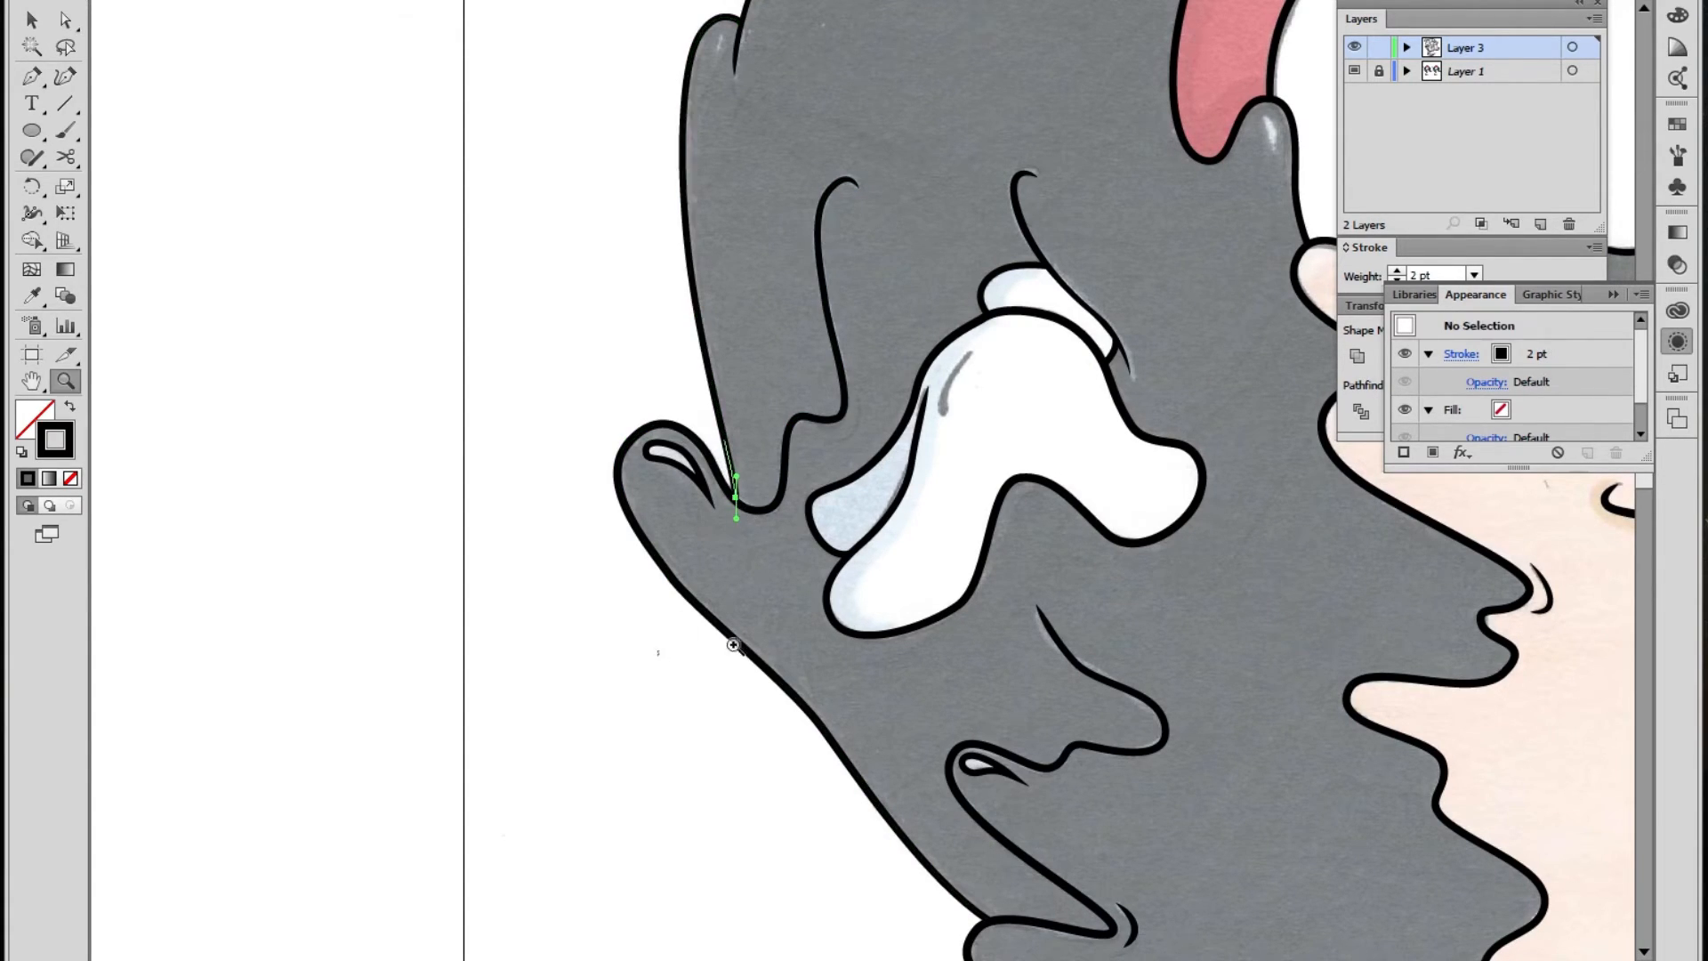
Taper both ends of the curved crease on the left yellow shoe, keeping full width in the middle
key(z)
alt+click(958, 593)
alt+click(958, 593)
alt+click(958, 593)
click(883, 465)
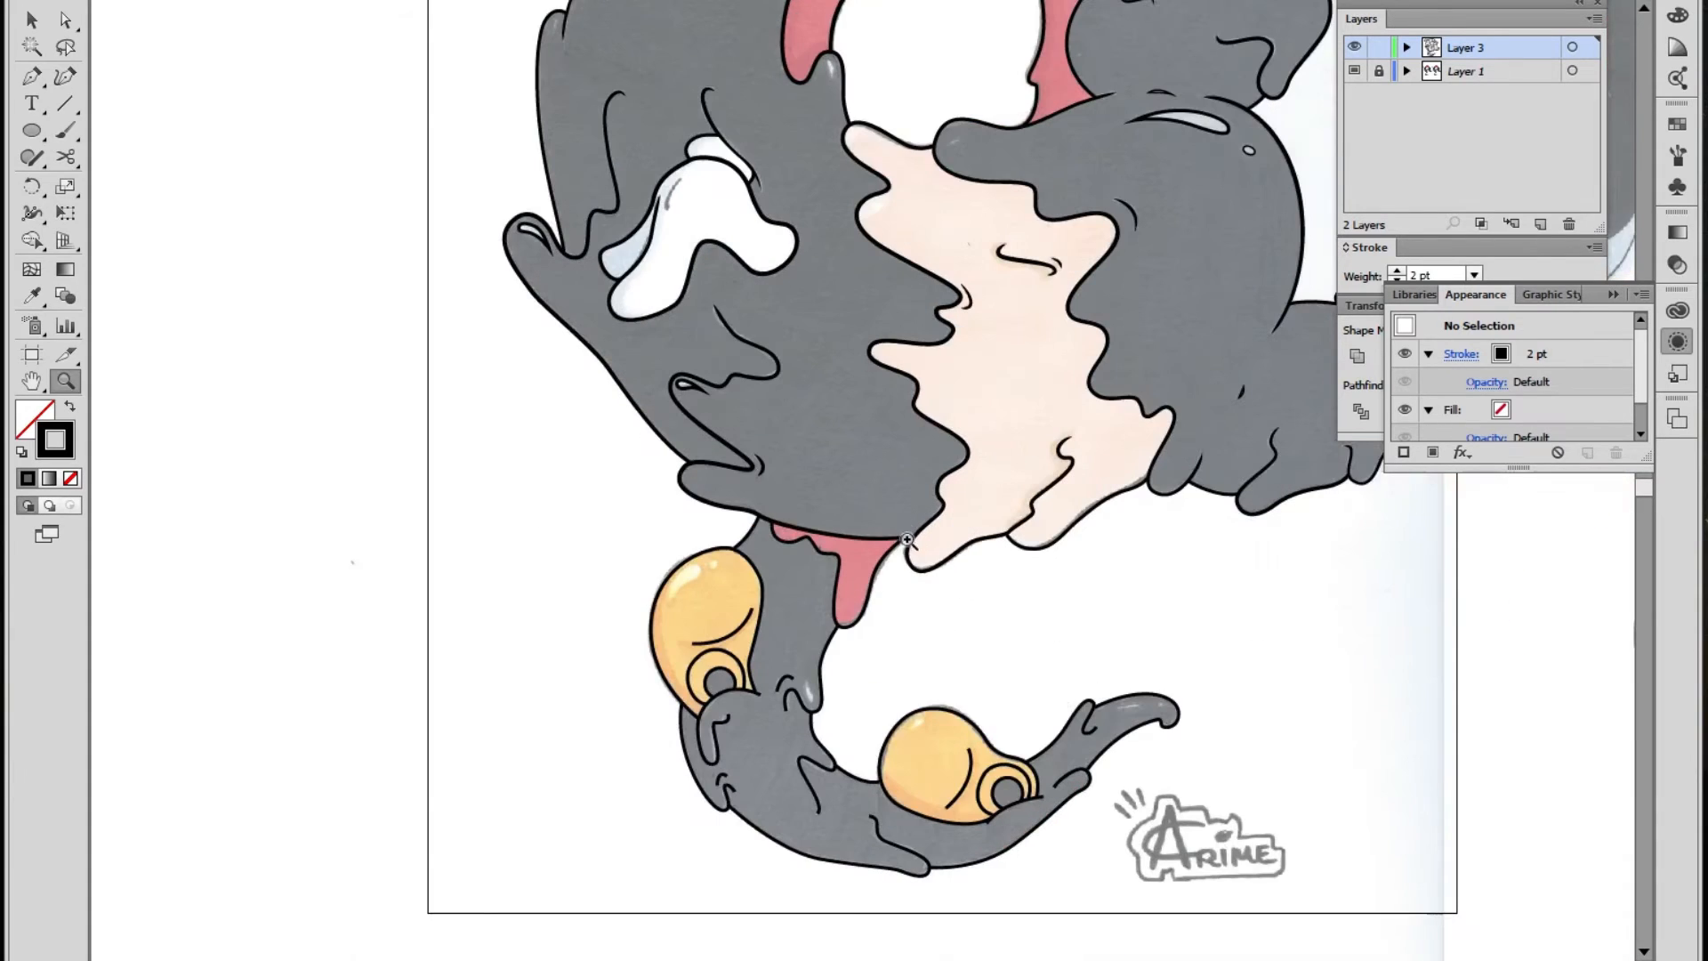
alt+click(833, 530)
drag(918, 427, 939, 612)
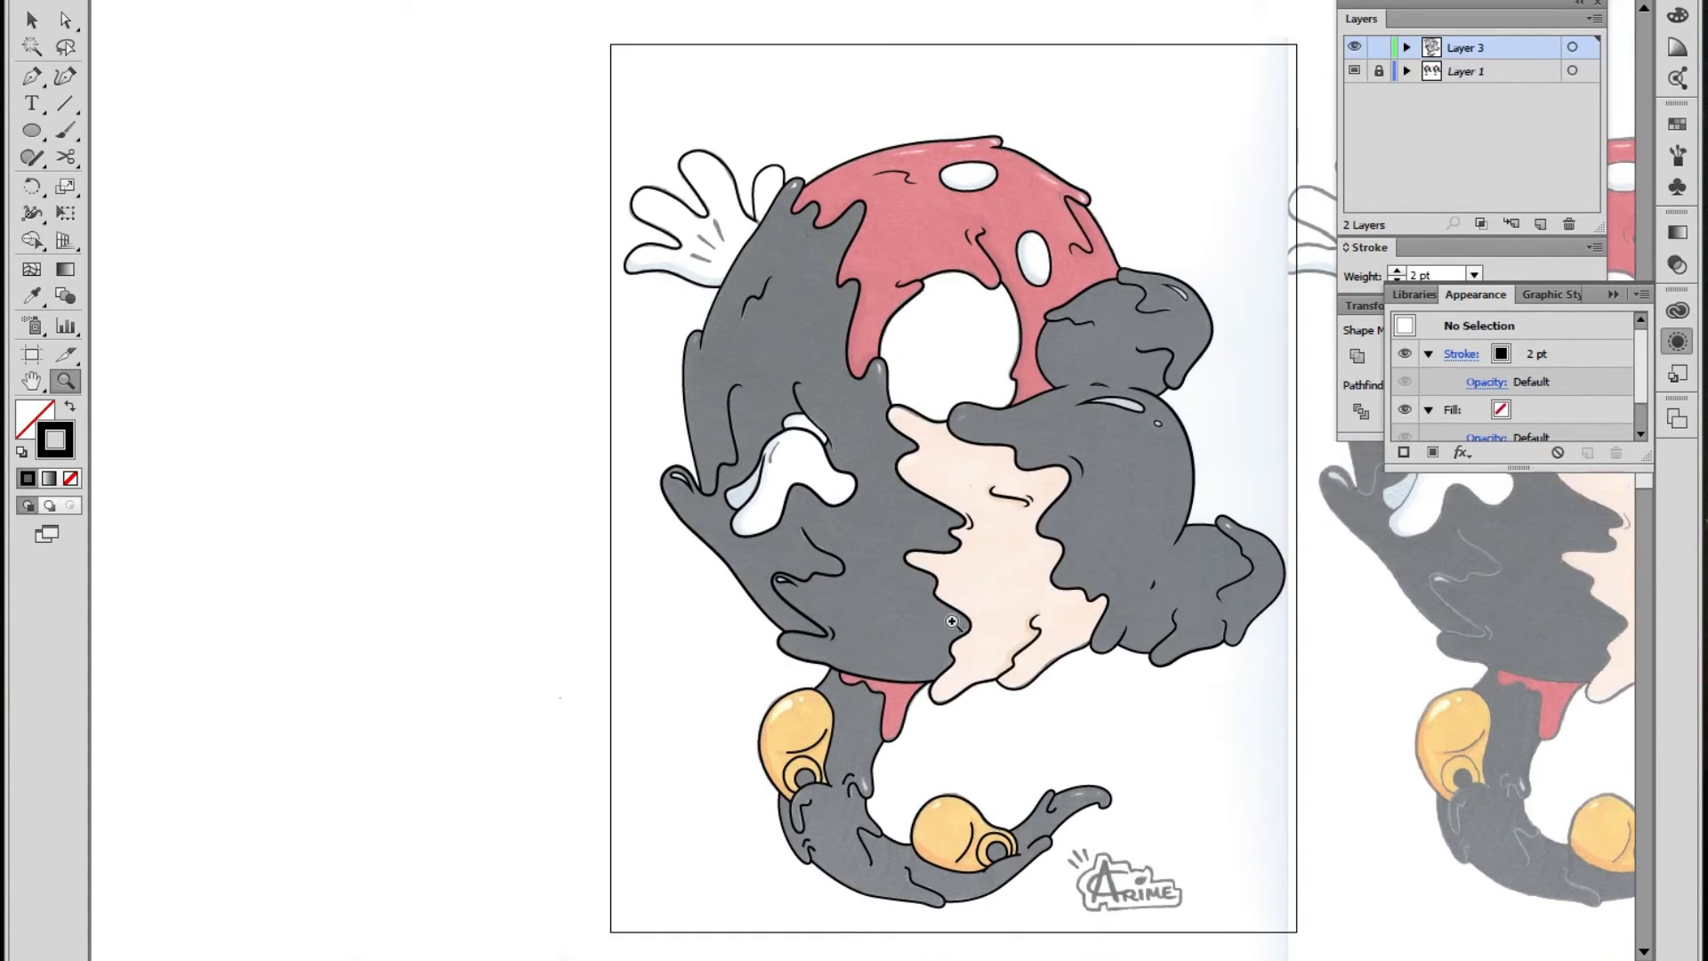
click(879, 631)
click(860, 569)
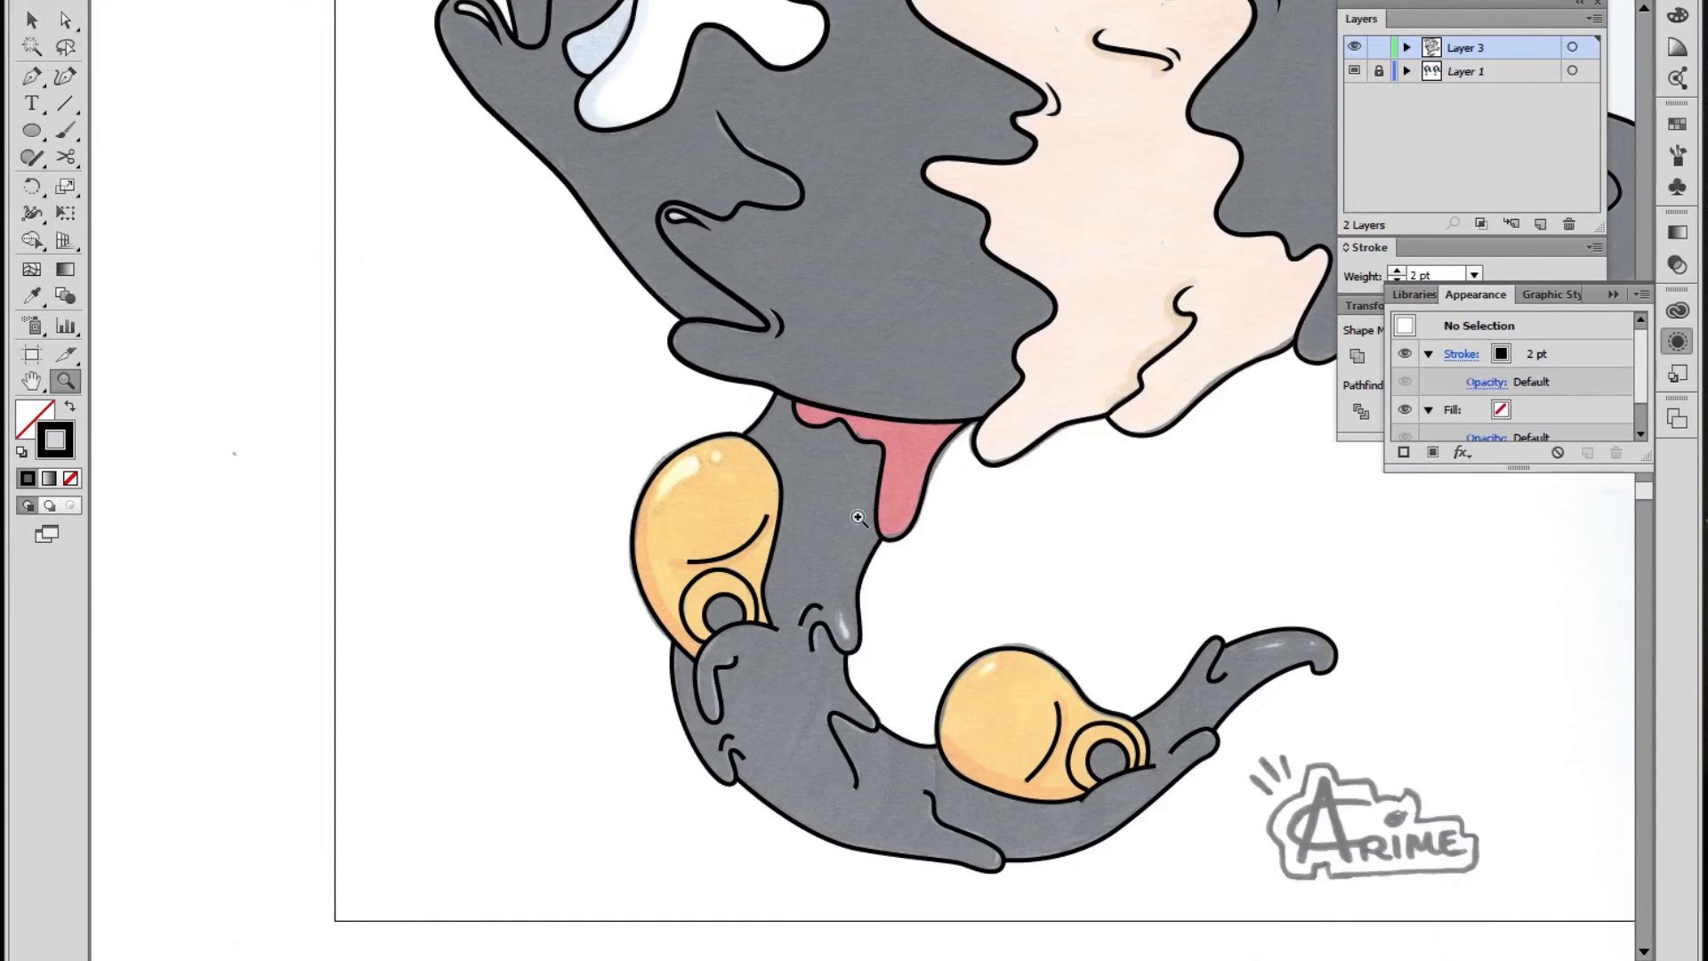
click(859, 525)
click(723, 531)
click(702, 432)
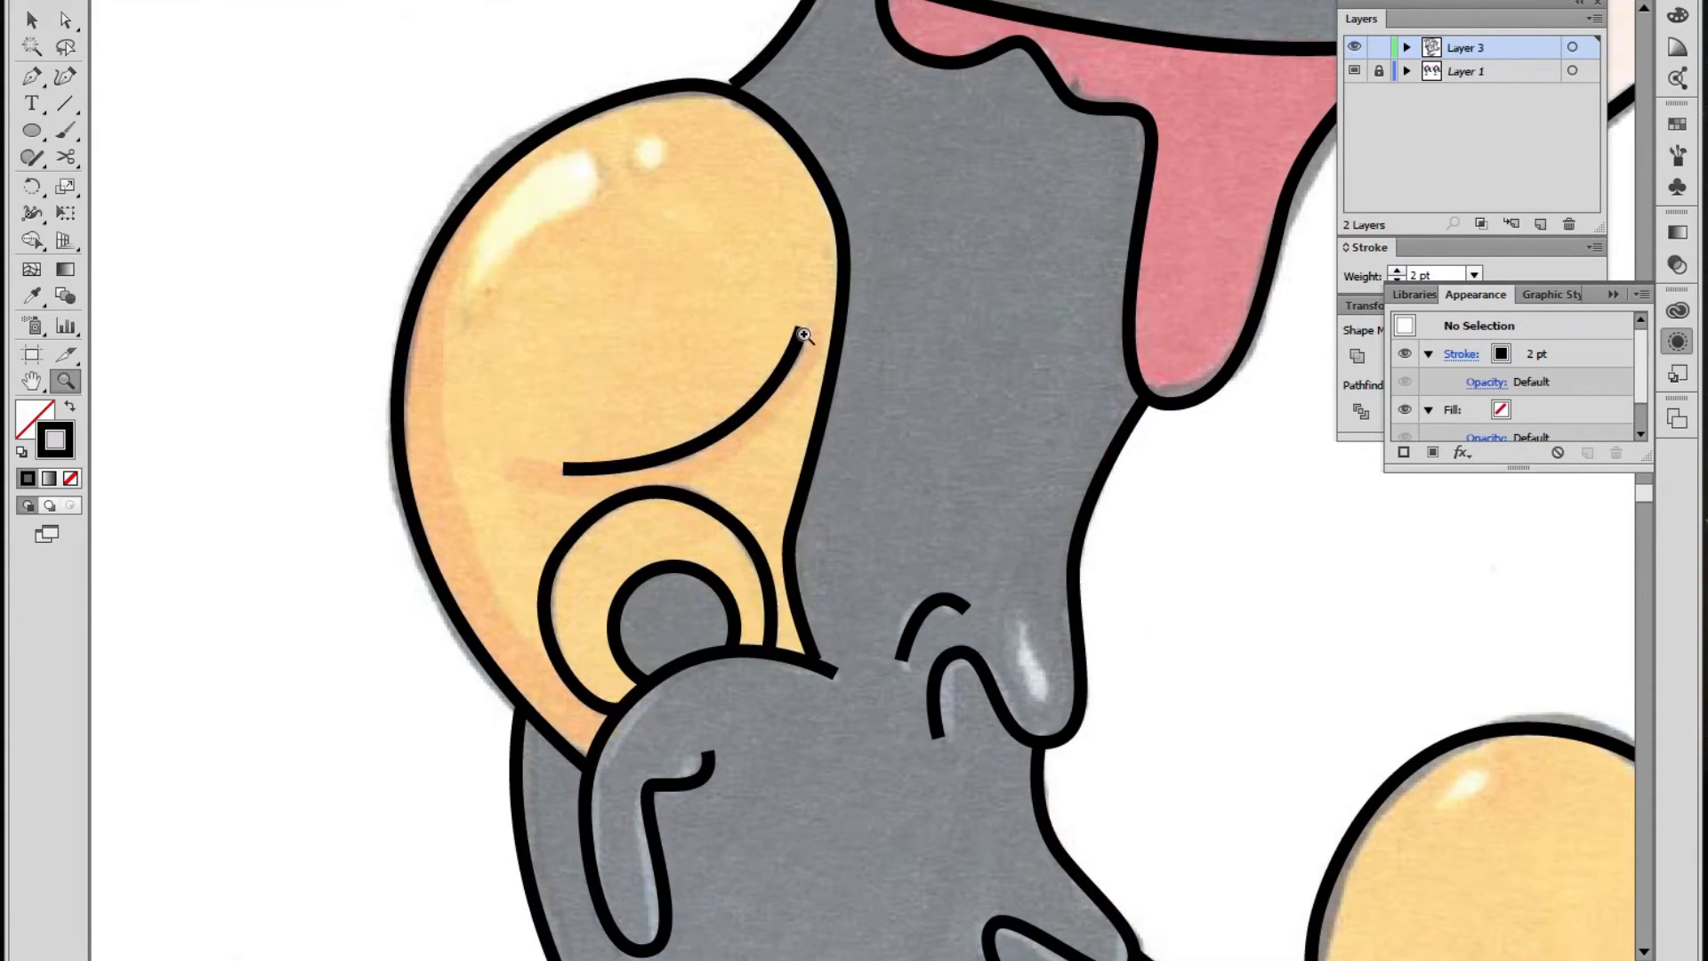
key(shift+w)
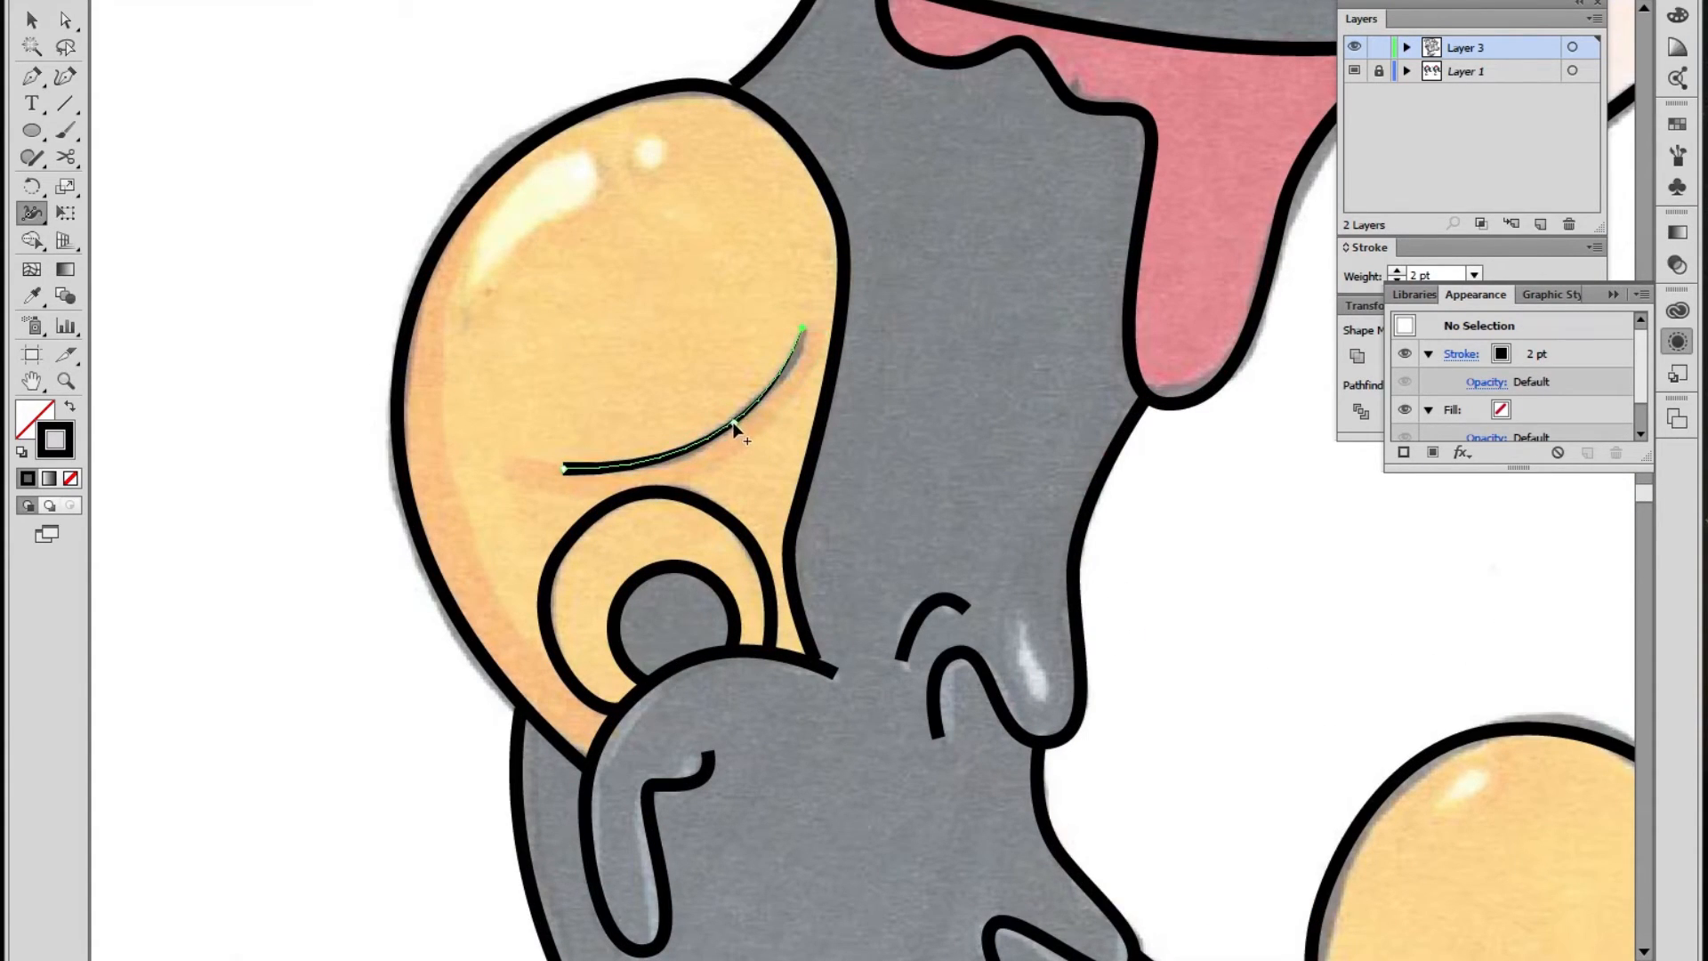
drag(735, 425, 742, 436)
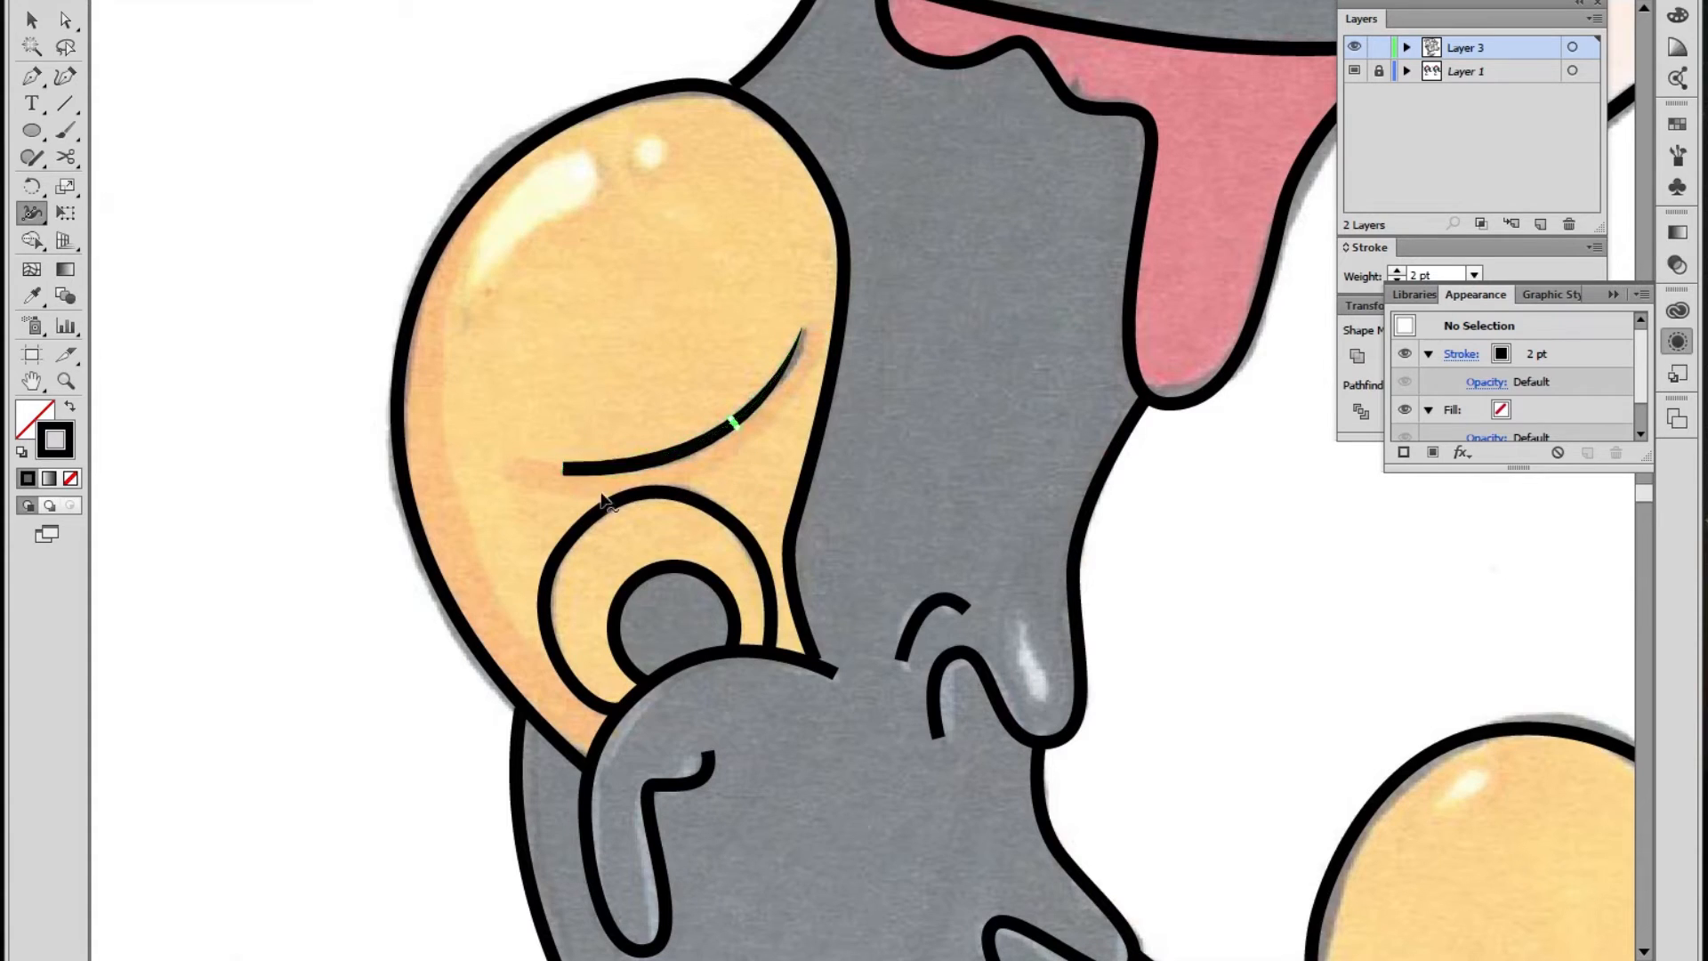
mouse_move(564, 473)
mouse_down()
mouse_move(550, 456)
mouse_move(562, 466)
mouse_up()
key(v)
Taper both ends of the curved crease on the right yellow shoe, keeping full width in the middle
key(z)
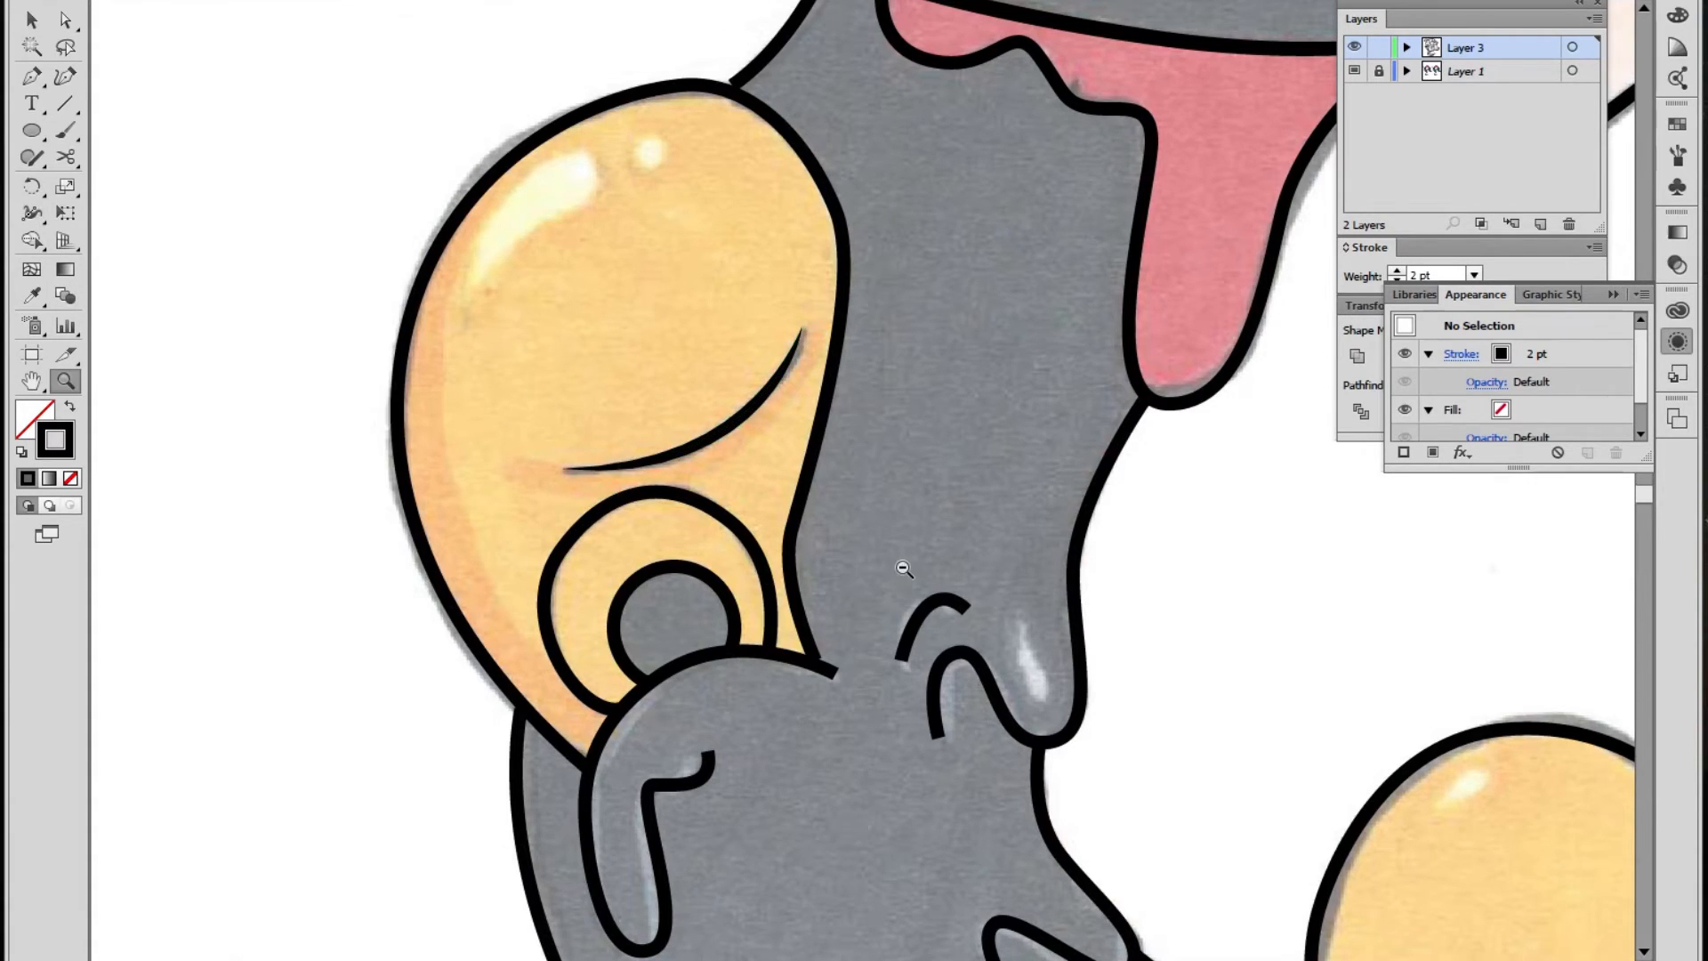
alt+click(905, 569)
alt+click(905, 569)
drag(1016, 583, 687, 507)
click(797, 518)
click(794, 507)
click(947, 471)
key(shift+w)
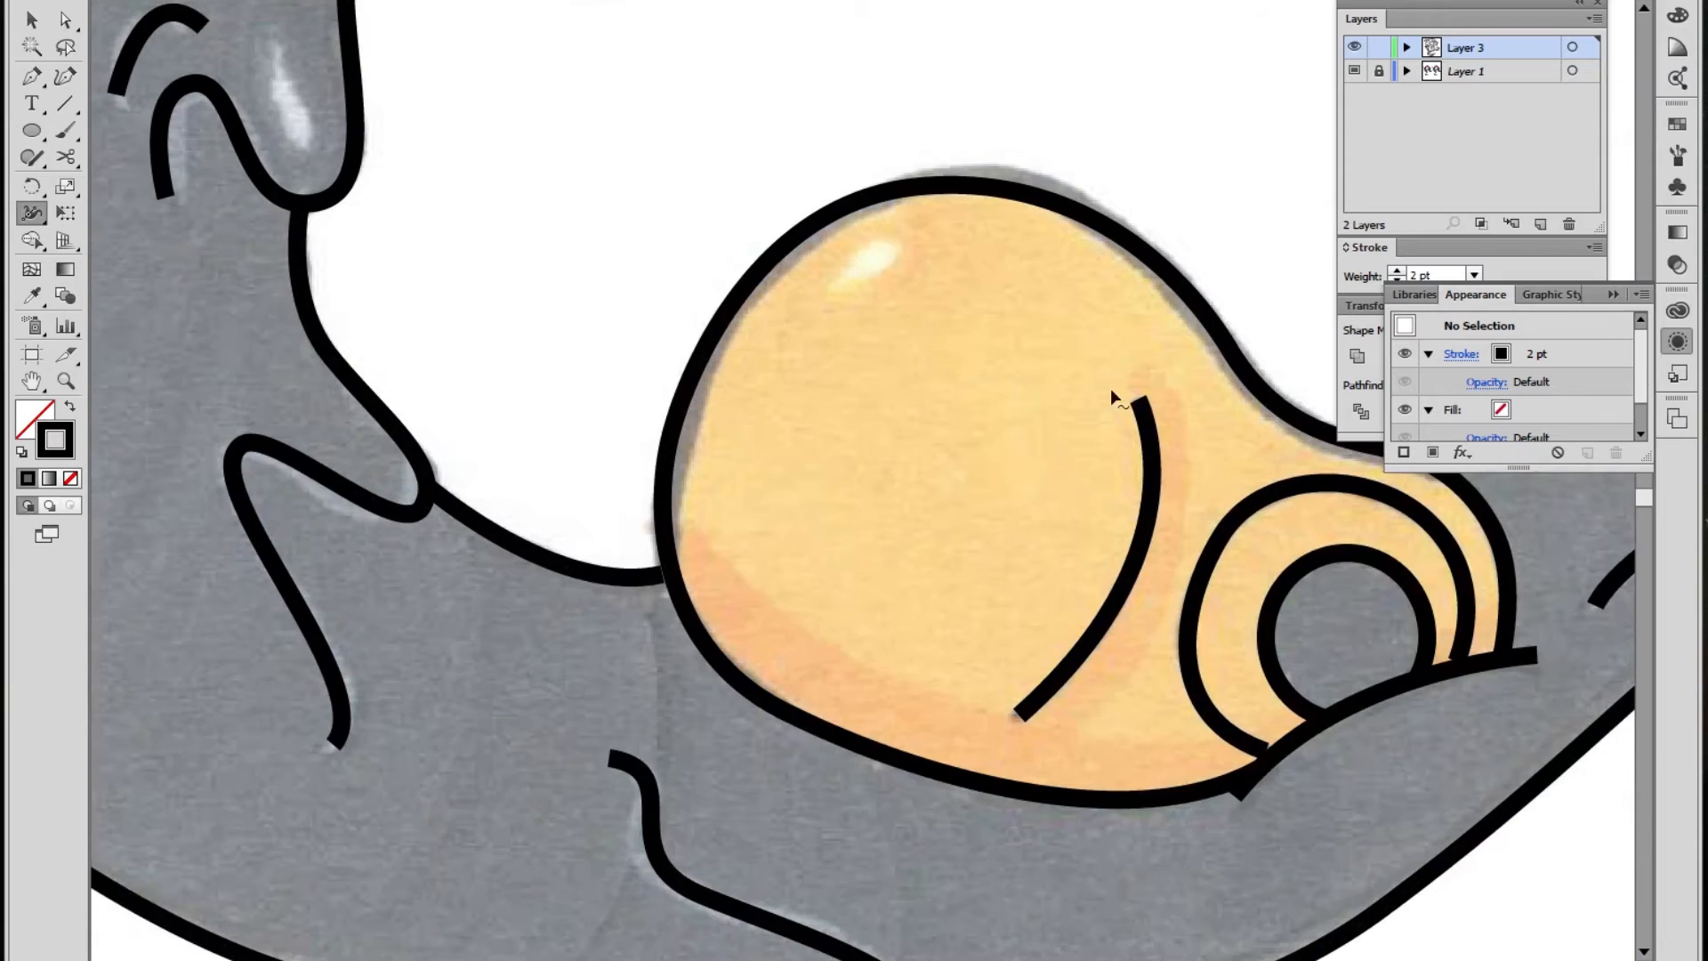
mouse_move(1137, 400)
mouse_down()
mouse_move(870, 446)
mouse_move(1139, 401)
mouse_up()
drag(1137, 556, 1142, 554)
drag(1027, 719, 836, 634)
Examine the whole character's line art for details that still need tapering or tracing
ctrl+alt+click(964, 493)
drag(1331, 733, 1090, 700)
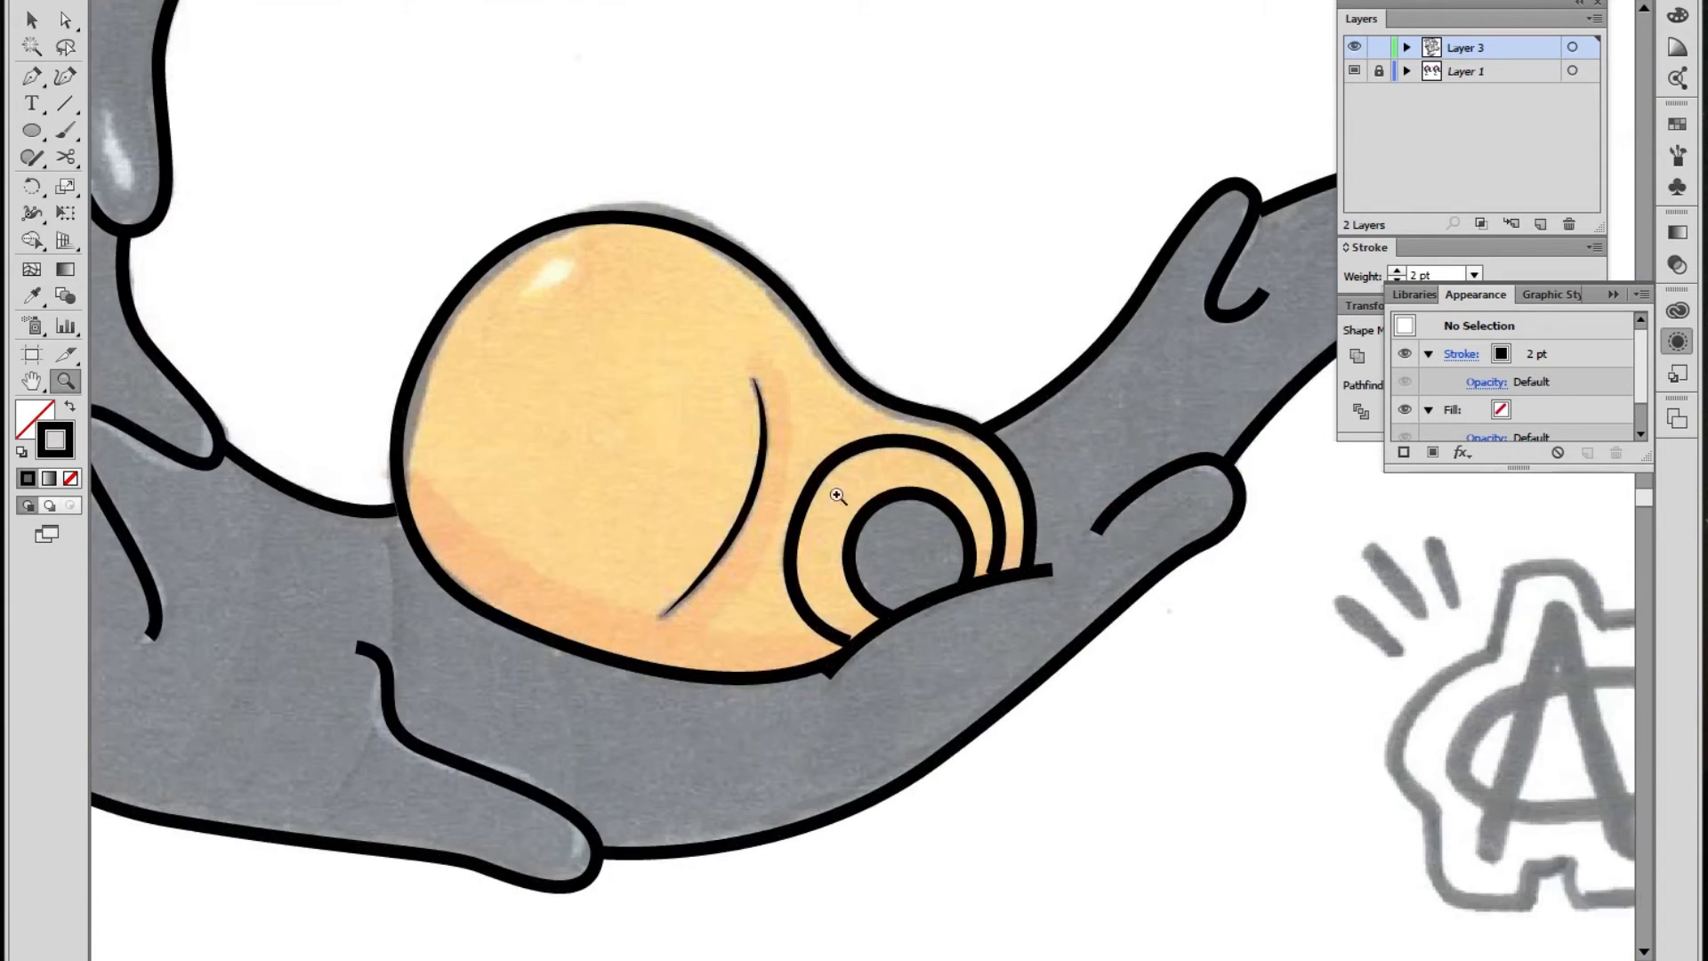
ctrl+alt+click(776, 473)
ctrl+alt+click(776, 473)
ctrl+click(777, 473)
drag(767, 546, 854, 857)
ctrl+alt+click(846, 352)
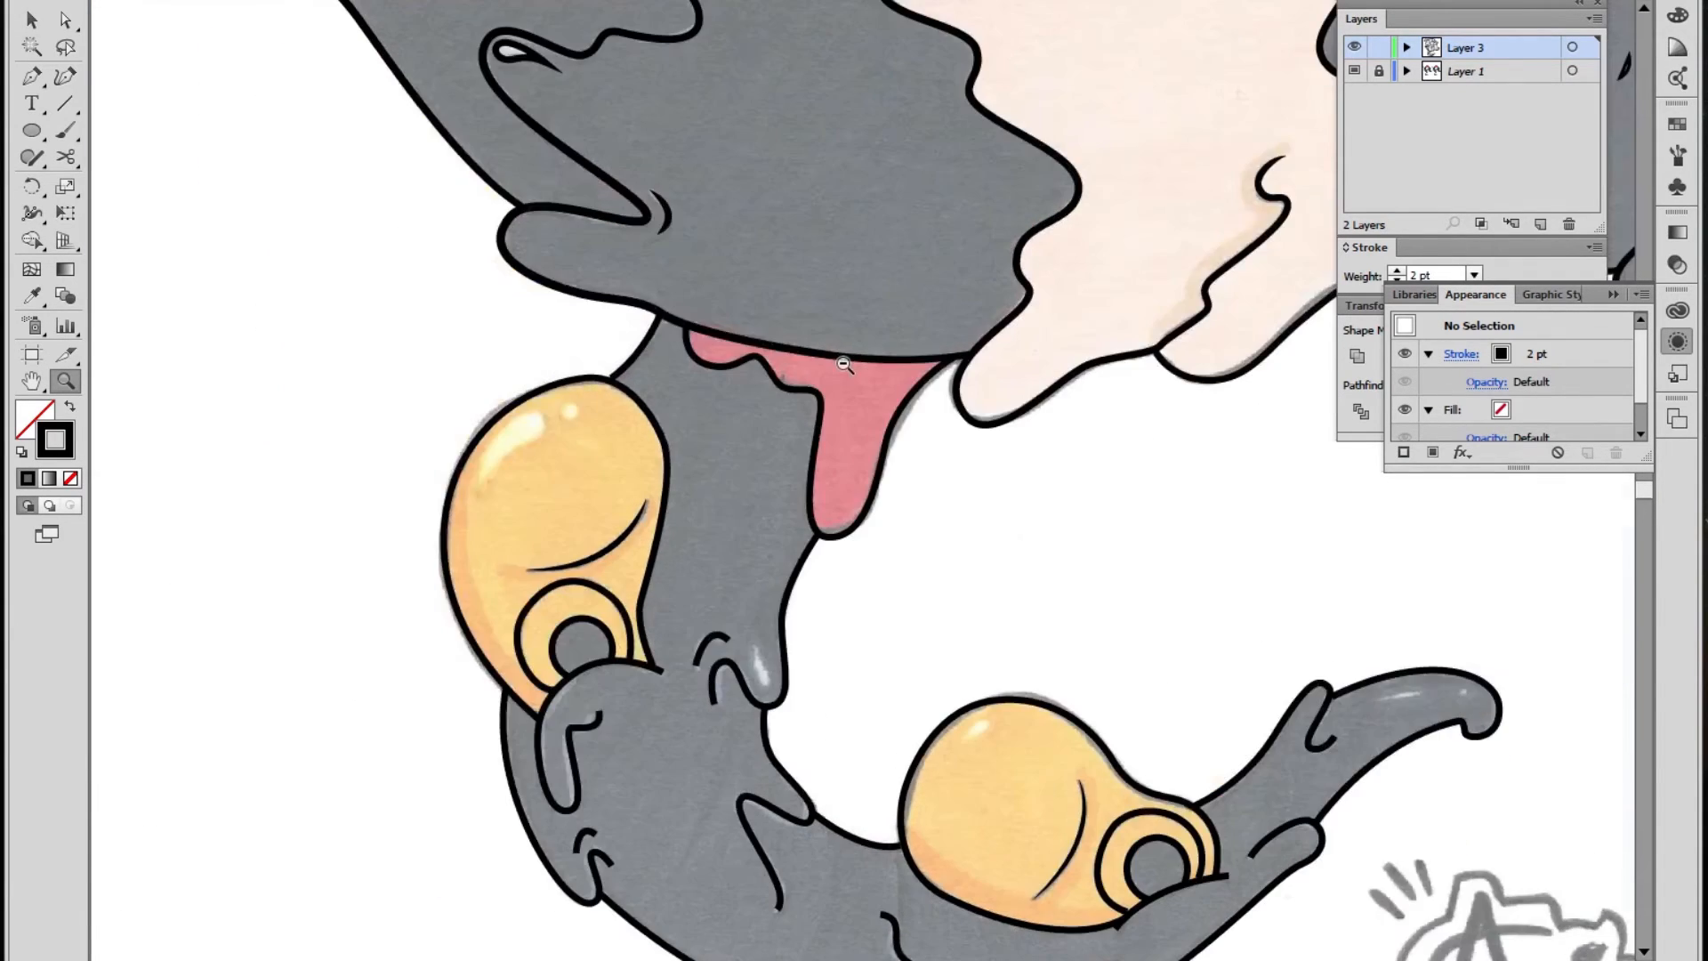
alt+click(843, 364)
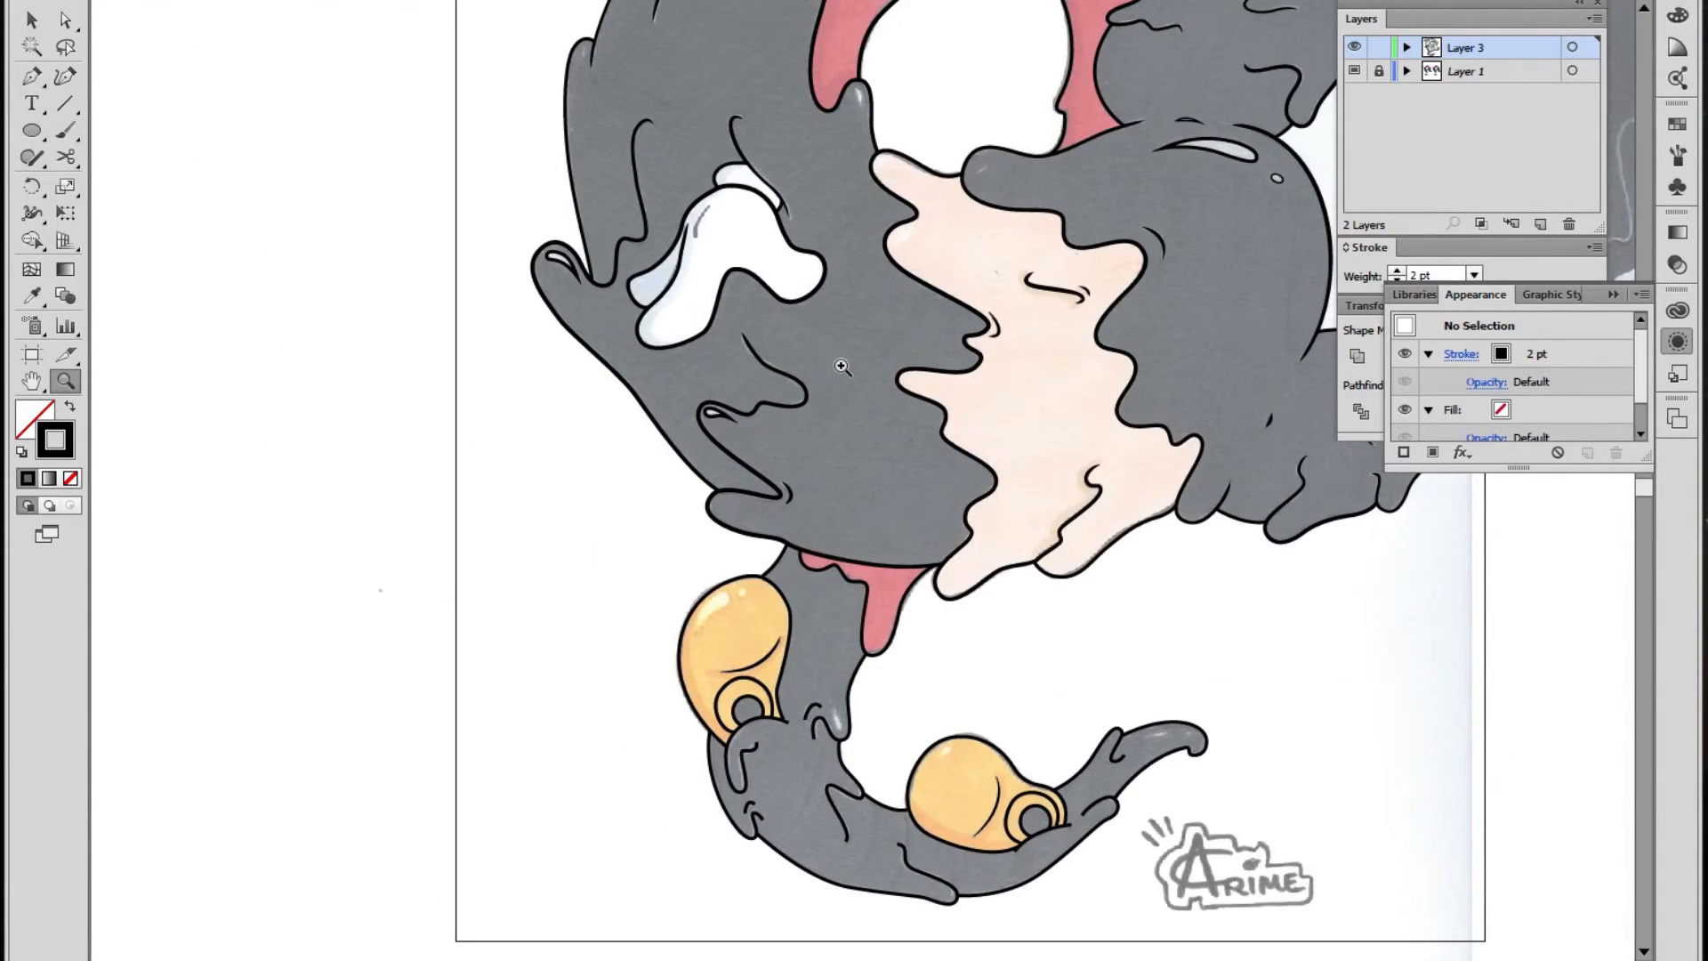
alt+click(890, 515)
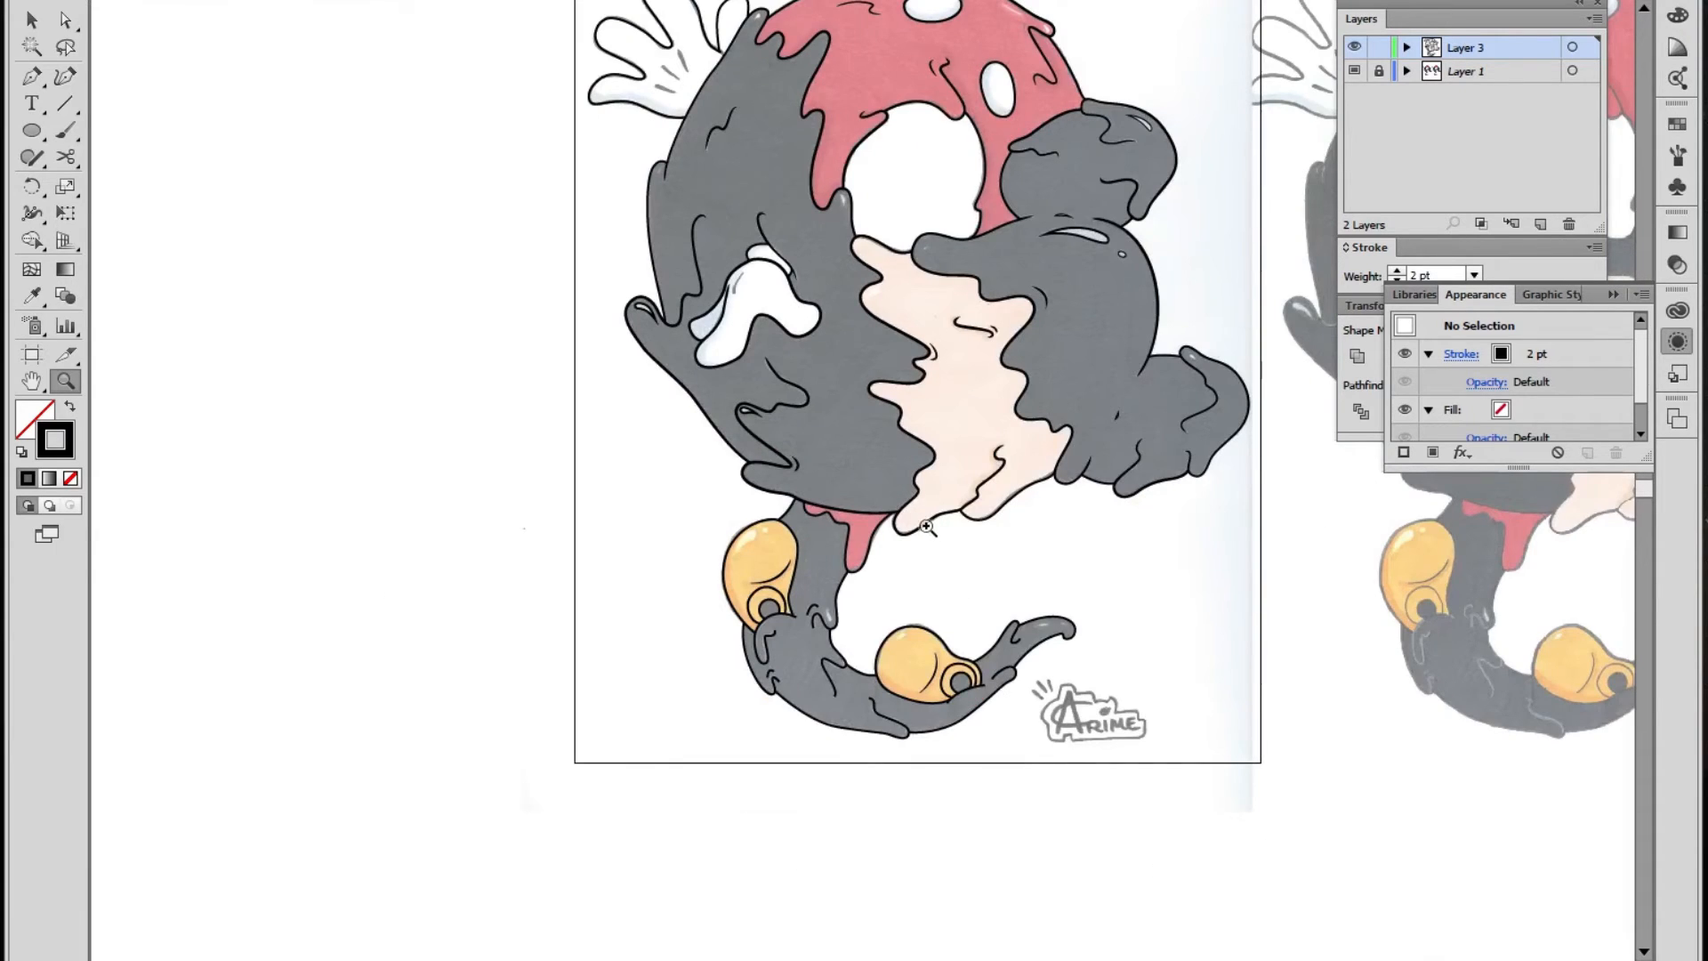
alt+click(929, 531)
click(911, 423)
click(910, 423)
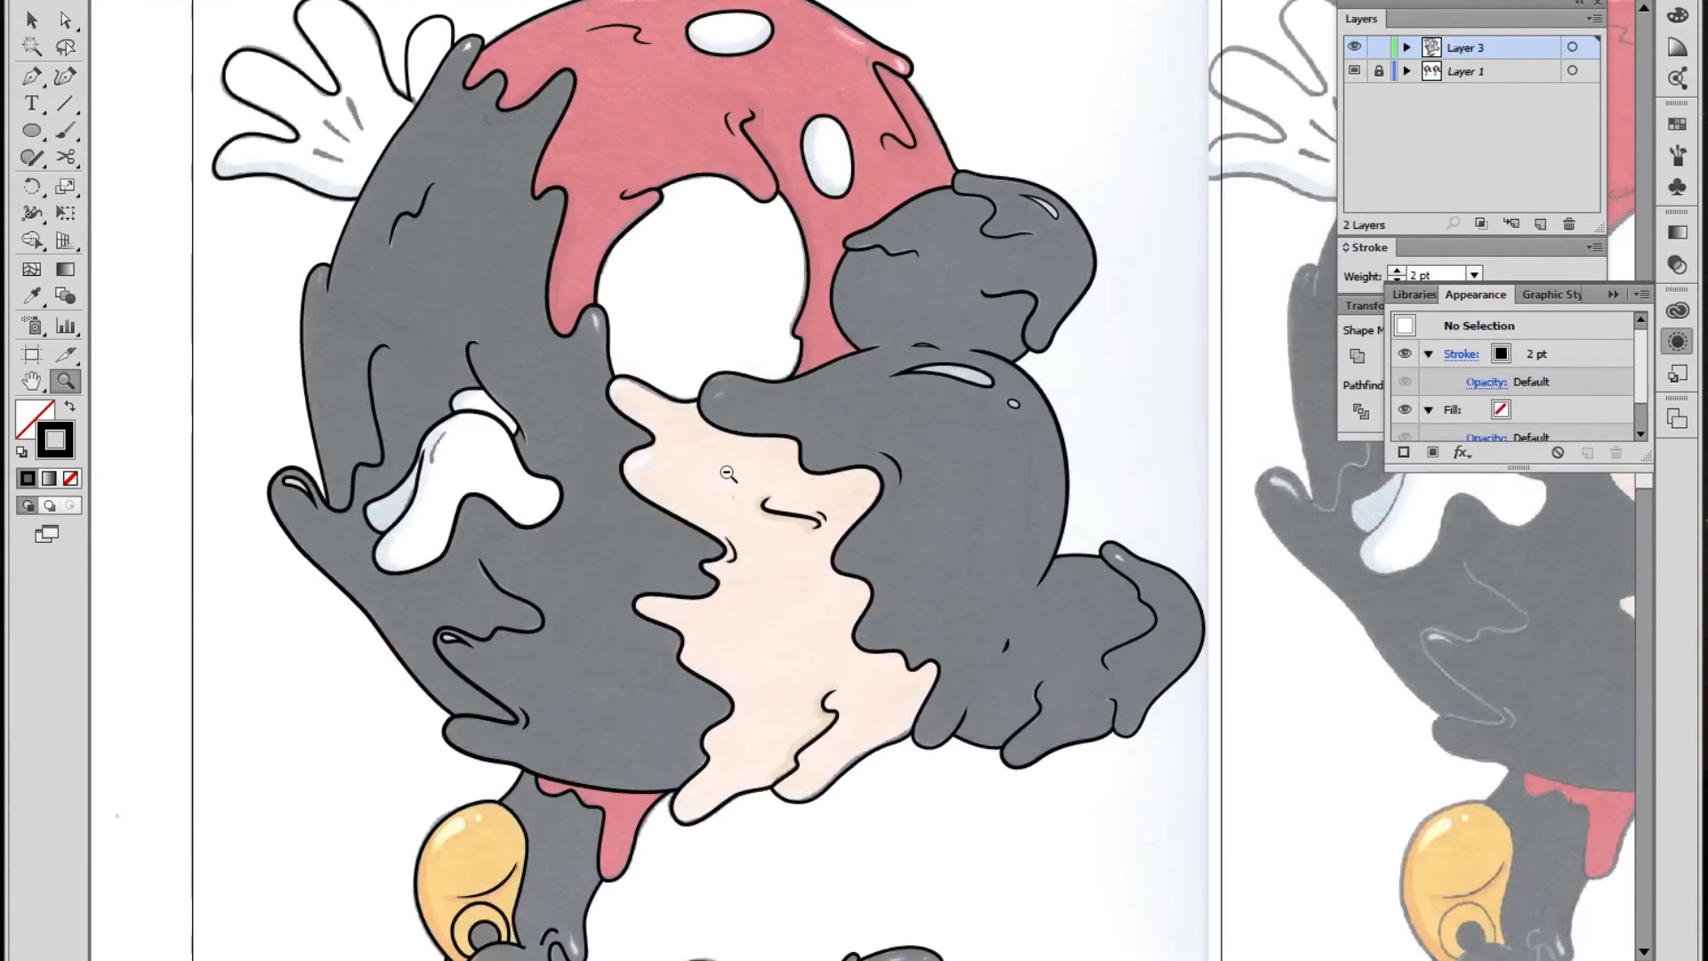
alt+click(725, 473)
drag(816, 541, 879, 480)
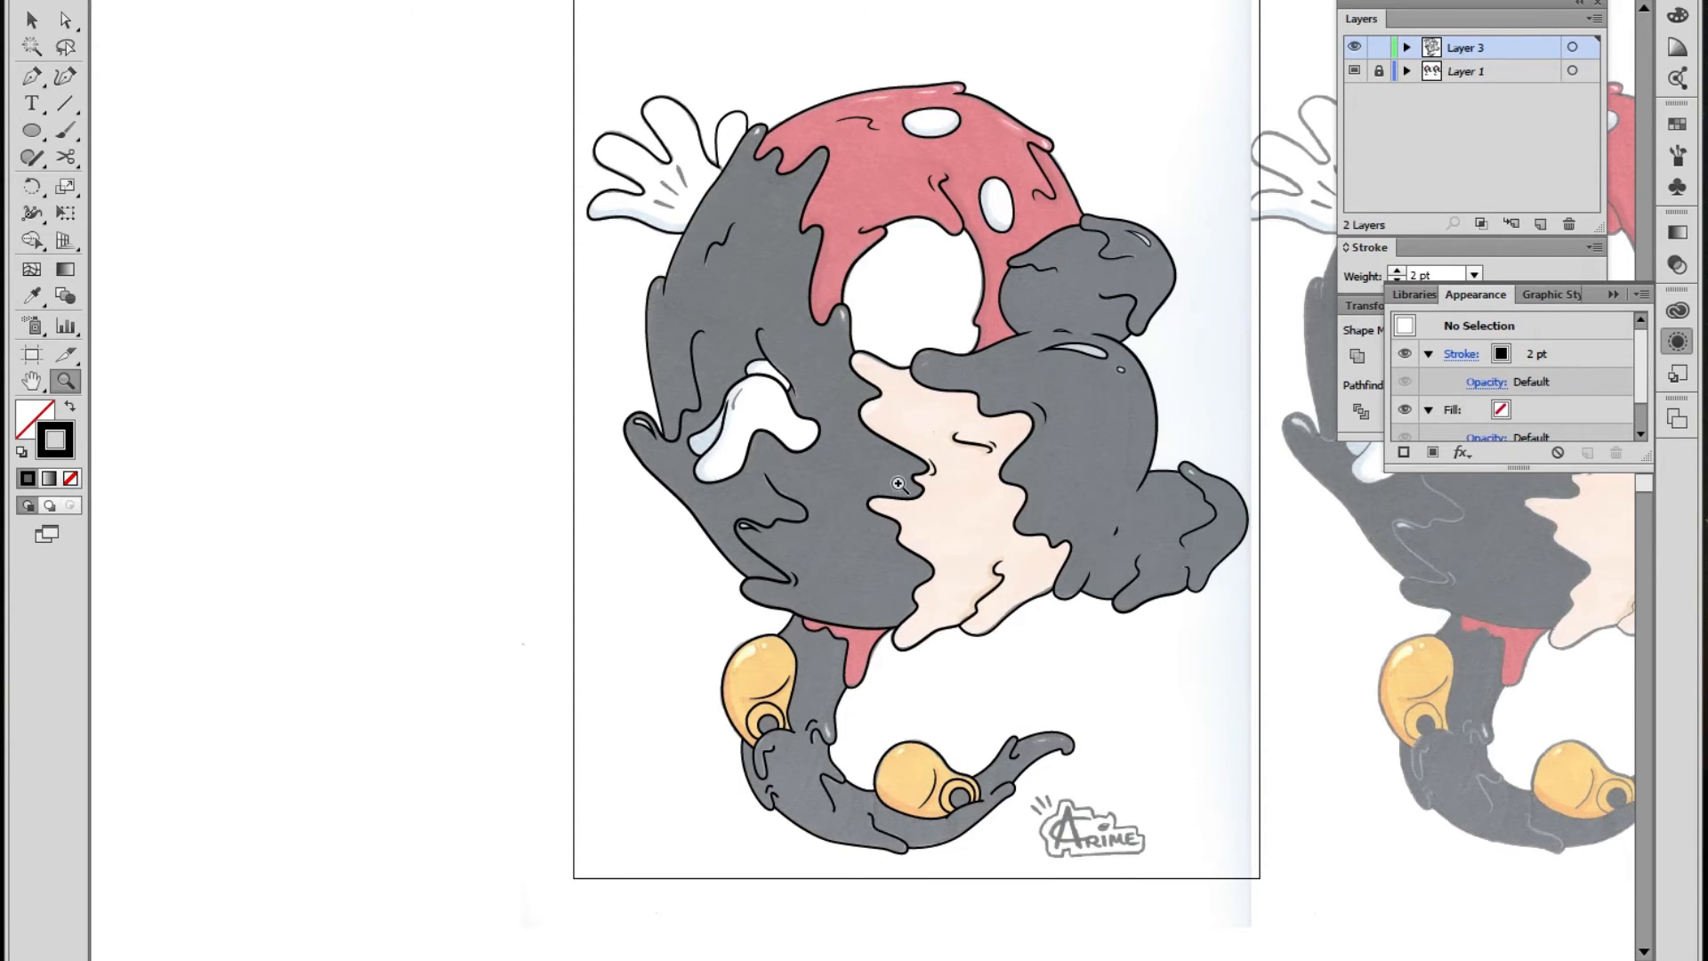
double_click(898, 483)
alt+click(770, 456)
alt+click(767, 452)
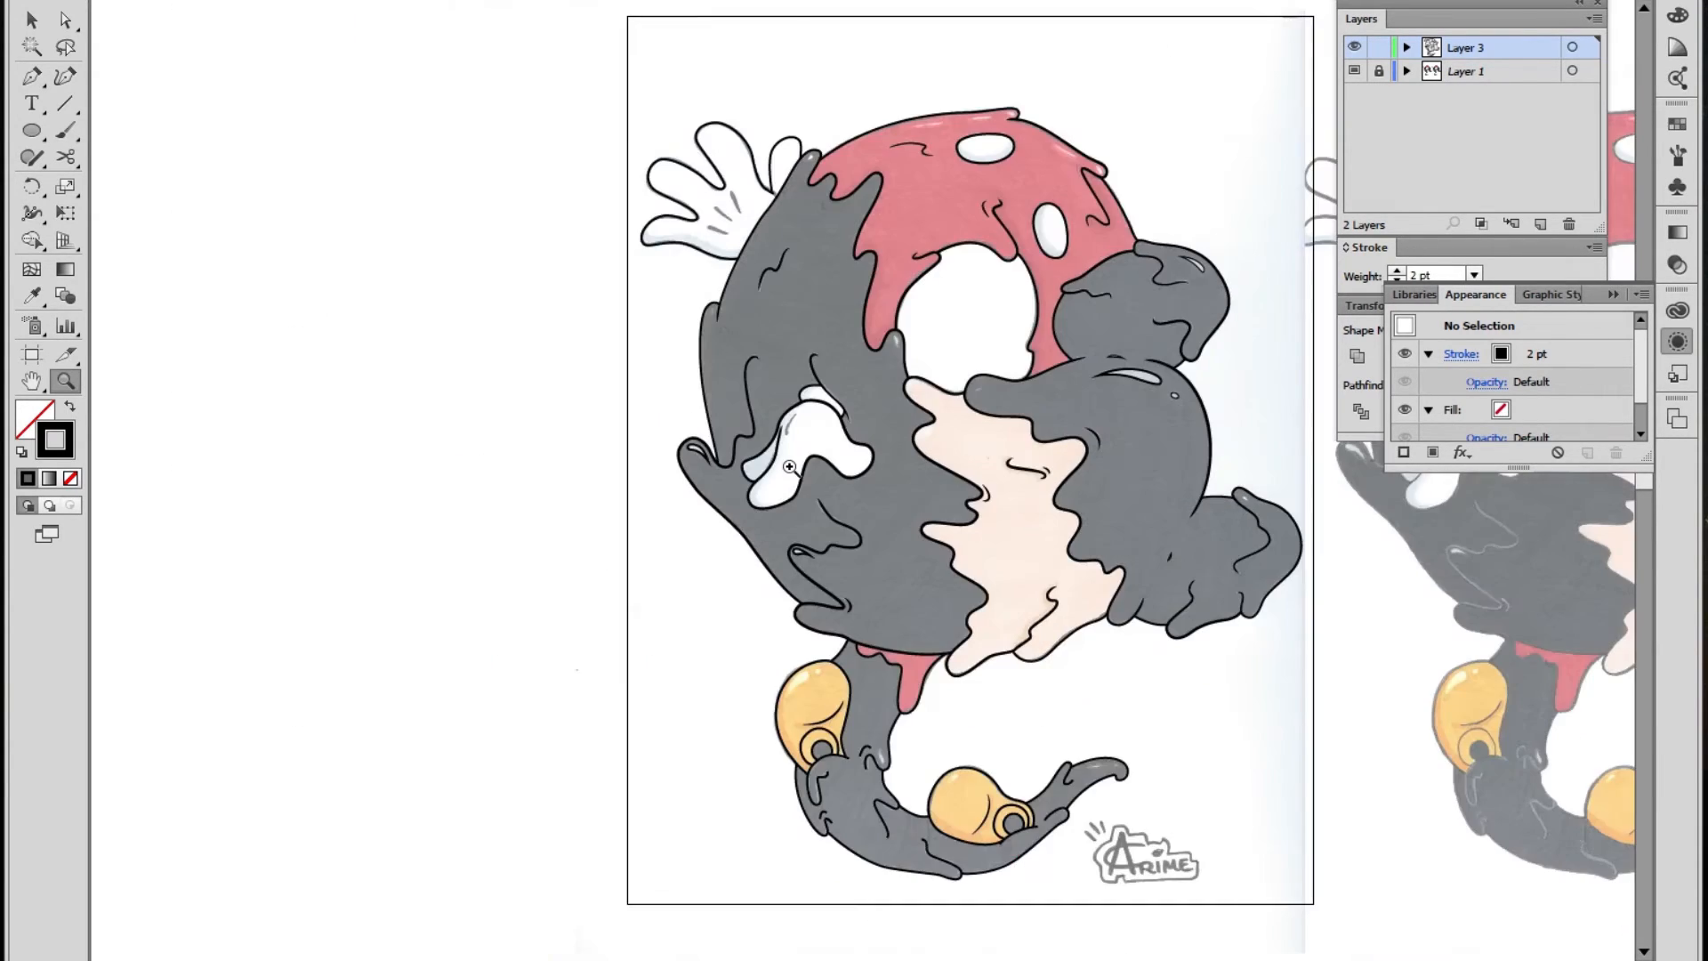
Switch to a black fill without stroke and trace the lowest grey mark on the upper glove's palm as a tapered shape
click(915, 414)
click(914, 413)
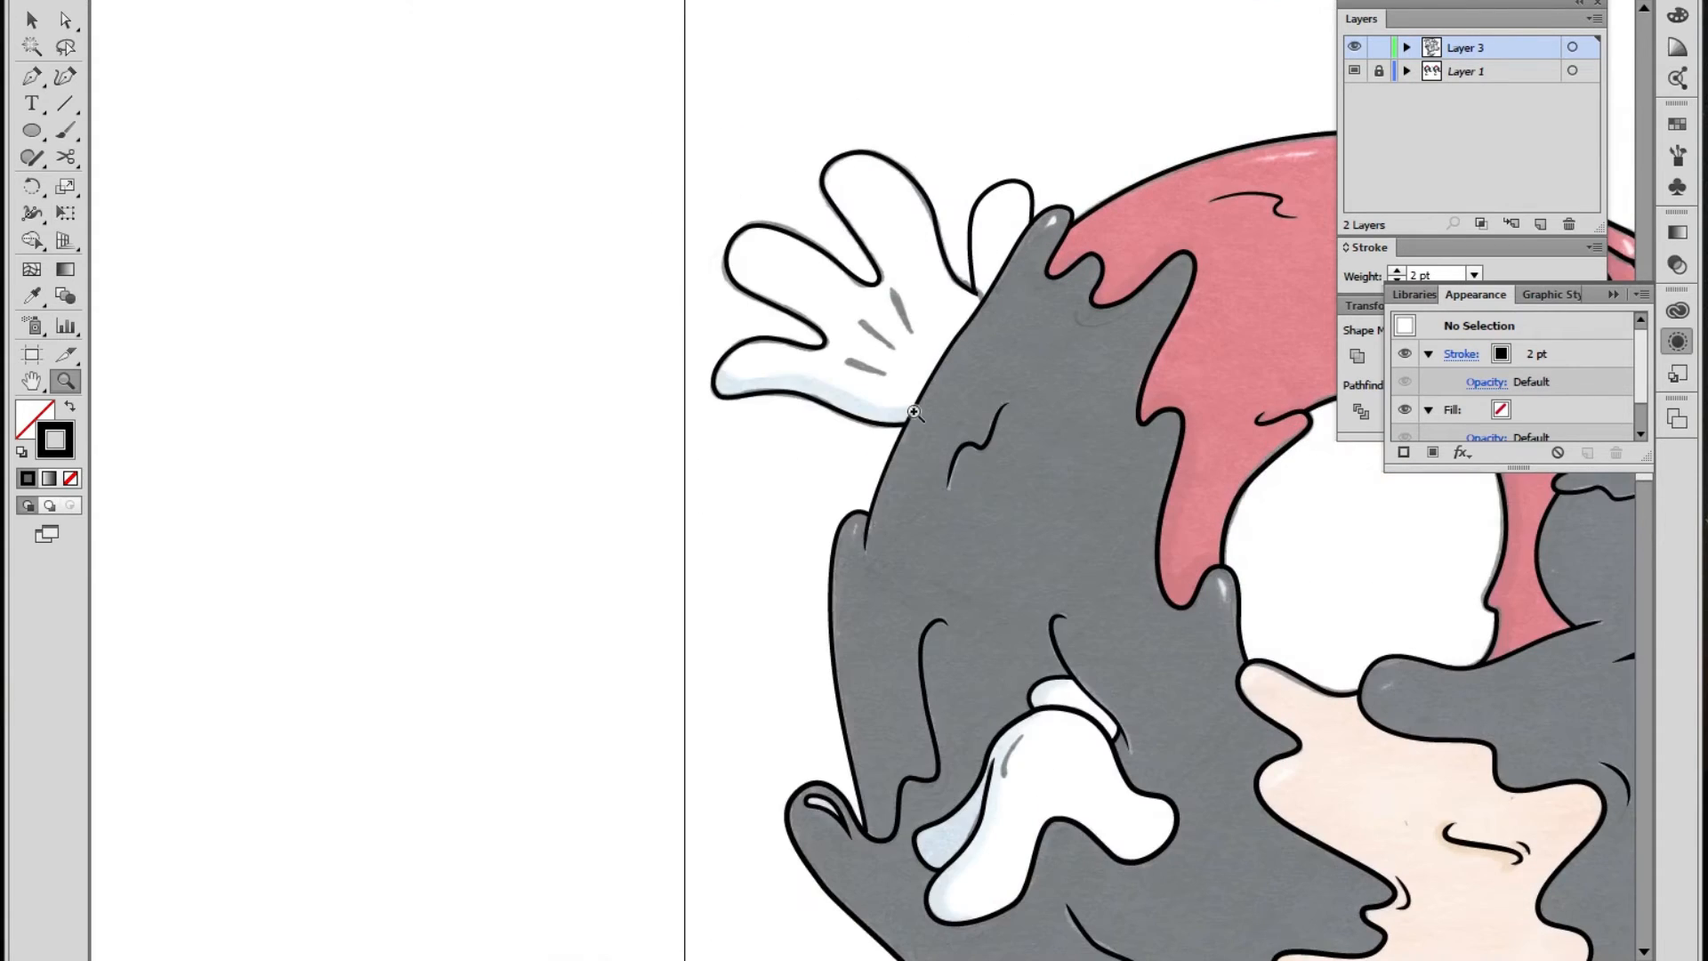
click(921, 407)
click(891, 414)
click(31, 75)
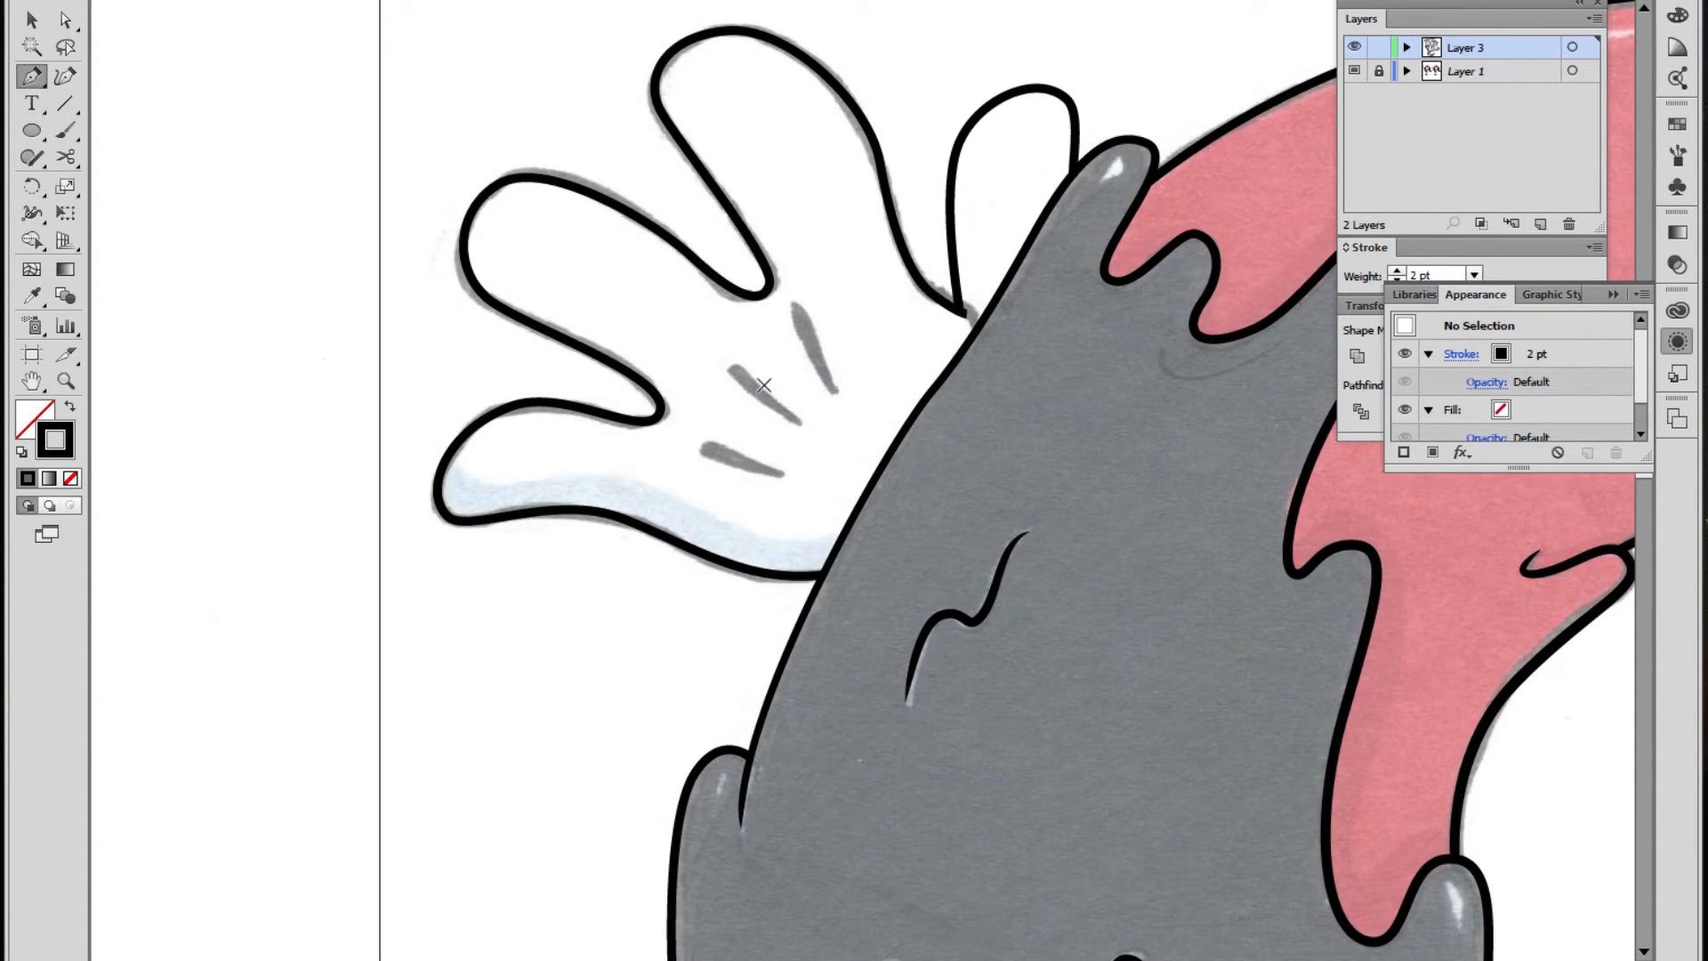
key(shift+x)
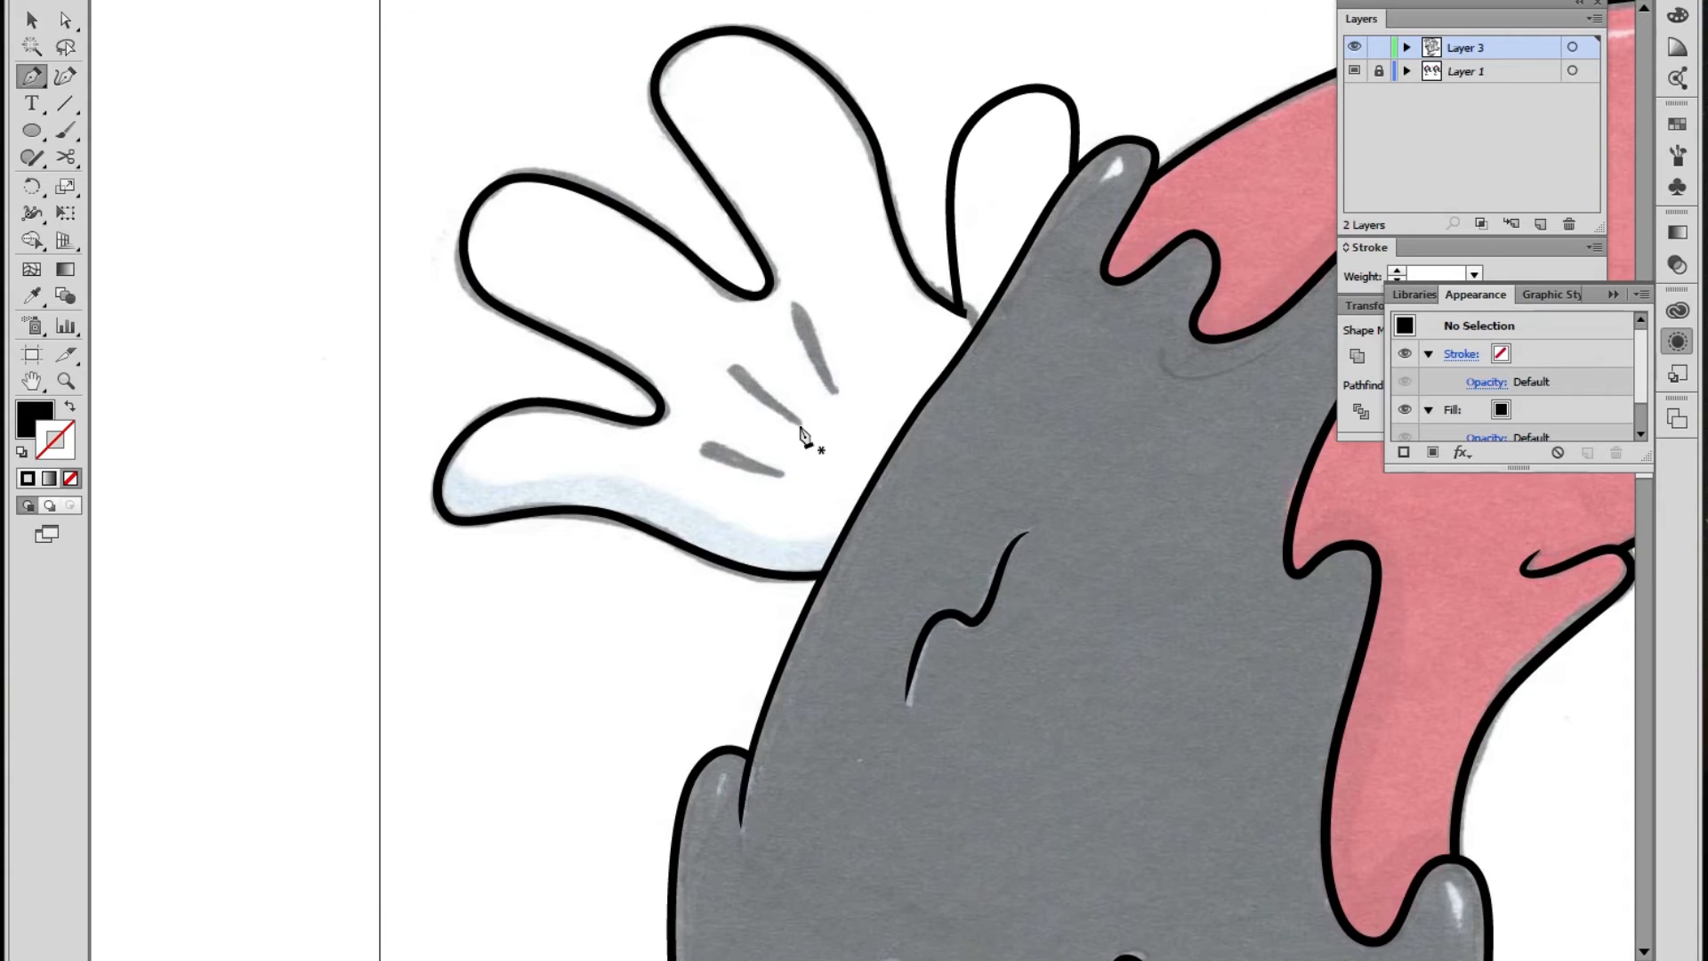
click(745, 457)
drag(702, 464, 698, 471)
drag(746, 469, 783, 464)
click(746, 458)
Trace the middle and upper grey palm marks on the upper glove as tapered black filled shapes
click(798, 425)
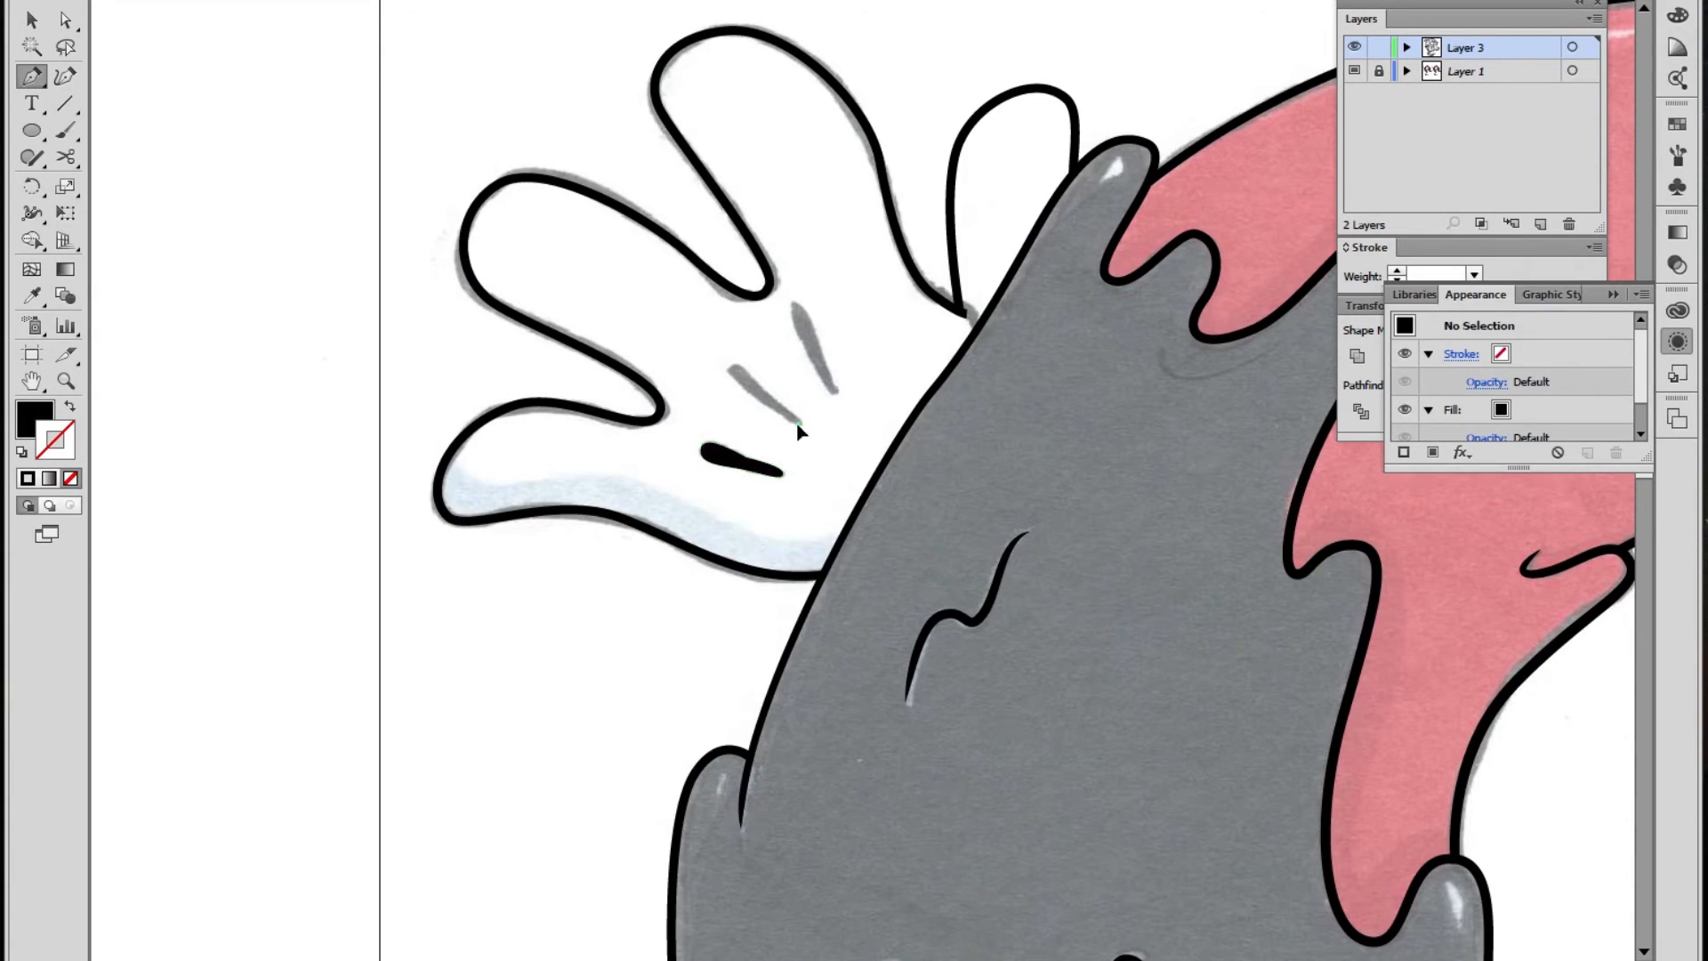
drag(736, 378, 786, 408)
click(798, 425)
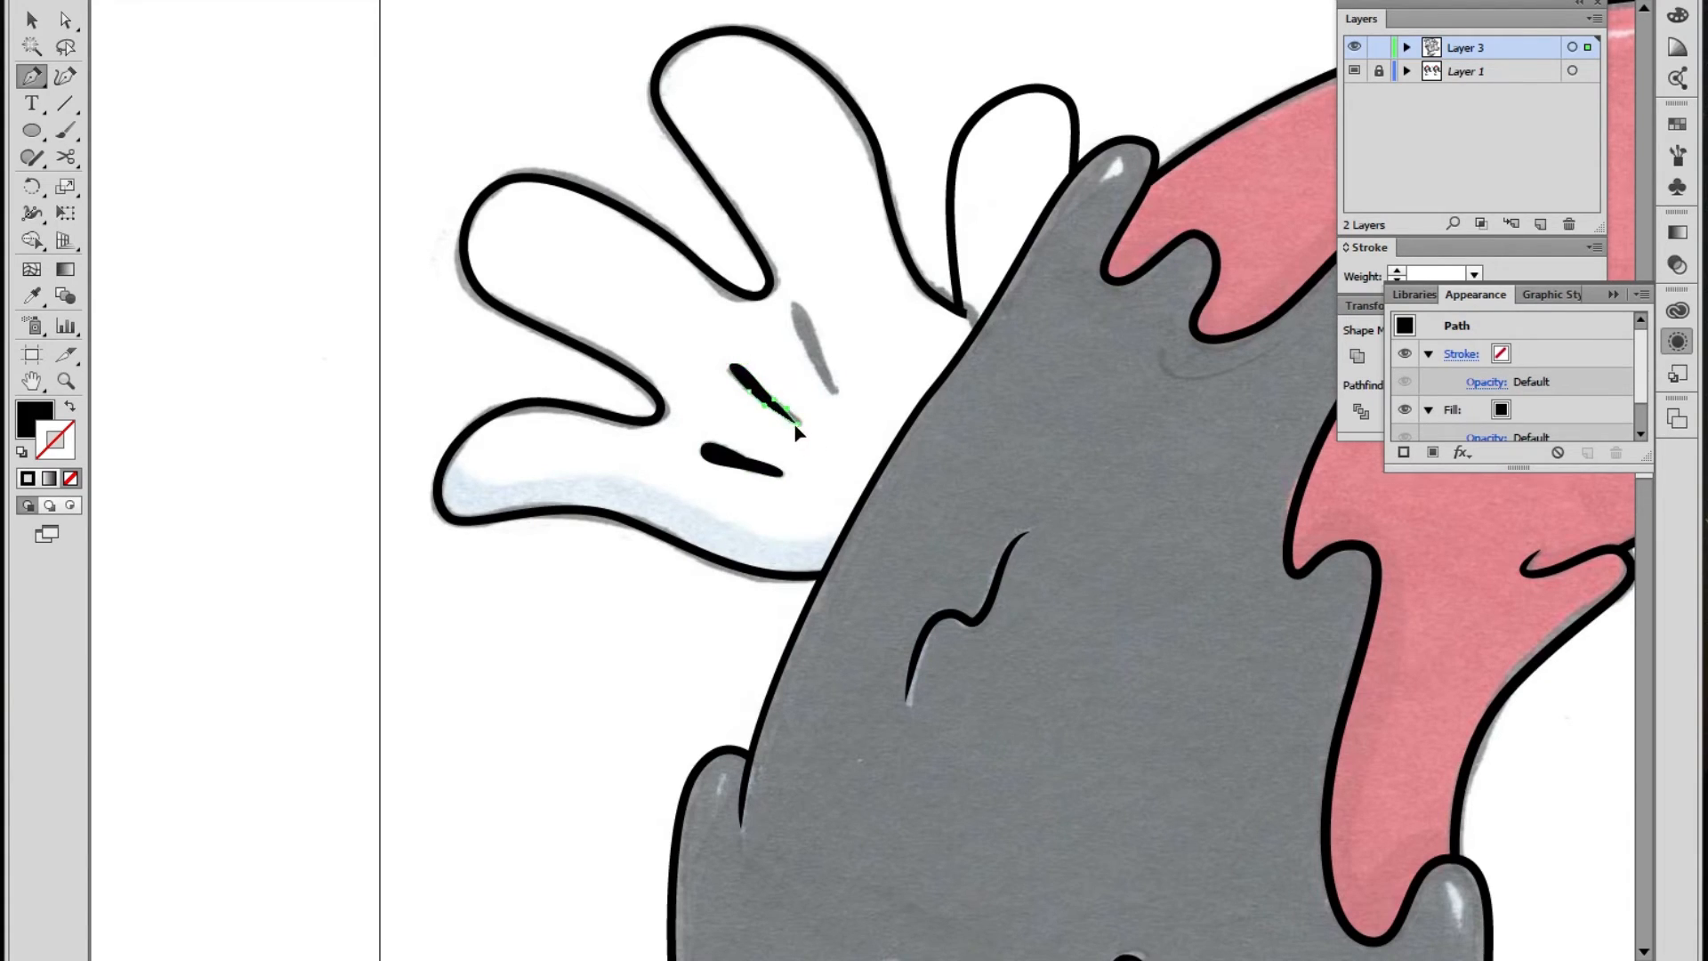
ctrl+click(814, 388)
click(831, 393)
drag(790, 304, 797, 293)
click(832, 392)
ctrl+click(848, 458)
Trace the curved grey mark on the lower glove as a tapered black filled shape
key(z)
alt+click(831, 523)
alt+click(831, 522)
drag(1093, 798, 767, 613)
click(921, 495)
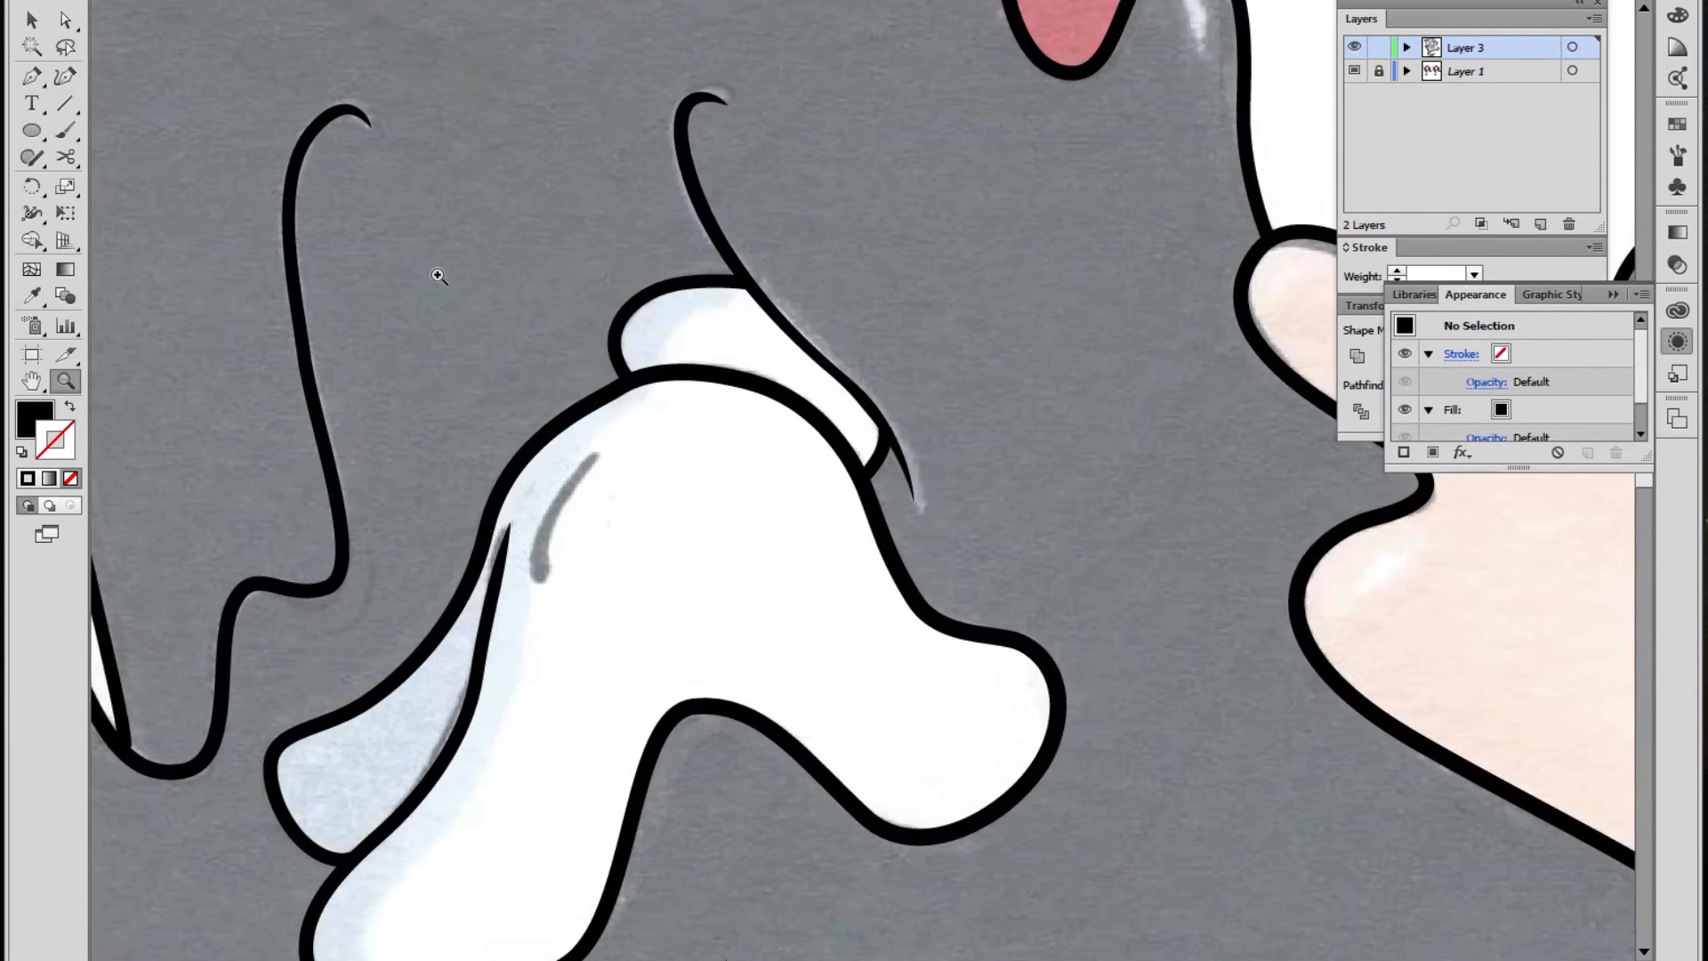
key(p)
click(542, 563)
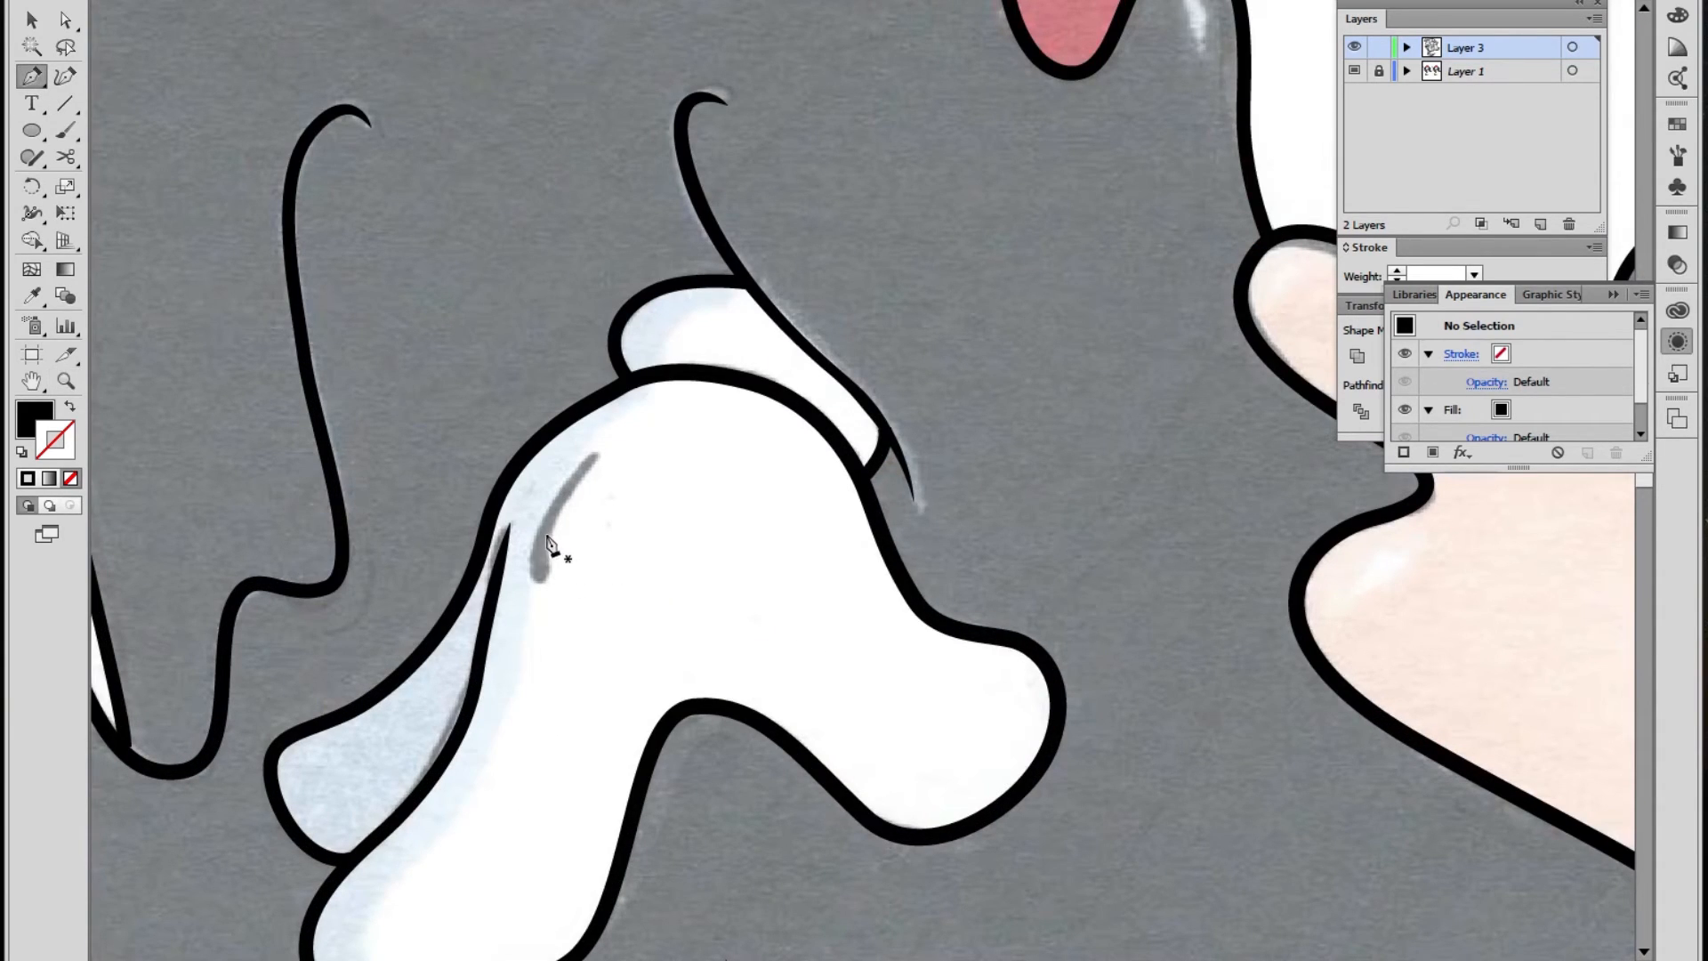
click(555, 513)
drag(599, 456, 538, 520)
drag(535, 578, 558, 520)
Examine the whole character's finished line art against the coloured sketch beneath it
key(z)
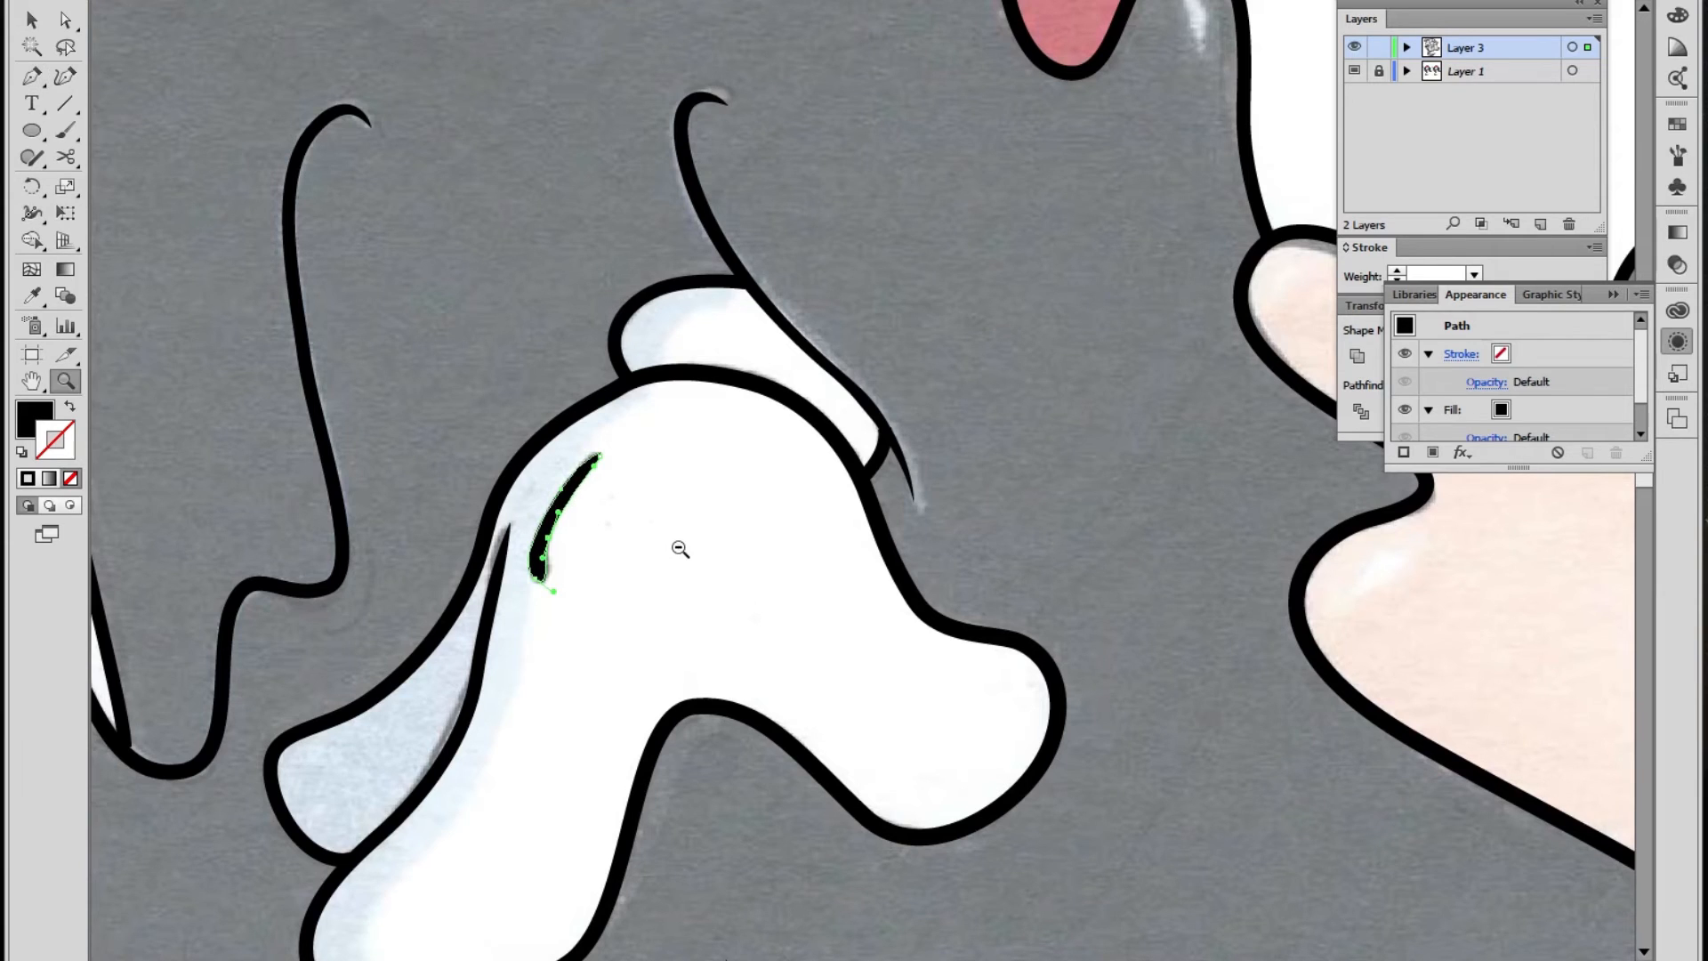
alt+click(679, 549)
alt+click(679, 548)
alt+click(679, 549)
click(679, 549)
key(v)
click(1068, 460)
drag(1067, 461, 414, 502)
key(z)
alt+click(827, 500)
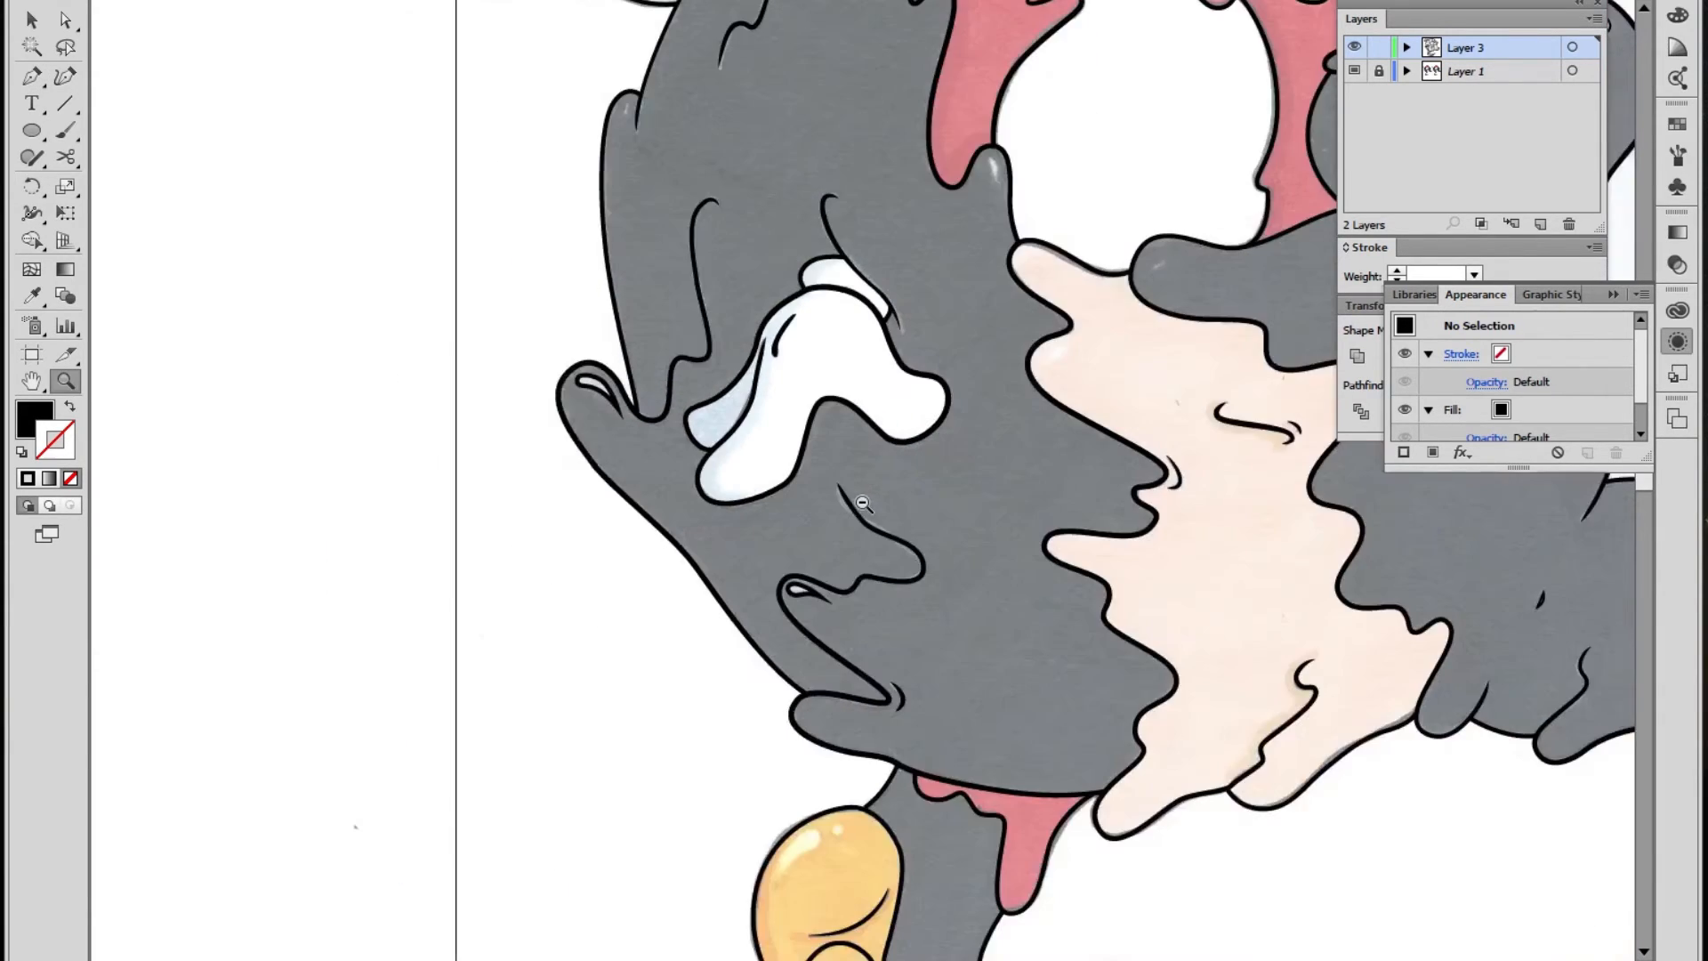
alt+click(867, 502)
alt+click(946, 499)
alt+click(785, 559)
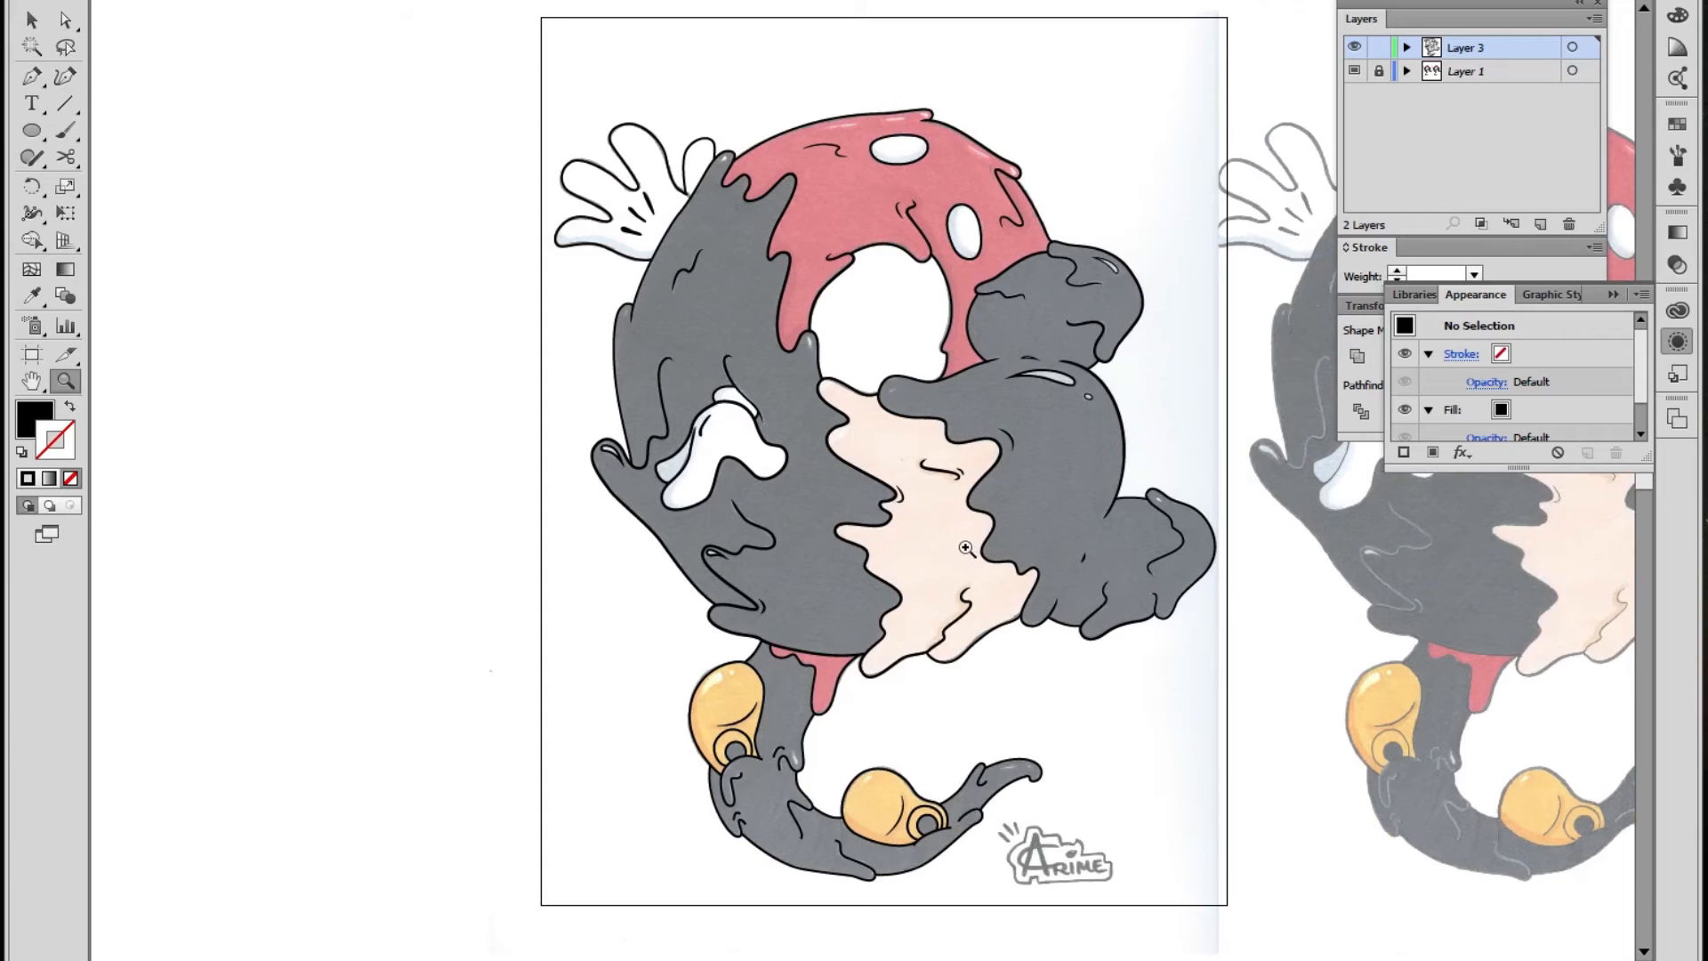
key(v)
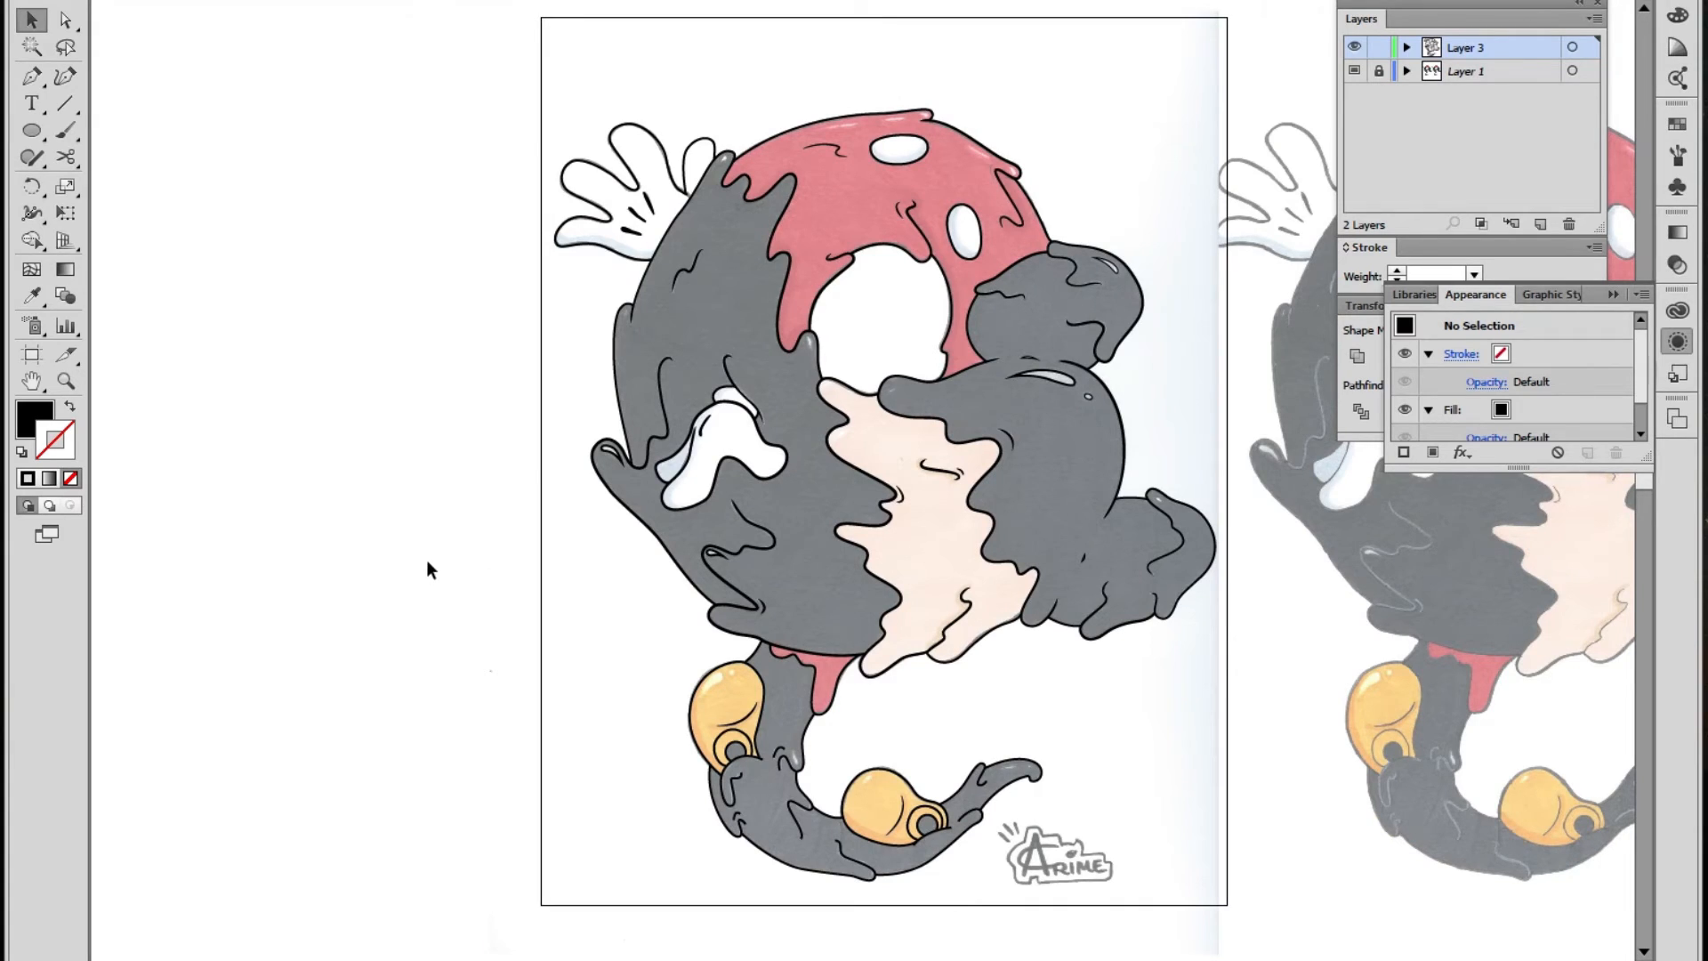
Duplicate the character's complete line art onto the empty area beside the artboard
key(z)
alt+click(835, 482)
key(v)
drag(620, 245, 1151, 757)
mouse_move(1054, 494)
mouse_down()
mouse_move(492, 472)
mouse_move(460, 492)
mouse_move(528, 494)
mouse_up()
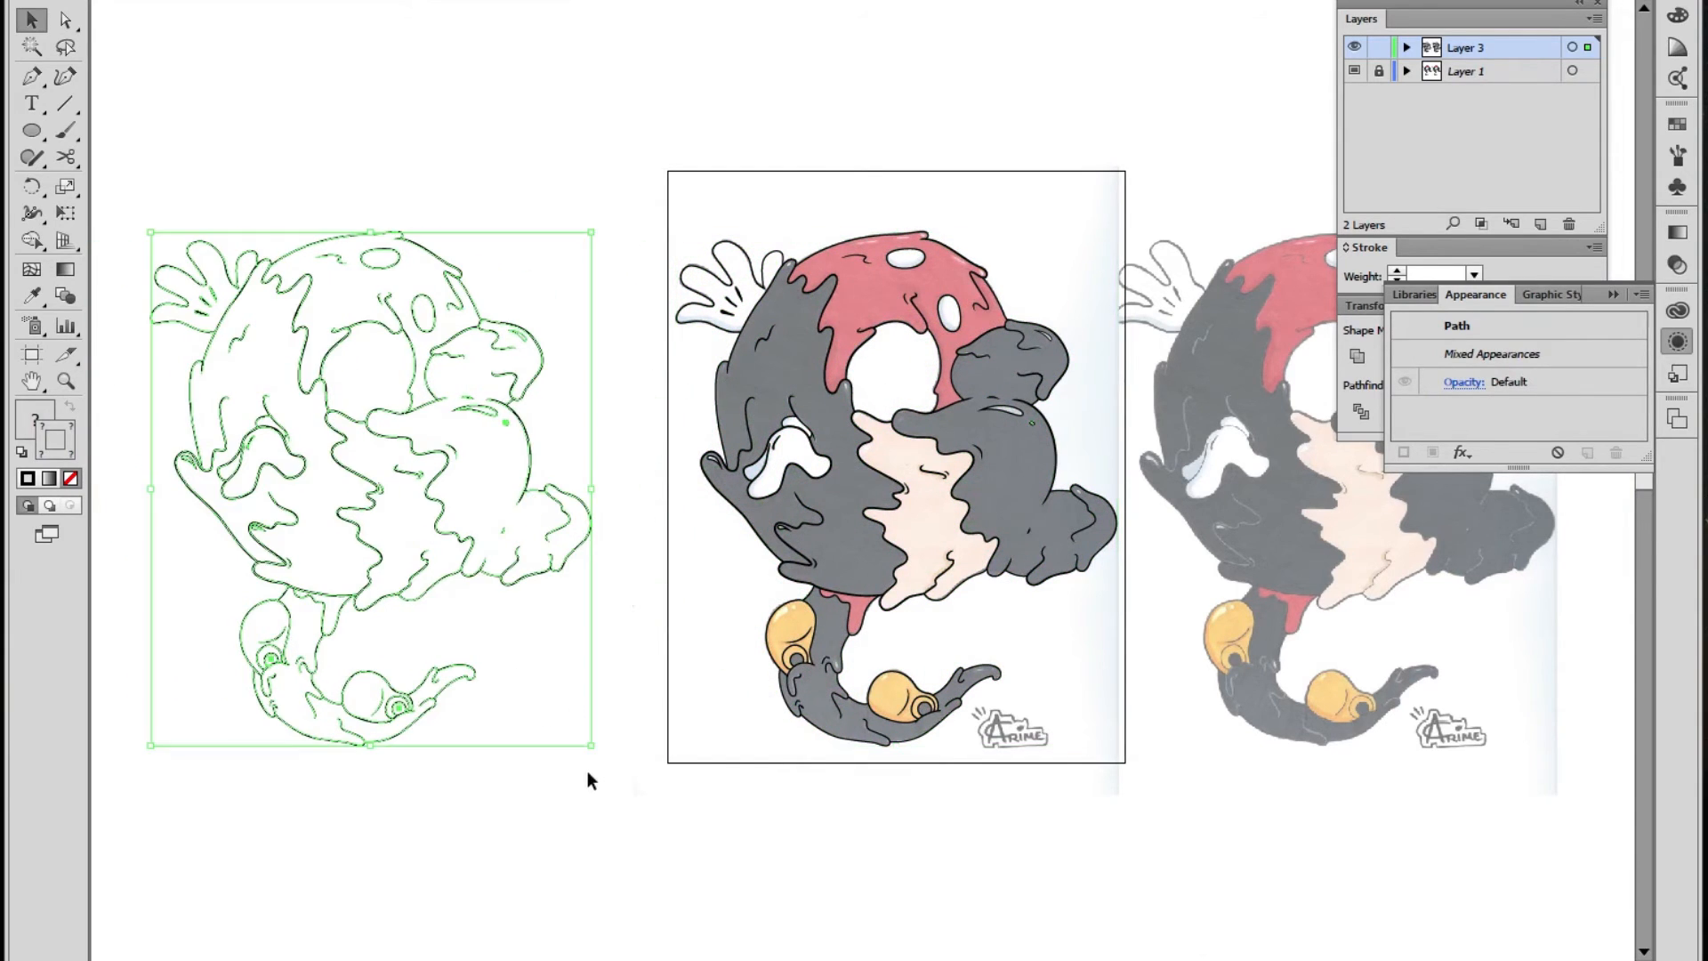
click(590, 770)
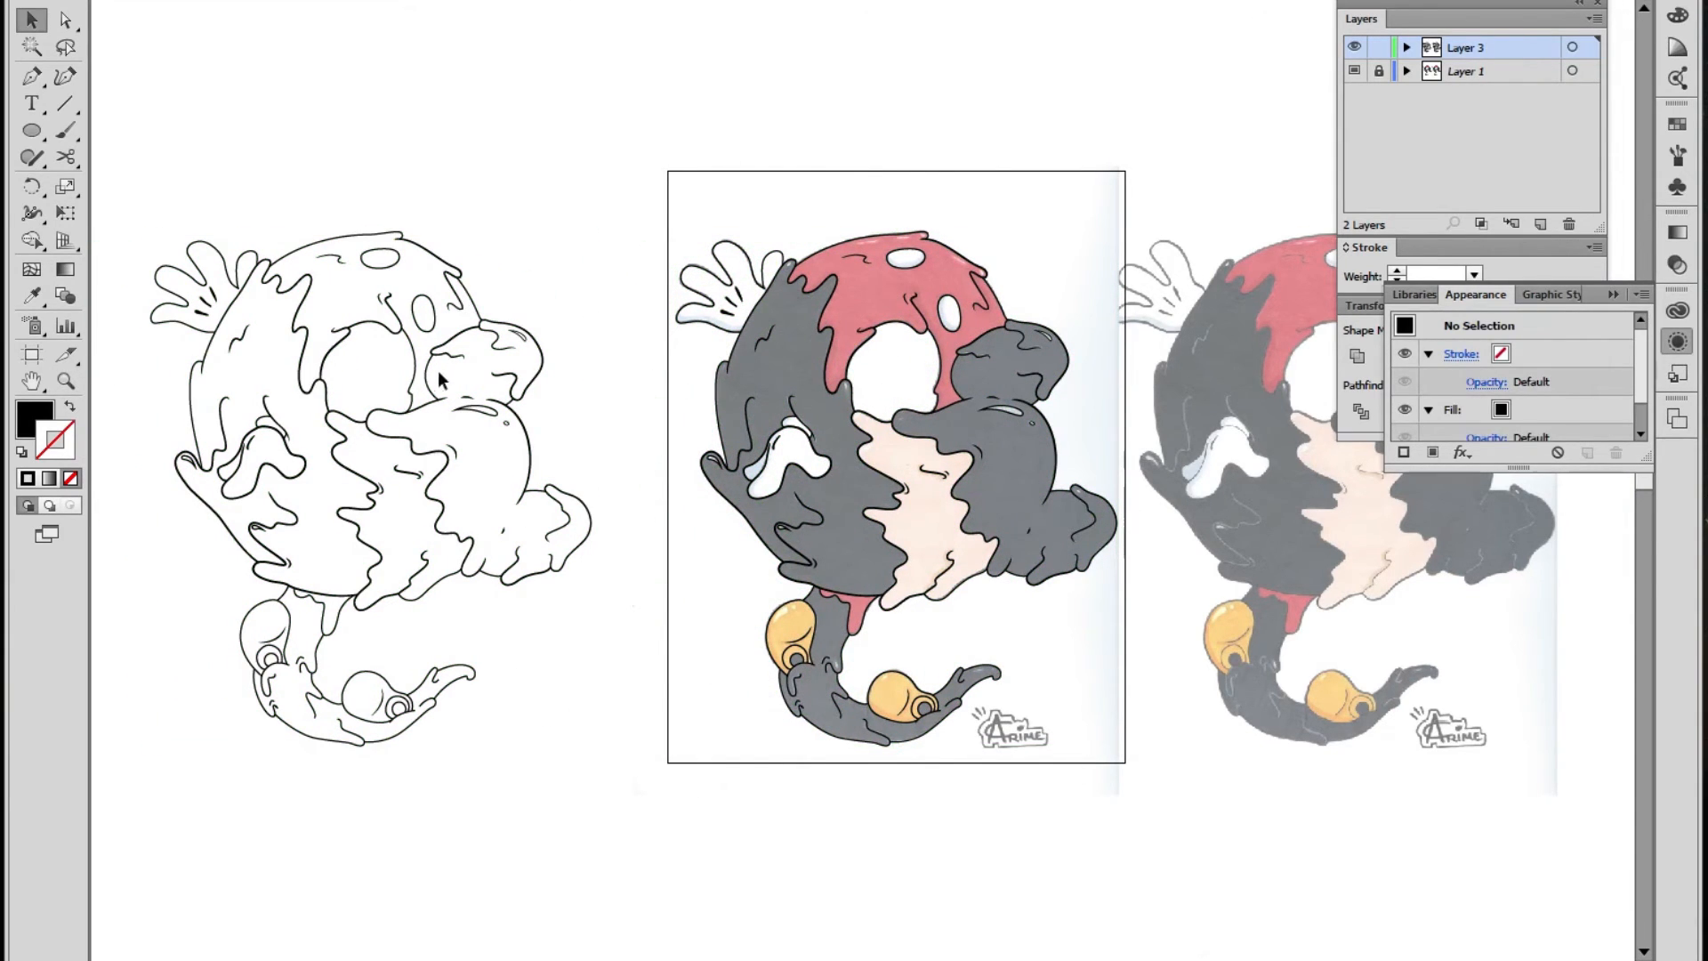
Select the whole duplicated line art and apply Expand Appearance to it
key(z)
click(584, 516)
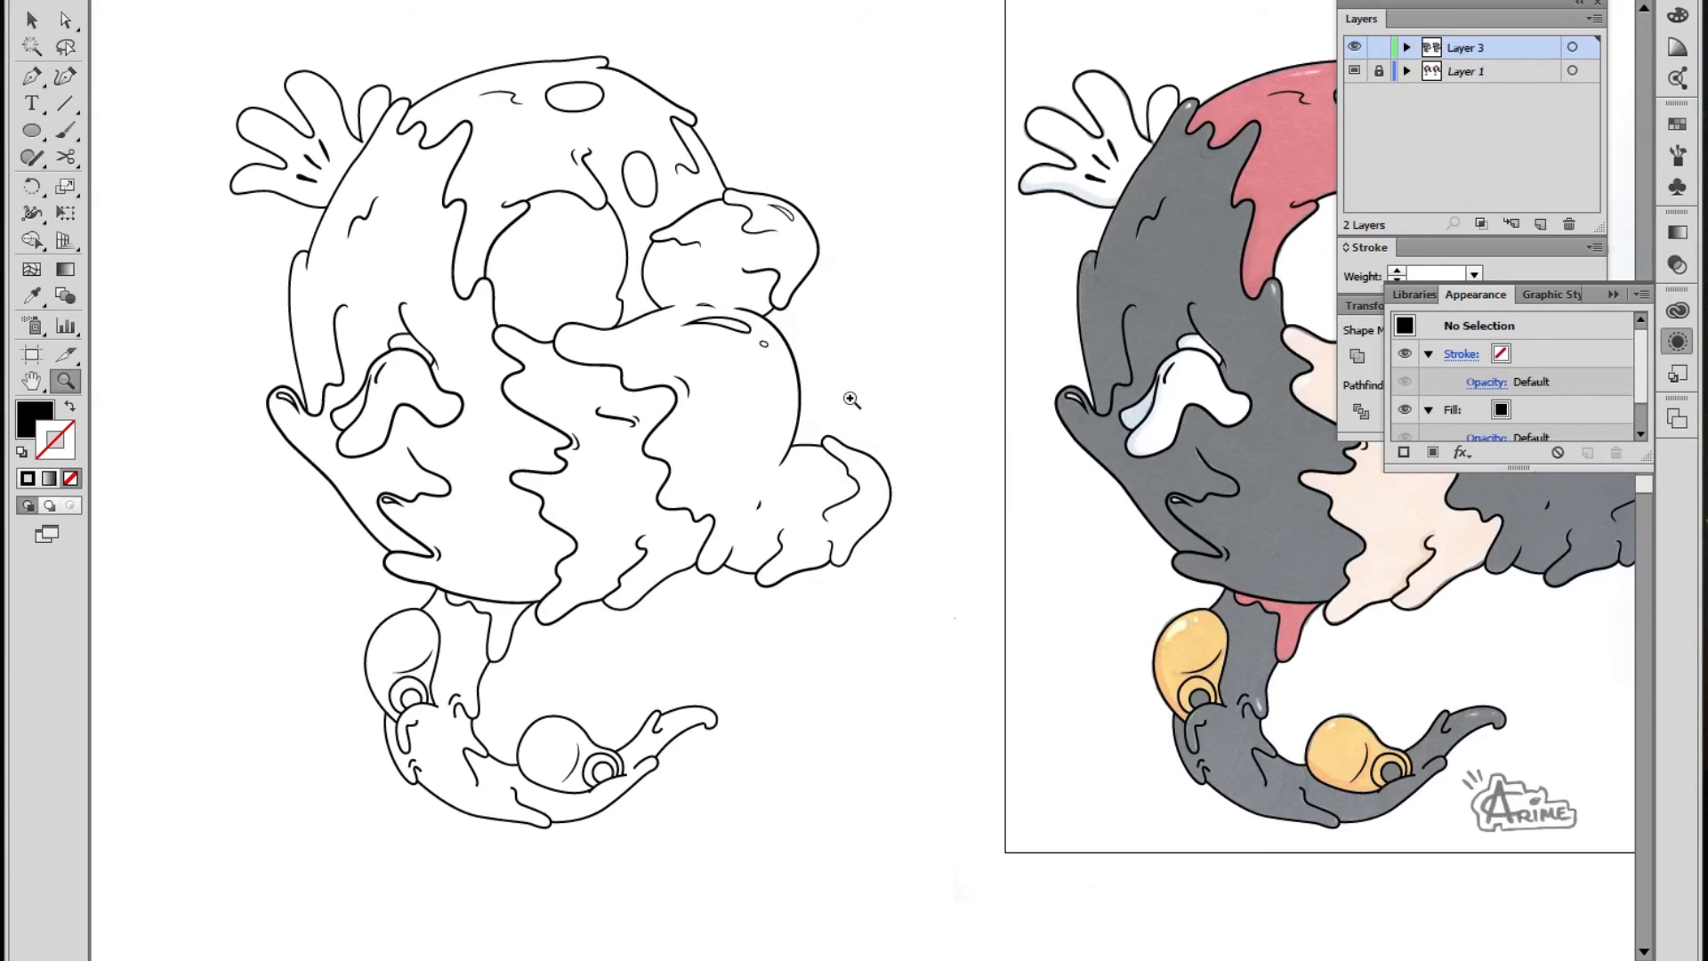
key(ctrl+minus)
key(v)
drag(393, 176, 938, 792)
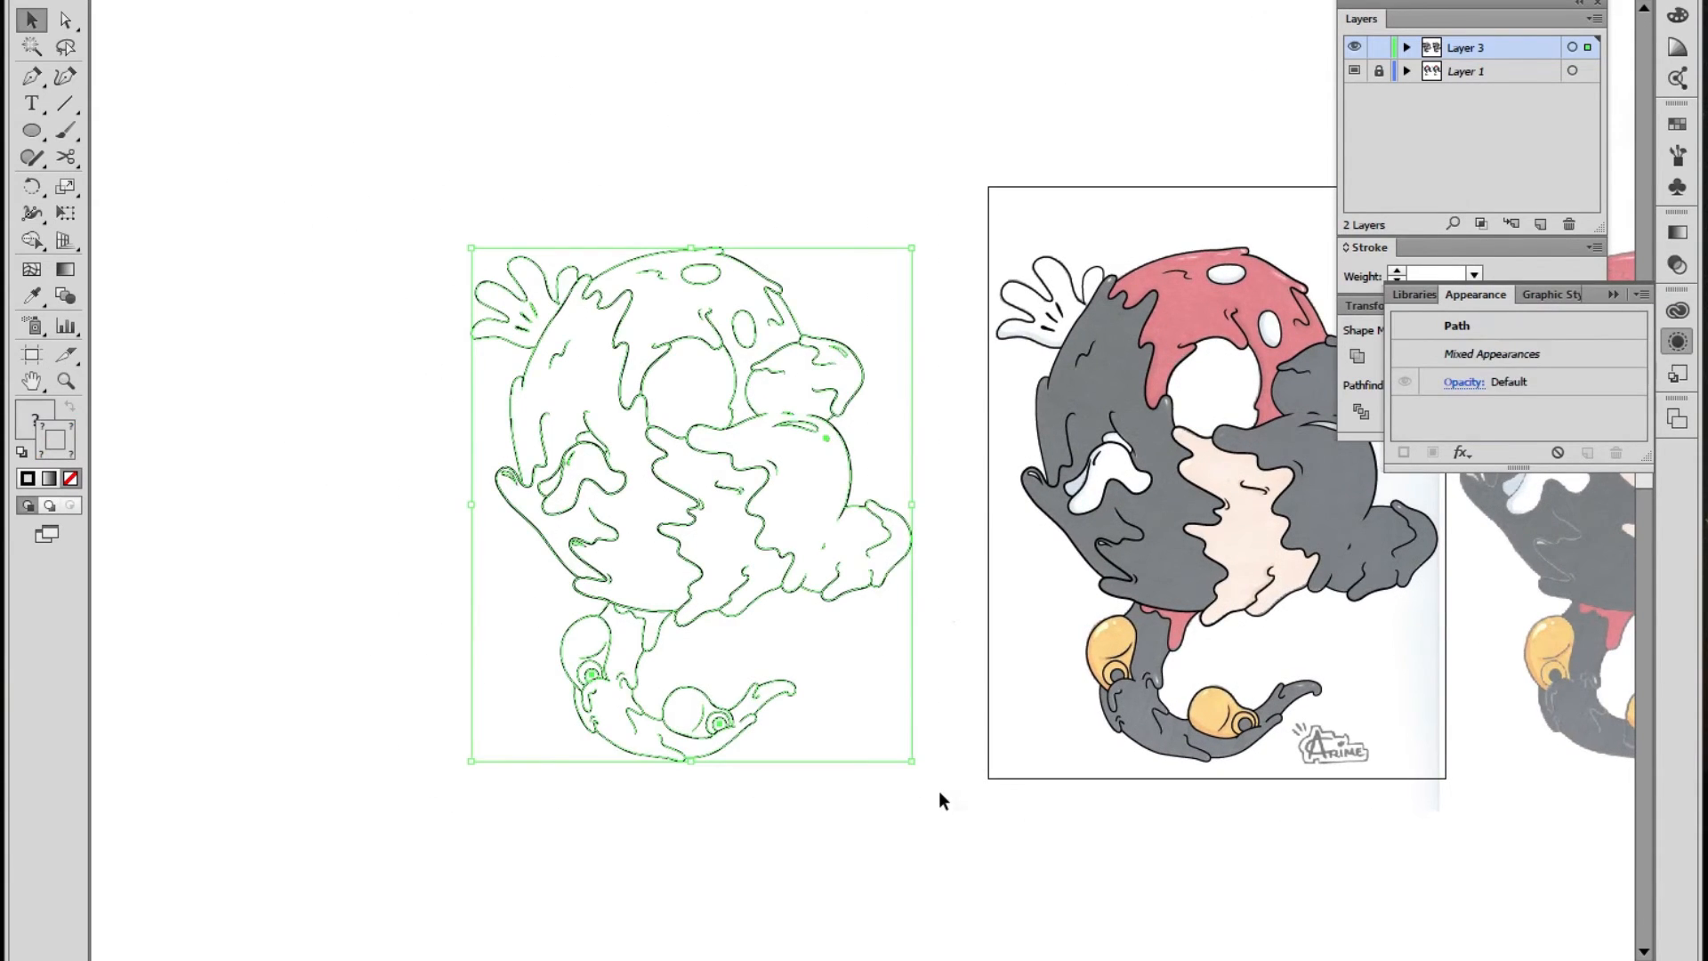
click(62, 429)
key(alt+o)
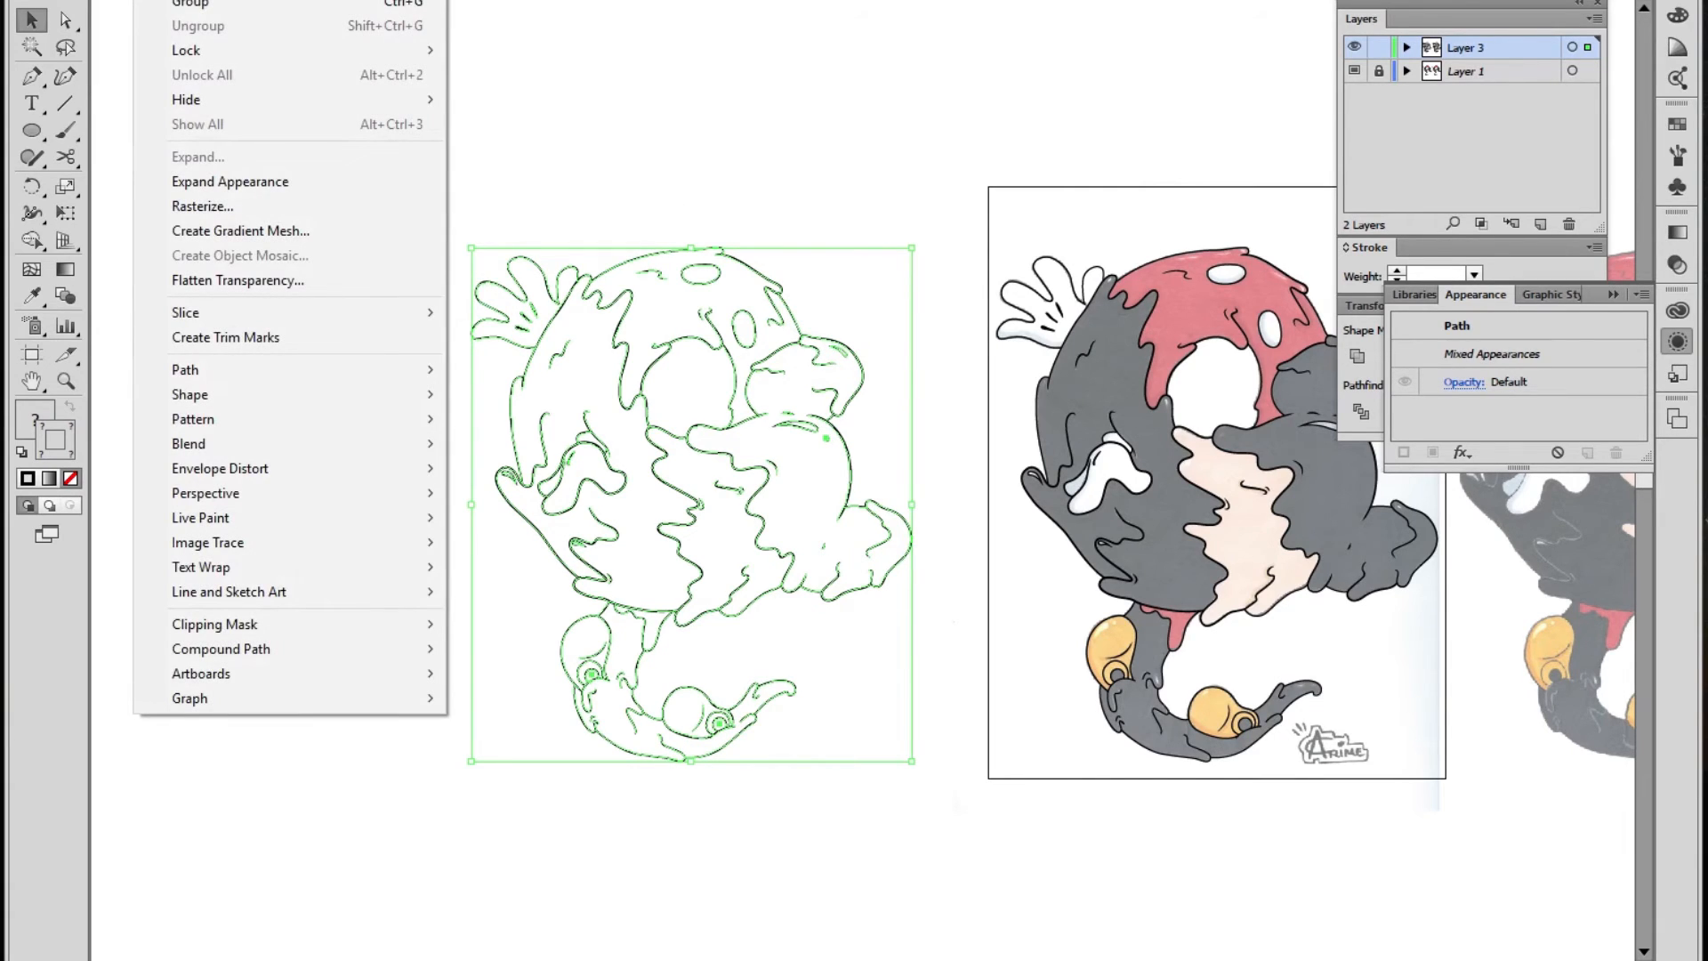
click(302, 183)
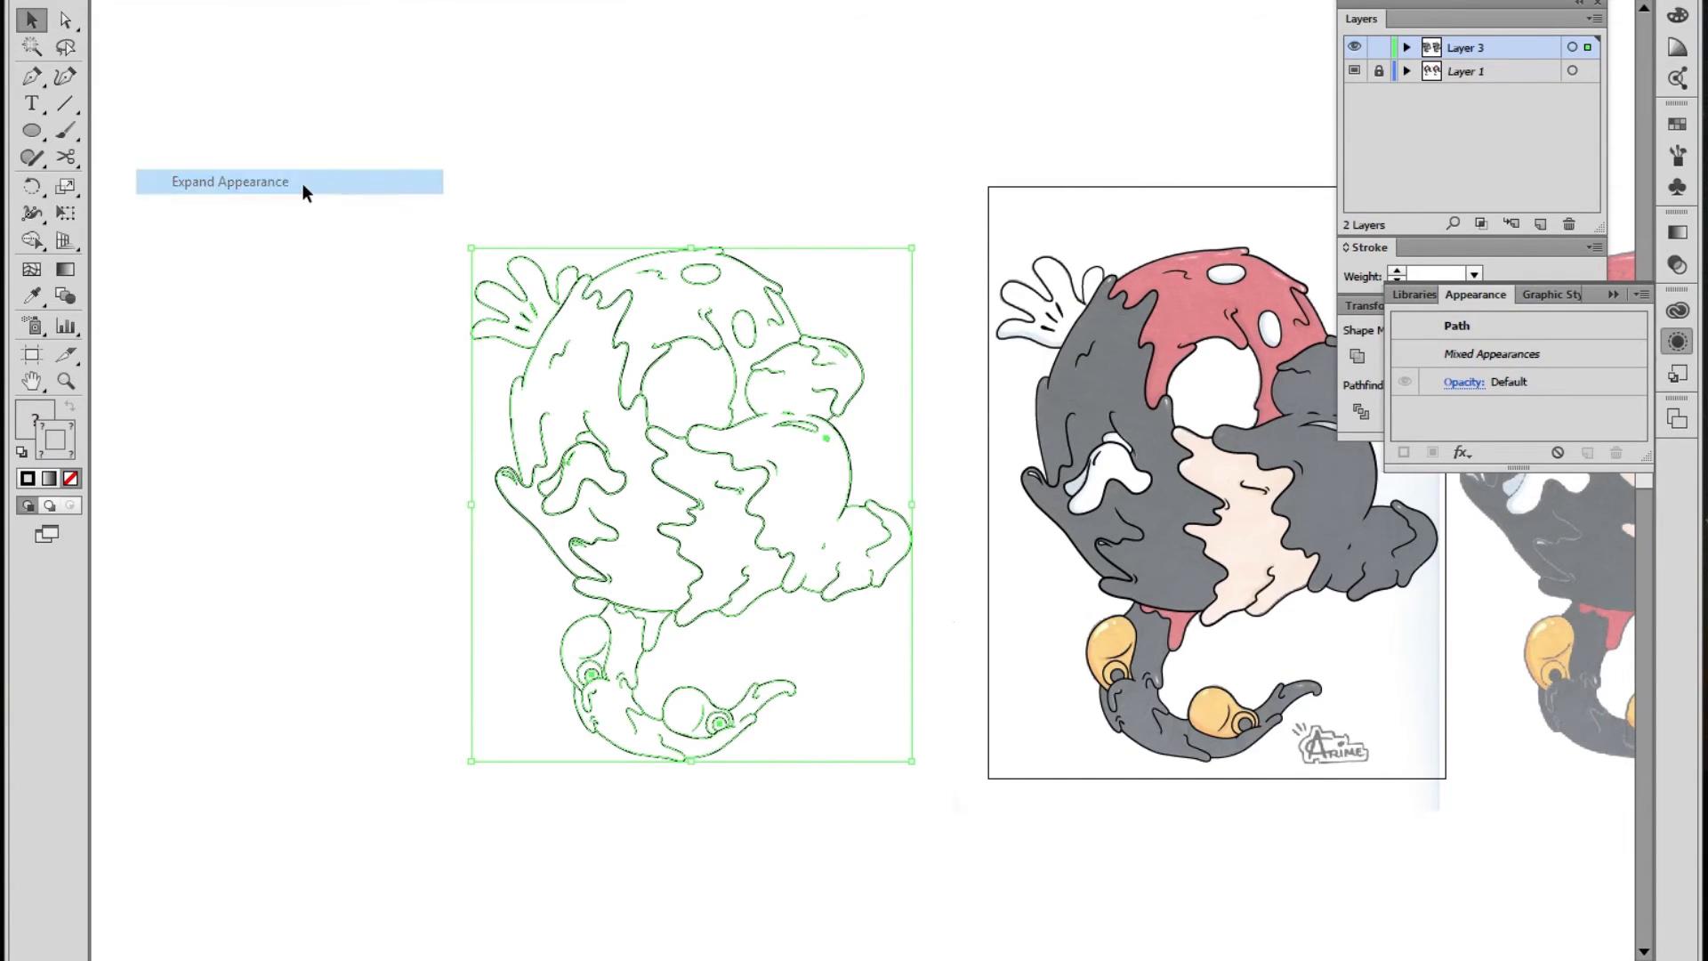
Try expanding the duplicate's fills and strokes into outlined shapes, then return it to live strokes
key(z)
click(690, 520)
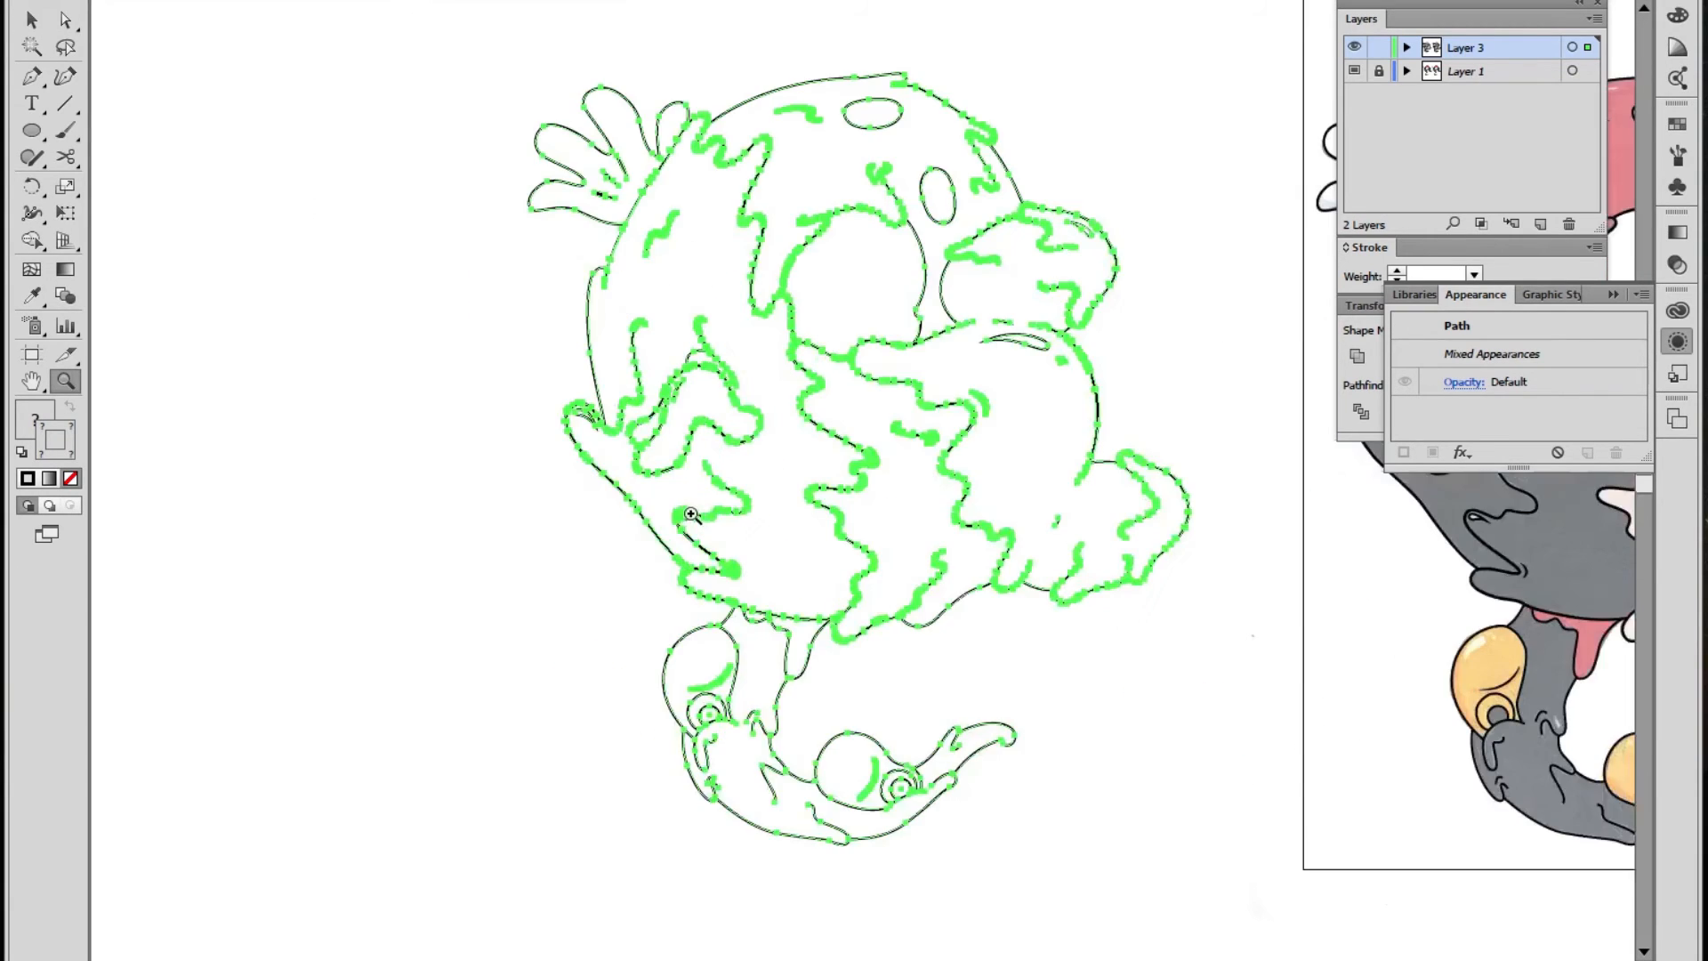
click(697, 517)
double_click(814, 397)
double_click(837, 422)
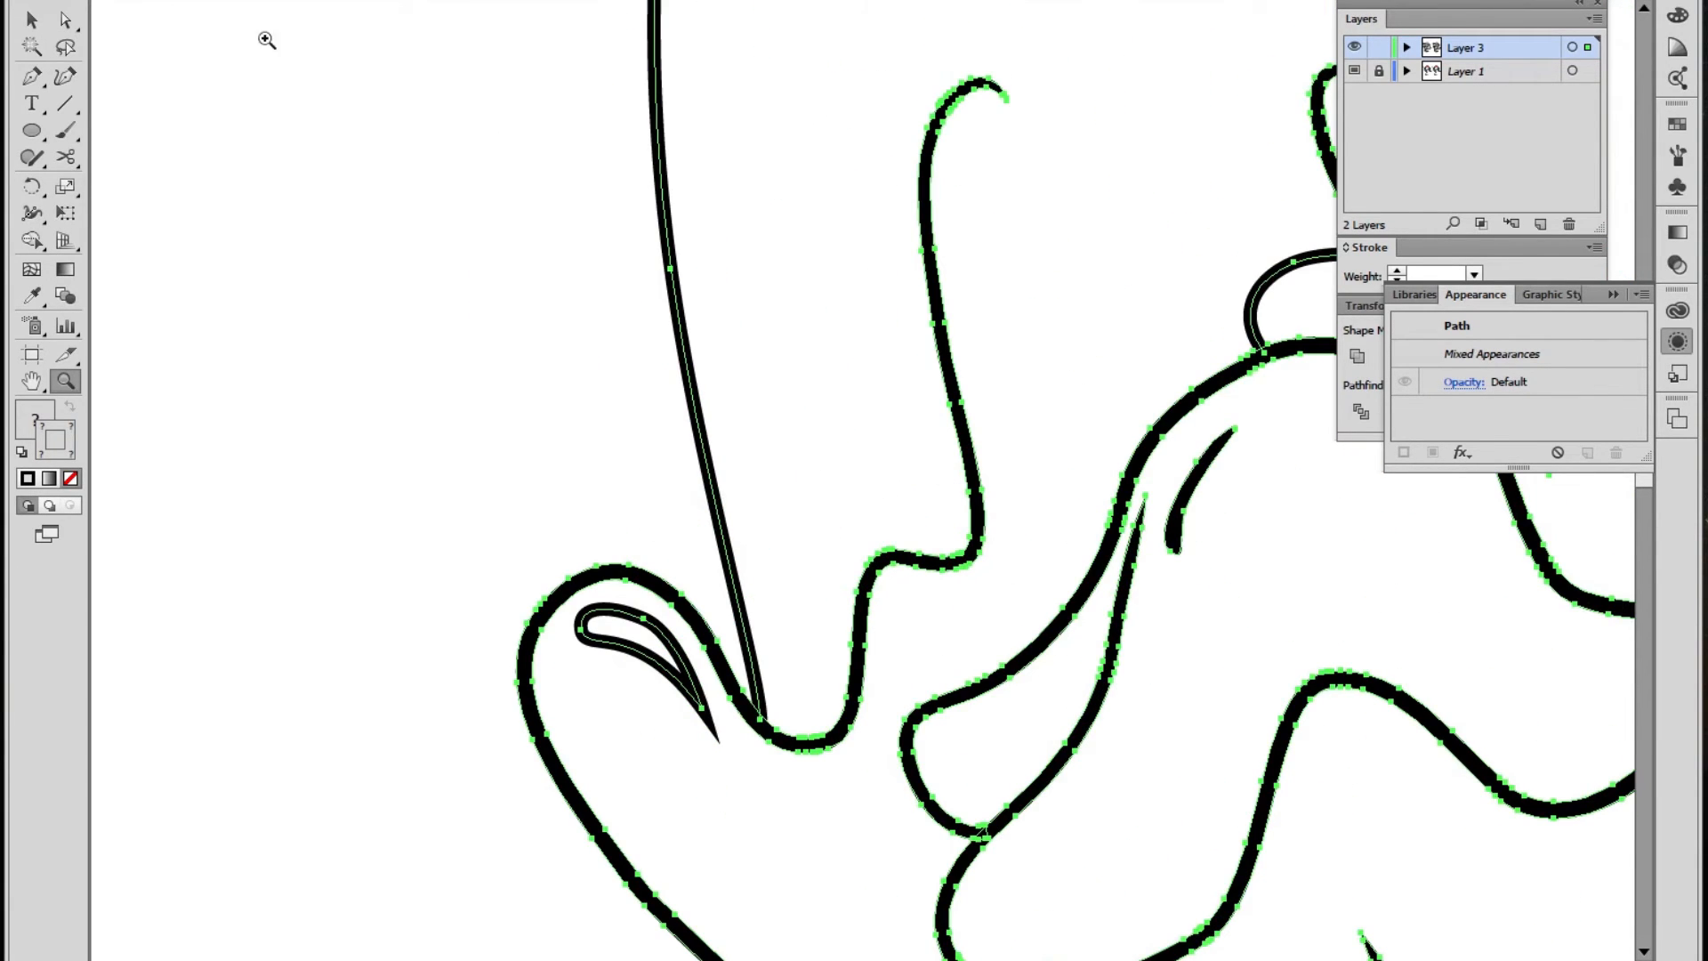
click(156, 2)
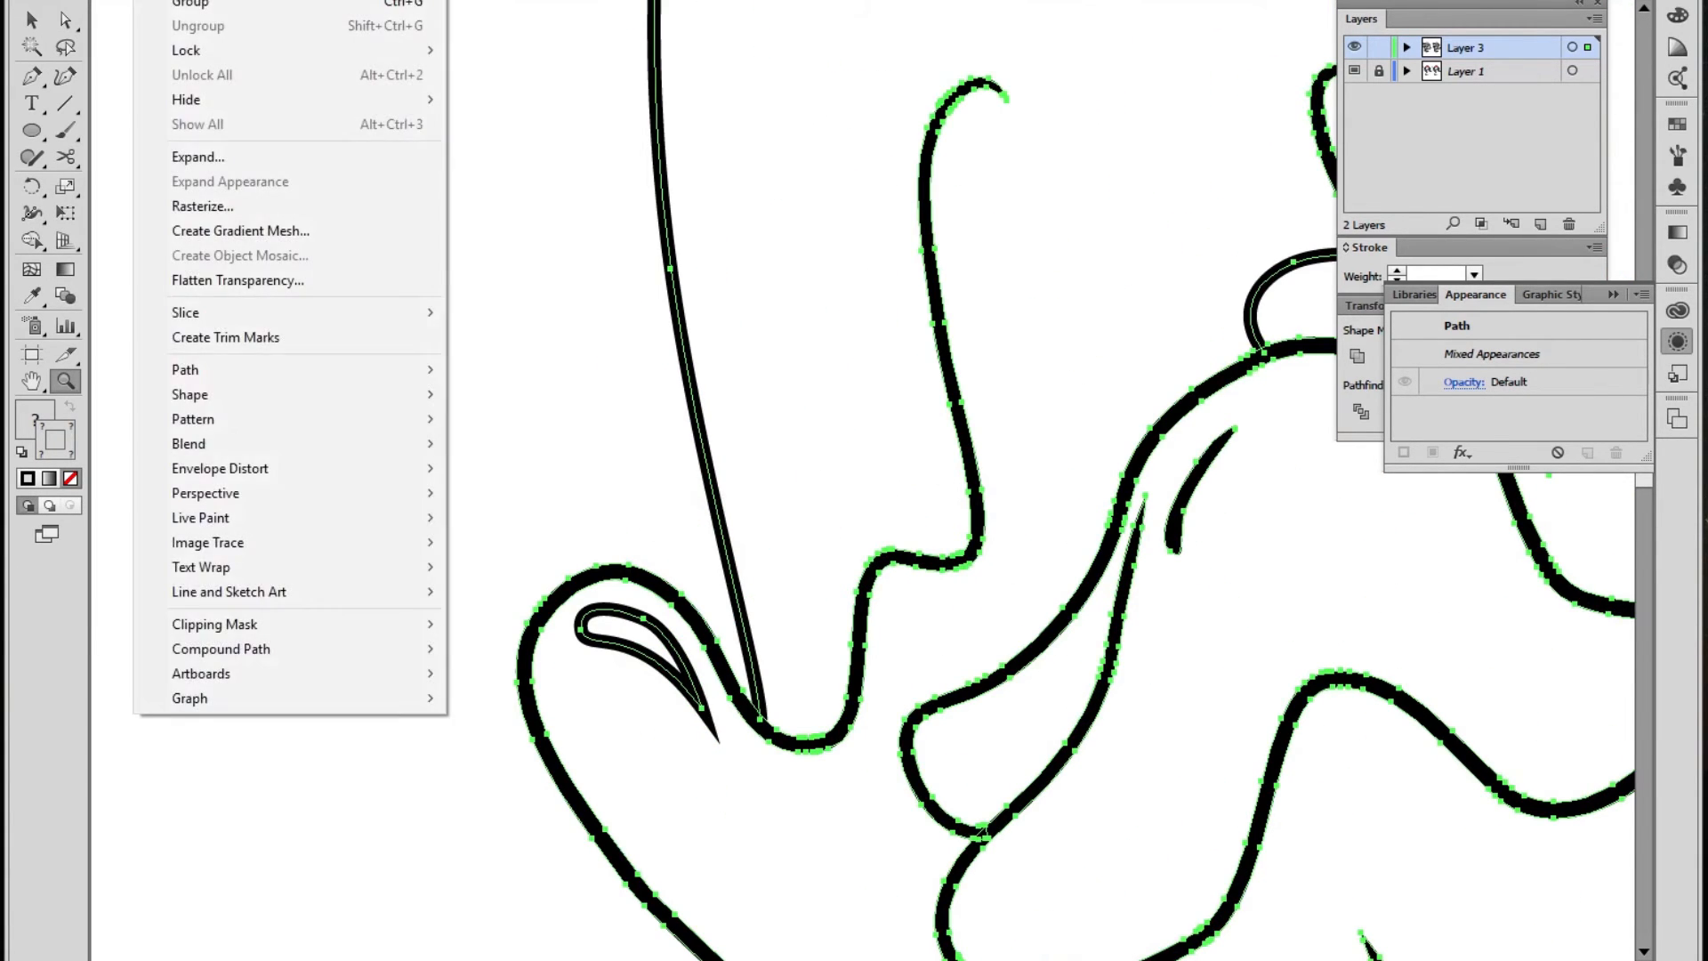
click(198, 159)
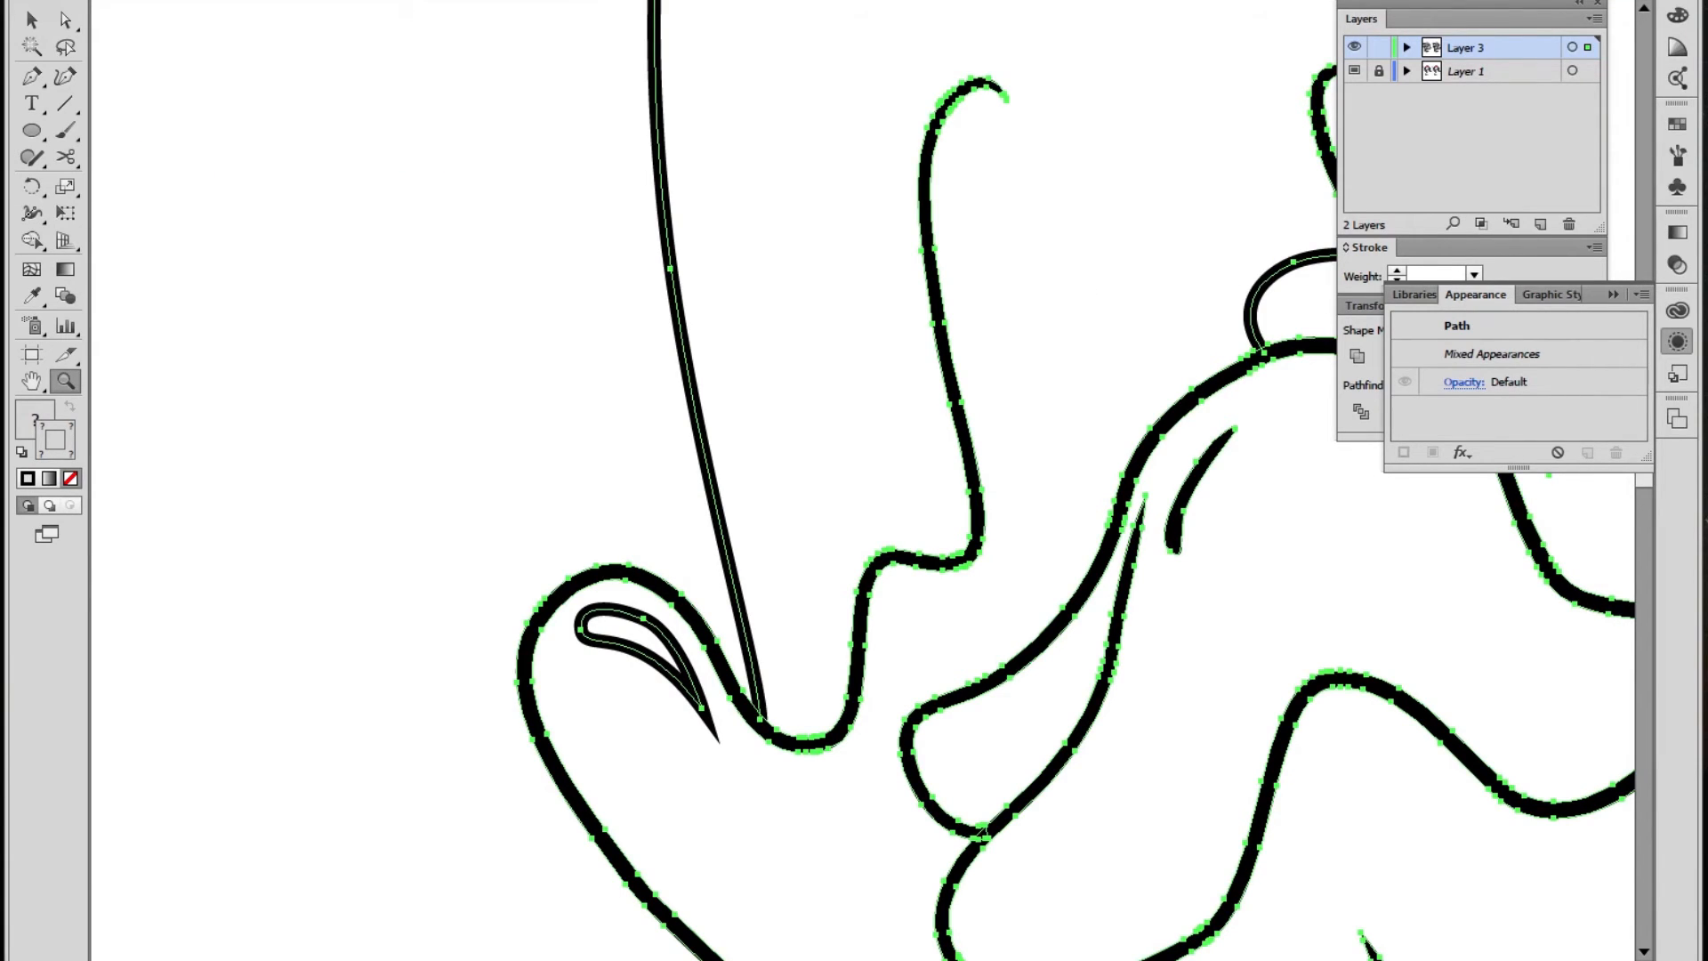
drag(1265, 523, 256, 184)
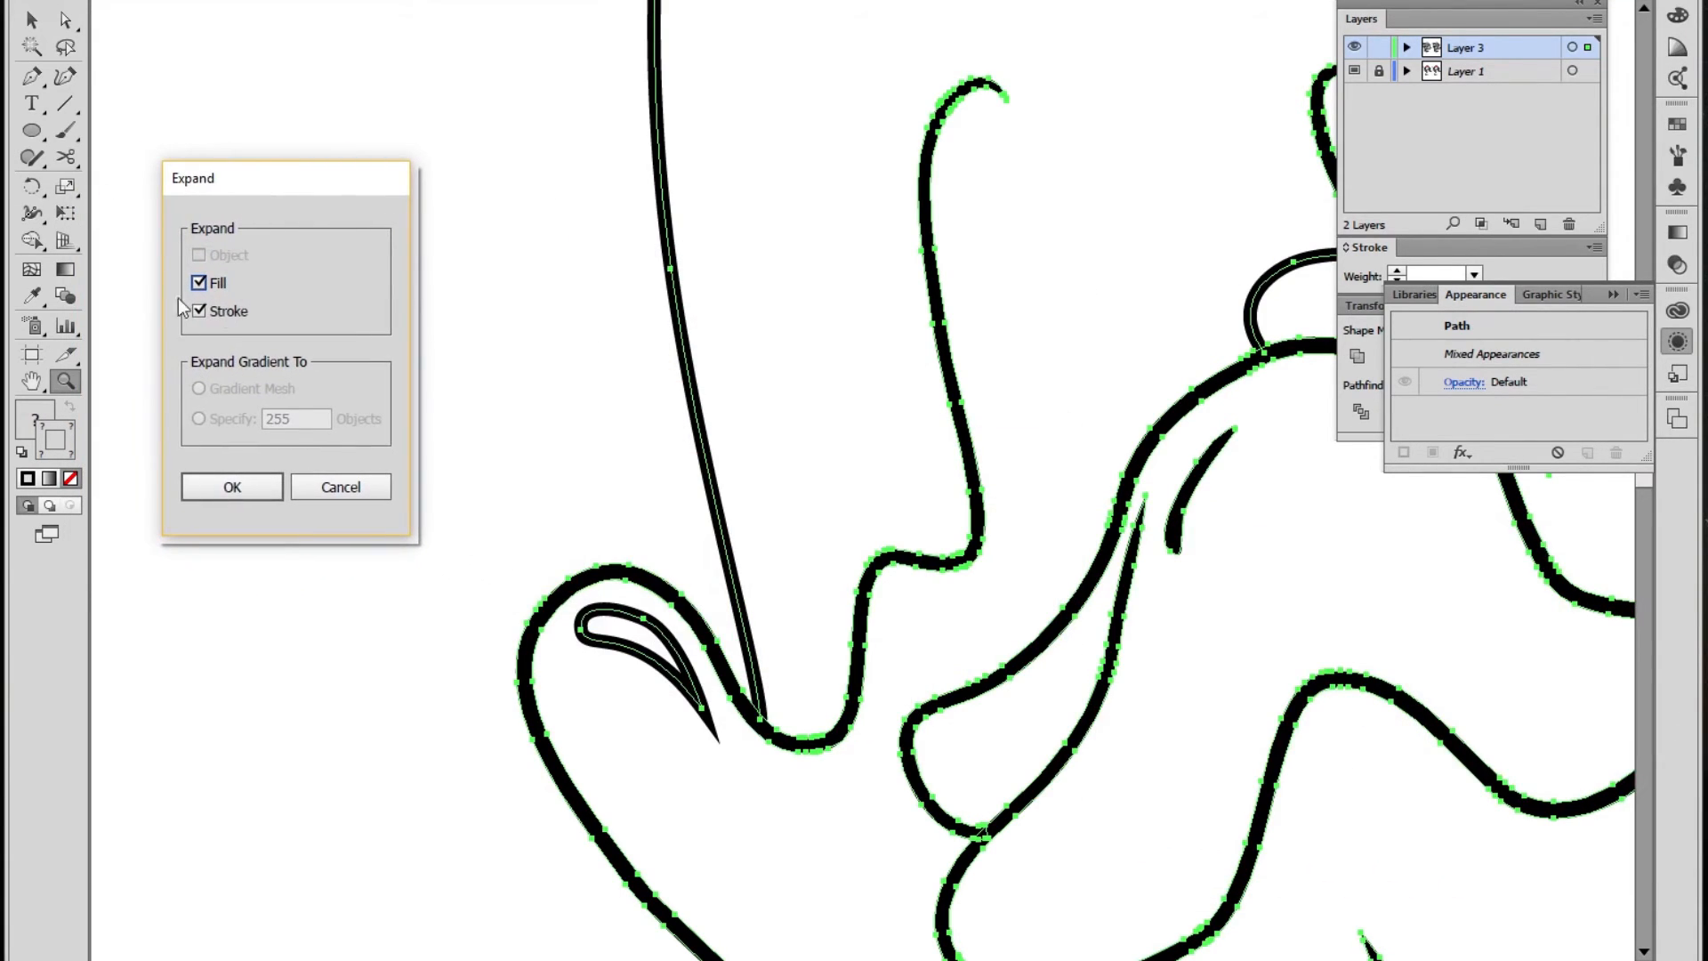
click(232, 487)
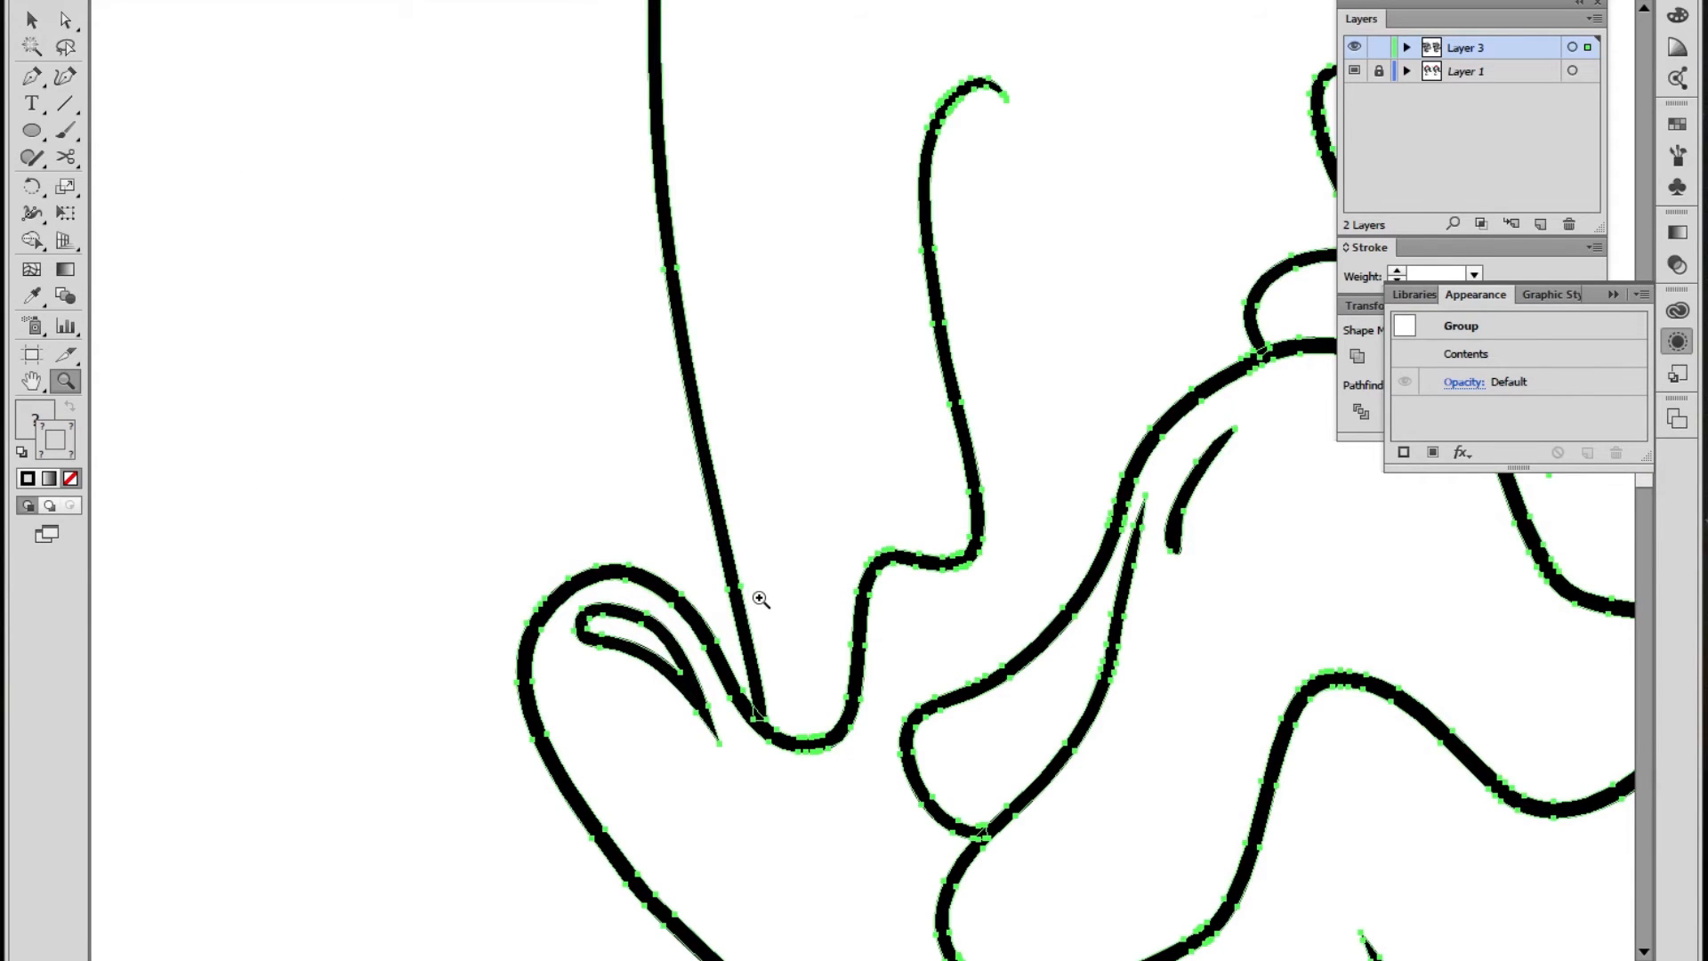
click(798, 537)
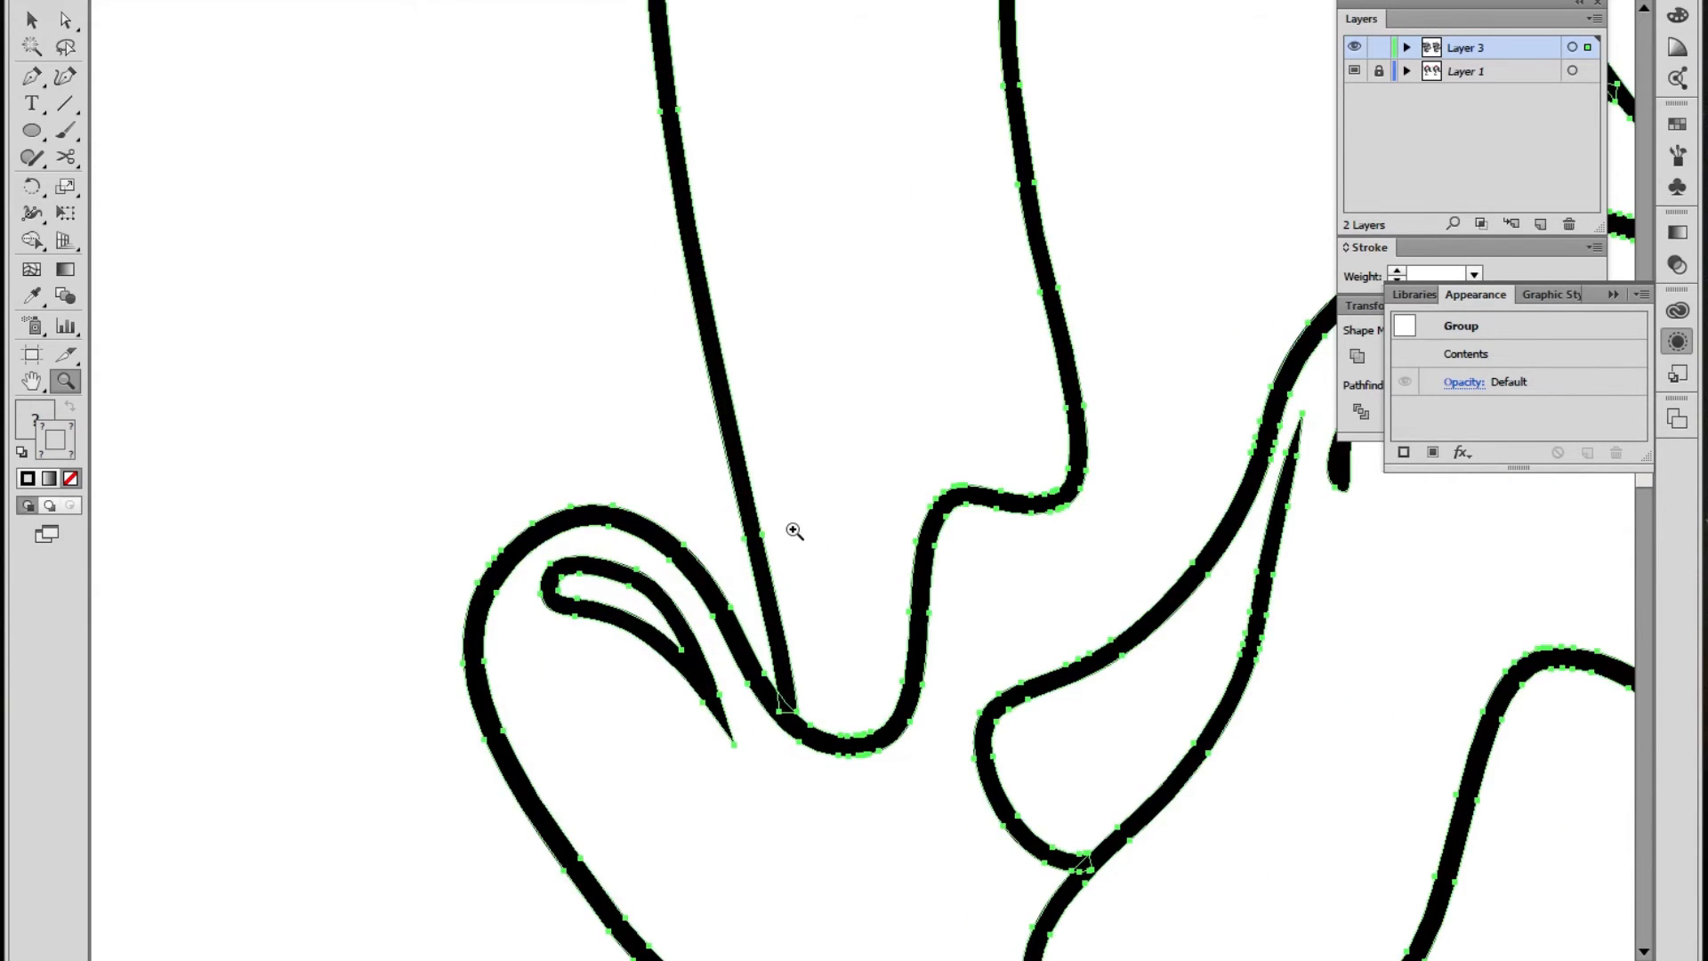
click(797, 537)
key(ctrl+shift+g)
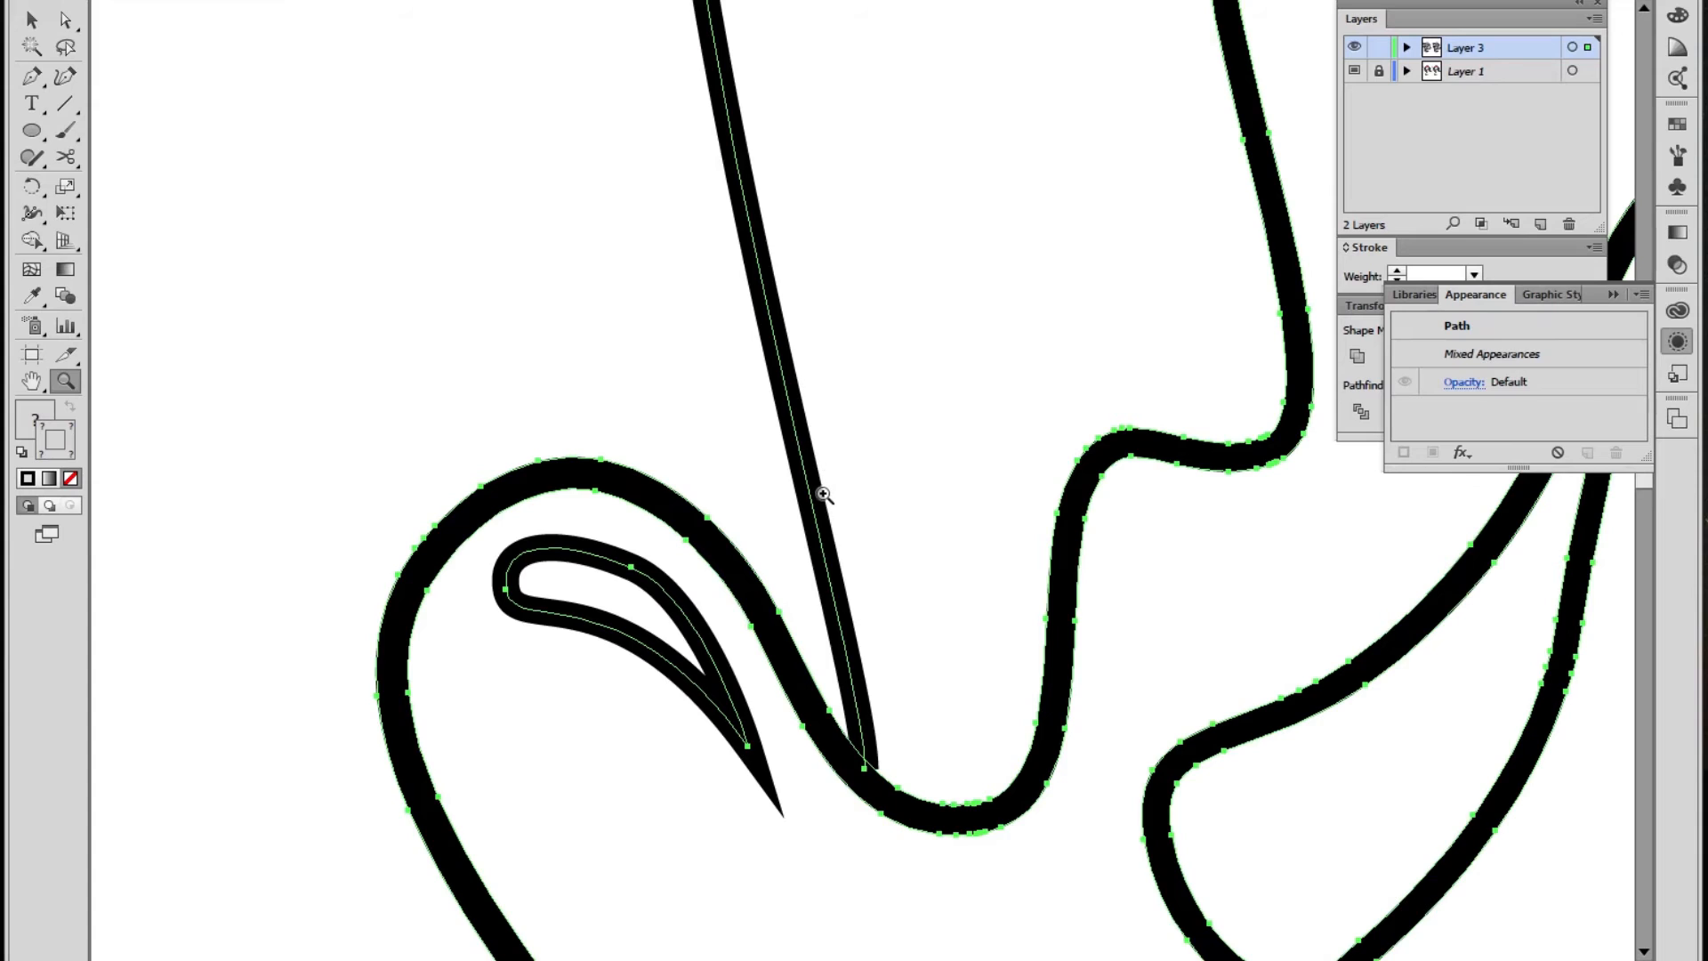
Expand the duplicated line art with both Fill and Stroke included, then deselect it
click(165, 0)
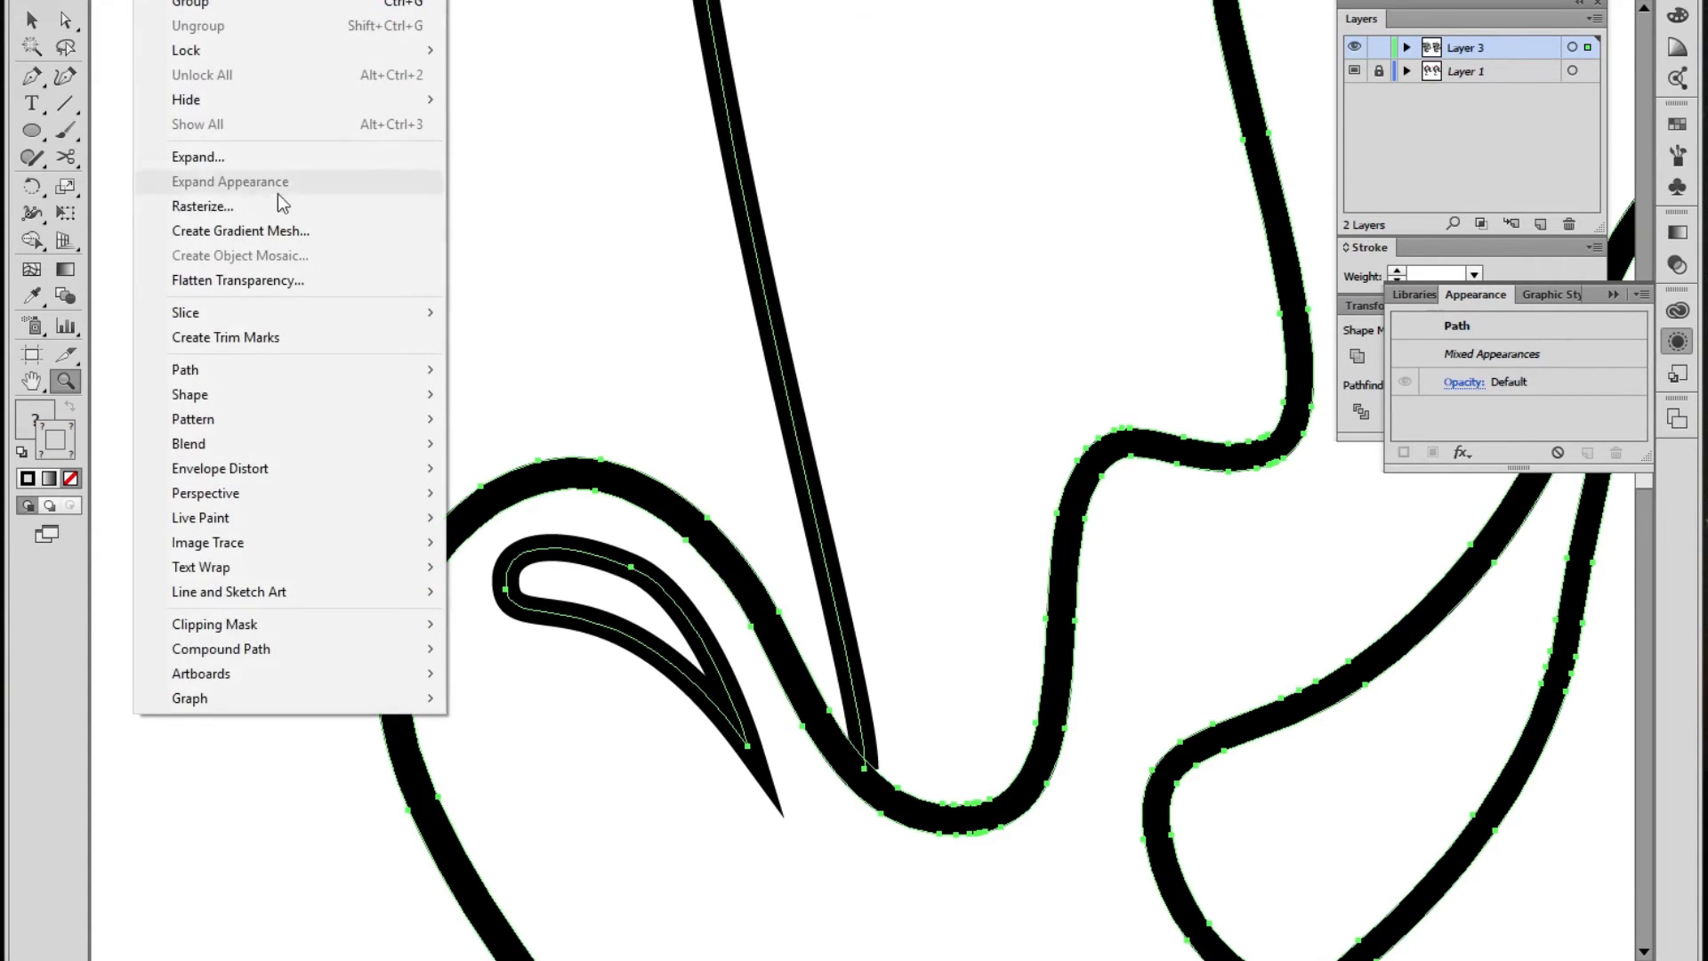
click(253, 163)
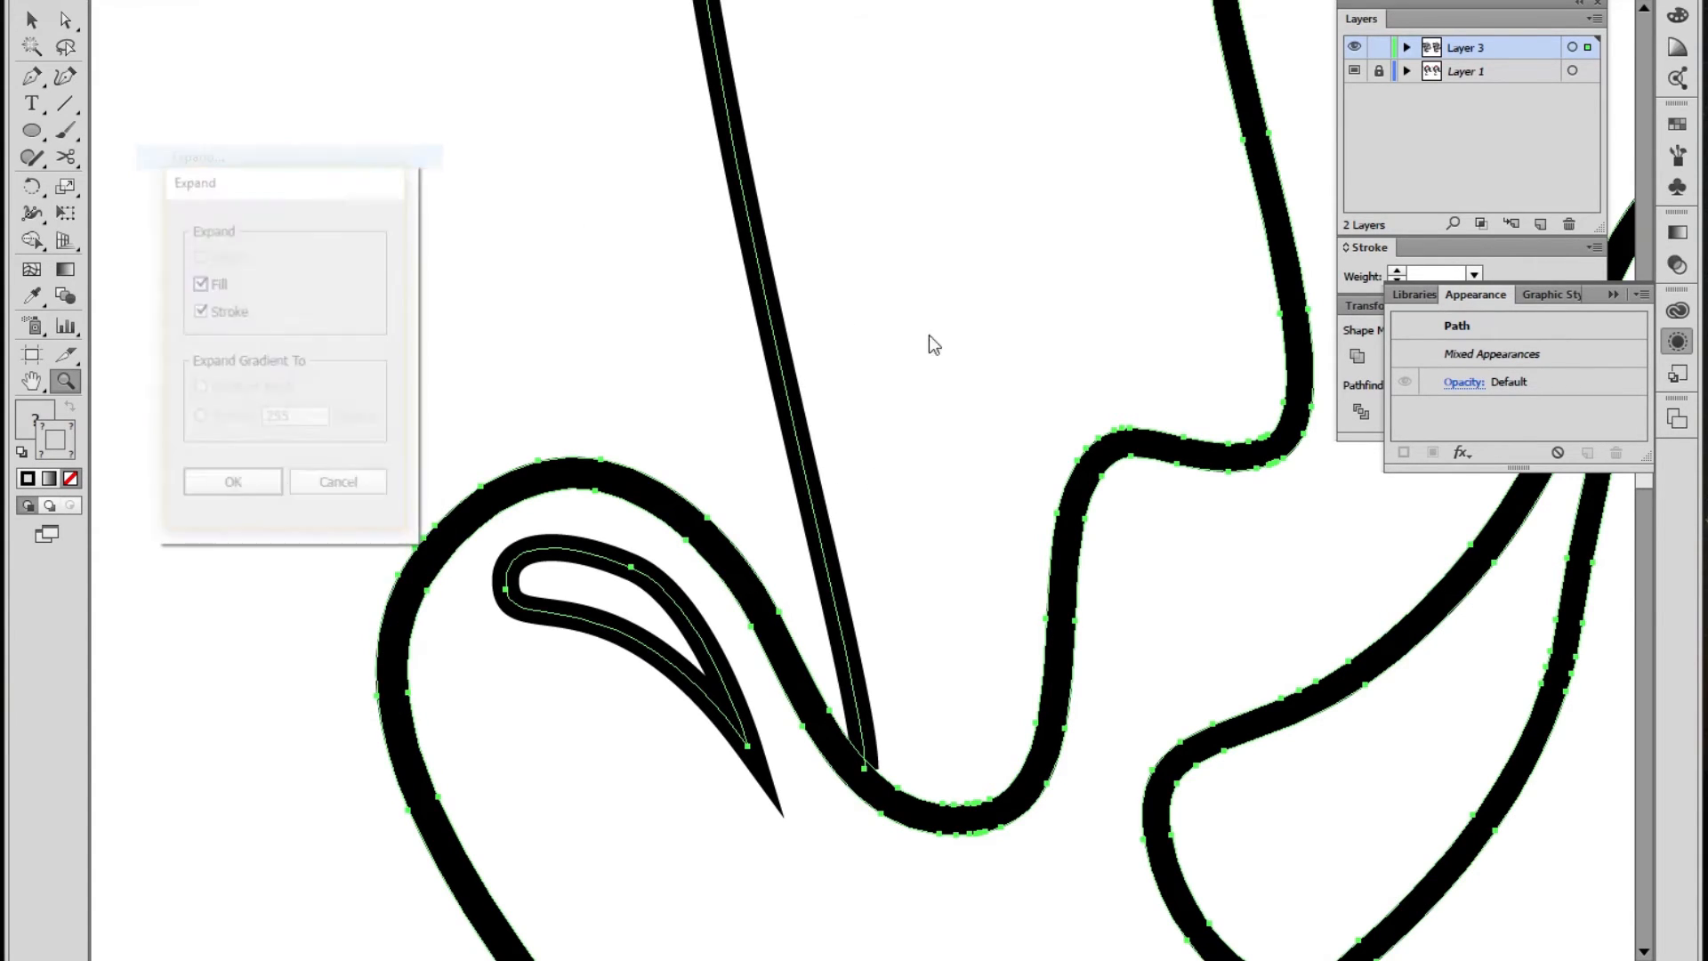
click(252, 485)
key(v)
click(926, 574)
Examine the expanded outlines around the duplicate's pointed drips beside the lower glove
key(a)
drag(879, 518, 799, 544)
click(929, 598)
key(z)
alt+click(920, 582)
alt+click(922, 581)
alt+click(922, 581)
alt+click(922, 581)
alt+click(921, 580)
alt+click(921, 580)
drag(999, 412, 849, 664)
click(746, 480)
click(746, 480)
click(747, 480)
Try reshaping the long body line above the outermost drip and undo the change
key(a)
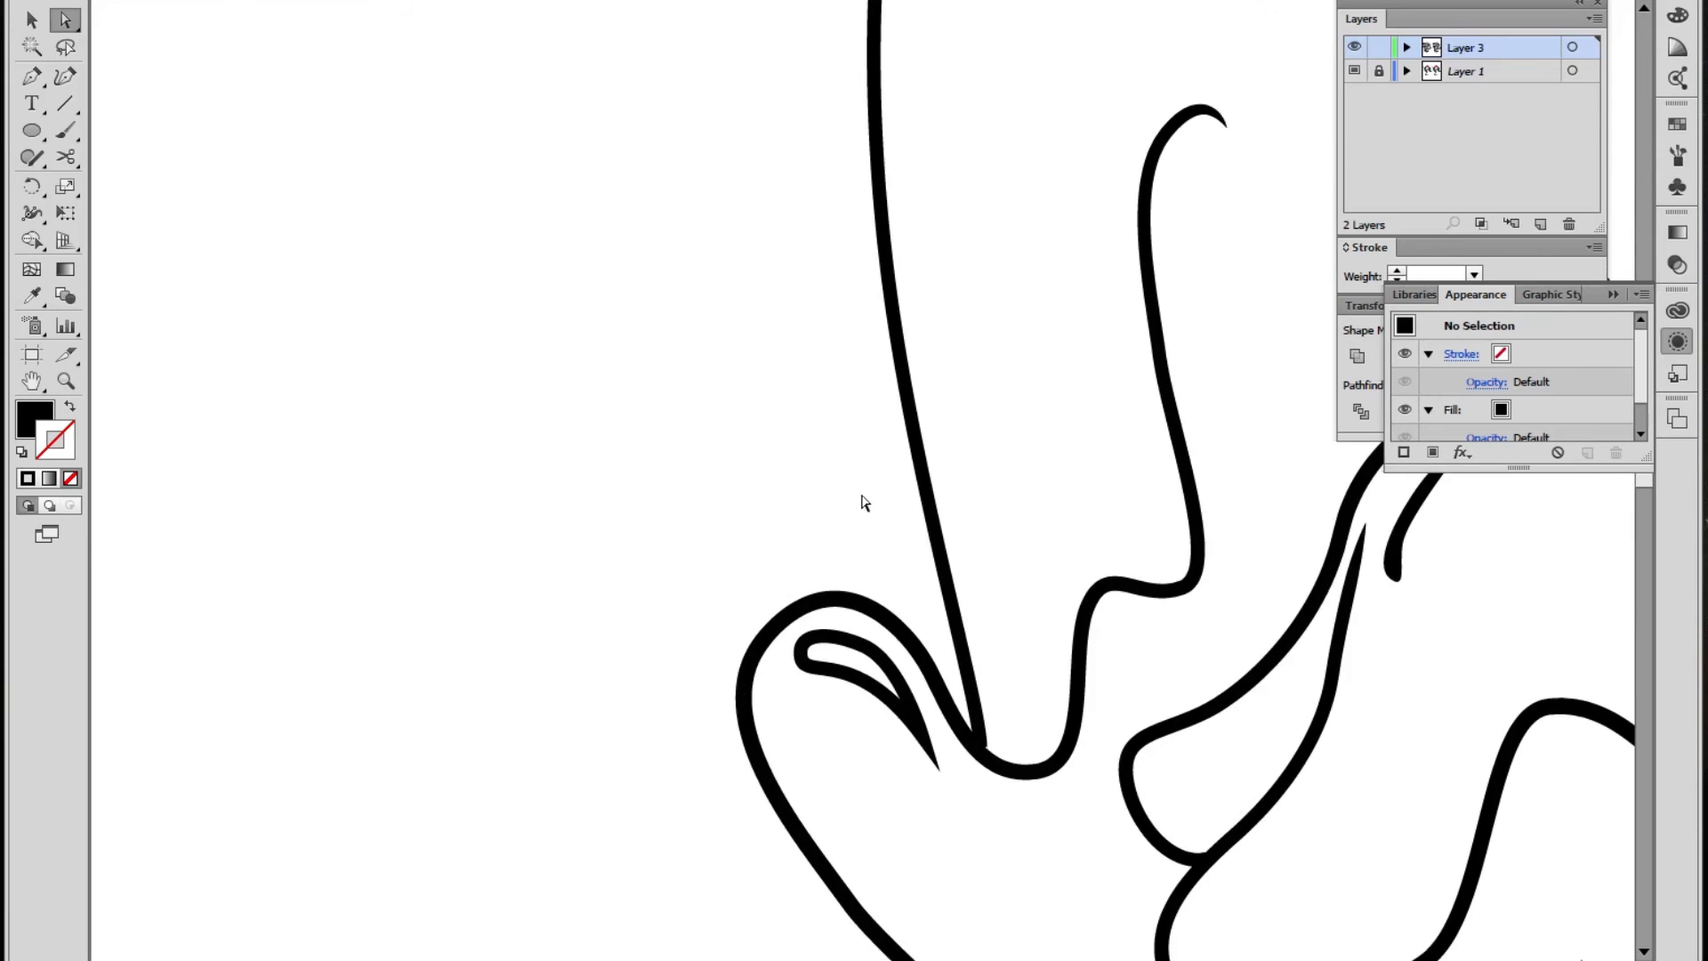
click(925, 489)
drag(896, 297, 980, 322)
key(ctrl+z)
key(ctrl+z)
click(1012, 363)
Select all of the duplicated line art and unite it into one combined shape
key(z)
alt+click(1017, 451)
alt+click(1015, 457)
alt+click(1015, 457)
alt+click(1015, 458)
alt+click(1015, 457)
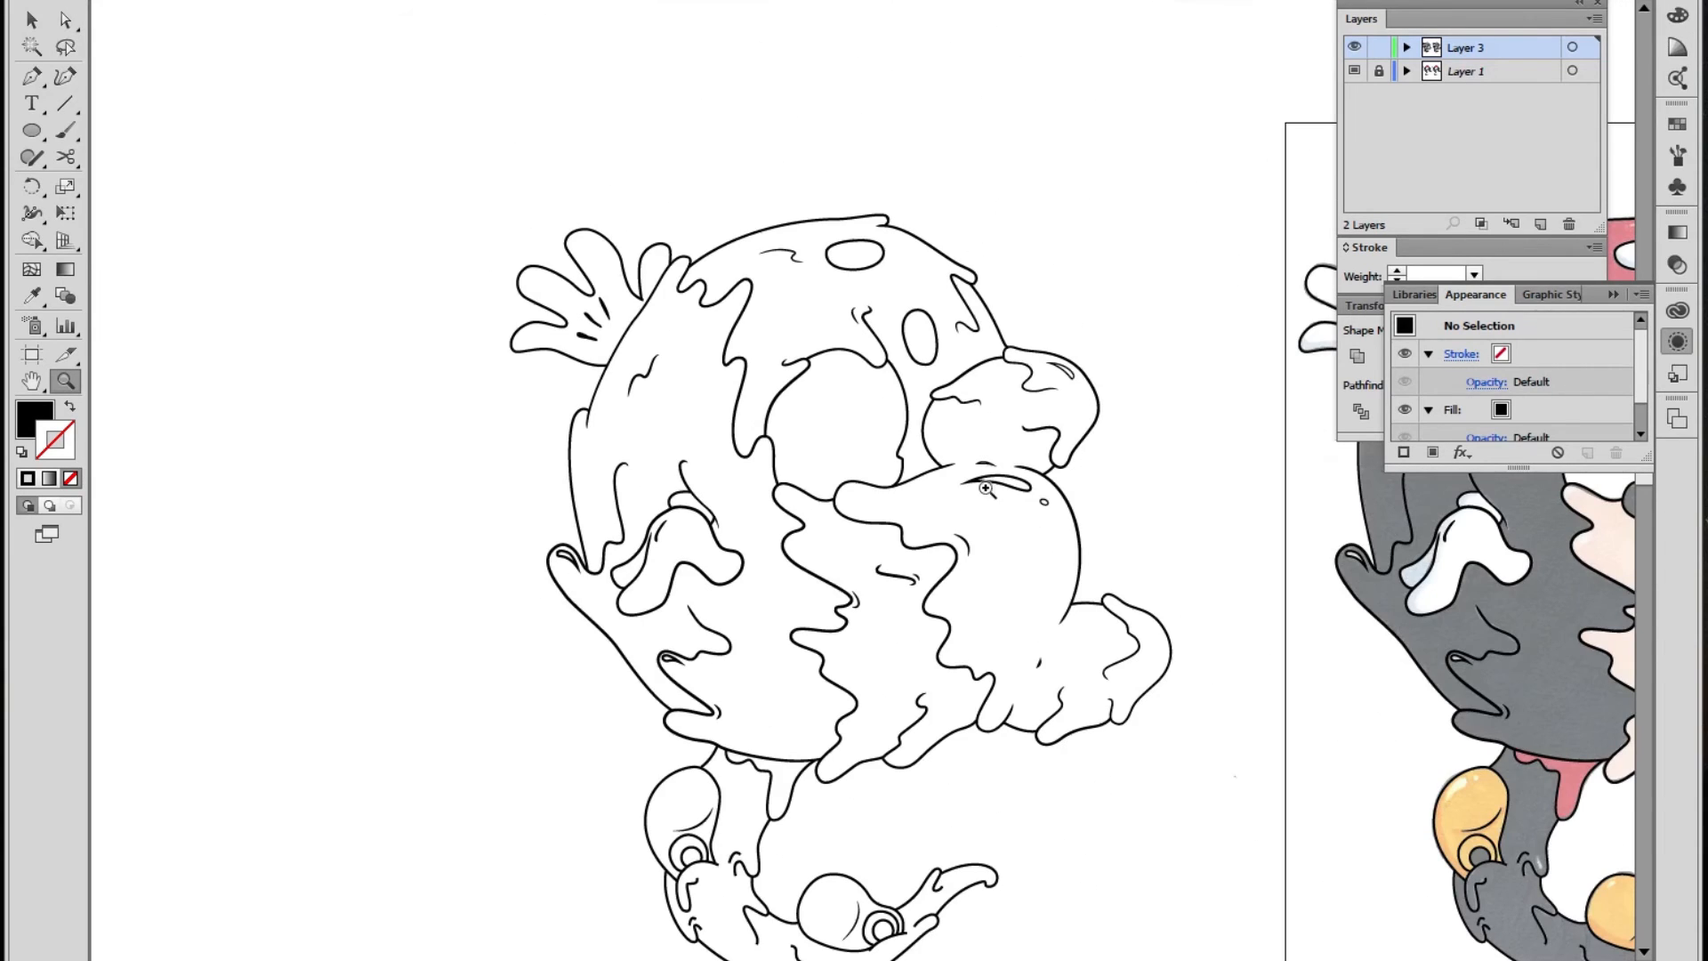
key(v)
drag(1188, 557, 1134, 412)
key(z)
alt+click(982, 534)
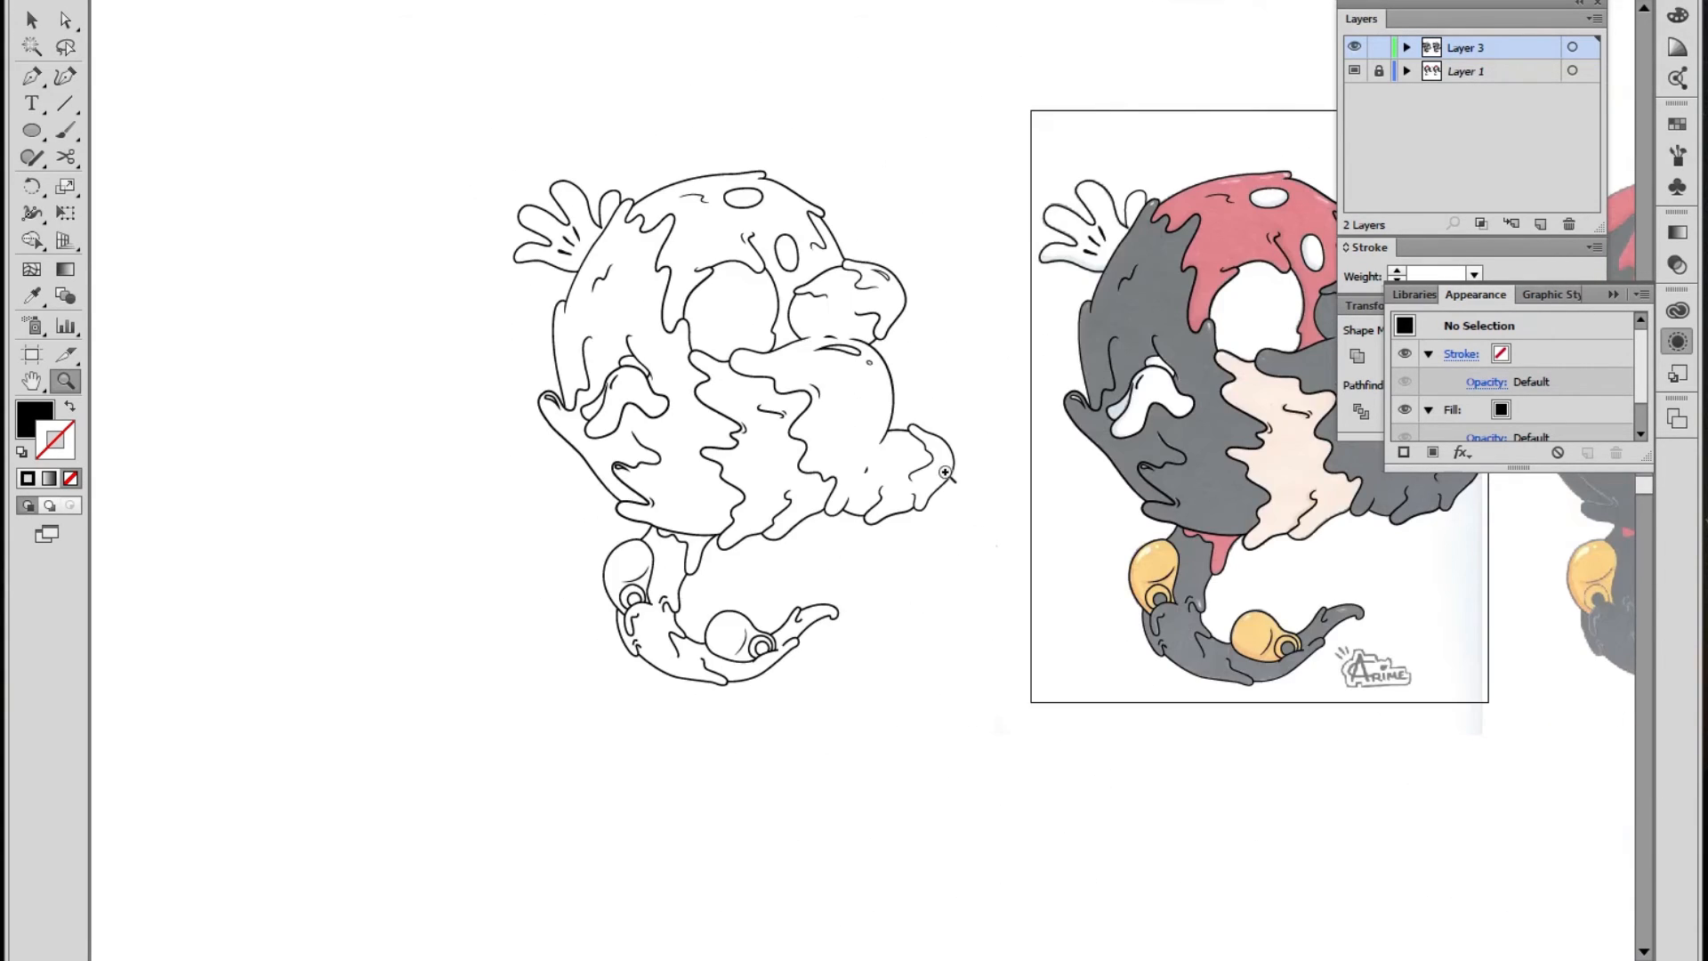
key(v)
drag(959, 92, 398, 771)
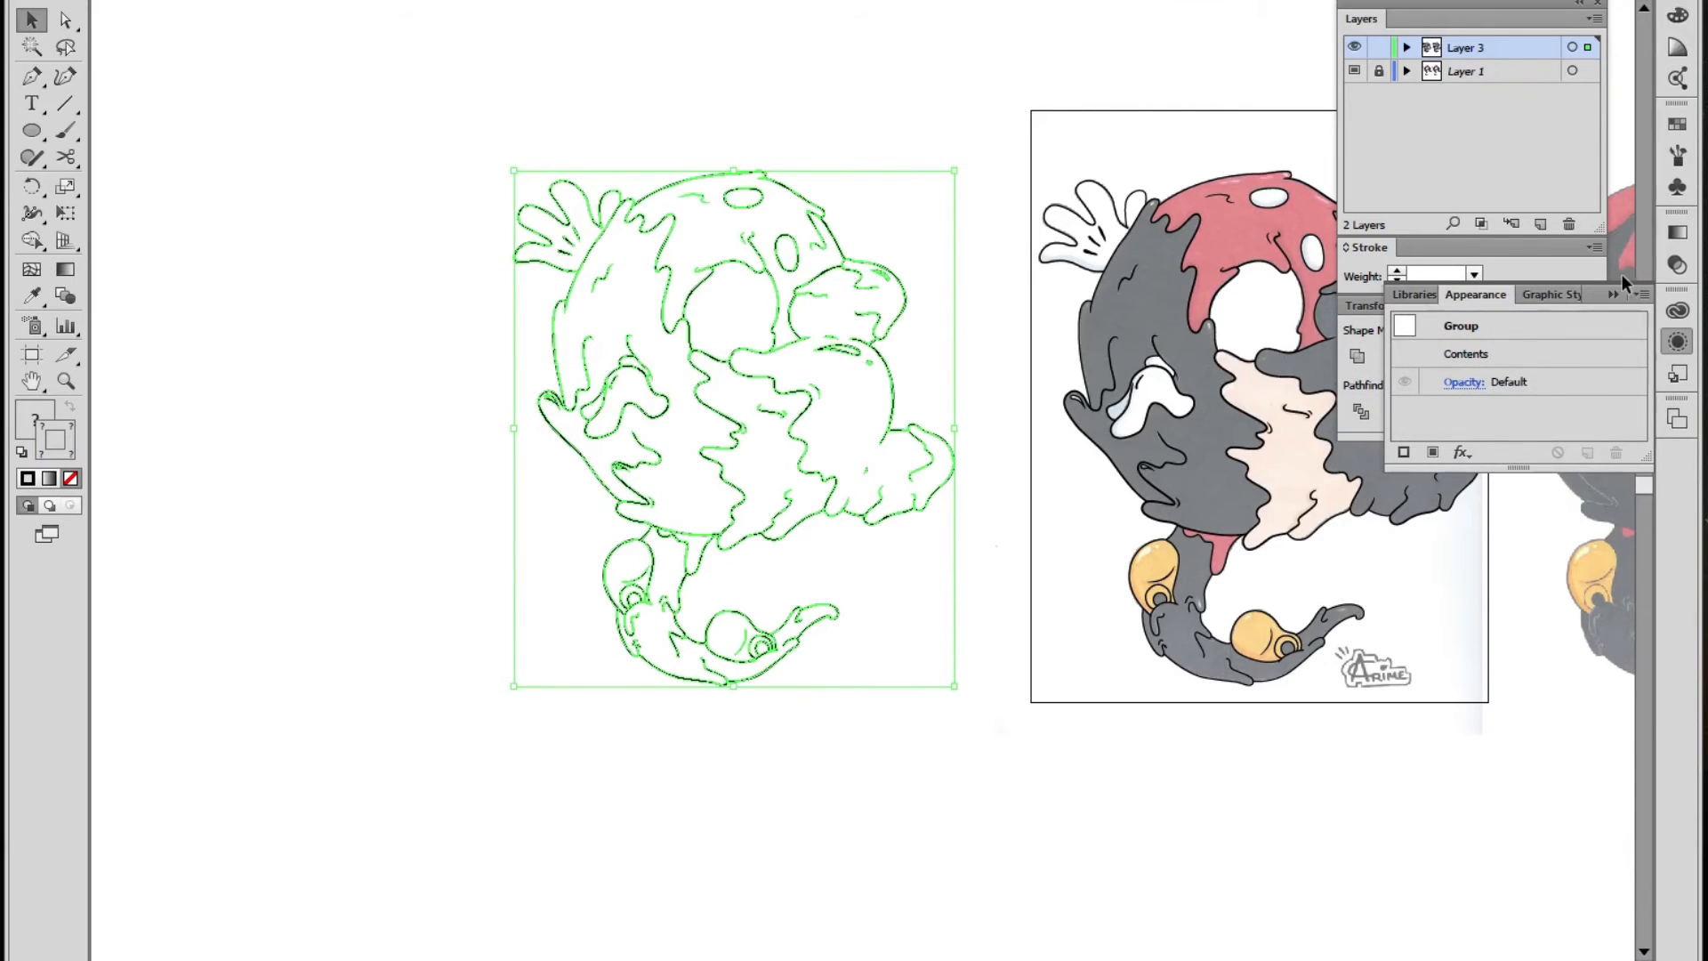
click(1566, 249)
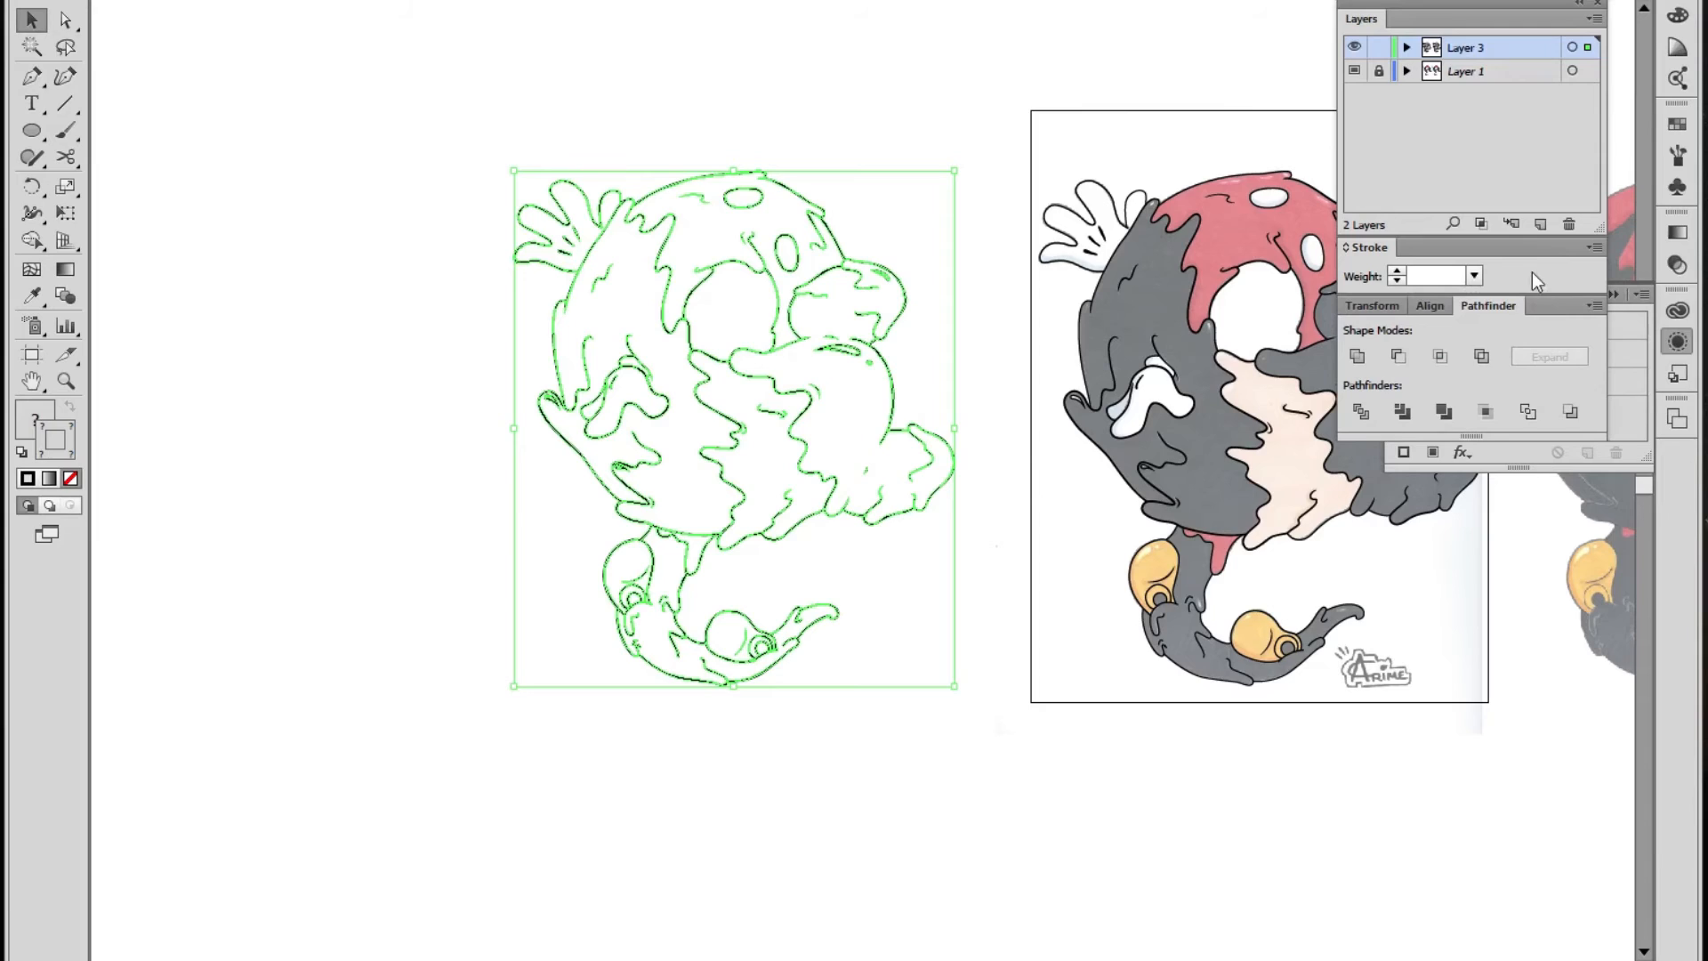
click(1358, 357)
Test that the united line art moves as one piece and undo each test move
key(z)
click(830, 523)
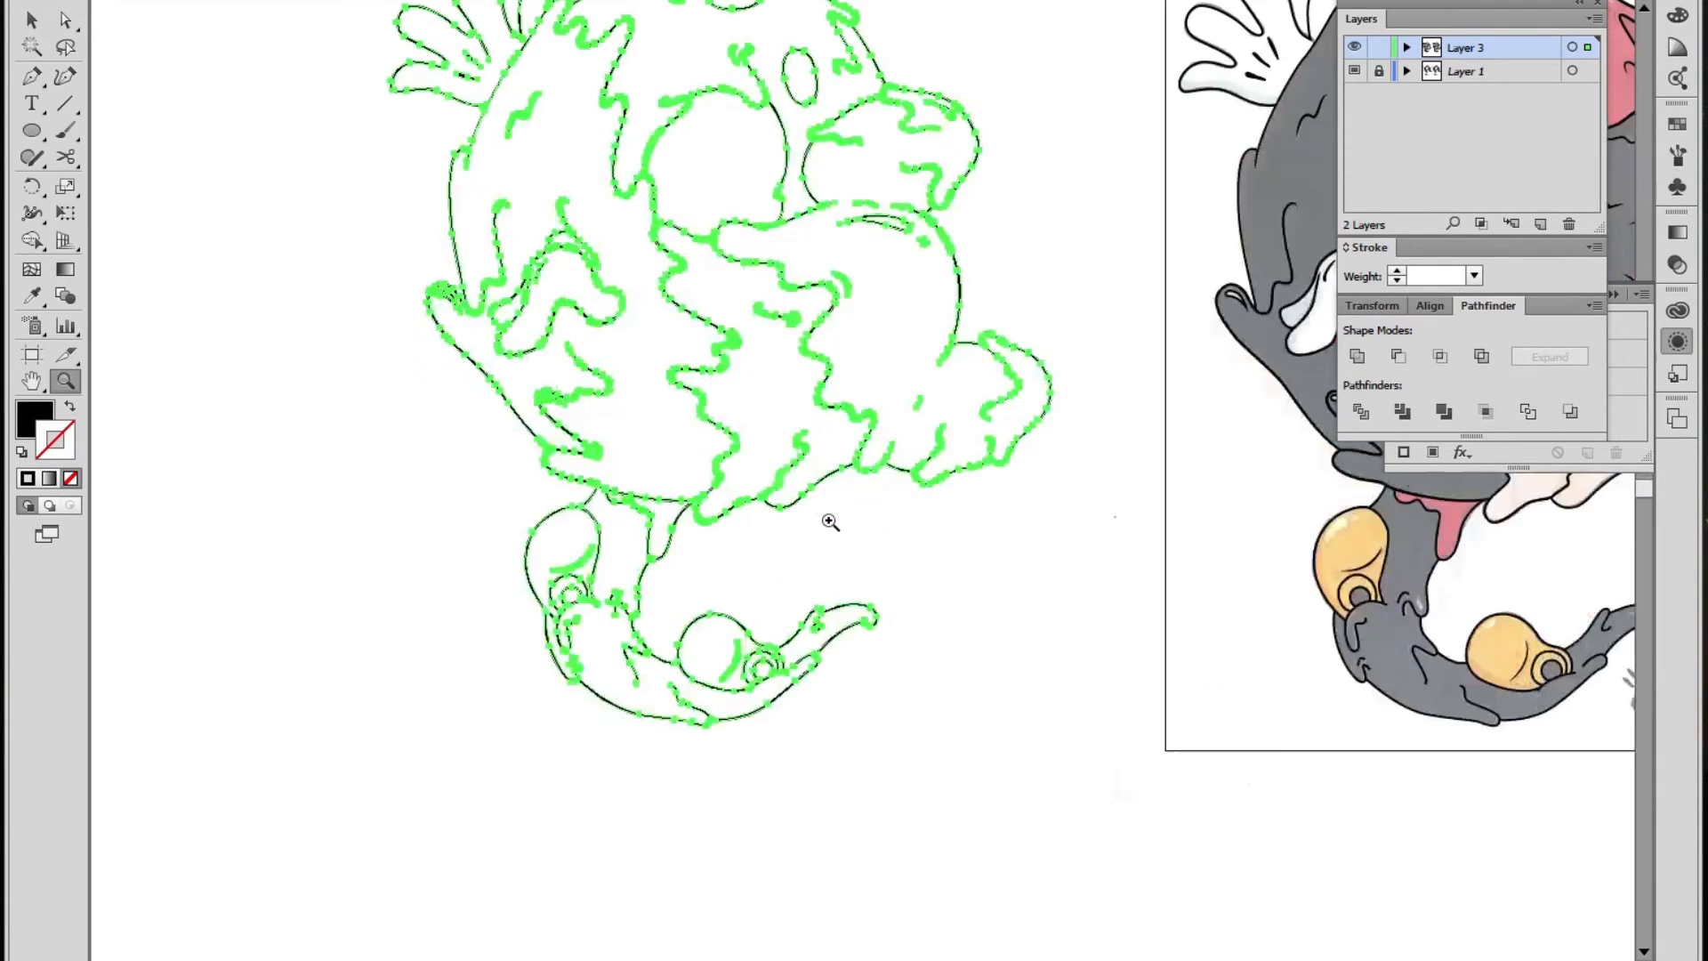
click(829, 522)
key(v)
click(841, 516)
drag(804, 455, 1053, 643)
key(ctrl+z)
click(953, 495)
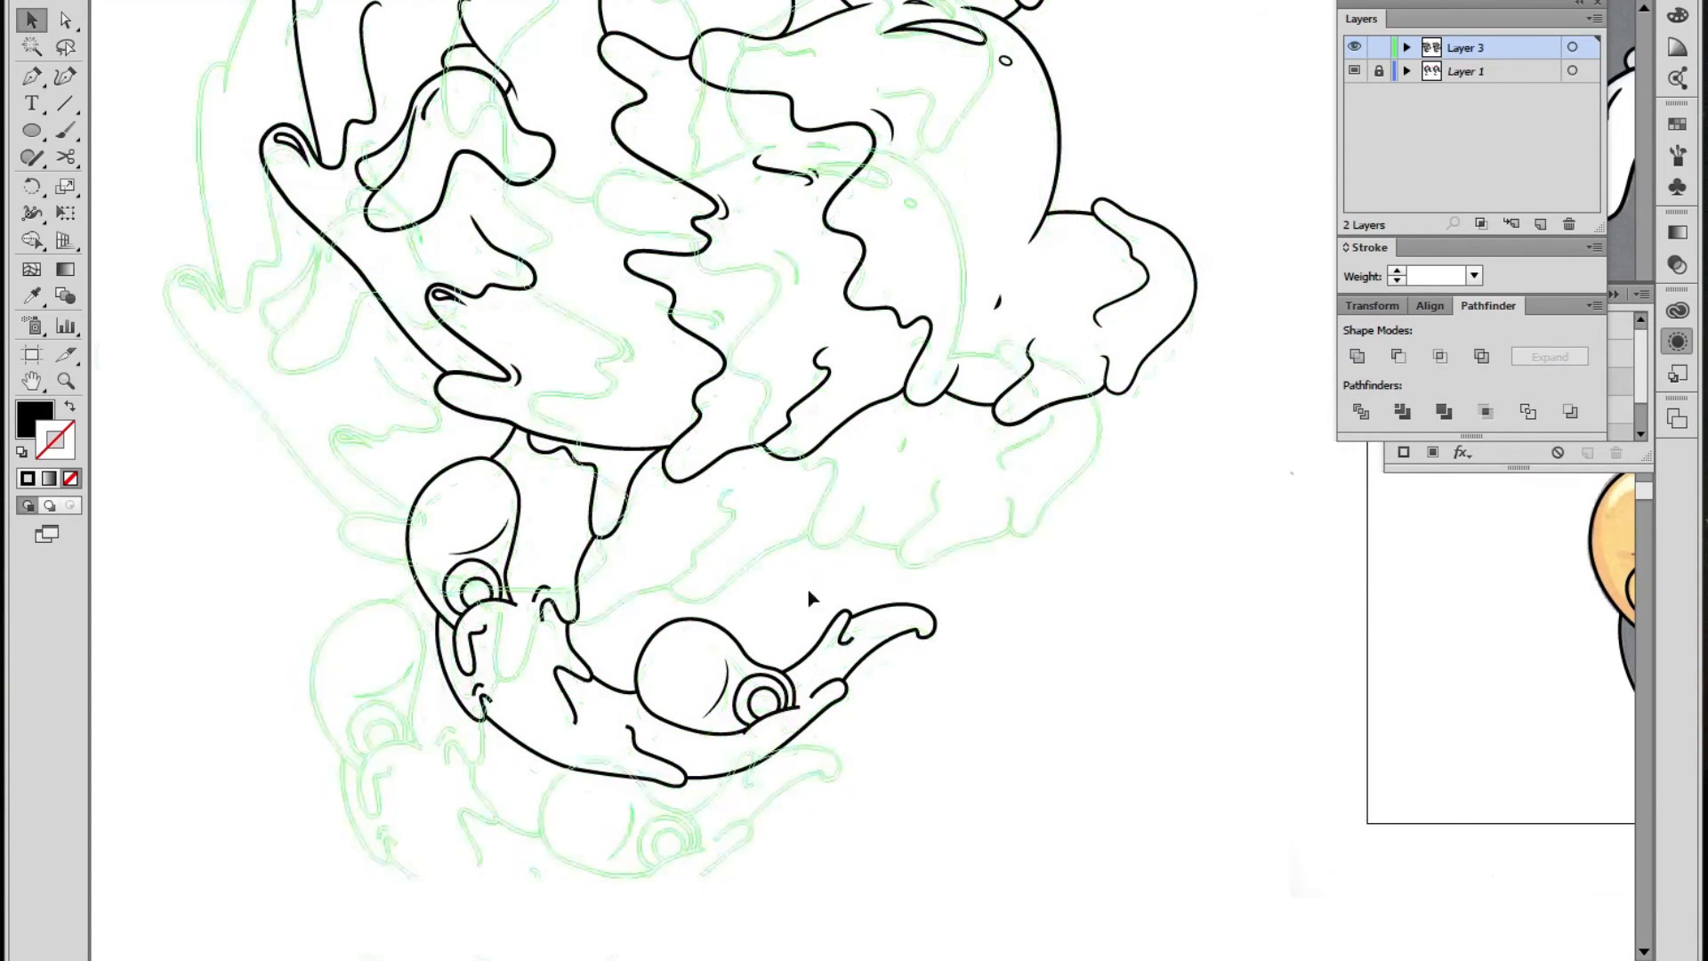
drag(875, 525, 712, 697)
key(ctrl+z)
Review the united line art as a whole, try moving it away from the artboard and undo that
key(z)
alt+click(952, 496)
click(953, 499)
key(v)
click(837, 451)
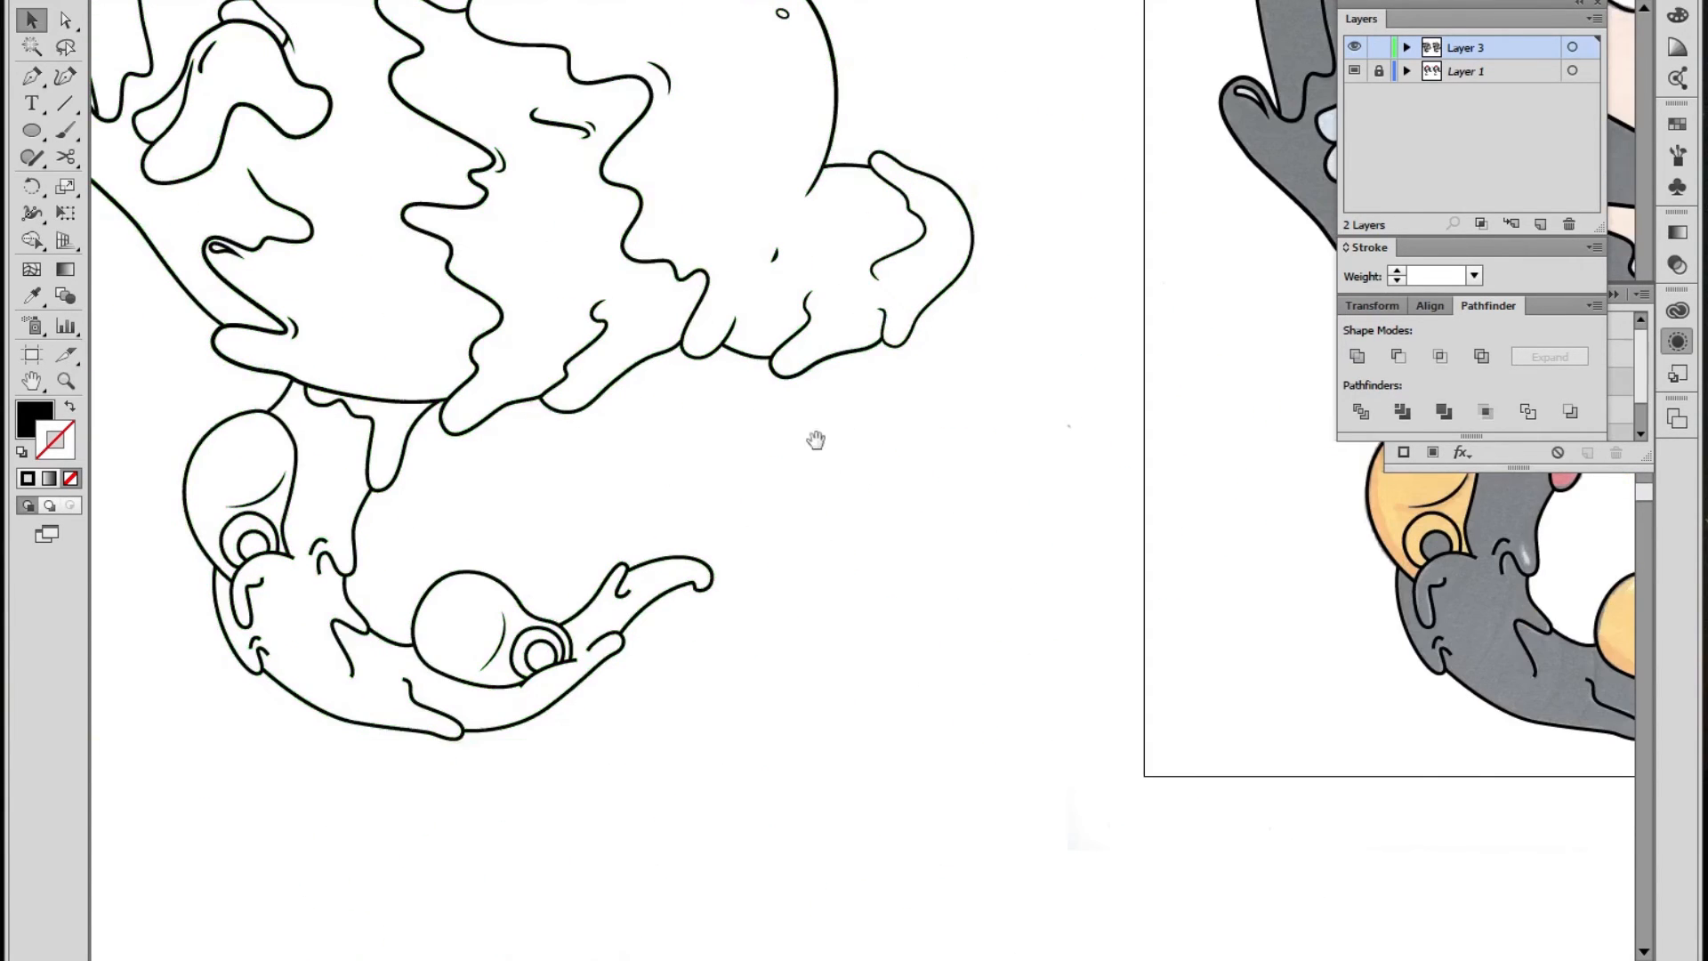
drag(519, 200, 854, 514)
key(z)
alt+click(826, 496)
alt+click(825, 495)
key(v)
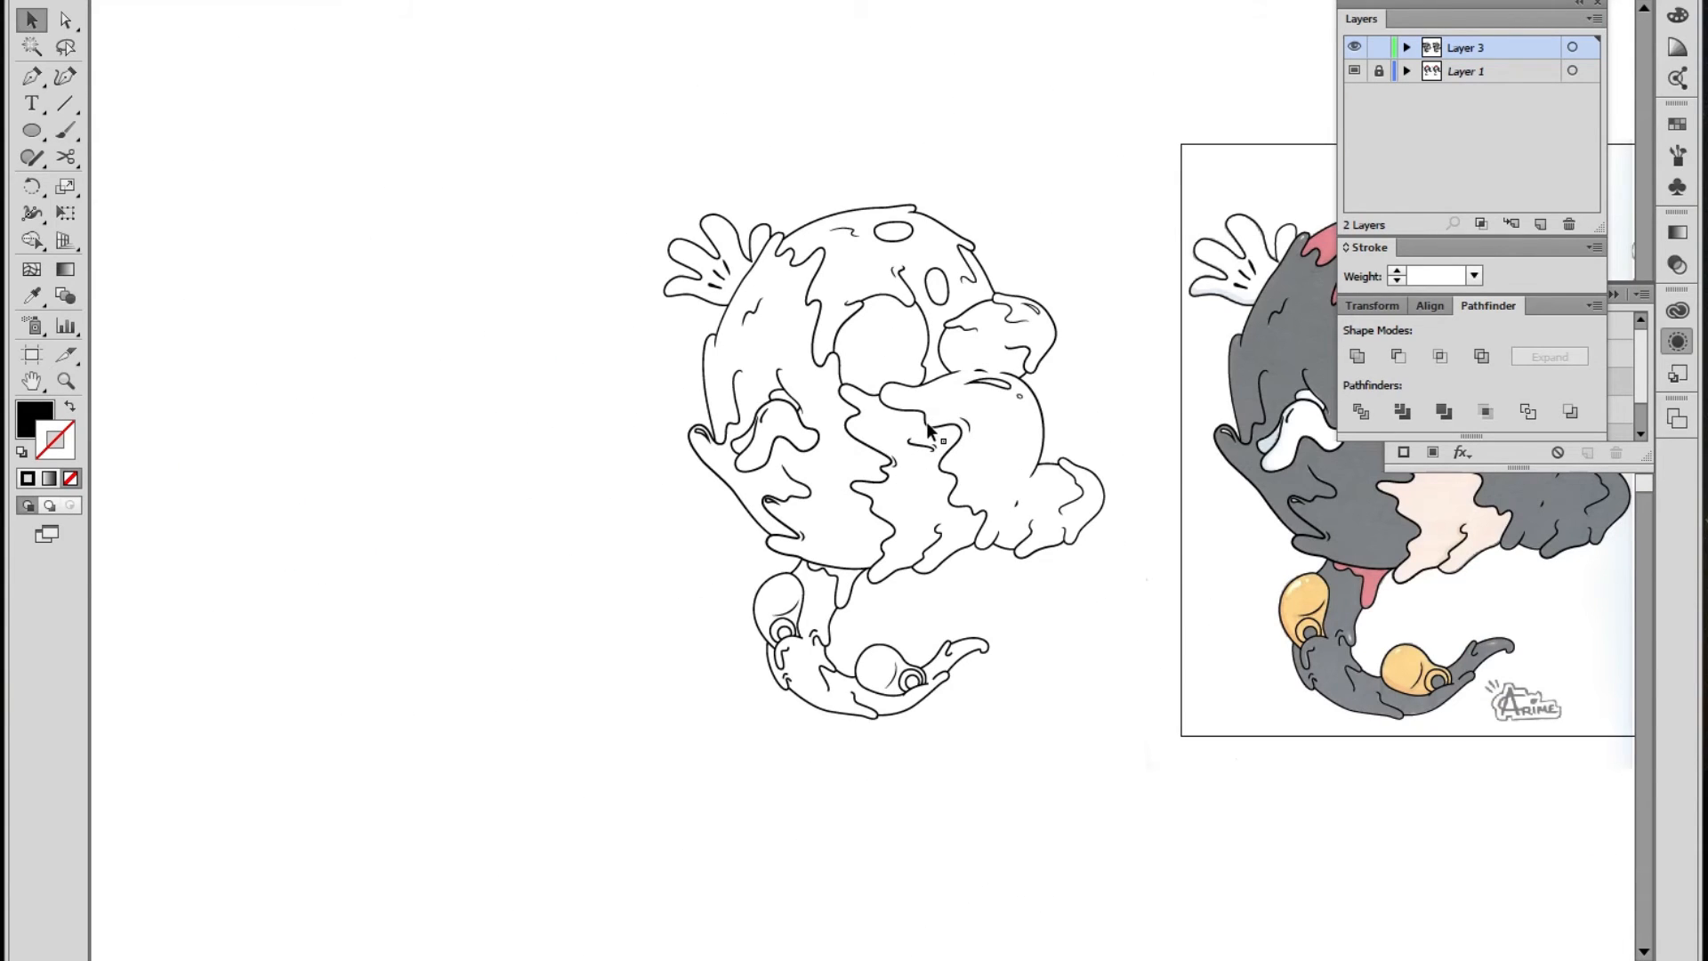
drag(927, 425, 536, 462)
key(ctrl+z)
Try moving the united line art once more and undo the move
click(1072, 805)
click(717, 495)
click(1156, 823)
drag(984, 269, 826, 297)
click(983, 287)
key(ctrl+z)
click(1134, 176)
Draw a large ellipse covering the duplicated line art and fill it with the red sampled from the character's head
click(32, 133)
drag(665, 304, 465, 309)
mouse_move(368, 117)
mouse_down()
mouse_move(935, 850)
mouse_move(923, 843)
mouse_up()
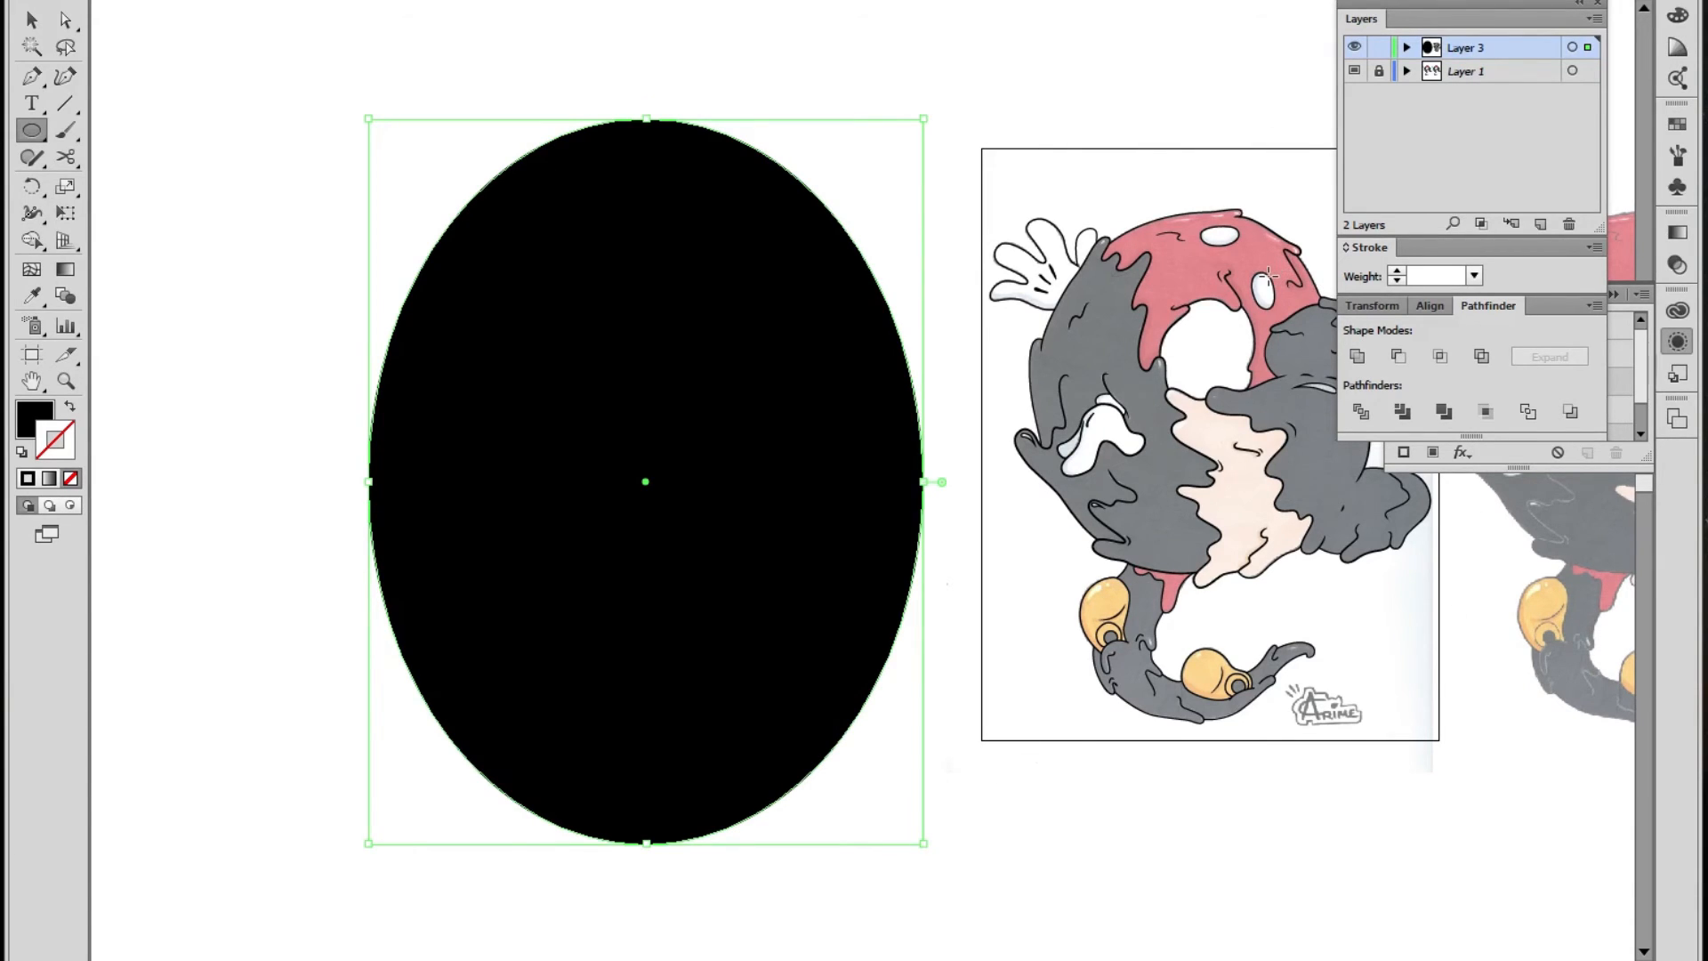
key(i)
click(1185, 274)
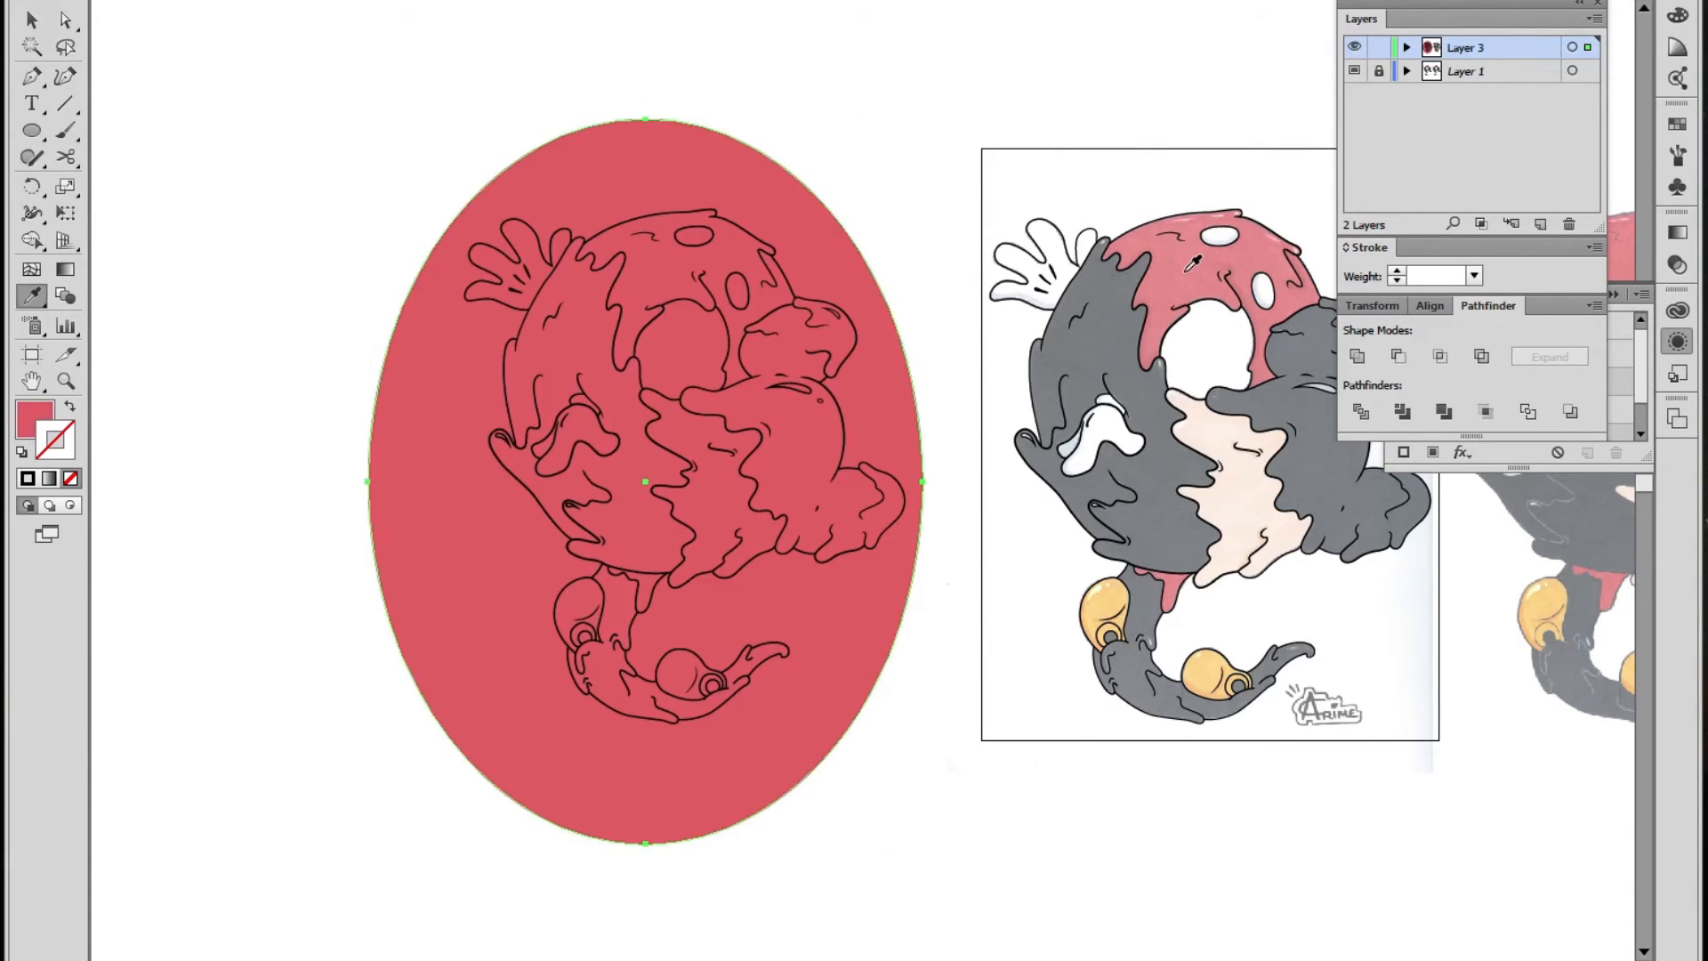
Nudge the red ellipse slightly and bring it in front of the duplicated line art
key(v)
click(900, 162)
drag(818, 210, 820, 206)
right_click(805, 275)
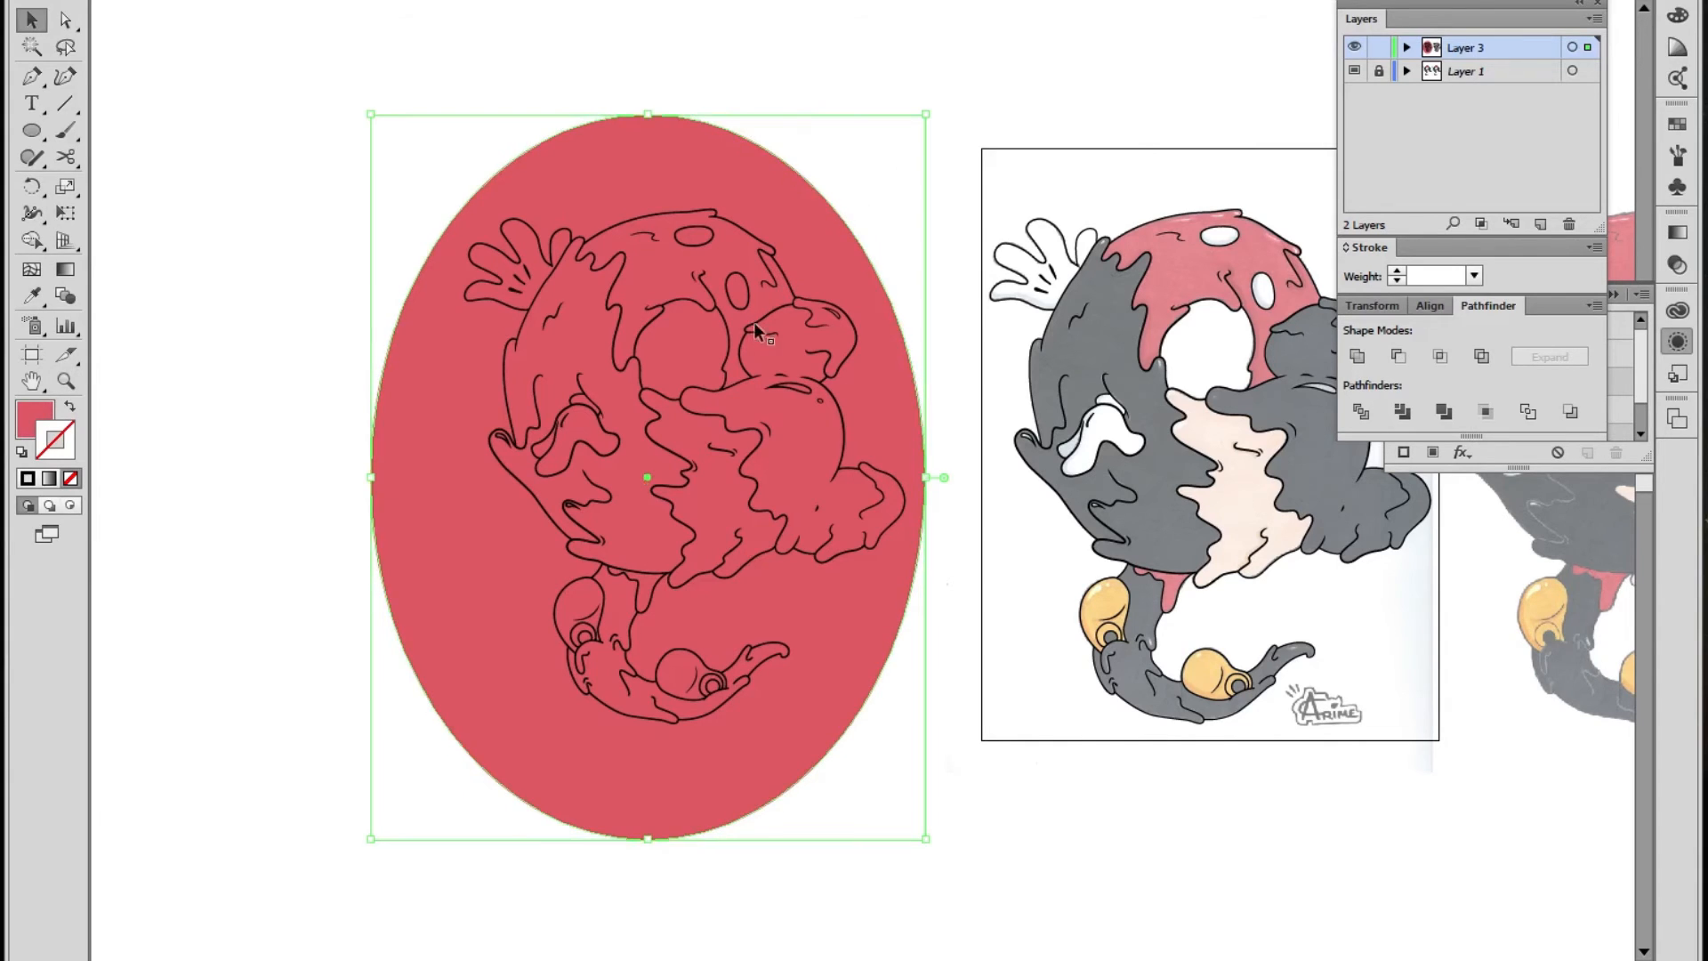
click(820, 185)
click(811, 203)
key(ctrl+shift+bracketright)
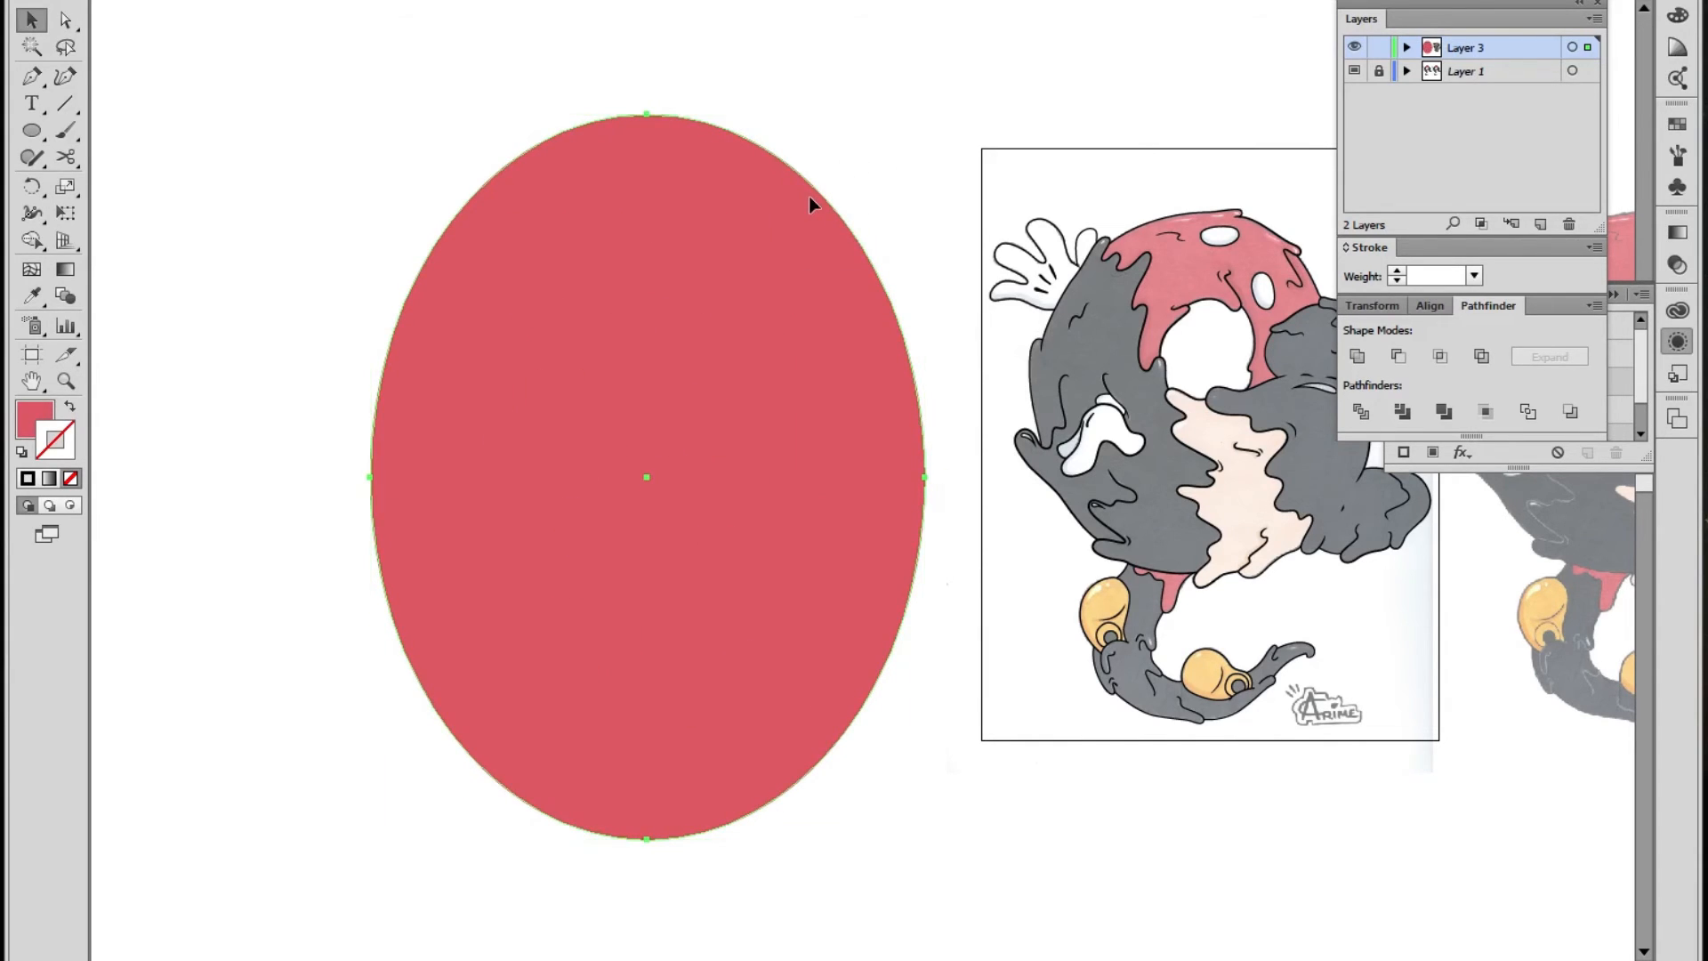
Send the red ellipse to the back, behind the duplicated line art
right_click(806, 213)
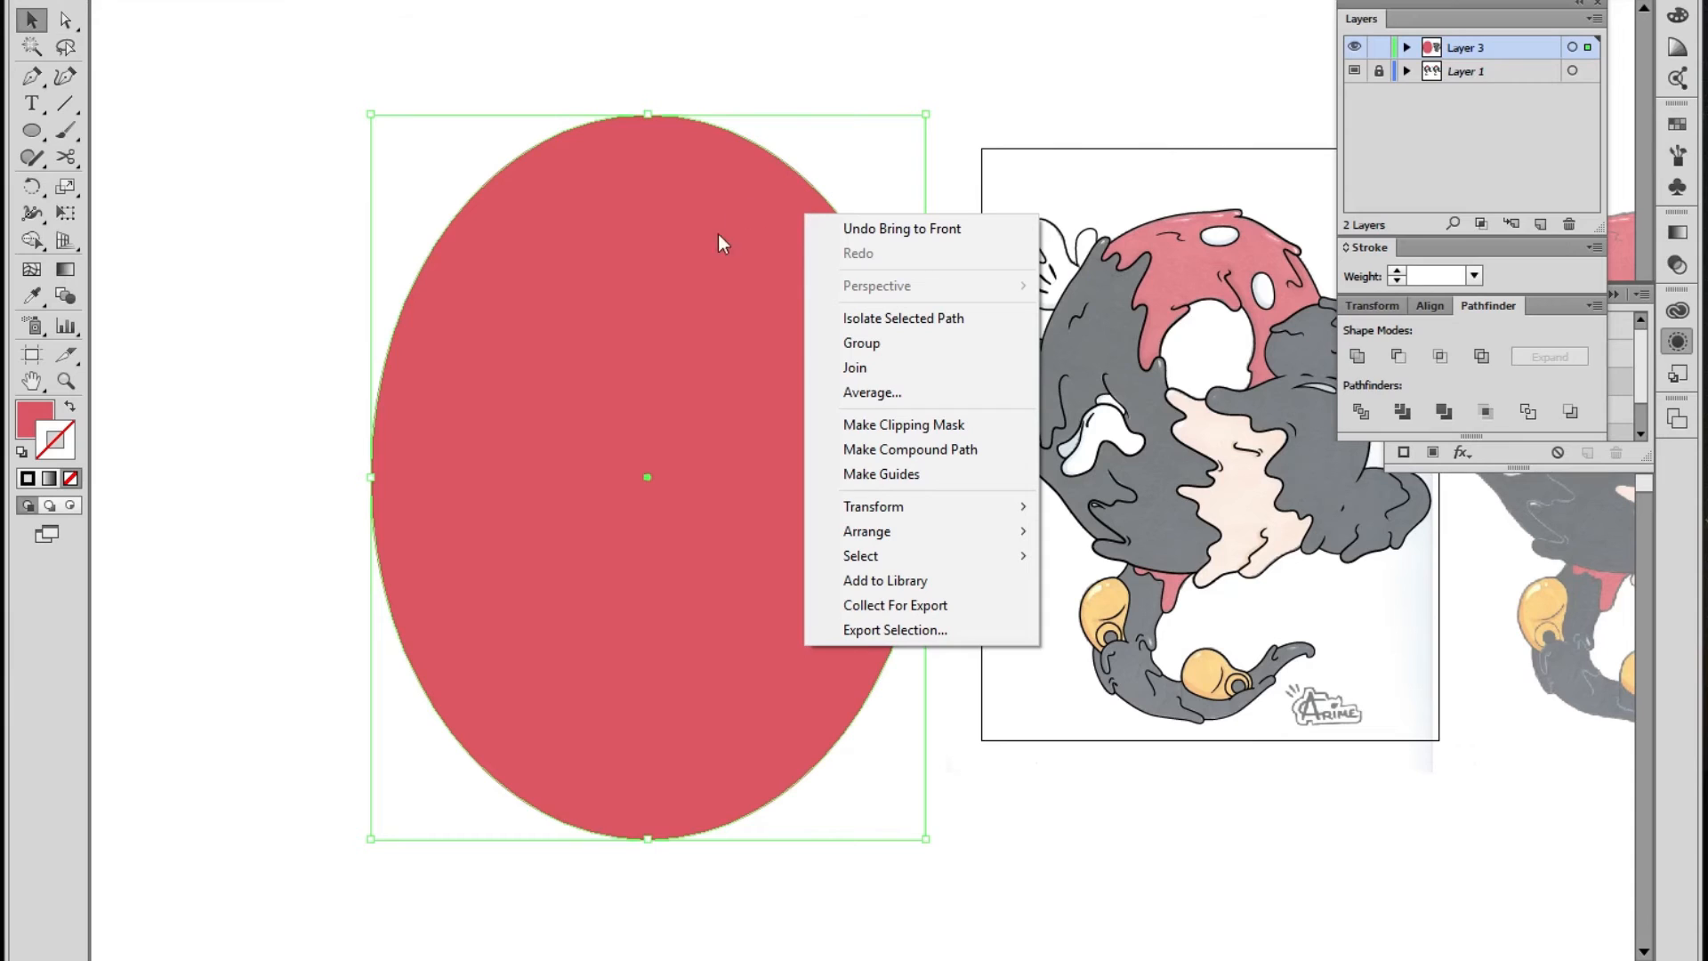
mouse_move(947, 525)
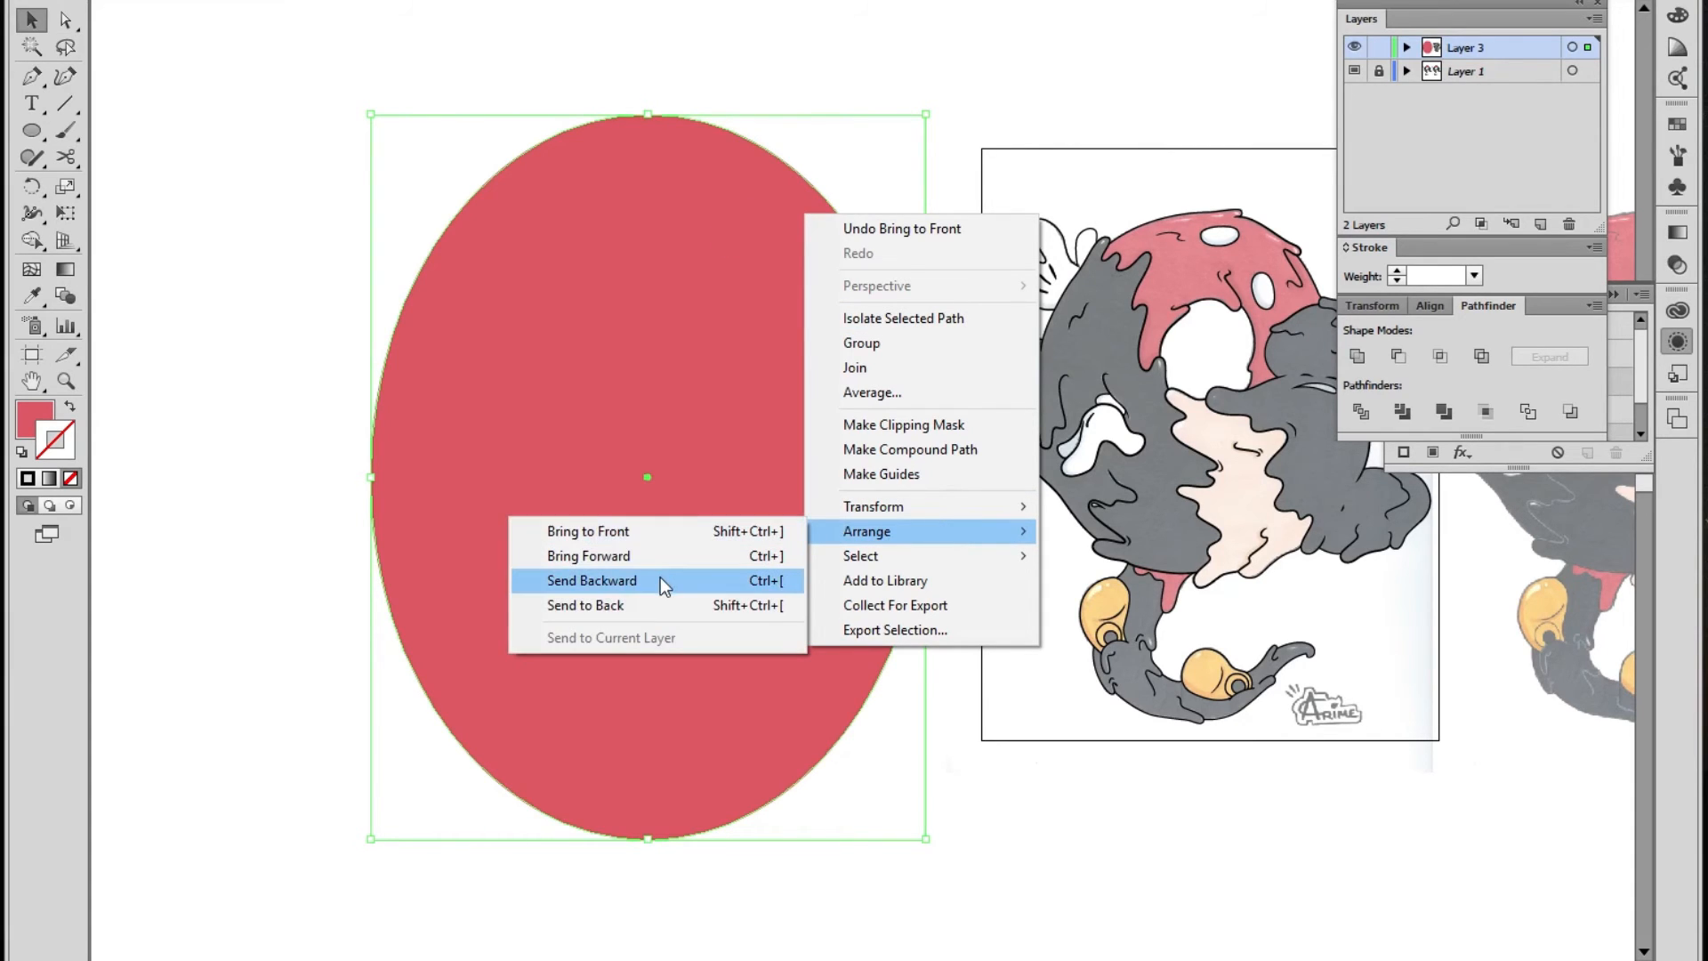
click(669, 613)
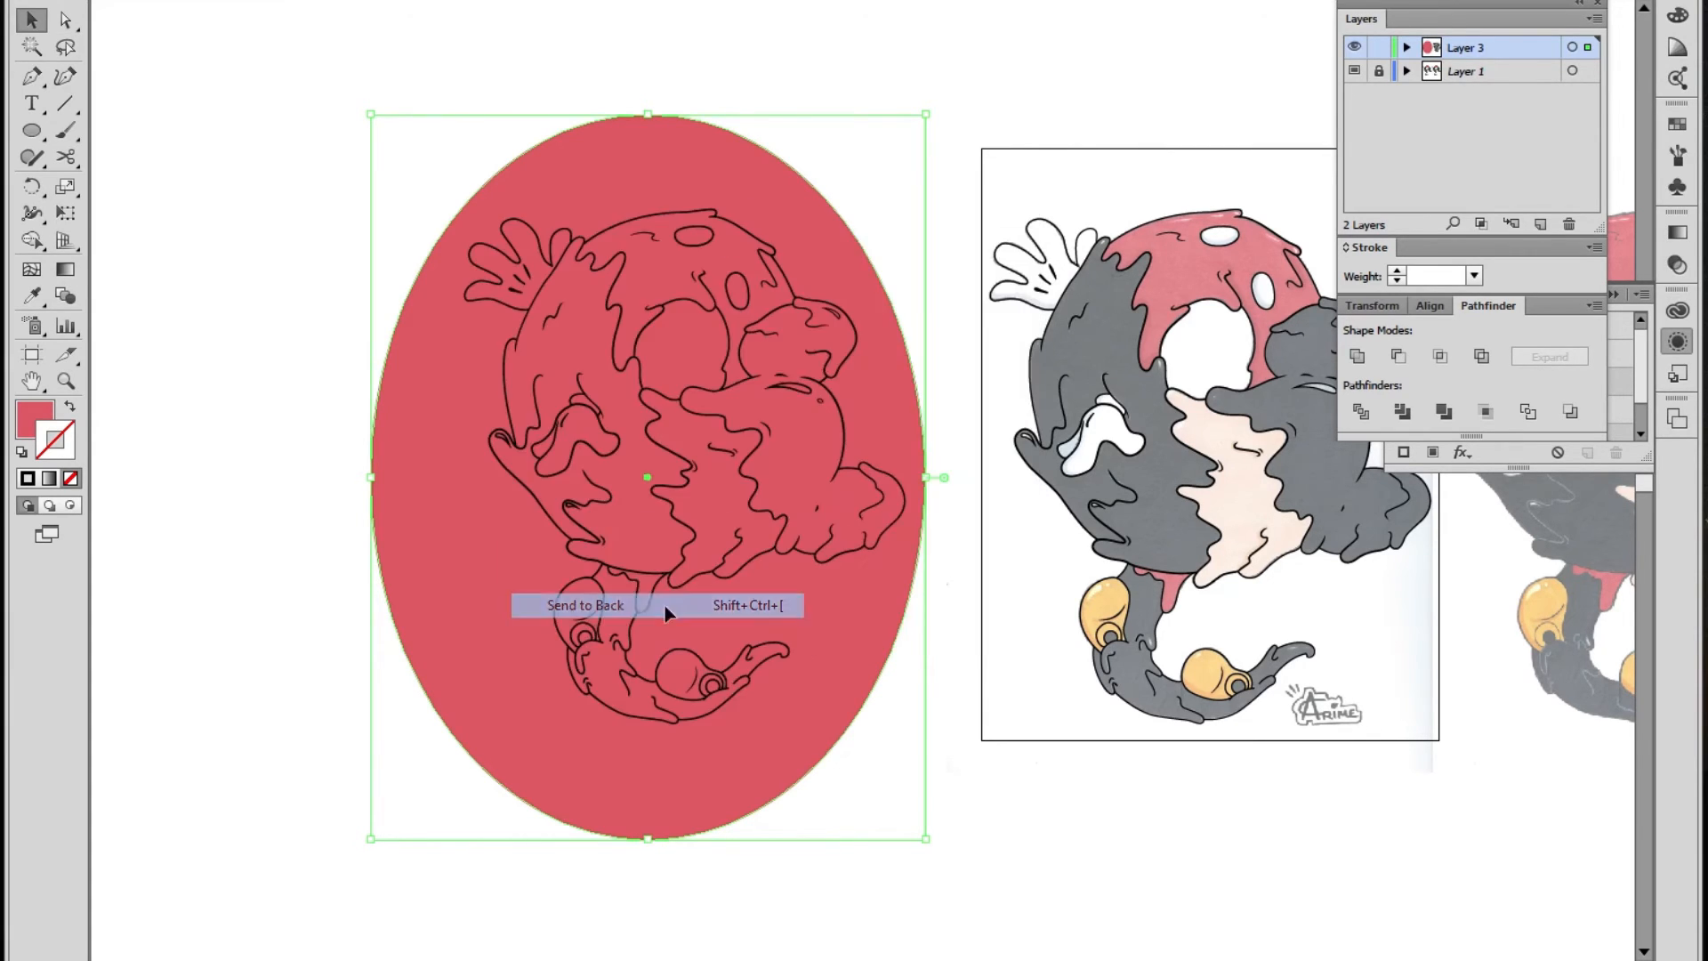
click(300, 194)
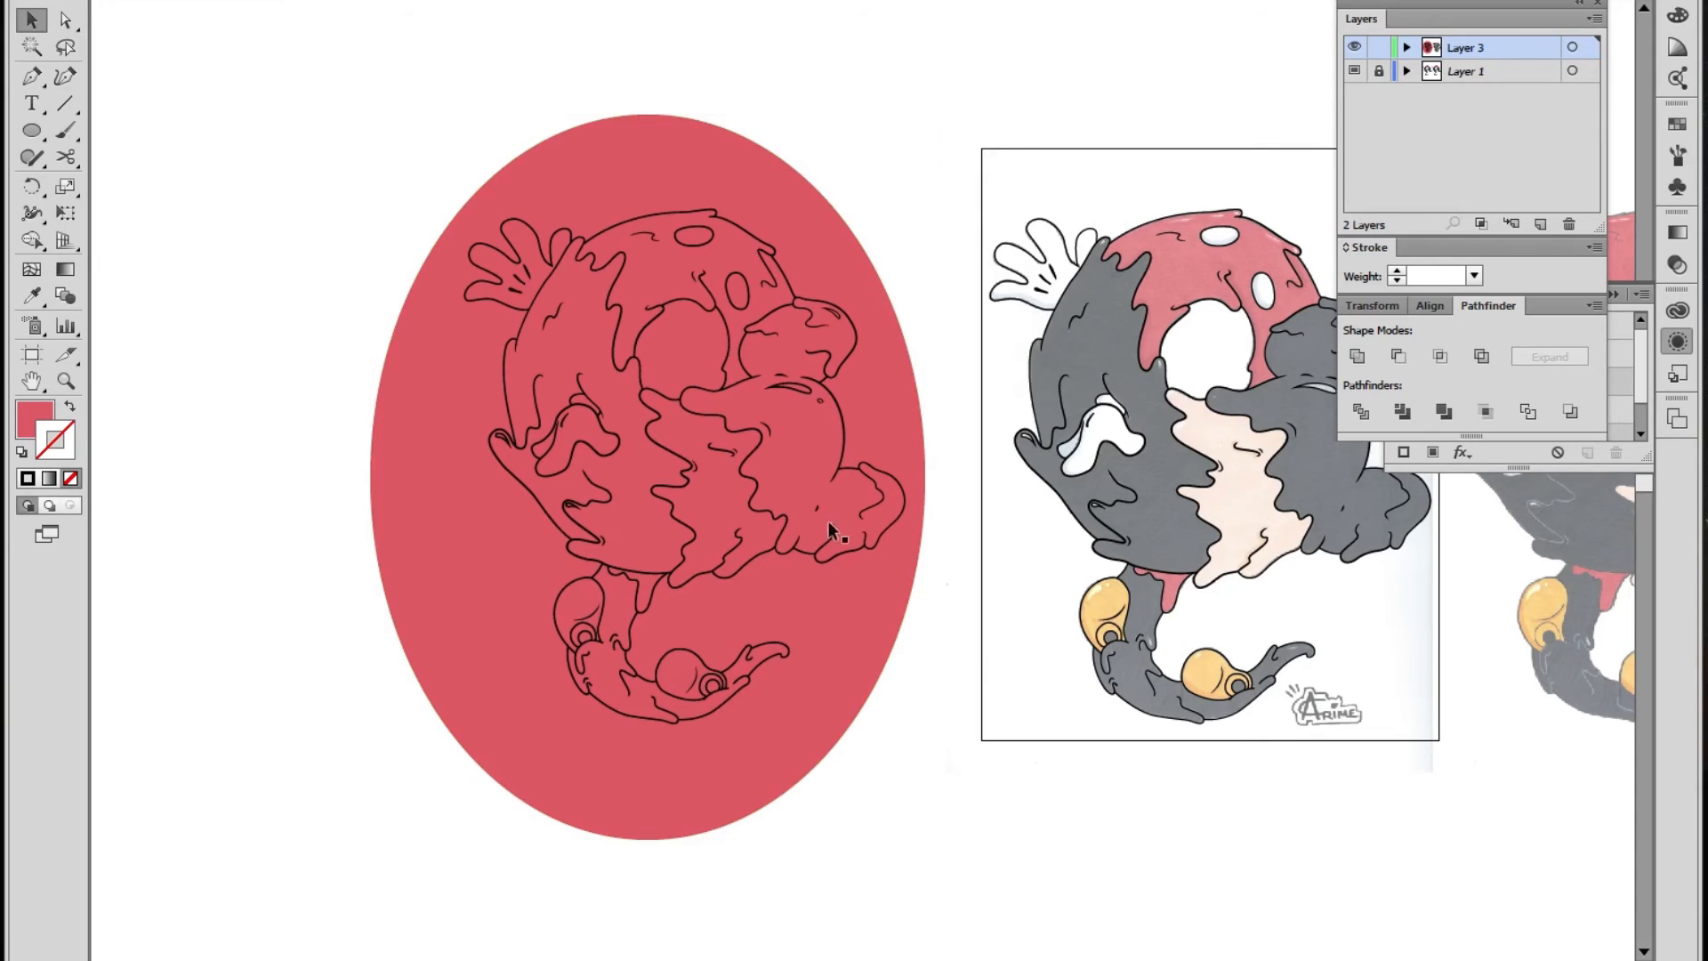
Cut the red ellipse along the duplicated line art with the Pathfinder Trim operation
click(776, 551)
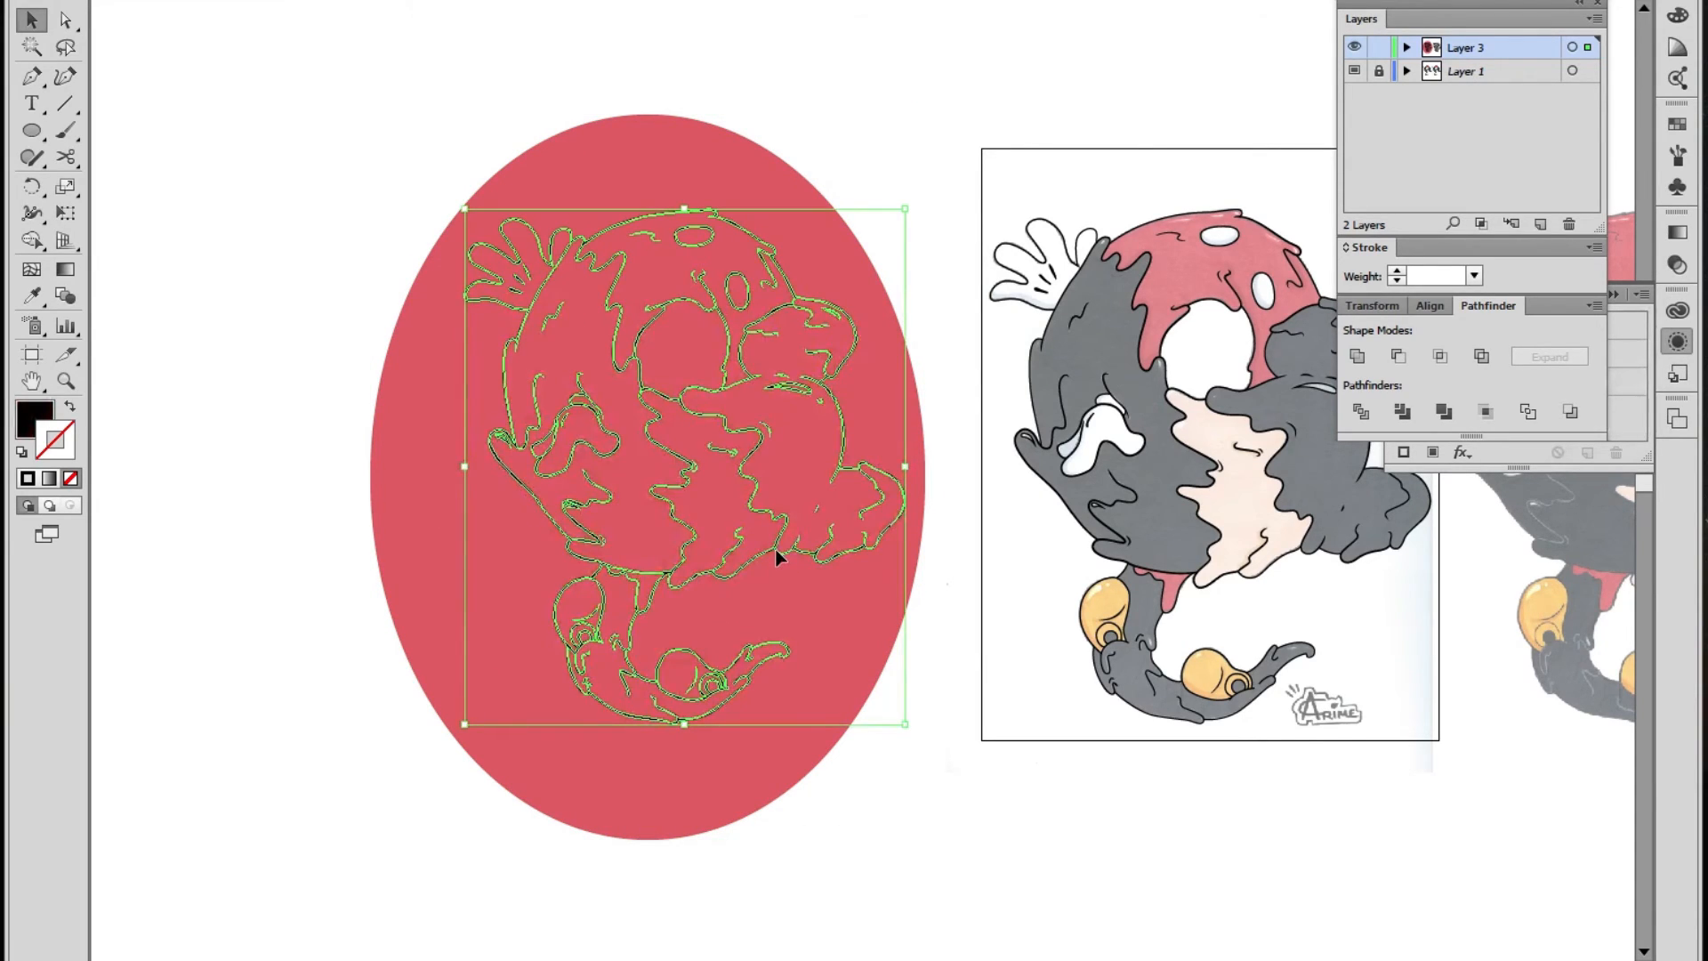
shift+click(830, 615)
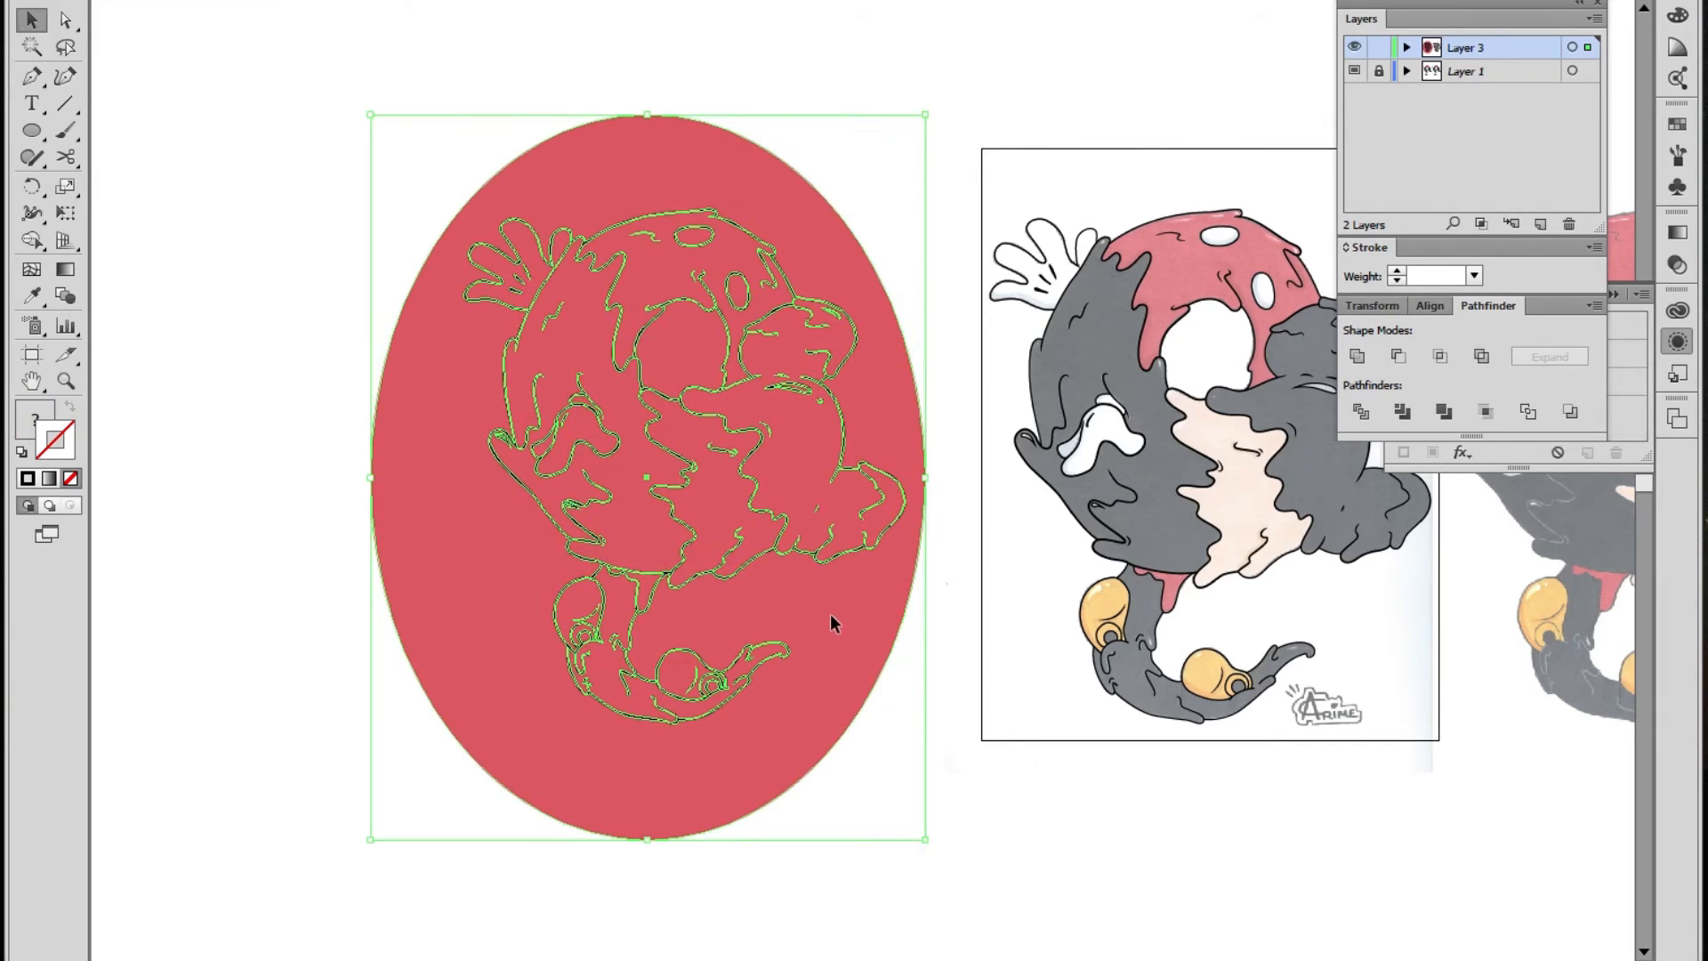
click(1405, 415)
key(z)
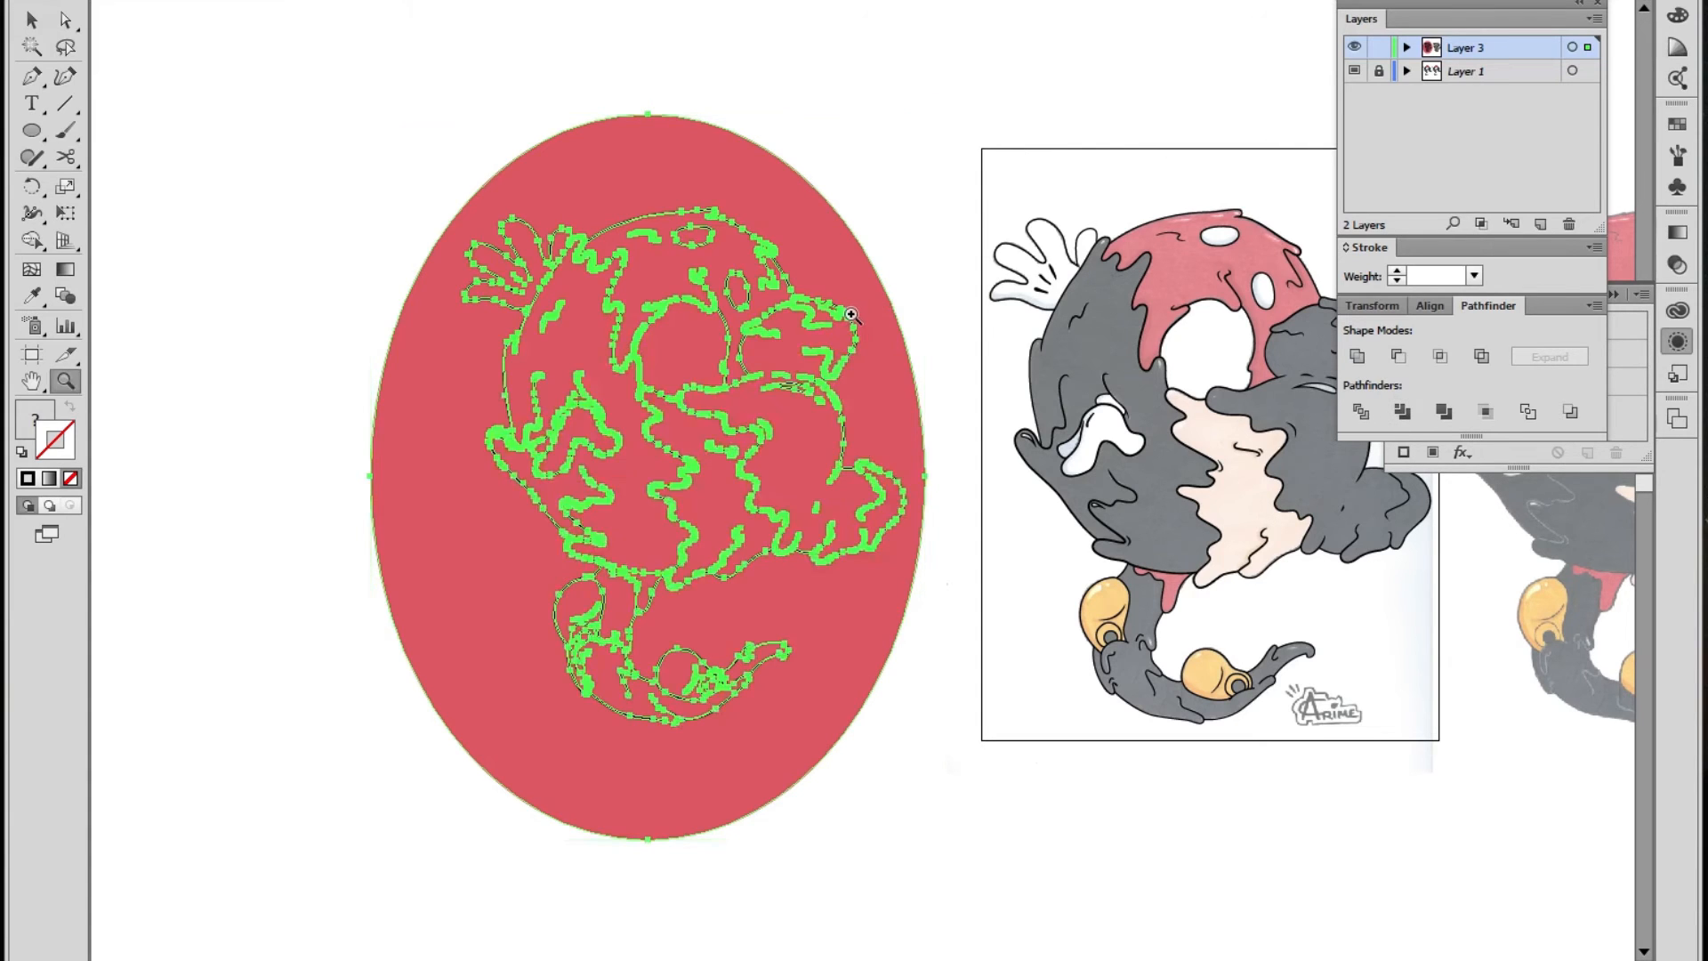
click(848, 319)
key(v)
click(873, 291)
drag(945, 365, 1025, 156)
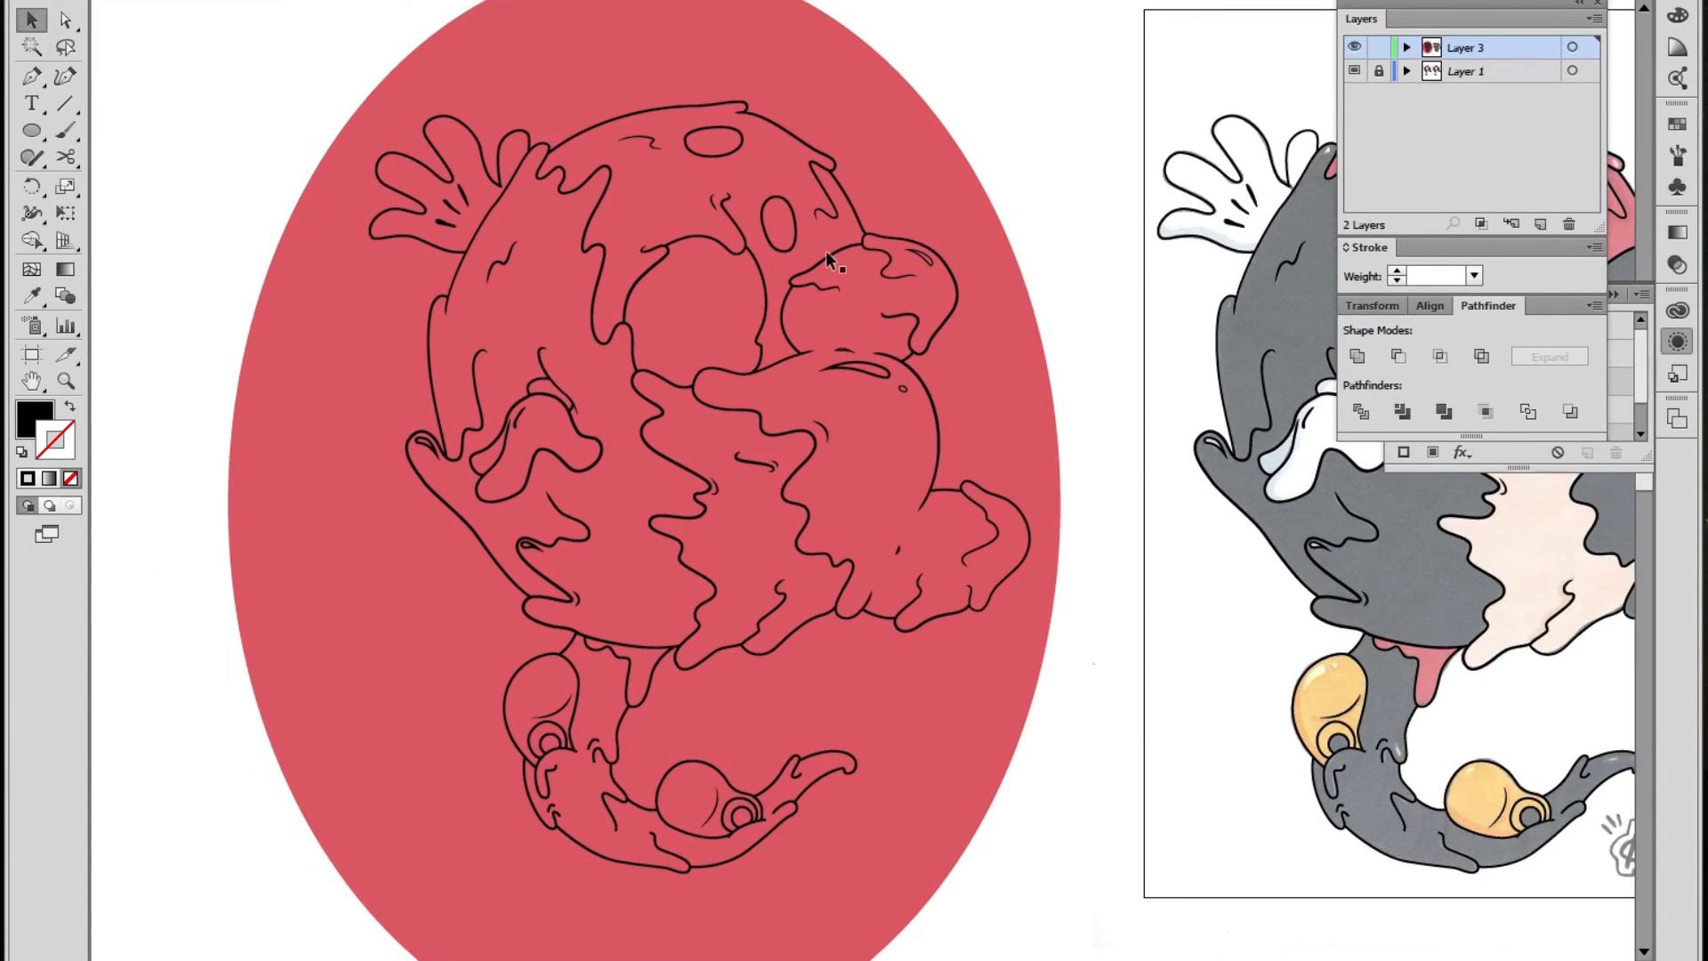
click(990, 426)
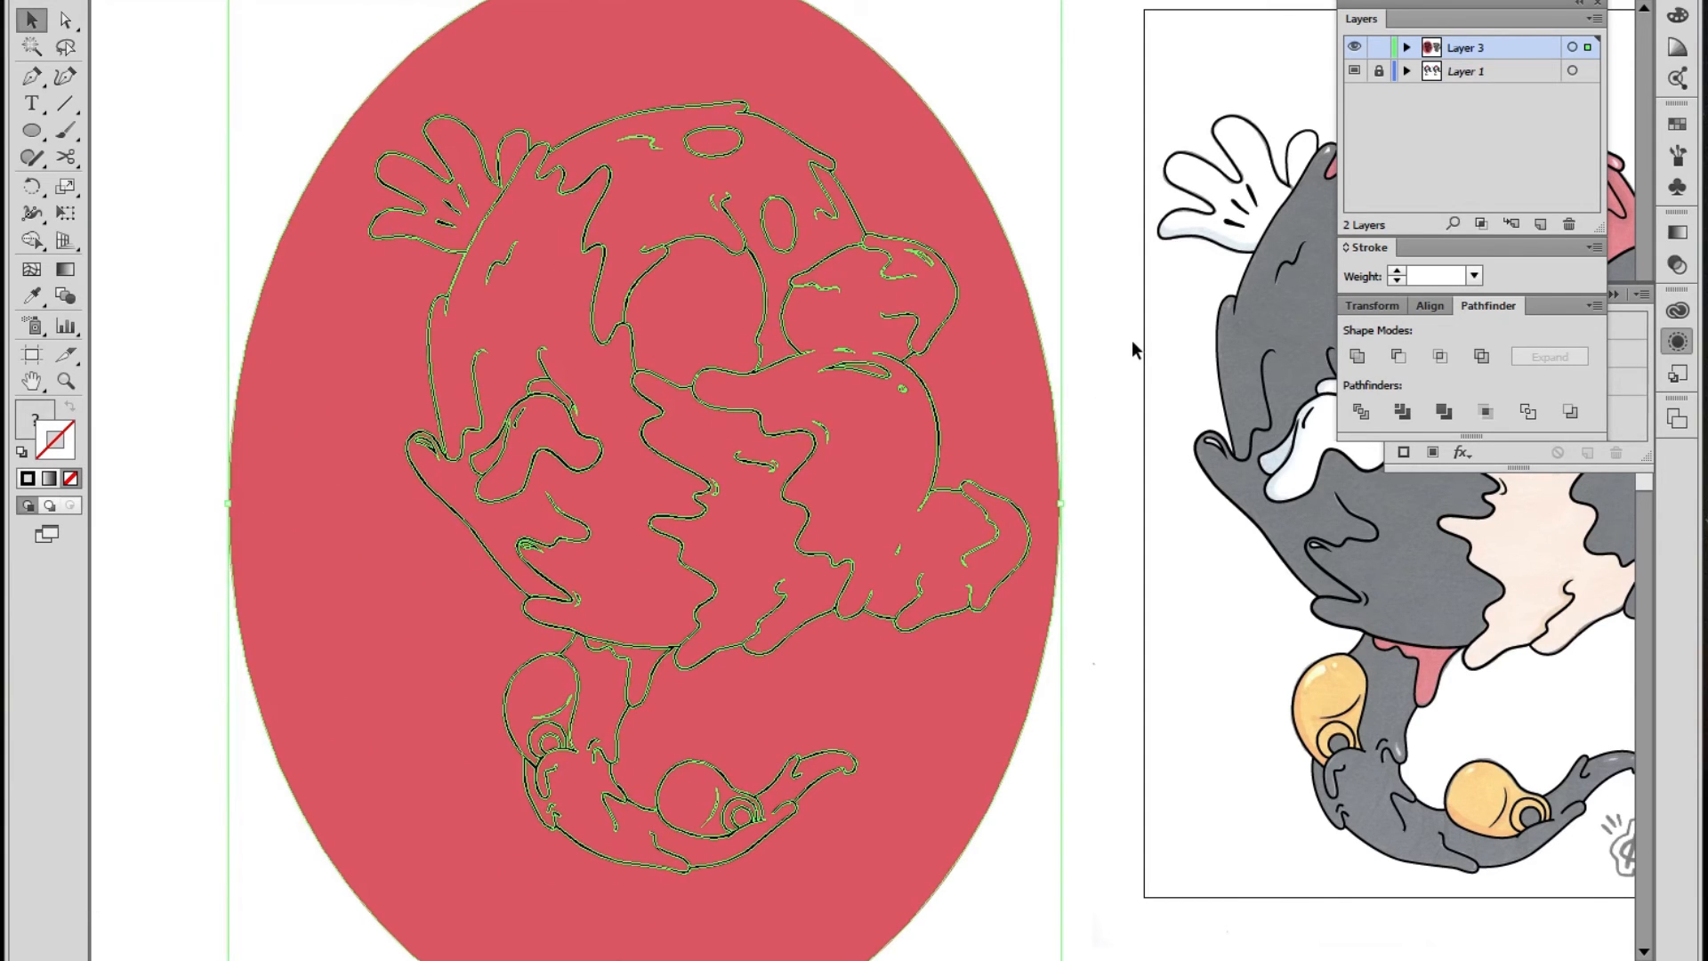
click(1112, 340)
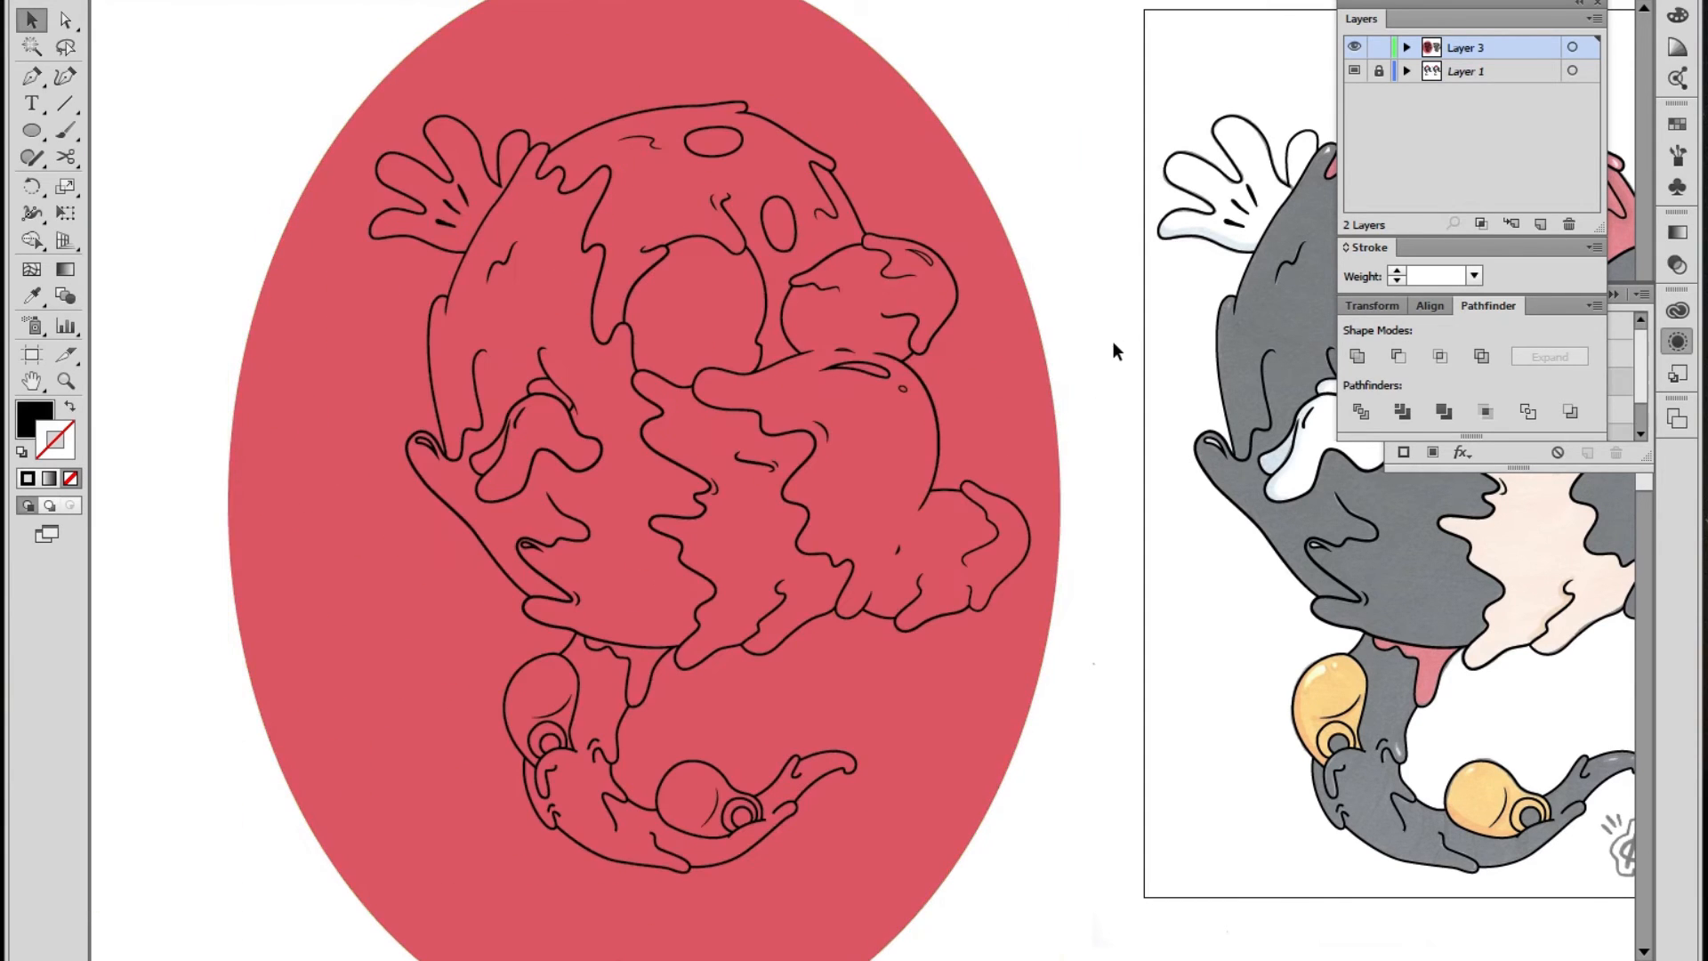
Delete the red area surrounding the character and the red piece filling the opening in its body
click(71, 16)
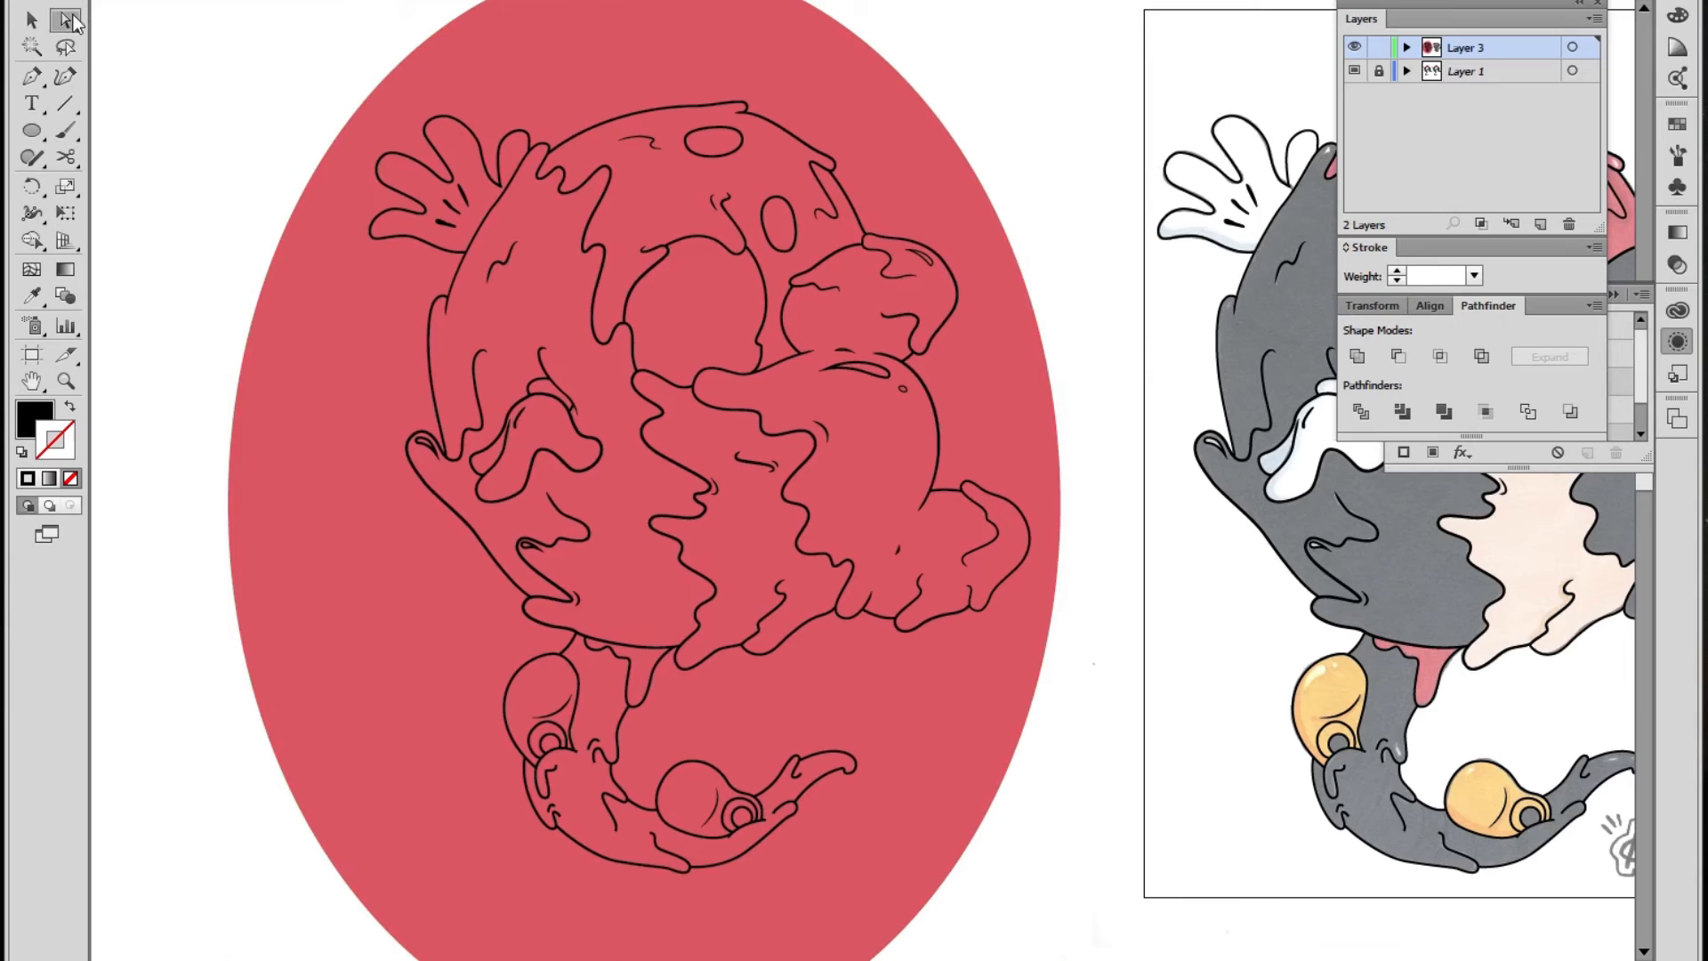
click(370, 370)
key(Delete)
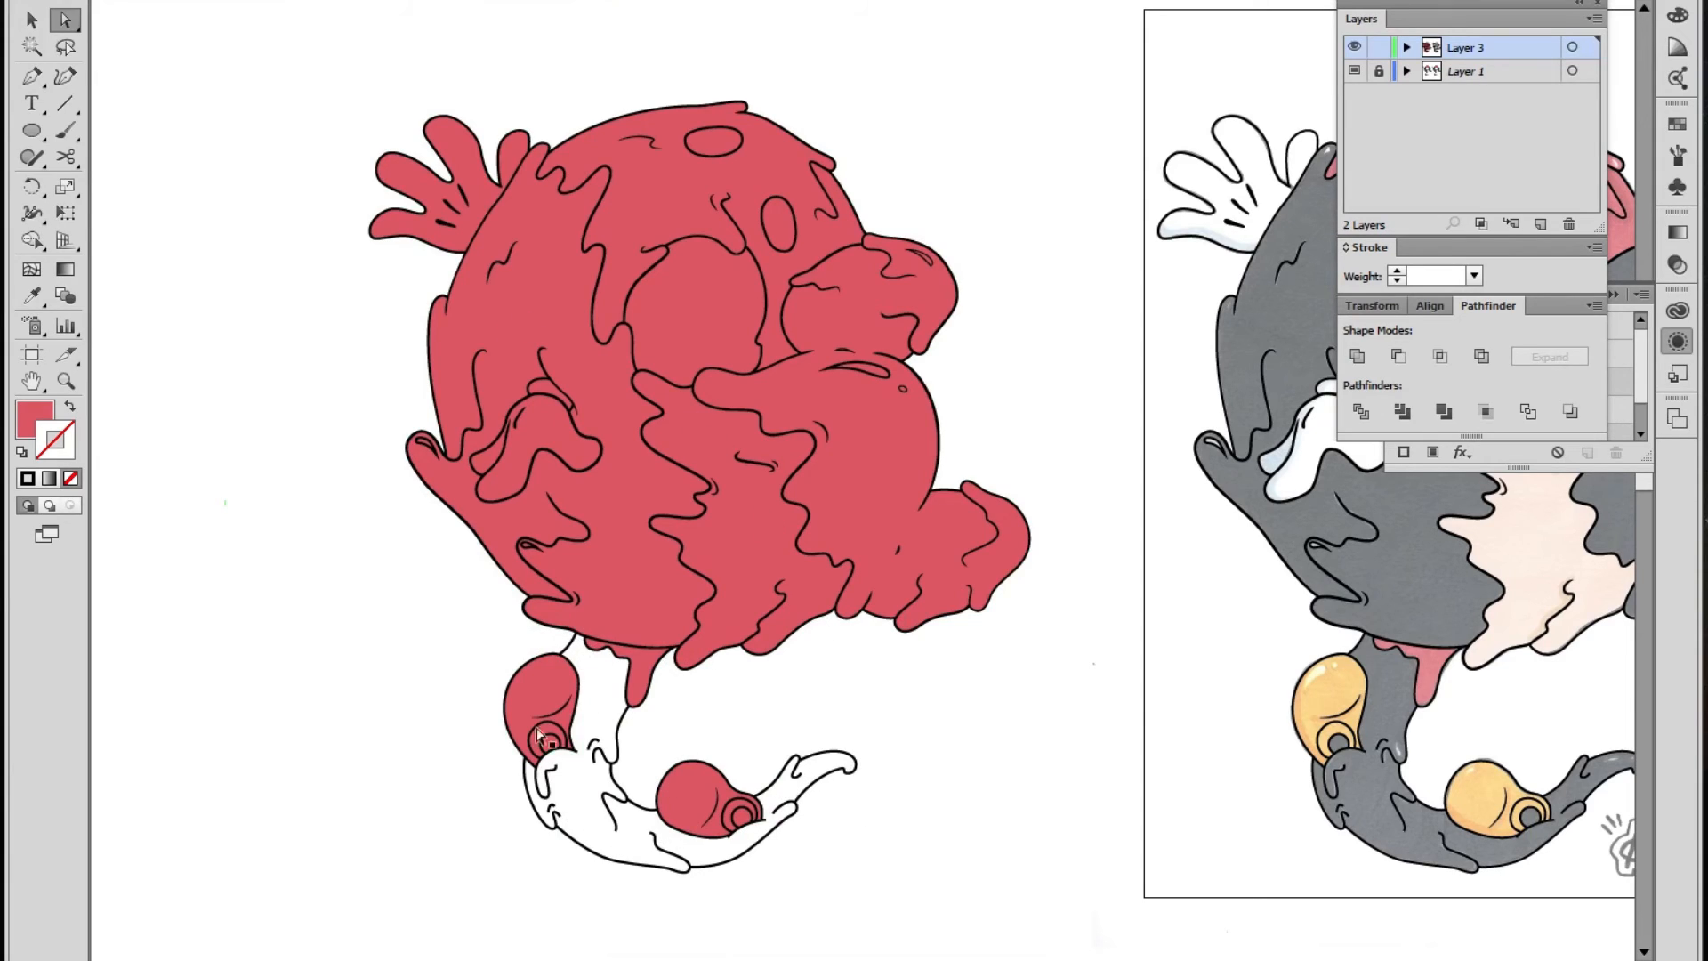
click(702, 316)
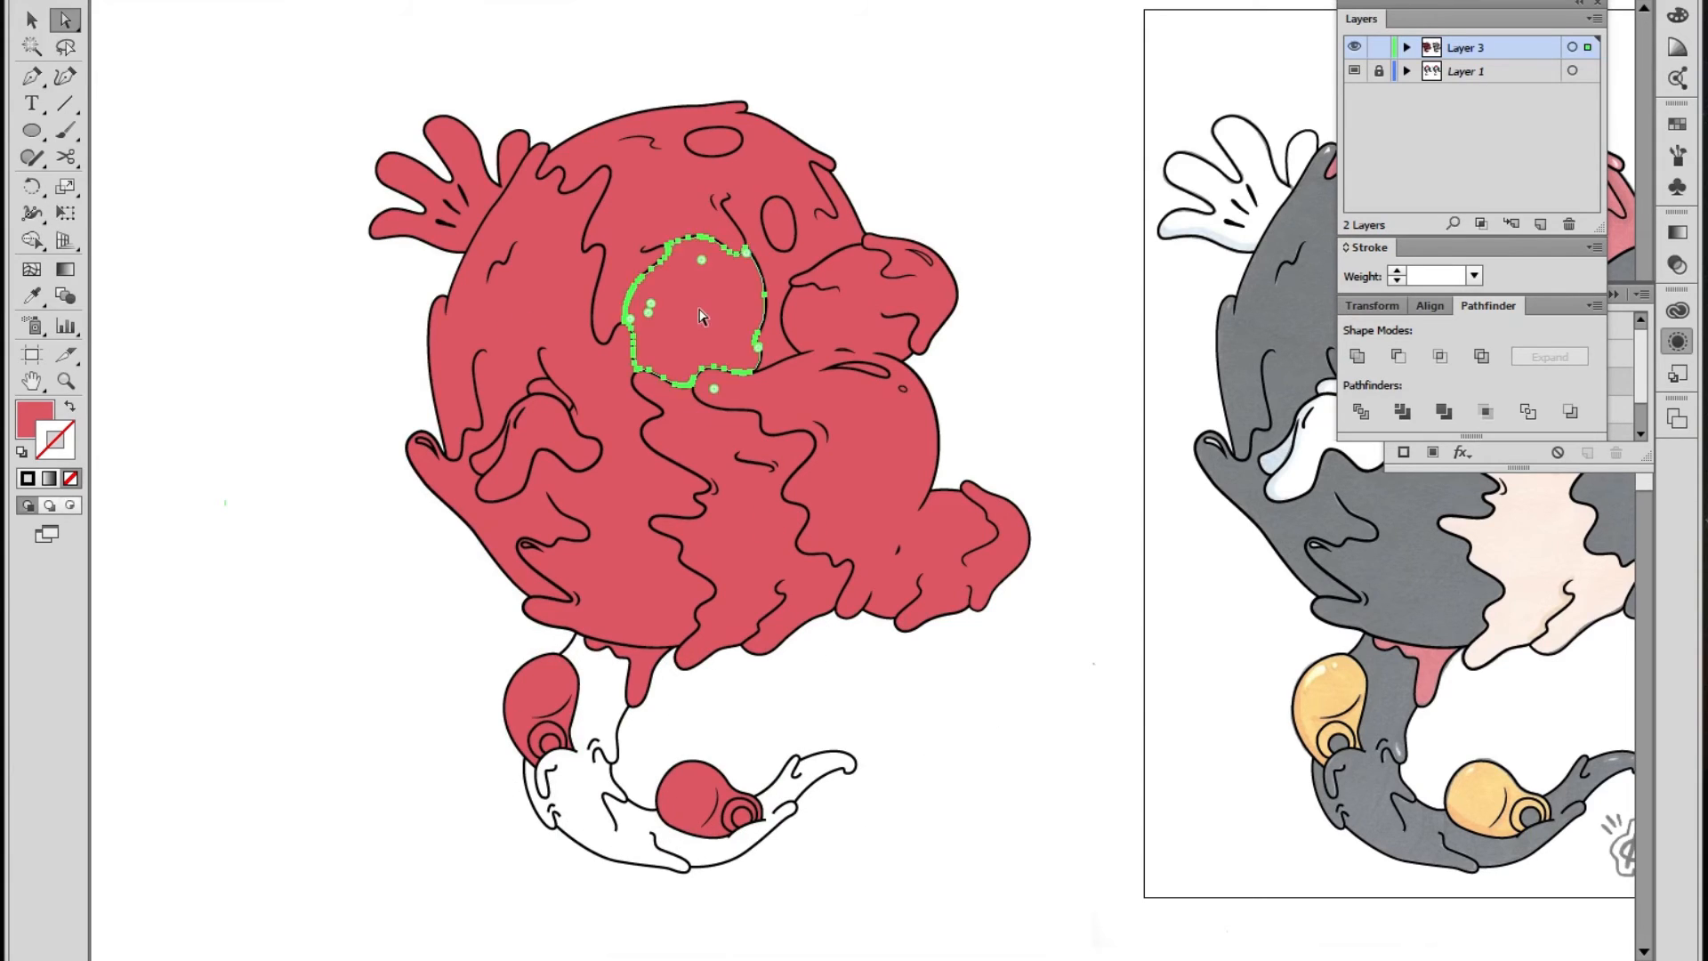
key(Delete)
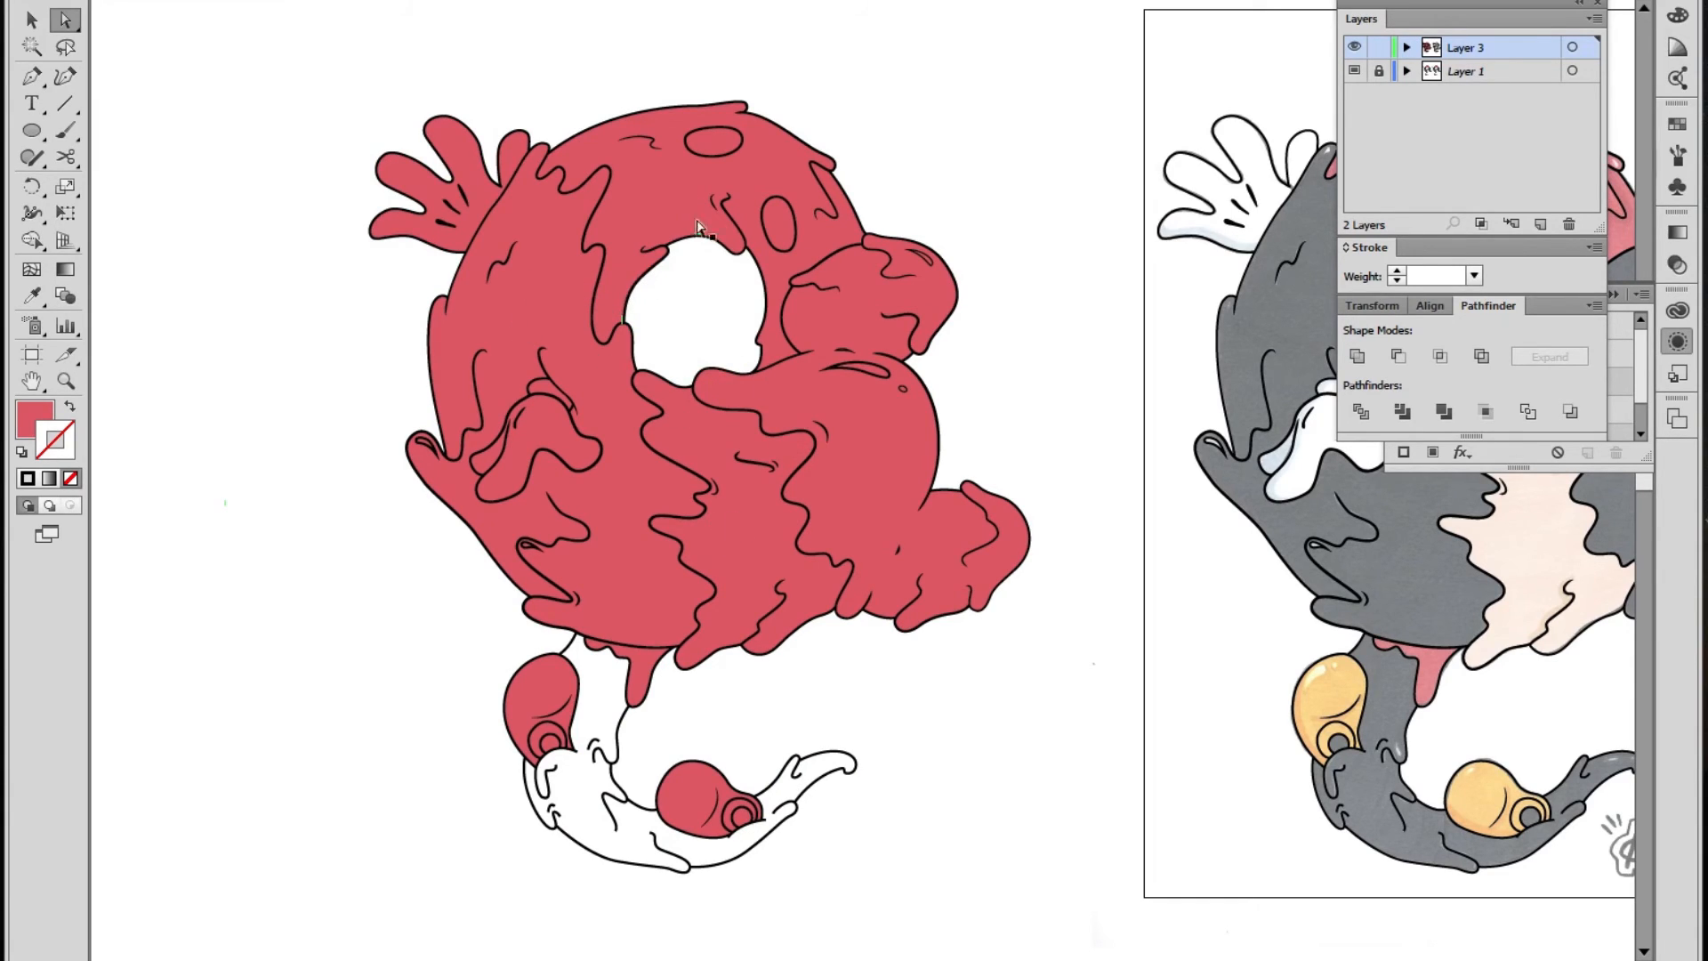
Fill the two large outer body areas with the pale beige sampled from the reference drawing
key(z)
click(776, 305)
click(793, 492)
click(793, 493)
alt+click(842, 472)
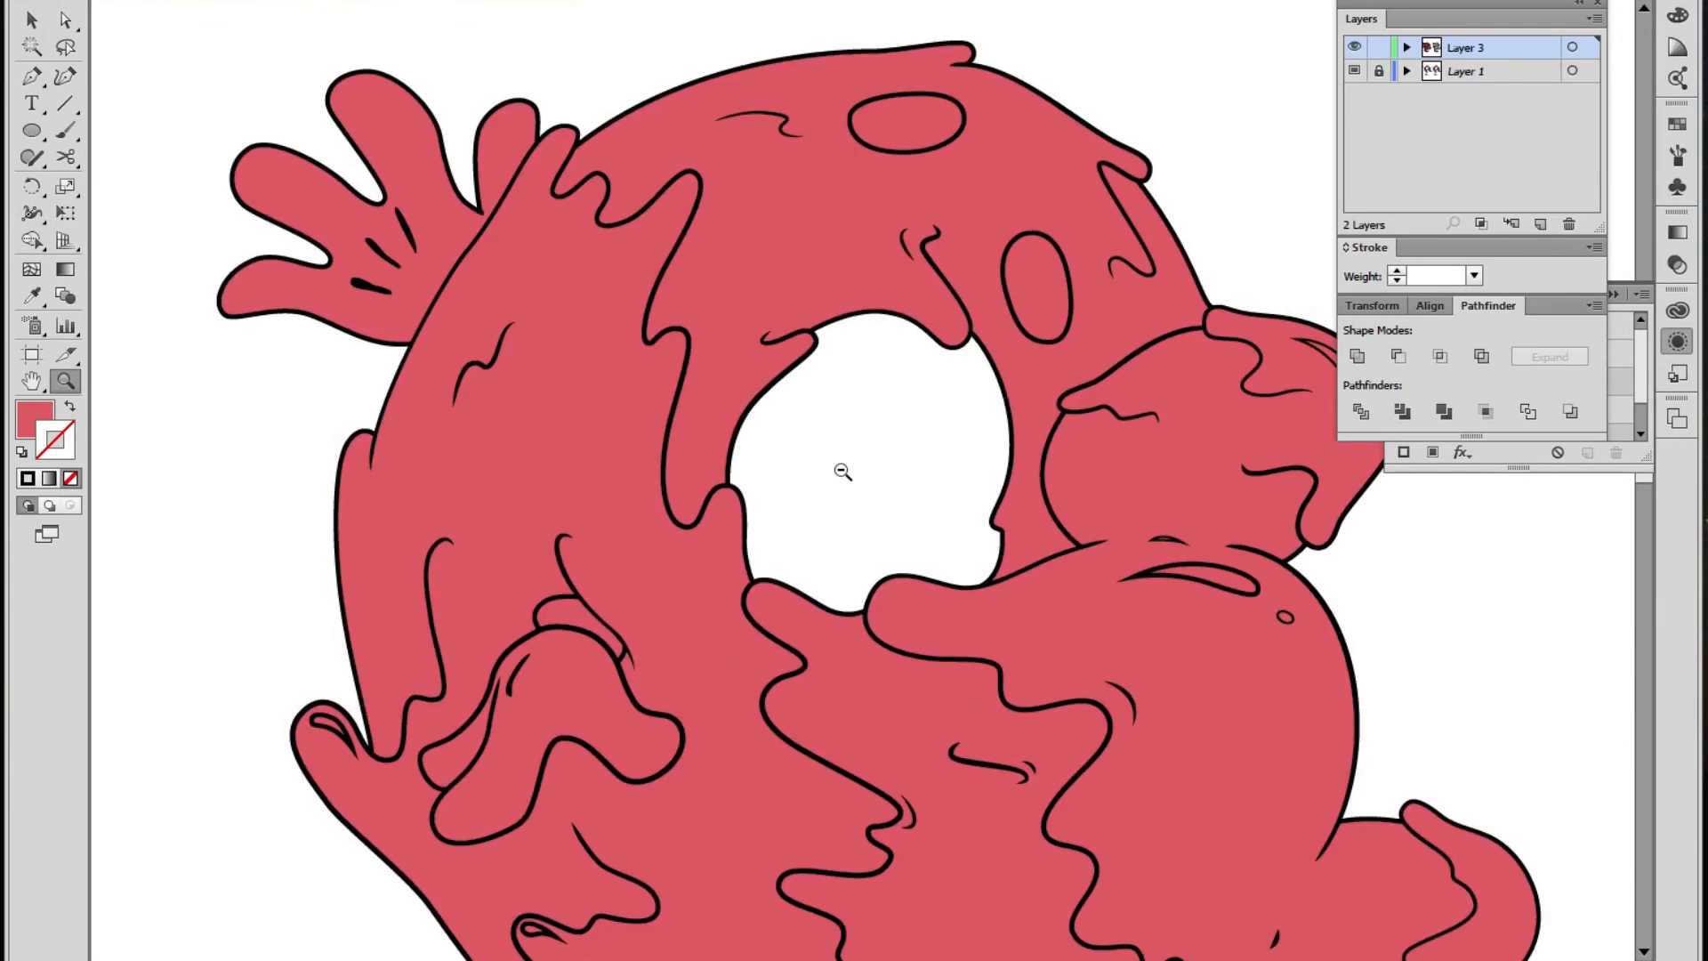
alt+click(842, 473)
alt+click(841, 472)
drag(943, 517, 628, 367)
key(a)
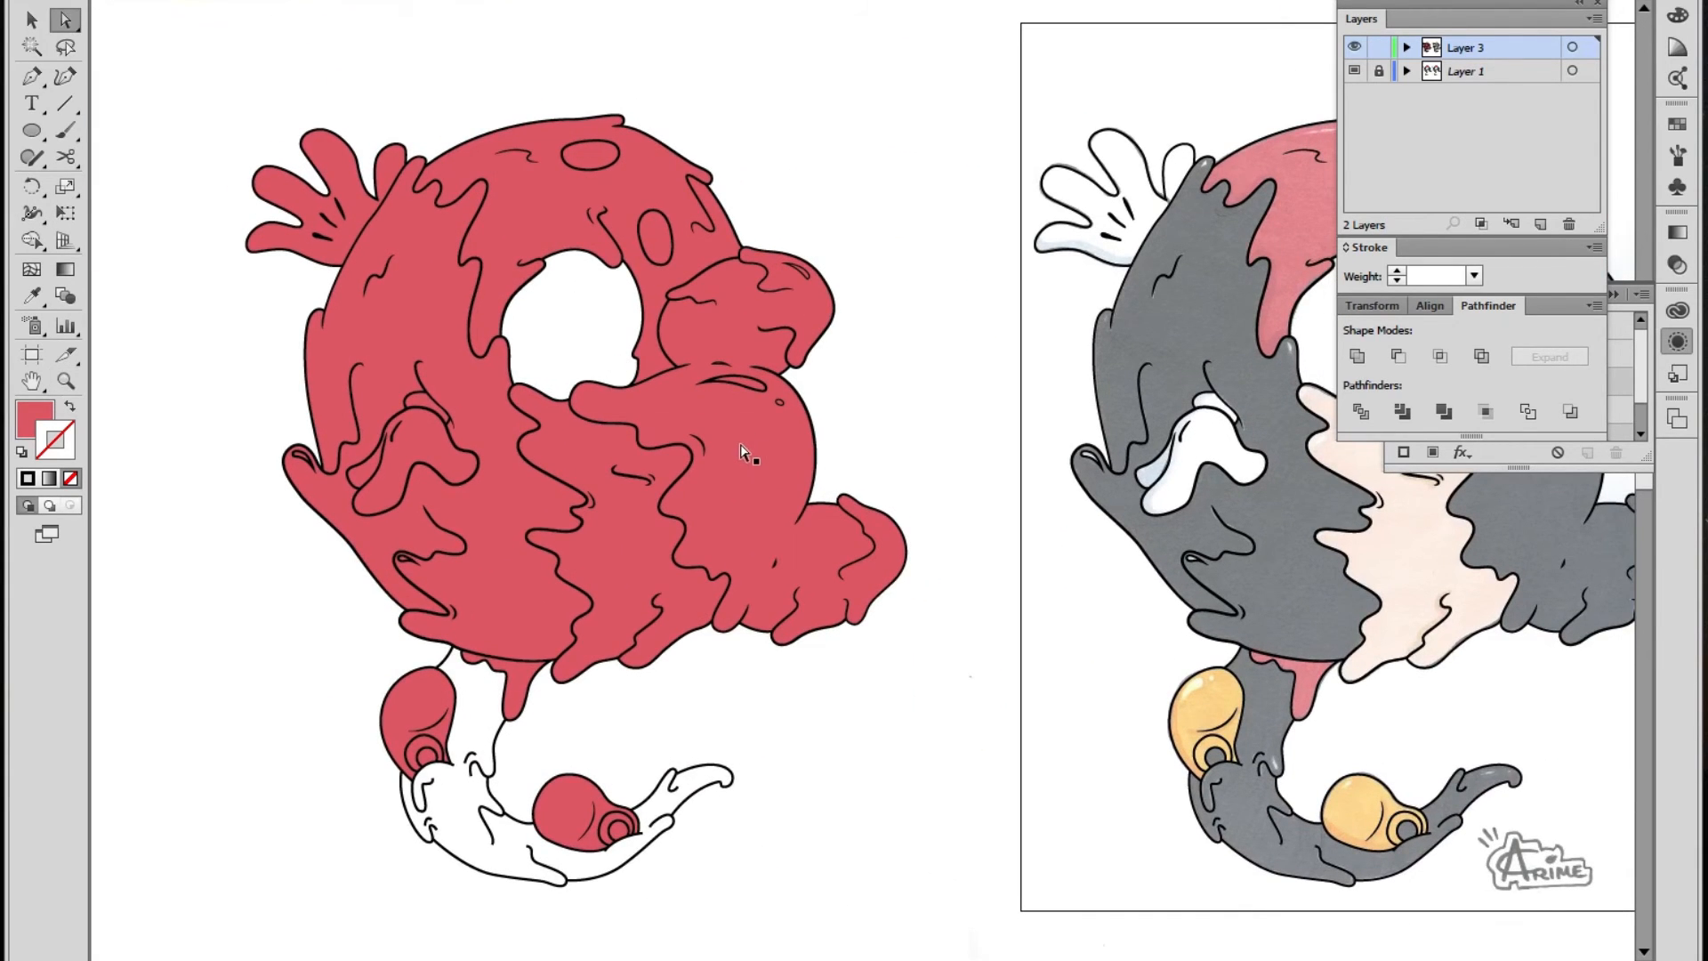
click(741, 452)
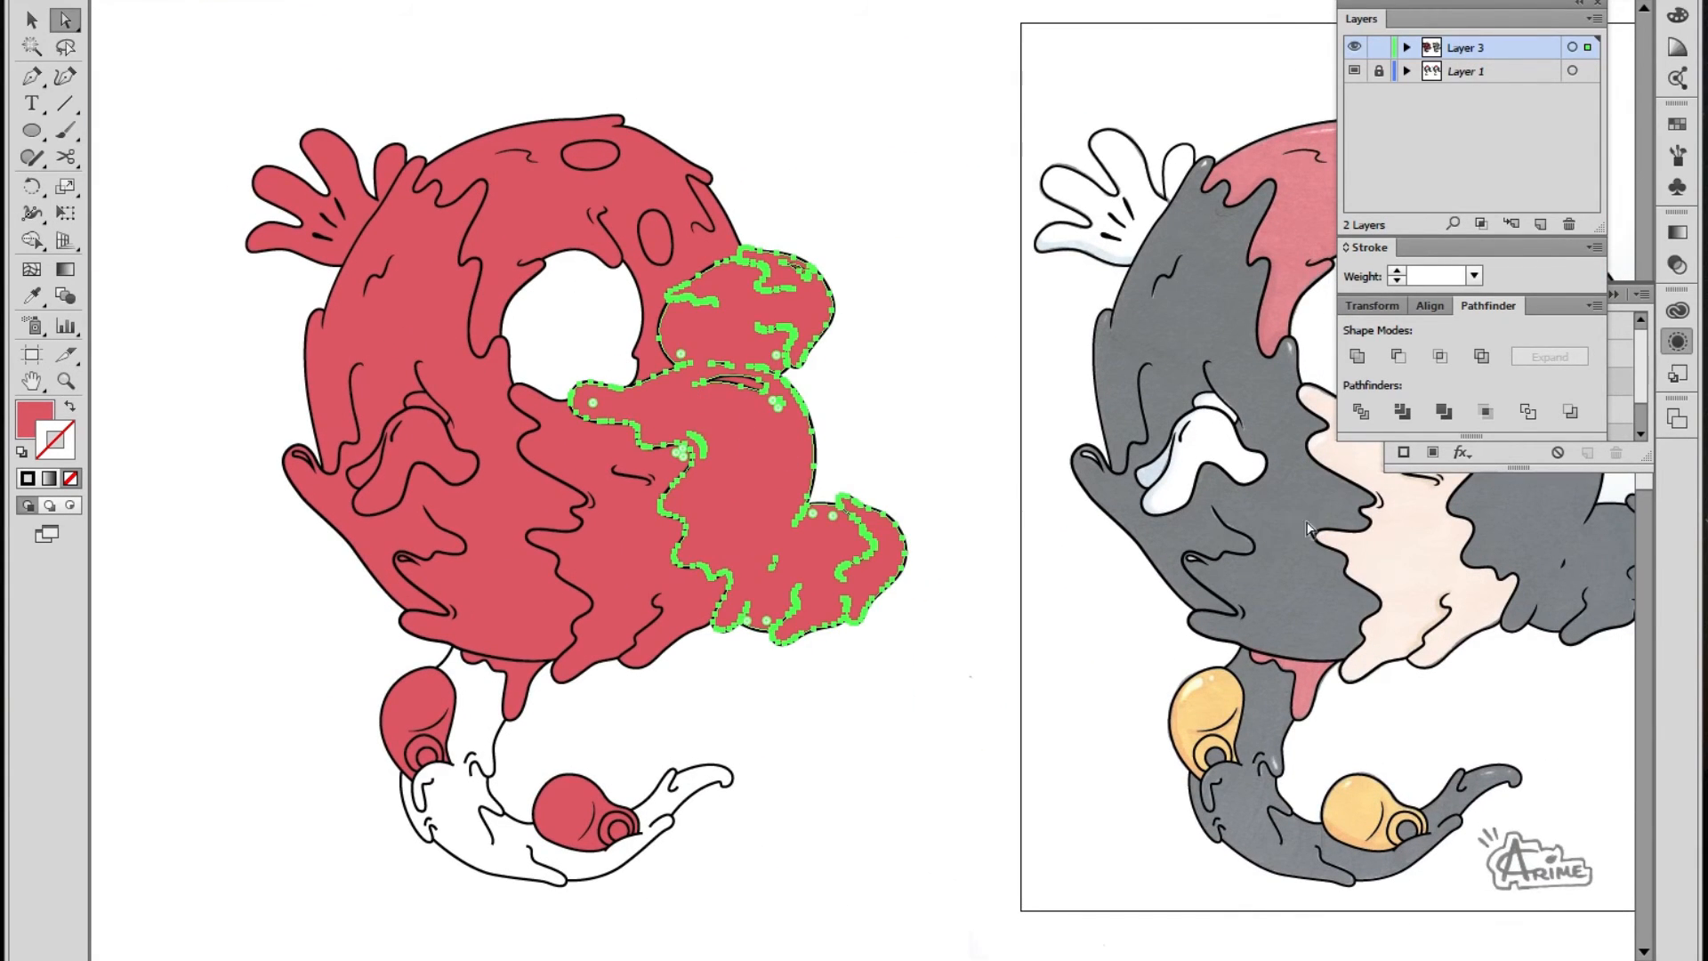
shift+click(525, 583)
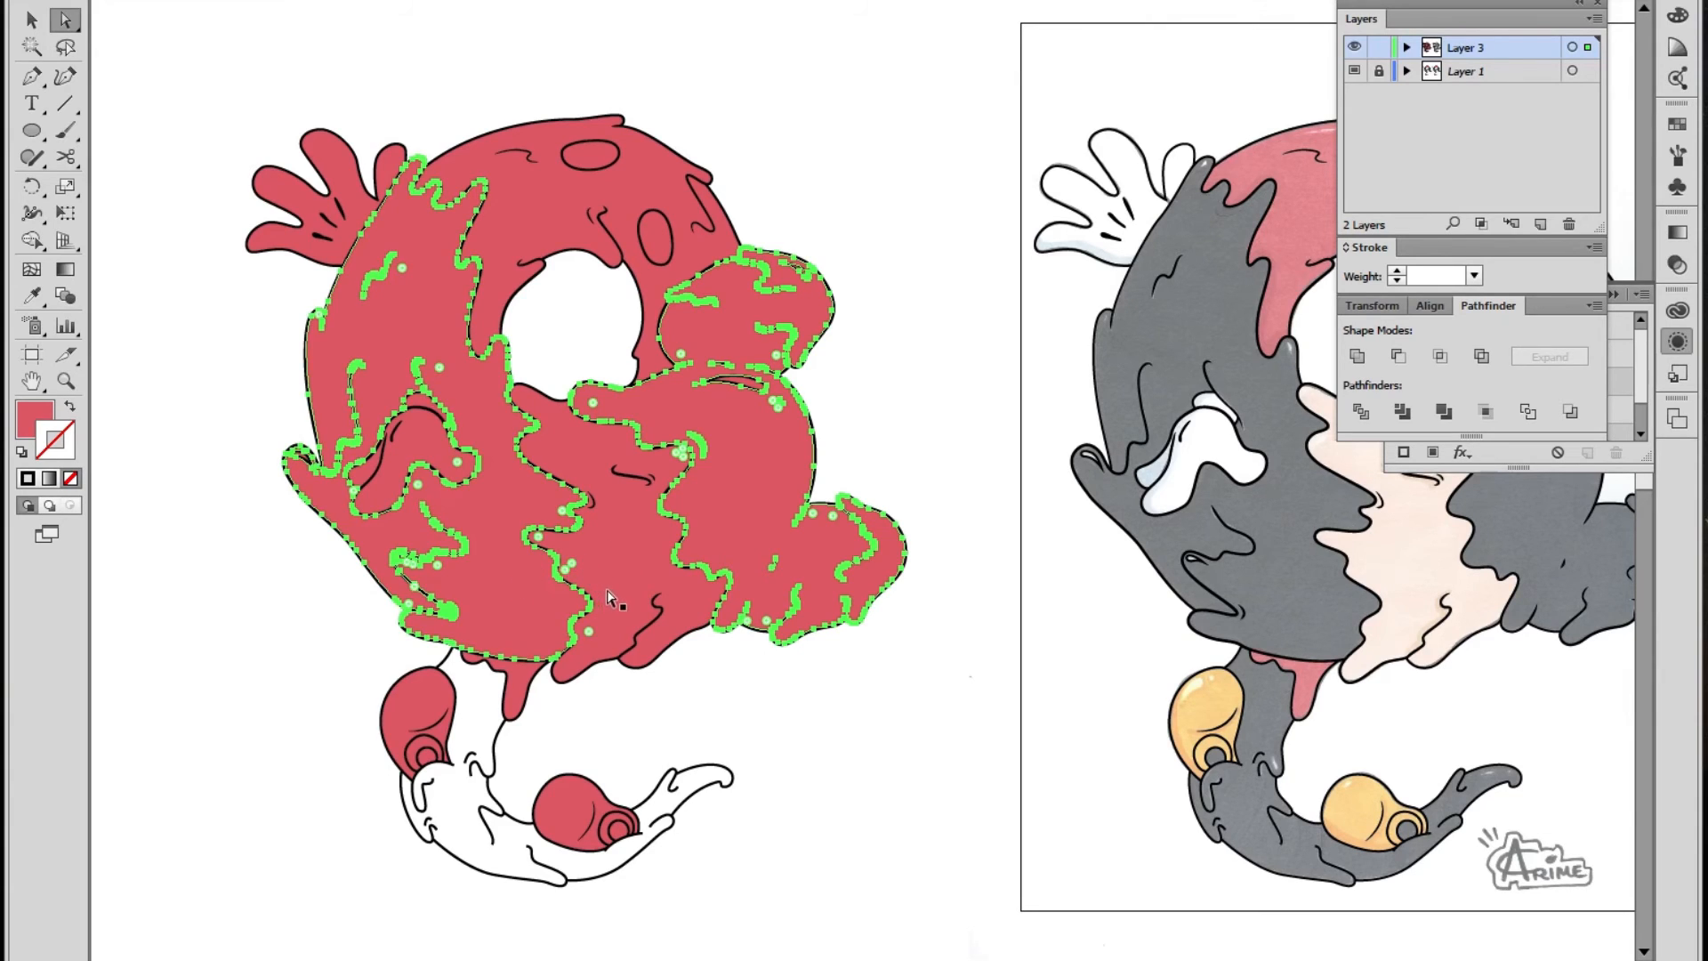
key(i)
click(1409, 592)
key(v)
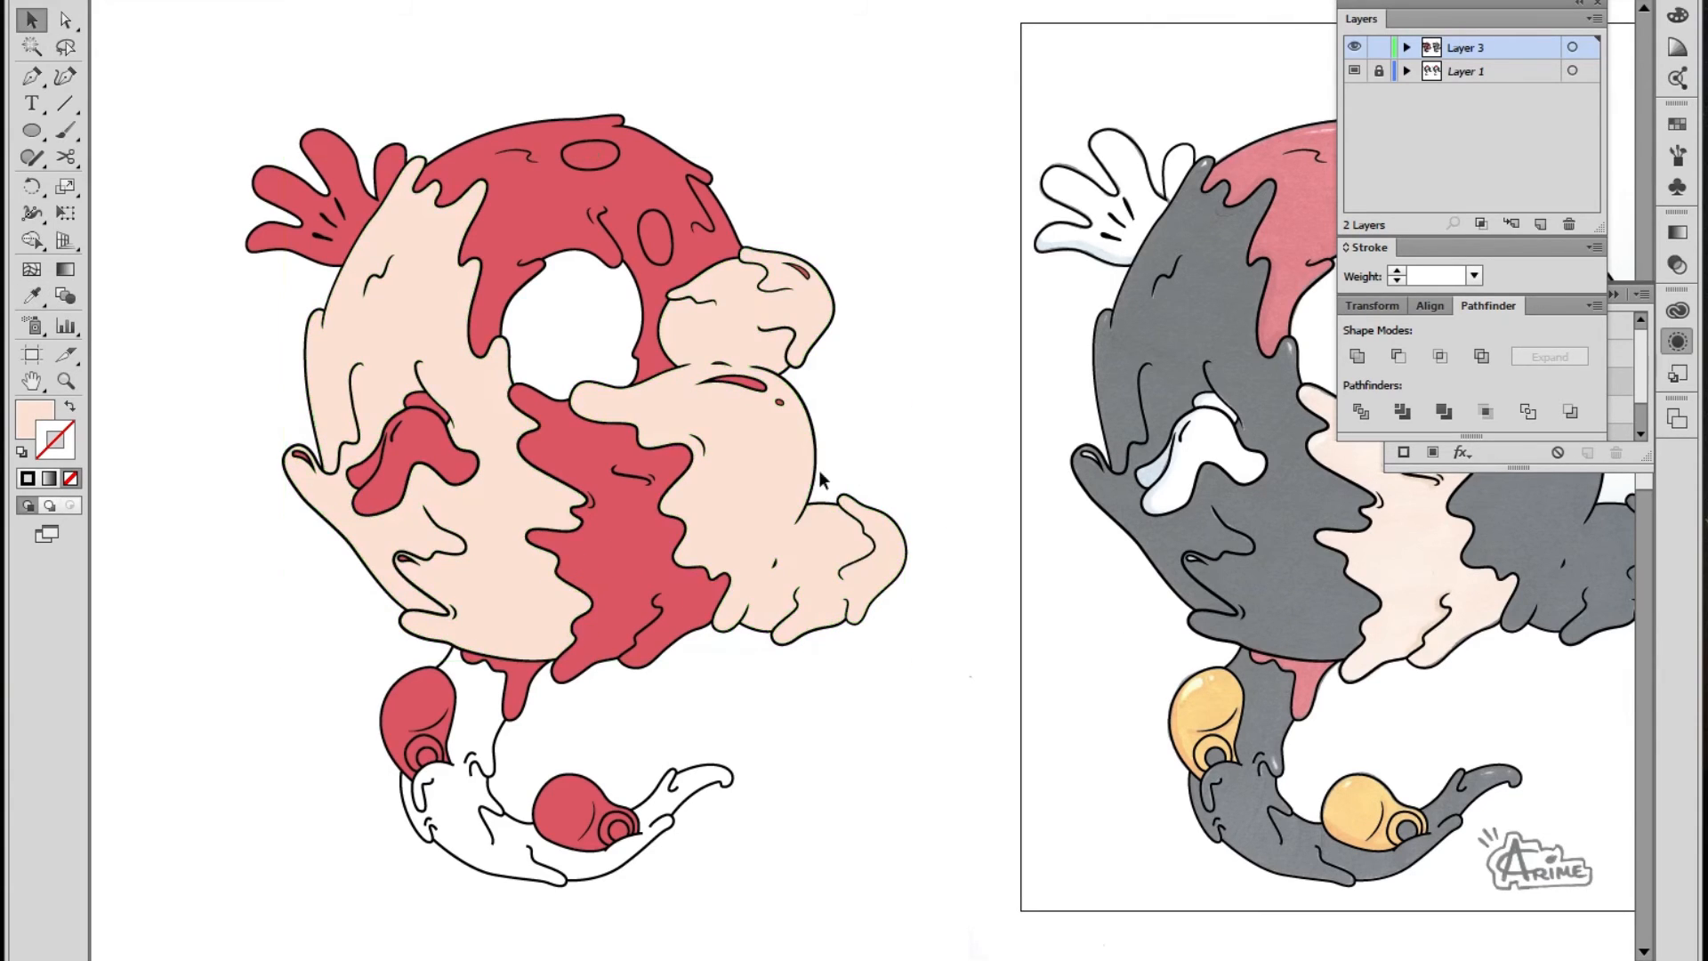
click(854, 467)
Fill both large outer body areas with the dark grey sampled from the reference drawing
key(a)
click(750, 488)
key(i)
click(1281, 555)
key(v)
click(889, 635)
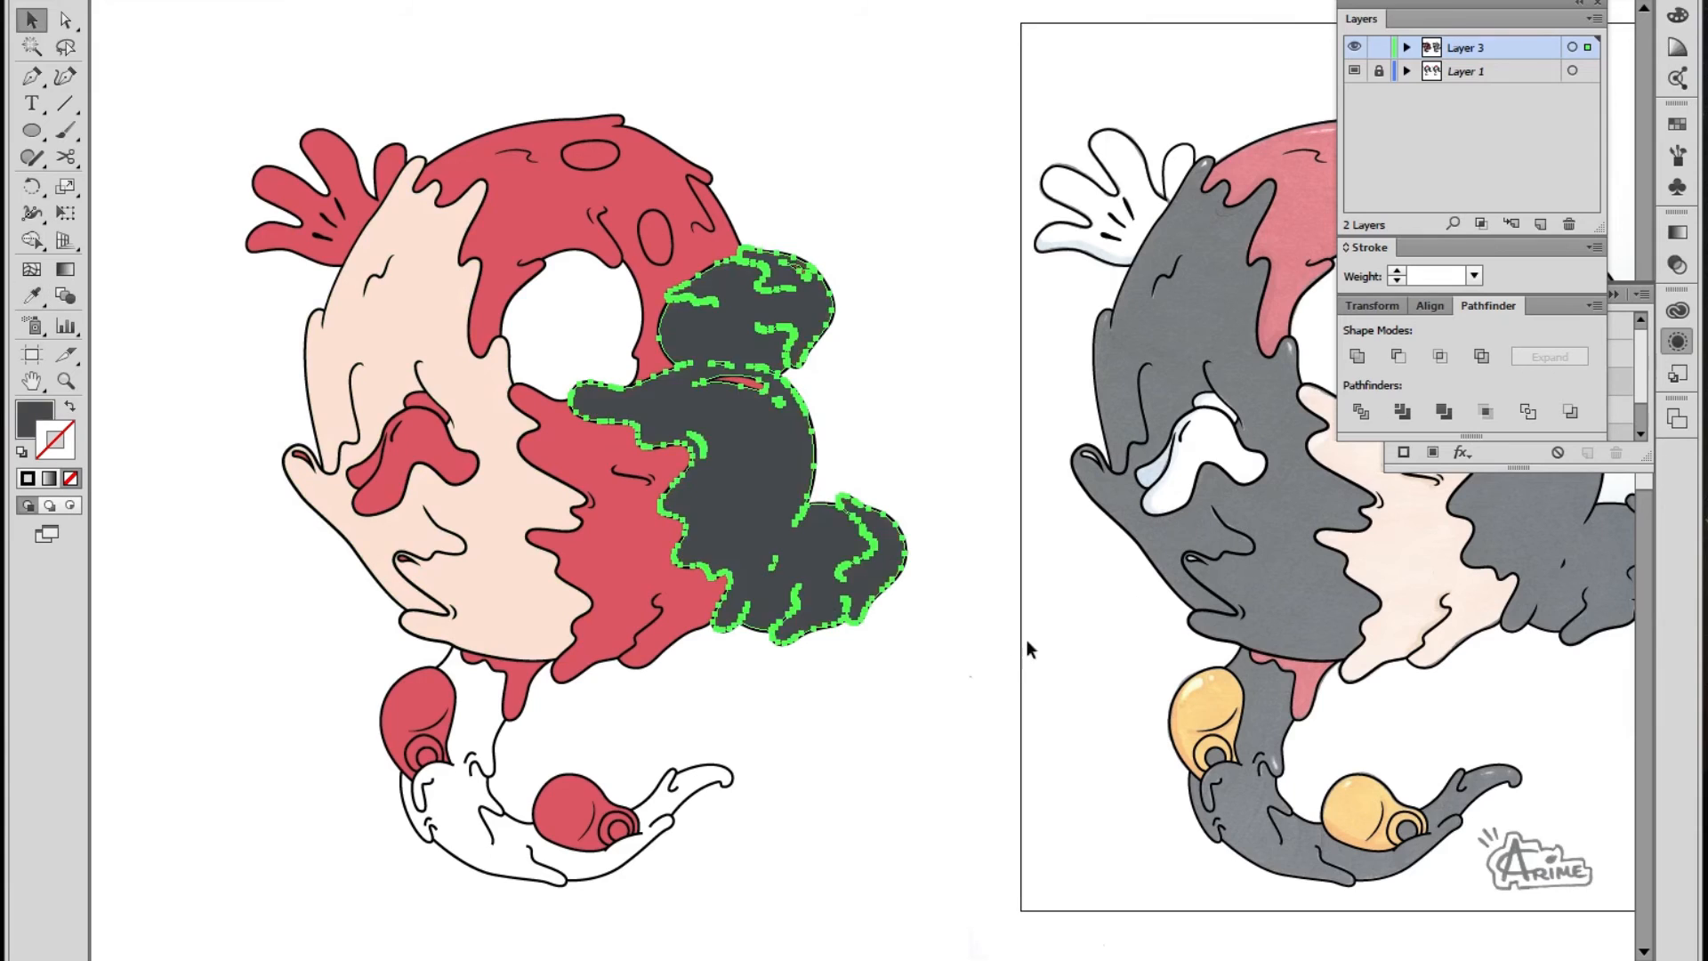
key(a)
click(601, 512)
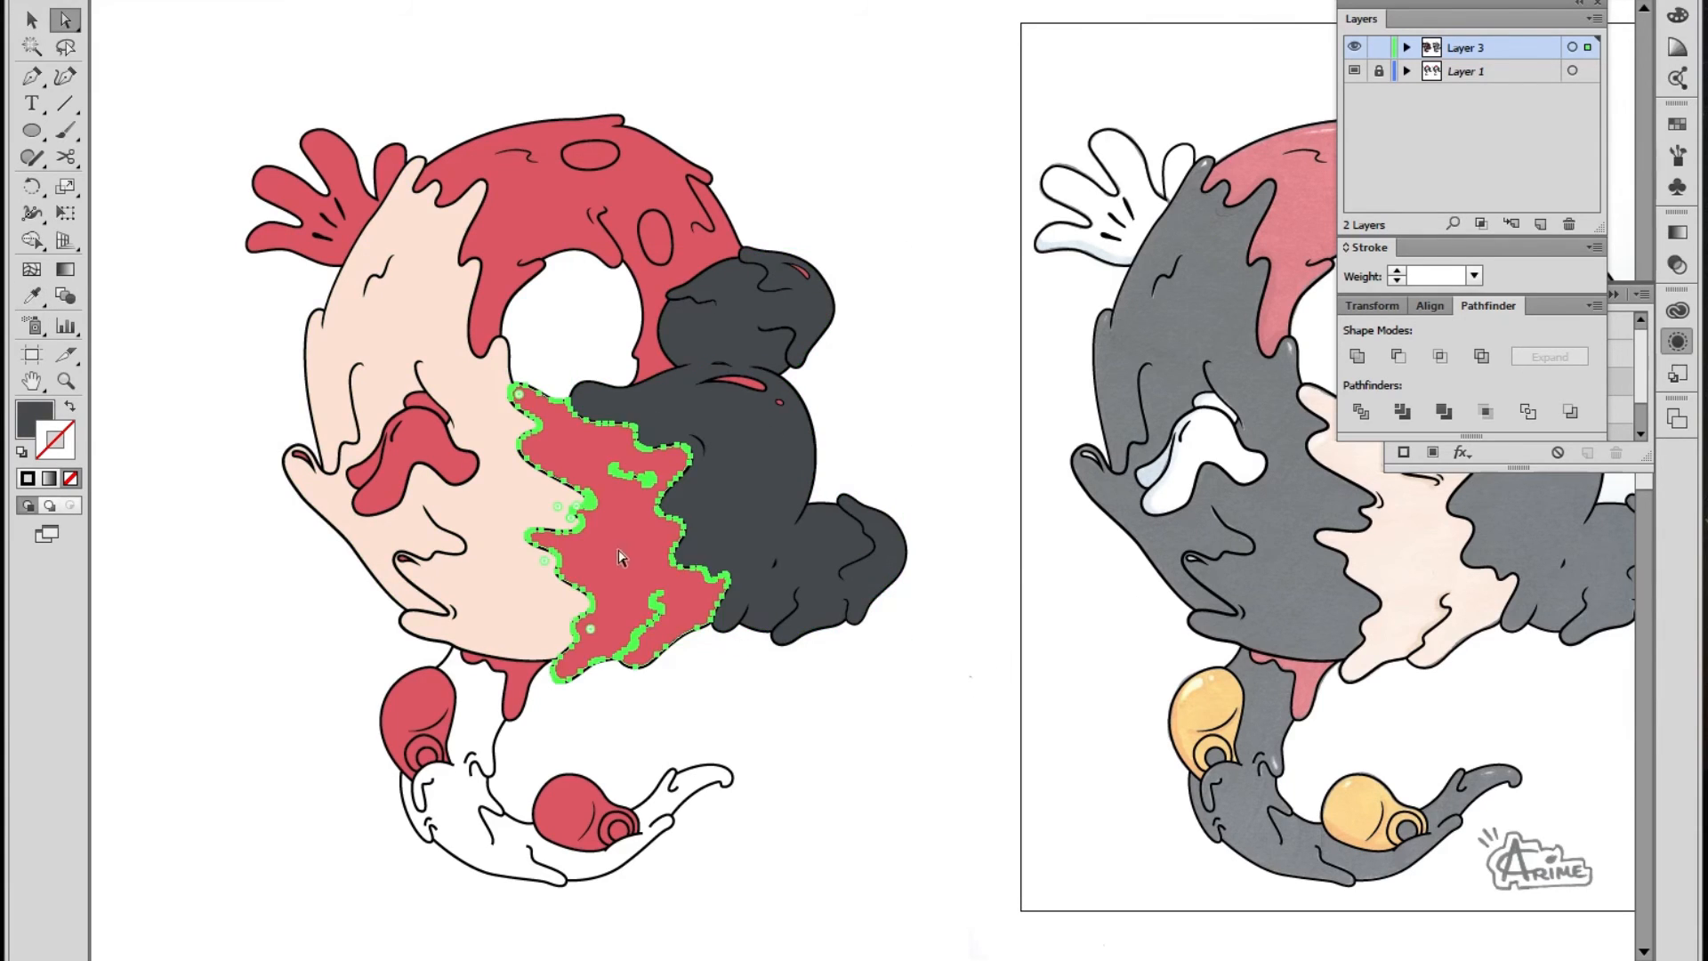
click(488, 536)
key(i)
click(761, 500)
Fill the middle body stripe with the pale beige sampled from the reference drawing
key(a)
click(623, 498)
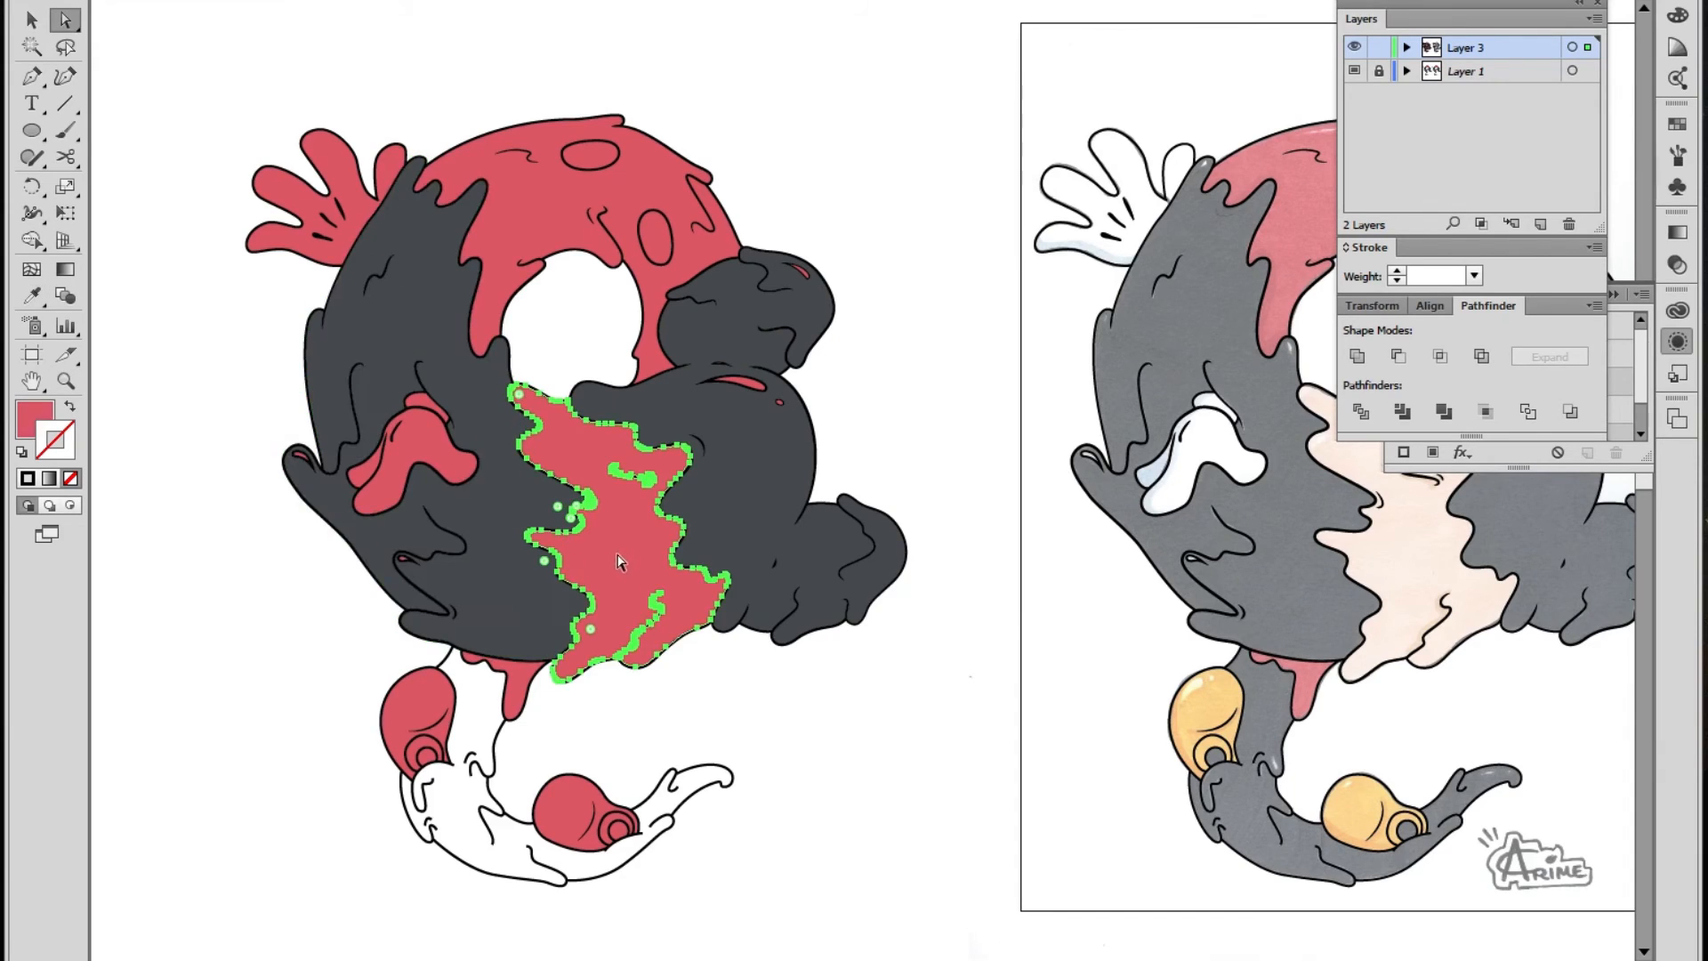
key(i)
key(a)
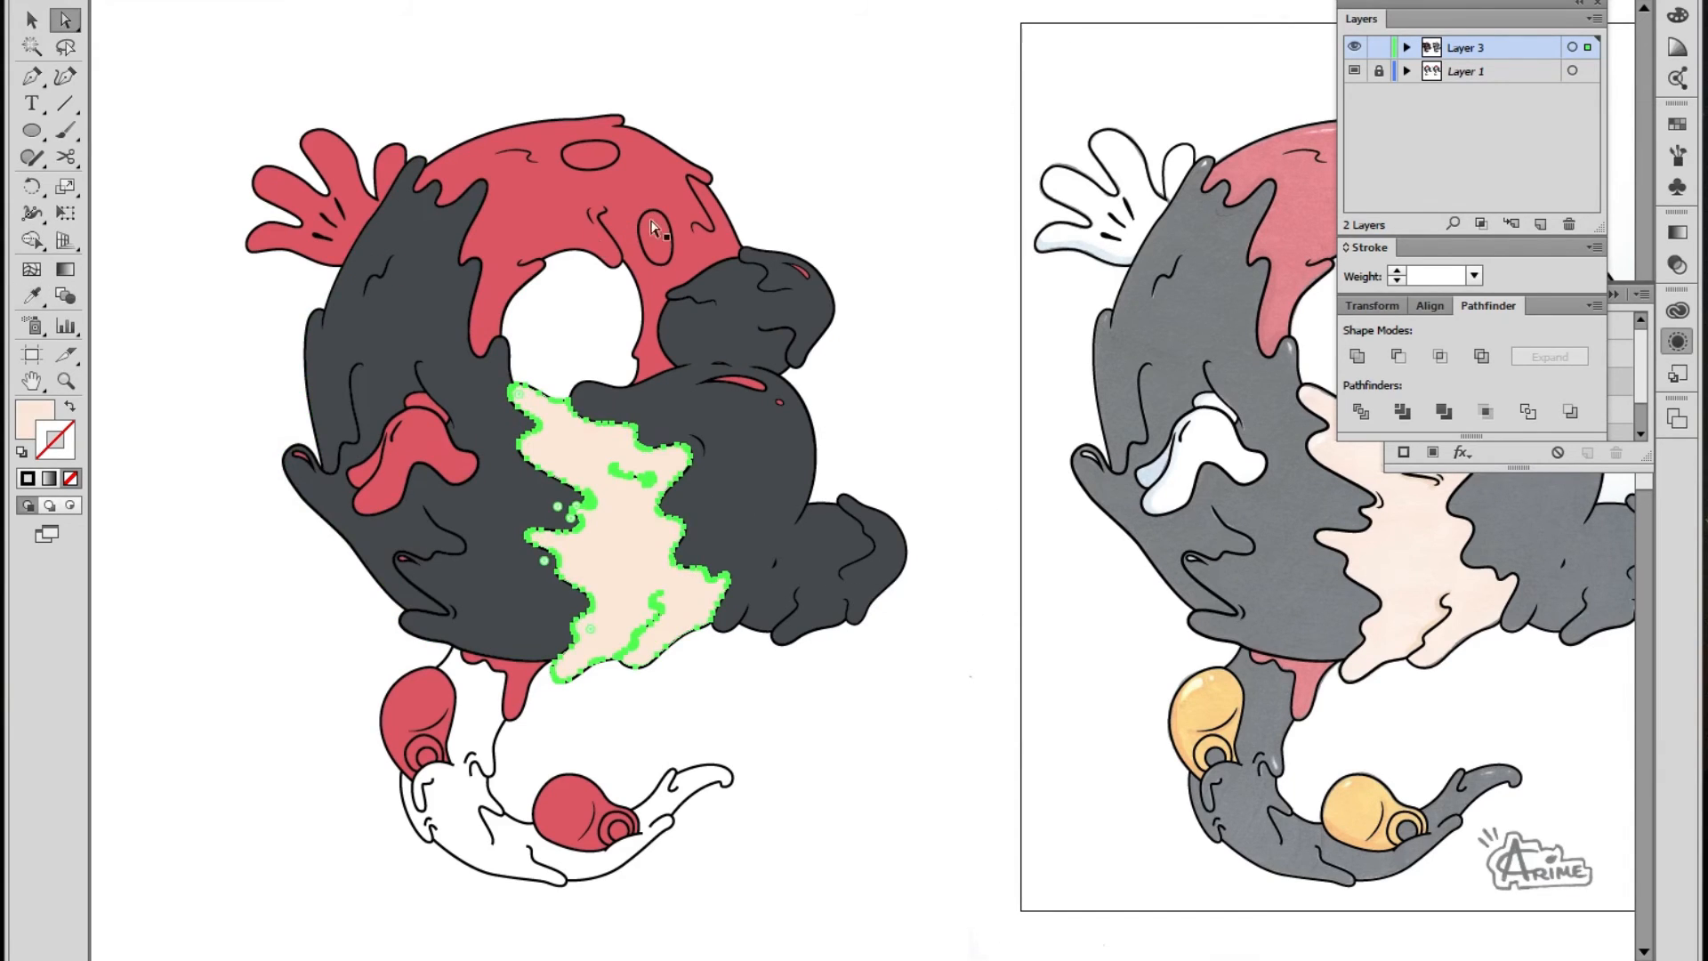
Fill the two oval spots on the red head with the white sampled from the reference drawing
click(656, 232)
shift+click(599, 162)
drag(860, 318, 630, 395)
key(i)
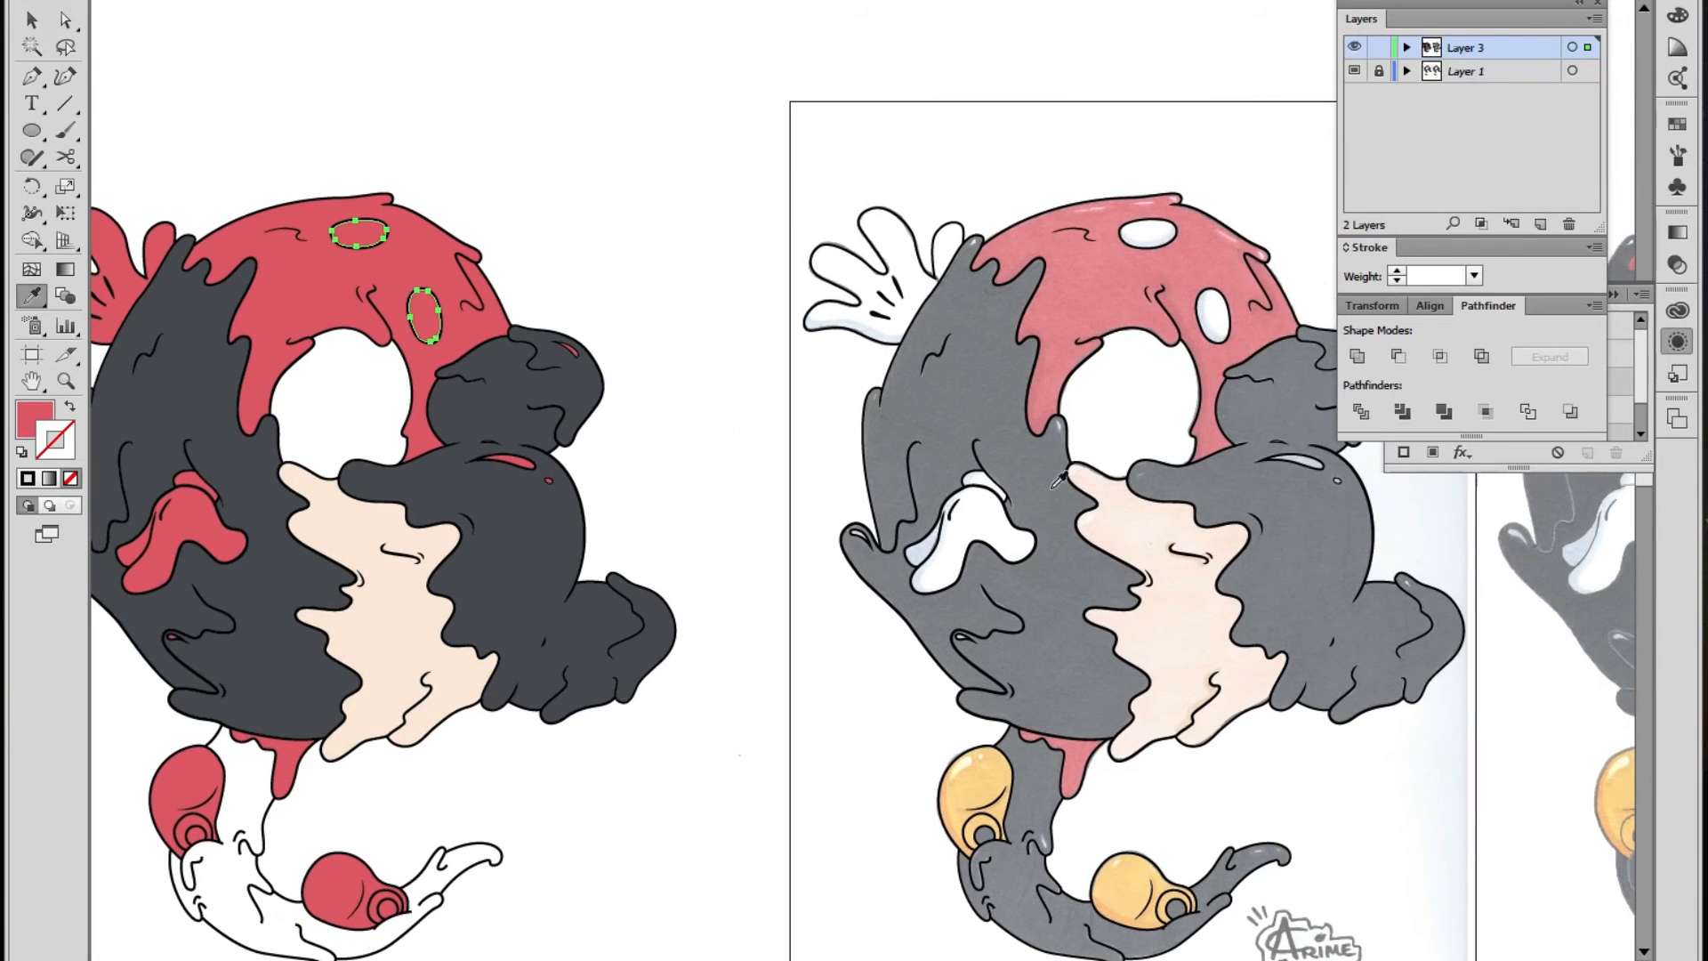
click(1212, 313)
drag(480, 449, 845, 462)
Fill the raised hand and the lower glove with its cuff with white sampled from the reference drawing
key(a)
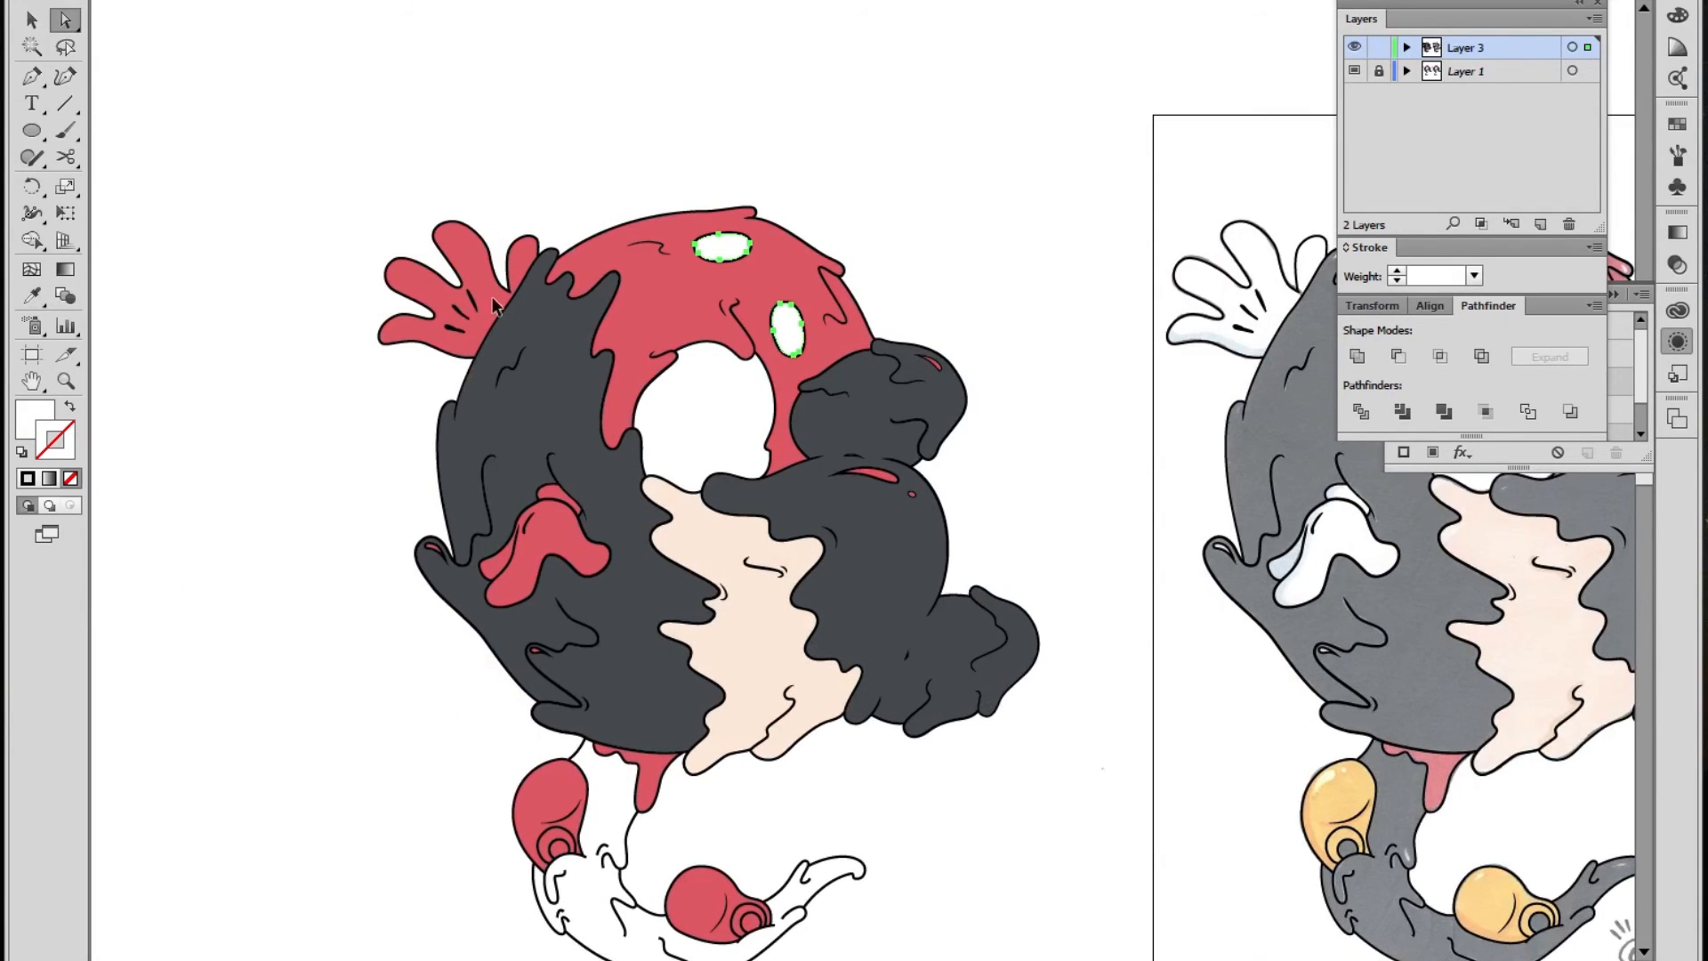
click(495, 305)
shift+click(555, 505)
shift+click(554, 490)
drag(912, 598, 757, 586)
key(i)
click(1220, 543)
key(v)
click(886, 780)
Fill the two round bulbs on the tail with the orange-yellow sampled from the reference drawing
key(z)
alt+click(878, 647)
click(643, 573)
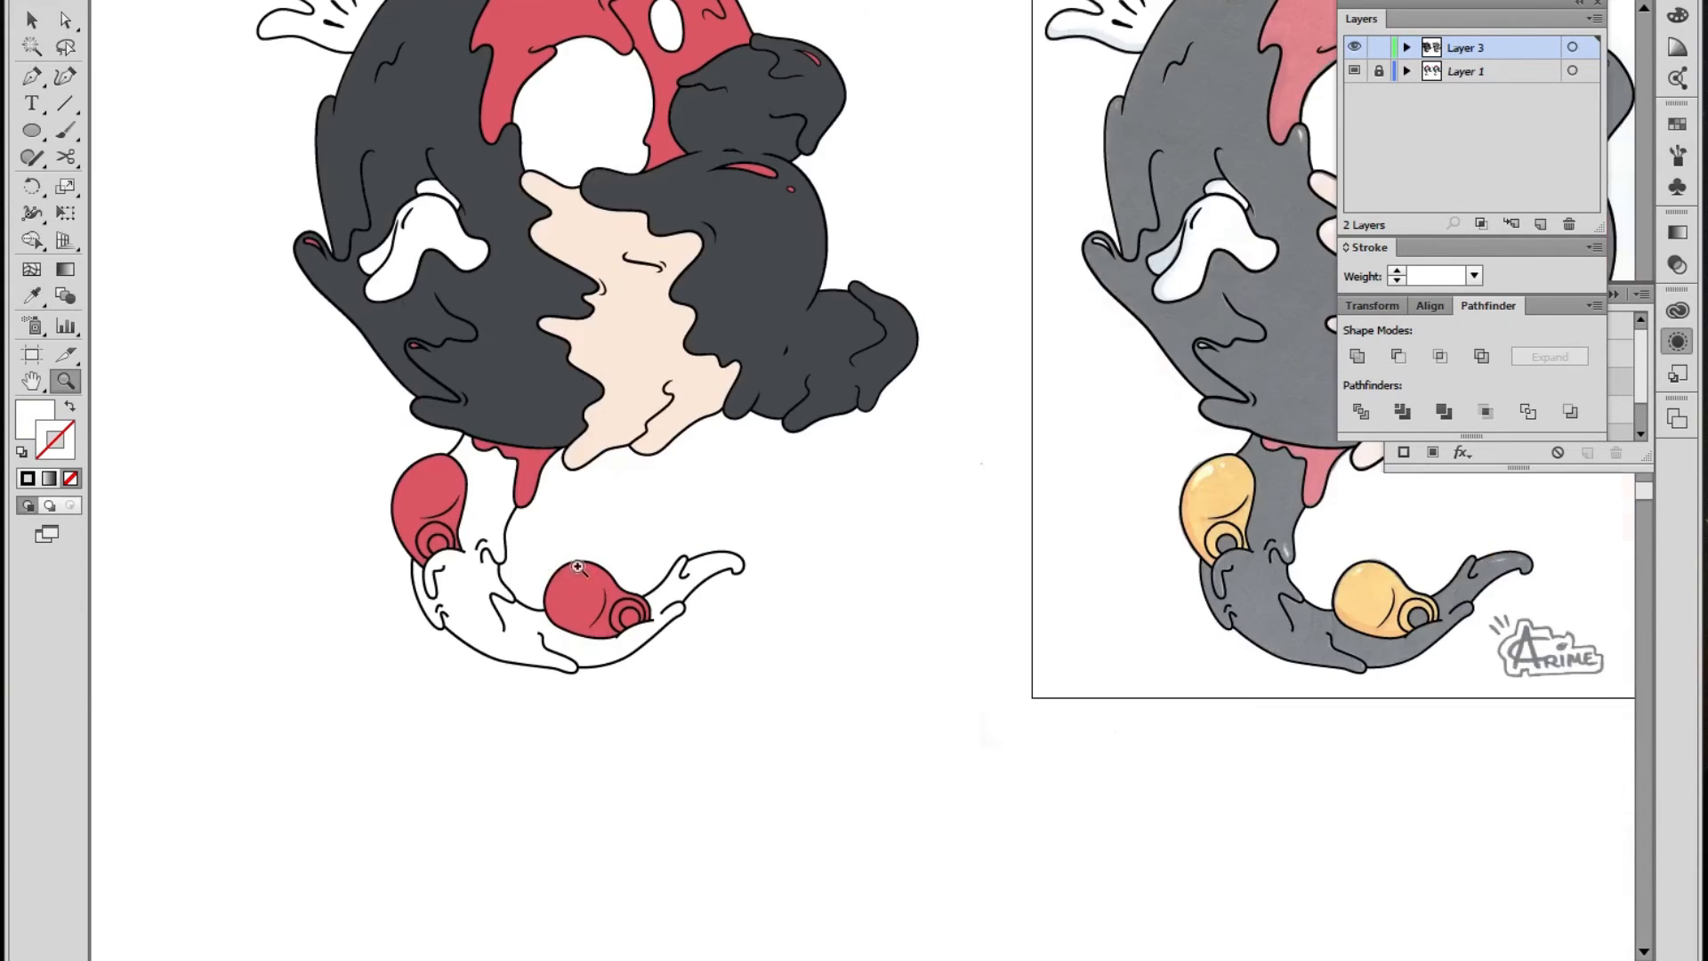
key(a)
click(442, 494)
shift+click(573, 598)
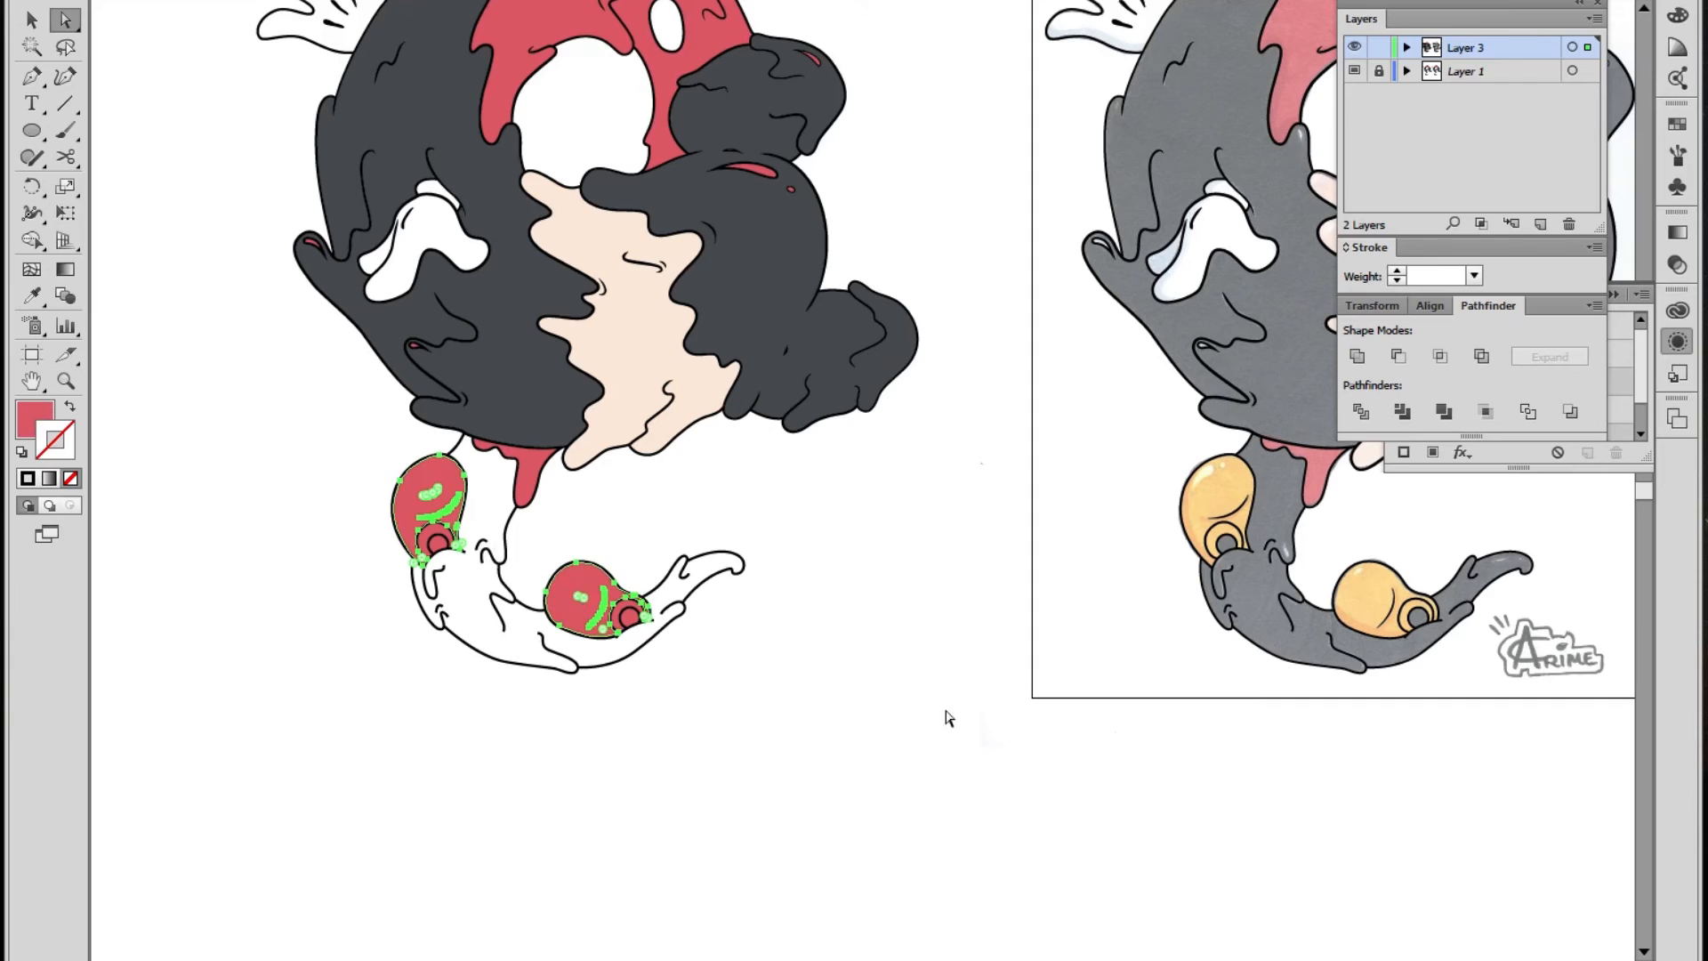
key(i)
click(1233, 496)
key(v)
click(952, 619)
drag(841, 451, 817, 614)
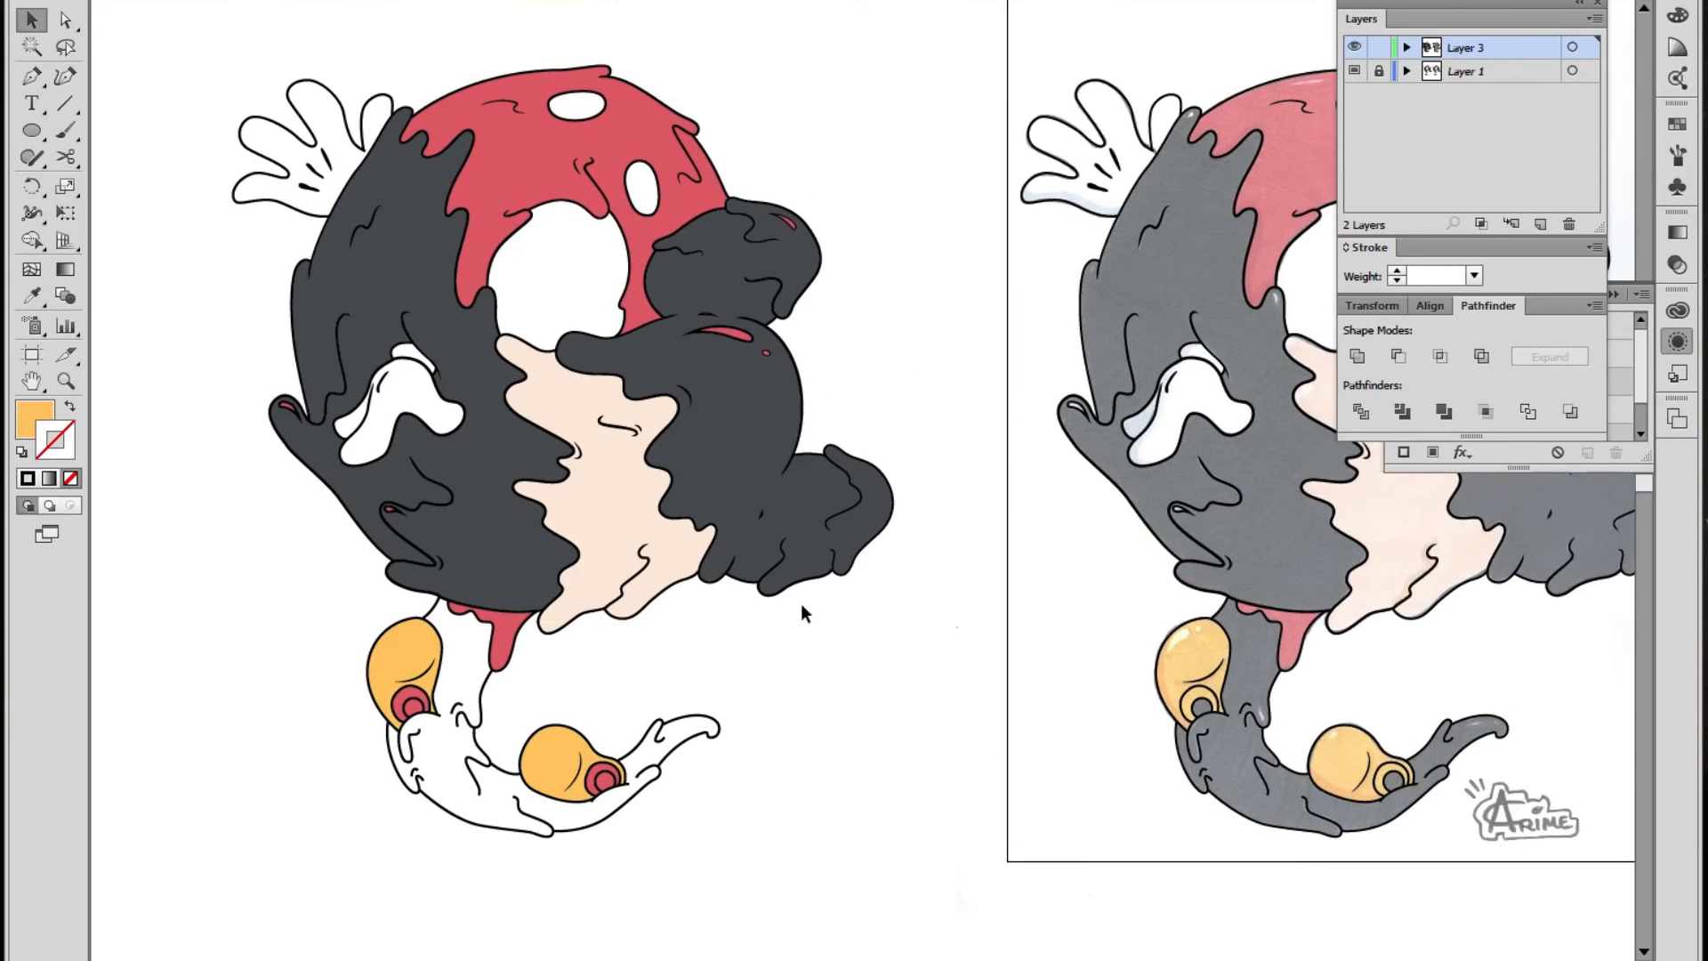
Set the fill to white and draw a small highlight with the Pen tool on the upper tail bulb
key(z)
click(717, 511)
click(717, 511)
click(458, 734)
key(a)
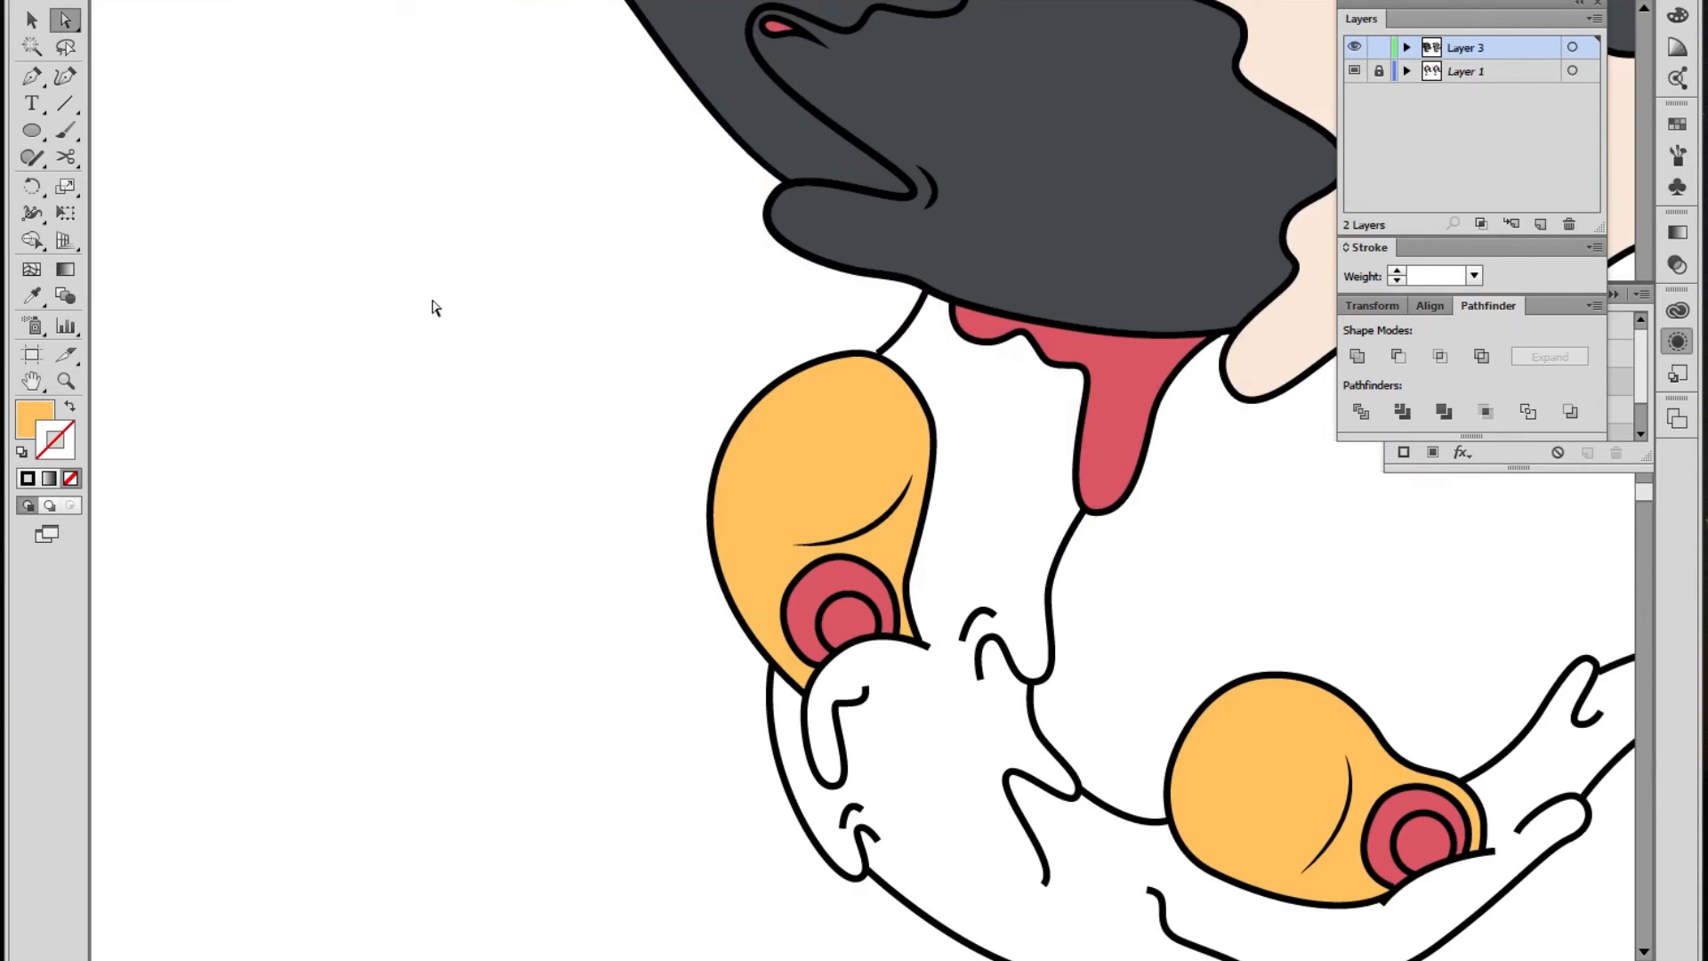
double_click(40, 411)
drag(1116, 299, 1064, 278)
click(1602, 291)
click(40, 80)
click(735, 446)
drag(809, 385, 820, 374)
click(736, 447)
key(v)
click(655, 549)
Fill the long red highlight near the upper edge of the rounded dark body area with white
key(z)
alt+click(853, 468)
drag(1014, 510, 656, 571)
alt+click(891, 503)
alt+click(891, 502)
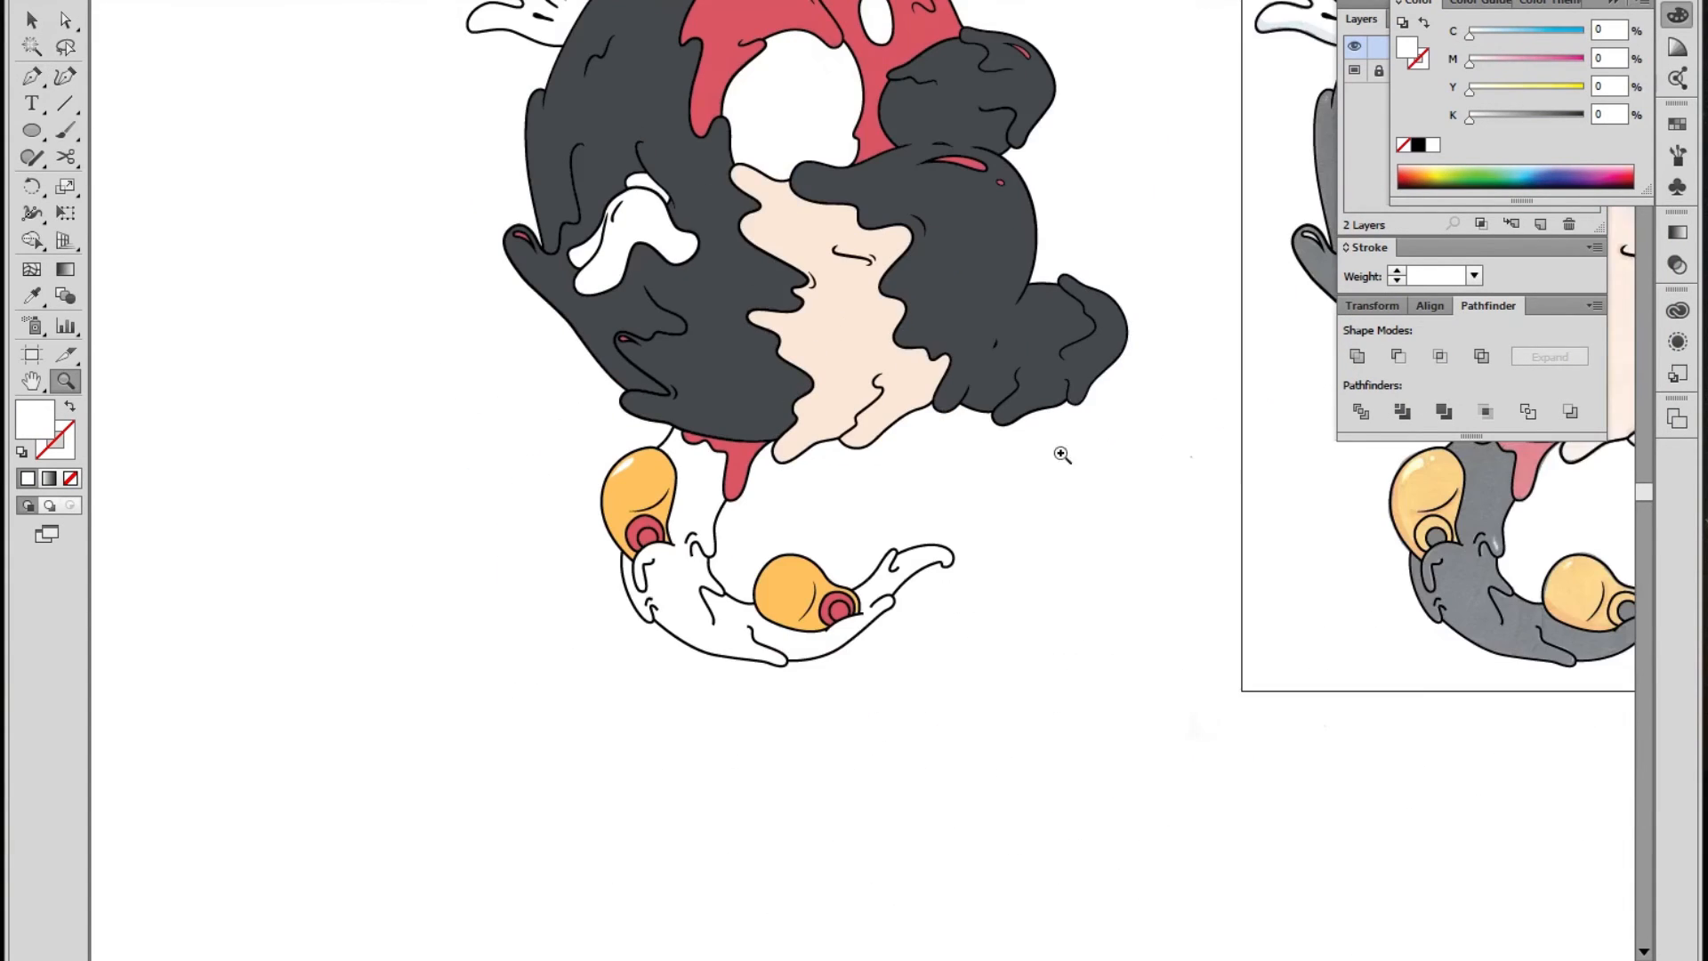
drag(1051, 417, 968, 612)
click(871, 389)
key(a)
click(919, 533)
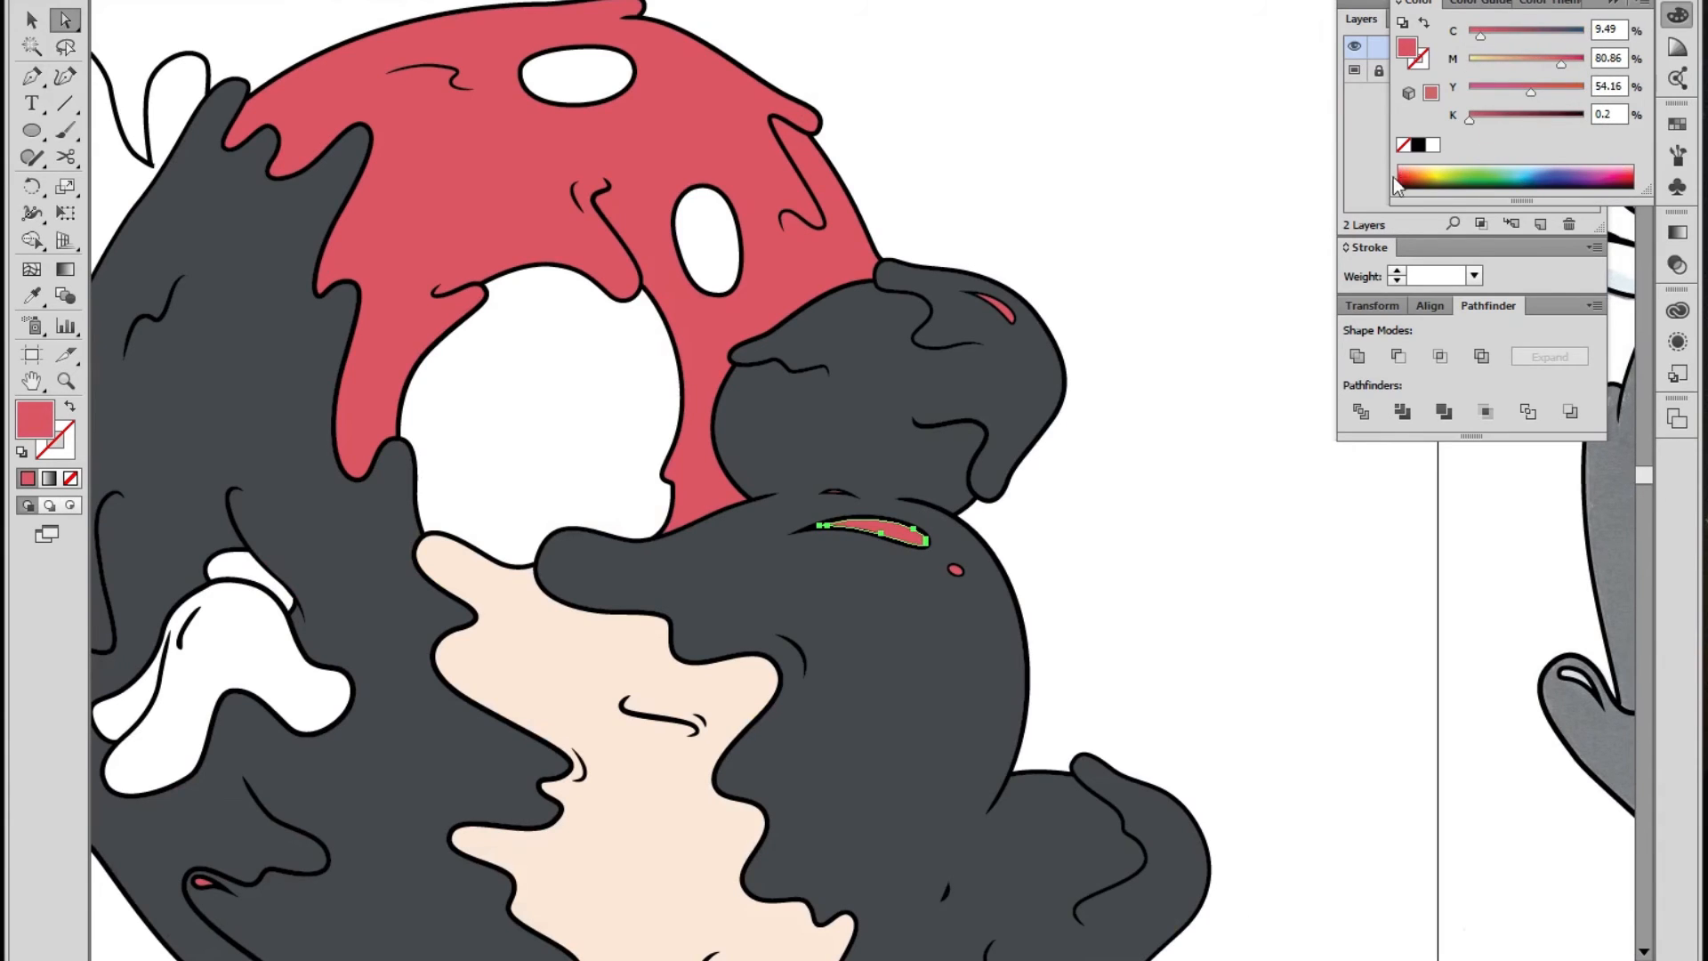
click(1432, 145)
key(ctrl+shift+a)
Examine the coloured character up close and as a whole next to the reference drawing
key(z)
alt+click(884, 632)
alt+click(884, 632)
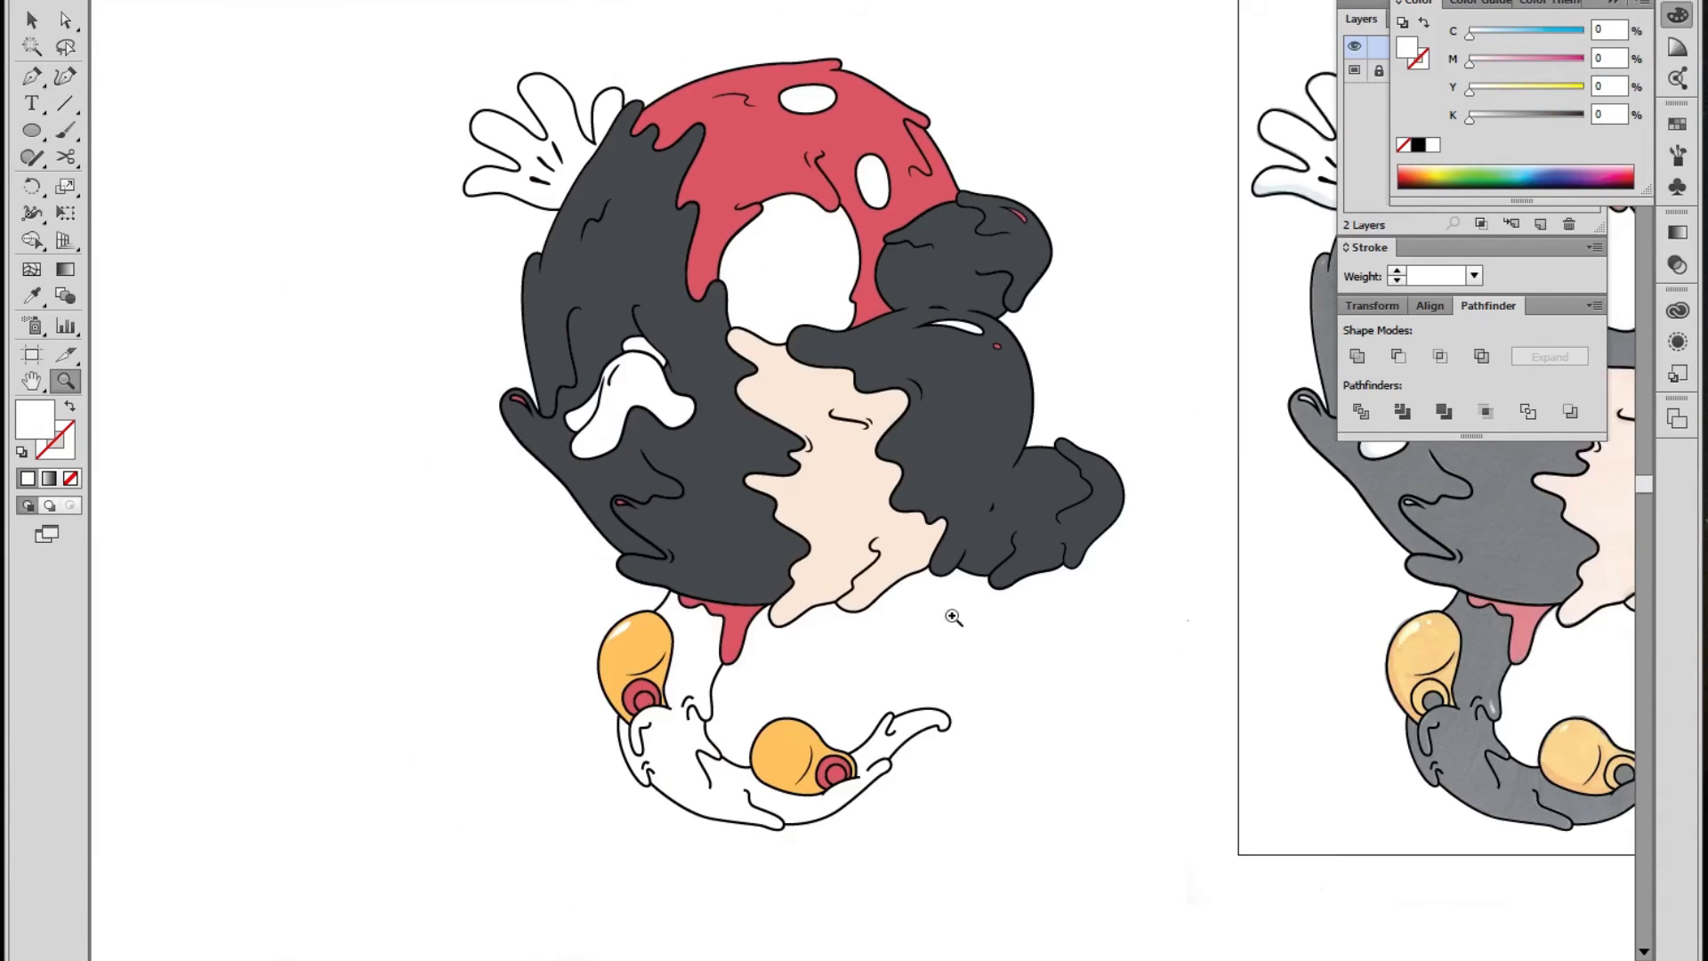
alt+click(1100, 518)
drag(1100, 517, 976, 612)
click(726, 526)
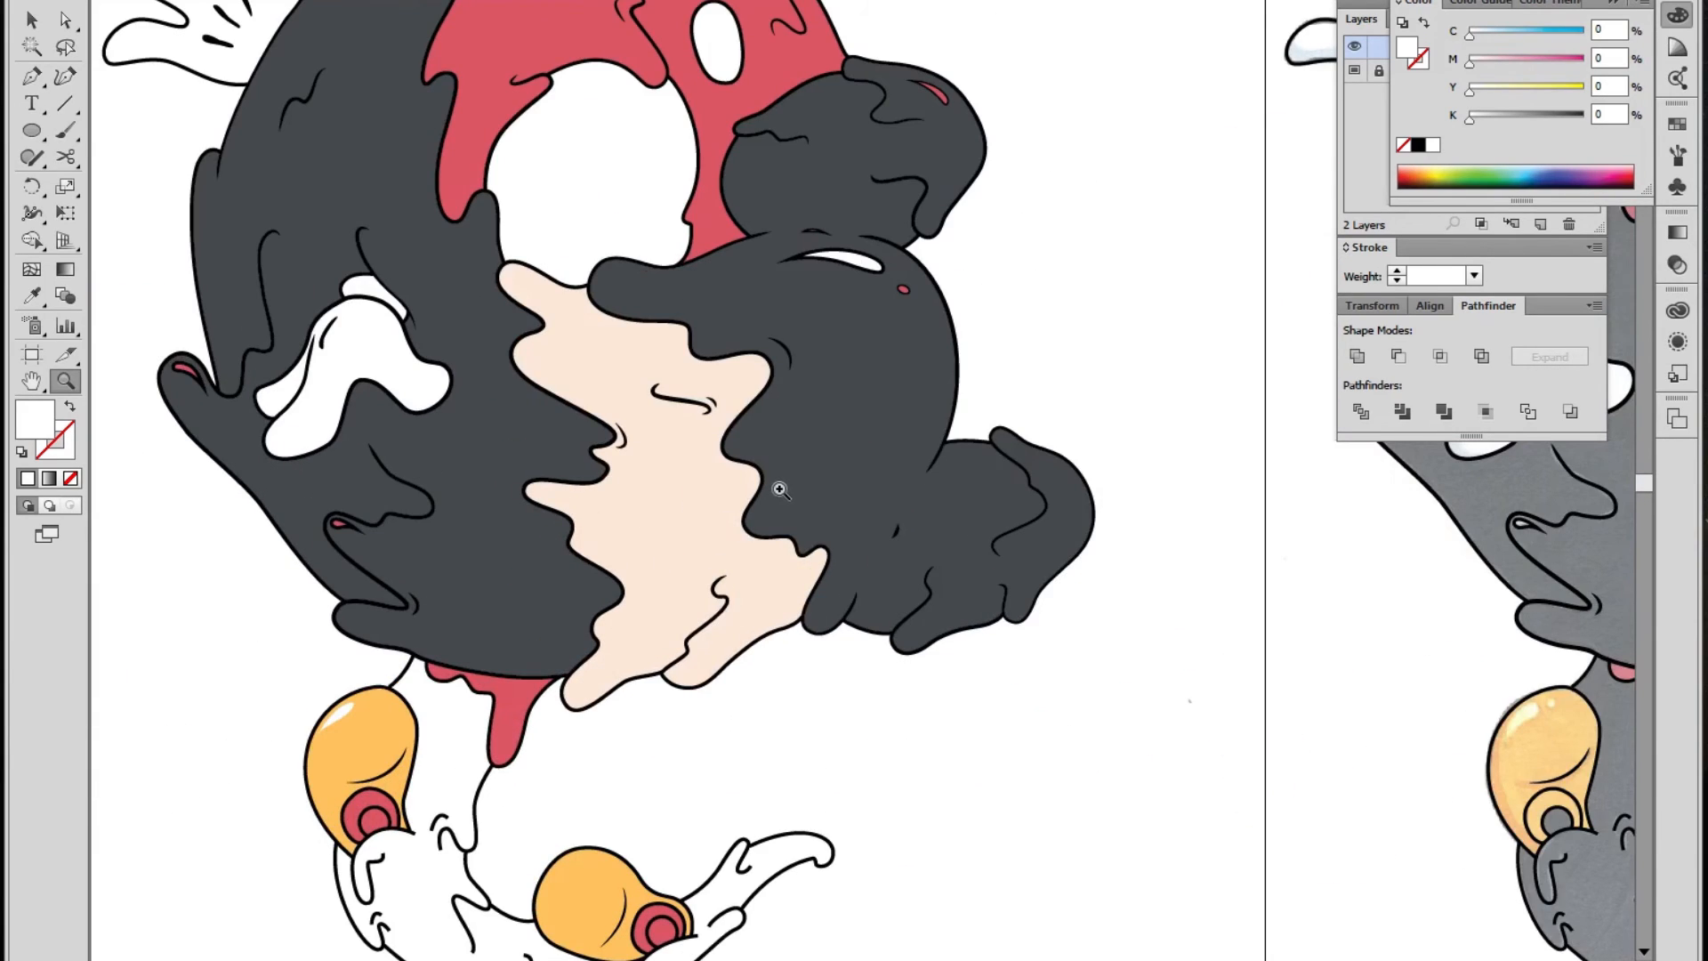
alt+click(786, 492)
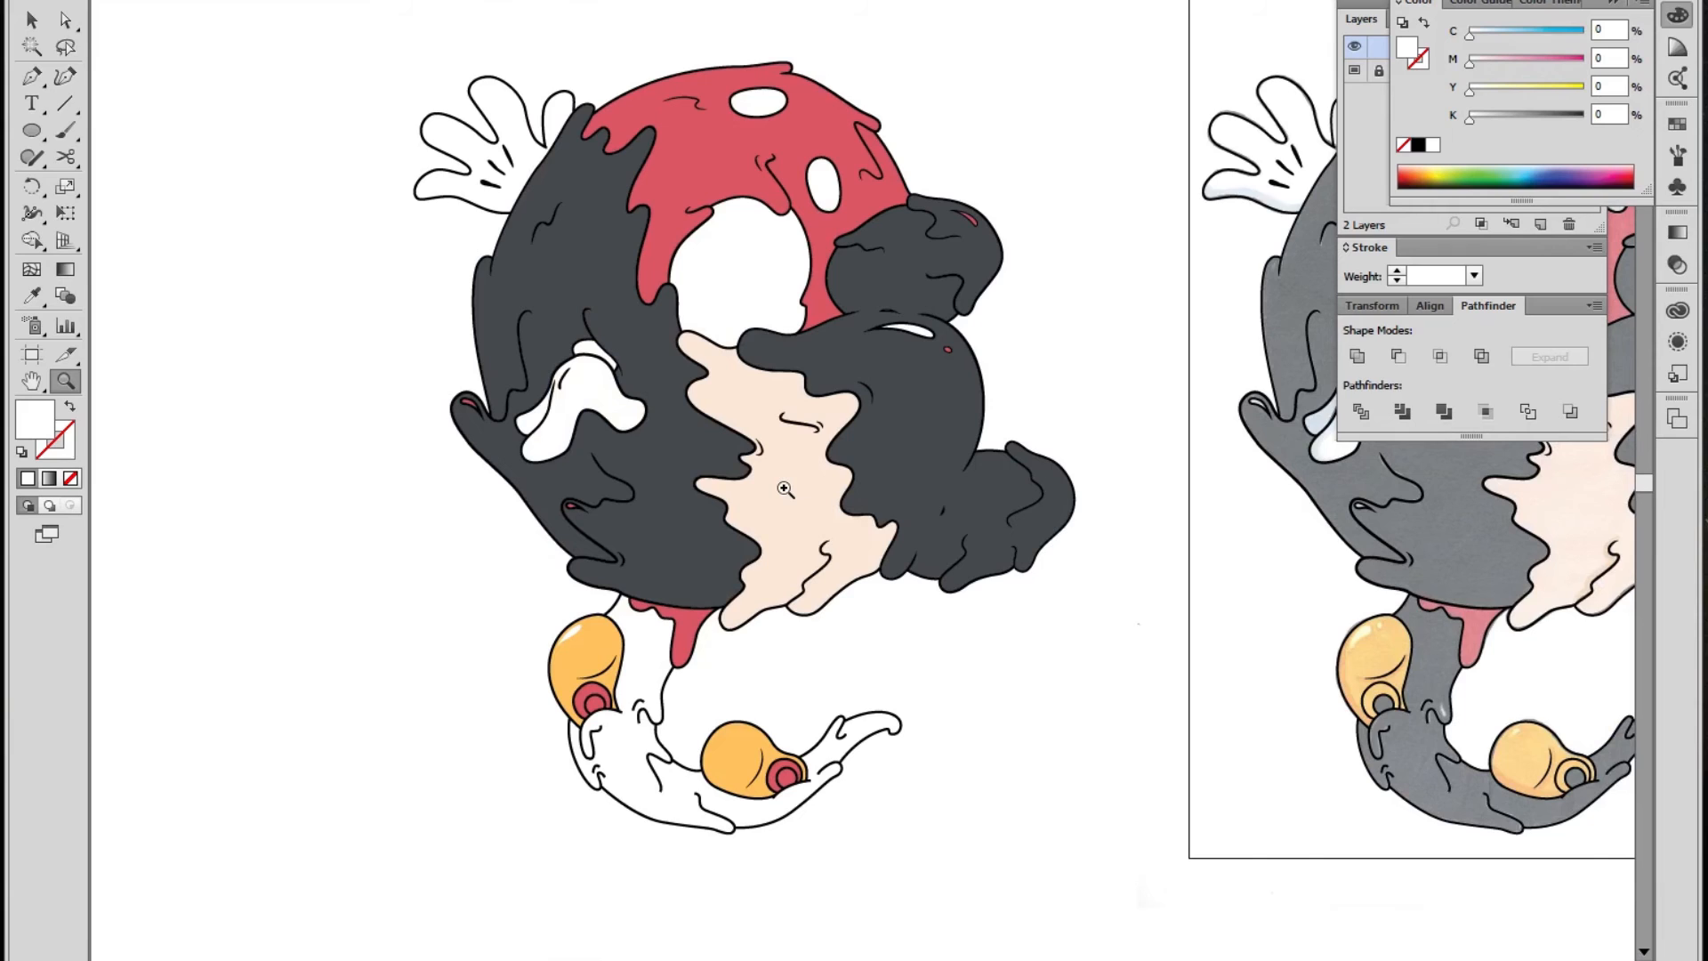
alt+click(1019, 563)
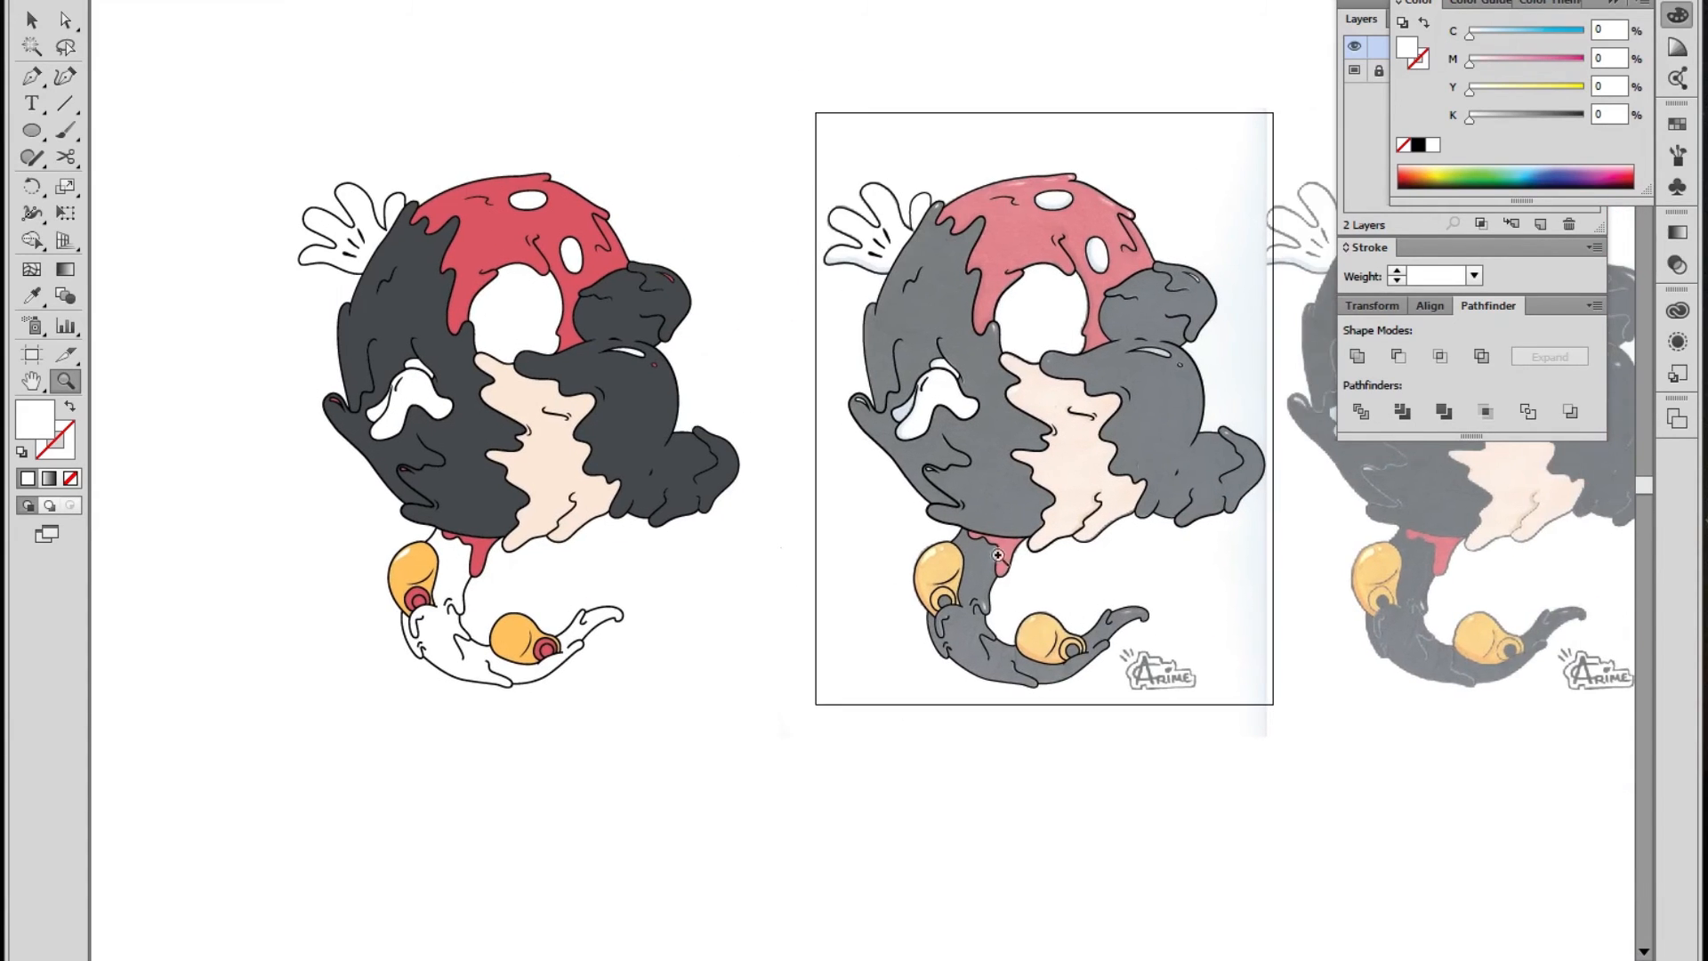
Delete the whole coloured copy of the character standing beside the reference drawing
key(v)
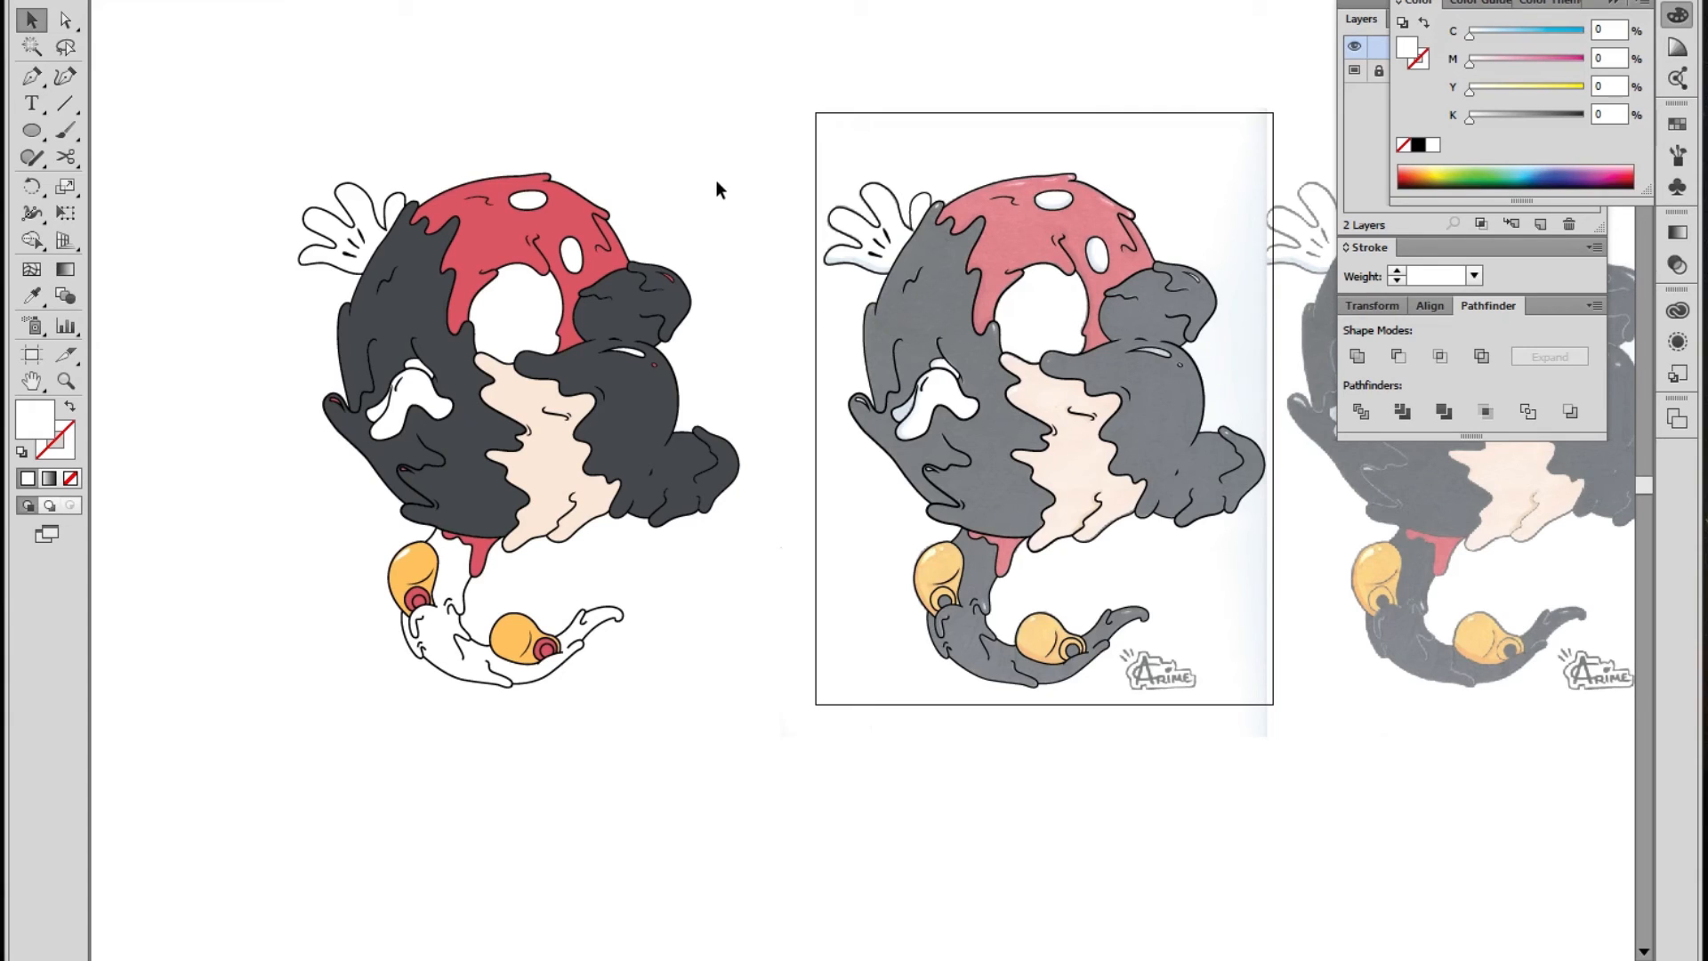
drag(729, 118, 258, 713)
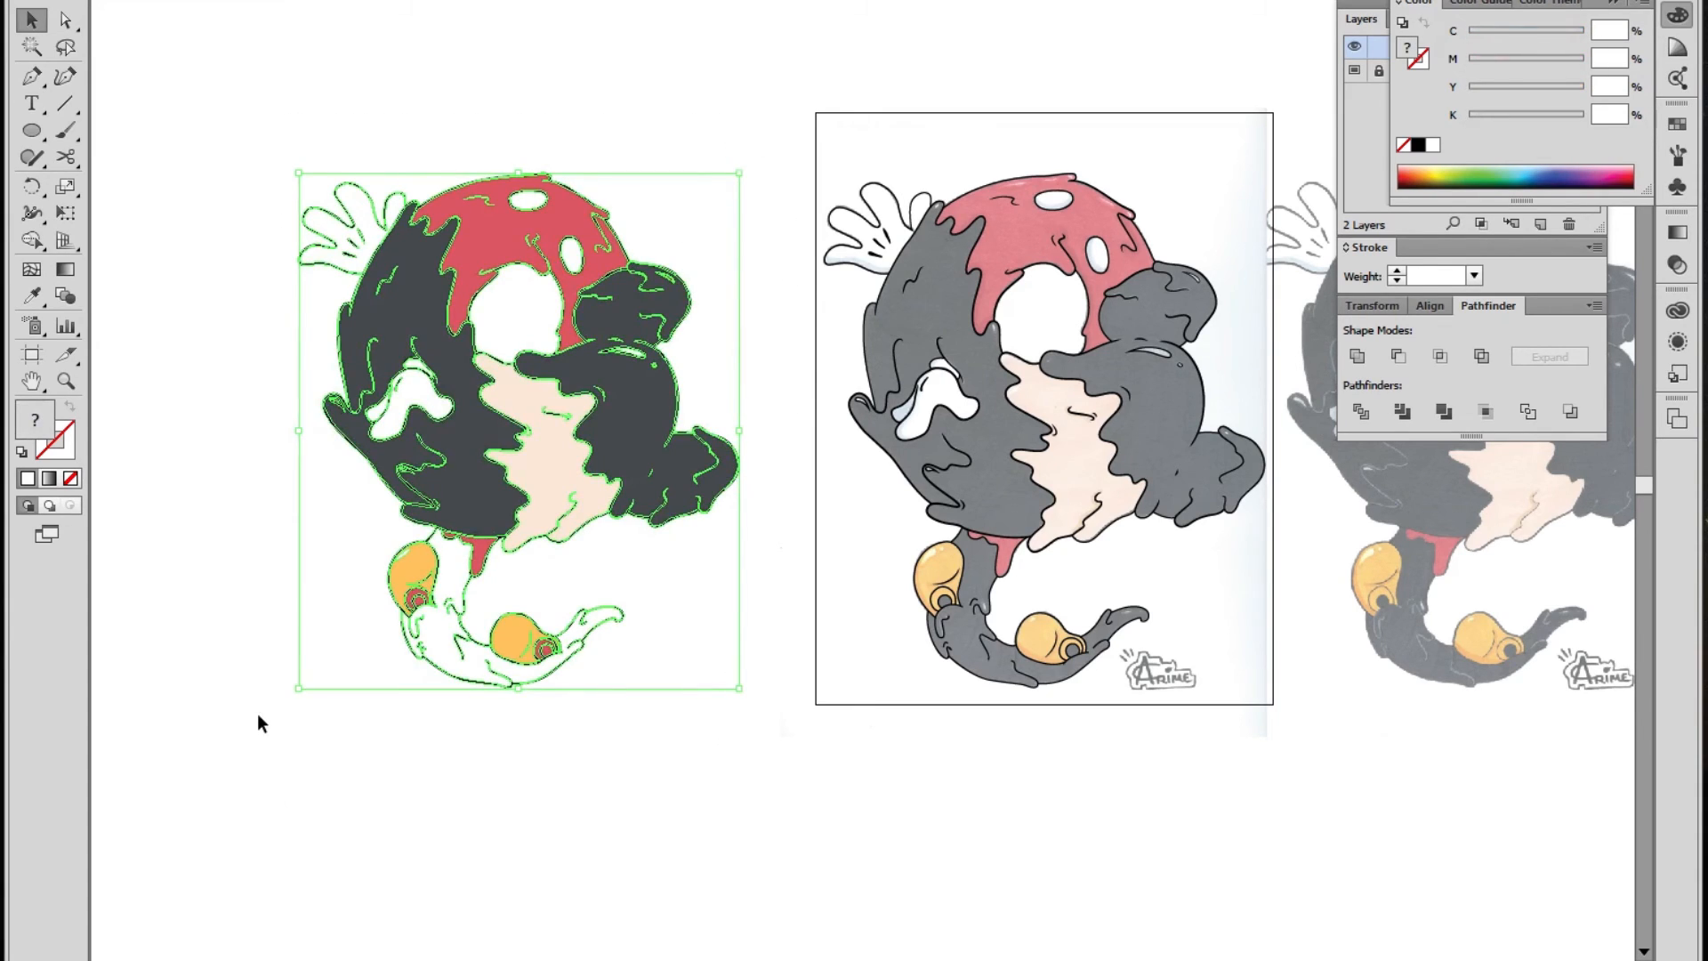
key(Delete)
Shift the lower end point of the short tail outline so that it meets the outline of the upper bulb
key(z)
click(1039, 558)
double_click(855, 524)
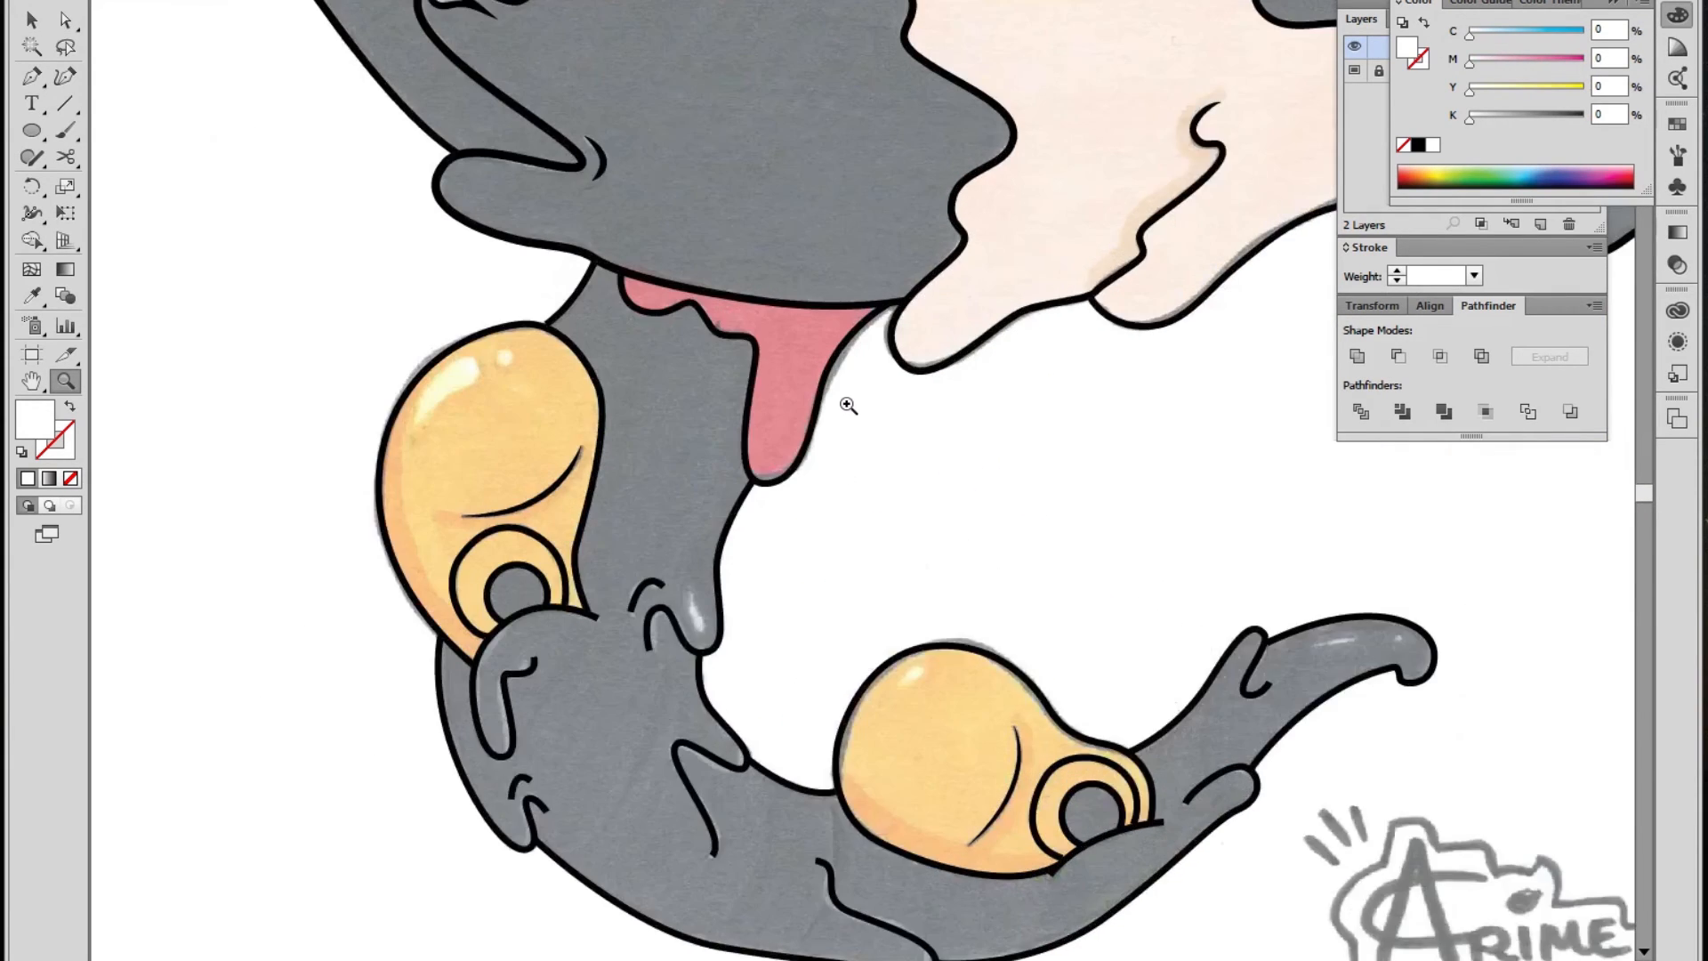
click(844, 402)
click(846, 393)
click(528, 406)
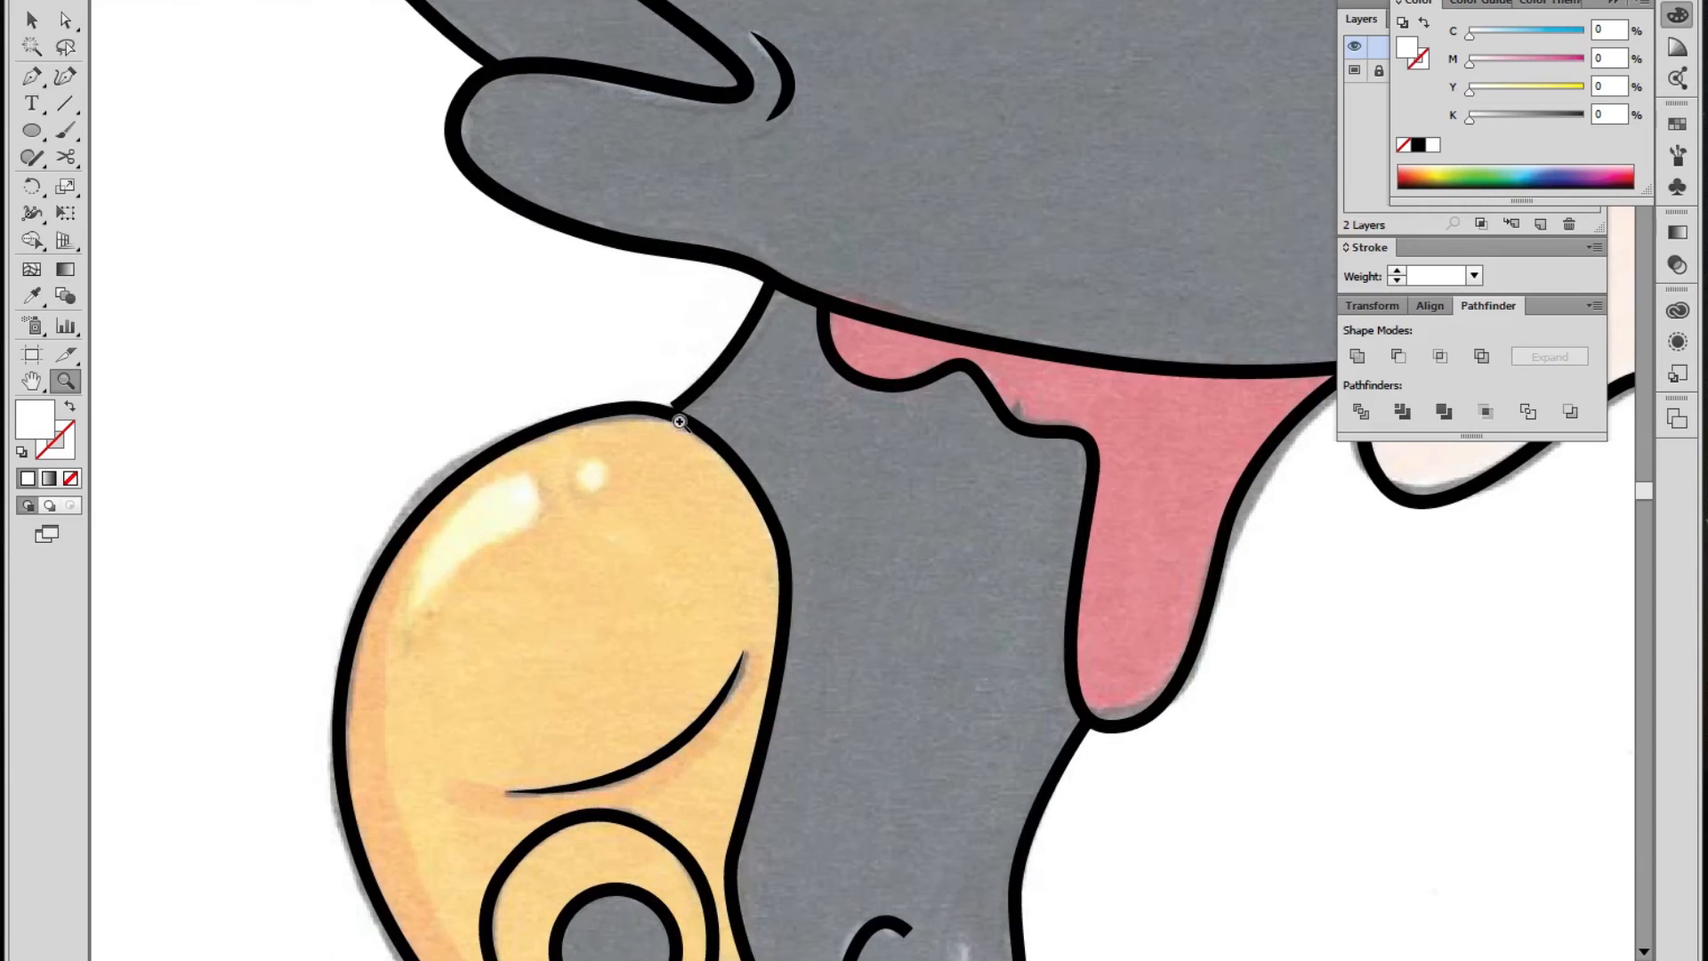
key(a)
click(673, 411)
drag(674, 411, 677, 409)
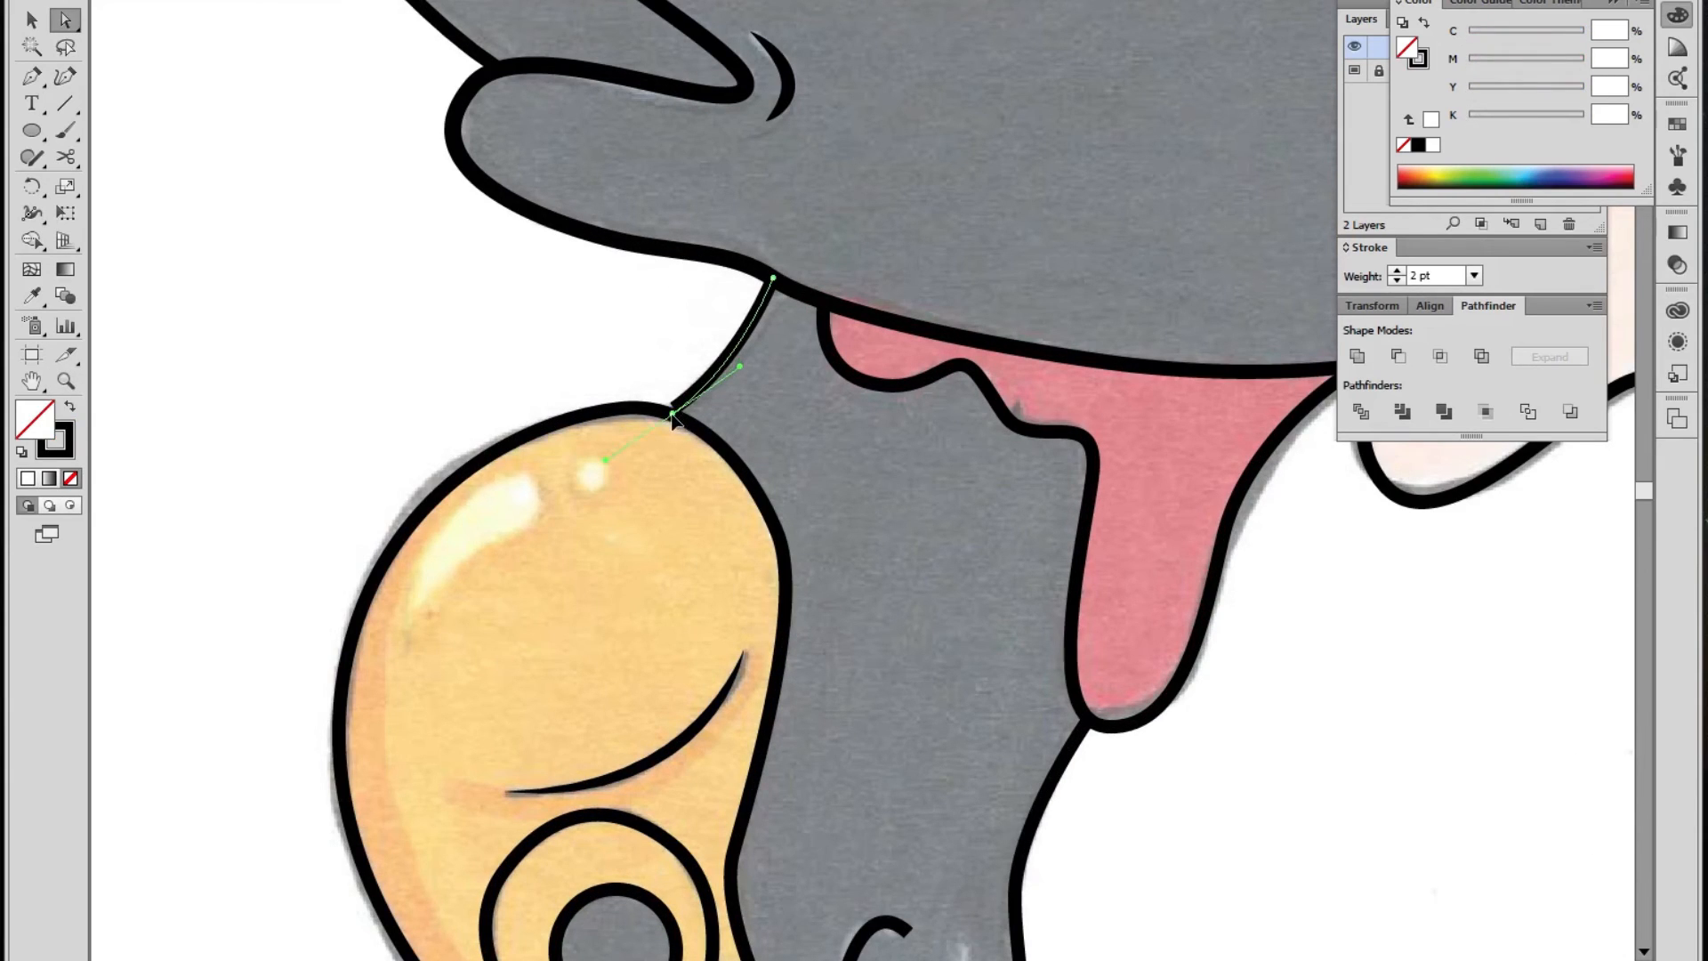
click(659, 381)
Fine-tune the anchor points of the outline where the tail joins the dark body and the upper bulb
key(z)
alt+click(830, 518)
alt+click(847, 491)
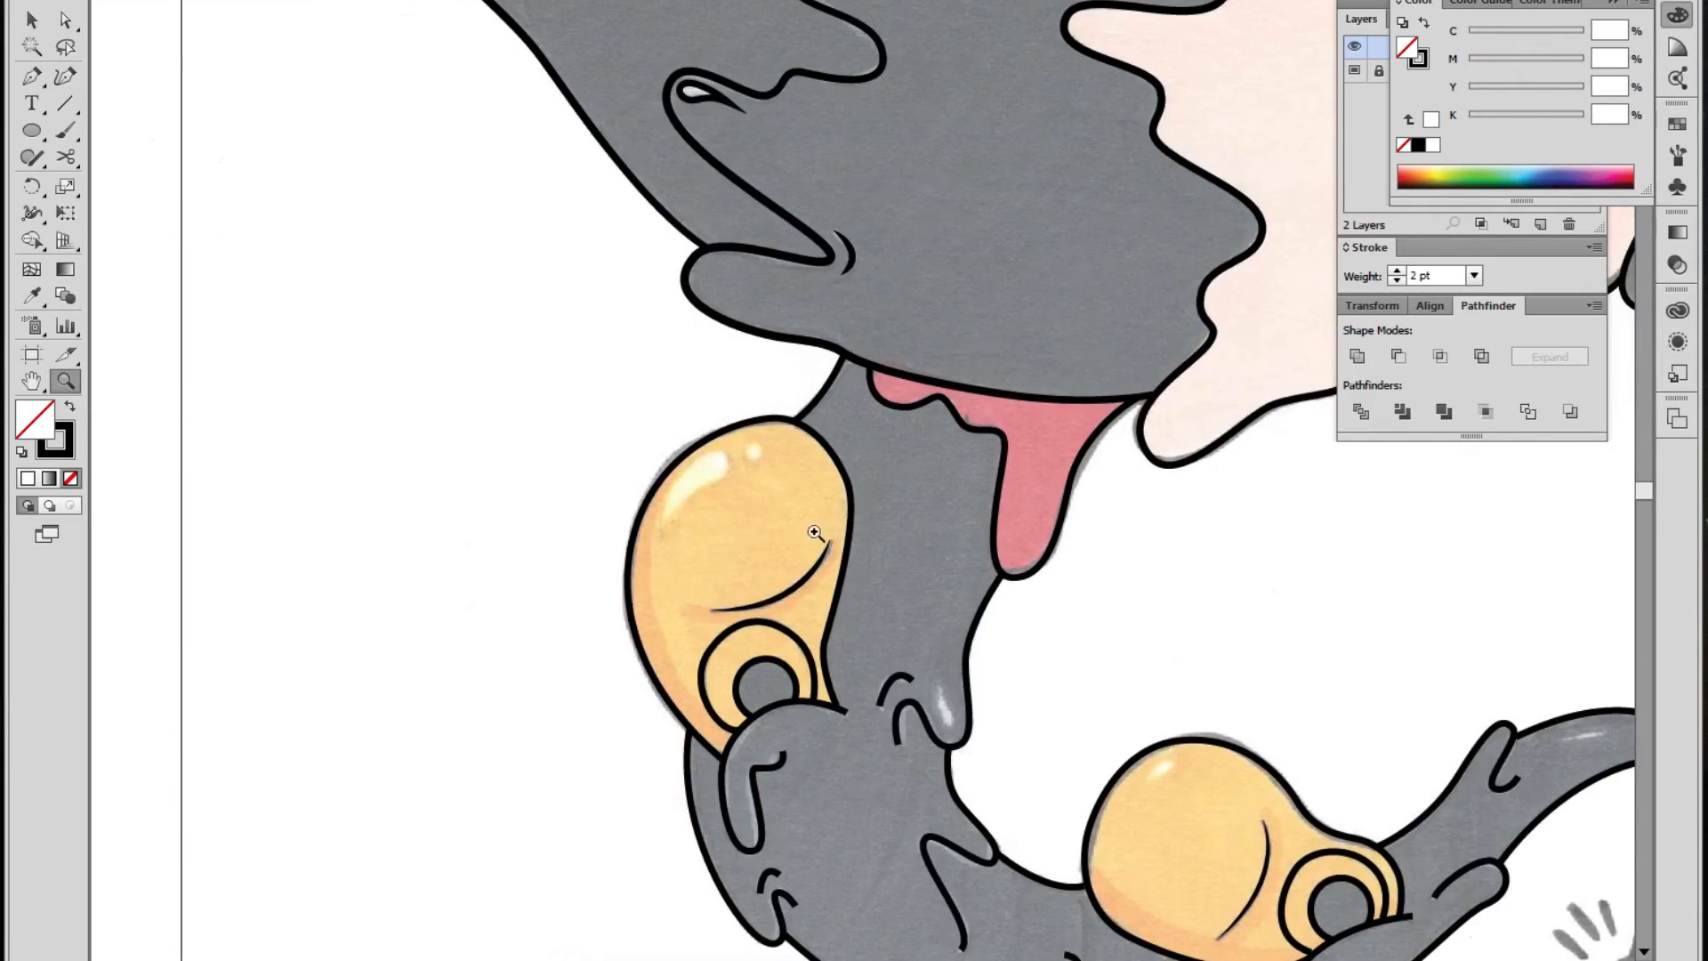
click(777, 505)
key(a)
click(817, 368)
drag(738, 393, 729, 386)
drag(855, 359, 856, 362)
click(872, 298)
Examine the tail's line work over the reference, both up close and together with the whole character
key(z)
alt+click(804, 549)
key(v)
key(z)
alt+click(1063, 532)
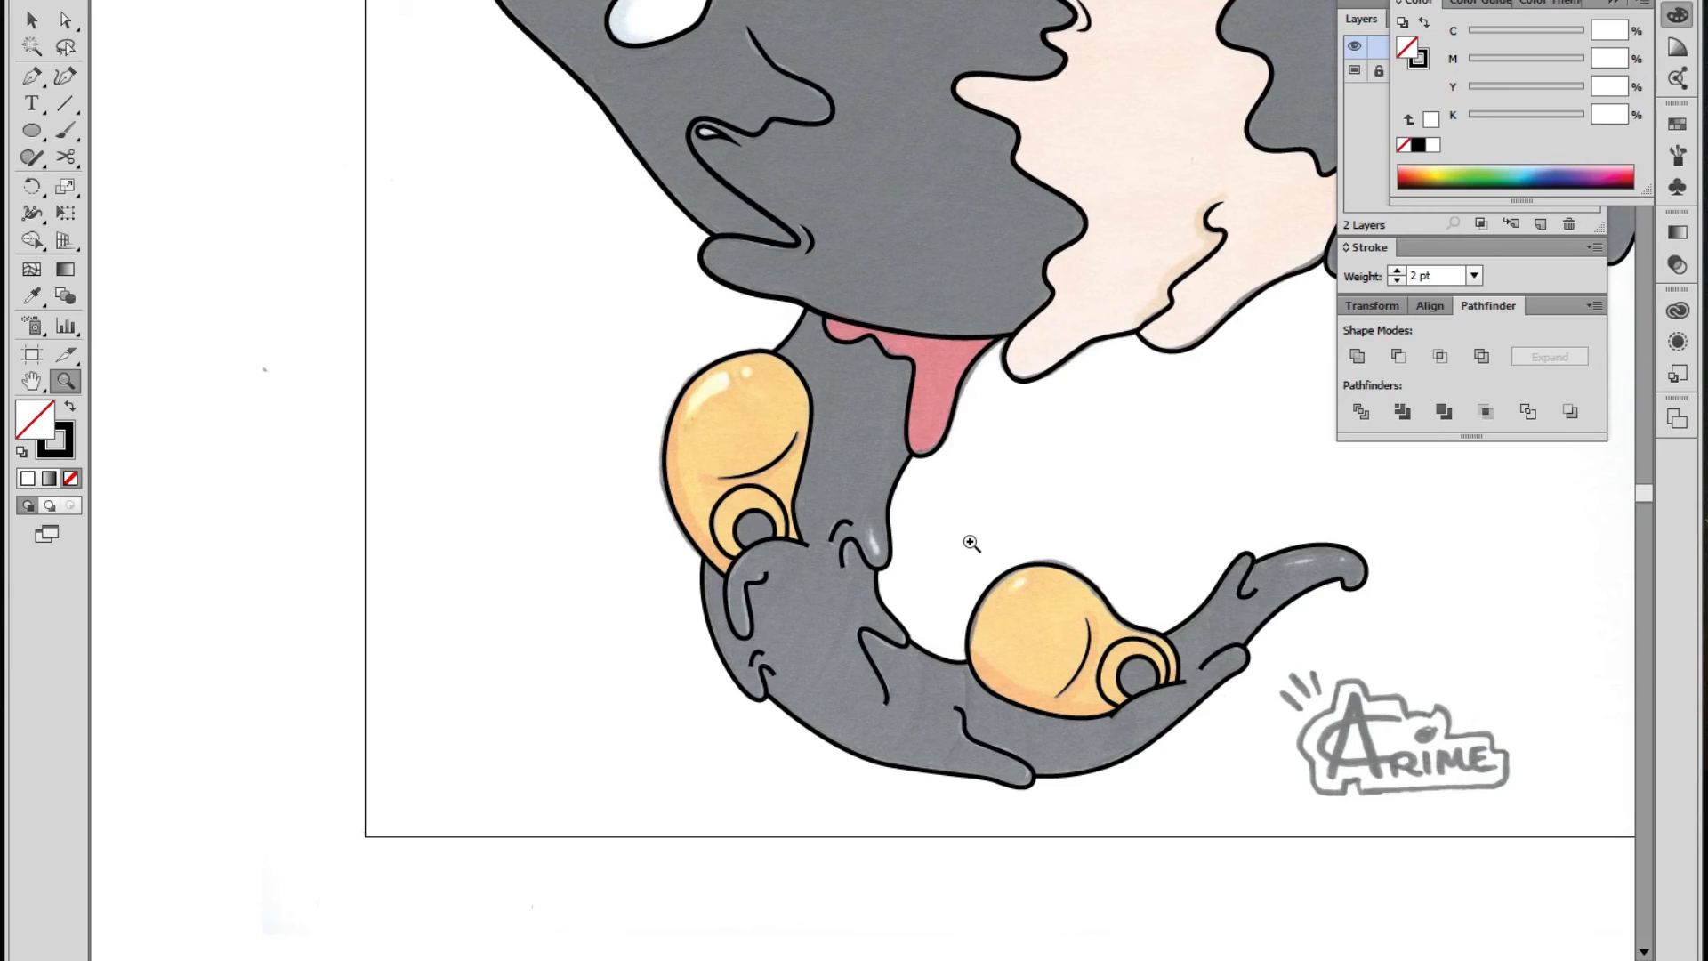
alt+click(965, 503)
alt+click(996, 487)
drag(951, 463, 828, 694)
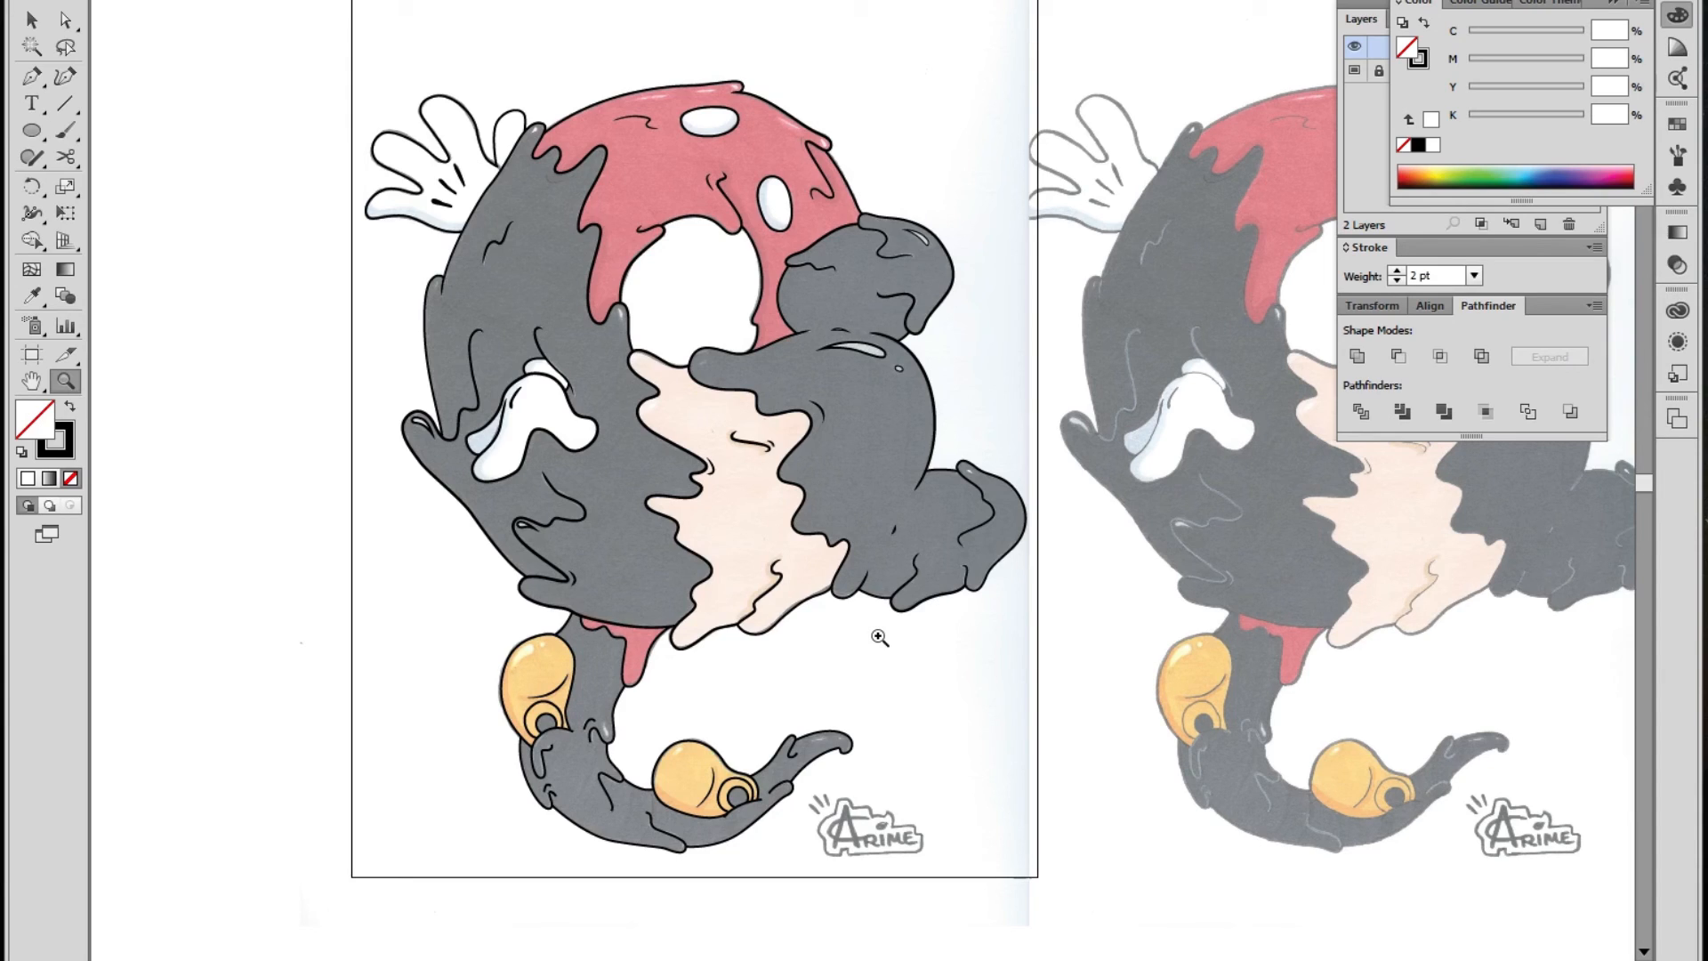
click(737, 656)
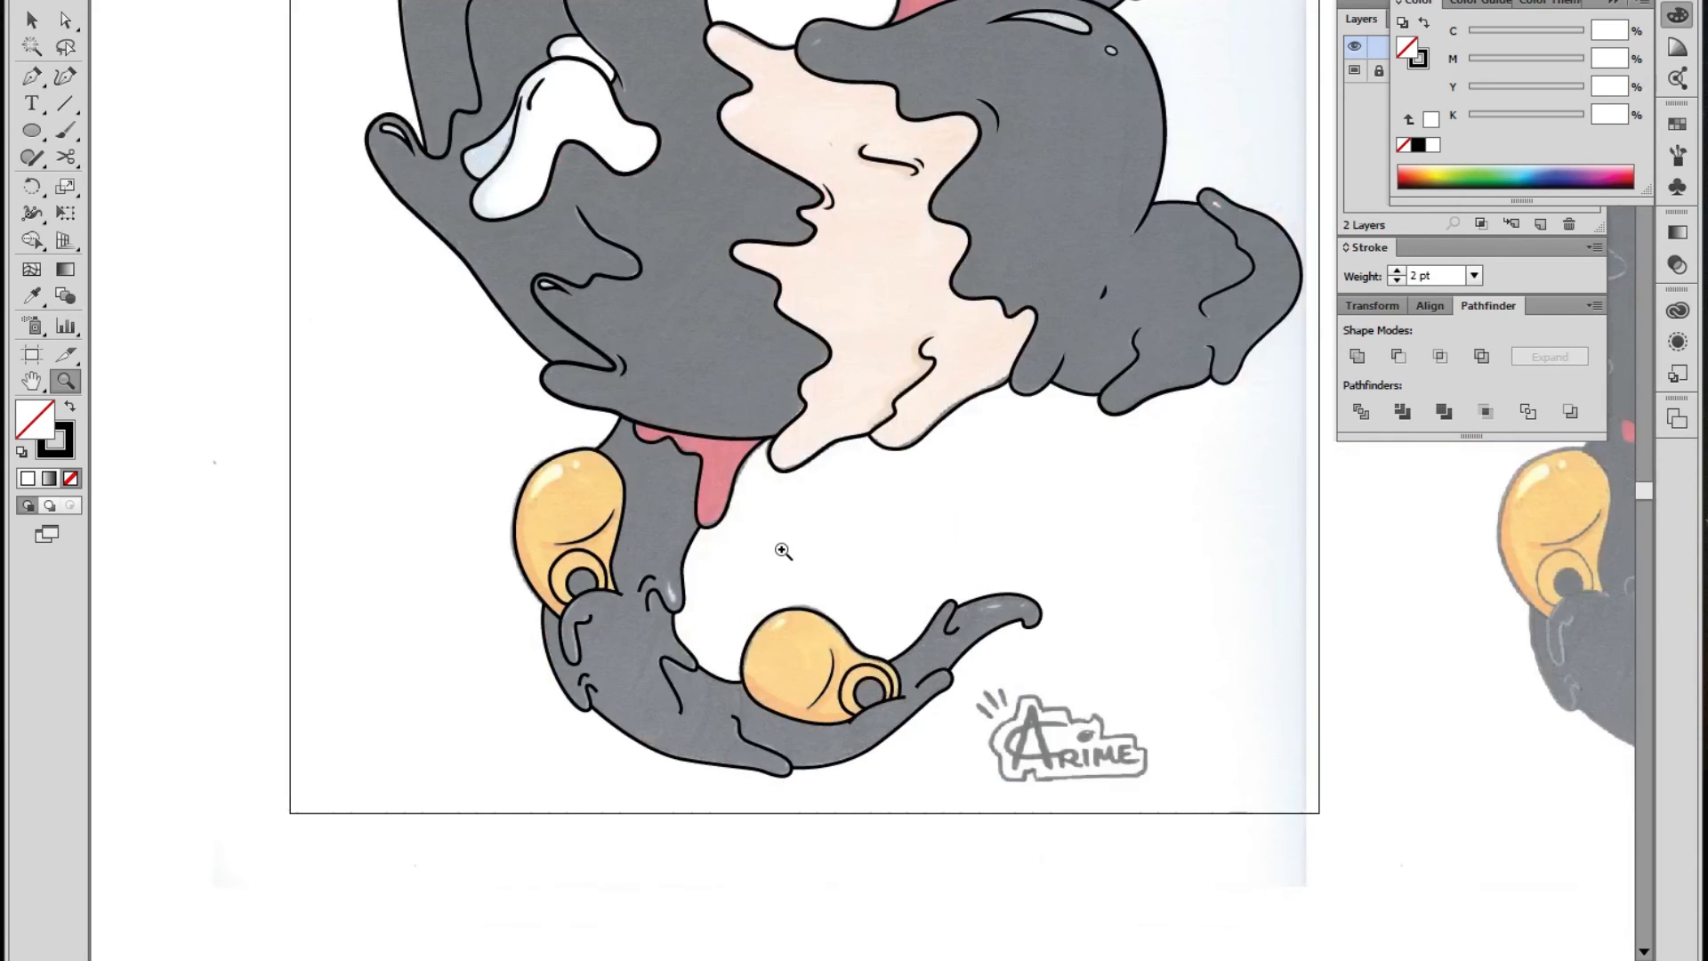
click(784, 547)
click(818, 500)
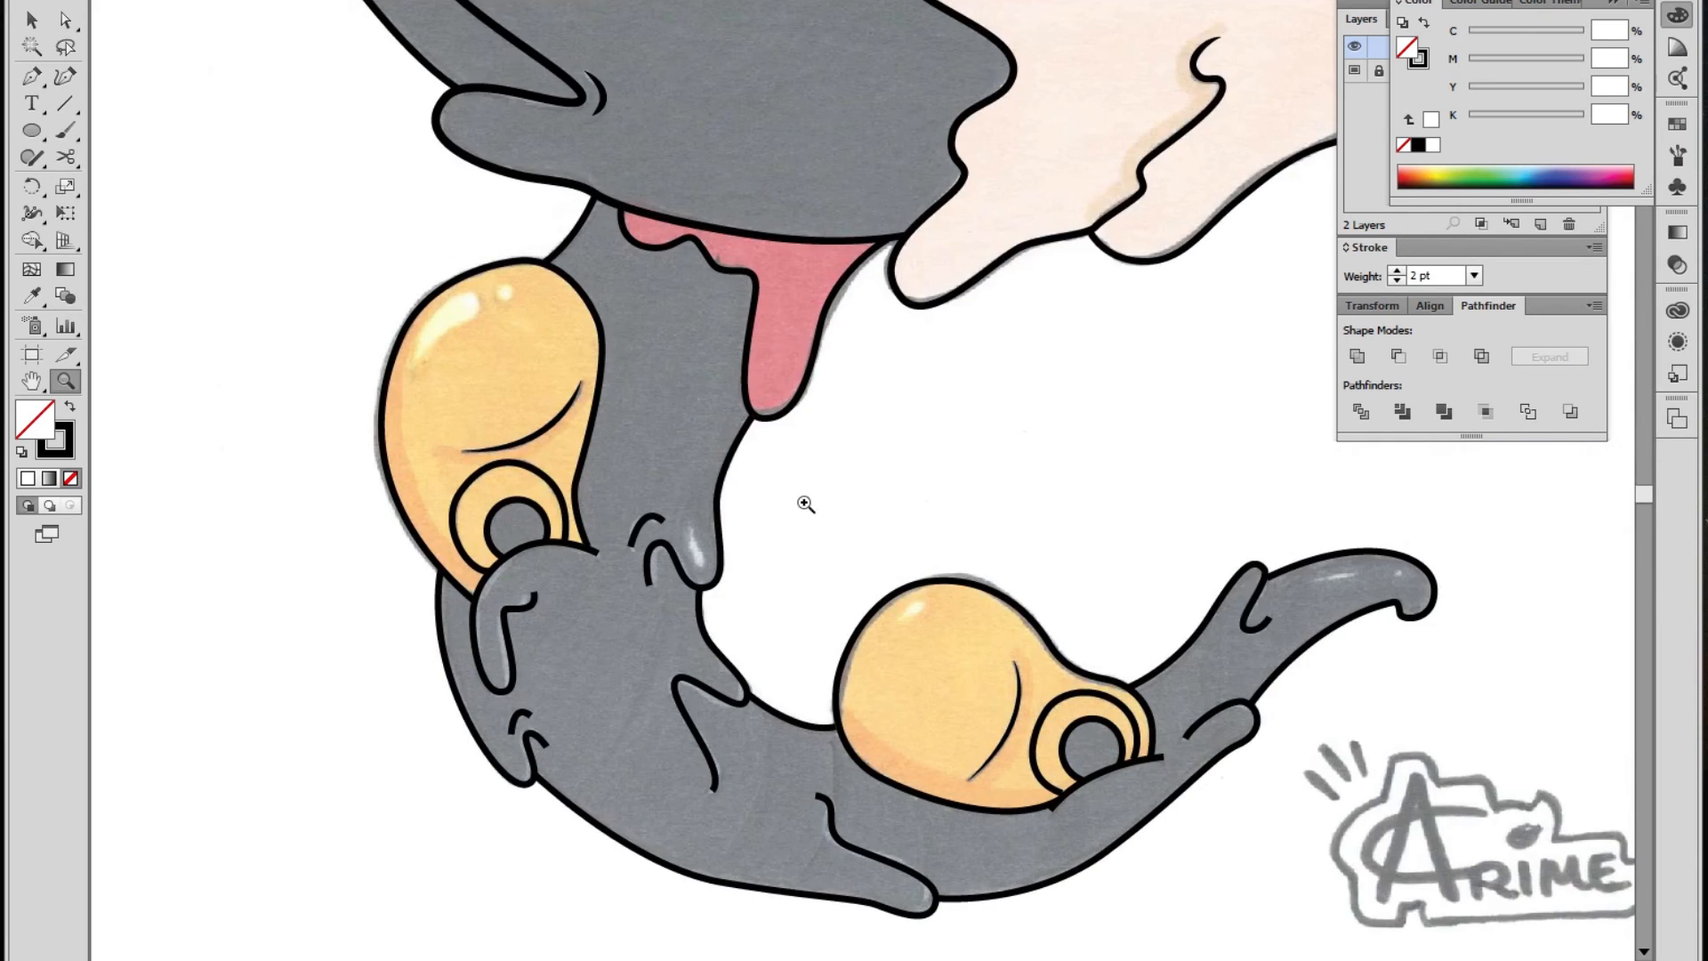
alt+click(802, 507)
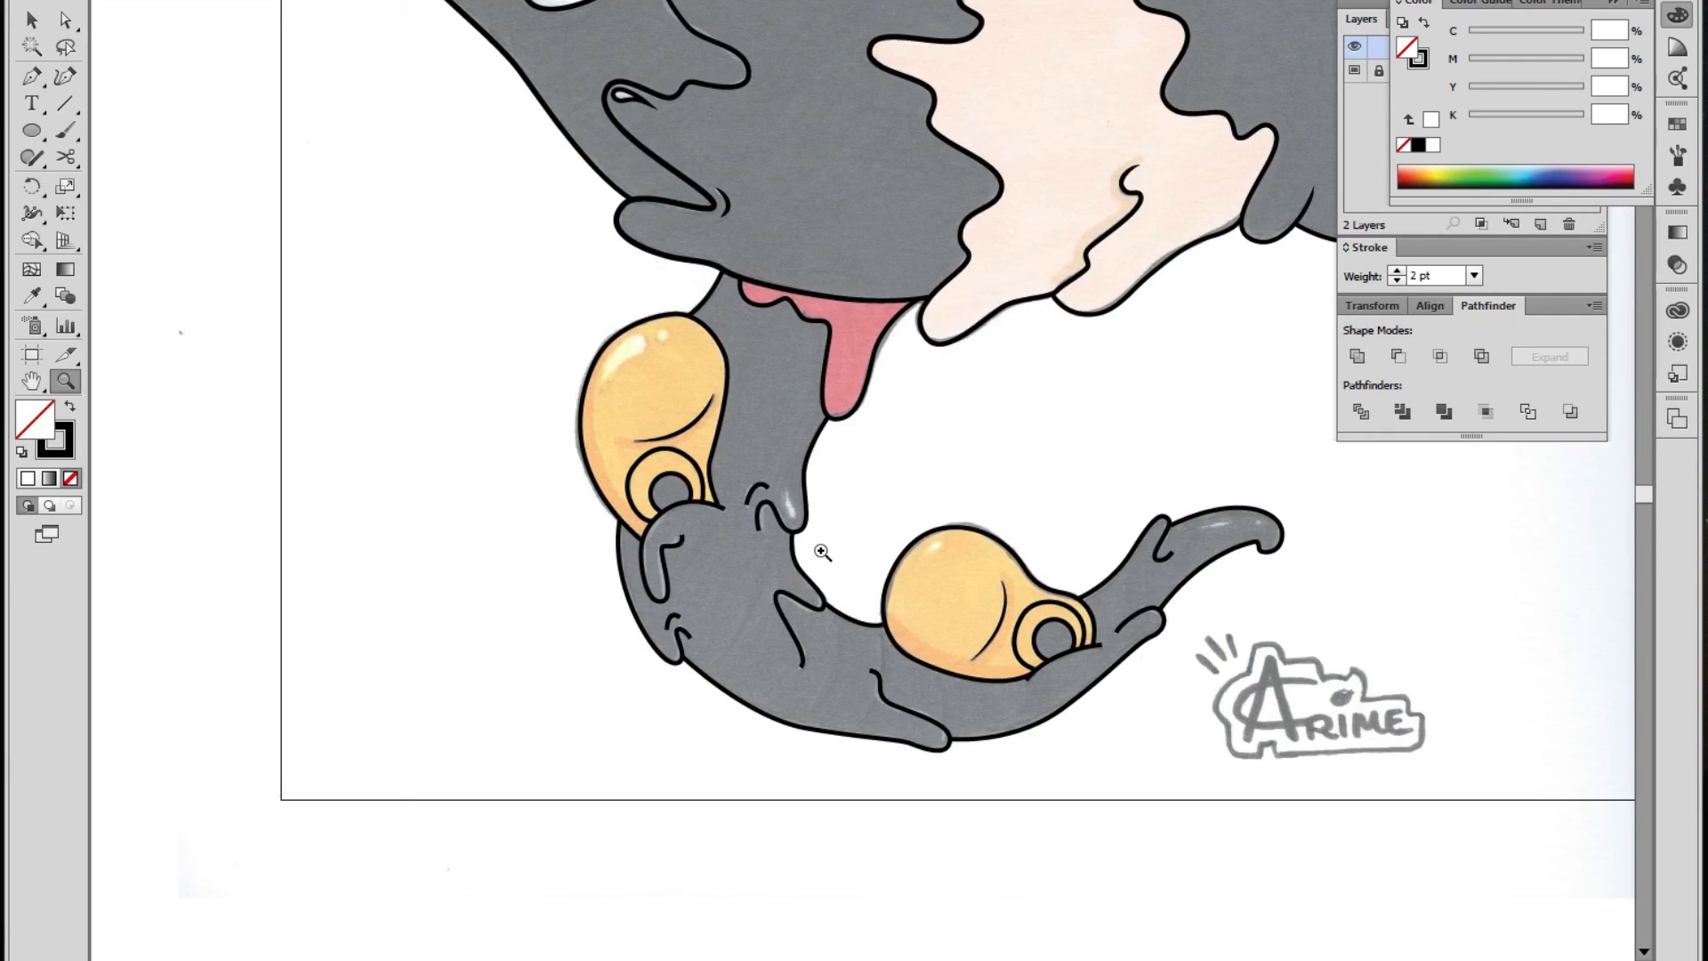
click(797, 499)
click(797, 499)
key(v)
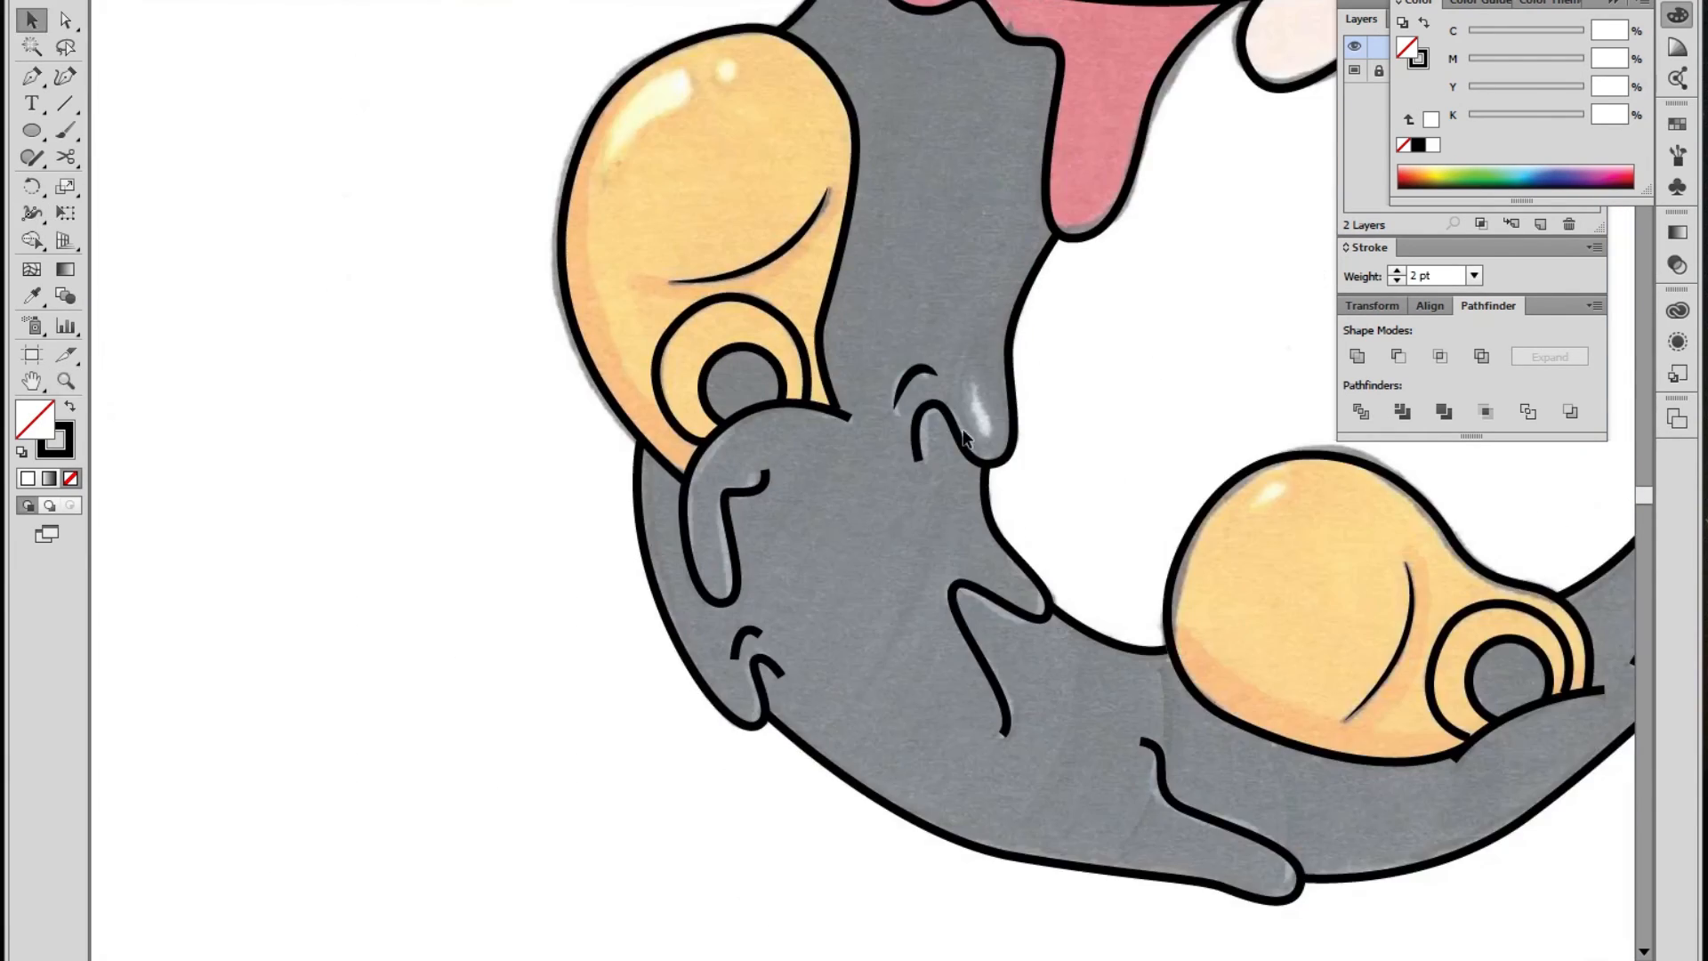
Taper the open end of a short line near the tail's drip with the Width tool and nudge a neighbouring anchor point
key(ctrl+plus)
key(ctrl+plus)
key(shift+w)
drag(826, 447, 837, 437)
key(a)
click(587, 589)
drag(587, 589, 584, 597)
Taper the open ends of the short crease lines below the upper bulb with the Width tool
key(ctrl+minus)
key(ctrl+minus)
key(ctrl+plus)
key(ctrl+plus)
key(shift+w)
drag(717, 578, 728, 578)
drag(774, 518, 781, 526)
drag(807, 619, 816, 614)
Taper the lower end of the diagonal crease line in the middle of the tail
key(ctrl+minus)
key(ctrl+minus)
key(ctrl+plus)
key(ctrl+plus)
key(z)
alt+click(1183, 293)
alt+click(1183, 293)
drag(931, 366, 1050, 167)
click(850, 611)
click(850, 612)
key(shift+w)
drag(826, 729, 817, 724)
key(v)
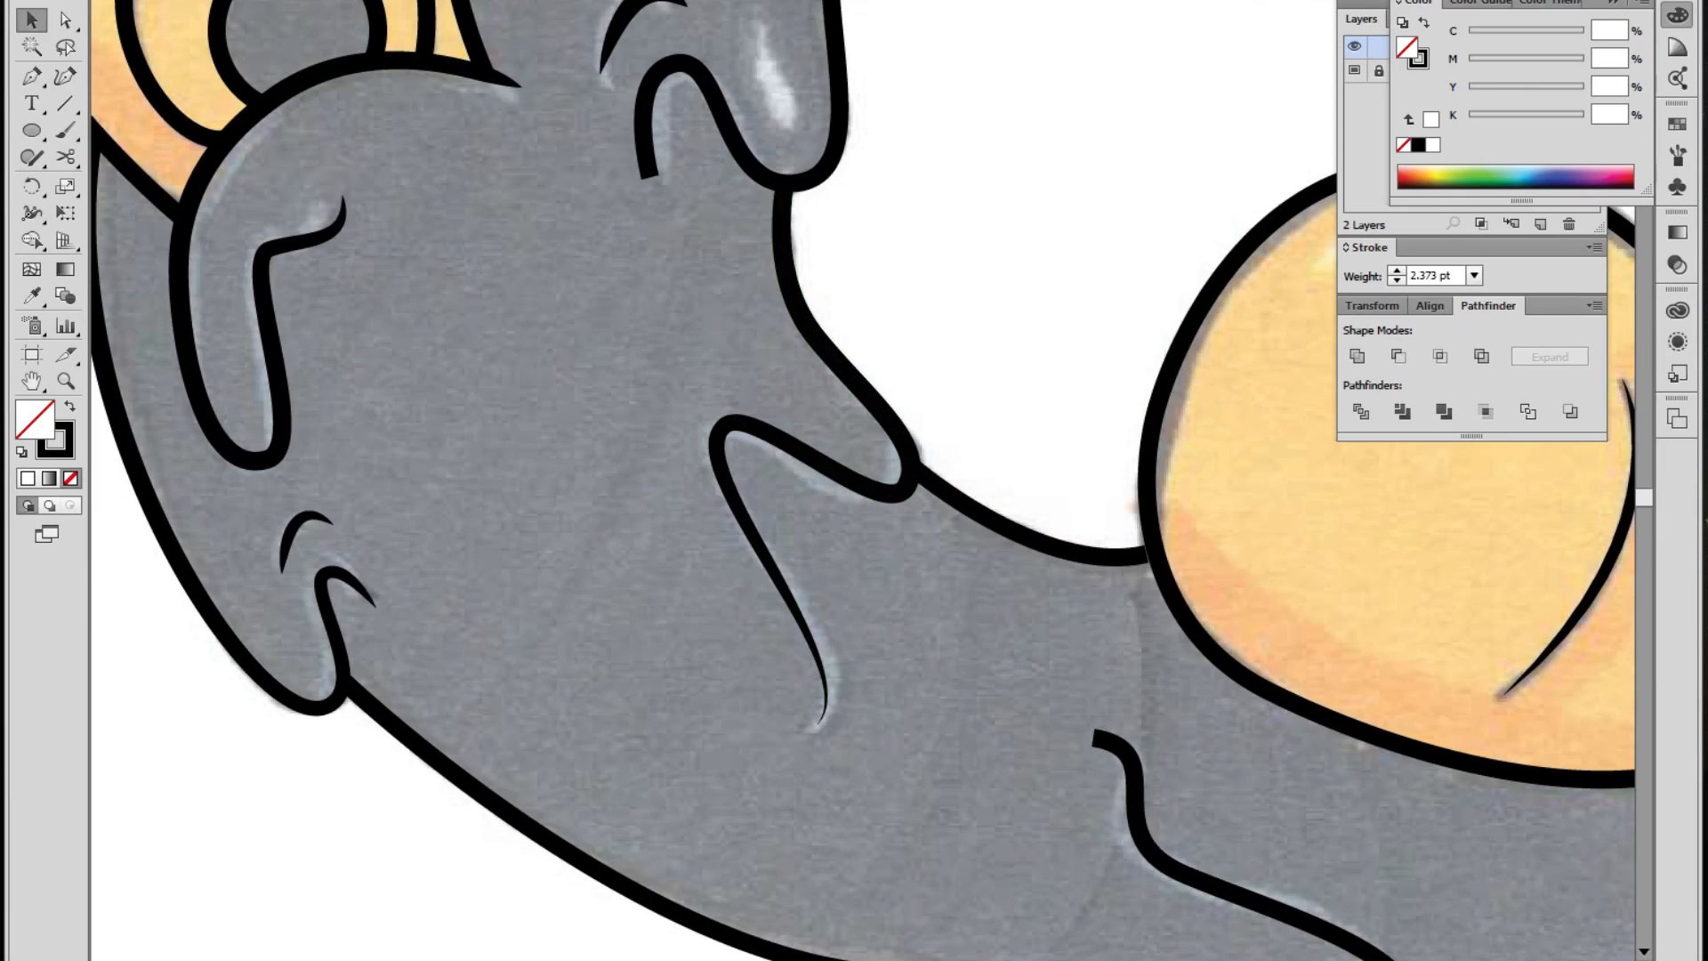
Narrow the open ends of further crease lines along the lower part of the tail to points
ctrl+click(788, 545)
ctrl+alt+click(622, 178)
ctrl+click(758, 215)
drag(1044, 632, 1052, 629)
ctrl+alt+click(1082, 771)
ctrl+click(885, 702)
ctrl+click(862, 481)
drag(894, 273, 891, 283)
ctrl+alt+click(1000, 267)
ctrl+alt+click(1000, 267)
Taper the open ends of the crease beside the lower bulb and of the hooked crease near the tail tip
ctrl+click(891, 540)
ctrl+click(891, 540)
ctrl+click(1242, 416)
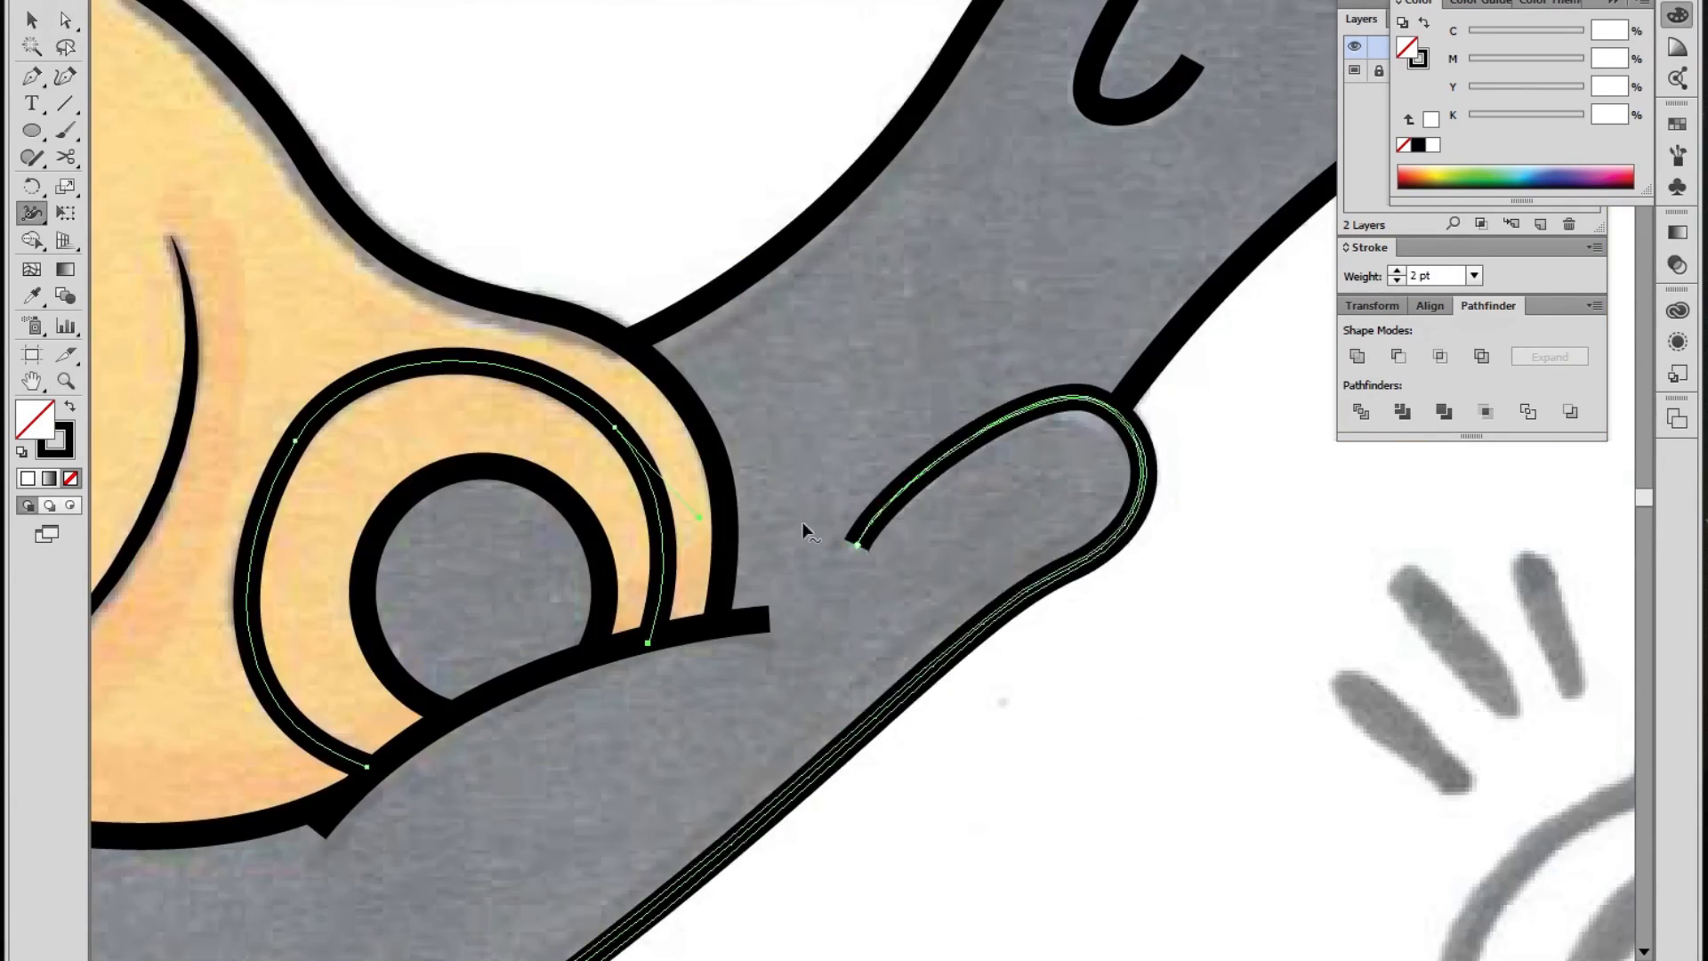
drag(877, 566, 862, 541)
drag(1156, 133, 772, 667)
ctrl+click(788, 425)
drag(796, 584, 788, 571)
drag(711, 635, 709, 647)
Taper the remaining blunt line ends on the tail with the Width tool
ctrl+alt+click(709, 641)
ctrl+click(516, 578)
drag(516, 579, 509, 572)
drag(570, 507, 580, 521)
drag(1114, 302, 1114, 290)
drag(1006, 304, 1006, 311)
Turn the small inner circles of both bulbs into solid black pupils by swapping their stroke and fill
ctrl+alt+click(1095, 645)
click(1004, 509)
key(shift+x)
click(436, 299)
key(shift+x)
drag(694, 98, 578, 537)
click(1037, 495)
key(shift+x)
click(1431, 144)
click(1092, 324)
Draw two white highlights with the Pen tool along the outer edge of the red area, right of the oval spots
ctrl+click(342, 597)
click(1014, 489)
mouse_move(914, 942)
mouse_down()
mouse_move(960, 515)
mouse_move(925, 899)
mouse_up()
ctrl+click(925, 178)
key(p)
drag(938, 409, 997, 478)
click(722, 302)
drag(839, 368, 854, 383)
Draw white highlights on the pointed tip and along the upper edge of the red area, above the oval spot
drag(525, 327, 915, 514)
click(820, 290)
drag(856, 313, 843, 321)
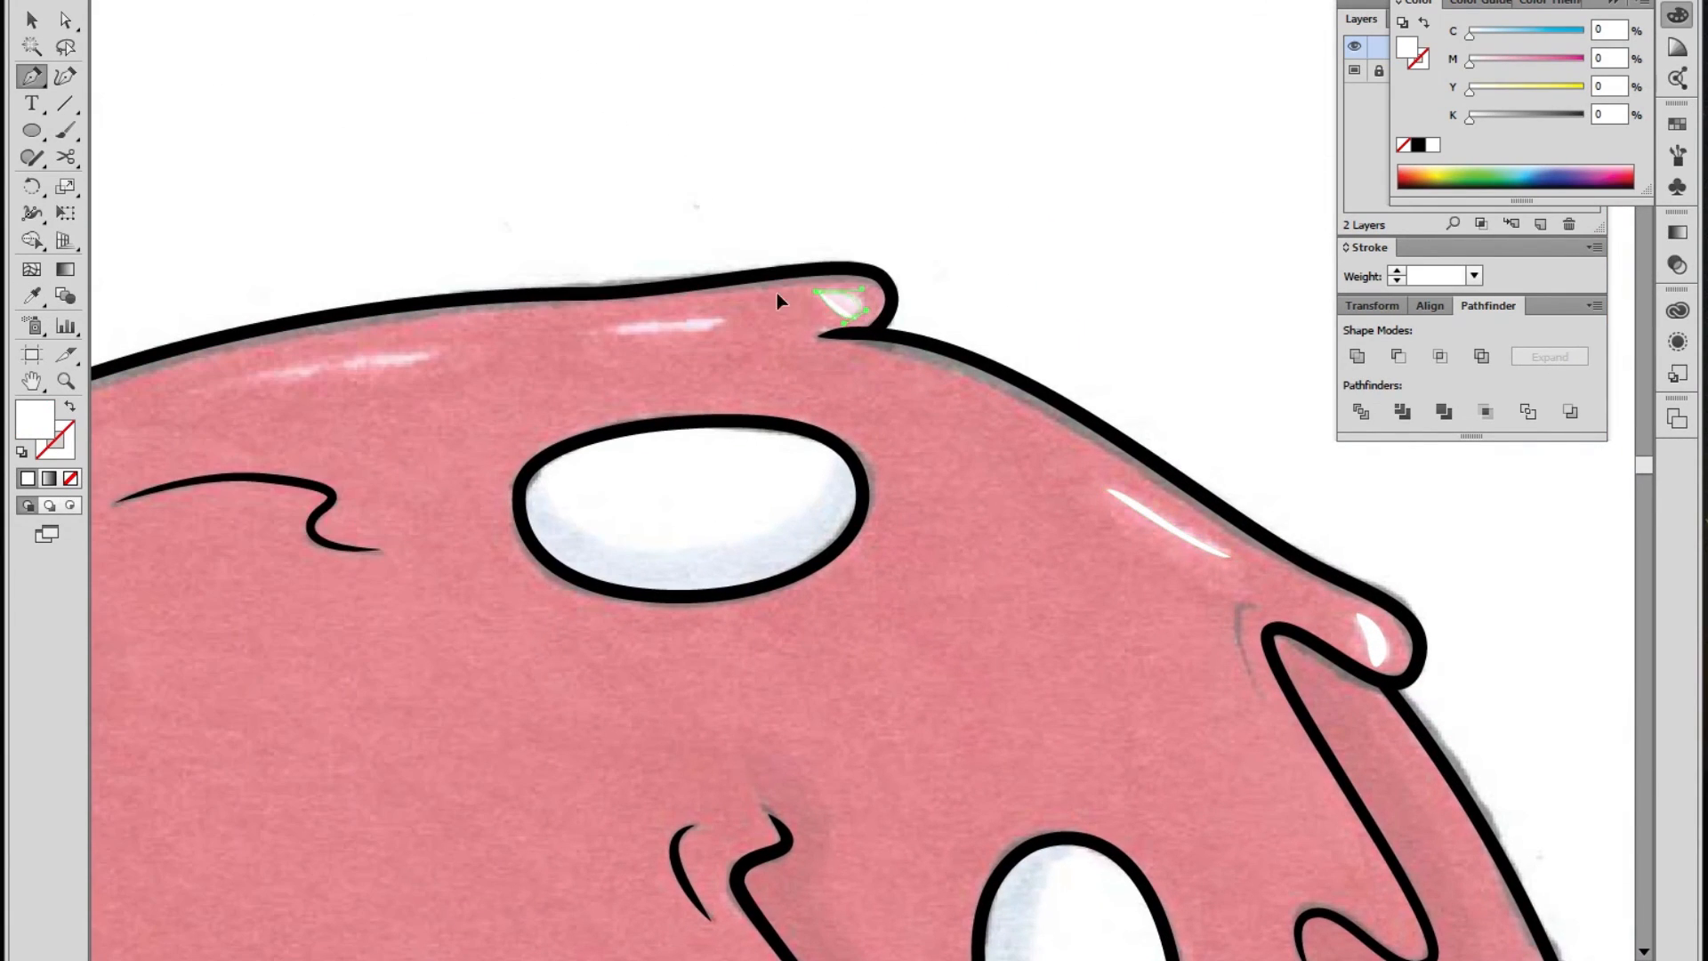
click(727, 317)
drag(430, 430, 823, 416)
click(612, 370)
drag(829, 341, 836, 347)
Draw a small white highlight on the dark body tip beside the raised hand
drag(160, 569, 925, 358)
click(820, 305)
click(784, 354)
Draw a small white highlight on the rounded tip of the dark limb at the character's far right
drag(614, 943, 445, 13)
ctrl+alt+click(438, 439)
drag(969, 864, 756, 635)
ctrl+alt+click(756, 634)
ctrl+click(1088, 448)
ctrl+alt+click(890, 572)
ctrl+click(1156, 551)
click(833, 424)
click(876, 450)
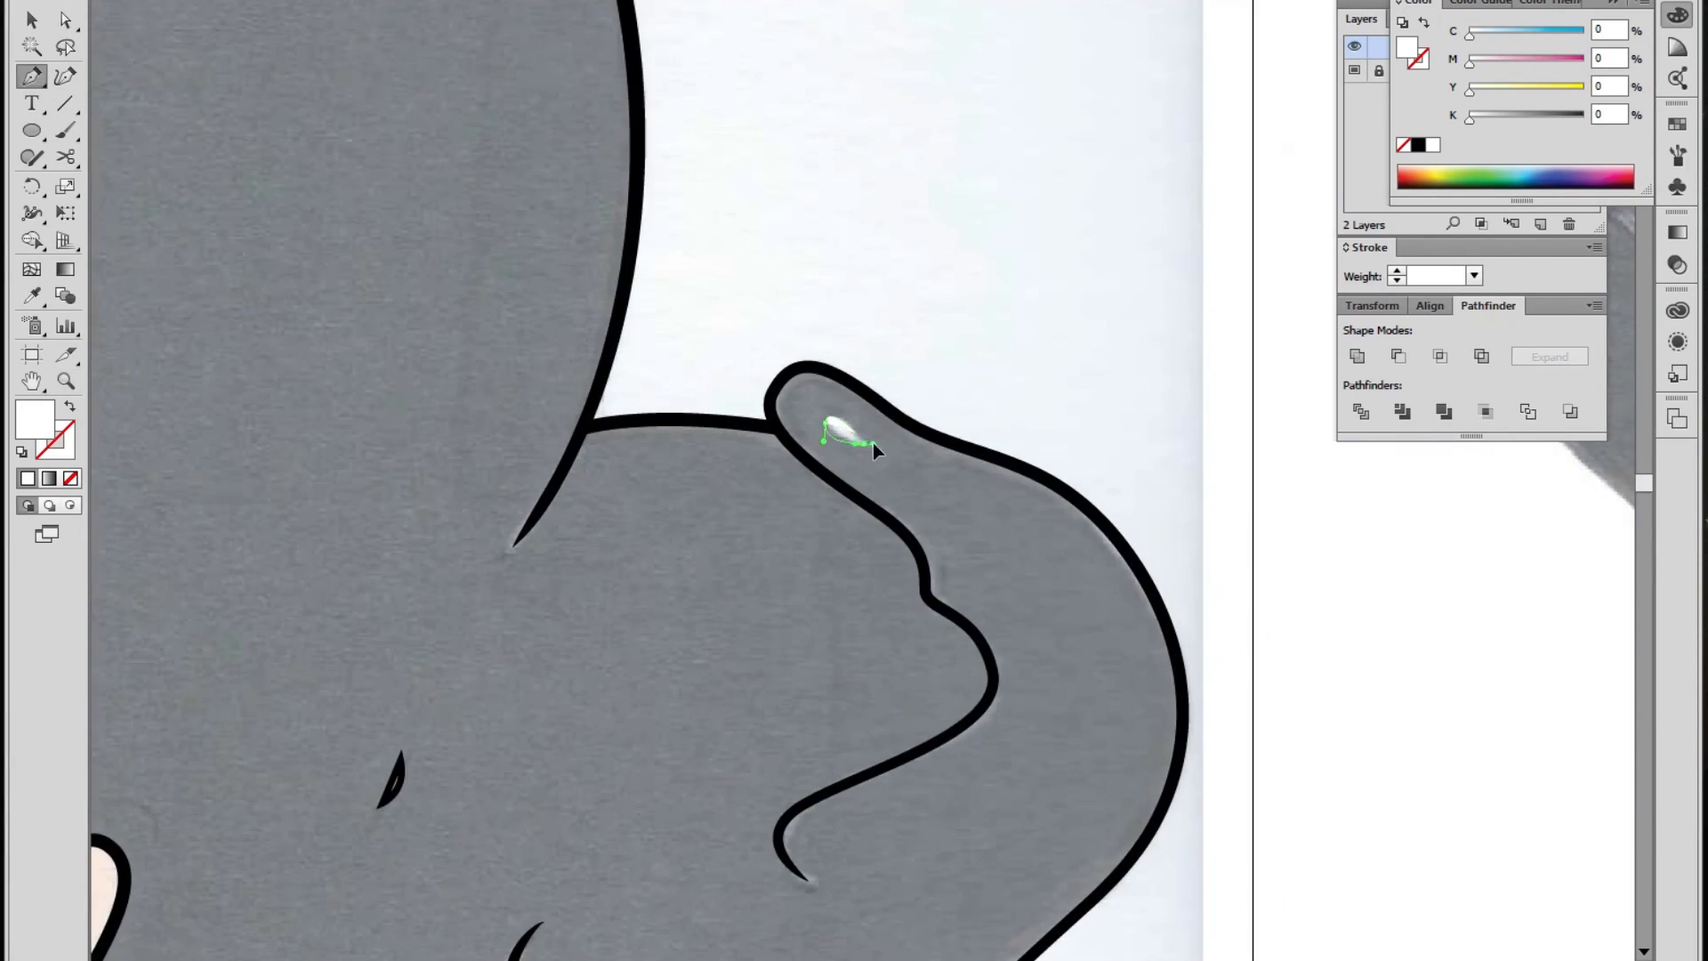
Draw white highlights over the reference's light spots on the tail's drip and the upper bulb
ctrl+alt+click(688, 634)
ctrl+click(557, 708)
click(820, 395)
drag(836, 478, 824, 482)
drag(820, 395, 971, 797)
drag(525, 347, 541, 379)
click(431, 451)
click(598, 331)
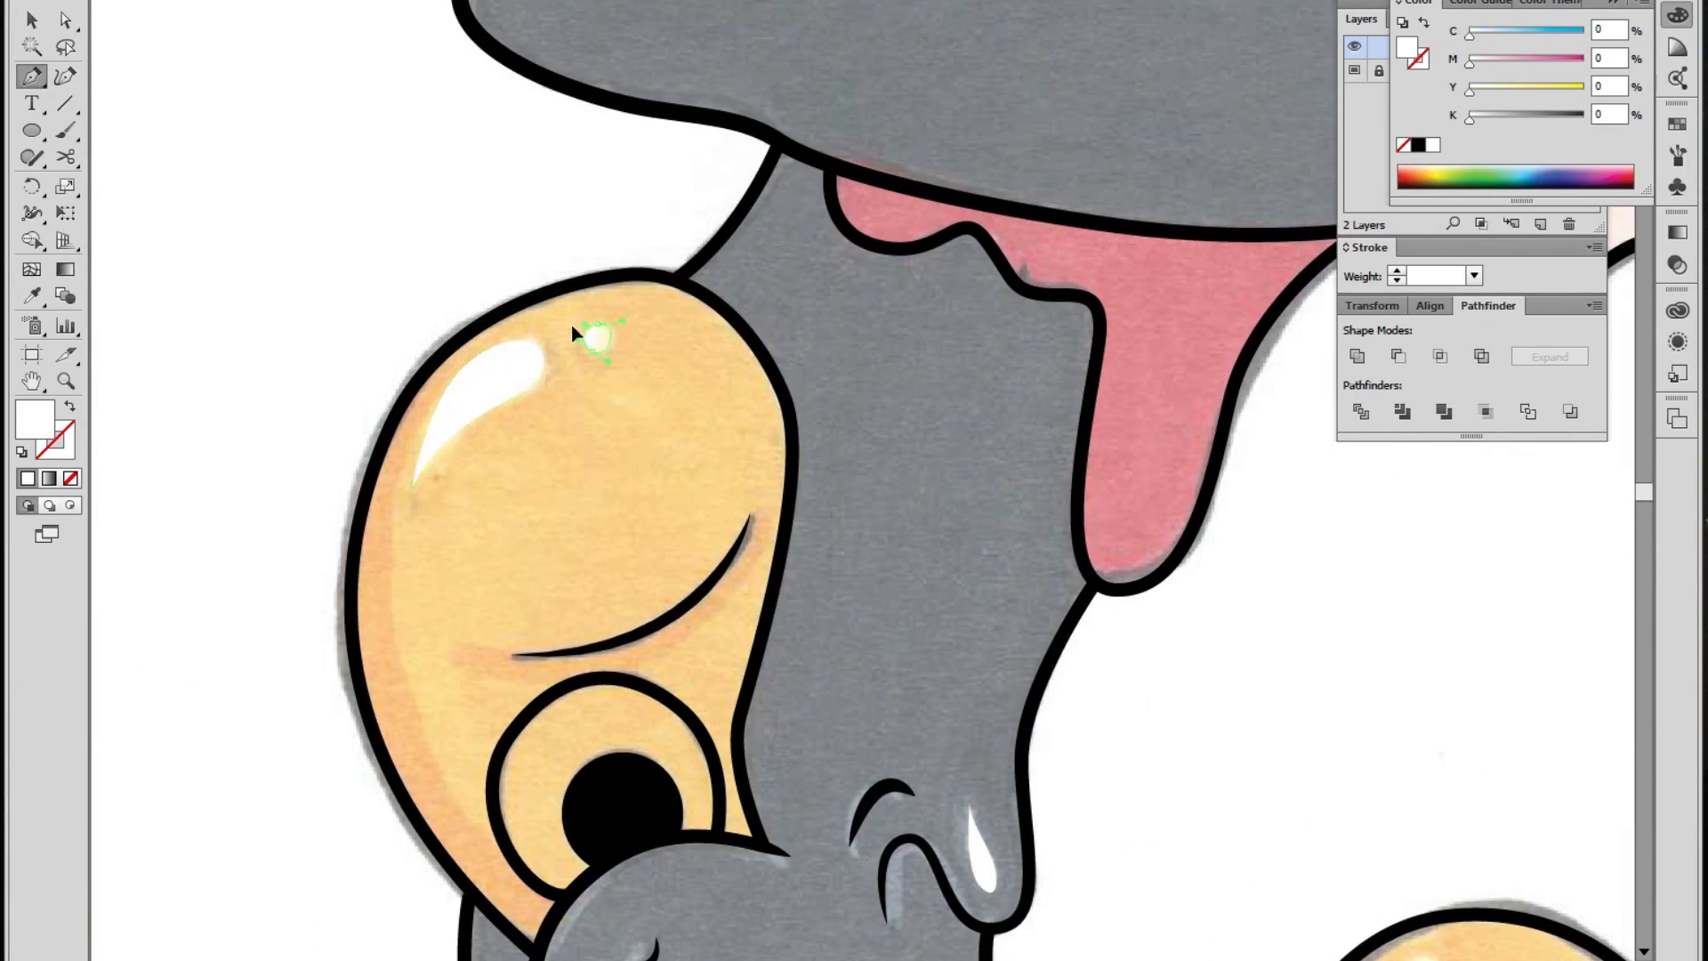
Draw a narrow white highlight along the curved tip of the tail
drag(1156, 801, 691, 282)
ctrl+alt+click(943, 293)
mouse_move(943, 293)
mouse_down()
mouse_move(33, 89)
mouse_move(179, 119)
mouse_up()
click(926, 347)
drag(1002, 335, 1008, 341)
Select the complete line art with its highlights and place a duplicate on the empty canvas left of the reference
ctrl+alt+click(869, 431)
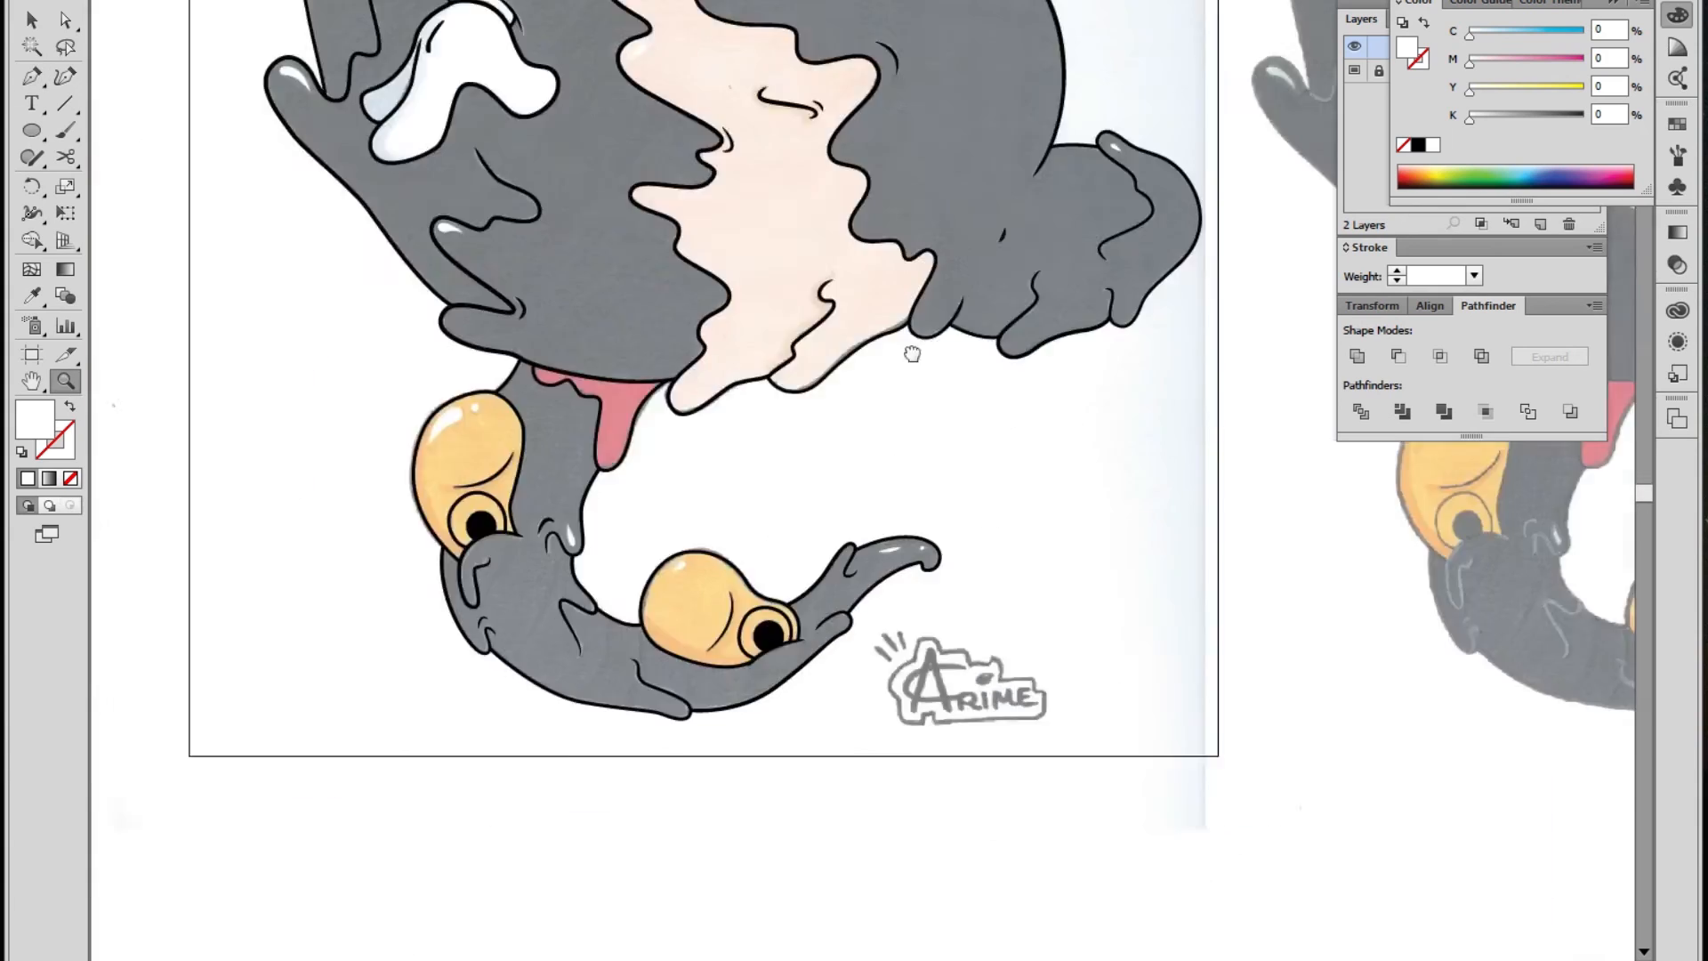
ctrl+alt+click(869, 431)
drag(978, 272, 669, 466)
key(ctrl+a)
key(ctrl+minus)
key(ctrl+minus)
drag(614, 210, 995, 719)
drag(952, 427, 521, 427)
ctrl+click(591, 460)
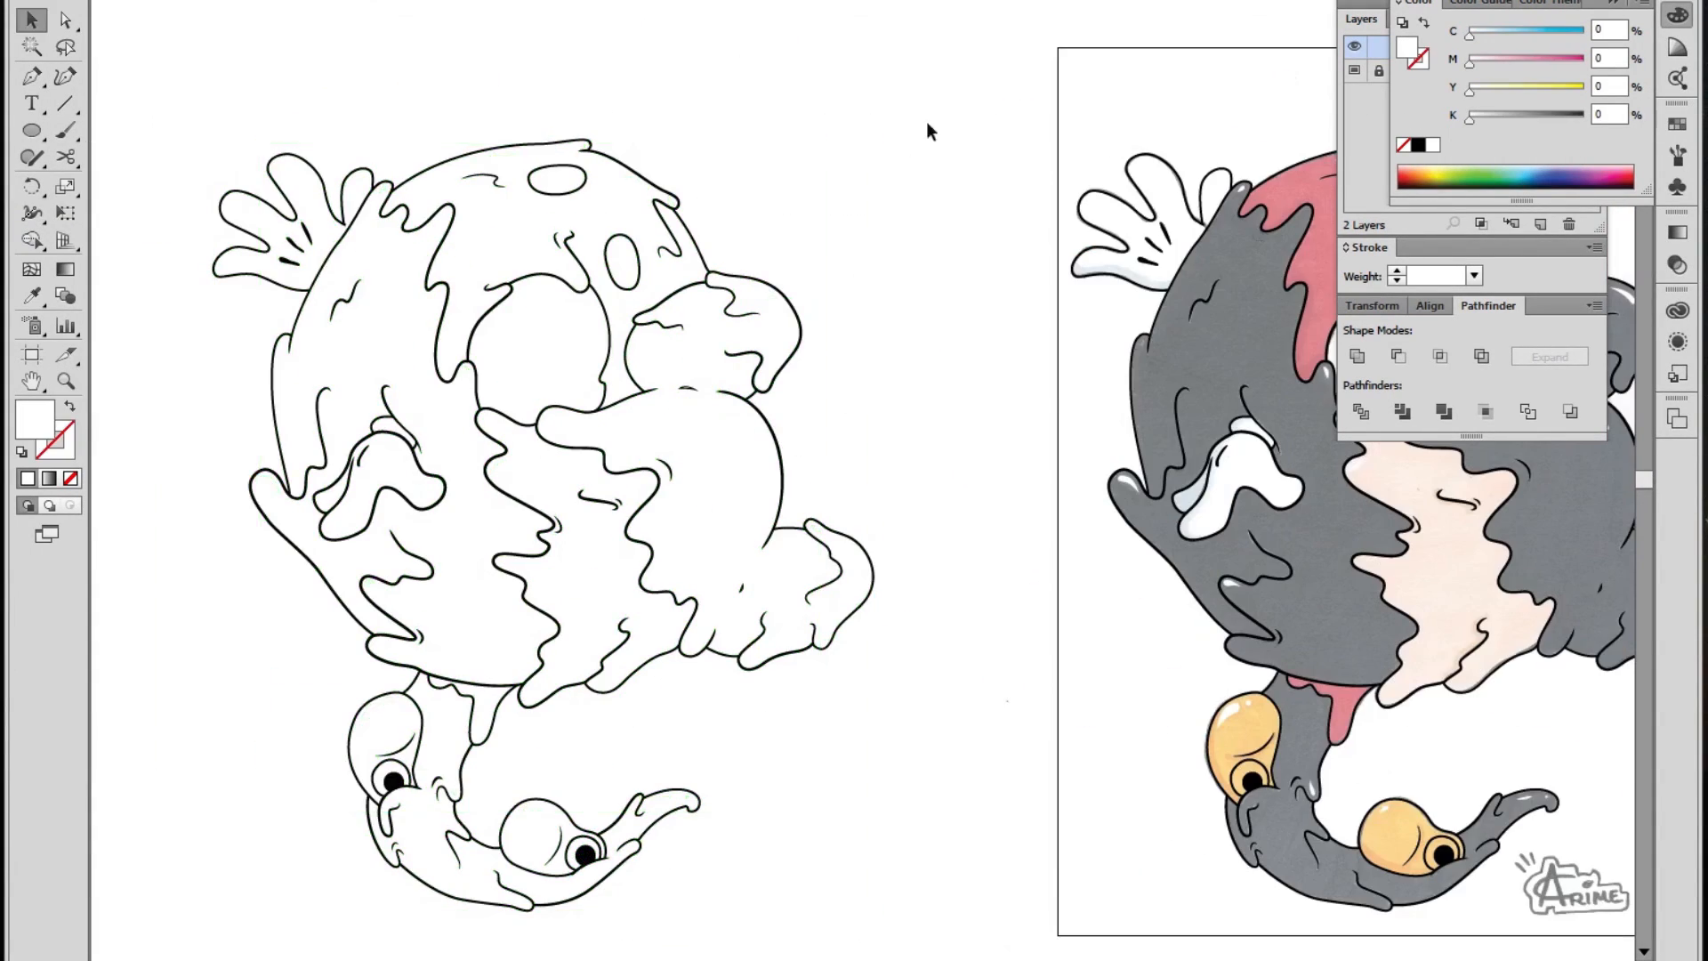
Send a filled base shape behind the duplicated line art and divide the artwork into separate fill regions
ctrl+alt+click(630, 483)
drag(329, 231, 819, 783)
click(841, 358)
key(i)
click(1112, 293)
click(31, 130)
drag(290, 126, 828, 844)
key(ctrl+shift+bracketleft)
drag(267, 854, 904, 159)
click(1360, 411)
Fill the divided regions to match the reference, with dark grey for the body, red for the cap and peach for the belly
ctrl+click(745, 477)
double_click(729, 480)
double_click(895, 419)
ctrl+alt+click(917, 511)
ctrl+click(746, 481)
drag(745, 481, 507, 326)
click(498, 338)
shift+click(240, 454)
click(1014, 445)
Select the raised hand and the lower glove and fill them with white
click(392, 463)
click(1263, 463)
click(373, 84)
key(i)
click(245, 151)
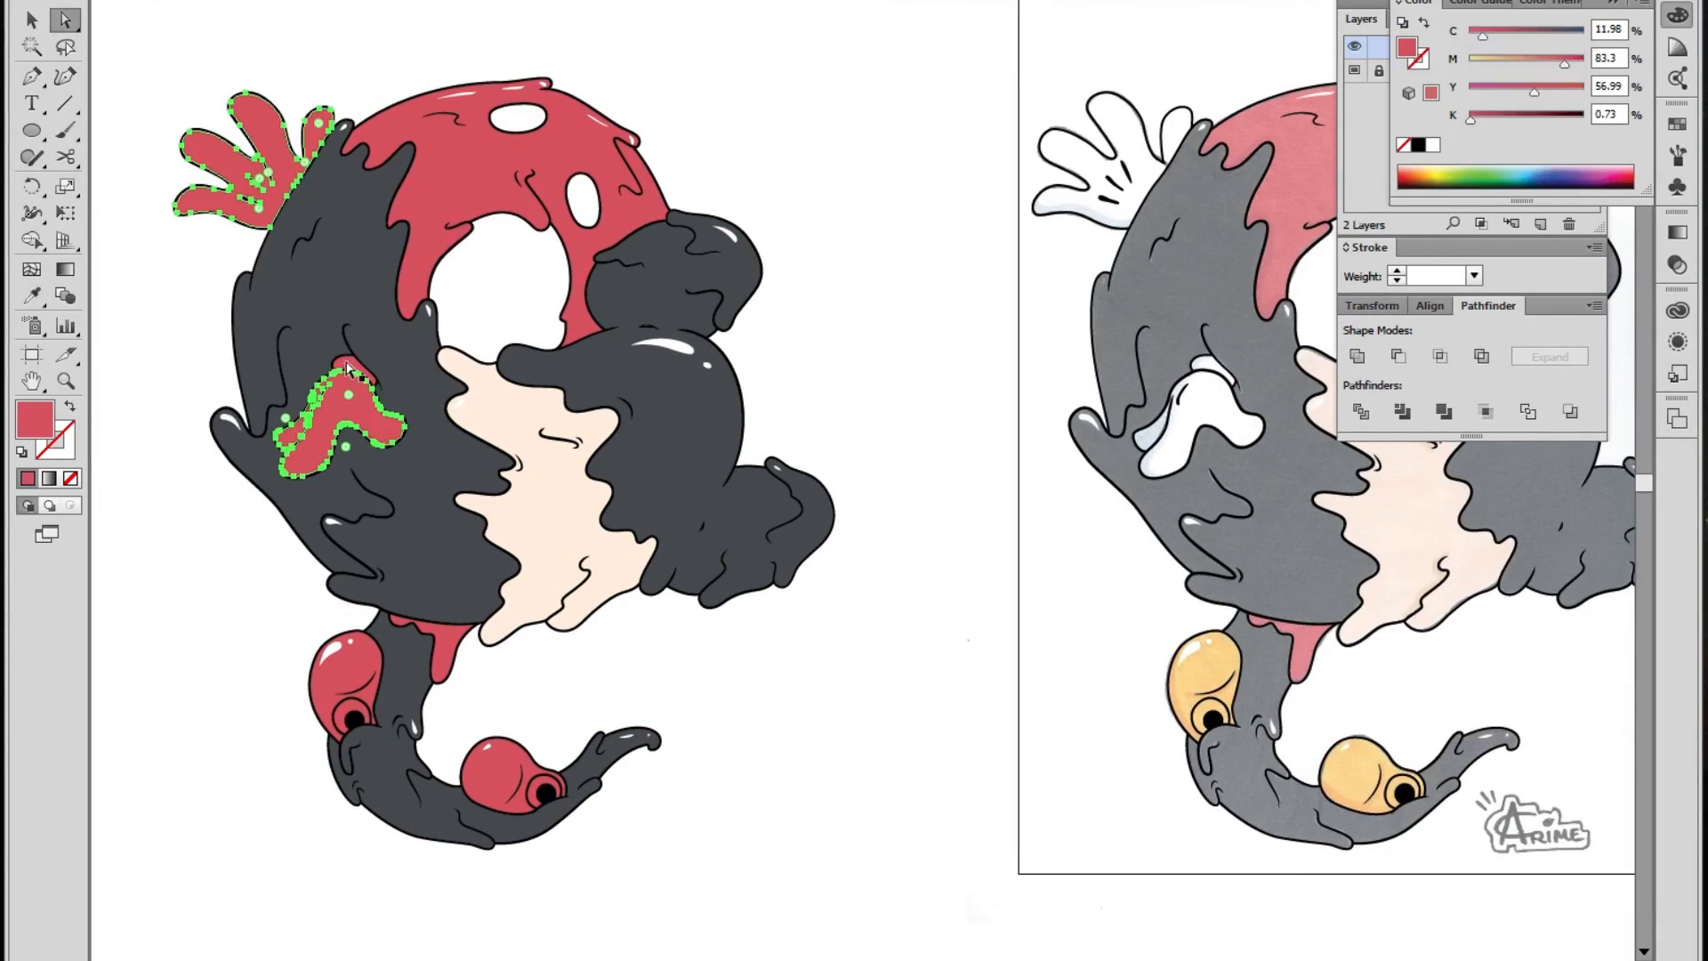
click(1432, 144)
Fill both eye bulbs on the tail with the yellow-orange sampled from the reference
click(457, 762)
shift+click(293, 658)
key(i)
click(1143, 676)
Shade one side of each white oval on the red cap with light grey, using the Eraser to cut the shading
click(743, 189)
click(454, 270)
shift+click(556, 405)
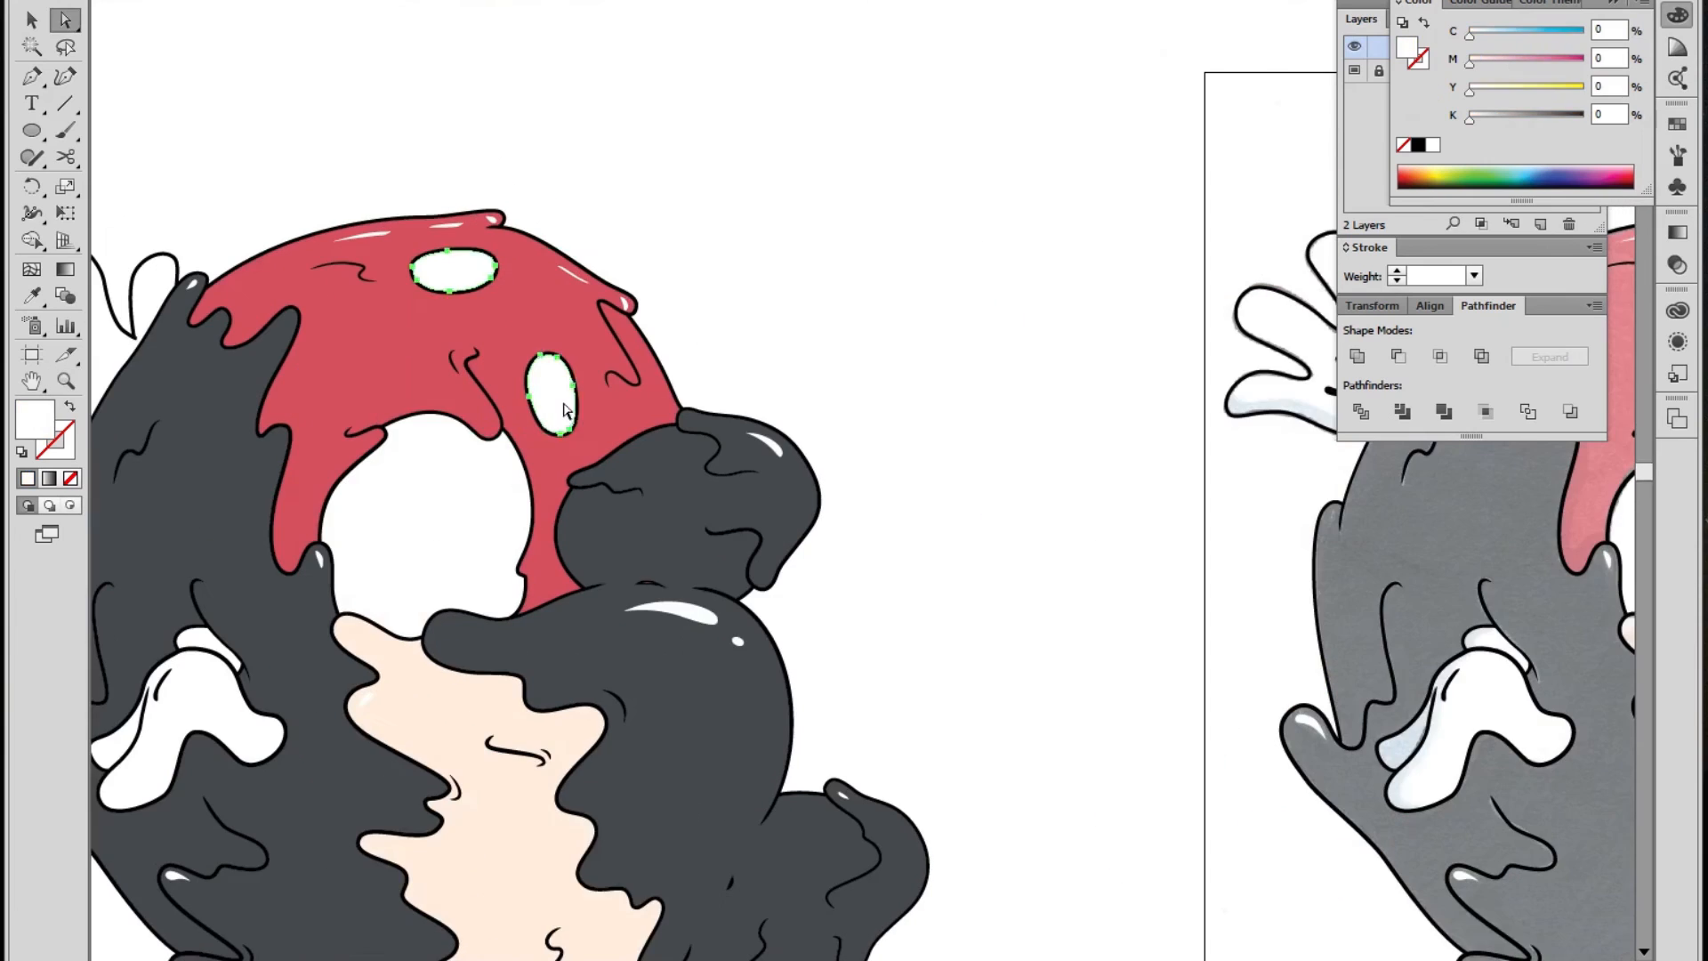
key(i)
key(shift+e)
drag(435, 255, 483, 269)
drag(550, 360, 560, 425)
Add light grey shading to the raised hand and the lower glove, cutting the shaded areas with the Eraser
key(ctrl+minus)
click(205, 374)
key(i)
click(451, 322)
key(shift+e)
mouse_move(182, 378)
mouse_down()
mouse_move(230, 370)
mouse_move(200, 331)
mouse_up()
drag(424, 621, 370, 583)
ctrl+click(241, 570)
key(i)
click(125, 381)
key(shift+e)
drag(209, 622, 245, 542)
key(ctrl+a)
key(ctrl+shift+a)
Set the template layer's image dimming to 100%
key(ctrl+minus)
click(1361, 19)
double_click(1503, 71)
text(100)
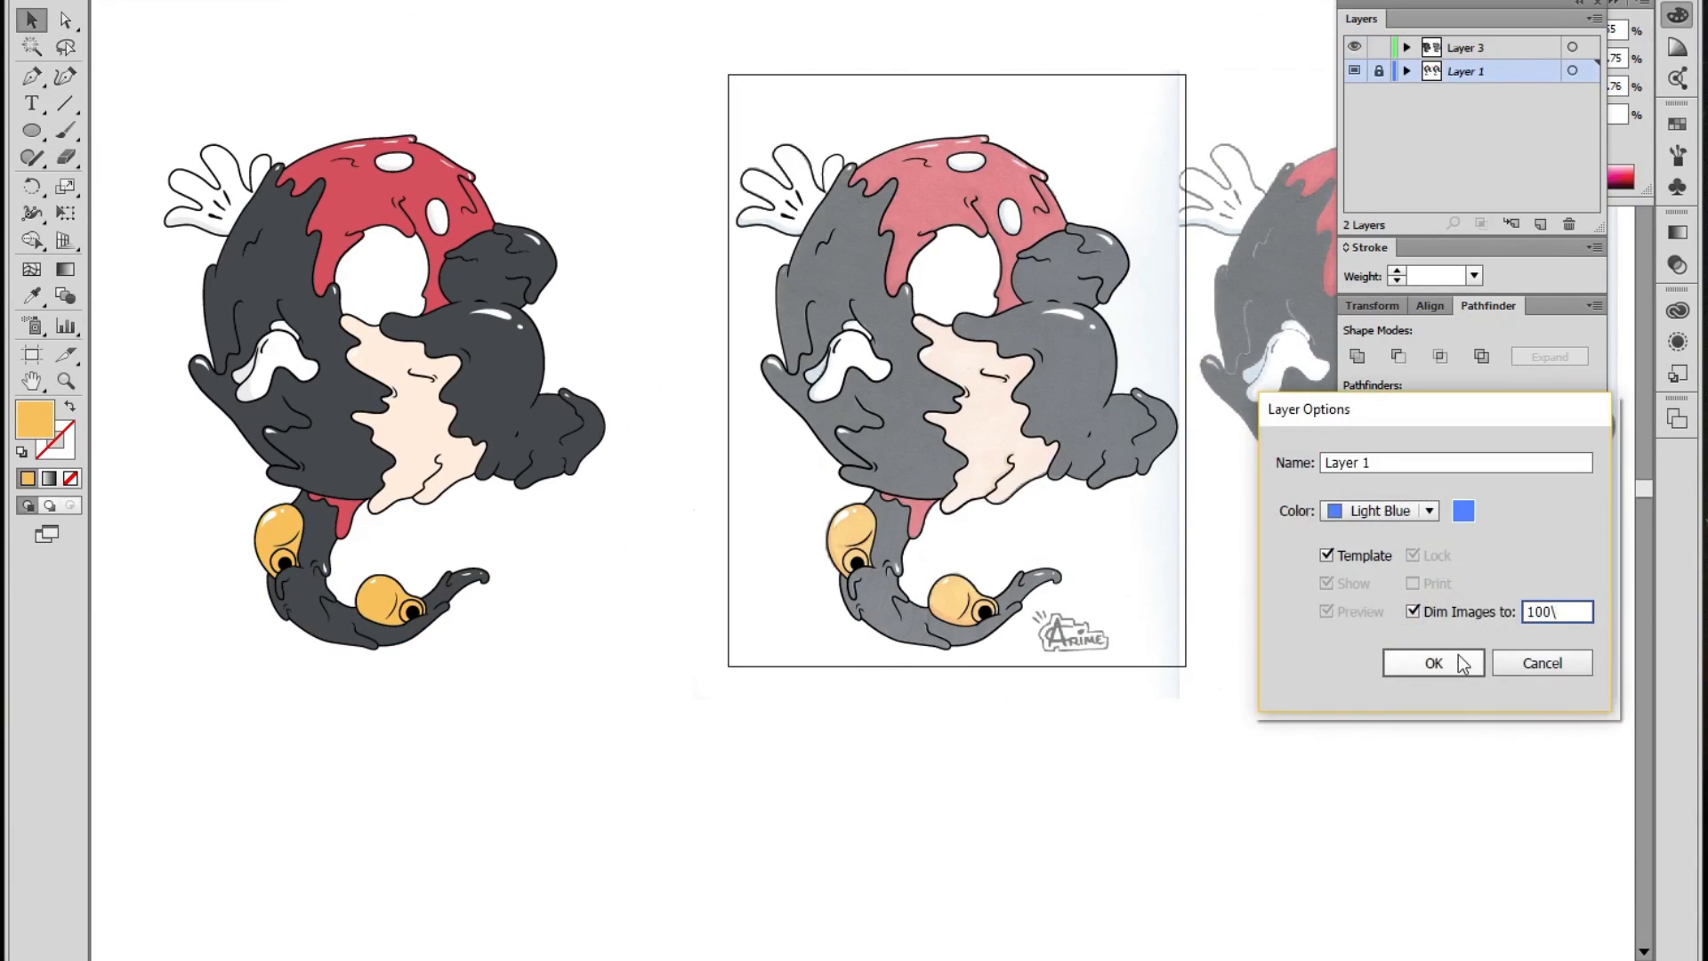
click(1437, 664)
Recolour both eye bulbs with the yellow-orange sampled from the undimmed reference
key(a)
click(178, 606)
shift+click(272, 669)
key(i)
click(743, 607)
key(ctrl+shift+a)
drag(528, 373, 495, 414)
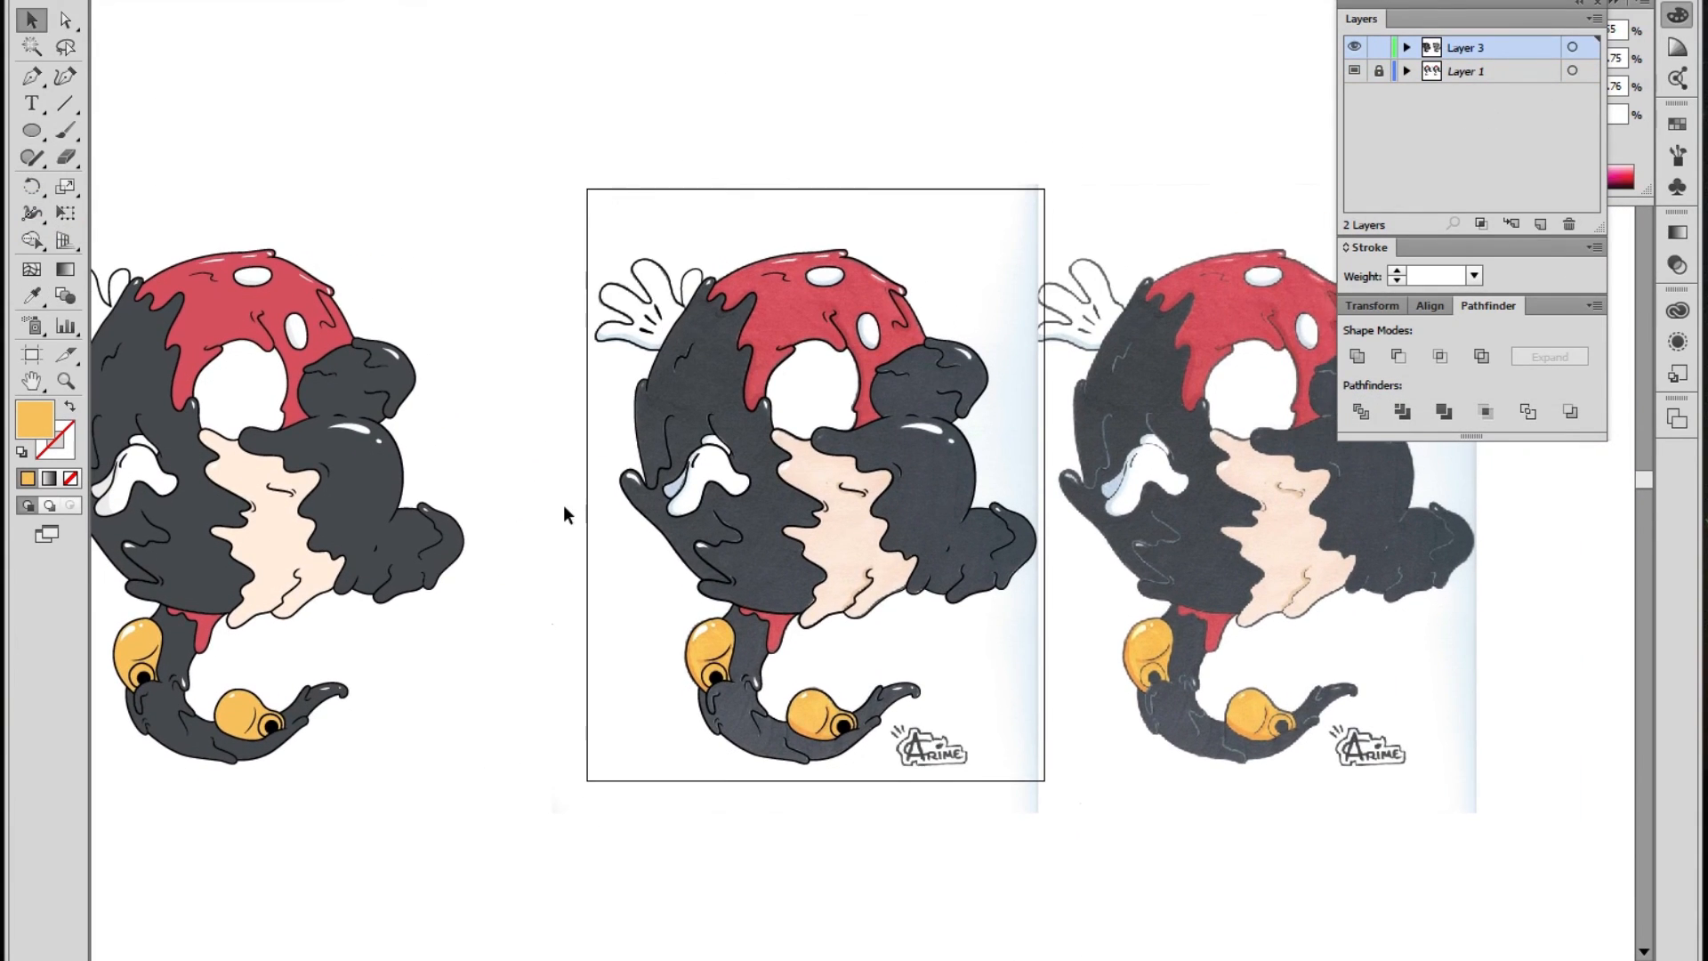
Draw a shadow shape along the lower belly crease and give it a slightly darker peach fill
ctrl+click(965, 545)
click(756, 534)
click(686, 397)
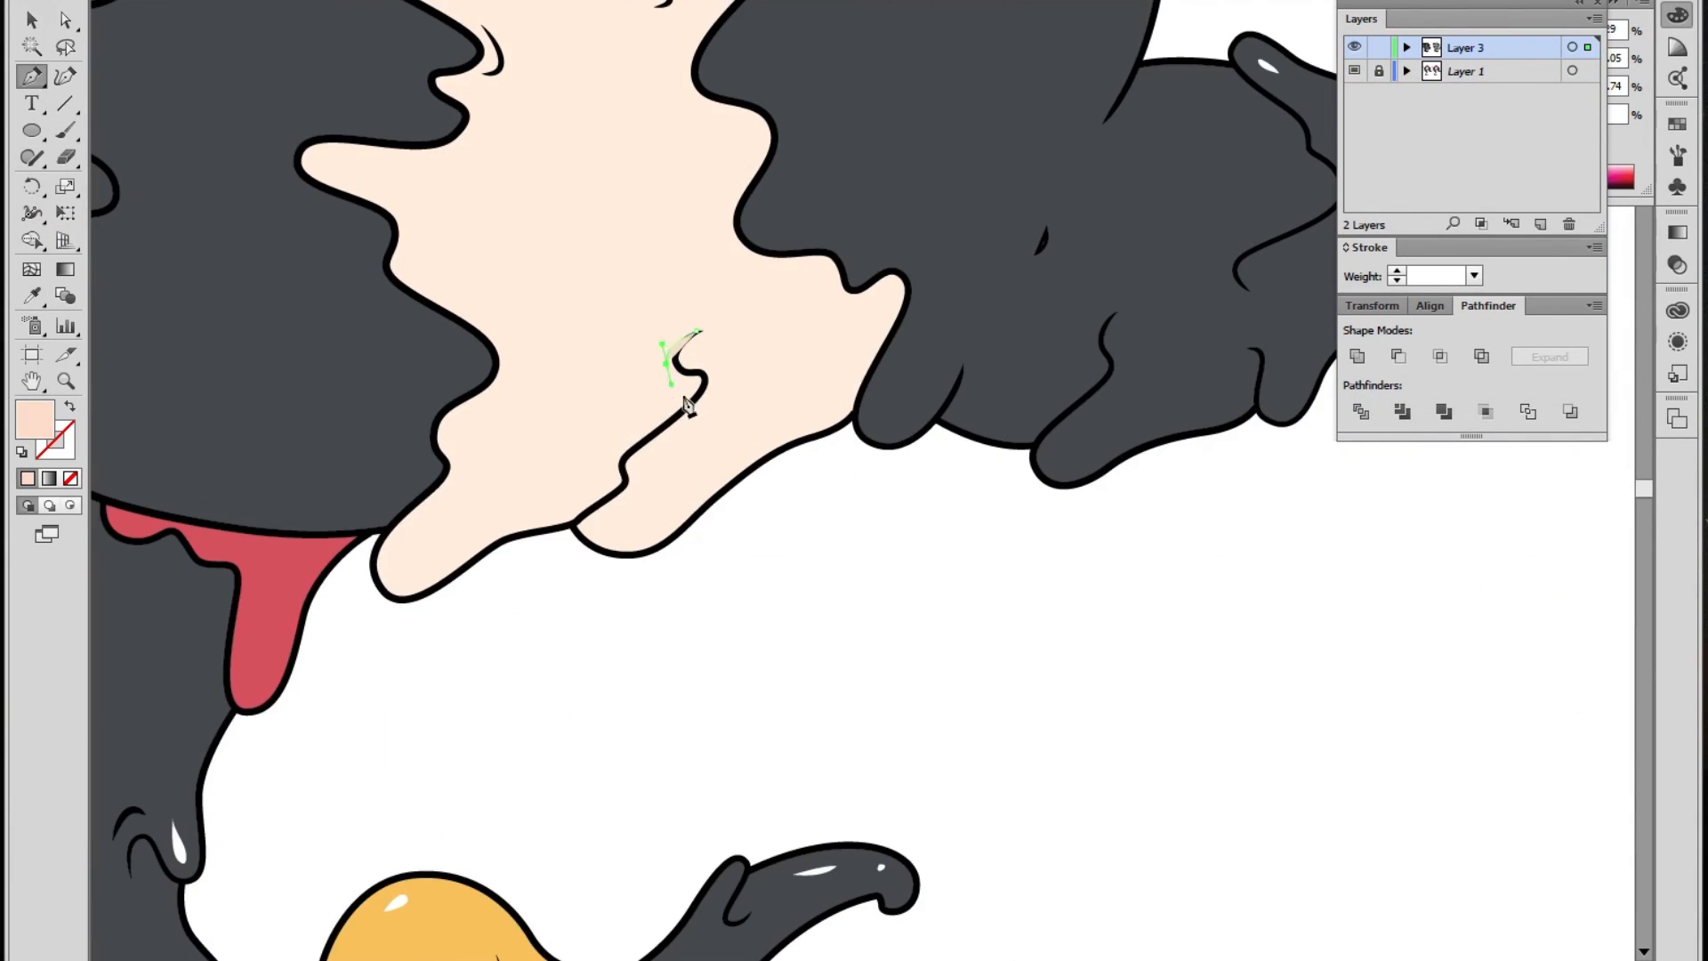
click(560, 526)
key(shift+x)
click(699, 334)
key(shift+x)
key(v)
double_click(34, 418)
key(Return)
Draw another darker peach shadow along the small crease higher on the belly
key(ctrl+minus)
click(361, 483)
click(546, 198)
click(630, 260)
key(shift+x)
click(546, 198)
key(shift+x)
key(a)
key(ctrl+minus)
key(ctrl+minus)
key(ctrl+minus)
drag(1145, 435, 694, 540)
click(338, 373)
shift+click(200, 698)
click(487, 630)
click(361, 373)
key(ctrl+shift+a)
Draw a darker red shadow along the drip crease near the far right edge of the red cap
key(i)
key(ctrl+plus)
click(435, 267)
key(p)
click(698, 140)
click(792, 362)
key(shift+x)
click(707, 138)
key(shift+x)
click(761, 293)
click(681, 266)
key(v)
click(989, 260)
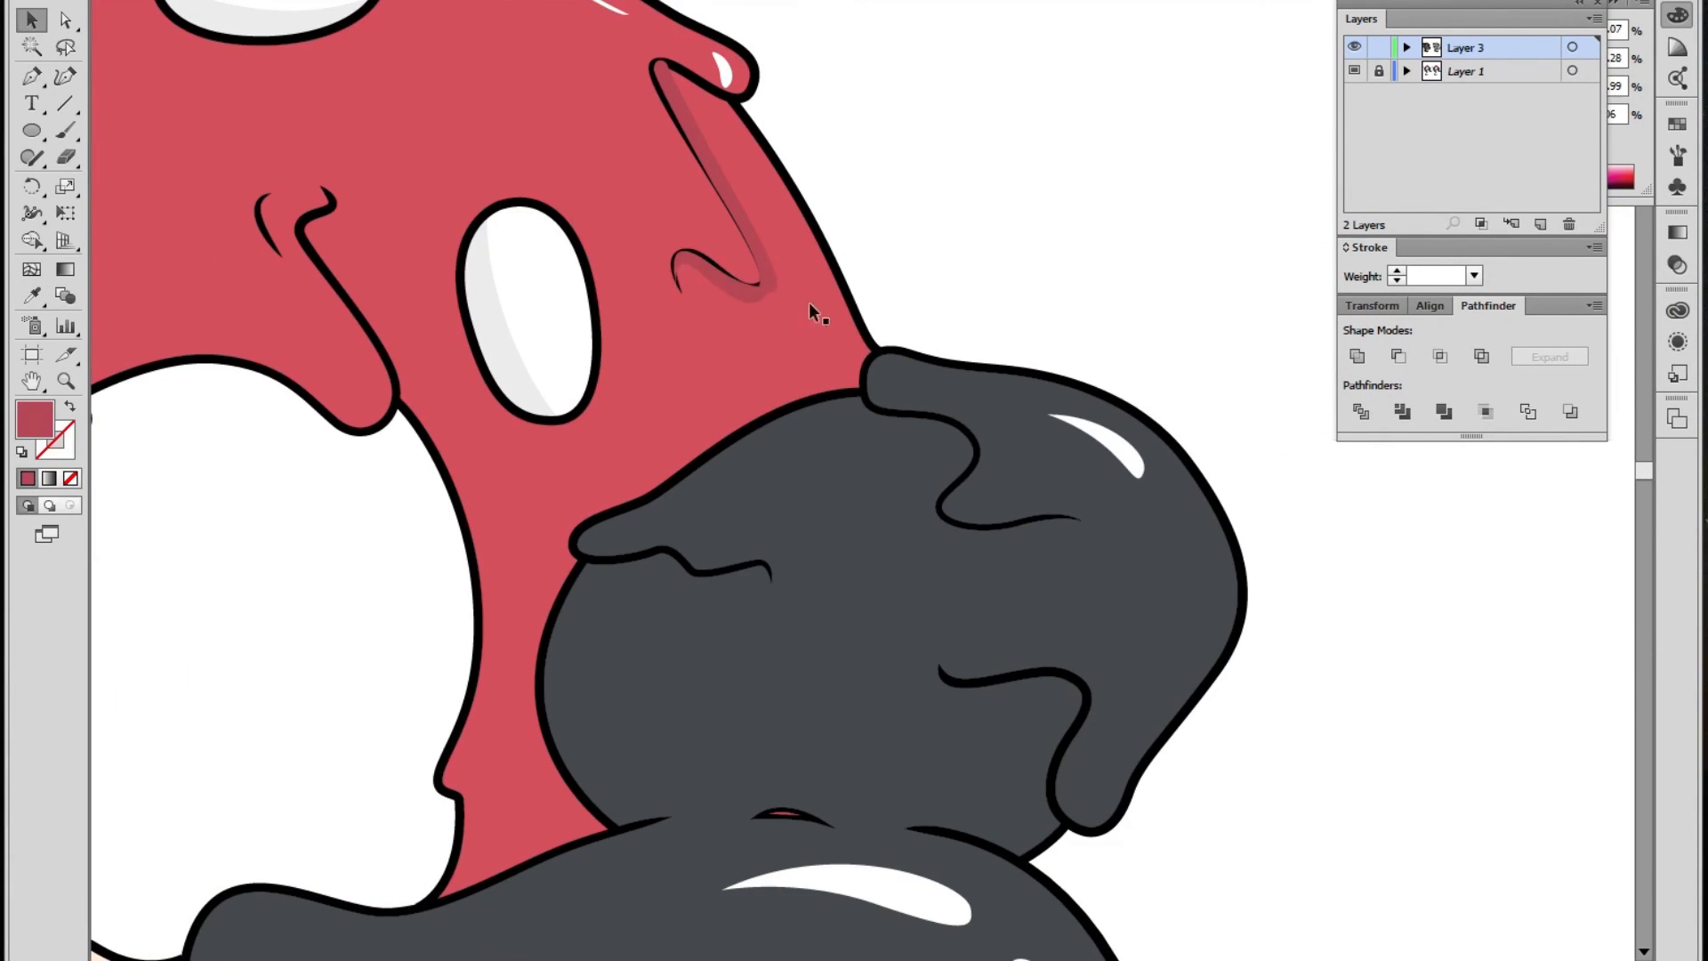
Draw a darker red shadow along the red cap's central drip and the right edge of the white opening
key(ctrl+plus)
key(ctrl+plus)
click(711, 731)
shift+click(784, 689)
key(ctrl+minus)
key(ctrl+minus)
key(ctrl+minus)
key(ctrl+plus)
key(ctrl+plus)
key(p)
click(559, 180)
drag(699, 457, 747, 649)
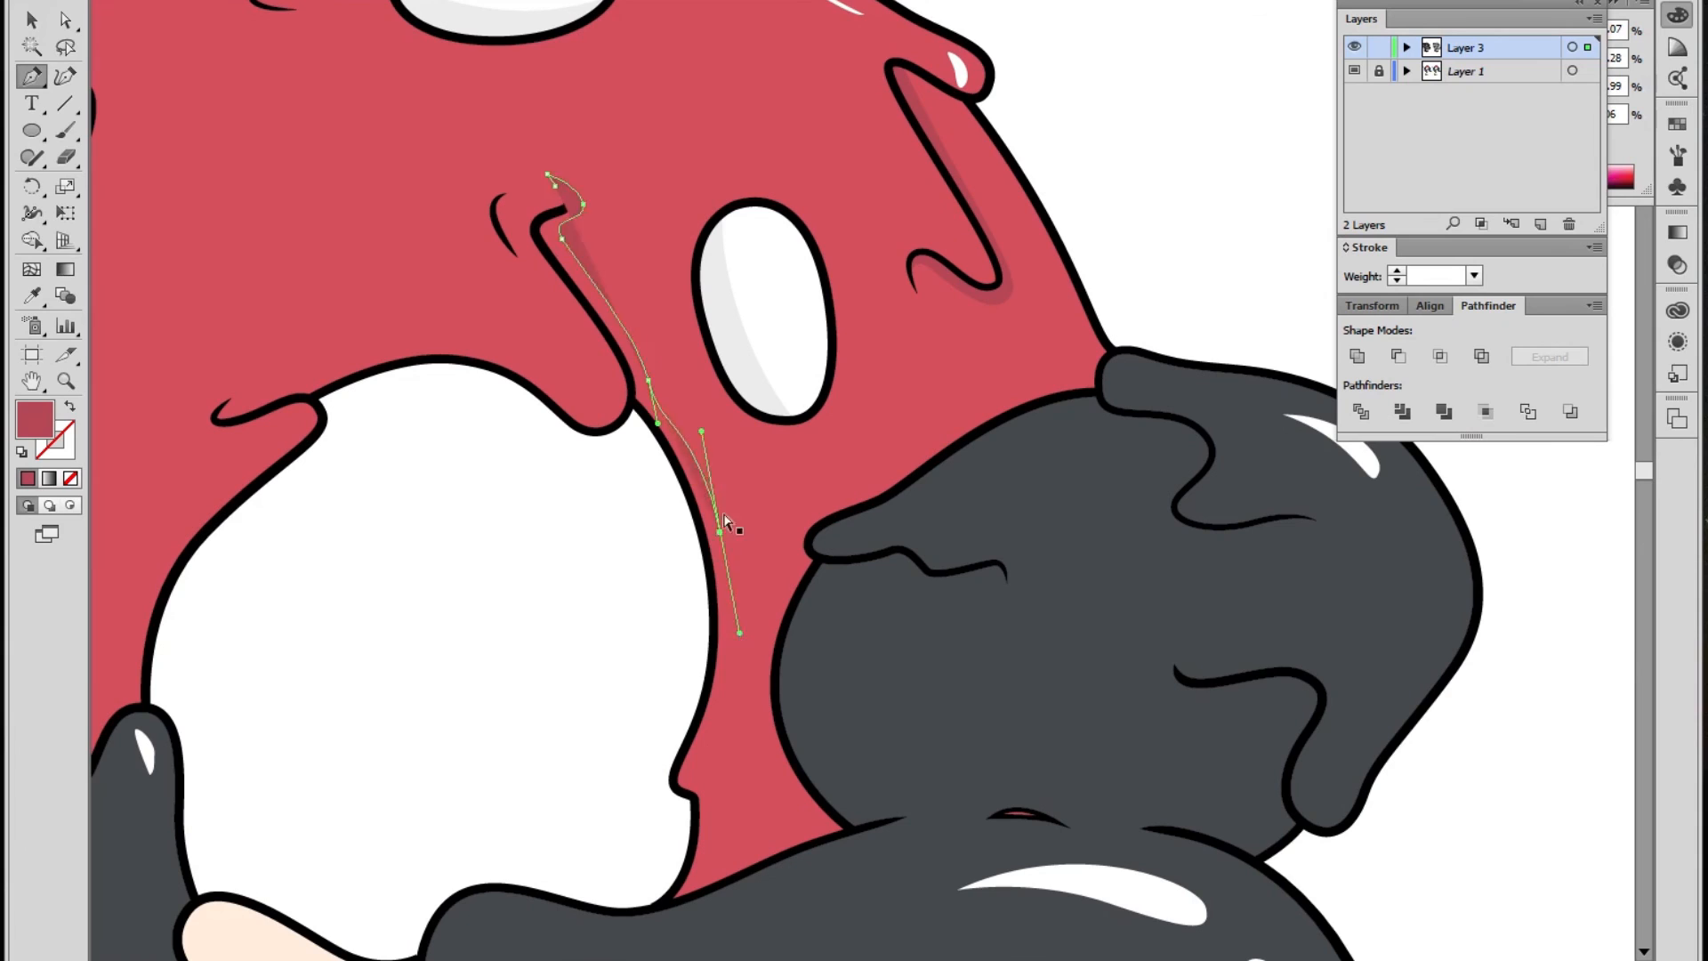
click(691, 897)
key(shift+x)
click(666, 900)
click(676, 781)
drag(634, 402, 614, 374)
click(534, 227)
click(553, 178)
key(shift+x)
key(v)
Unlock the template layer and rearrange the images so the coloured reference sits directly left of the vector character
ctrl+alt+click(560, 550)
ctrl+alt+click(1105, 543)
drag(1108, 539, 1353, 539)
click(1378, 72)
drag(1353, 539, 251, 539)
key(ctrl+plus)
key(ctrl+plus)
key(ctrl+plus)
drag(657, 411, 906, 393)
Draw a darker red shadow along the inner edge of the red cap's long left drip
key(p)
click(1201, 390)
drag(1243, 394, 1238, 448)
drag(1228, 528, 1228, 534)
key(shift+x)
ctrl+click(896, 516)
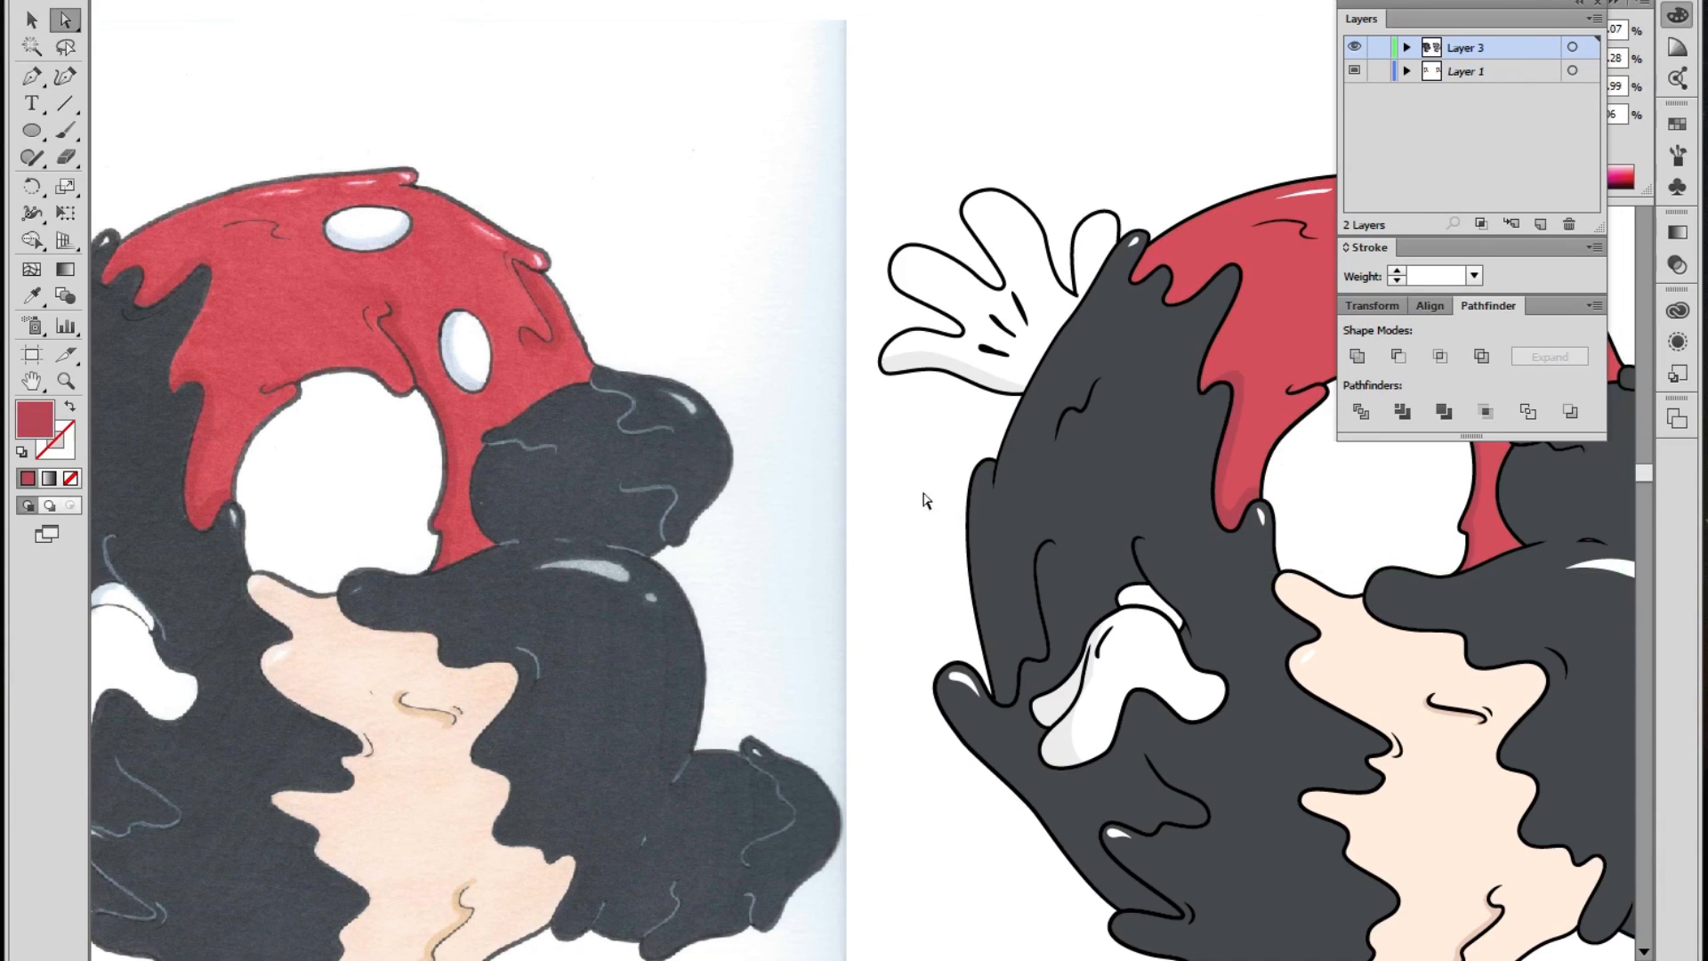
key(shift+x)
Draw a darker red shadow on the small drip at the upper-left end of the red cap
ctrl+click(151, 84)
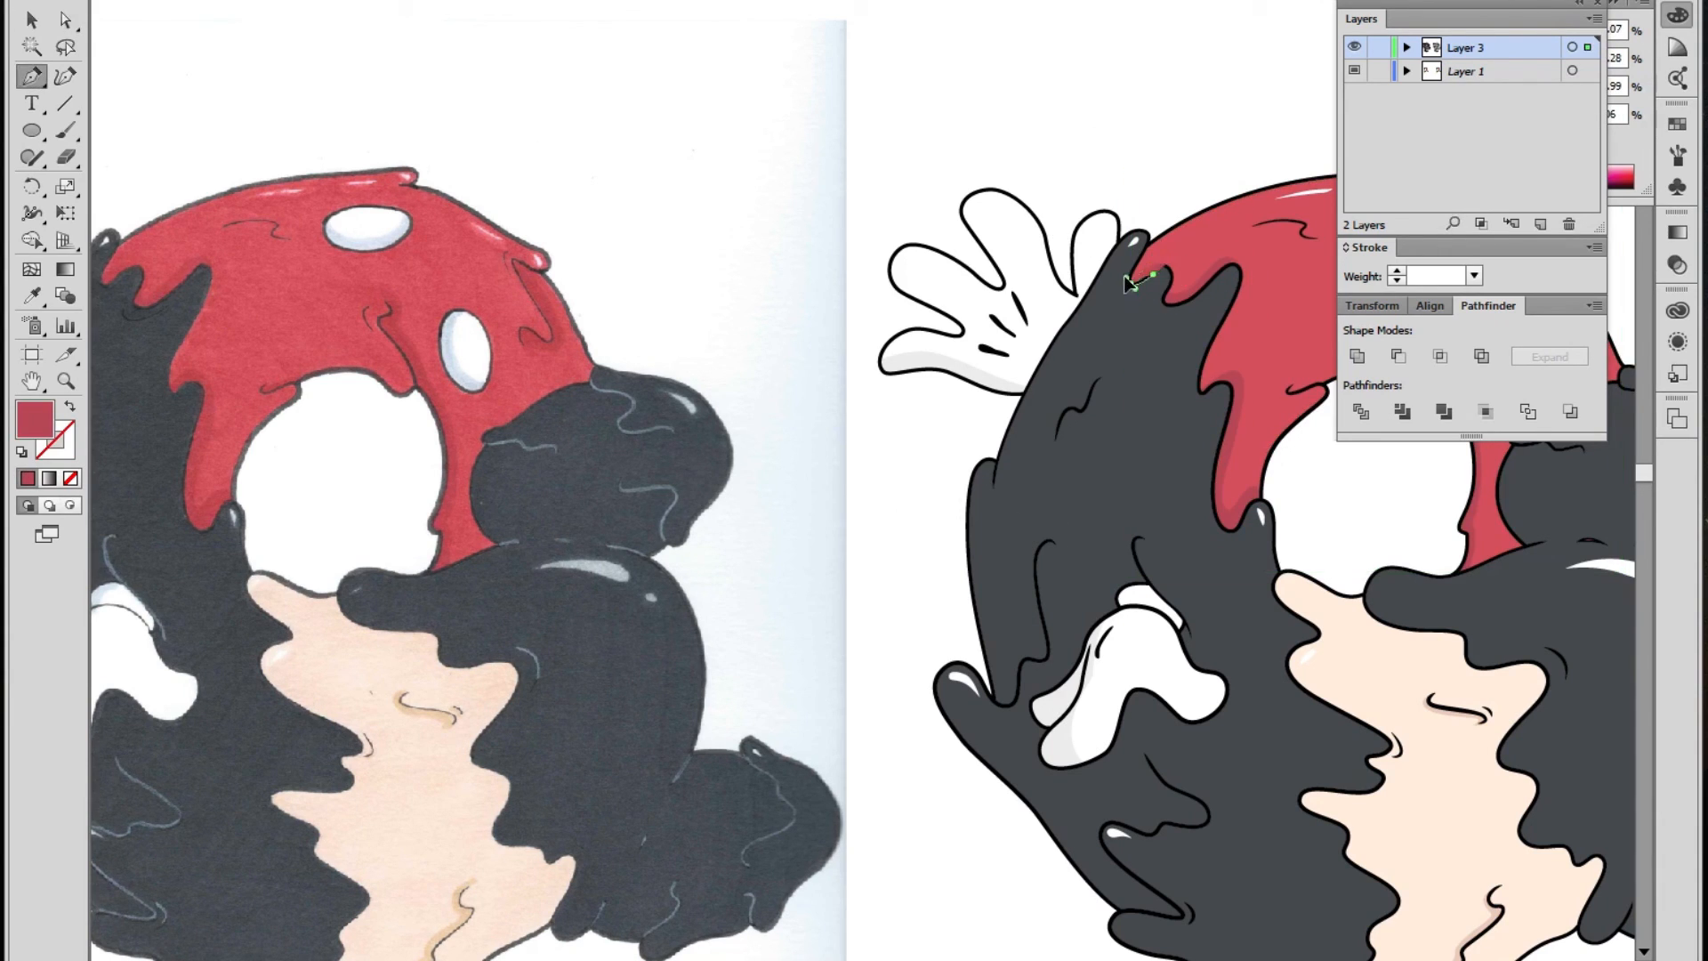
key(z)
alt+click(1063, 600)
drag(519, 356, 774, 612)
click(921, 441)
click(921, 441)
Give the line art a grey-blue fill sampled from the reference and start trimming it with the Eraser
key(a)
click(808, 532)
mouse_move(885, 336)
mouse_down()
mouse_move(1589, 455)
mouse_move(1497, 539)
mouse_up()
key(i)
click(1290, 144)
key(shift+e)
mouse_move(1502, 481)
mouse_down()
mouse_move(1578, 520)
mouse_move(1526, 622)
mouse_up()
mouse_move(1483, 556)
mouse_down()
mouse_move(1555, 552)
mouse_move(1553, 650)
mouse_up()
Erase the grey-blue line copy from the outer contour, hand and red cap so only lines inside the dark areas remain
key(ctrl+0)
key(ctrl+a)
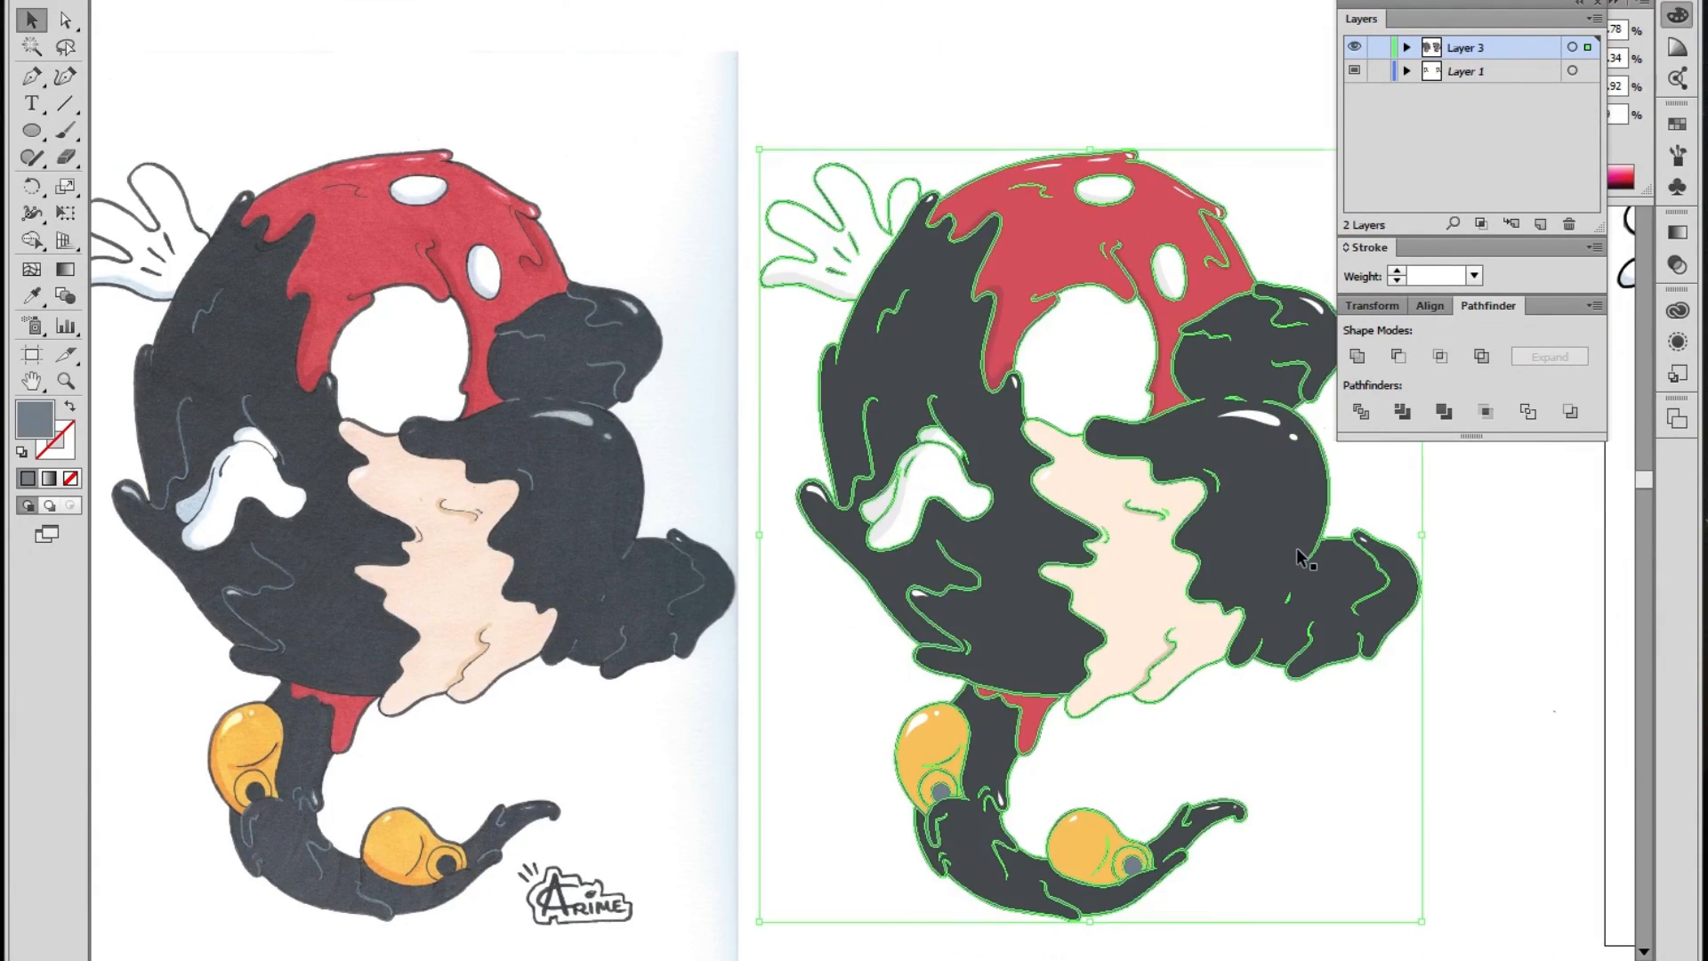
mouse_move(973, 655)
mouse_down()
mouse_move(1192, 533)
mouse_move(1032, 423)
mouse_up()
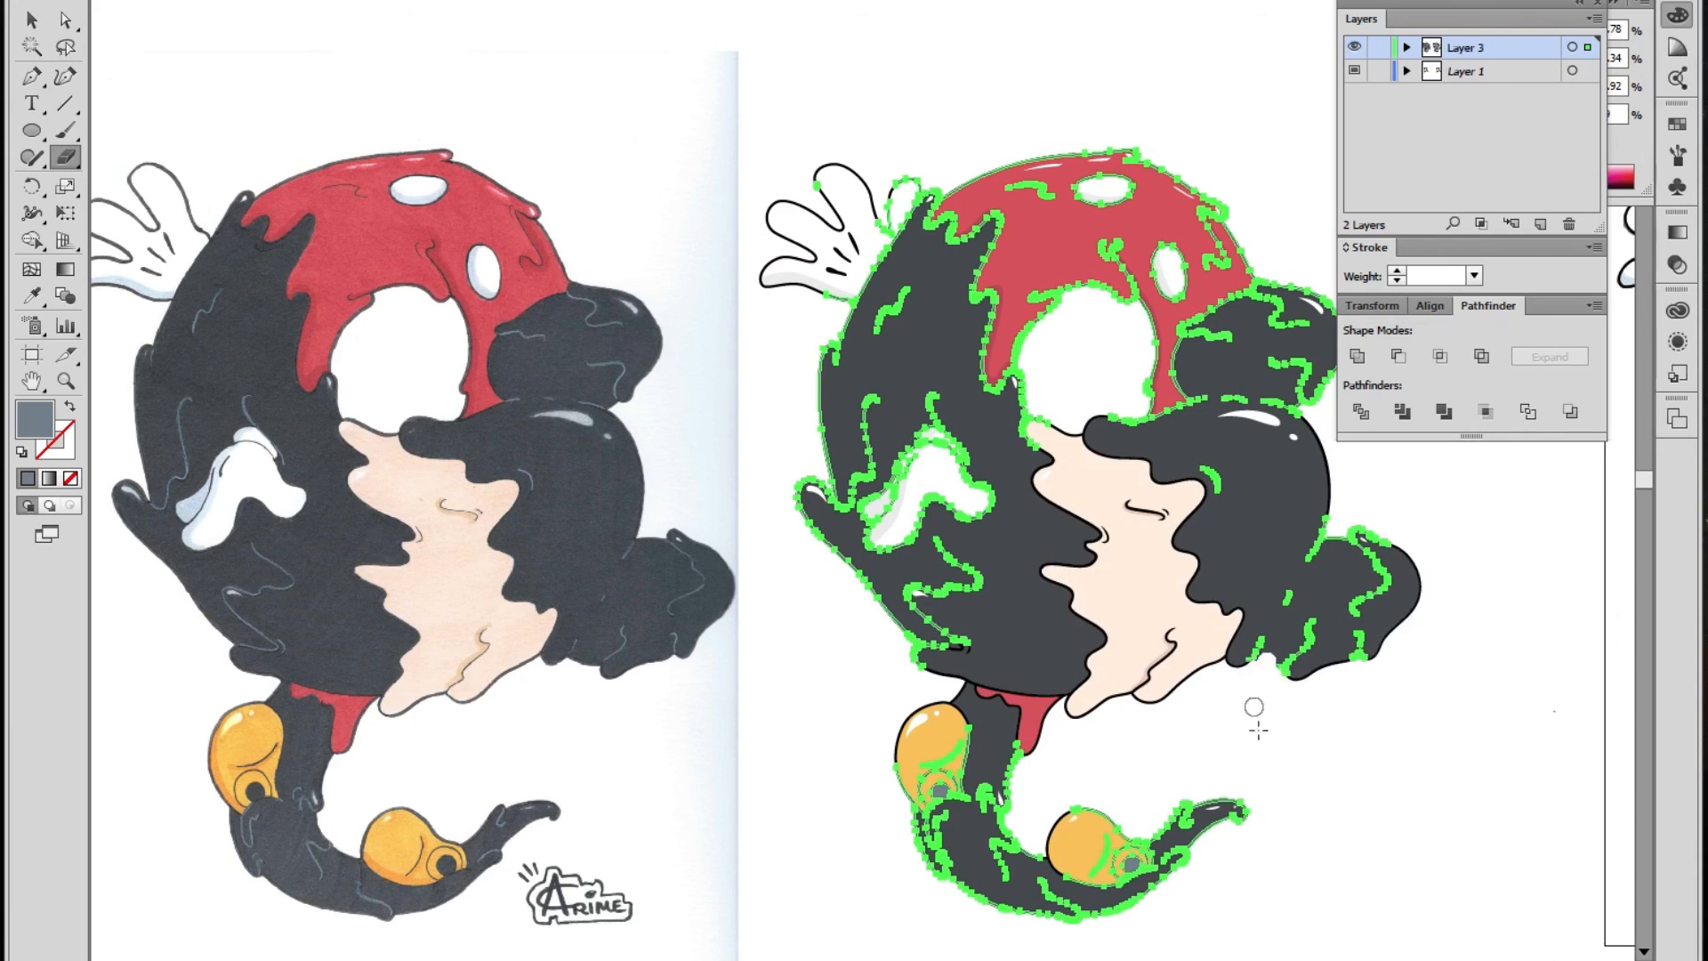
scroll(871, 376, up, 2)
drag(922, 299, 1036, 494)
drag(1036, 233, 1223, 316)
drag(1321, 454, 1220, 417)
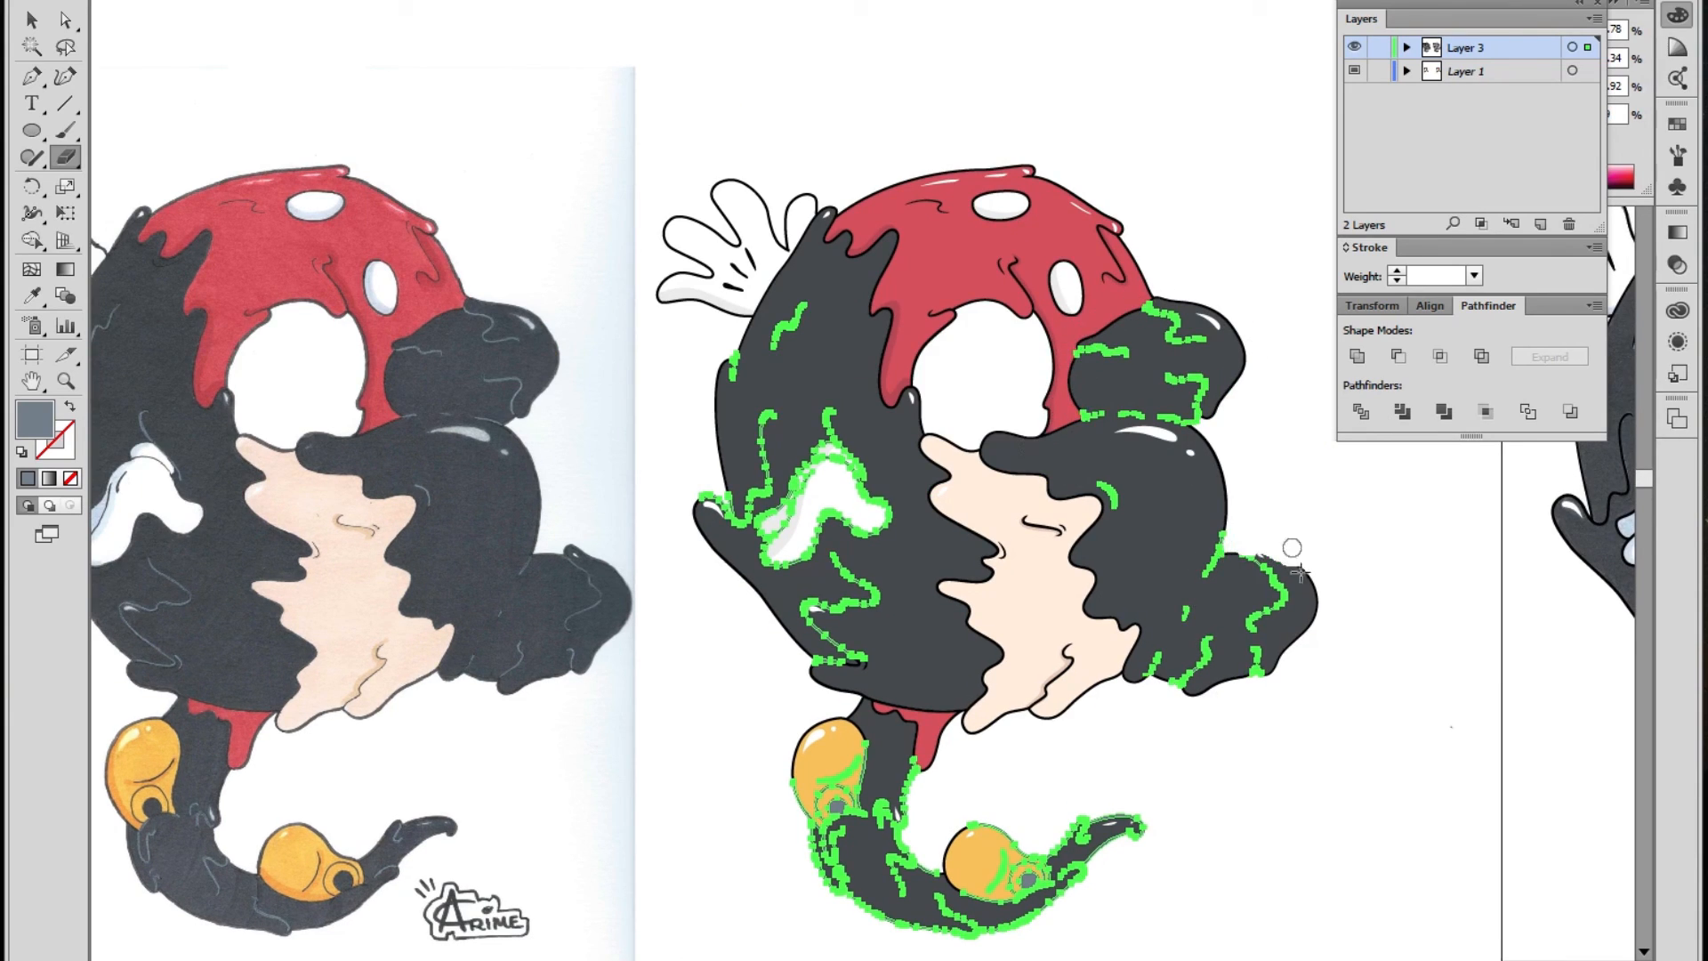
Erase the grey-blue lines around the middle glove and along the outer edge of the lower-right dark blob
drag(827, 449, 767, 556)
drag(792, 569, 870, 556)
drag(872, 565, 973, 496)
scroll(874, 710, down, 4)
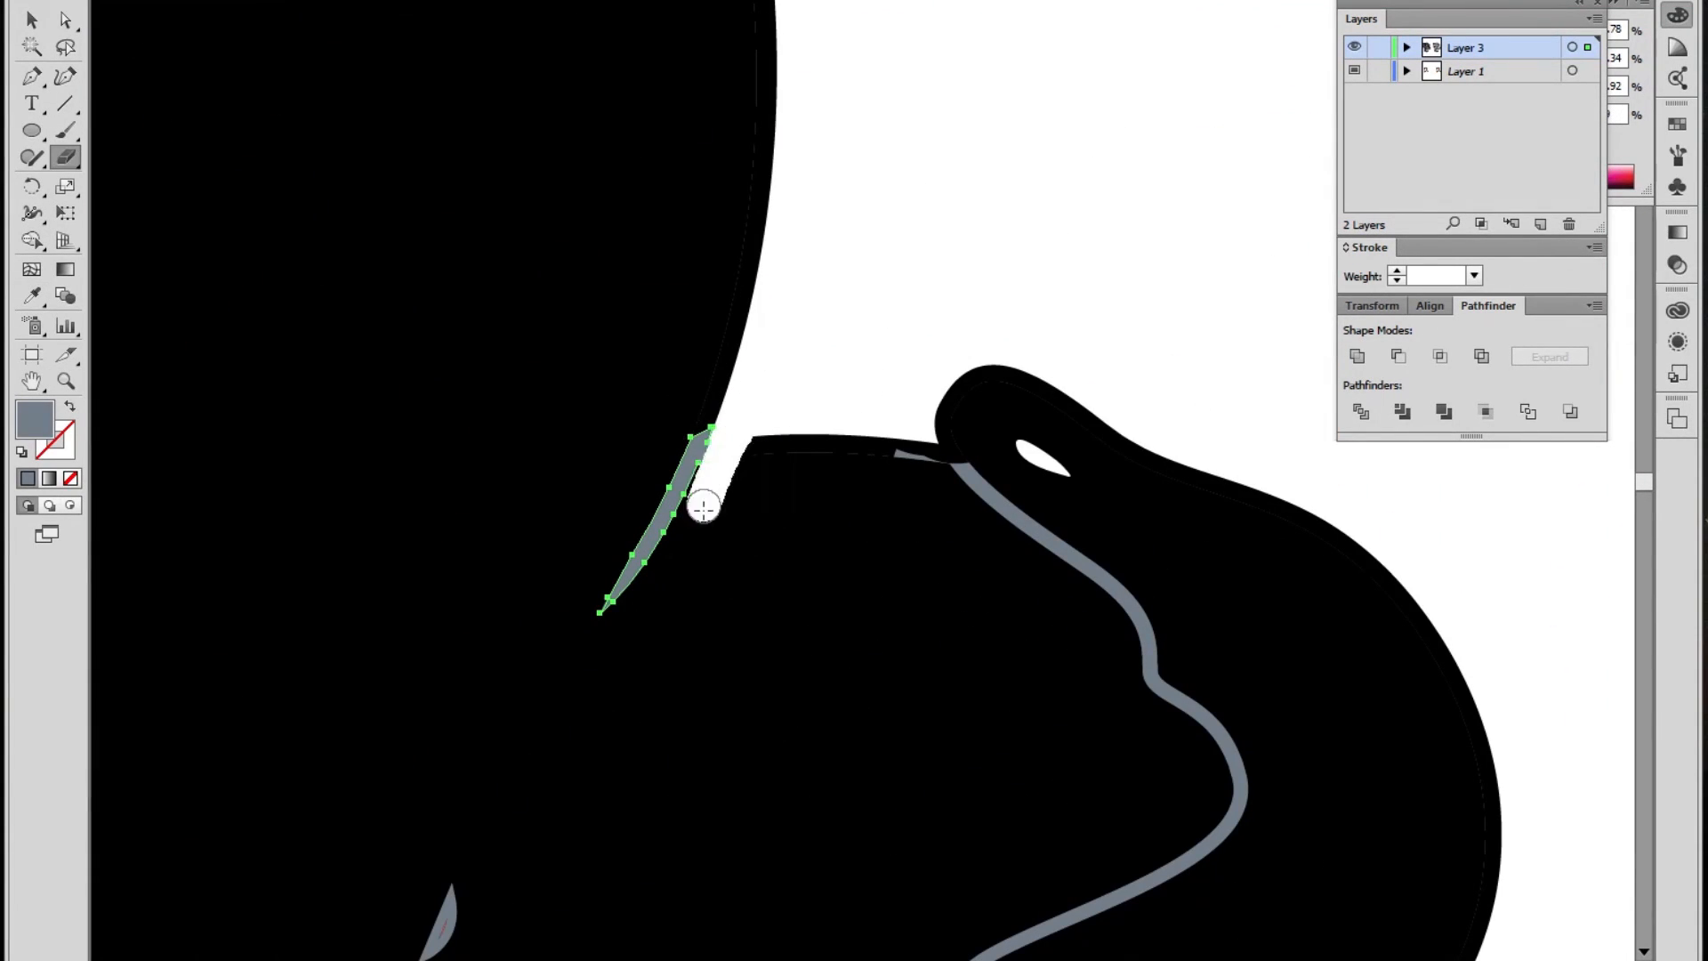
drag(703, 509, 696, 517)
drag(945, 456, 901, 446)
Trim the grey-blue line ends on the upper-right dark blob and around the yellow shapes on the tail
mouse_move(1220, 959)
mouse_down()
mouse_move(1102, 736)
mouse_move(1224, 217)
mouse_up()
drag(1004, 642, 969, 667)
drag(419, 671, 349, 801)
drag(331, 696, 690, 756)
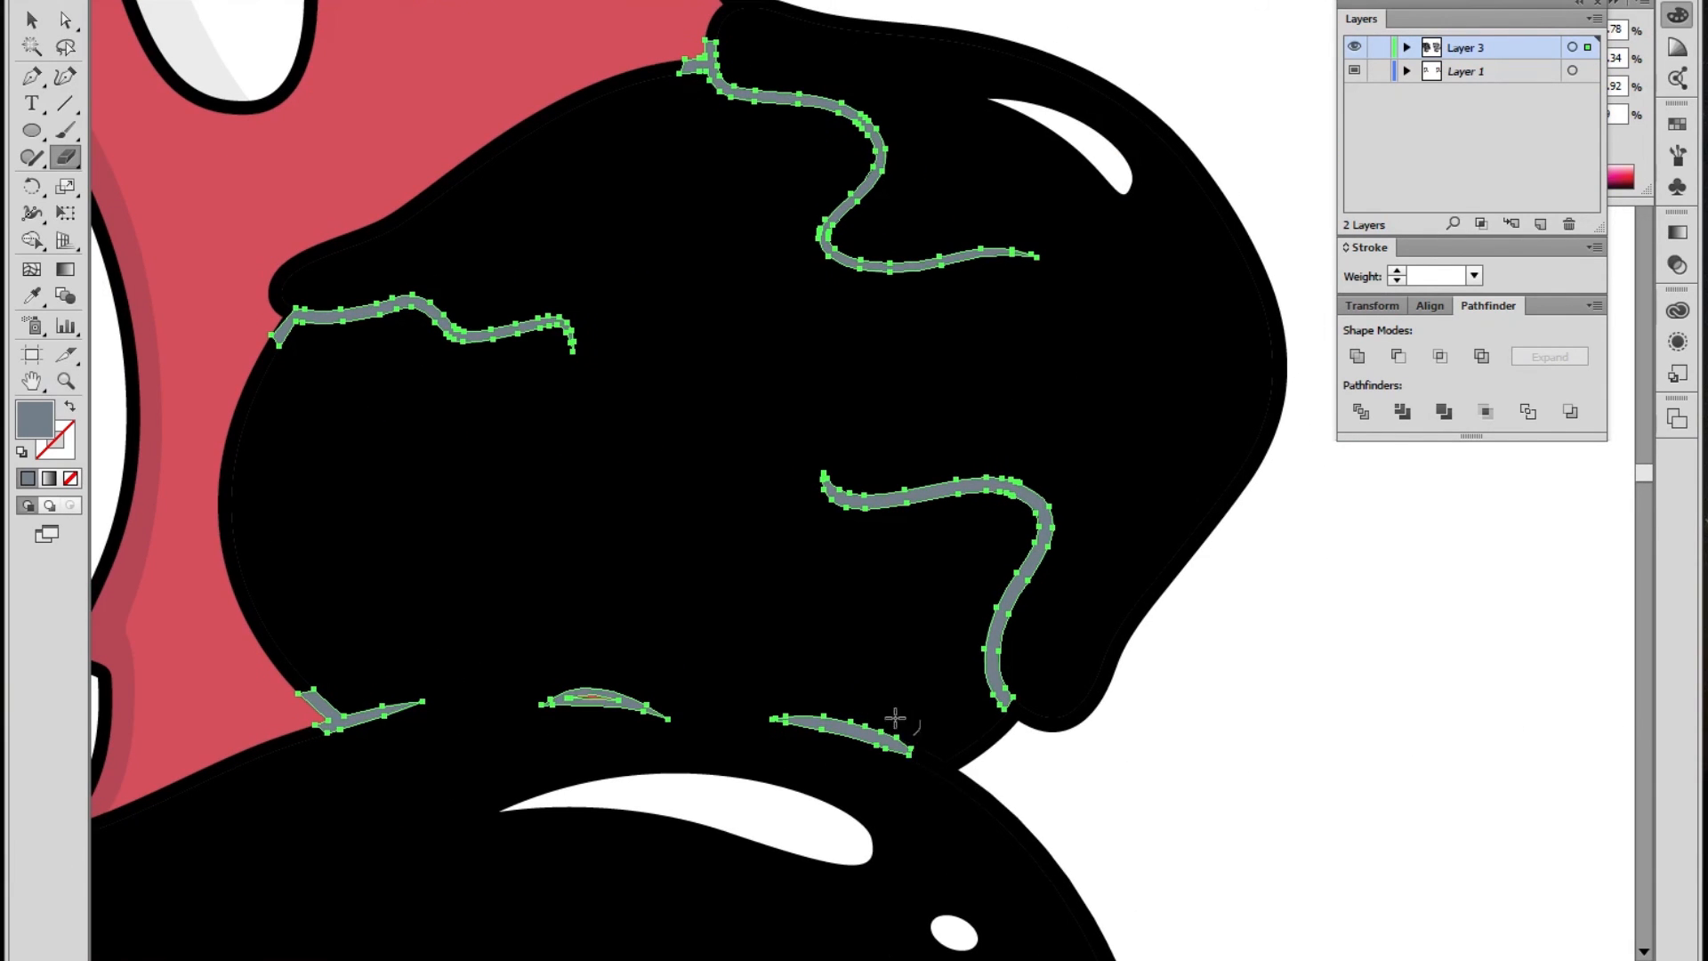
drag(378, 744, 264, 758)
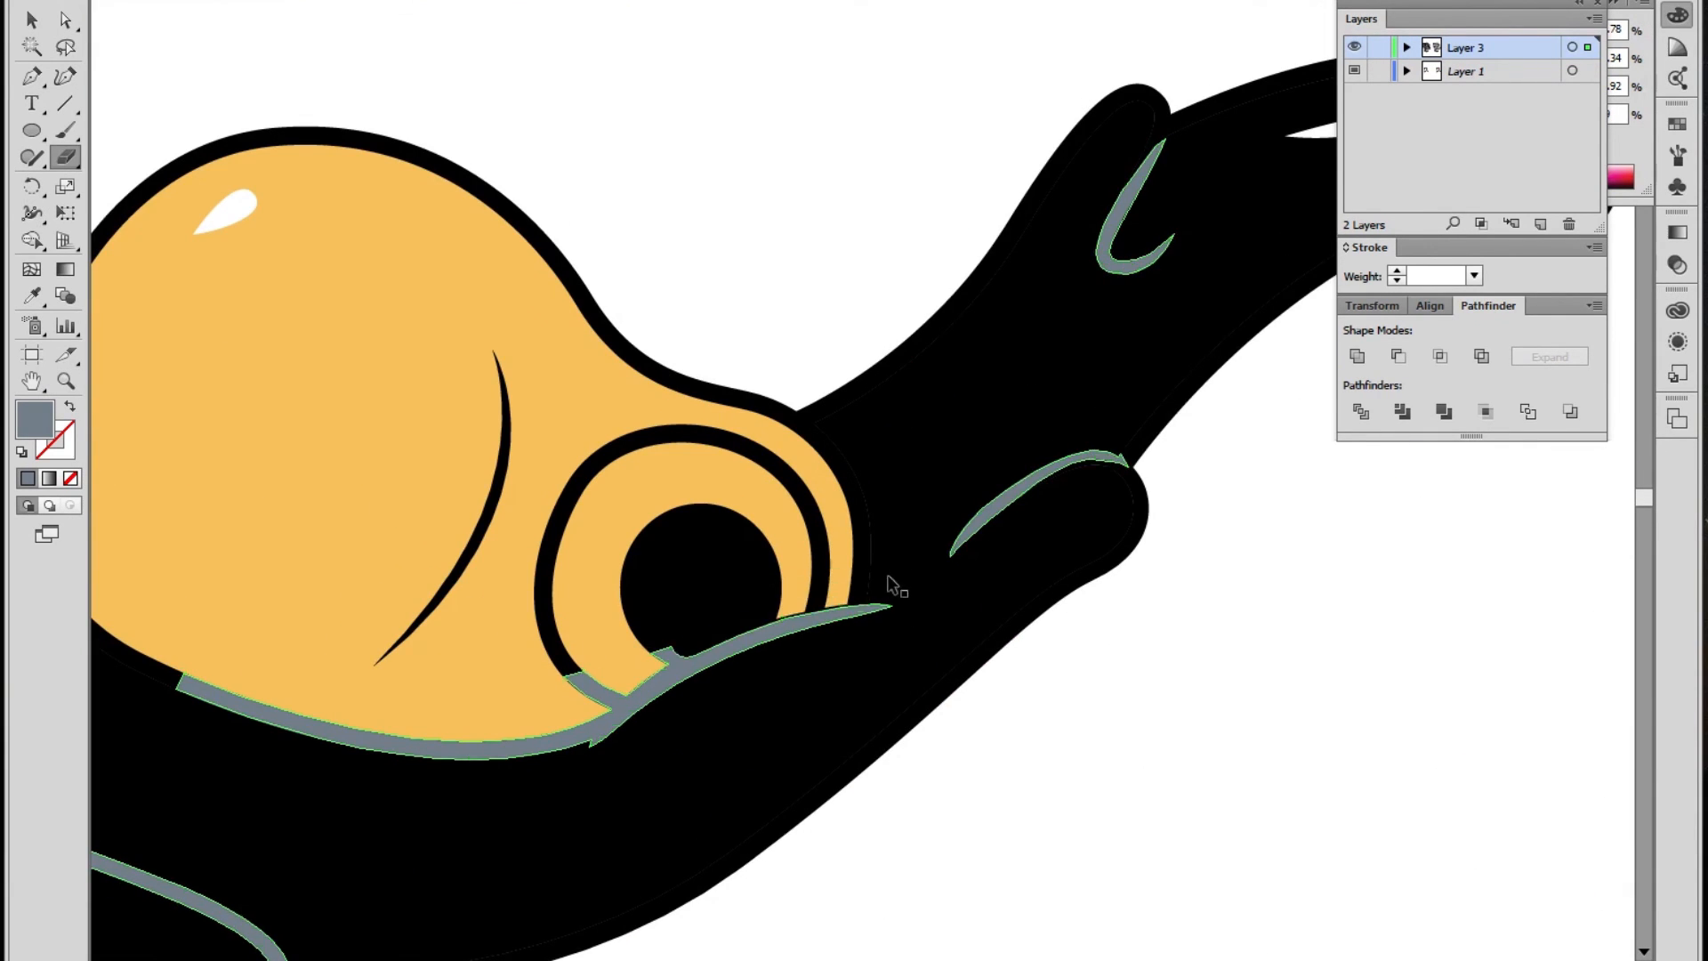
drag(649, 642, 514, 805)
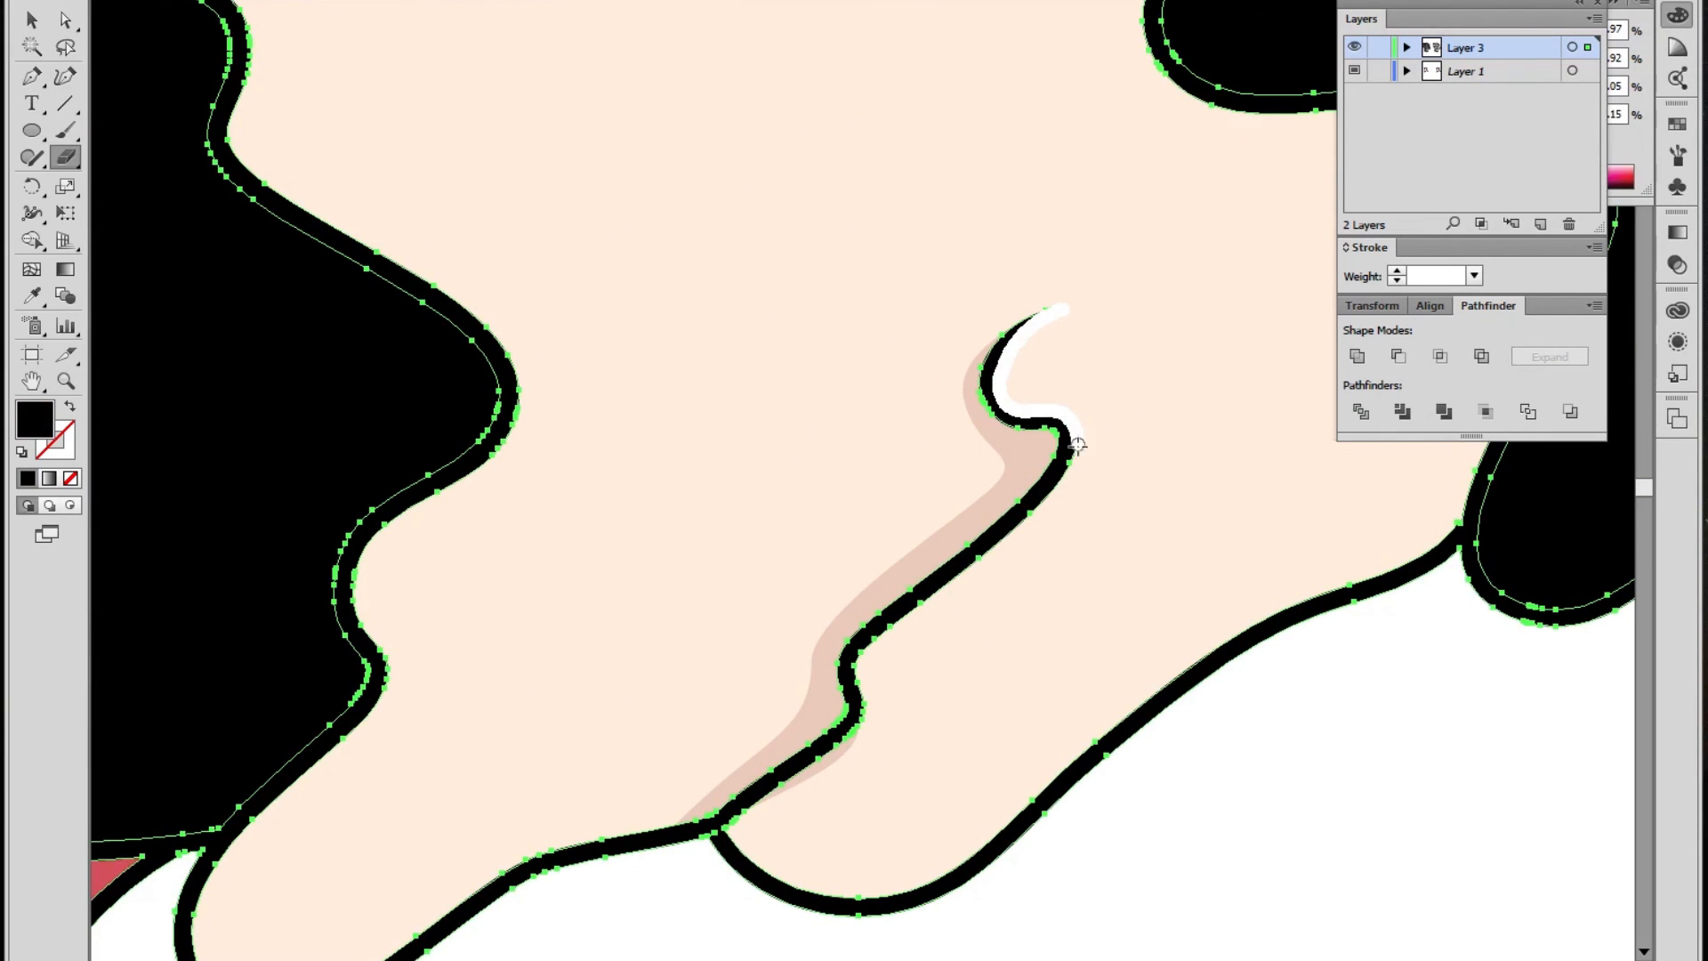
Thin and taper the black crease line in the lower skin area with the Eraser and adjust its anchor points
mouse_move(1077, 445)
mouse_down()
mouse_move(737, 817)
mouse_move(845, 740)
mouse_up()
key(ctrl+z)
drag(851, 740, 1002, 548)
key(a)
click(1056, 435)
click(1078, 443)
Recolour the shadow shapes on the red cap to a more saturated dark red, AD3146
key(p)
click(1103, 290)
click(1015, 278)
click(873, 455)
click(709, 767)
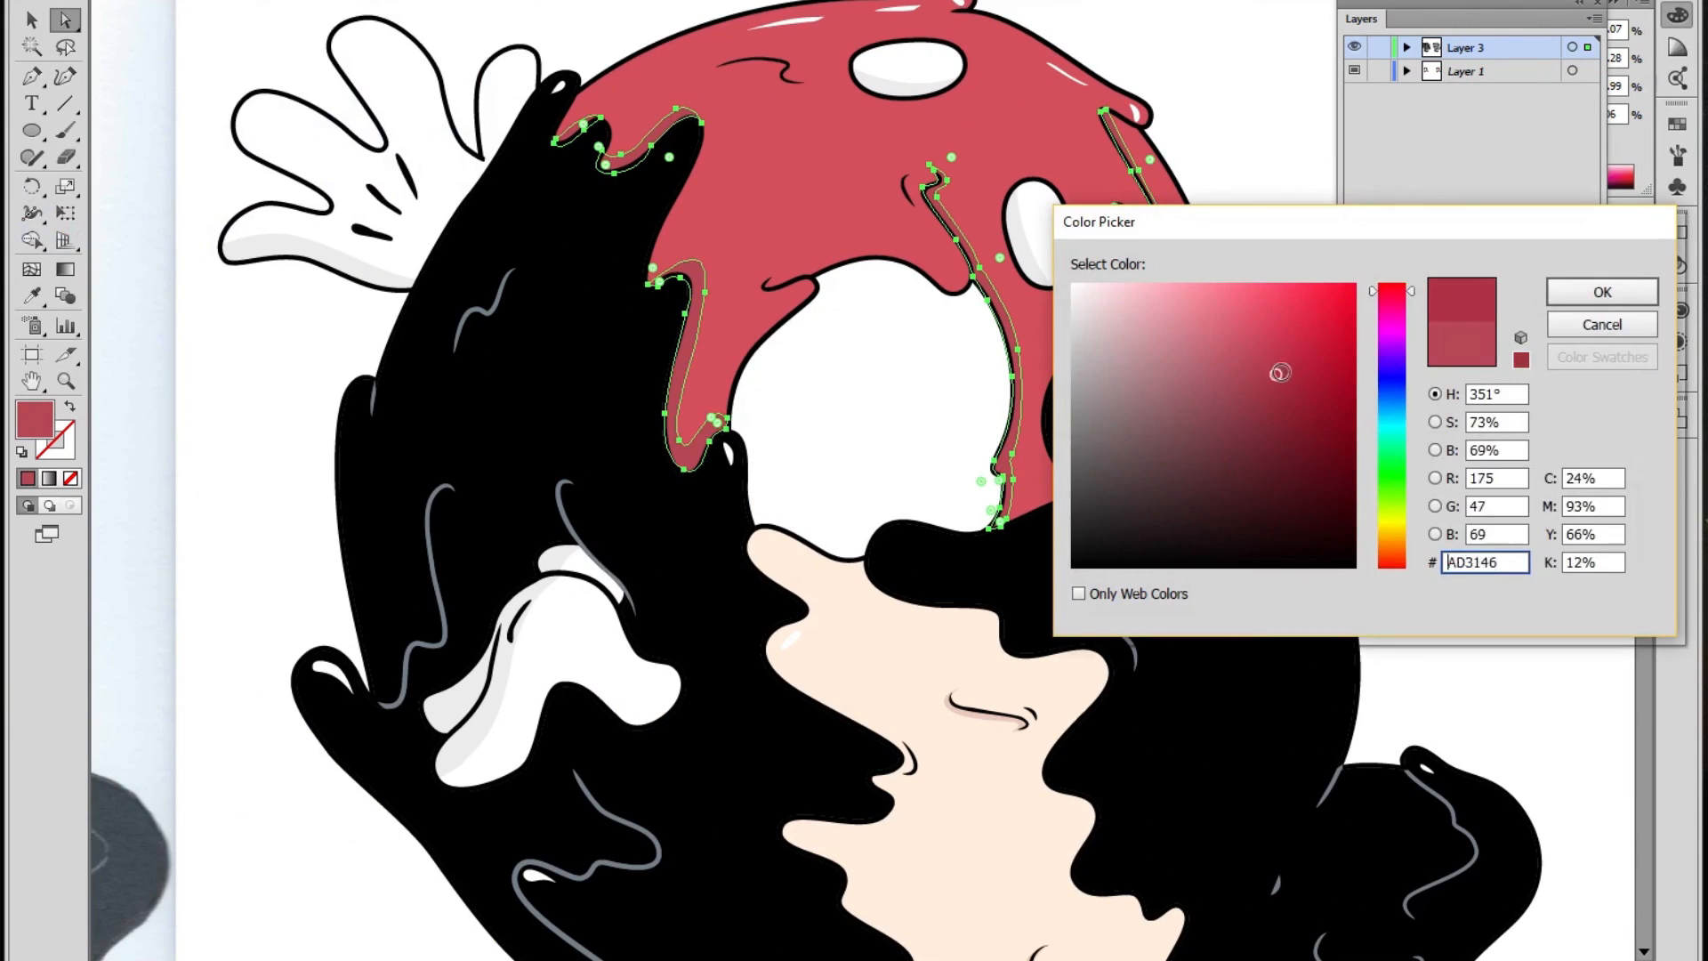
key(Return)
drag(941, 475, 938, 178)
double_click(35, 419)
key(Return)
Trace the large capital A of the signature below the reference drawing with the Pen tool and fill it black
alt+click(762, 469)
alt+click(763, 471)
click(1076, 744)
drag(454, 650, 583, 737)
key(p)
key(d)
key(slash)
drag(664, 572, 652, 550)
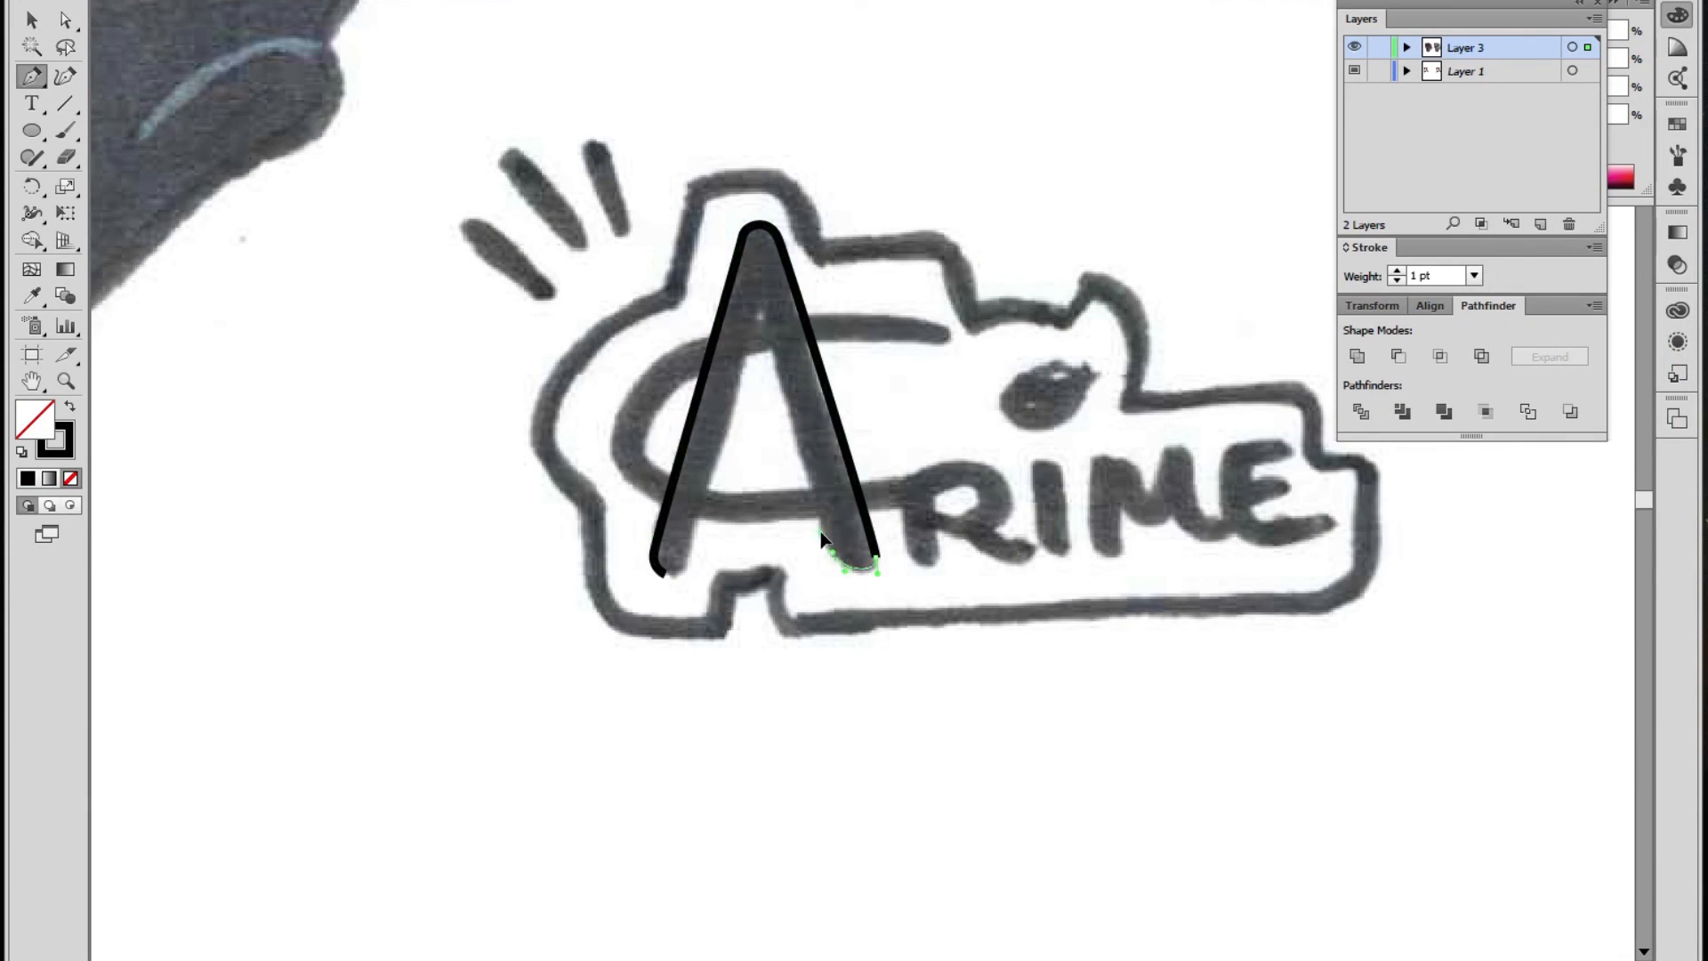
click(760, 290)
click(664, 572)
key(shift+x)
Trace the signature's long curved stroke through the A, running into the letter R, as a solid black shape
click(927, 344)
drag(742, 357, 669, 381)
key(shift+x)
drag(650, 461, 668, 486)
drag(822, 489, 894, 478)
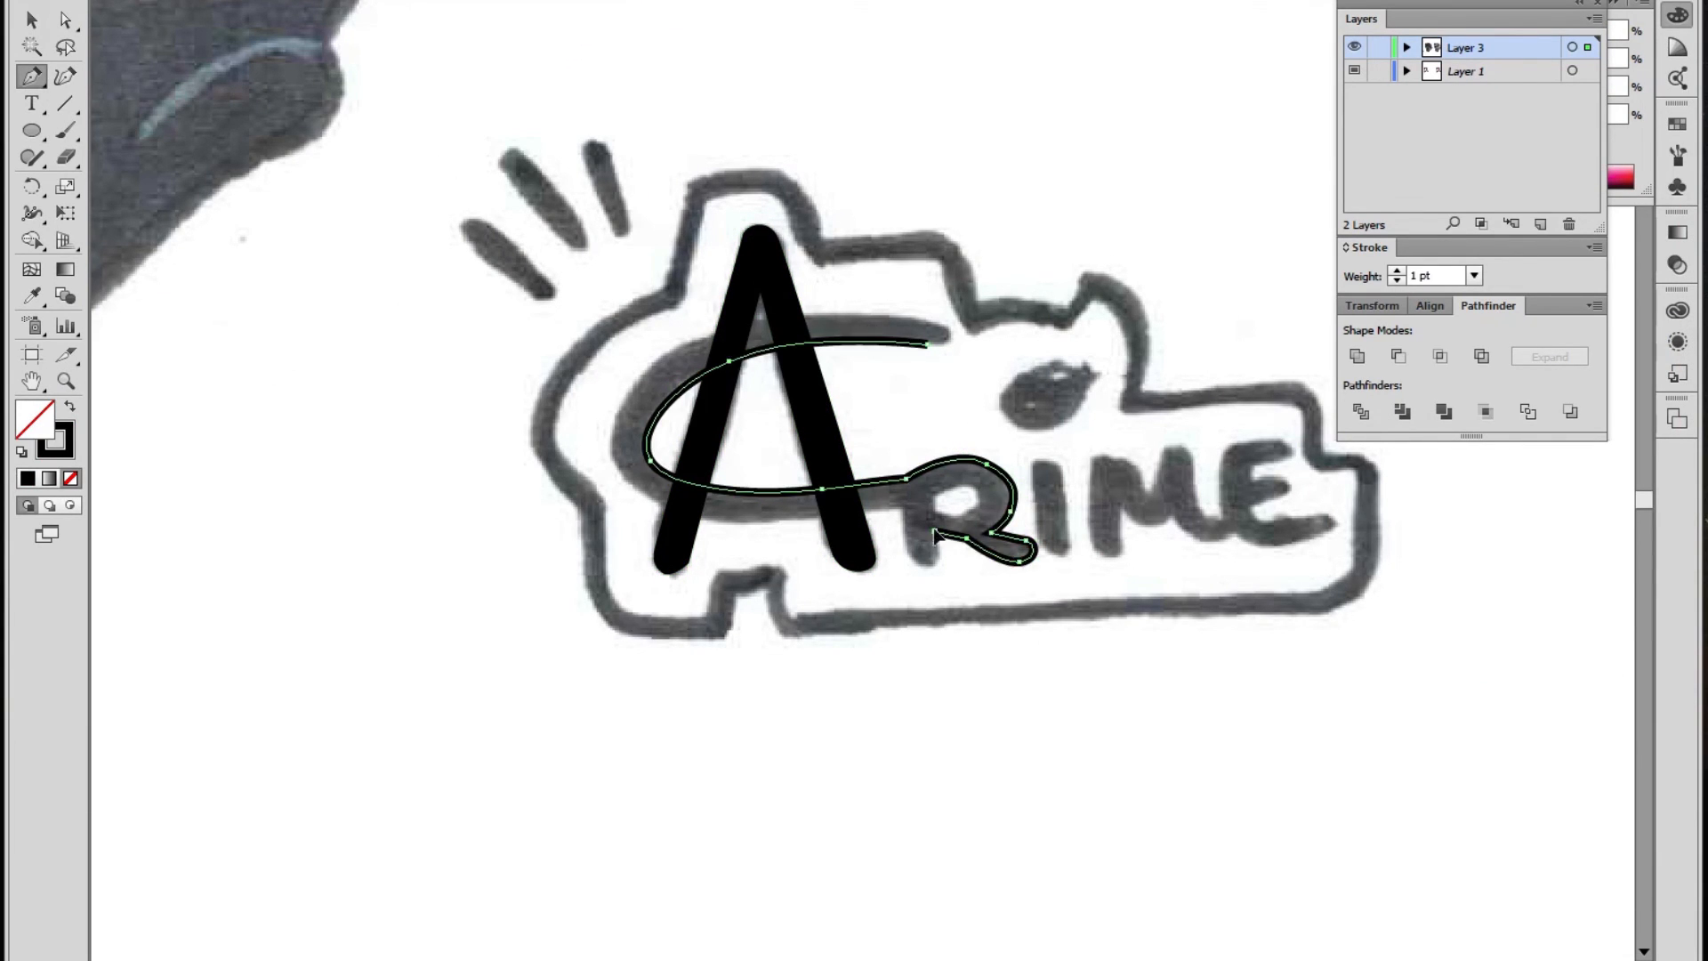
drag(613, 445, 634, 391)
click(927, 344)
key(shift+x)
key(shift+x)
Trace the remaining small letters of the signature after the R and fill them black
mouse_move(961, 488)
mouse_down()
mouse_move(976, 501)
mouse_move(824, 447)
mouse_move(889, 431)
mouse_up()
key(shift+x)
ctrl+click(1039, 469)
click(877, 509)
key(shift+x)
drag(924, 446, 932, 452)
click(940, 466)
drag(956, 424, 966, 424)
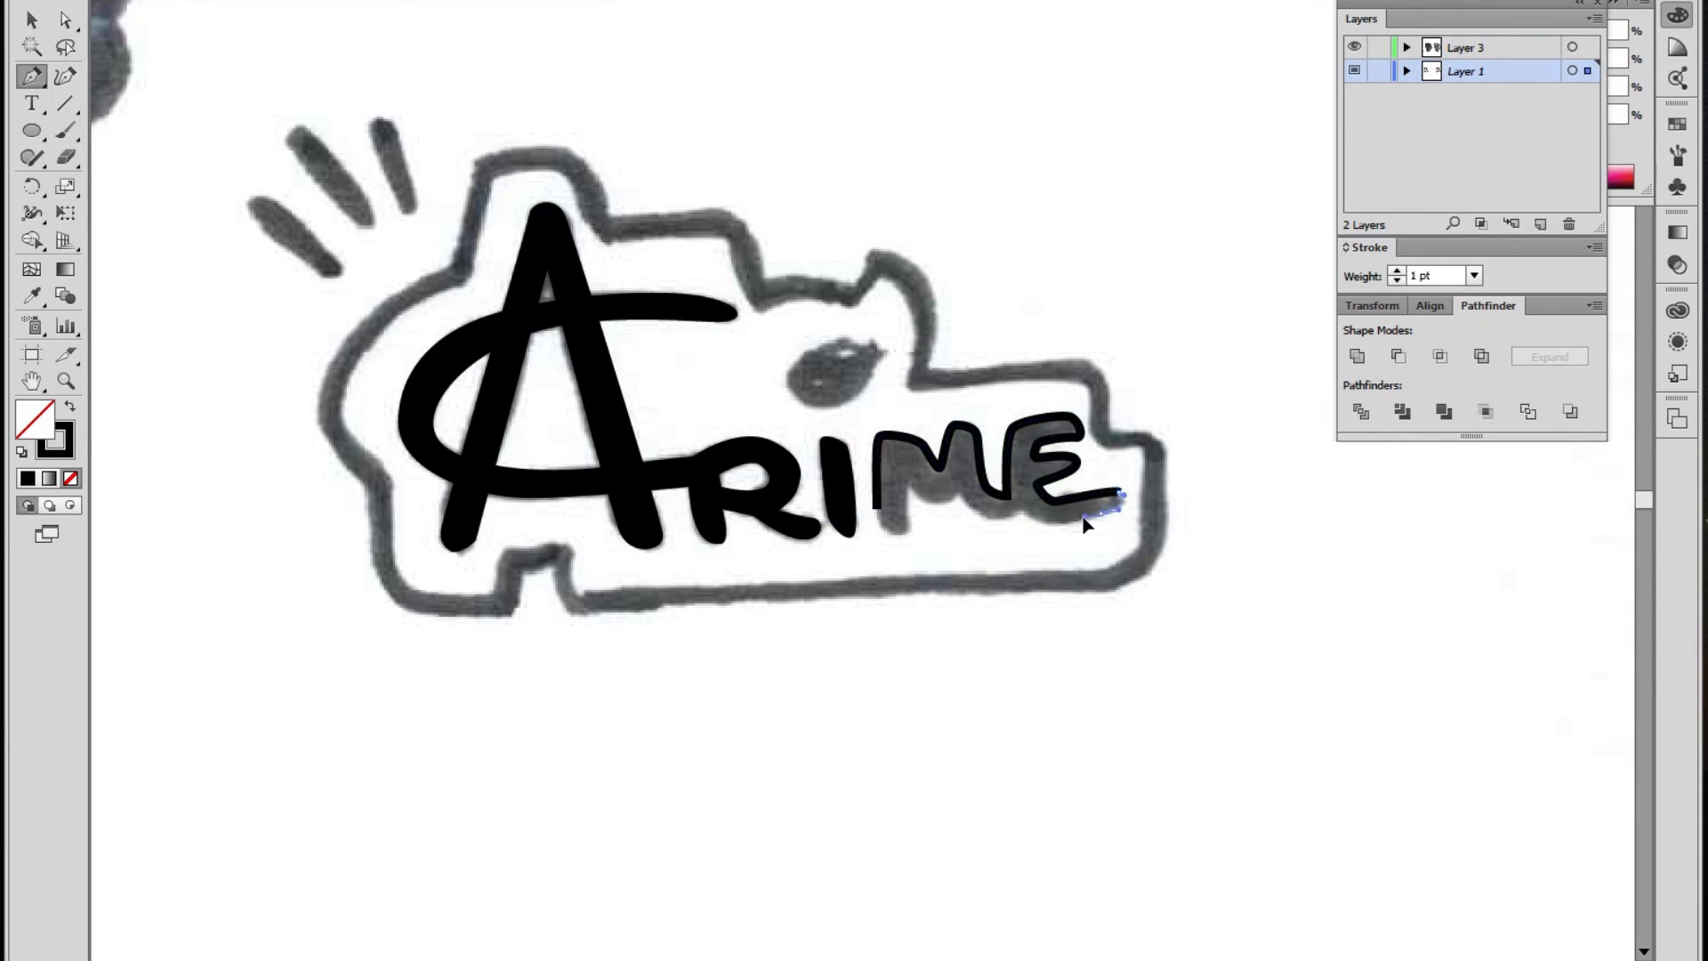
click(907, 536)
click(877, 509)
key(shift+x)
Trace the signature's ink dot and the thick stepped frame around the lettering as black shapes
drag(877, 509, 918, 603)
drag(868, 435, 836, 445)
click(422, 581)
drag(436, 689, 454, 697)
click(543, 703)
click(551, 658)
key(shift+x)
click(1150, 678)
click(1155, 536)
click(956, 474)
click(805, 399)
click(523, 264)
Trace the three short slanted accent marks above the signature's frame in black
click(1395, 272)
drag(291, 292, 307, 281)
mouse_move(350, 329)
mouse_down()
mouse_move(363, 340)
mouse_move(434, 260)
mouse_up()
click(291, 292)
key(i)
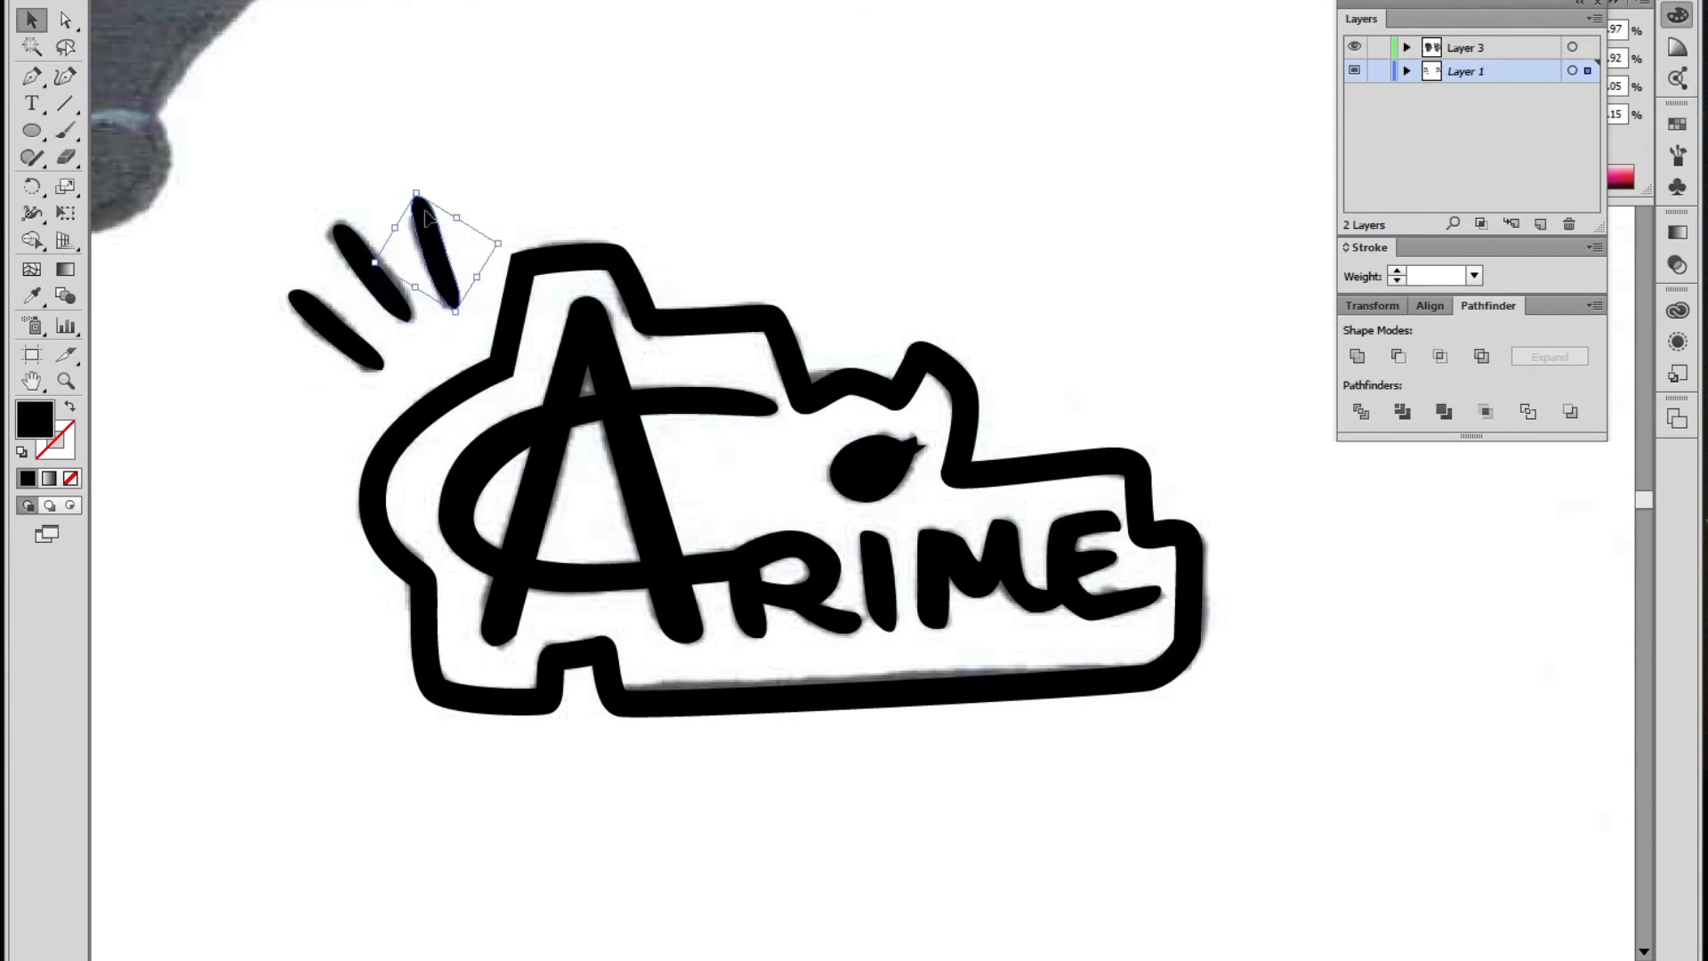
Delete the unneeded object and place the traced signature beside the coloured character's tail
scroll(451, 253, down, 5)
click(477, 332)
key(Delete)
drag(356, 467, 445, 525)
drag(410, 495, 878, 489)
scroll(878, 489, down, 1)
drag(1347, 252, 122, 335)
drag(814, 218, 472, 644)
click(472, 644)
Arrange the reference, the plain line art and the coloured character in a row, with the coloured version on the artboard
scroll(267, 459, down, 1)
drag(578, 463, 1132, 461)
drag(925, 494, 636, 498)
drag(1129, 462, 868, 462)
drag(180, 252, 756, 678)
drag(578, 463, 627, 463)
key(z)
click(628, 463)
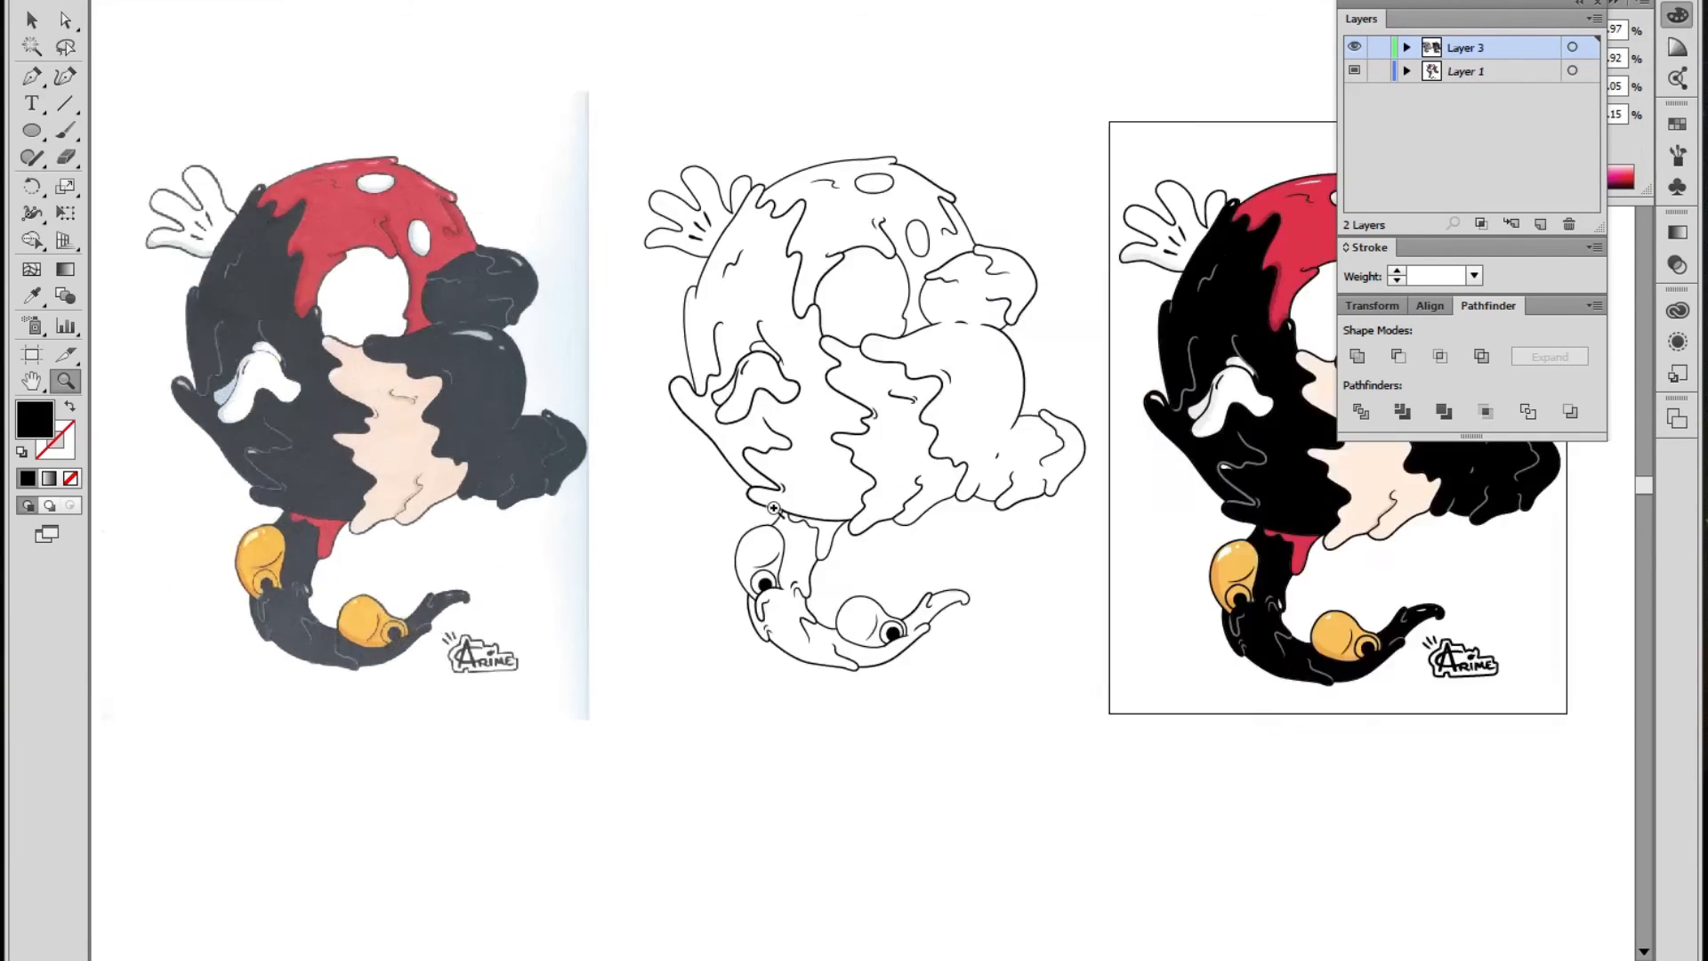
Examine the finished coloured character on the artboard alongside the reference and the line art
click(392, 435)
click(835, 525)
alt+click(980, 497)
drag(980, 485, 976, 588)
drag(1487, 632, 649, 628)
drag(1353, 650, 1020, 656)
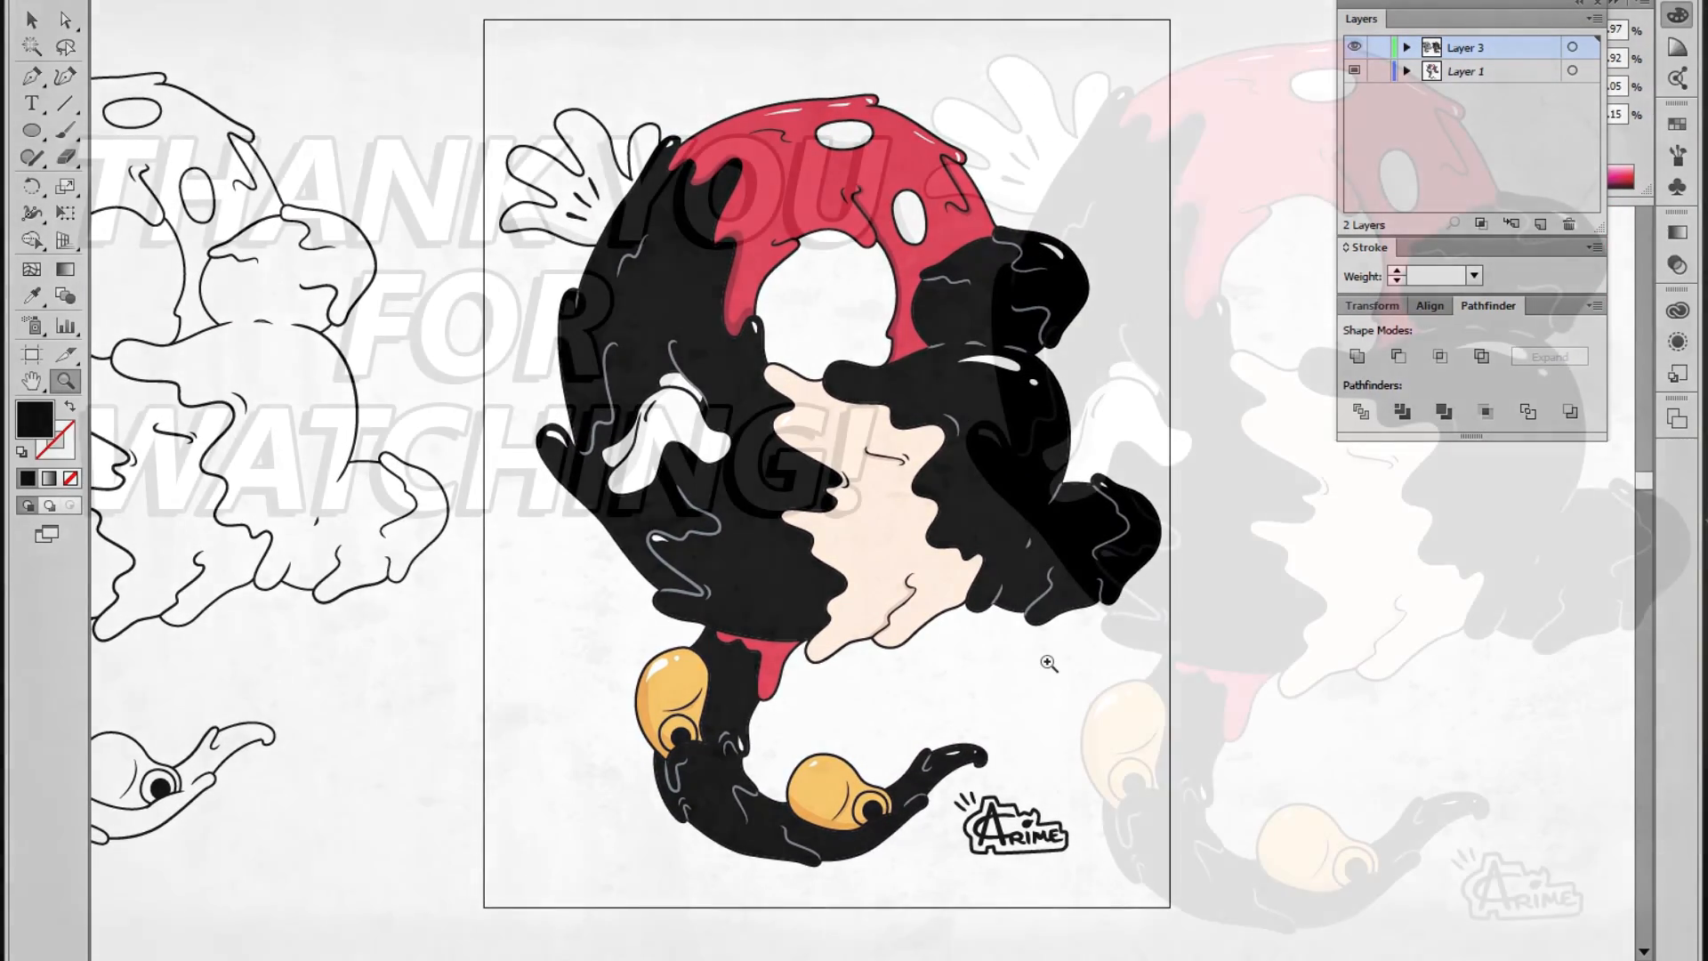